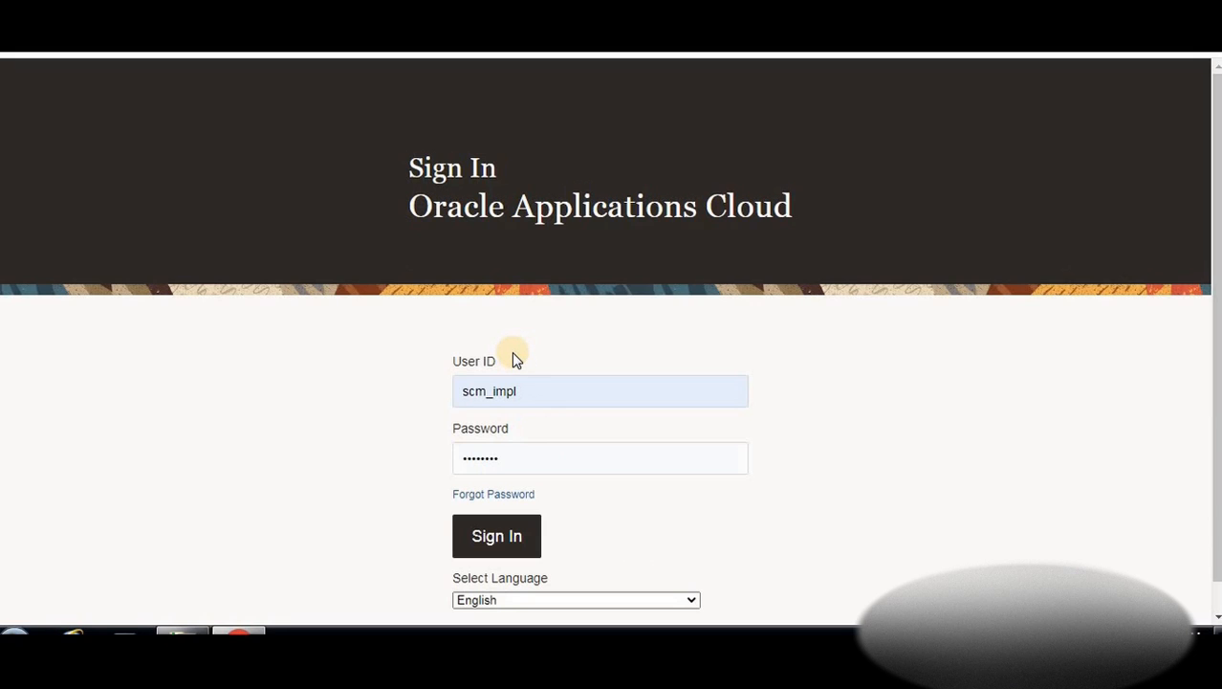
Sign in and open Setup and Maintenance from the Settings and Actions menu
key("Return")
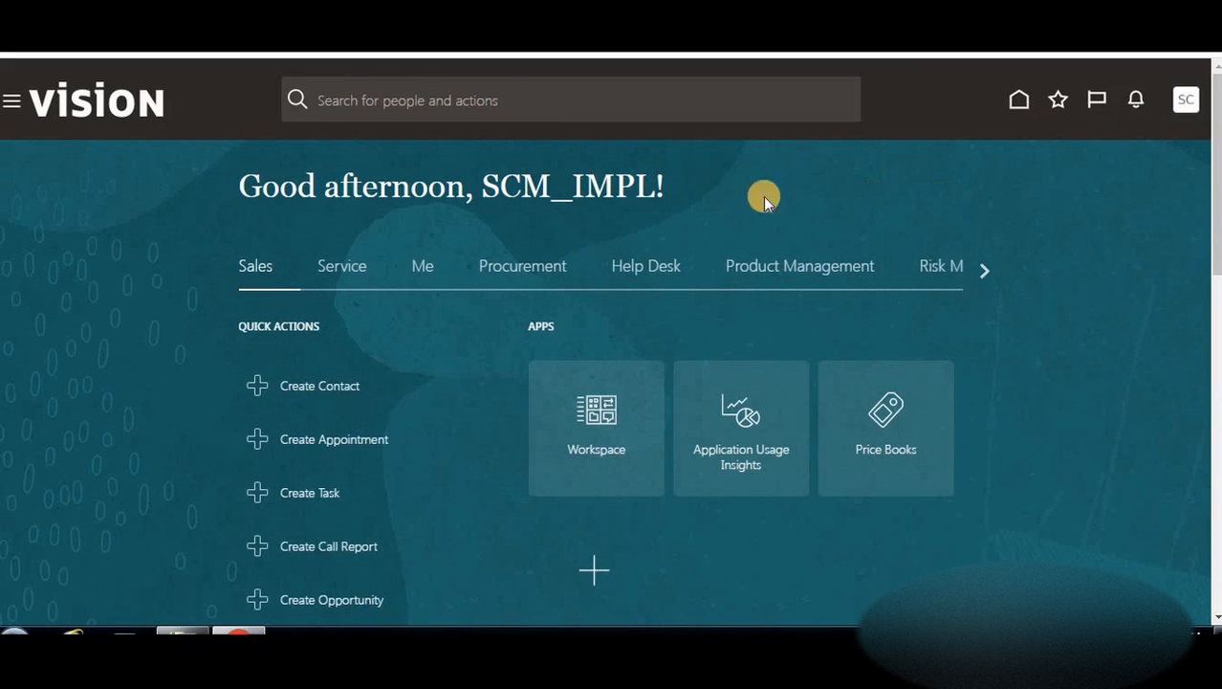
left_click(1186, 103)
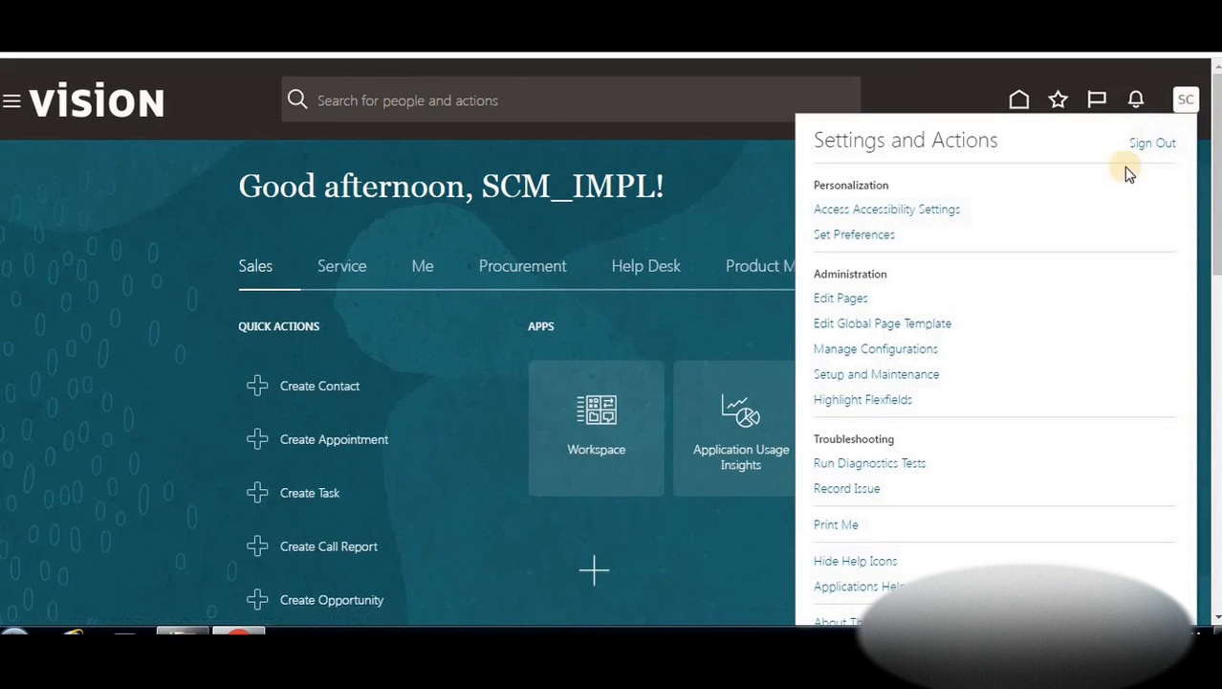
left_click(862, 376)
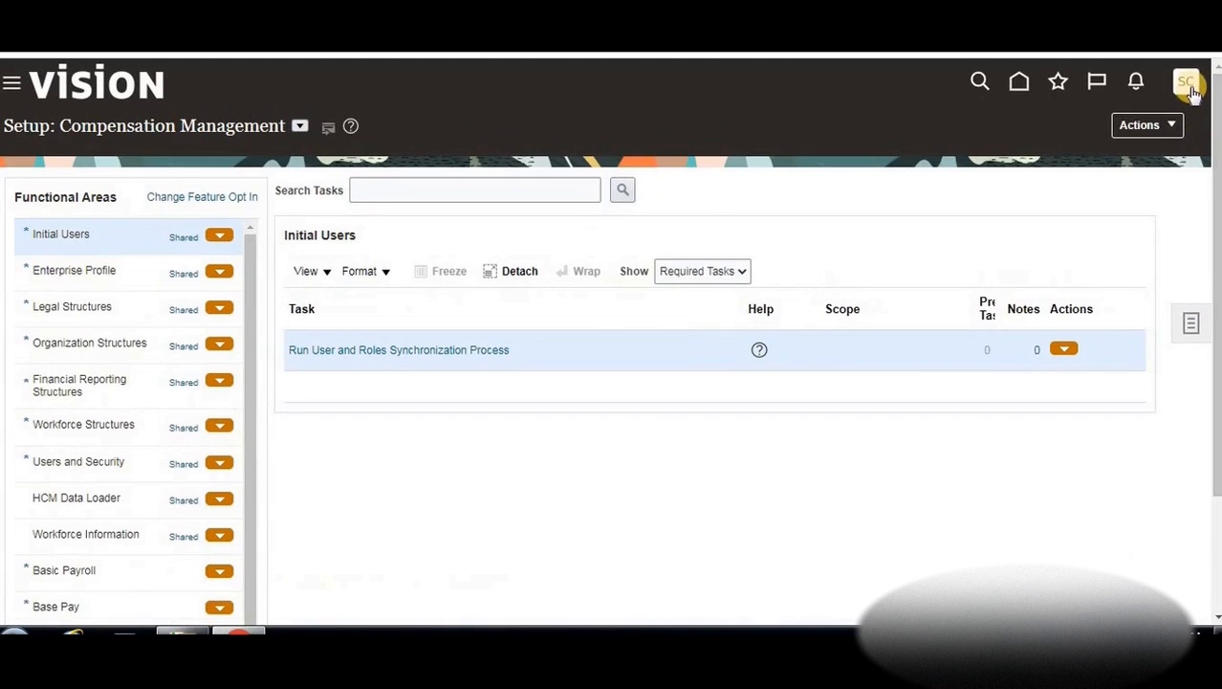
Search the setup tasks for 'create implementation user'
left_click(1168, 97)
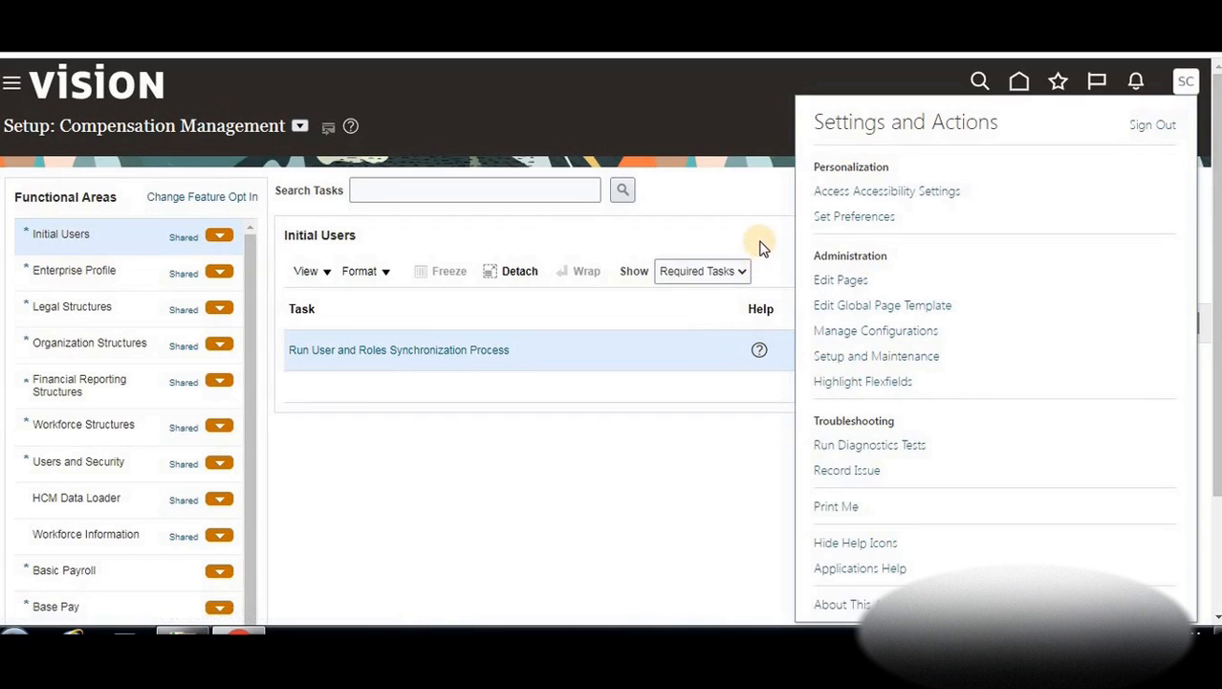
left_click(752, 198)
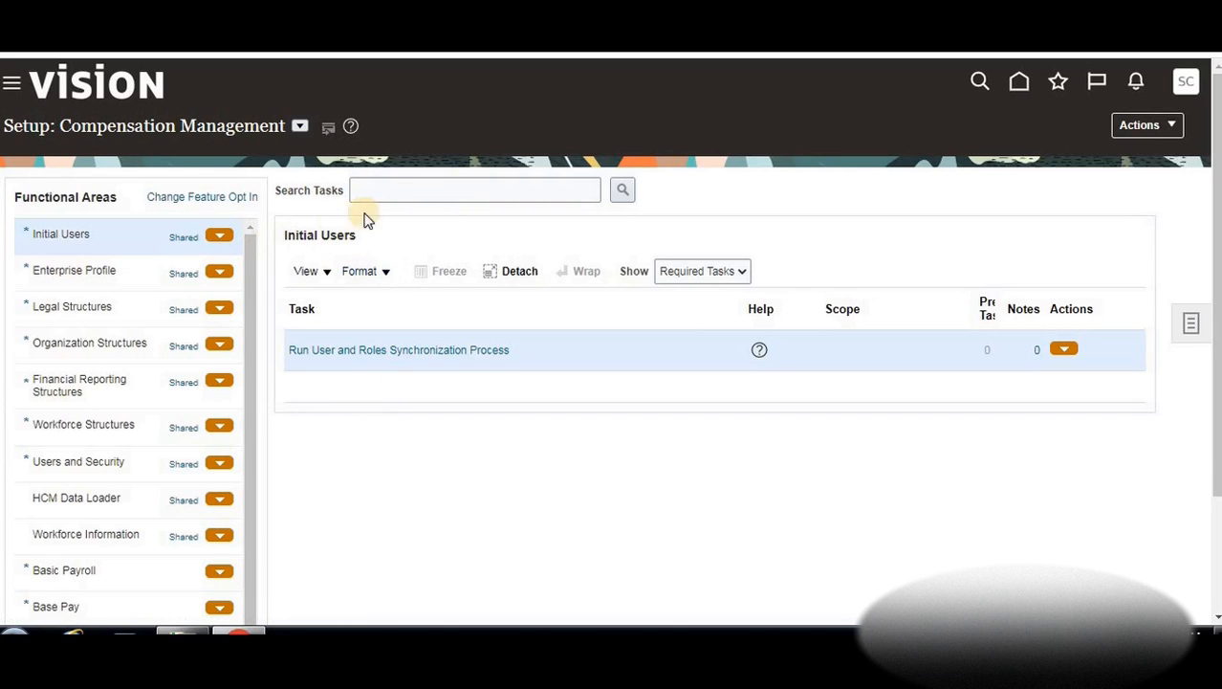
left_click(423, 189)
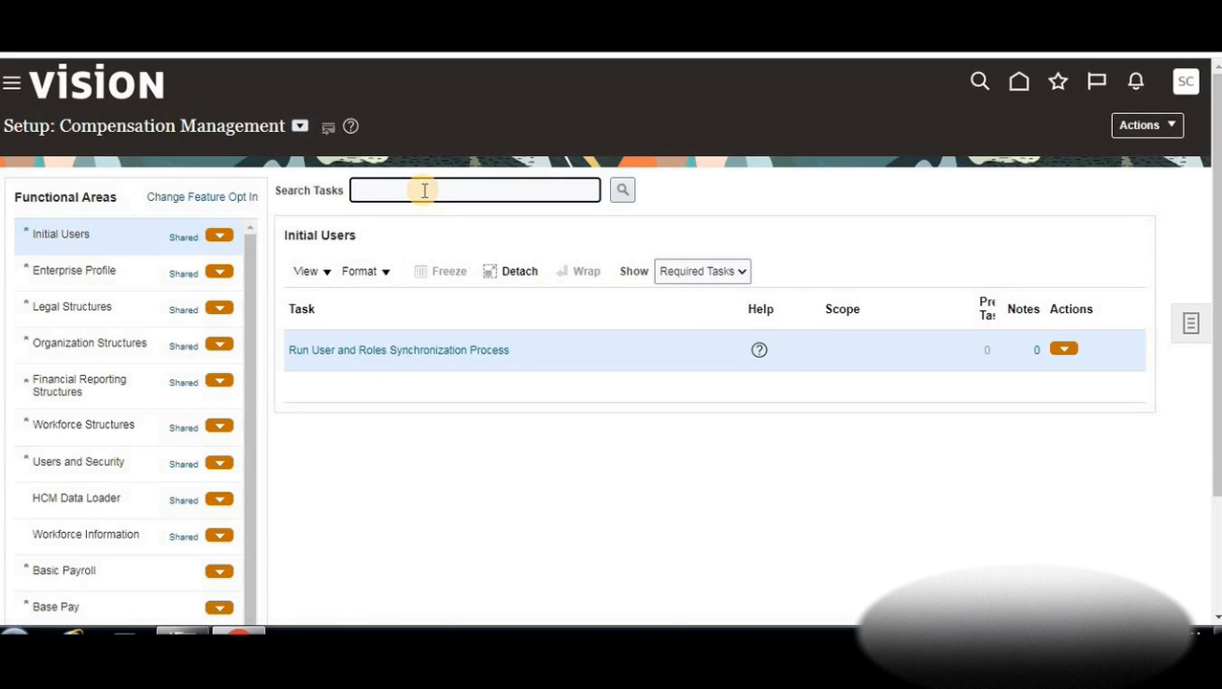
left_click(25, 232)
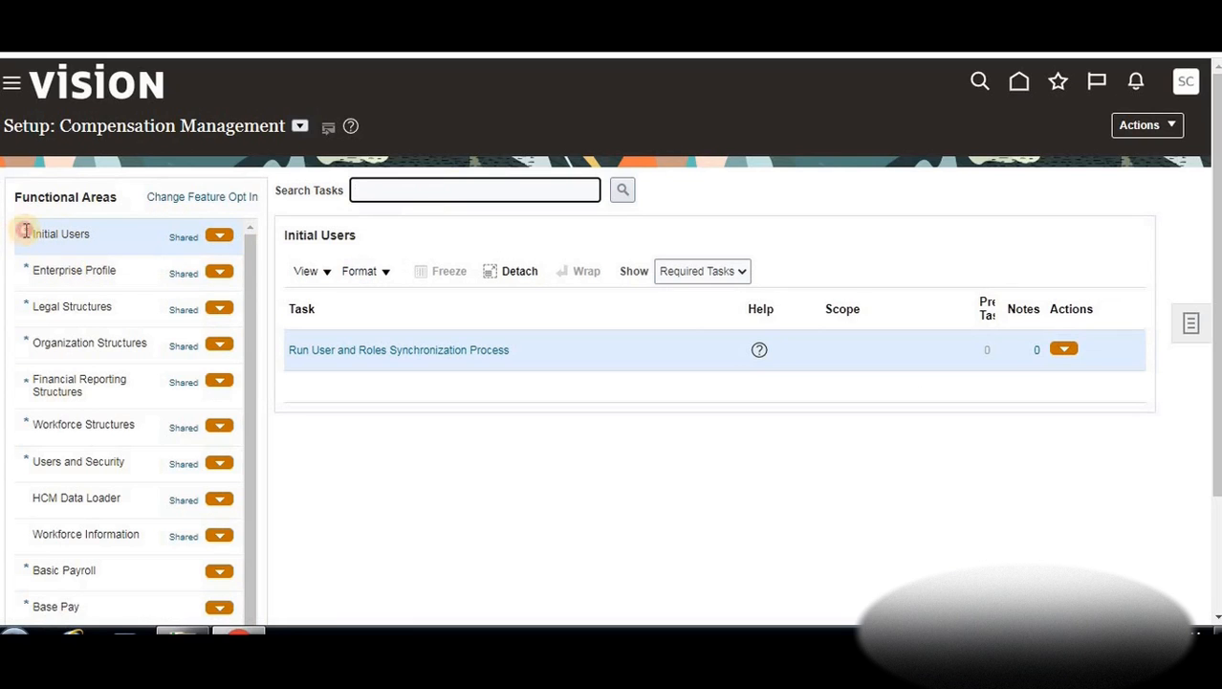
left_click(406, 198)
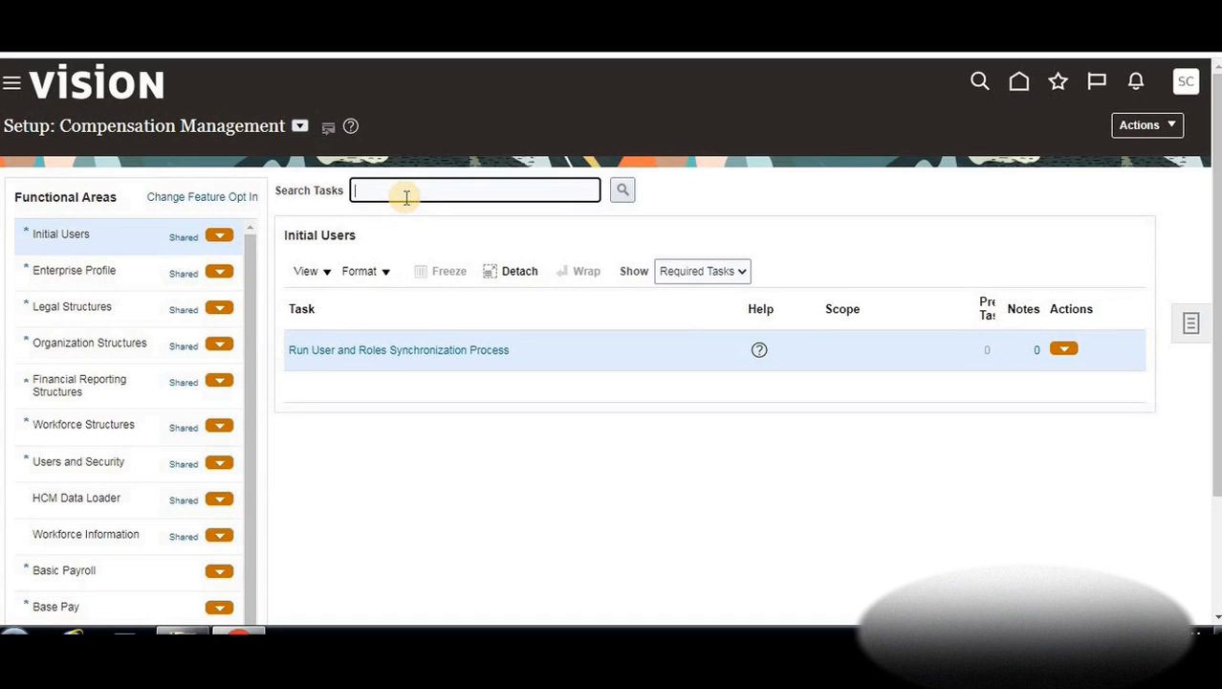
type("implem")
key("BackSpace")
key("BackSpace")
key("BackSpace")
key("BackSpace")
key("BackSpace")
key("BackSpace")
type("create implementation")
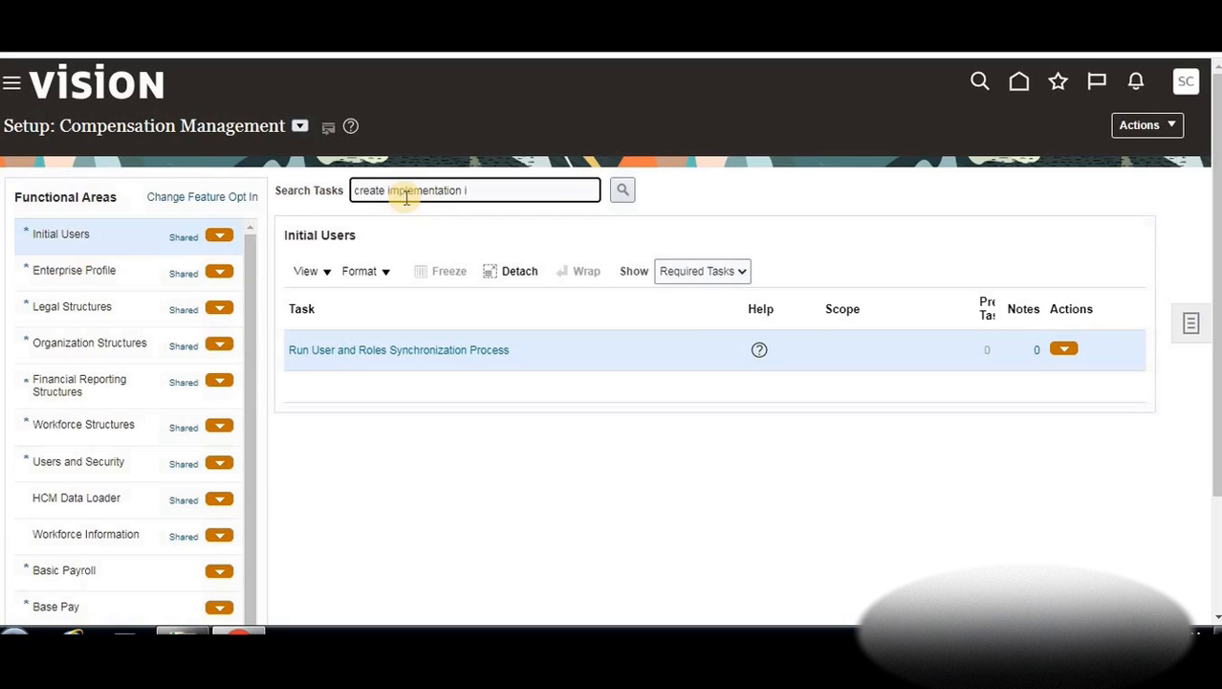
type(" user")
key("Return")
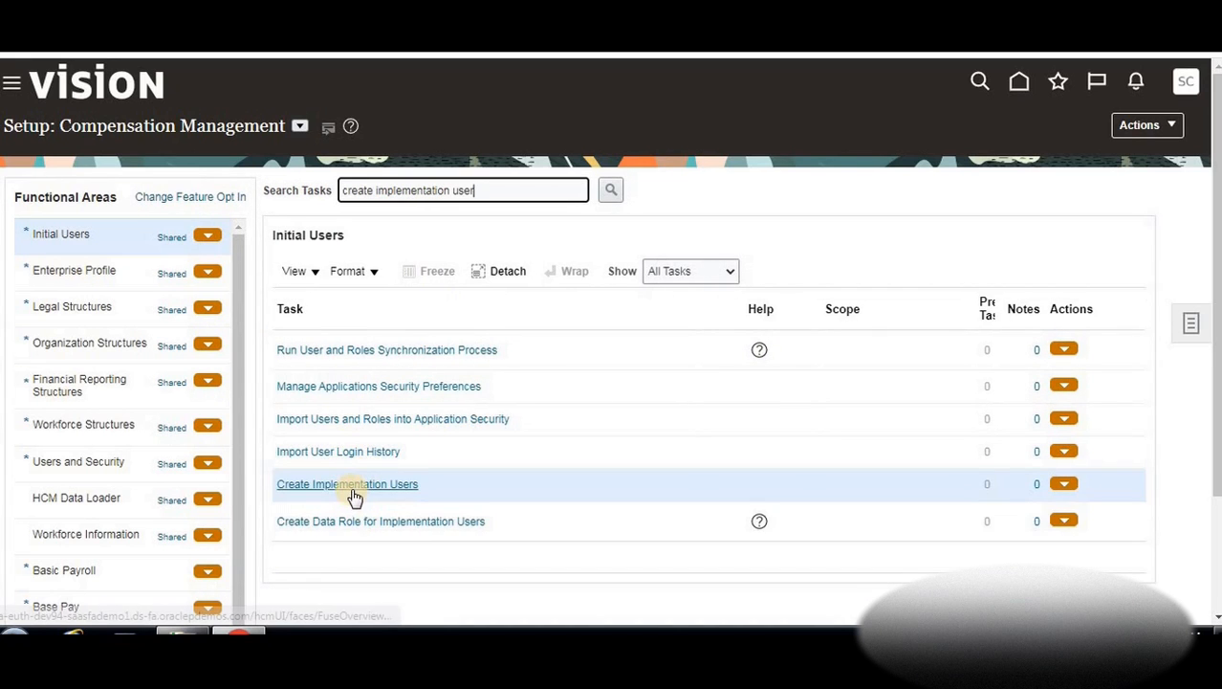
Open the Create Implementation Users task and start adding a new user account
left_click(354, 493)
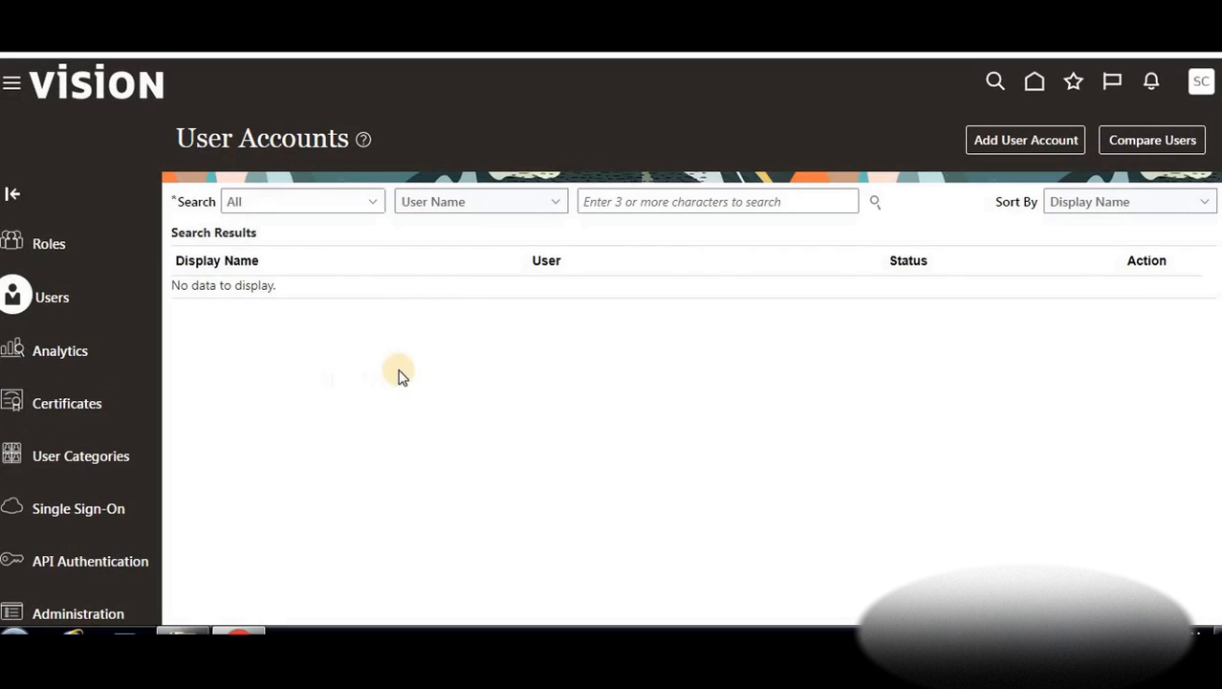
left_click(999, 145)
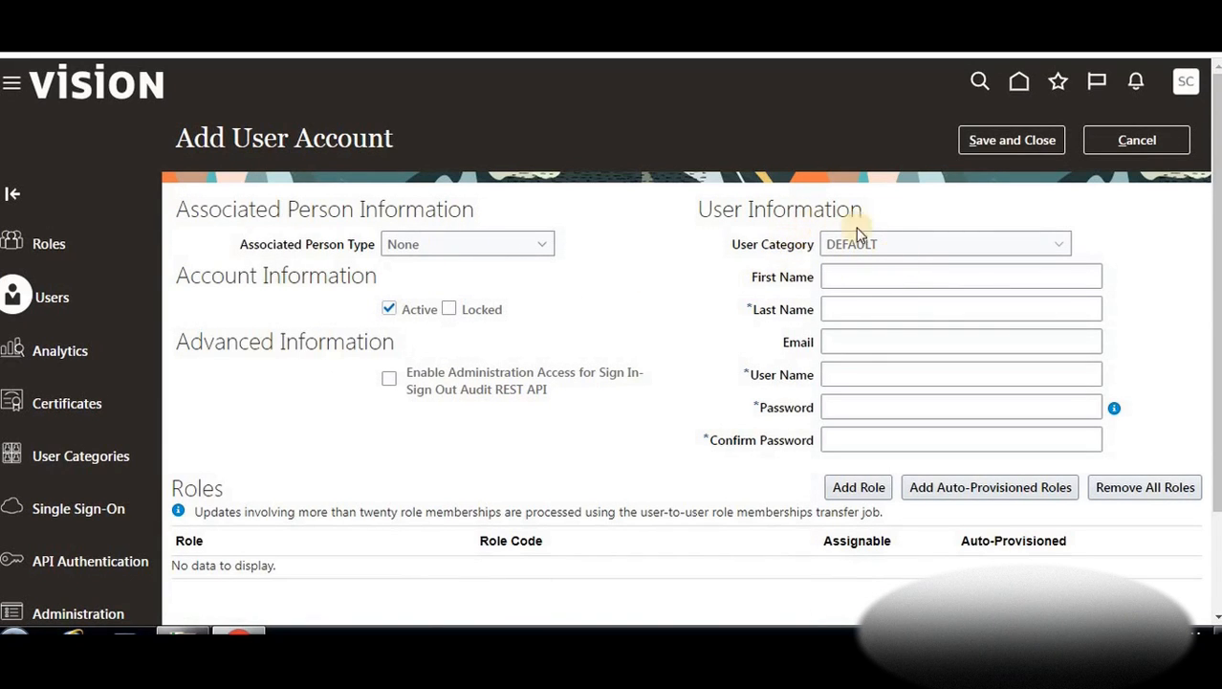
Enter the new user's first name, last name and e-mail address in the Add User Account form
left_click(868, 276)
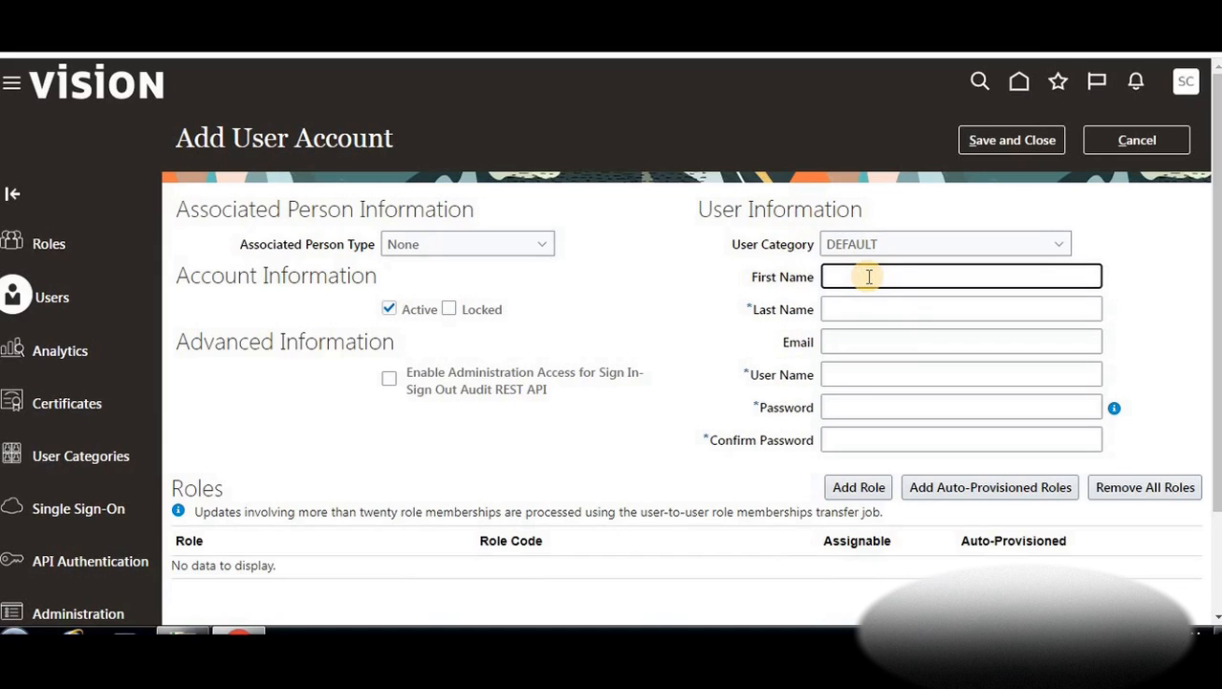
type("Tutorial")
left_click(858, 310)
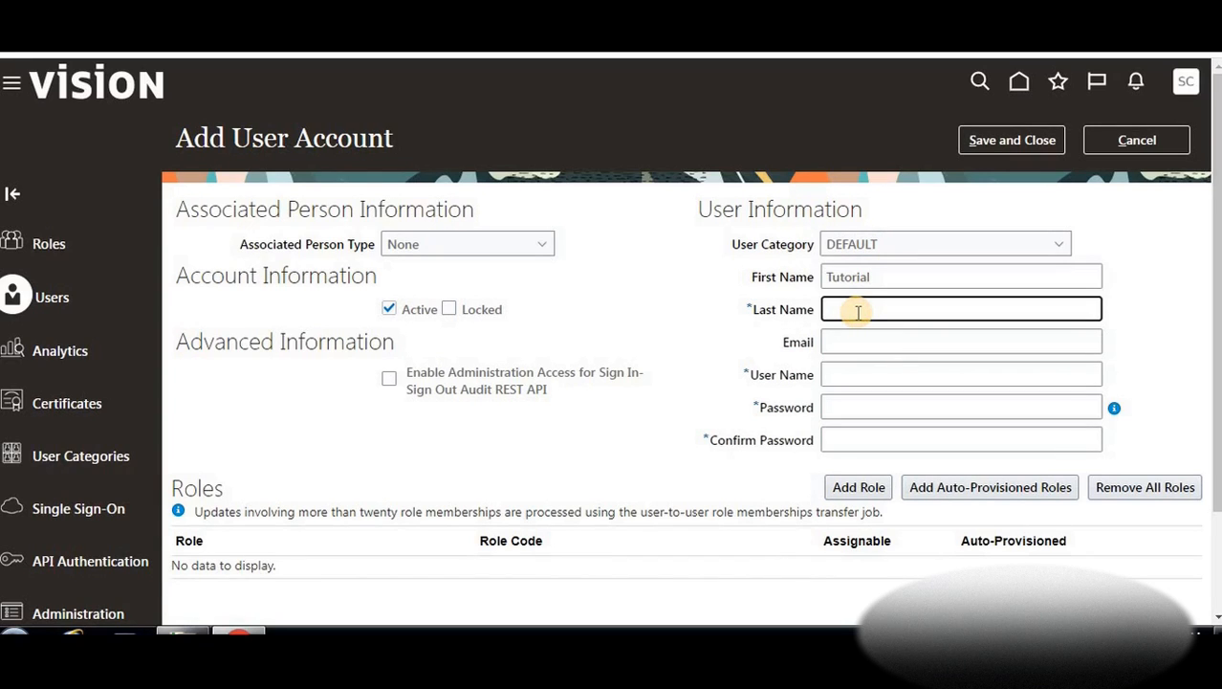
type("BTLearn")
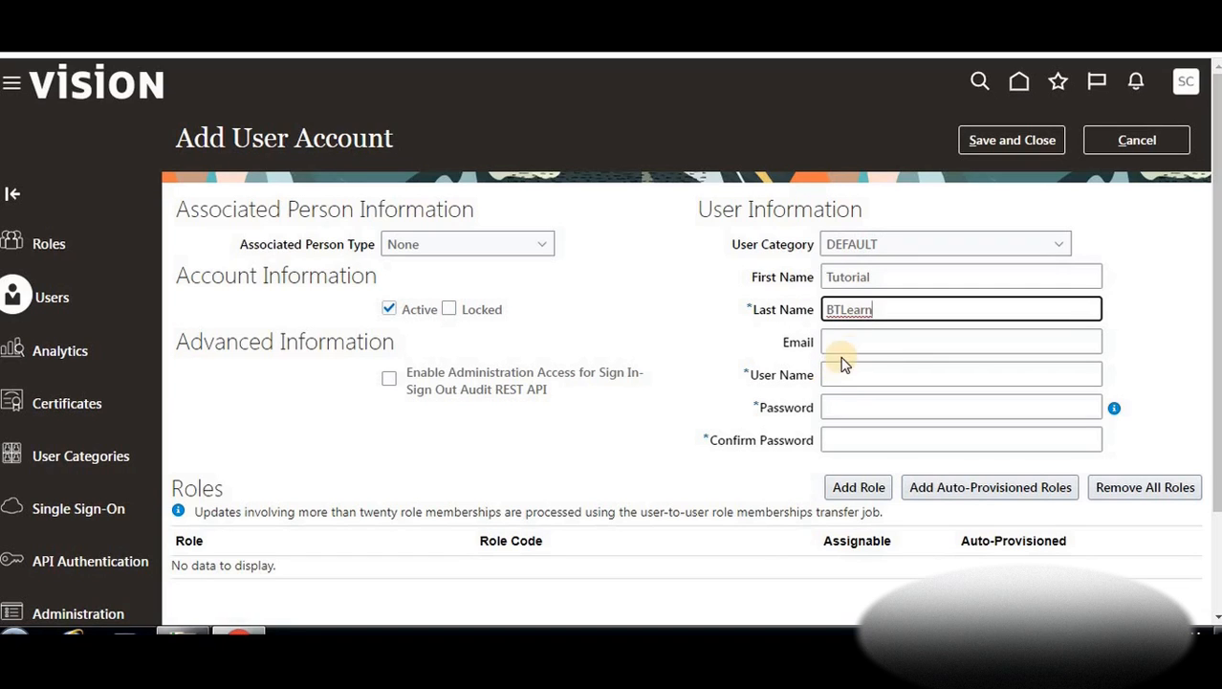
left_click(850, 349)
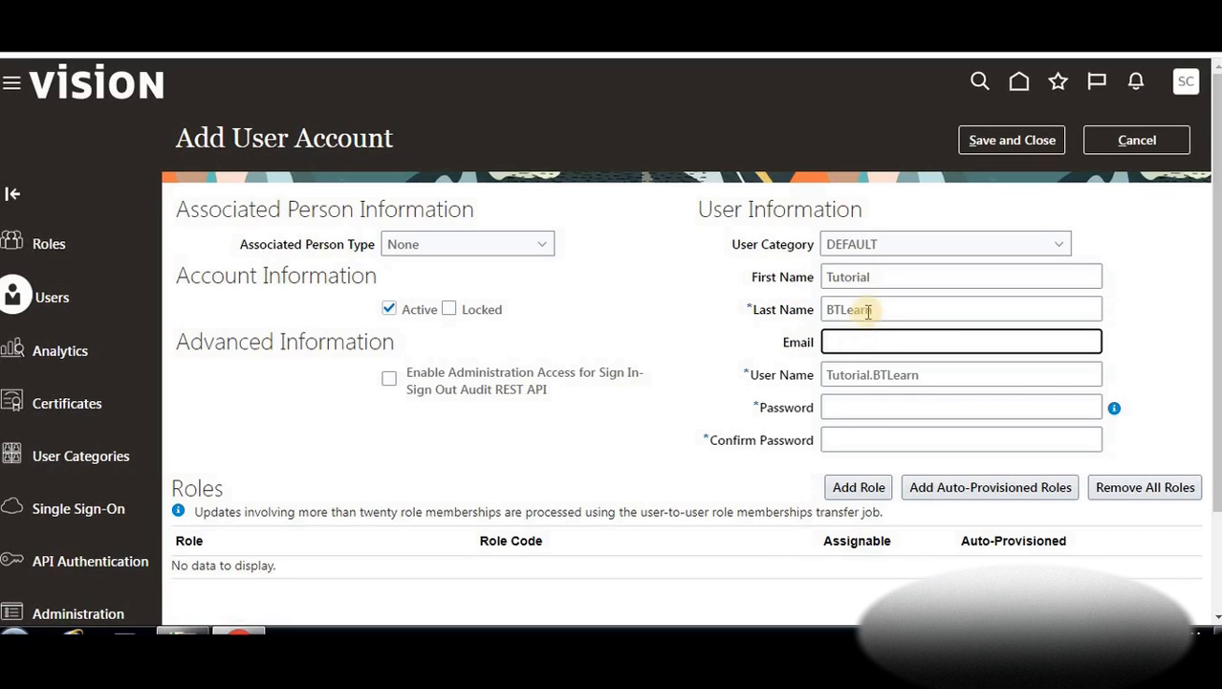
left_click(858, 319)
left_click_drag(858, 320, 811, 316)
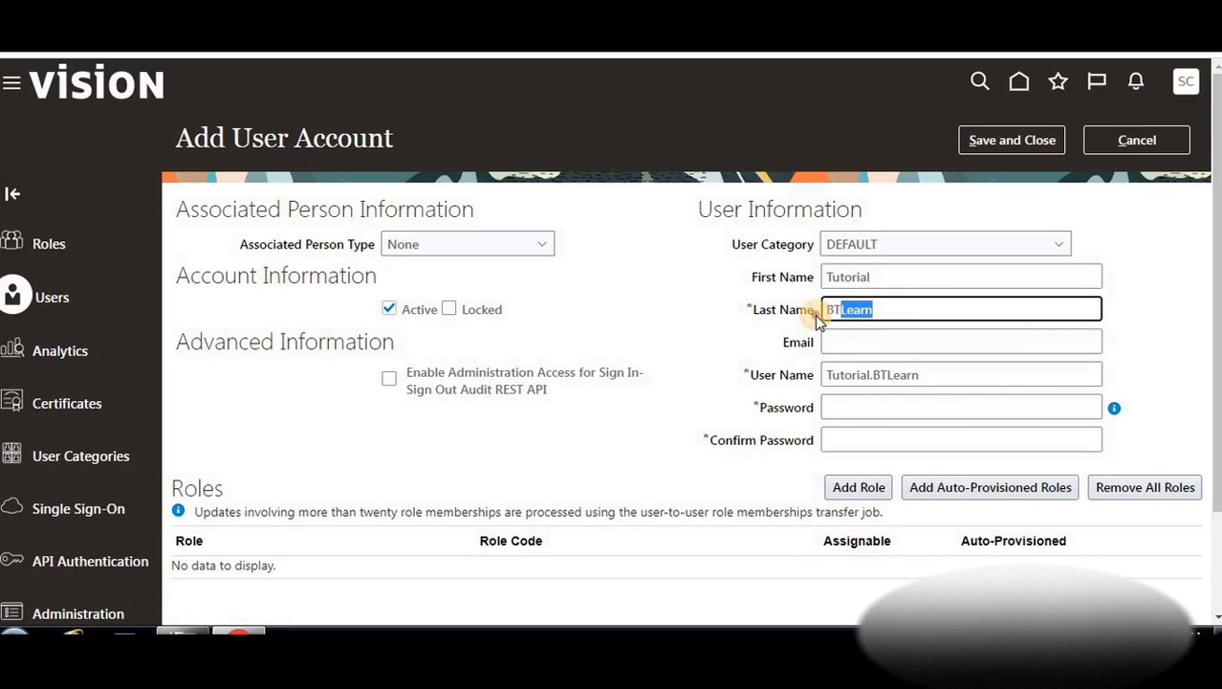
left_click(855, 342)
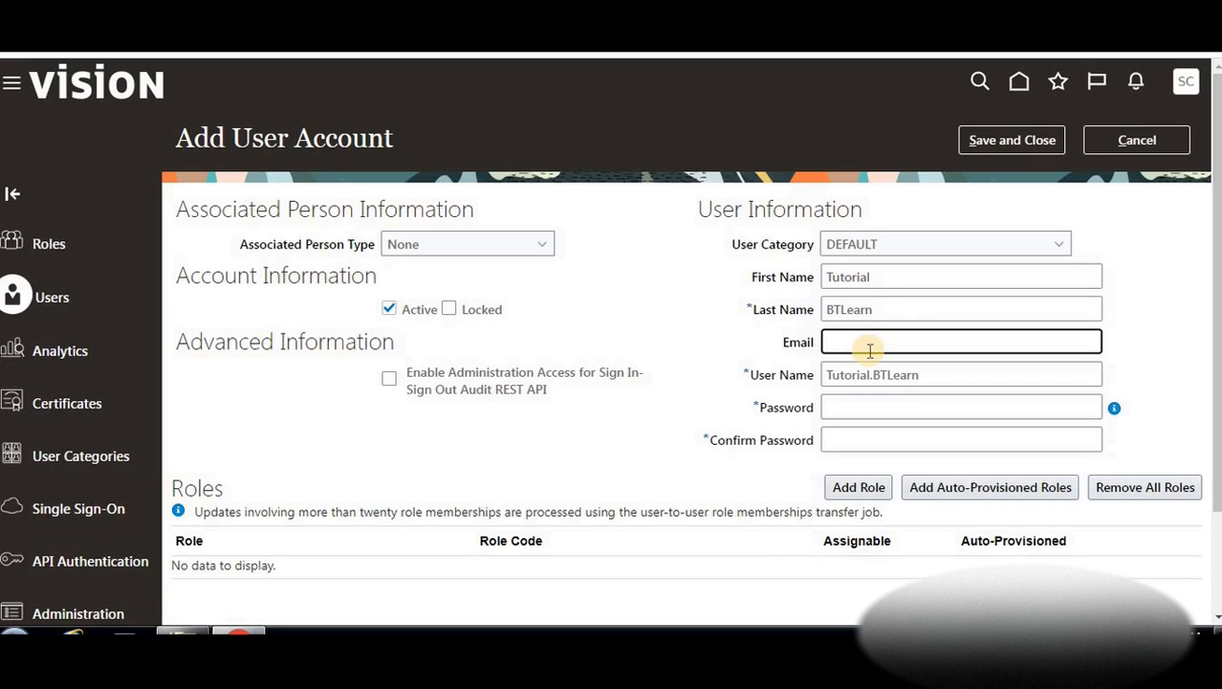
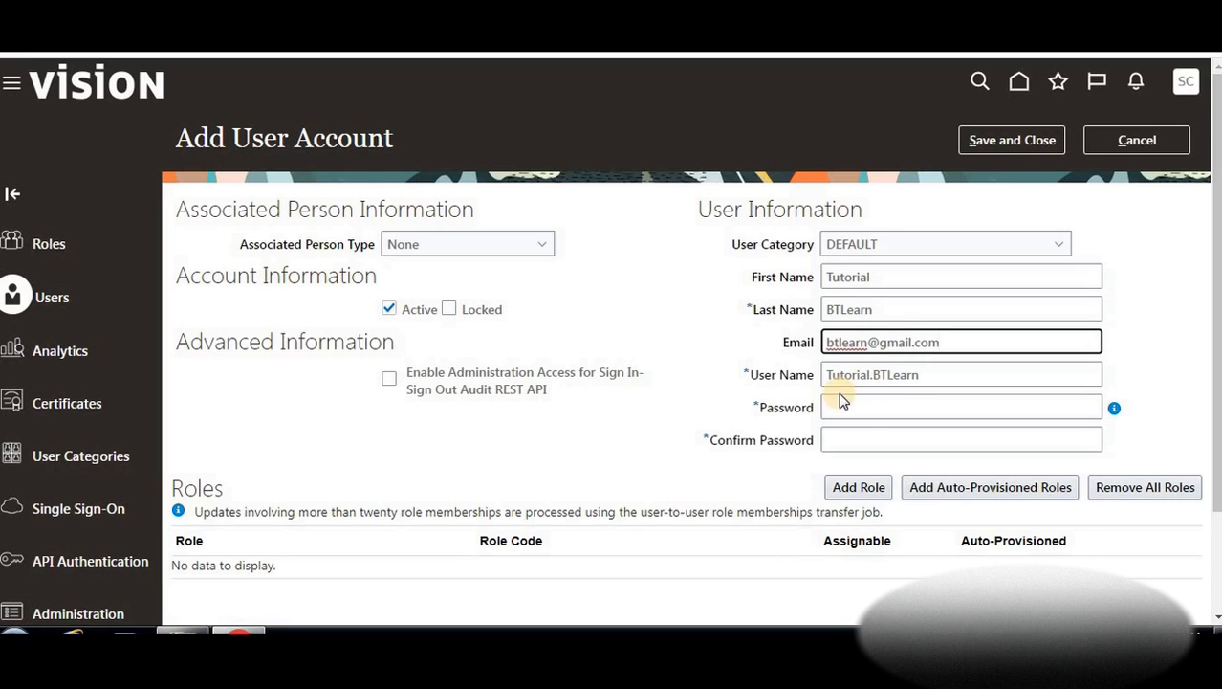
left_click(847, 407)
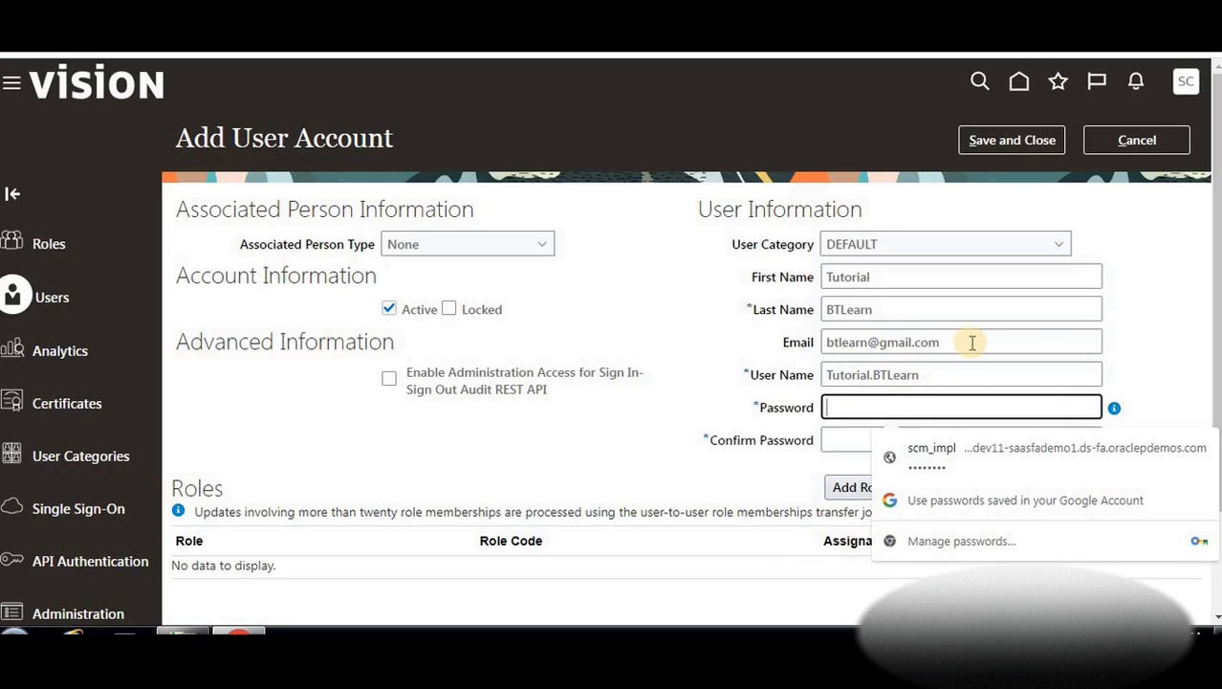
Type the new account's password into both Password and Confirm Password
left_click(921, 374)
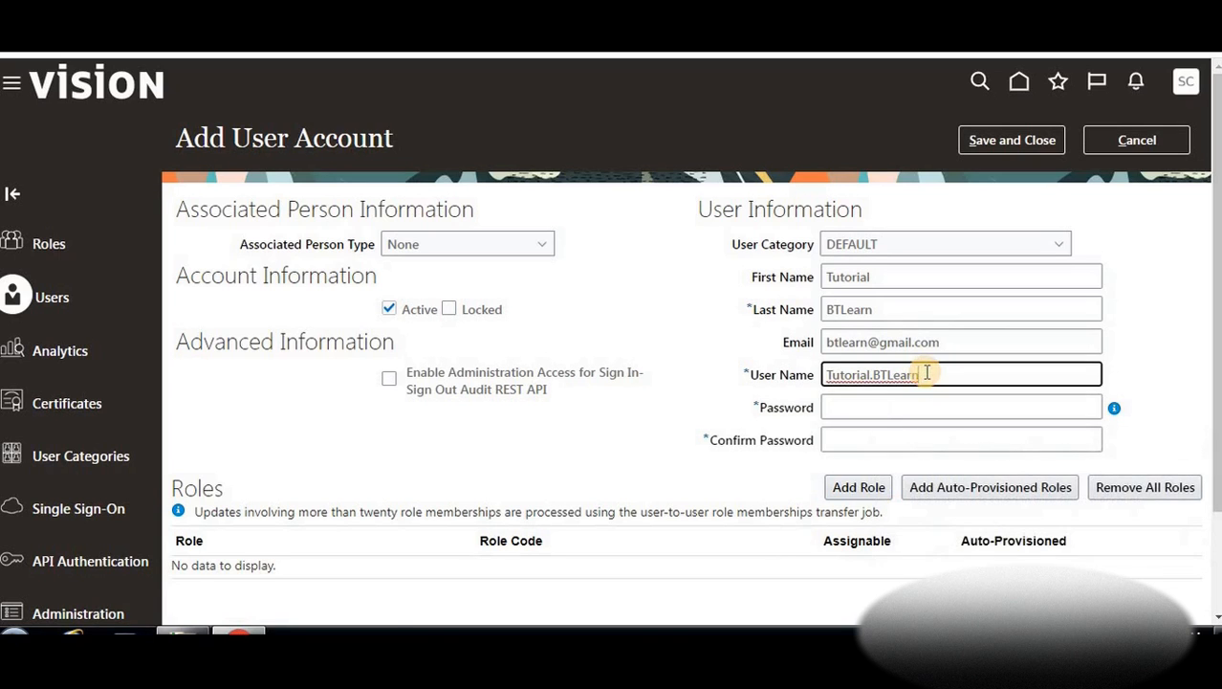
left_click(844, 413)
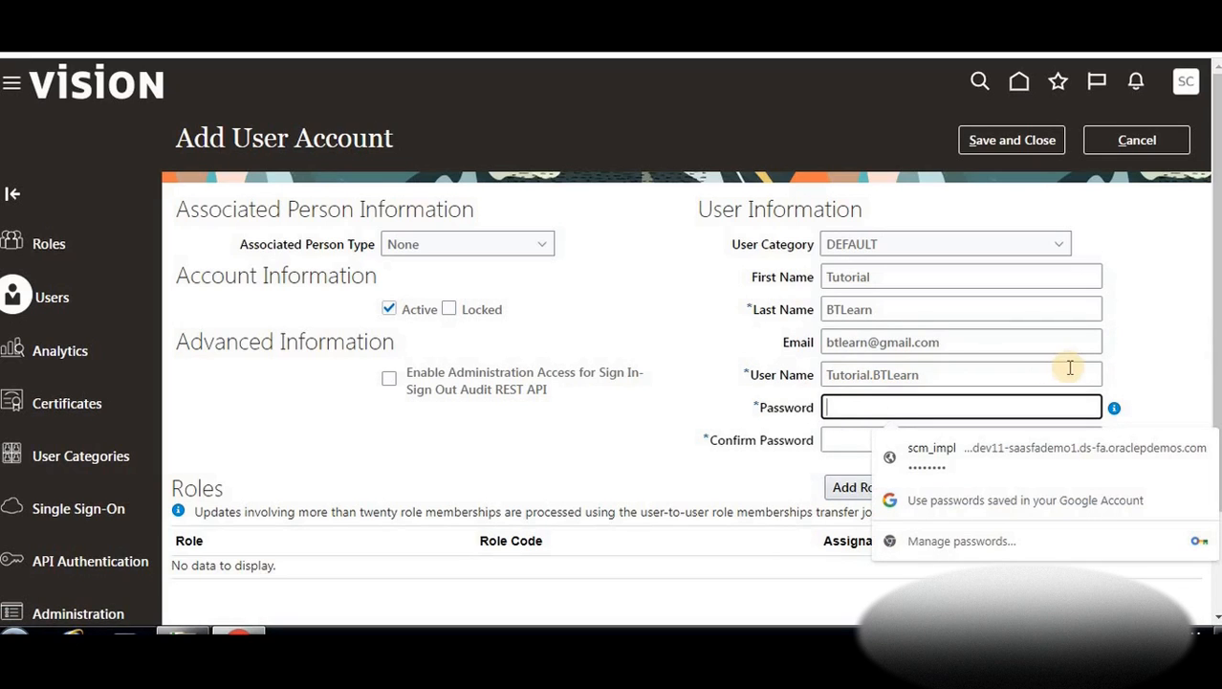
left_click(1115, 408)
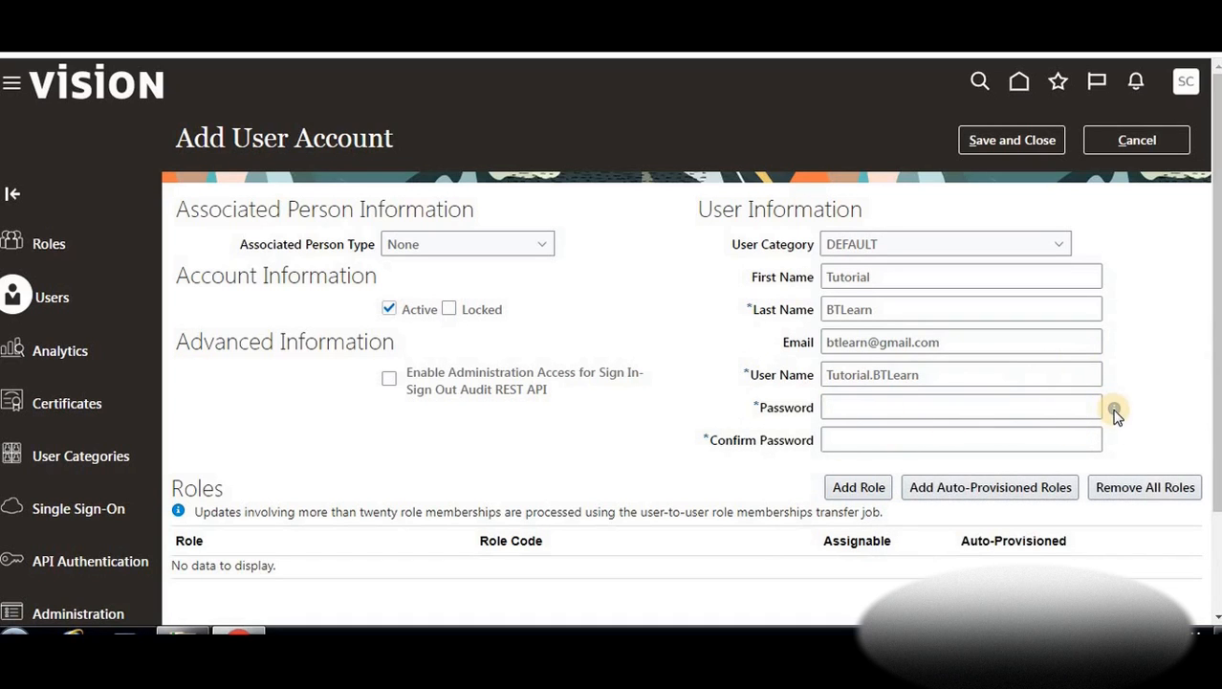
left_click(935, 409)
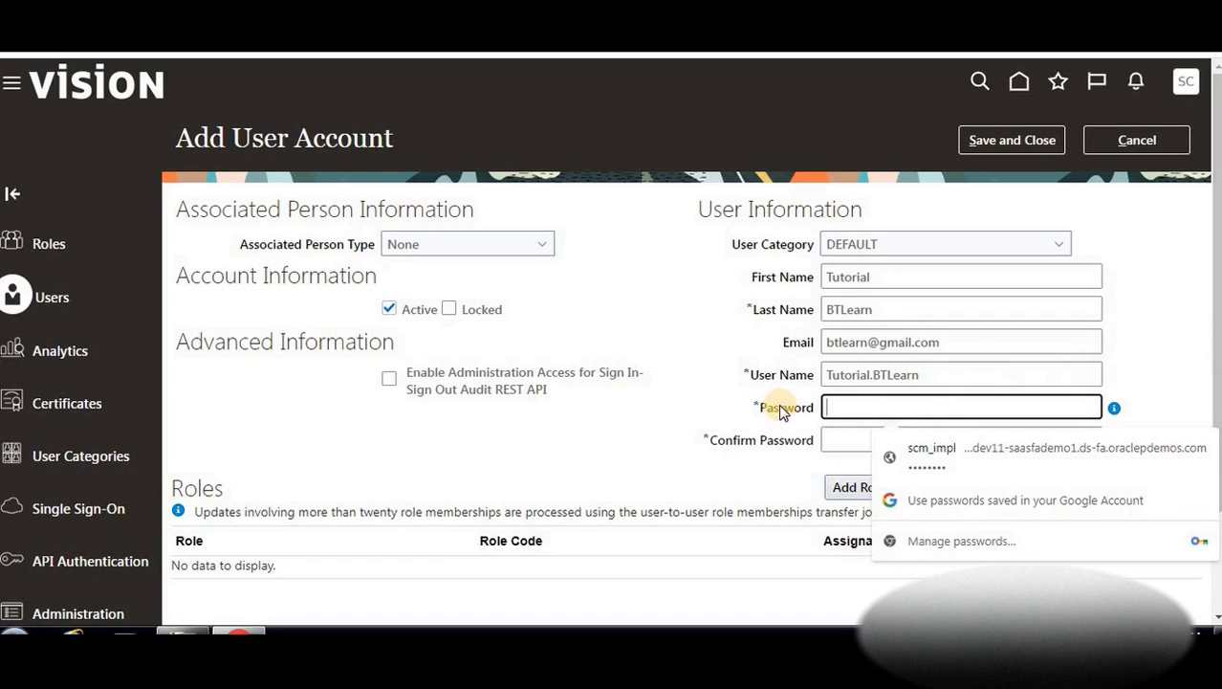
type("••")
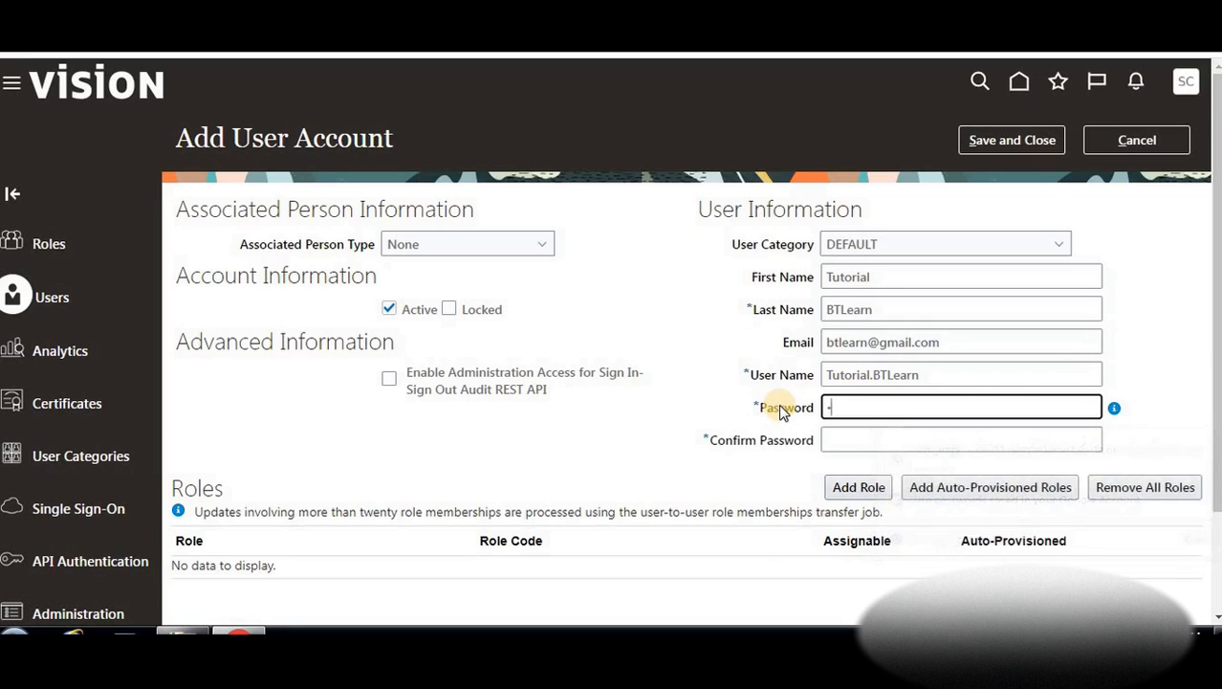
key("BackSpace")
key("BackSpace")
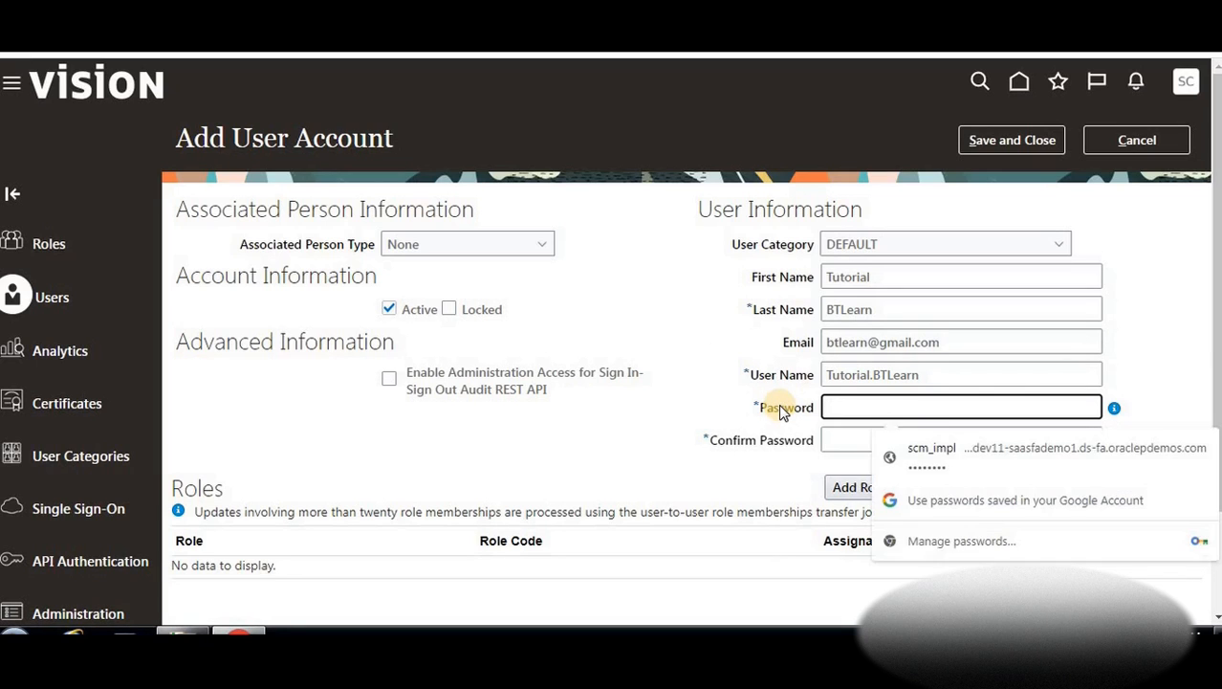
type("•••••")
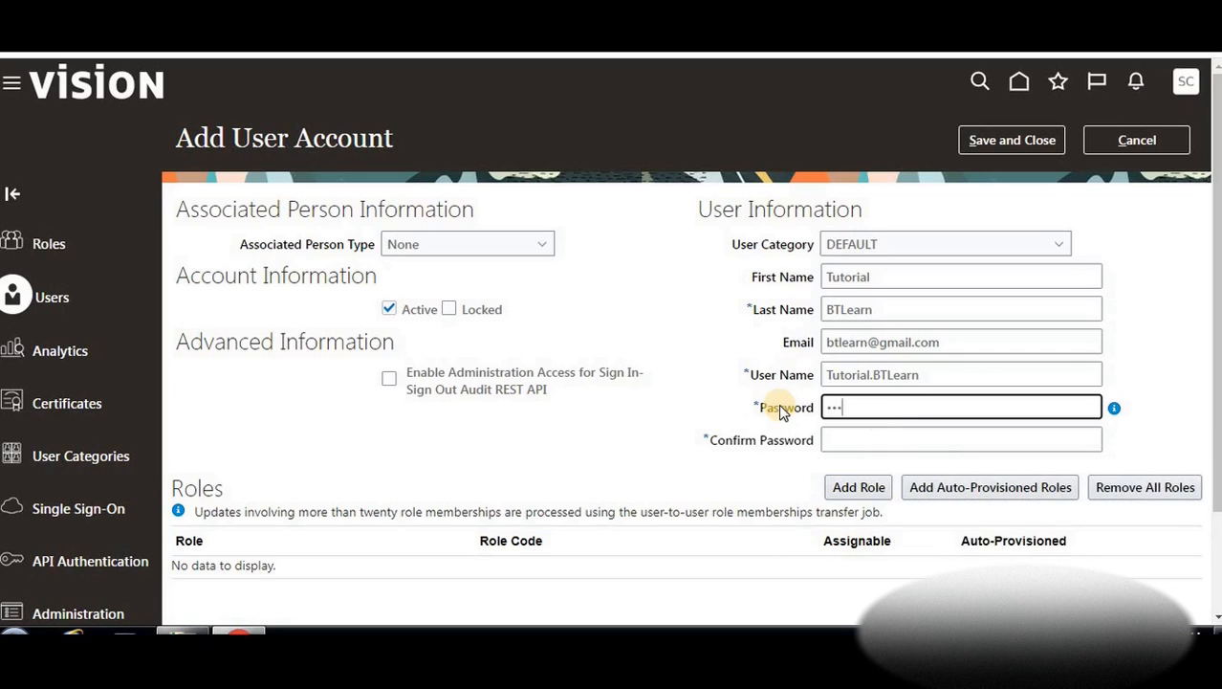
type("•••••")
left_click(852, 442)
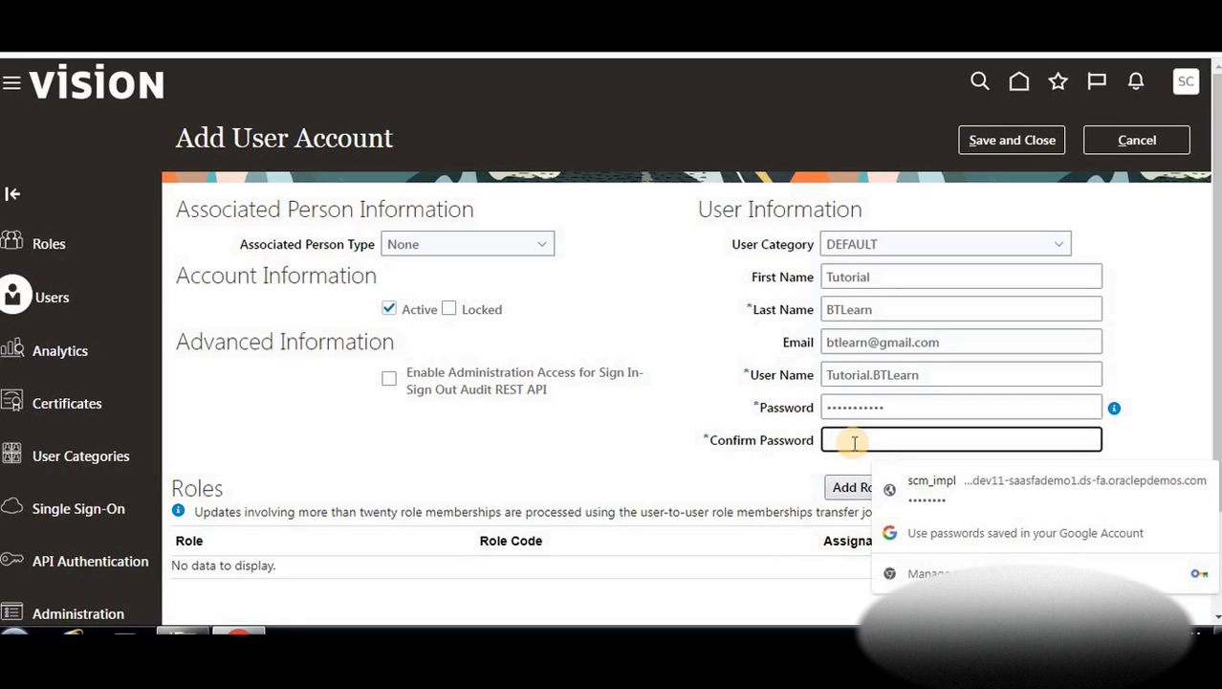
type("••••")
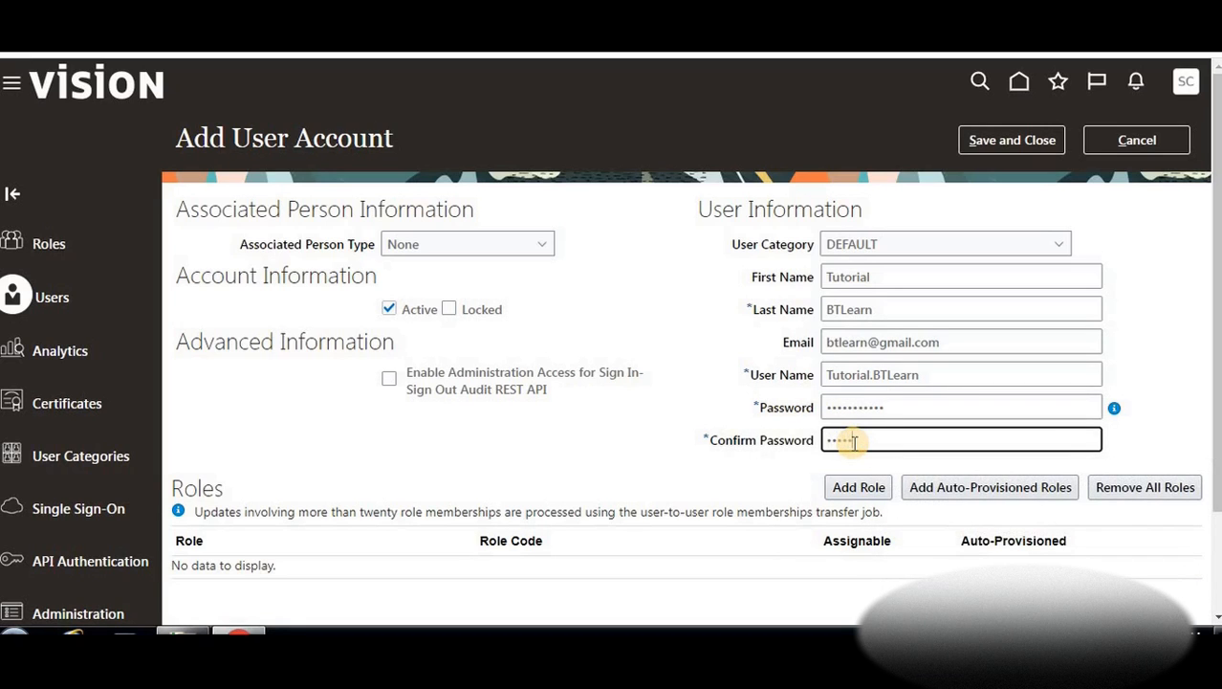
type("•••••••")
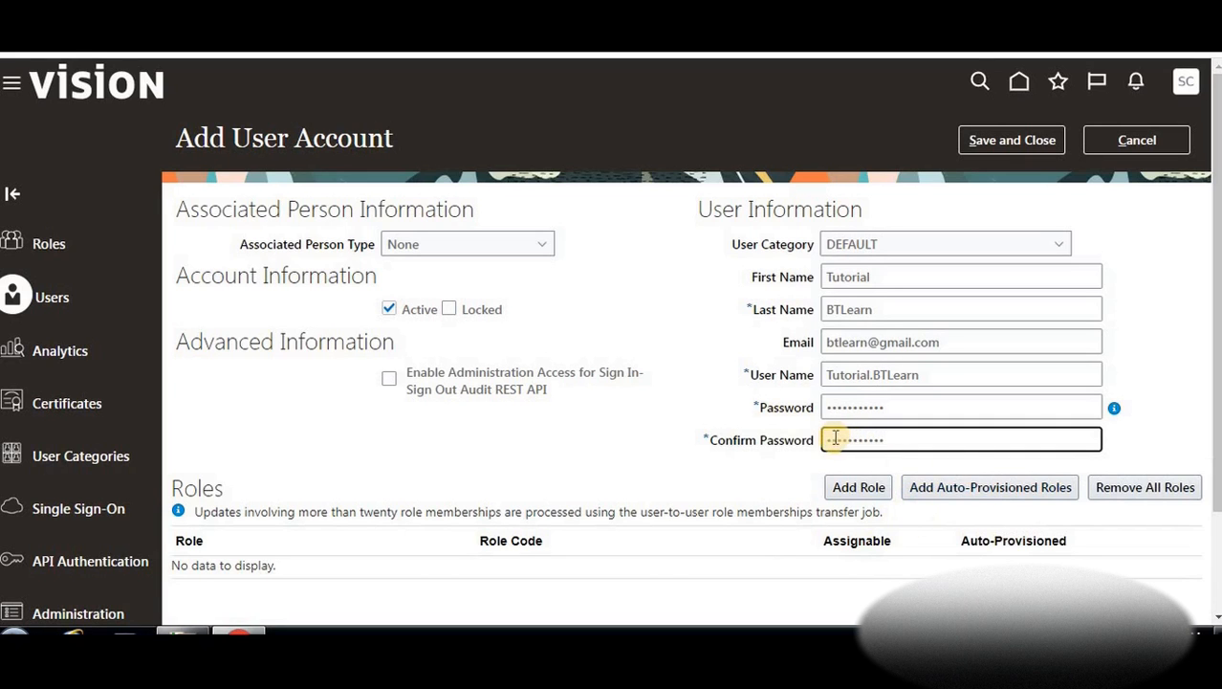
scroll(841, 438, "down", 1)
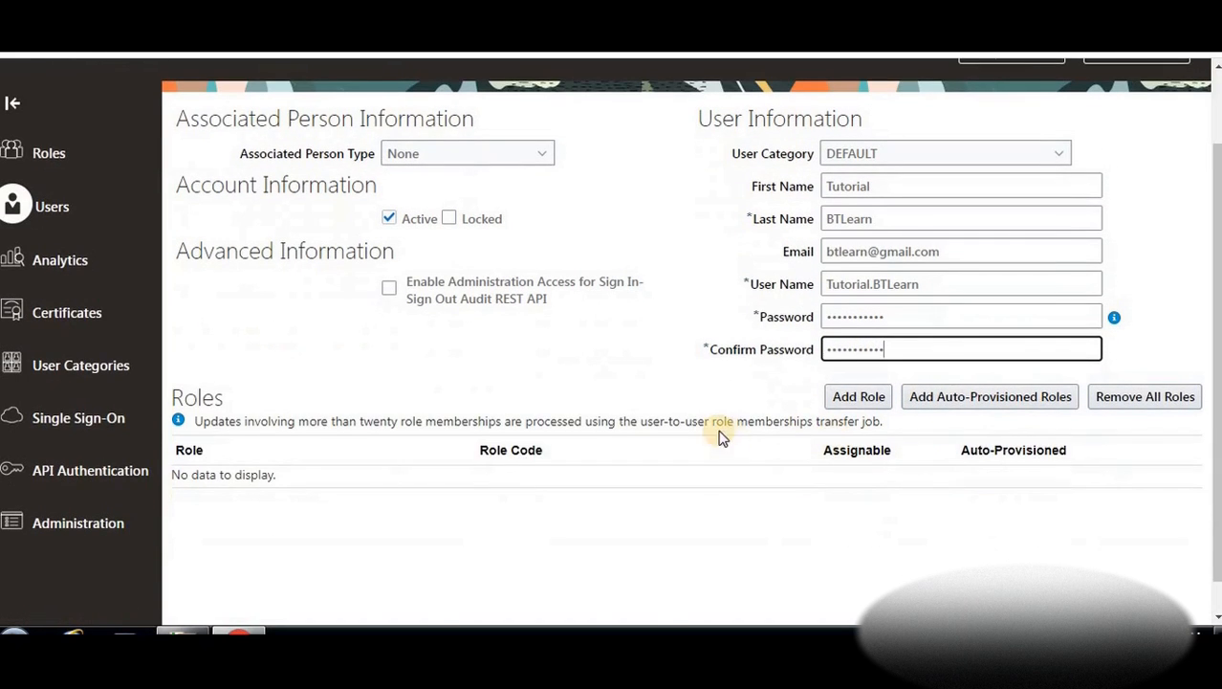
Add the Application Implementation Consultant role to the new user
left_click(842, 400)
left_click(845, 400)
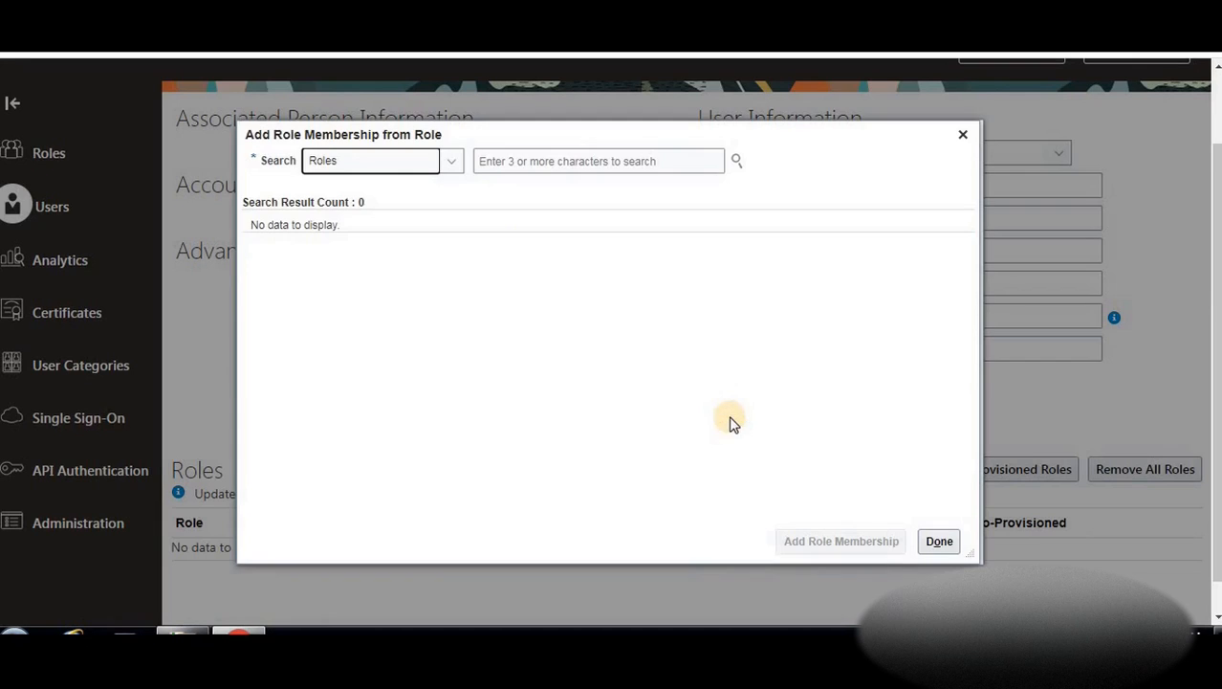
left_click(489, 164)
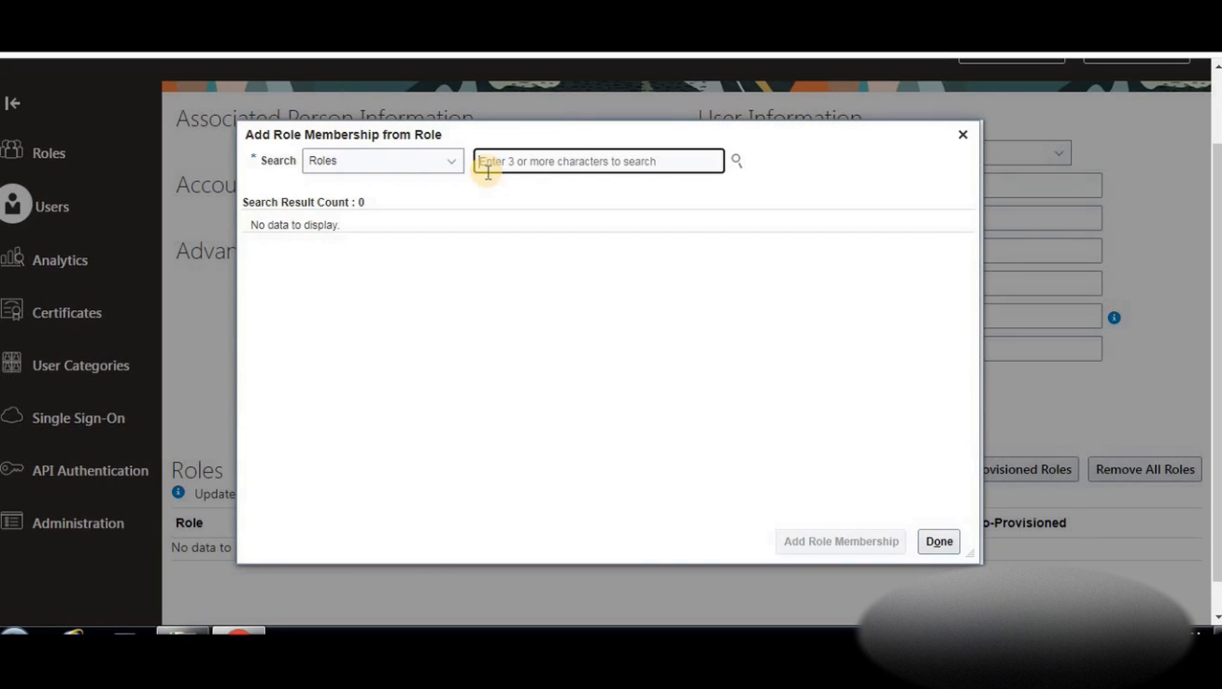
scroll(1143, 116, "up", 1)
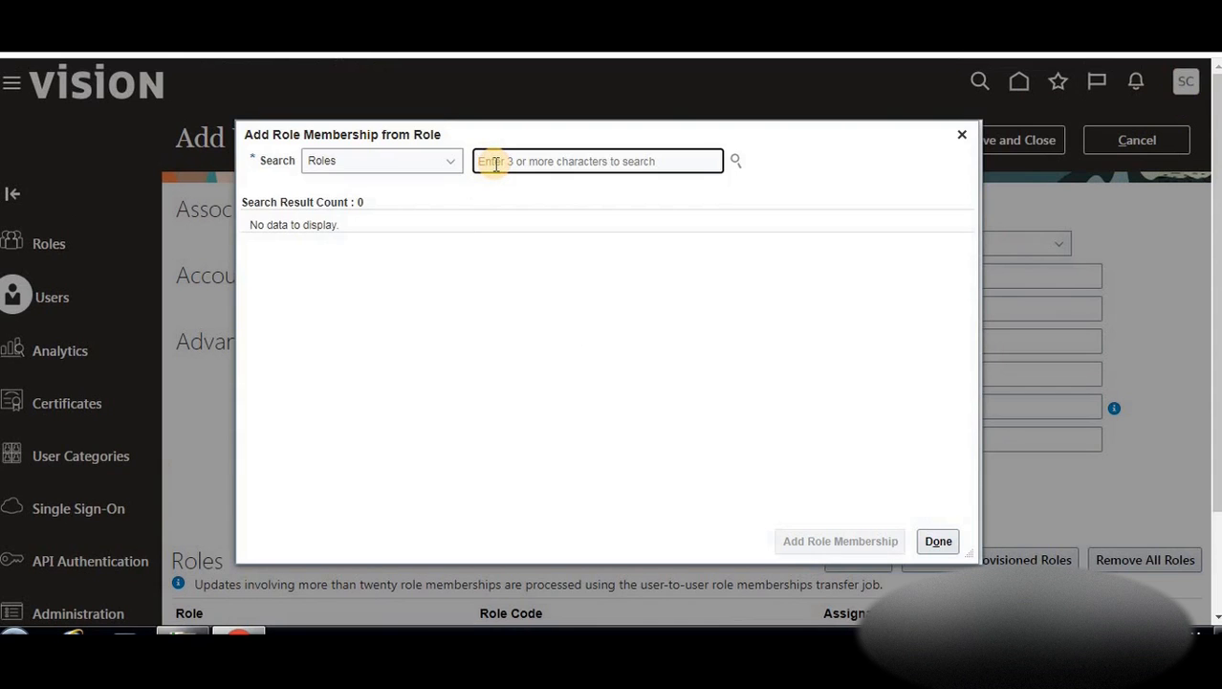
type("adplica")
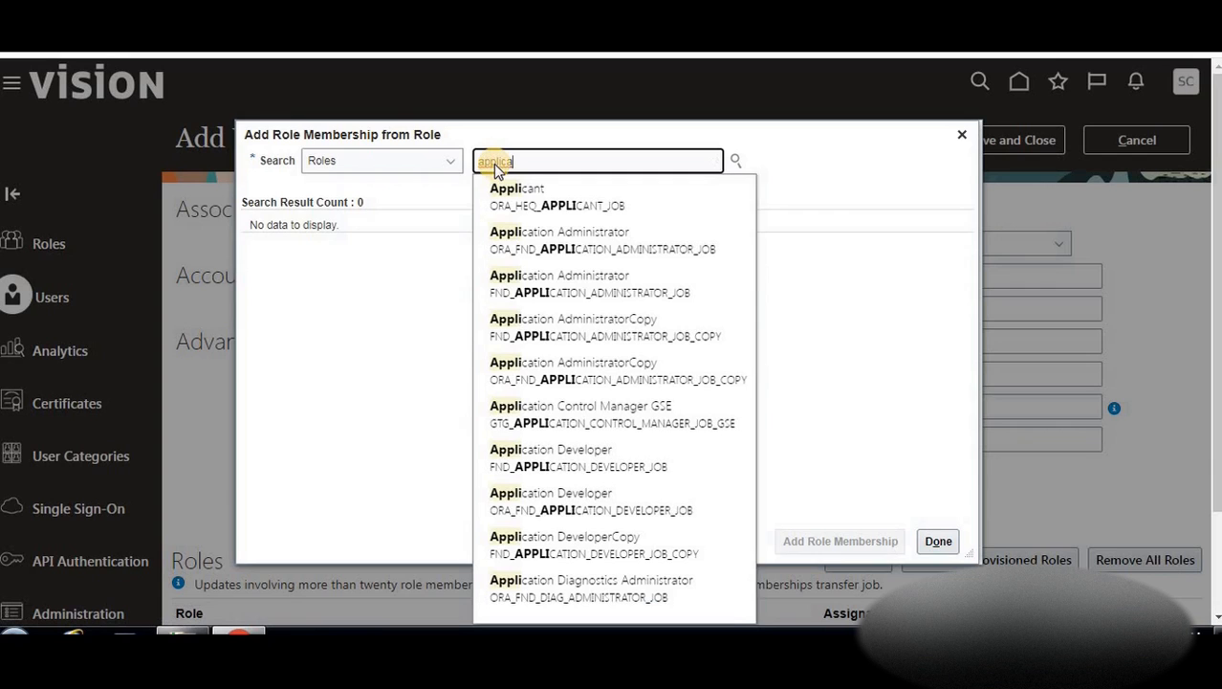
type("implemen")
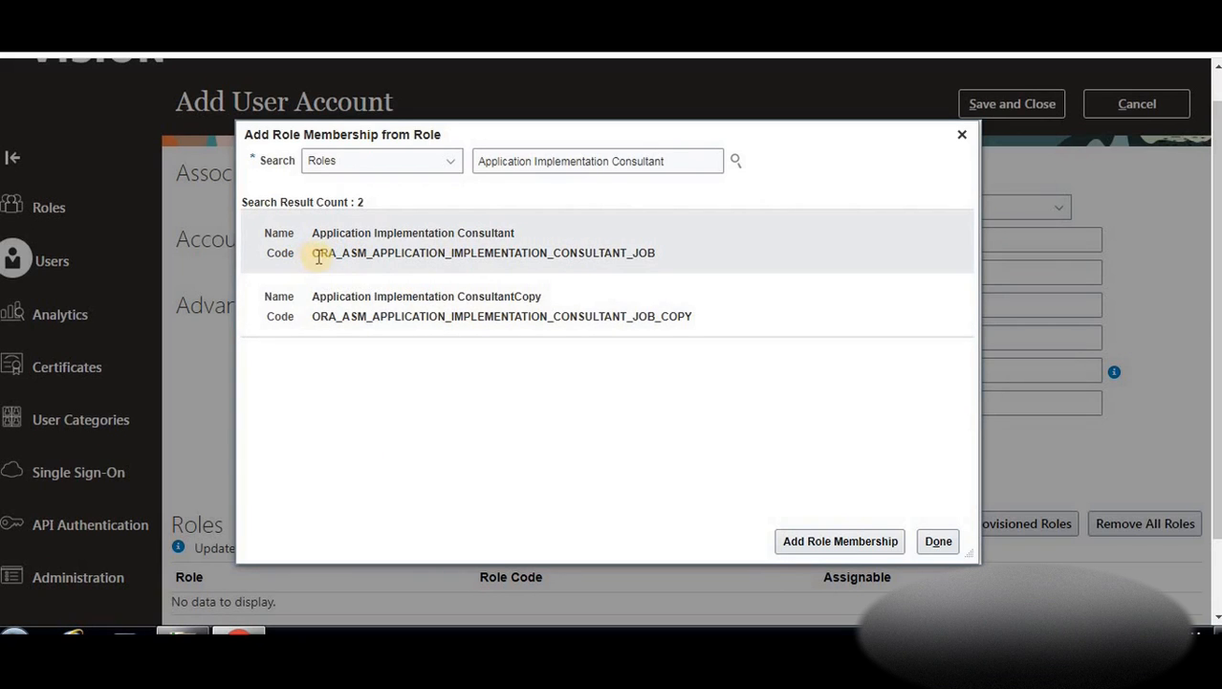
left_click(383, 252)
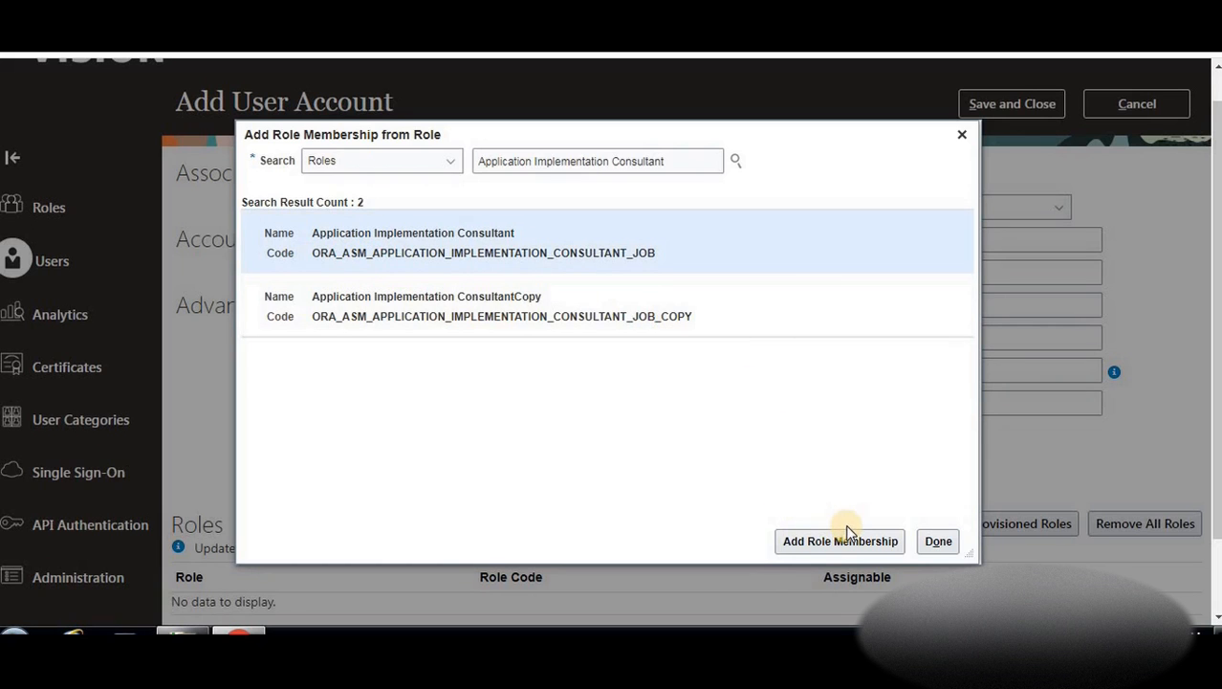
left_click(799, 542)
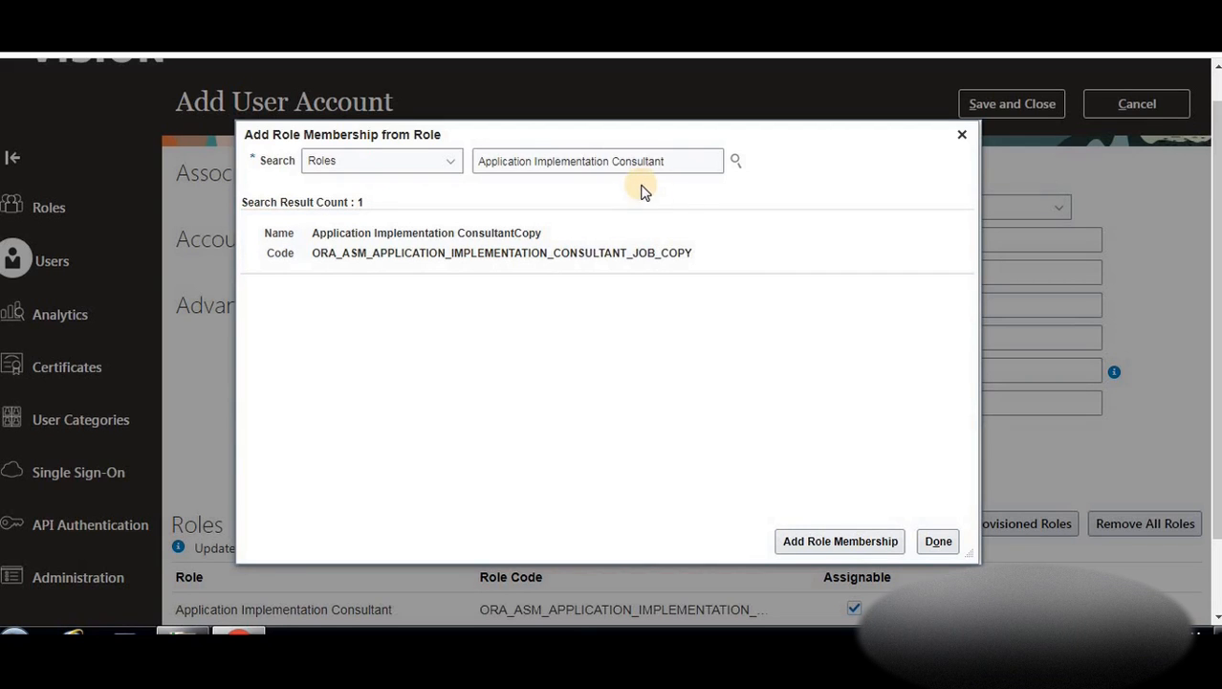
Add the IT Security Manager role as well and finish role selection
left_click_drag(711, 161, 398, 167)
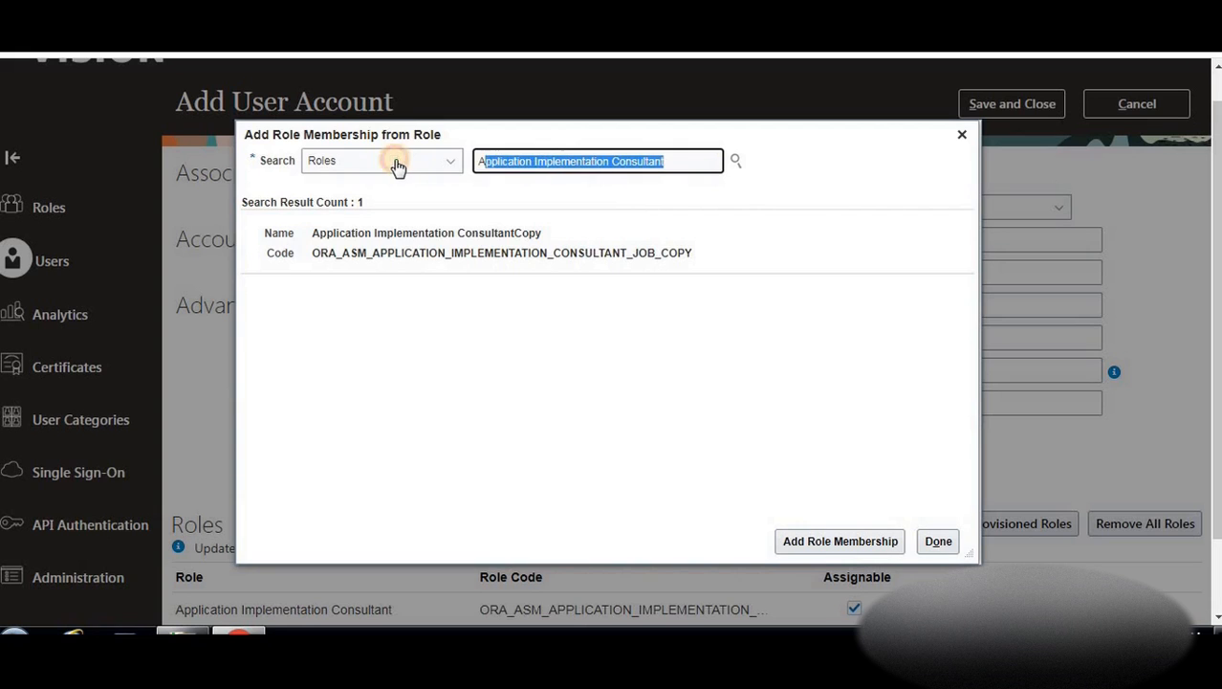
key("BackSpace")
type("it securi")
left_click(735, 161)
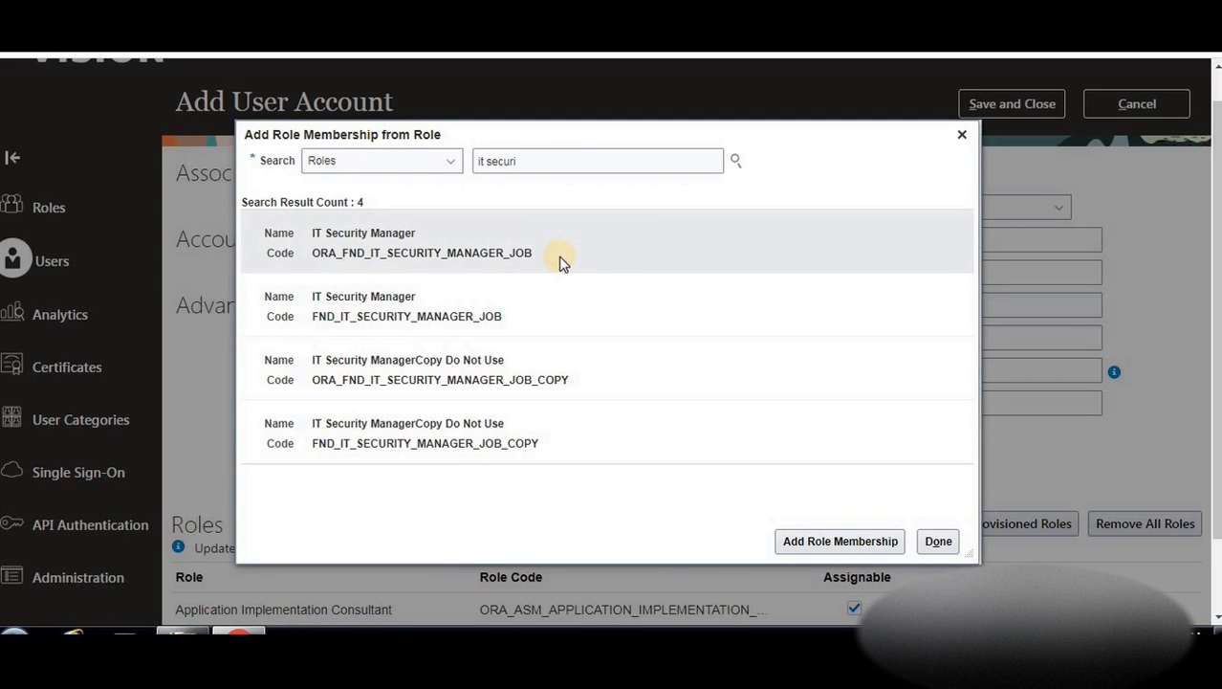
left_click(337, 245)
left_click(838, 542)
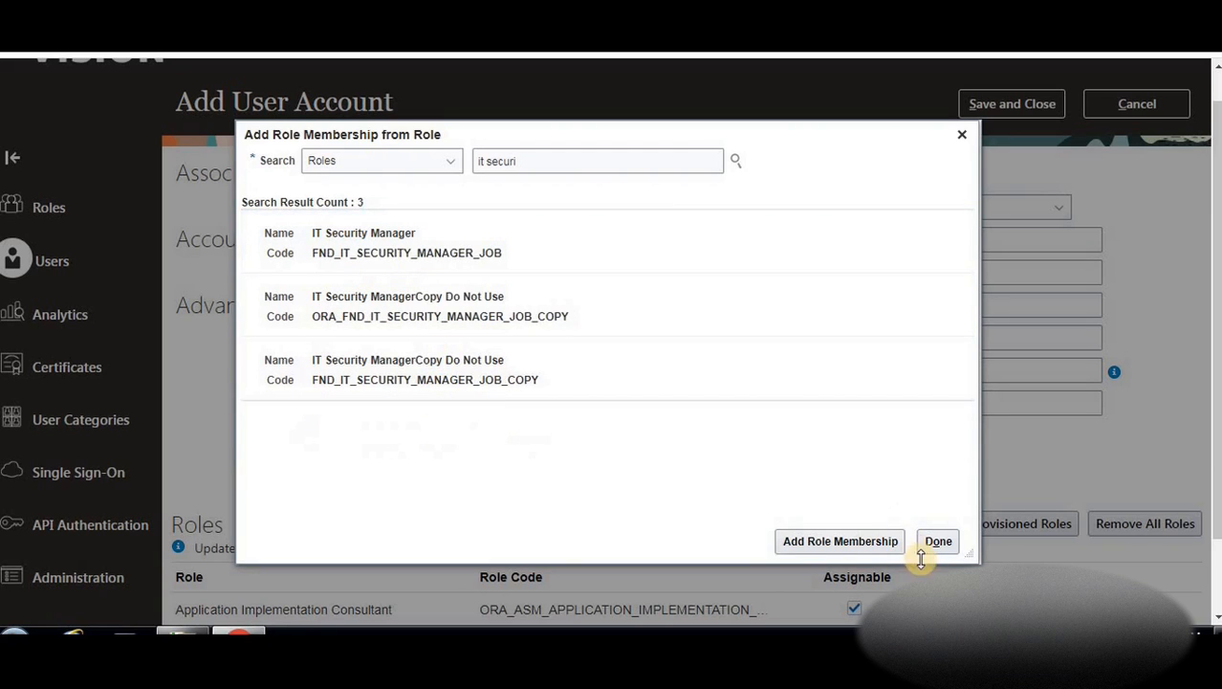
left_click(930, 543)
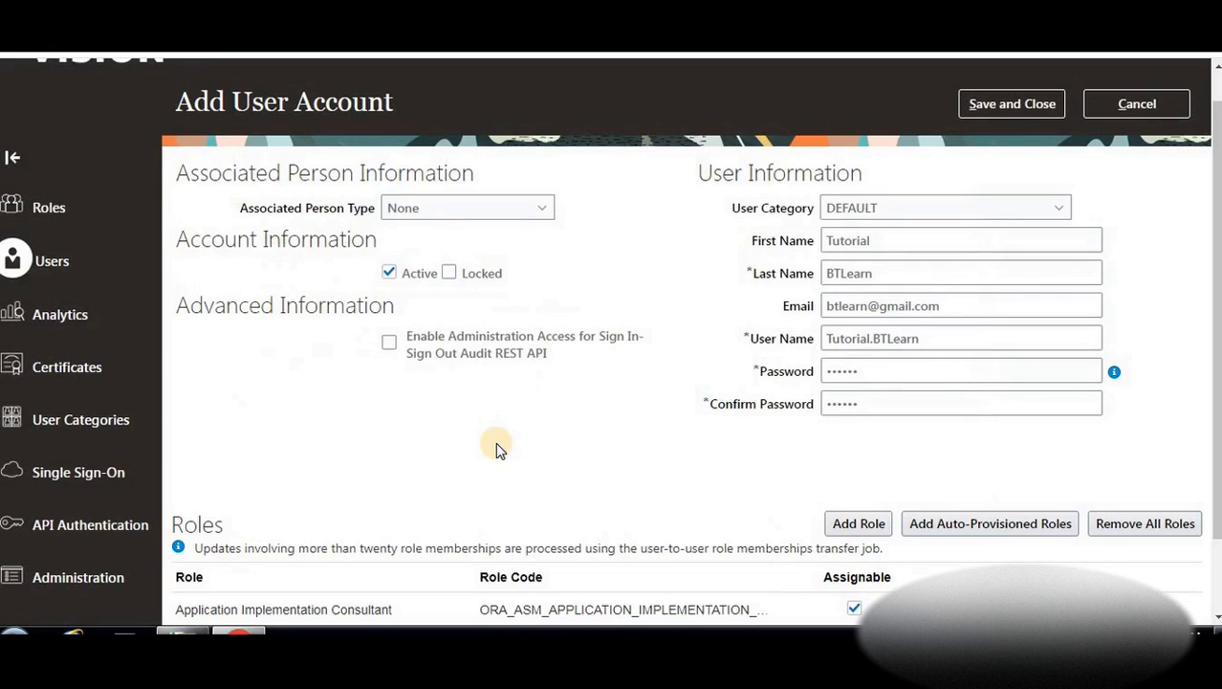
Review the two assigned roles and save the new user account
scroll(497, 444, "down", 2)
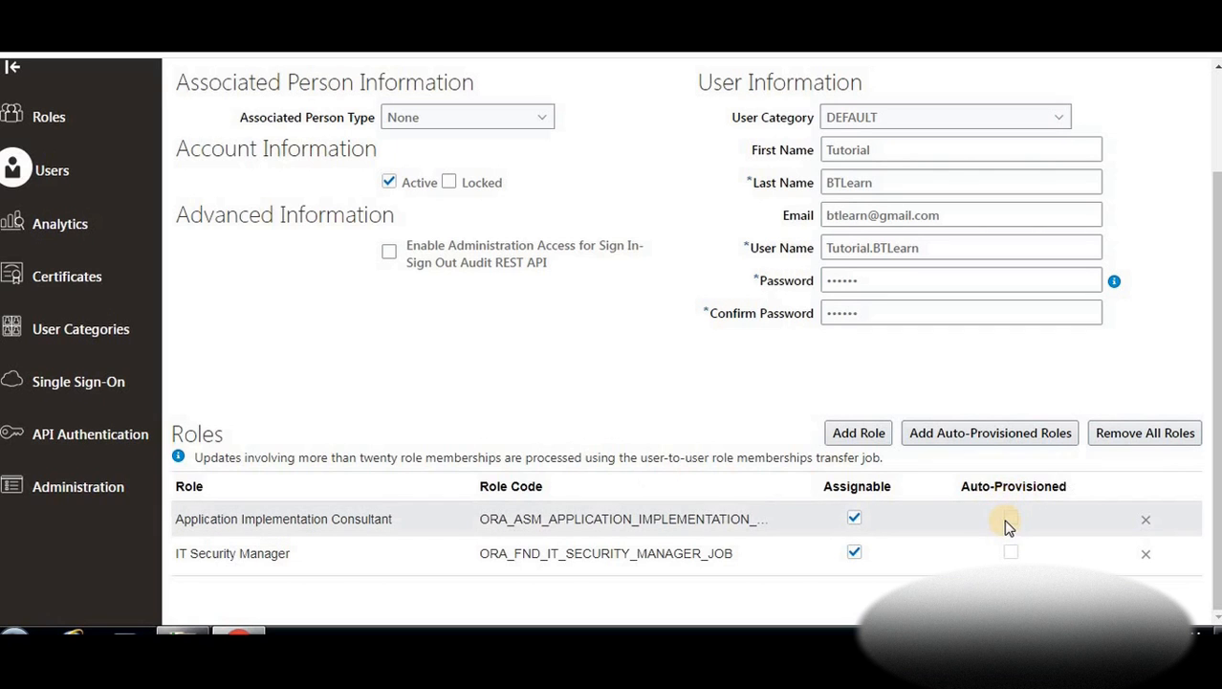
scroll(1058, 220, "up", 3)
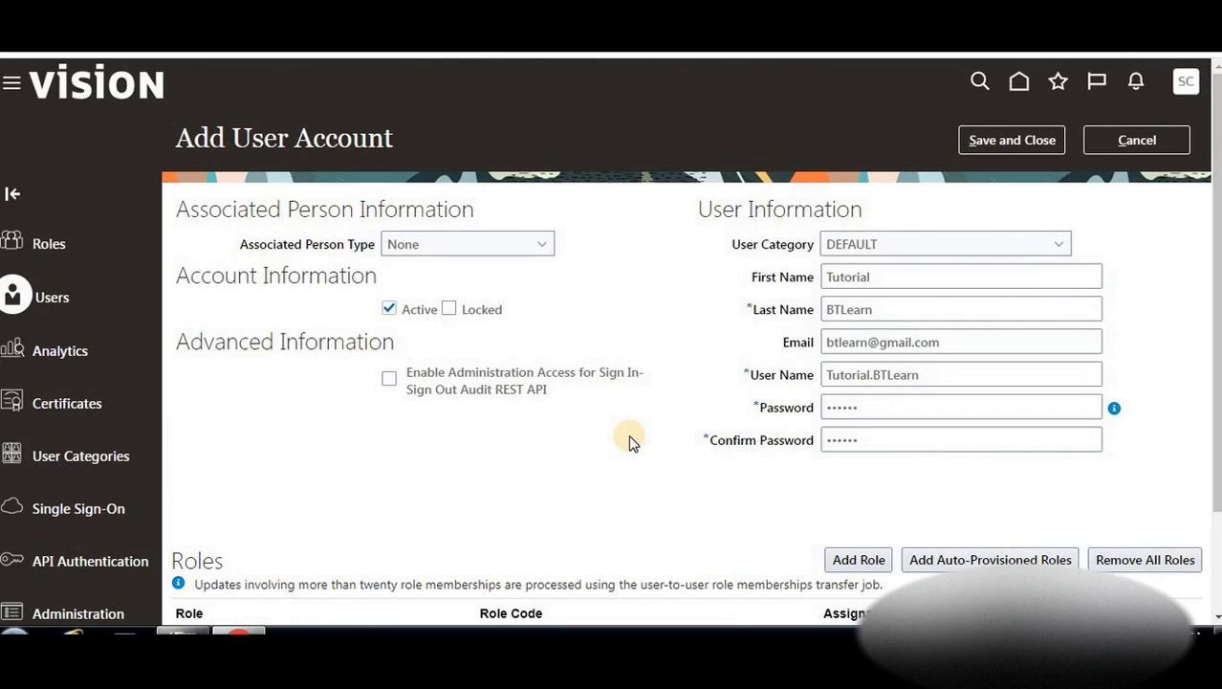
scroll(629, 440, "down", 2)
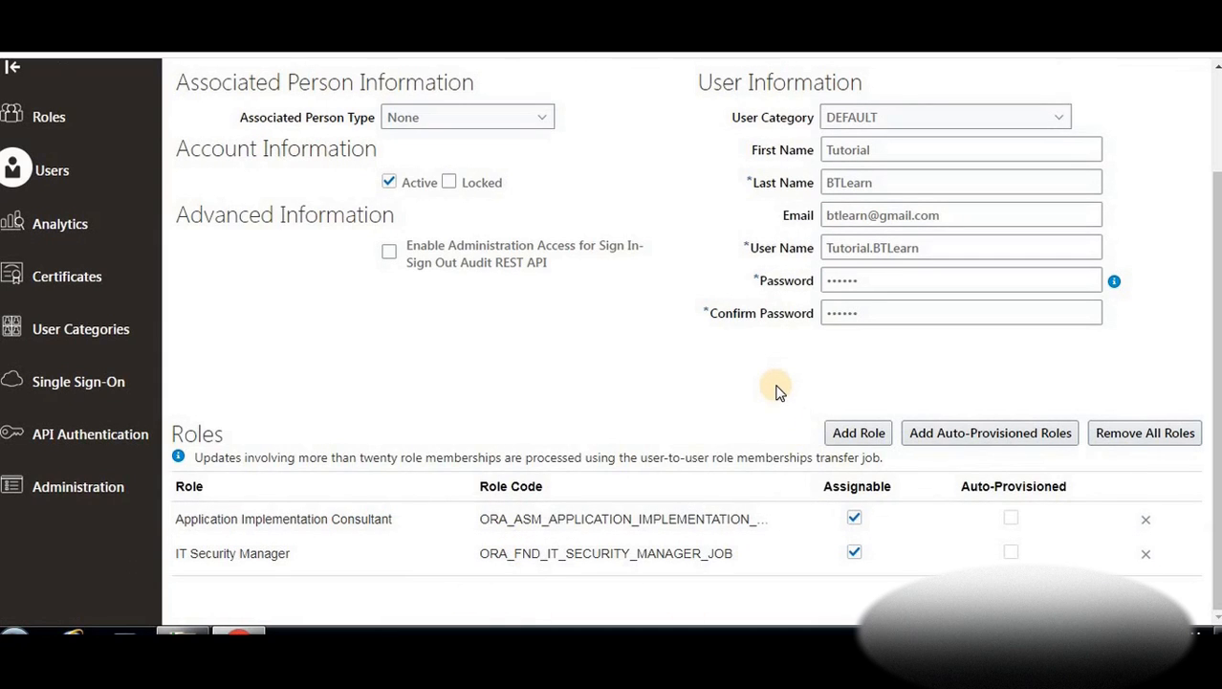
scroll(777, 390, "up", 2)
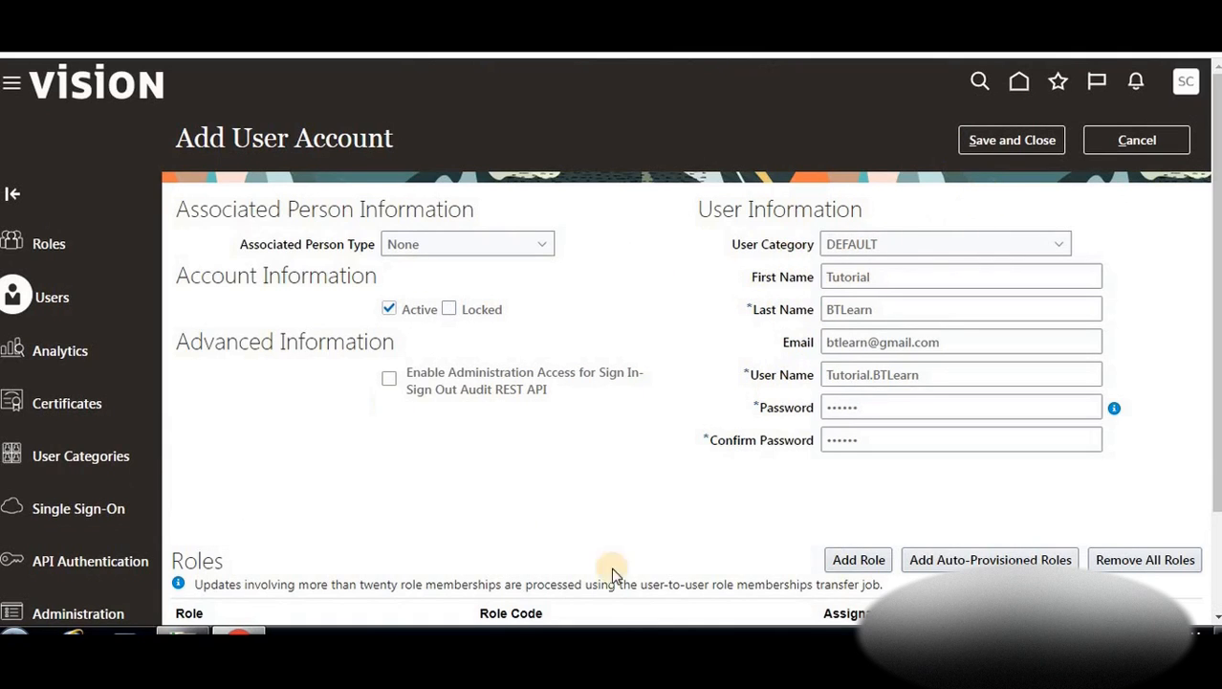
left_click(1006, 139)
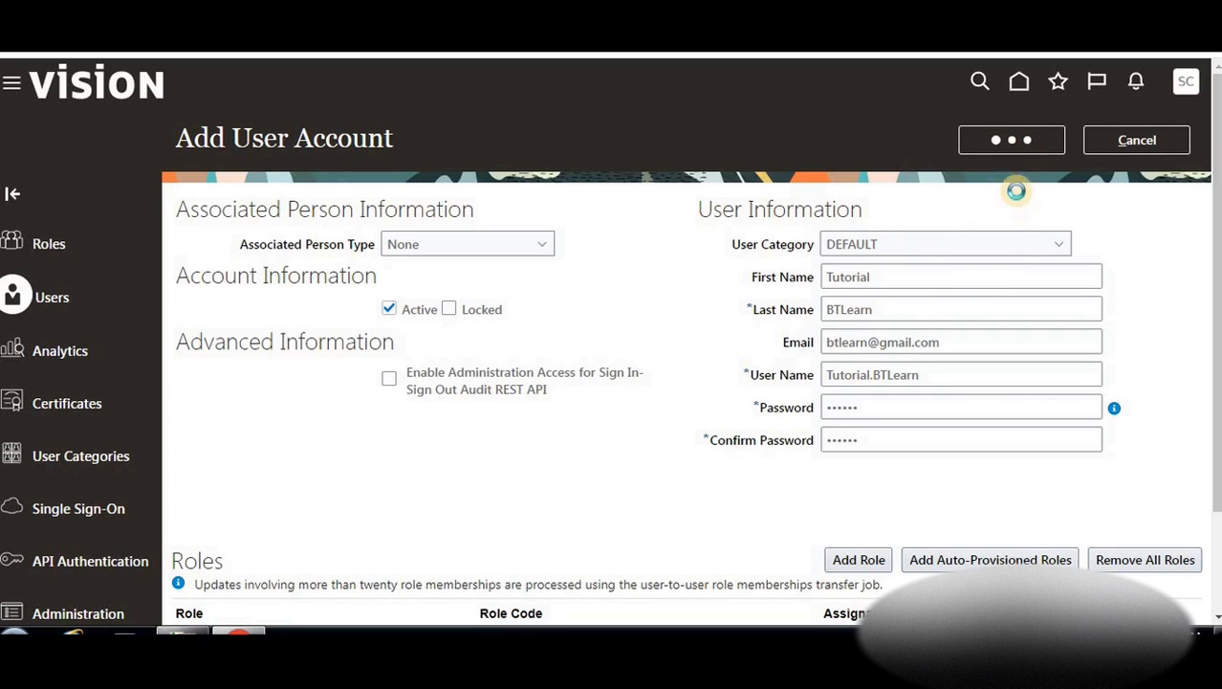
Close the user form and sign out of the current session
left_click(1002, 150)
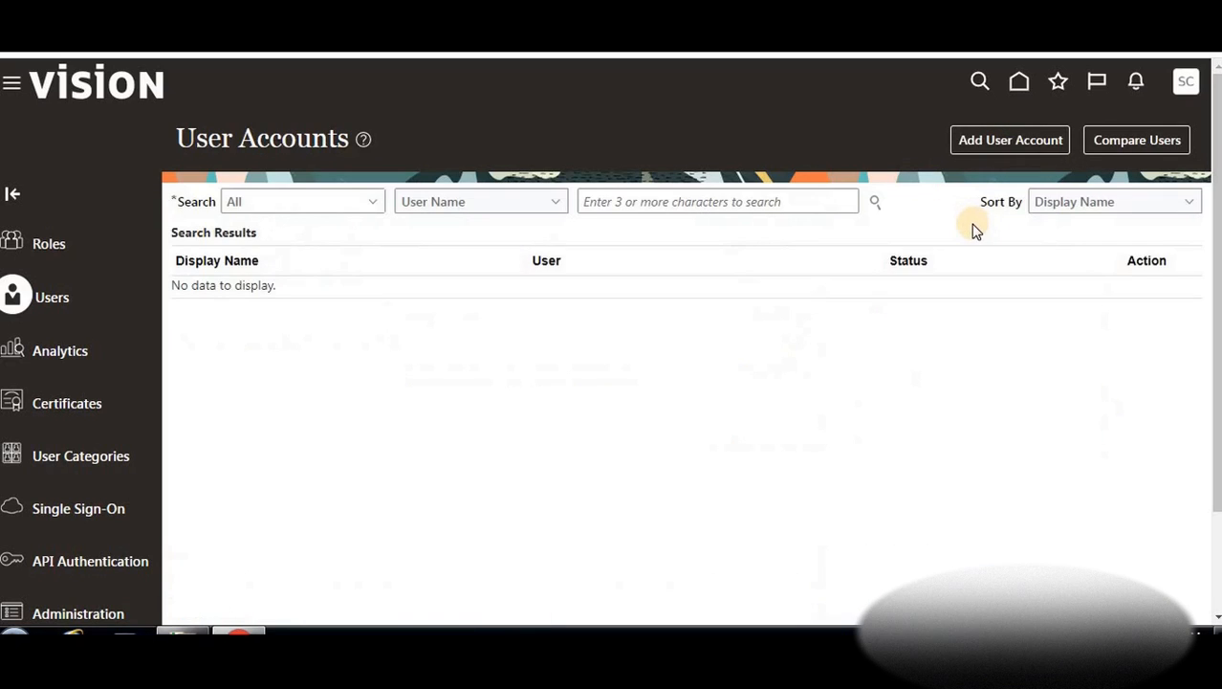
left_click(1184, 96)
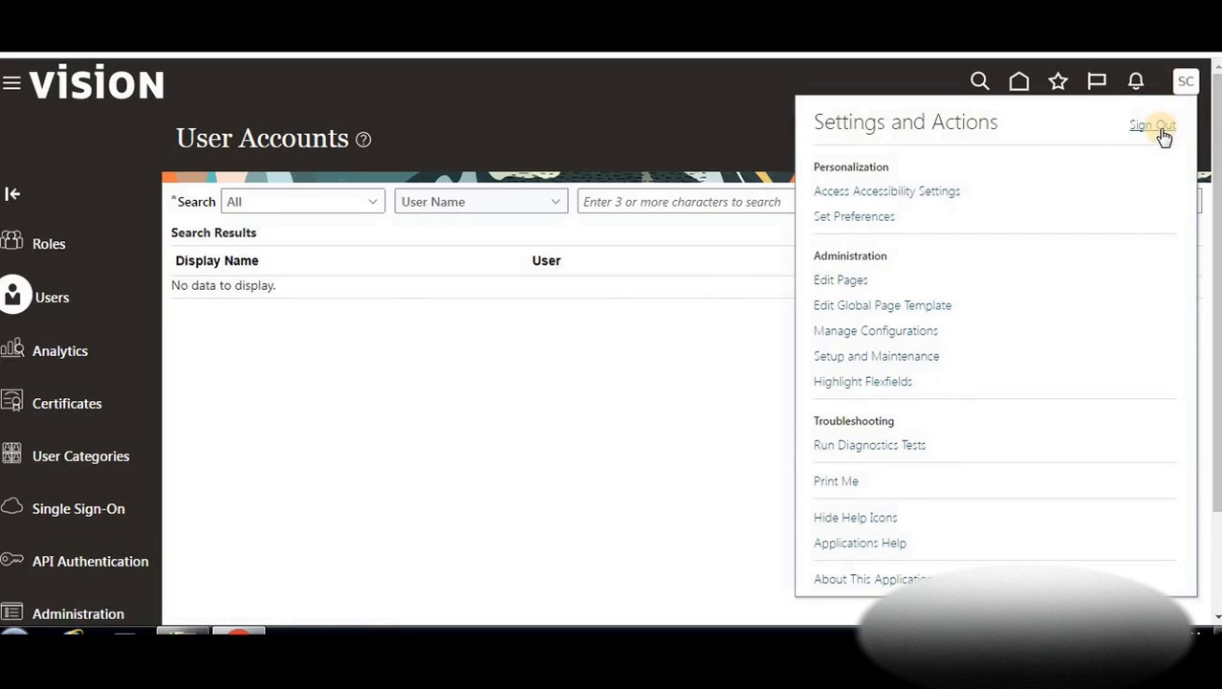
left_click(840, 308)
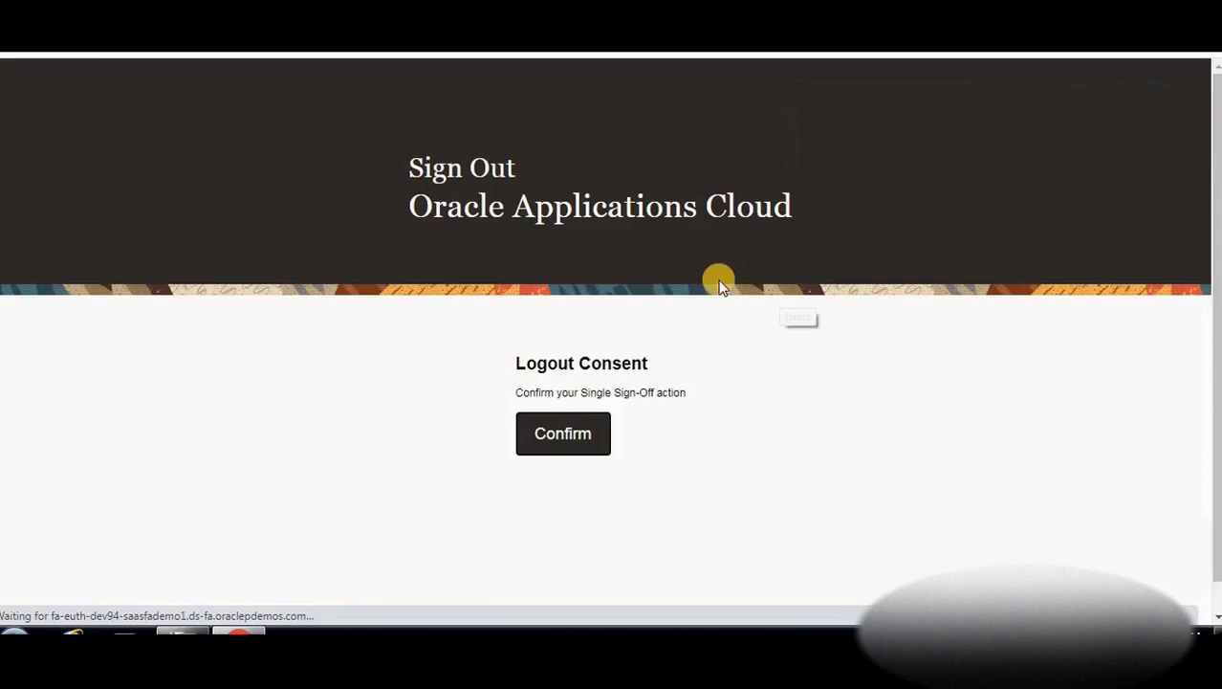
left_click(591, 435)
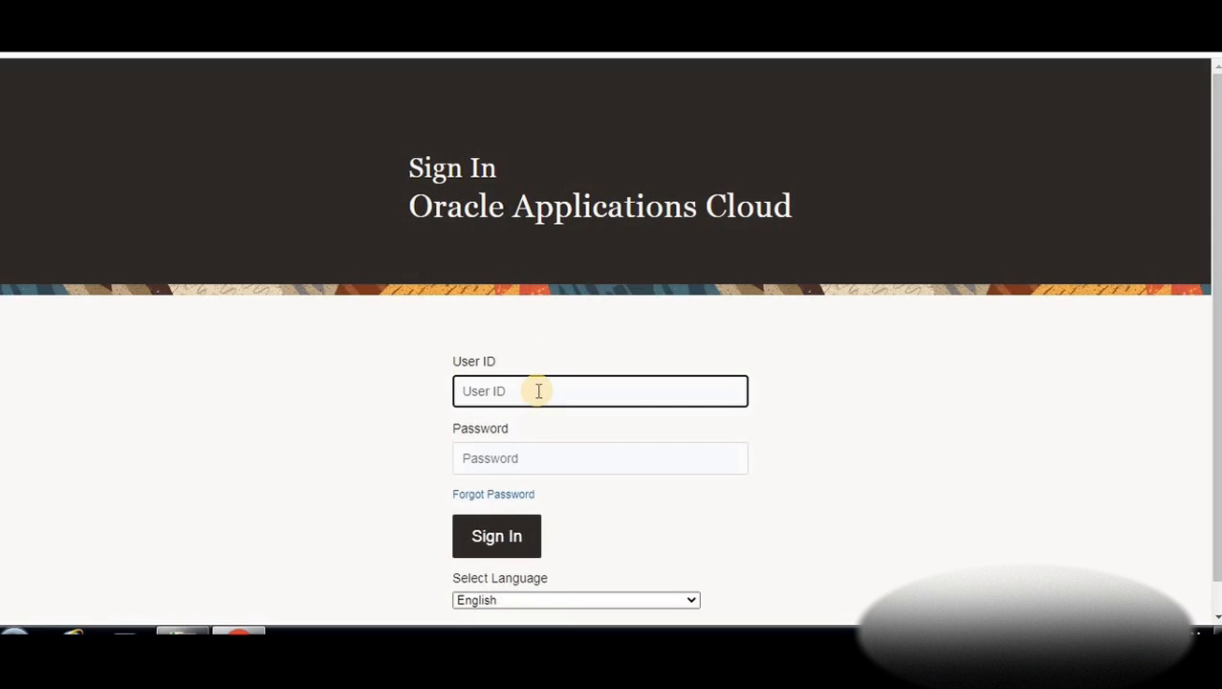
Sign back in with the new user's ID and password
type("Tutorial.BTLearn")
left_click(498, 448)
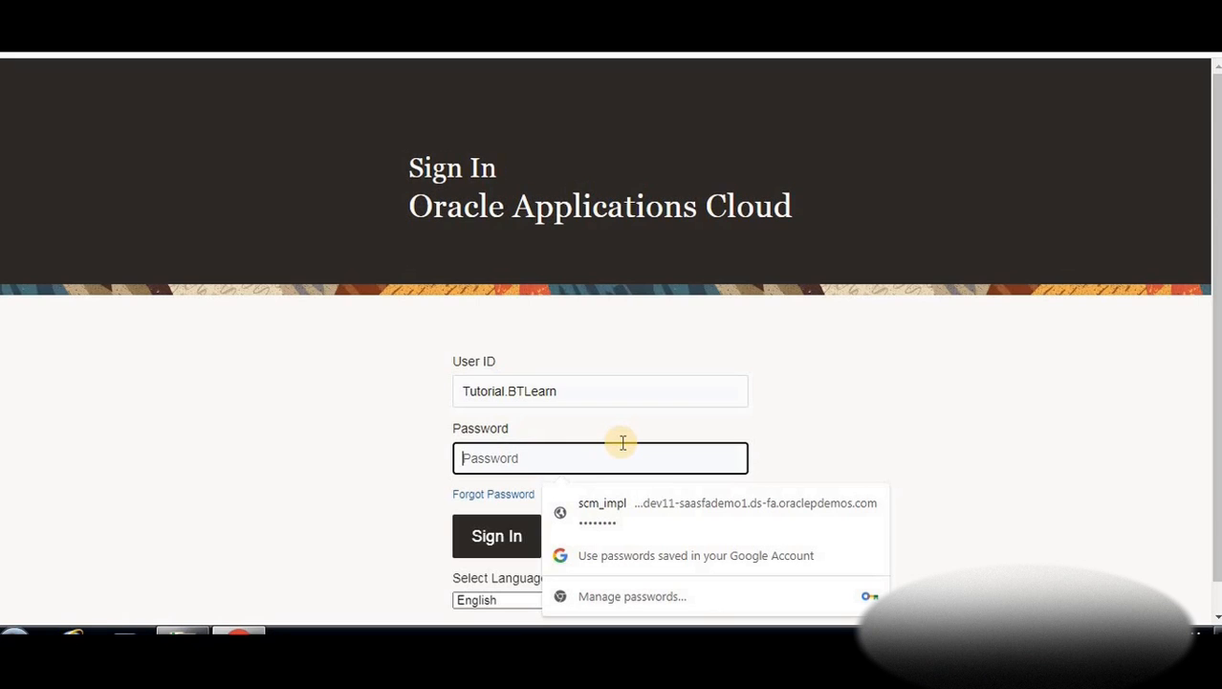
type("••")
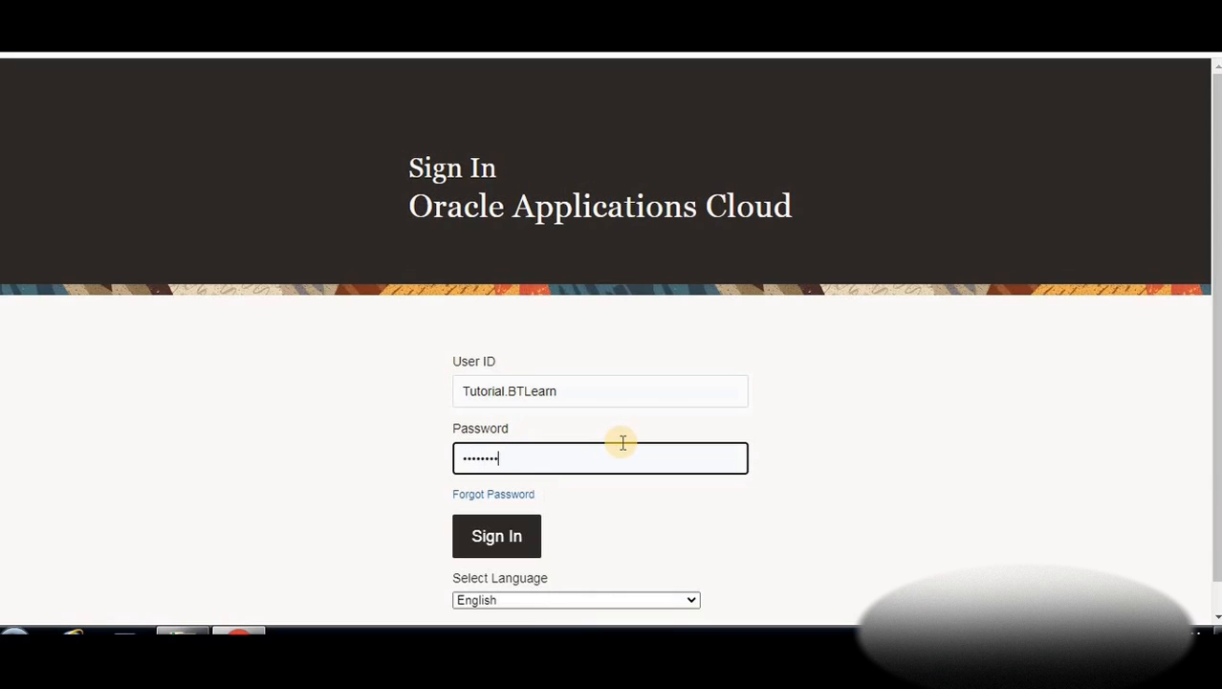
left_click(524, 524)
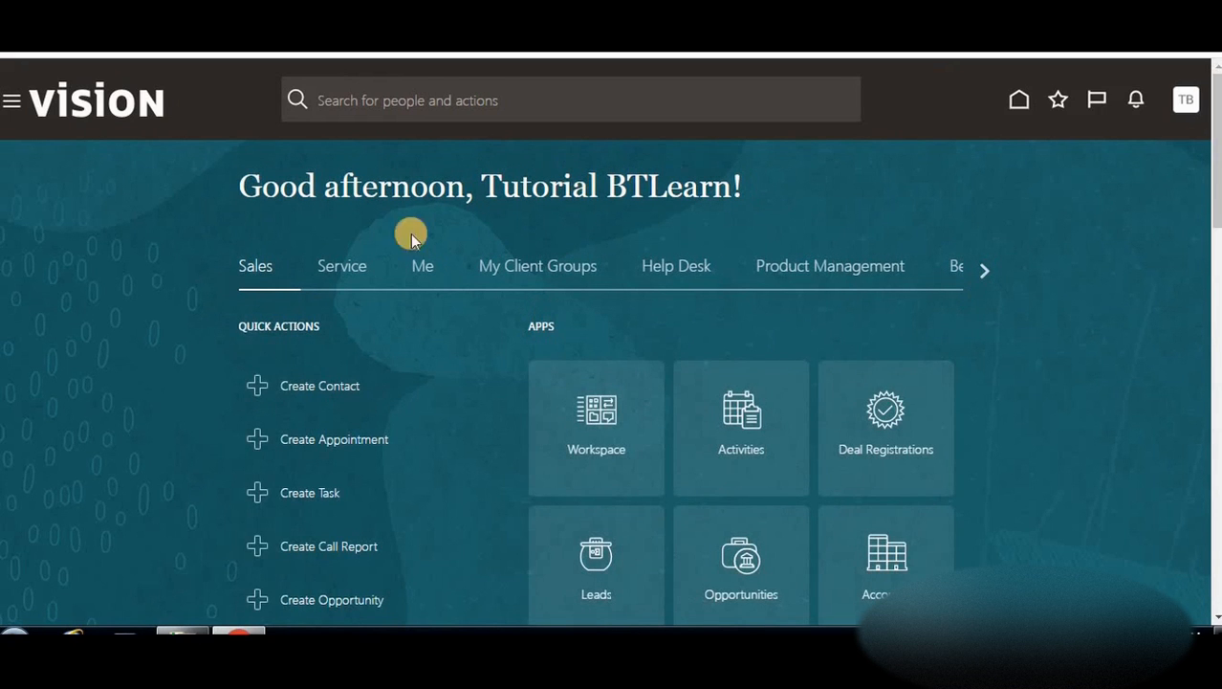
As the new user, open Setup and Maintenance, resubmitting the sign-in when prompted
left_click(1184, 100)
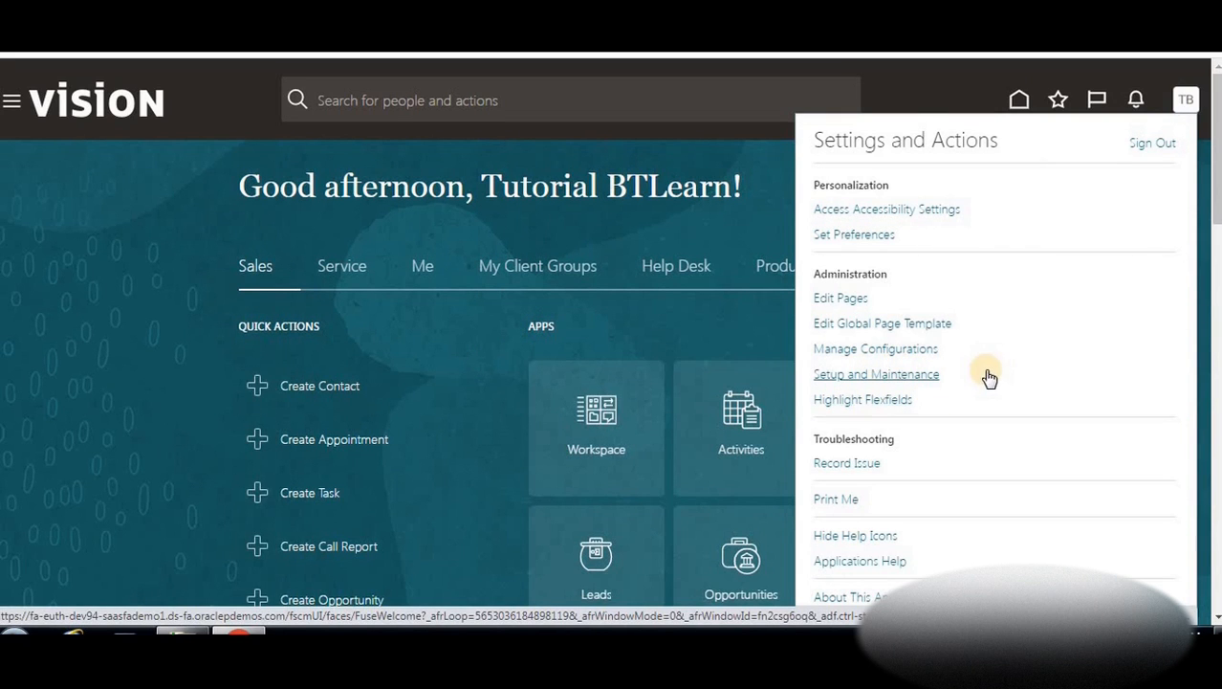
left_click(911, 379)
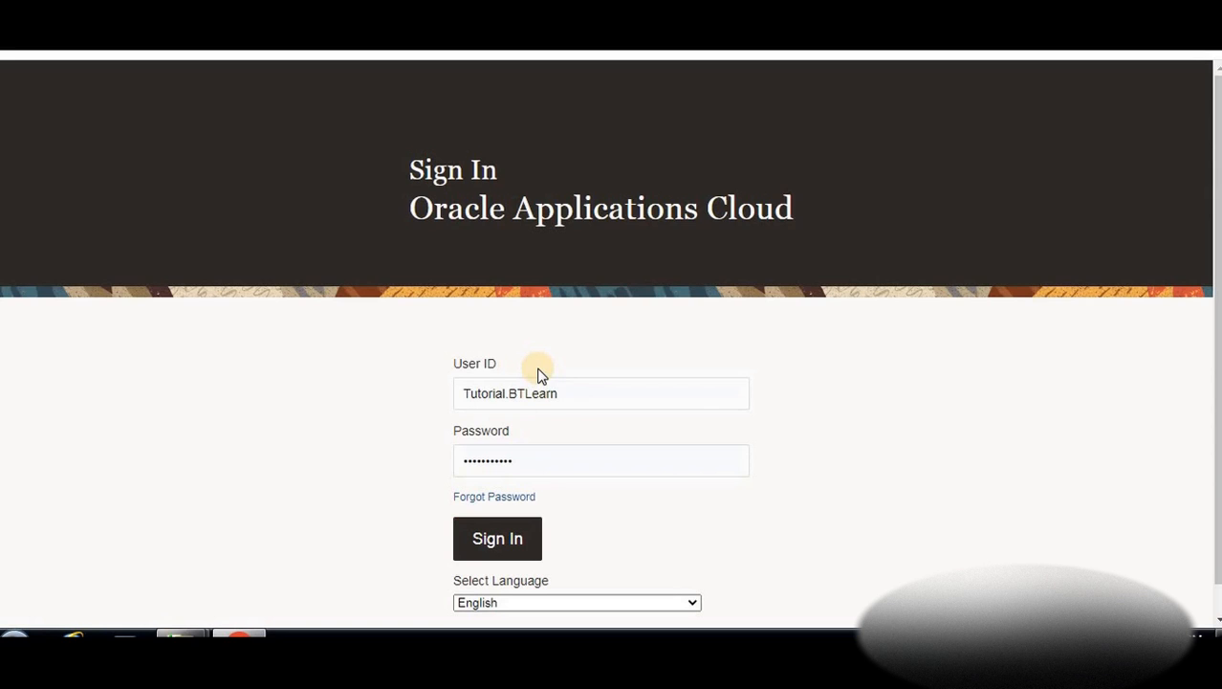
key("Return")
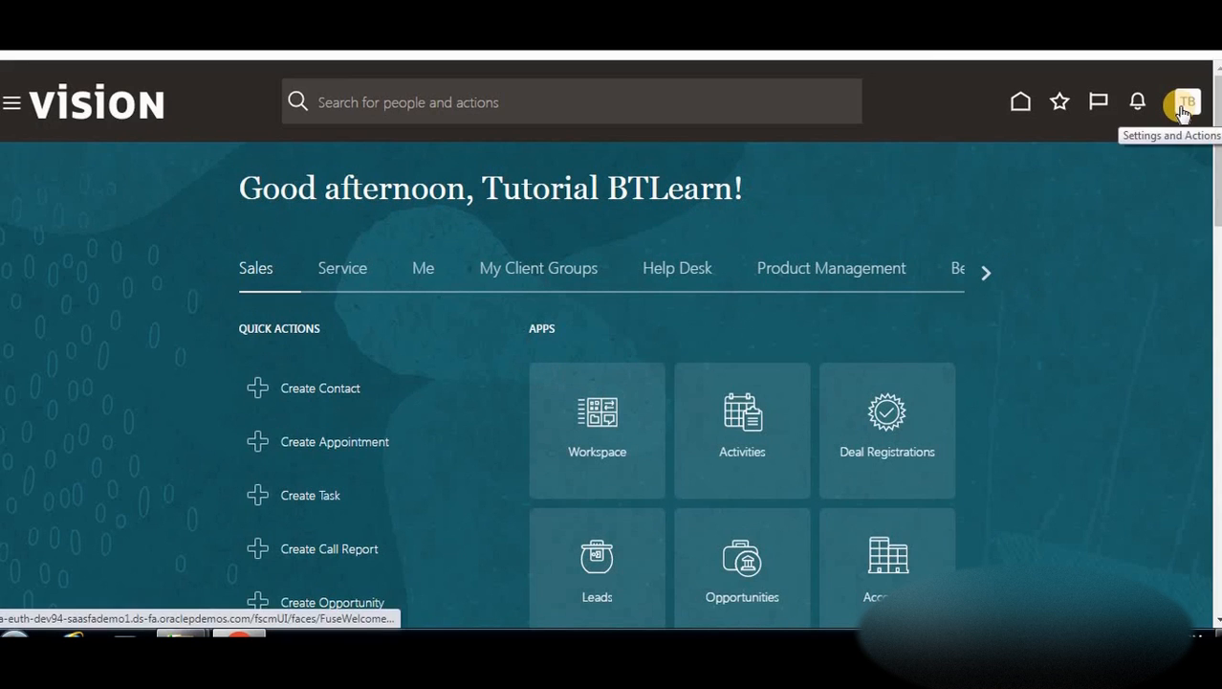
left_click(1184, 107)
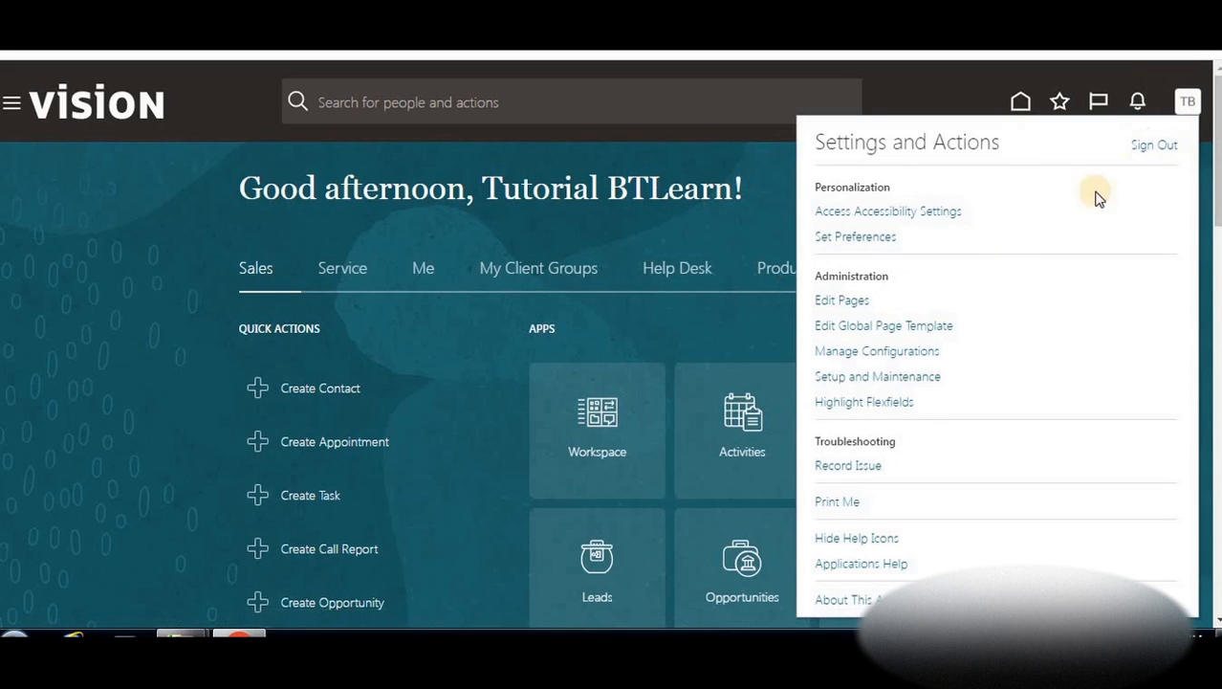
left_click(871, 380)
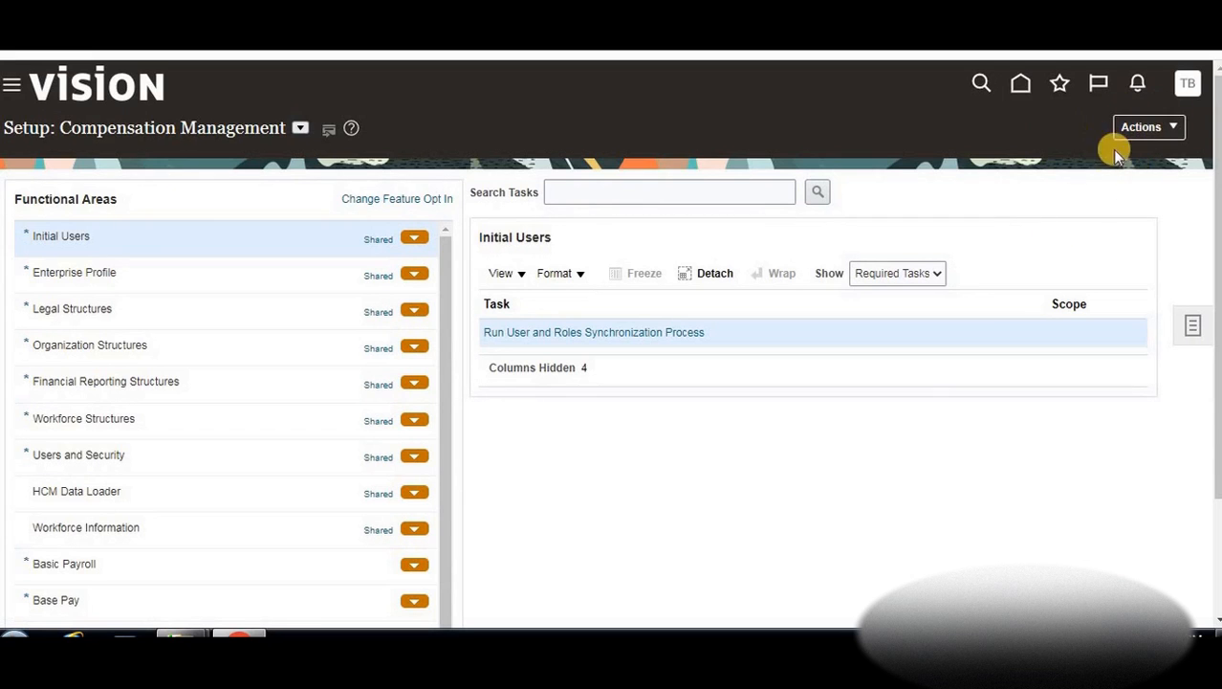
Go to the Offerings page and show the Procurement offering's details, status Enabled
left_click(1175, 128)
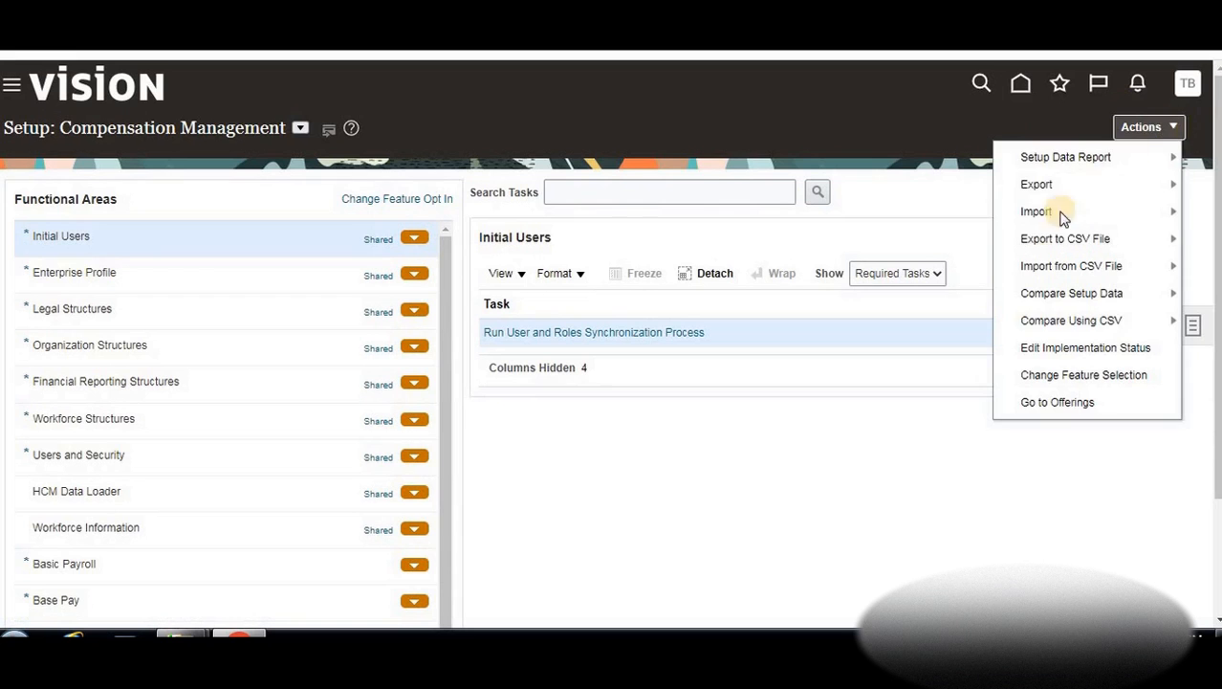
left_click(1036, 401)
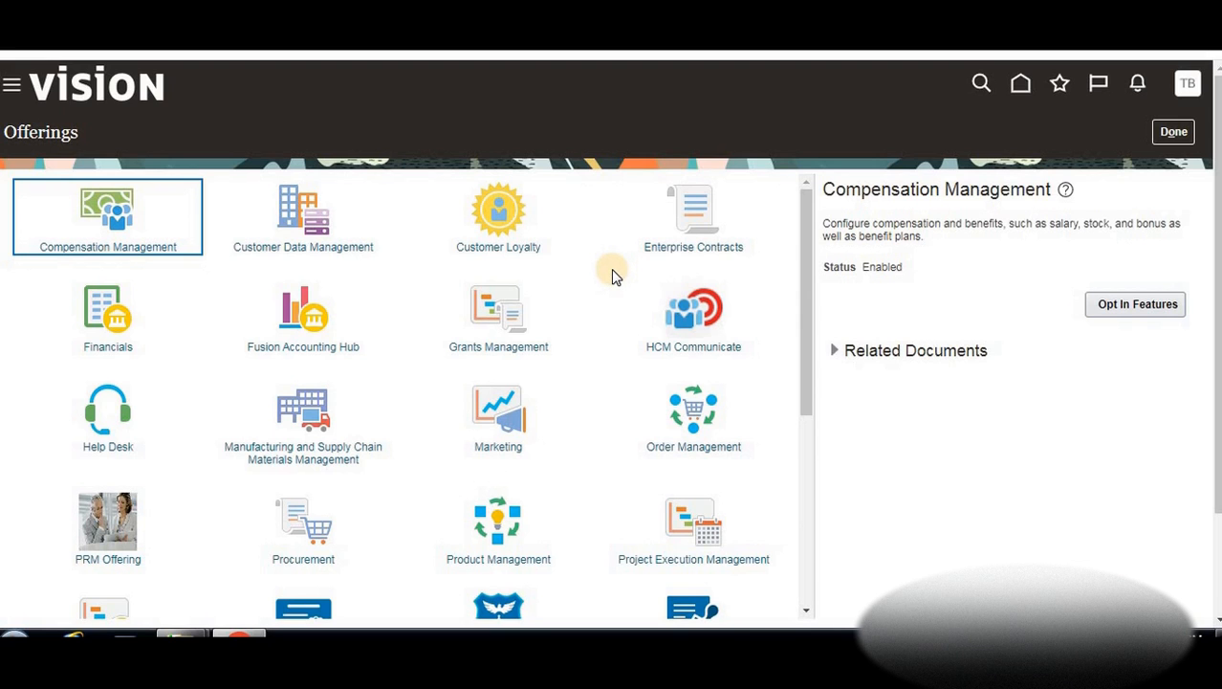
scroll(614, 306, "down", 1)
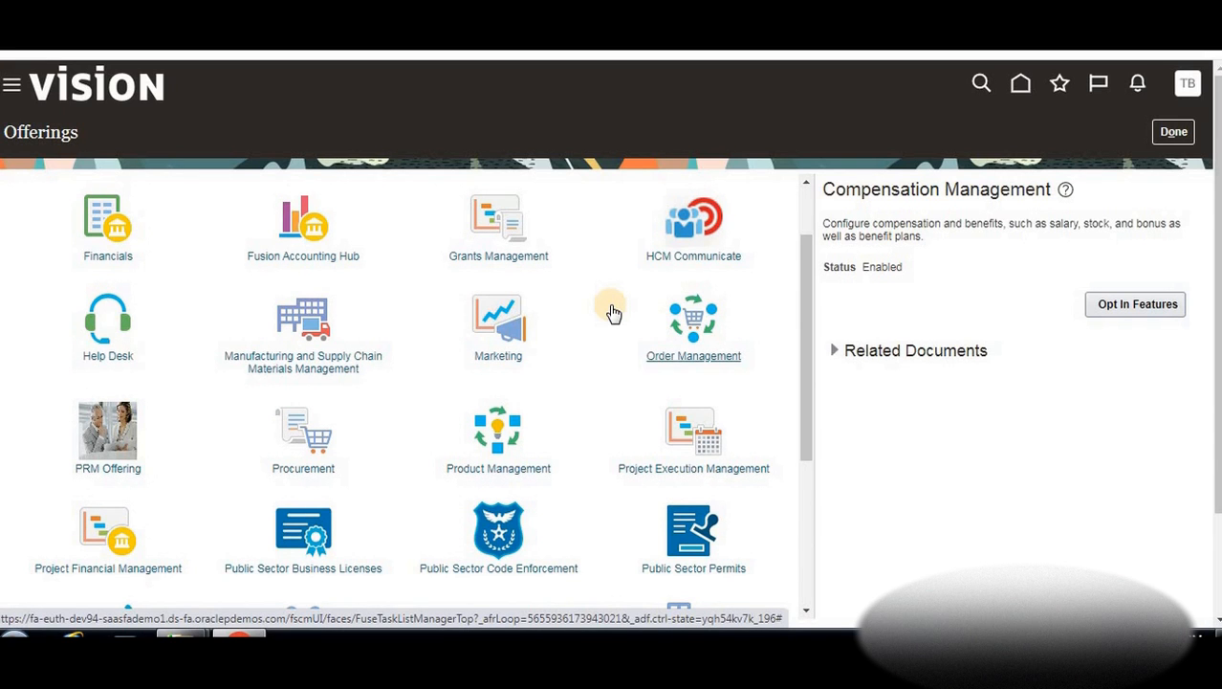
scroll(613, 312, "up", 1)
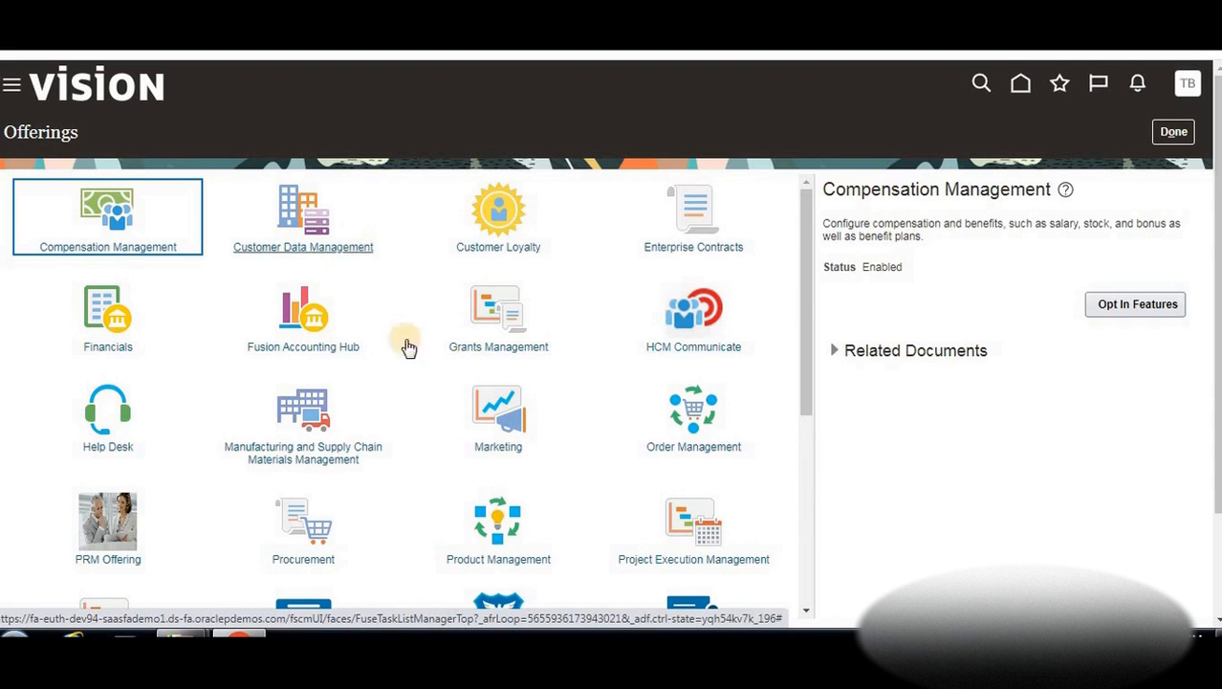
scroll(388, 390, "down", 2)
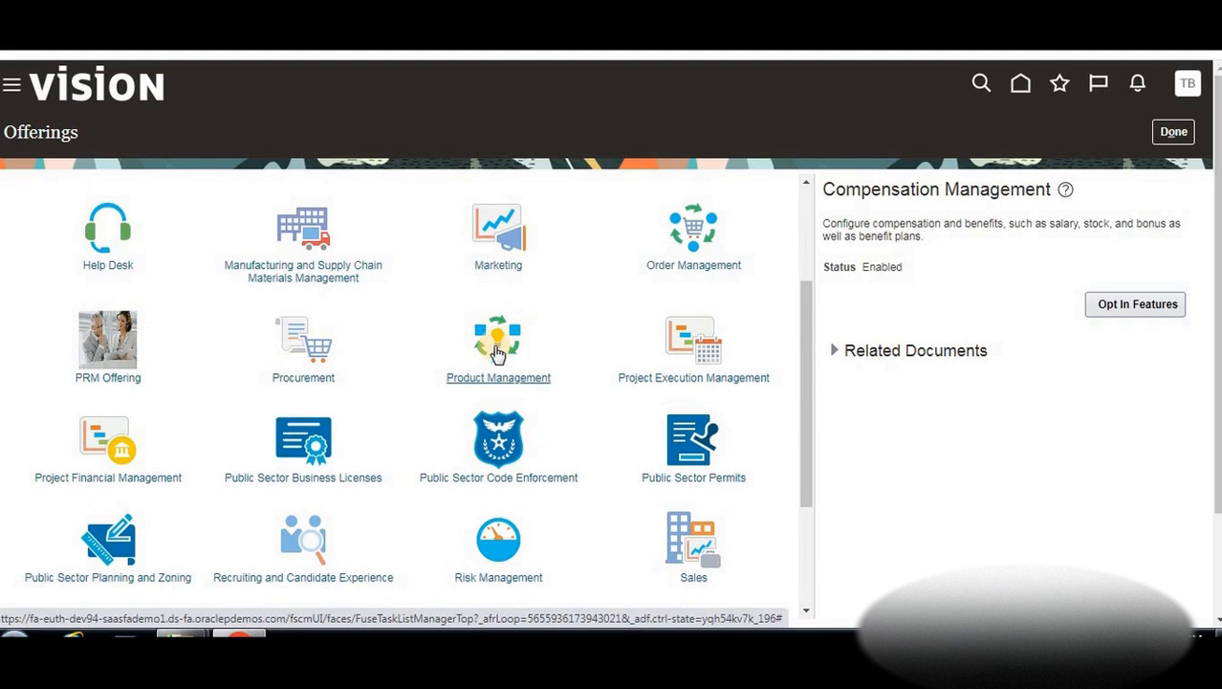
scroll(330, 468, "down", 3)
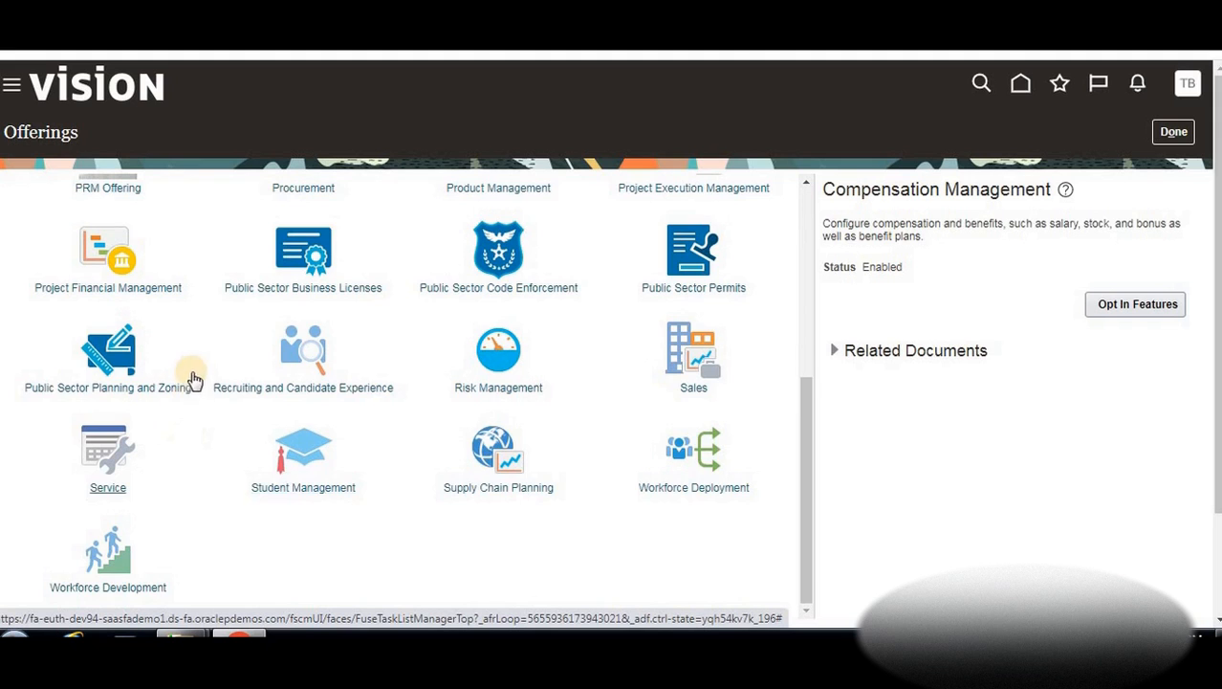
scroll(283, 344, "up", 1)
scroll(283, 342, "up", 1)
left_click(305, 330)
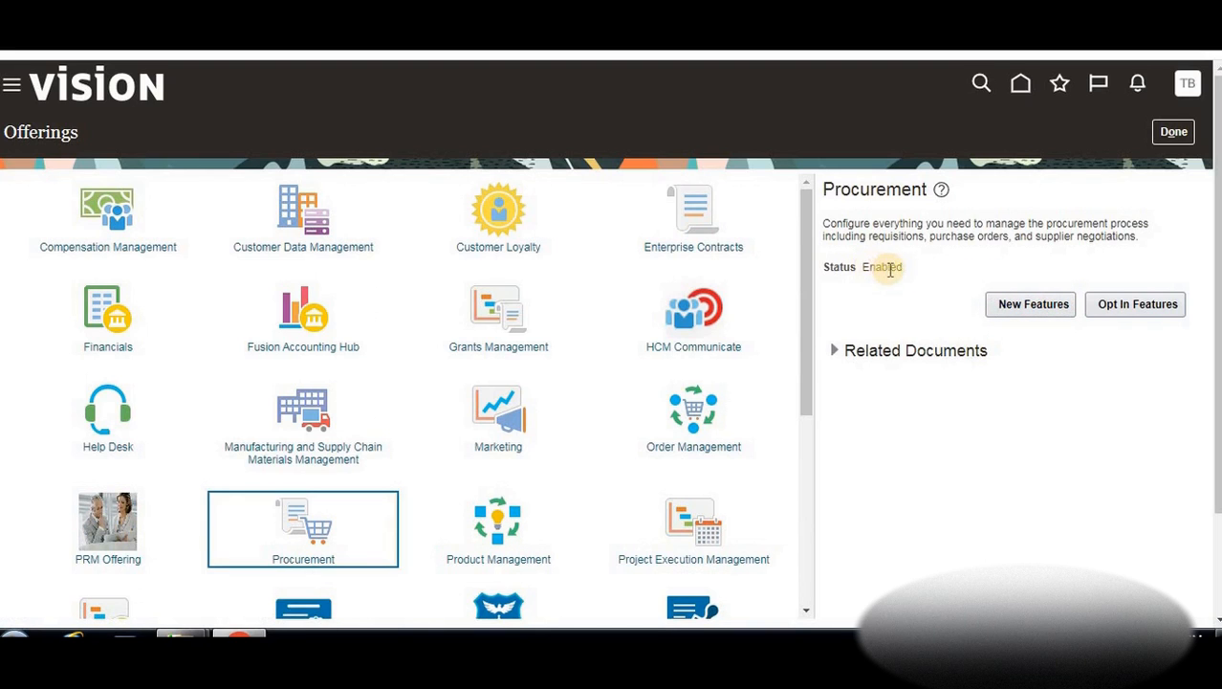
Open the Procurement opt-in features list showing Suppliers, Items, Purchasing, Receiving and Supplier Invoice Processing
left_click(1113, 302)
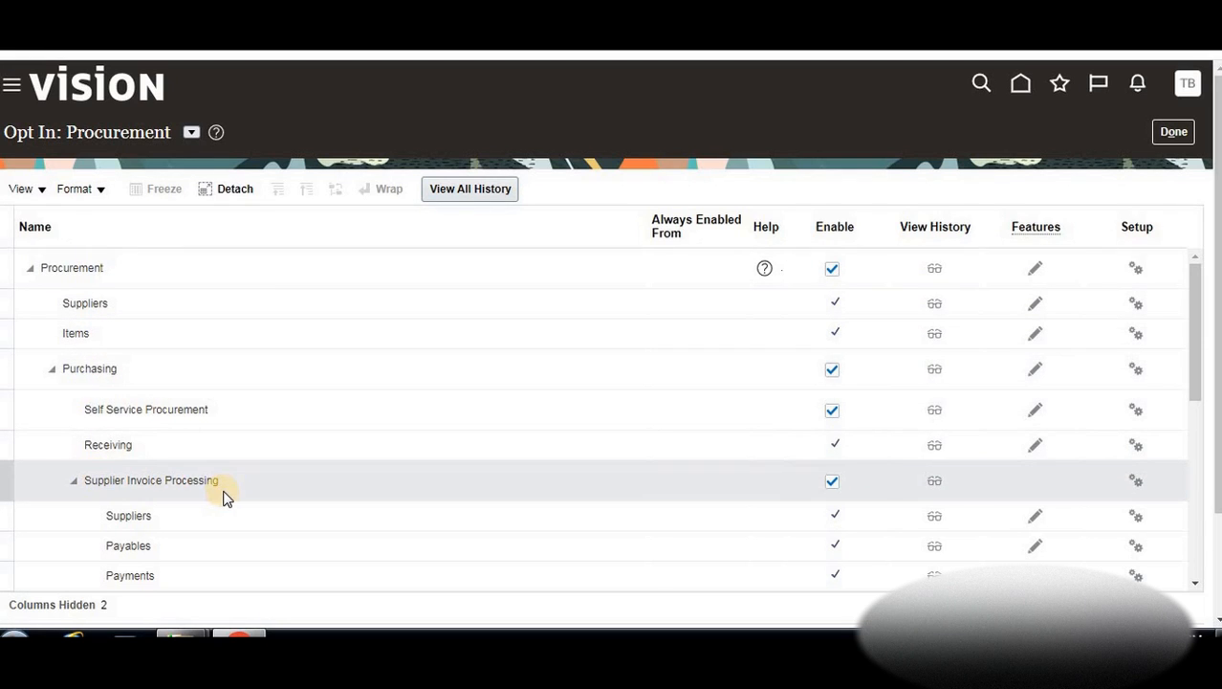
scroll(223, 496, "down", 5)
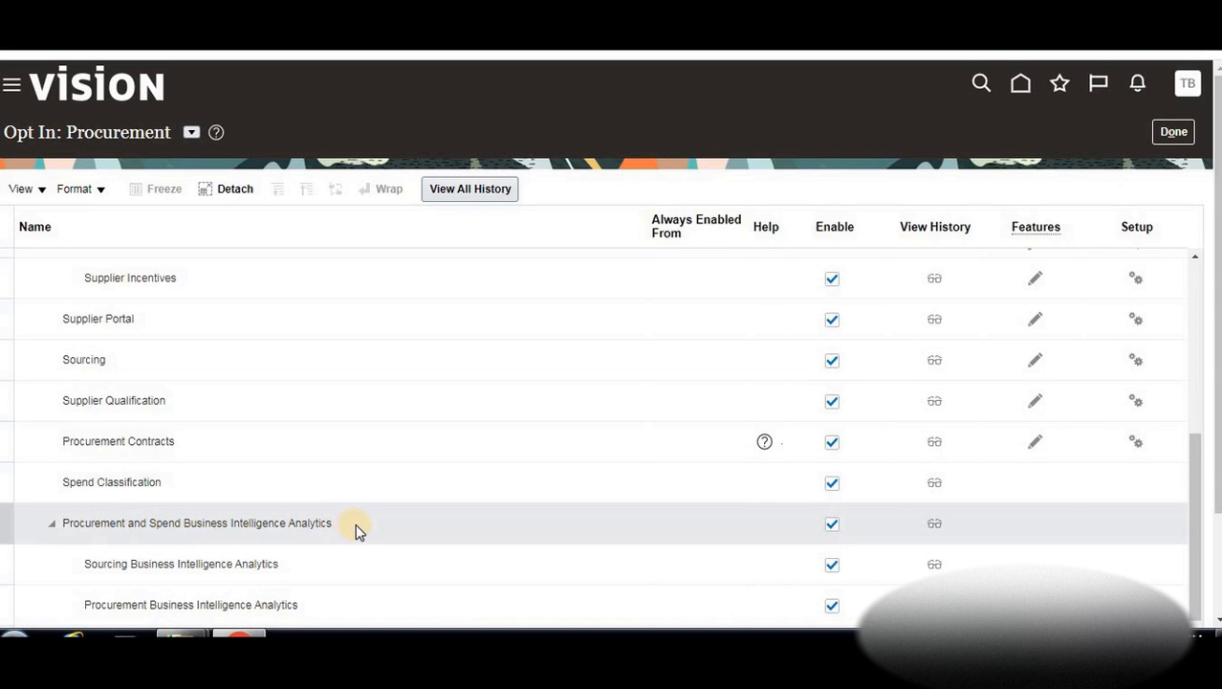
scroll(308, 493, "down", 2)
scroll(240, 447, "up", 3)
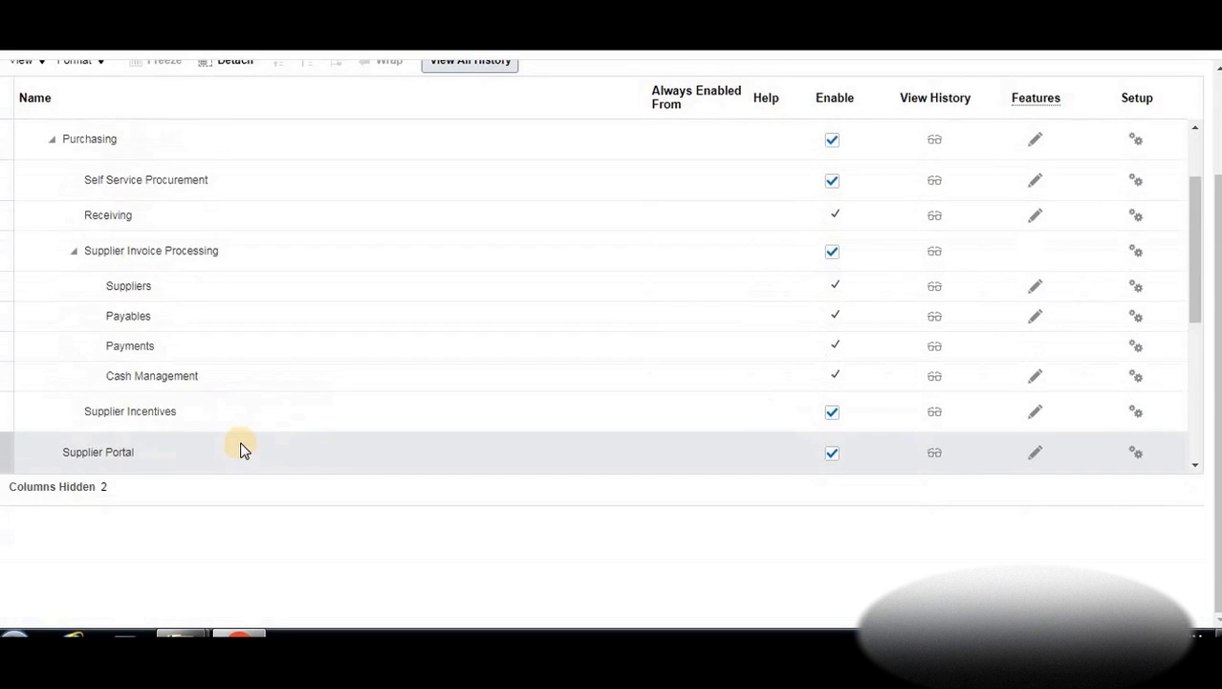
scroll(240, 447, "up", 5)
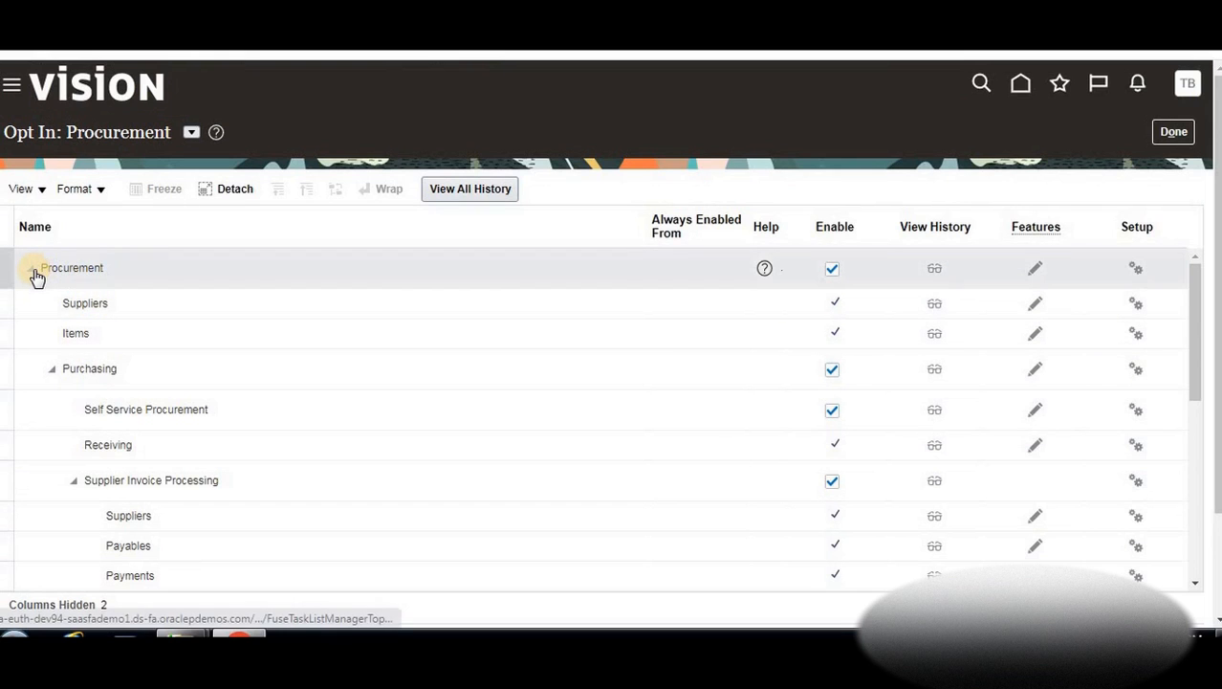
left_click(32, 272)
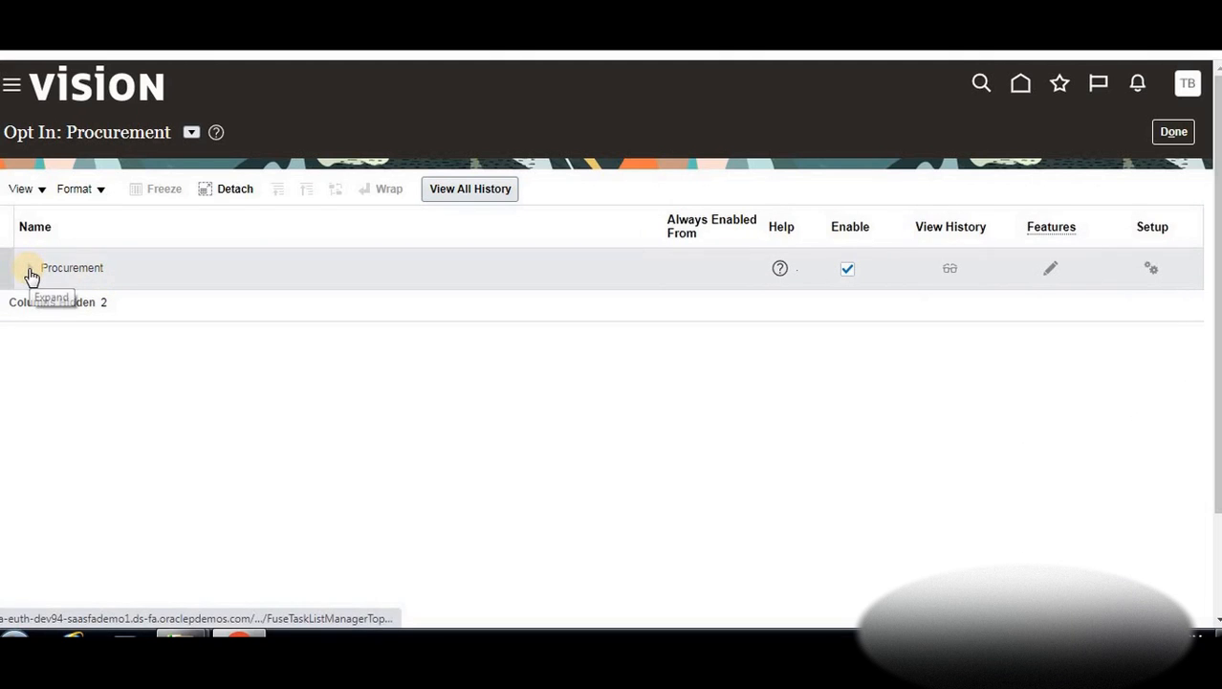
left_click(31, 273)
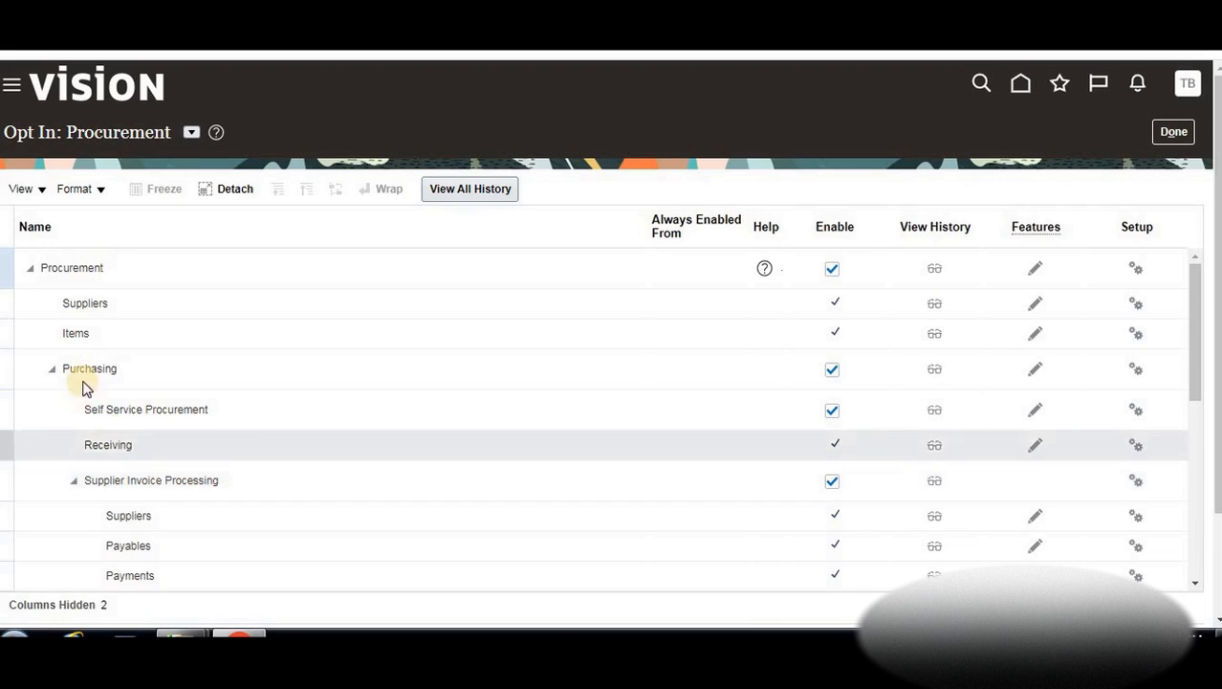
left_click(833, 373)
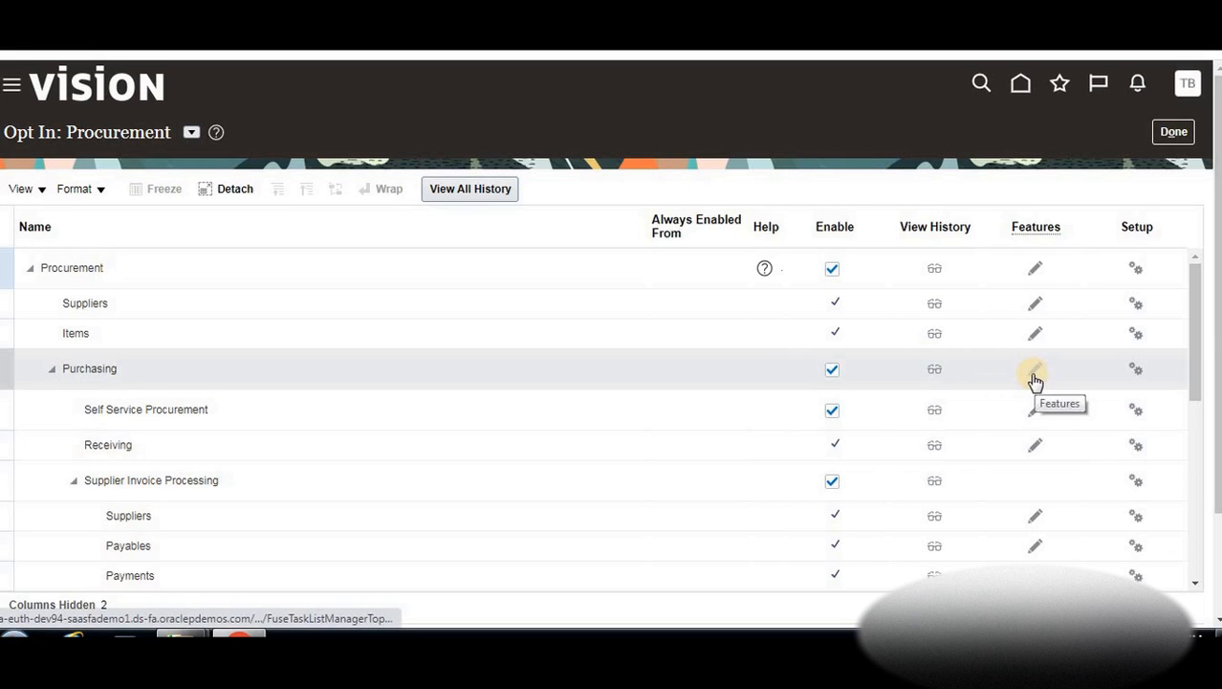
left_click(1035, 379)
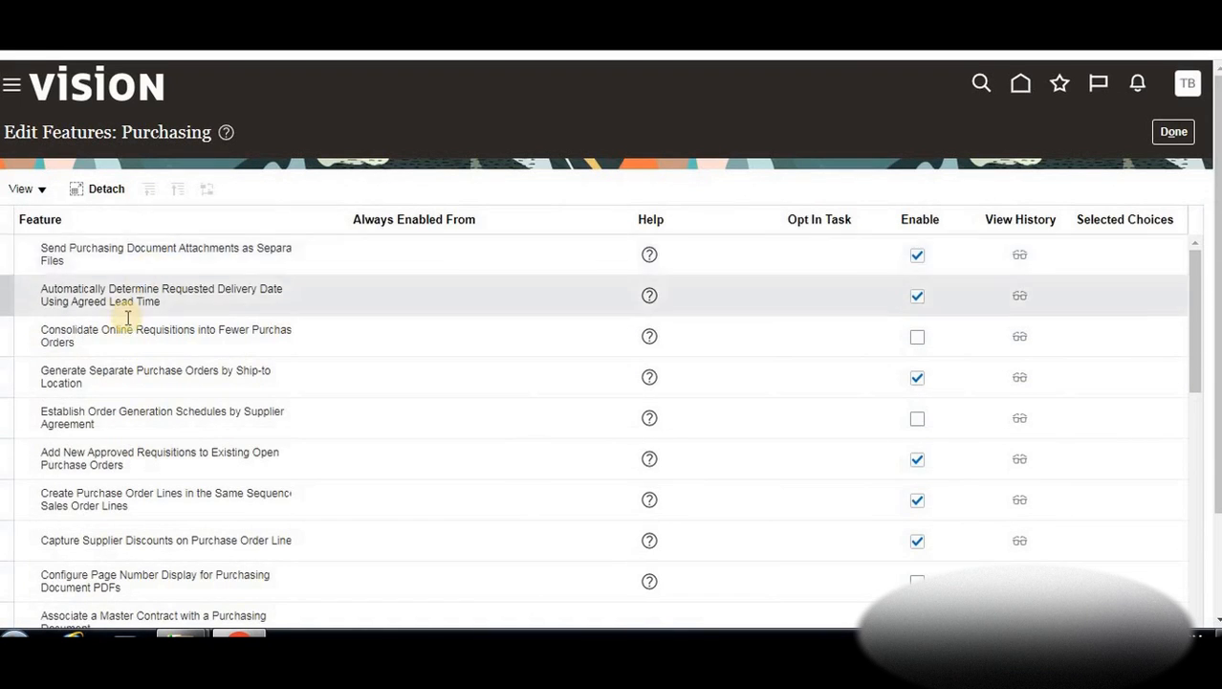
scroll(126, 316, "down", 6)
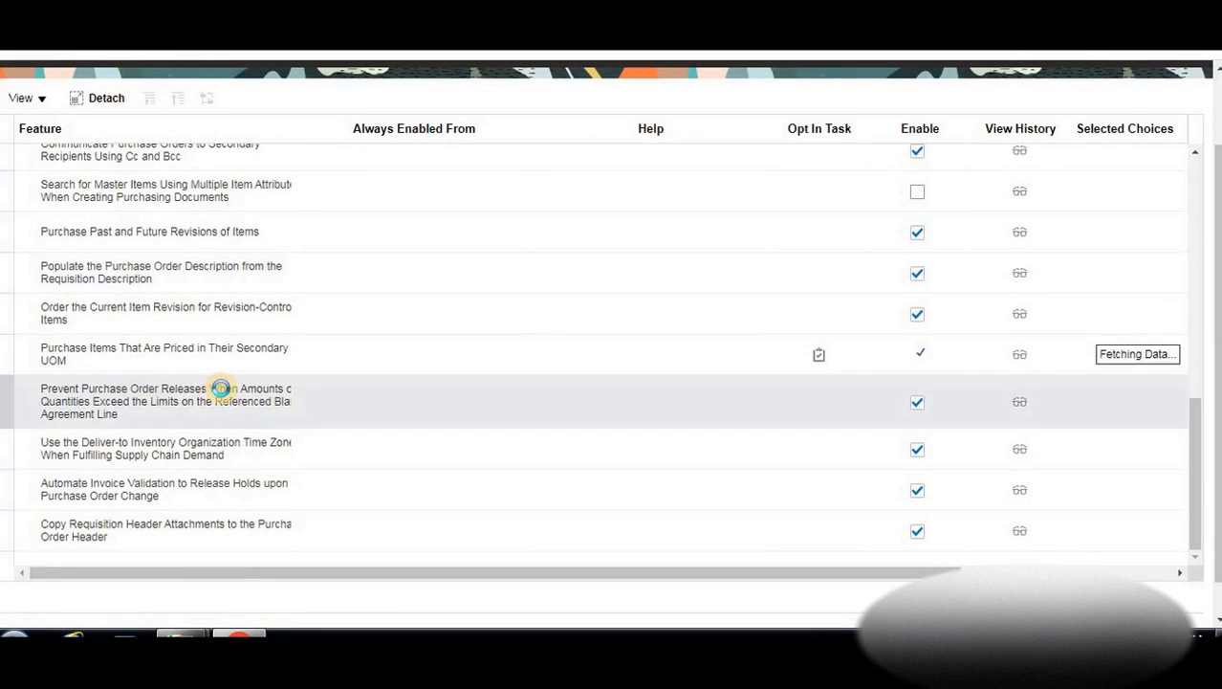
scroll(221, 387, "up", 8)
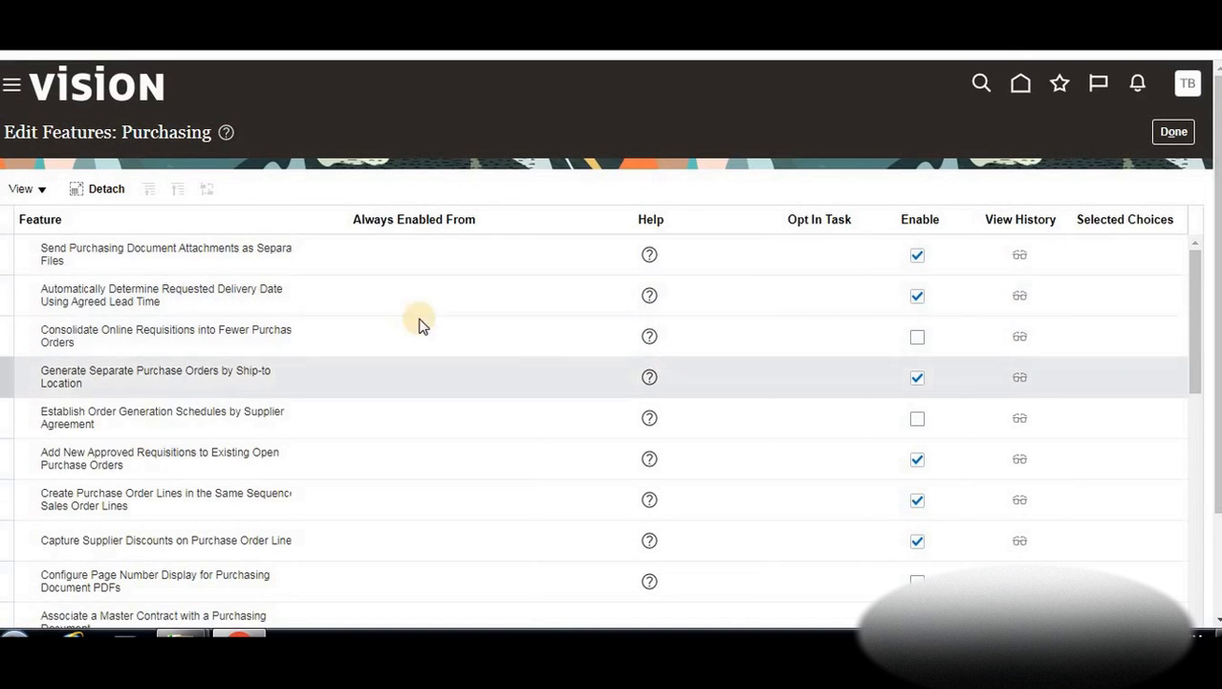
scroll(319, 506, "down", 10)
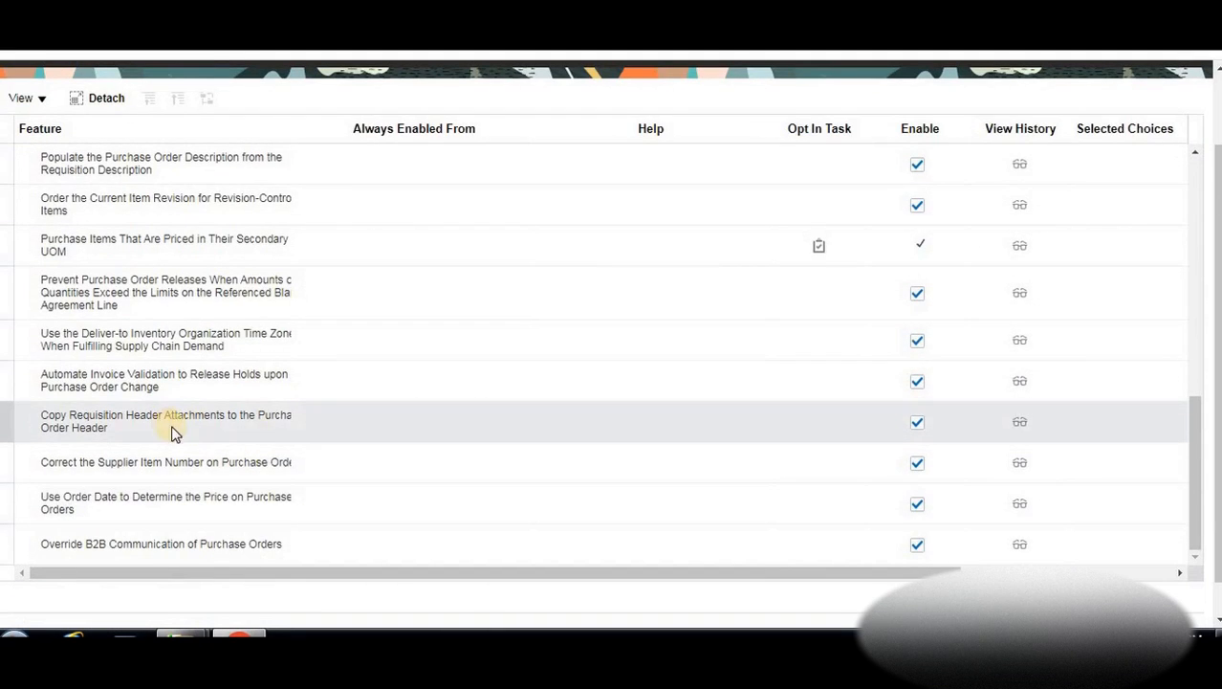
scroll(168, 430, "up", 10)
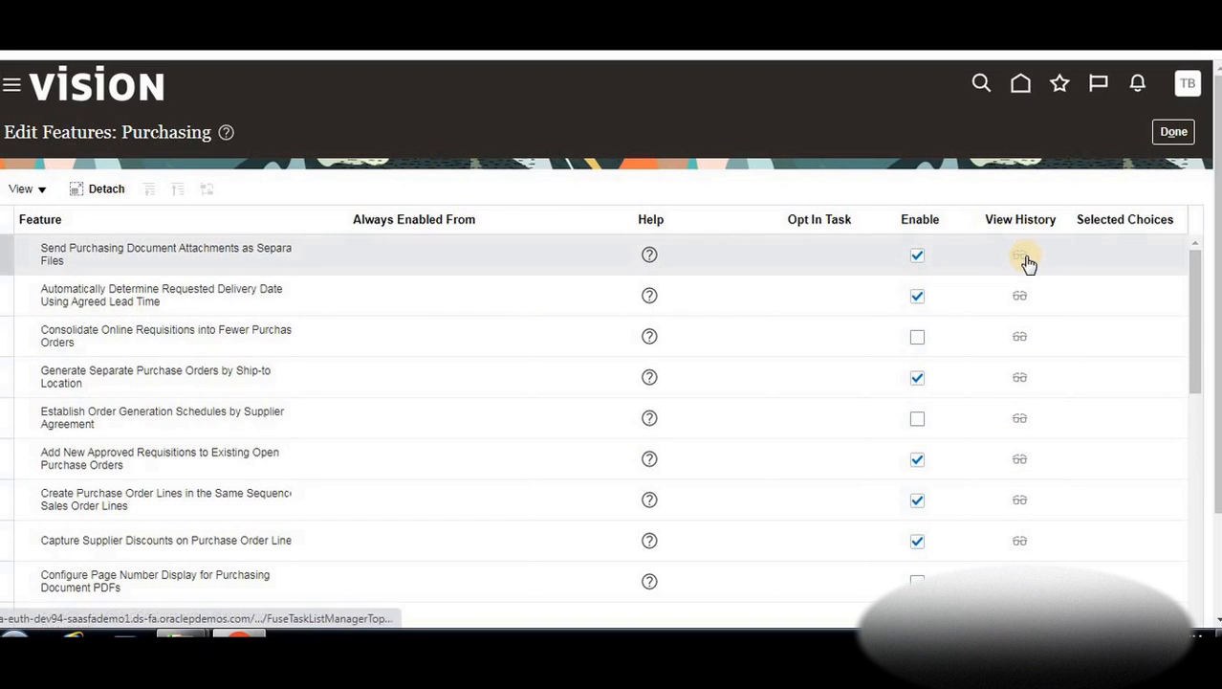
left_click(1173, 131)
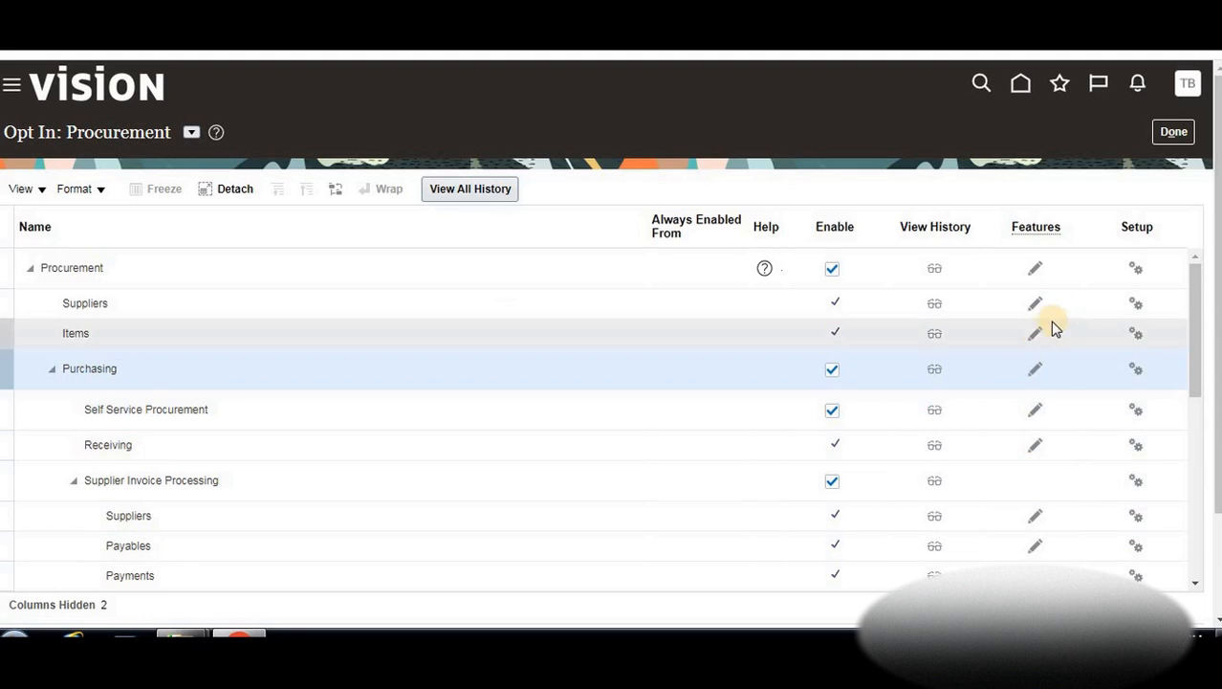
Open the Purchasing setup tasks, then switch the setup page to the Financials offering
left_click(1135, 373)
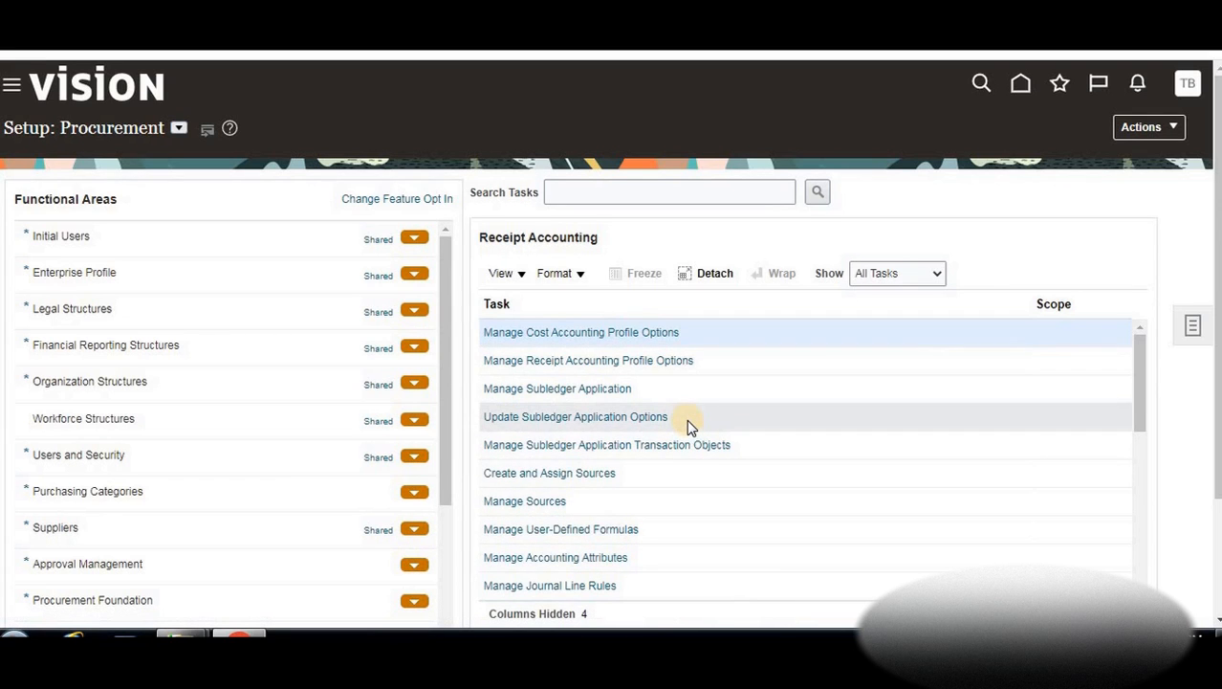
left_click(179, 128)
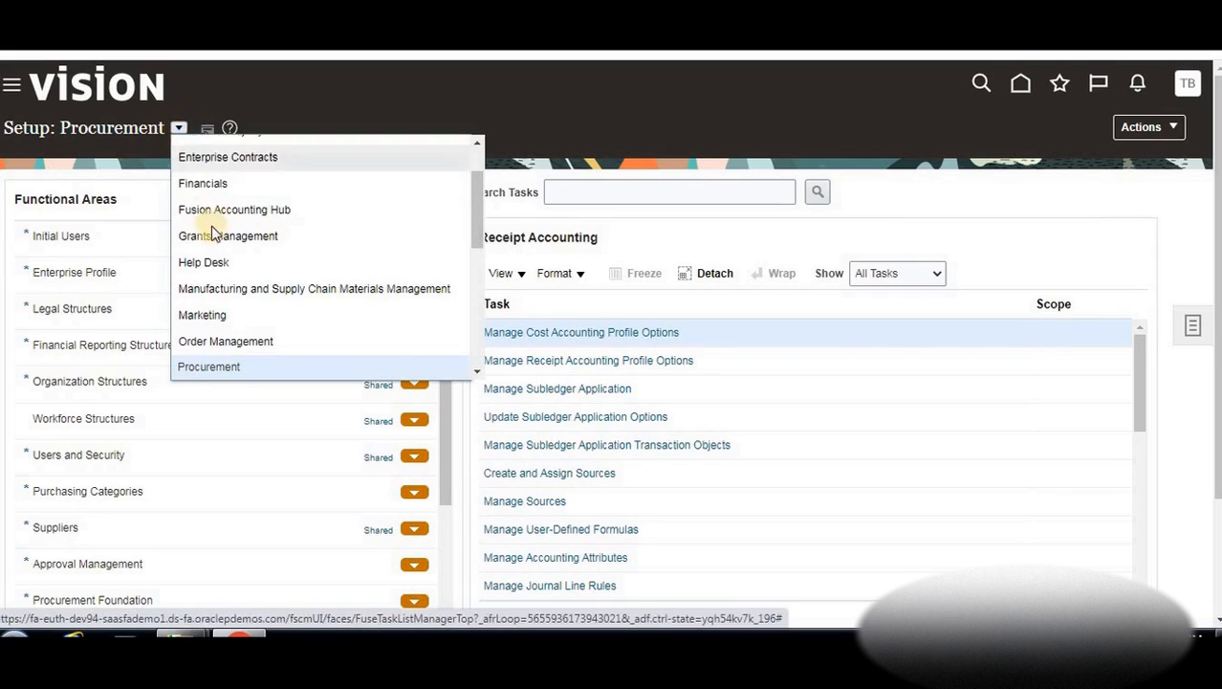
scroll(224, 243, "up", 3)
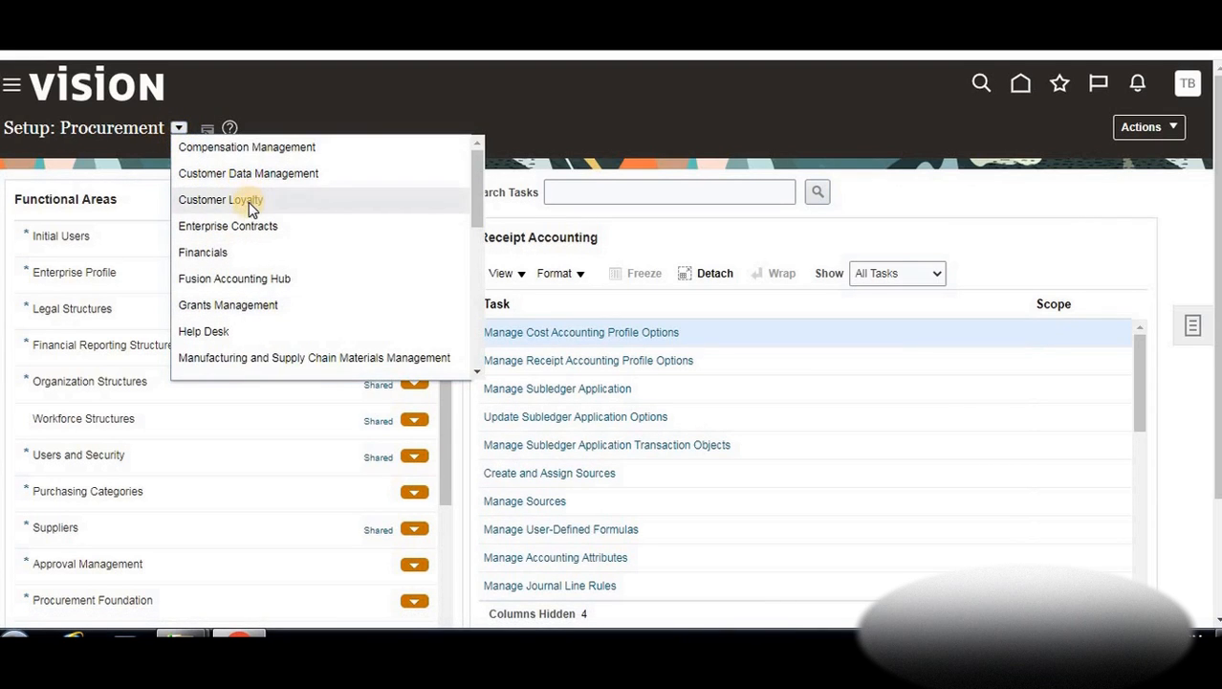
left_click(242, 252)
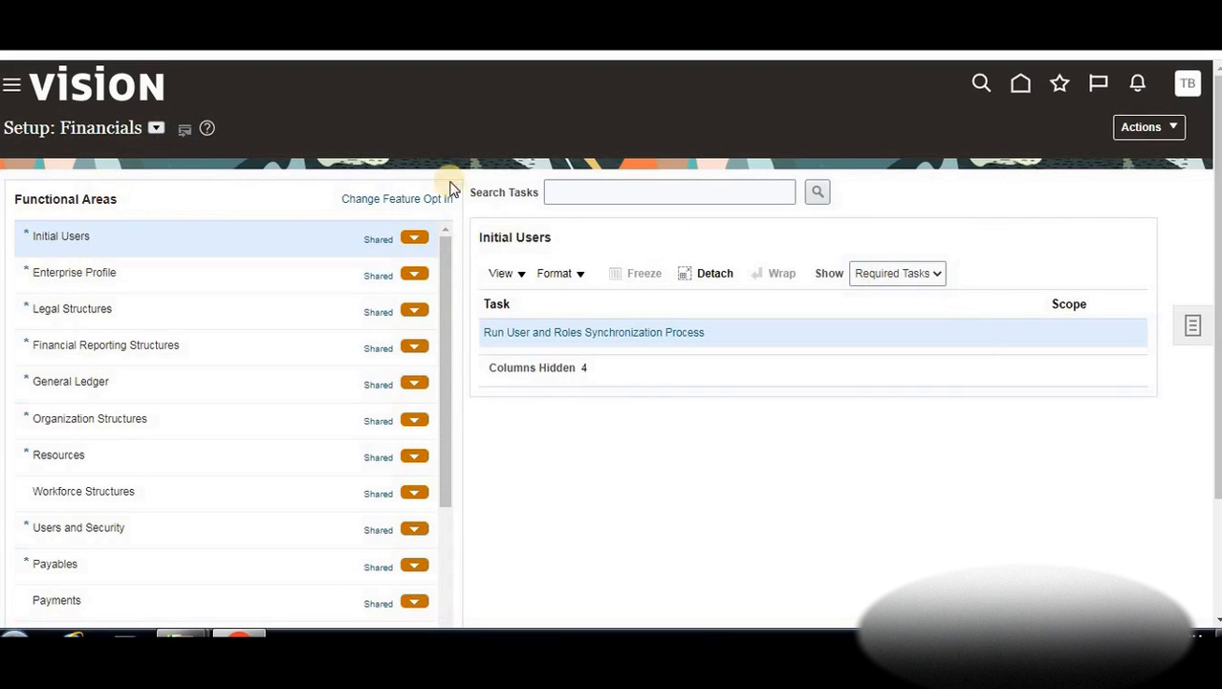
left_click(1175, 127)
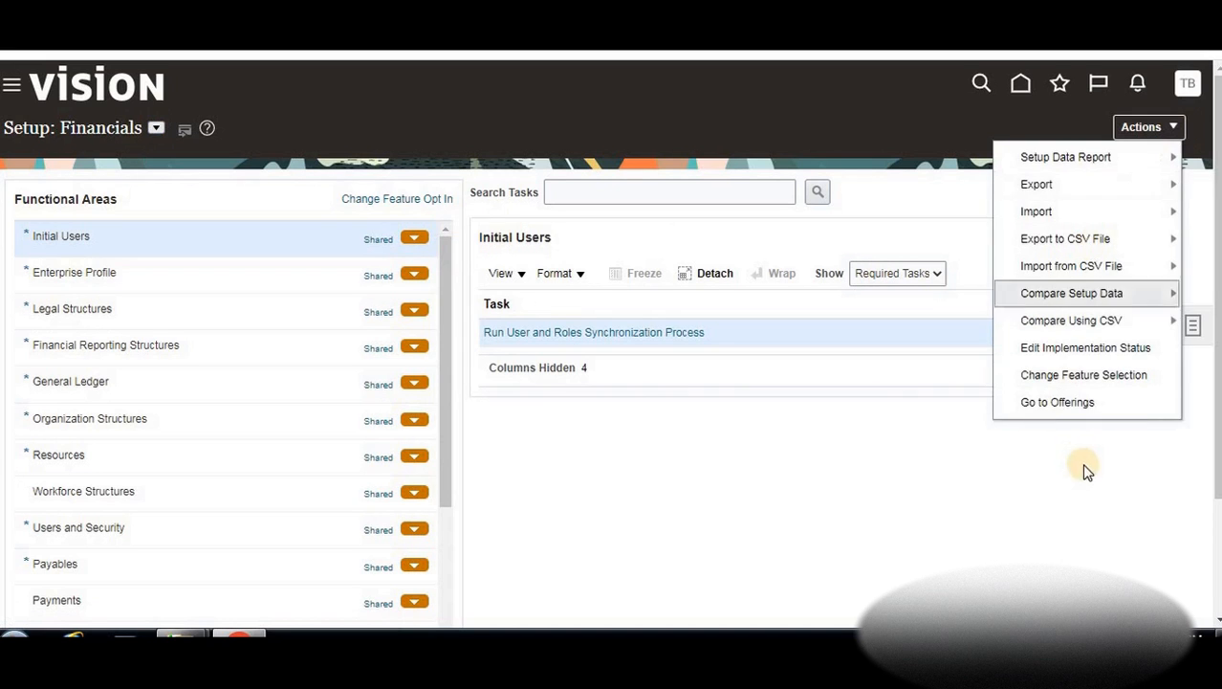
On the Offerings page, download the Financials Related Business Objects document as Excel
left_click(1063, 405)
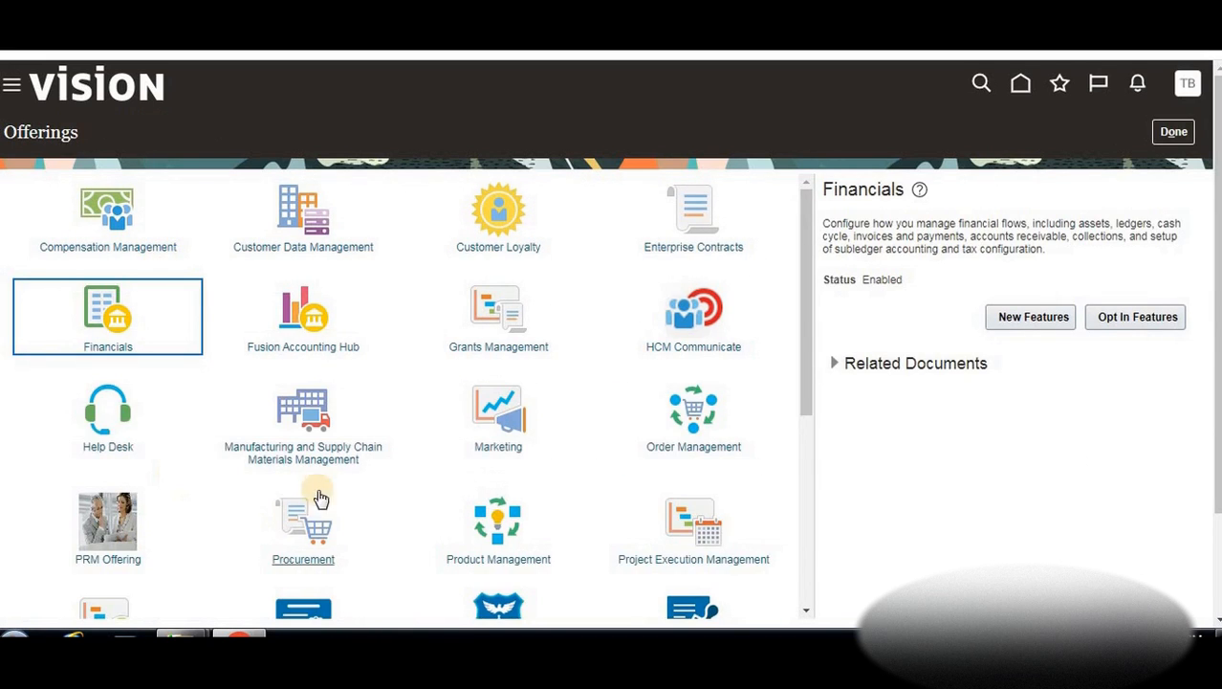
scroll(446, 459, "down", 2)
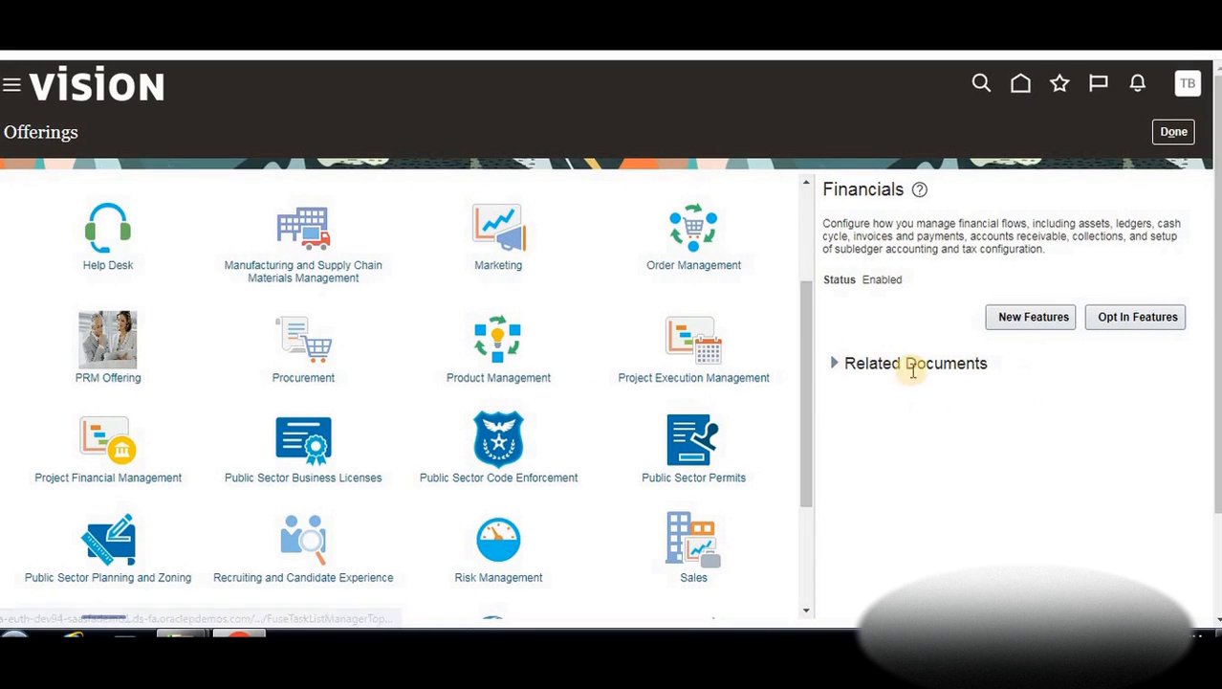
left_click(836, 364)
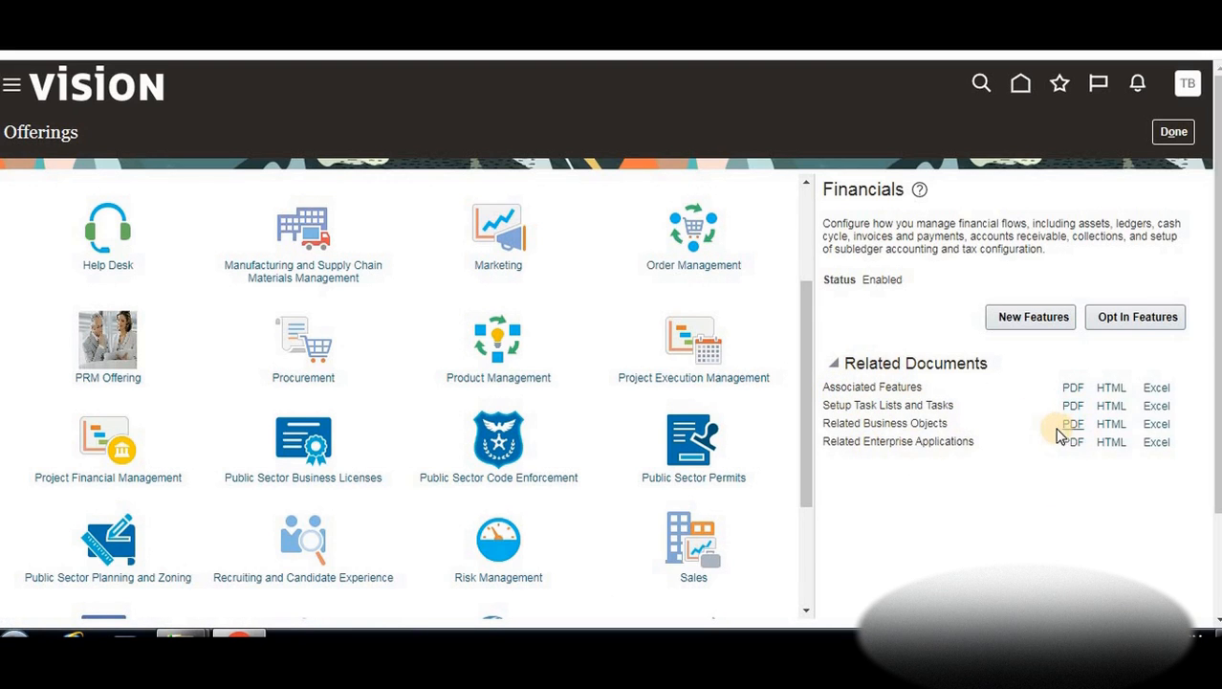
left_click(1140, 437)
left_click(1157, 423)
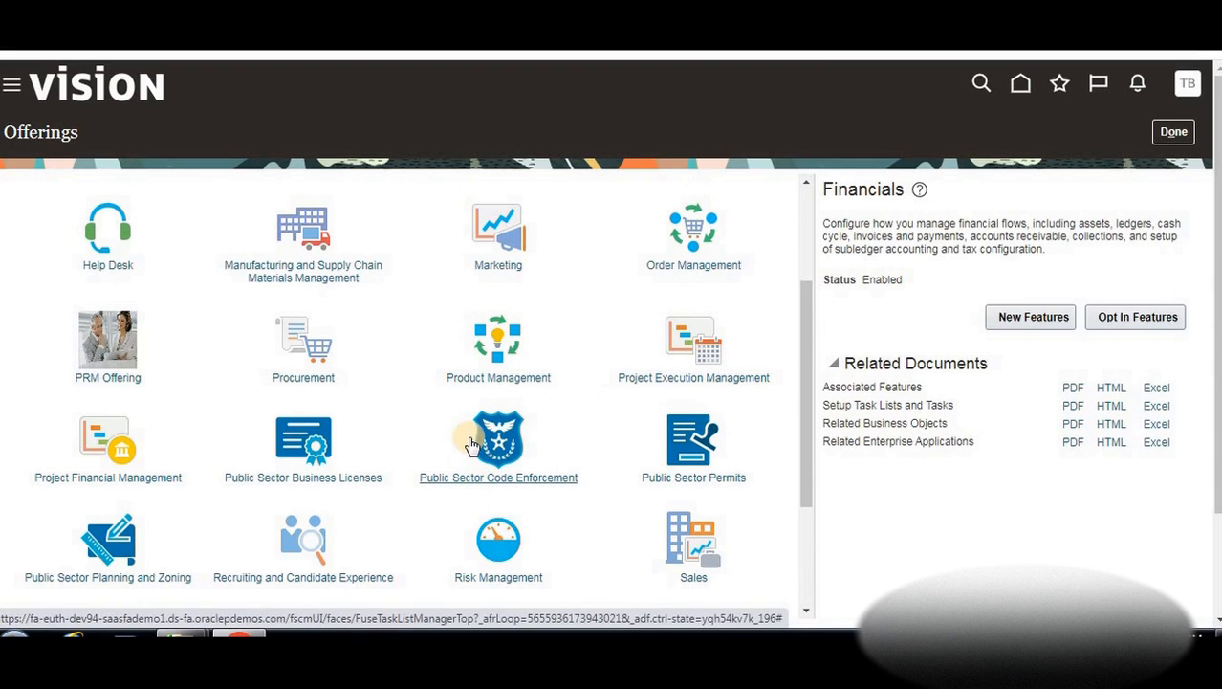
left_click(666, 527)
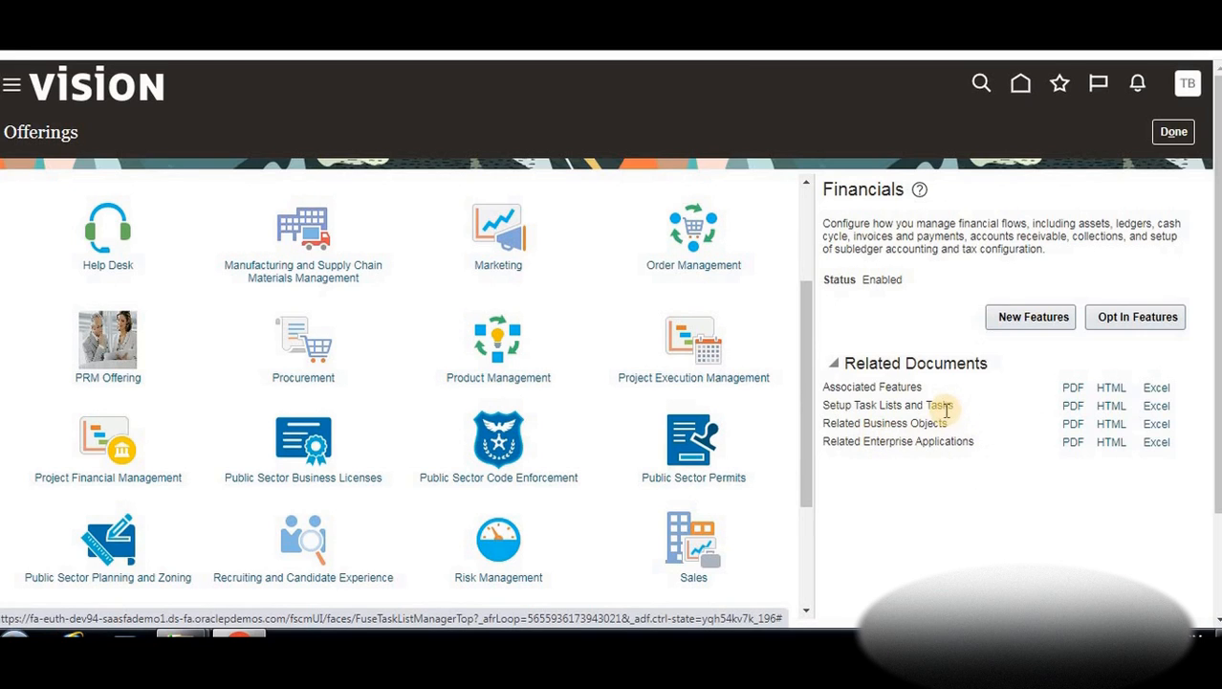
left_click(634, 435)
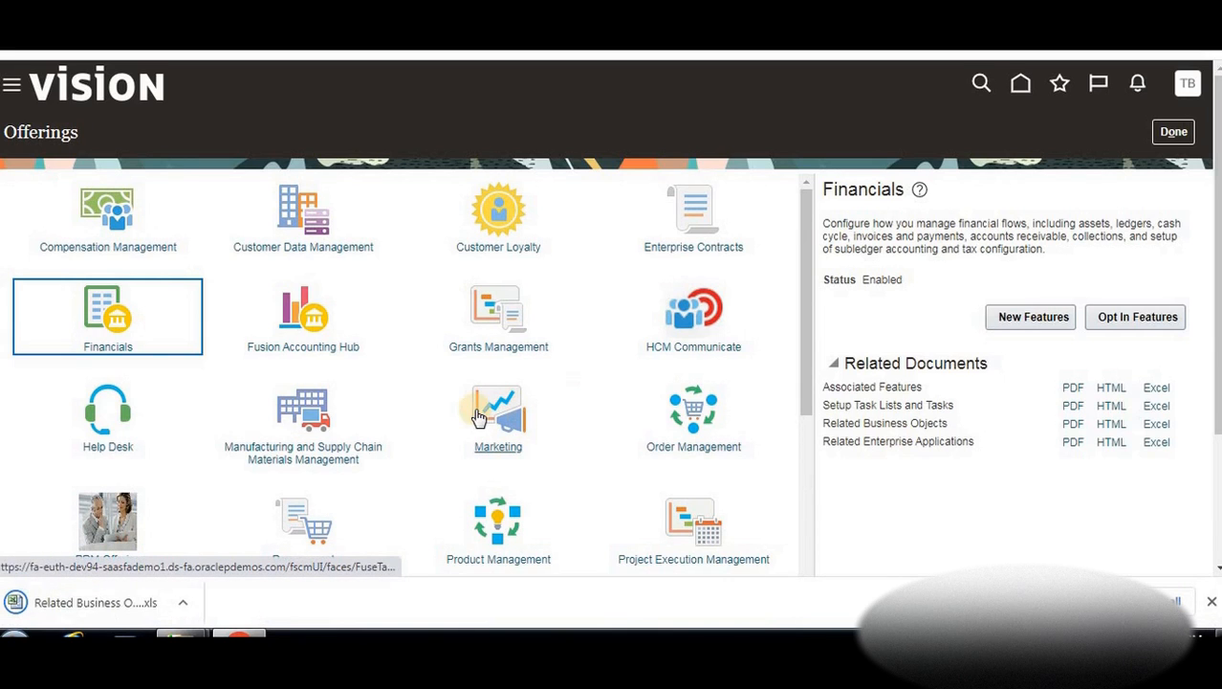
Decline opening the downloaded Related Business Objects file at the format warning and close Excel
left_click(79, 603)
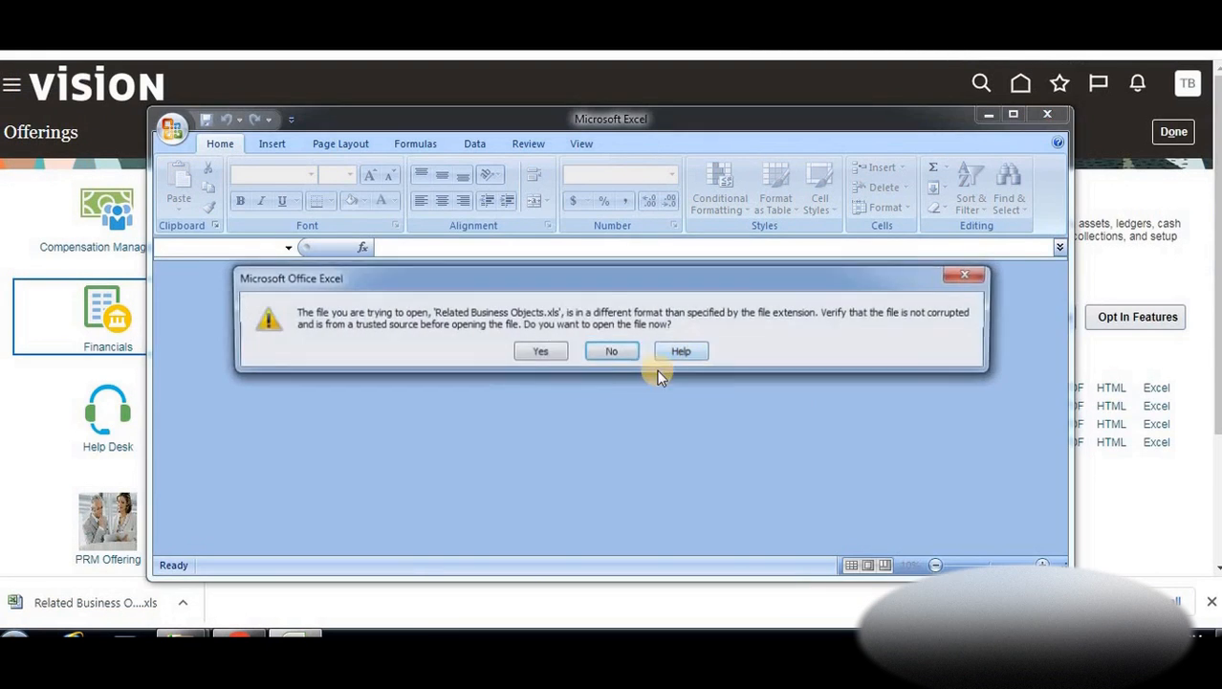
left_click(608, 352)
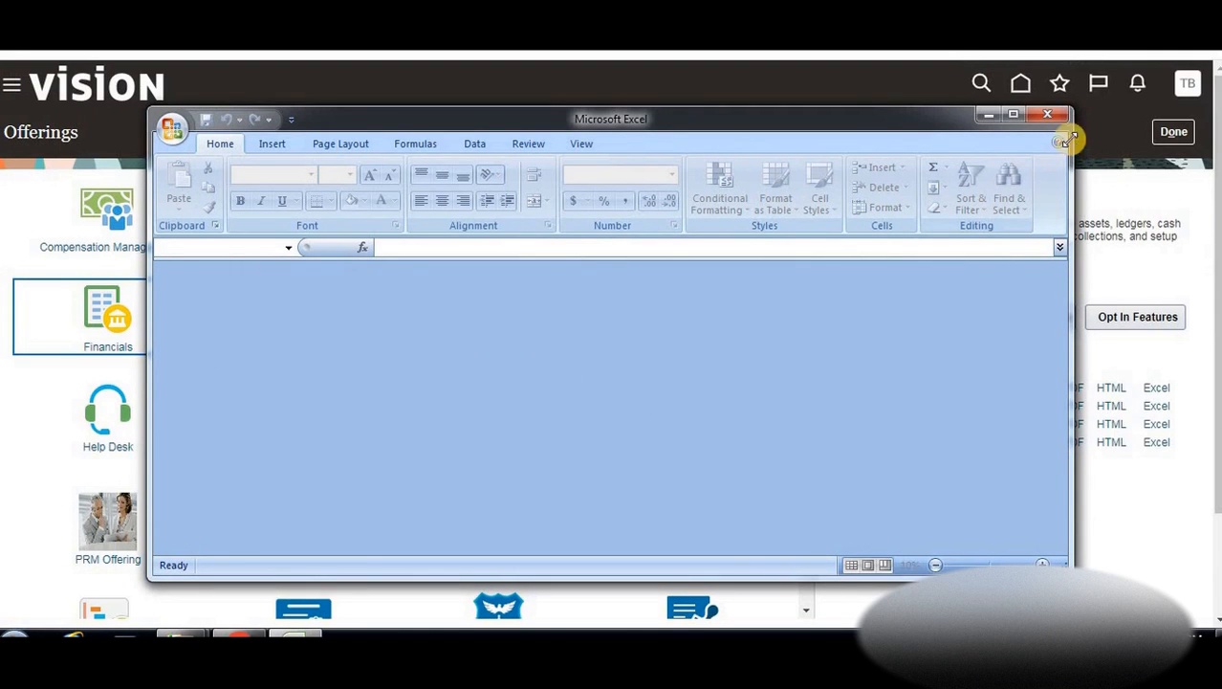
left_click(1047, 114)
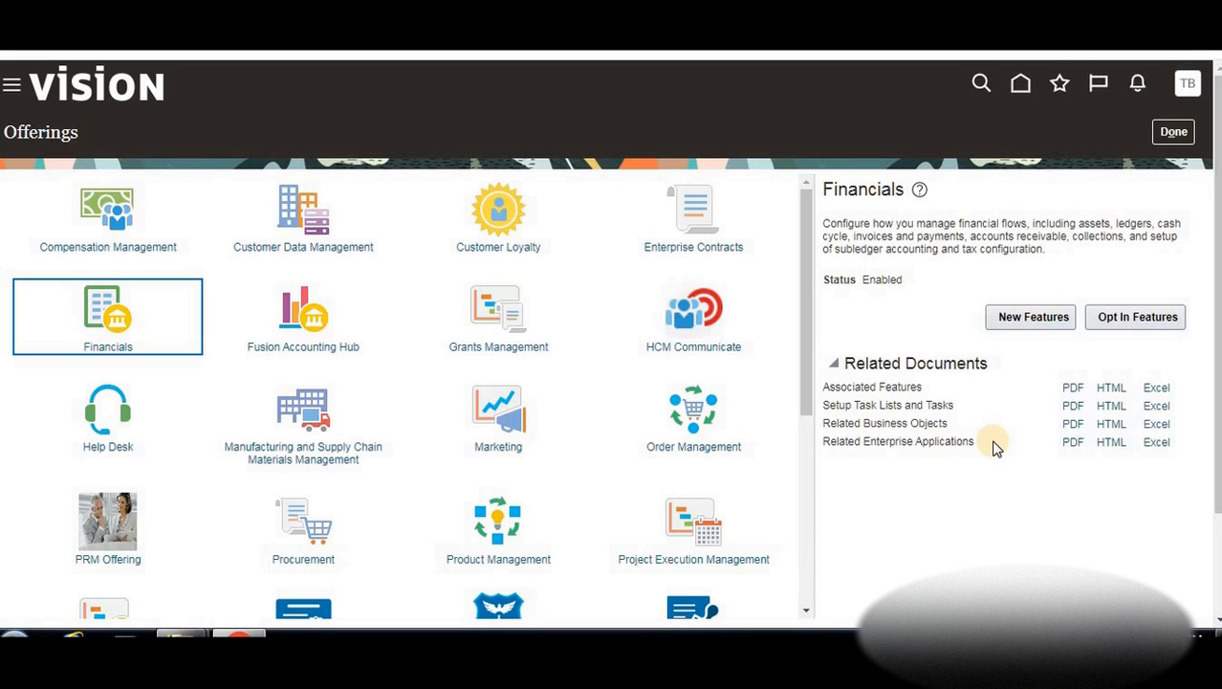
Show the Student Management offering's details panel, status Enabled, on the Offerings page
scroll(505, 411, "down", 5)
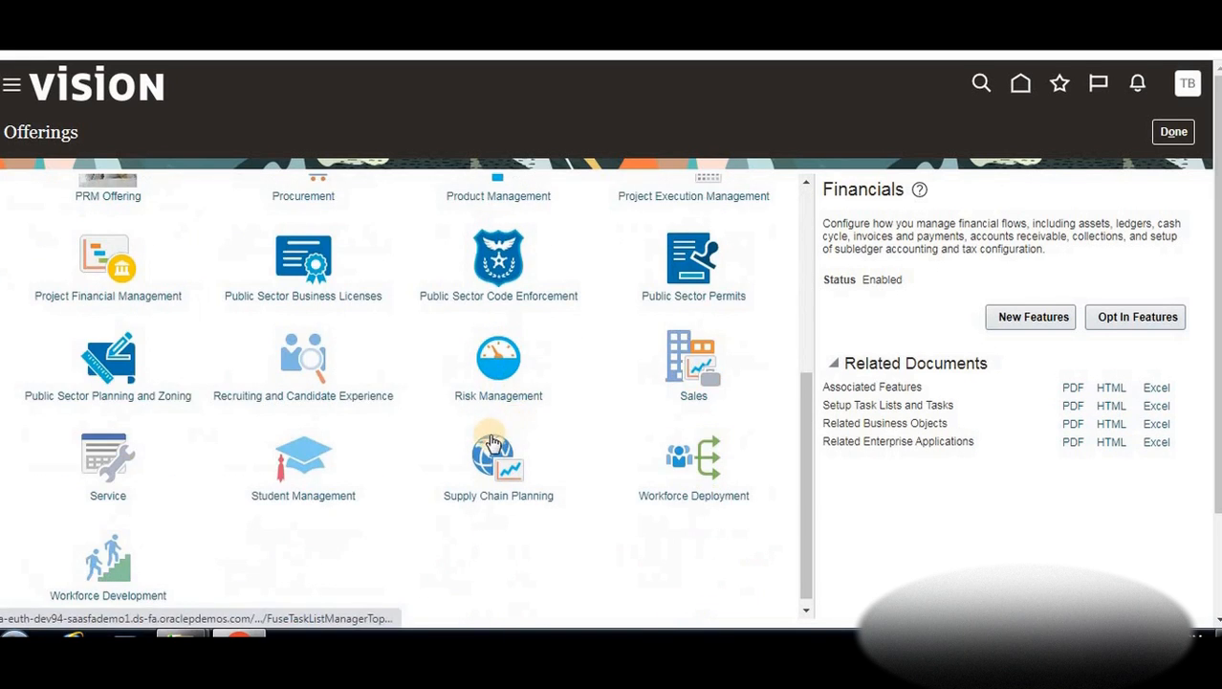
scroll(507, 425, "up", 5)
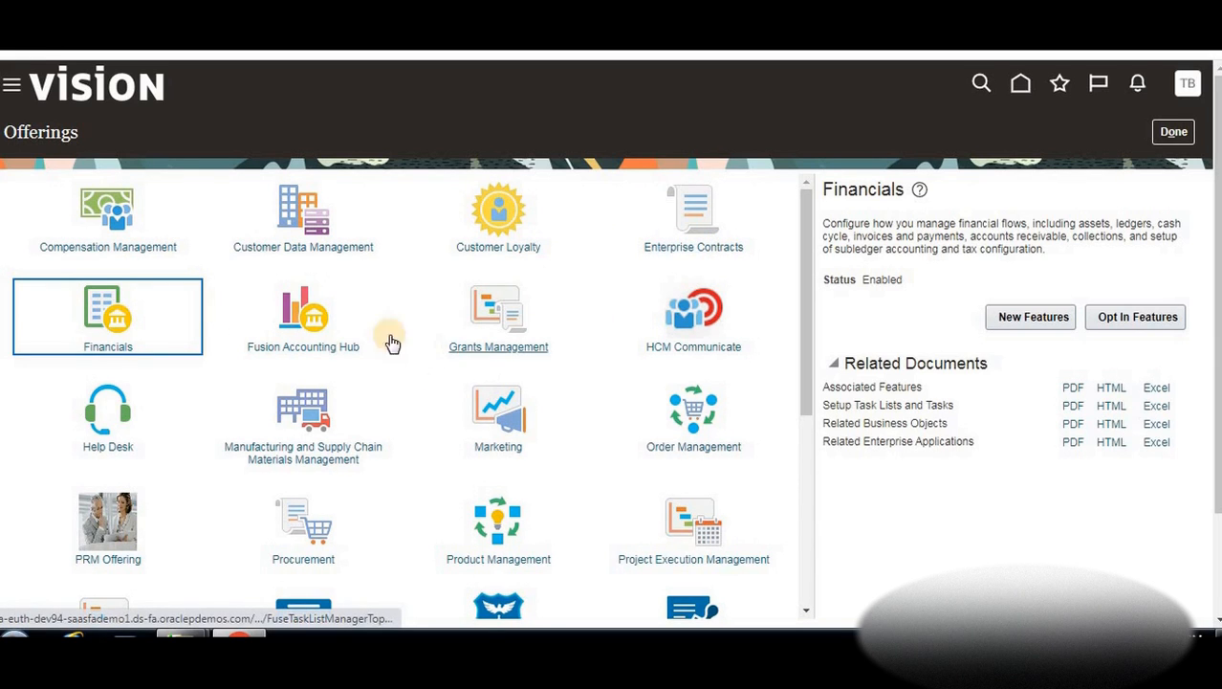
scroll(309, 342, "down", 1)
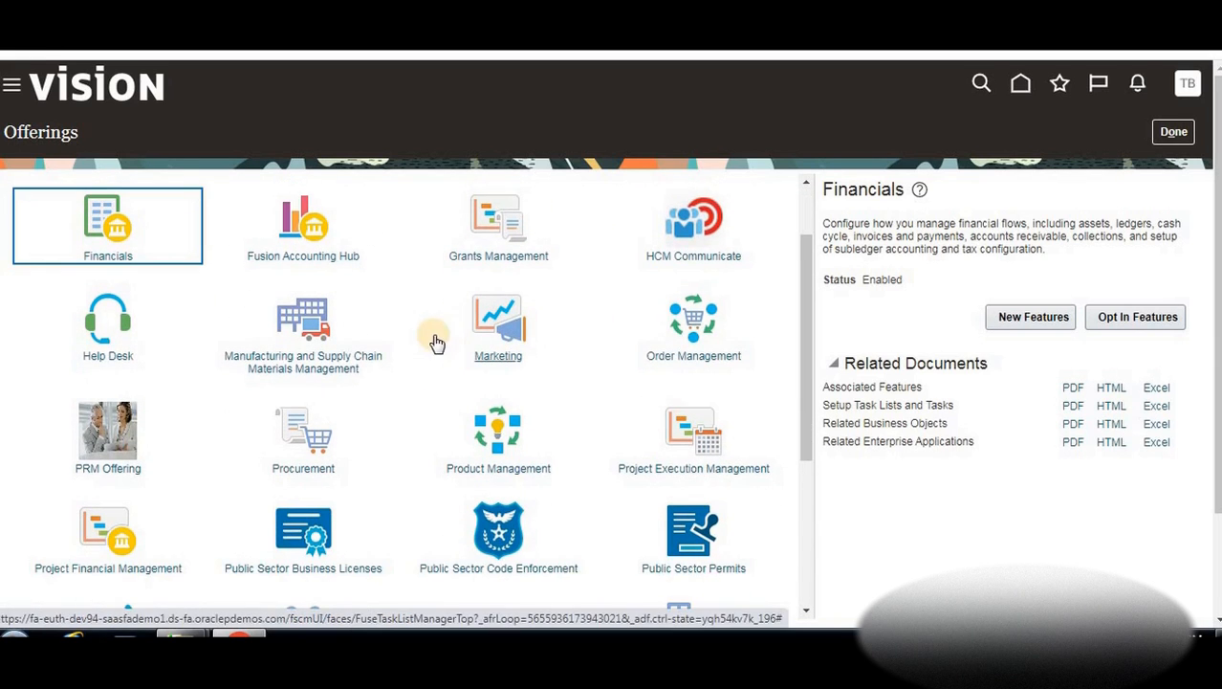
scroll(314, 343, "down", 1)
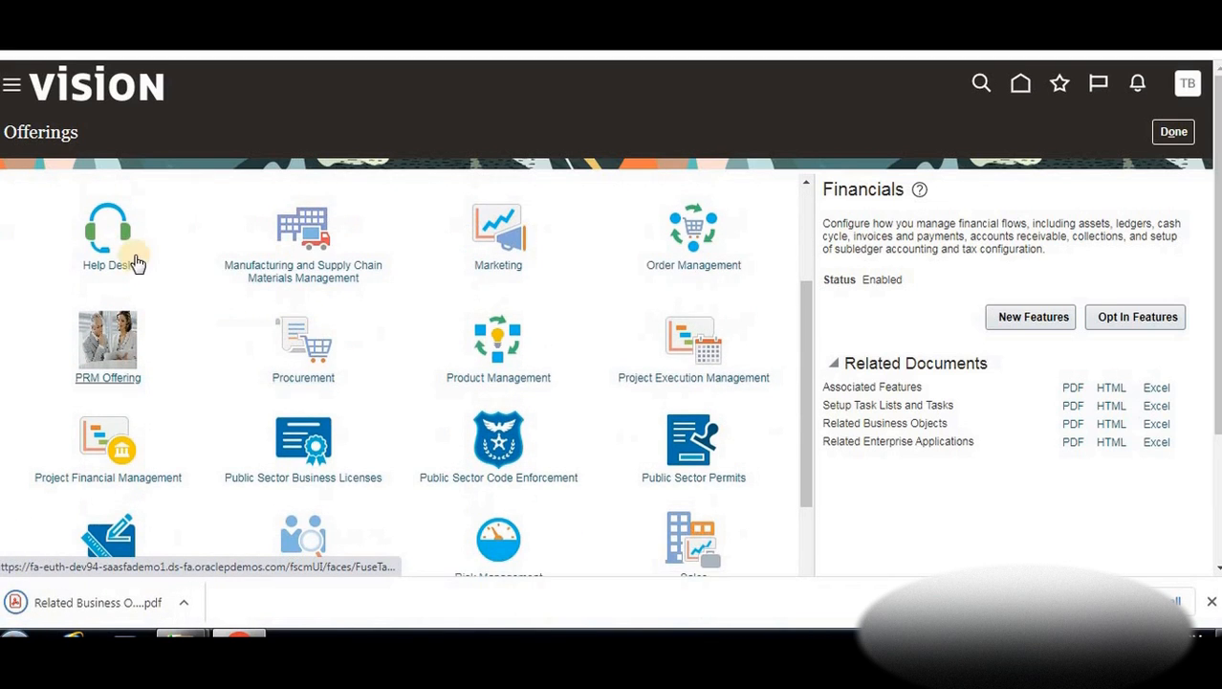
scroll(304, 341, "down", 2)
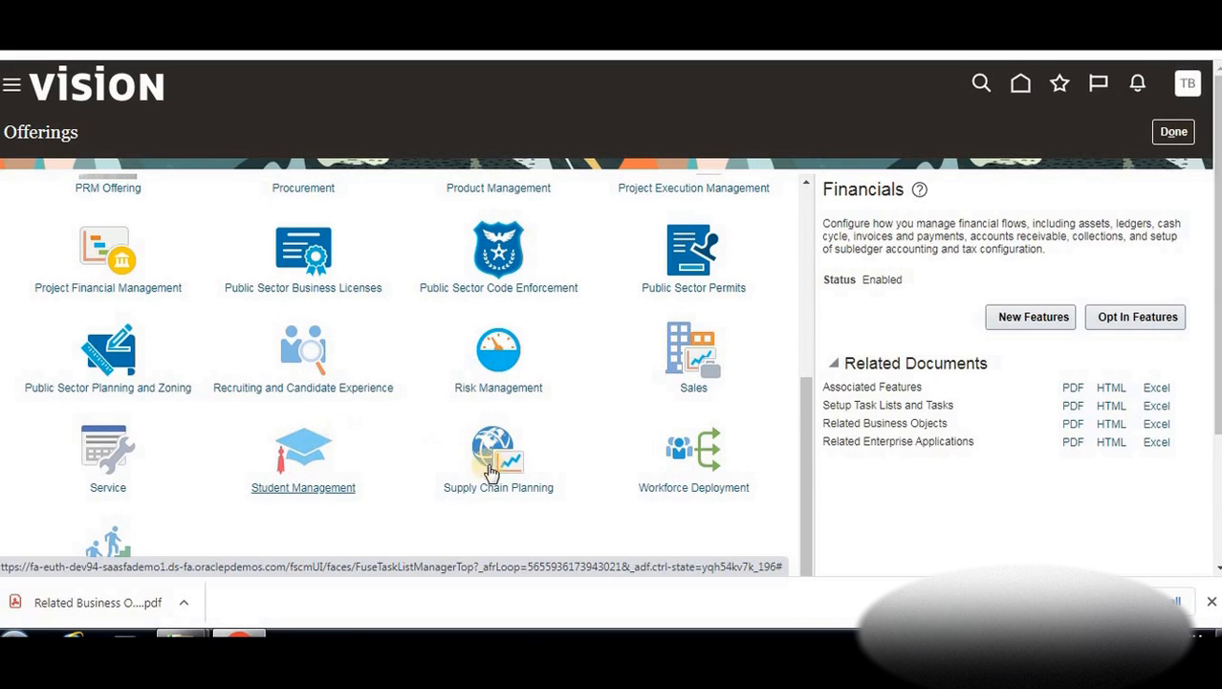
left_click(304, 448)
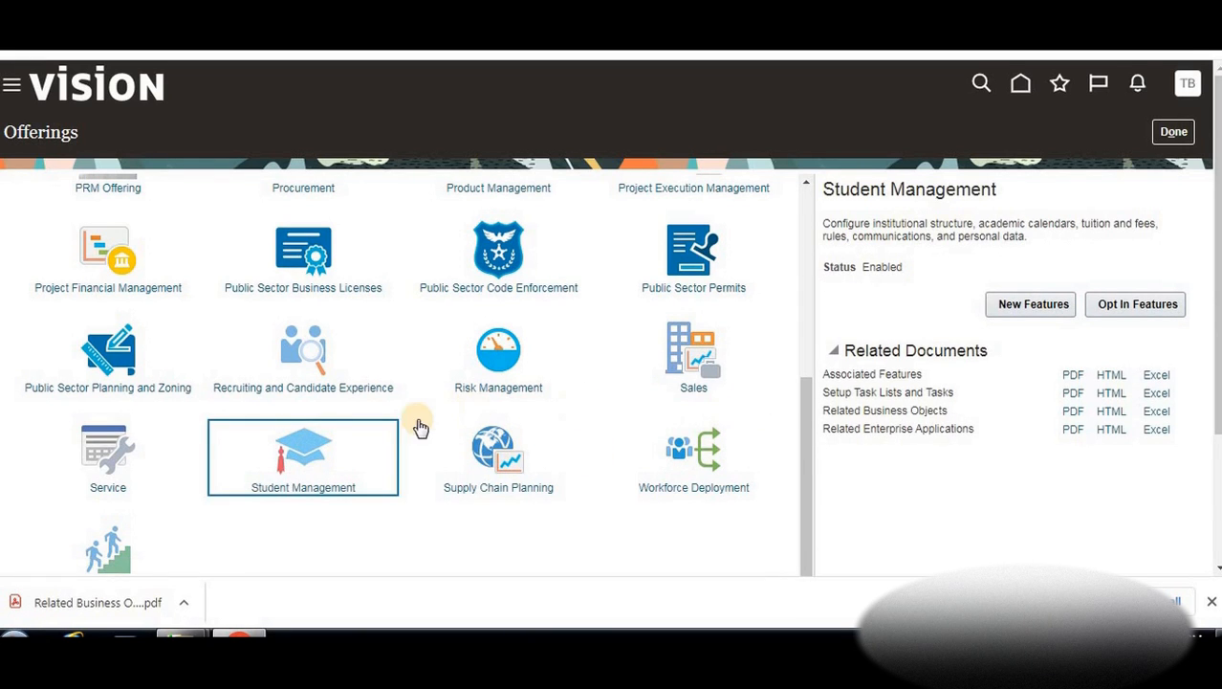
scroll(419, 427, "up", 3)
scroll(419, 428, "up", 1)
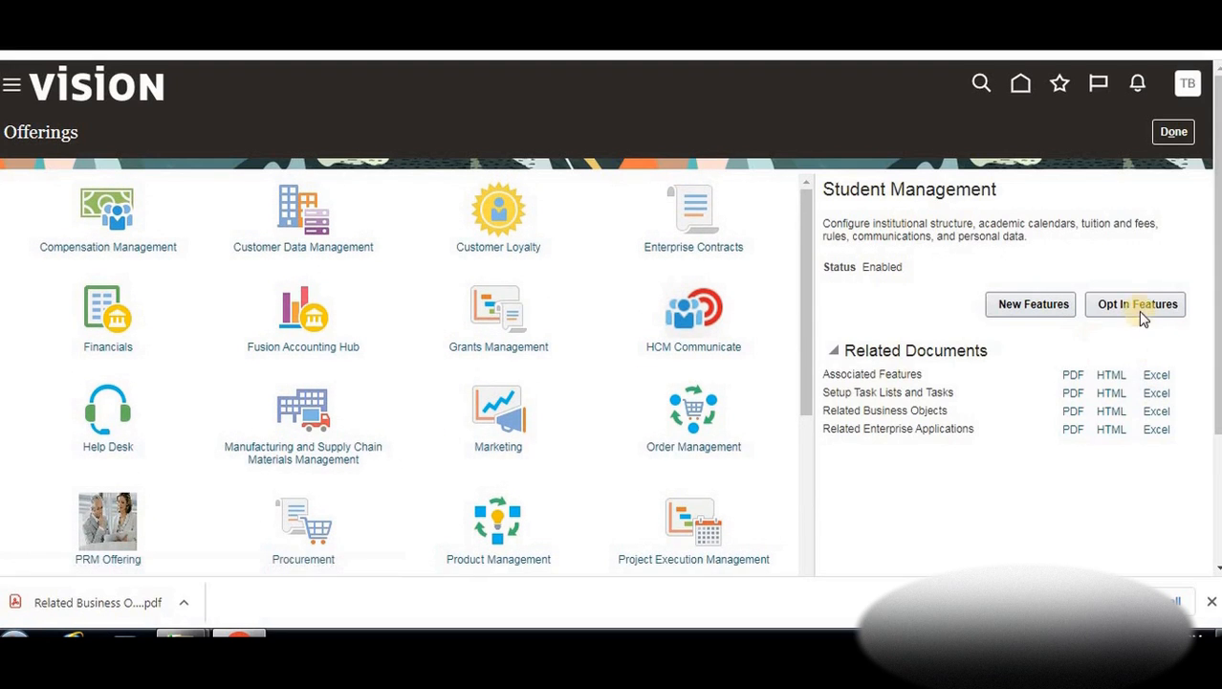
Expand Student Management in its opt-in features and view the full opt-in history
left_click(1106, 304)
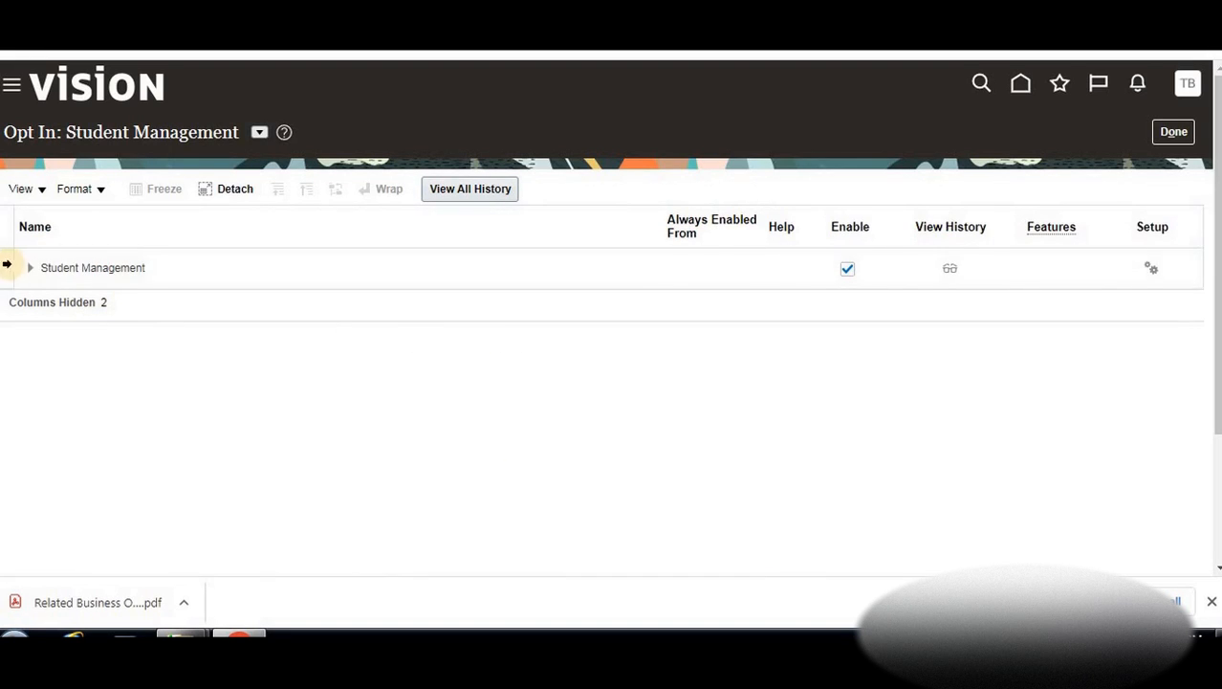
left_click(26, 270)
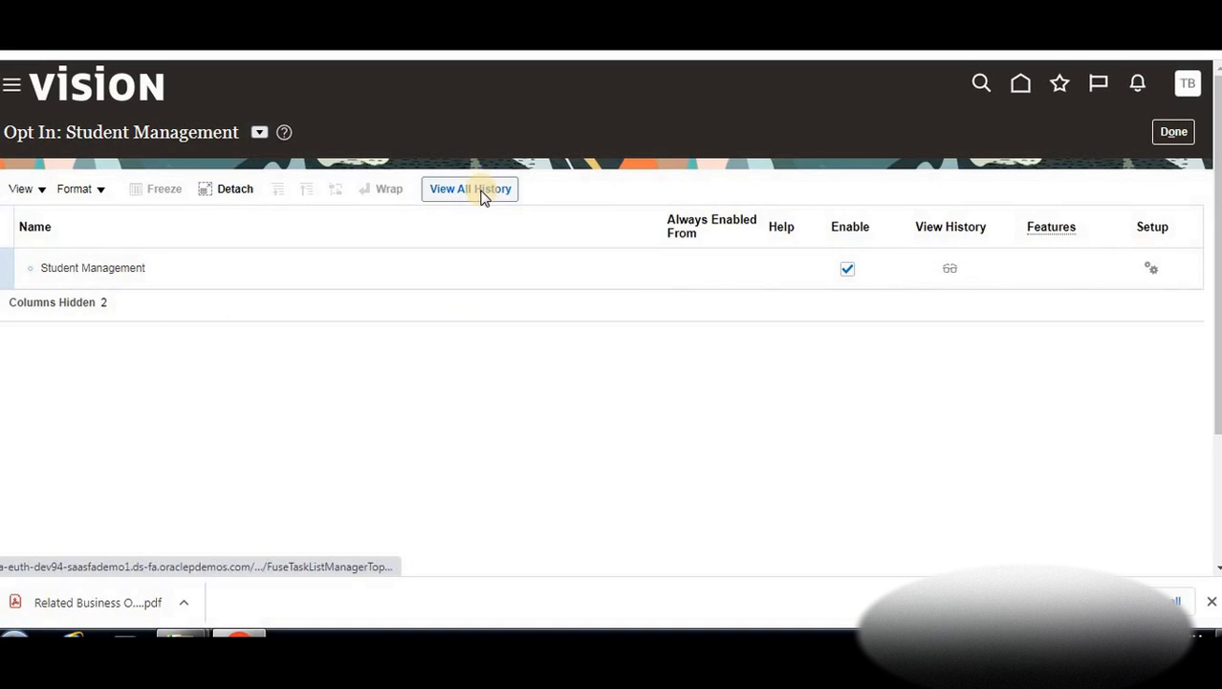
left_click(483, 191)
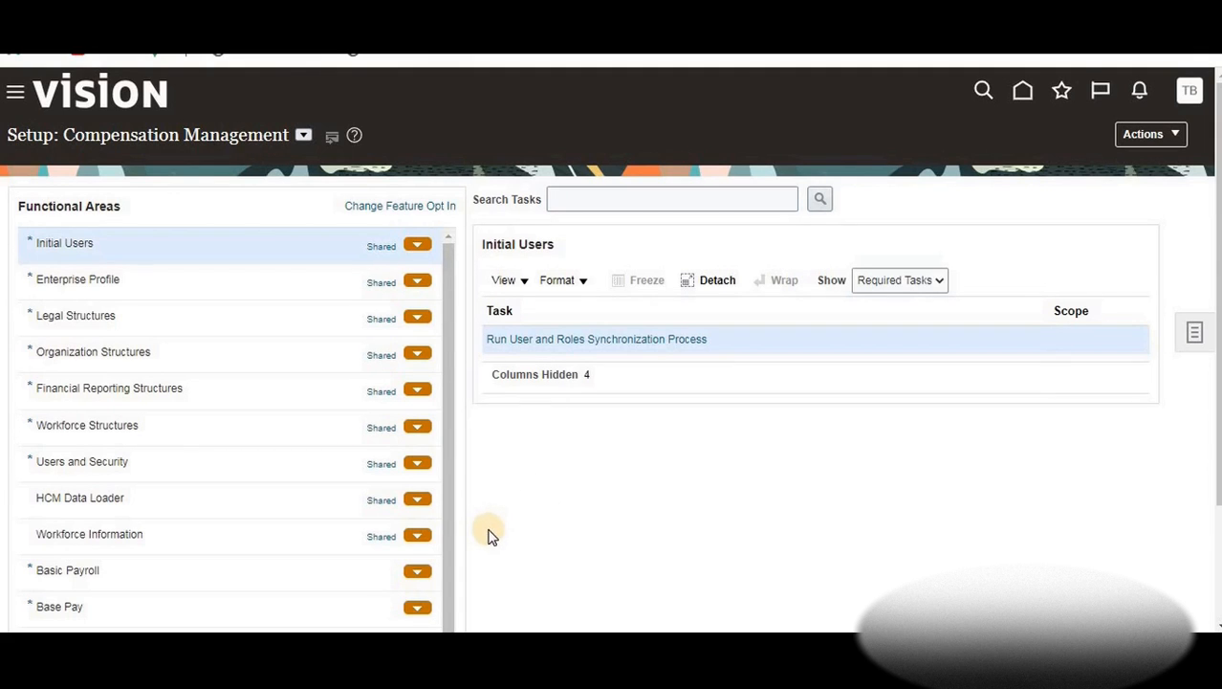
In Excel cell C7, list 'Currency,calendar,COA,Subledger accounting methods' under Primary Ledger
key("alt+Tab")
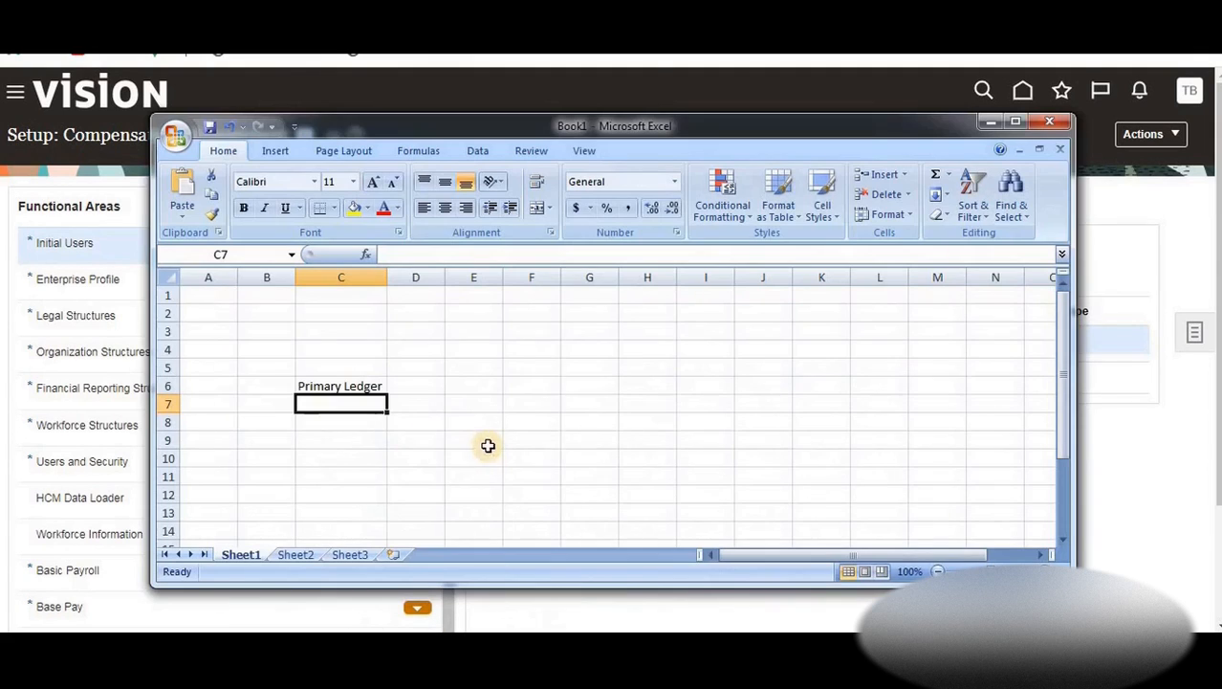
left_click(368, 406)
double_click(368, 406)
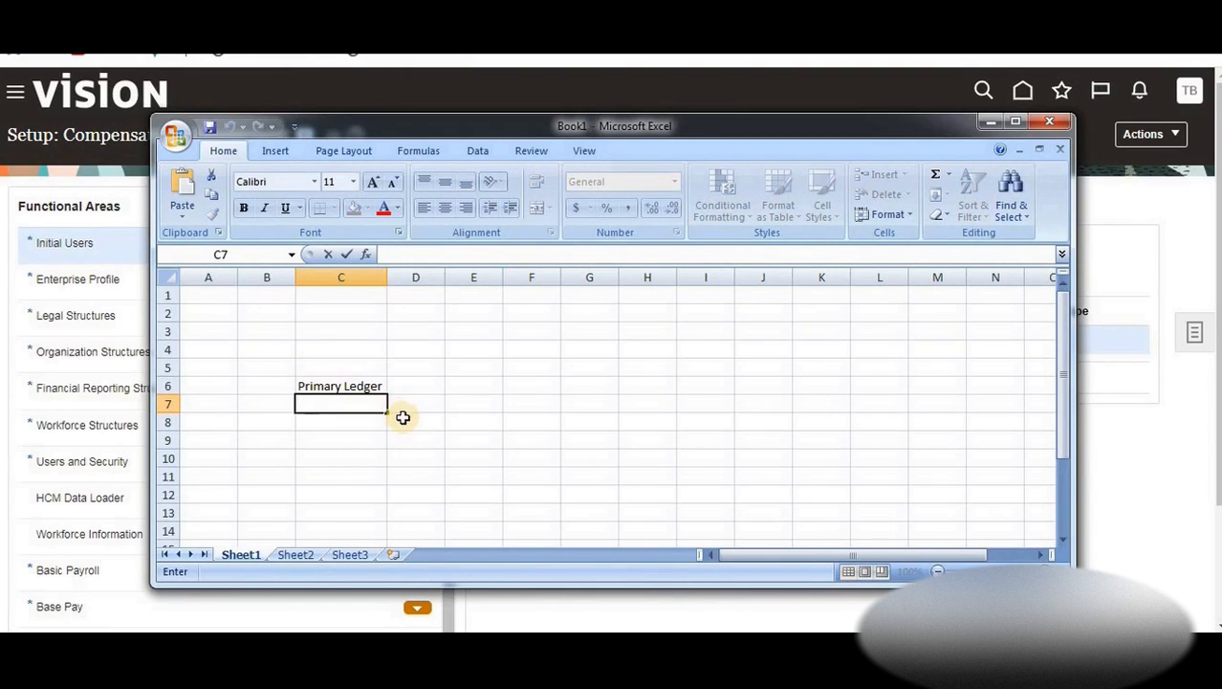
type("Currency")
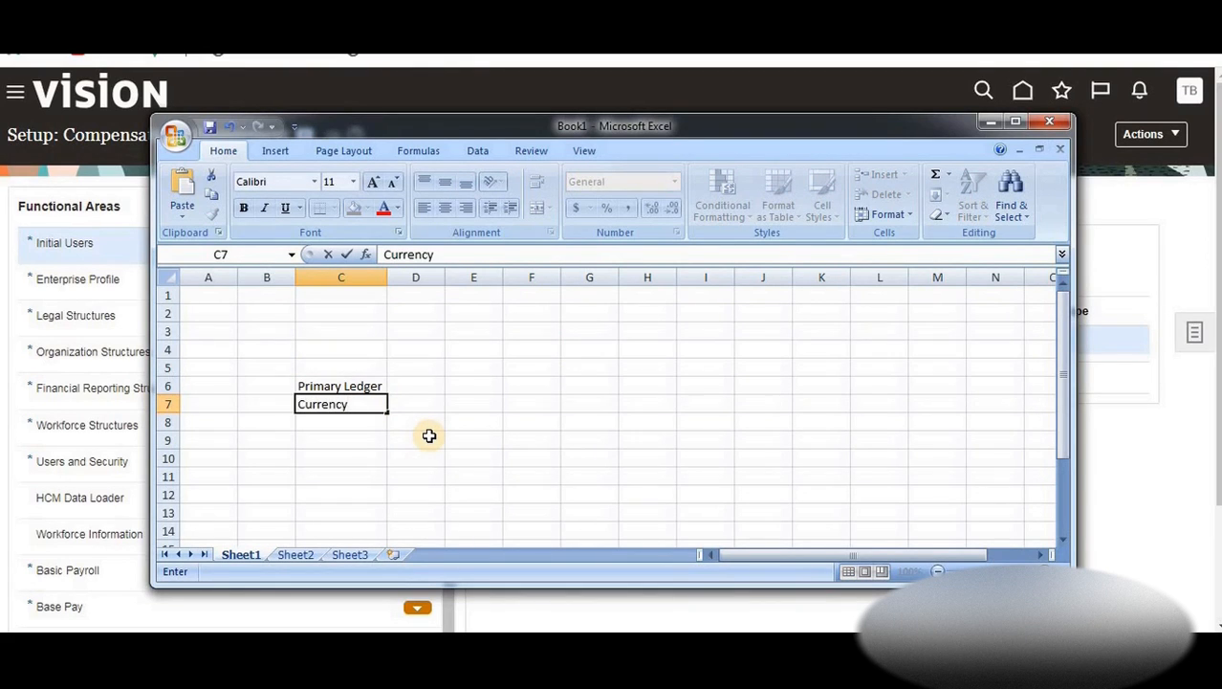
type(",calendar")
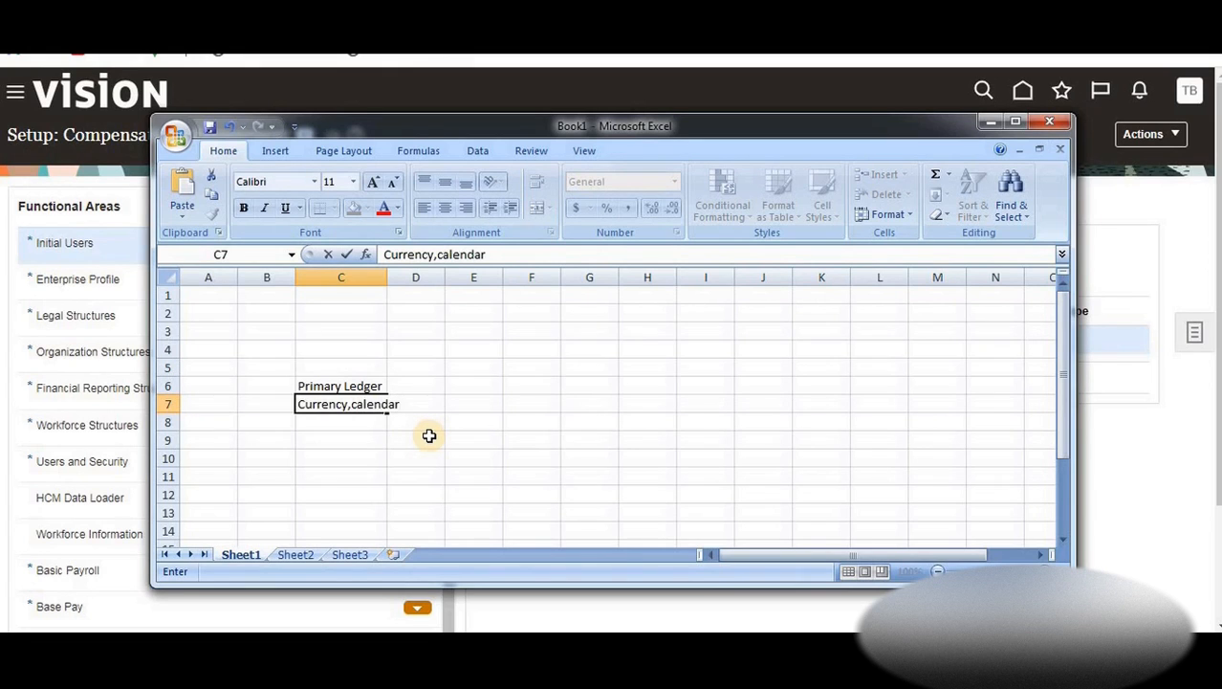
type(",COA,Su")
type("bl")
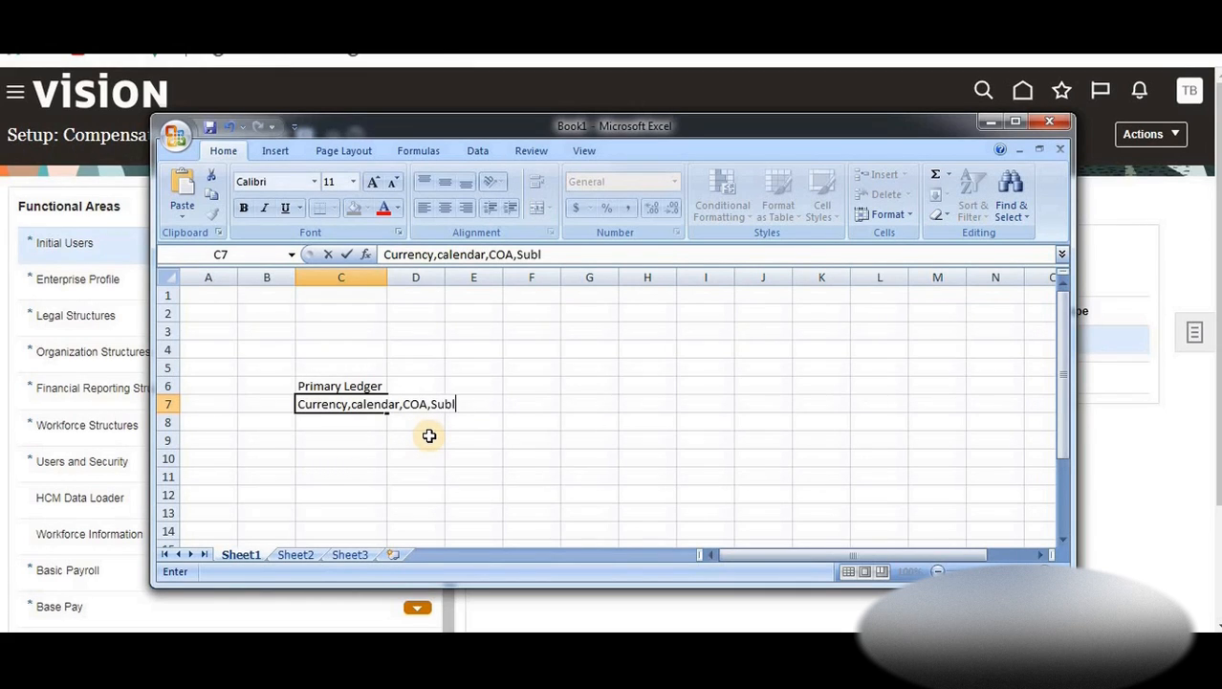
type("edger acco")
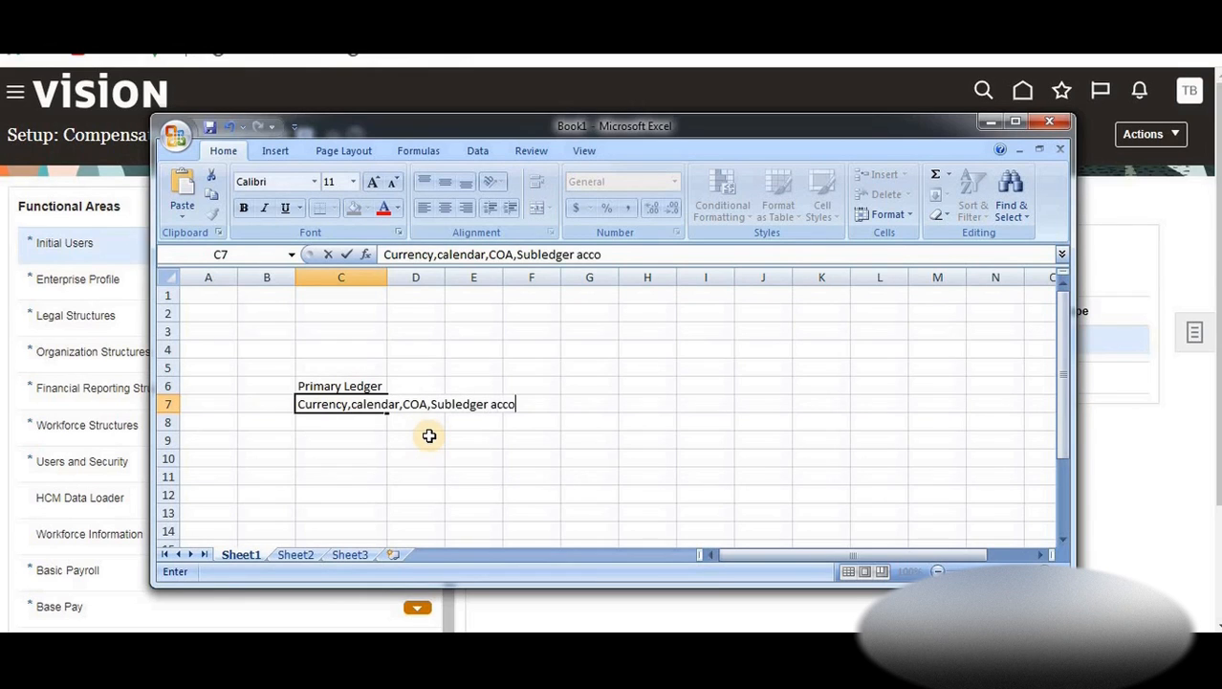
type("unting methods")
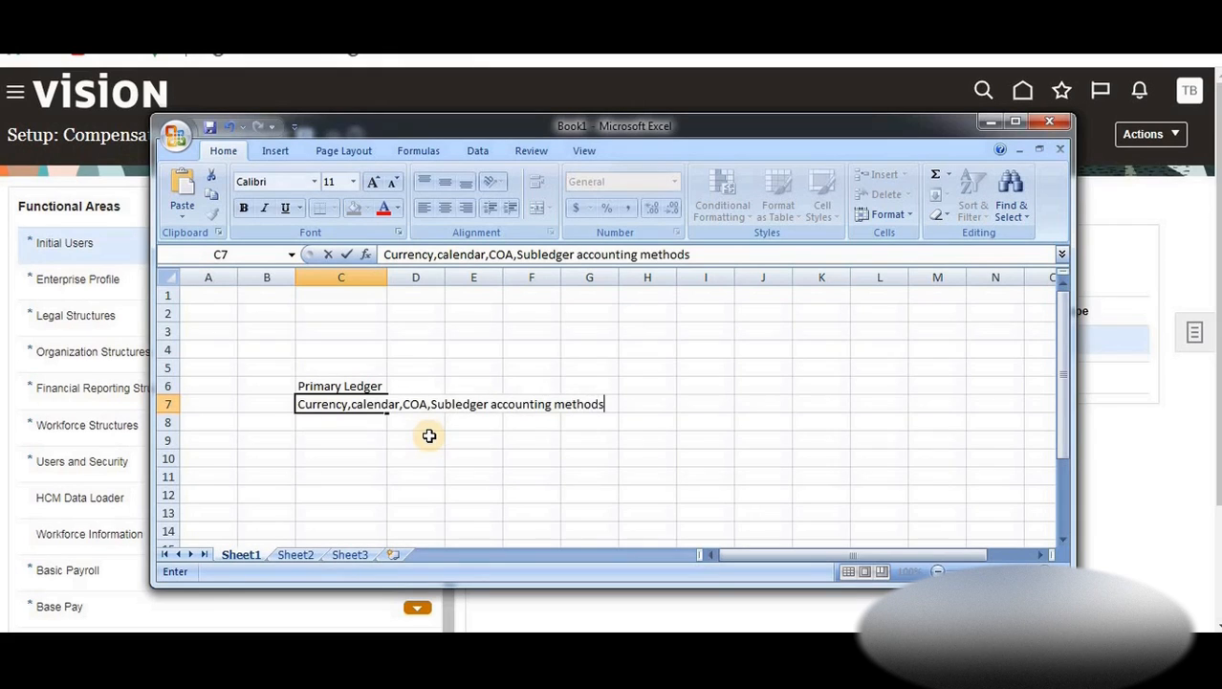
left_click(357, 386)
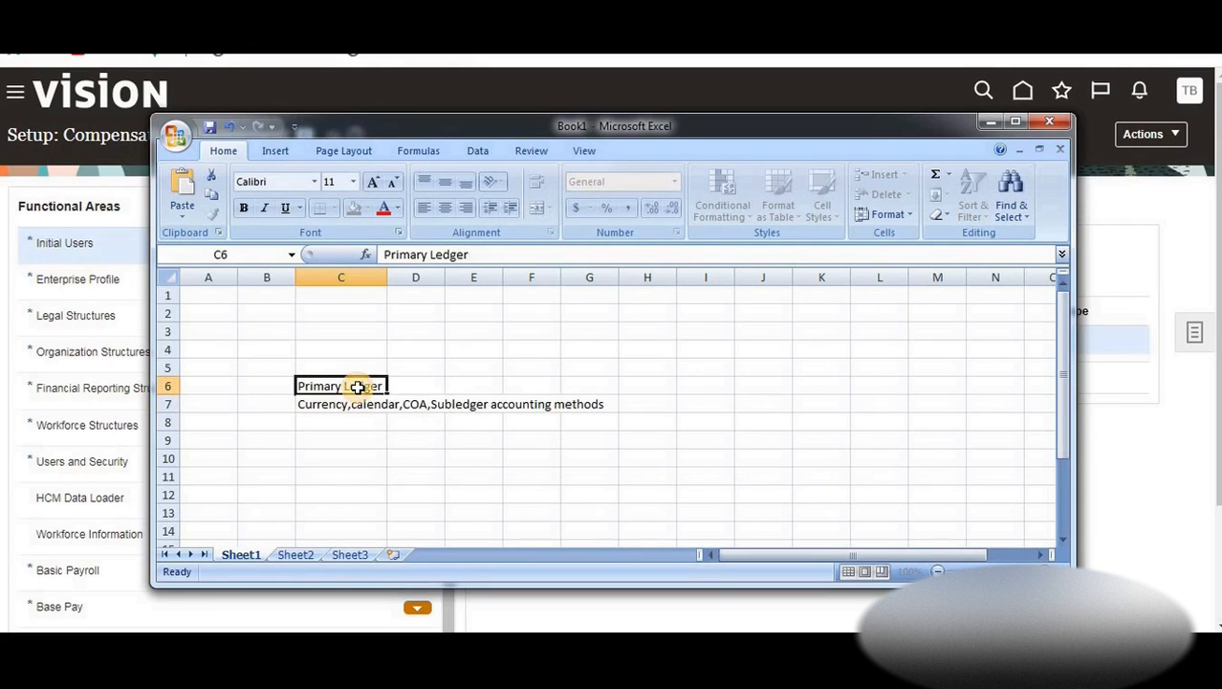
left_click(342, 421)
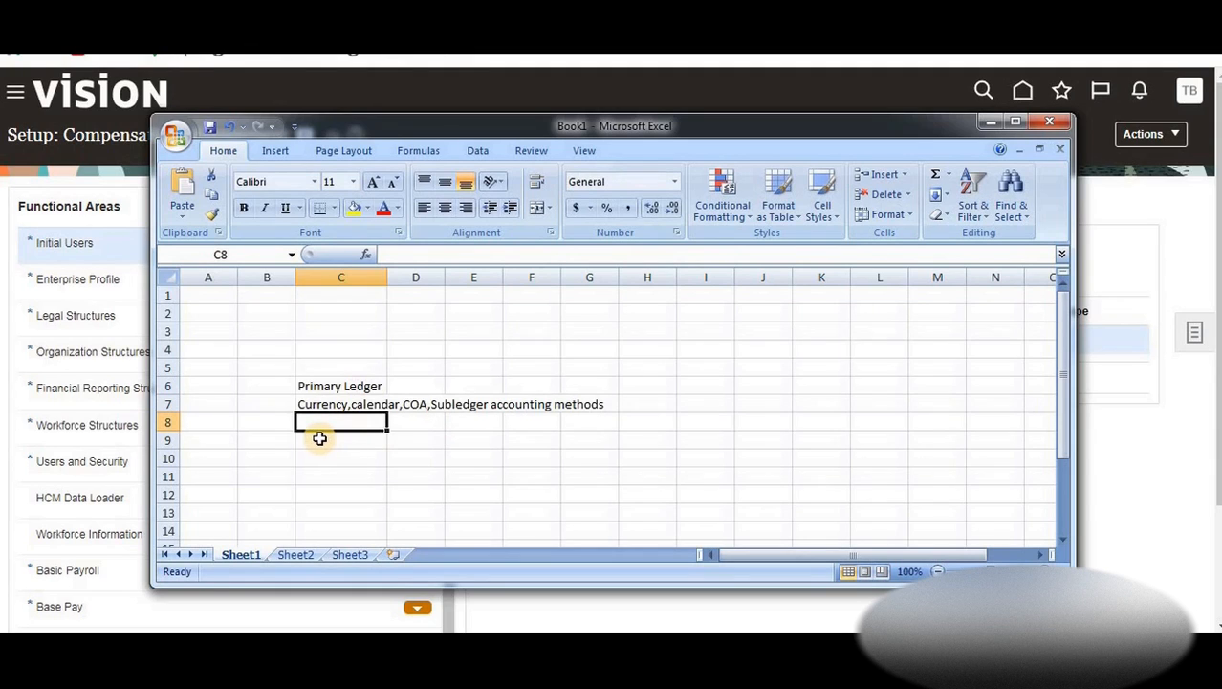
Add the heading 'GL setups' in B8 and '1. Define acounting calendar' in B9
left_click(254, 428)
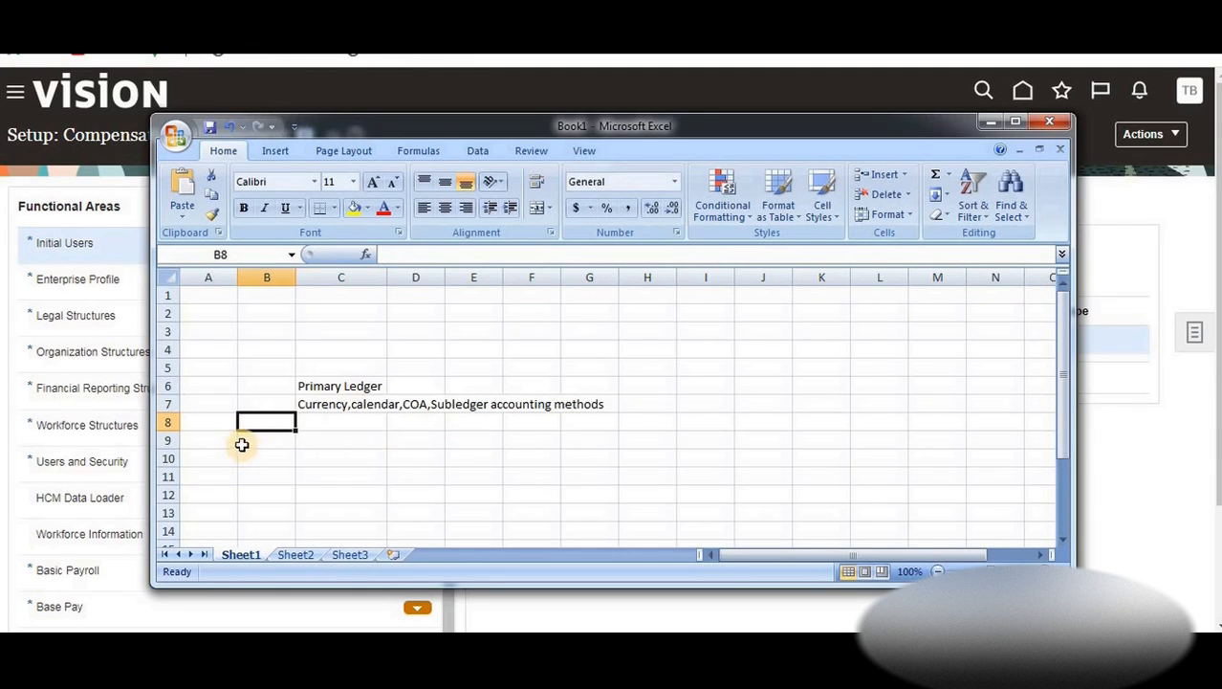
type("GL")
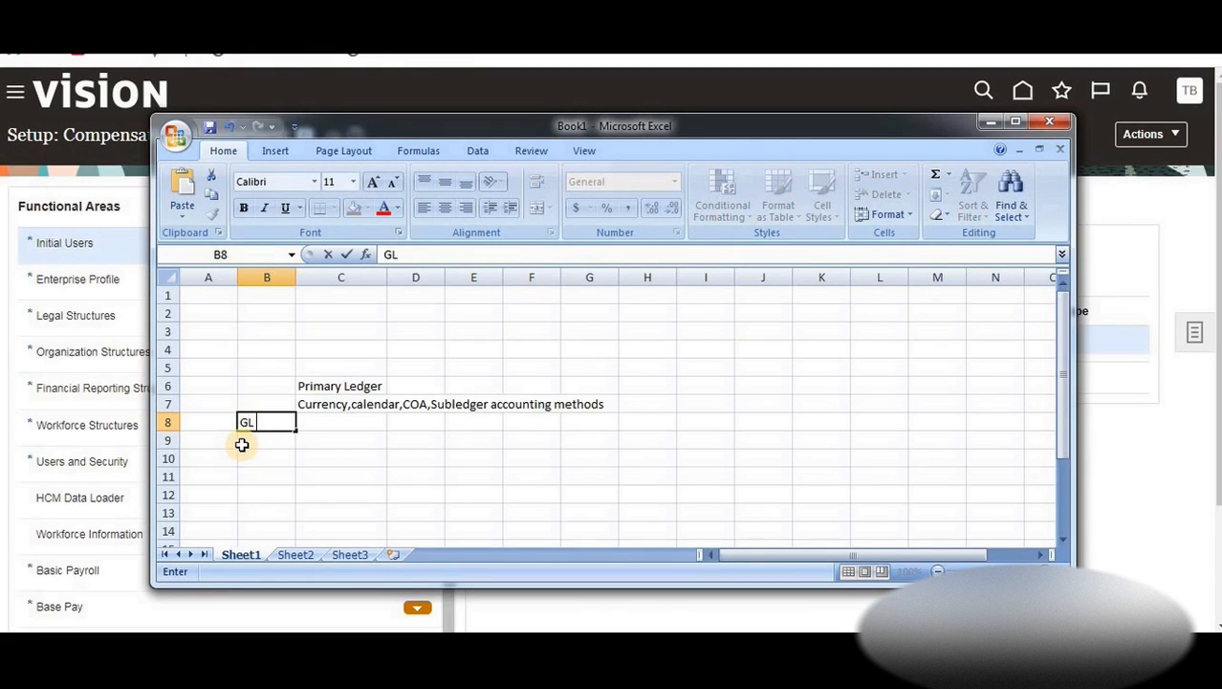
type(" setups")
key("Return")
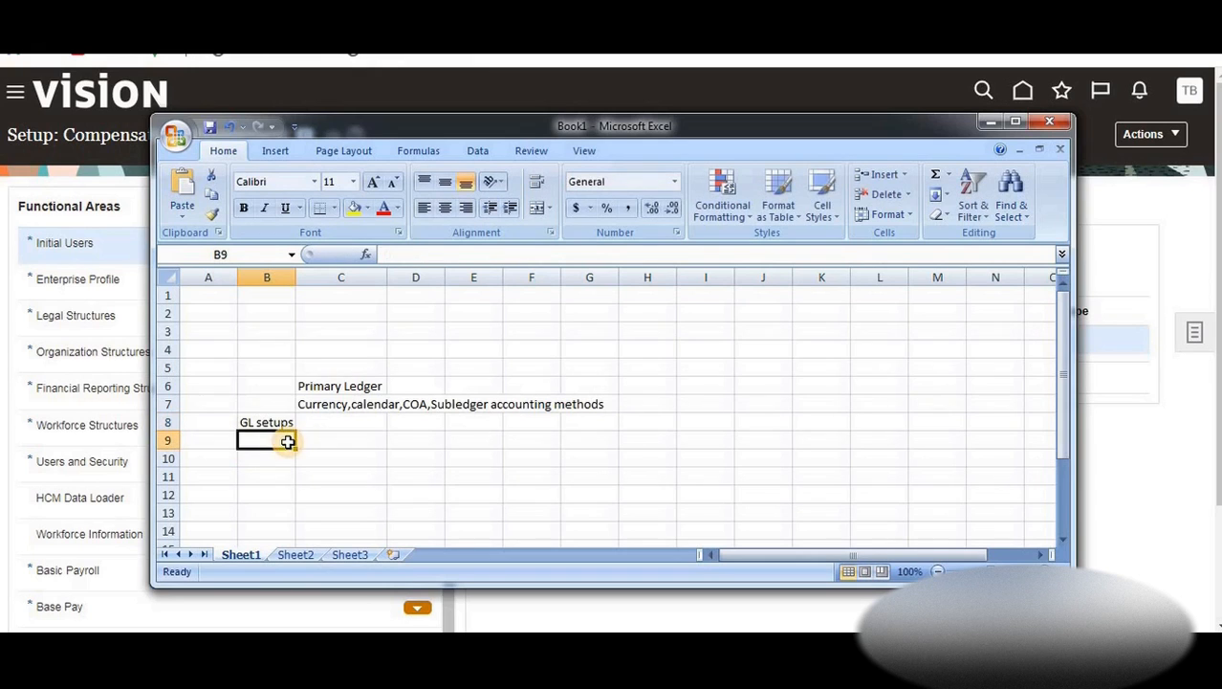
type("1")
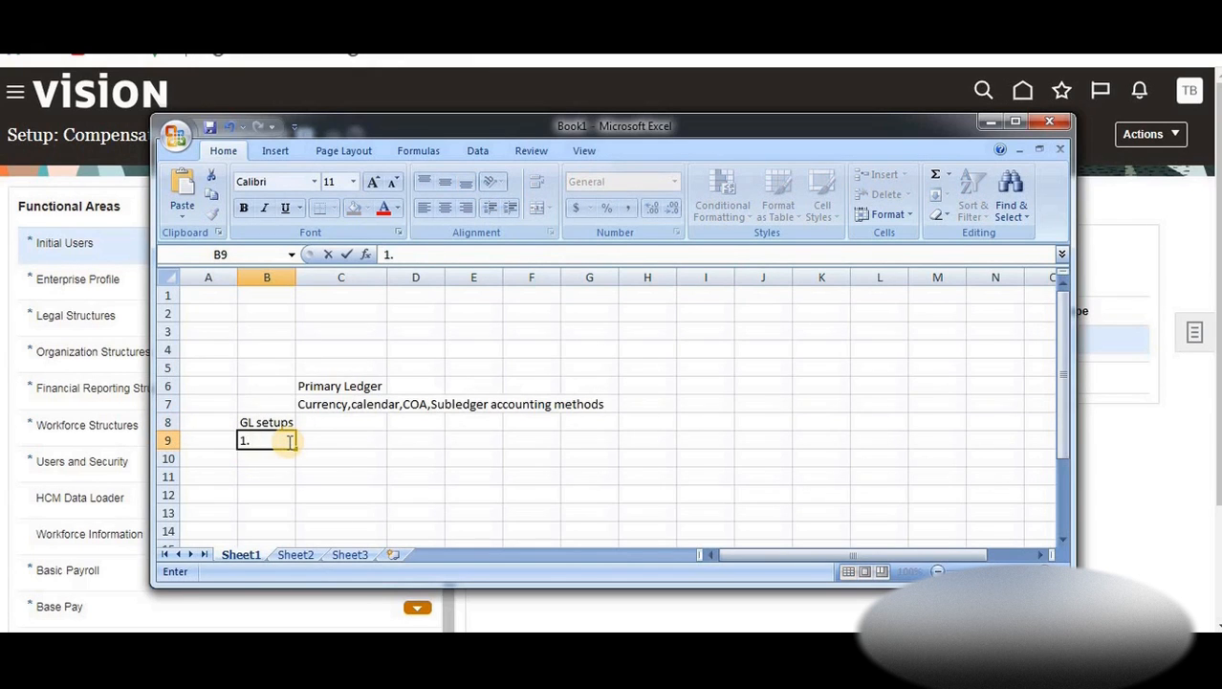
type(". Define acounting calendar")
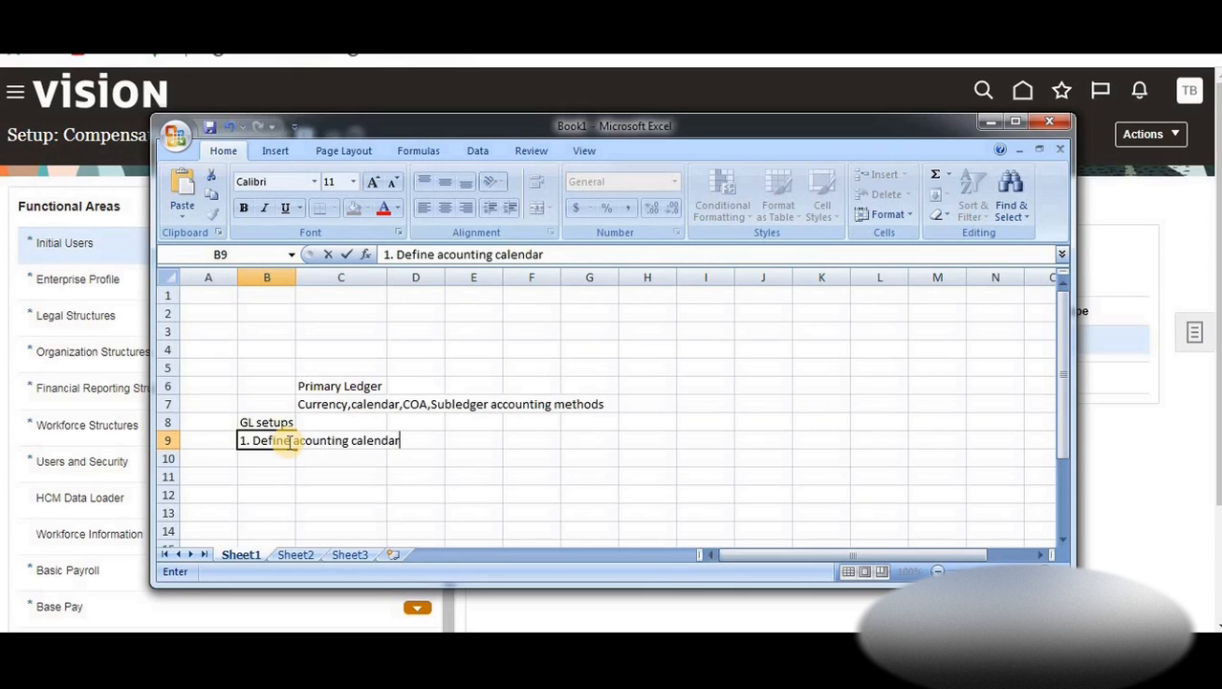
left_click(589, 421)
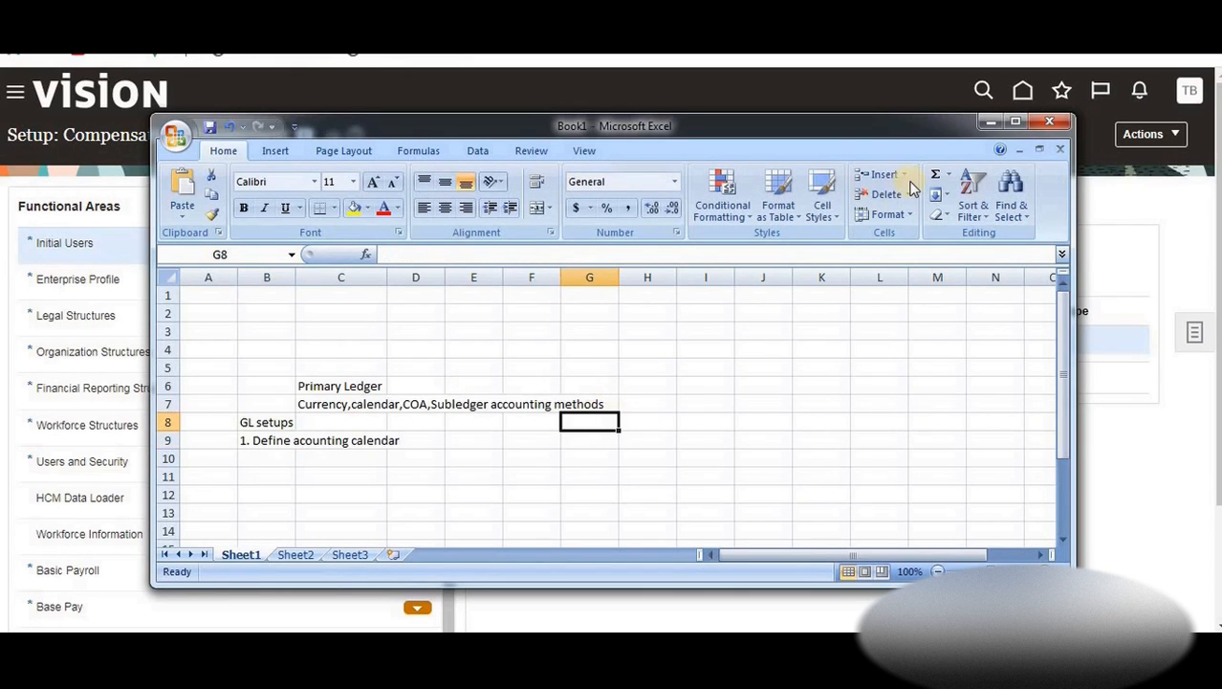
Search setup tasks for 'accounting calendar' to list the Financial Reporting Structures tasks
left_click(991, 121)
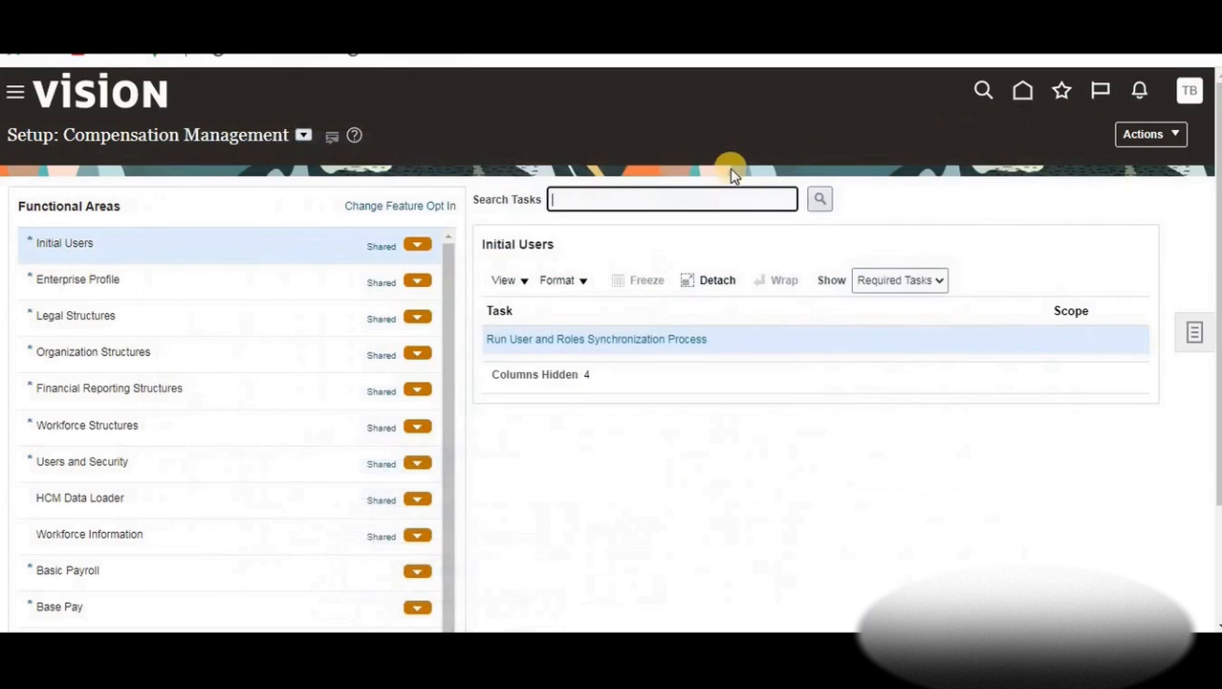
left_click(581, 201)
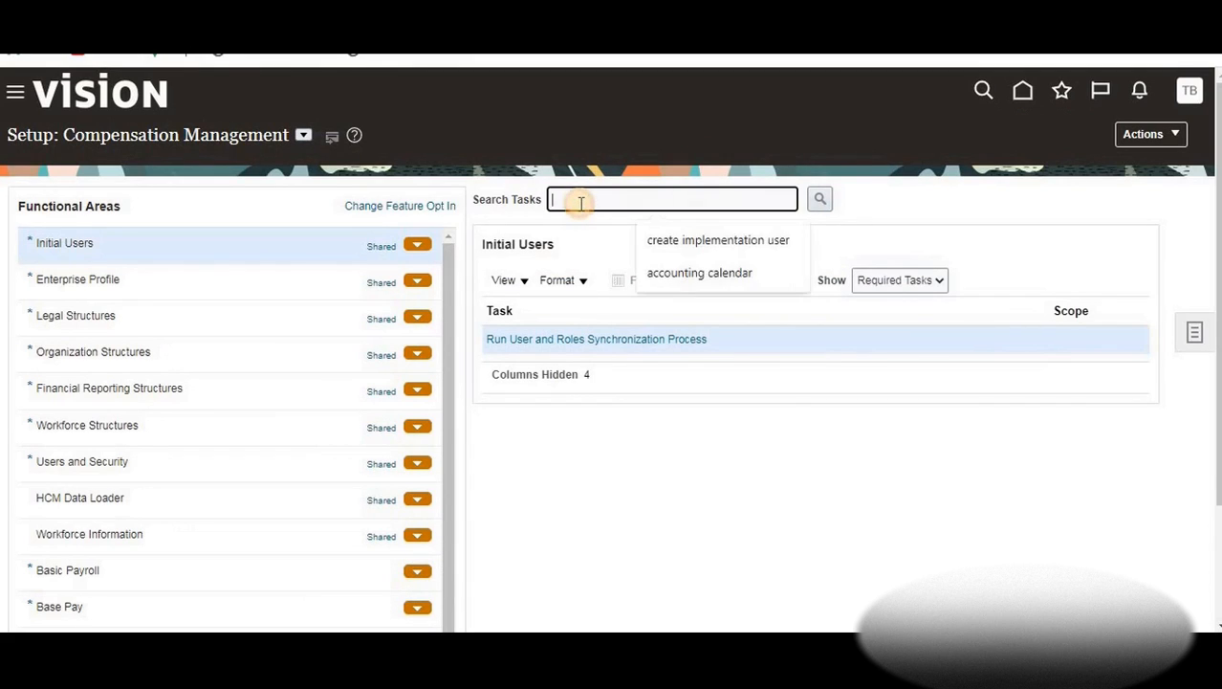
type("accounting c")
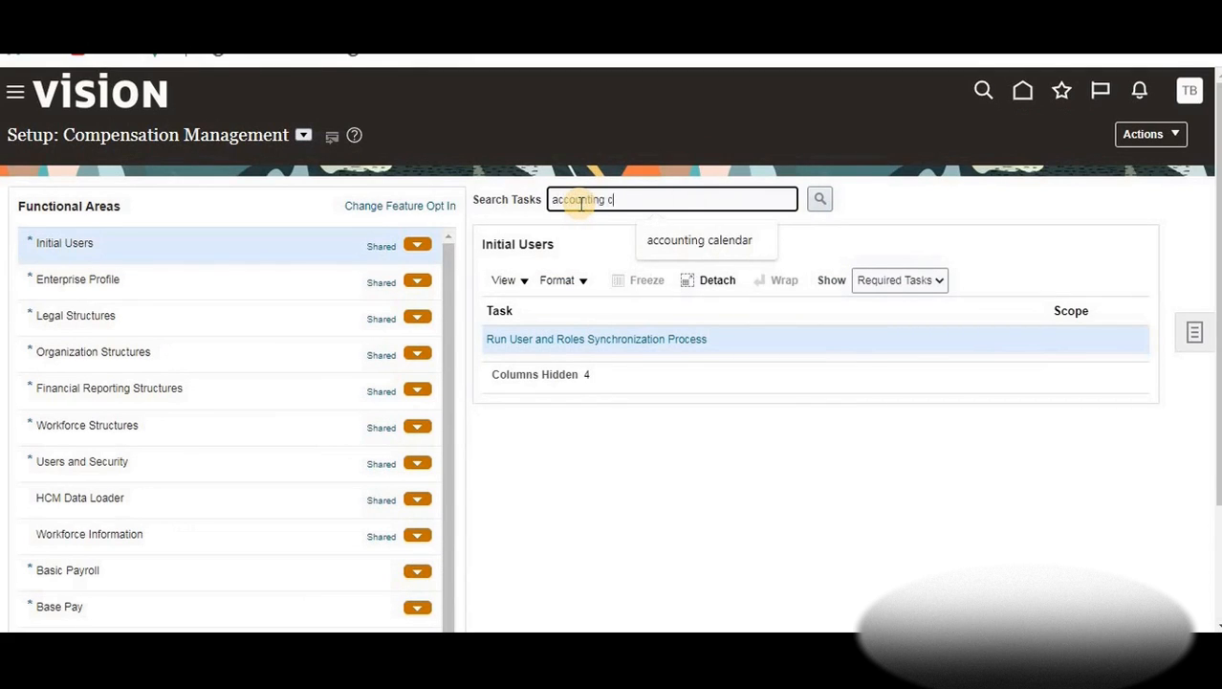
type("alendar")
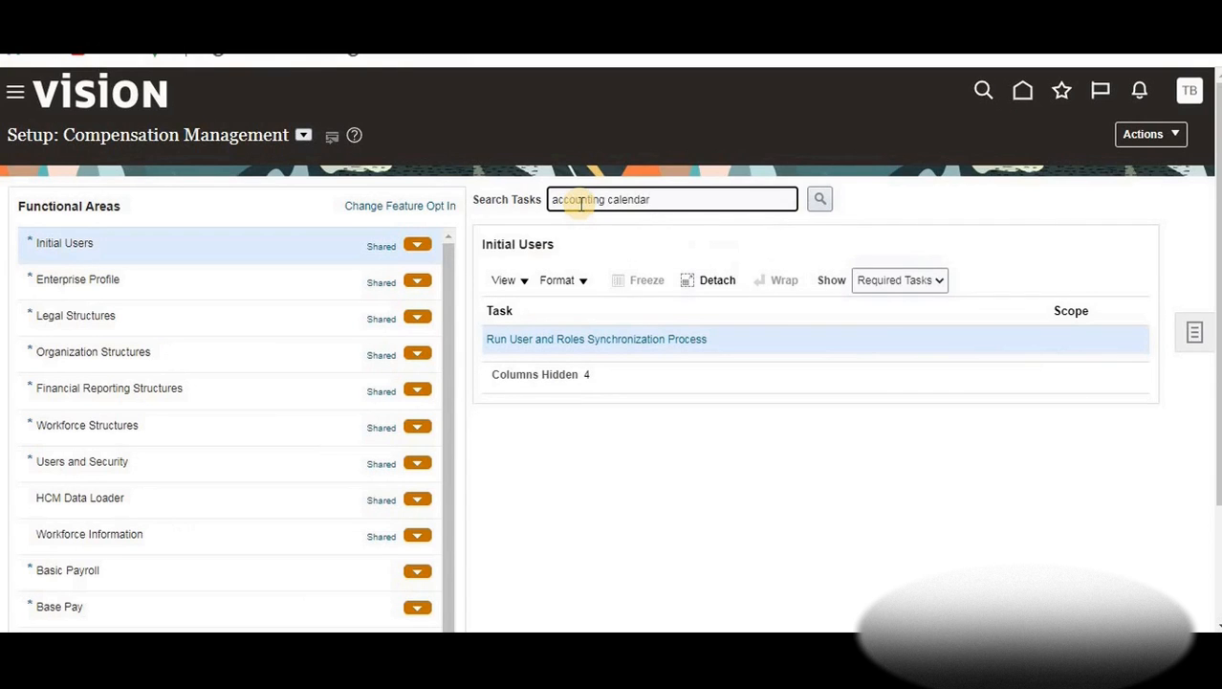
left_click(819, 199)
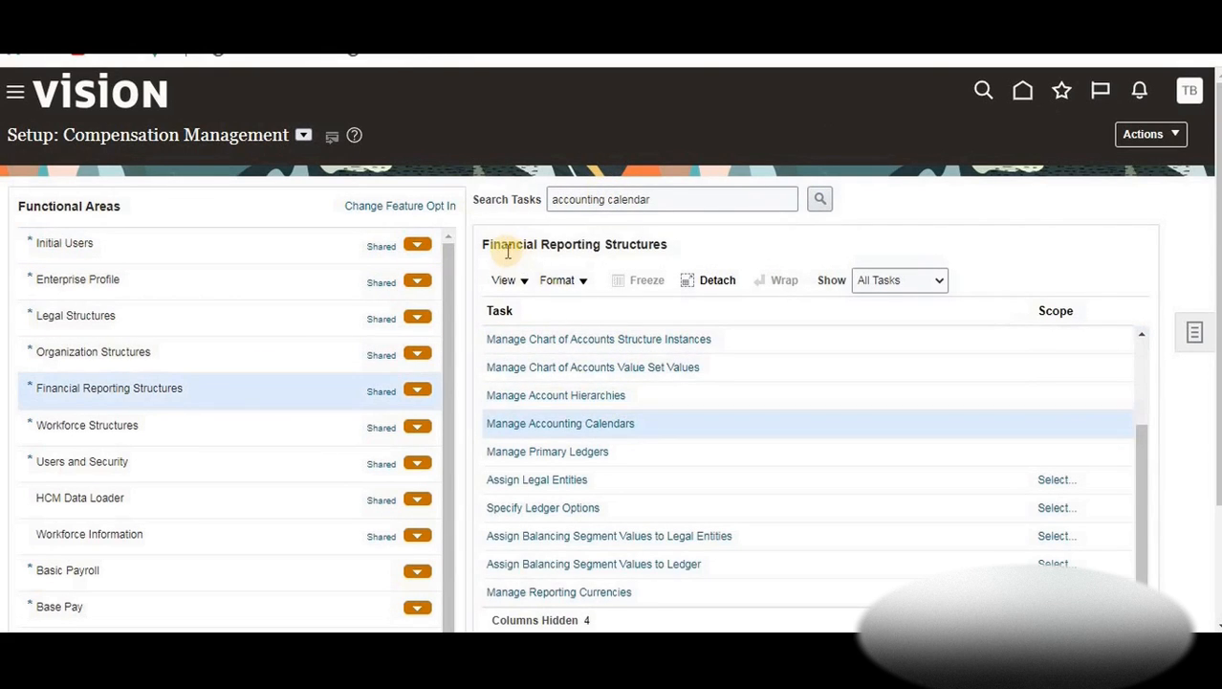
Open Manage Accounting Calendars, glance at the View options, and start a new accounting calendar
left_click(563, 430)
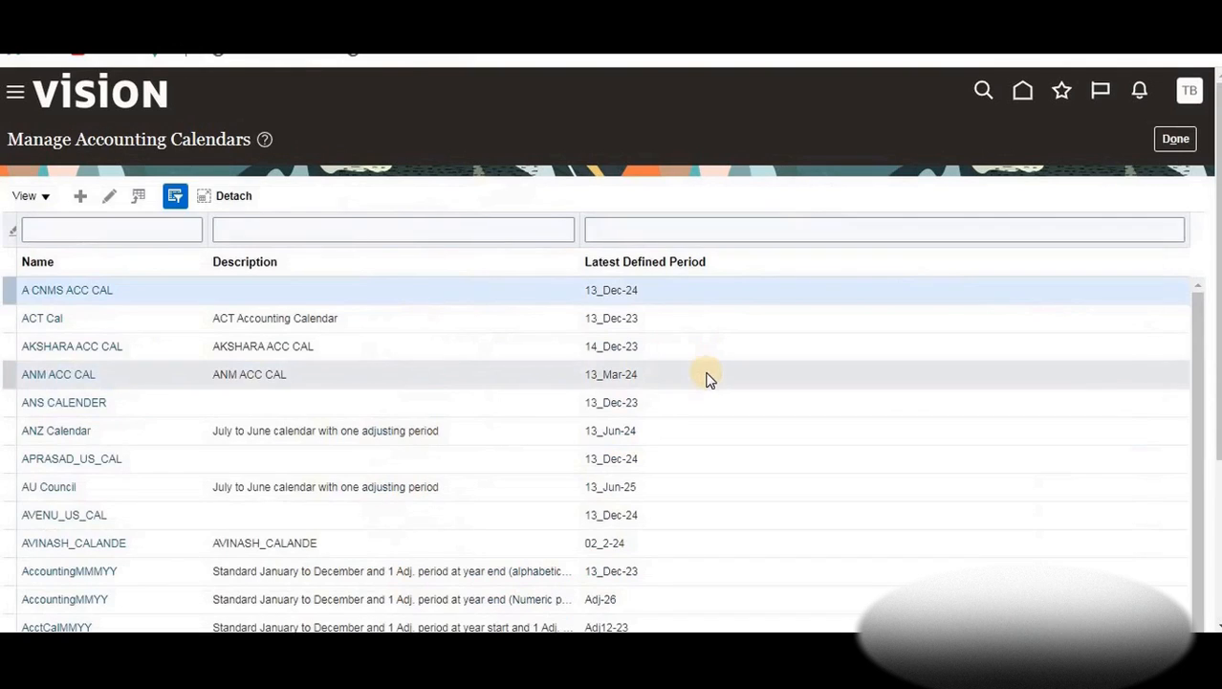
left_click(44, 197)
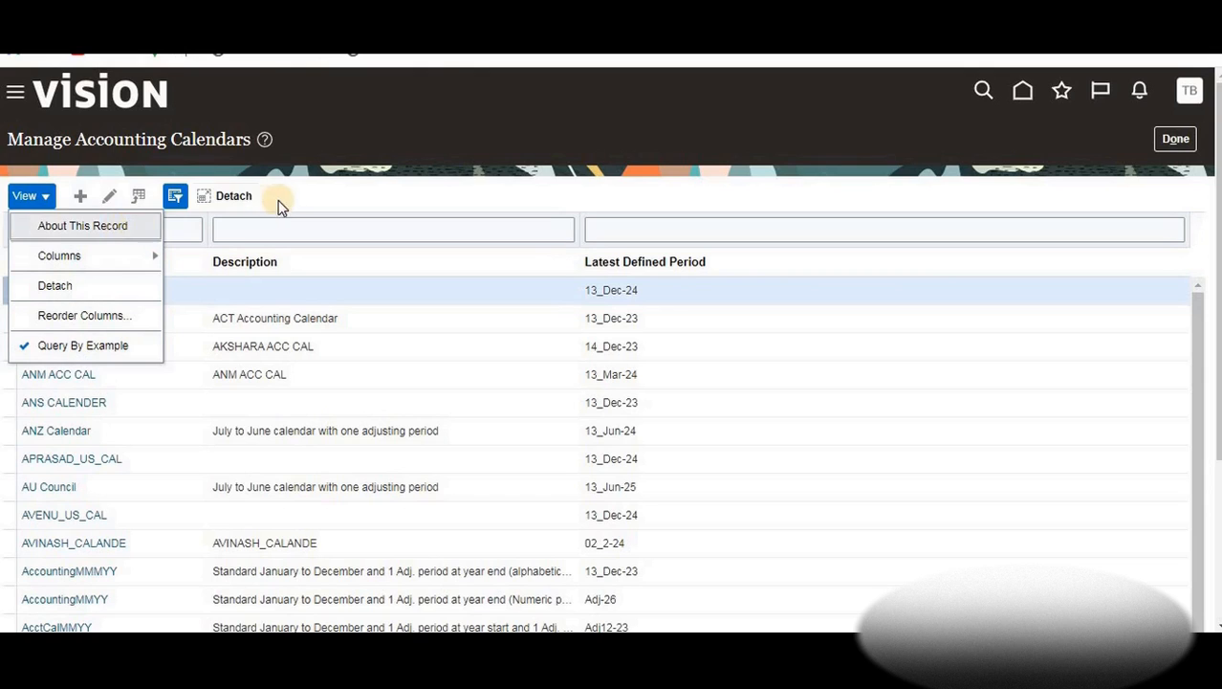
left_click(320, 197)
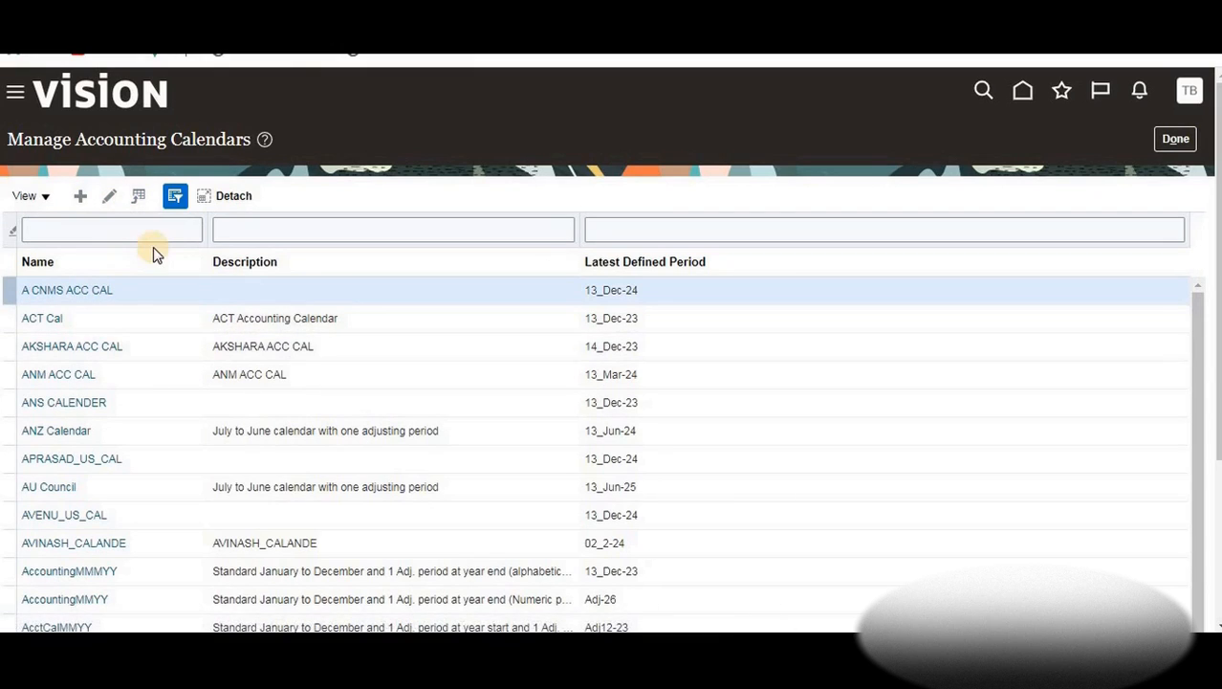
left_click(175, 197)
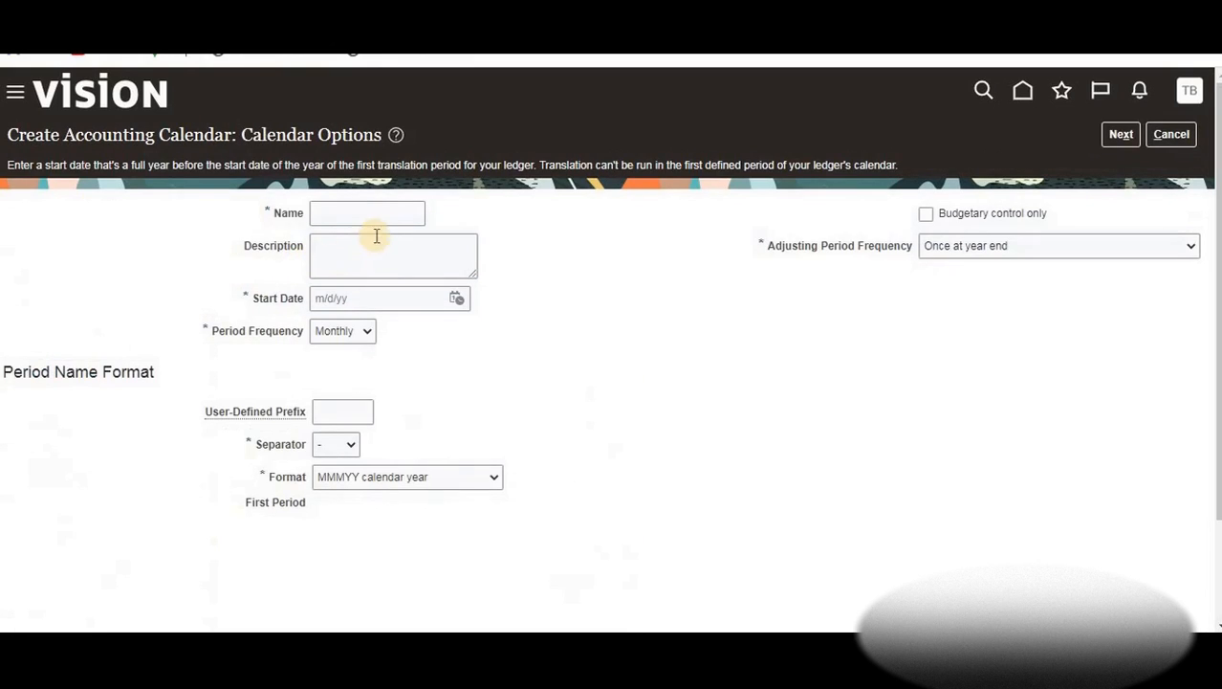
Enter 'BTLearn Cal' as the calendar name and paste the same text into Description
left_click(354, 212)
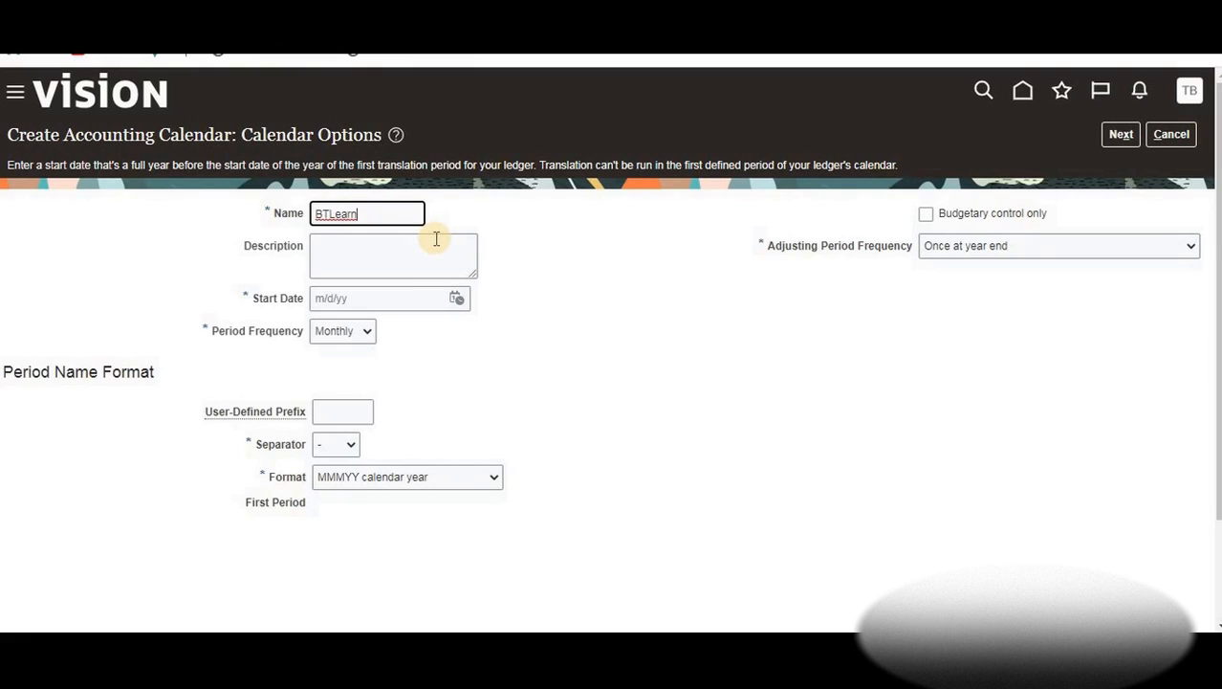
type("al")
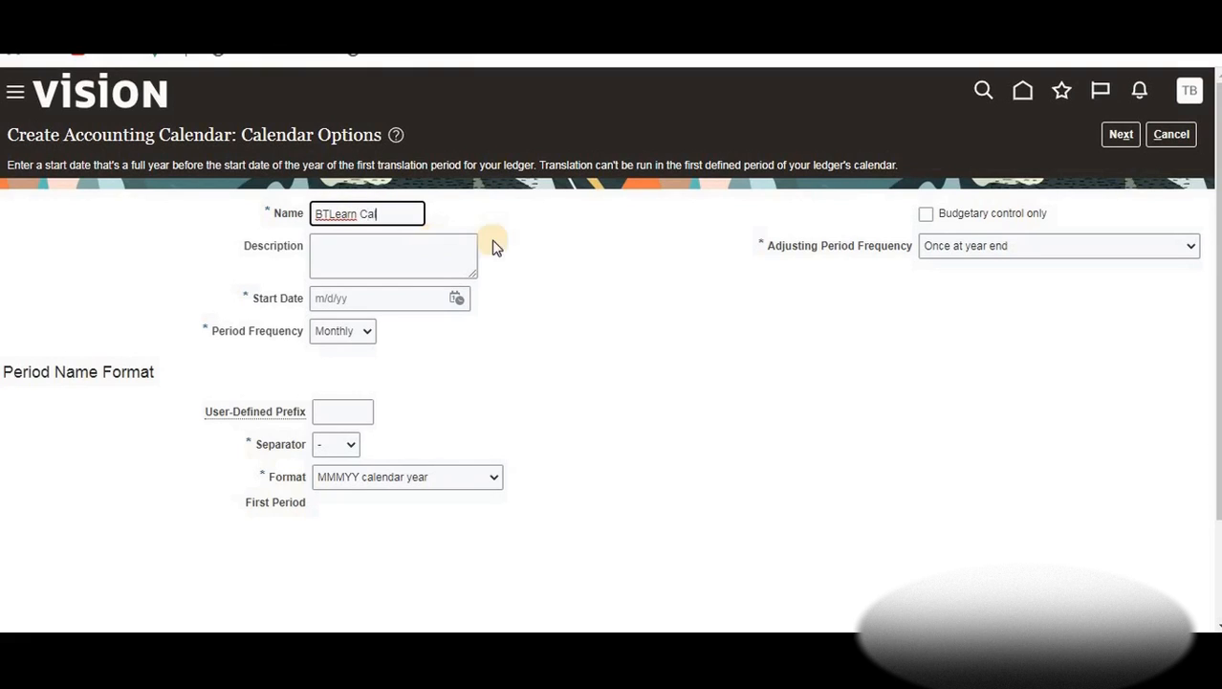
left_click(376, 265)
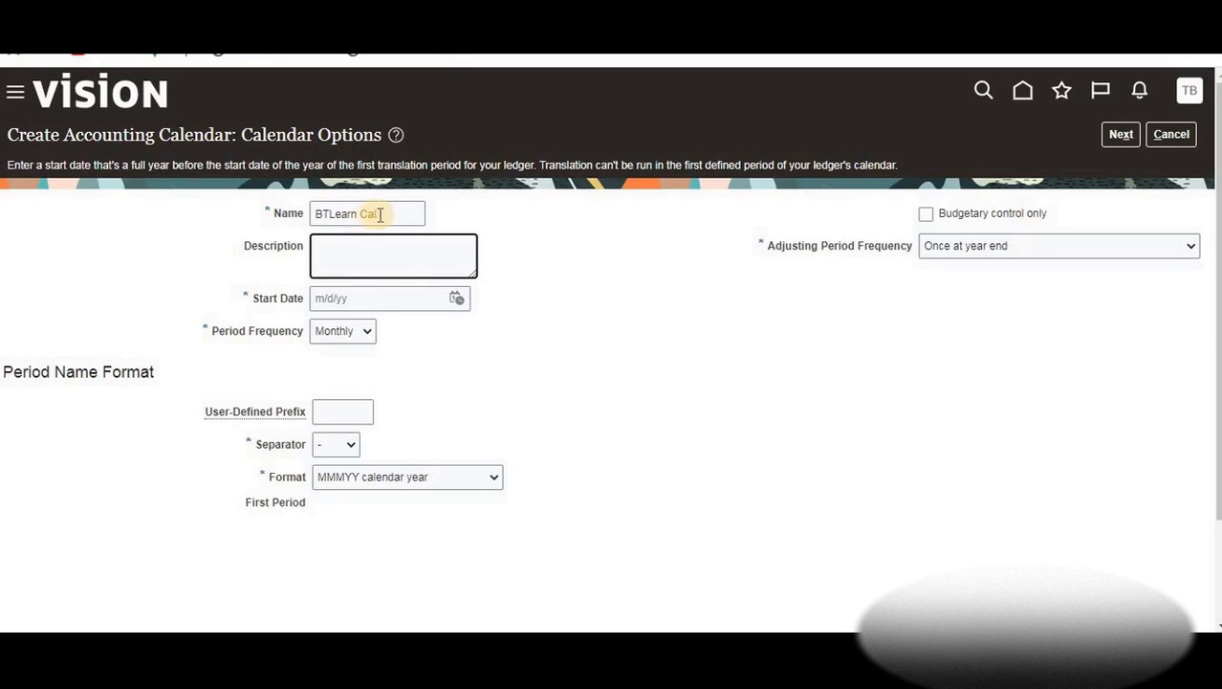
left_click_drag(380, 213, 292, 218)
key("ctrl+c")
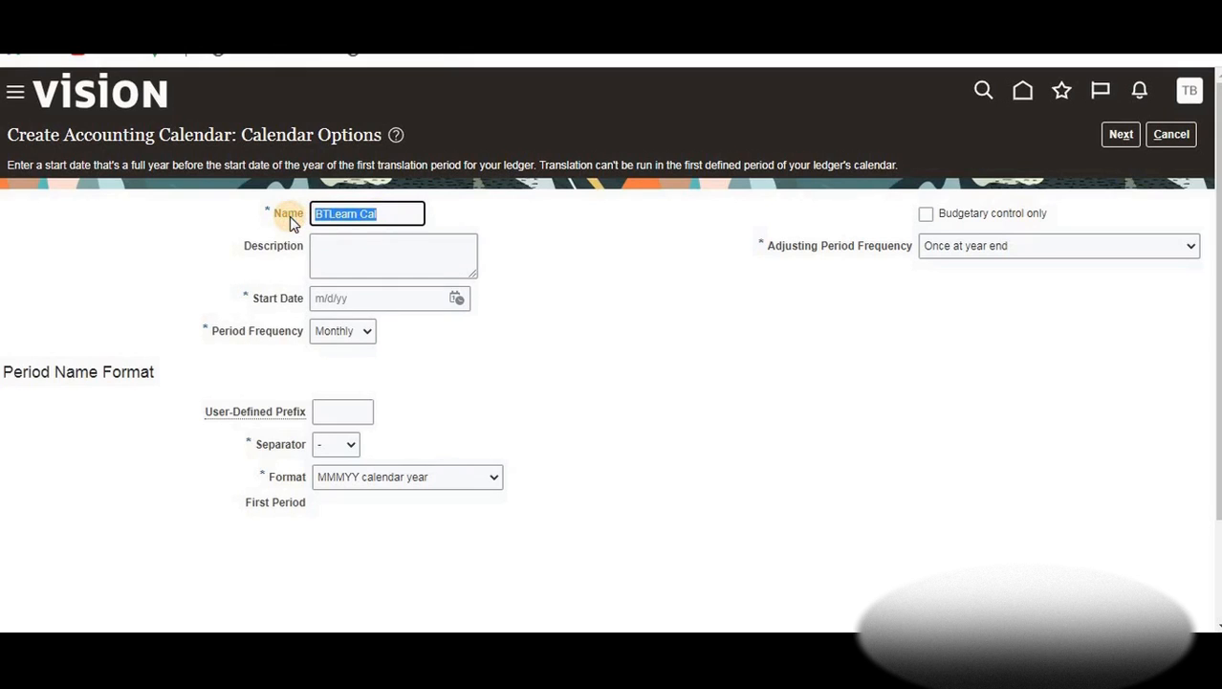
left_click(364, 256)
key("ctrl+v")
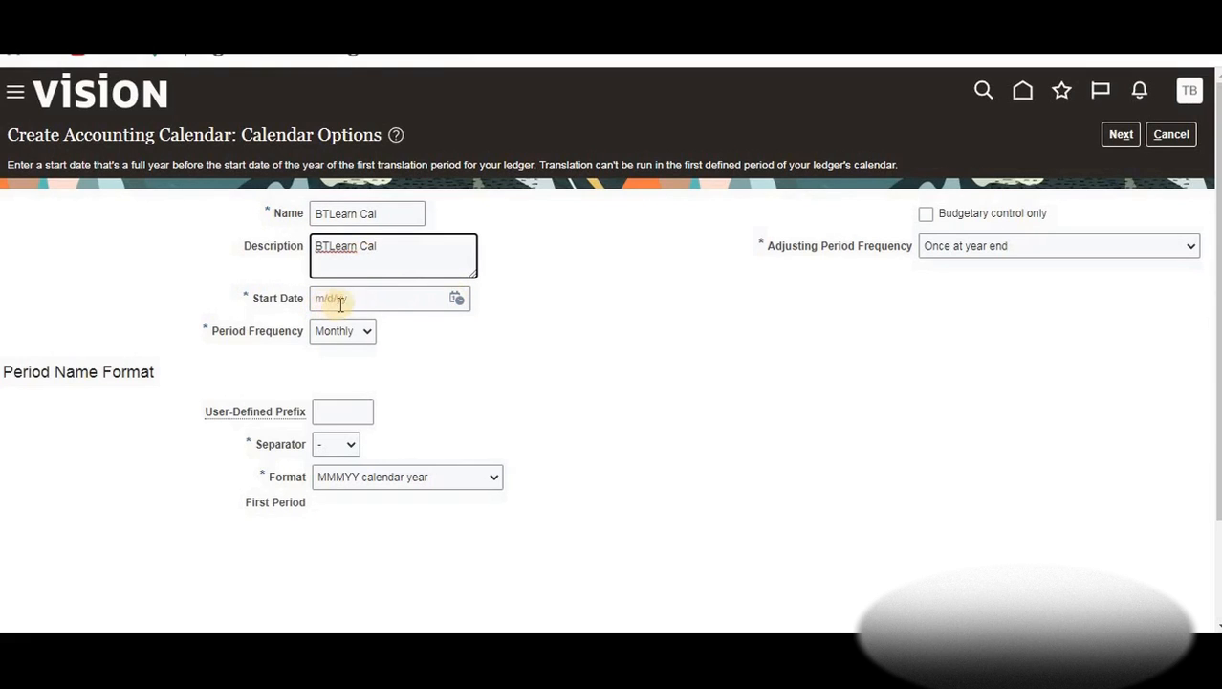
left_click(459, 299)
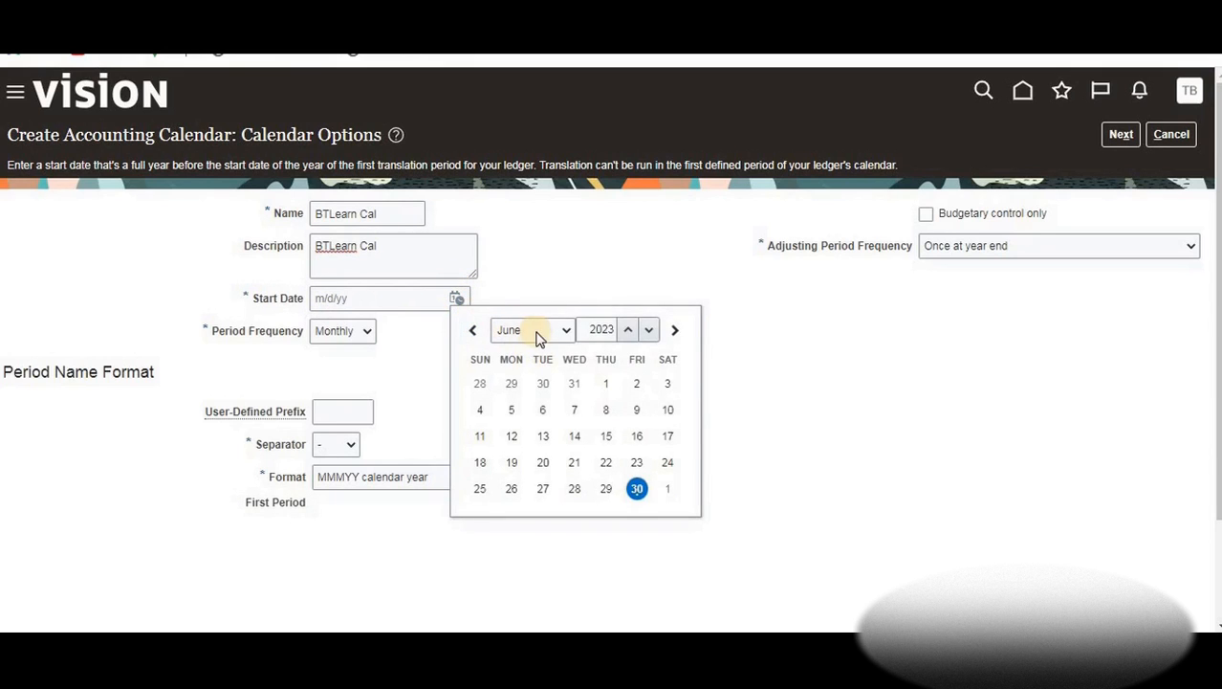
Set the BTLearn Cal start date to 1/1/23 and keep Monthly period frequency
left_click(535, 335)
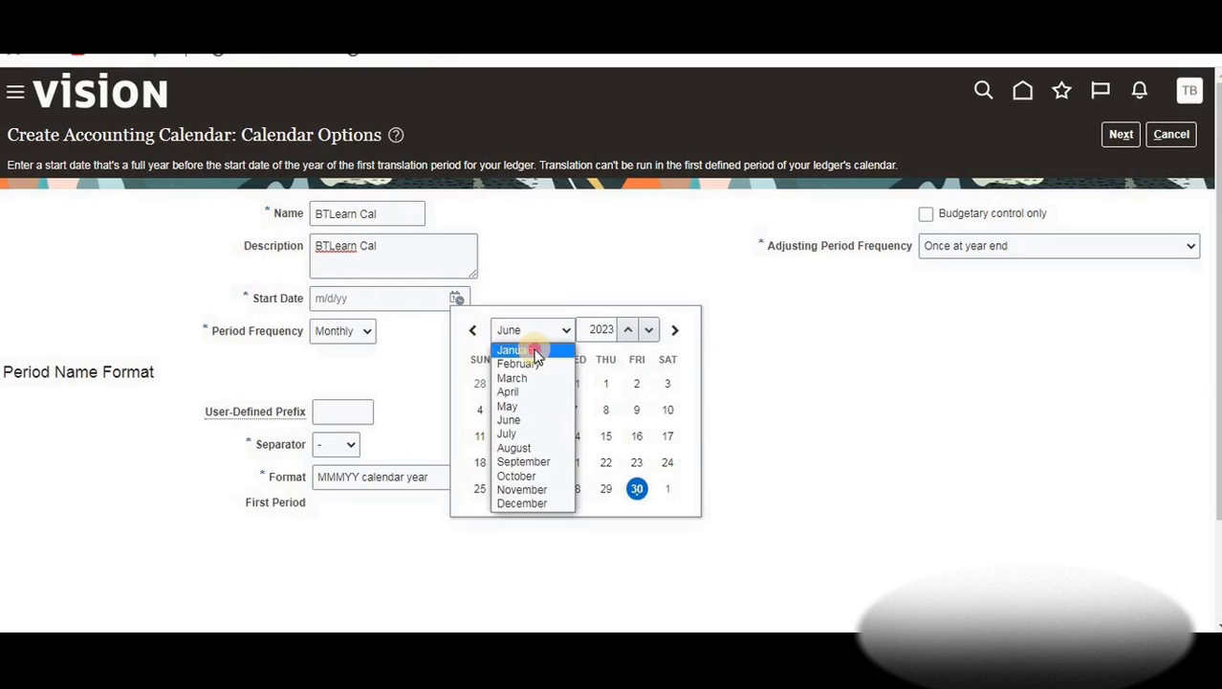
left_click(535, 352)
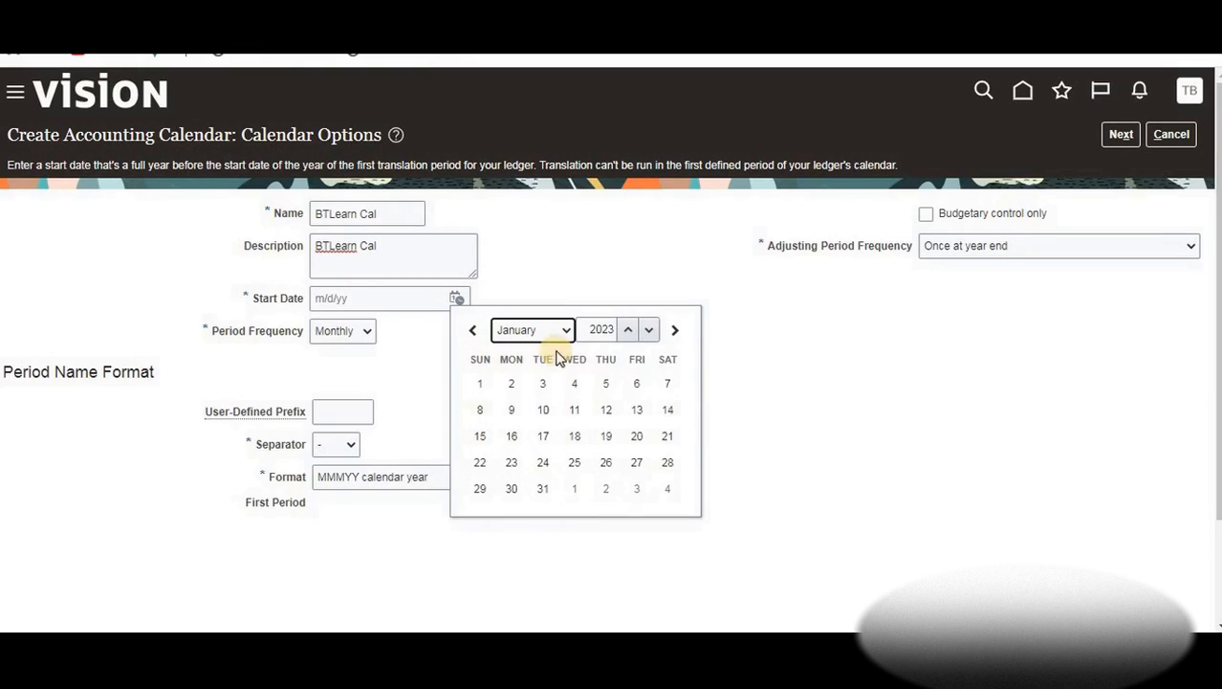
left_click(479, 384)
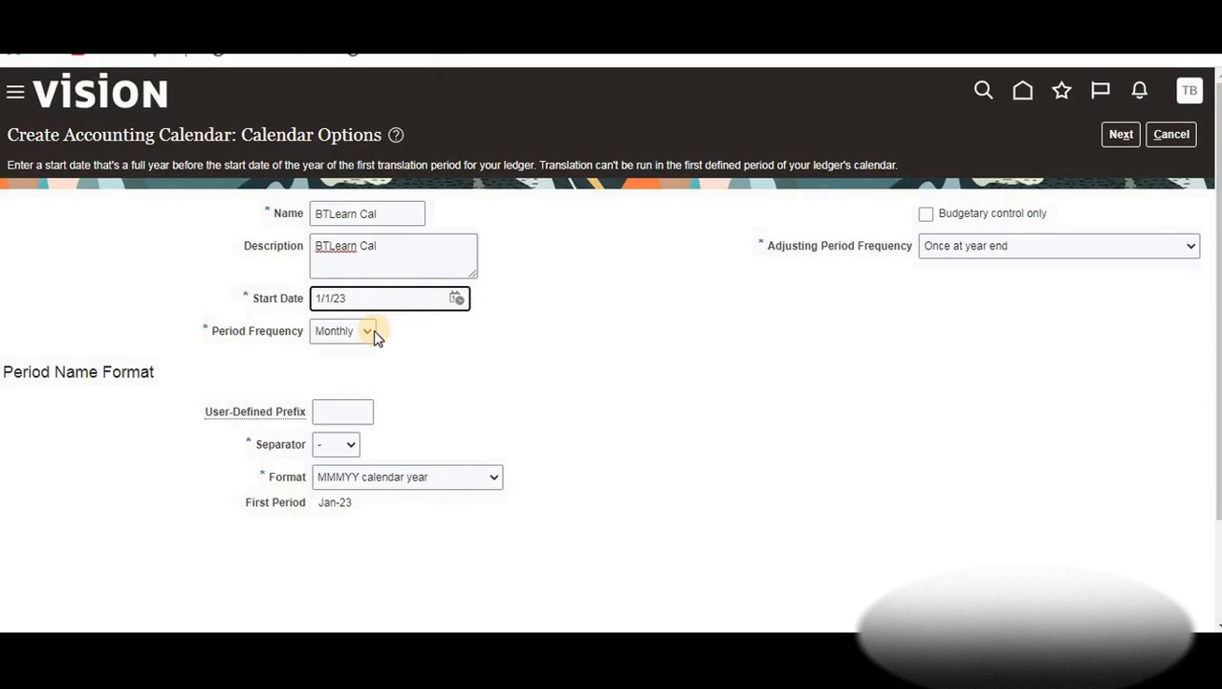
left_click(369, 334)
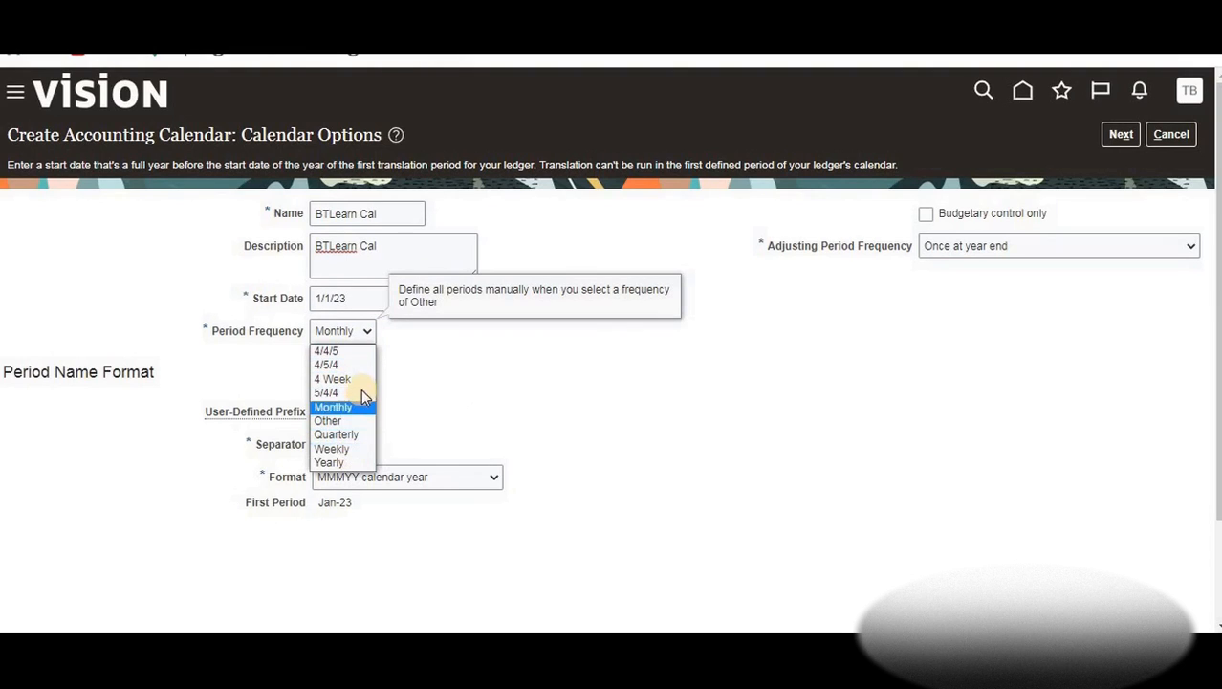
left_click(372, 331)
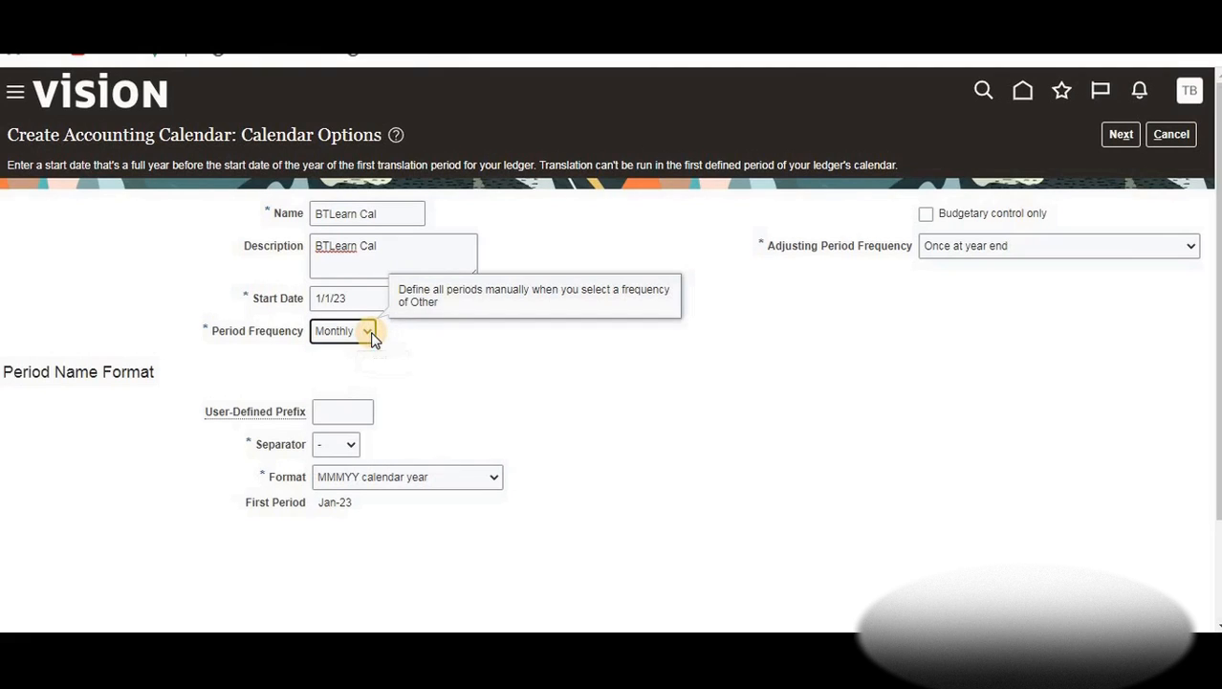
left_click_drag(439, 354, 161, 397)
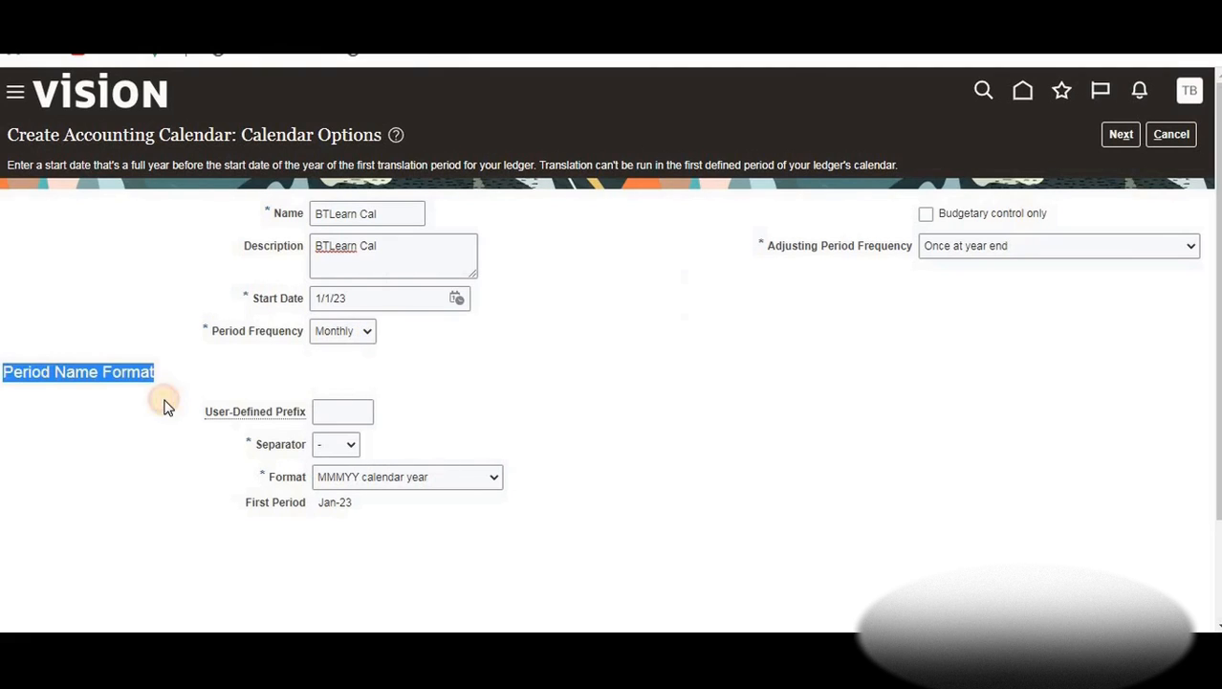
left_click_drag(326, 415, 327, 411)
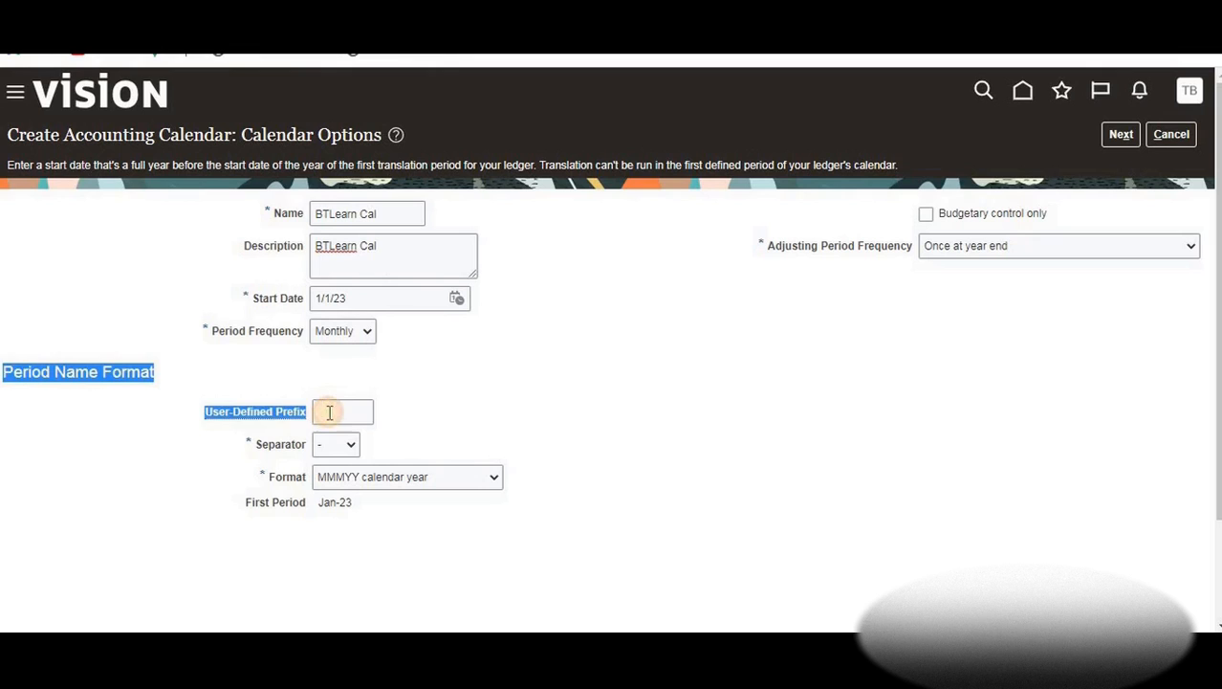
left_click(327, 412)
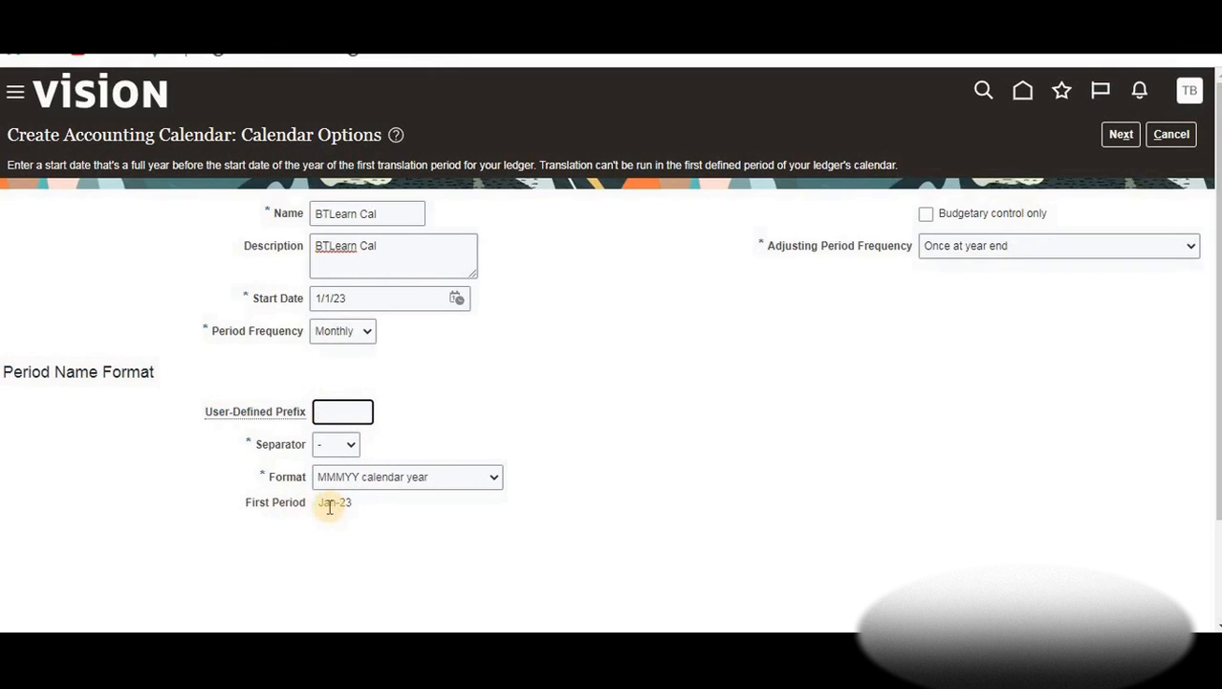
mouse_move(326, 507)
left_mouse_down()
mouse_move(351, 505)
mouse_move(337, 507)
left_mouse_up()
left_click(335, 414)
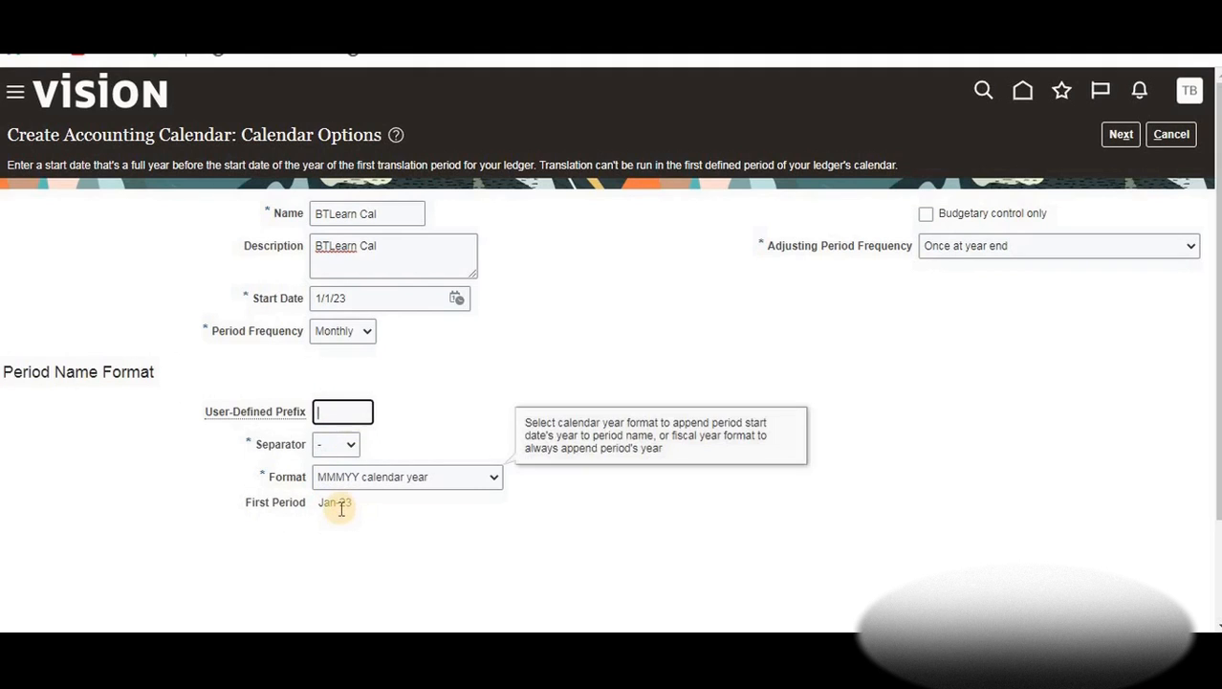
left_click(352, 444)
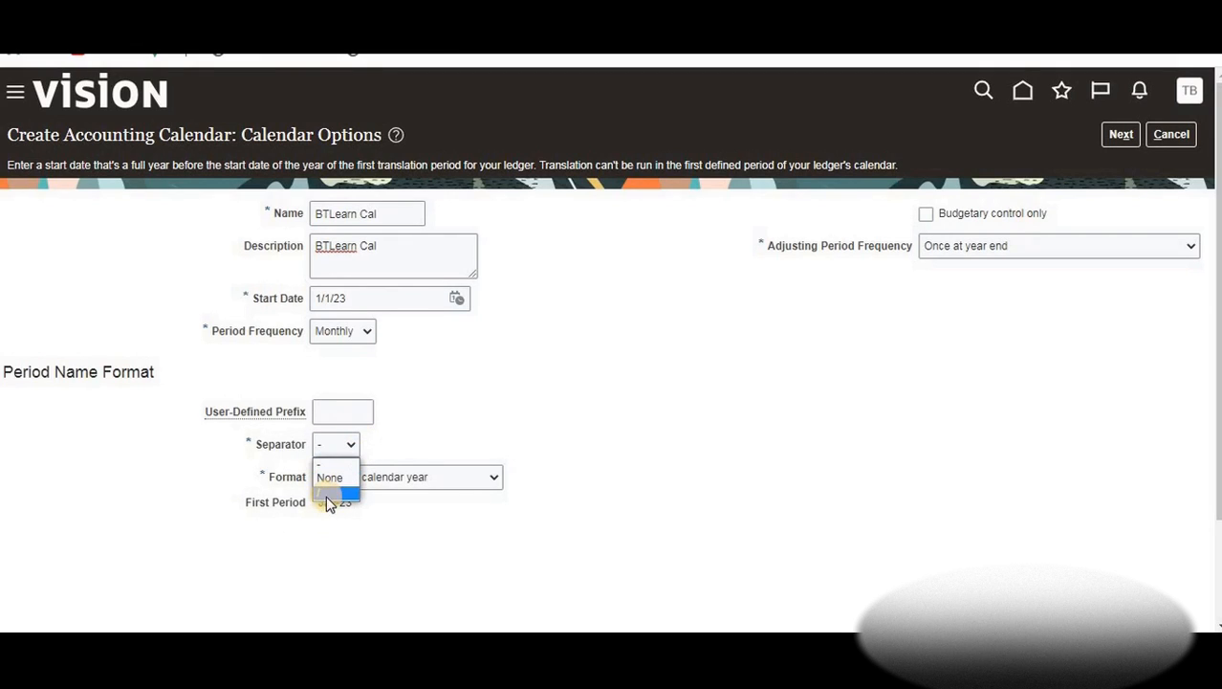
left_click(409, 432)
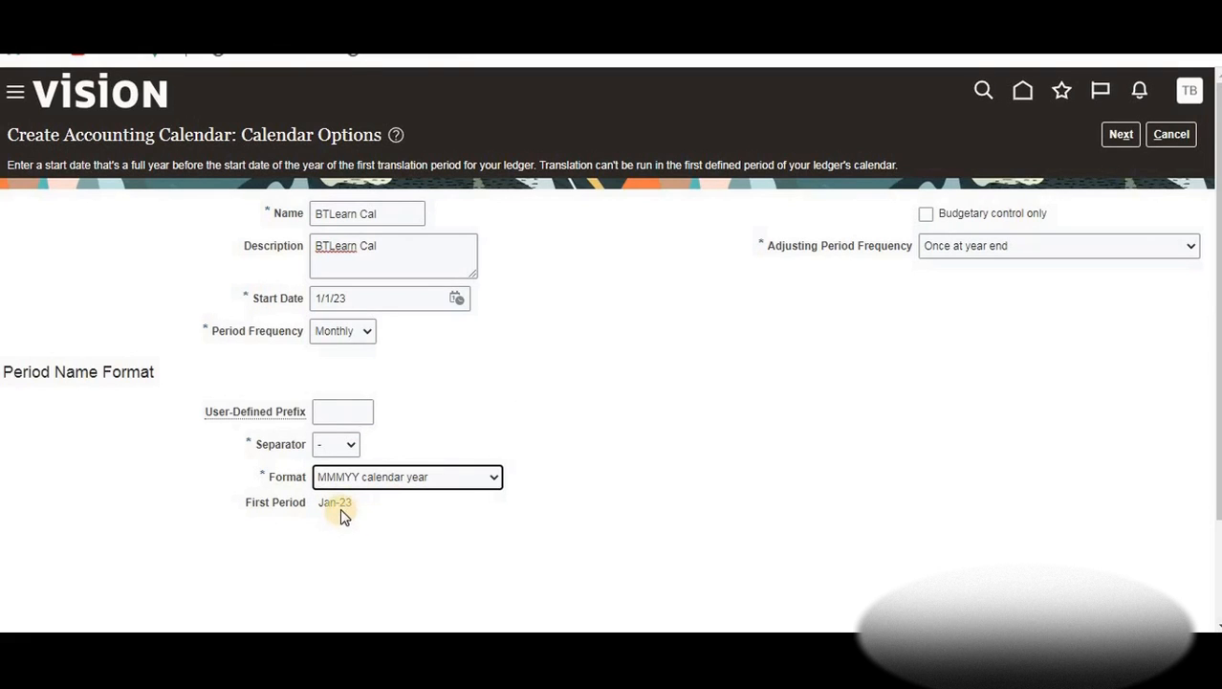
left_click(494, 479)
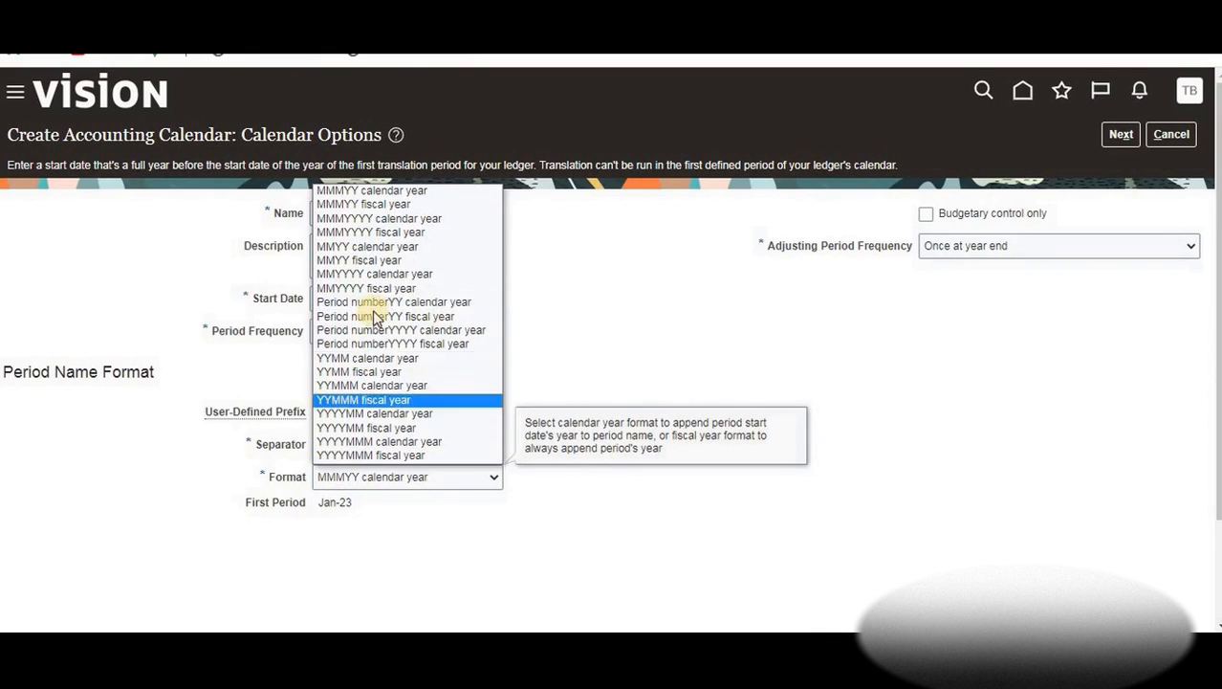
left_click(604, 392)
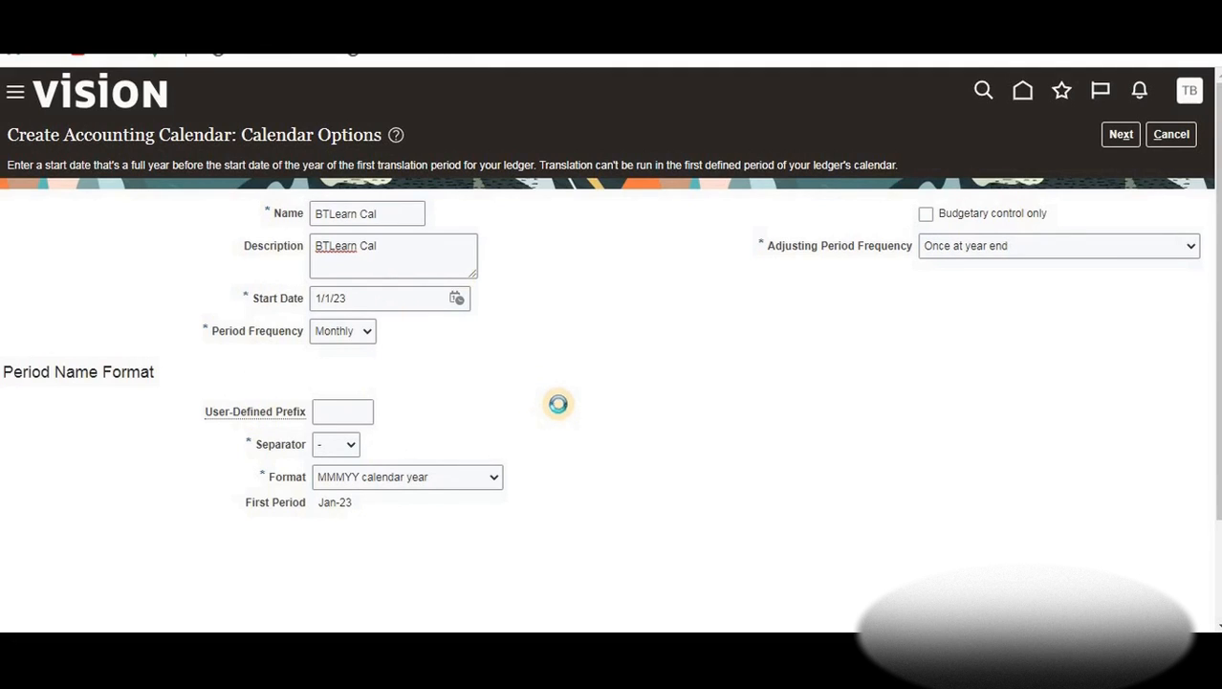
Generate the period details and review the monthly periods from Jan-23 (1/1/23–1/31/23) onward
left_click(1115, 141)
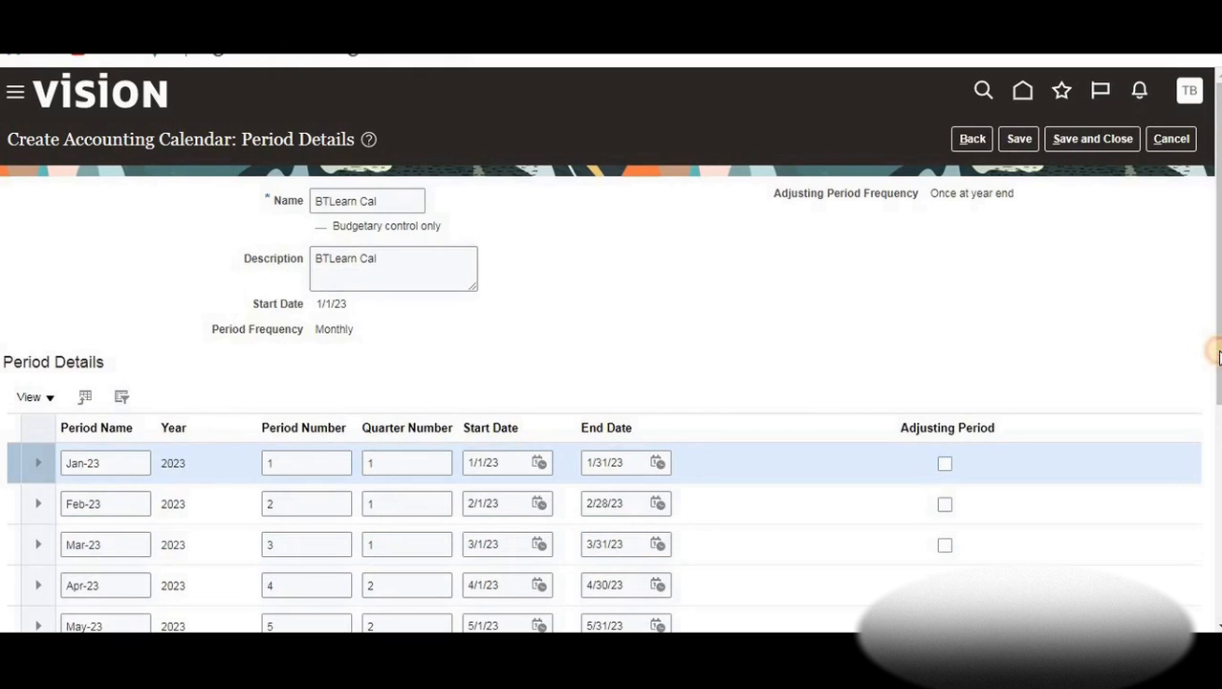
left_click_drag(1218, 356, 1217, 461)
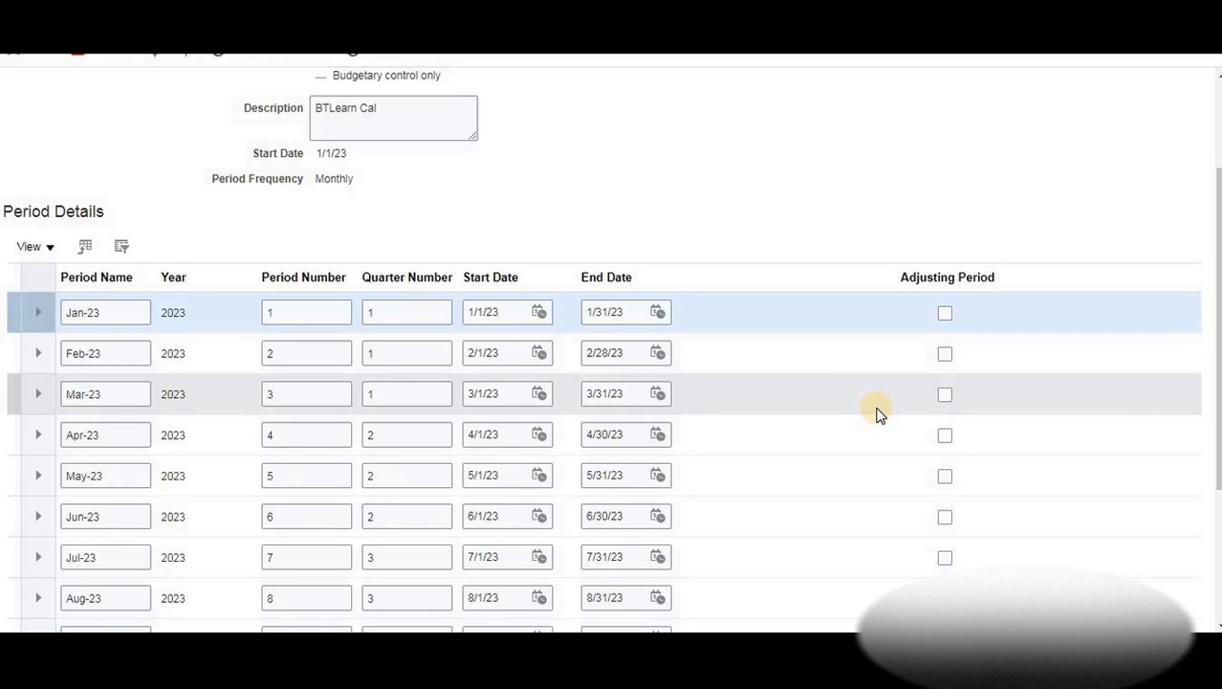
left_click(504, 312)
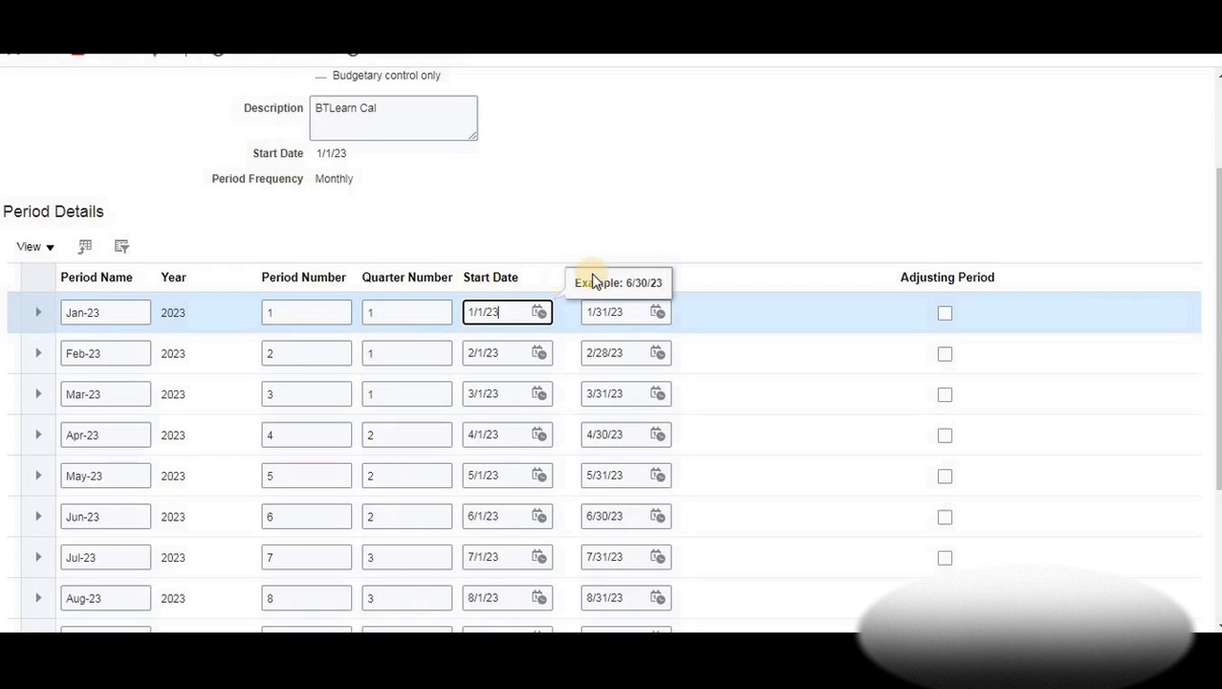
left_click(610, 310)
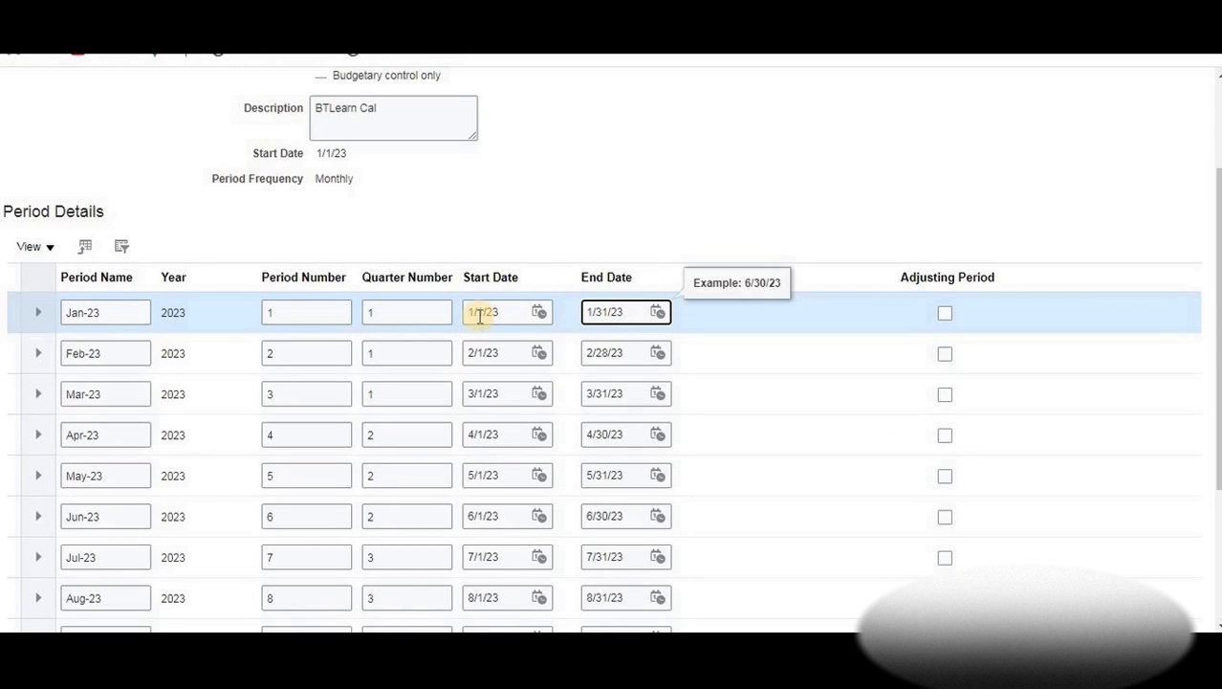
left_click(605, 312)
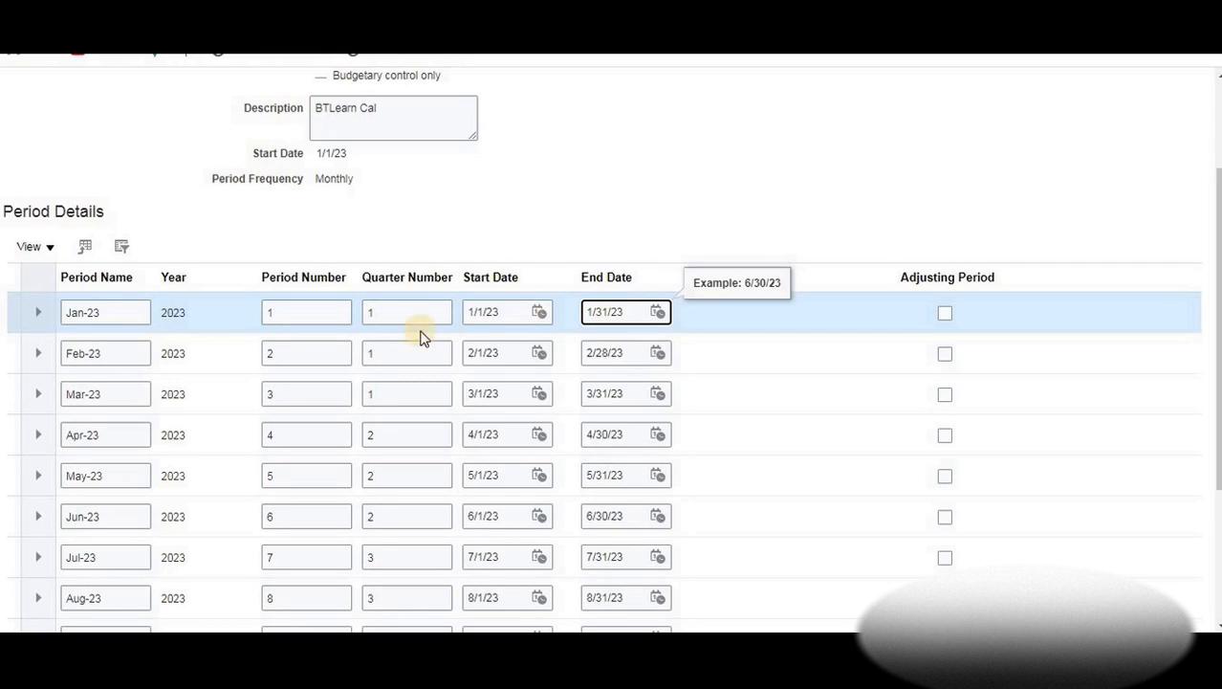
left_click(471, 355)
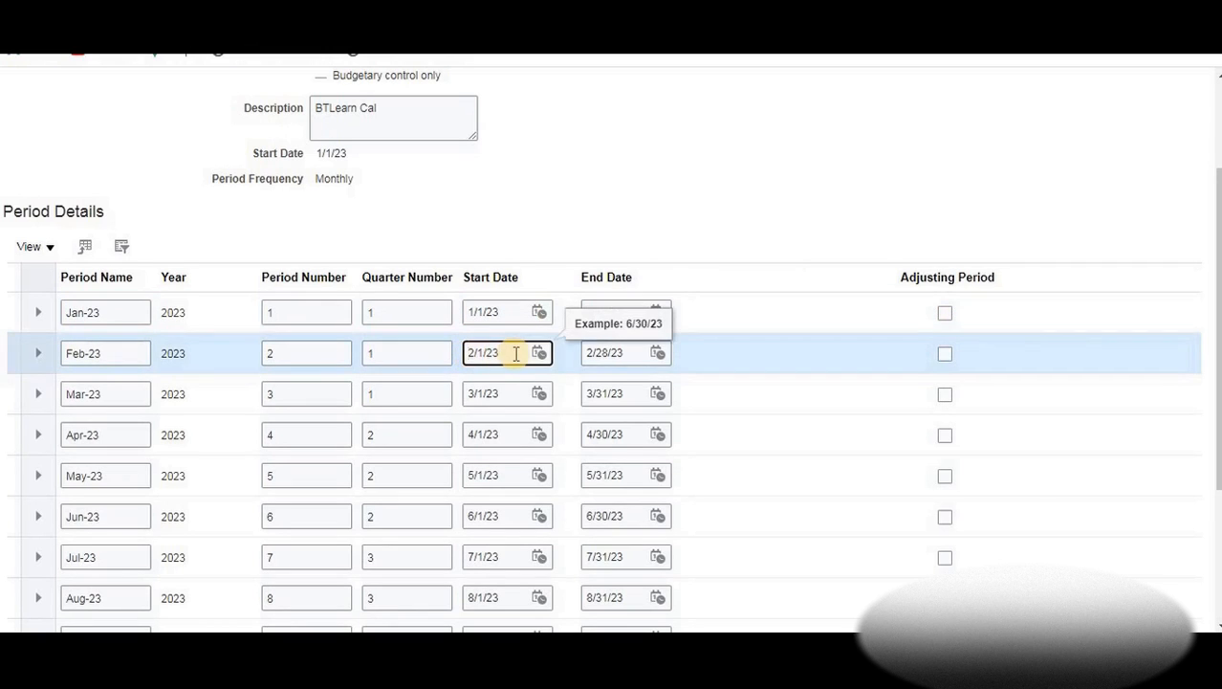
left_click(598, 353)
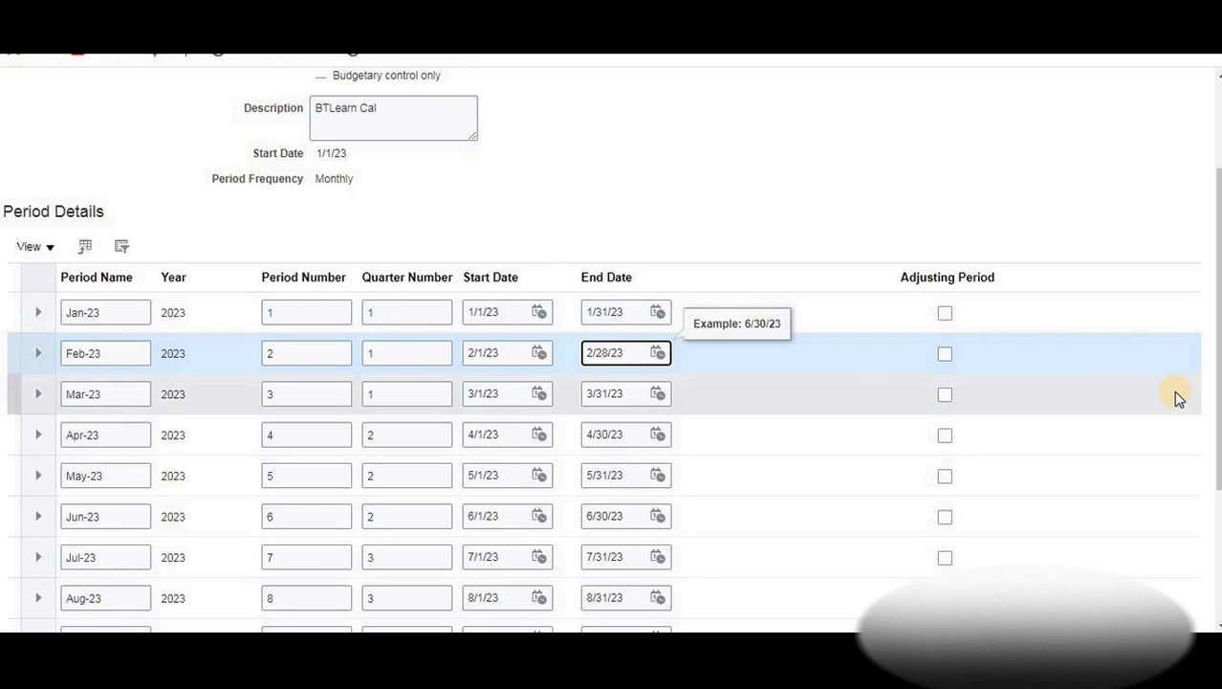
left_click_drag(1219, 430, 1215, 315)
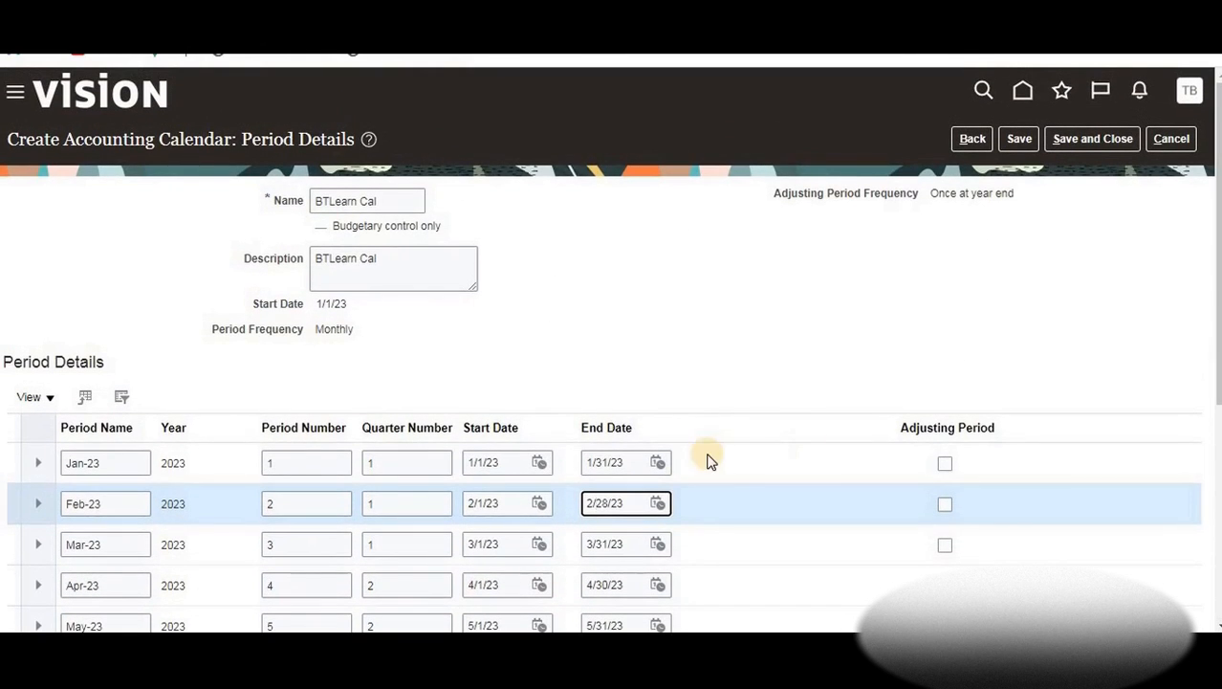
Save BTLearn Cal and add the 2024 monthly periods starting Jan-24
left_click(1019, 139)
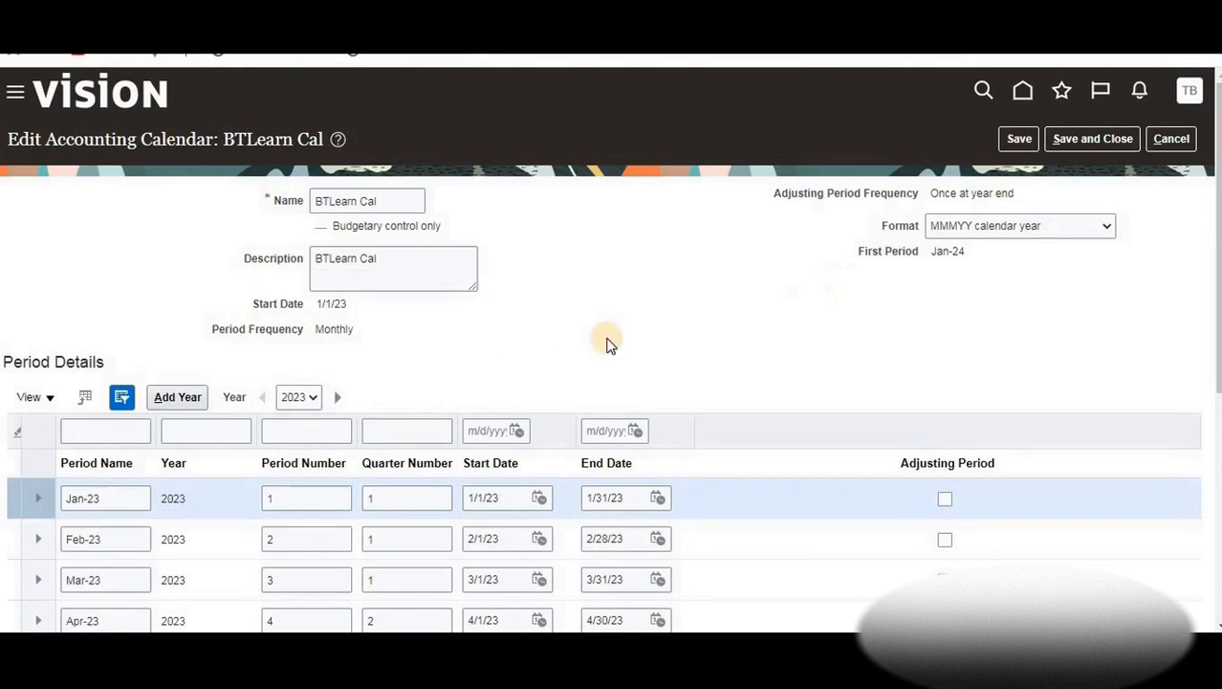
left_click(188, 400)
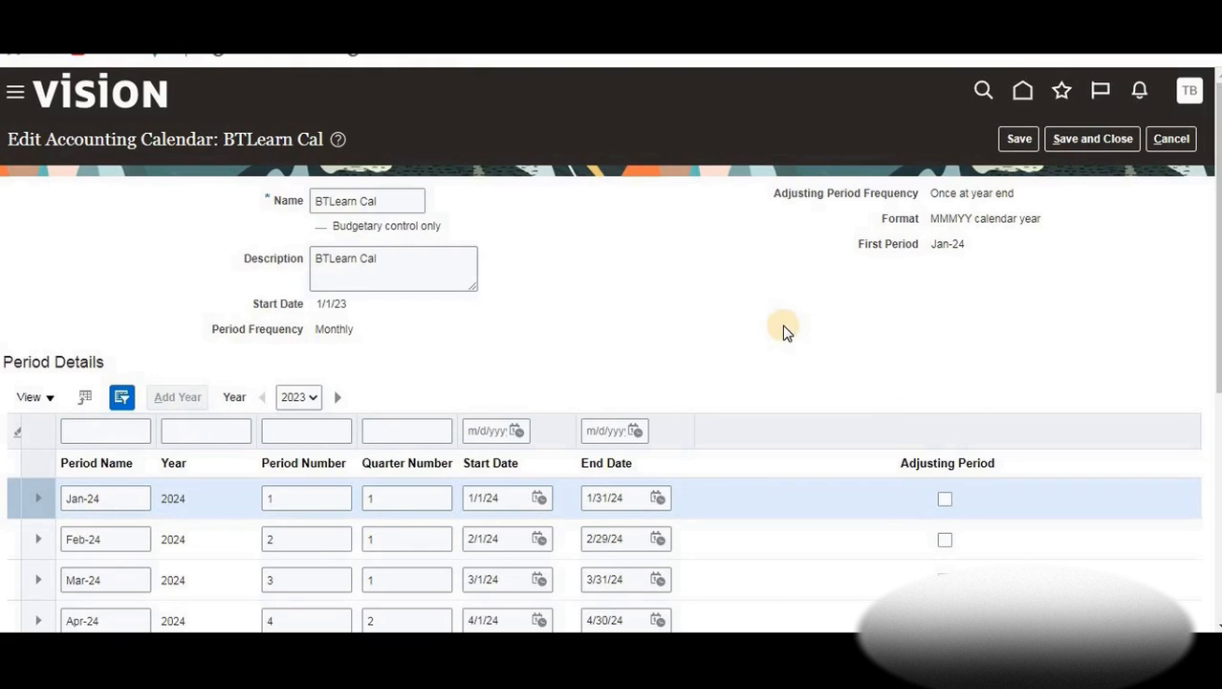
Save and close the calendar, then filter Manage Accounting Calendars by name 'BTLearn'
left_click(1084, 141)
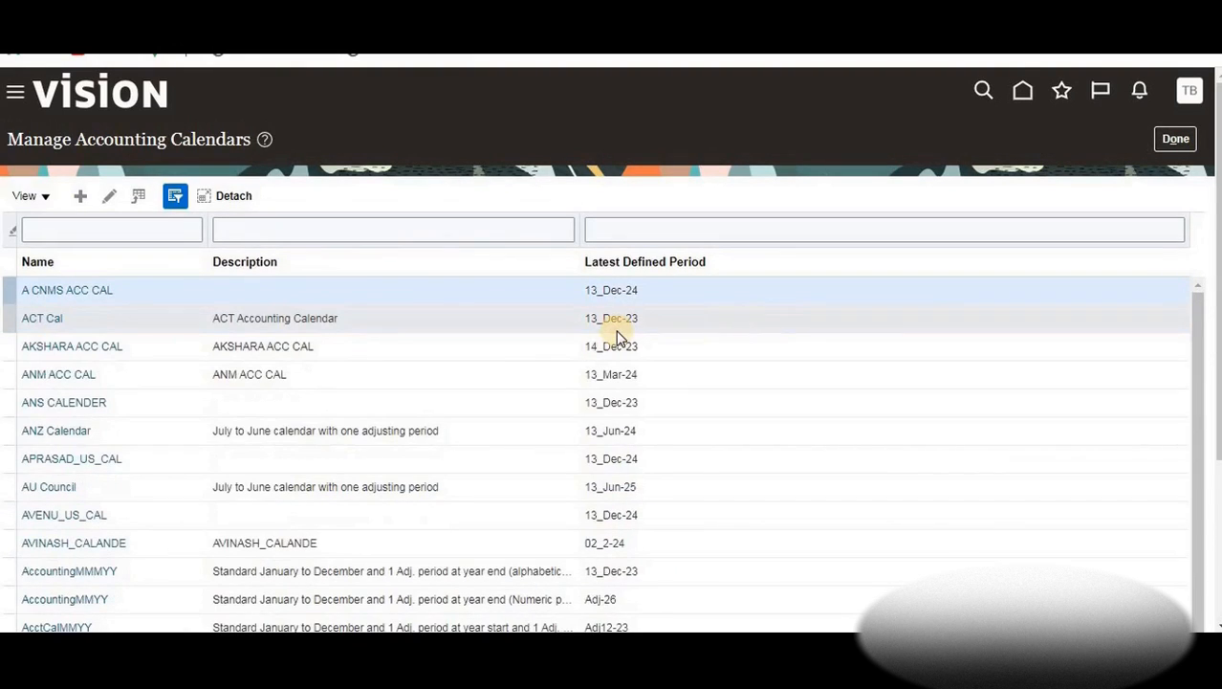
left_click(70, 227)
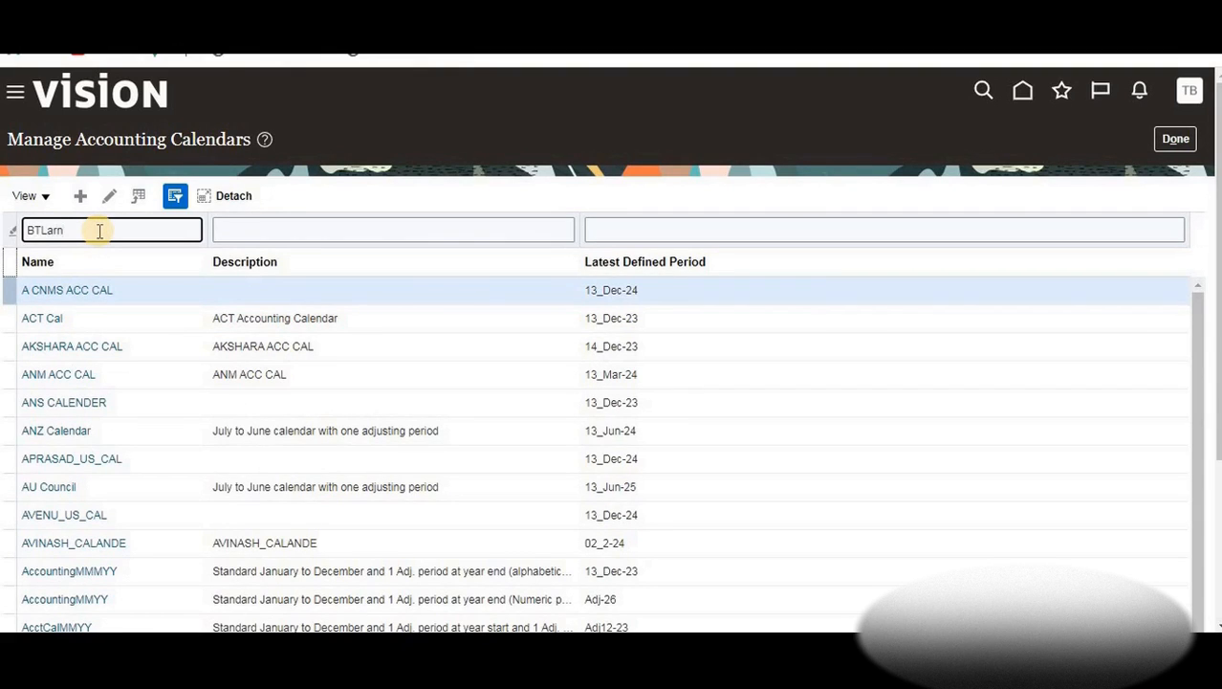
key("Return")
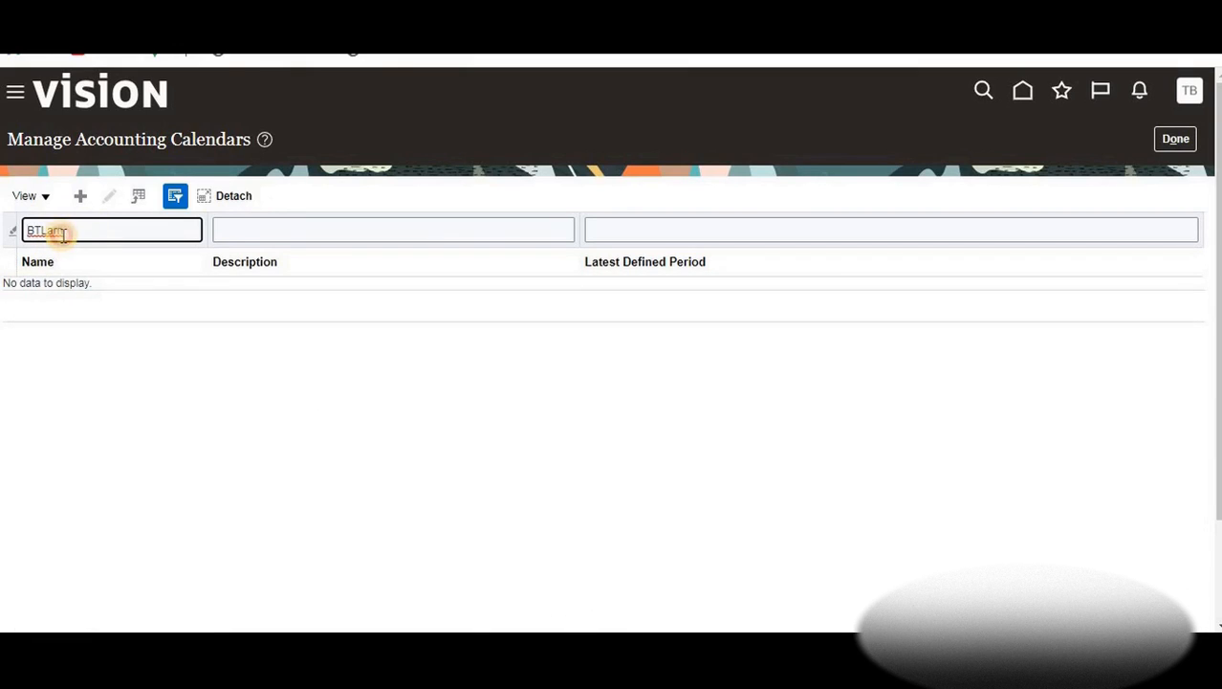
key("BackSpace")
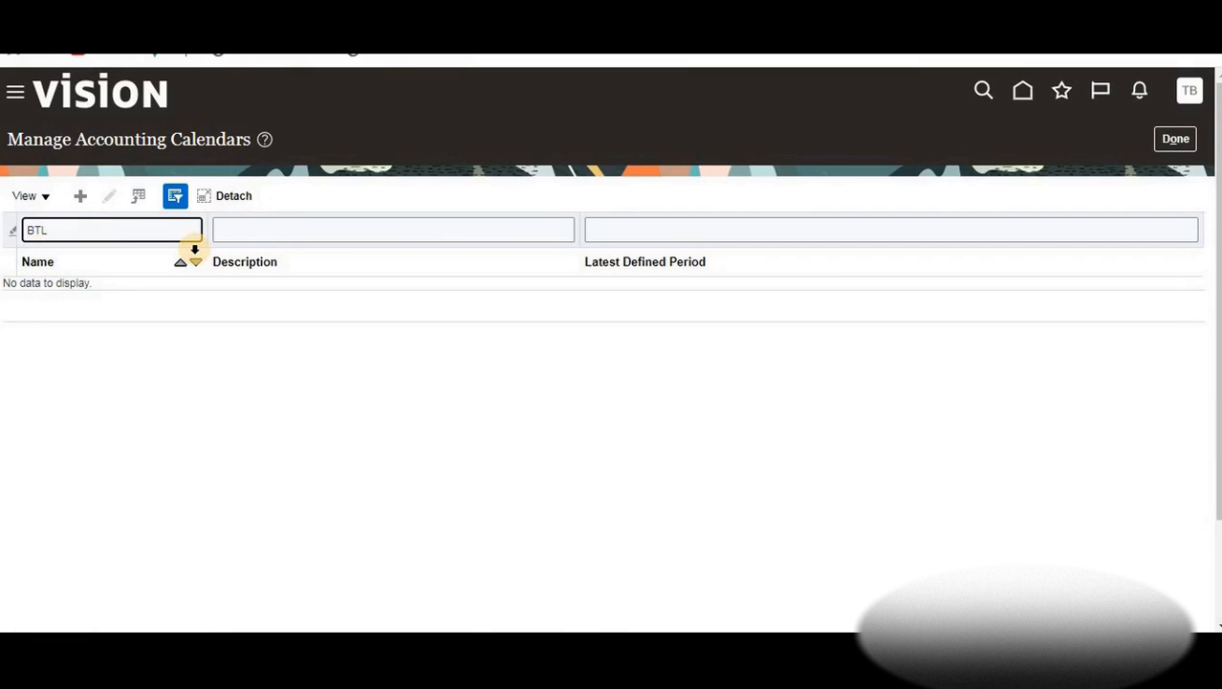
key("Return")
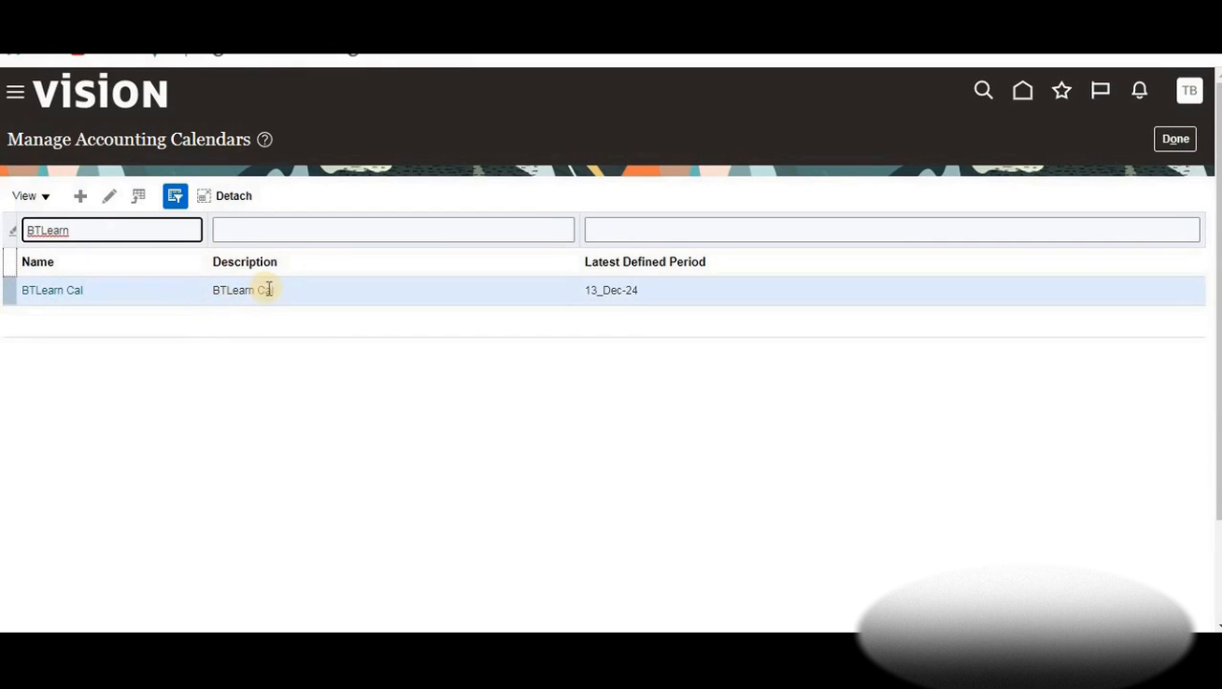
left_click(270, 291)
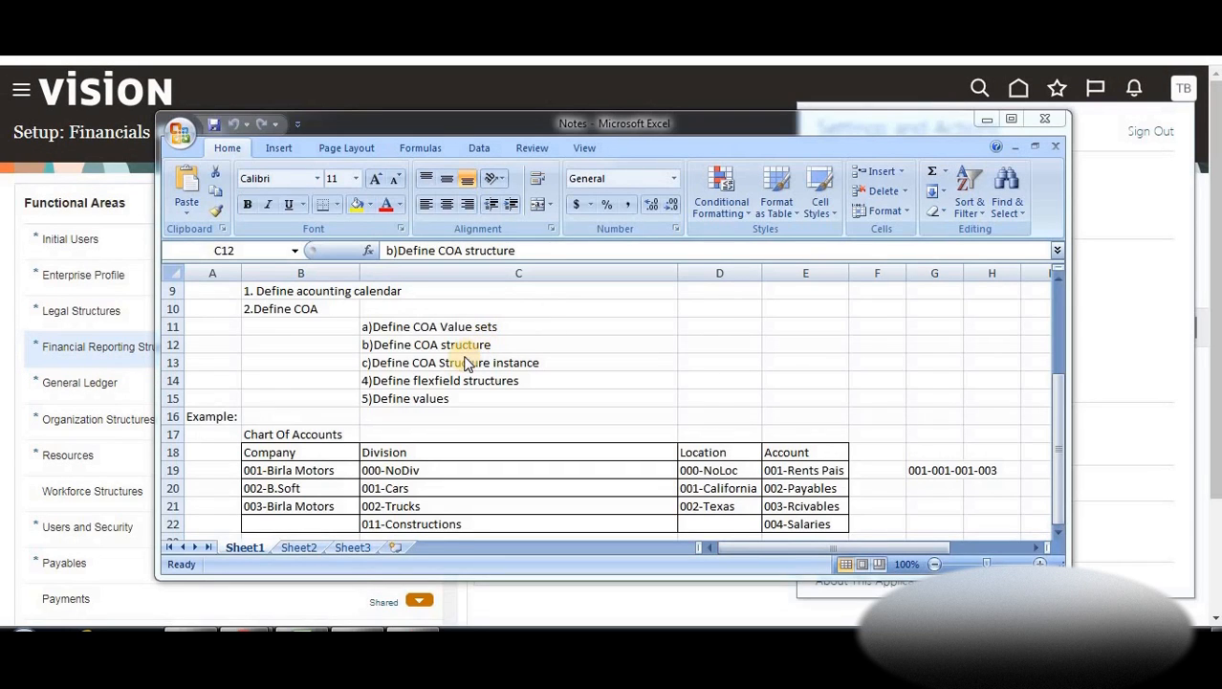
Review the COA value sets and COA structure steps in the Excel notes, then return to Oracle
left_click(411, 324)
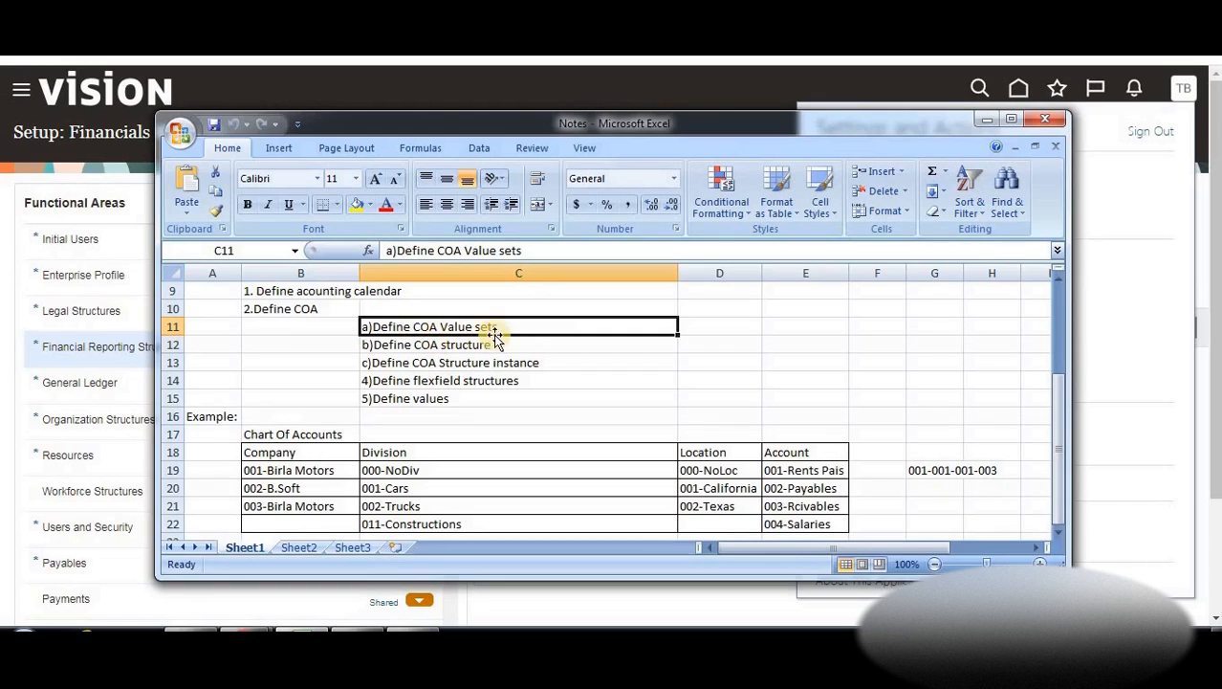
left_click(413, 347)
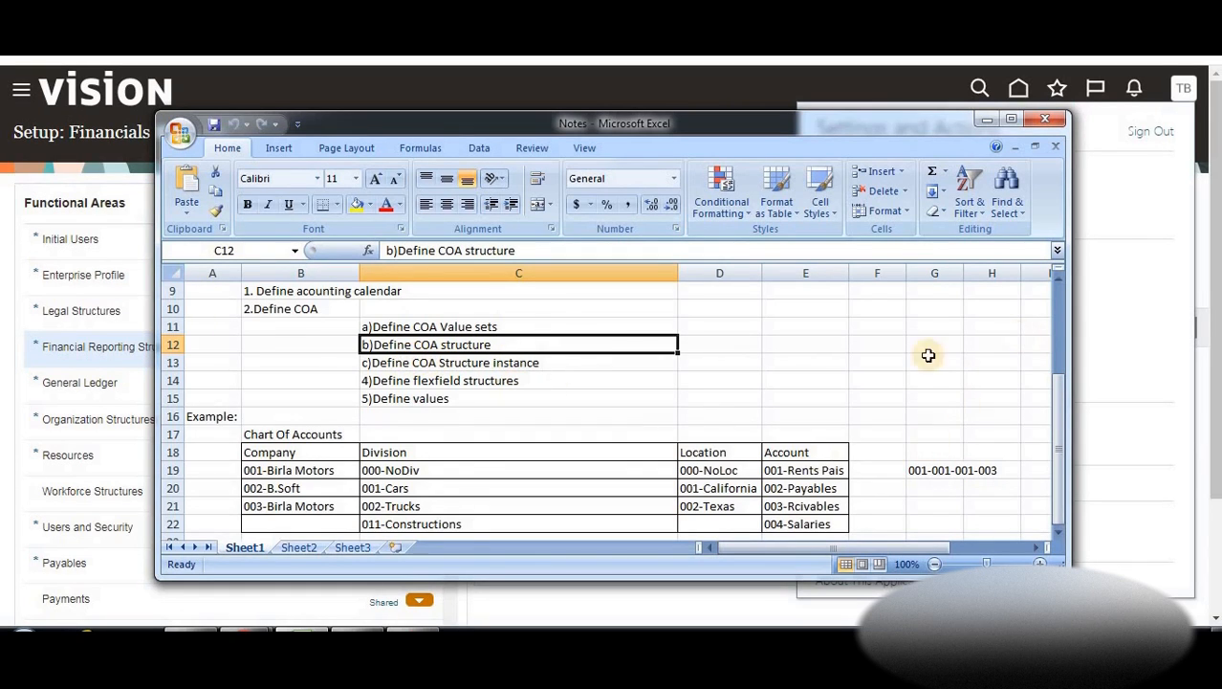
left_click(1118, 230)
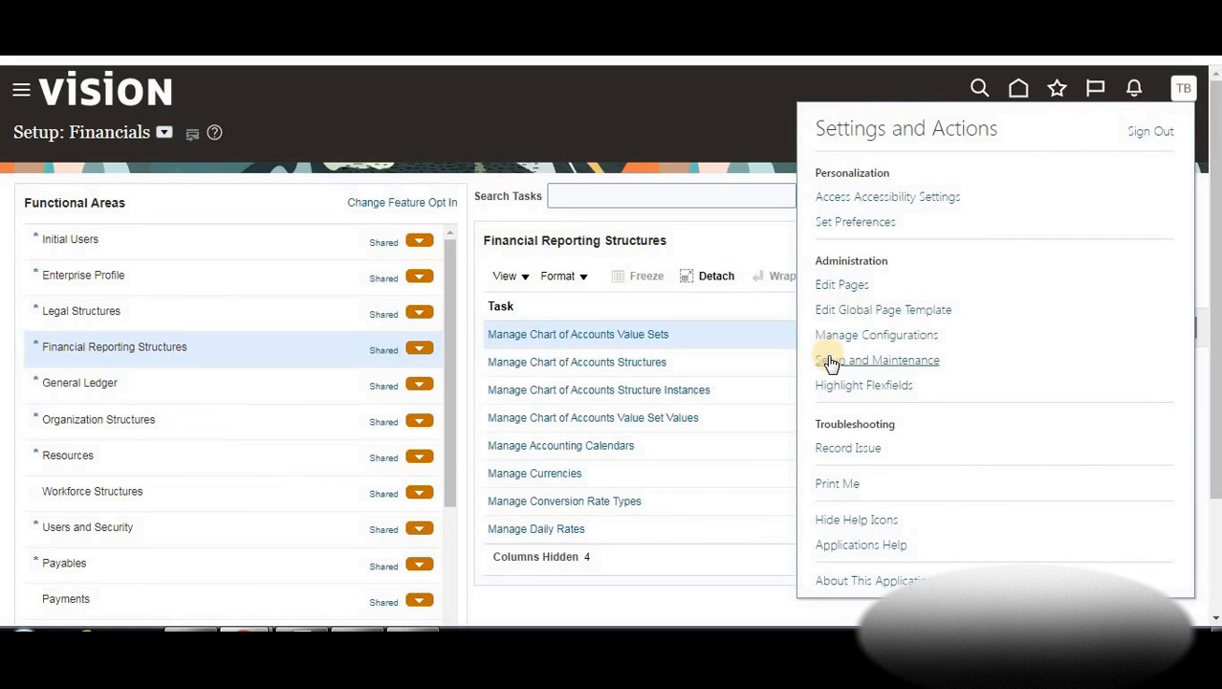
Pick Manage Chart of Accounts Structures from the Financial Reporting Structures task list
left_click(165, 132)
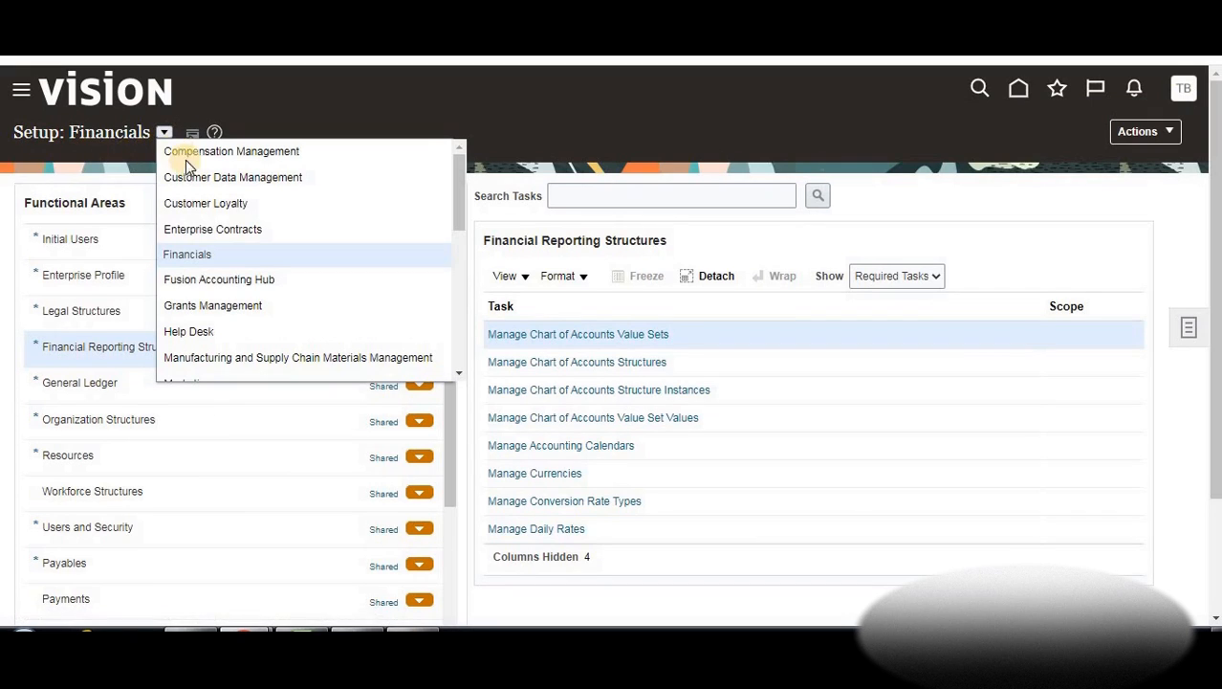
left_click(538, 143)
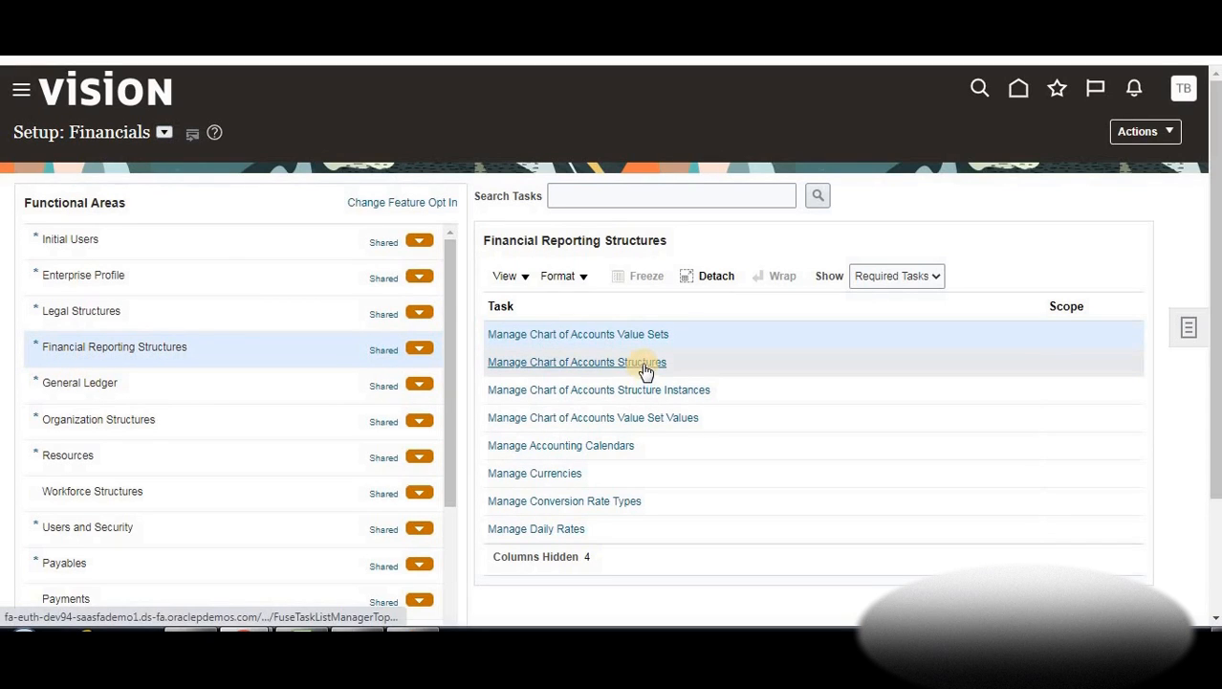
left_click(589, 188)
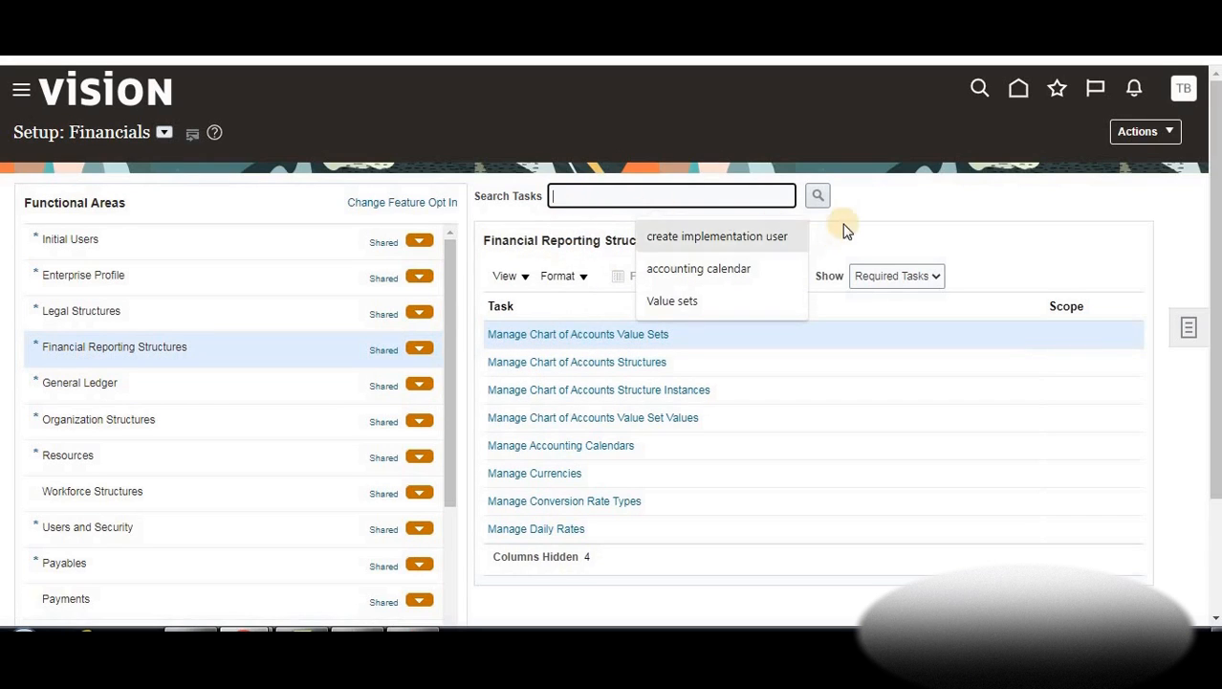
left_click(881, 213)
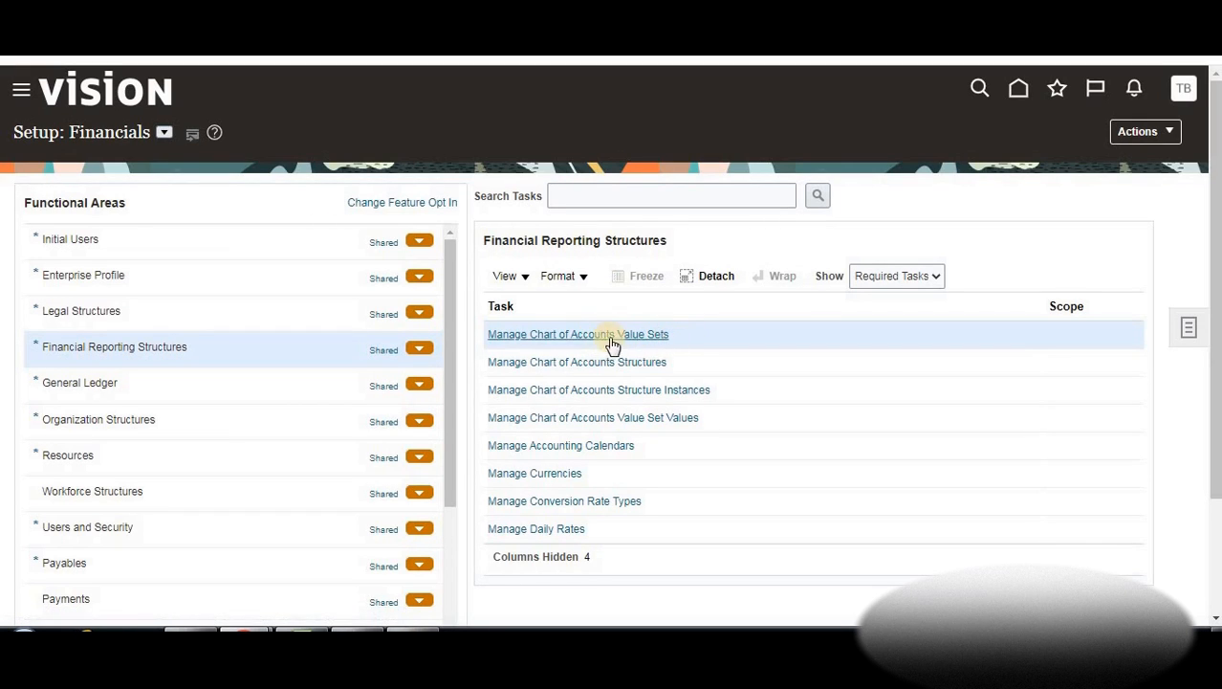
left_click(529, 365)
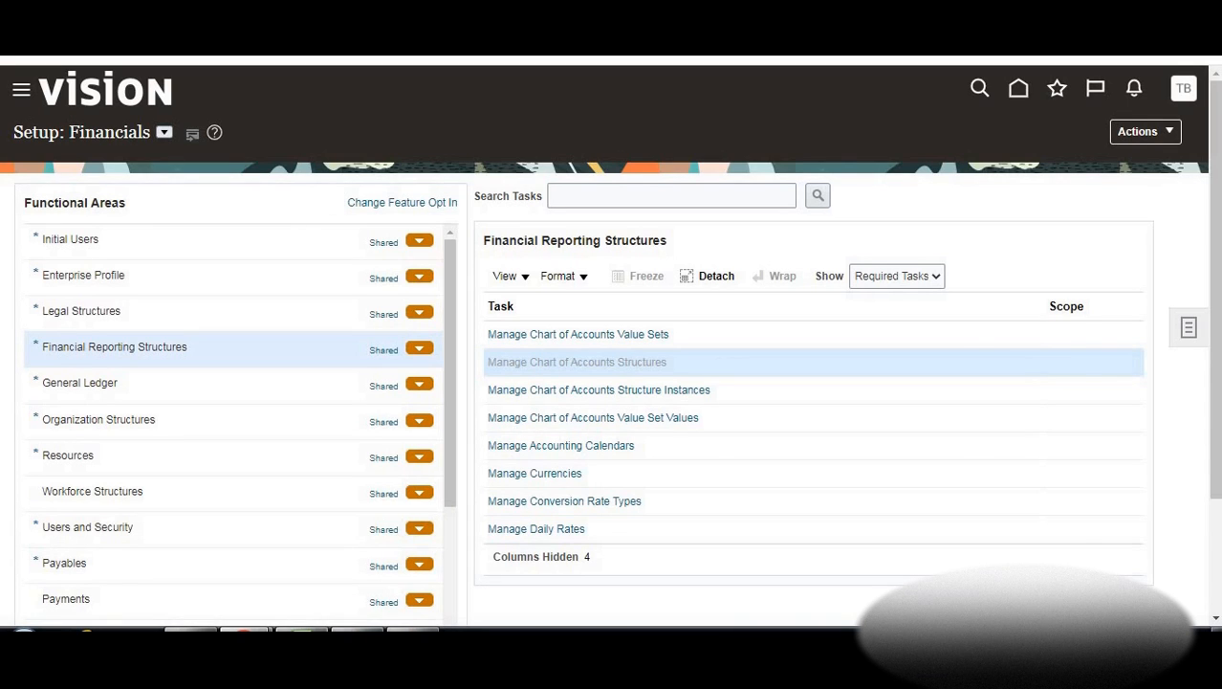
left_click(302, 629)
Check the Company, Division, Location and Account example segments, then reopen Manage Chart of Accounts Structures
scroll(417, 445, "down", 1)
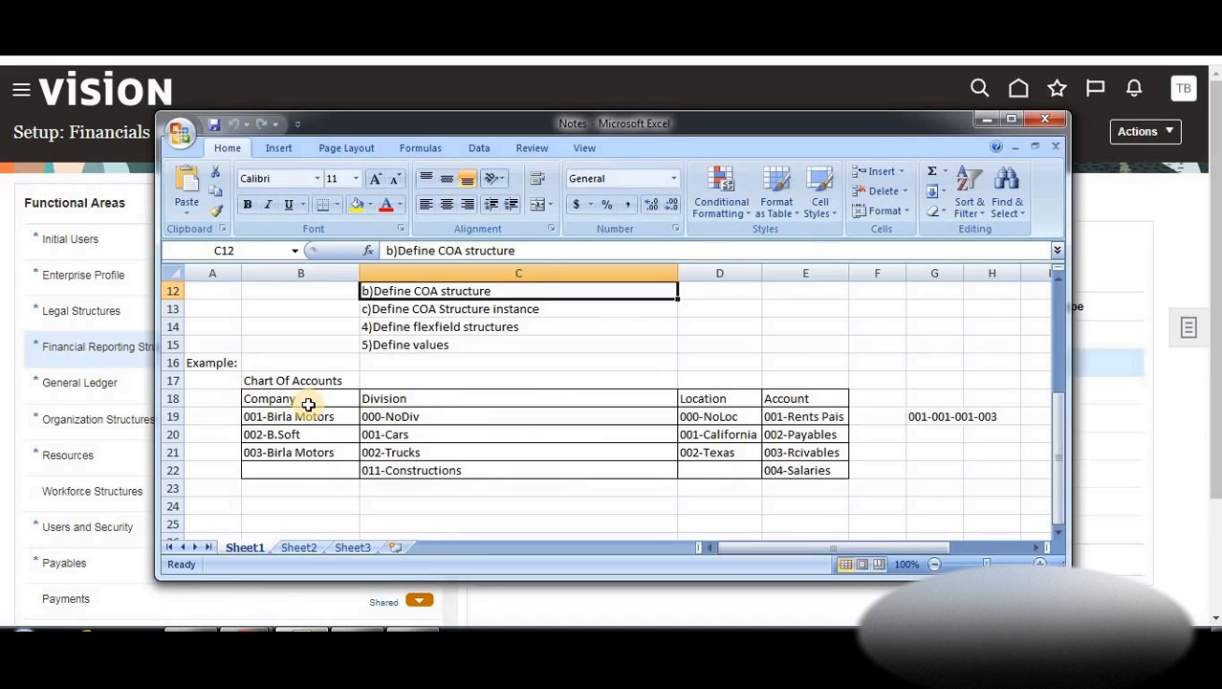
left_click(309, 402)
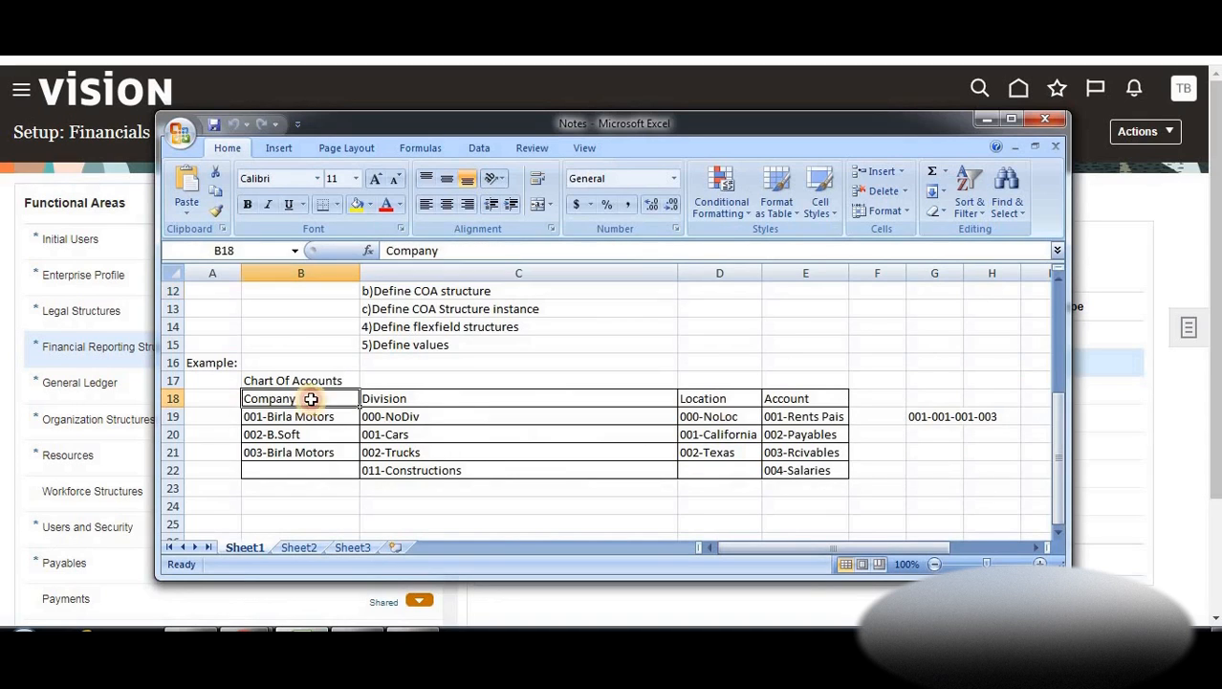
left_click(441, 400)
left_click(287, 400)
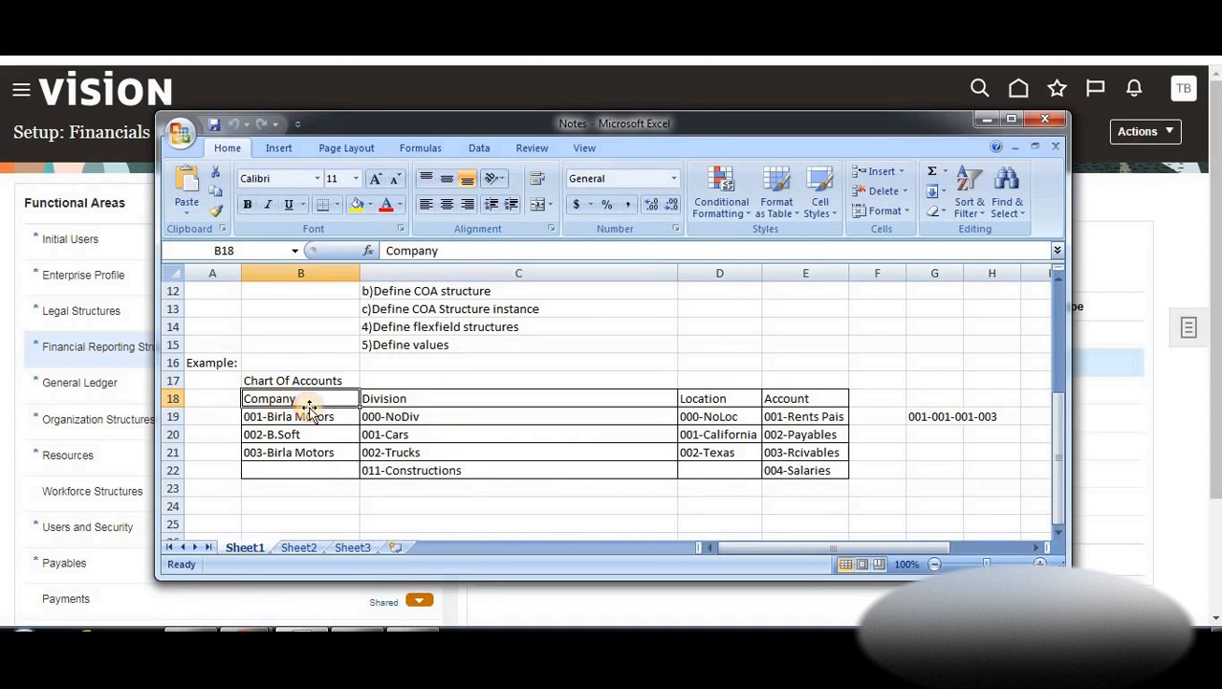
left_click(397, 406)
left_click(716, 400)
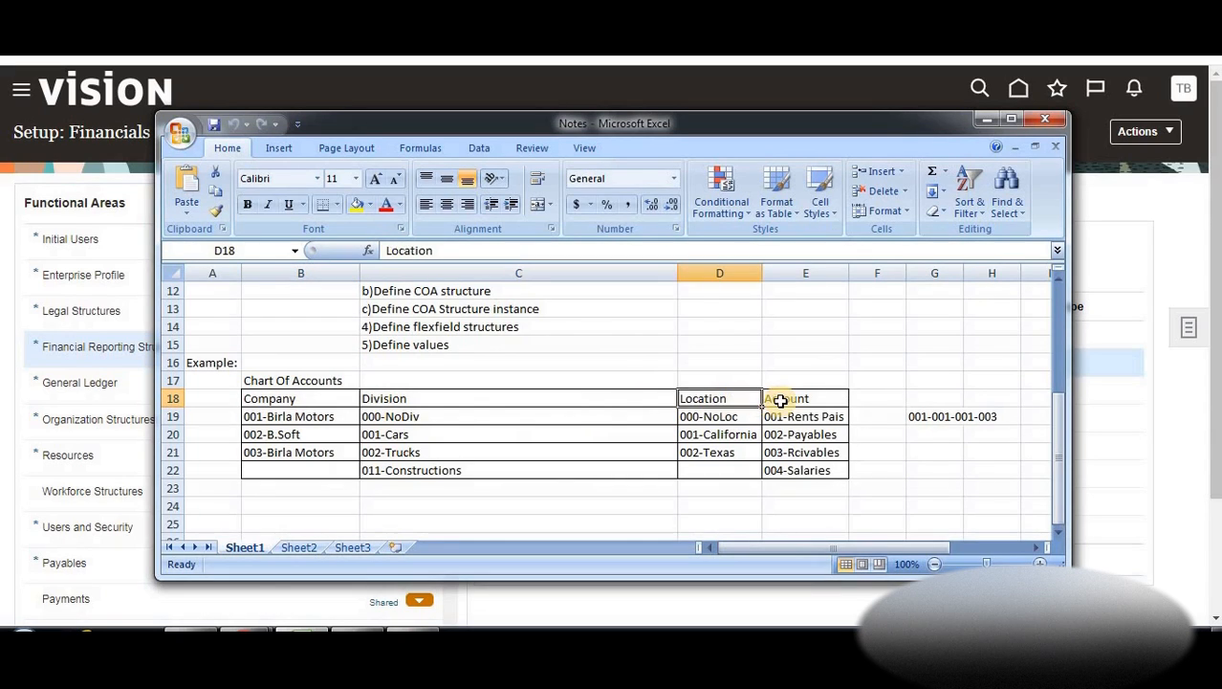
left_click(775, 399)
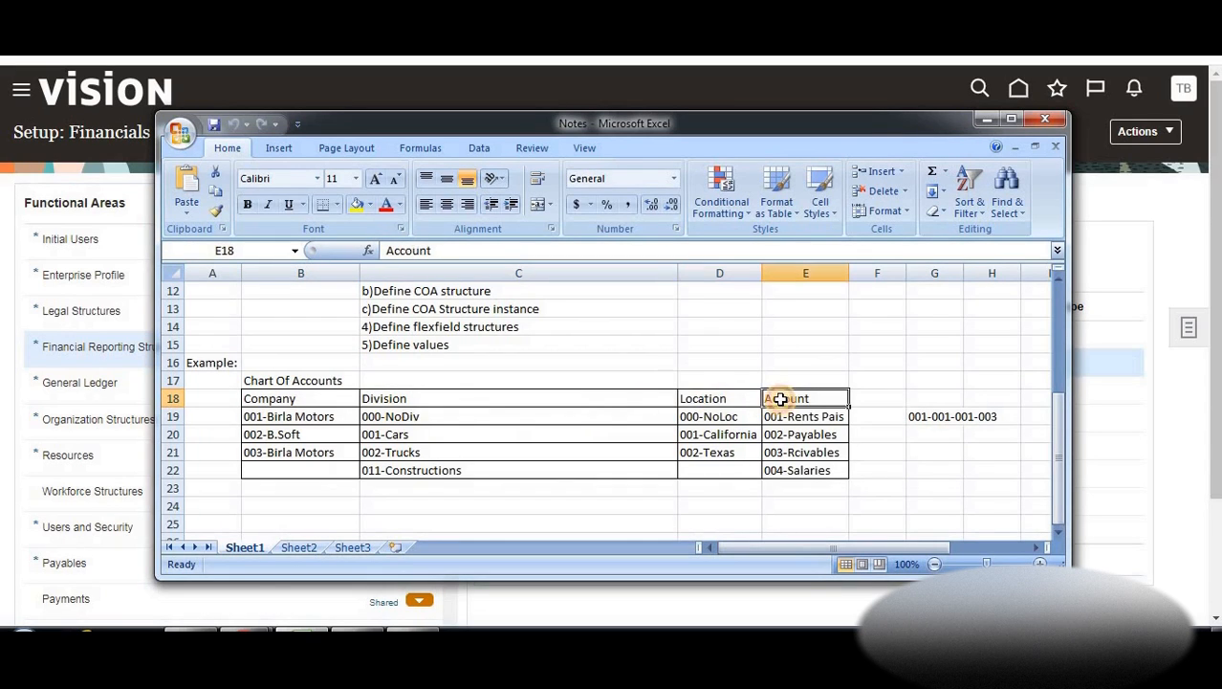
left_click(505, 379)
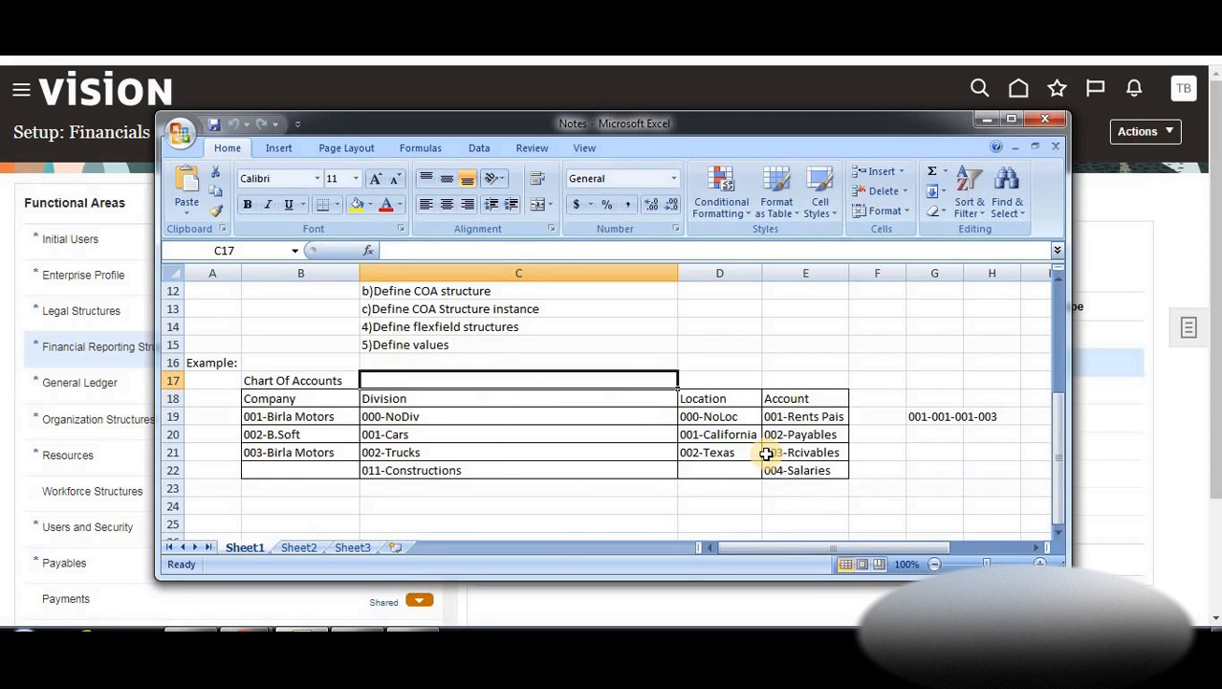
left_click(985, 120)
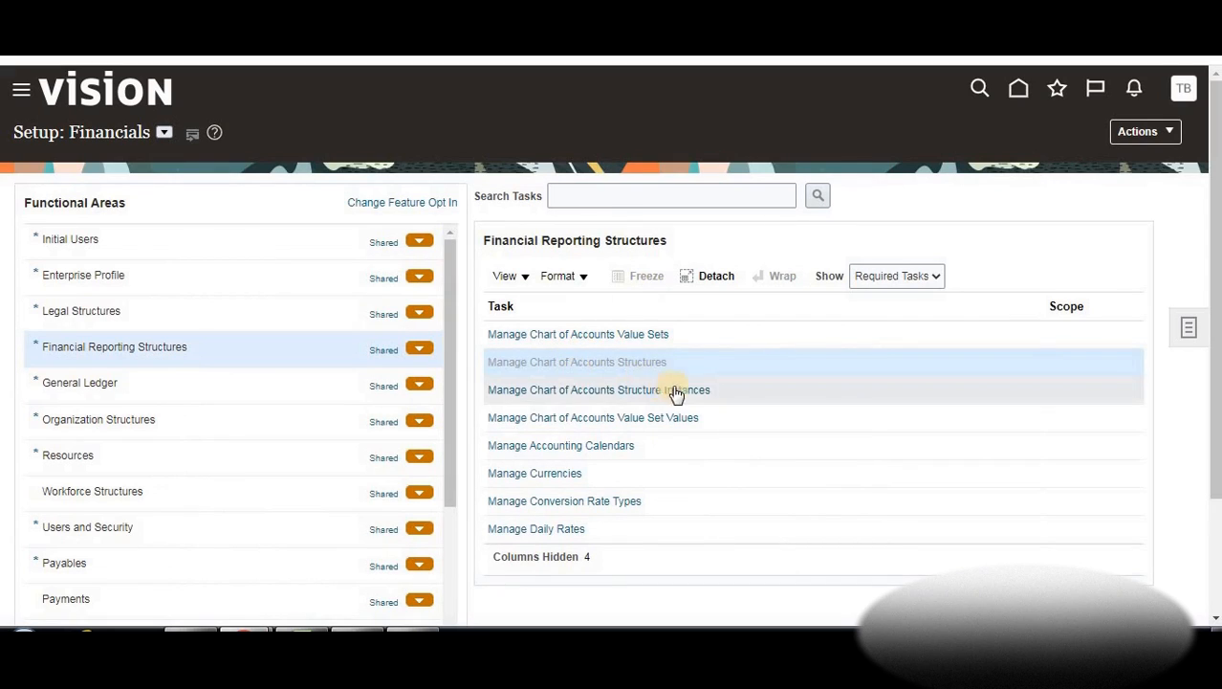
left_click(622, 362)
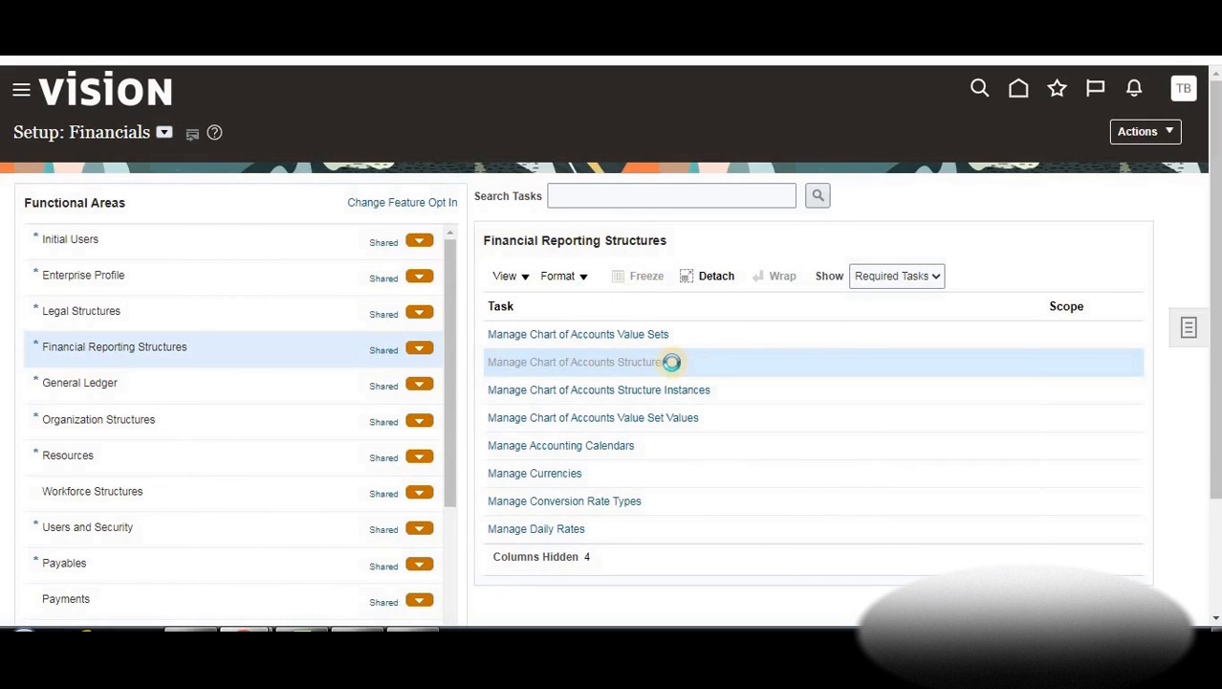
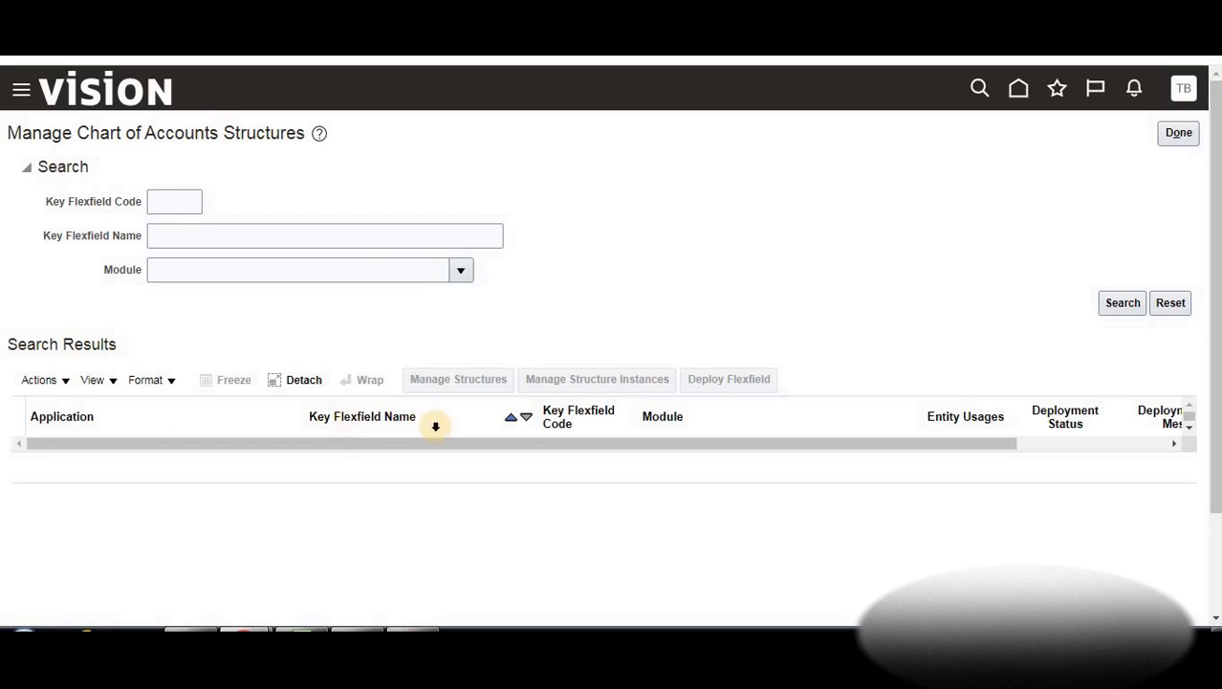
Filter the chart of accounts structures by the General Ledger module and search
left_click(186, 275)
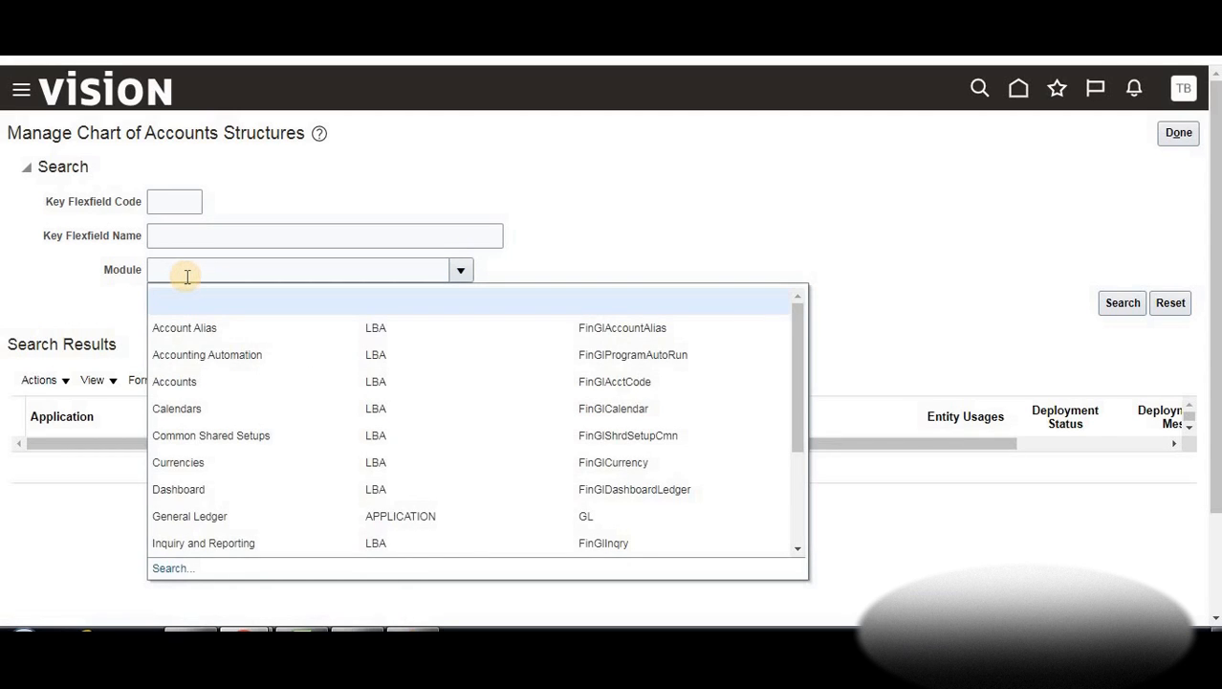
left_click(390, 516)
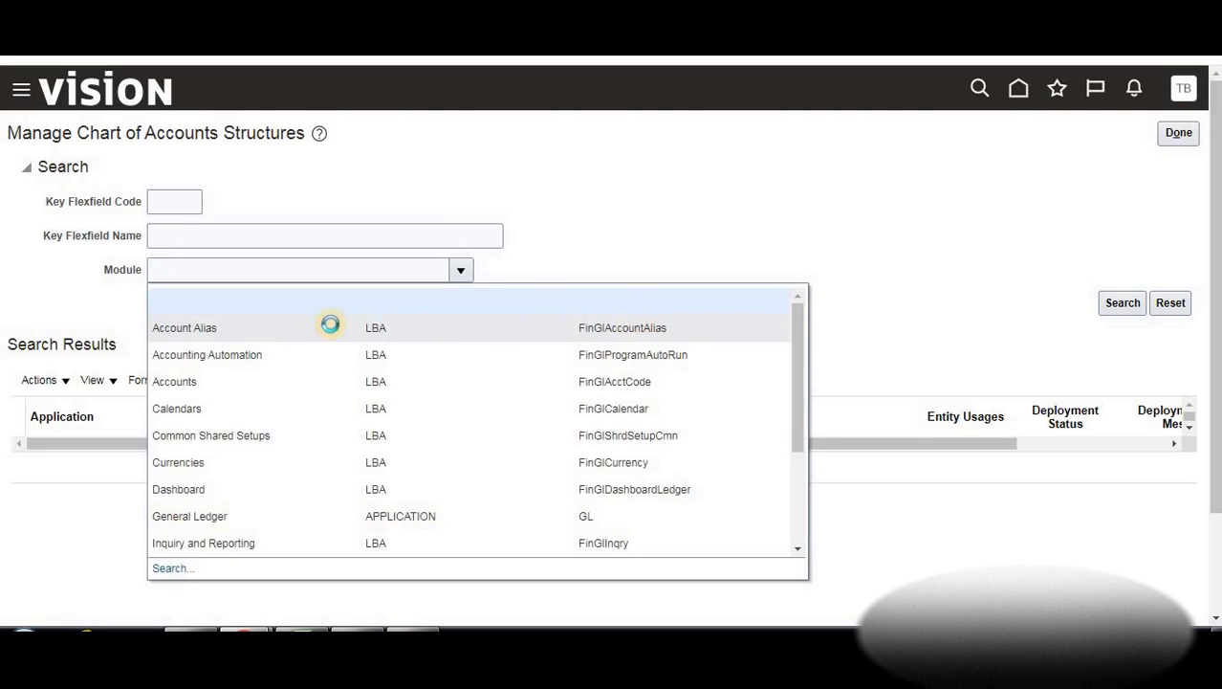
left_click(218, 519)
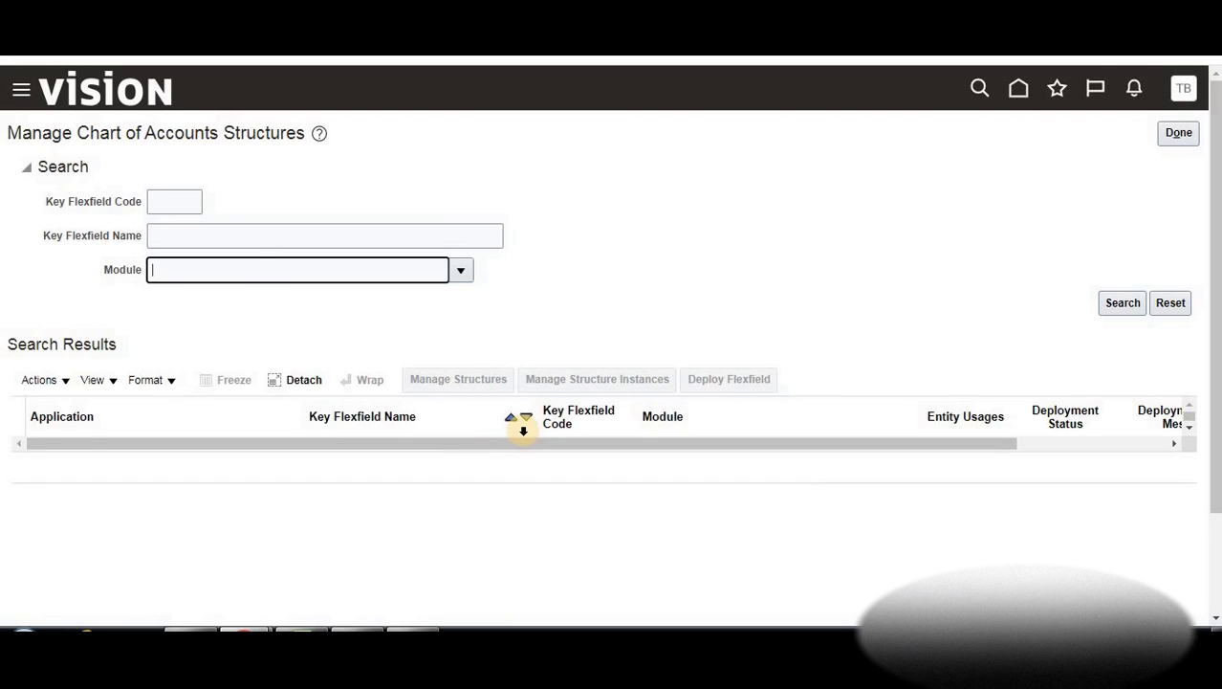
left_click(523, 427)
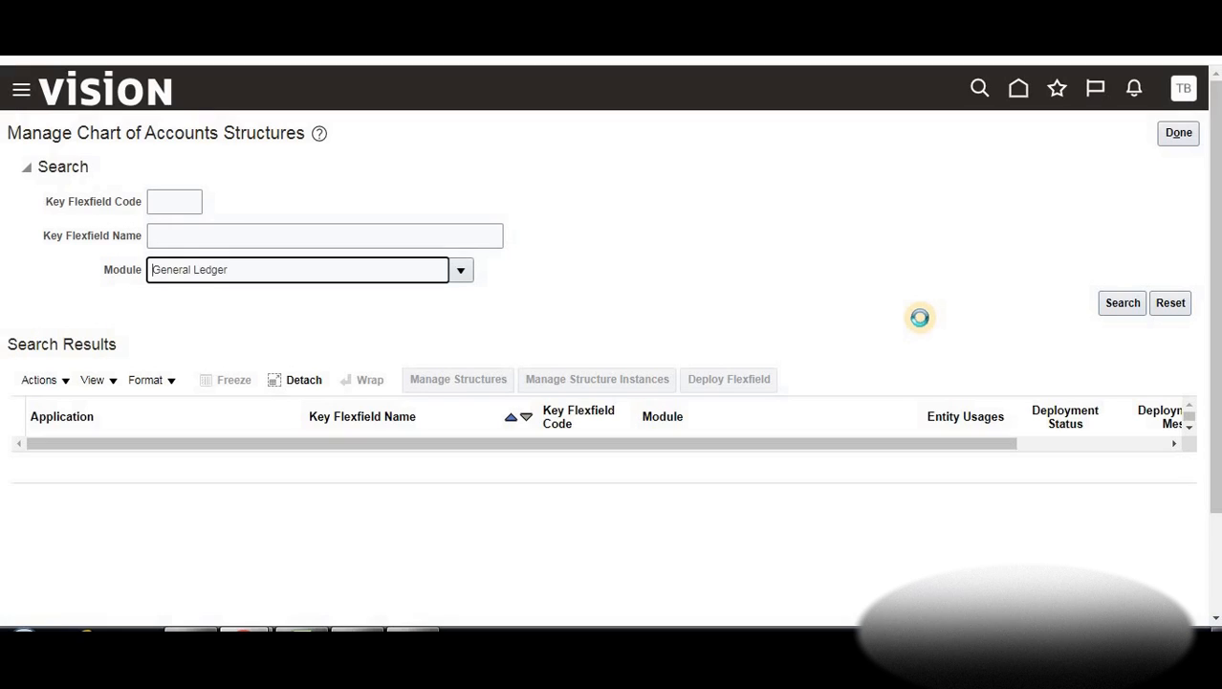
left_click(1119, 306)
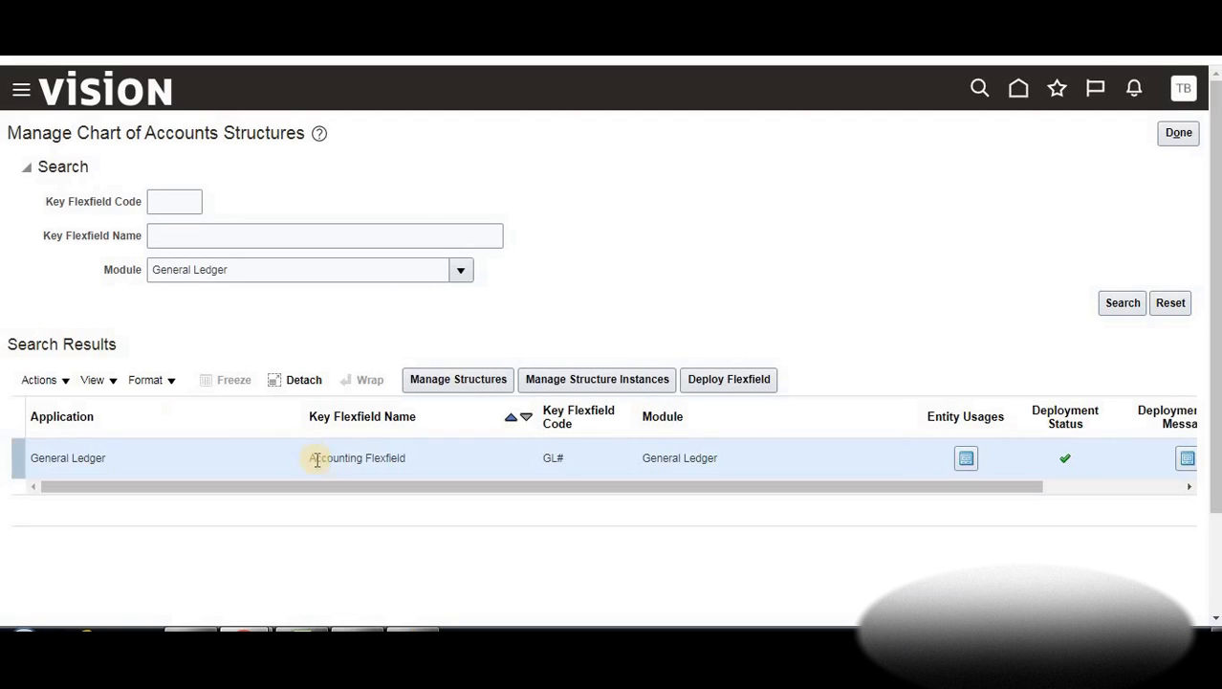
Highlight the Accounting Flexfield result, then glance at the Define COA structure step in the Excel notes
left_click_drag(337, 460, 426, 473)
left_click(415, 458)
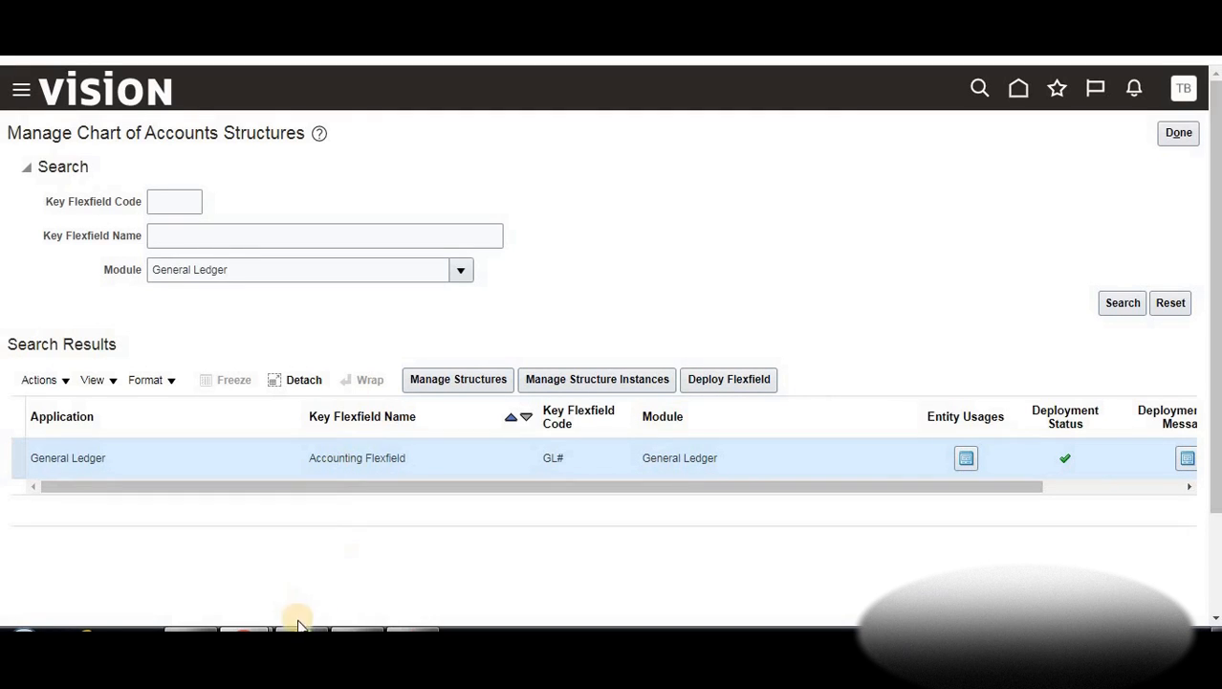
left_click(246, 629)
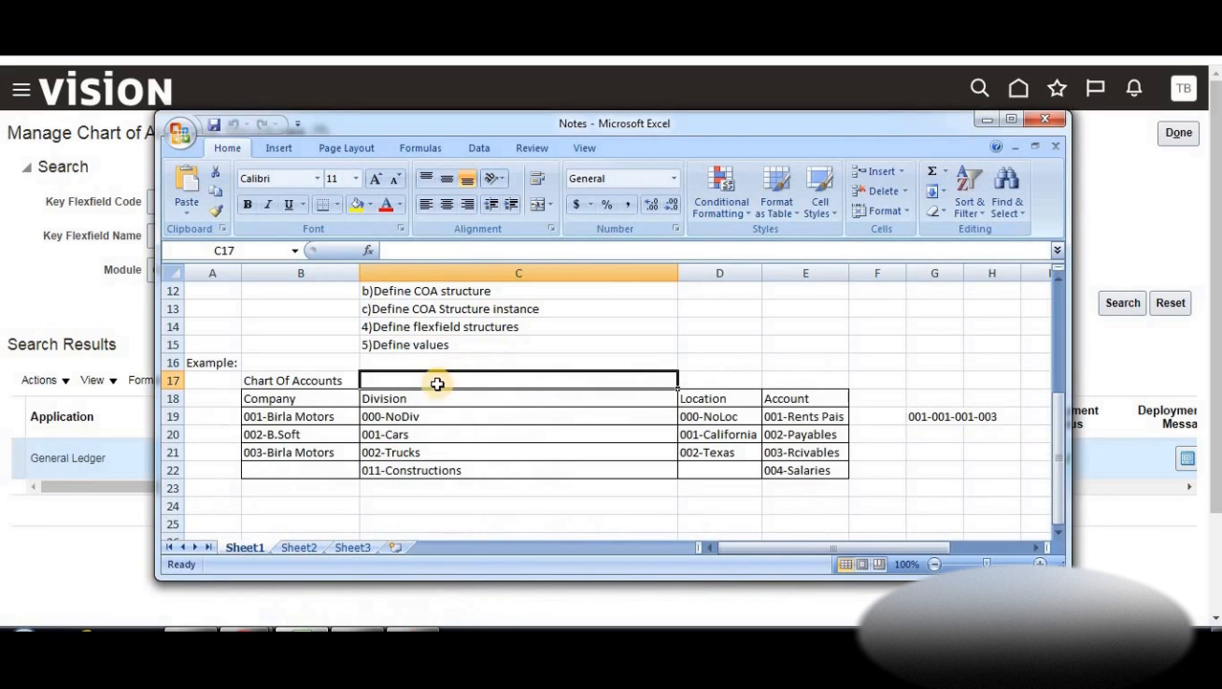
left_click(457, 292)
scroll(460, 308, "up", 1)
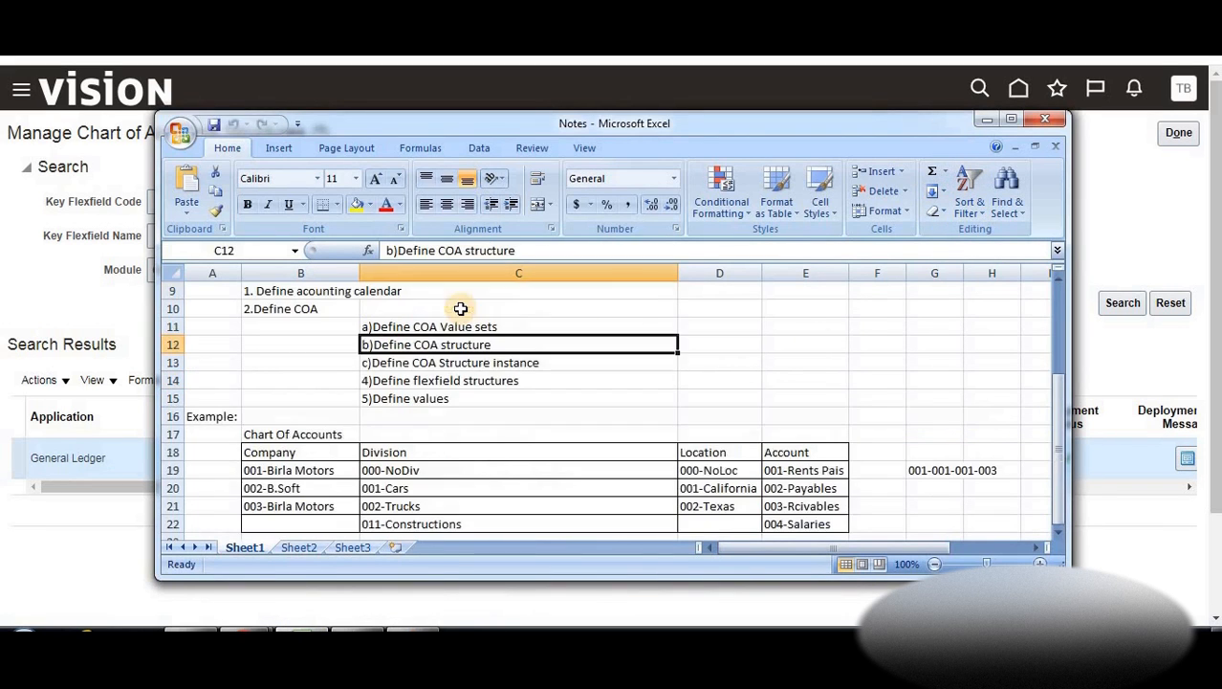
left_click(985, 119)
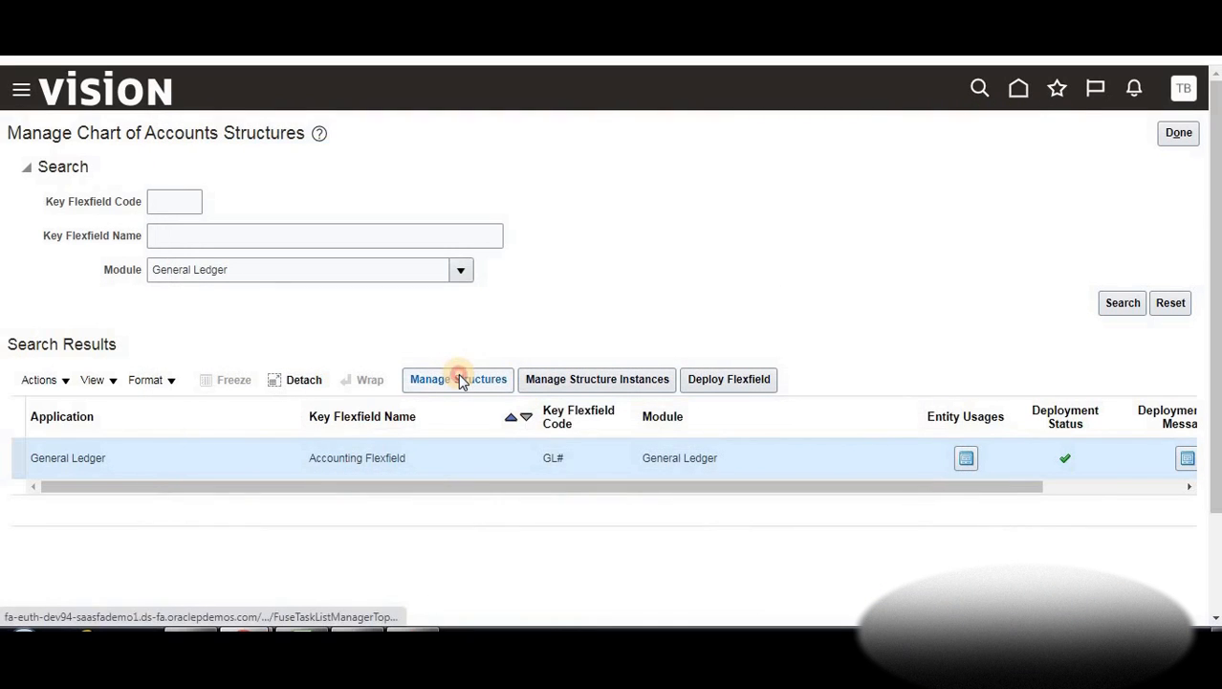
Create a new Accounting Flexfield structure with code and name BTLearnCOA
left_click(459, 378)
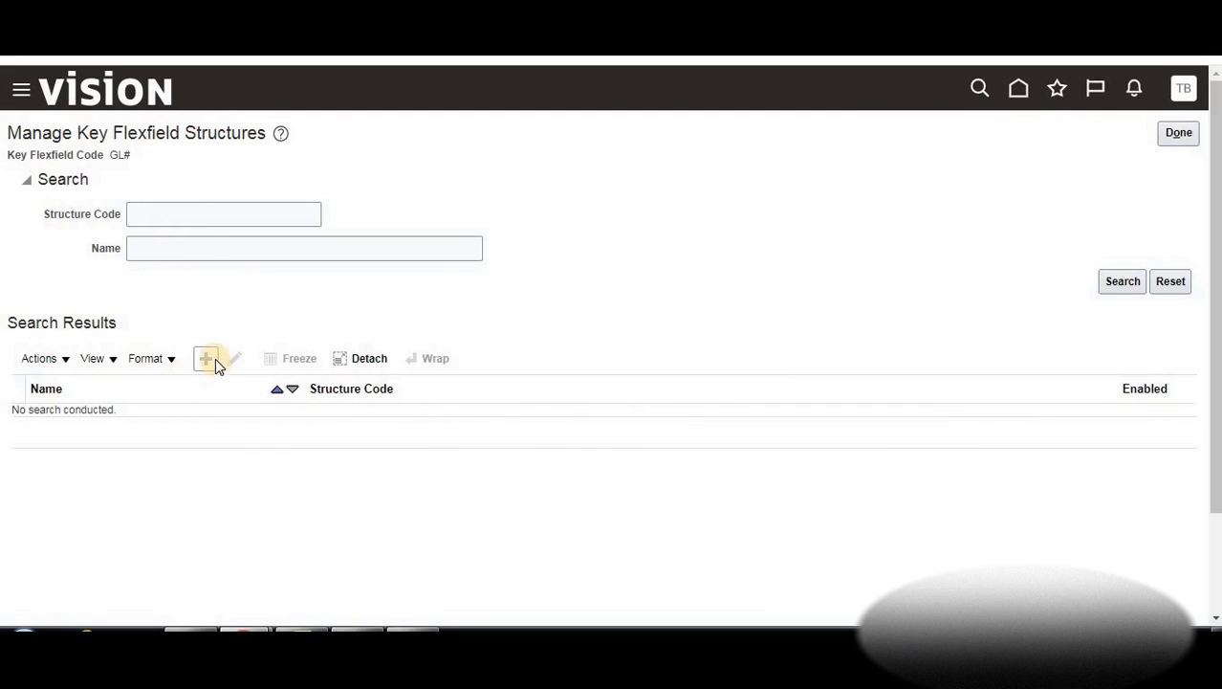
left_click(207, 359)
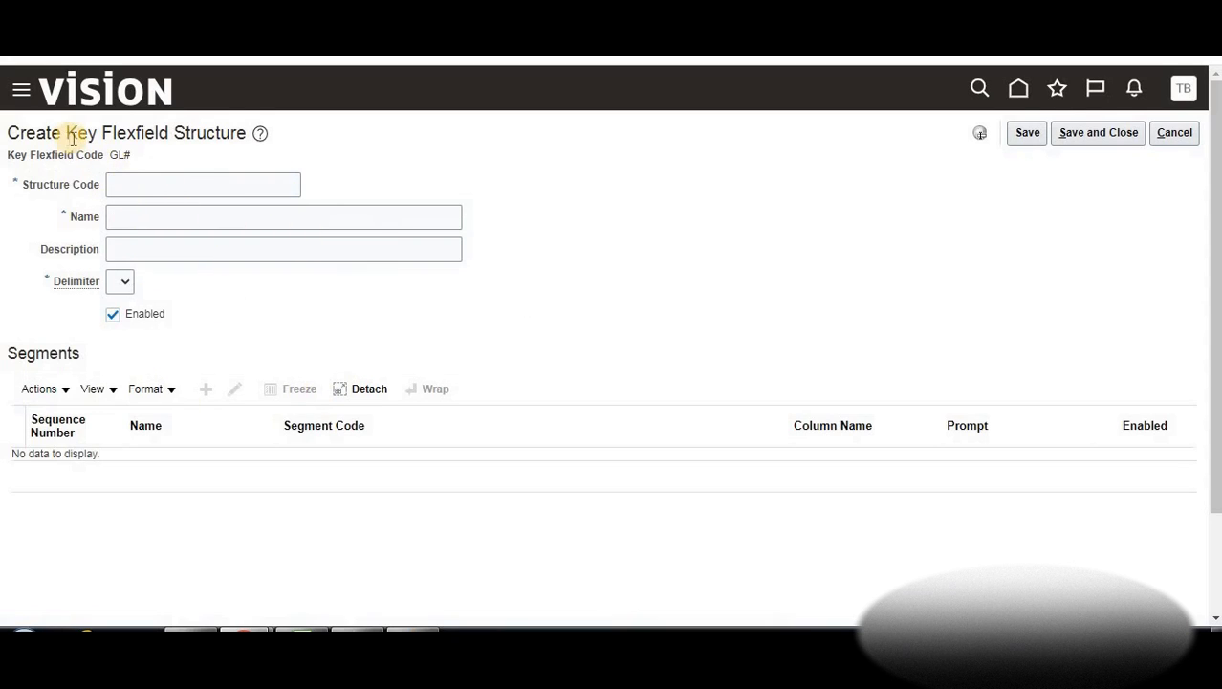
left_click(159, 185)
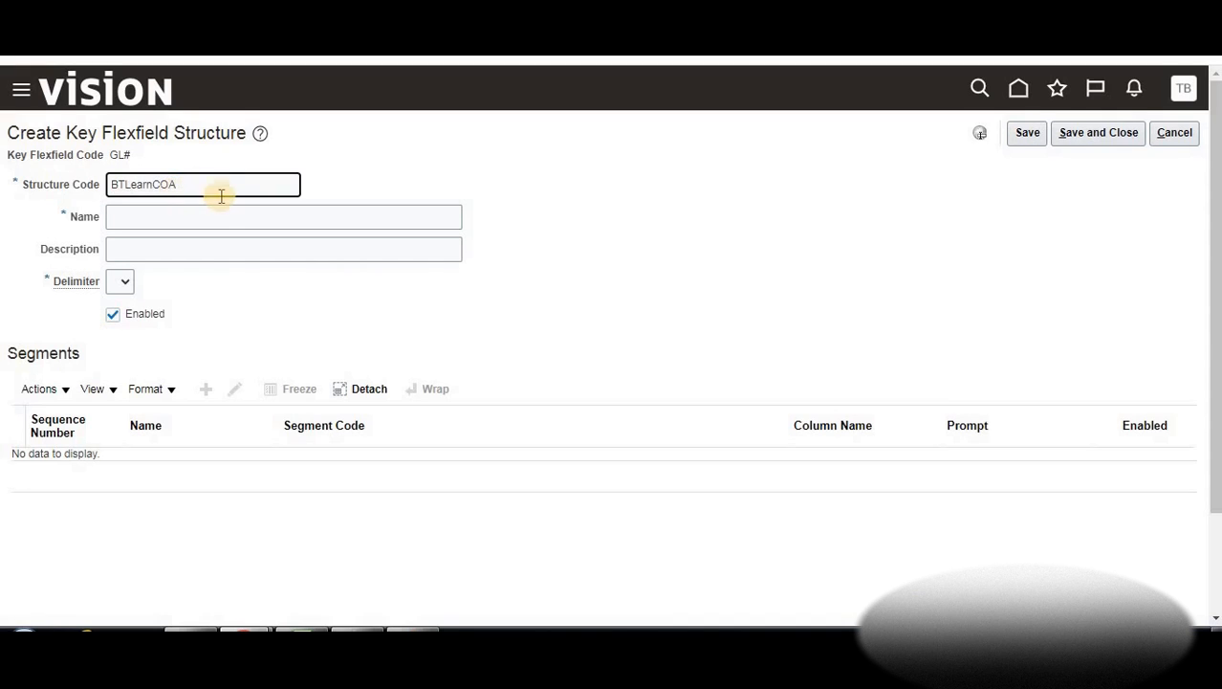
left_click(181, 217)
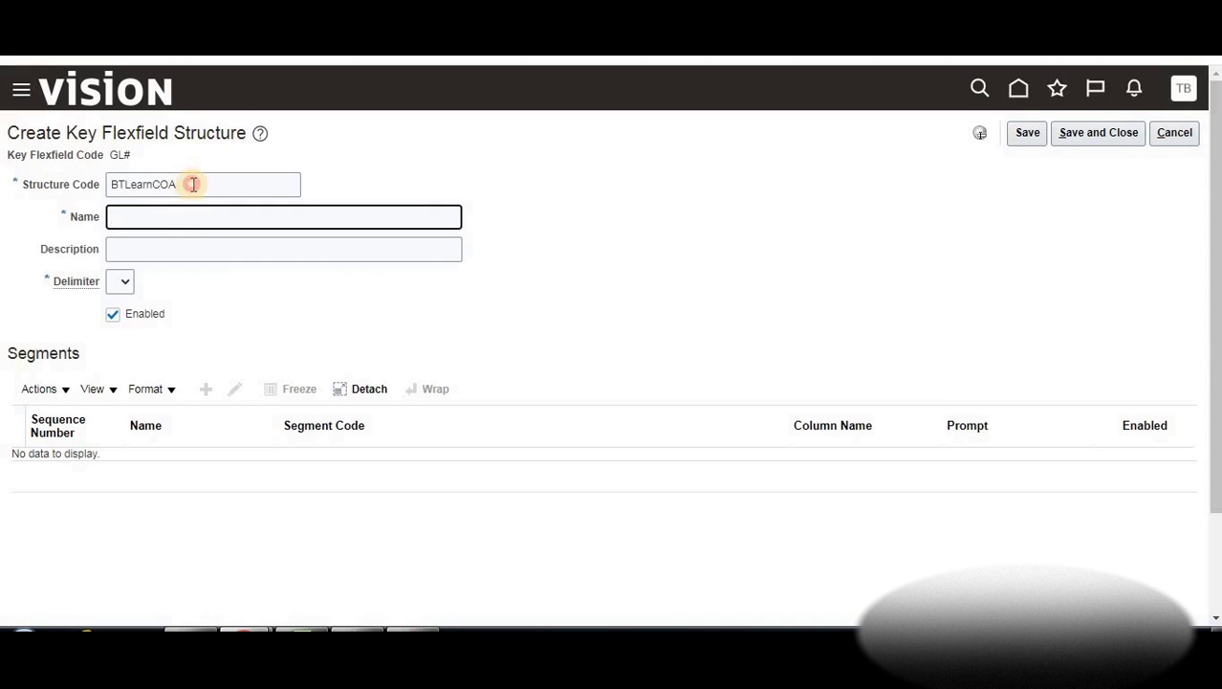
double_click(191, 184)
key("ctrl+c")
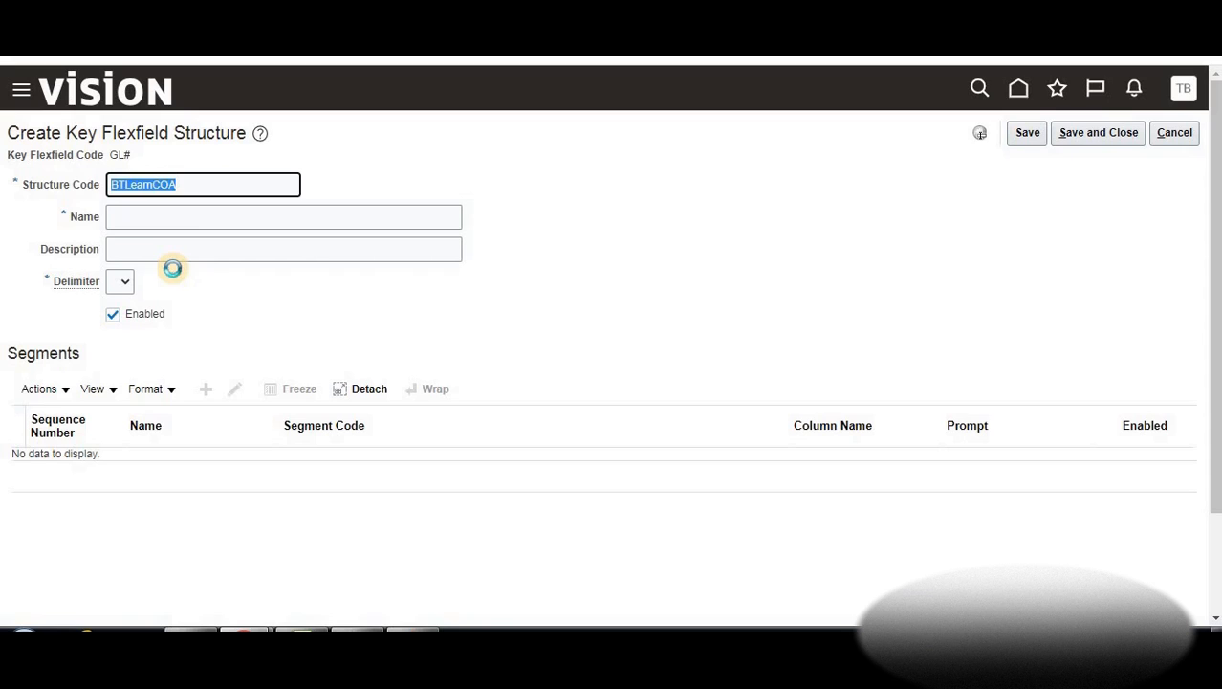
left_click(143, 218)
key("ctrl+v")
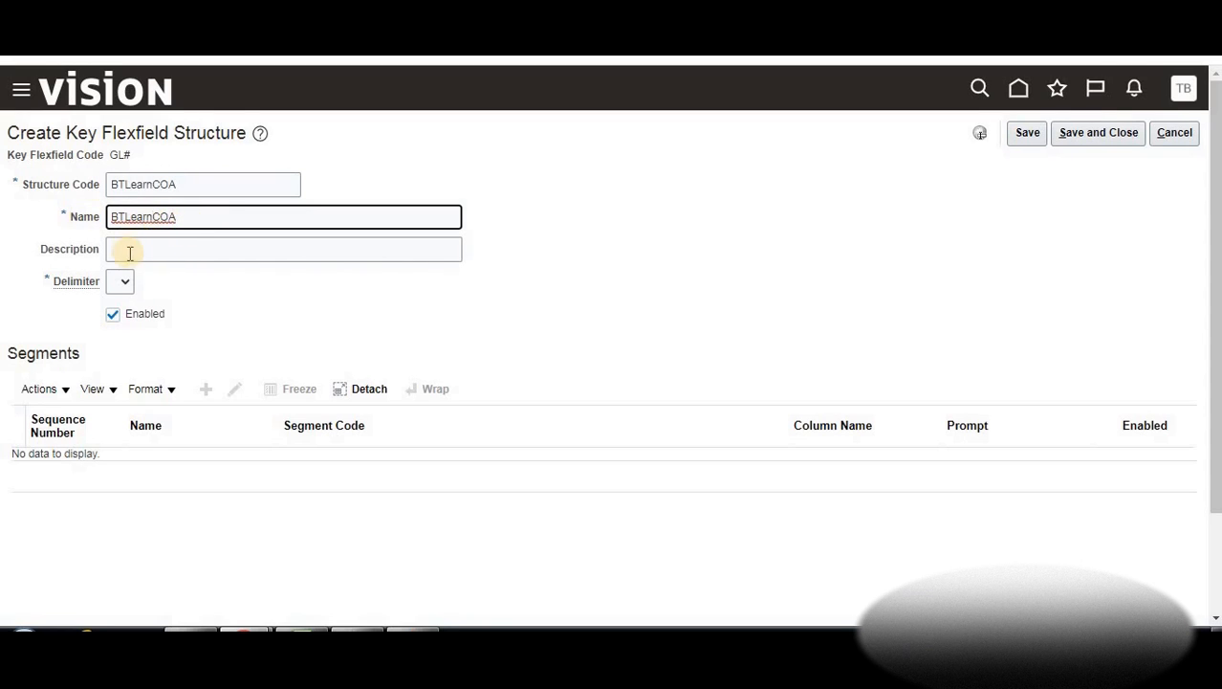
Copy BTLearnCOA into the Description, leaving the delimiter blank, and switch to the Excel notes
left_click(131, 253)
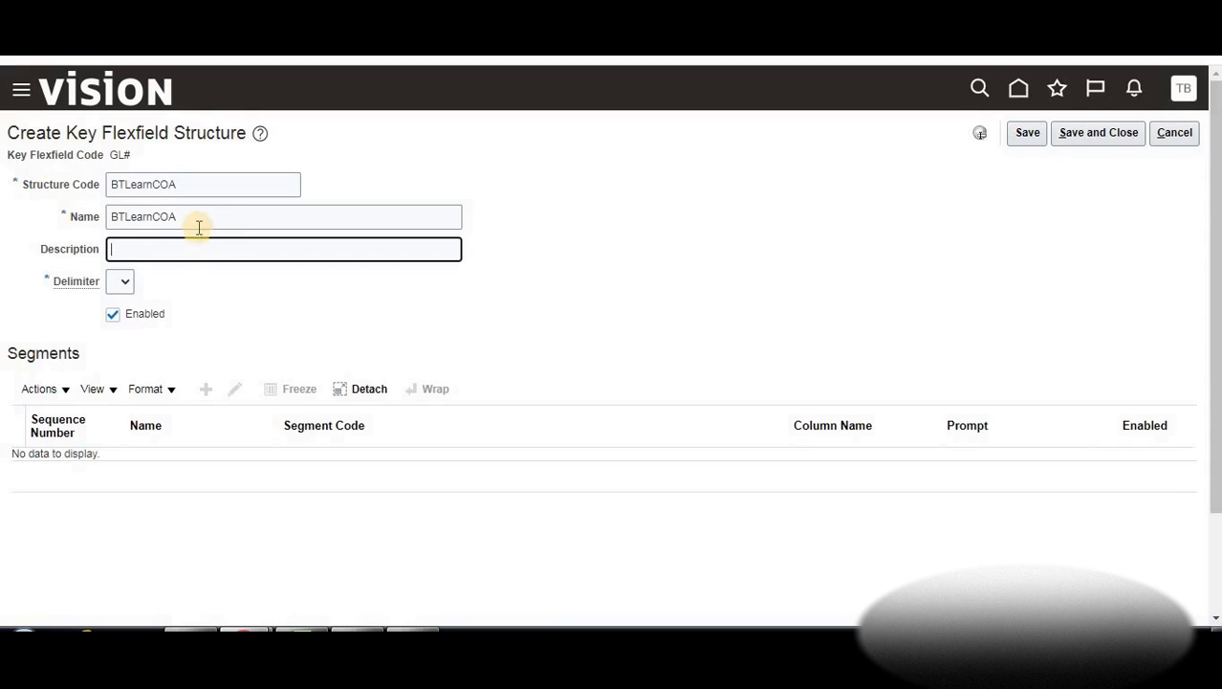
left_click(143, 219)
left_click_drag(176, 216, 119, 211)
key("ctrl+c")
left_click(163, 189)
left_click(166, 247)
key("ctrl+v")
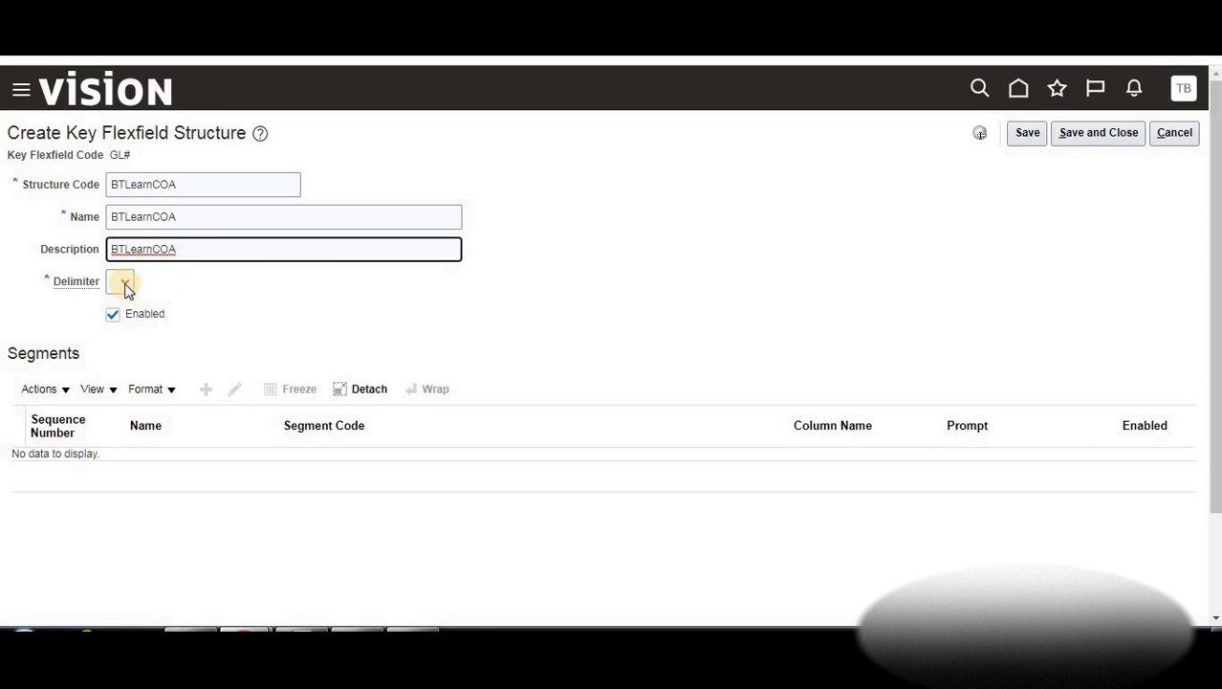
left_click(127, 282)
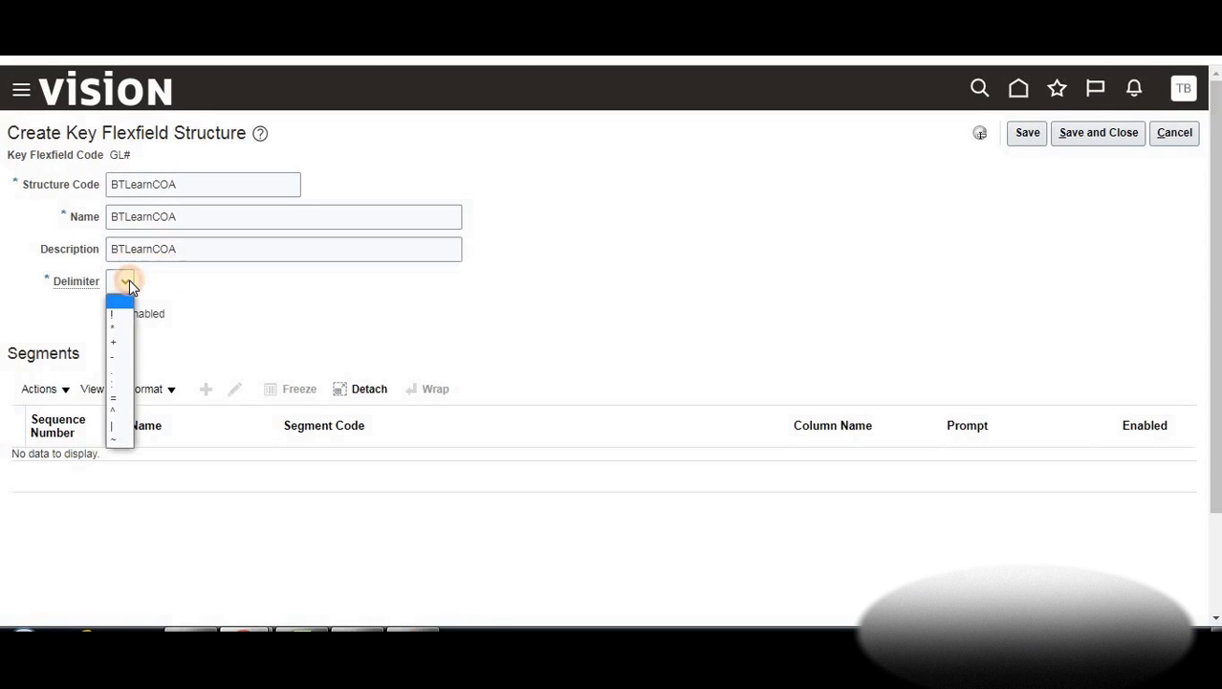
left_click(227, 300)
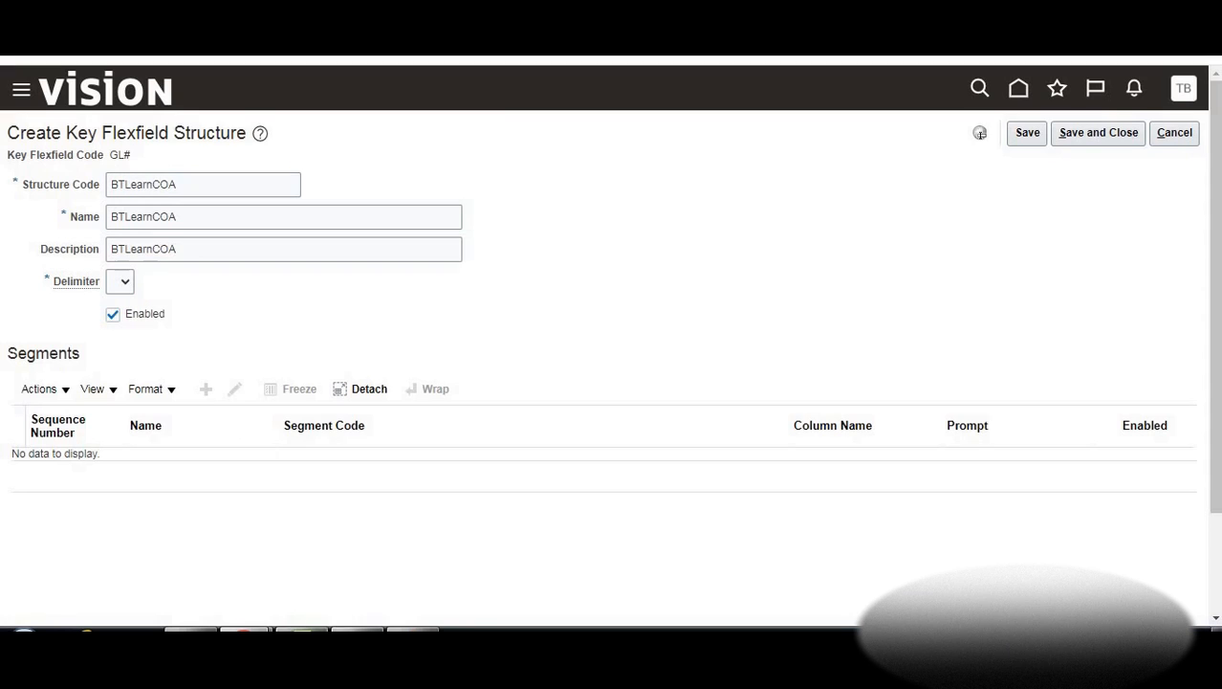
left_click(246, 629)
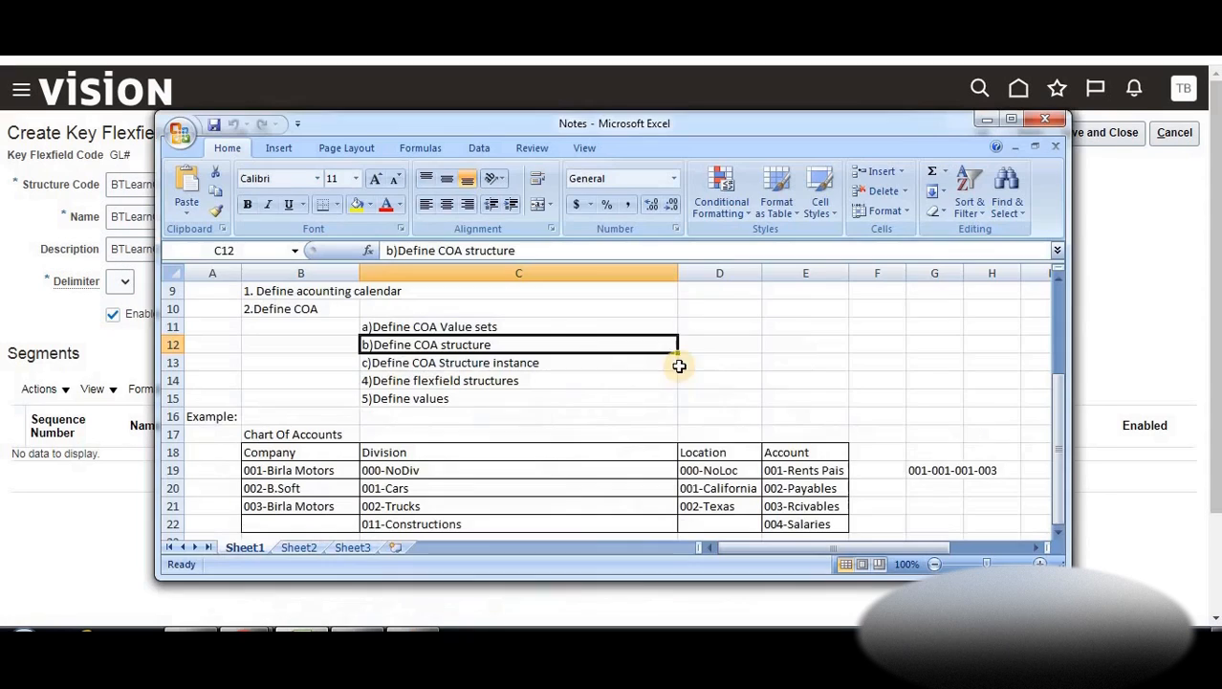
left_click(948, 473)
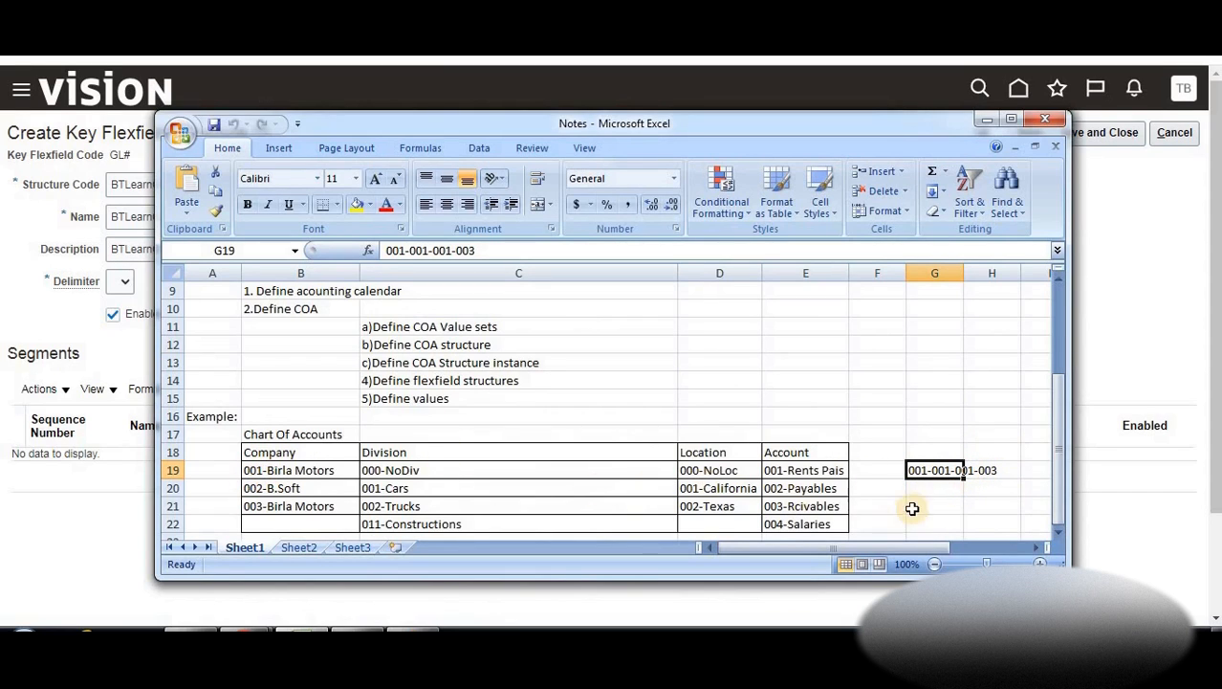
left_click(786, 507)
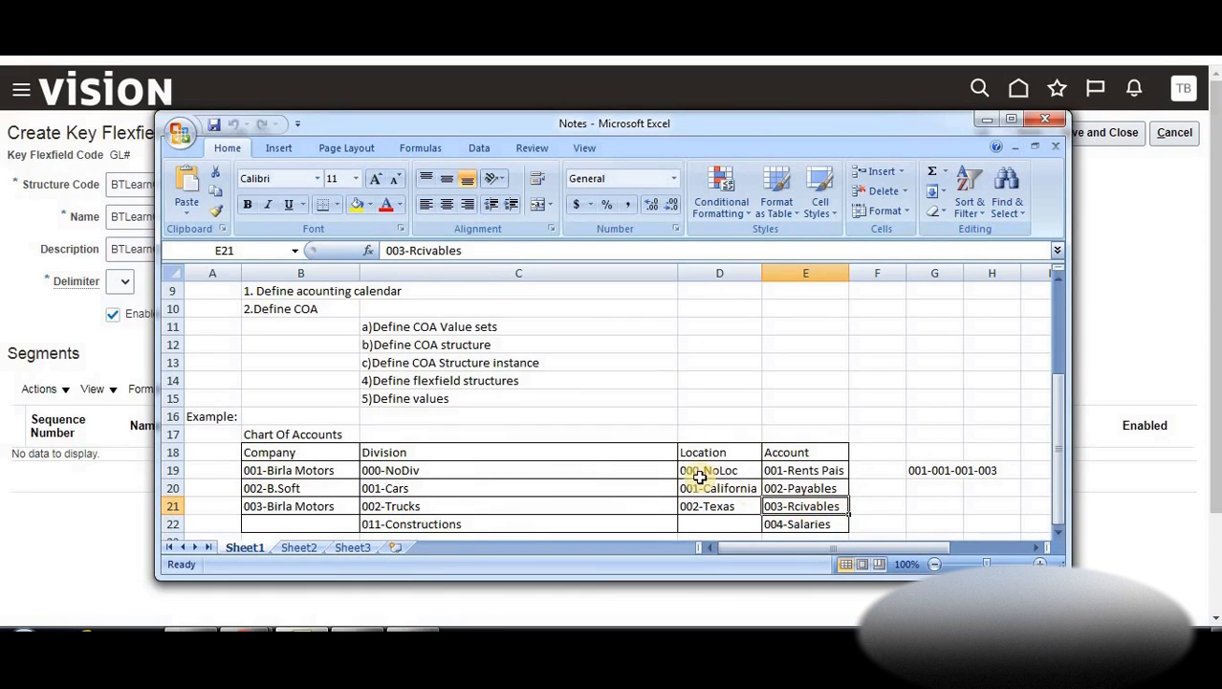
left_click(724, 491)
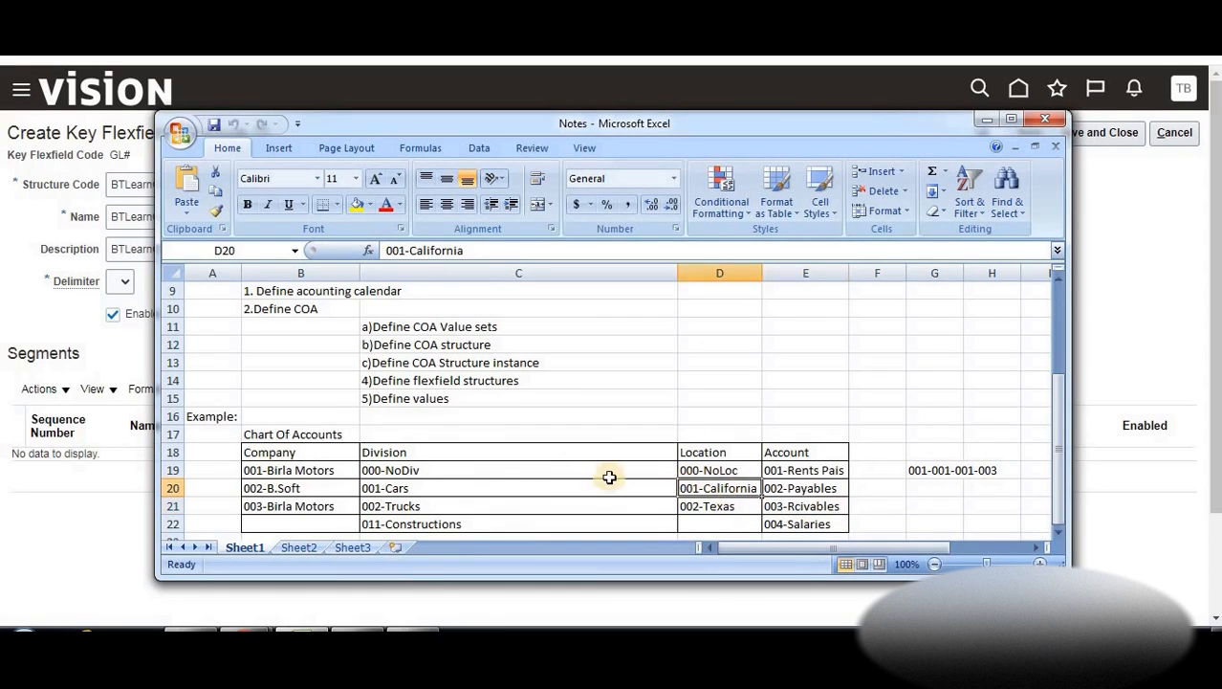
left_click(411, 490)
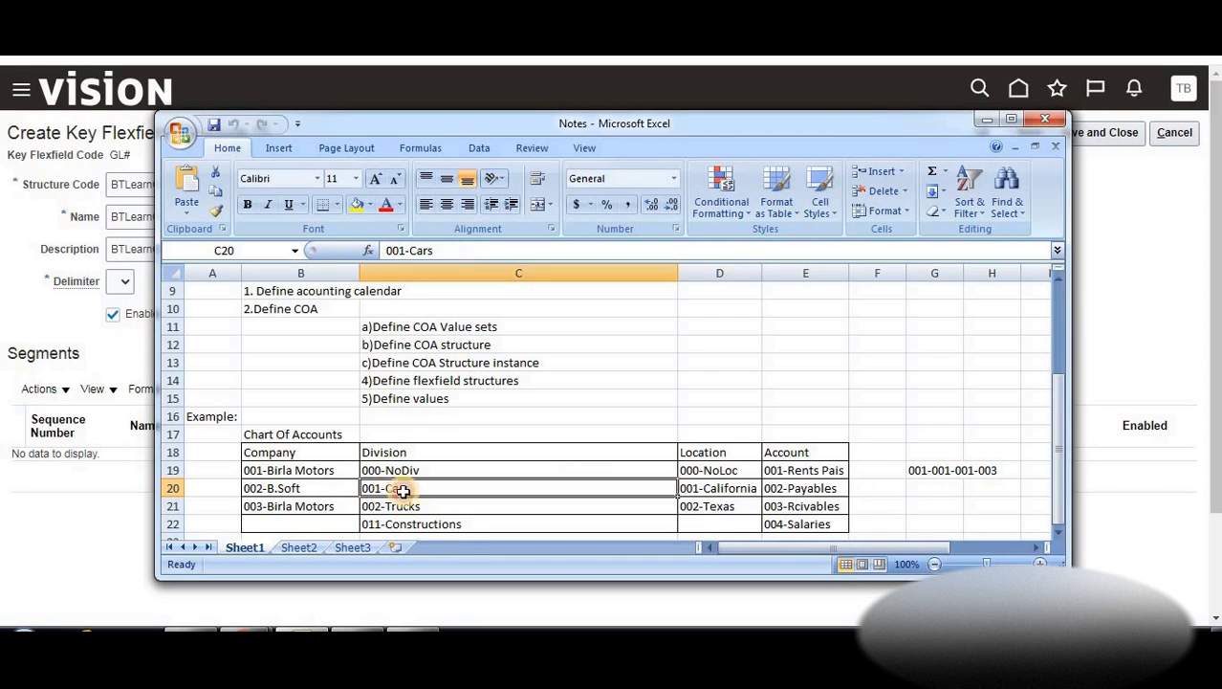
left_click(294, 473)
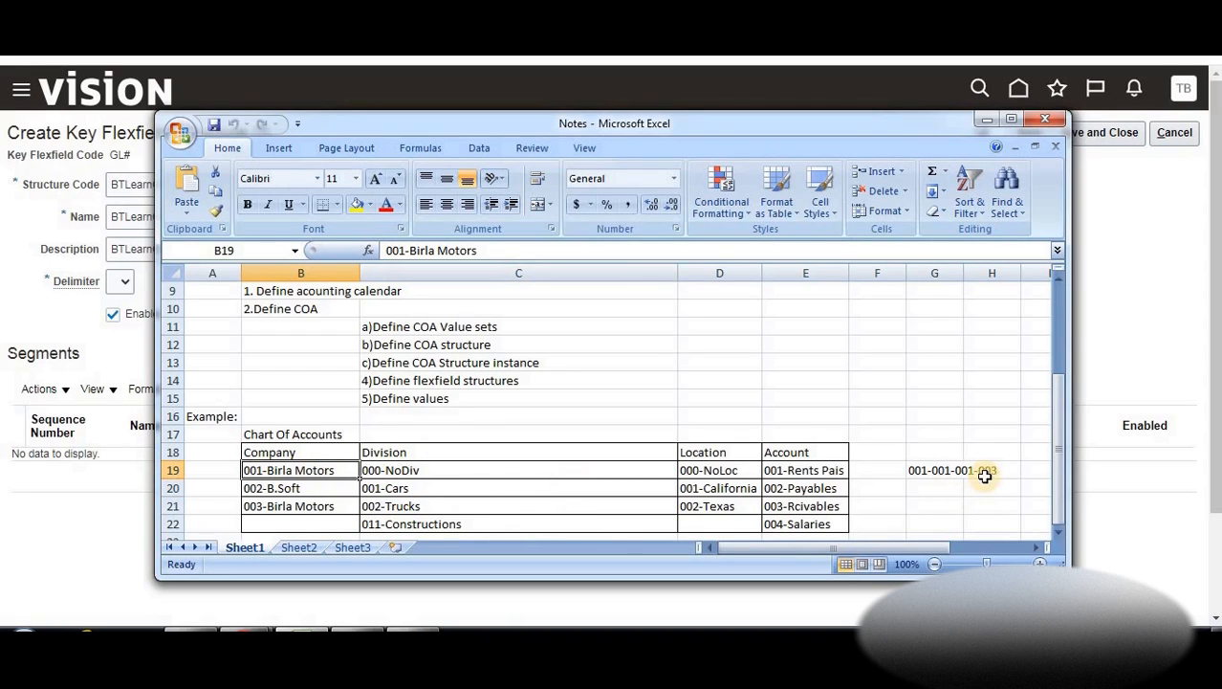
left_click(931, 476)
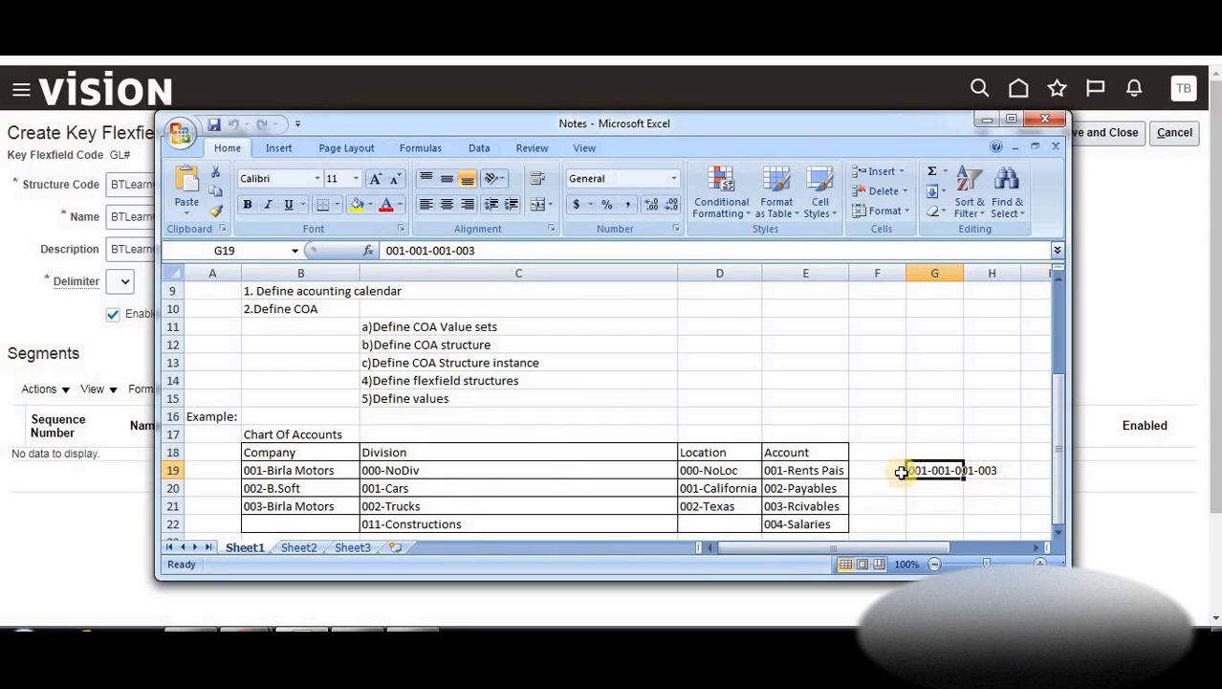
left_click(44, 304)
left_click(125, 284)
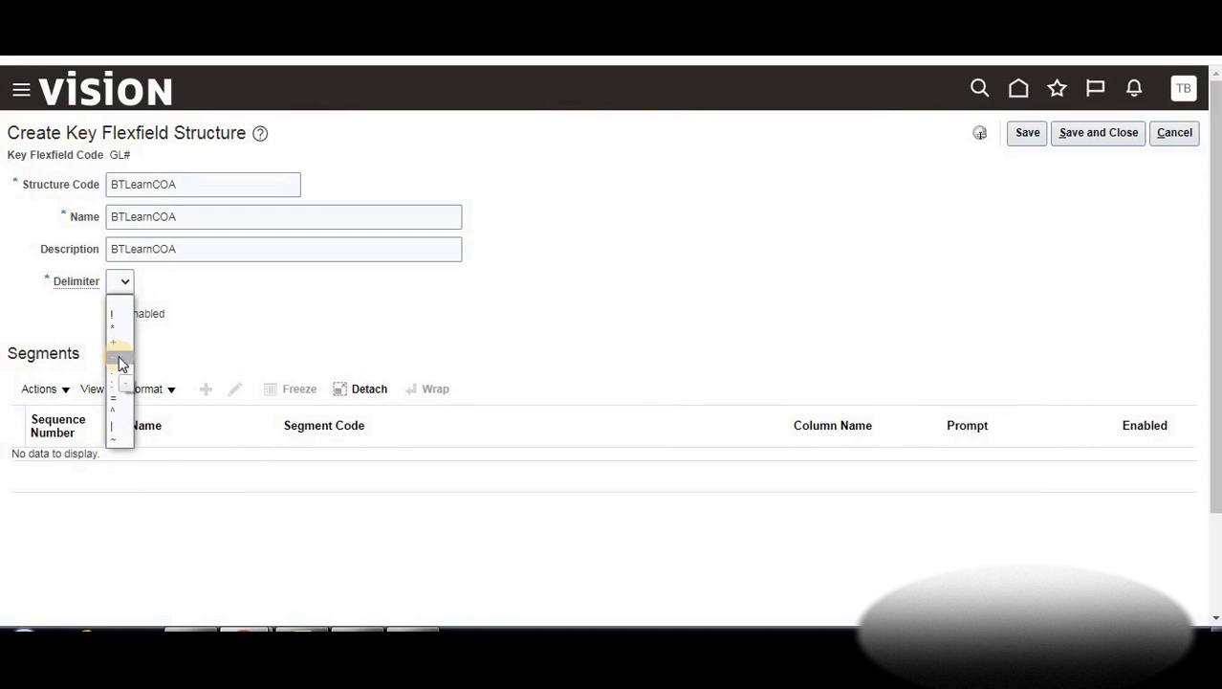
Set a hyphen delimiter and save BTLearnCOA, then review Company, Division, Location, Account notes
left_click(121, 361)
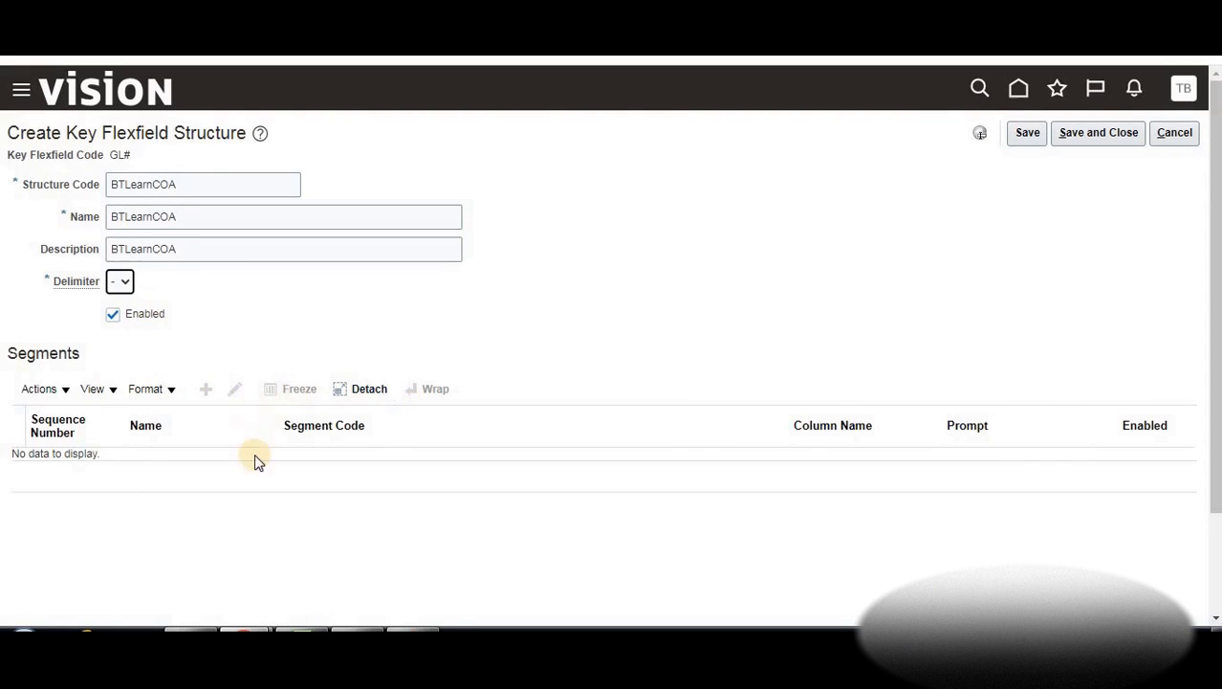
left_click(1029, 136)
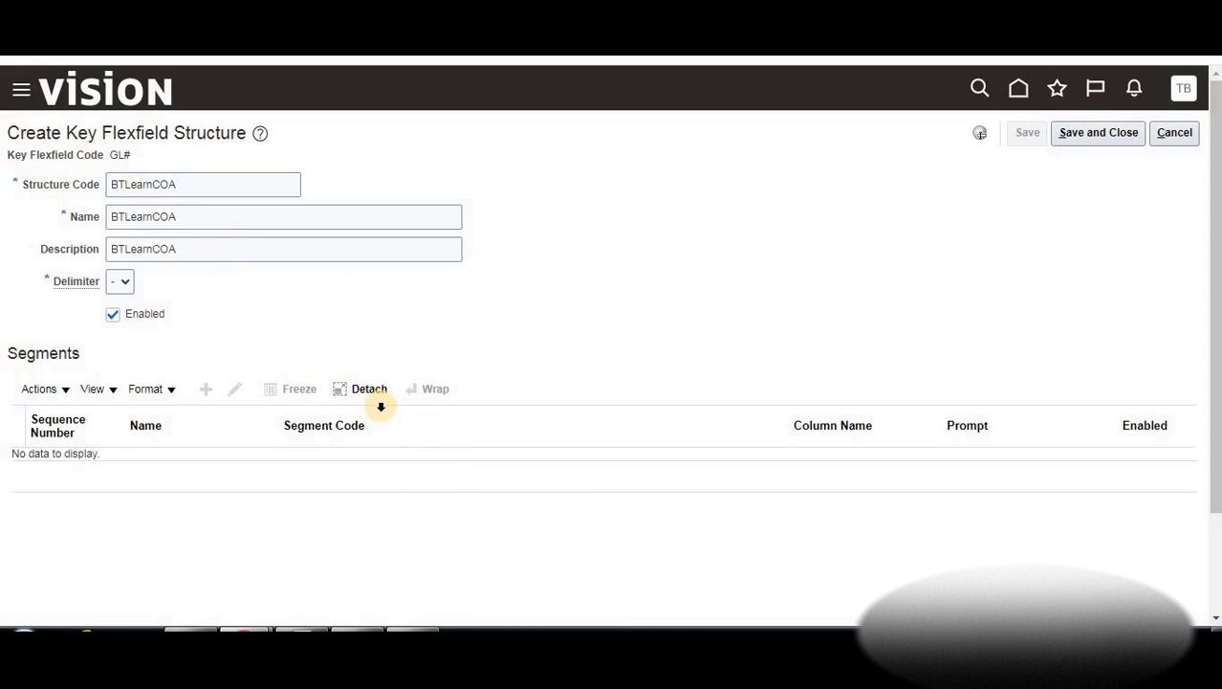
left_click(247, 629)
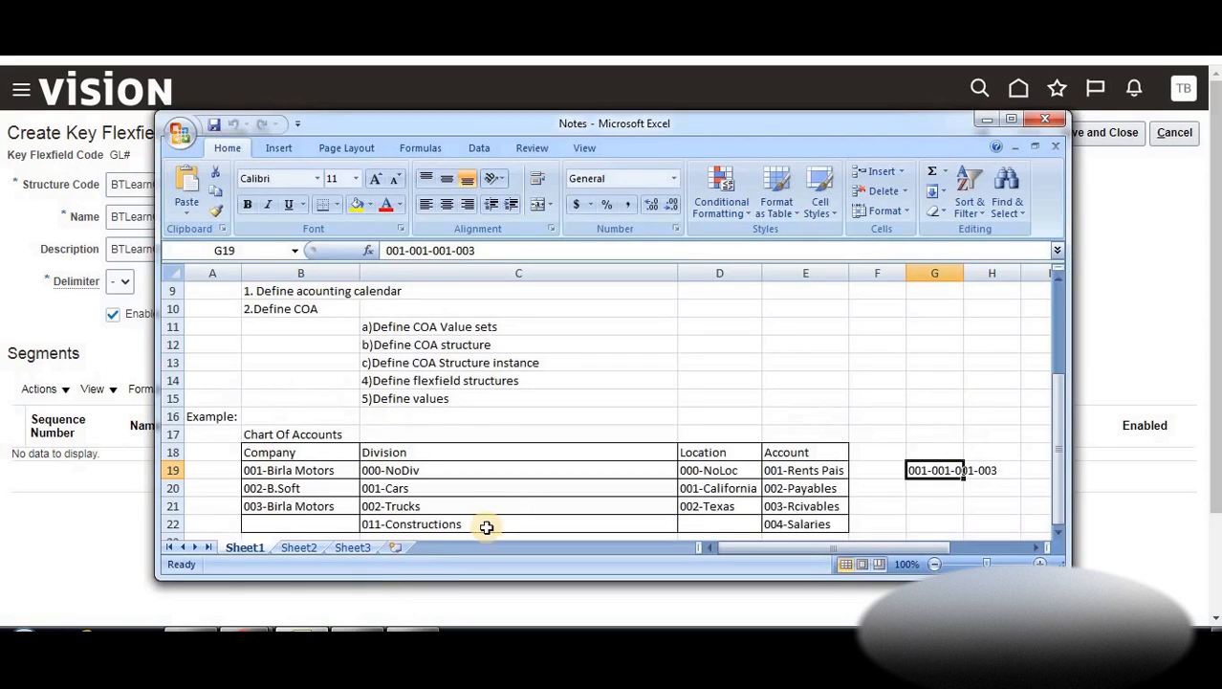
left_click(250, 455)
left_click(429, 451)
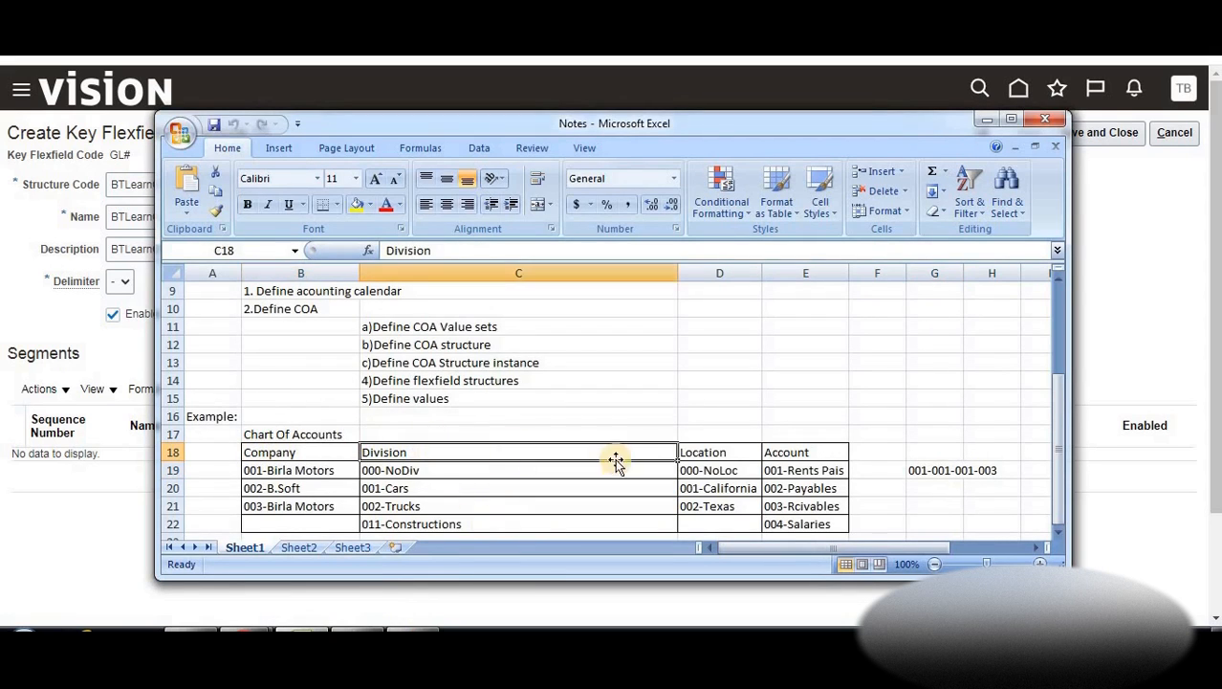
left_click(738, 450)
left_click(785, 447)
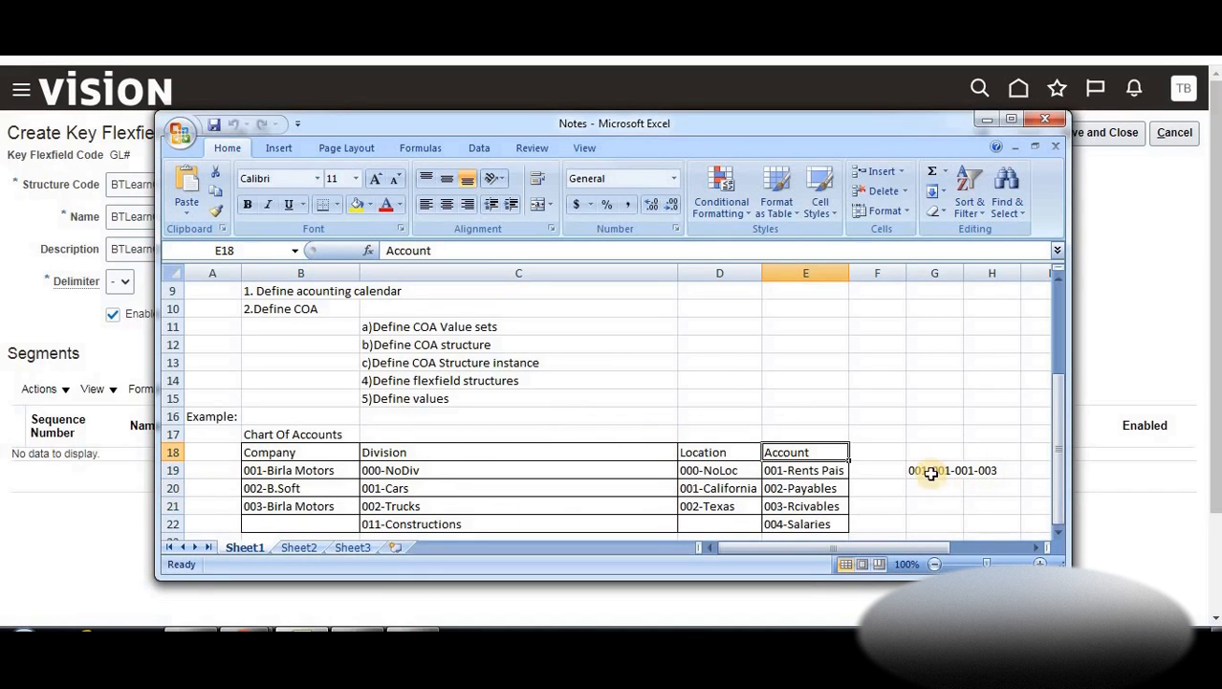
left_click(985, 470)
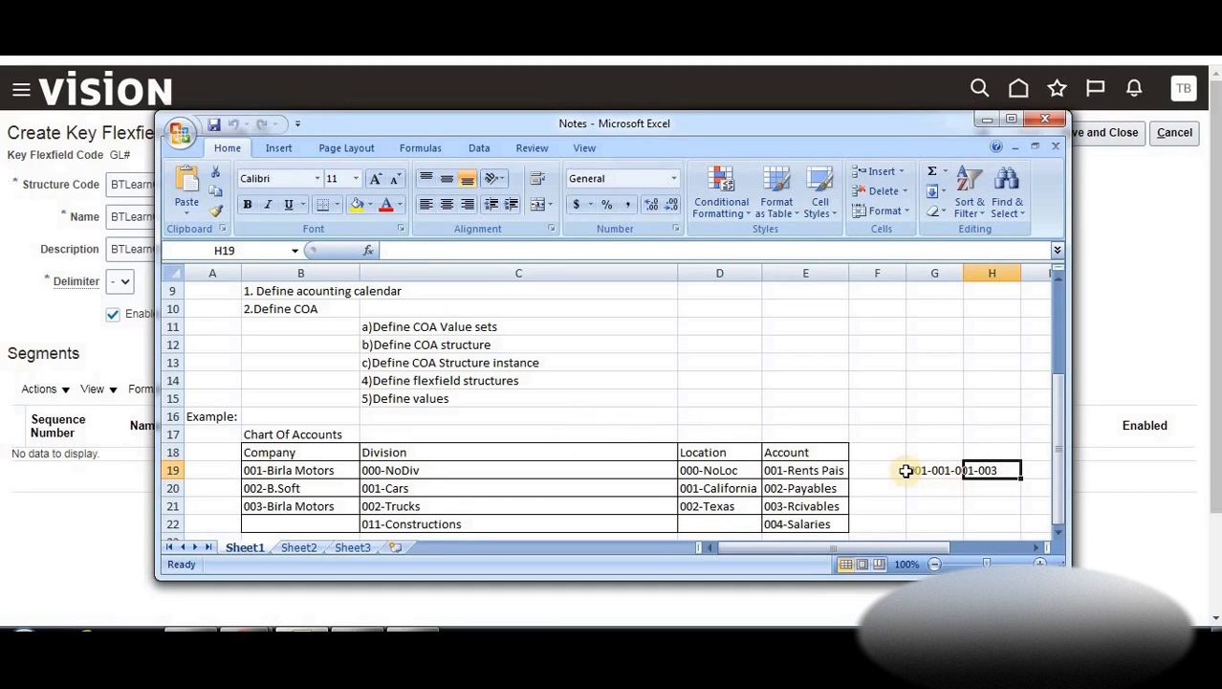
left_click(99, 493)
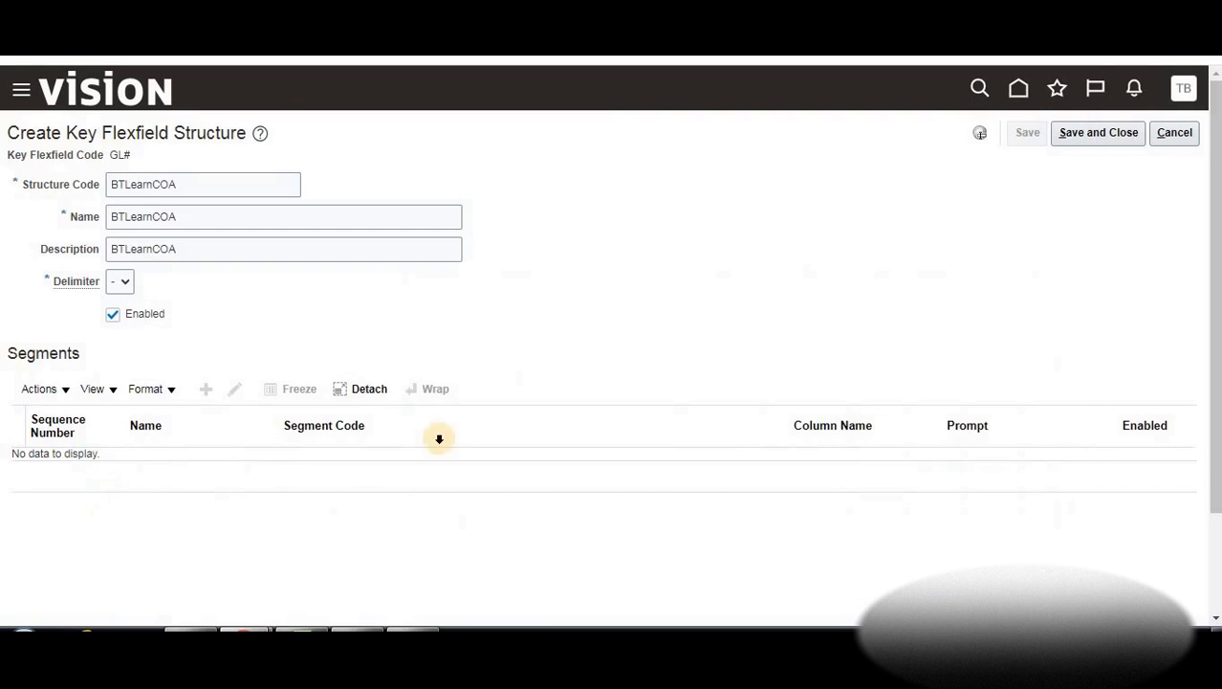
Add a Company segment with matching code, API name and name, at sequence 1
left_click(207, 383)
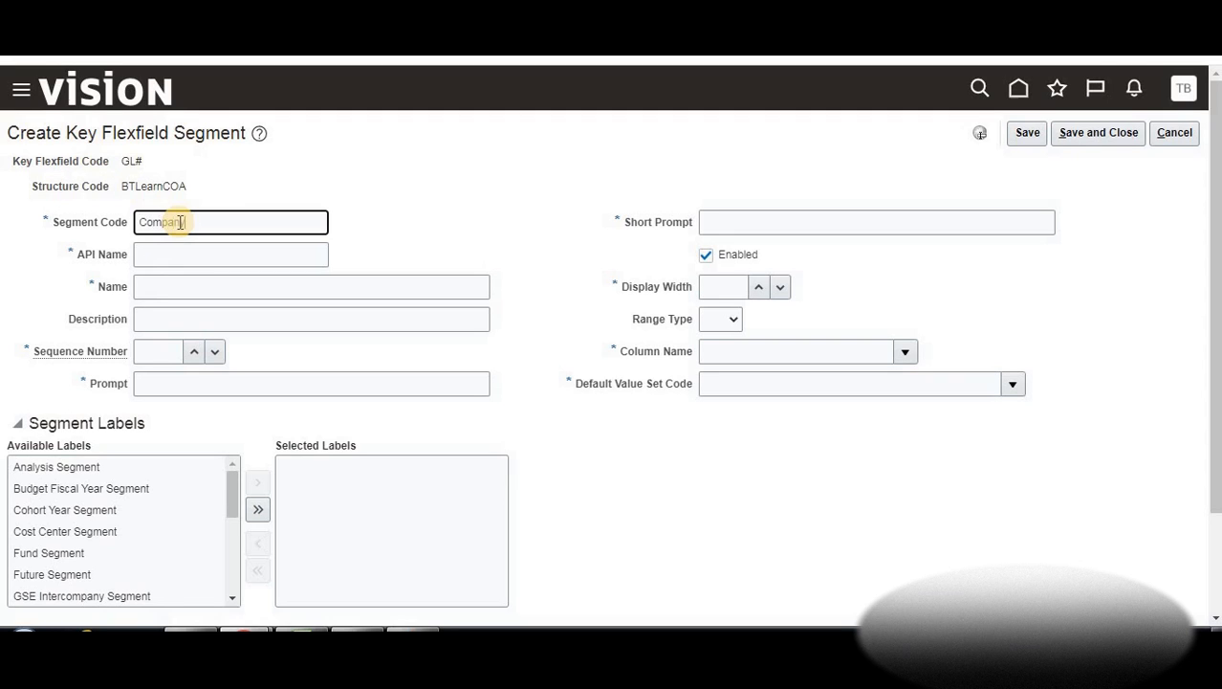
double_click(154, 223)
key("ctrl+c")
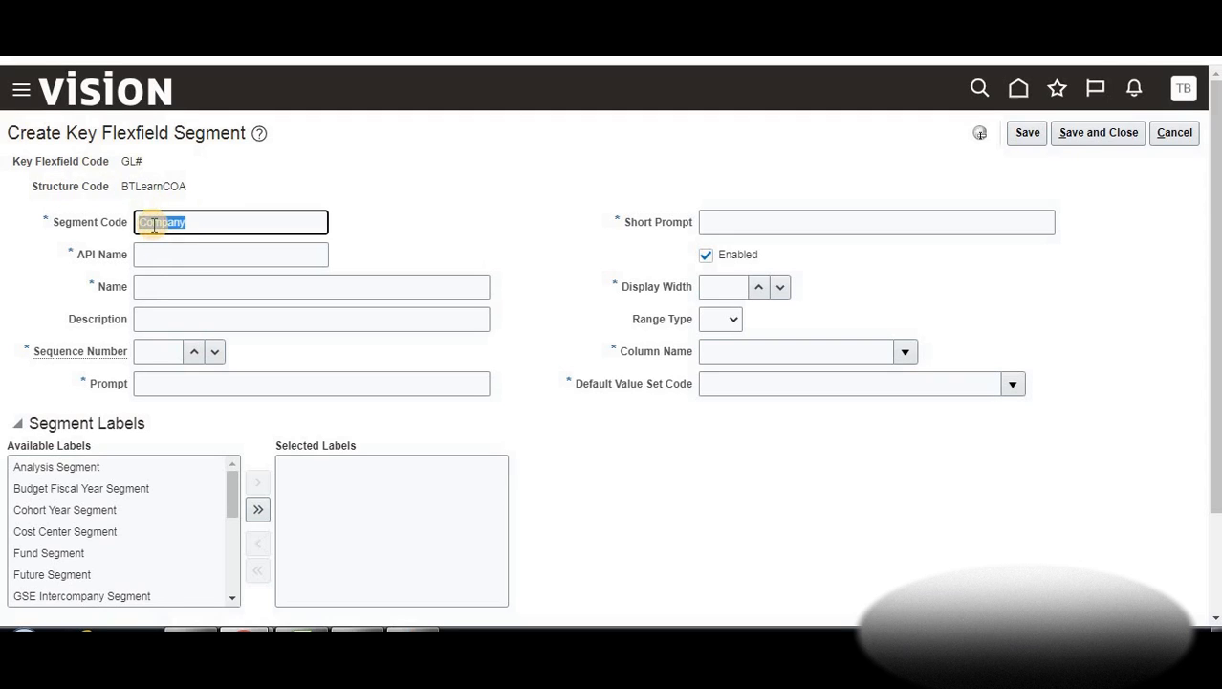
left_click(161, 252)
key("ctrl+v")
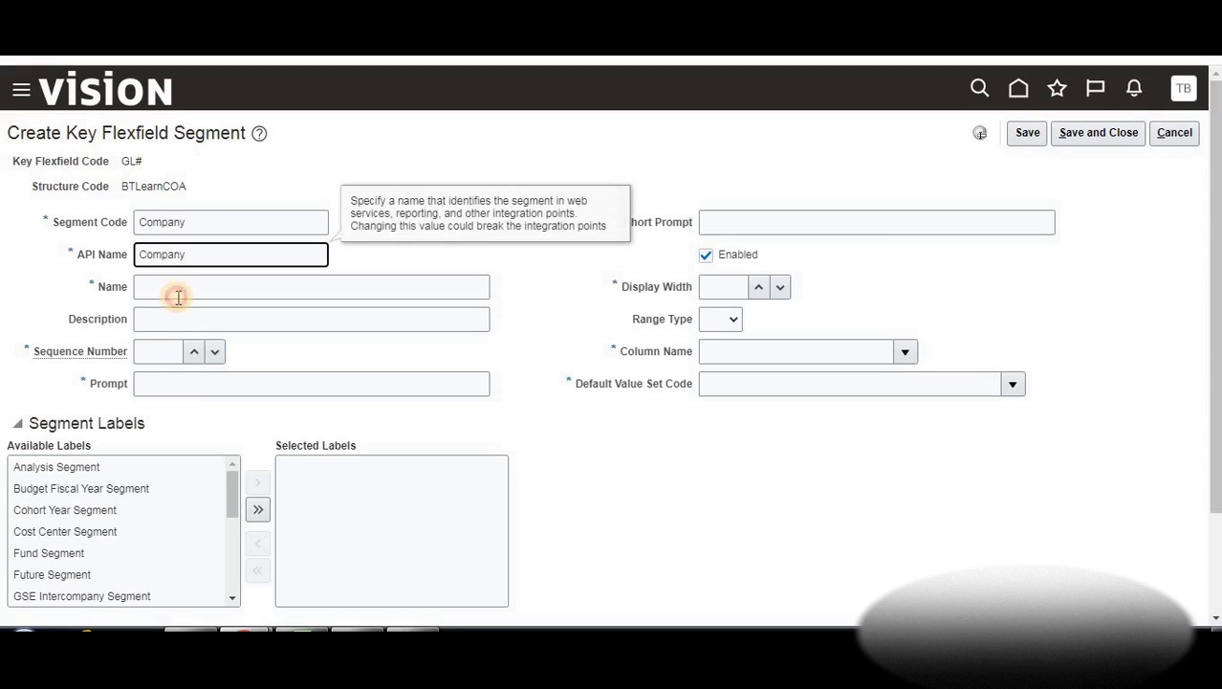
left_click(178, 297)
key("ctrl+v")
left_click(158, 318)
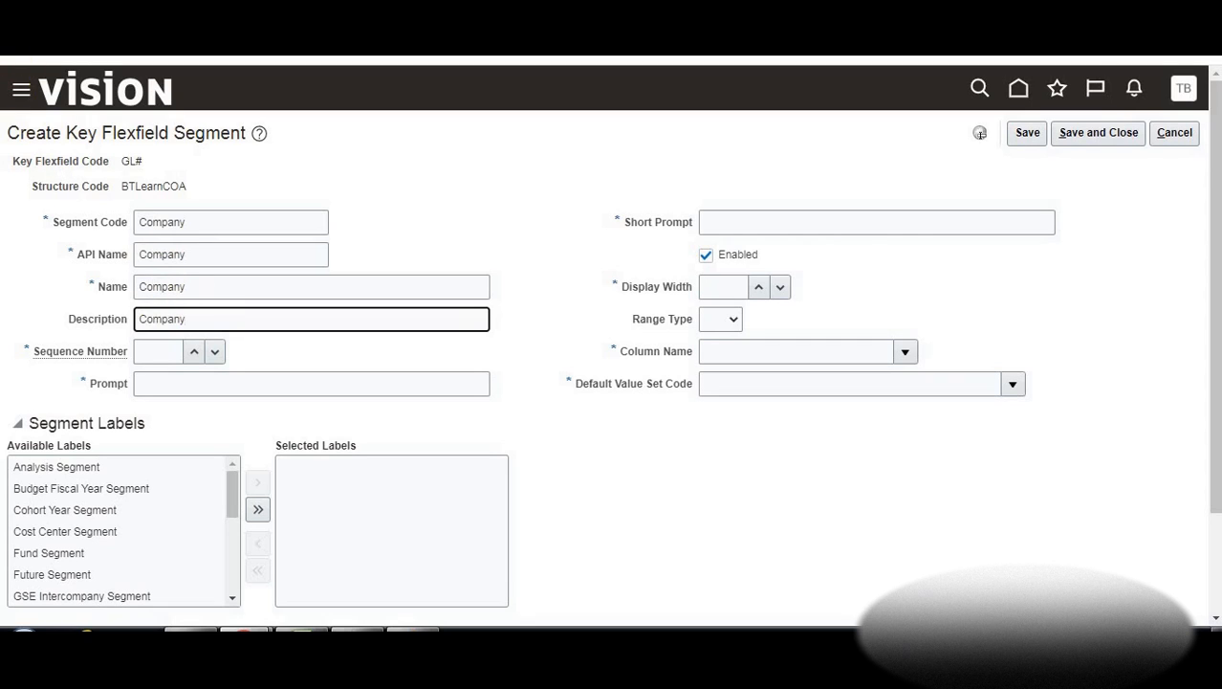
left_click(195, 354)
left_click(194, 353)
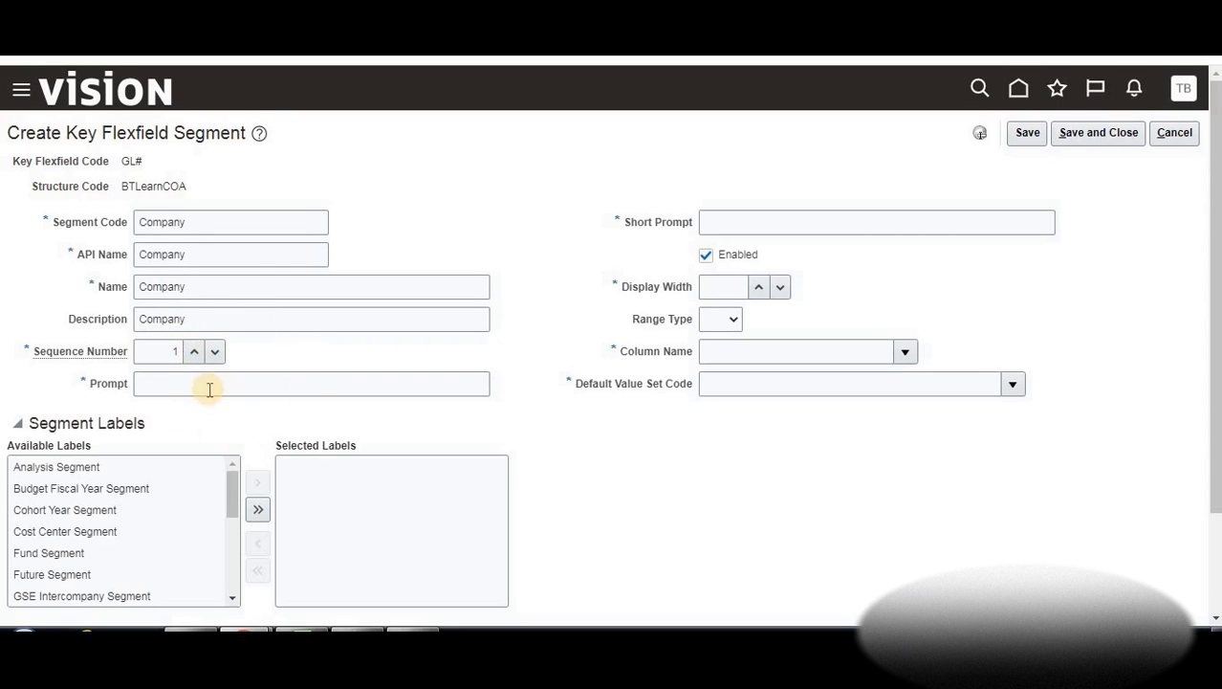
Enter Company as the segment's prompt and short prompt
left_click(207, 390)
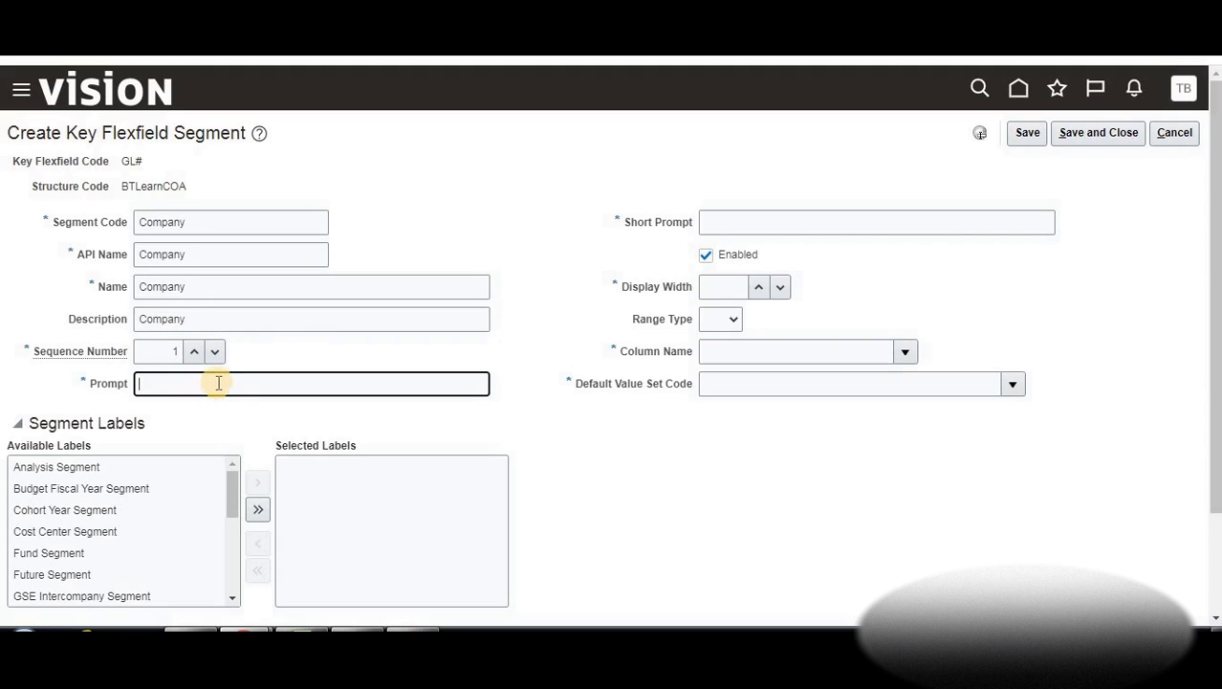
double_click(182, 321)
key("ctrl+c")
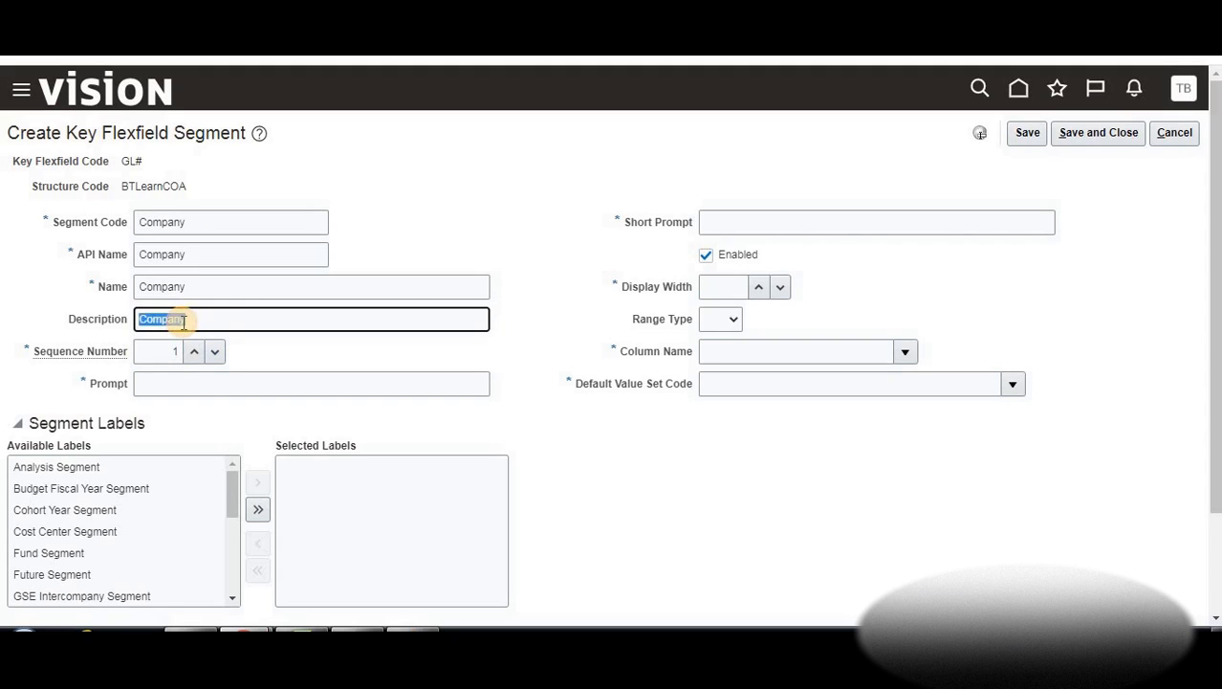
left_click(200, 383)
key("ctrl+v")
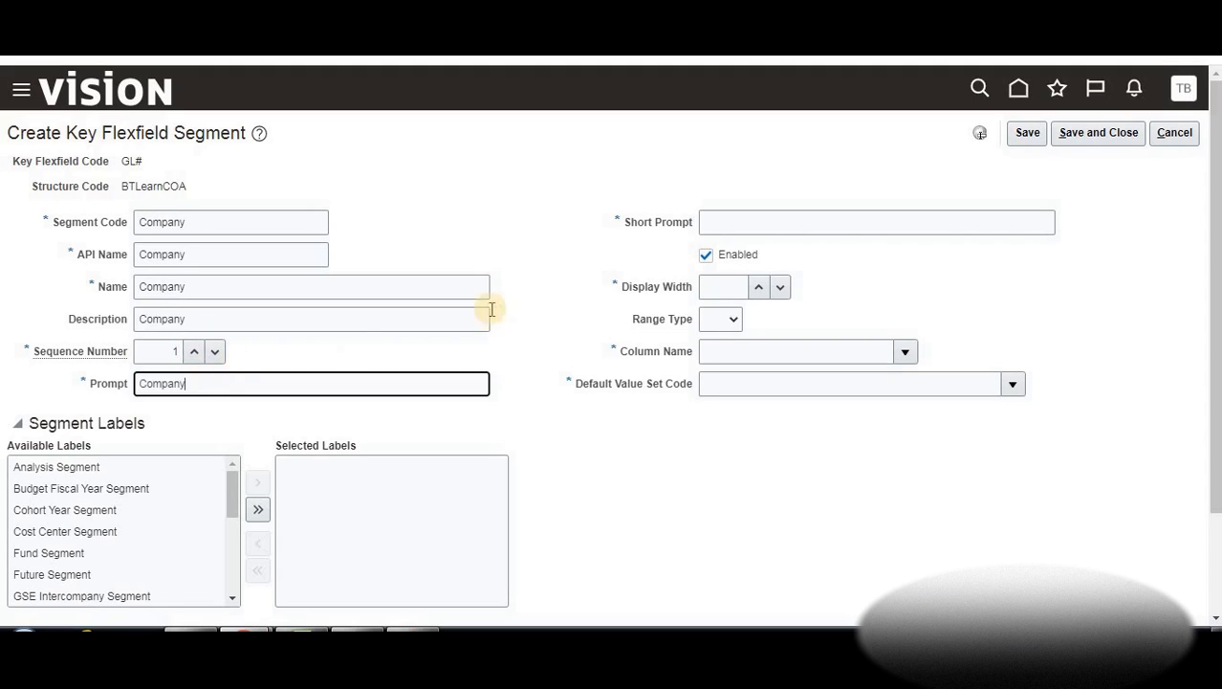
left_click(742, 220)
key("ctrl+v")
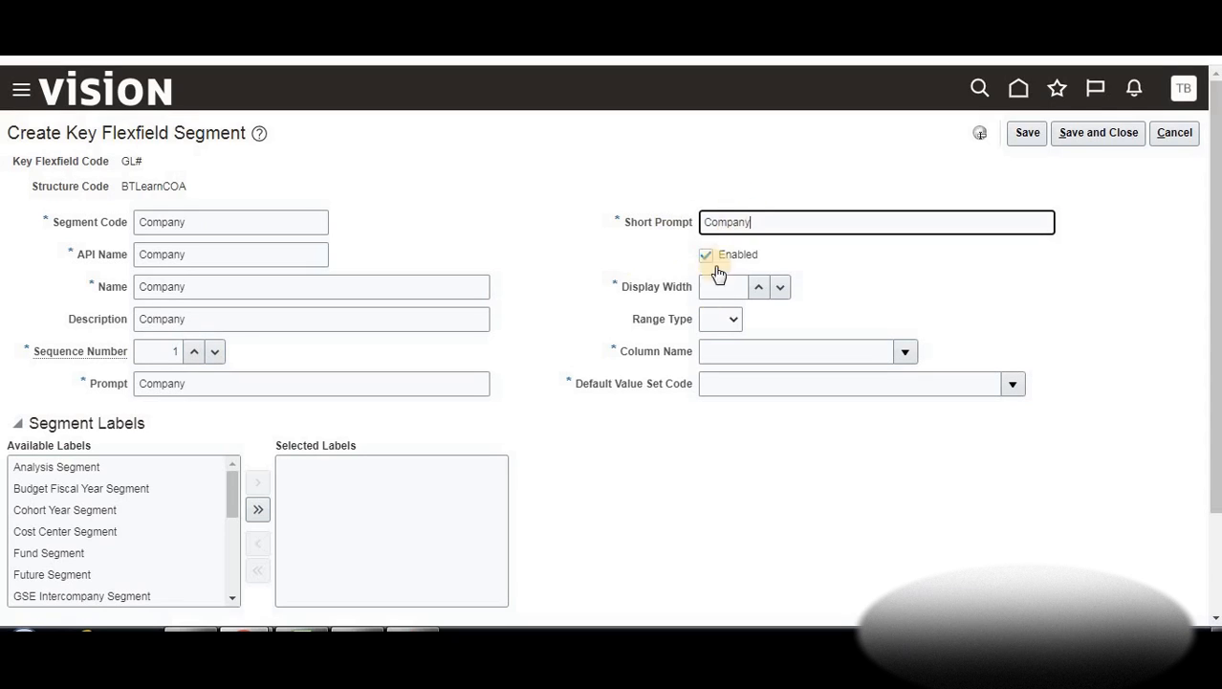
Set the Company segment's display width to 10, leaving range type unset
left_click(759, 289)
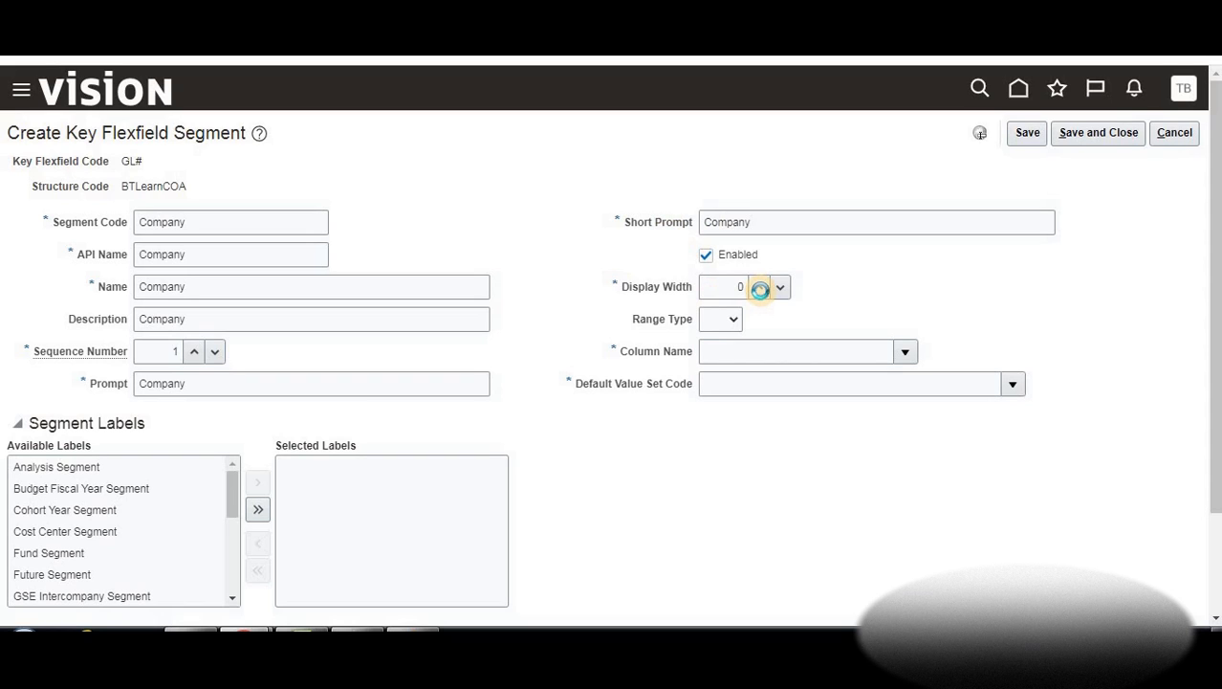
left_click(759, 287)
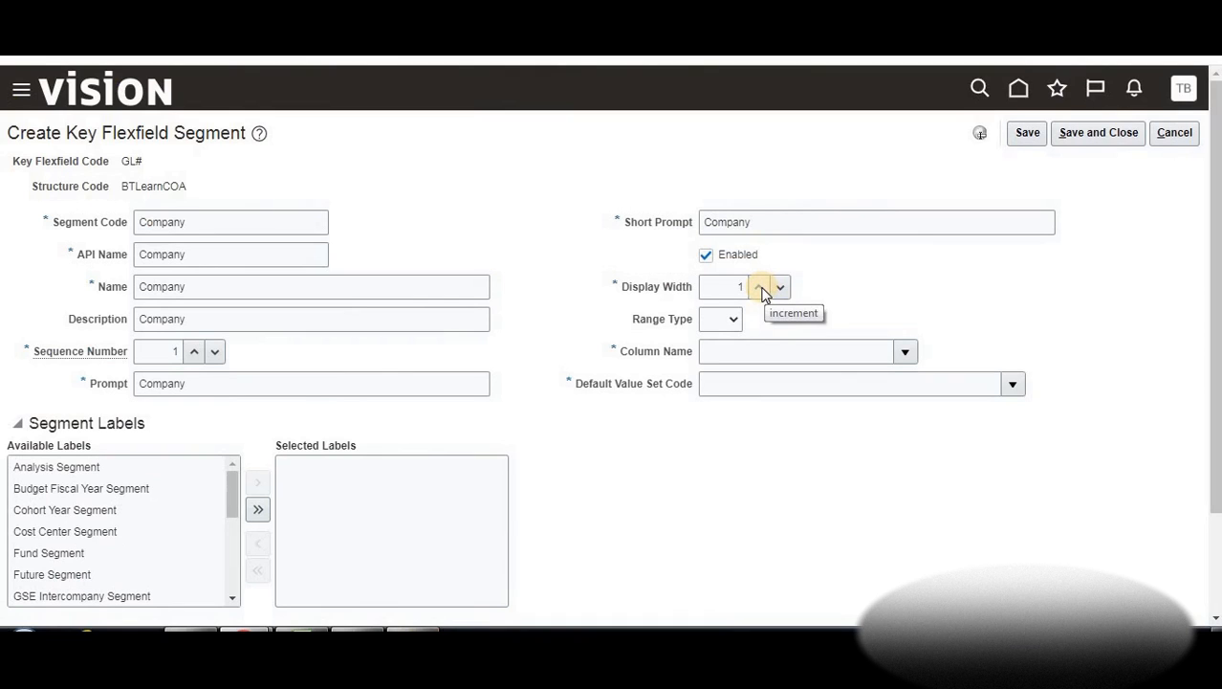
left_click(762, 289)
left_click(762, 288)
left_click(762, 289)
left_click(763, 289)
left_click(762, 289)
left_click(762, 289)
left_click(762, 289)
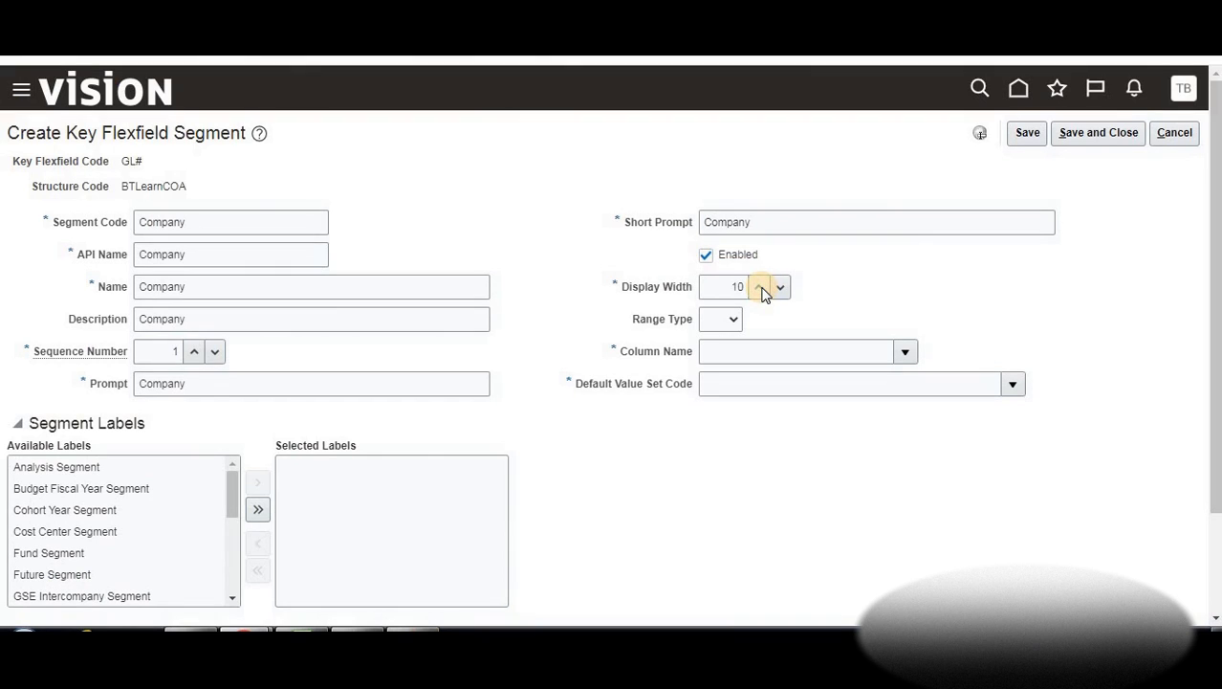
left_click(733, 320)
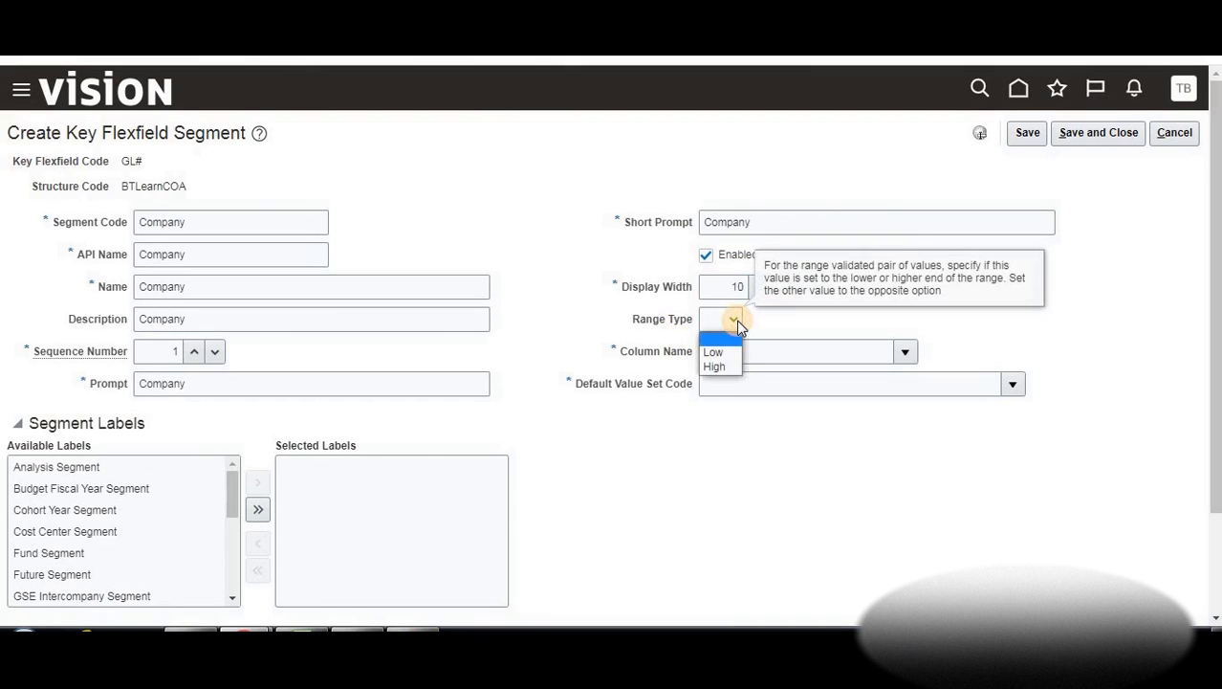
left_click(762, 317)
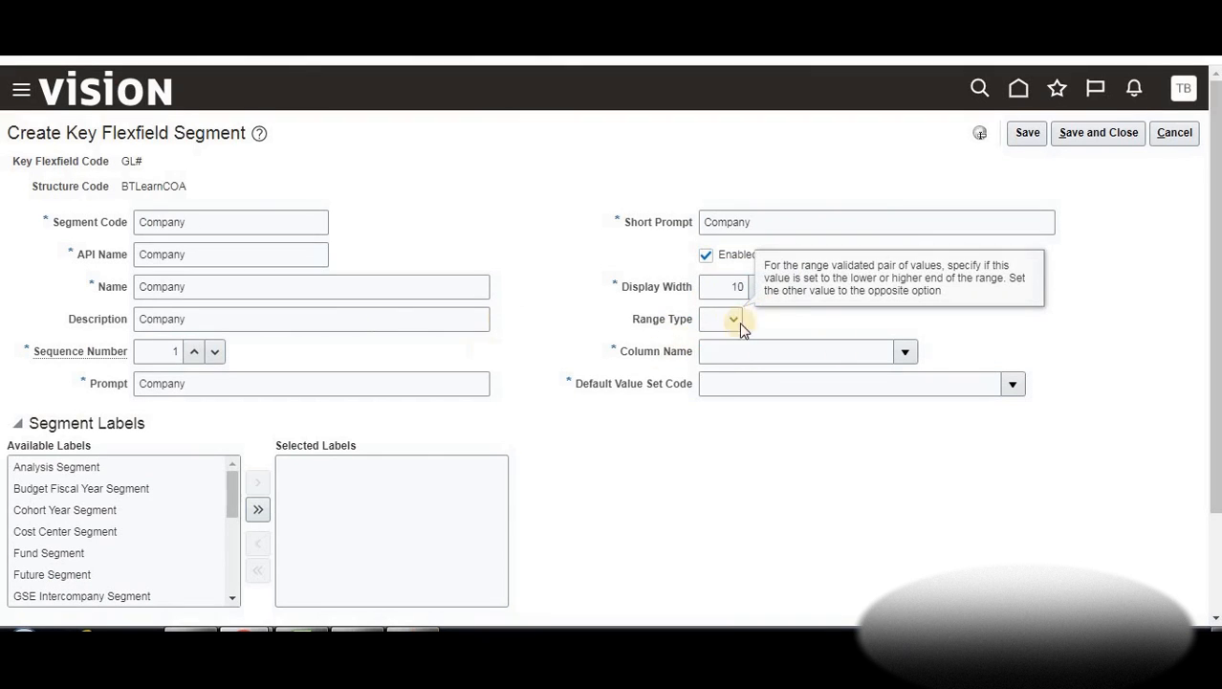
Map the Company segment to column SEGMENT1 and search for a default value set
left_click(905, 352)
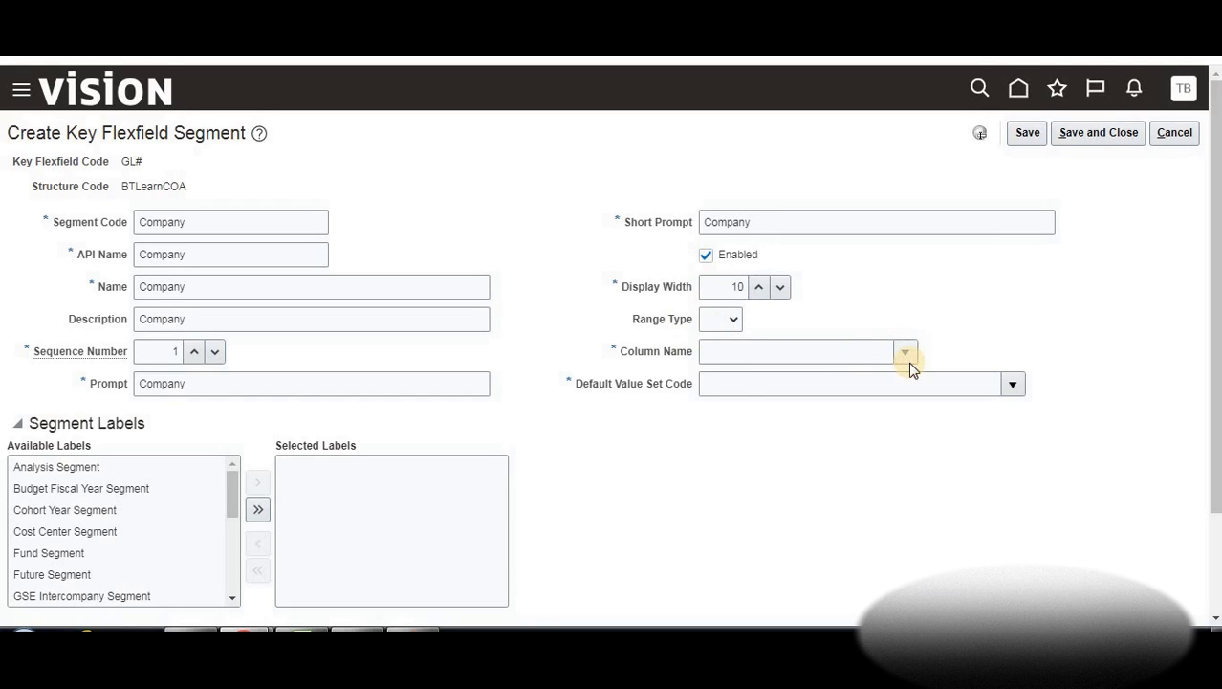
left_click(905, 352)
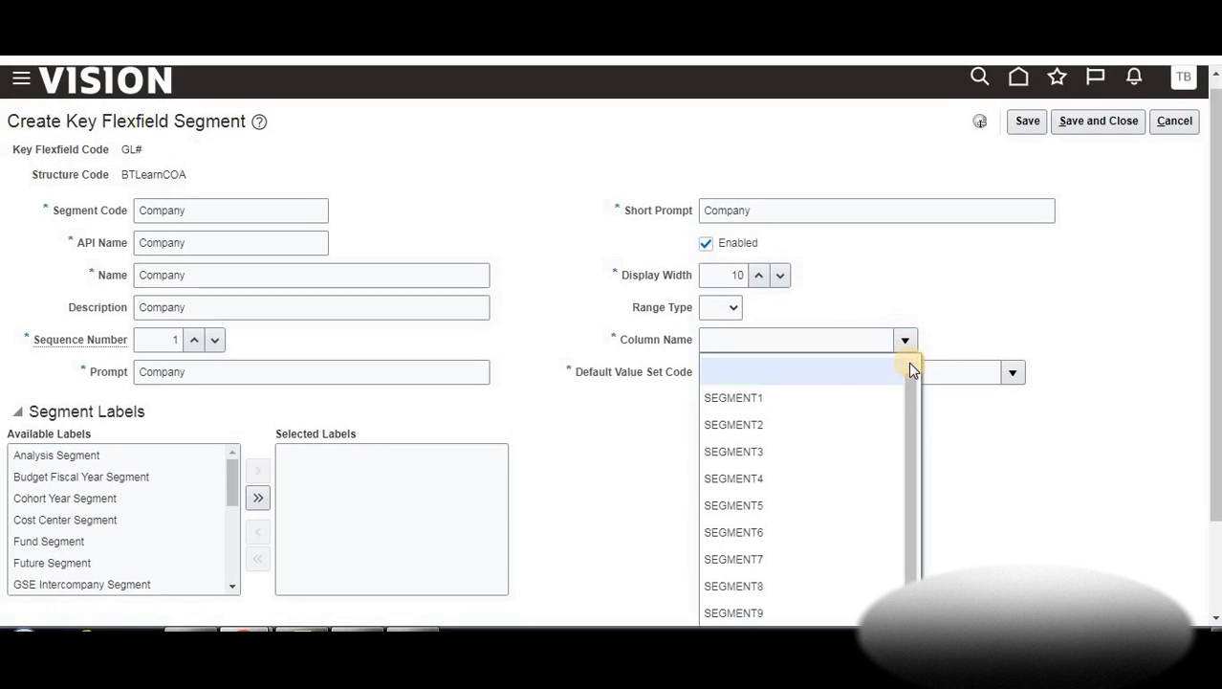
left_click(777, 400)
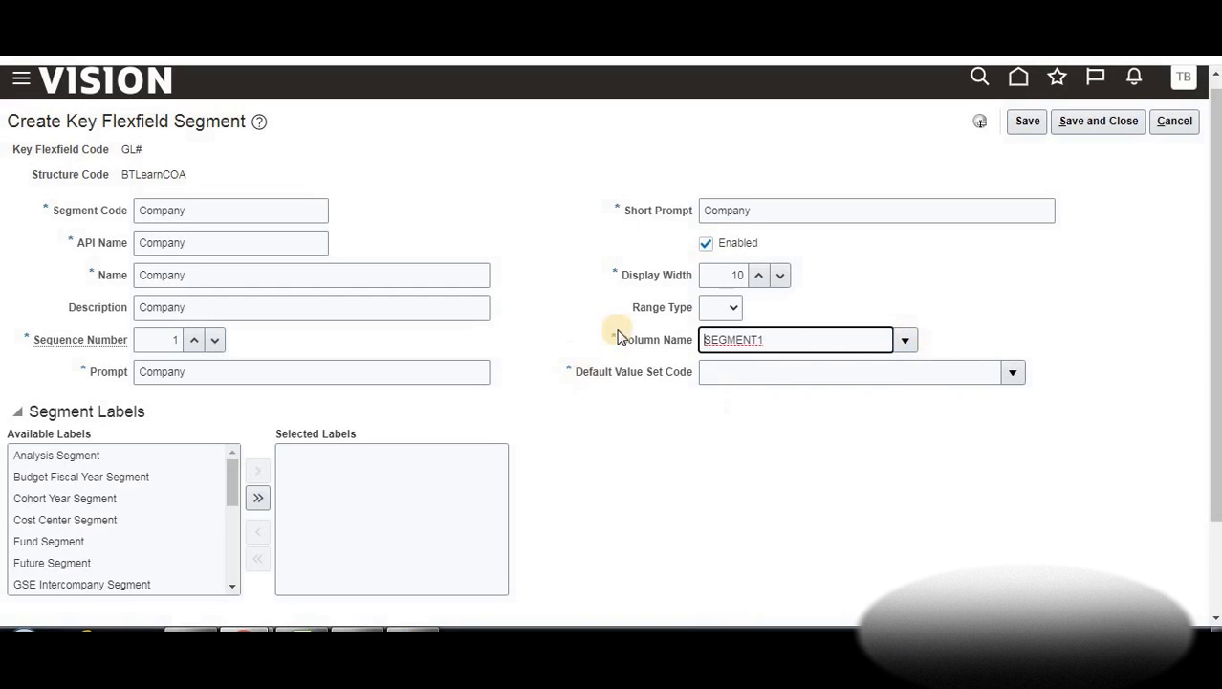
left_click(1012, 374)
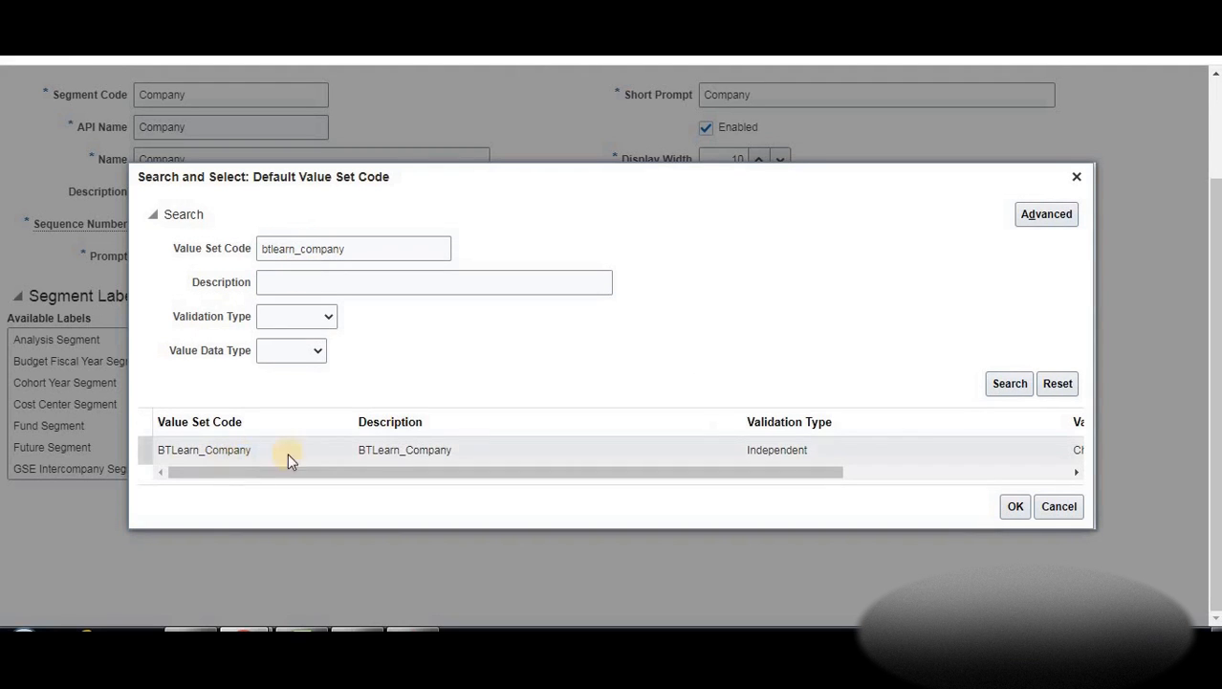
Assign BTLearn_Company as the default value set, checking the Company values in the notes
left_click(385, 449)
left_click(1016, 509)
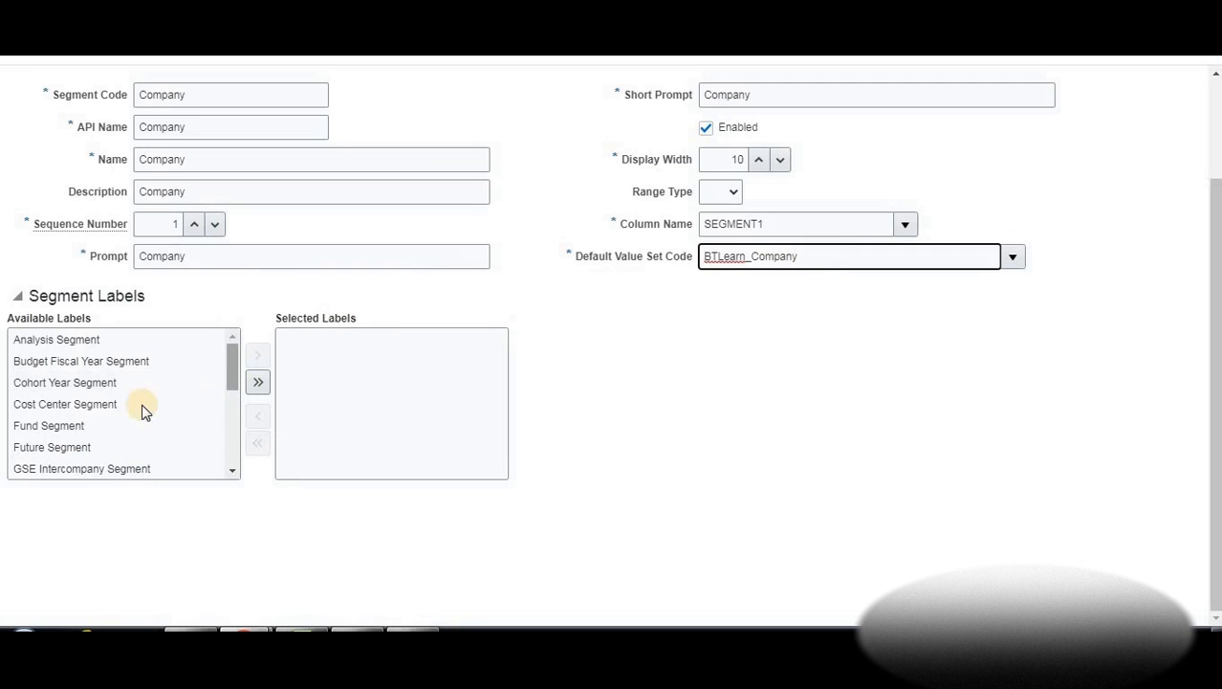
scroll(275, 240, "up", 2)
scroll(358, 519, "down", 2)
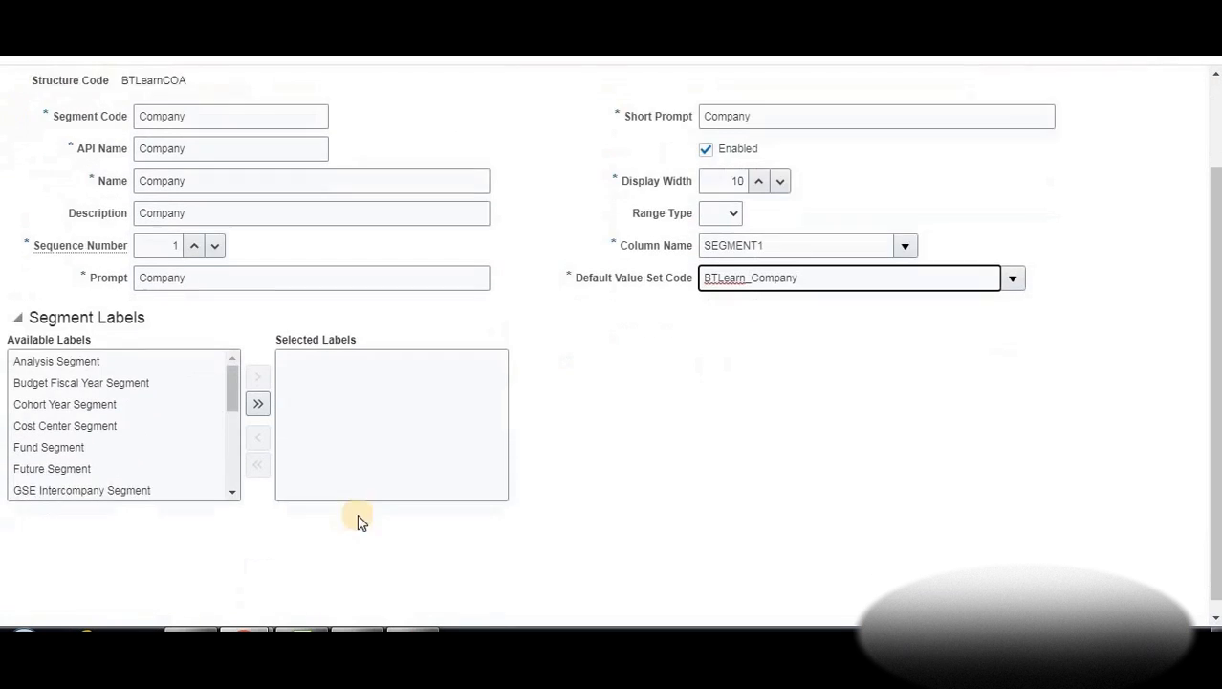
left_click(301, 633)
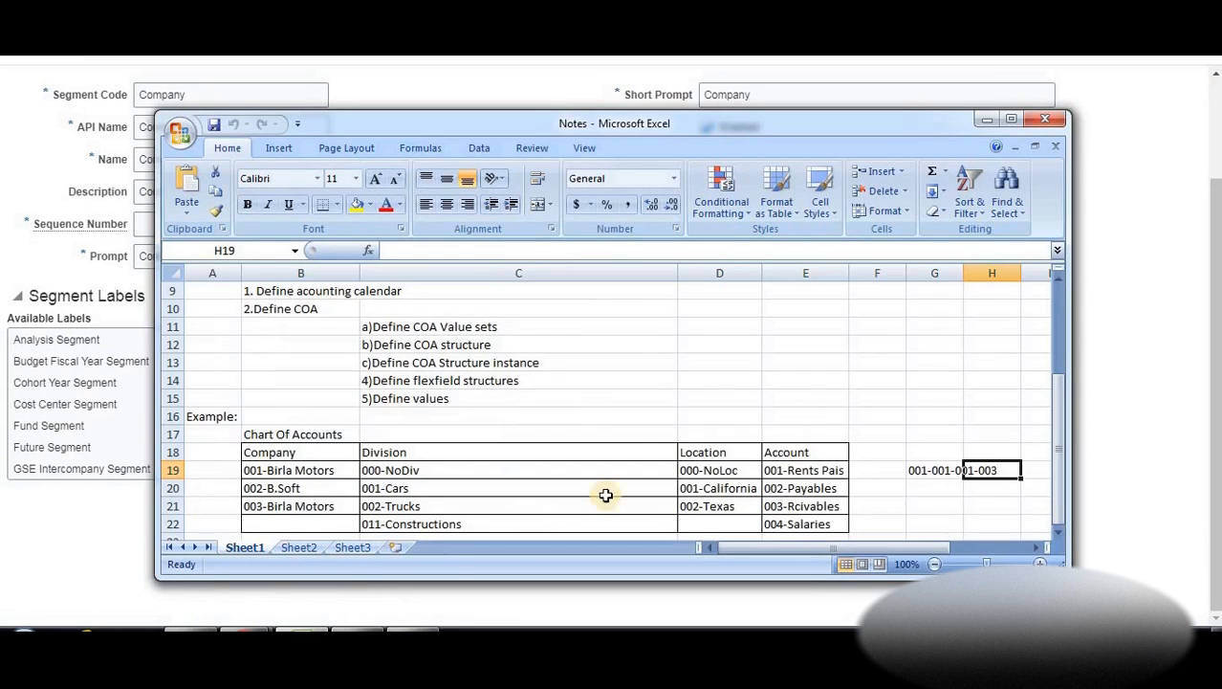
left_click(278, 468)
left_click(280, 451)
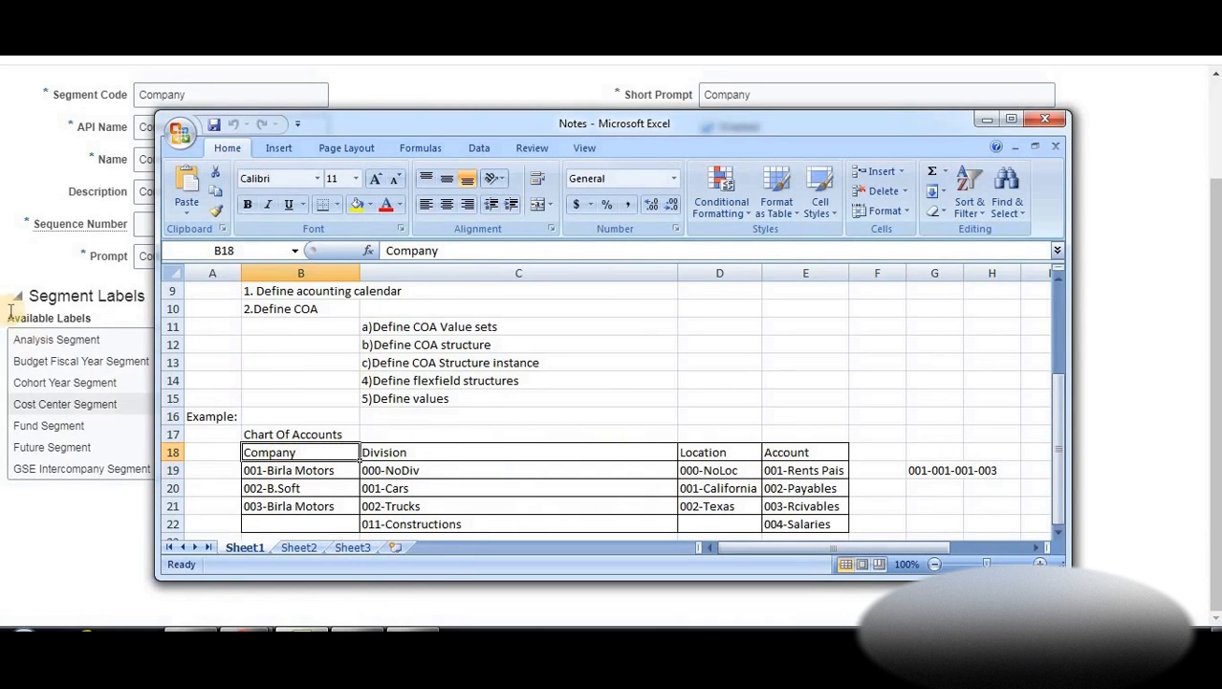
left_click(58, 519)
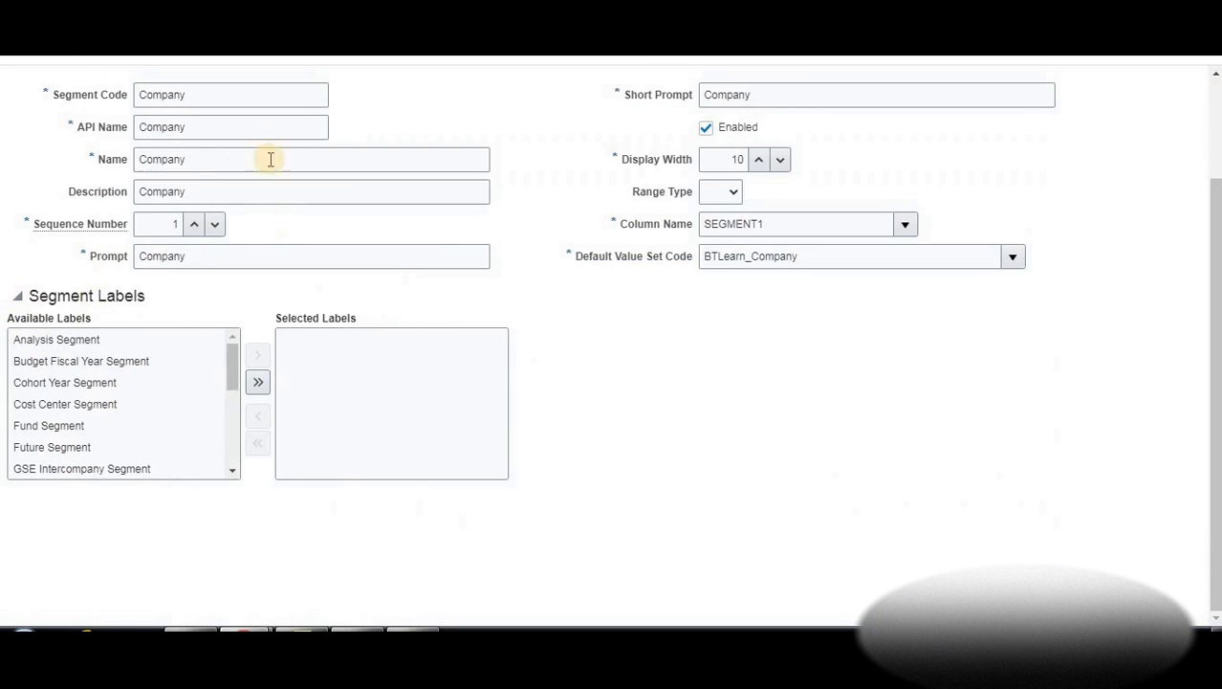
Give the Company segment the Primary Balancing Segment label and save it
scroll(146, 403, "down", 3)
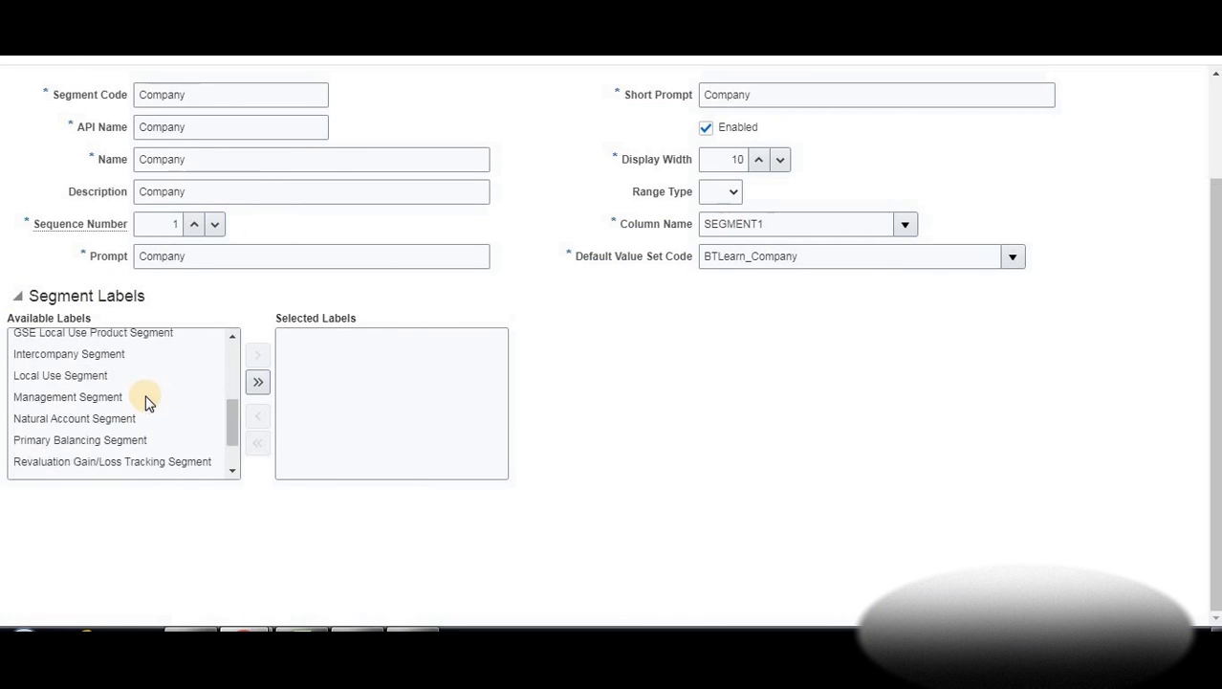
scroll(134, 402, "down", 1)
left_click(96, 385)
left_click(270, 359)
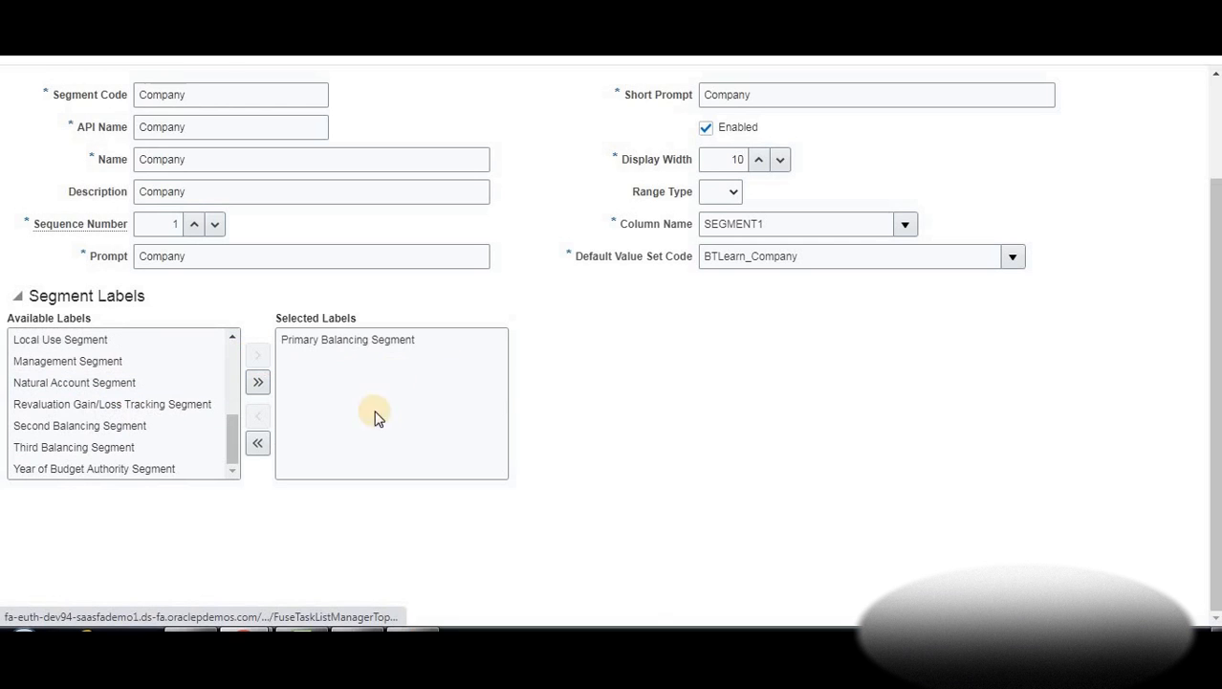
scroll(488, 363, "up", 2)
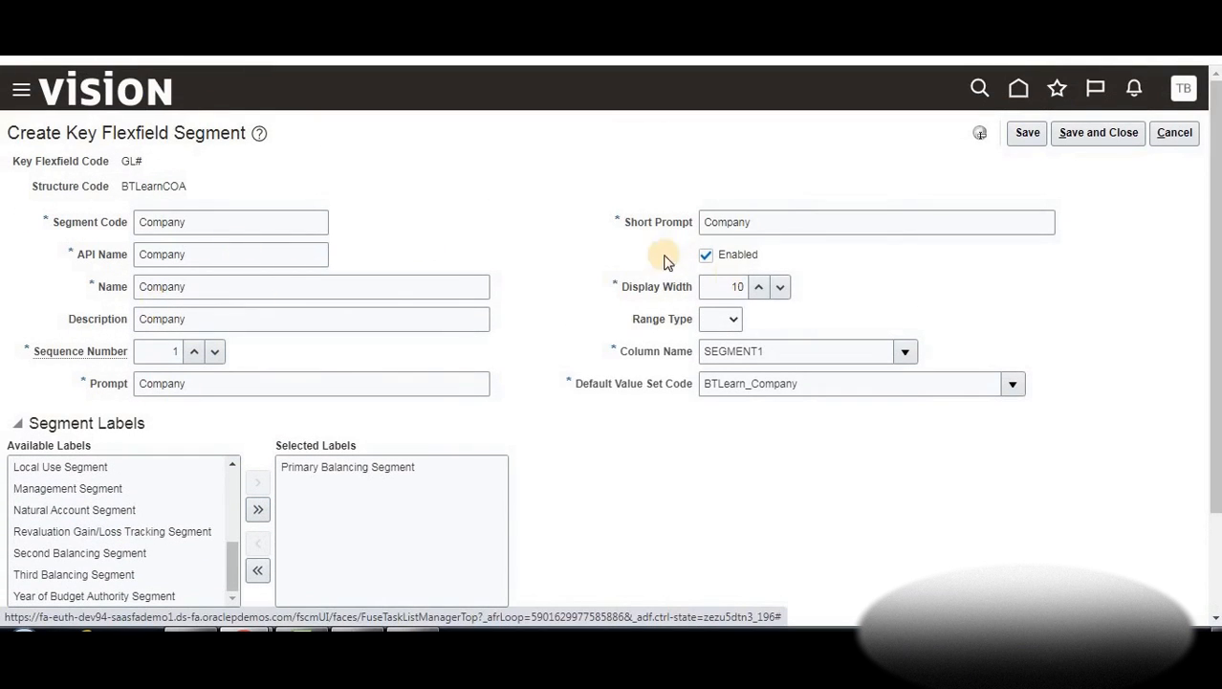
left_click(1095, 135)
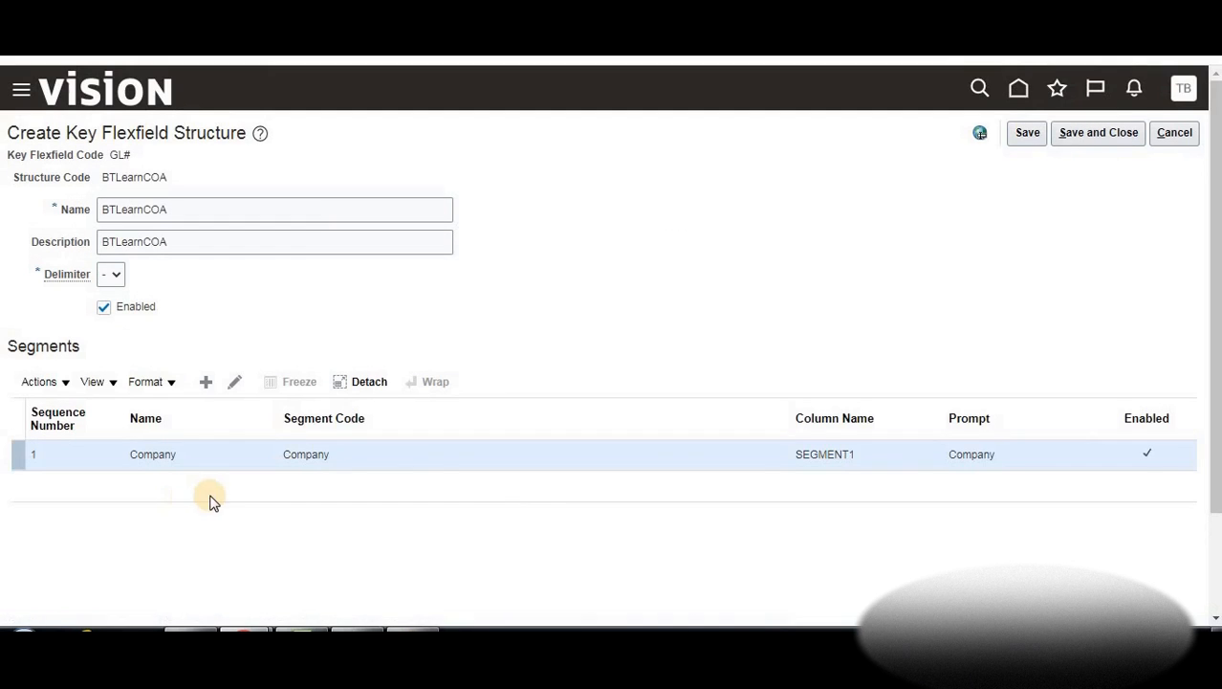
Add a Division segment with Division as code, API name, name and description
left_click(205, 382)
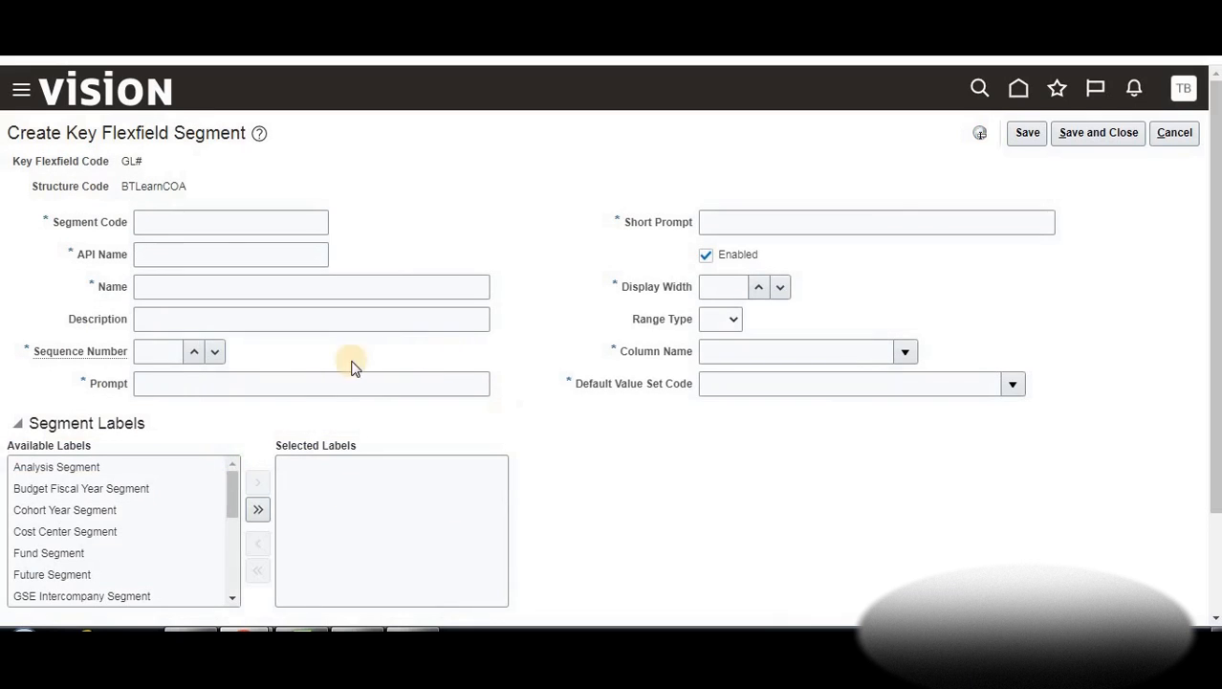
left_click(194, 220)
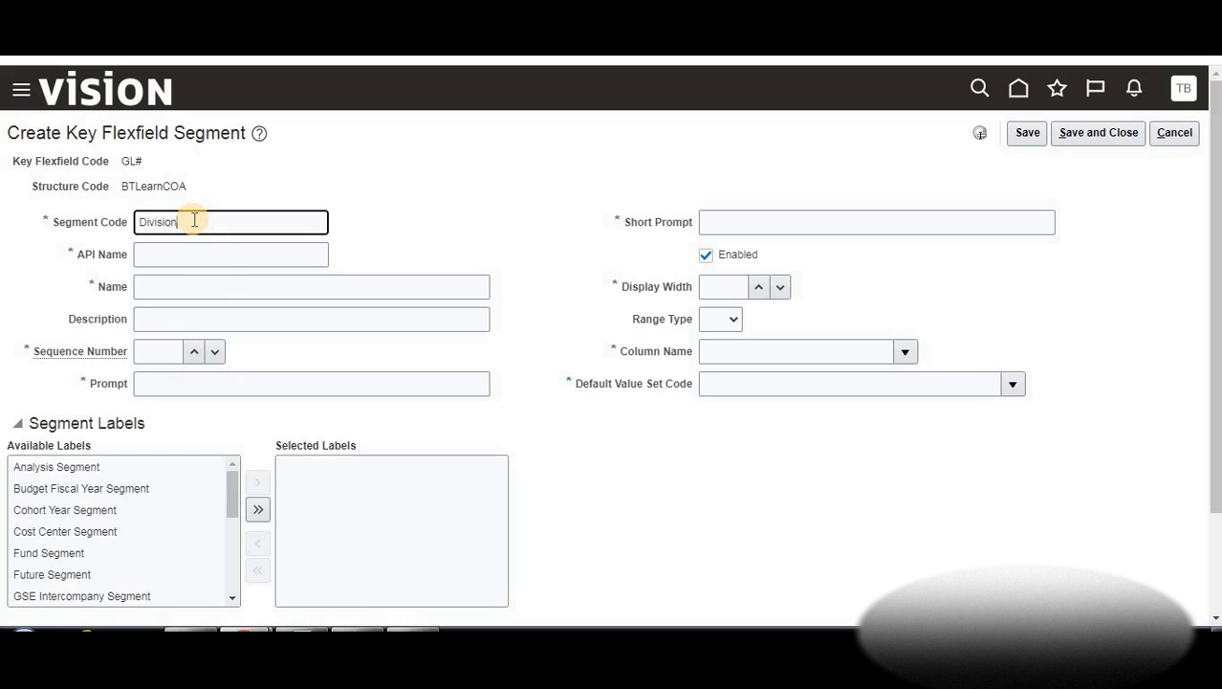
double_click(189, 222)
key("ctrl+c")
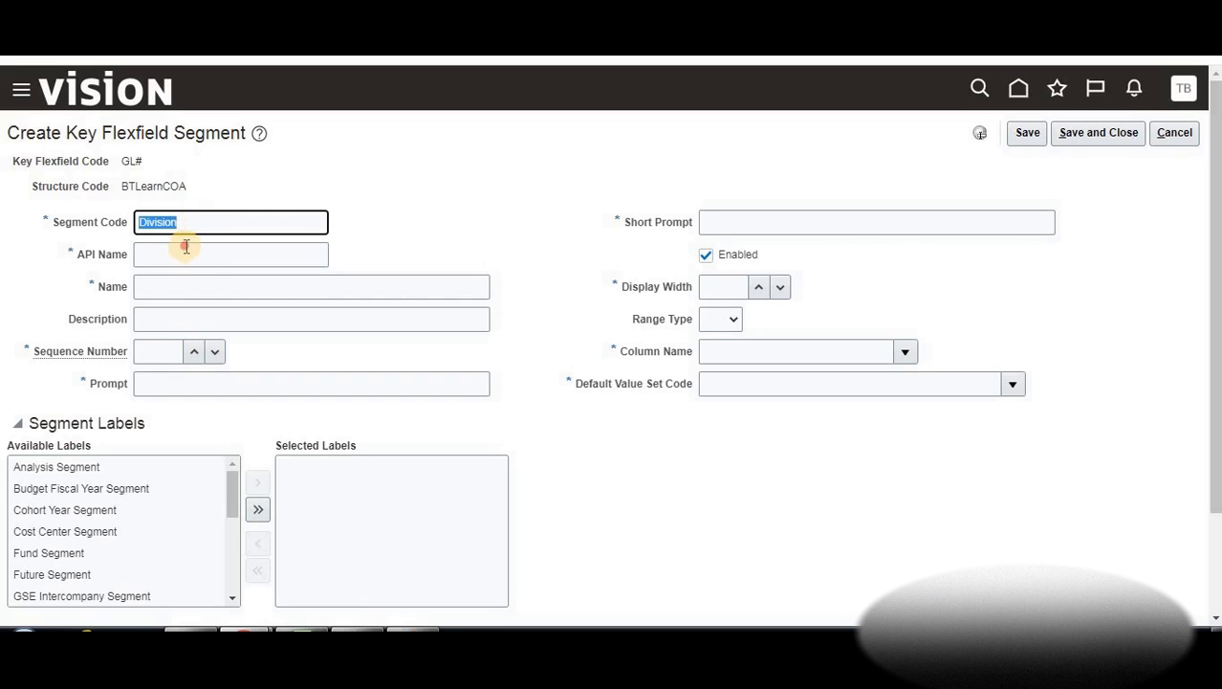
left_click(186, 247)
key("ctrl+v")
left_click(183, 295)
key("ctrl+v")
left_click(169, 318)
key("ctrl+v")
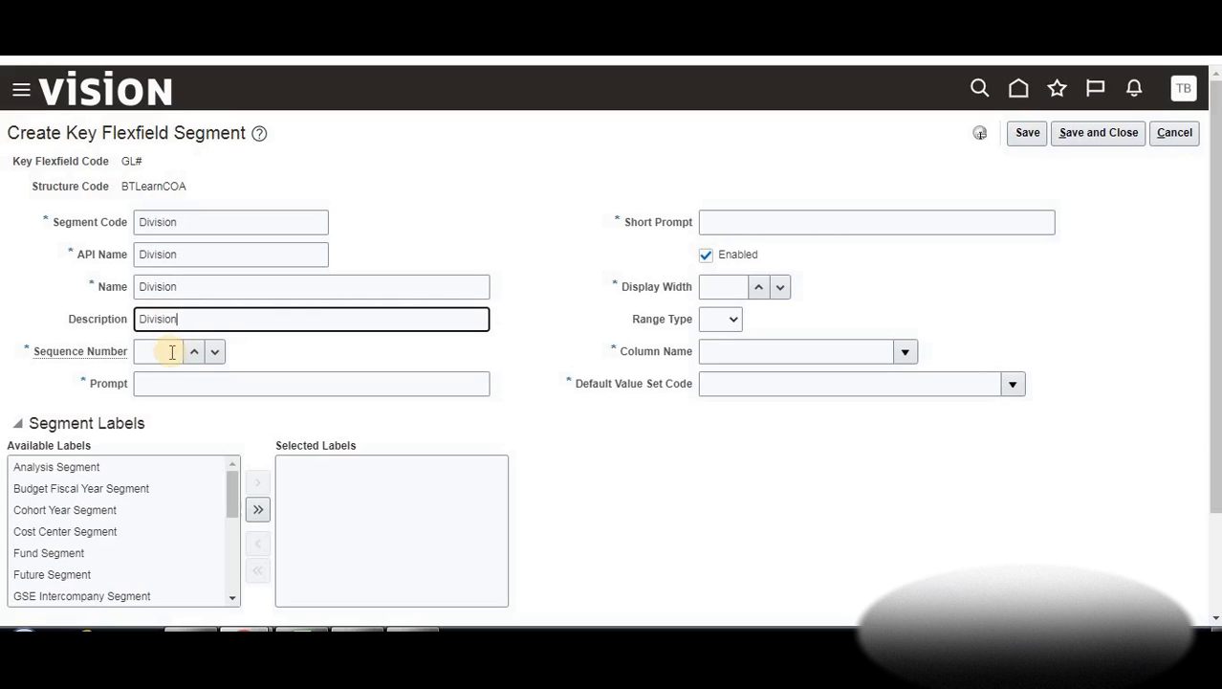
Set the Division segment's sequence to 2 and its prompt and short prompt to Division
left_click(194, 351)
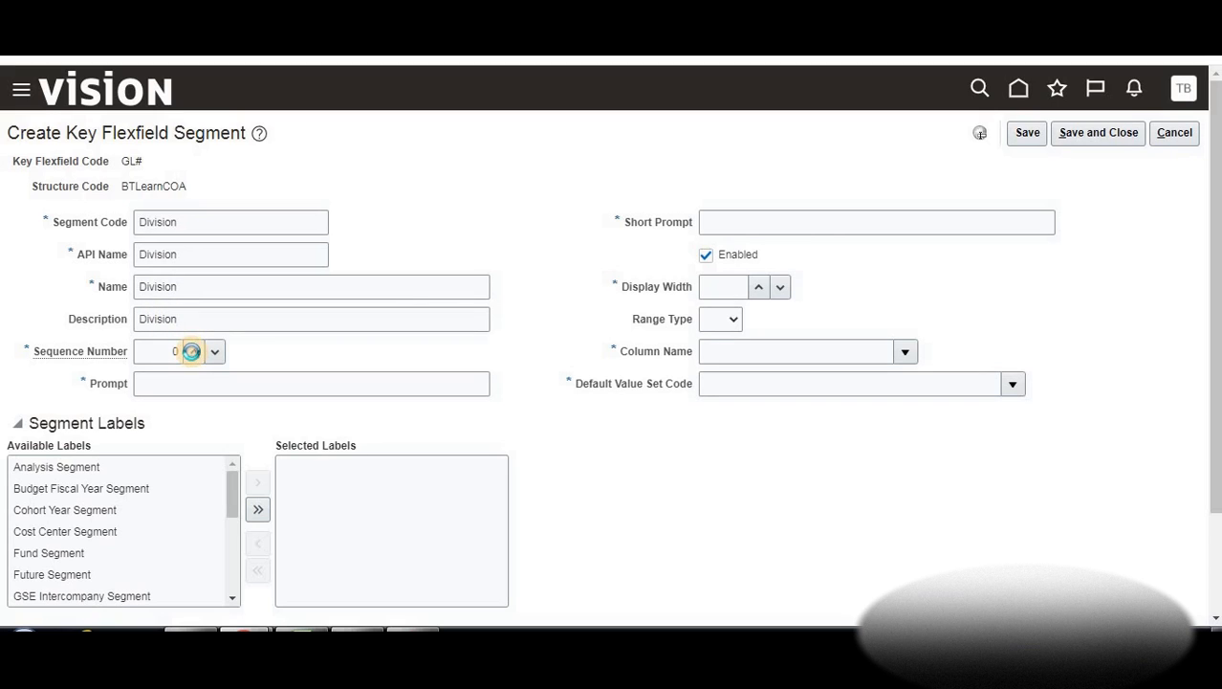
left_click(193, 351)
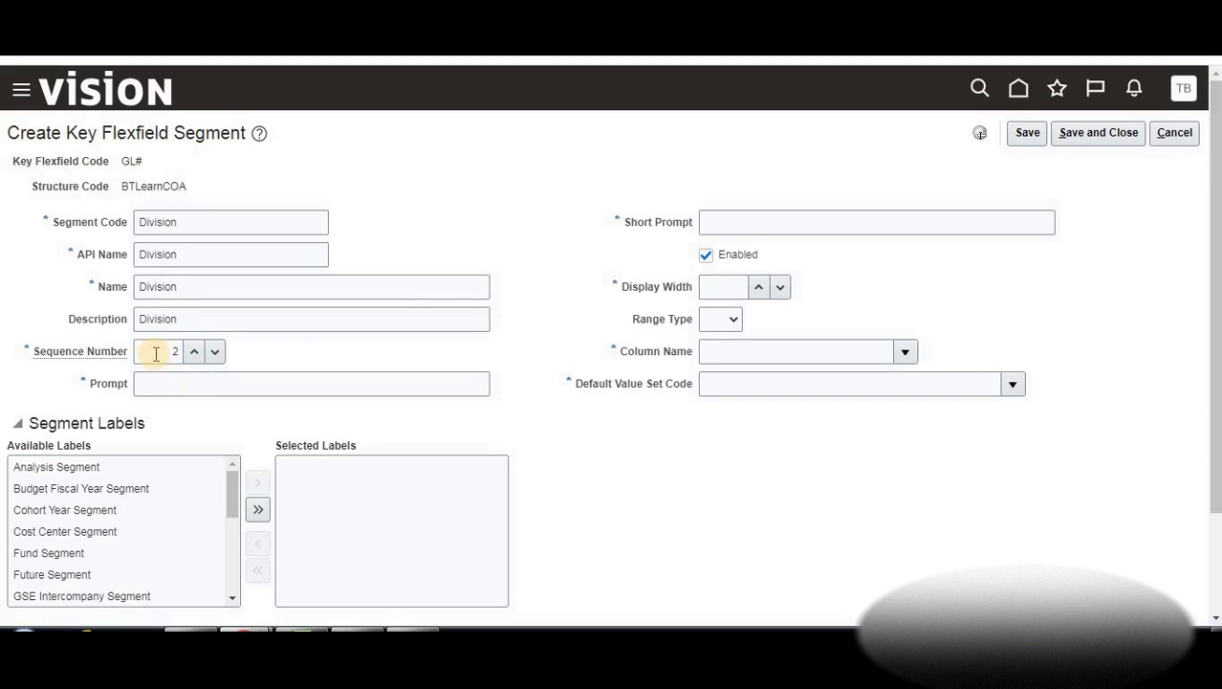
left_click(200, 381)
key("ctrl+v")
left_click(745, 222)
key("ctrl+v")
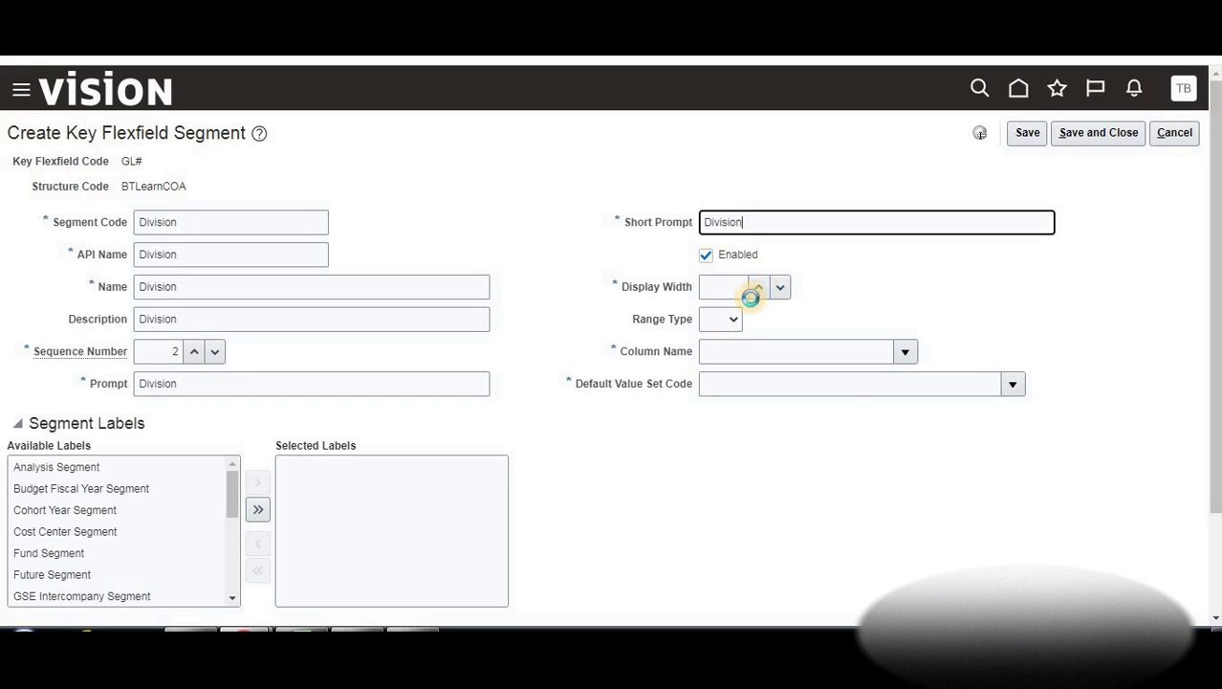
Give Division display width 10, column SEGMENT2 and value set BTLearn_Division, then save
left_click(755, 293)
left_click(756, 293)
left_click(756, 293)
left_click(756, 292)
left_click(755, 293)
left_click(756, 293)
left_click(756, 293)
left_click(756, 292)
left_click(756, 293)
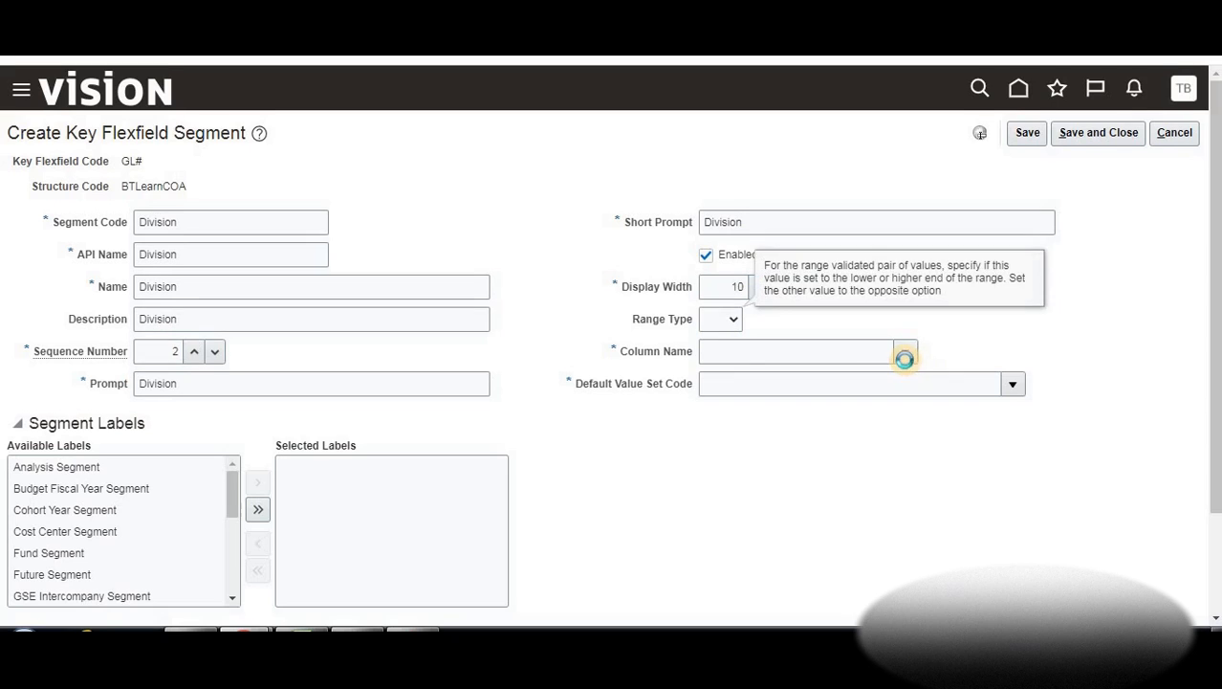
left_click(902, 353)
left_click(881, 375)
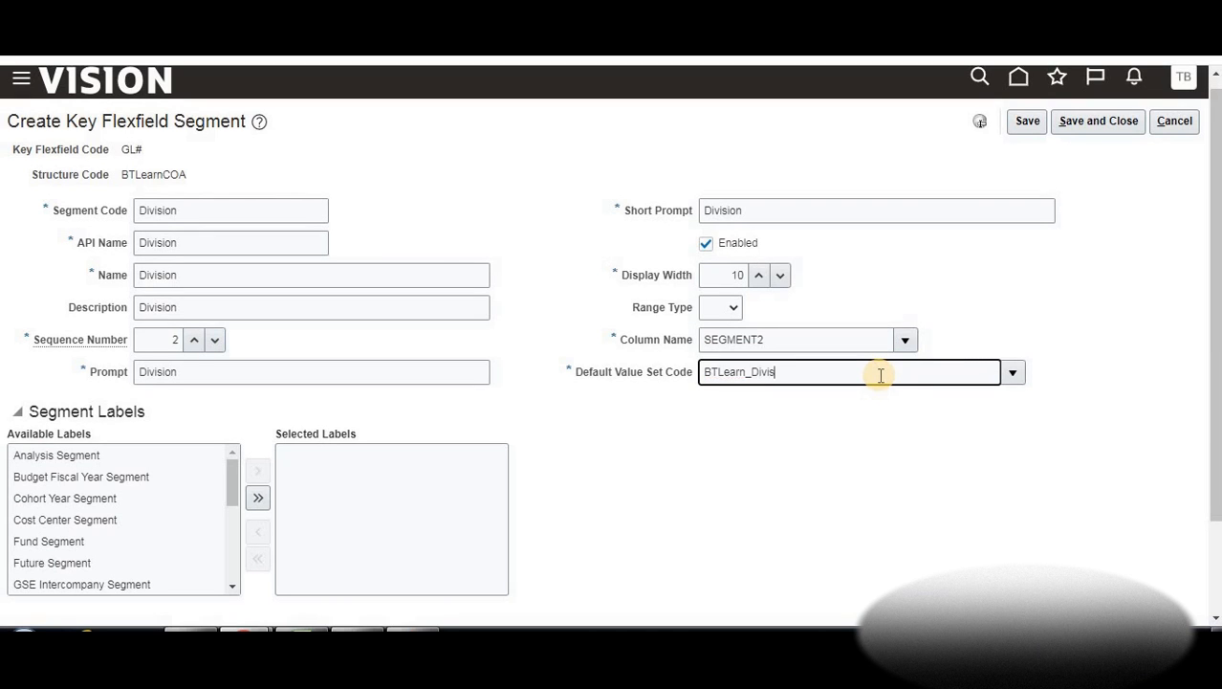
key("Tab")
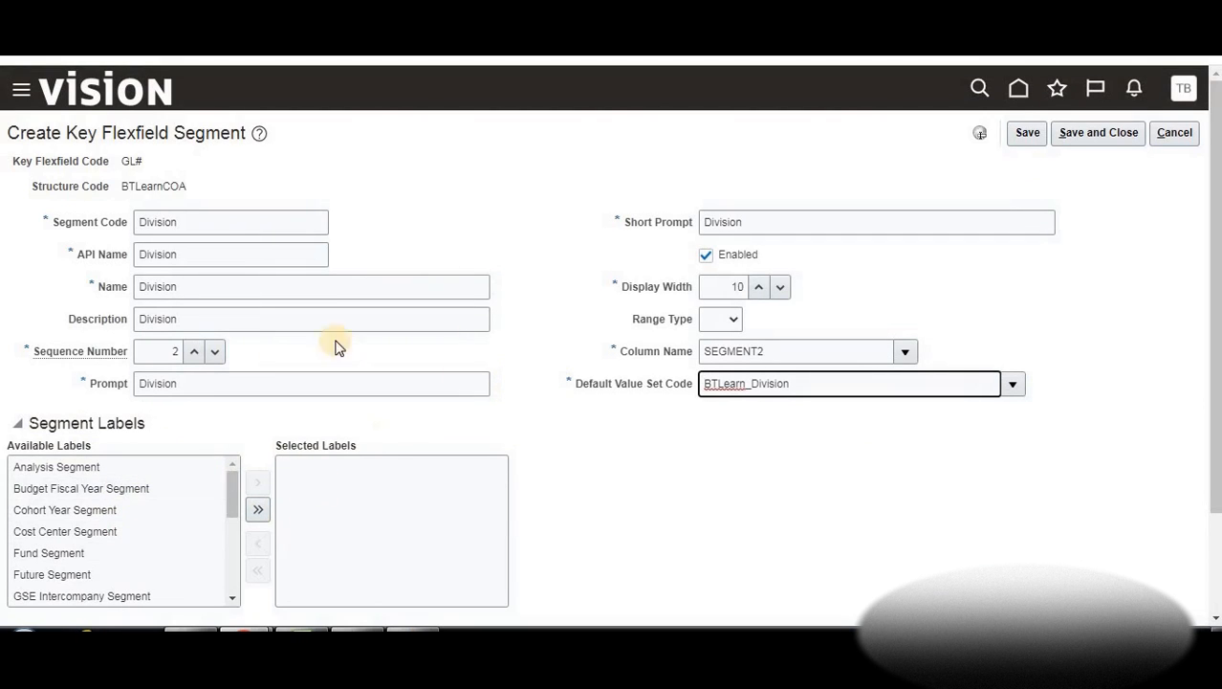
left_click(1069, 136)
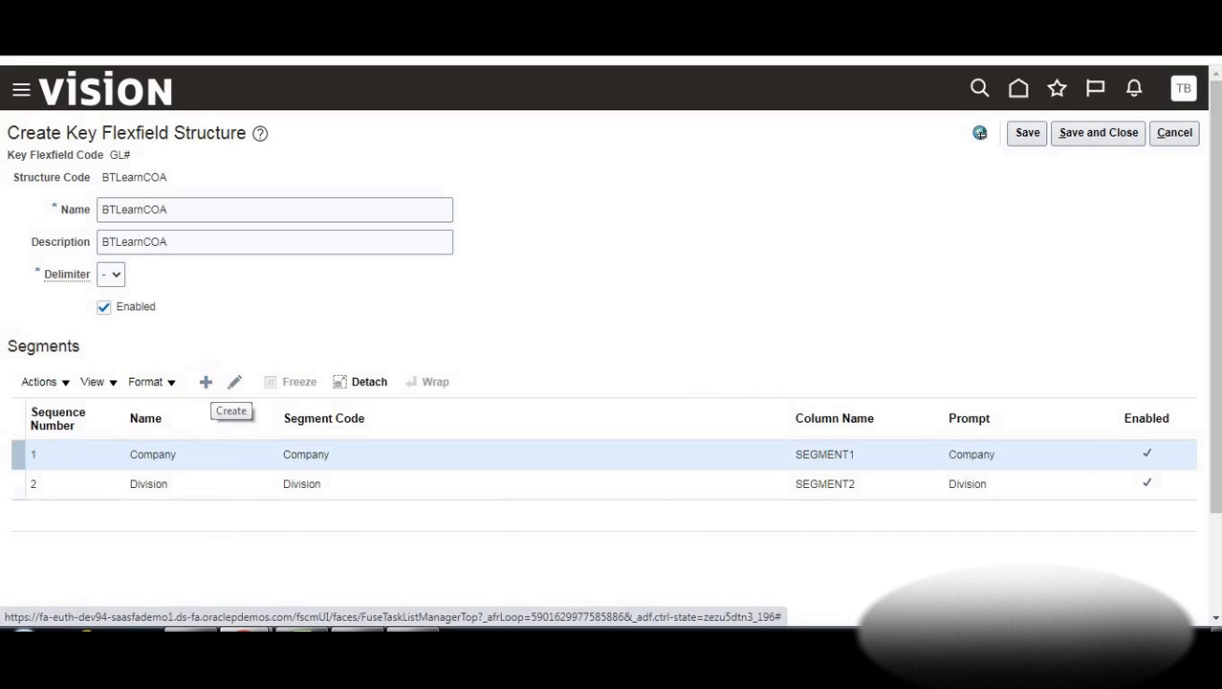
After checking the Excel notes, start a new segment with code, API name, name and description 'Location'
key("alt+Tab")
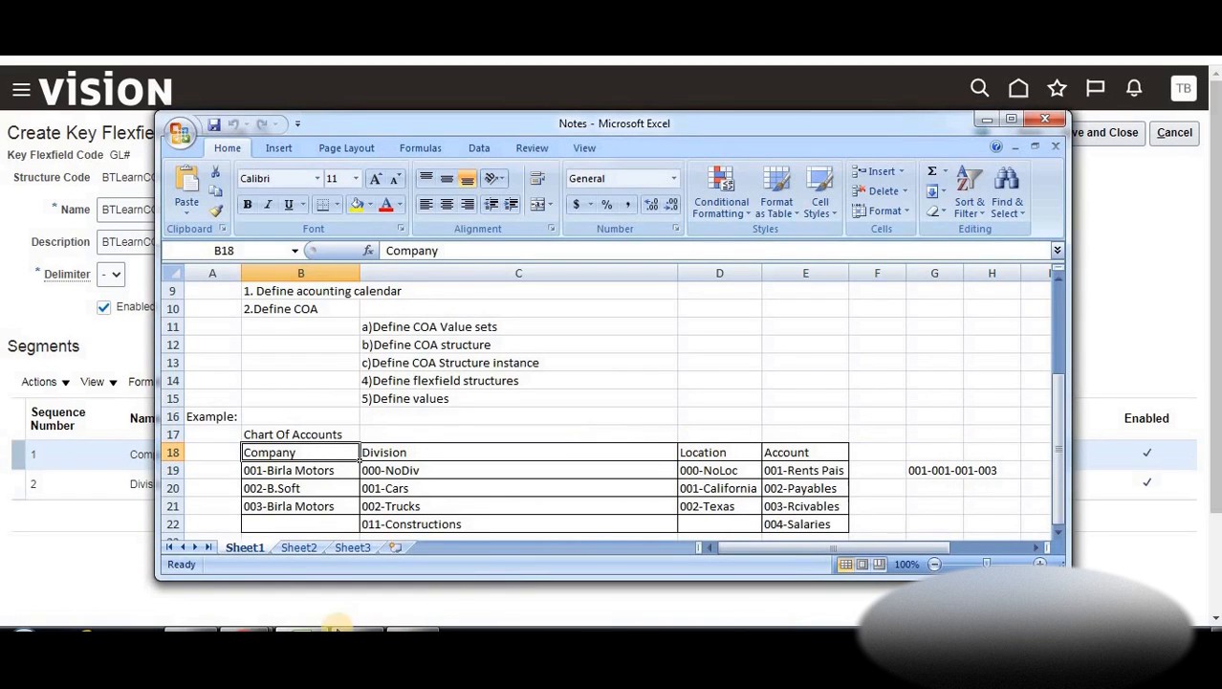
left_click(311, 627)
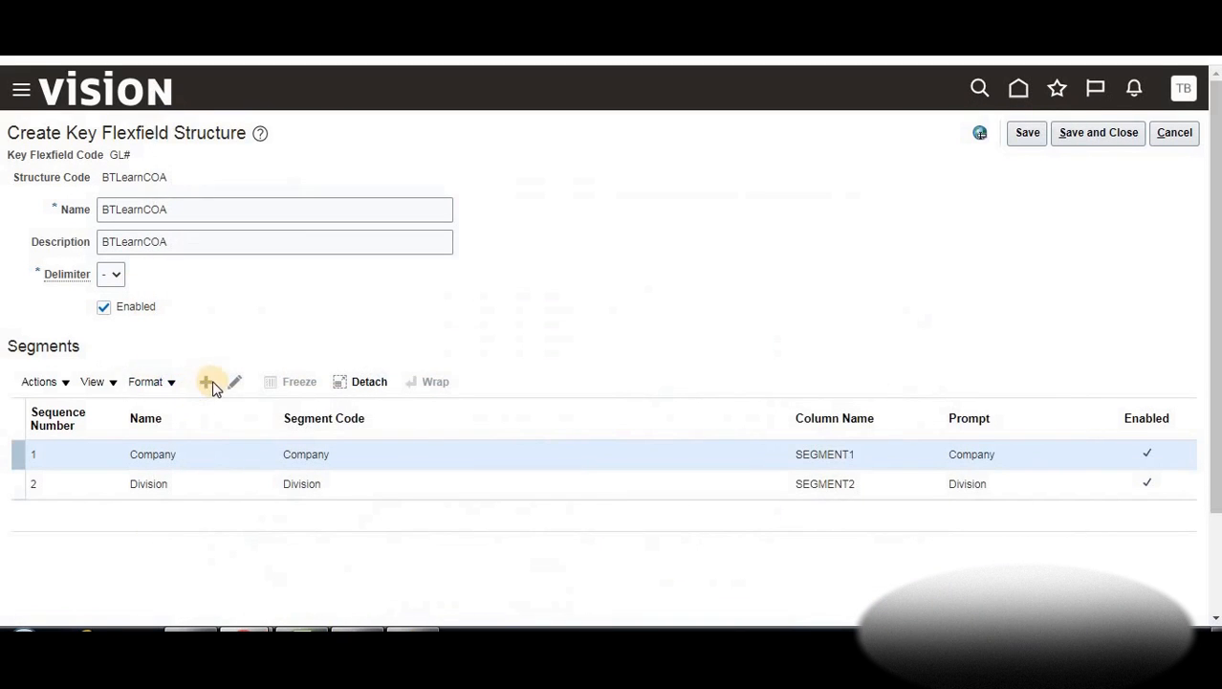
left_click(205, 381)
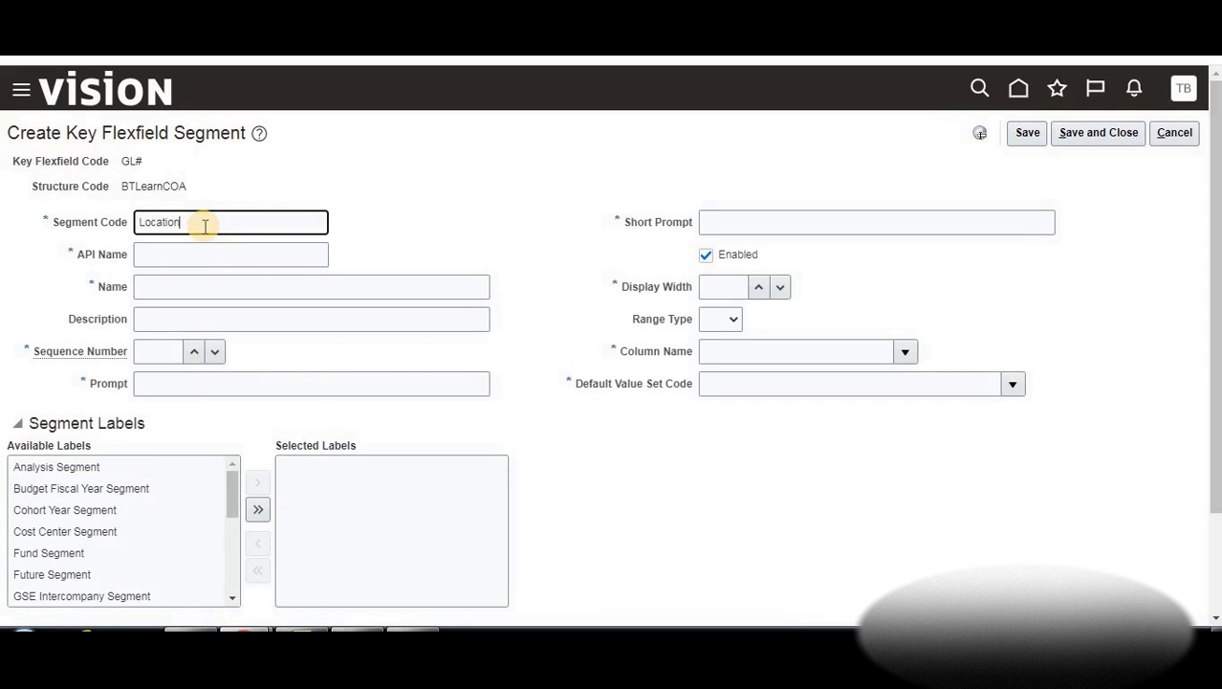
double_click(183, 224)
key("ctrl+c")
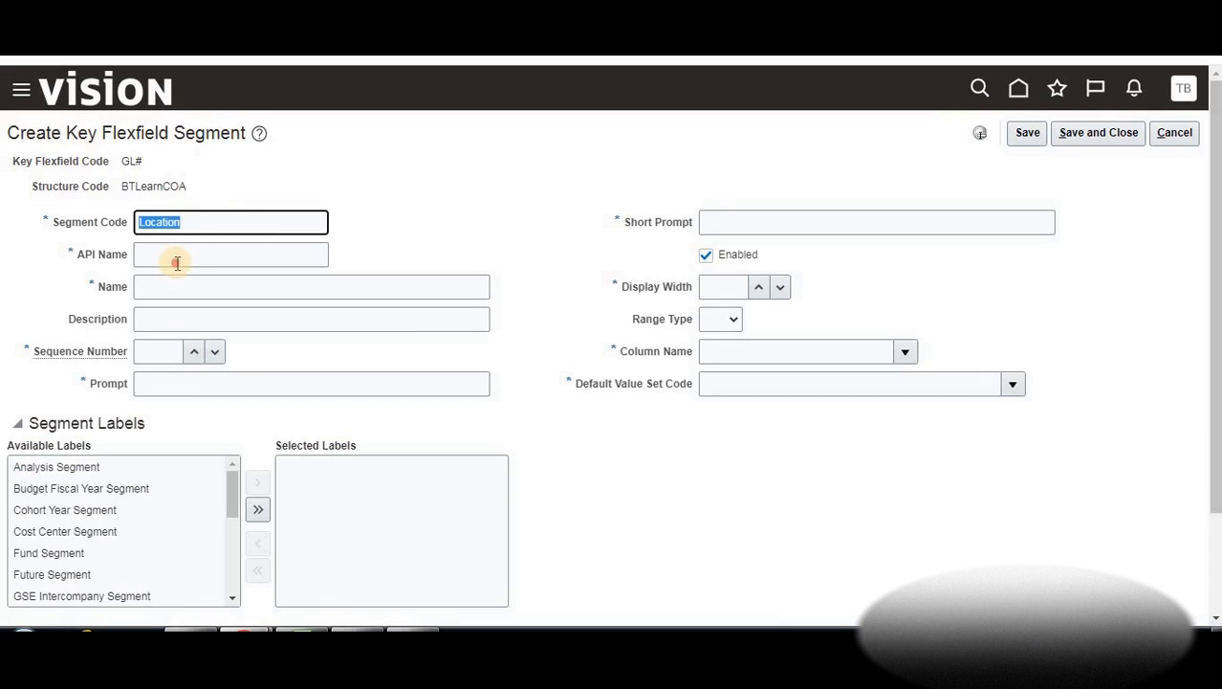
left_click(176, 258)
key("ctrl+v")
left_click(173, 284)
key("ctrl+v")
left_click(166, 316)
key("ctrl+v")
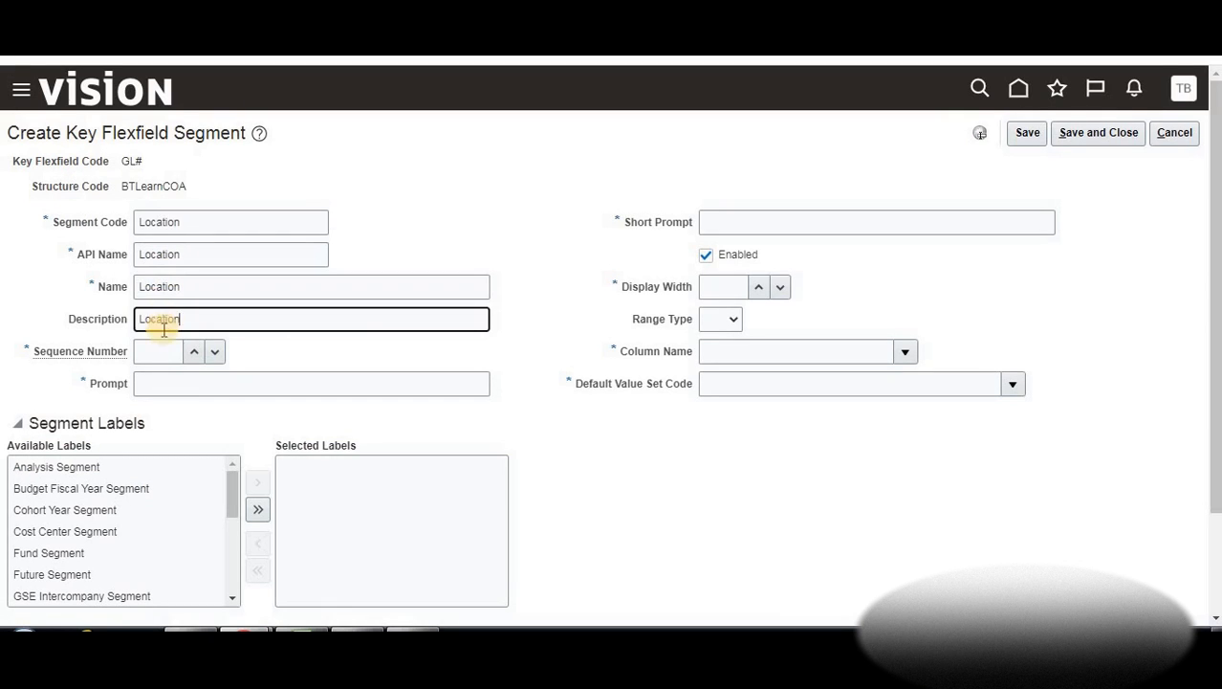
Set the Location segment's sequence to 3, prompt and short prompt to 'Location', and display width to 10
left_click(192, 352)
left_click(193, 352)
left_click(193, 352)
left_click(193, 352)
left_click(166, 379)
key("ctrl+v")
left_click(755, 230)
key("ctrl+v")
left_click(752, 289)
left_click(753, 289)
left_click(753, 289)
left_click(754, 290)
left_click(754, 290)
left_click(753, 290)
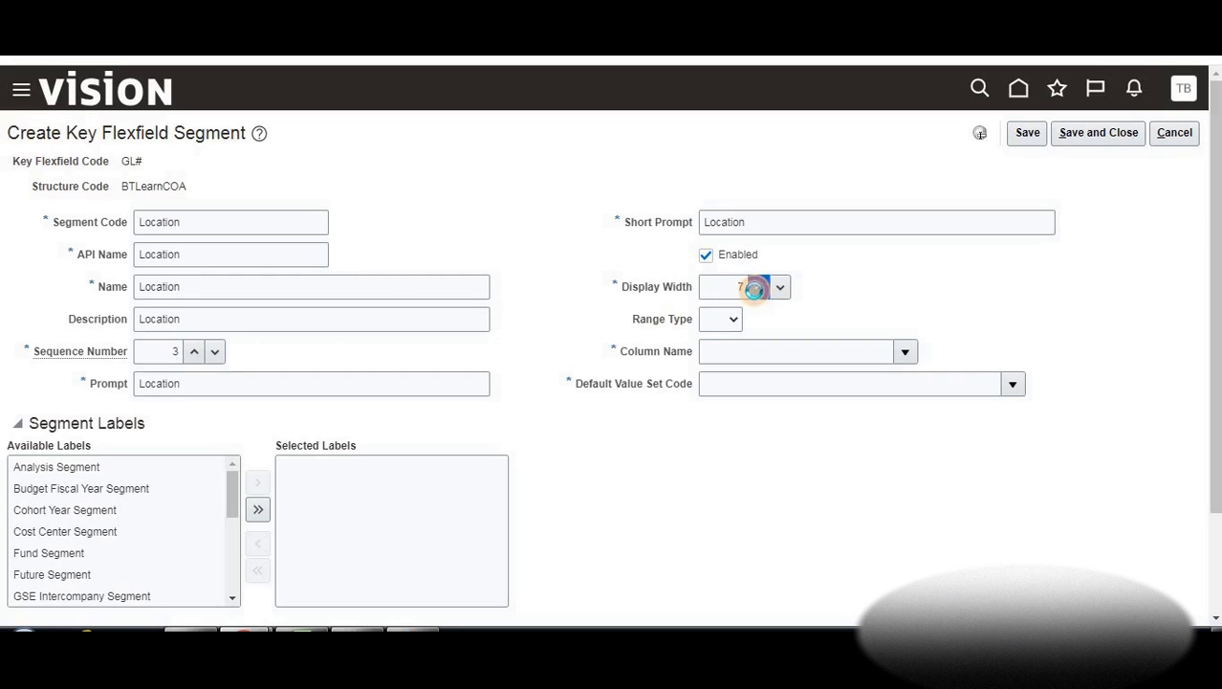
left_click(757, 288)
left_click(759, 288)
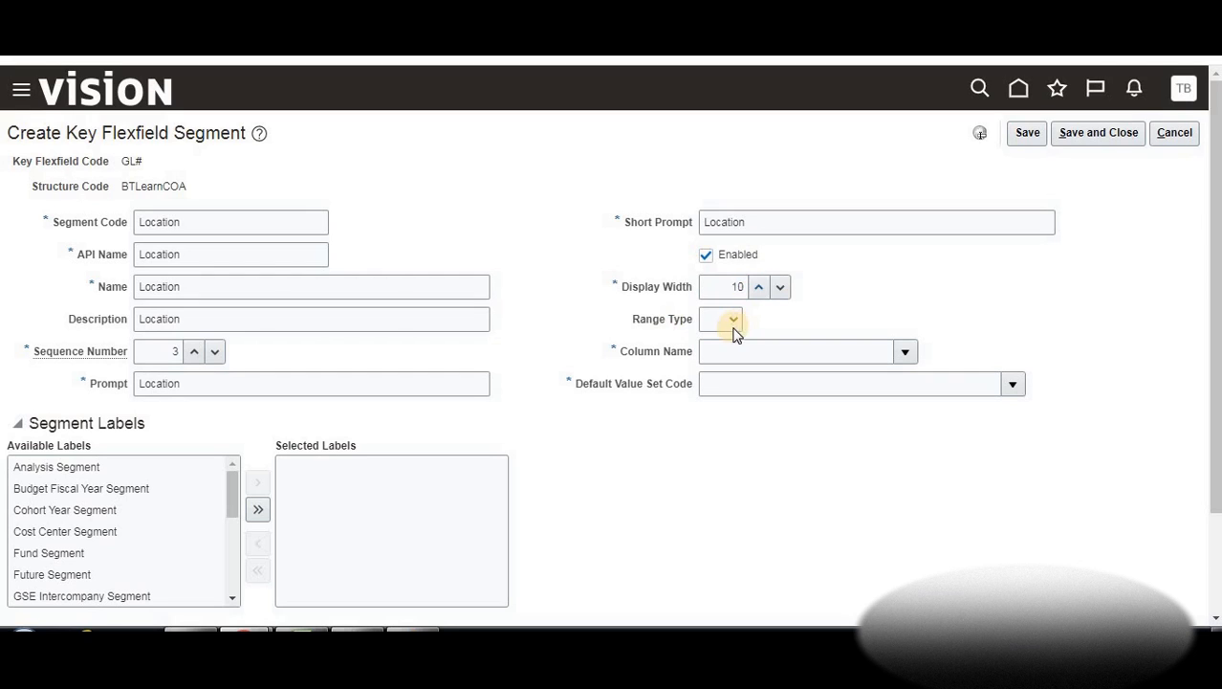
Assign column SEGMENT3 and value set BTLearn_Location, then save the Location segment
left_click(904, 352)
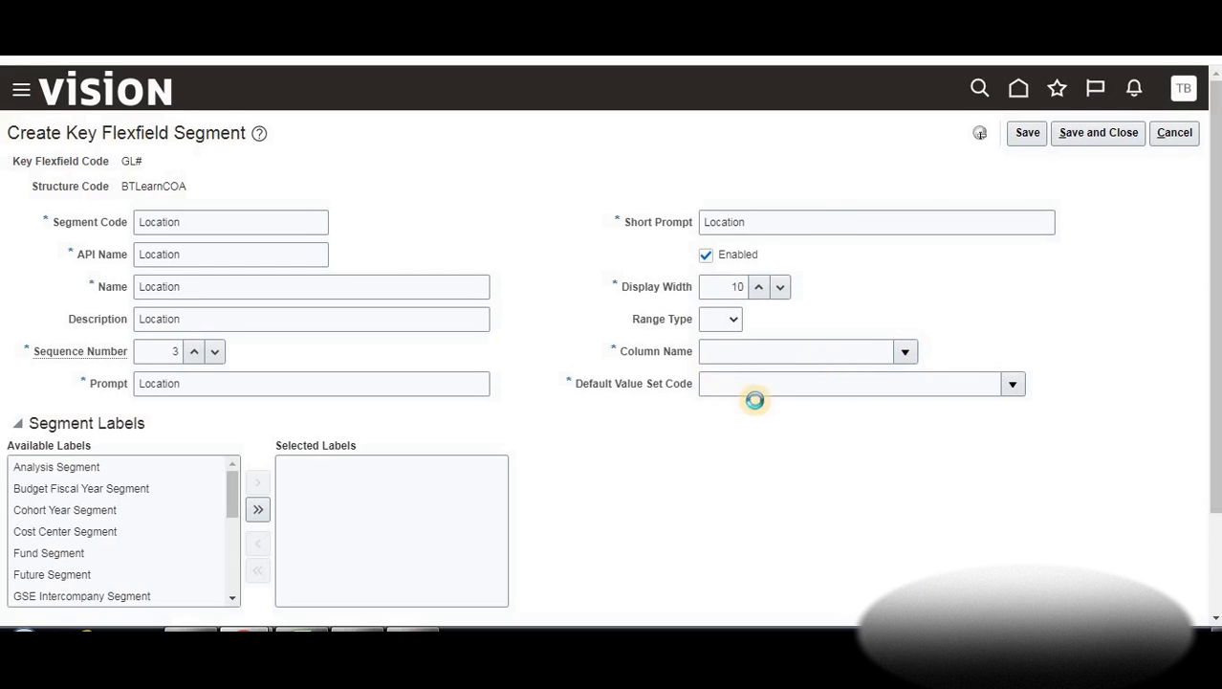
type("b")
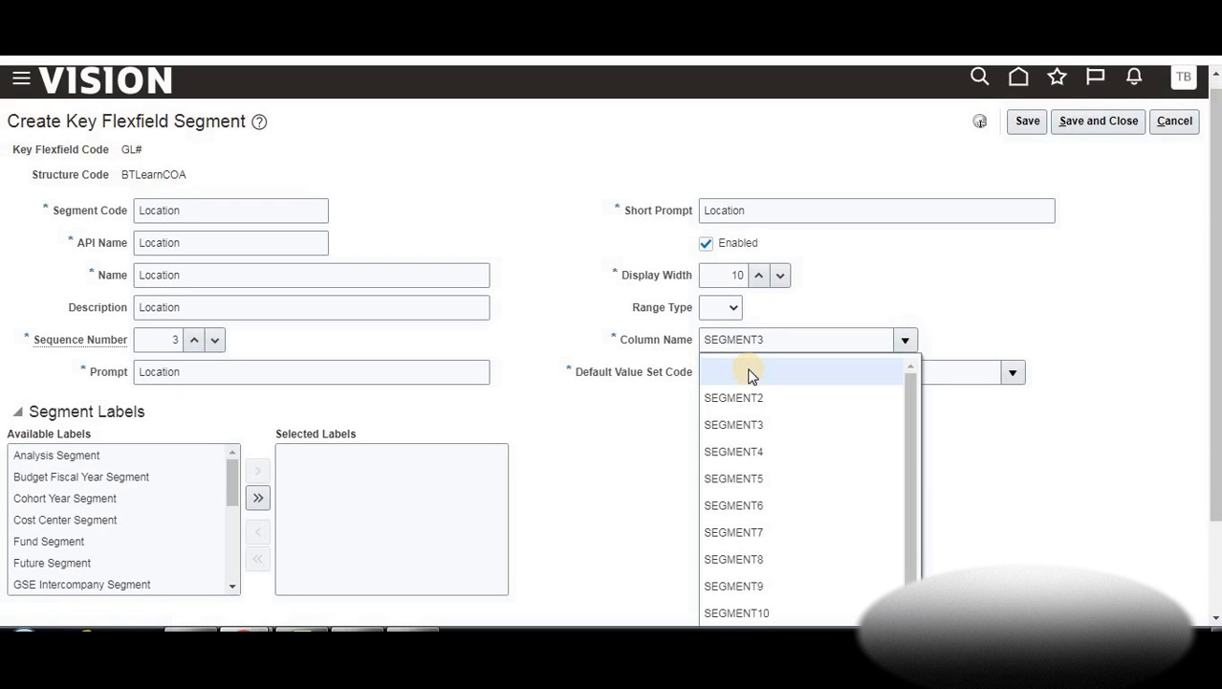
key("BackSpace")
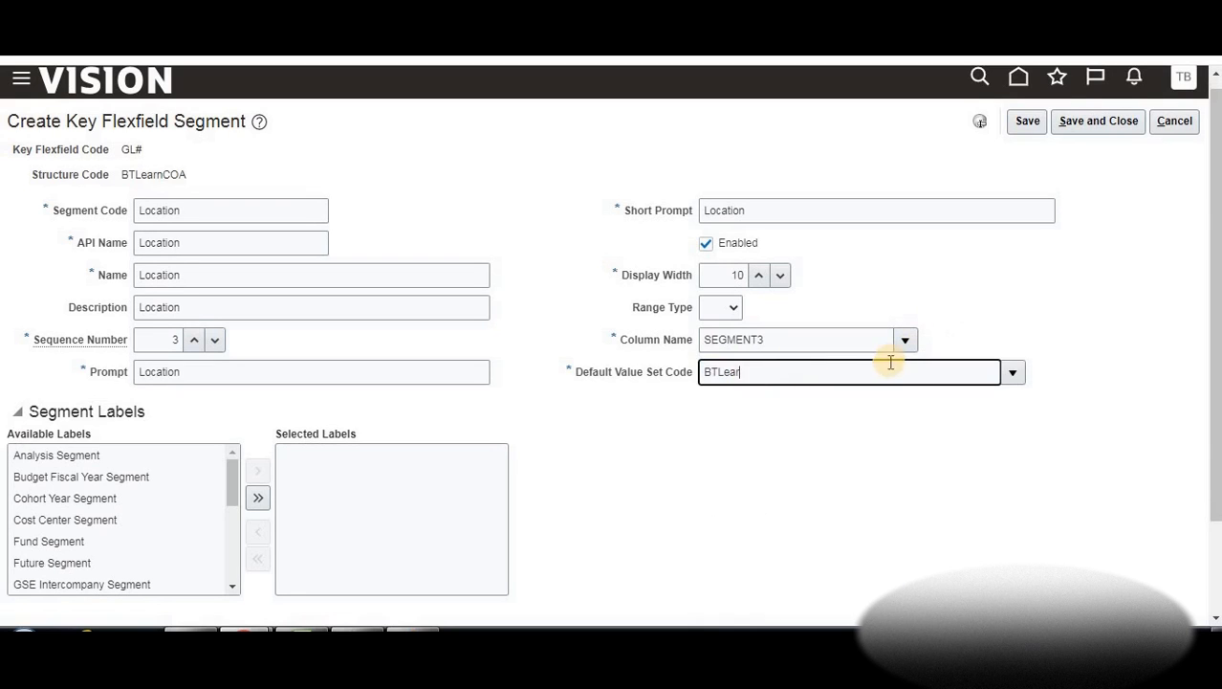
left_click(775, 373)
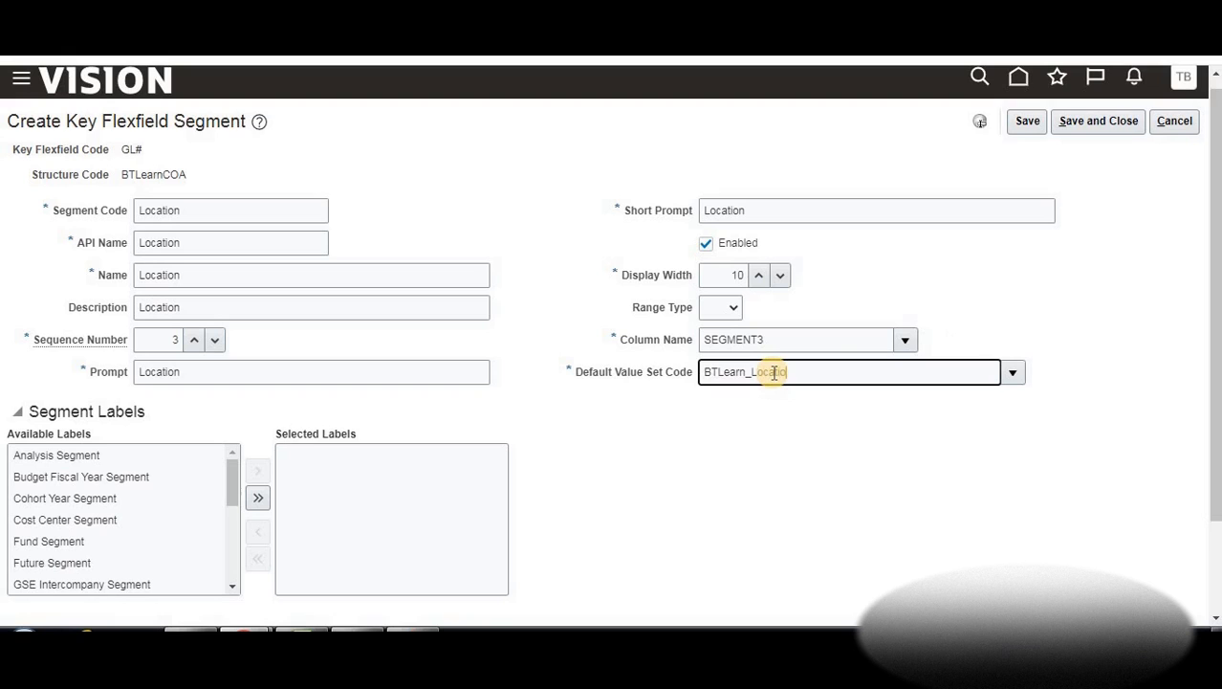
left_click(1012, 372)
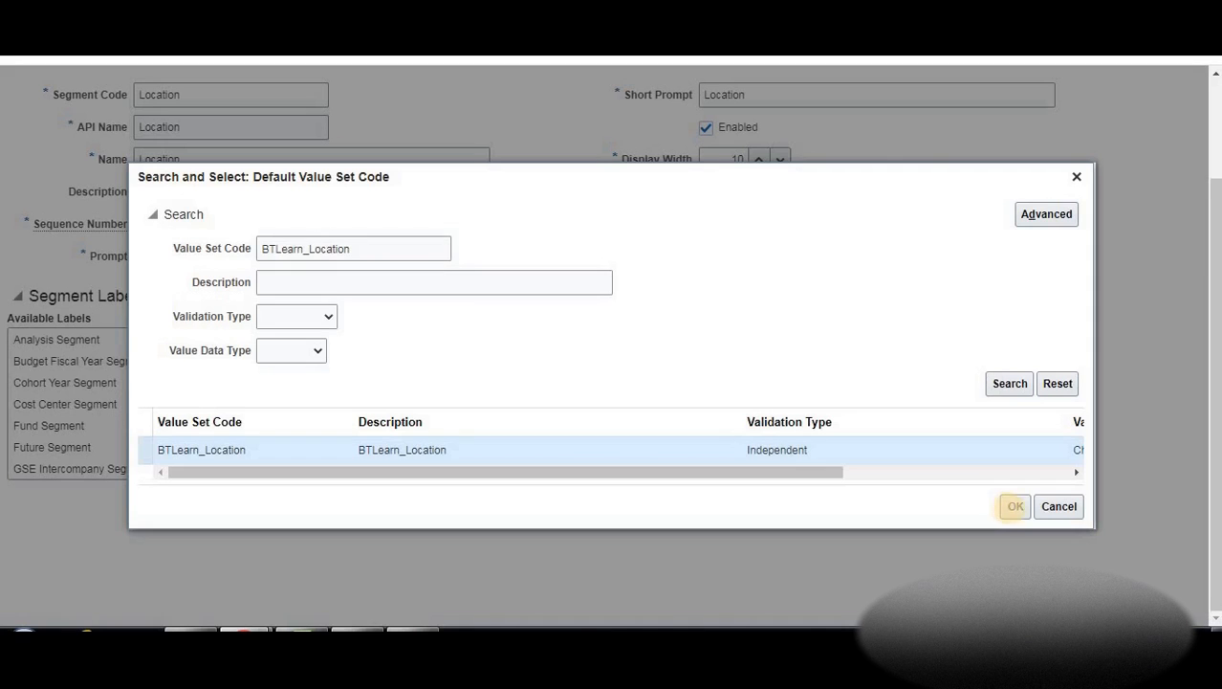
left_click(1013, 506)
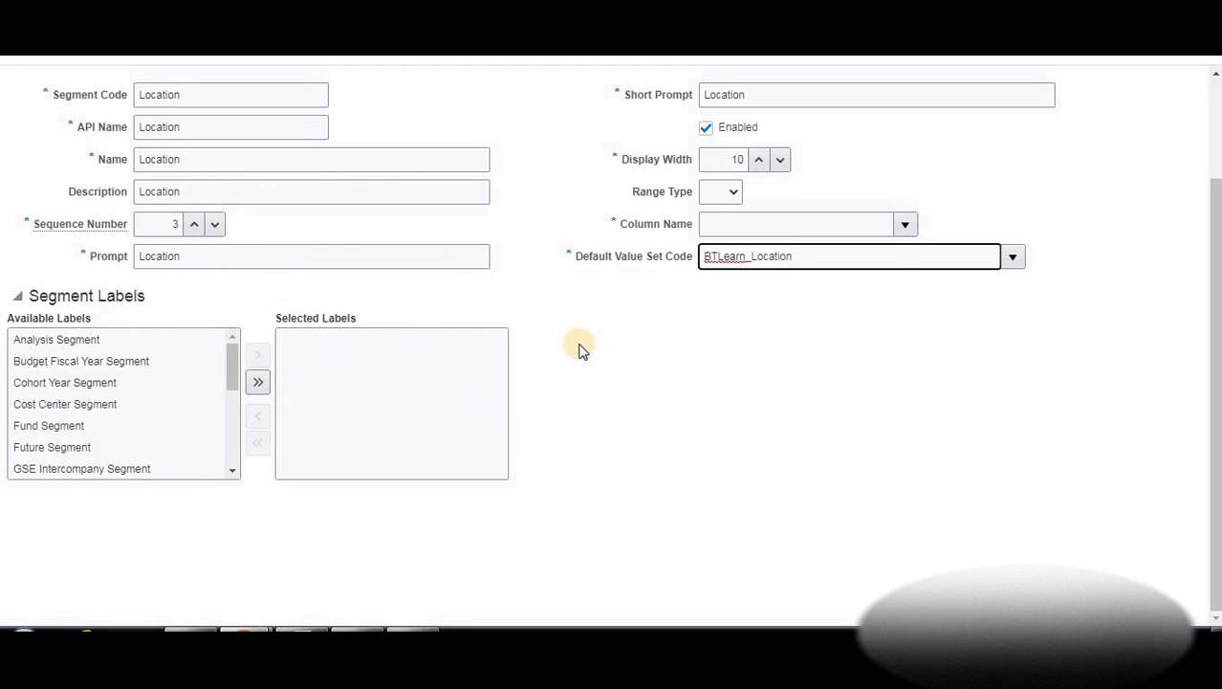
scroll(909, 208, "up", 2)
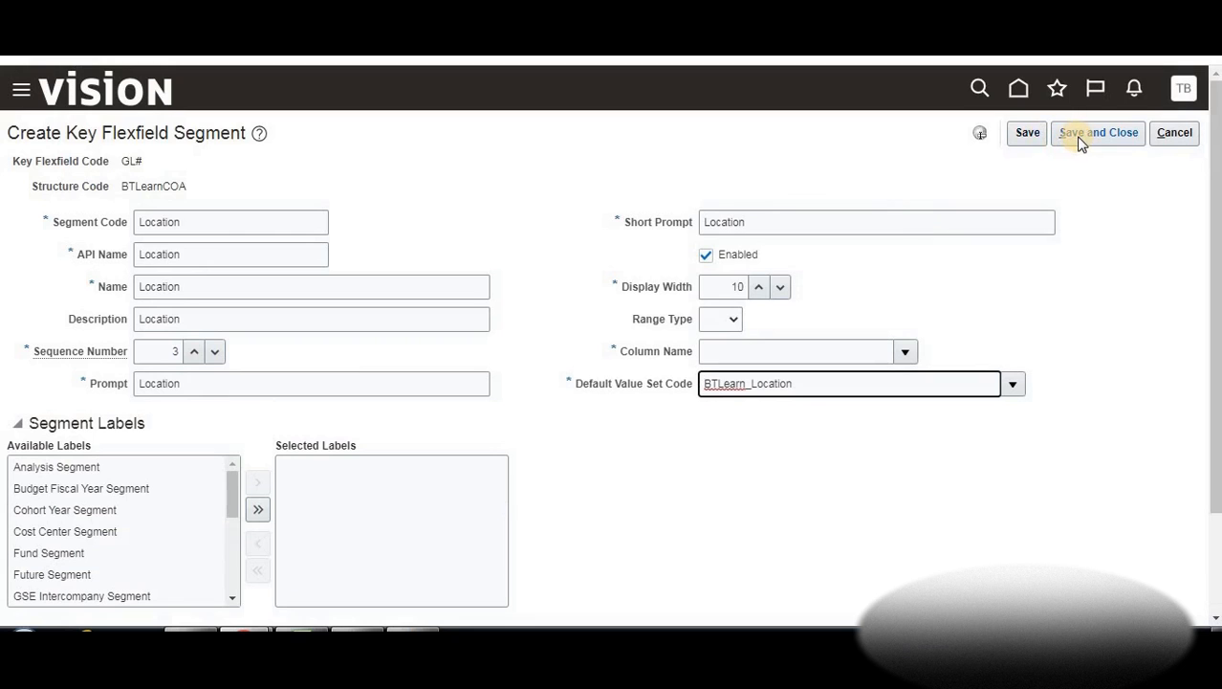
left_click(1080, 140)
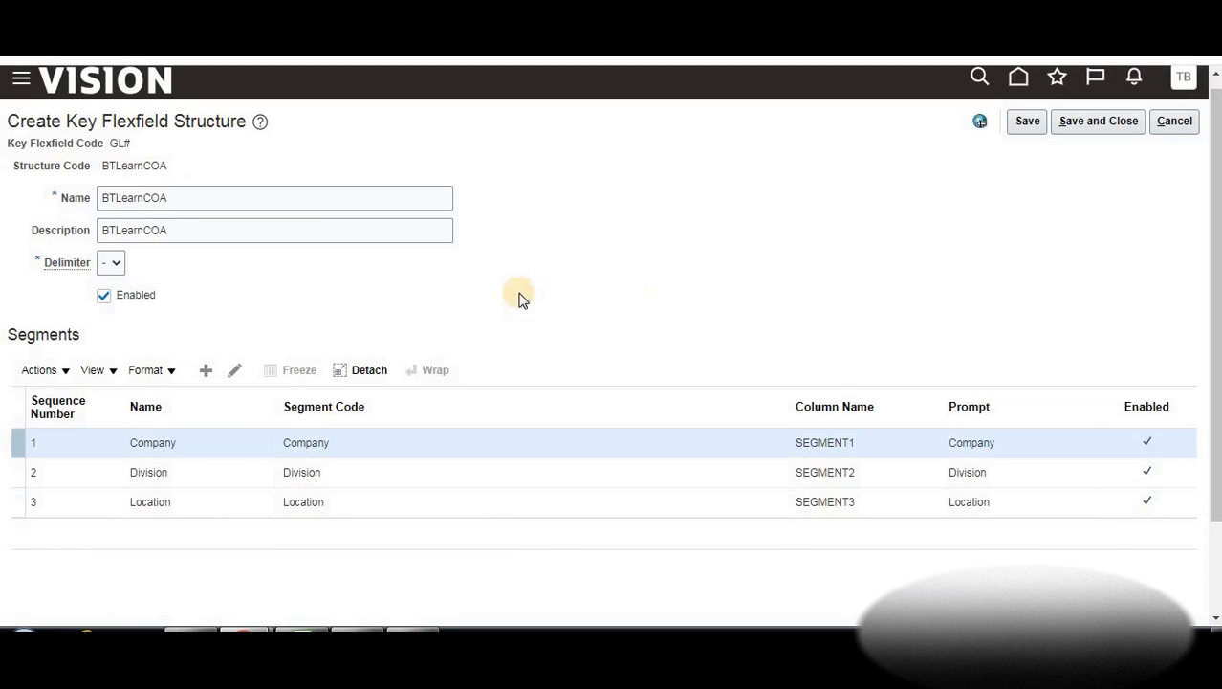
Start a new segment with code, API name, name and description 'Account'
left_click(206, 370)
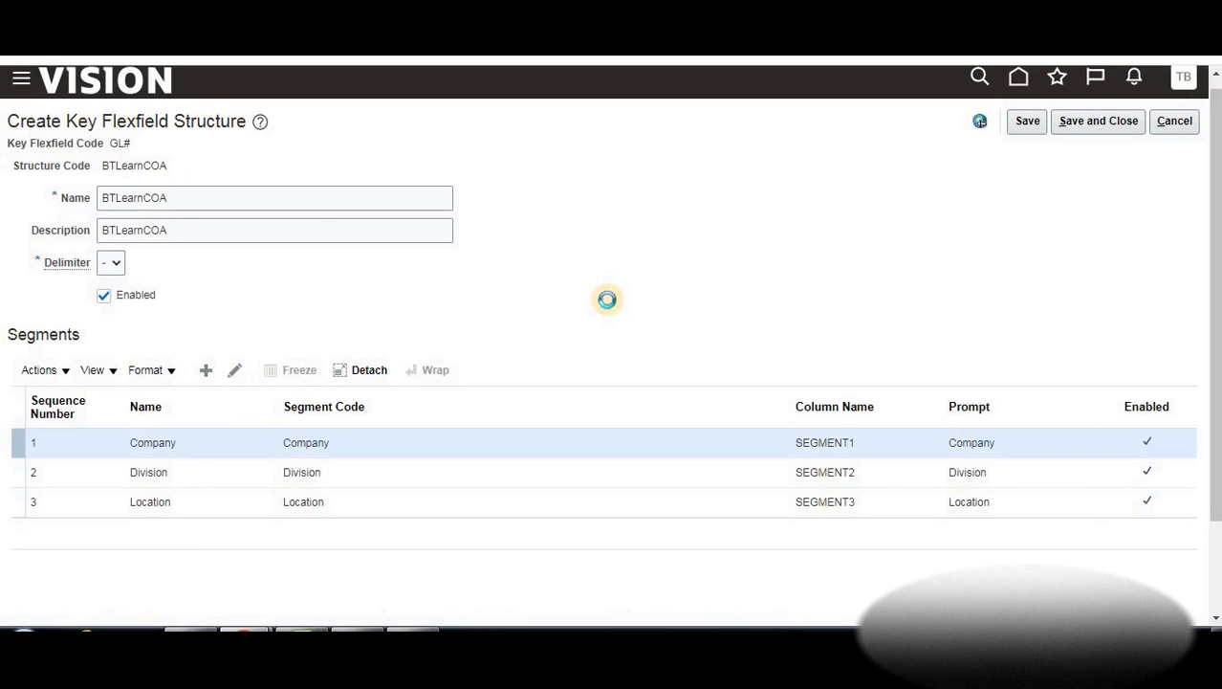
left_click(186, 211)
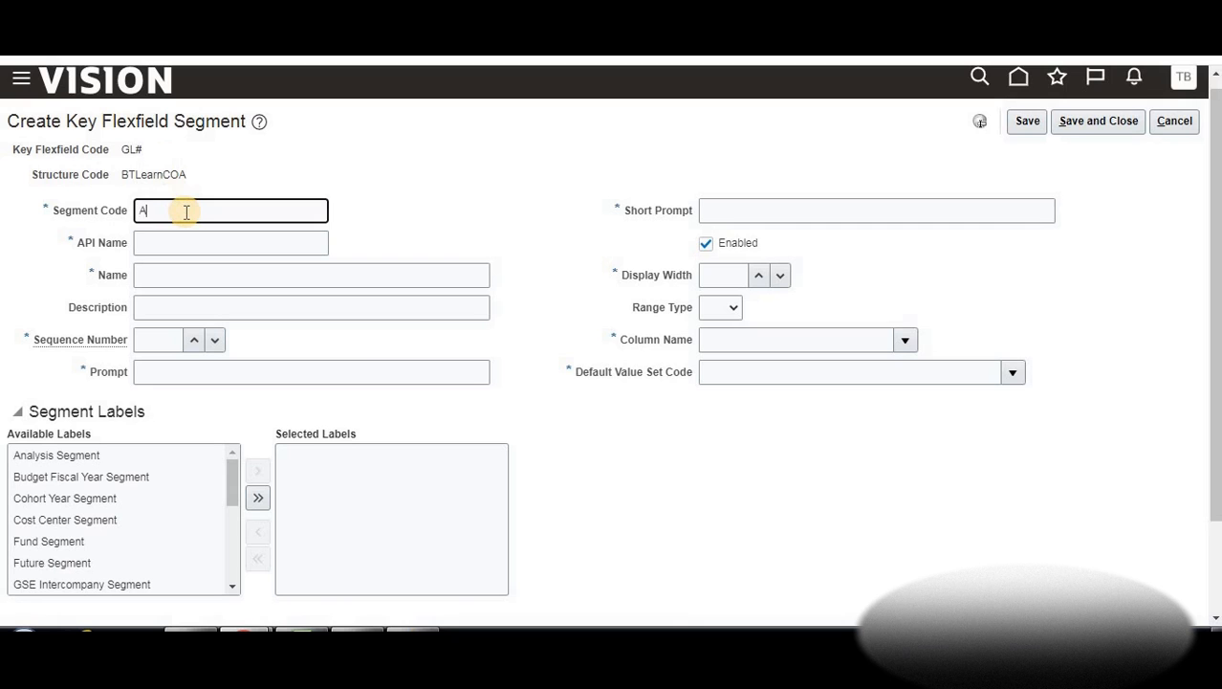
double_click(187, 210)
key("ctrl+c")
left_click(153, 244)
key("ctrl+v")
left_click(168, 273)
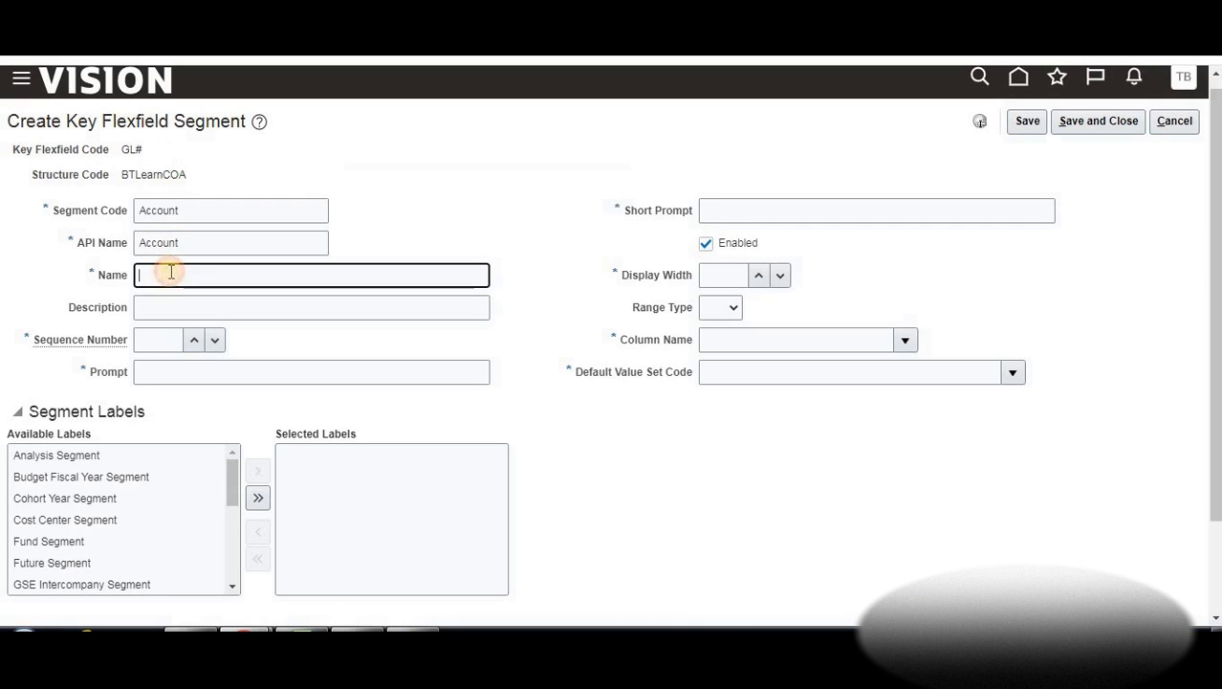
key("ctrl+v")
left_click(167, 303)
key("ctrl+v")
Set the Account segment's sequence to 4, prompt and short prompt to 'Account', and display width to 10
left_click(193, 339)
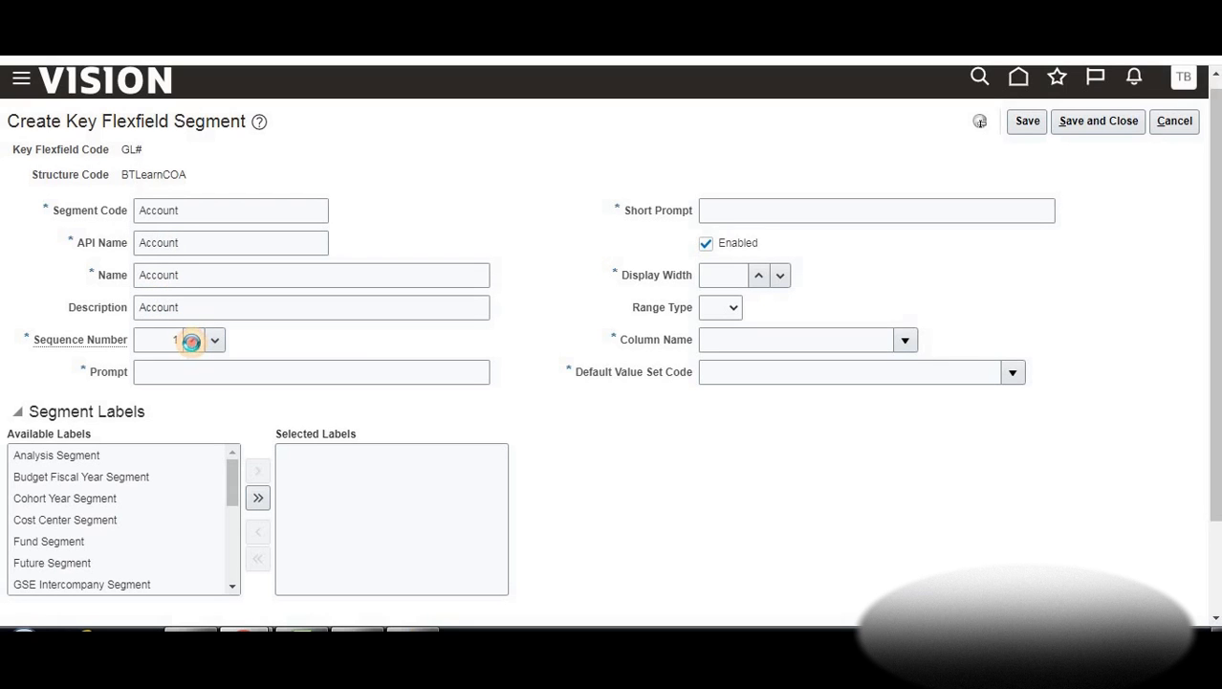
left_click(193, 339)
left_click(158, 371)
key("ctrl+v")
left_click(738, 213)
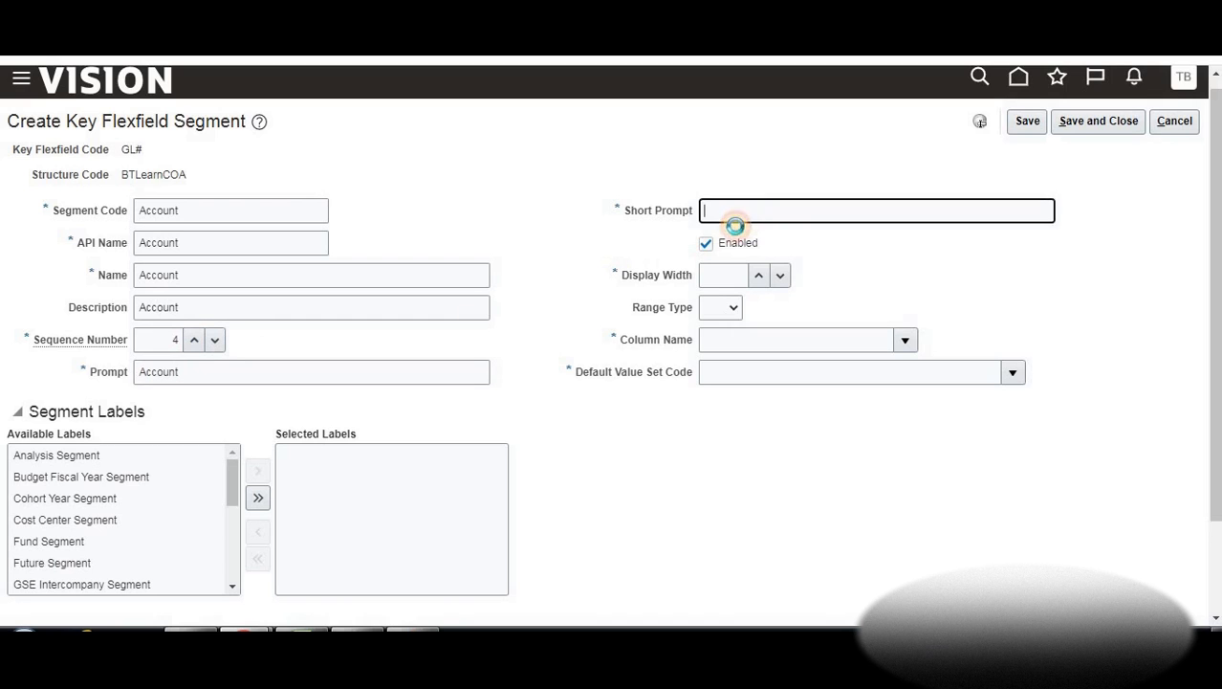
key("ctrl+v")
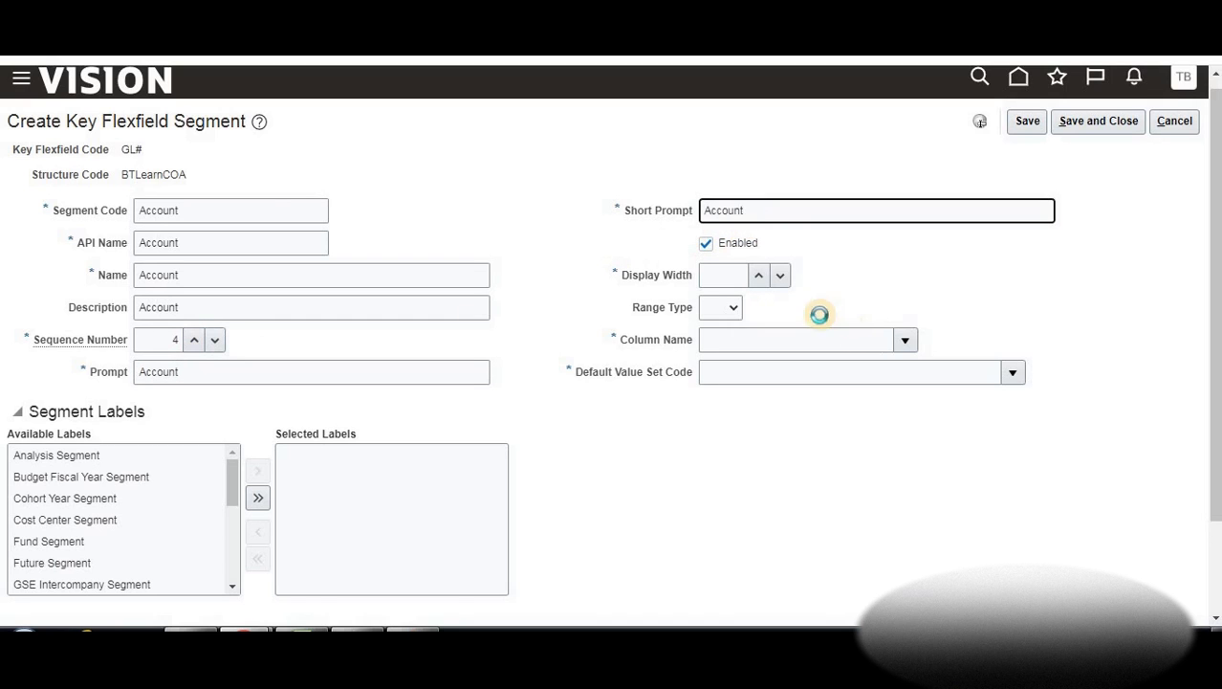
left_click(758, 274)
left_click(757, 274)
left_click(758, 274)
left_click(757, 274)
left_click(757, 274)
left_click(757, 274)
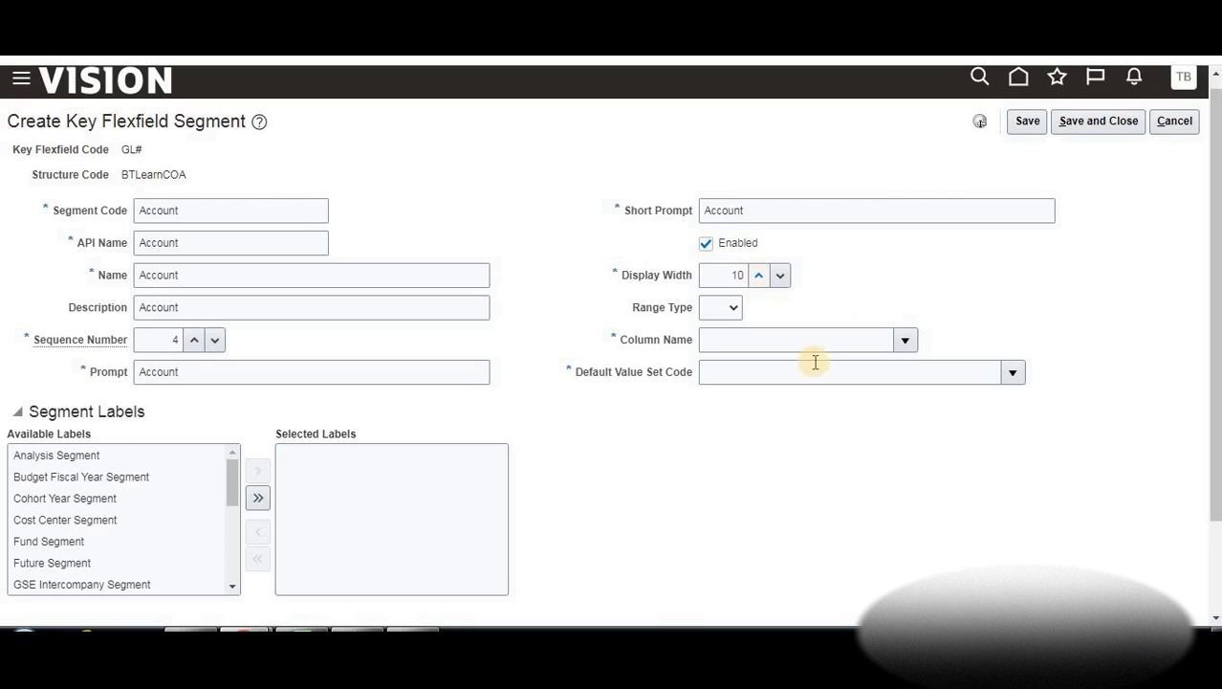
Assign column SEGMENT4 and default value set BTLearn_Account
left_click(905, 342)
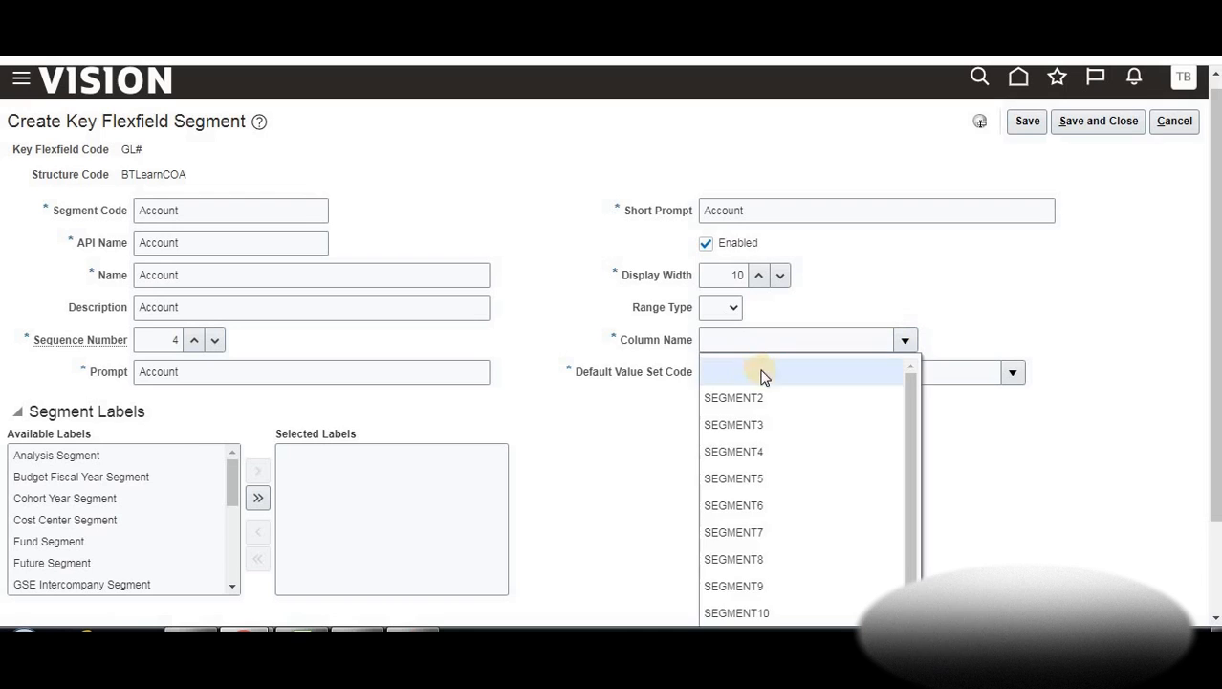
left_click(767, 450)
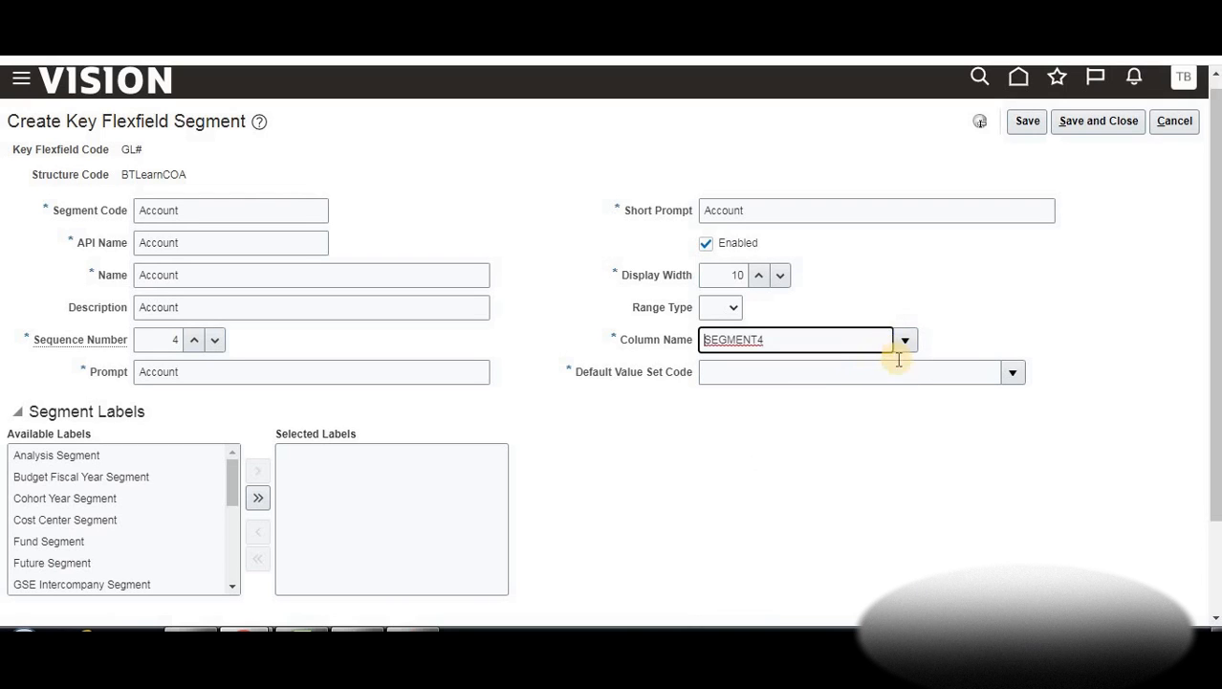
left_click(800, 369)
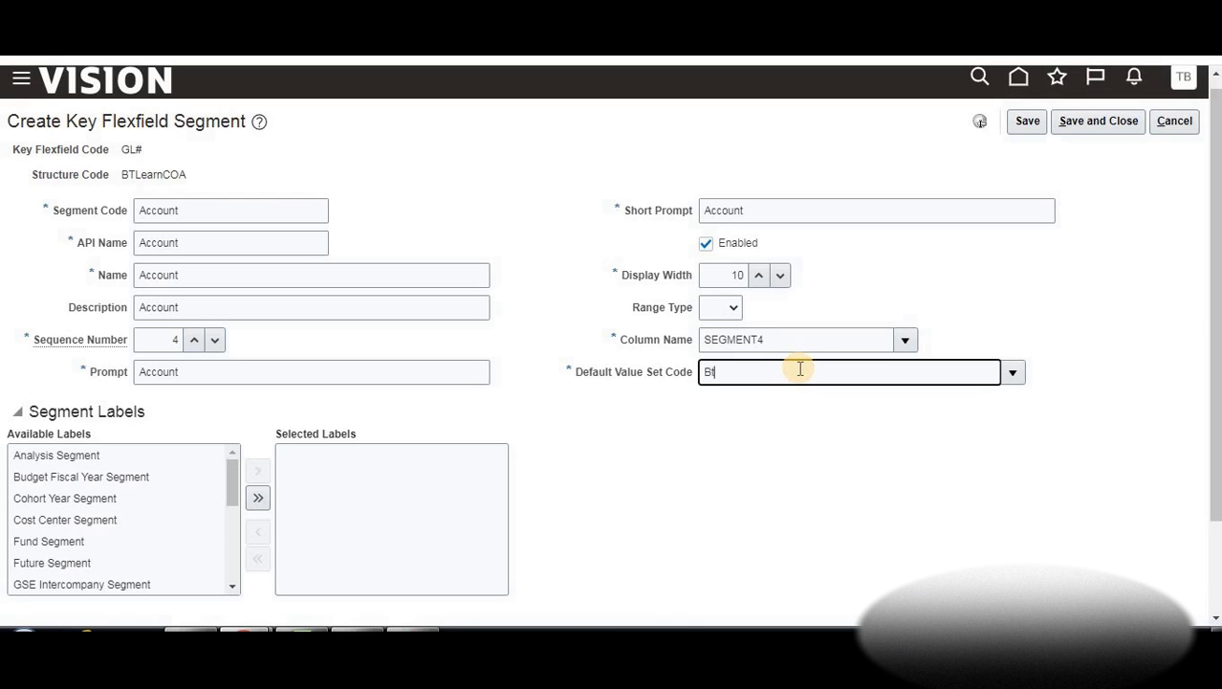
type("Btlear")
key("Tab")
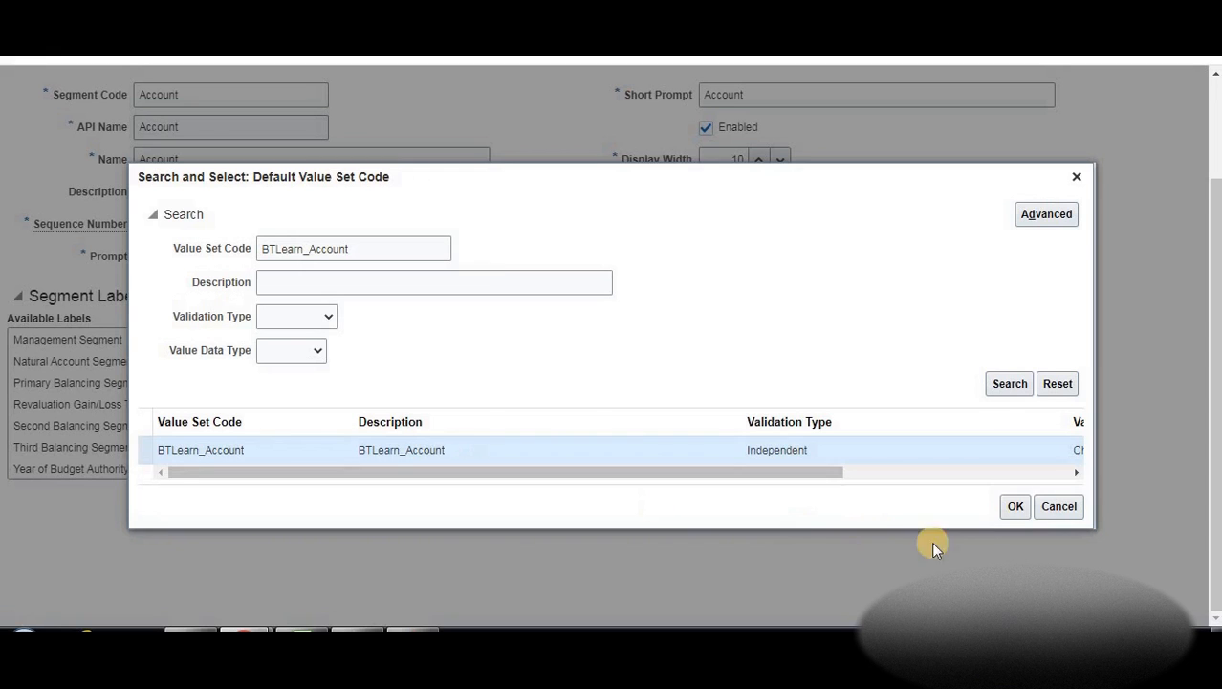
left_click(1012, 505)
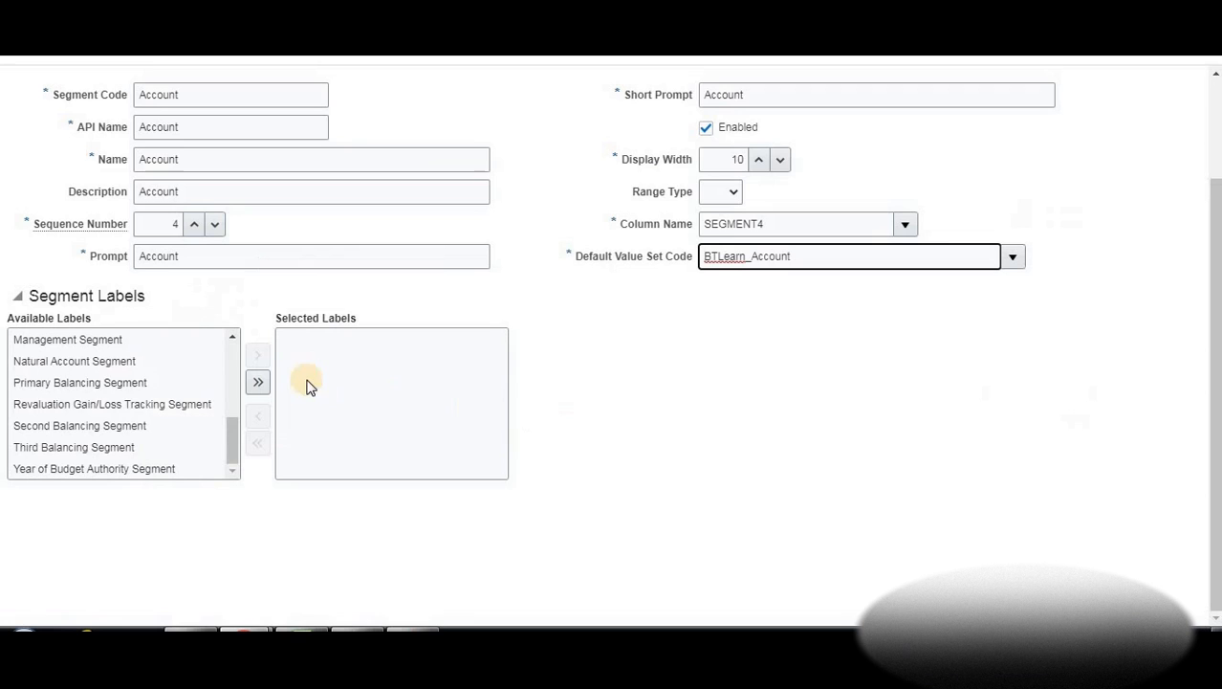
Add the Natural Account Segment label to Selected Labels and save the Account segment
left_click(78, 360)
left_click(256, 356)
scroll(859, 141, "up", 2)
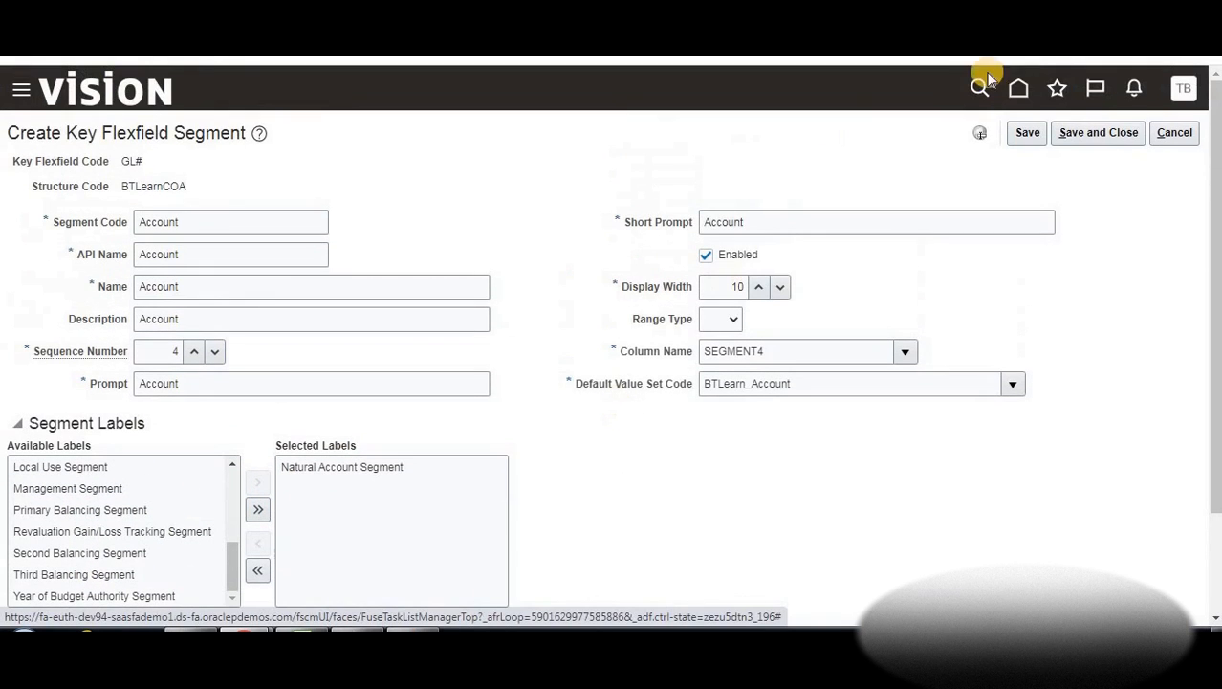
left_click(1090, 132)
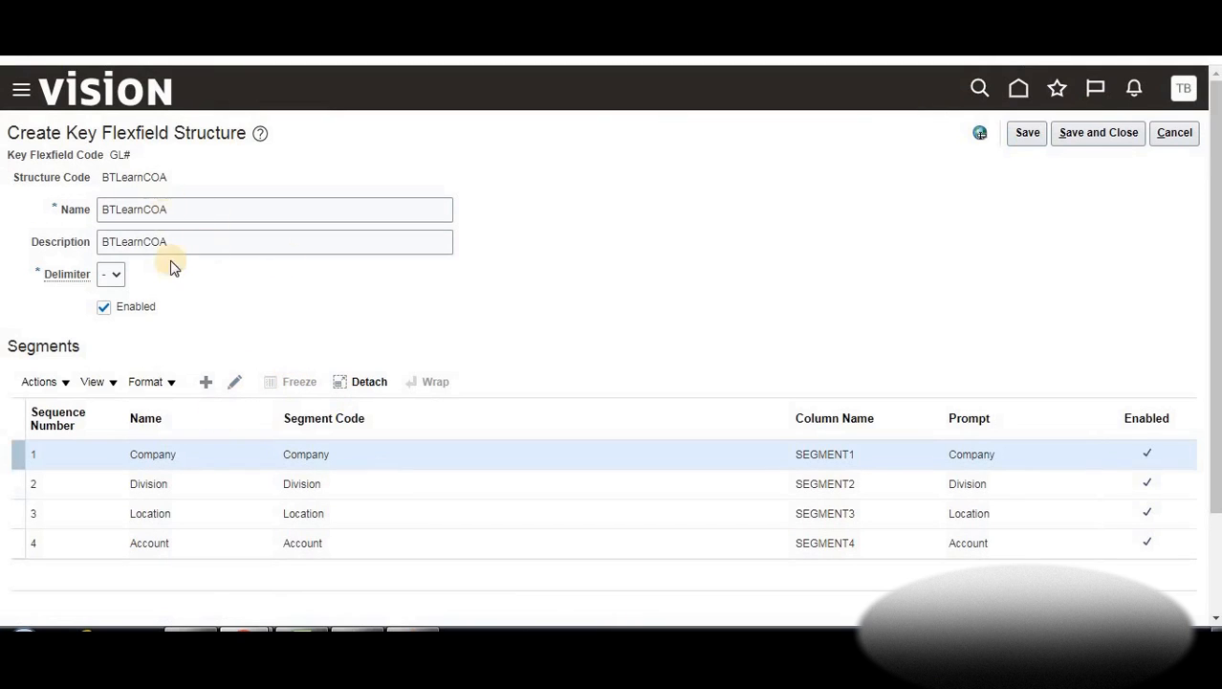
Save the four-segment BTLearnCOA structure and open structure instances for the GL# Accounting Flexfield
left_click(1092, 136)
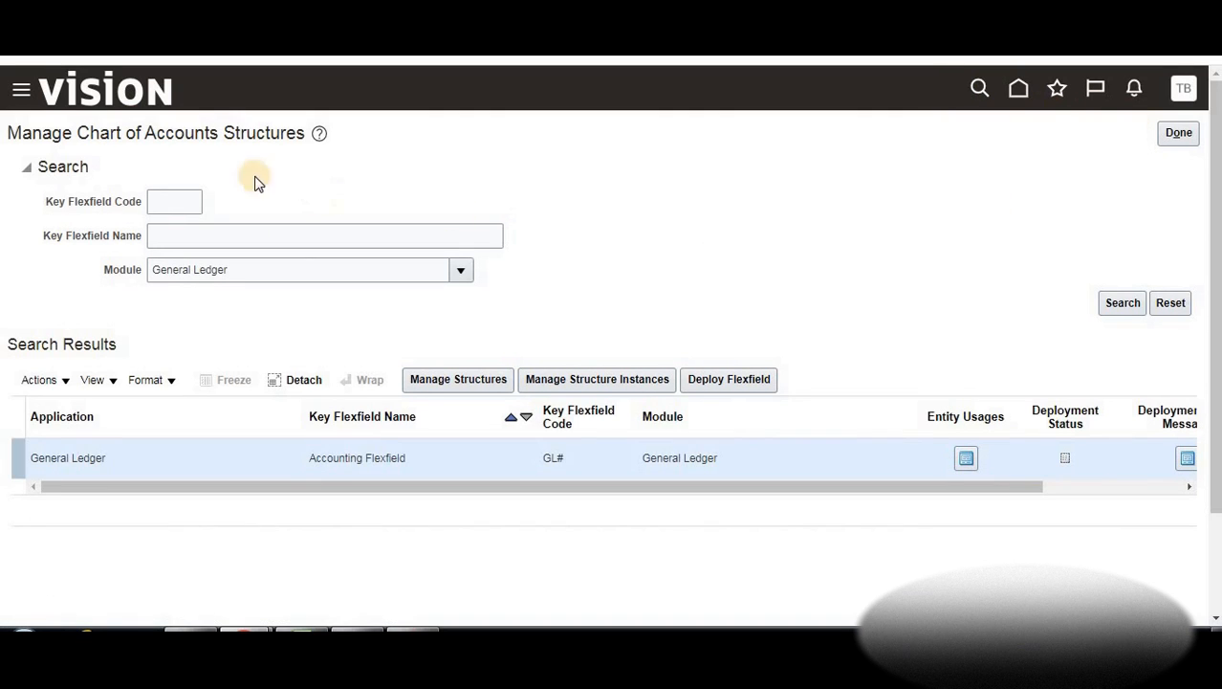
left_click(1189, 134)
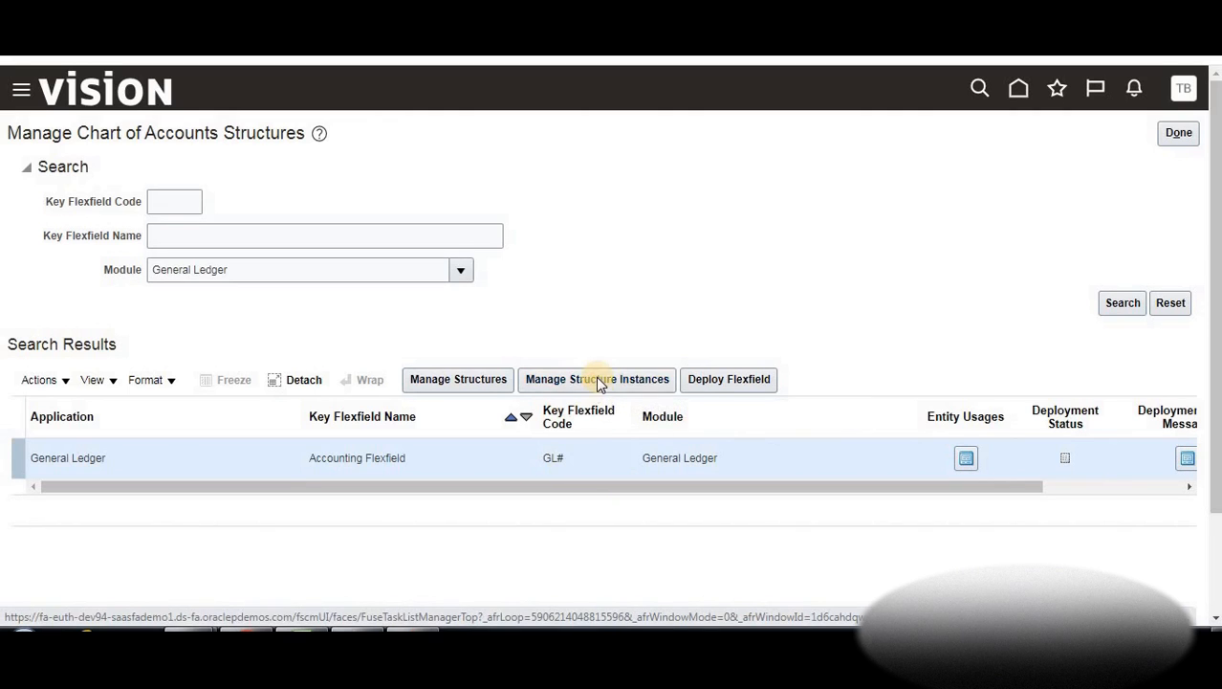
left_click(600, 381)
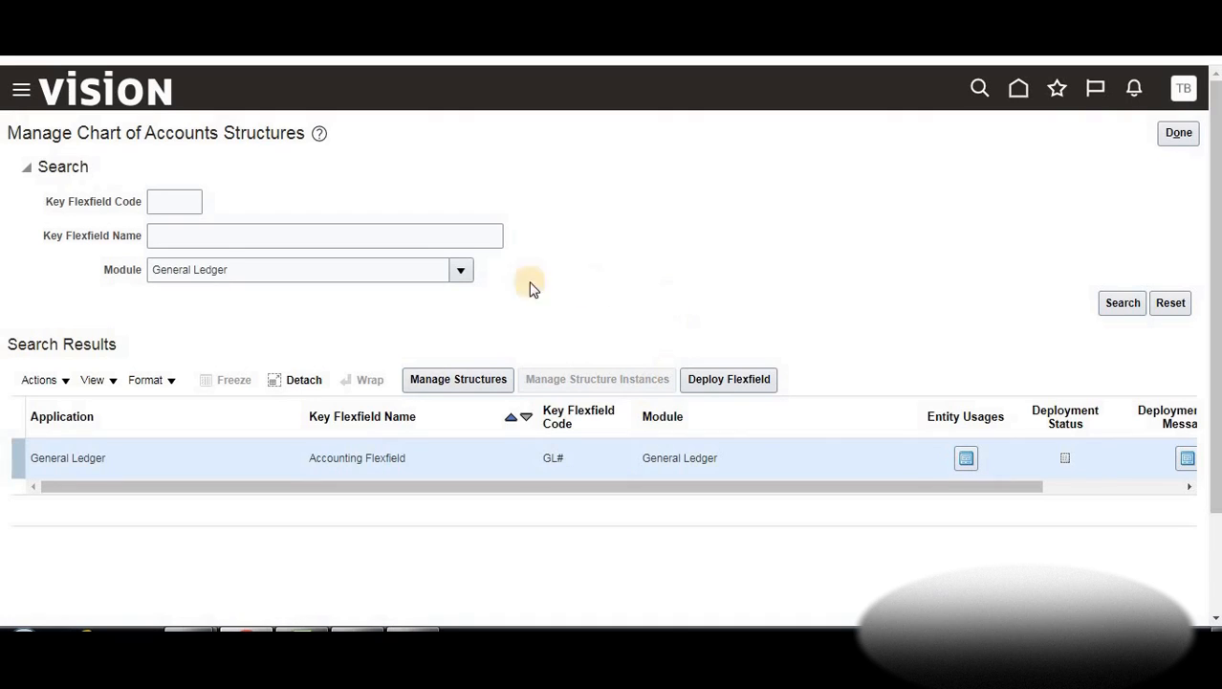
Review the example values in the notes: 002-B.Soft, 002-Trucks, 000-NoLoc, 001-California, 002-Texas
left_click(706, 380)
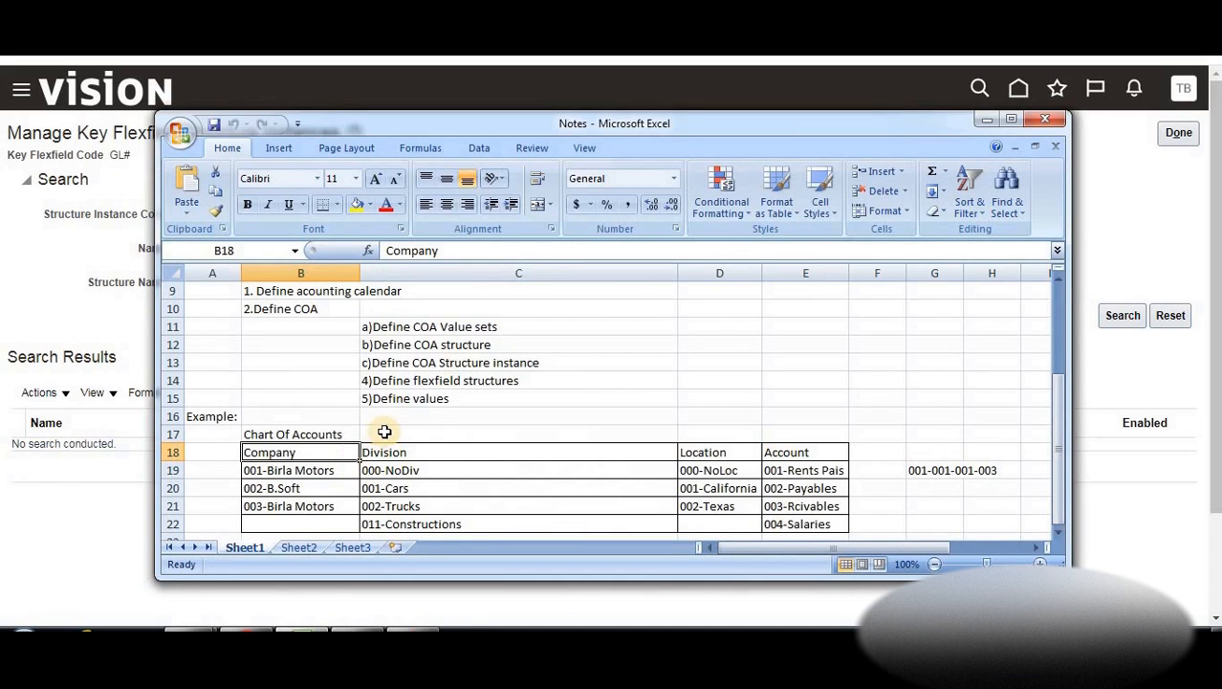
left_click(444, 453)
scroll(548, 459, "down", 2)
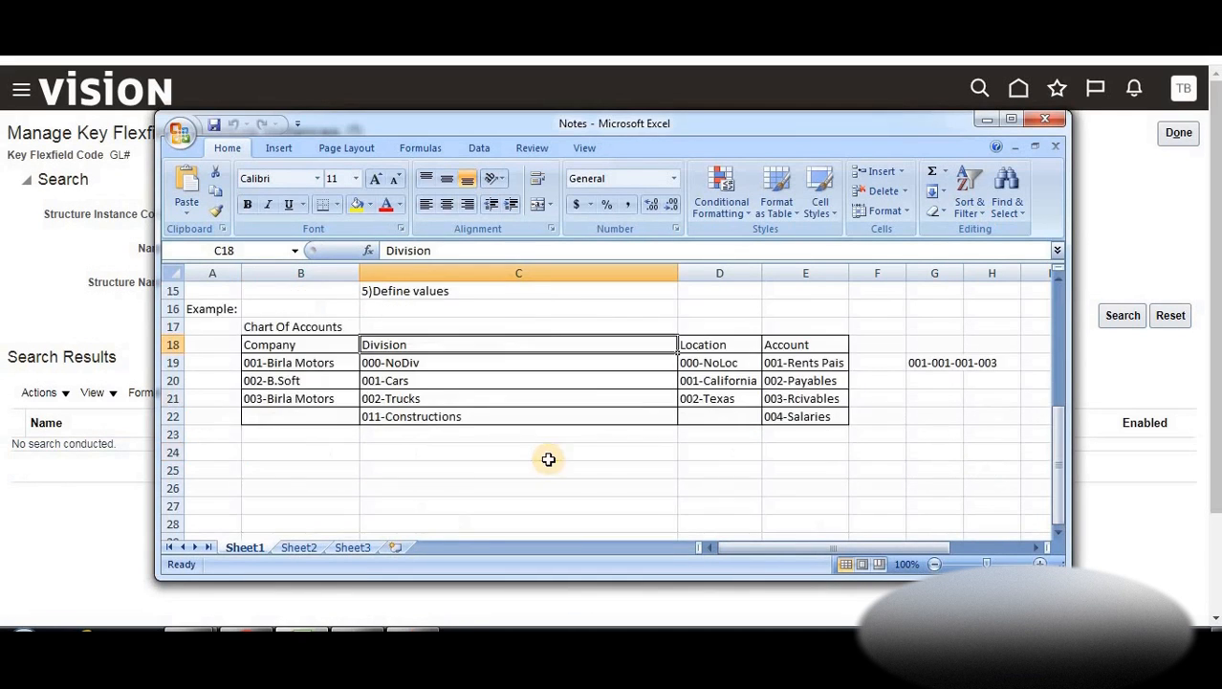
left_click(726, 367)
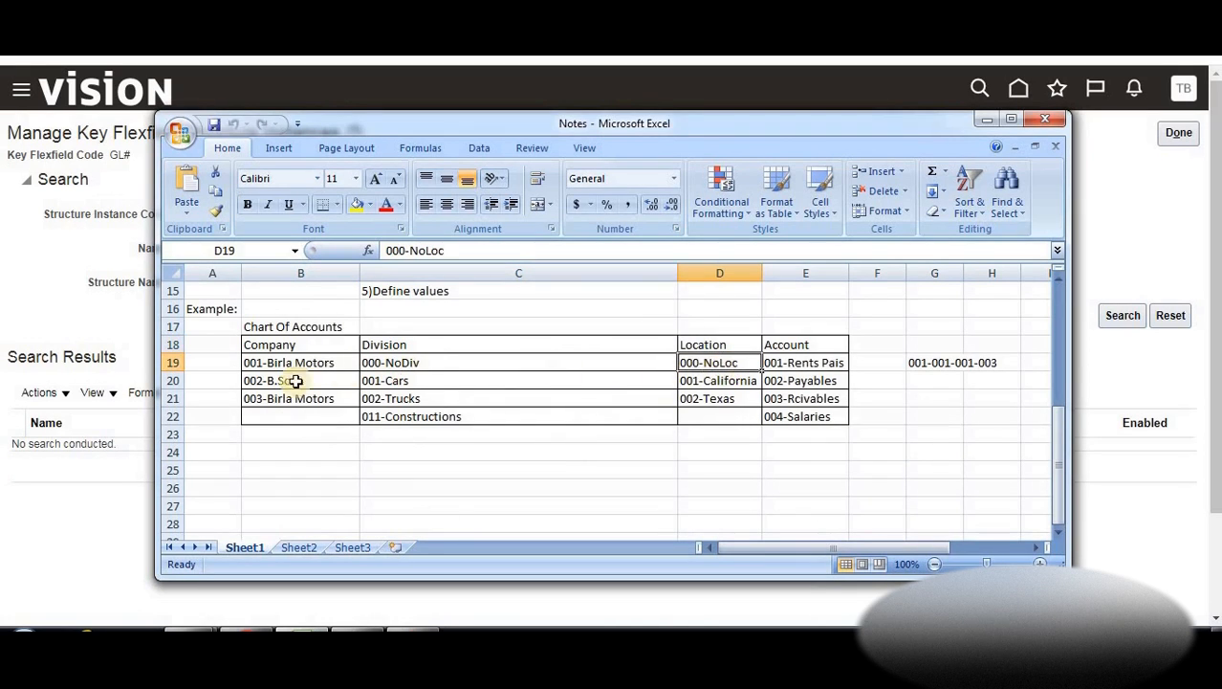
left_click(727, 393)
left_click(724, 380)
left_click(727, 397)
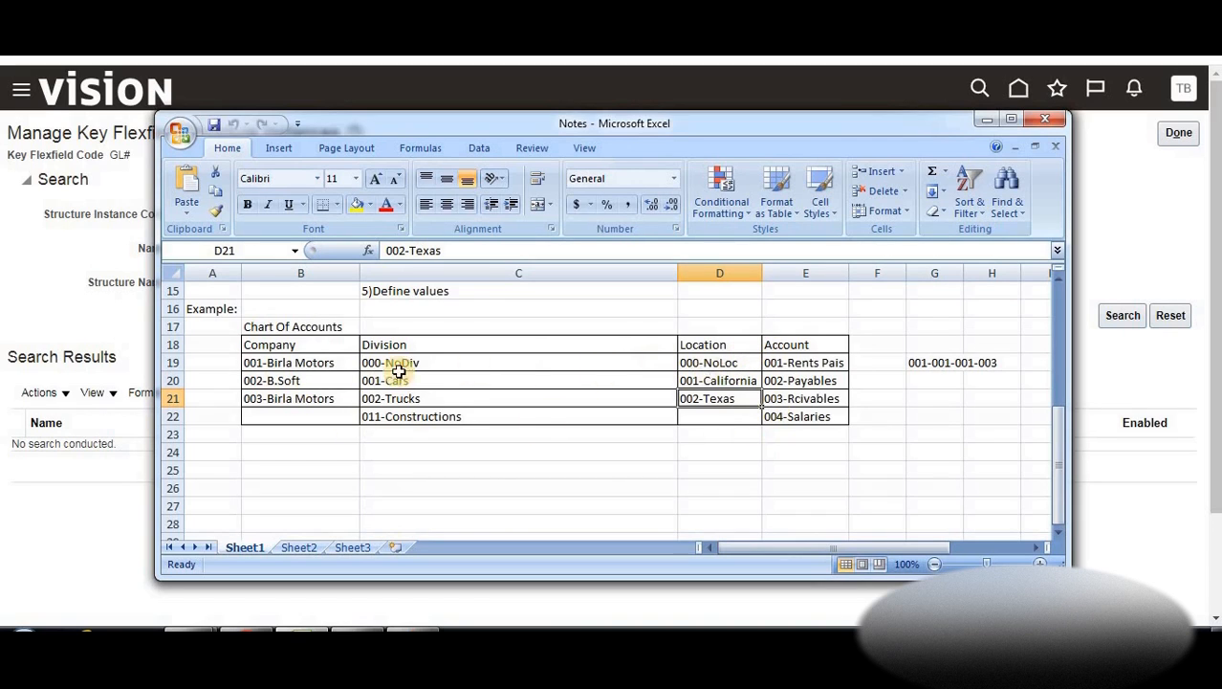
left_click(300, 379)
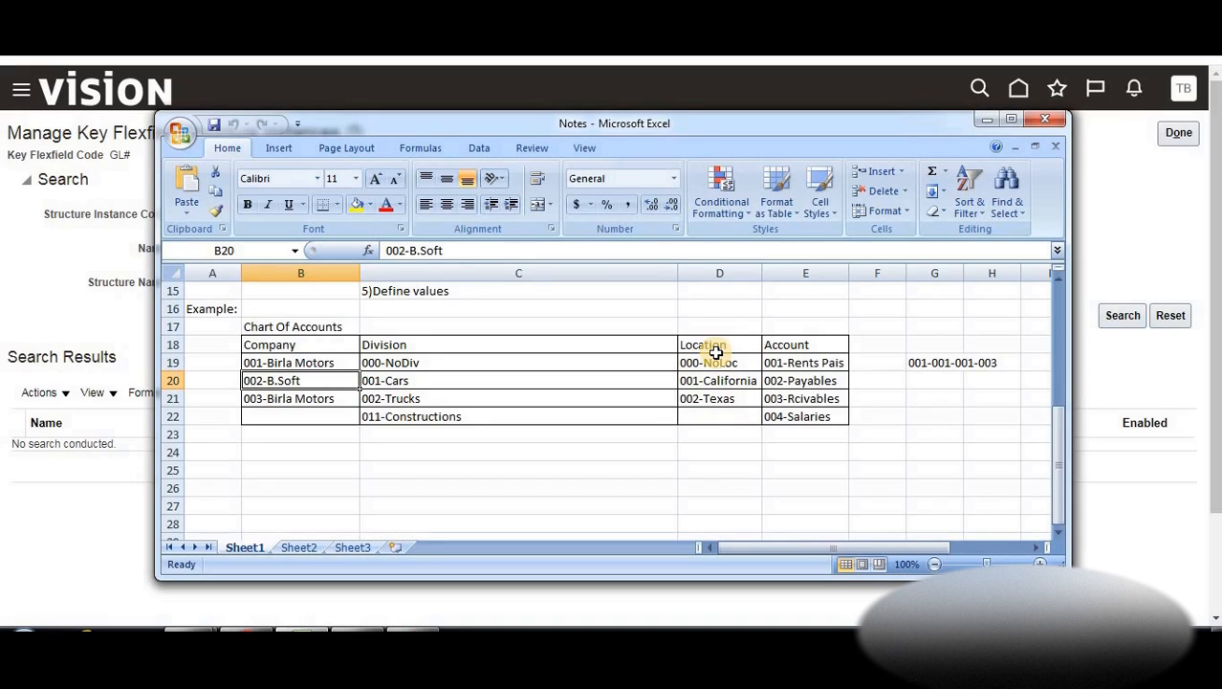
left_click(379, 396)
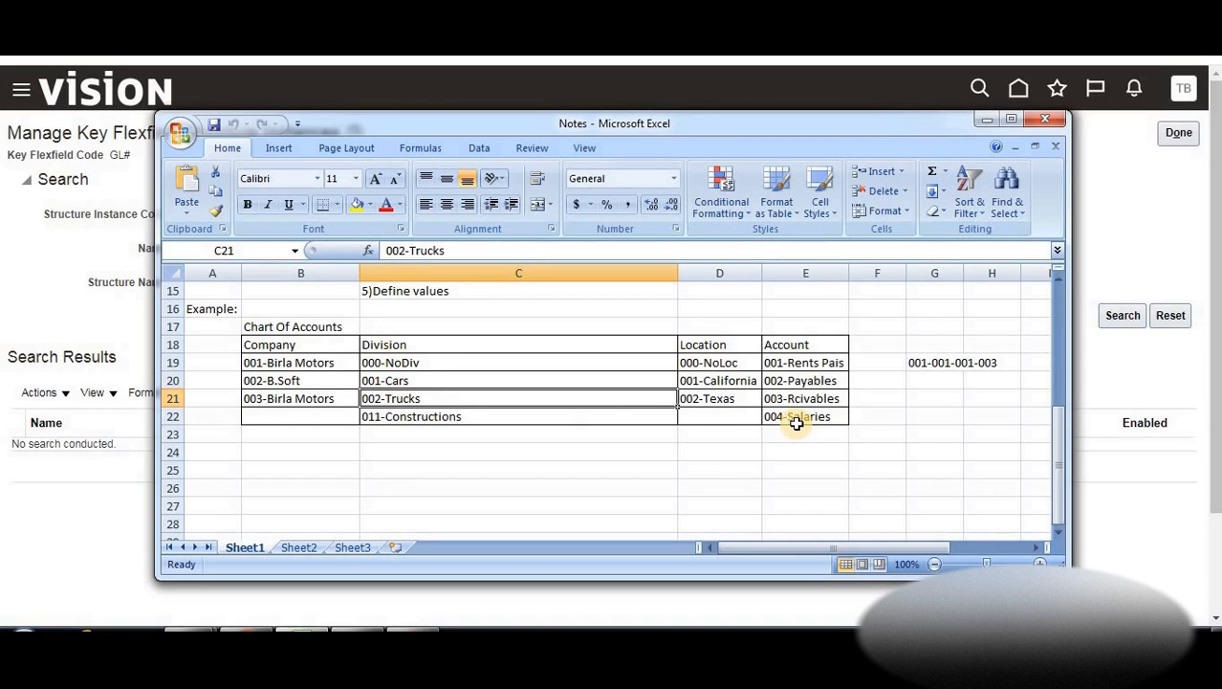
left_click(718, 380)
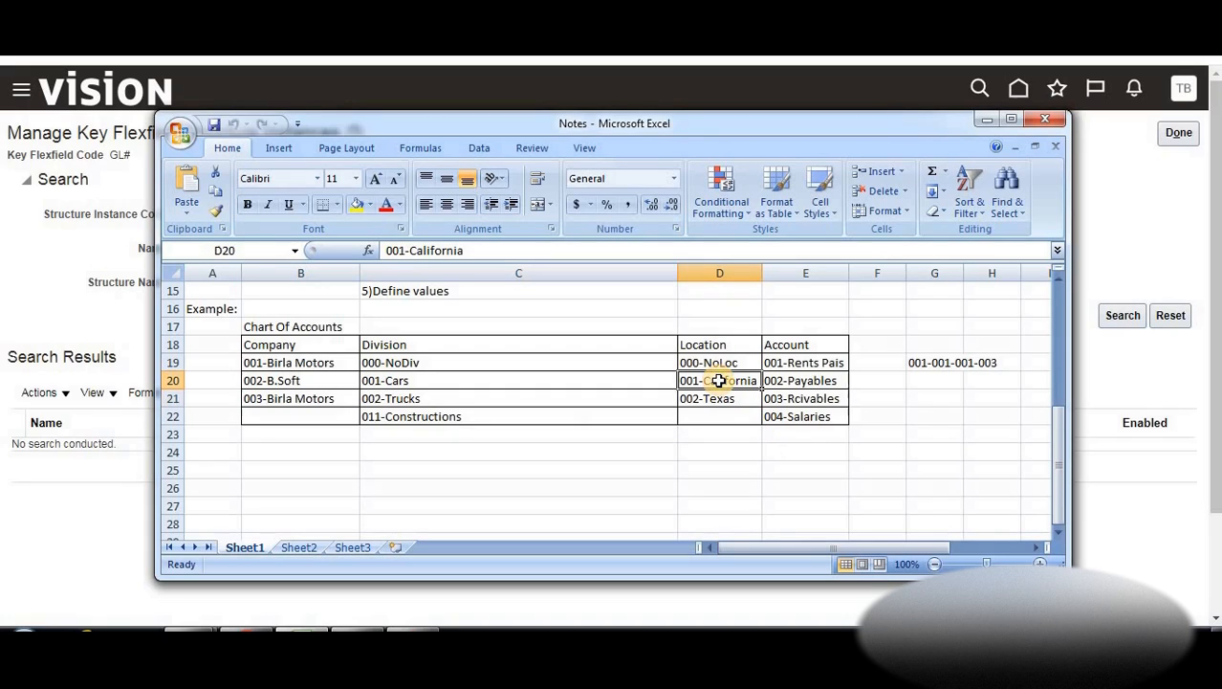
left_click(703, 399)
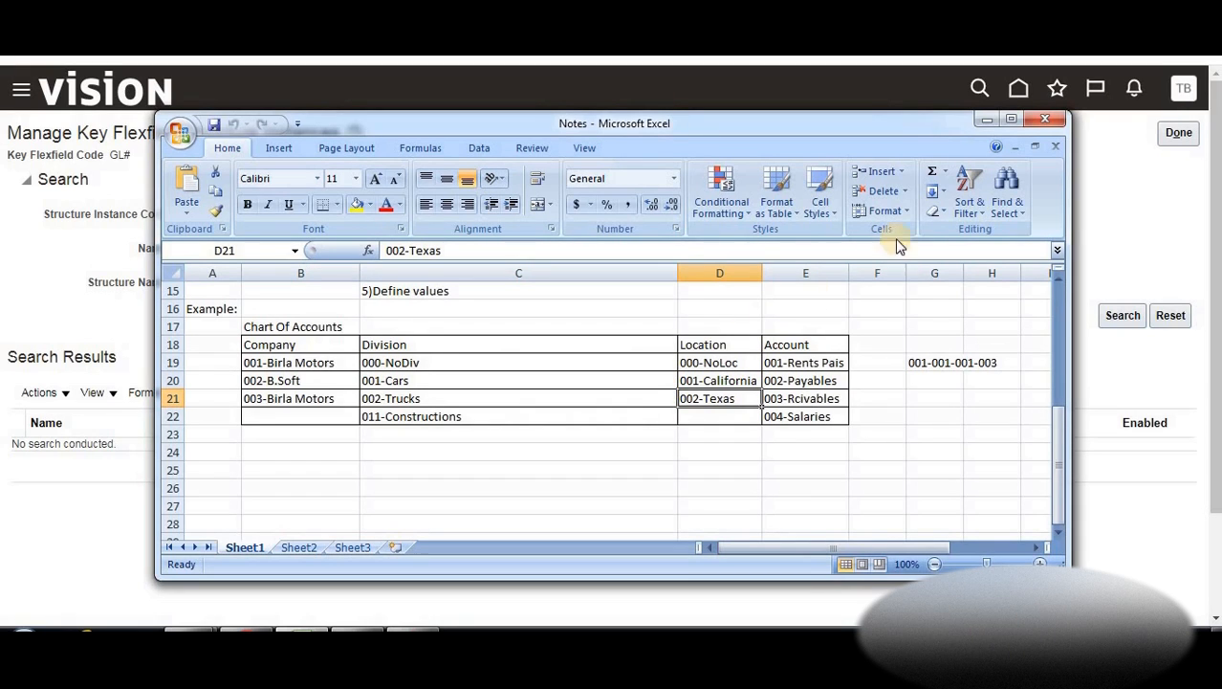
Create a new structure instance with code, API name, name and description 'BTLearnIns'
left_click(988, 115)
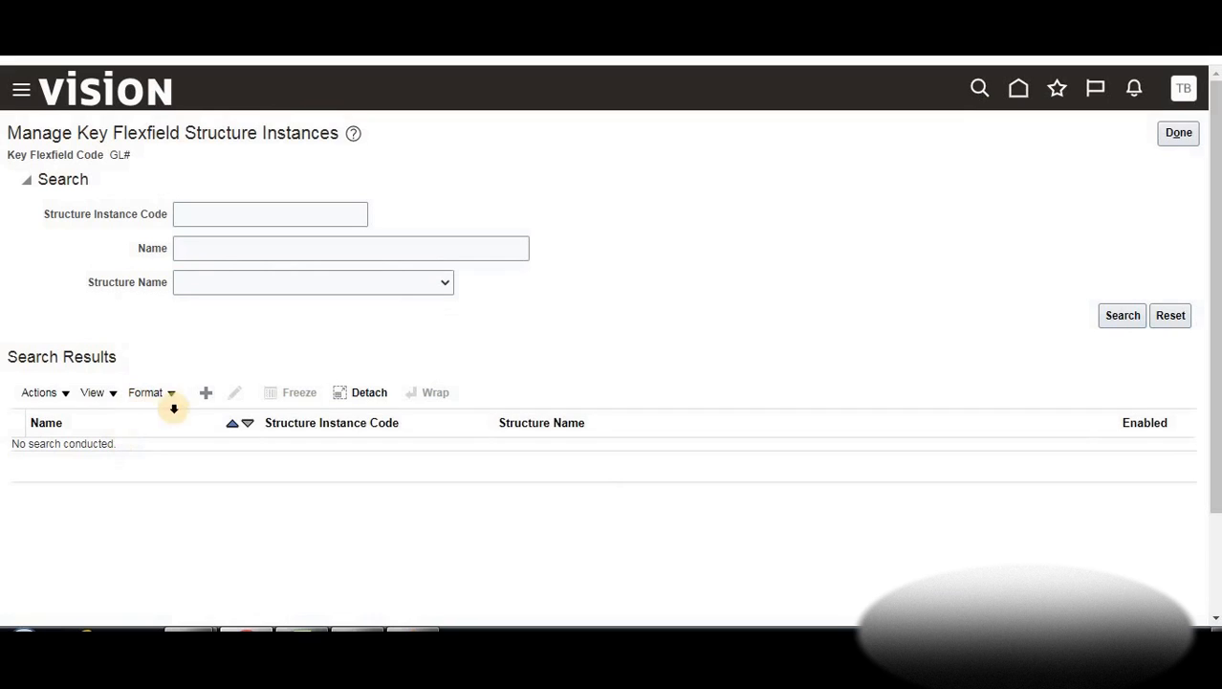
left_click(207, 399)
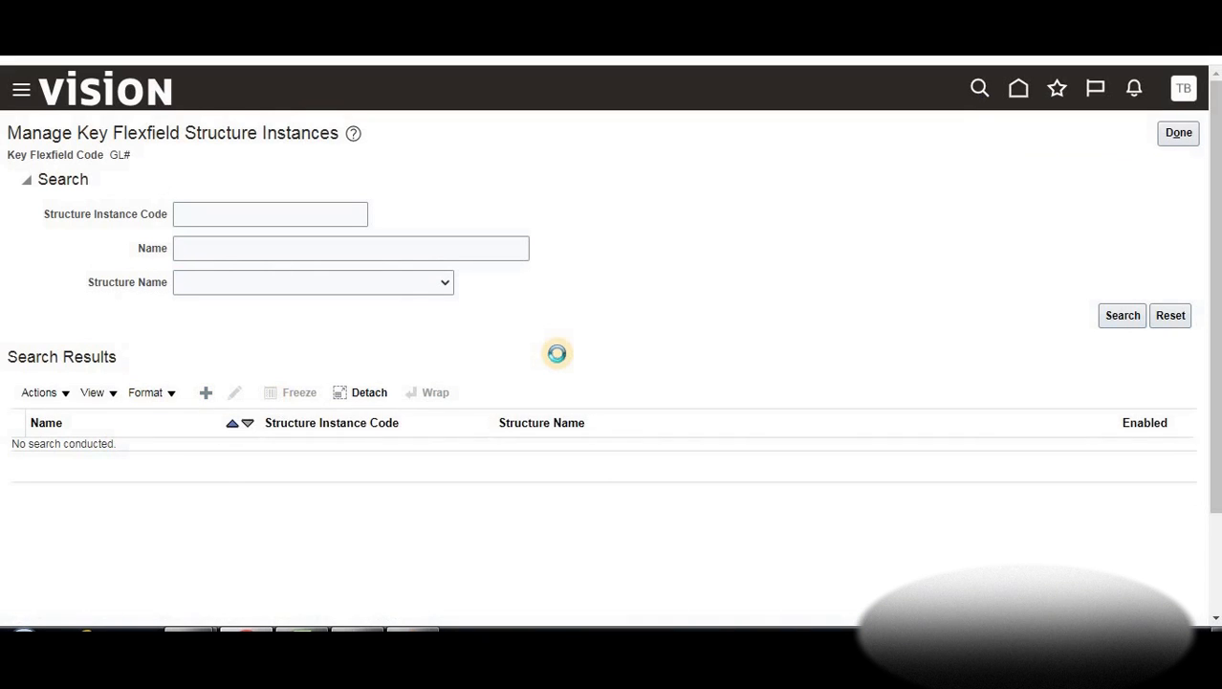
type("BTLearnins")
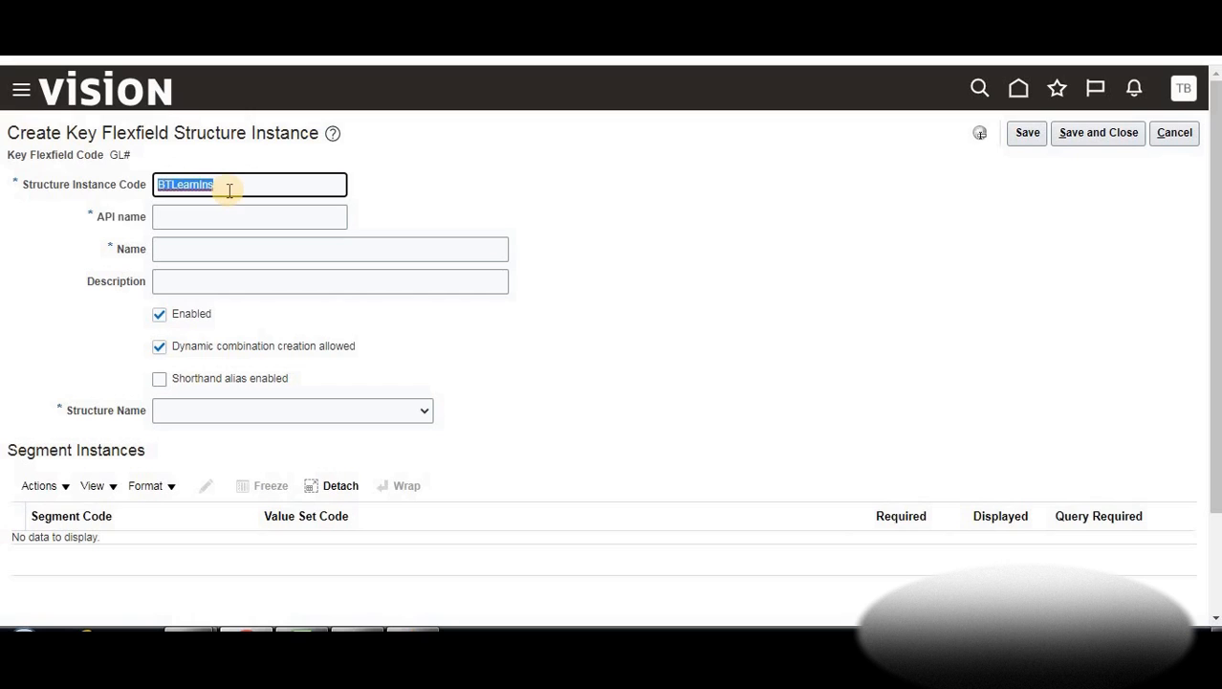
left_click(226, 207)
type("BTLearnIns")
left_click(244, 251)
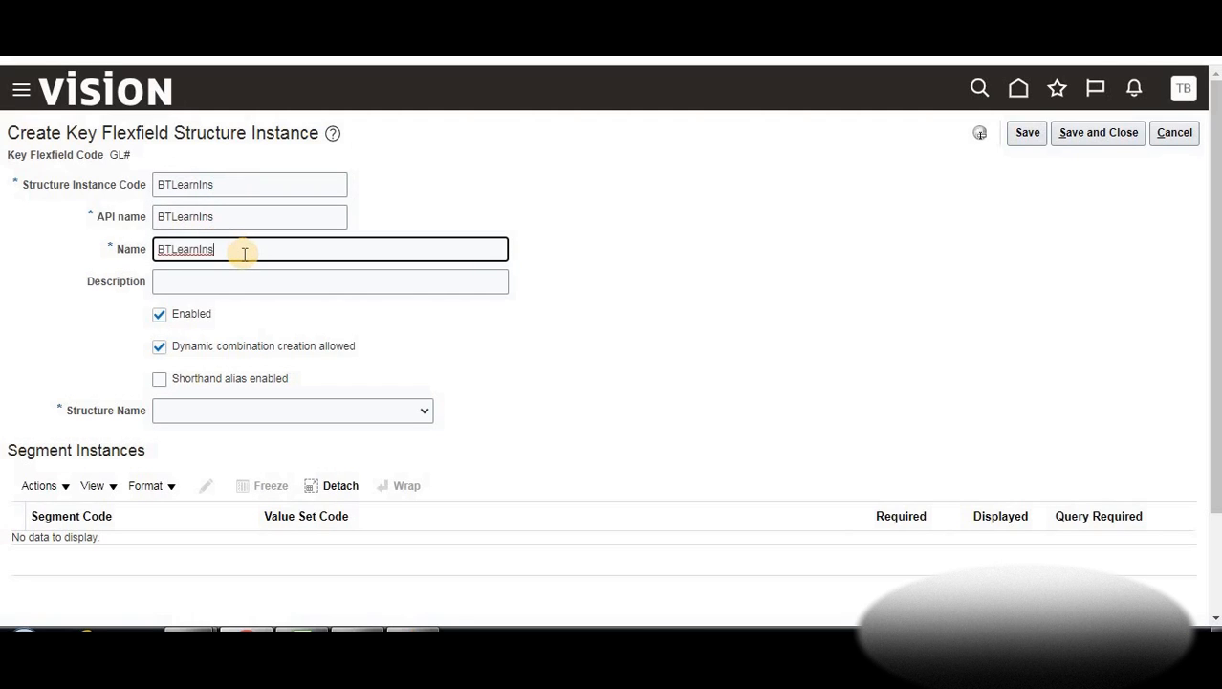
key("Tab")
type("BTLearnIns")
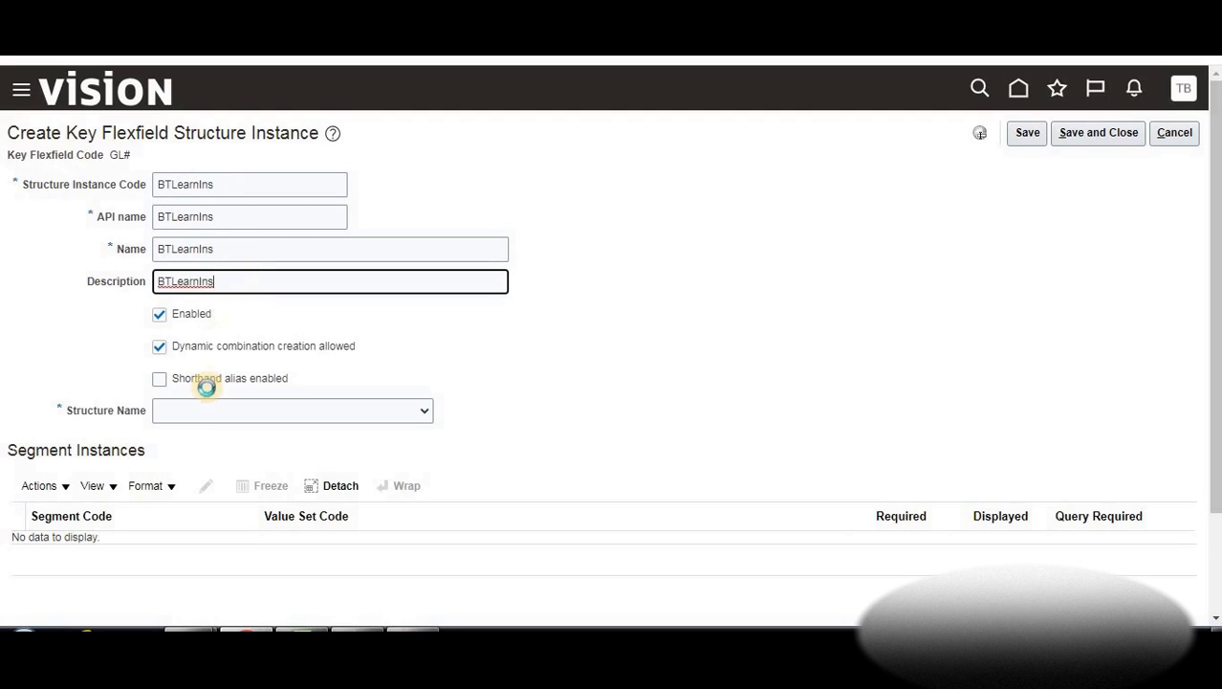
Choose BTLearnCOA as the structure for the BTLearnIns instance
left_click(195, 413)
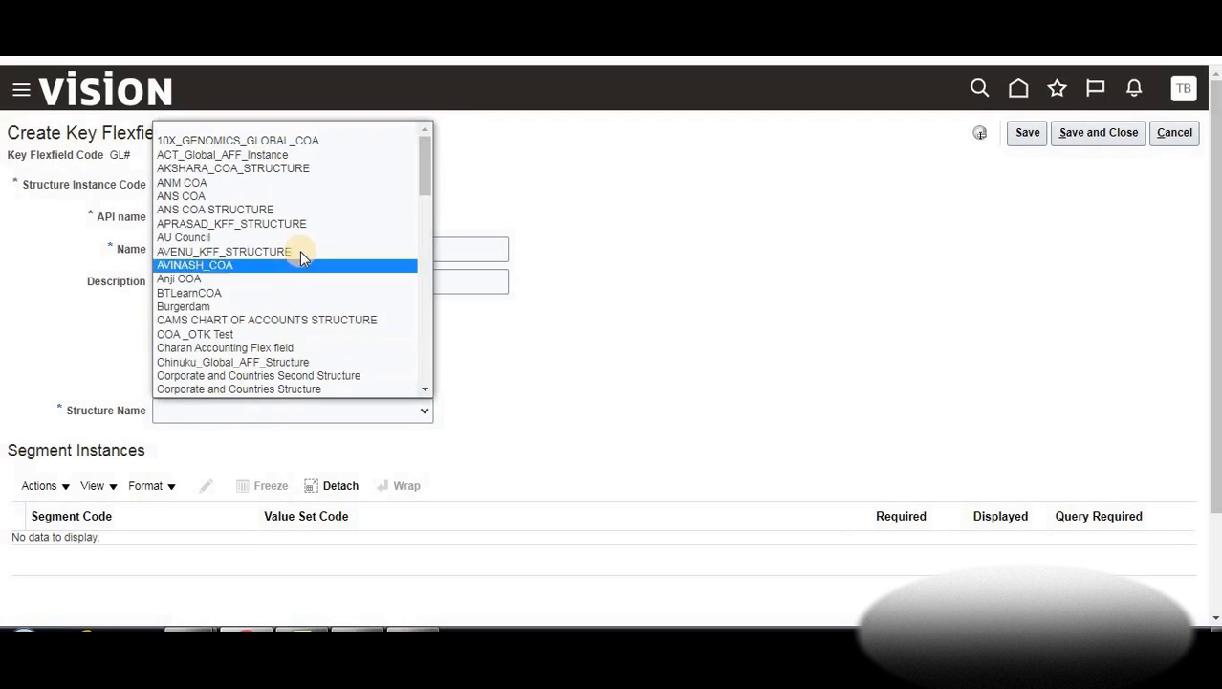
scroll(300, 263, "down", 10)
scroll(297, 272, "up", 2)
scroll(297, 272, "up", 8)
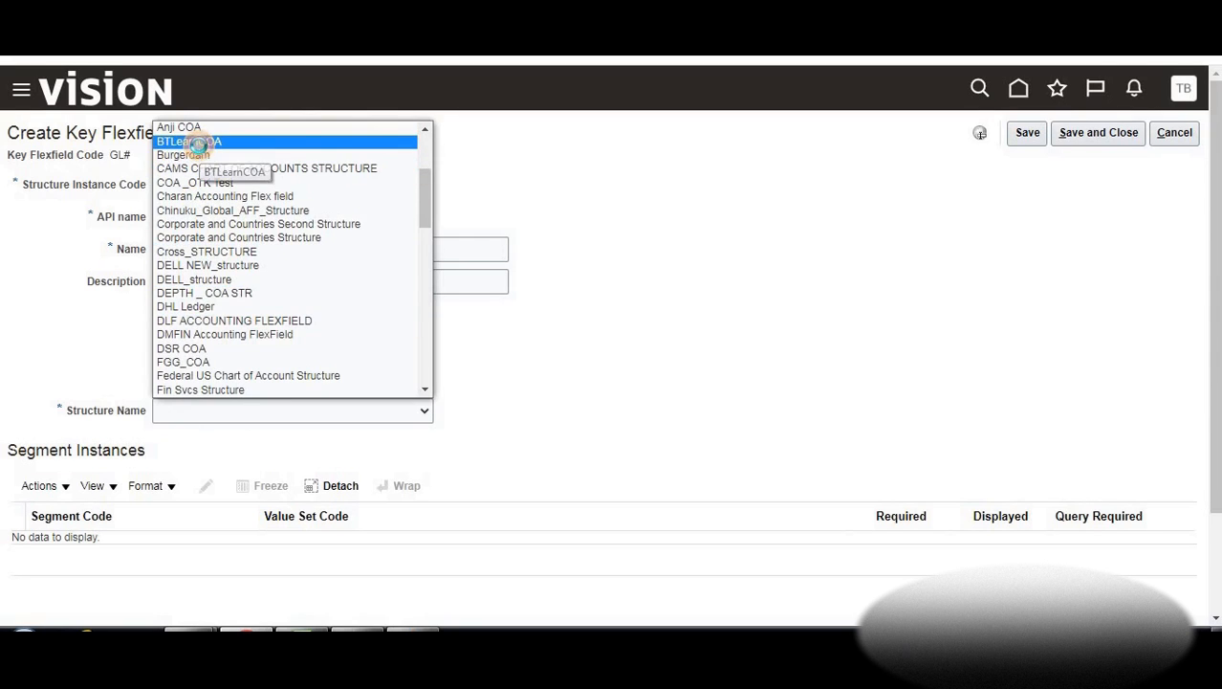
left_click(195, 142)
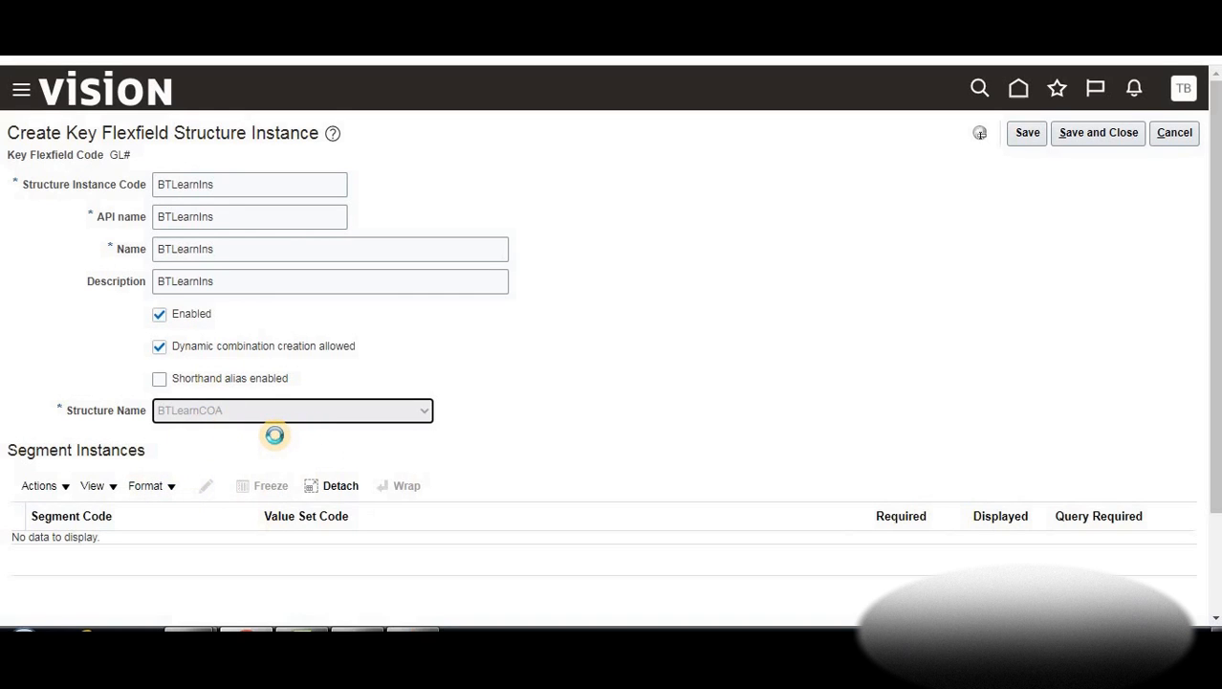
scroll(211, 524, "down", 1)
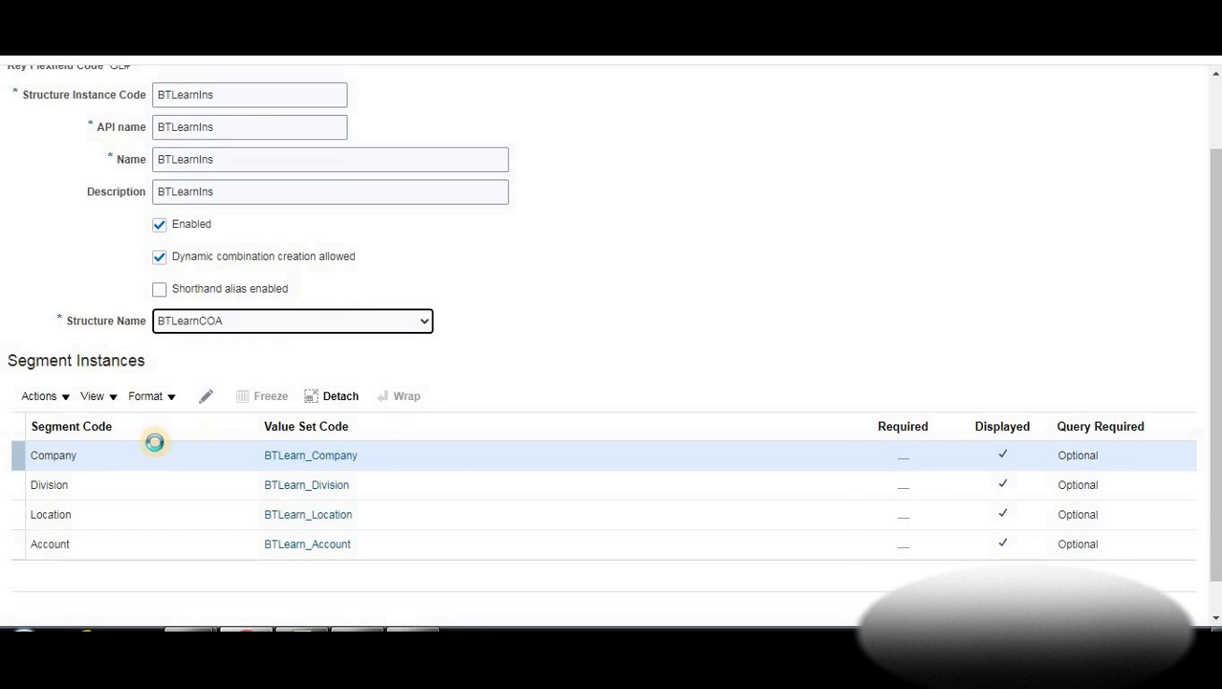
Mark the Company segment instance as Required
left_click(207, 405)
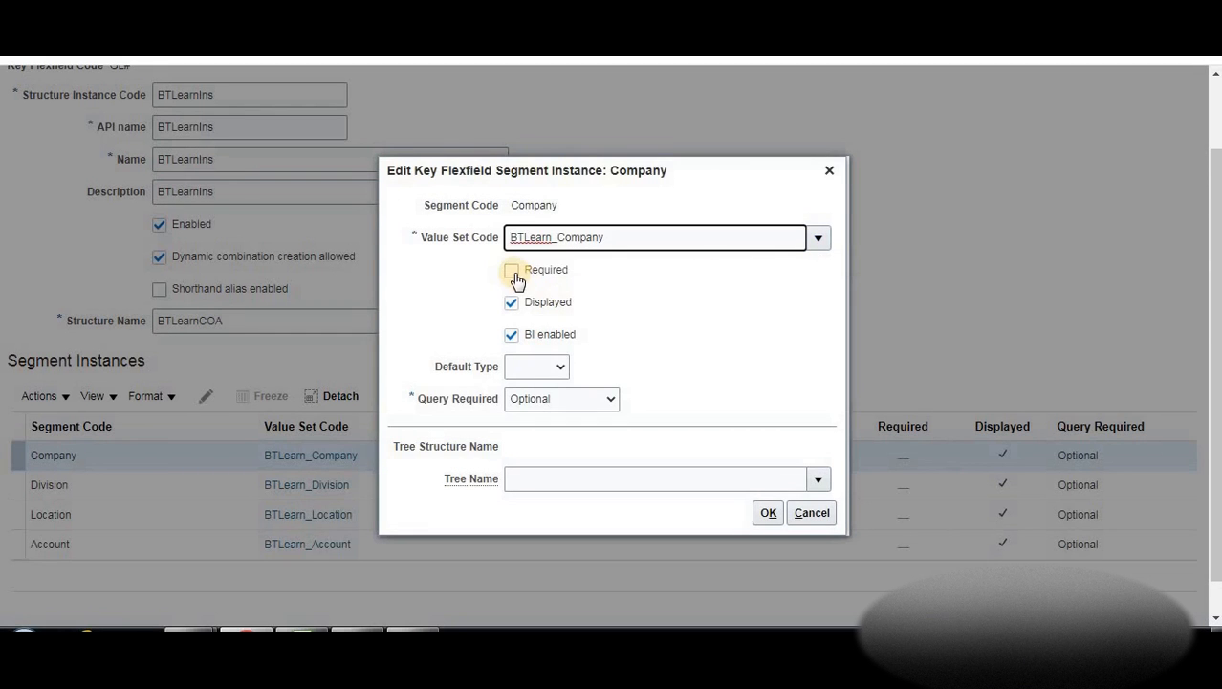
left_click(514, 275)
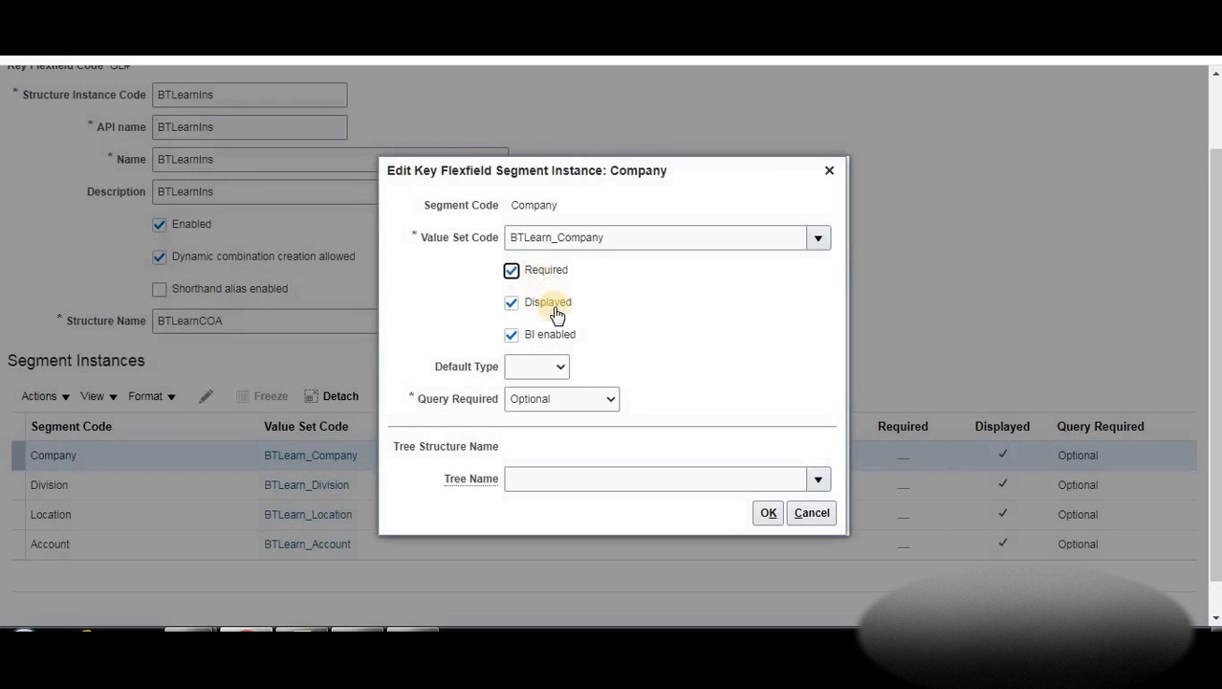
left_click(563, 369)
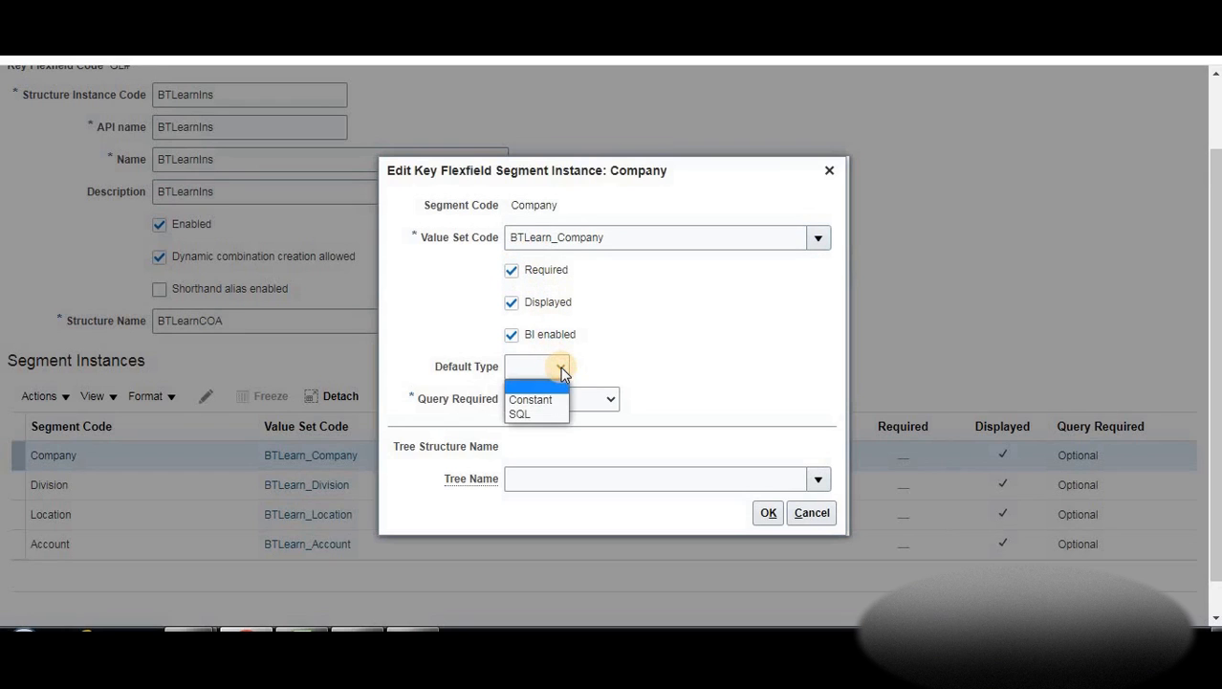
left_click(646, 372)
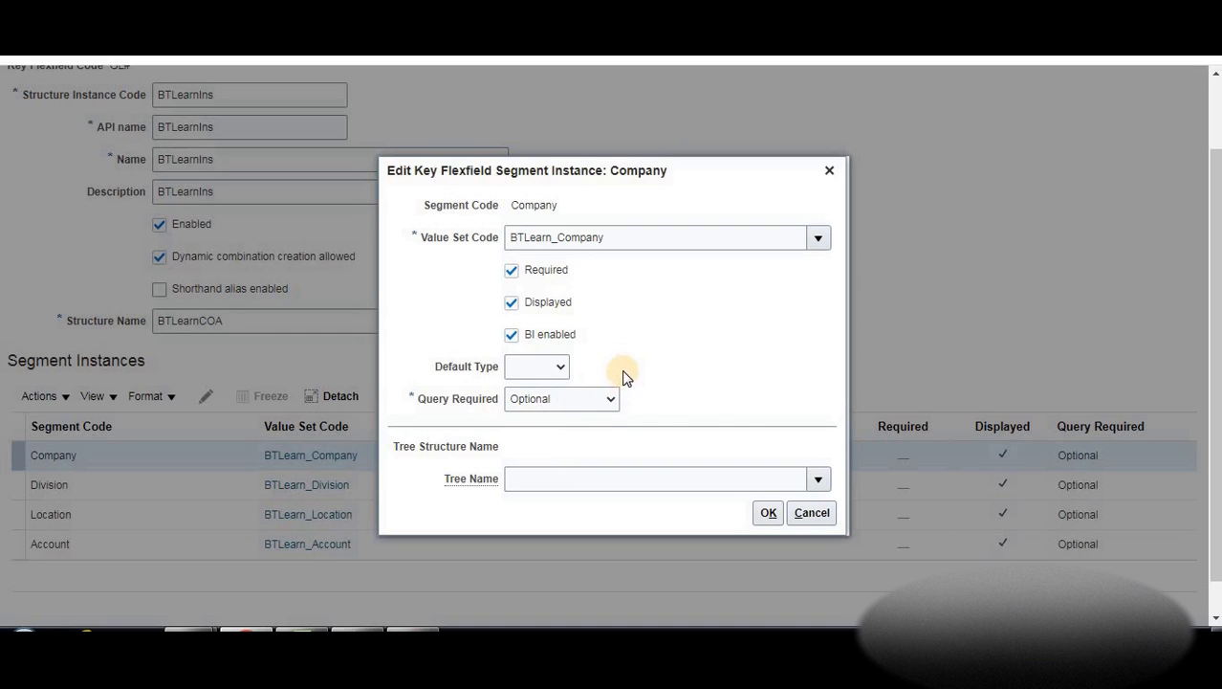
left_click(766, 514)
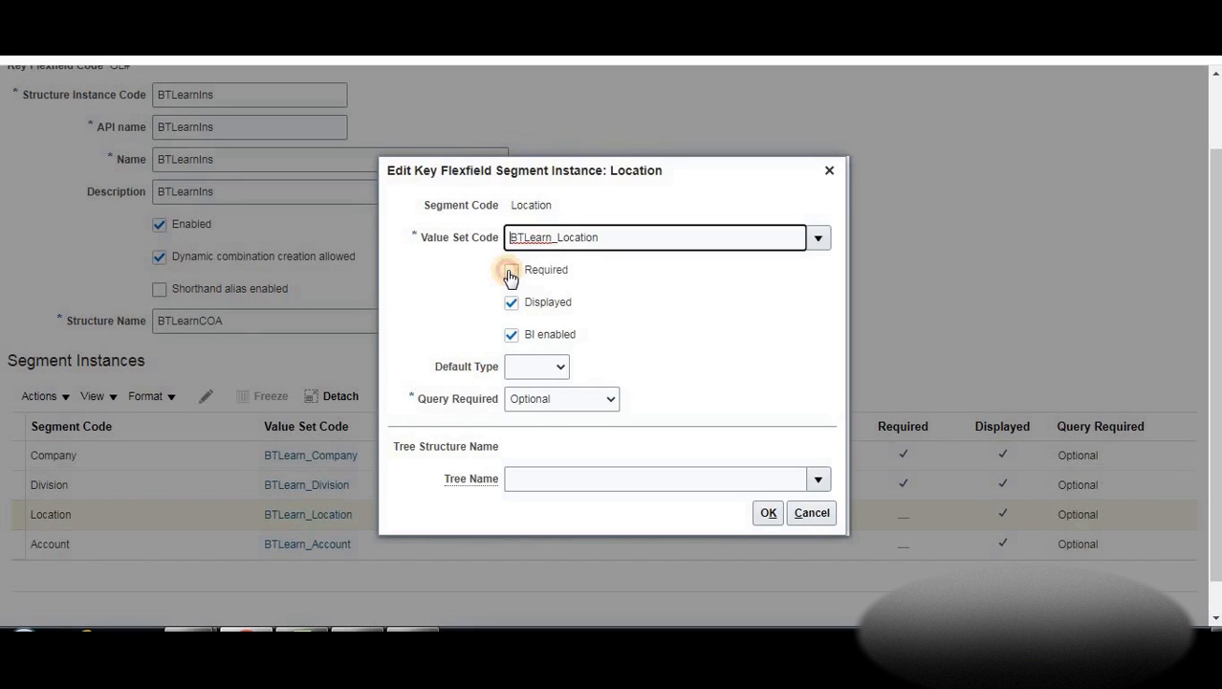
Mark the Location and Account segment instances as Required
left_click(510, 272)
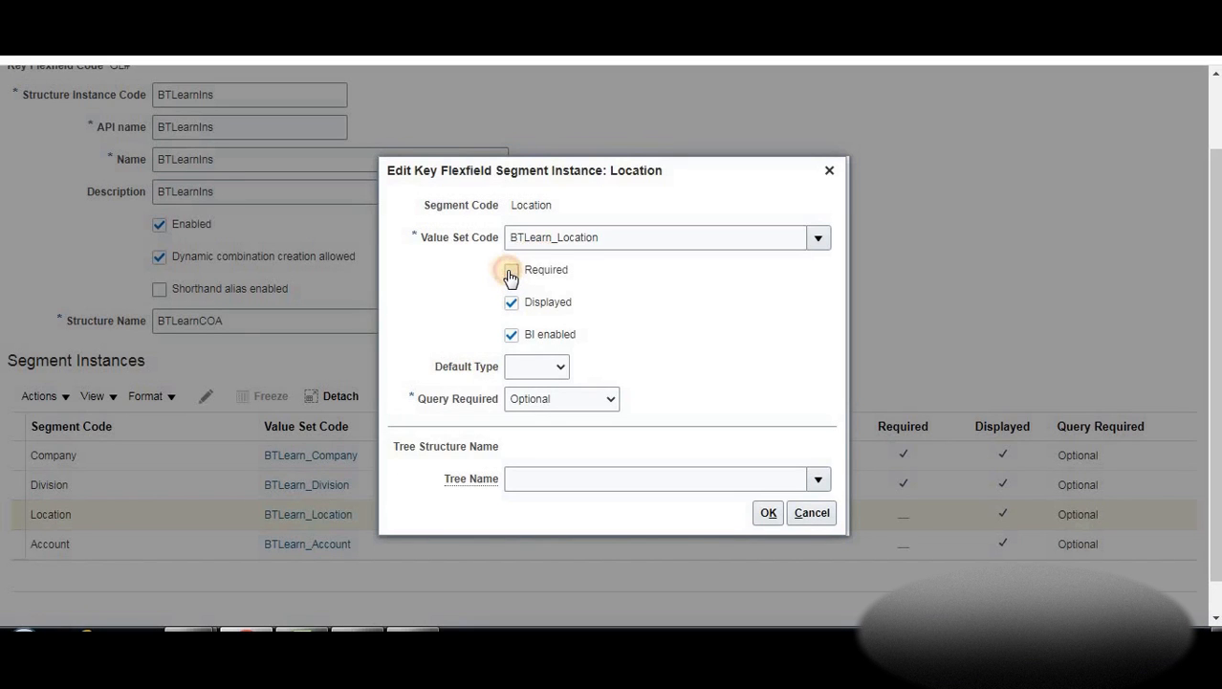
left_click(767, 515)
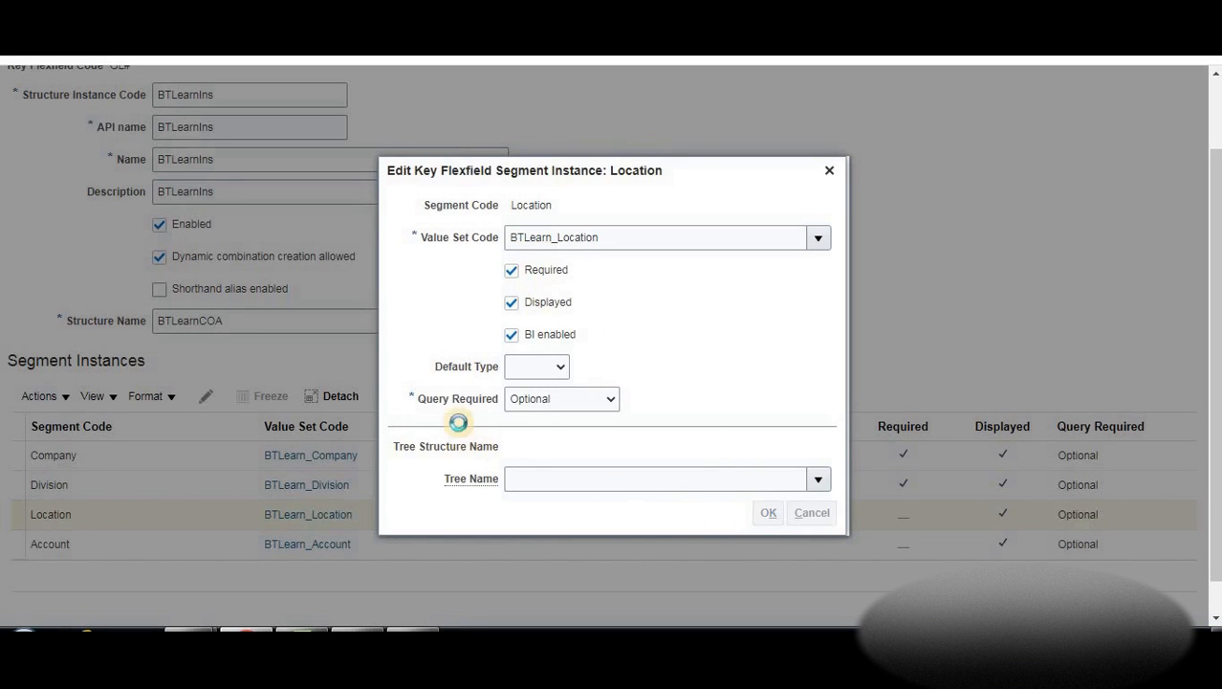
left_click(166, 553)
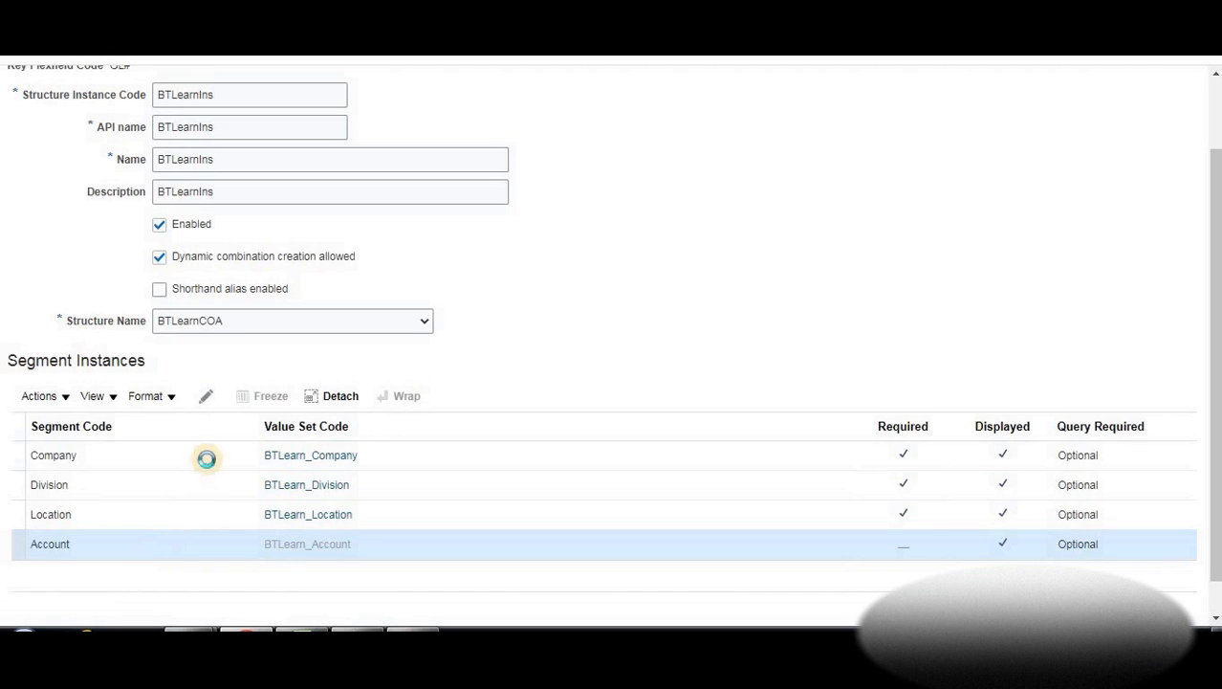
left_click(207, 401)
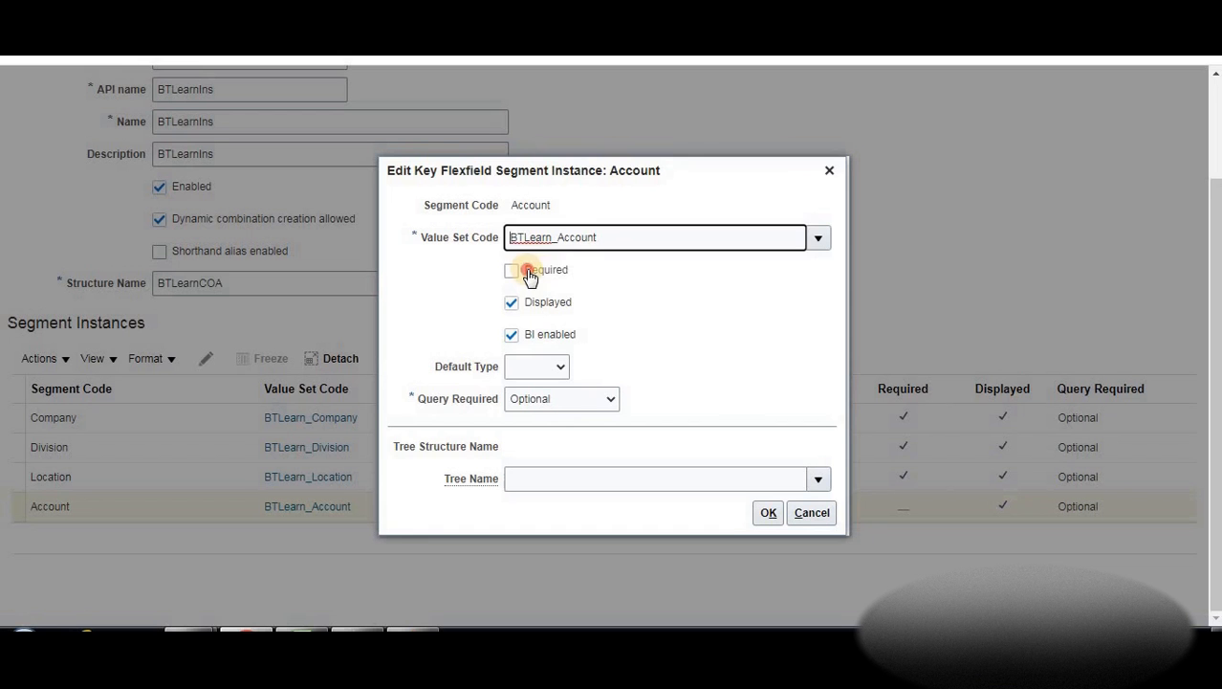
left_click(511, 270)
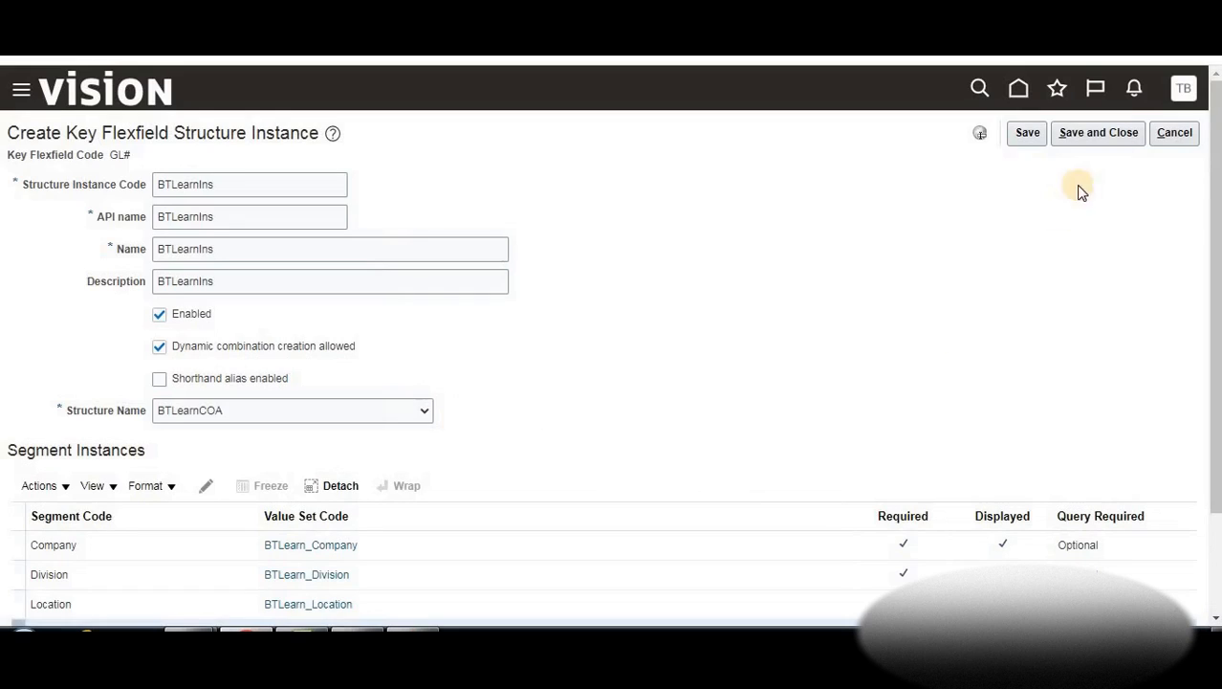
Save the BTLearnIns instance, deploy the GL# Accounting Flexfield, and bring up the Notes workbook
left_click(1074, 139)
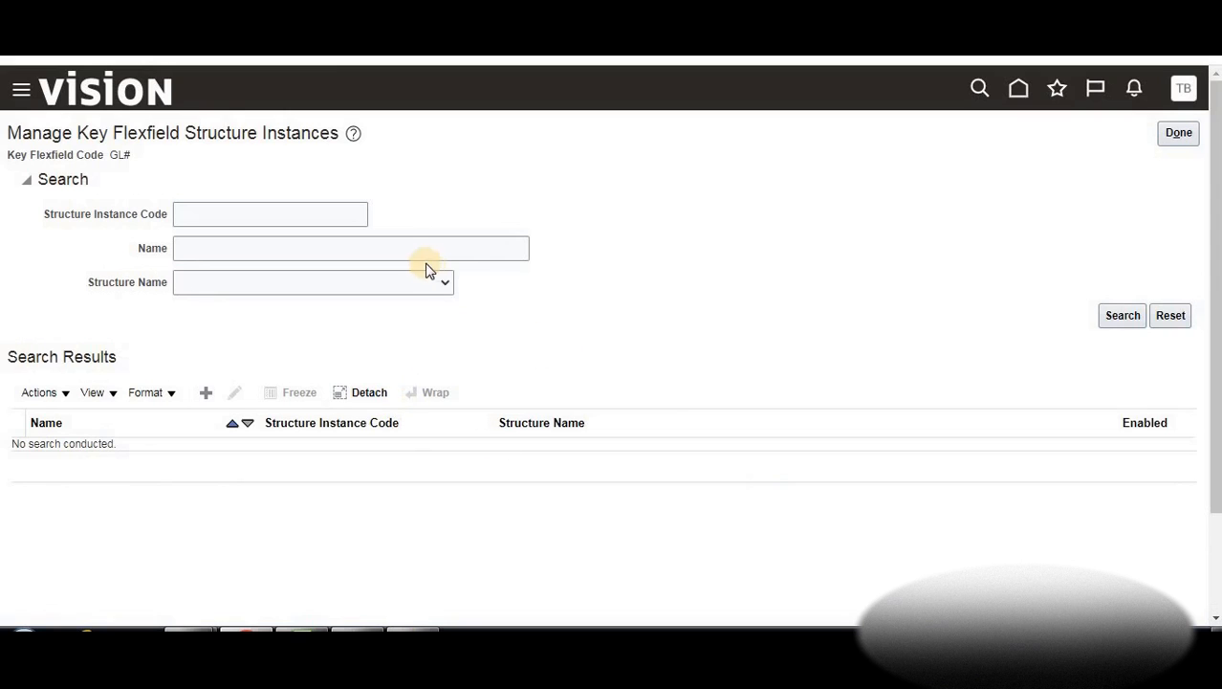
left_click(1176, 136)
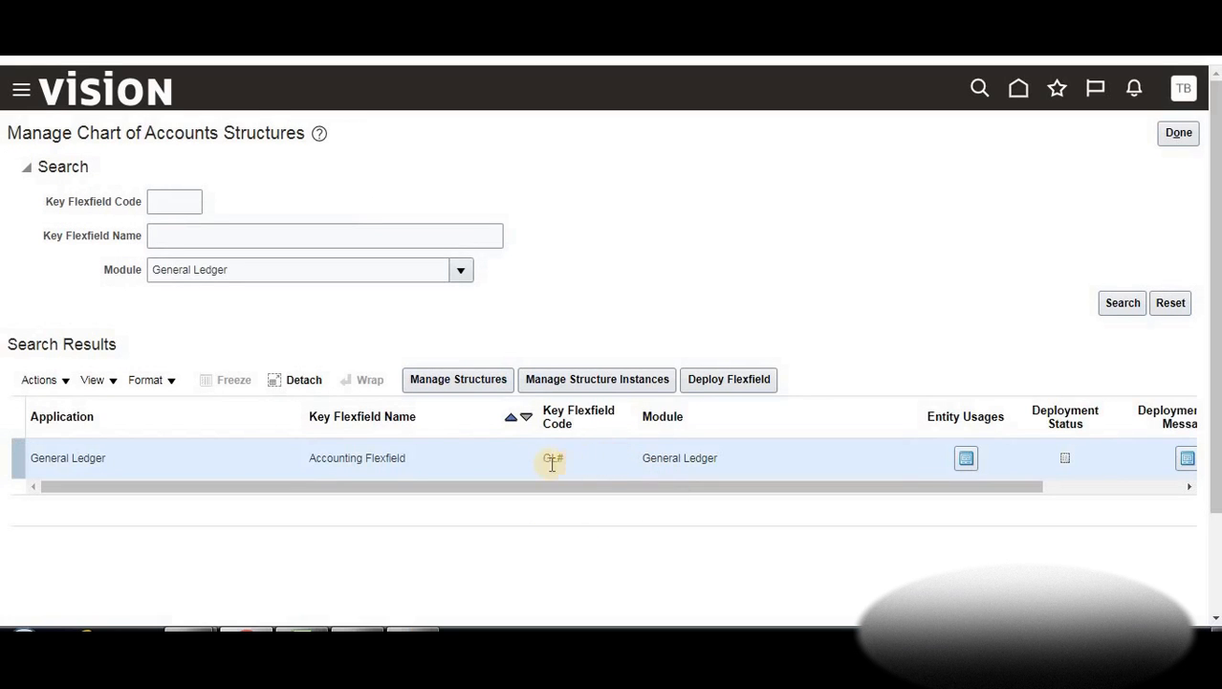
left_click(723, 381)
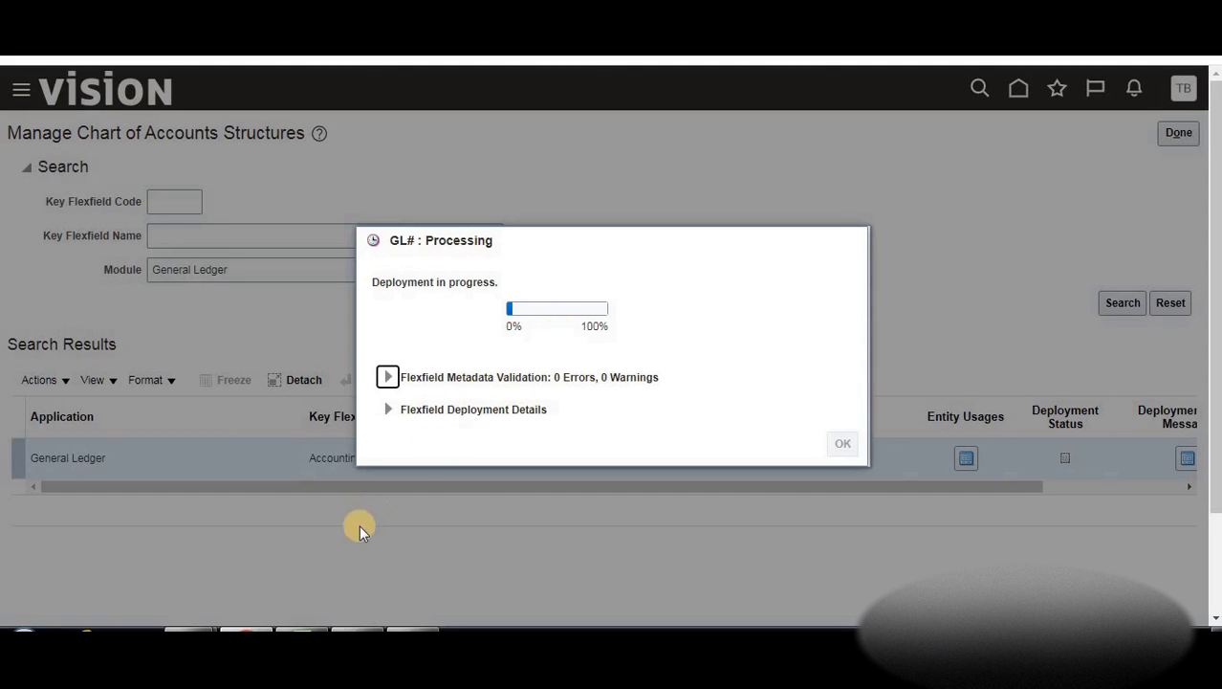
left_click(335, 450)
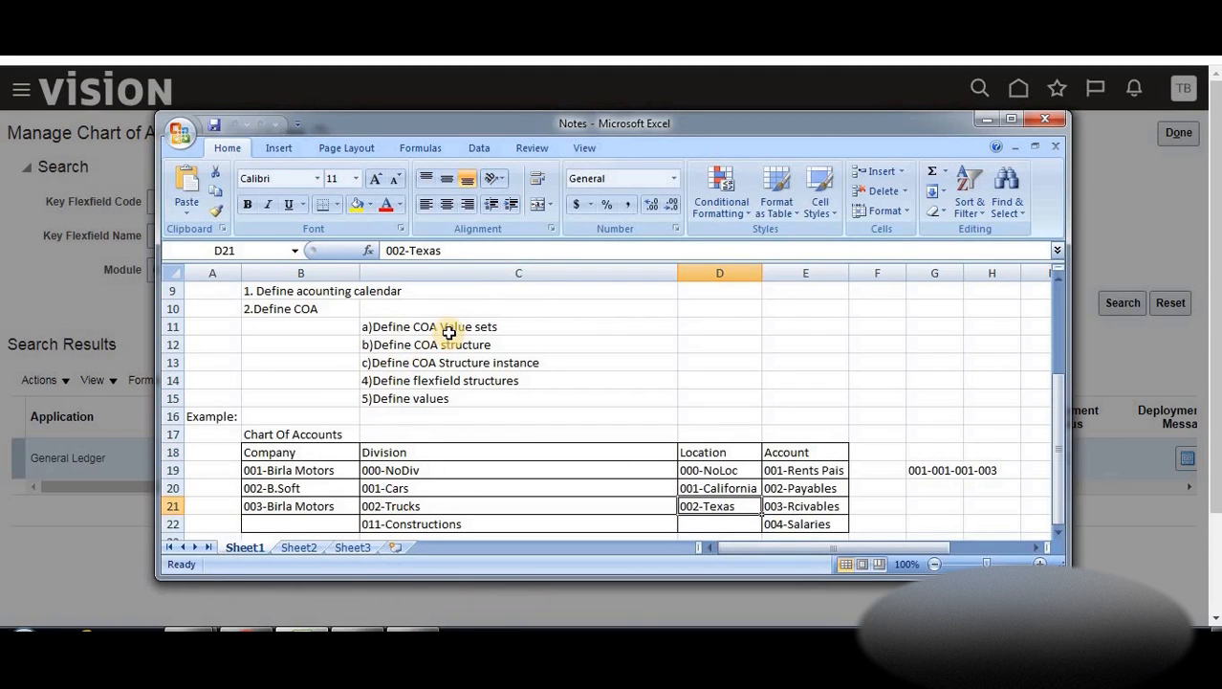
Review the COA setup steps from value sets to flexfield structures, then hide the notes to check deployment
left_click(449, 330)
left_click(454, 349)
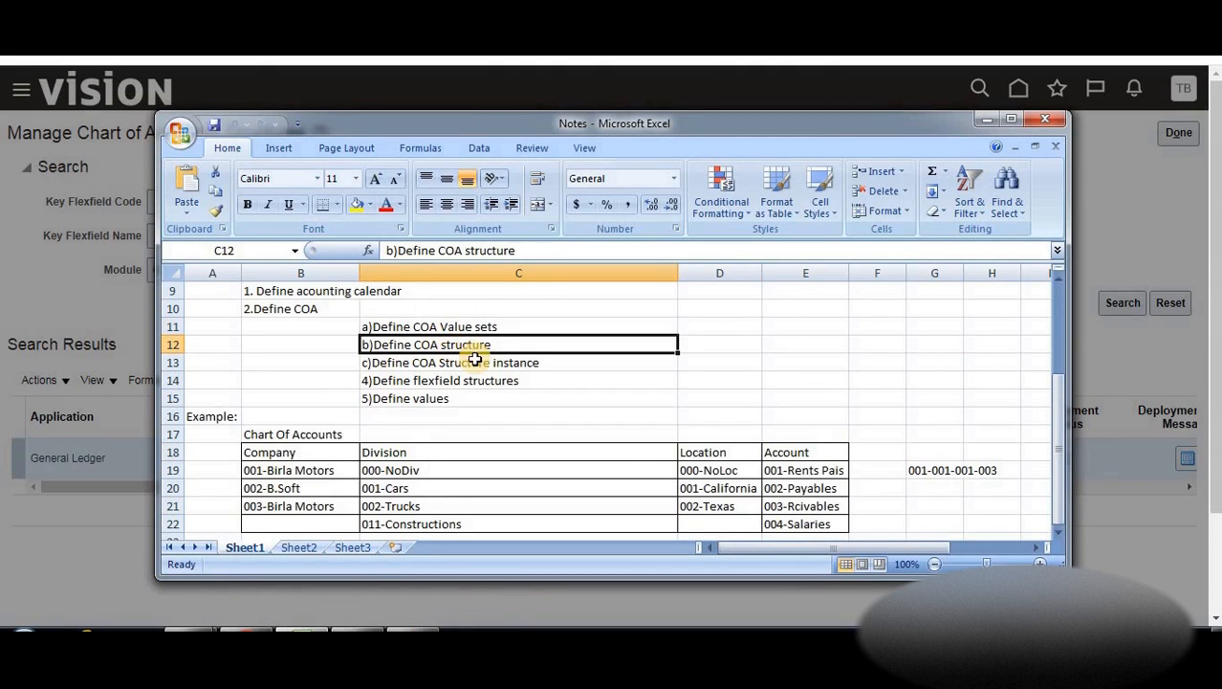
left_click(475, 362)
left_click(472, 383)
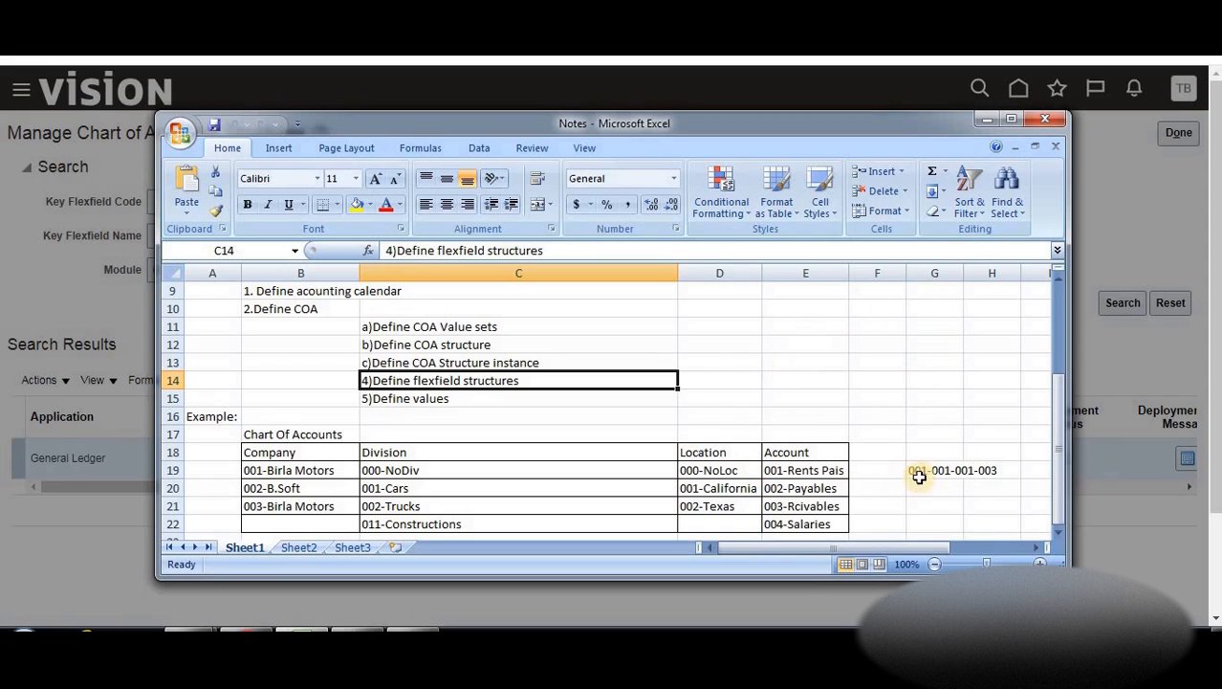
left_click(985, 120)
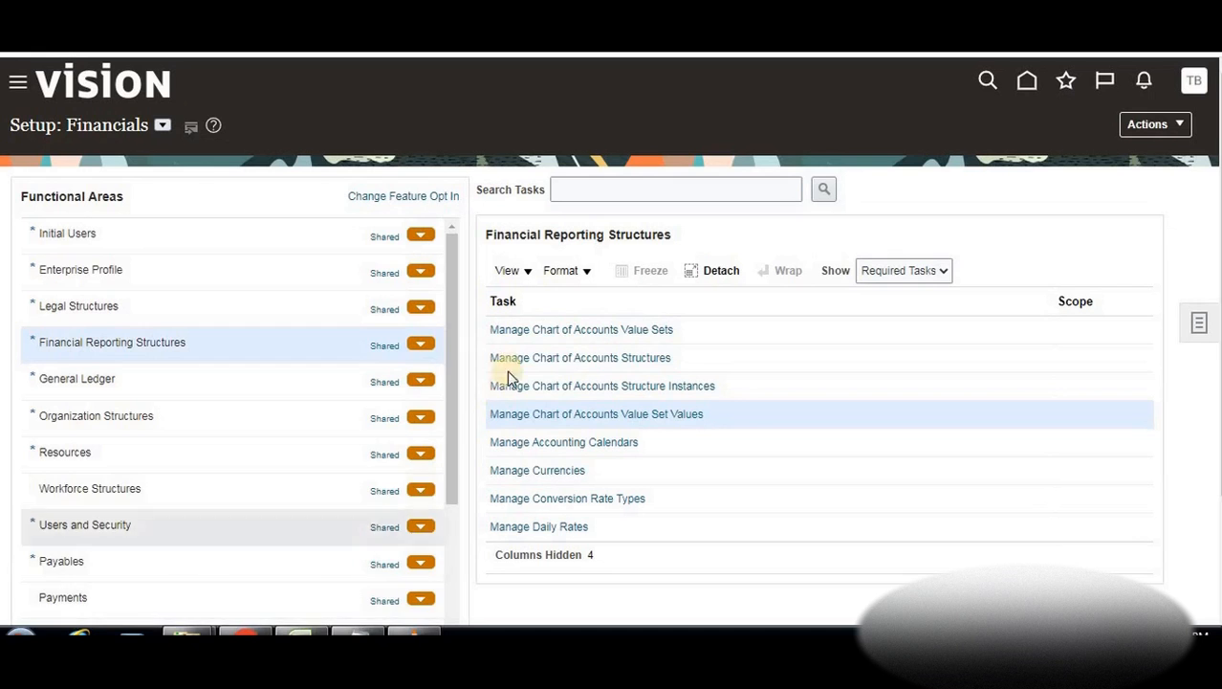
Review the setup steps again through Define values, then return to Setup: Financials
key("alt+Tab")
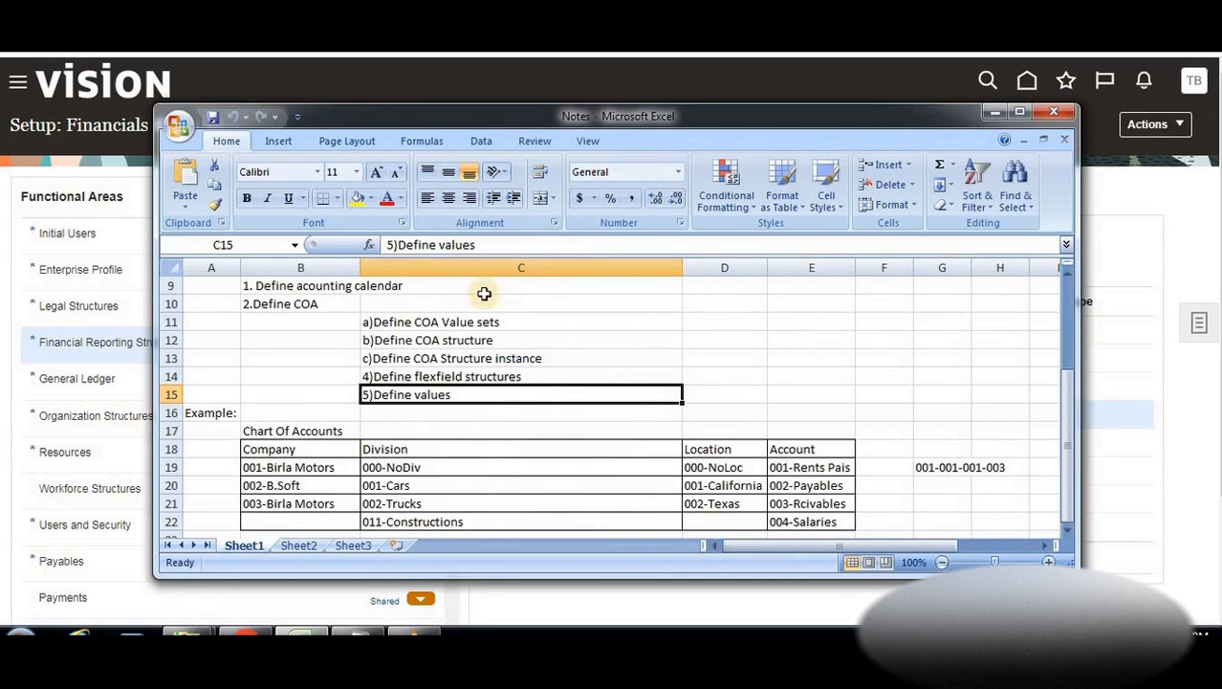
left_click(455, 321)
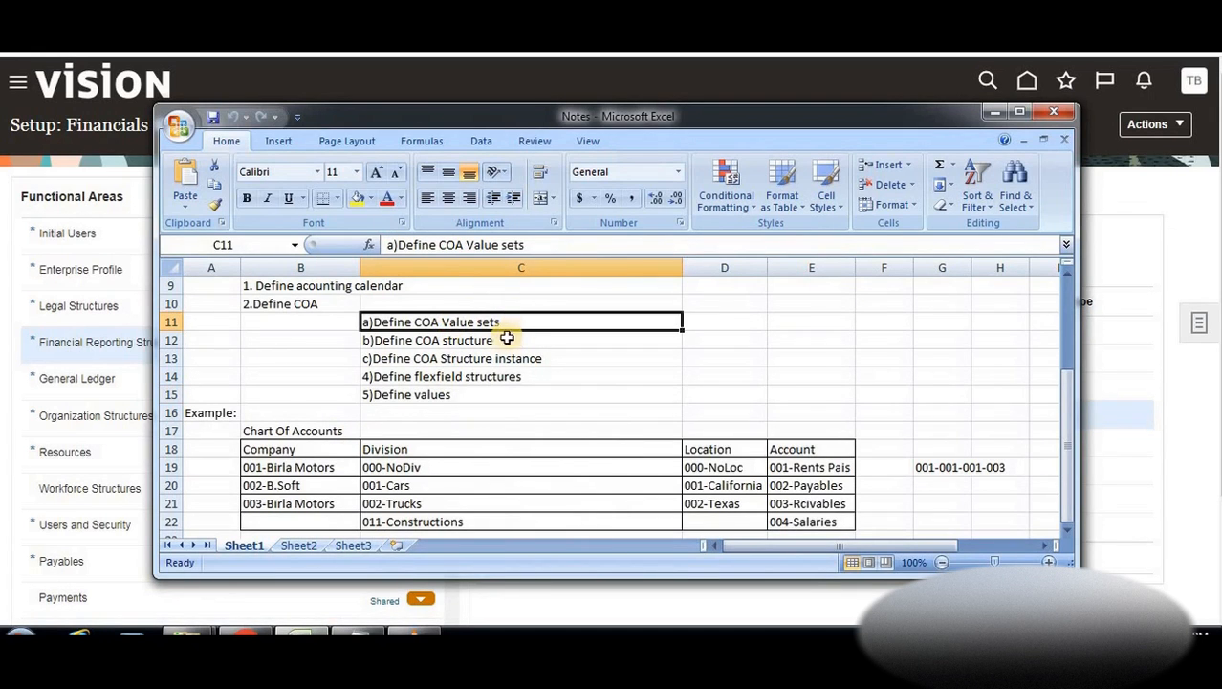
left_click(501, 341)
left_click(509, 358)
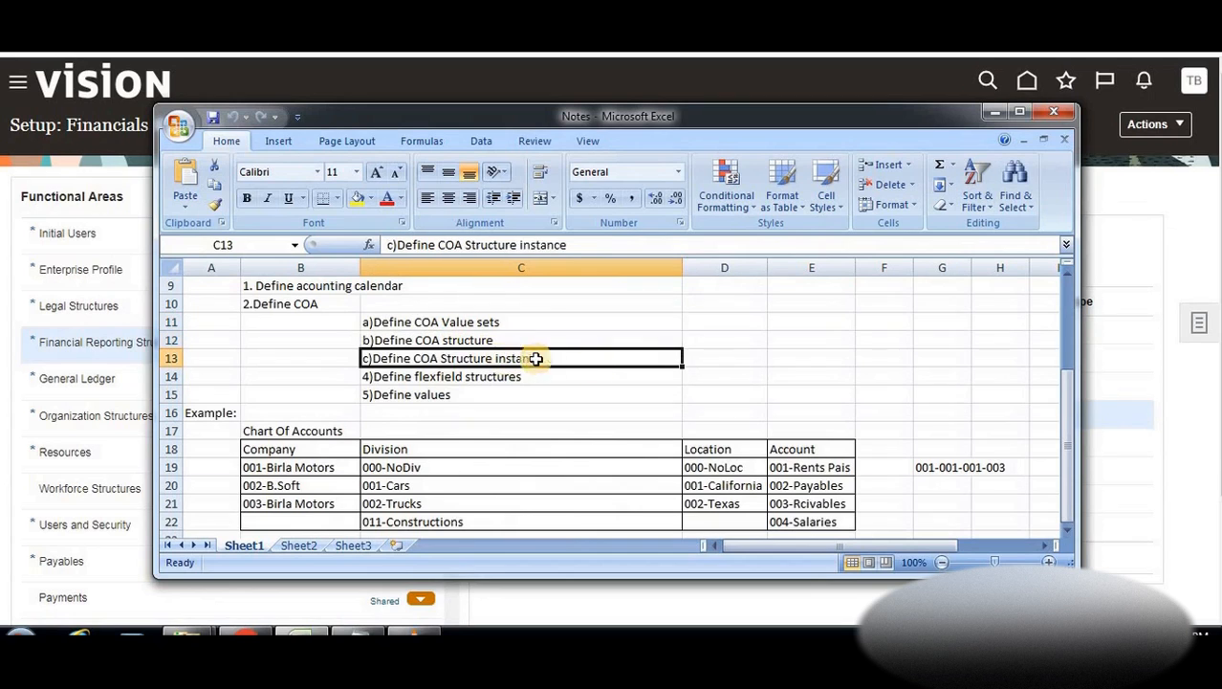
left_click(529, 376)
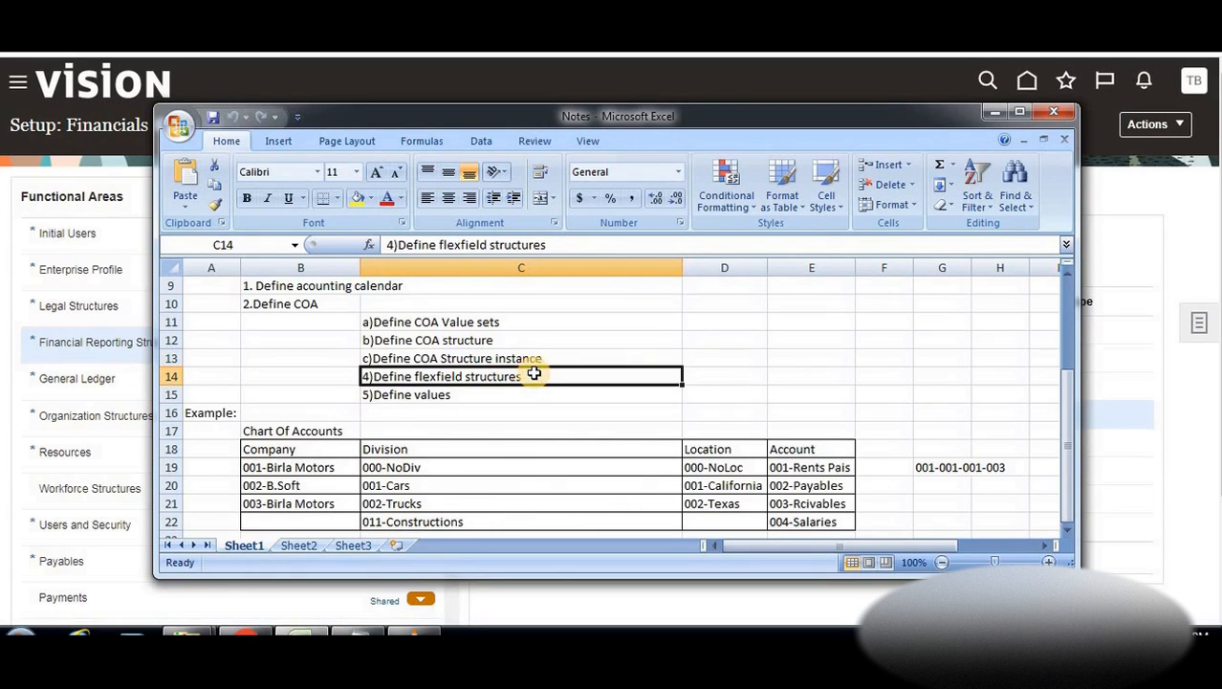
left_click(460, 394)
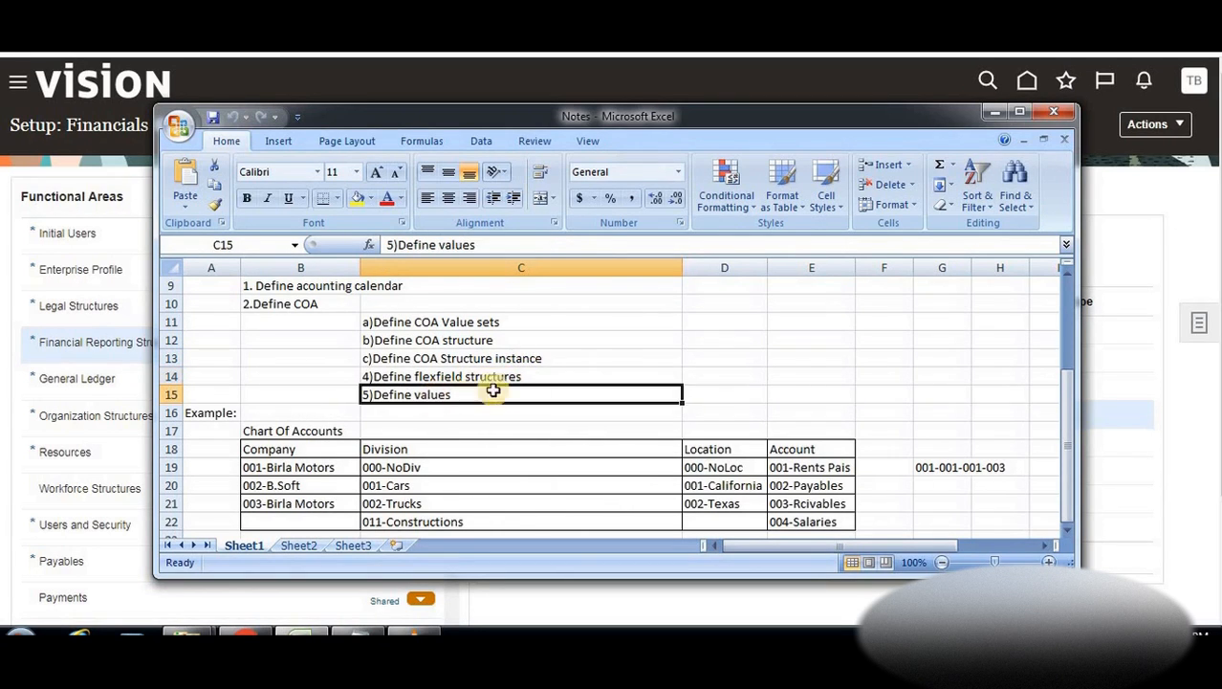
left_click(1165, 246)
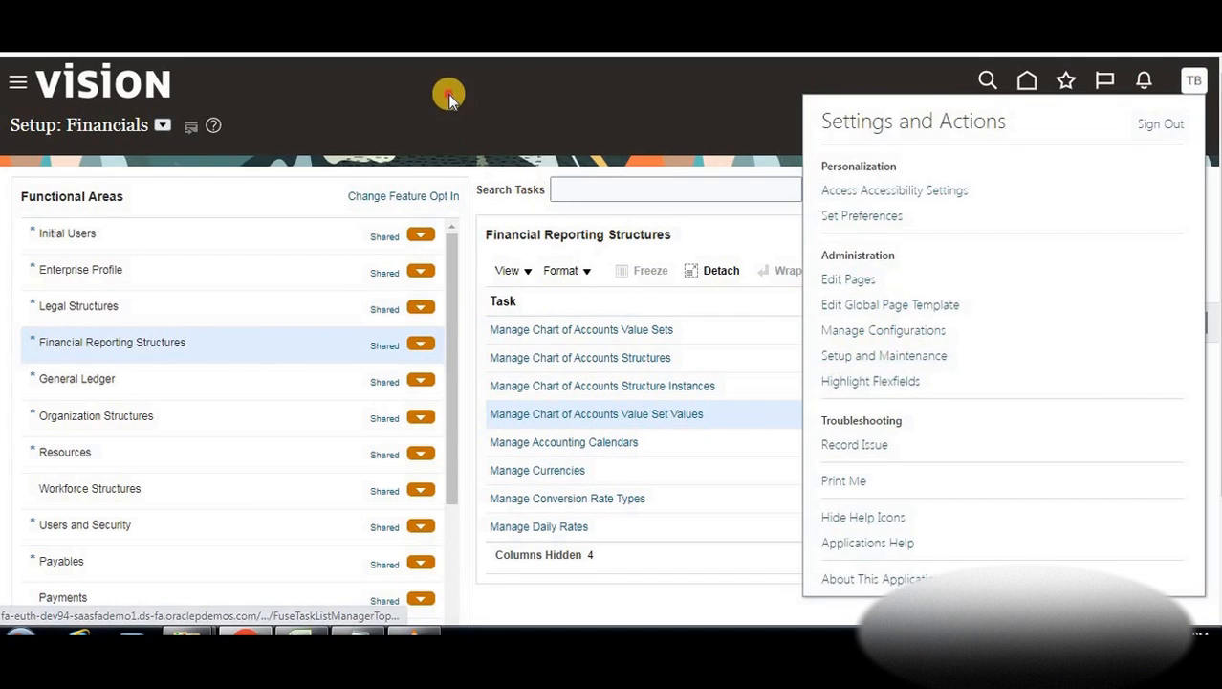
Keep Financials as the setup offering and open Manage Chart of Accounts Value Set Values
left_click(163, 125)
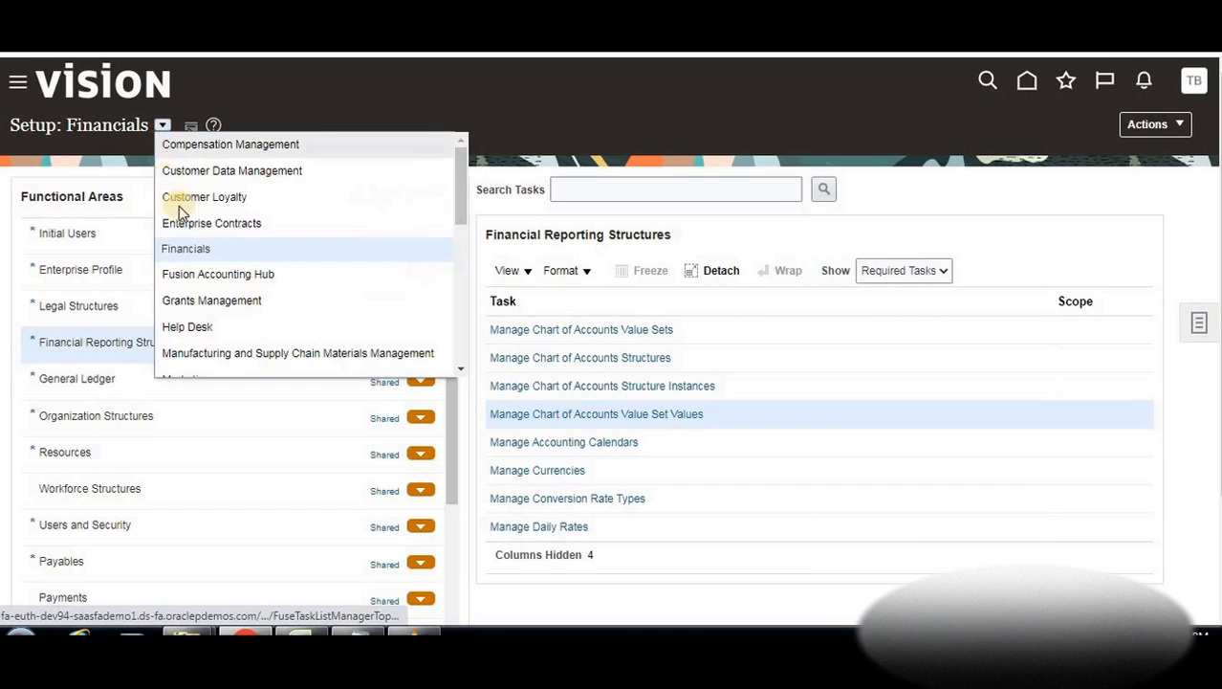
left_click(102, 349)
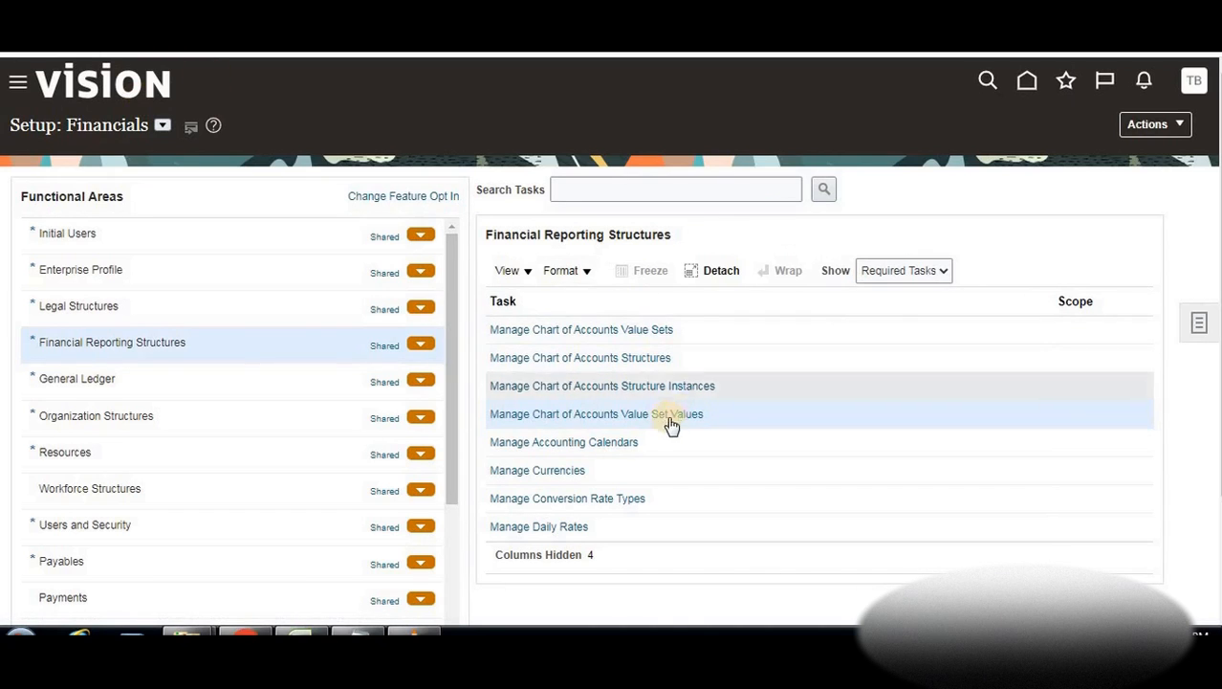
left_click(623, 417)
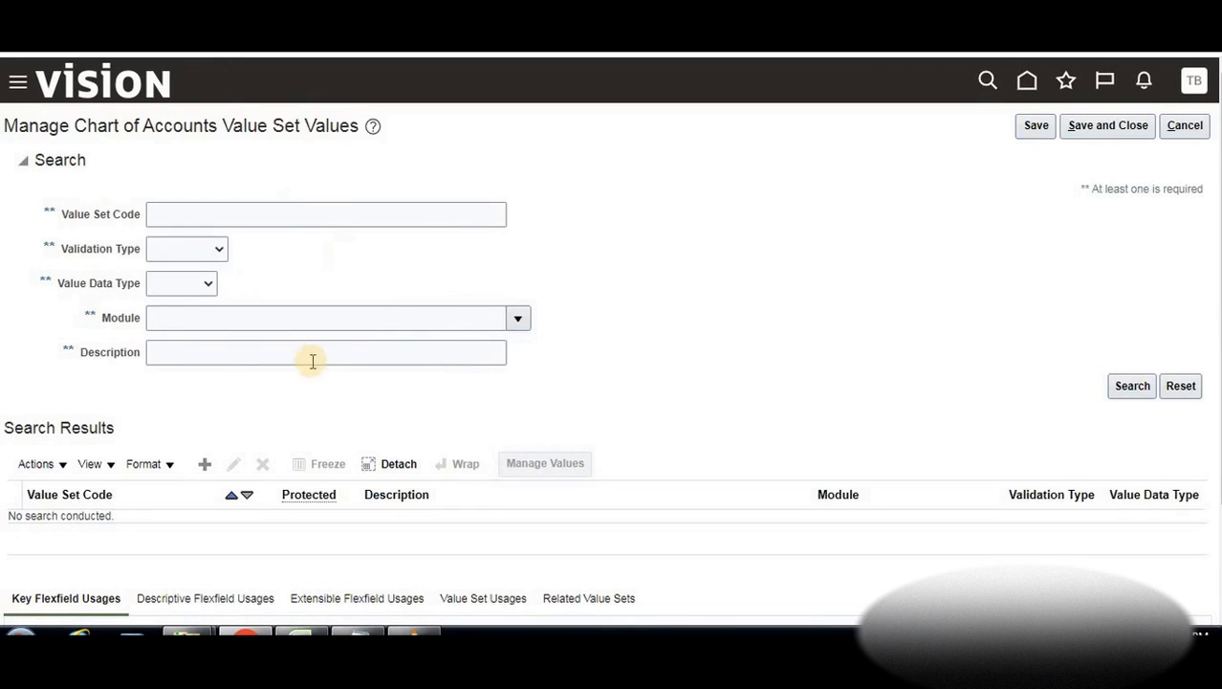
Search value set codes for BTLearn and select BTLearn_Company from the results
left_click(214, 213)
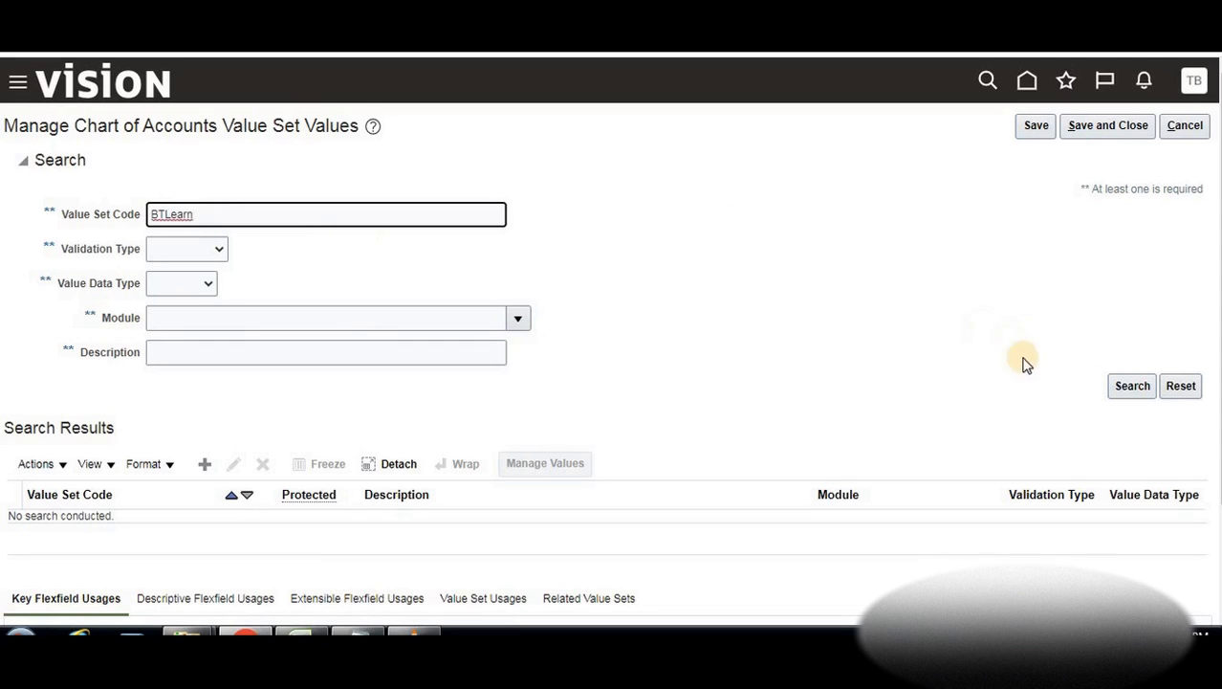
left_click(1117, 385)
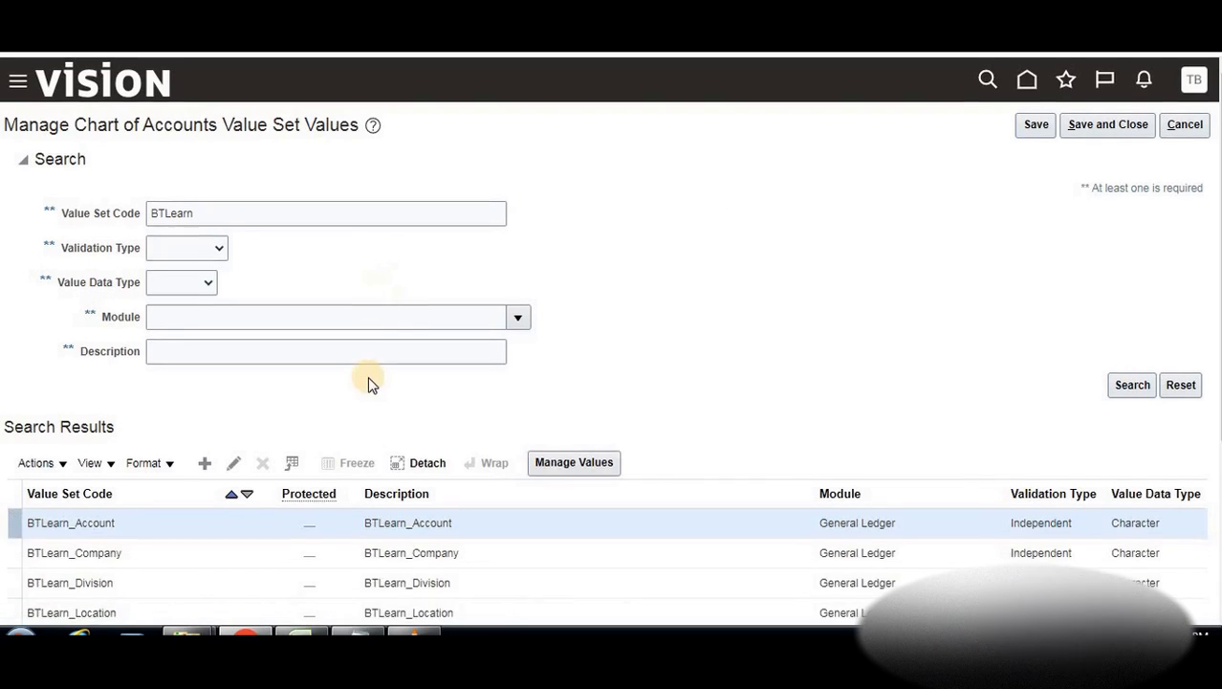
scroll(371, 382, "down", 3)
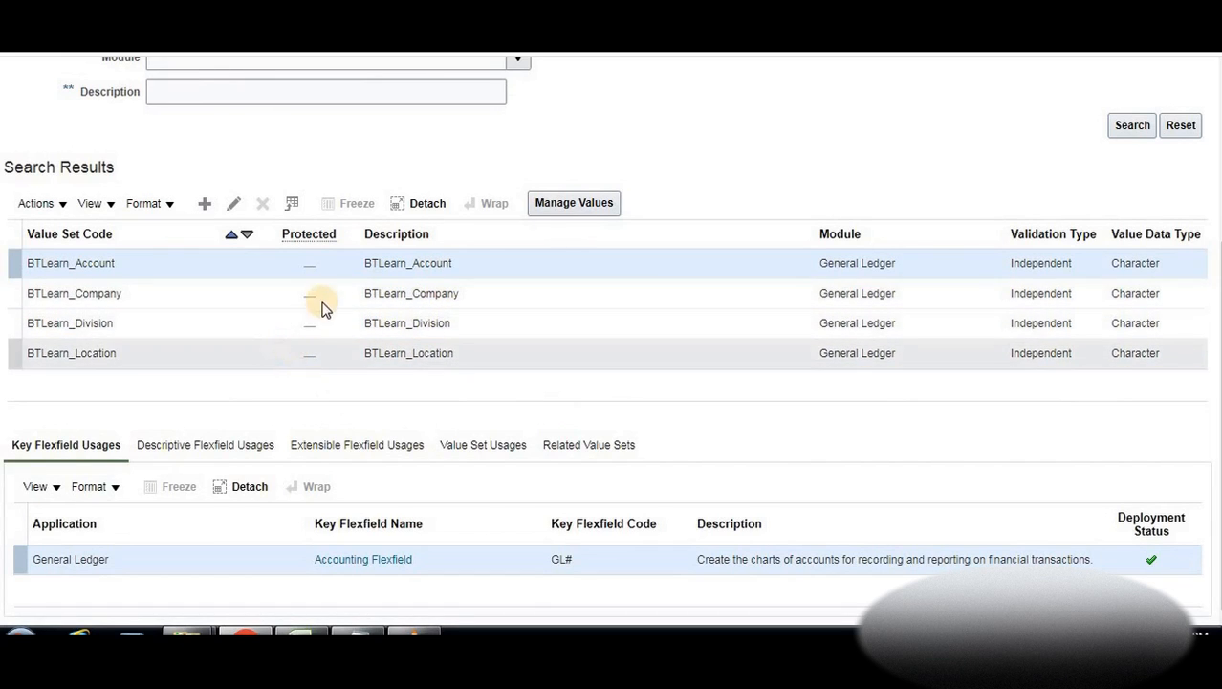
left_click(381, 293)
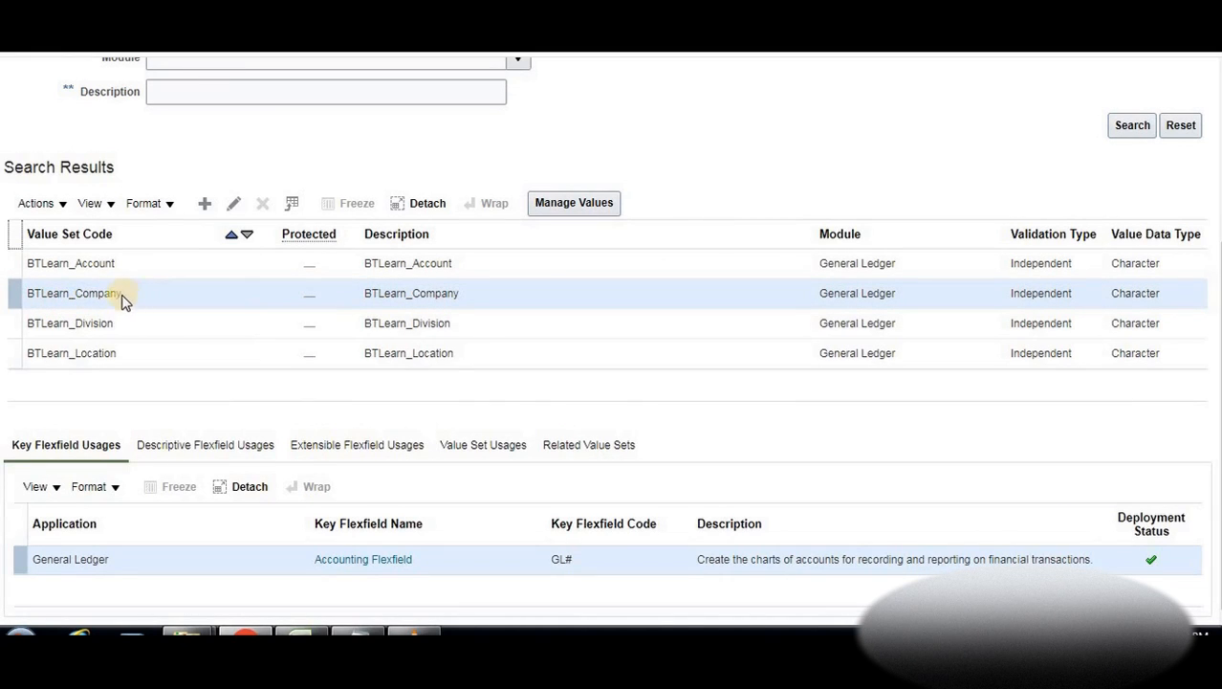
Add company value 001 Birla Motors to BTLearn_Company, checking the example companies in the notes
left_click(564, 207)
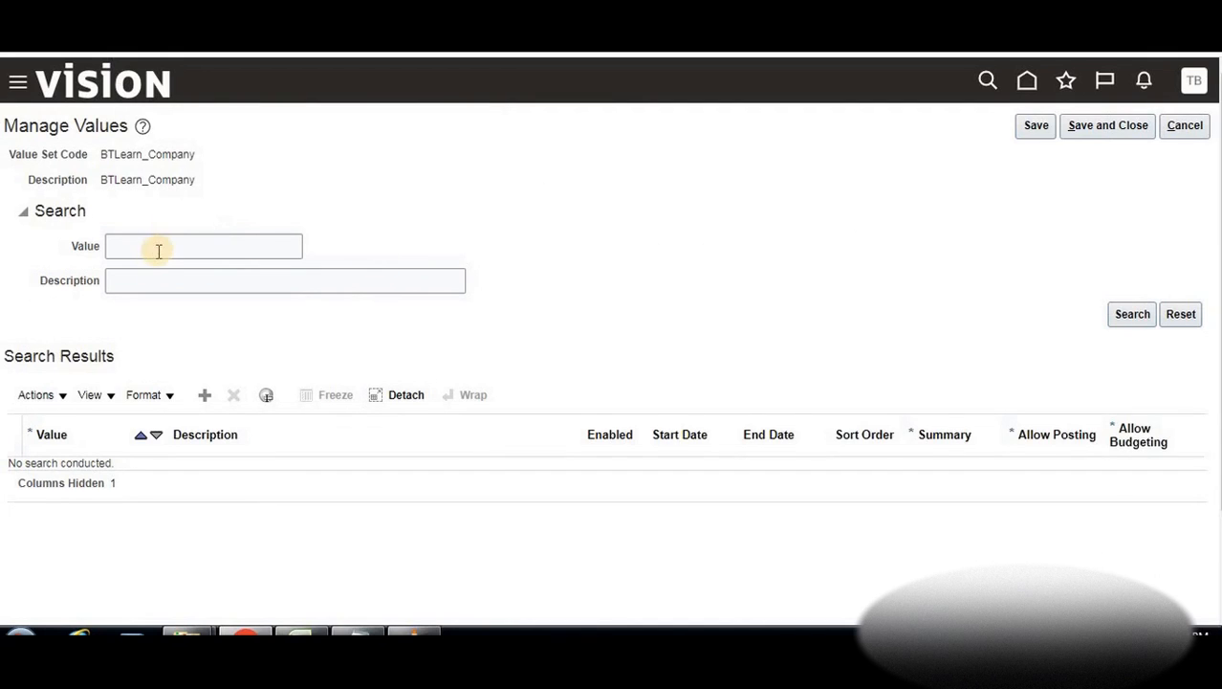
left_click(206, 395)
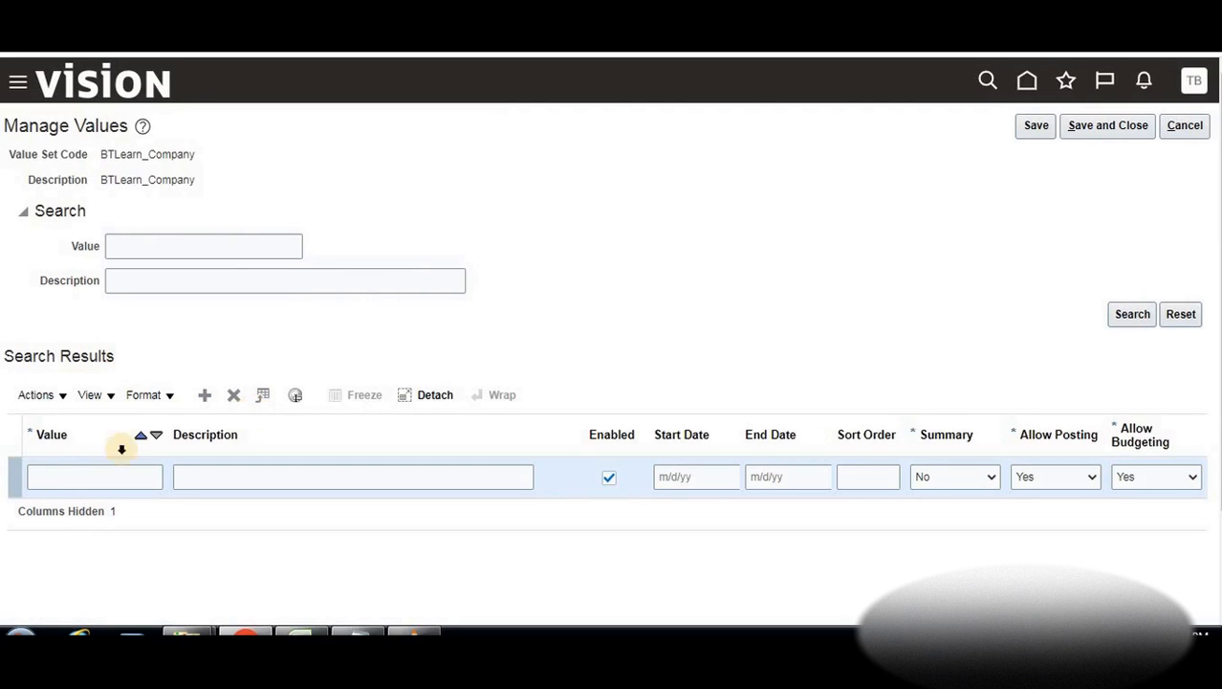
left_click(77, 476)
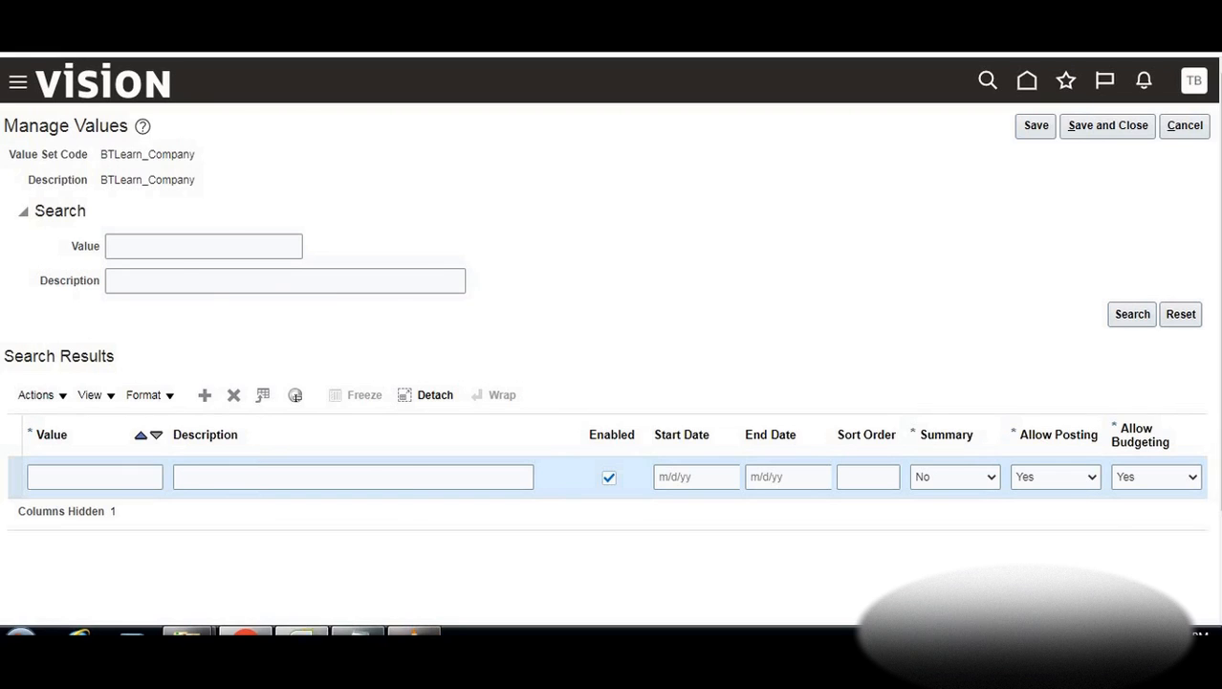
key("alt+Tab")
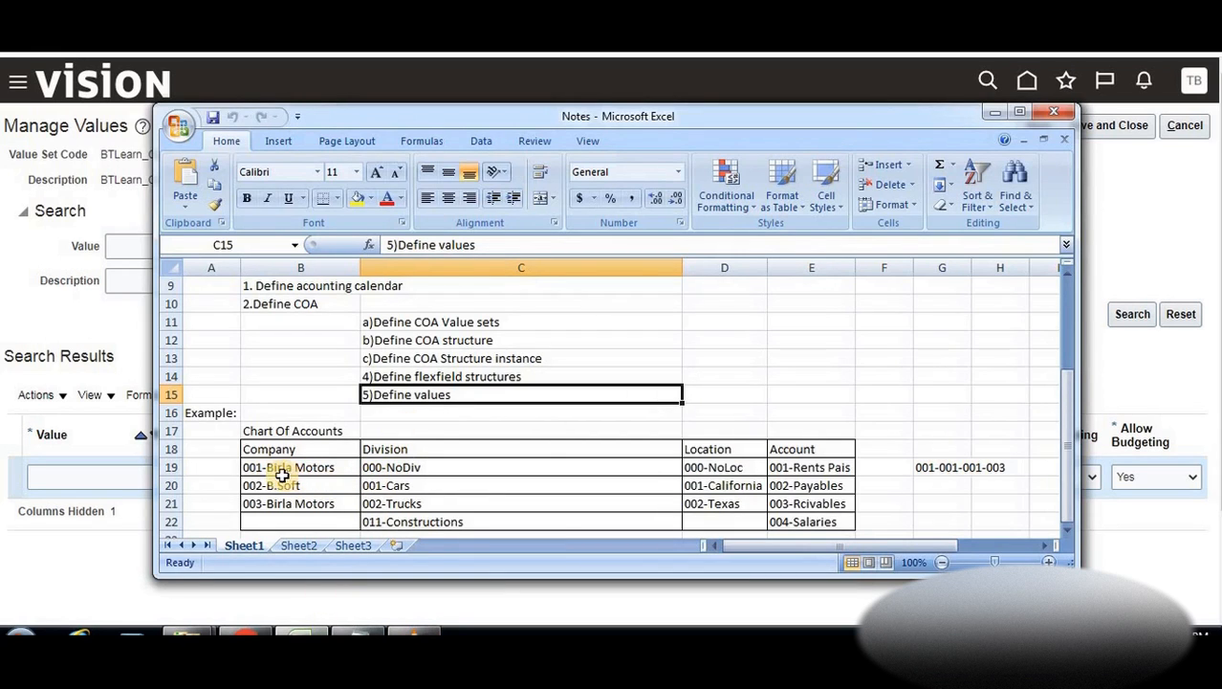
left_click(93, 130)
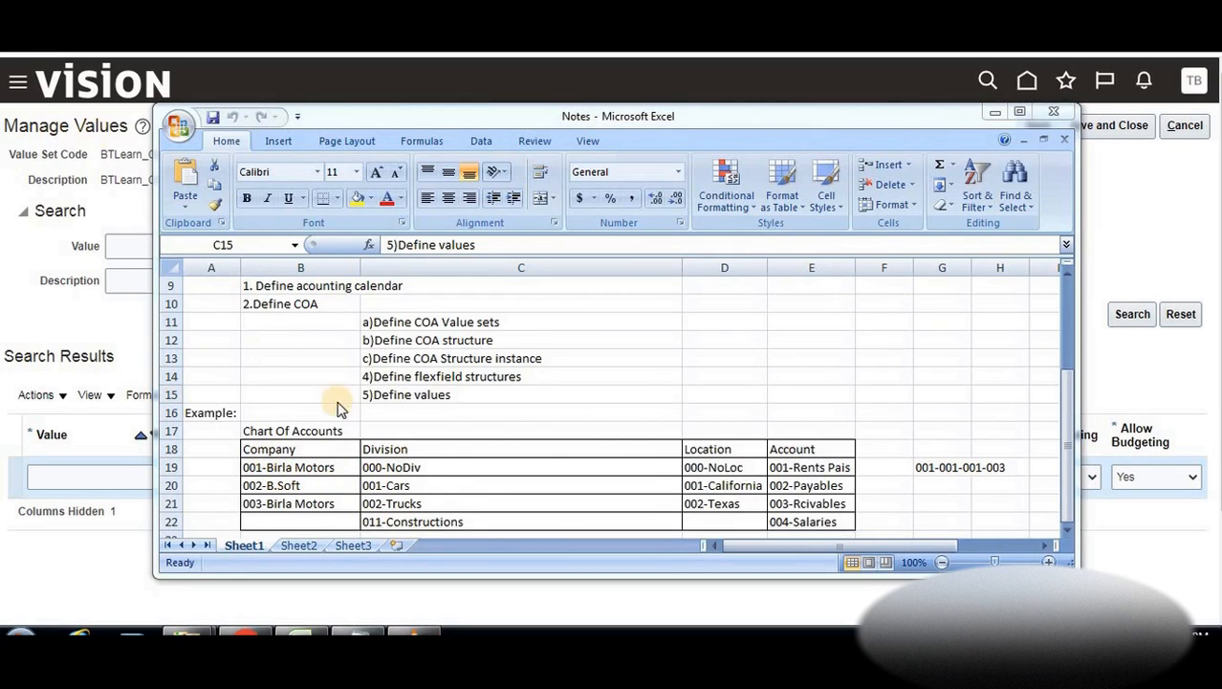
left_click(283, 469)
left_click(286, 468)
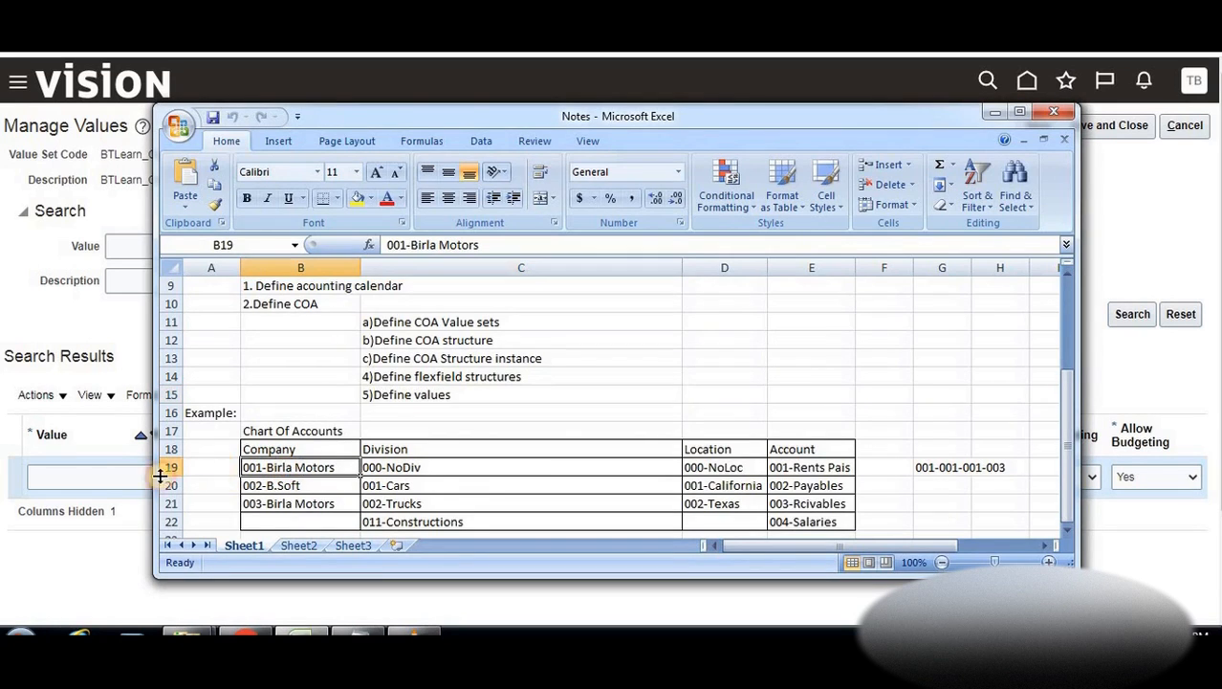
left_click(99, 478)
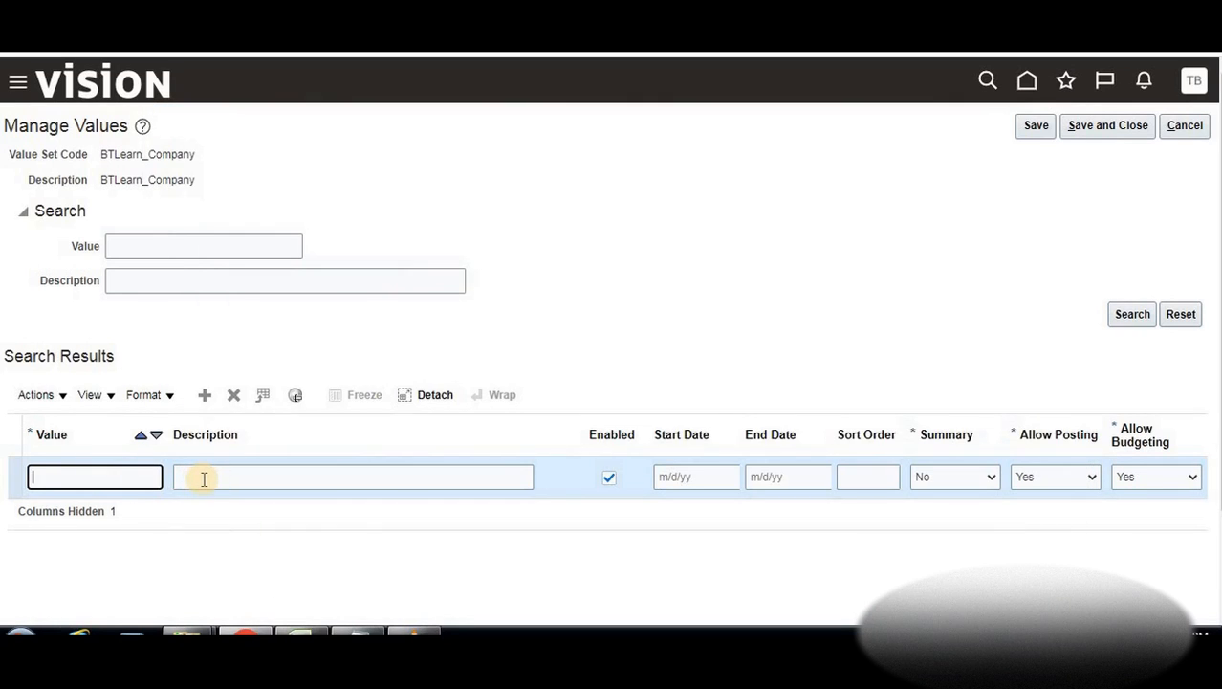
left_click(204, 478)
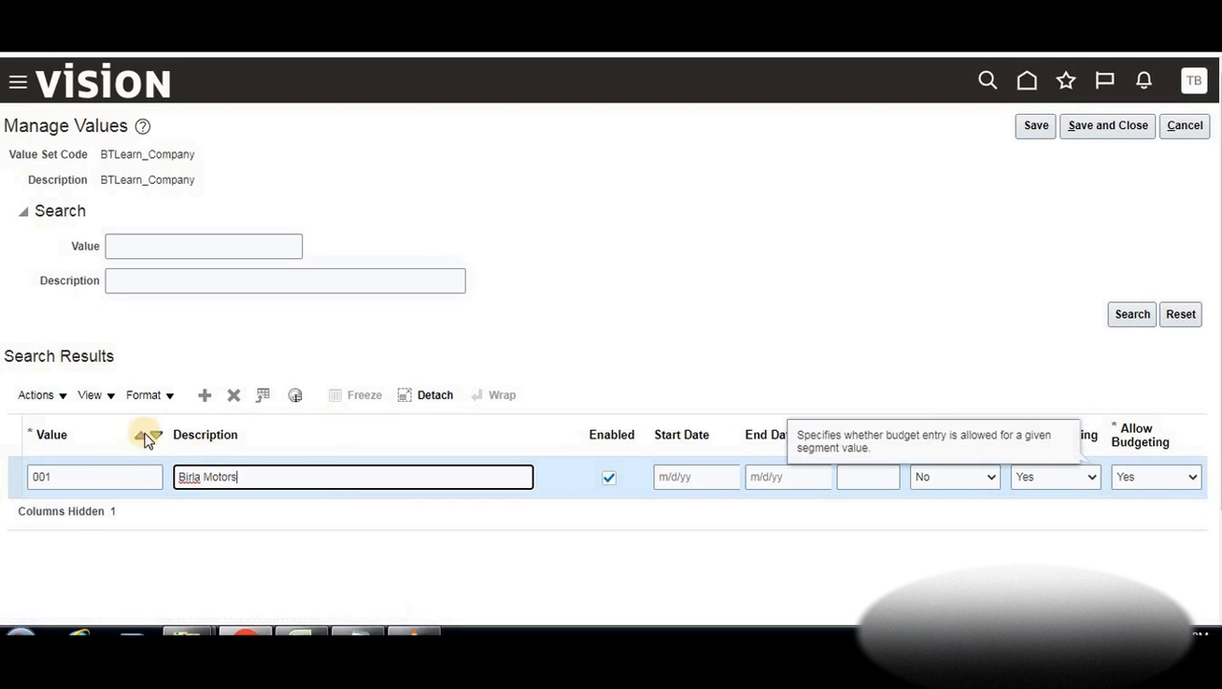
left_click(209, 399)
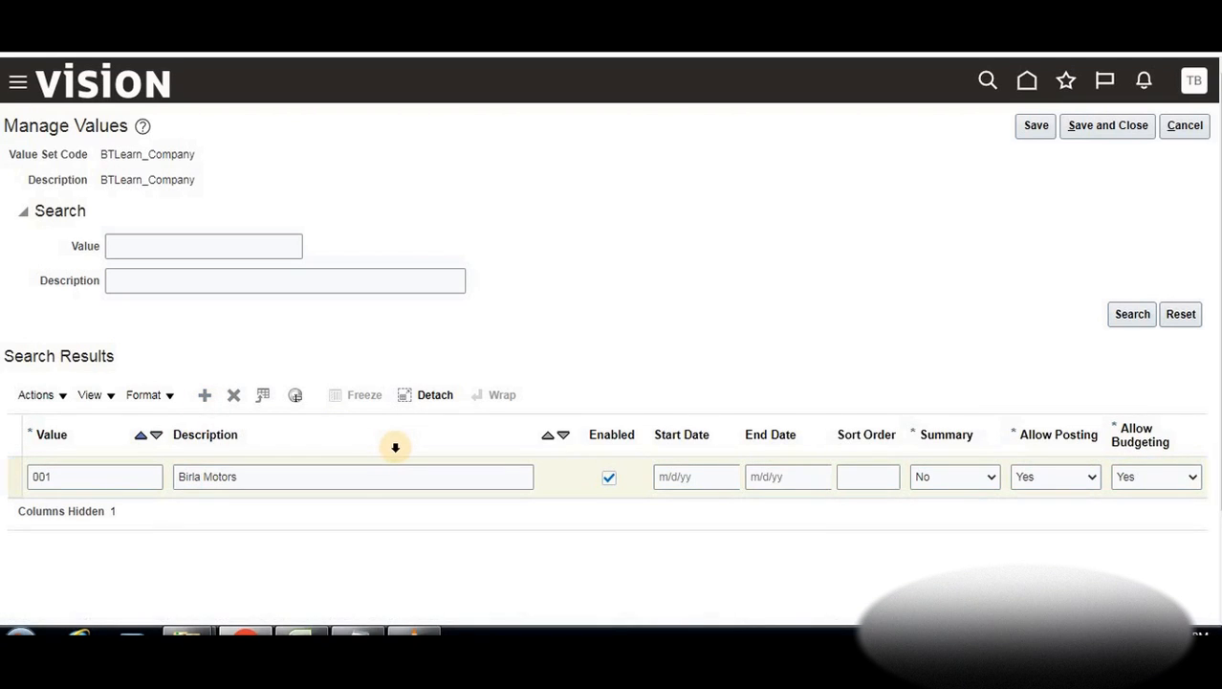
Add a second company value 002 Birla Soft and save the company values
left_click(207, 398)
left_click(122, 478)
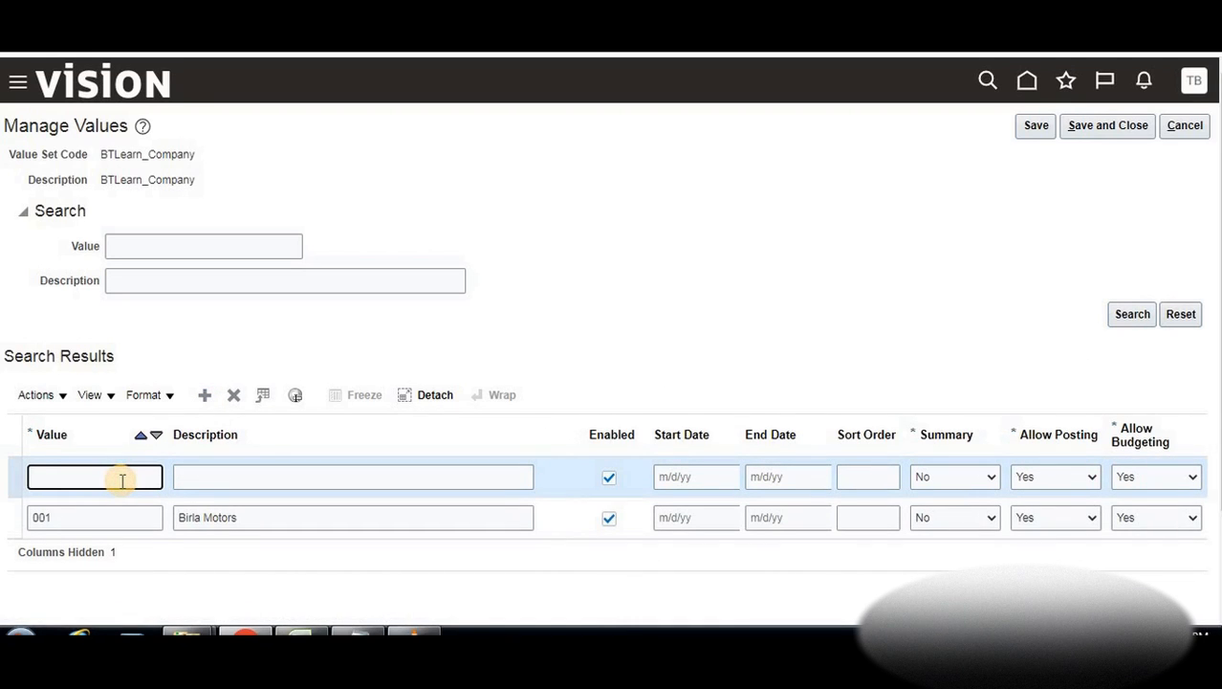
left_click(196, 483)
key("alt+Tab")
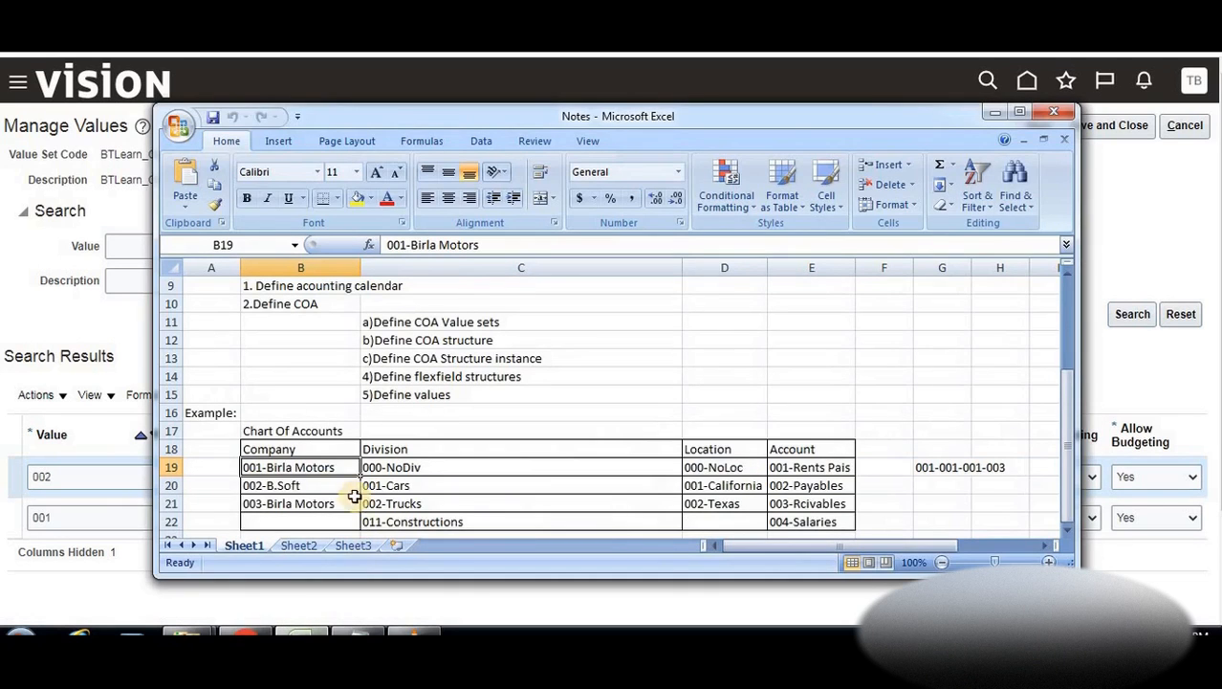
left_click(279, 486)
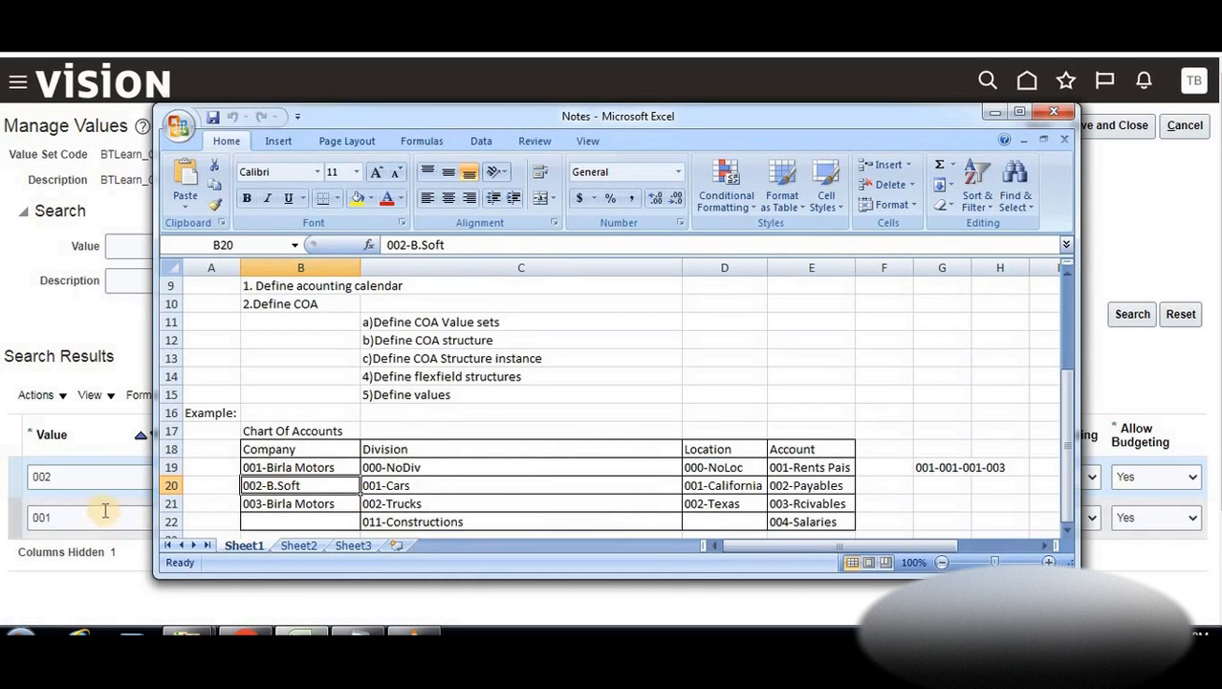
left_click(84, 483)
left_click(214, 475)
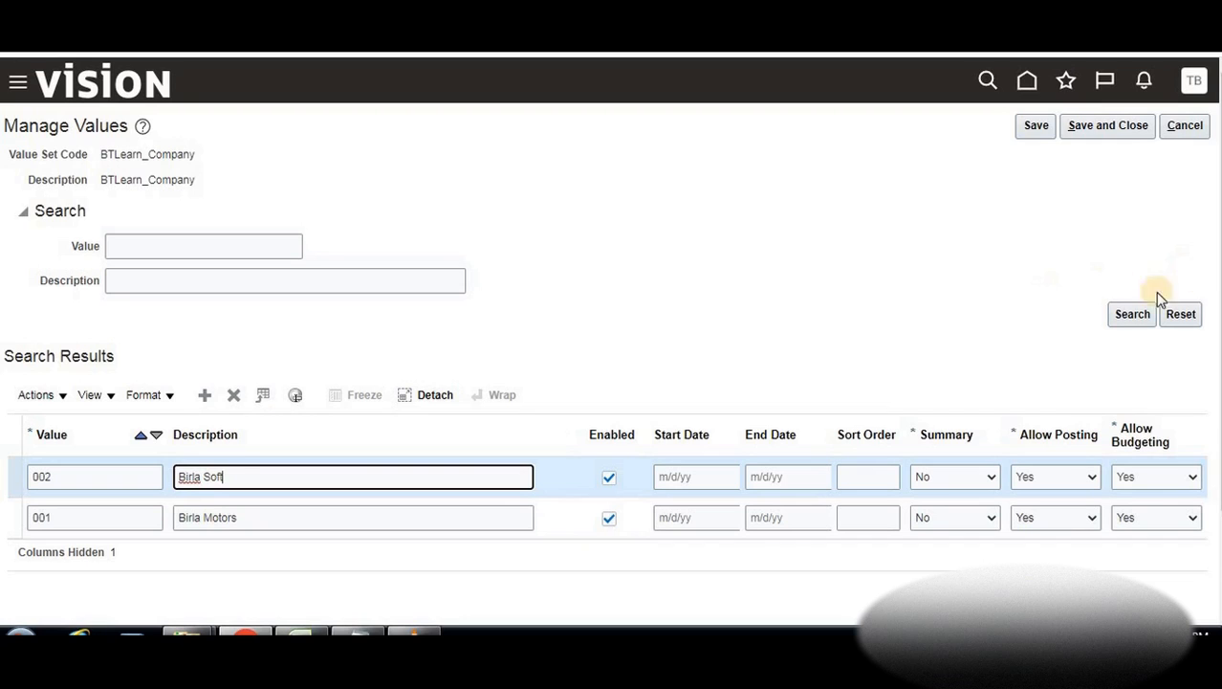
left_click(1034, 125)
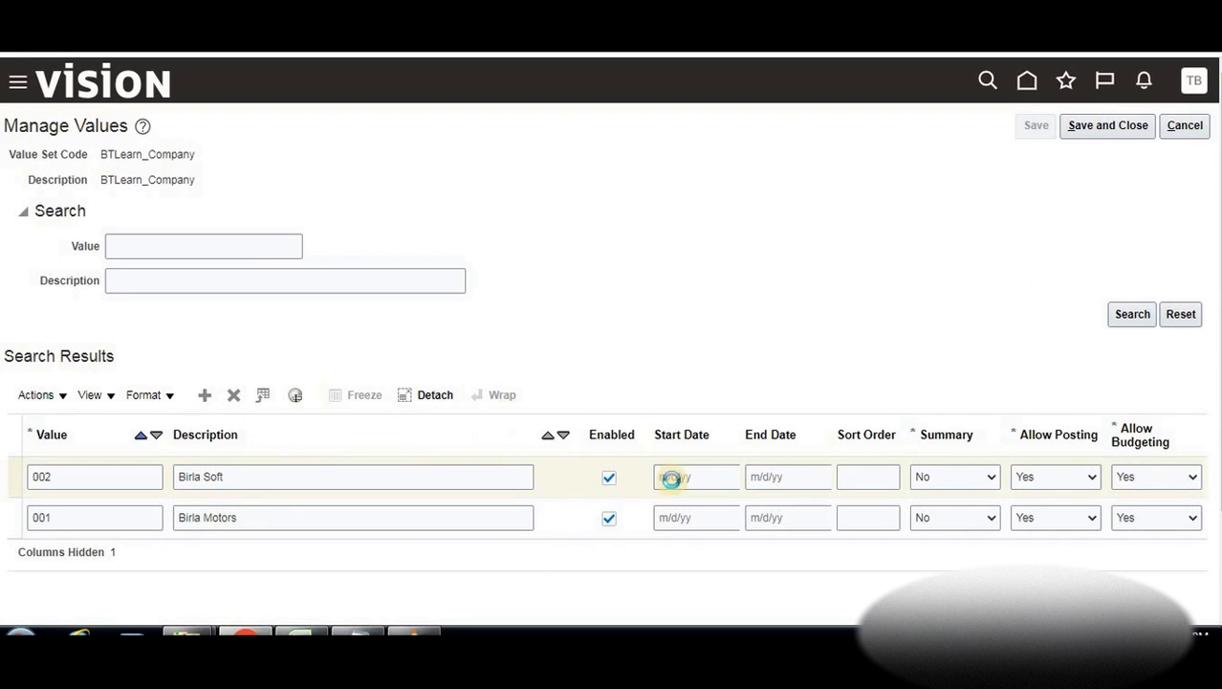
left_click(1112, 137)
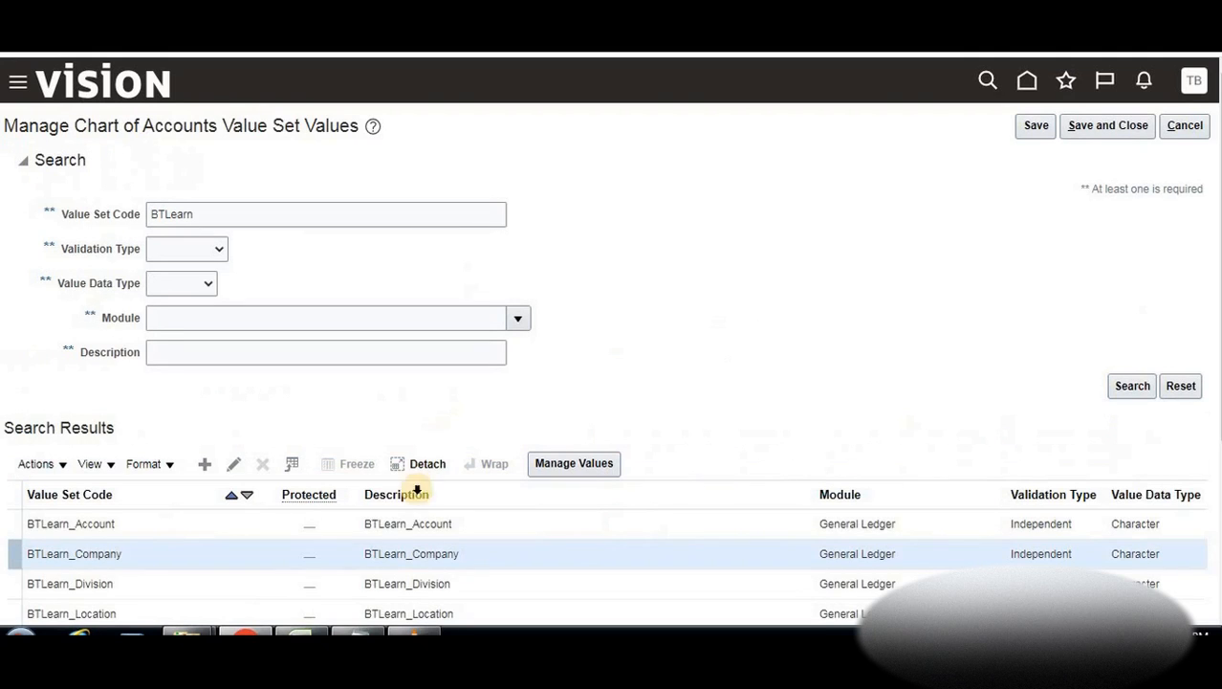
Open BTLearn_Division's values and add 000 No Div, checking the division examples in the notes
left_click(246, 584)
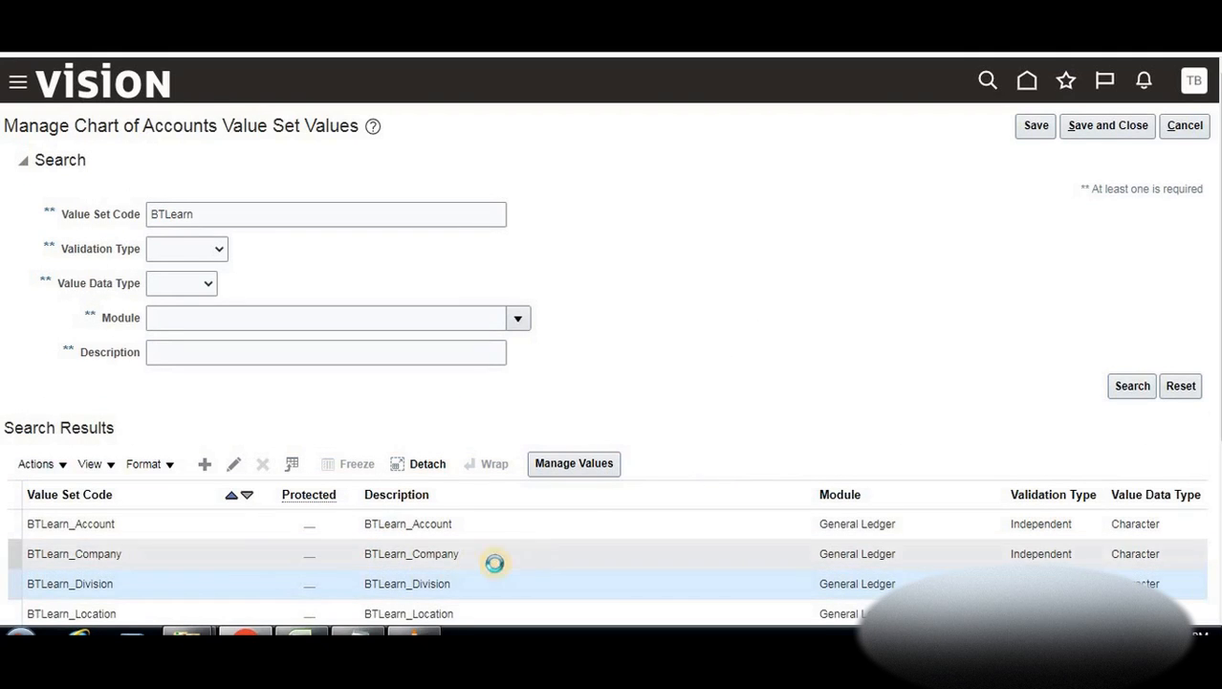
left_click(595, 463)
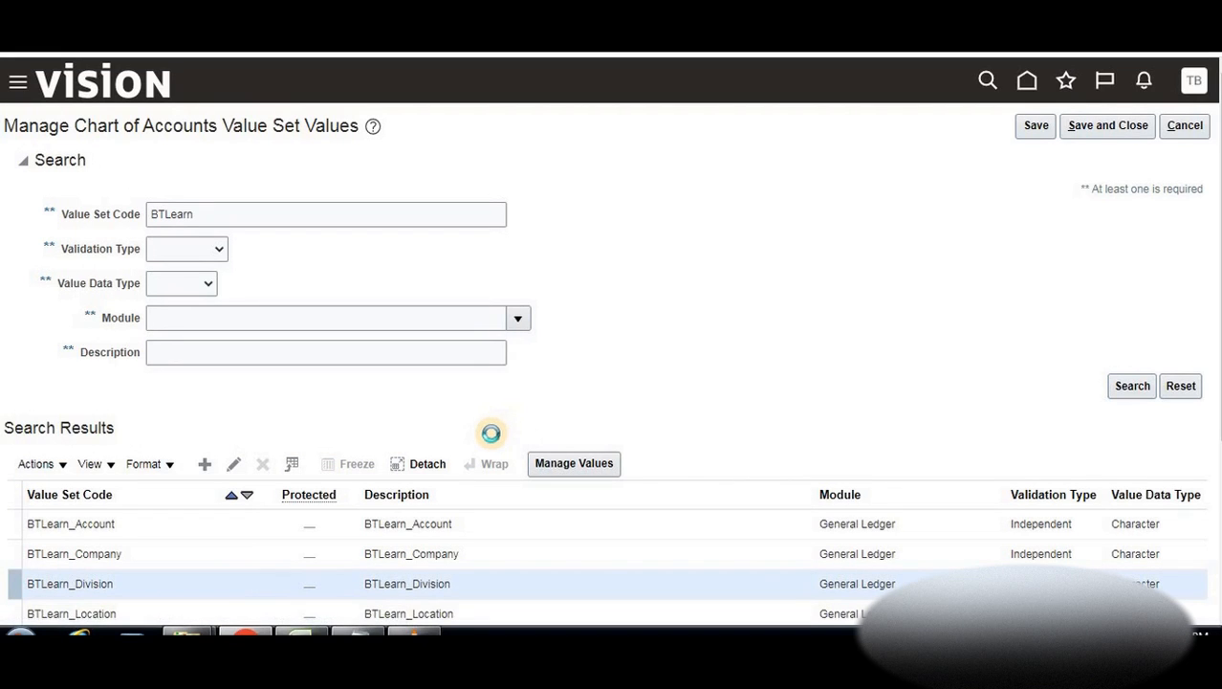
key("alt+Tab")
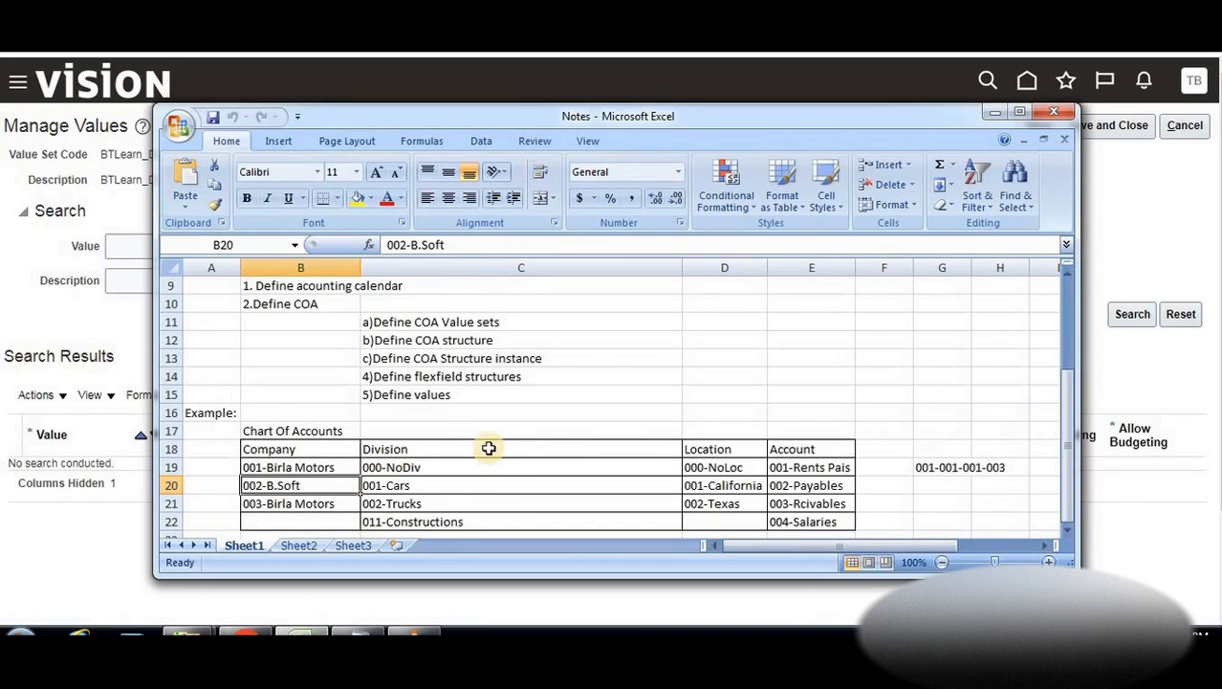
left_click(406, 469)
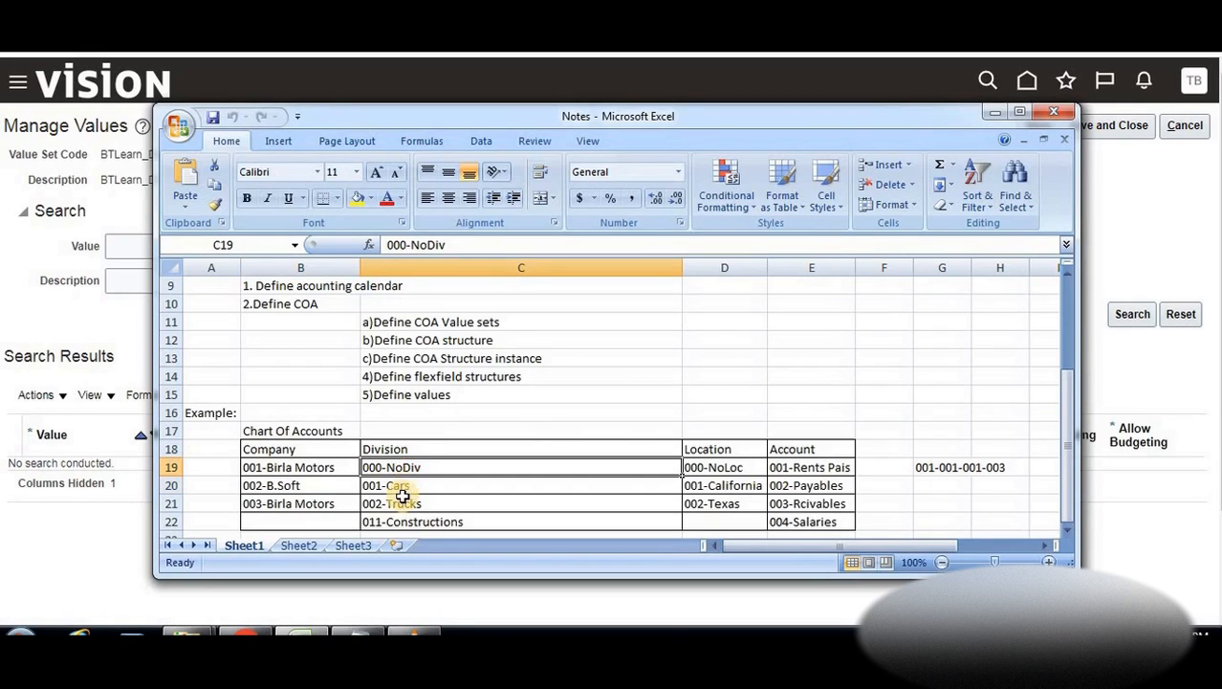
left_click(388, 489)
left_click(110, 555)
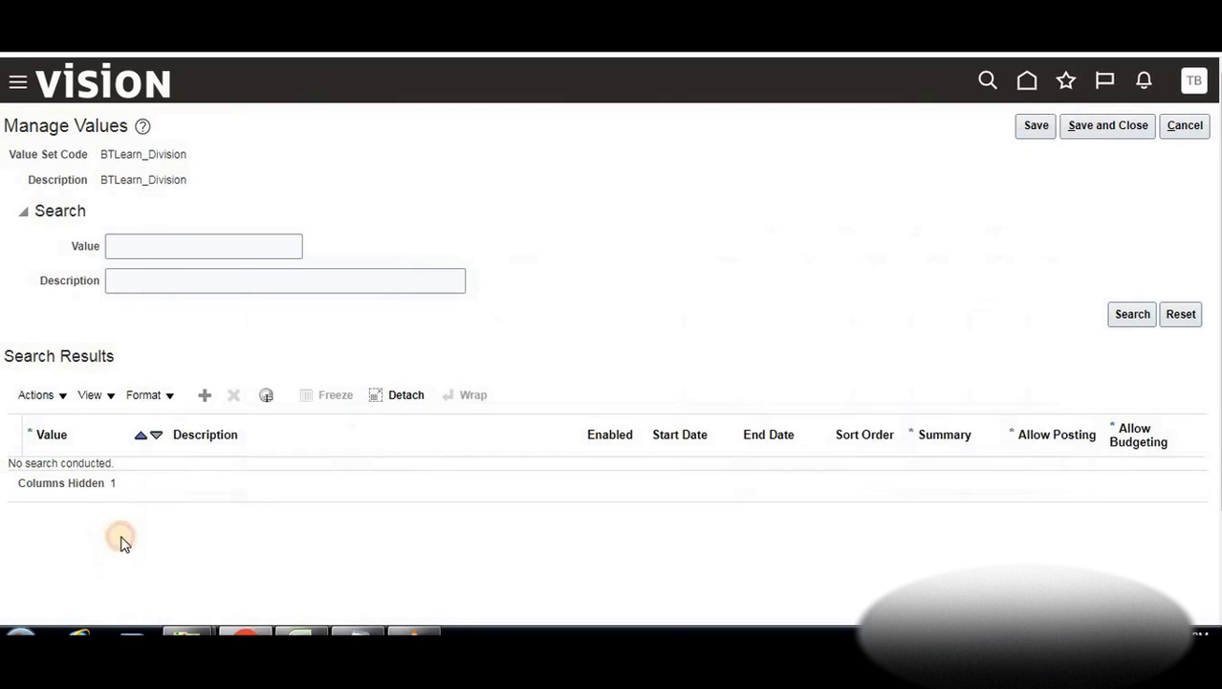
left_click(206, 395)
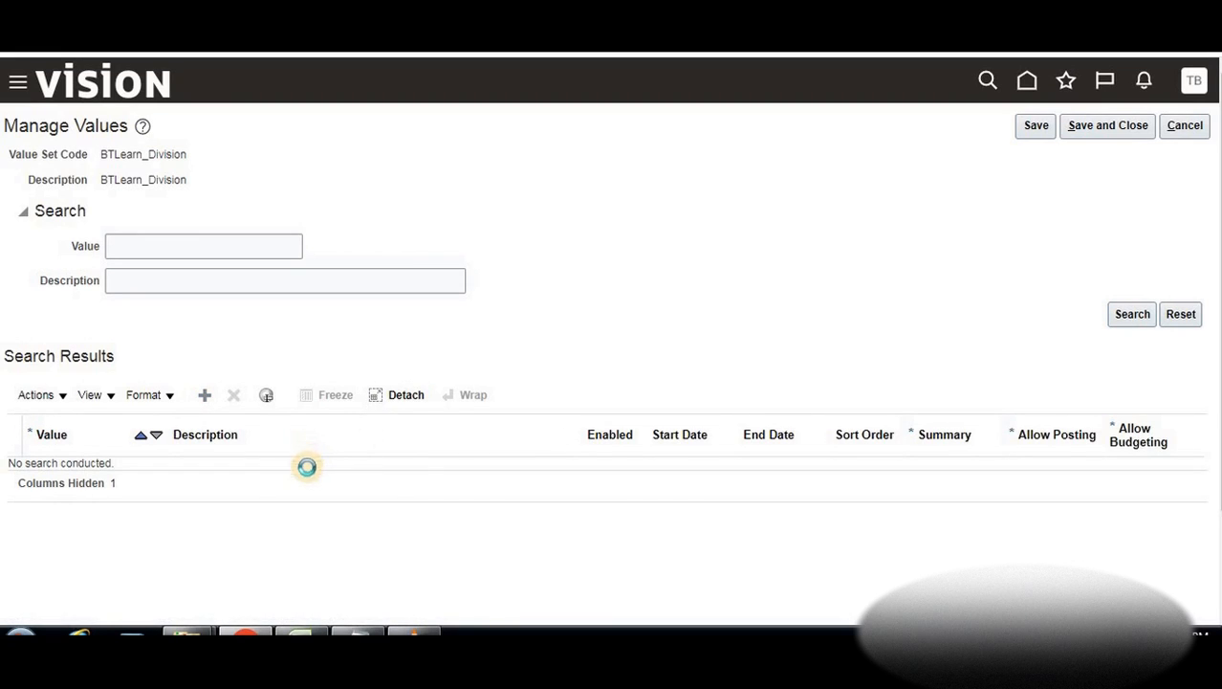
left_click(135, 481)
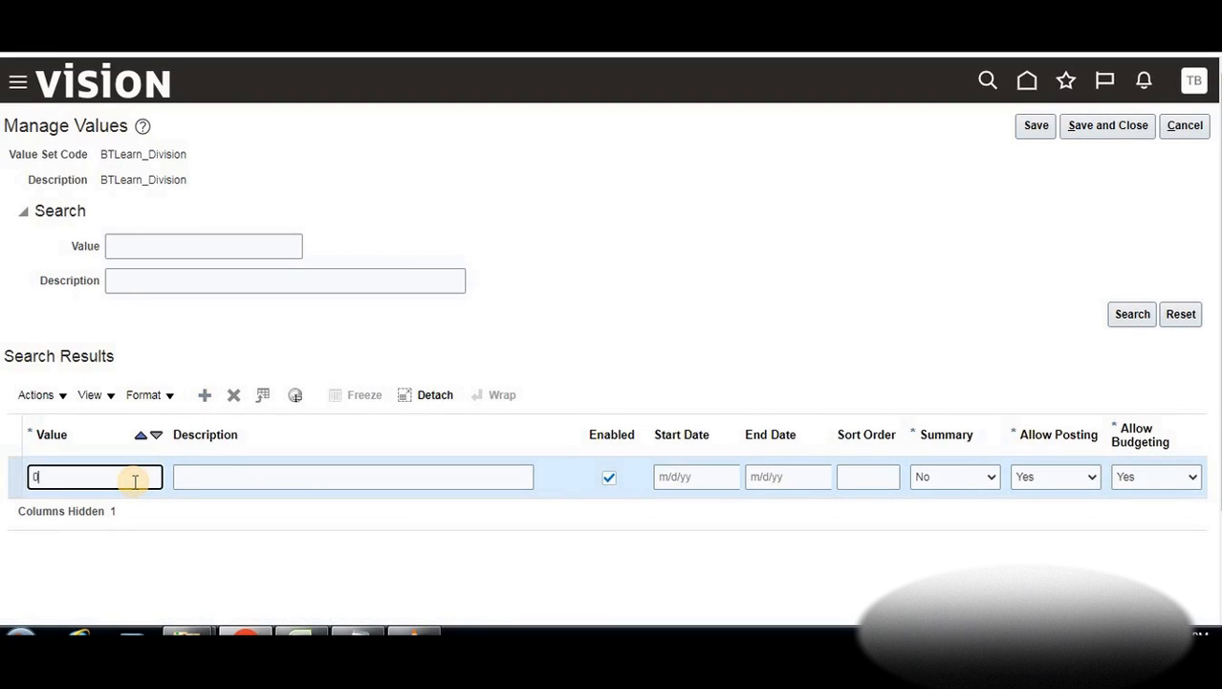
key("Tab")
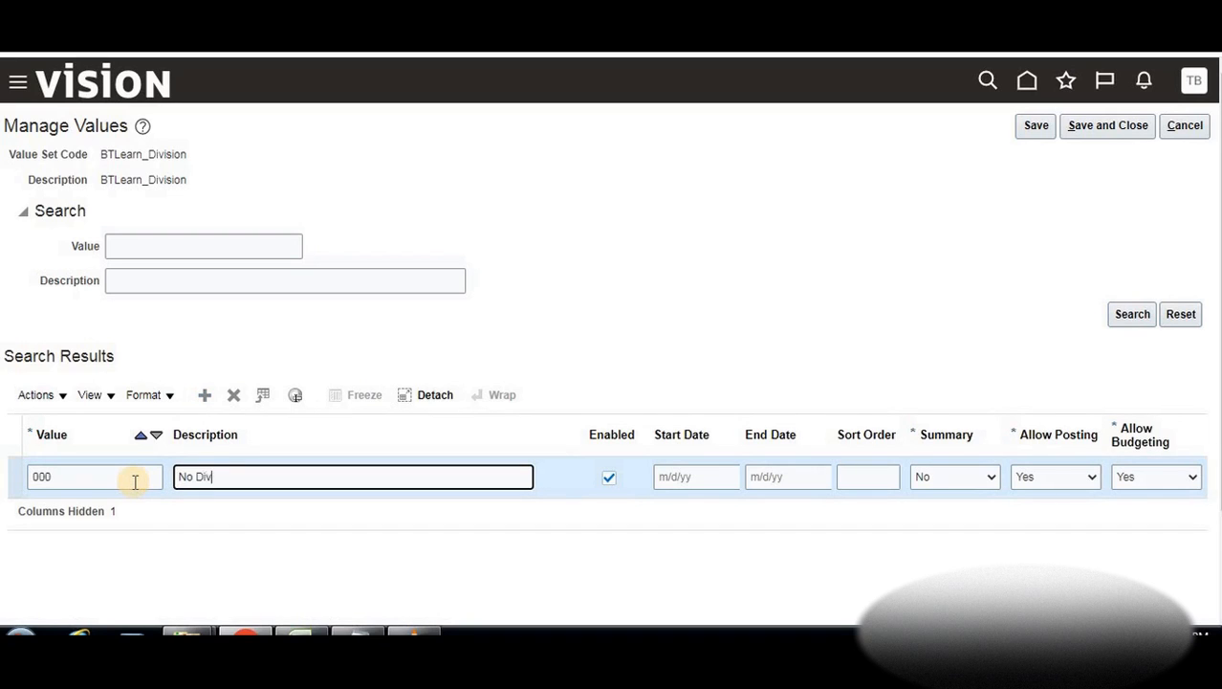
left_click(198, 400)
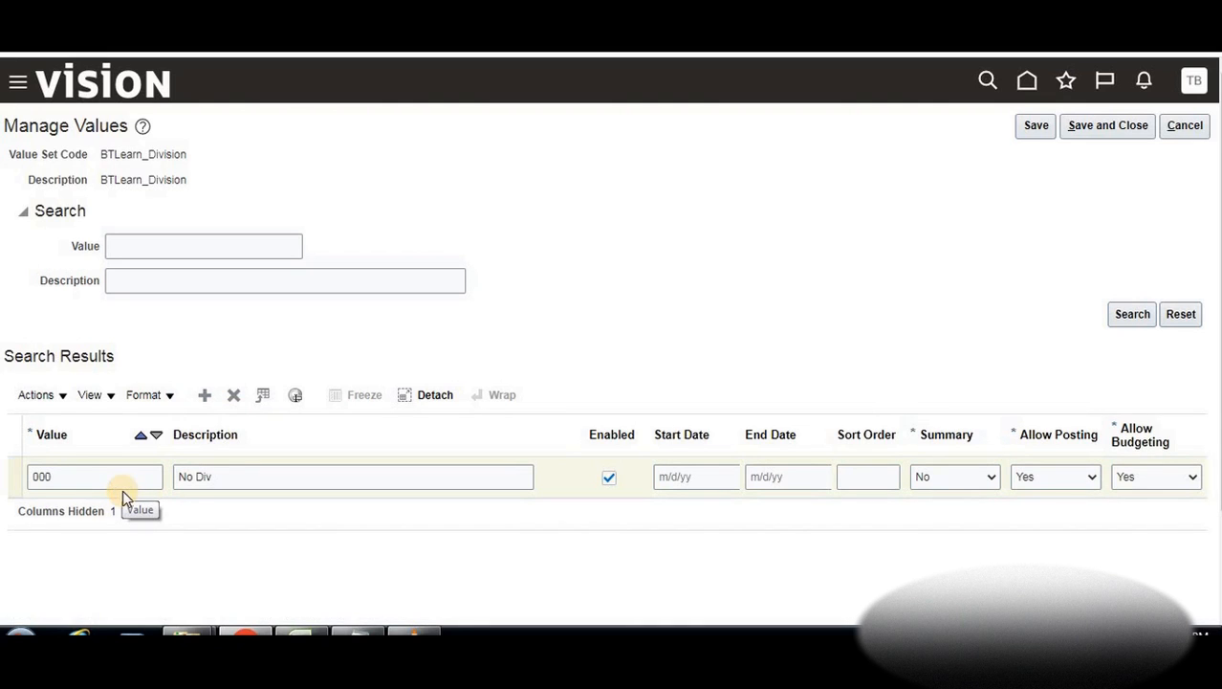
Add division values 001 Cars and 002 Trucks, then save and close
key("ctrl+alt+n")
left_click(89, 476)
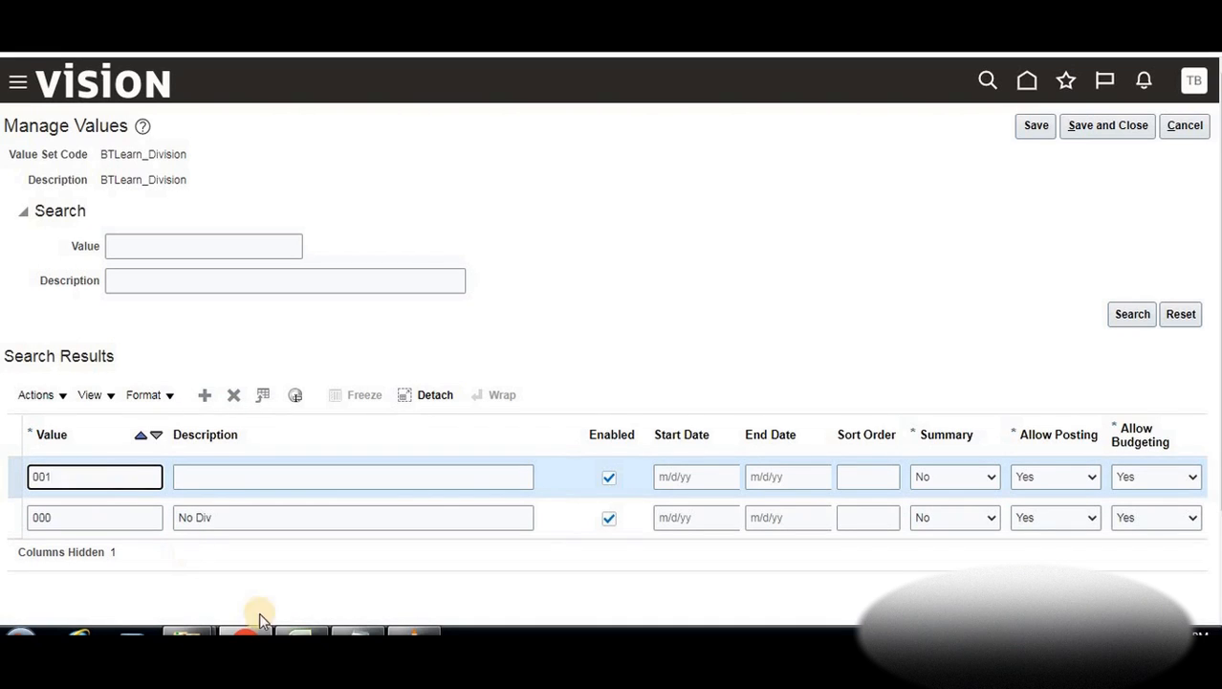
left_click(302, 631)
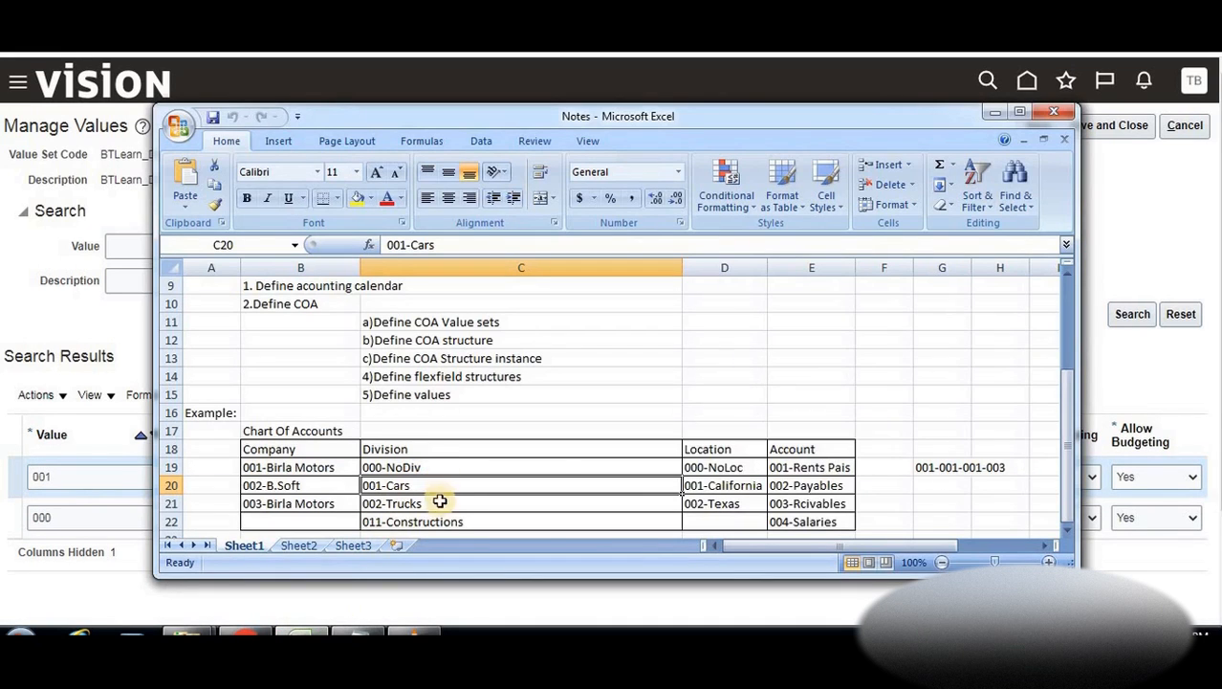
key("alt+Tab")
left_click(239, 478)
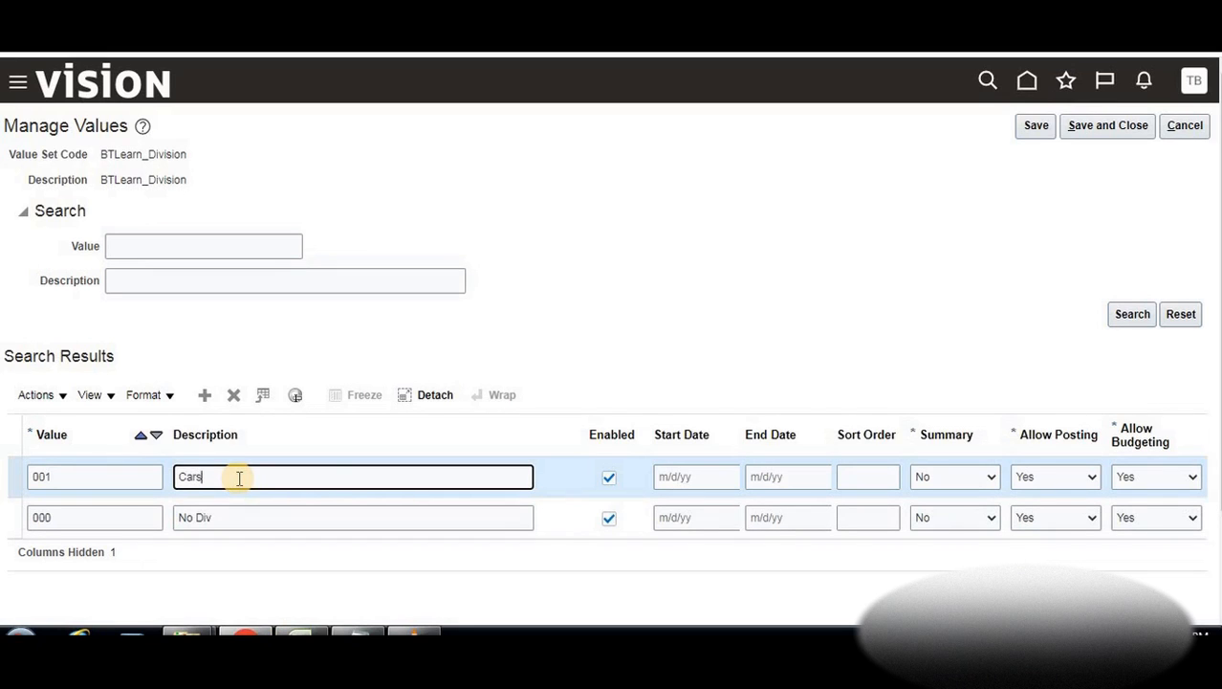
left_click(206, 394)
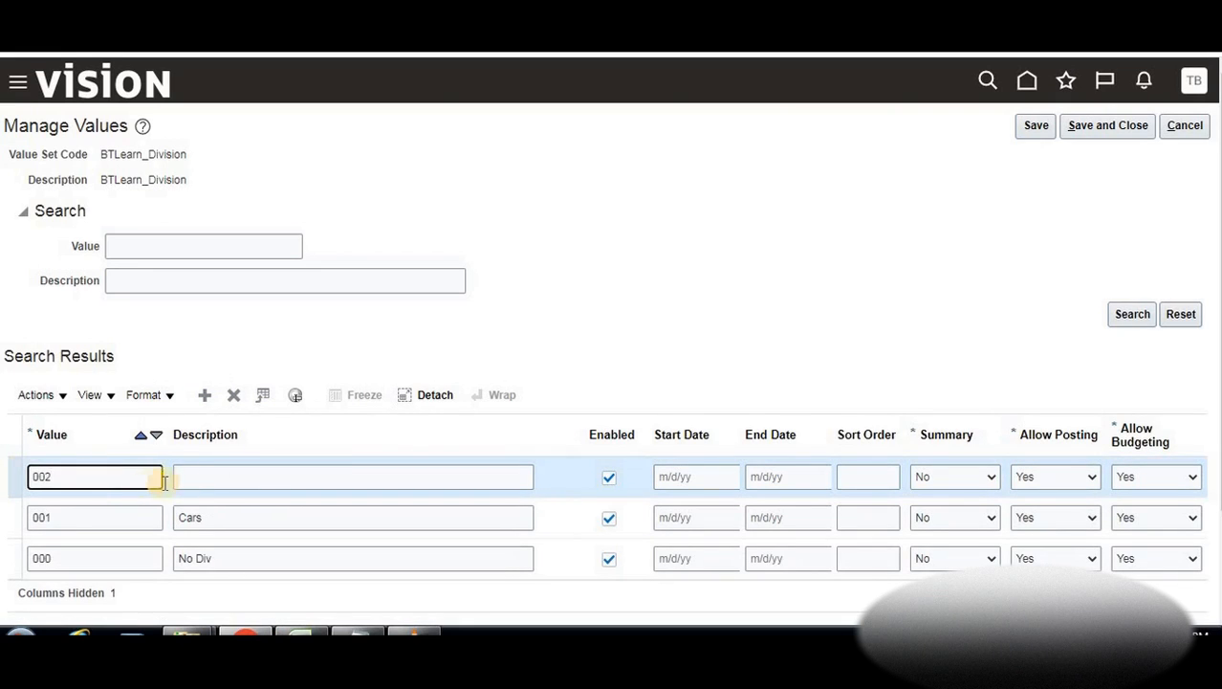
left_click(196, 477)
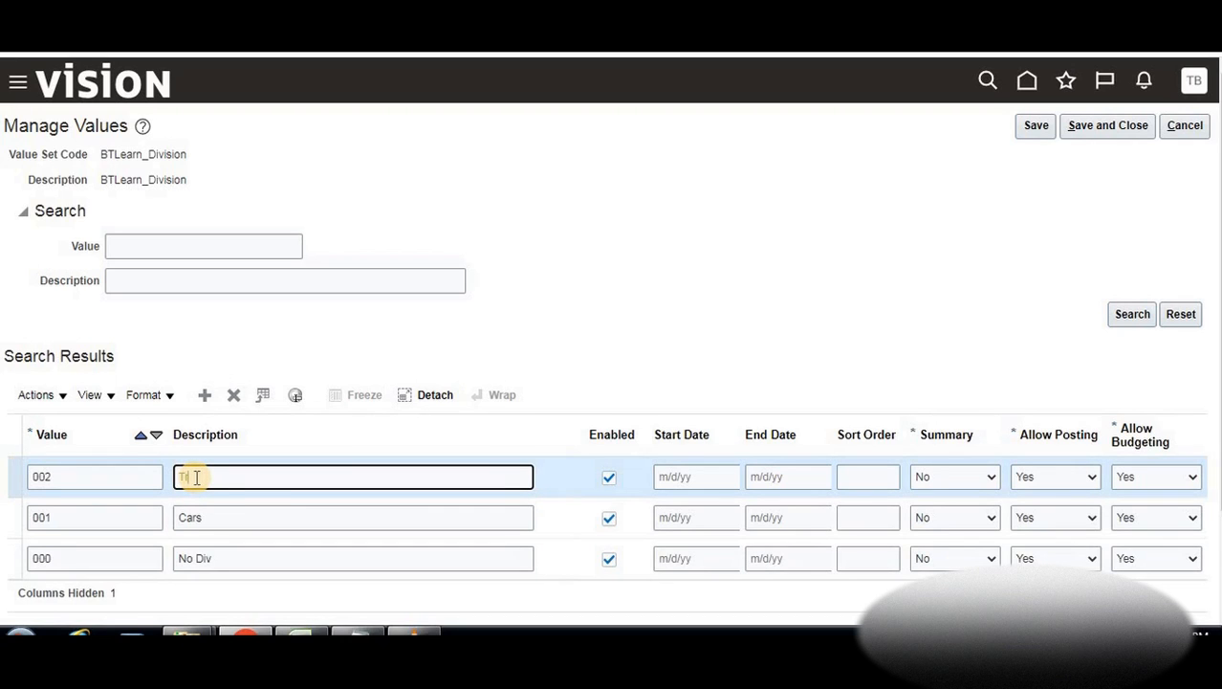
left_click(1114, 125)
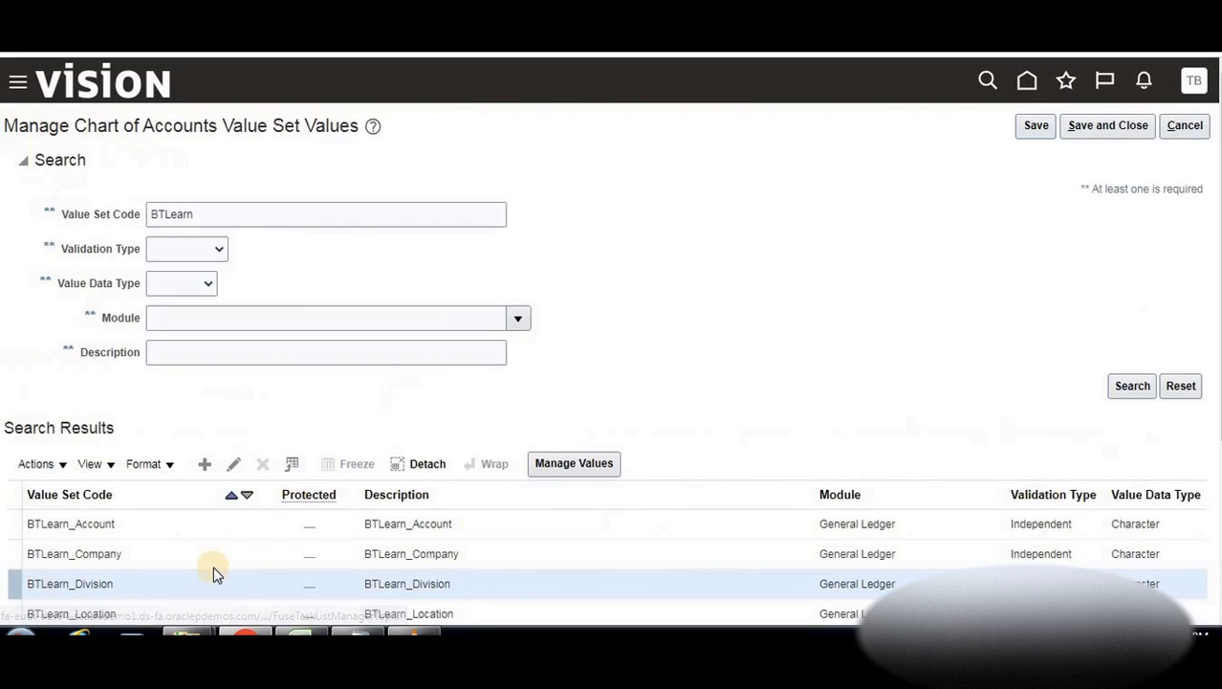
Open BTLearn_Location's values and add 000 No Location, checking the location examples in the notes
scroll(202, 551, "down", 1)
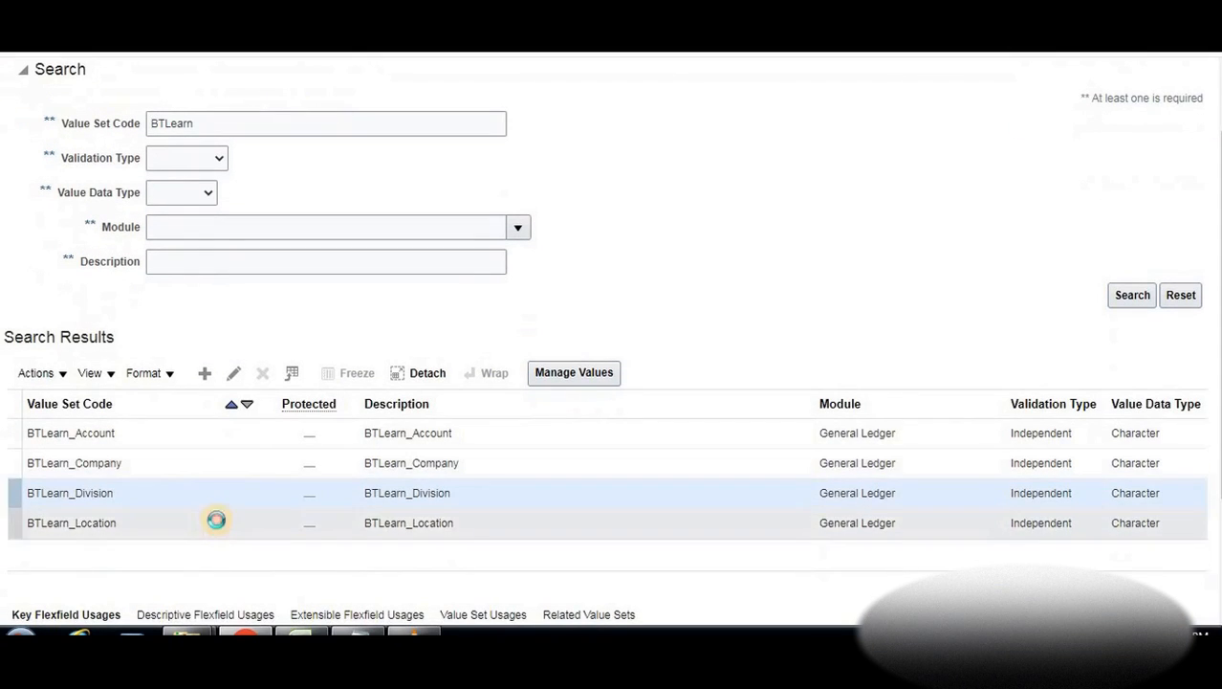
left_click(216, 522)
left_click(574, 372)
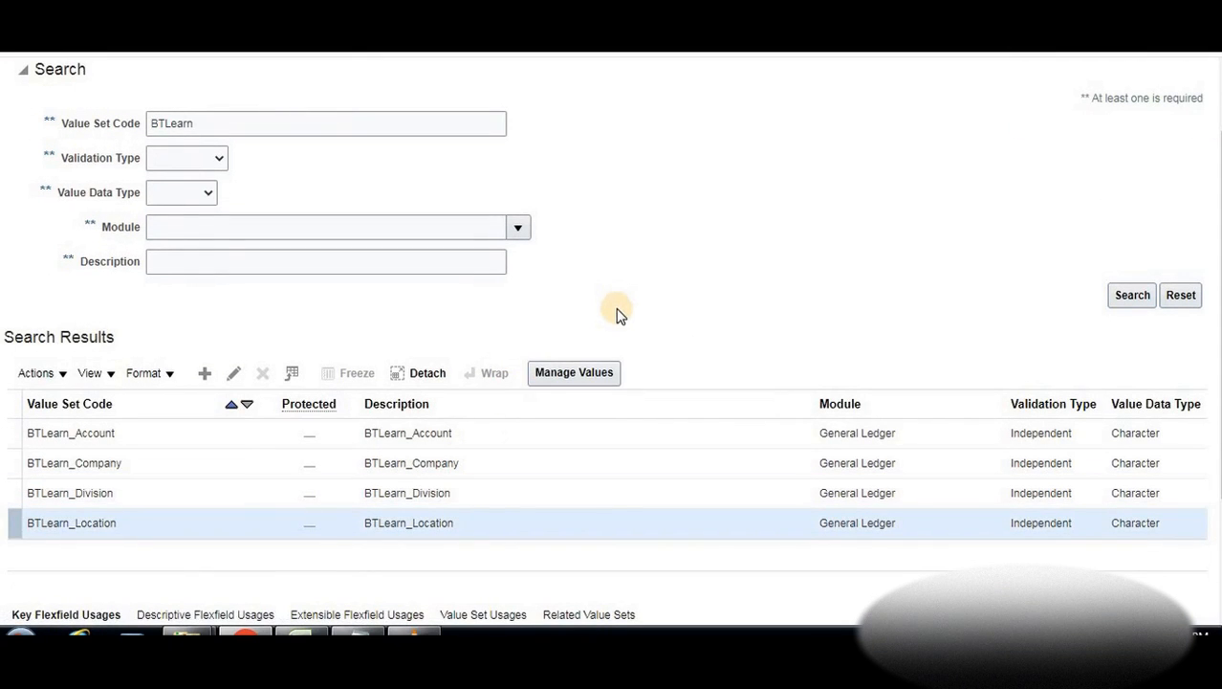
left_click(583, 380)
left_click(205, 395)
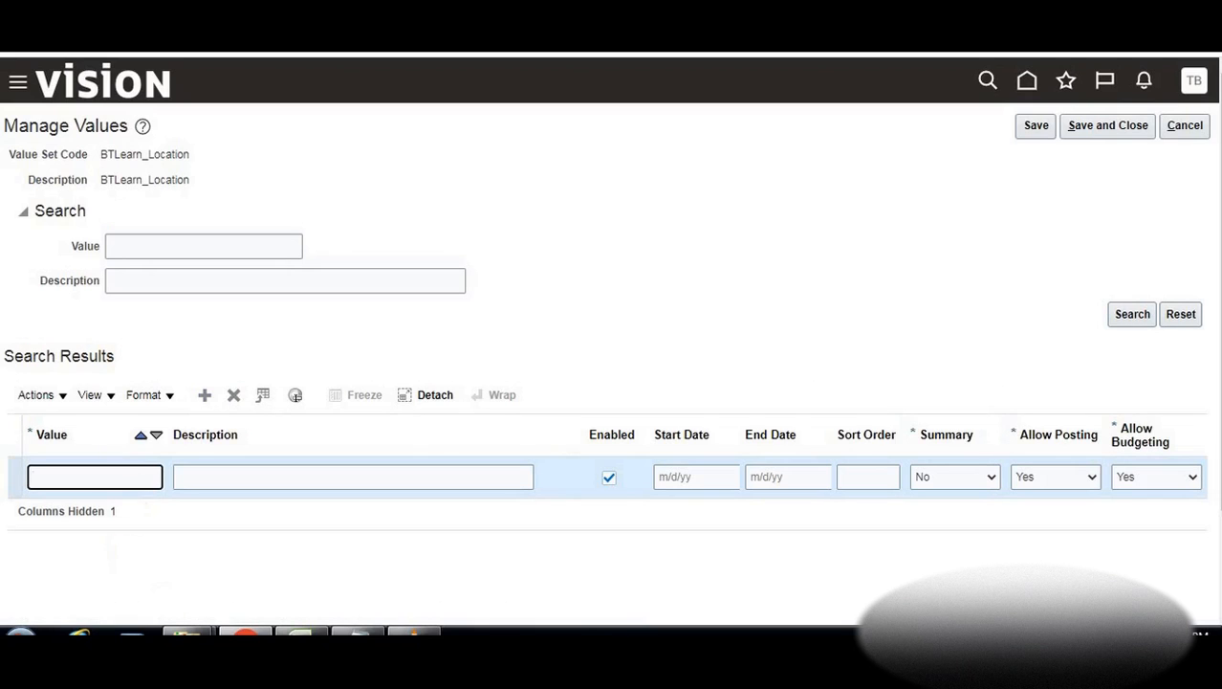
left_click(300, 633)
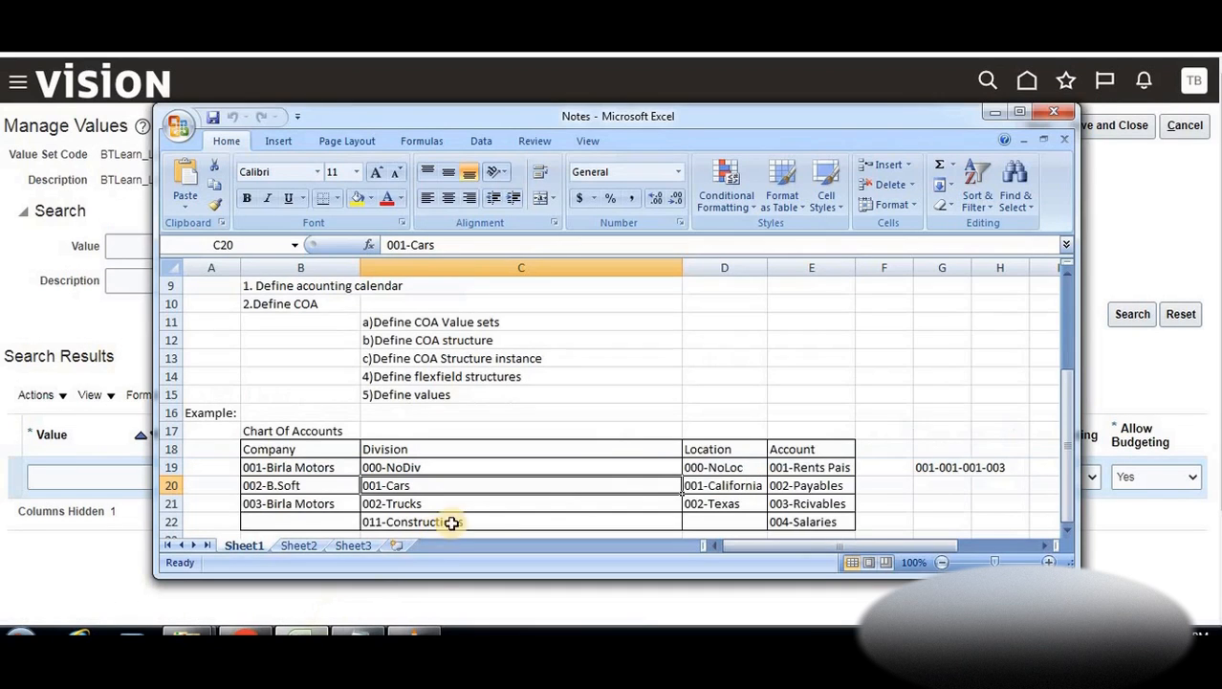
left_click(726, 467)
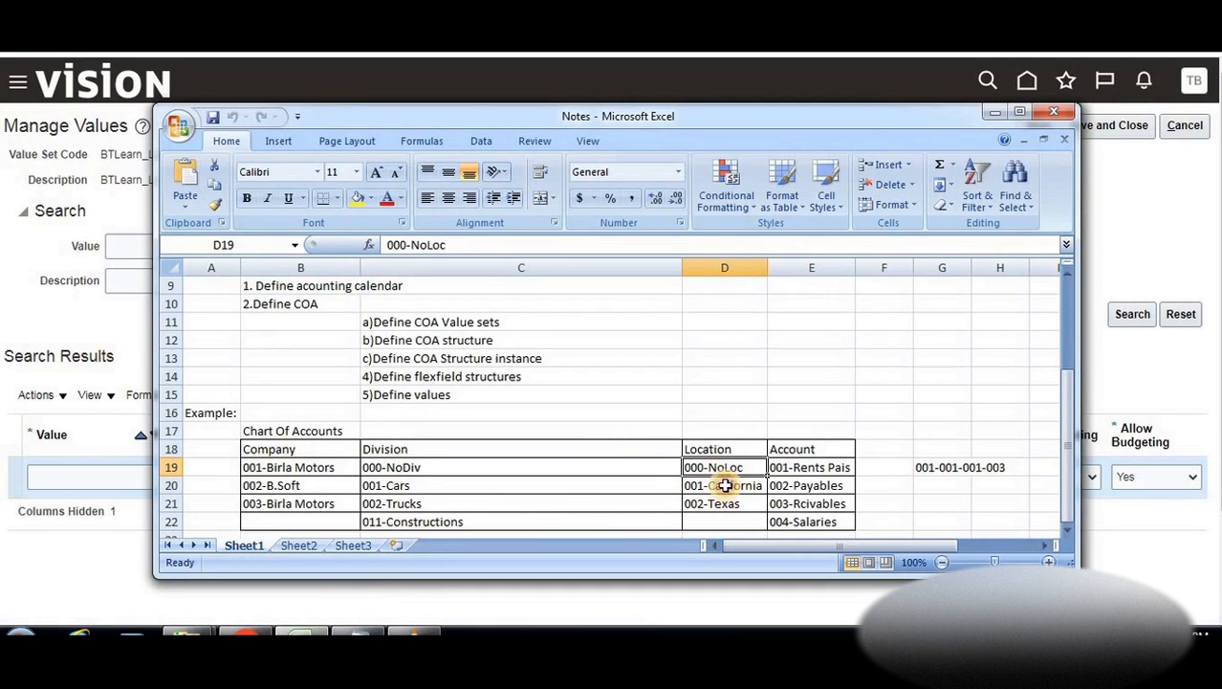
left_click(726, 484)
left_click(87, 480)
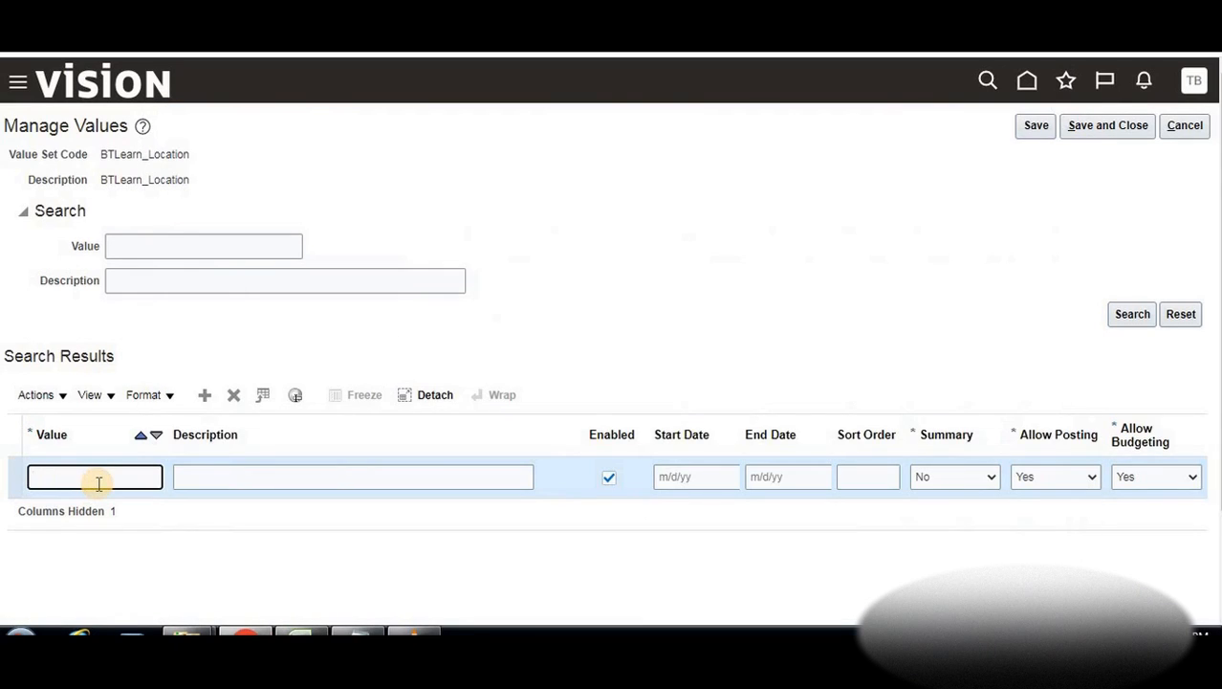
key("Tab")
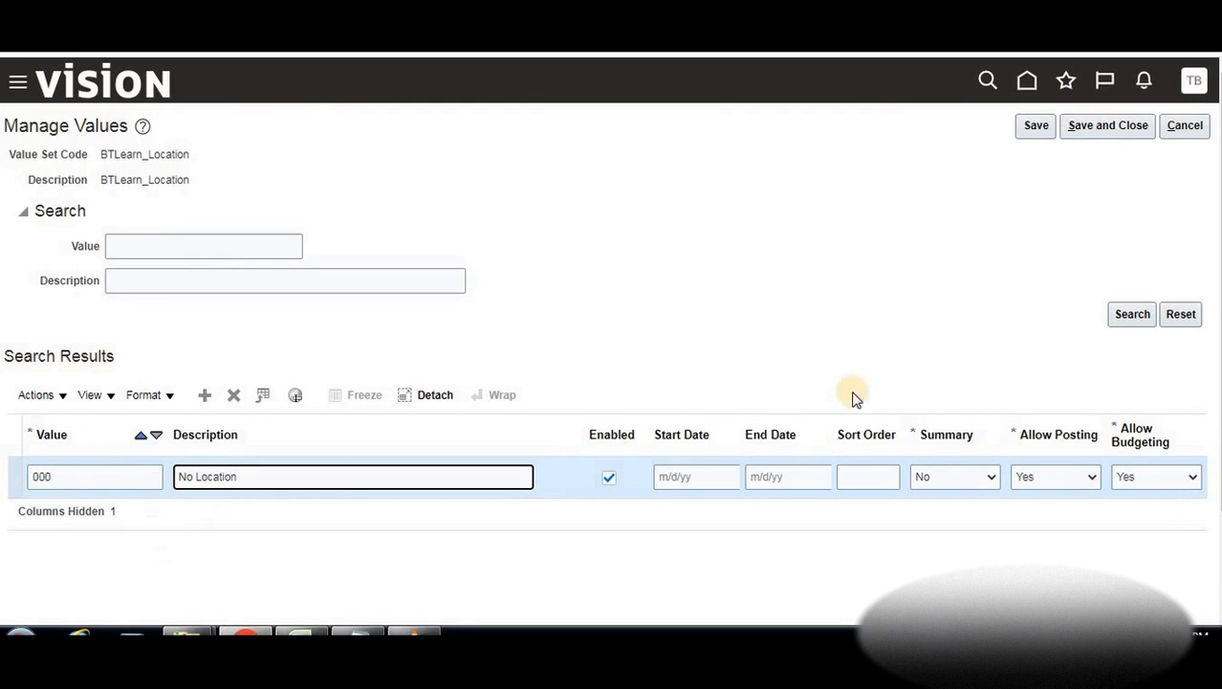
Add locations 001 Newyork and 002 Texas, save, and open BTLearn_Account's values
left_click(212, 401)
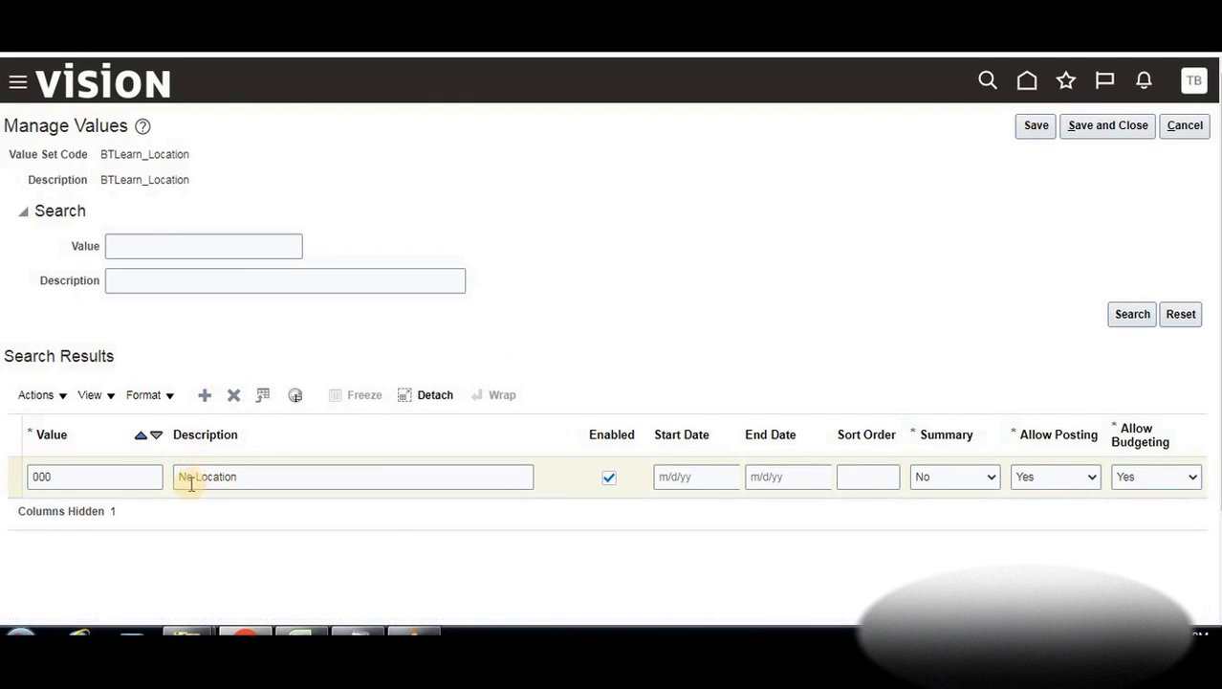
left_click(113, 477)
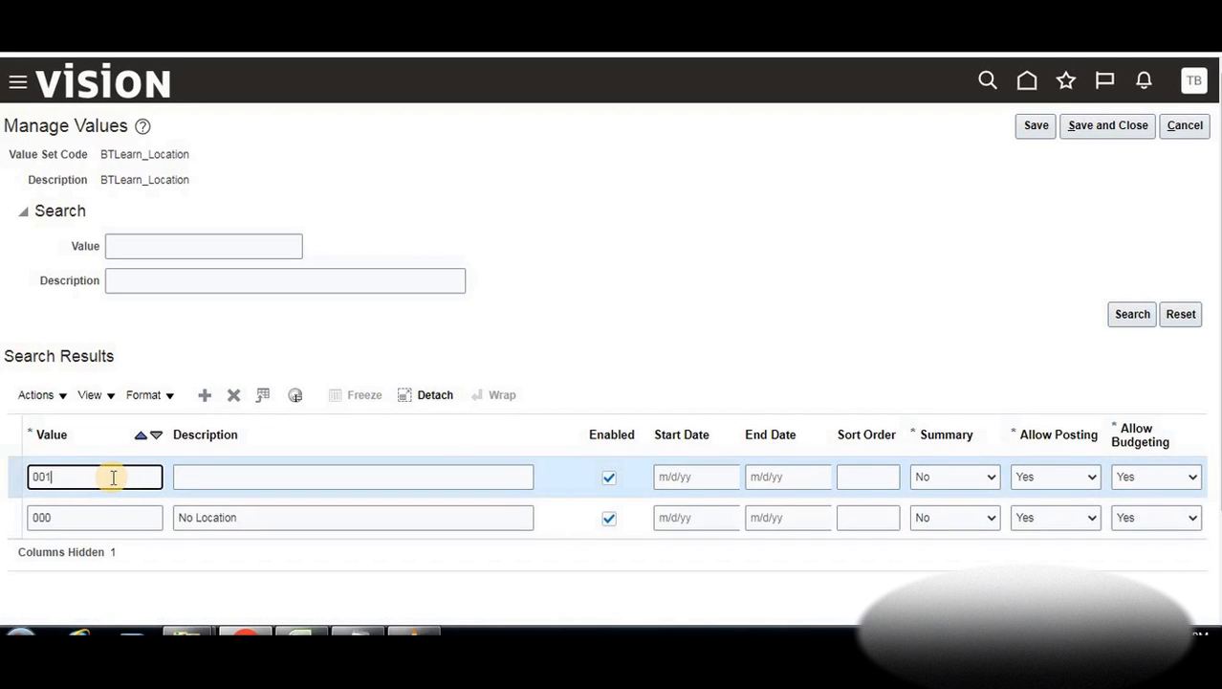
left_click(182, 475)
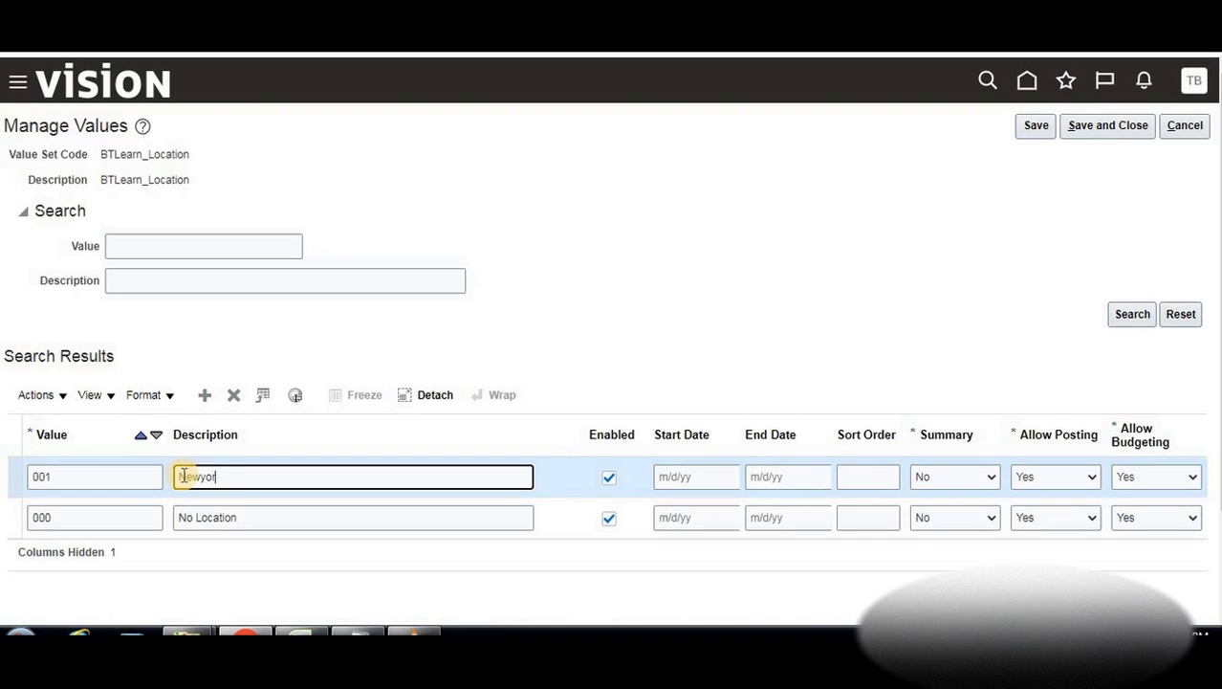
left_click(207, 401)
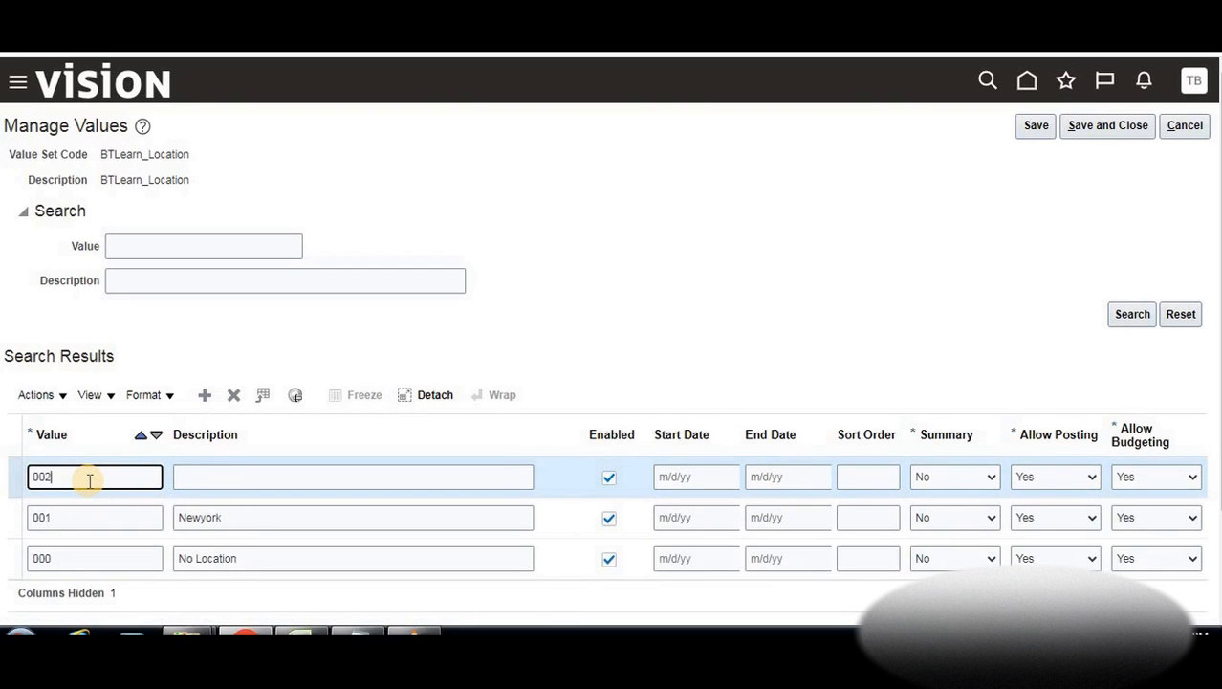
left_click(218, 479)
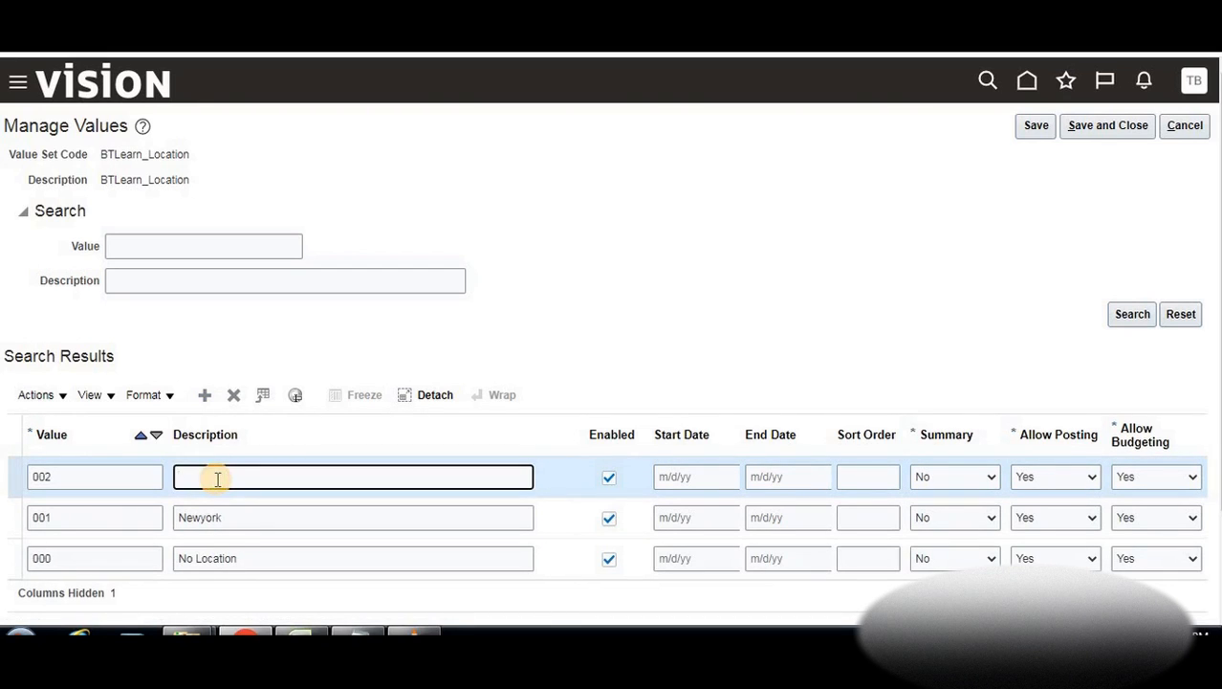
type("Texas")
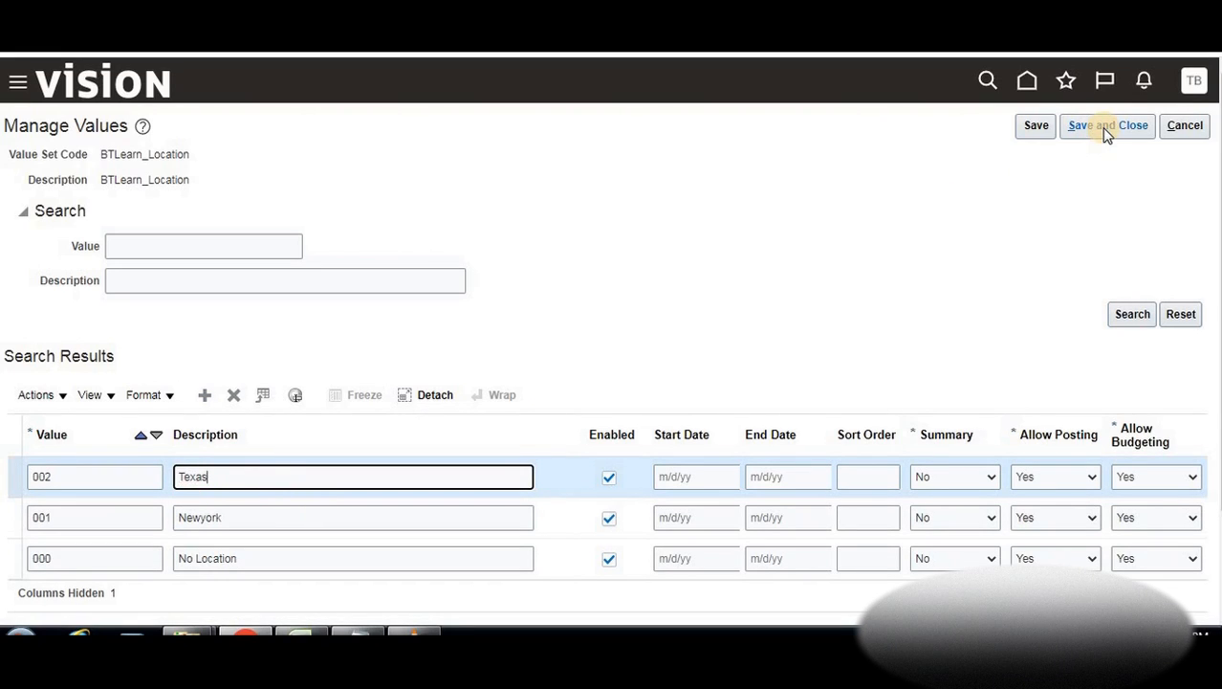
left_click(1102, 127)
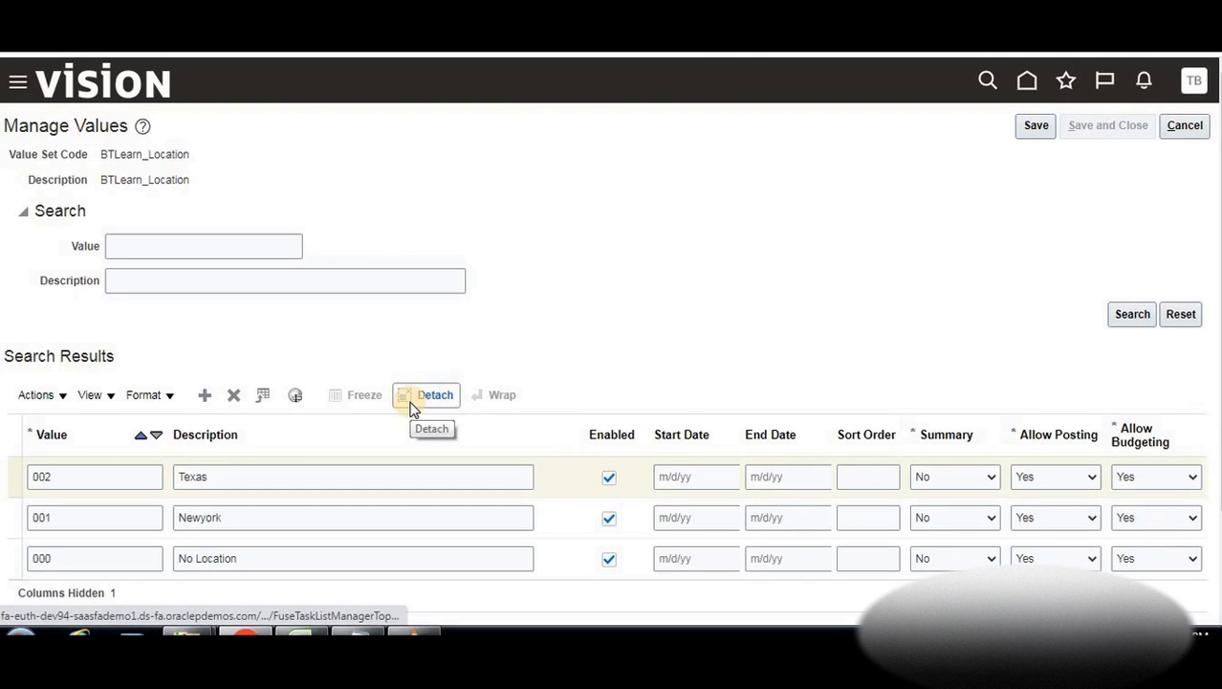
left_click(368, 524)
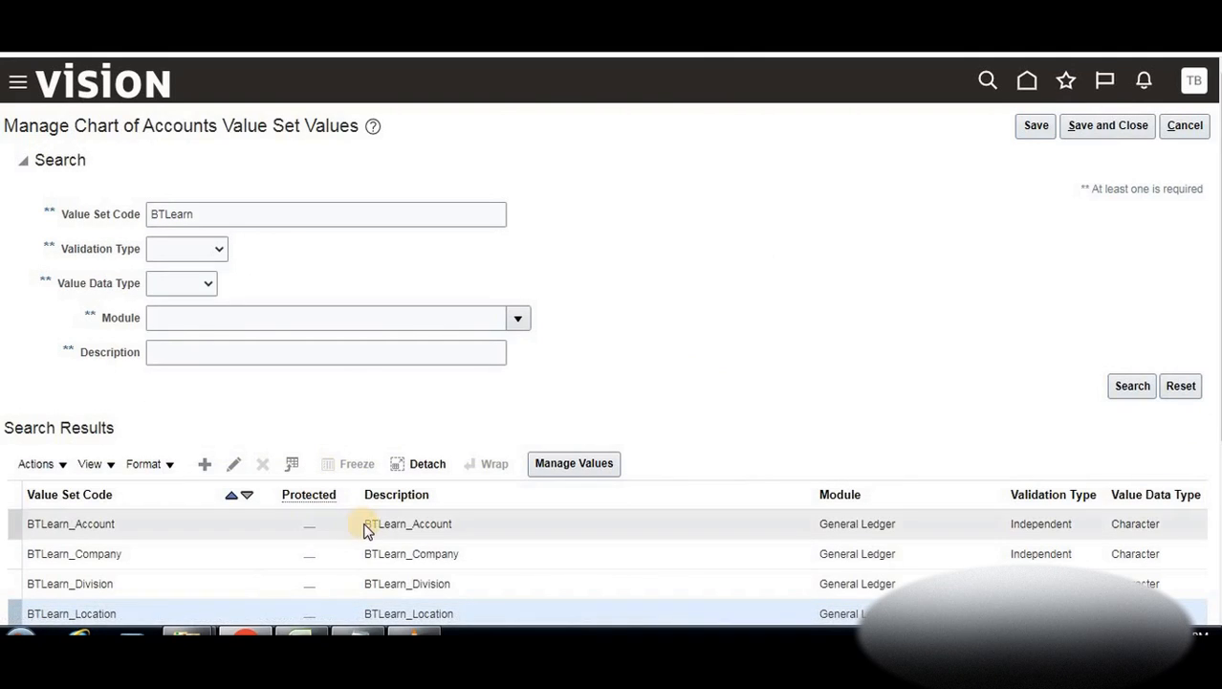
left_click(597, 470)
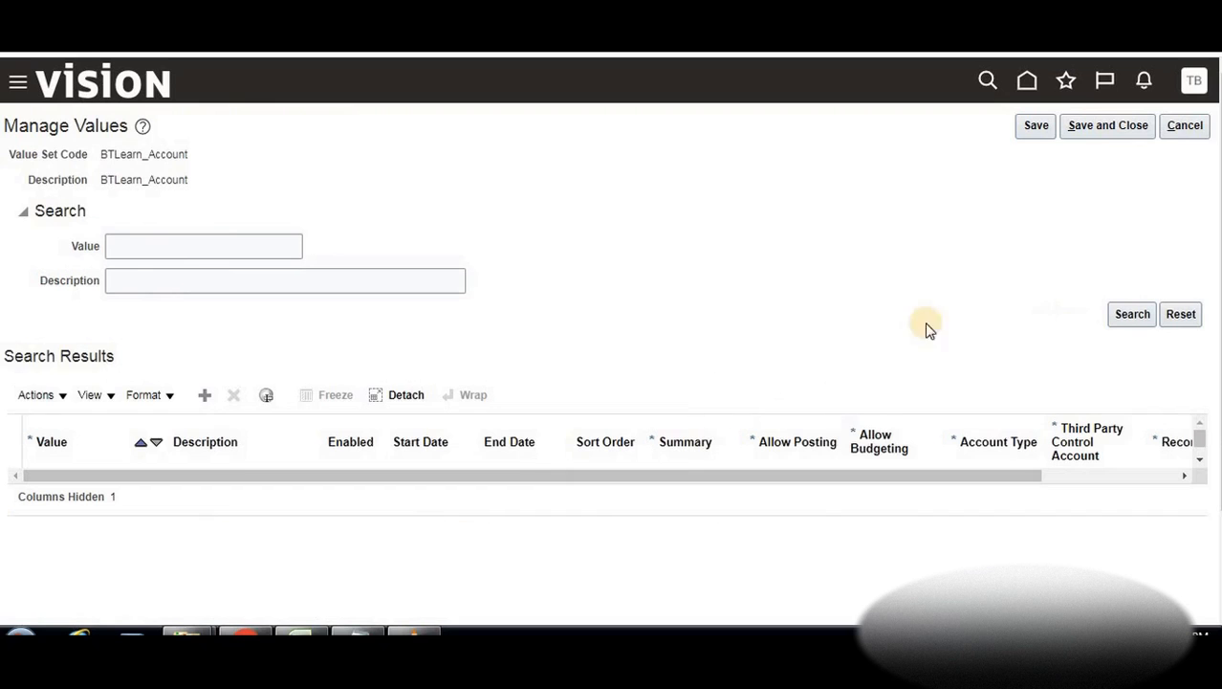
Review the example Account entries, such as 002 Payables, in the Excel notes, then minimize Excel
left_click(358, 633)
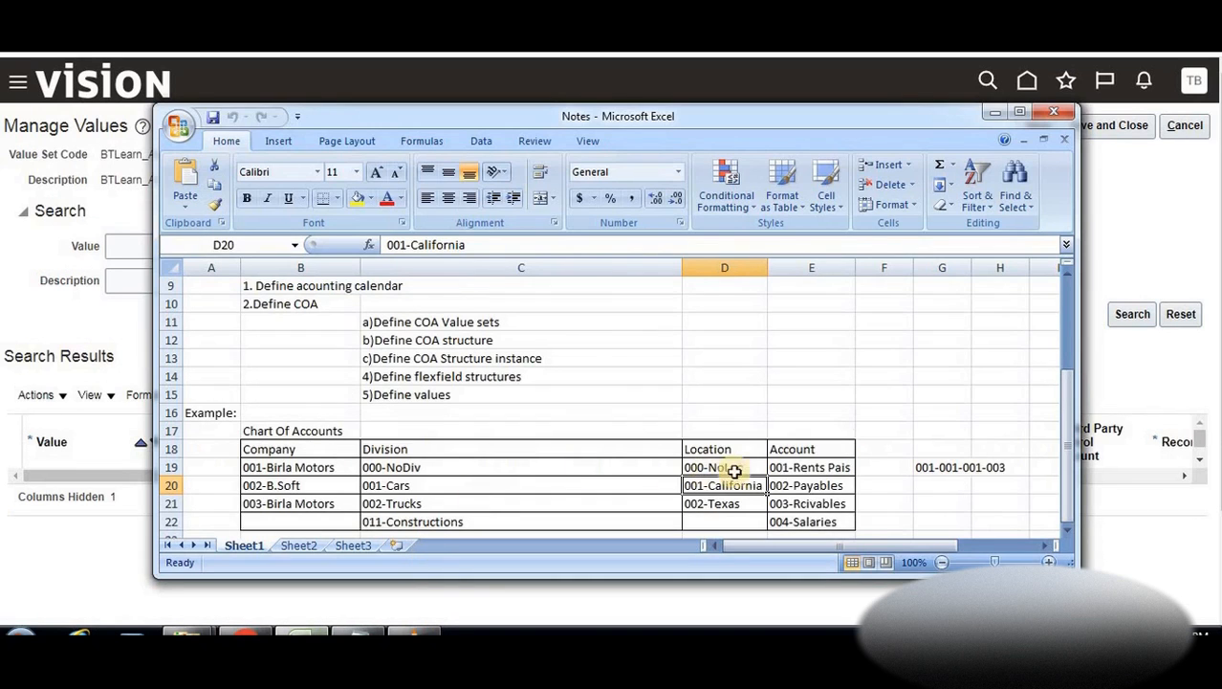
left_click(808, 471)
left_click(805, 486)
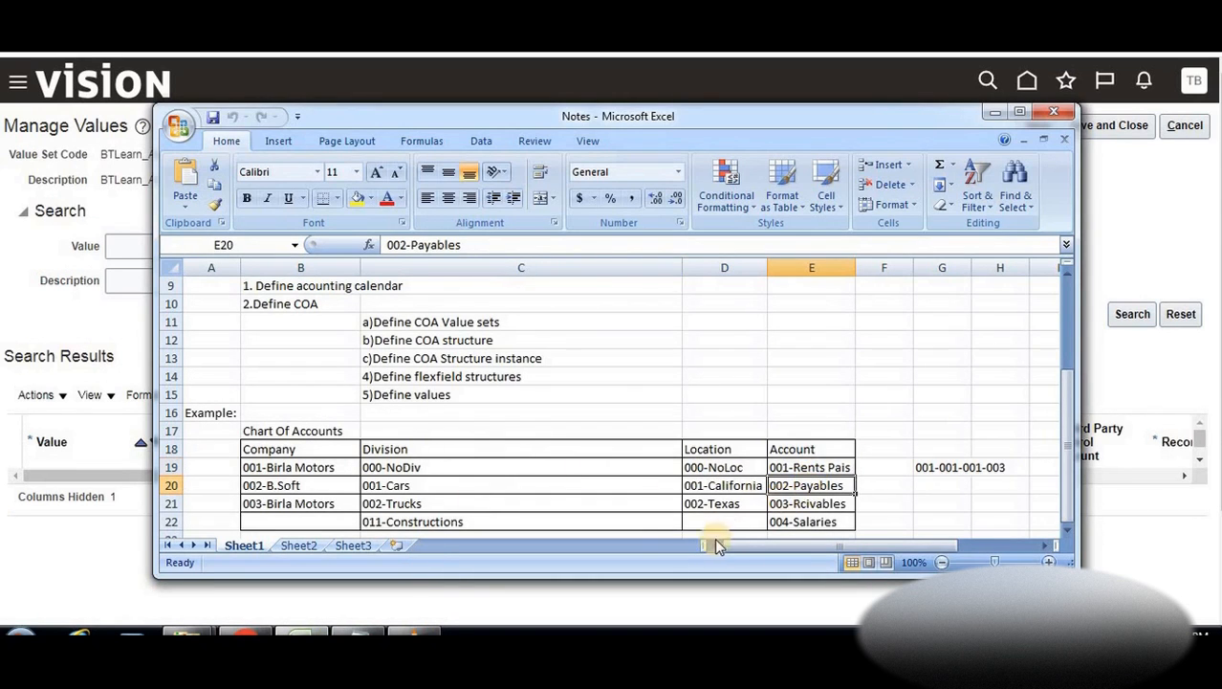
left_click(146, 523)
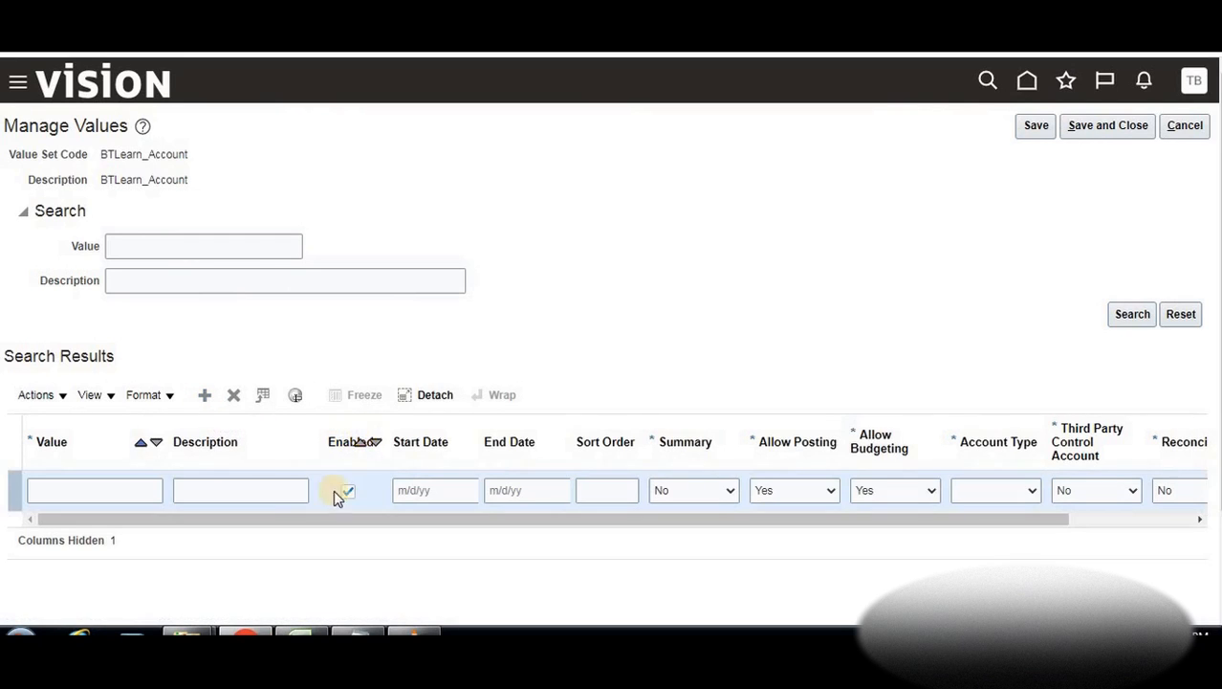
Enter account value 001 Retain Earnings with account type Owner's Equity
left_click(143, 489)
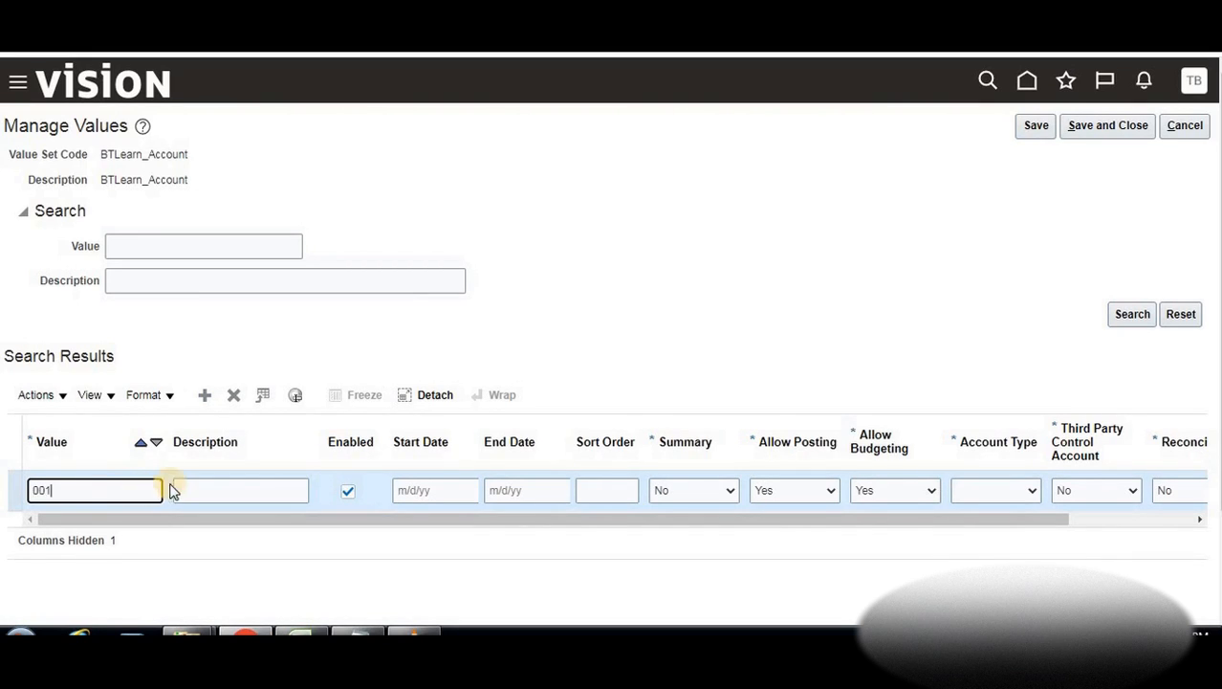
left_click(206, 487)
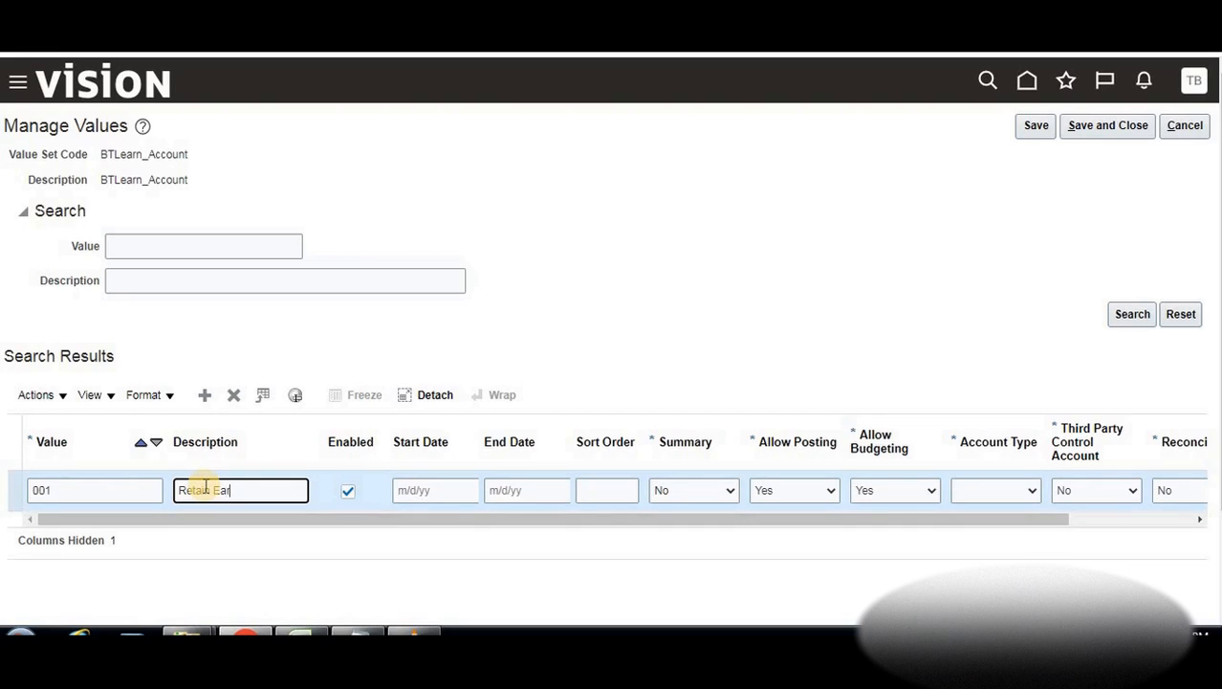
type("Retain Earnings")
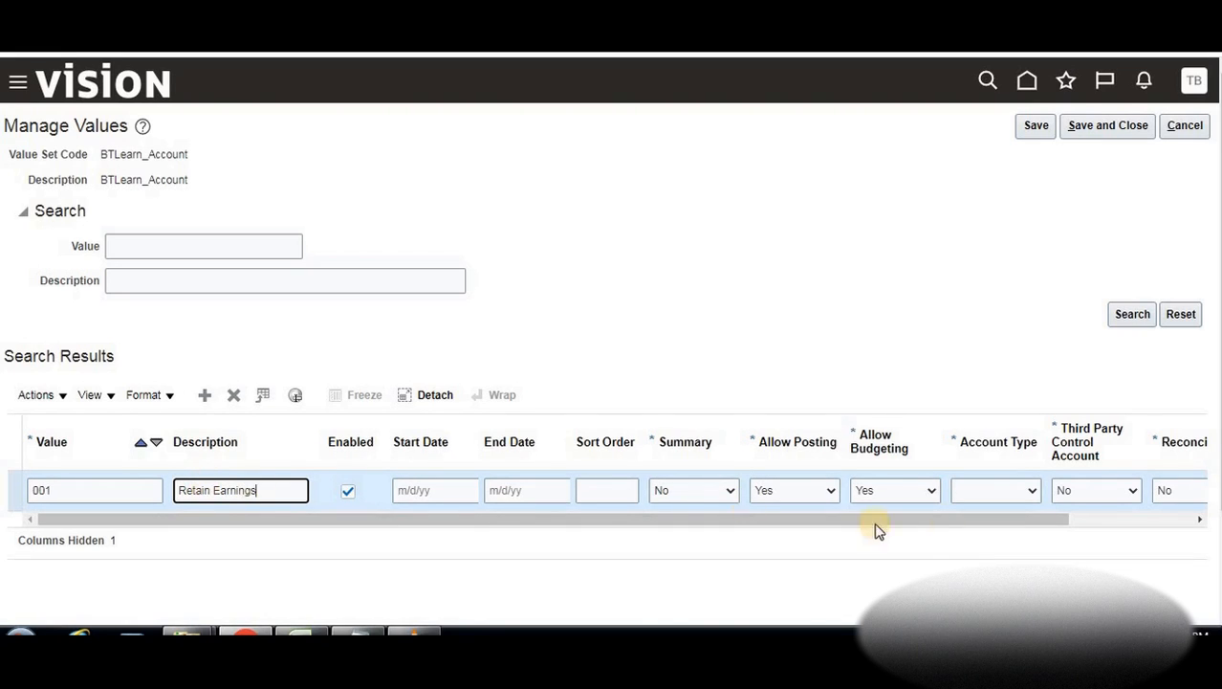
left_click(1031, 491)
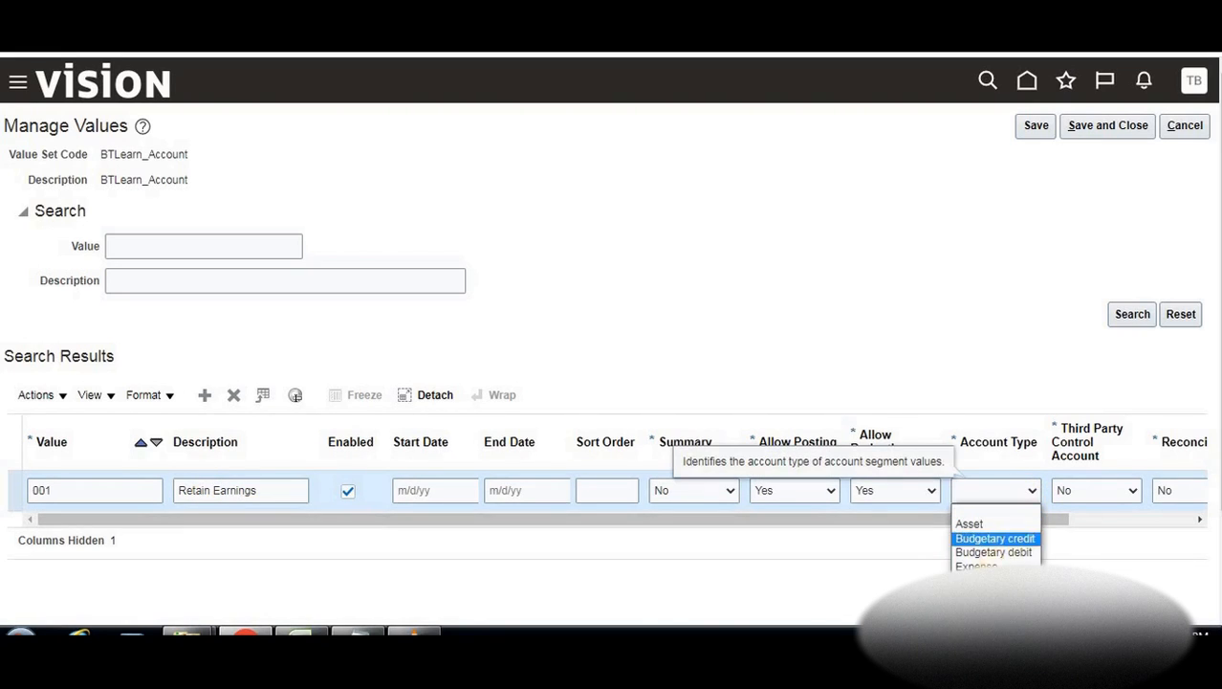
left_click(995, 595)
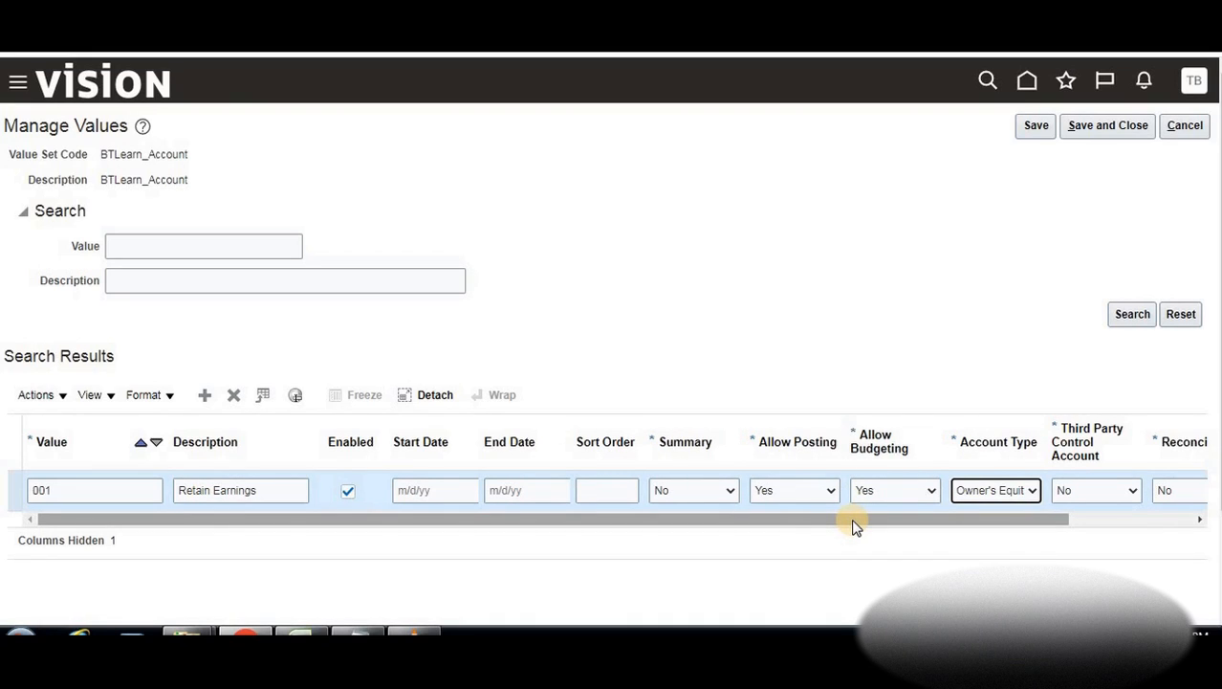
left_click(227, 492)
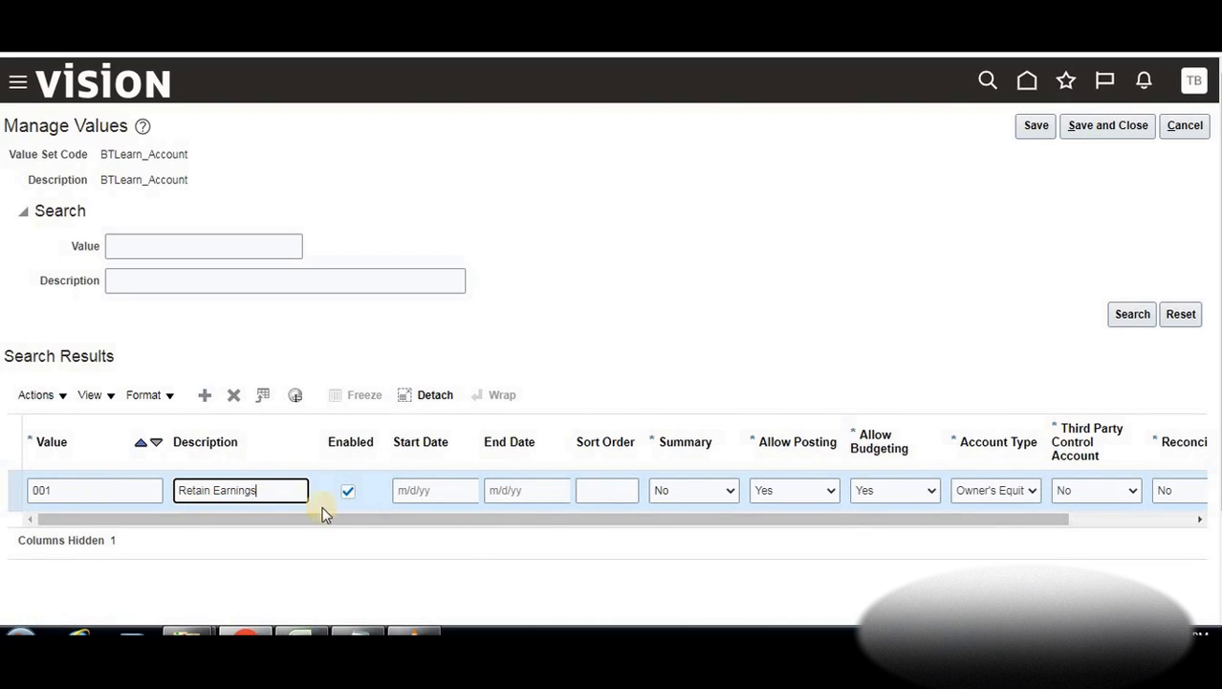
scroll(487, 464, "down", 2)
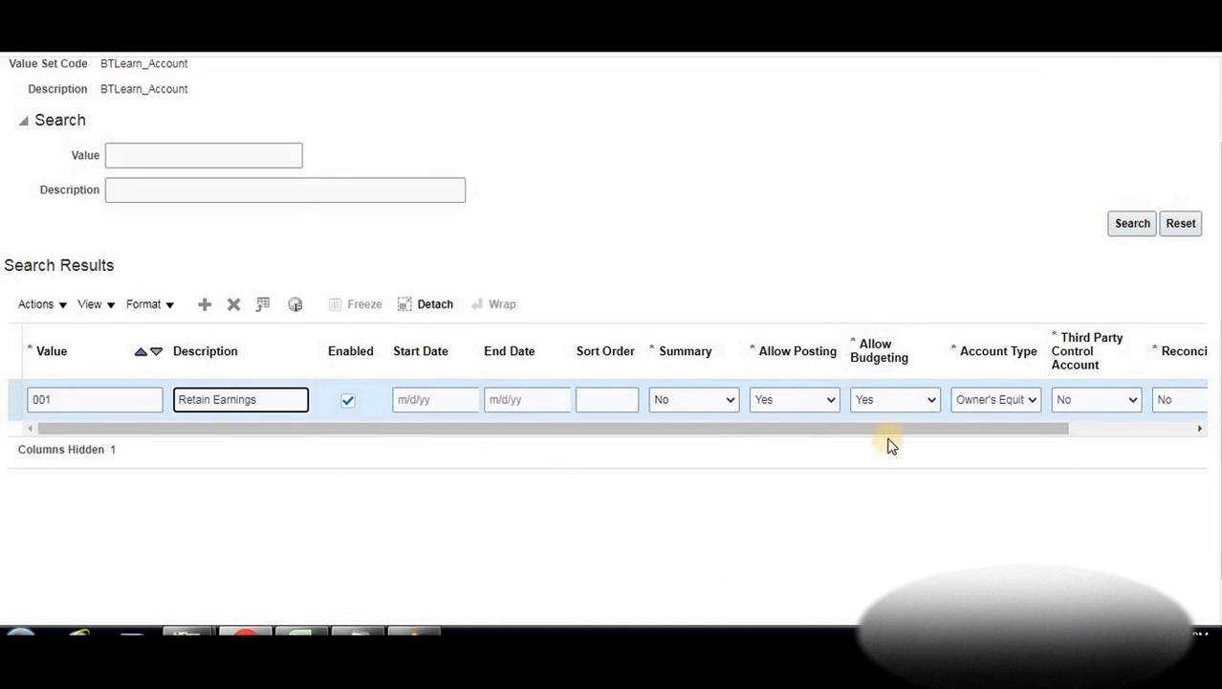
Add account value 002 Cash with account type Asset and save the account values
left_click(209, 308)
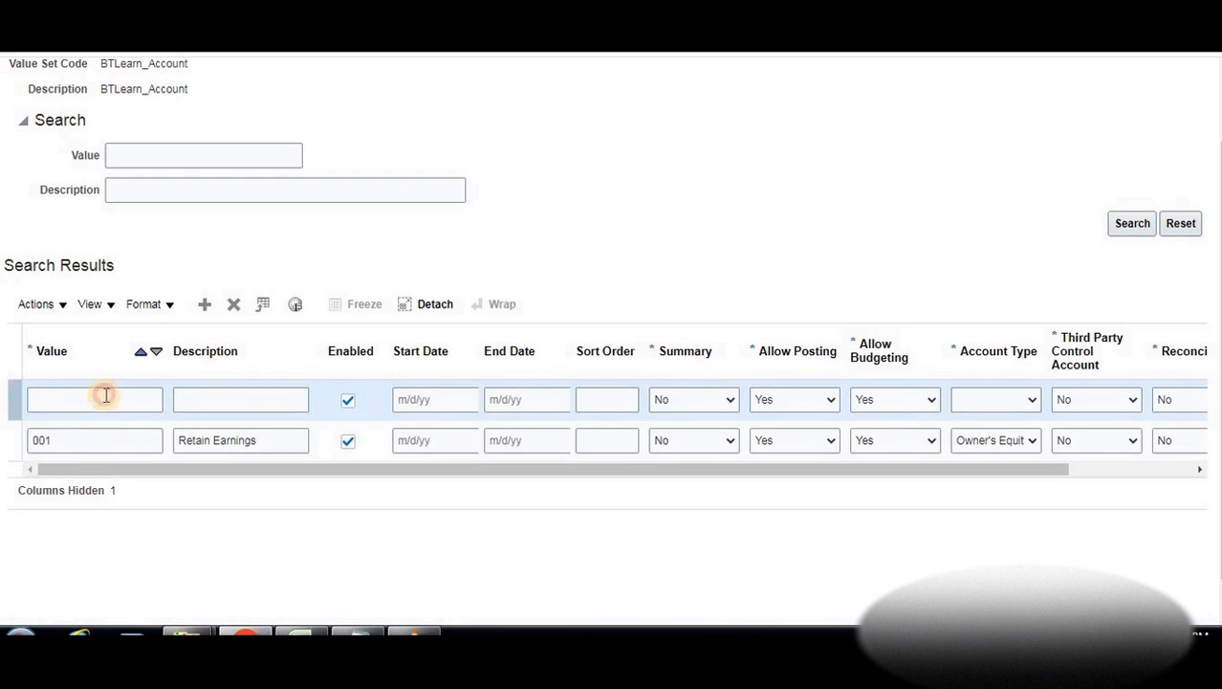
left_click(106, 396)
type("002")
left_click(235, 400)
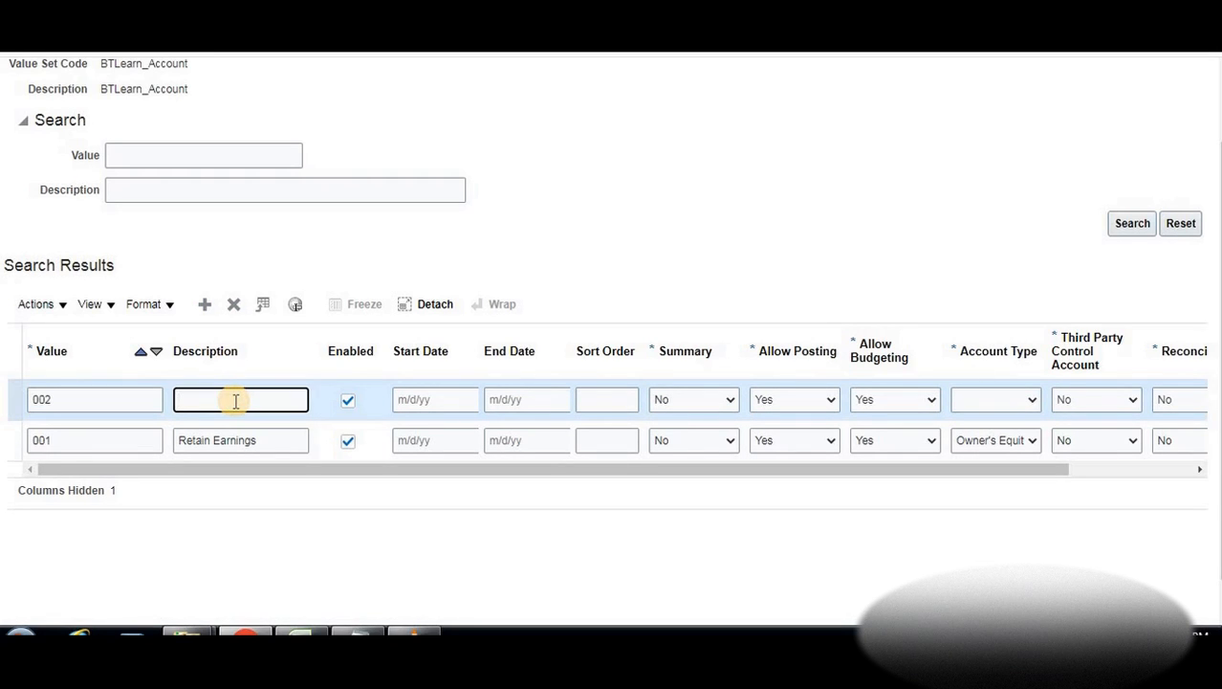
type("Cash")
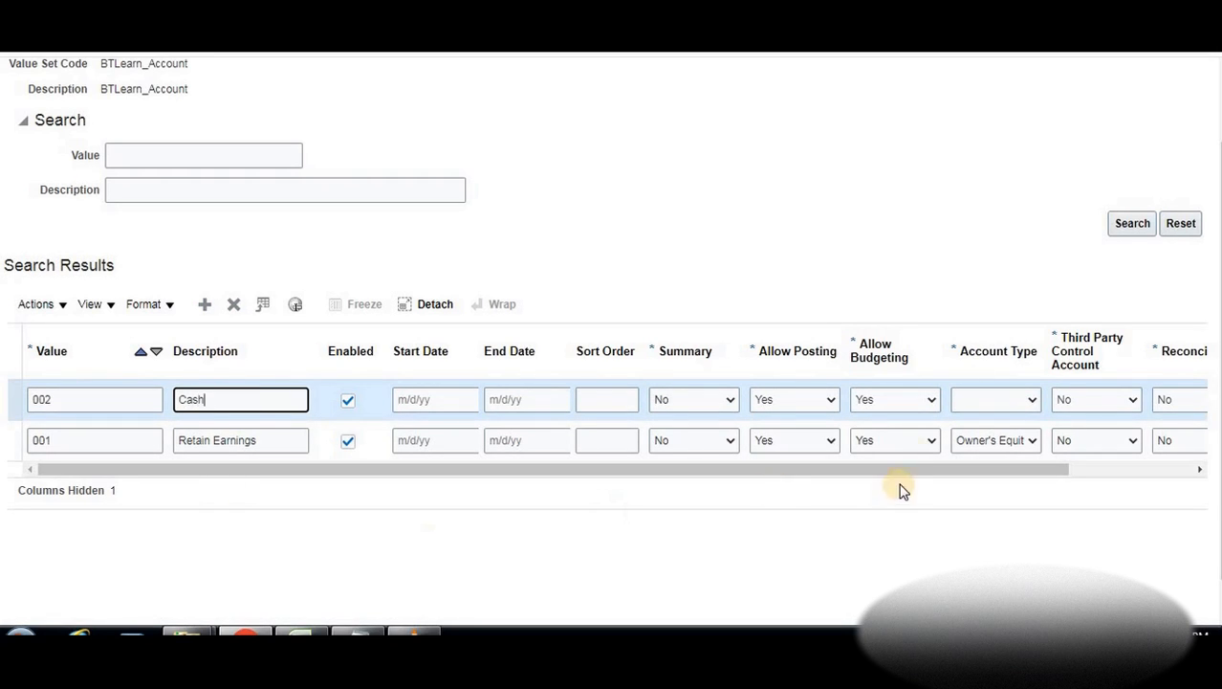
left_click(1035, 409)
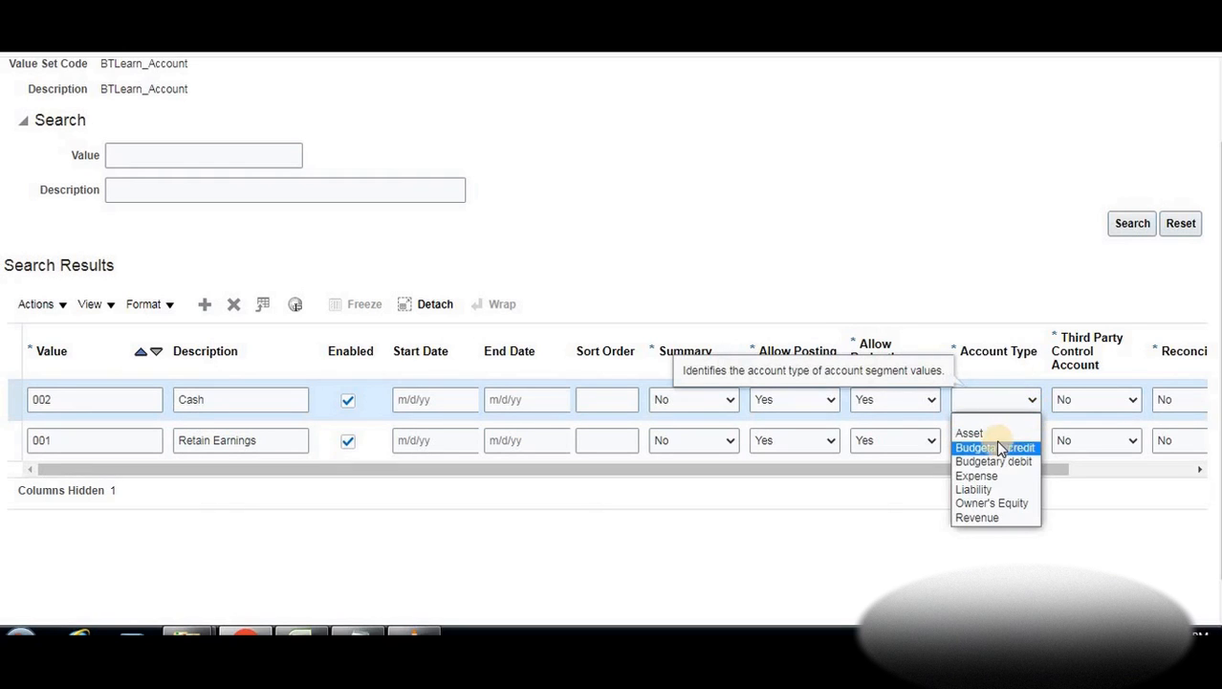
left_click(989, 430)
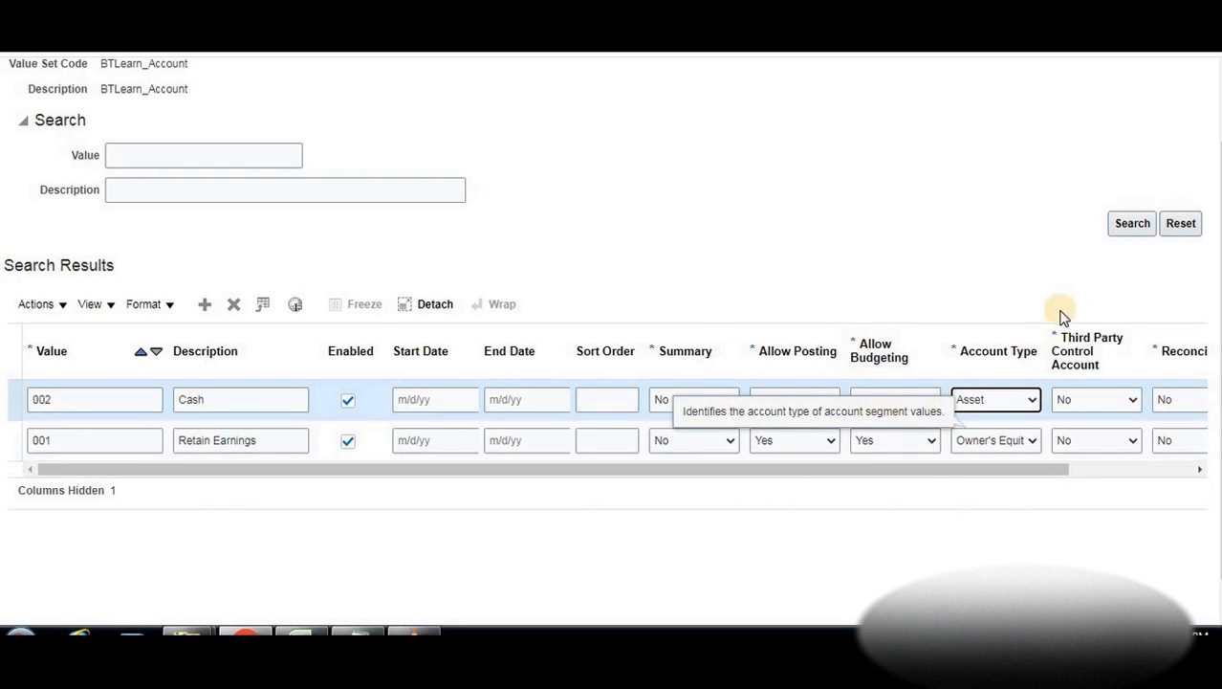
scroll(1051, 137, "up", 2)
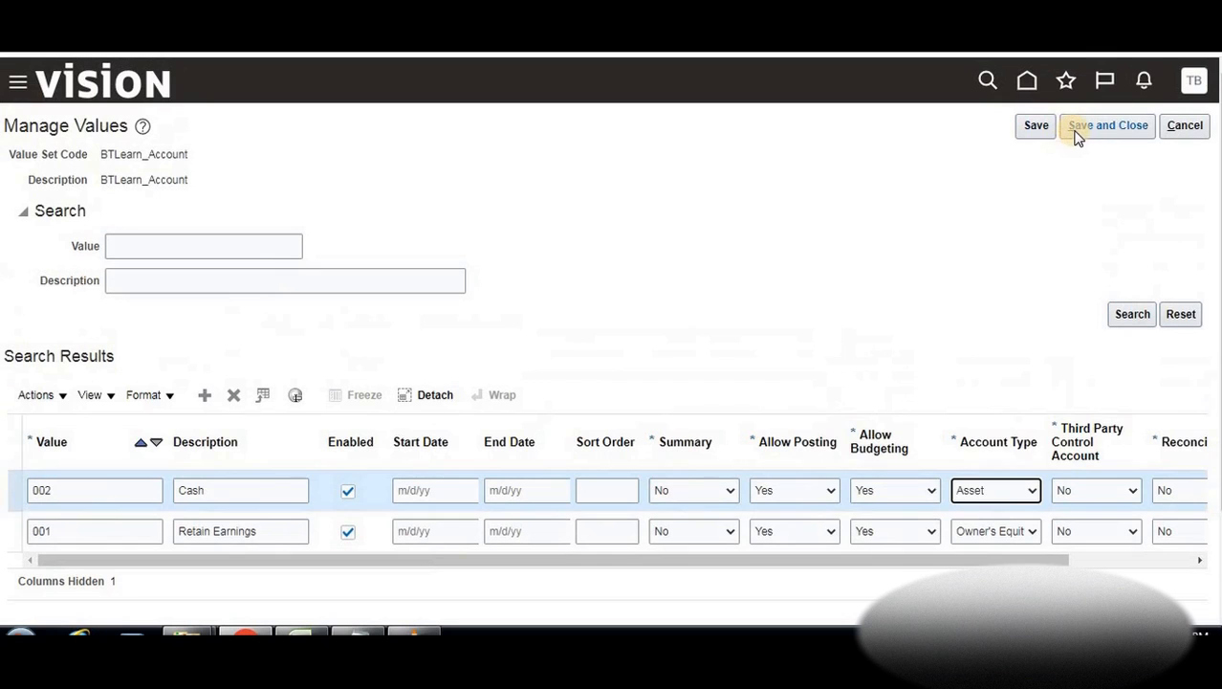
left_click(1042, 130)
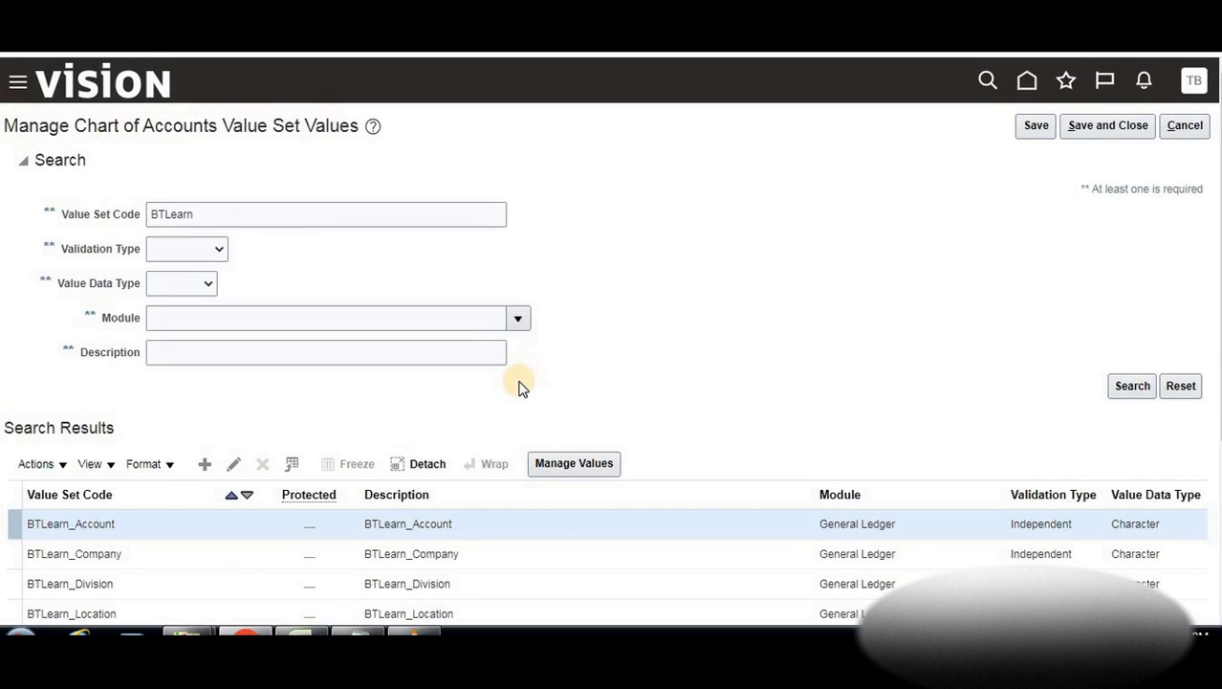
Look over the BTLearn value sets list, then save and close the value set values page
scroll(521, 387, "down", 2)
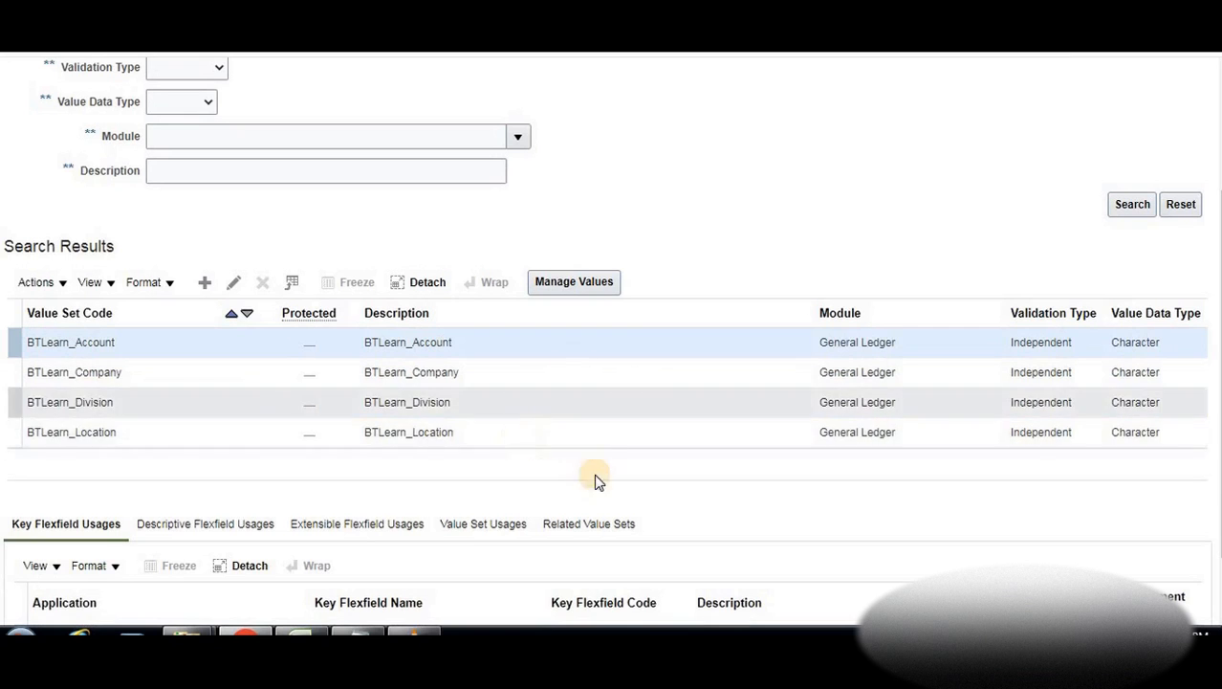
scroll(579, 467, "up", 2)
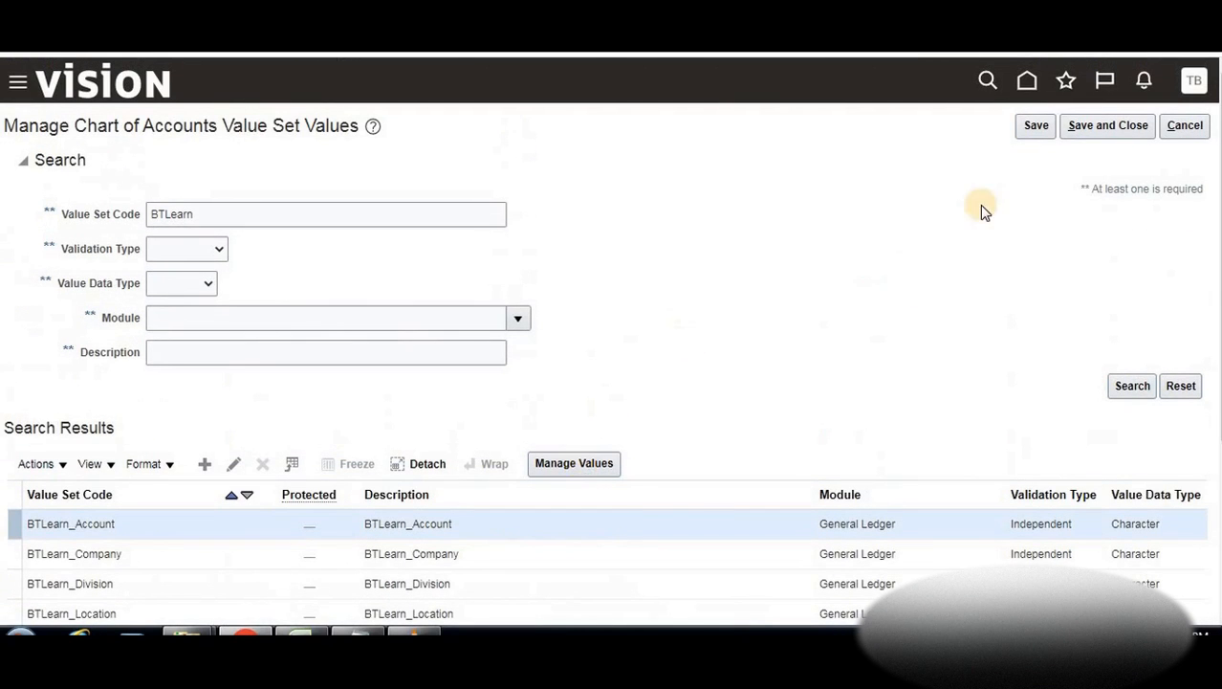
scroll(536, 501, "down", 3)
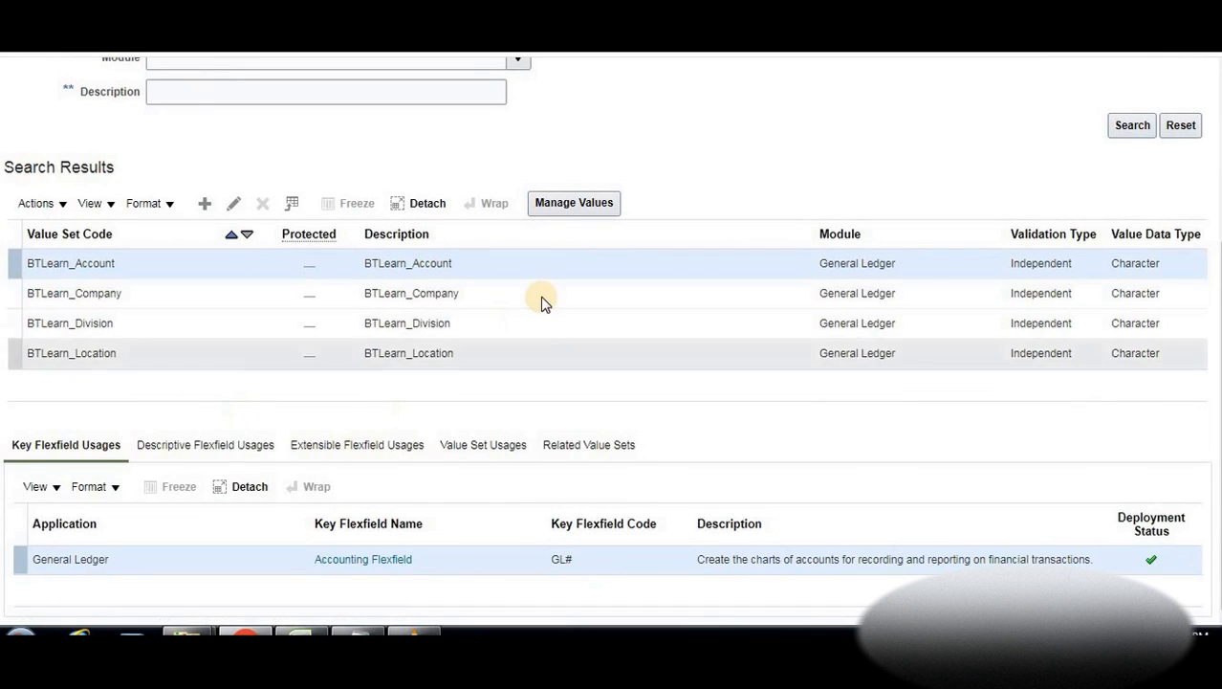
scroll(542, 302, "up", 3)
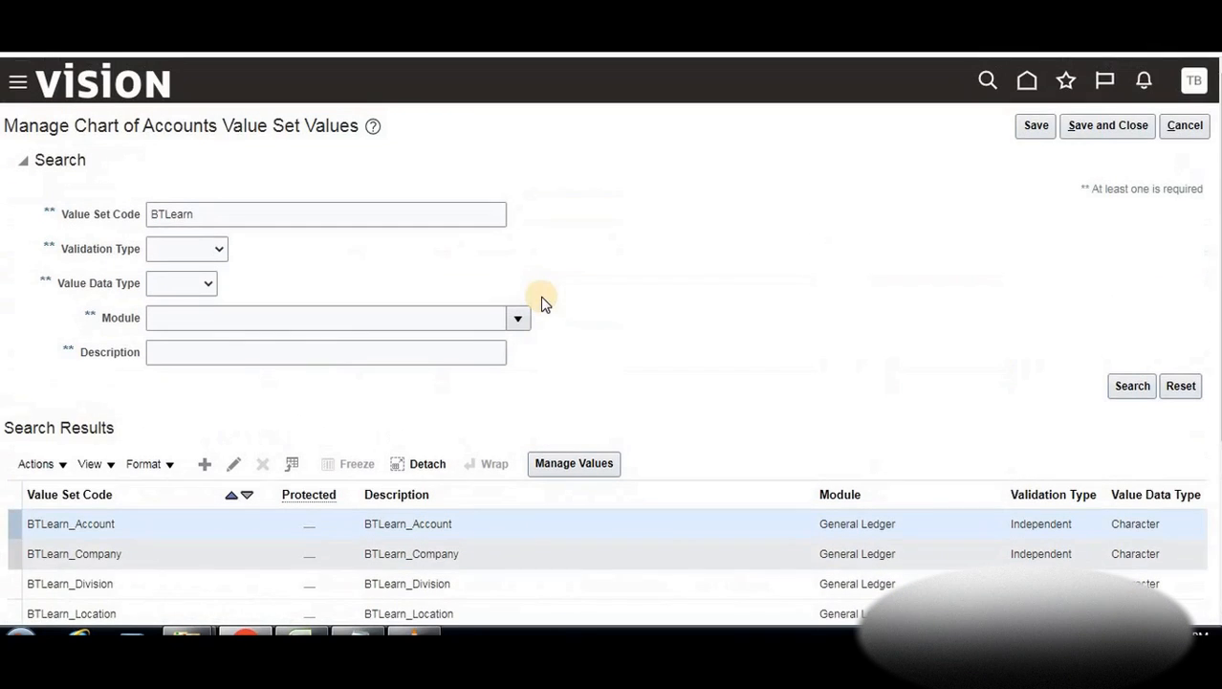
left_click(1084, 130)
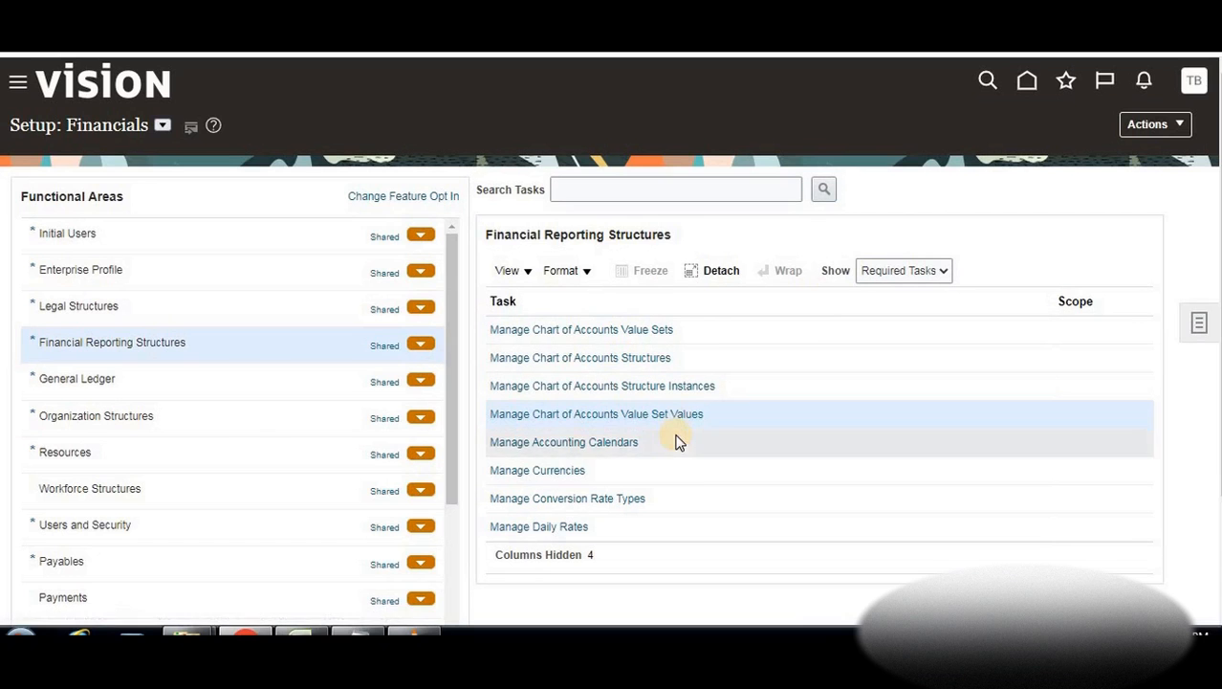
Review the GL setup steps and the example Chart Of Accounts table in the Notes workbook
left_click(245, 633)
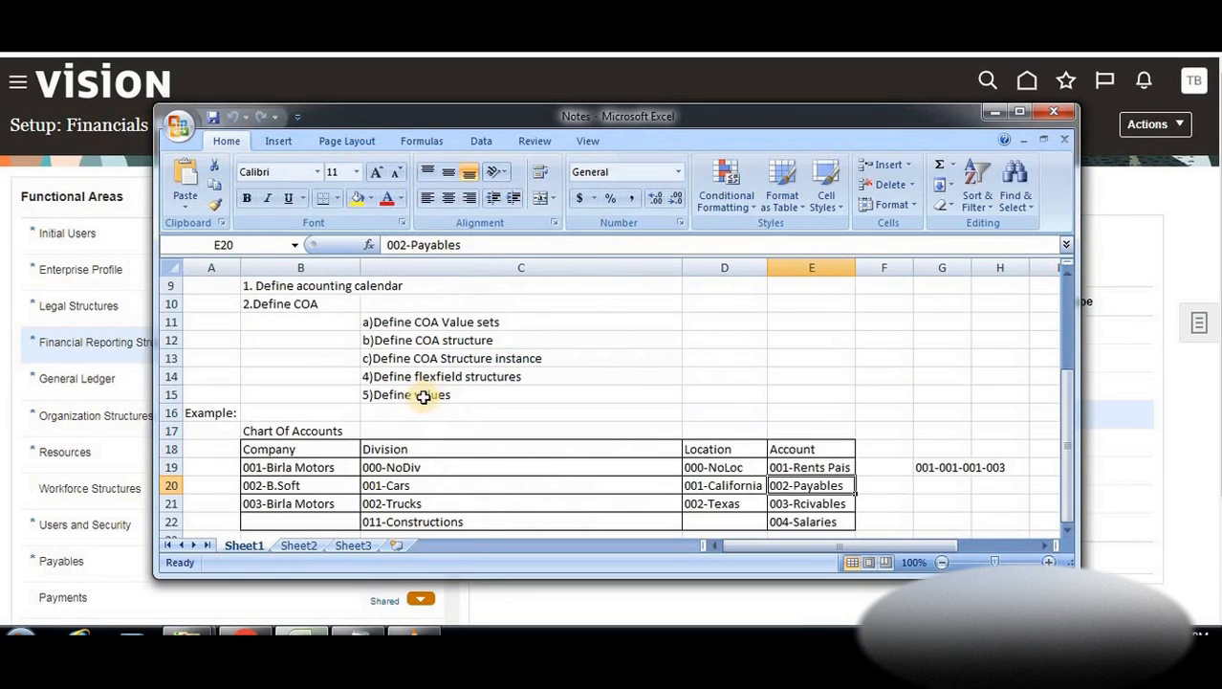
scroll(422, 397, "up", 3)
scroll(422, 397, "down", 3)
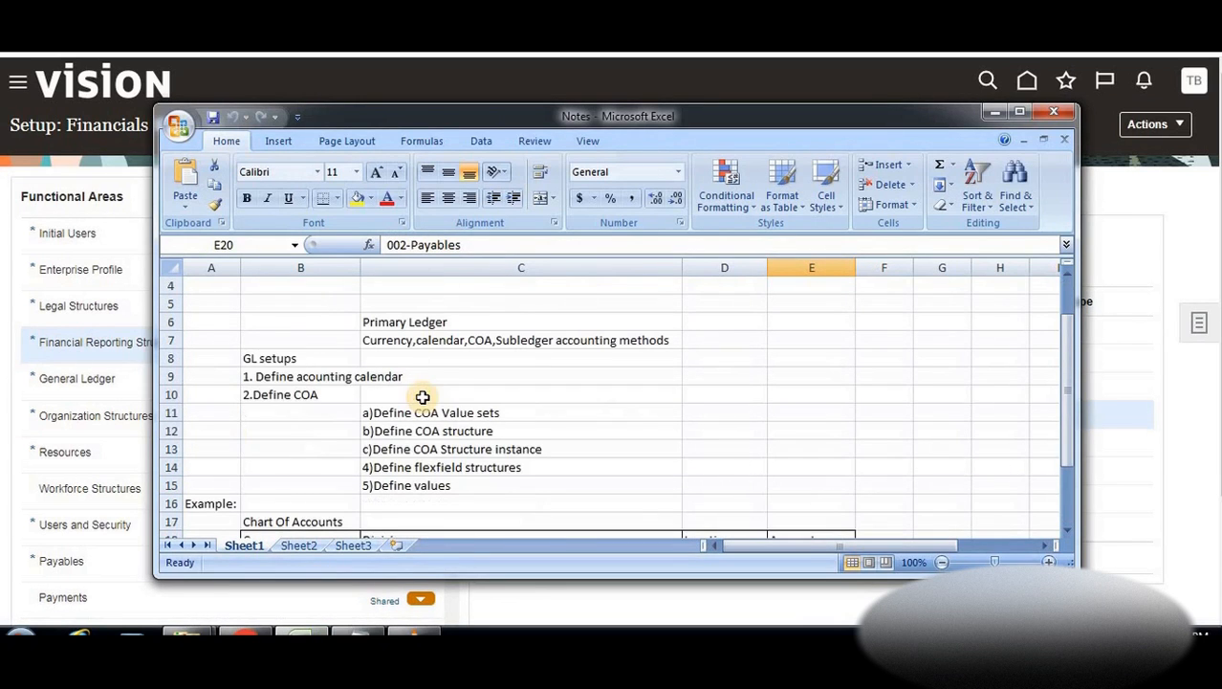
left_click(272, 358)
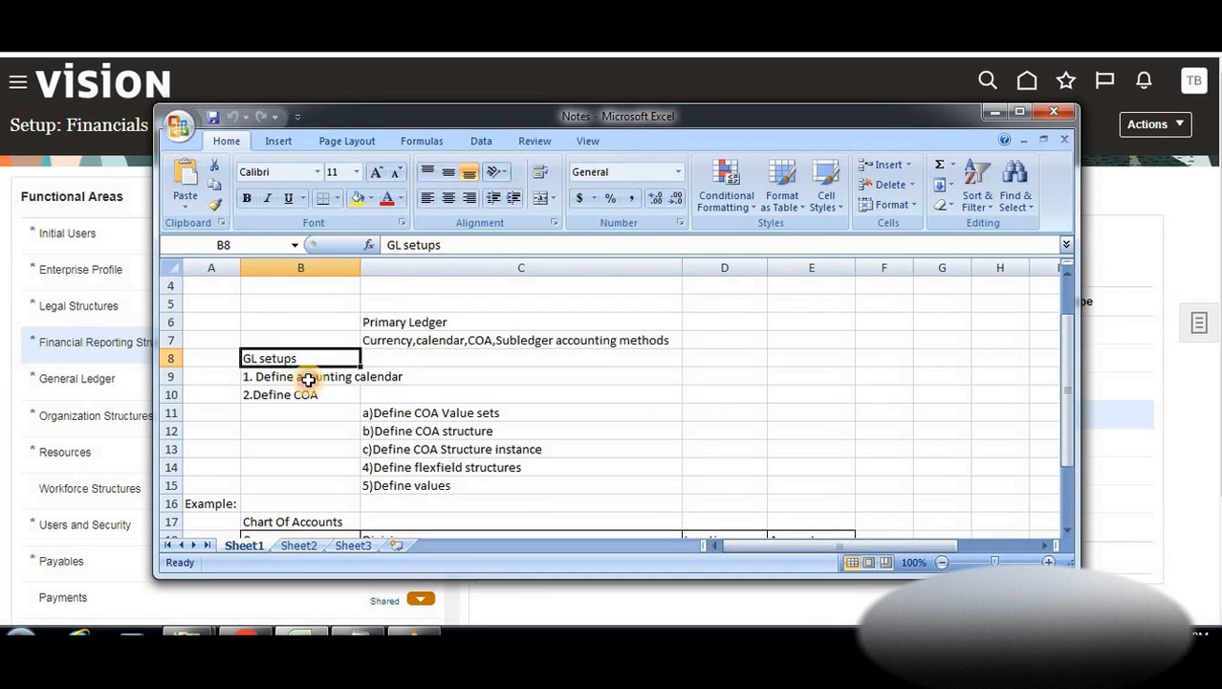
left_click(308, 378)
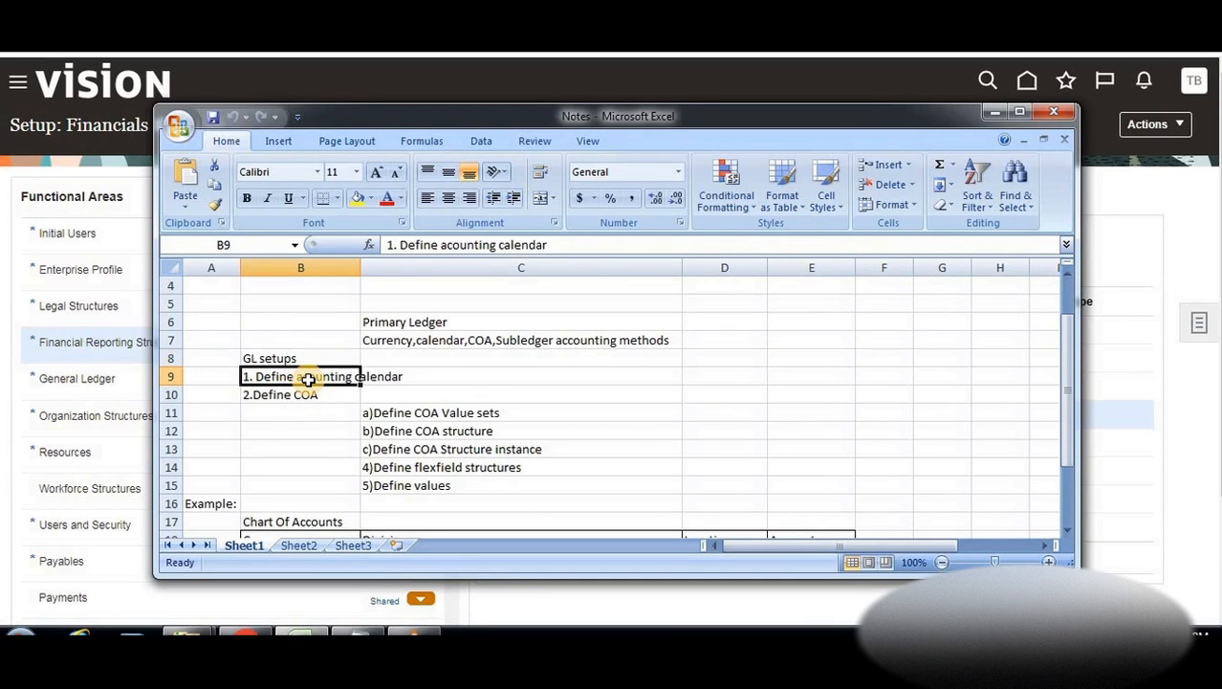
left_click(308, 395)
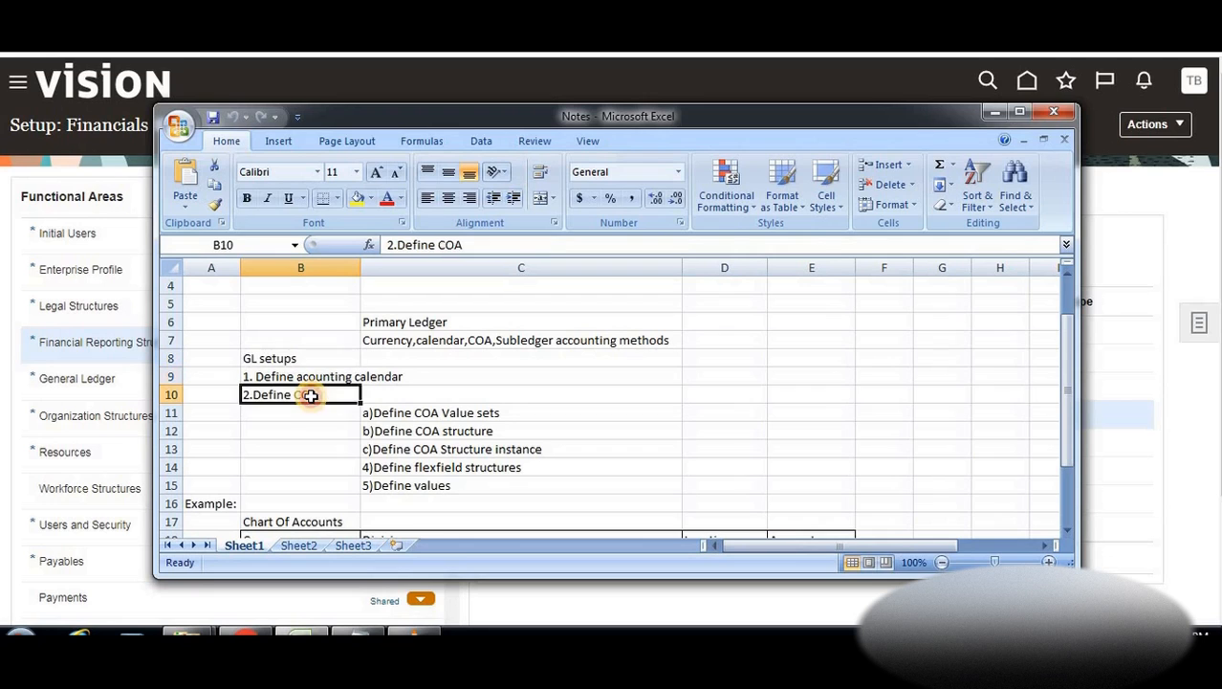
left_click(411, 417)
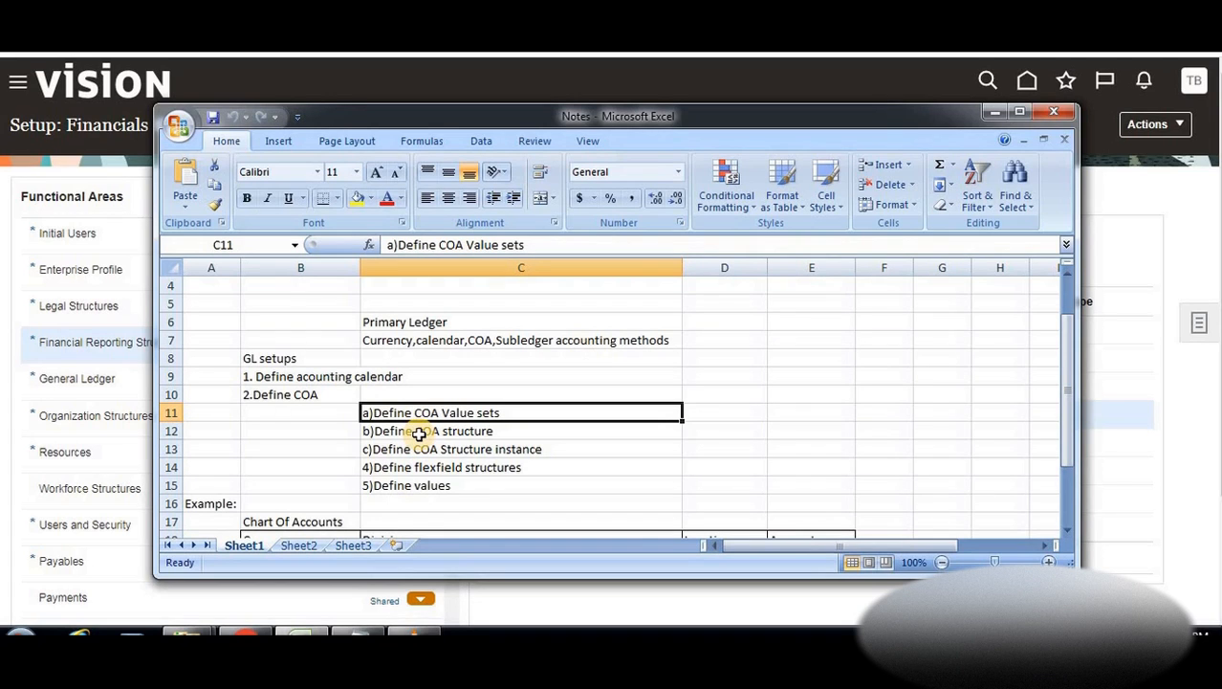
left_click(493, 432)
left_click(490, 450)
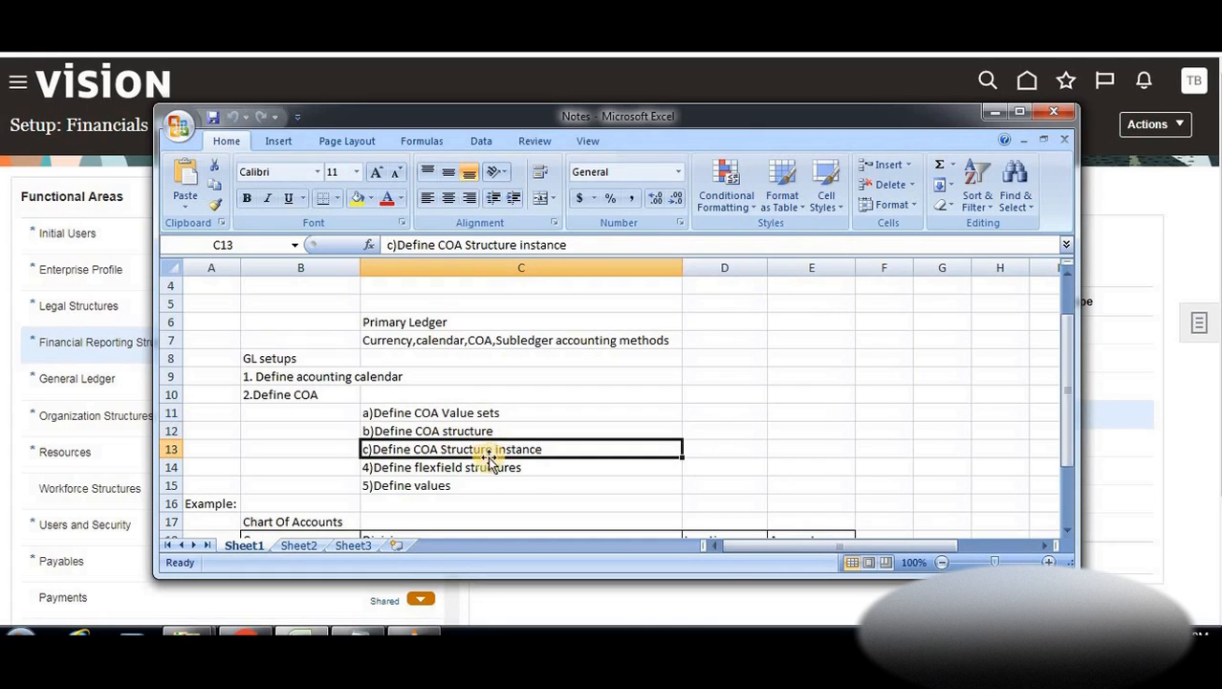
left_click(484, 468)
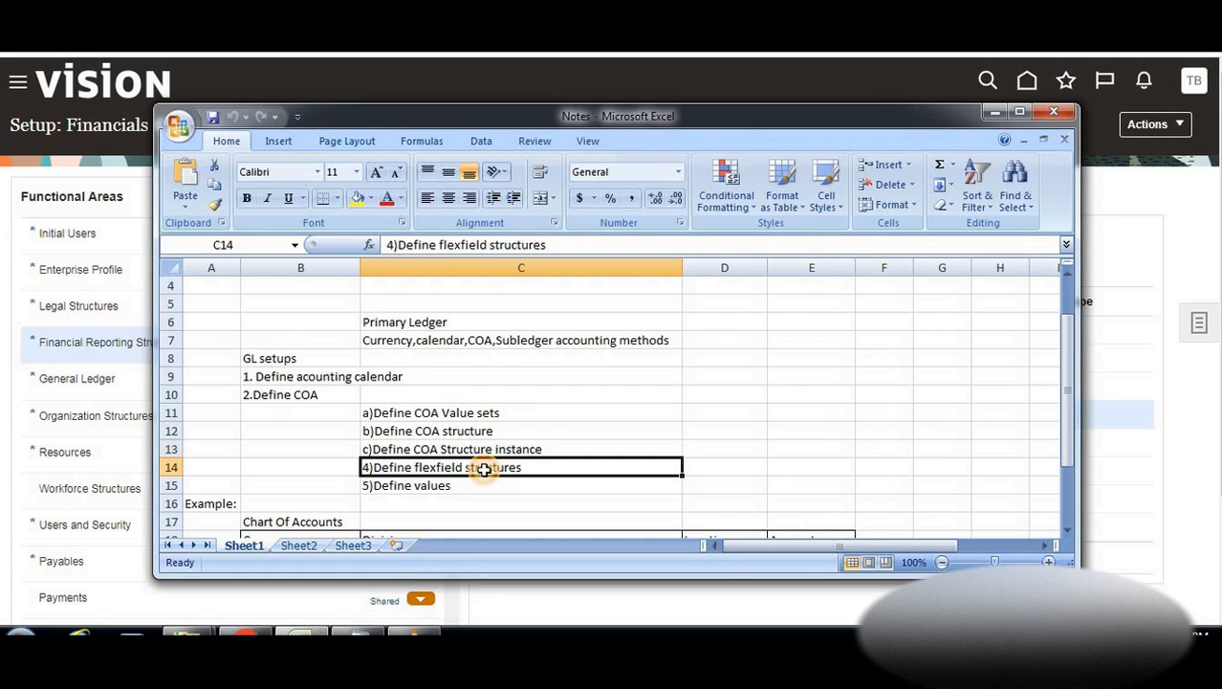
left_click(457, 485)
scroll(334, 412, "down", 1)
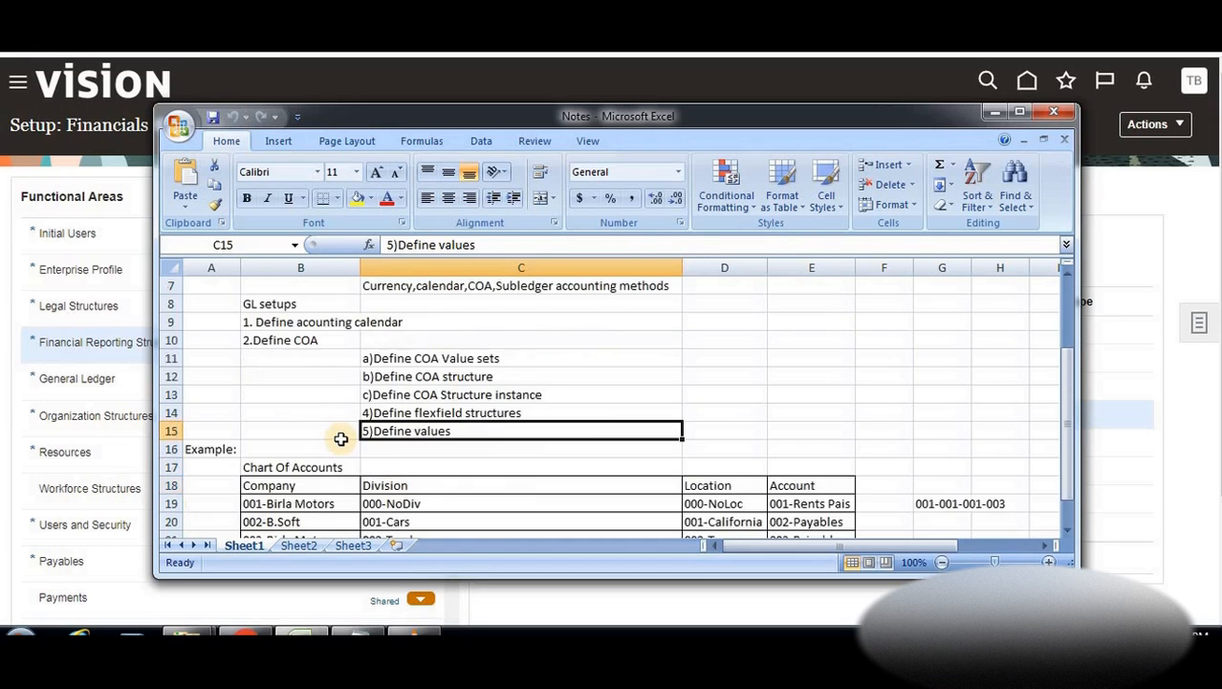
scroll(412, 394, "down", 1)
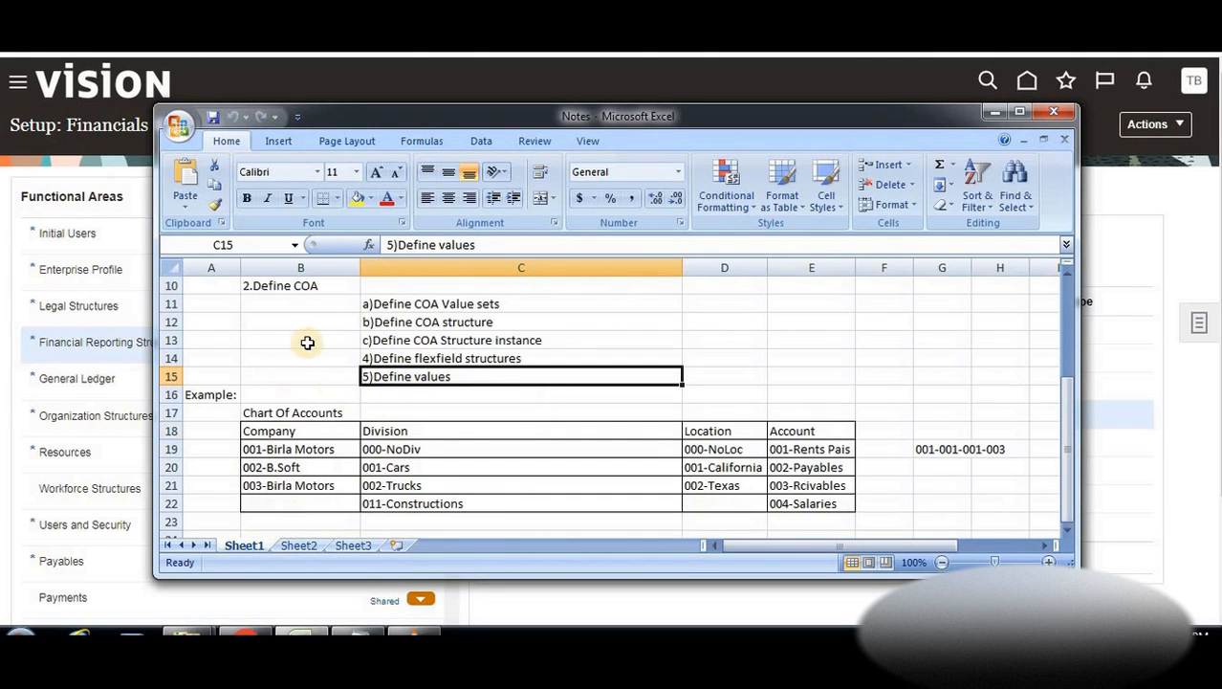
left_click_drag(284, 430, 848, 503)
left_click(884, 410)
scroll(720, 409, "up", 3)
Reread the Primary Ledger notes (currency, calendar, COA) and select the empty cell below step 1
left_click(416, 379)
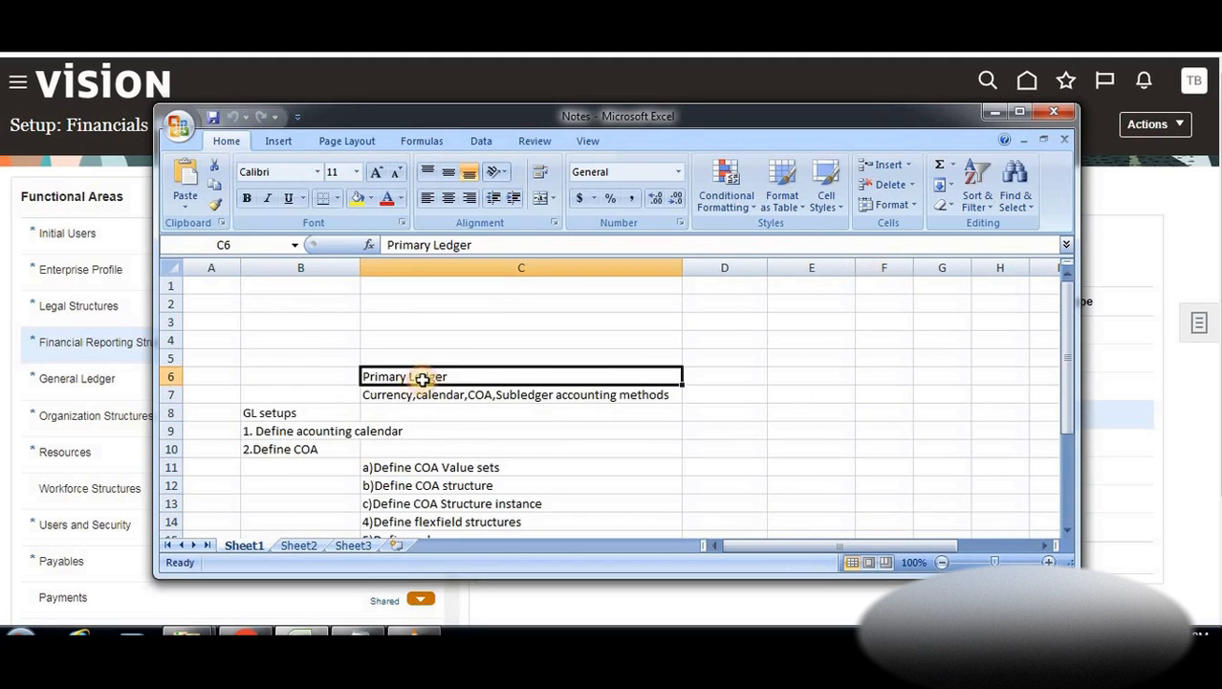
left_click(773, 379)
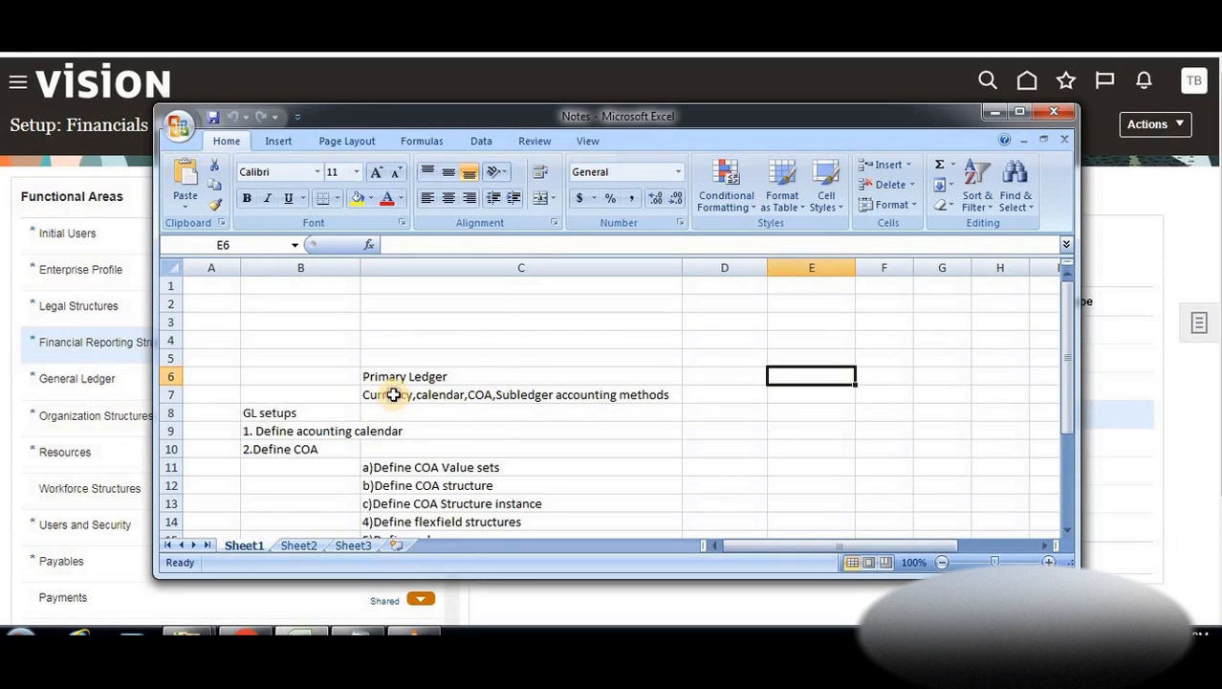
left_click(394, 394)
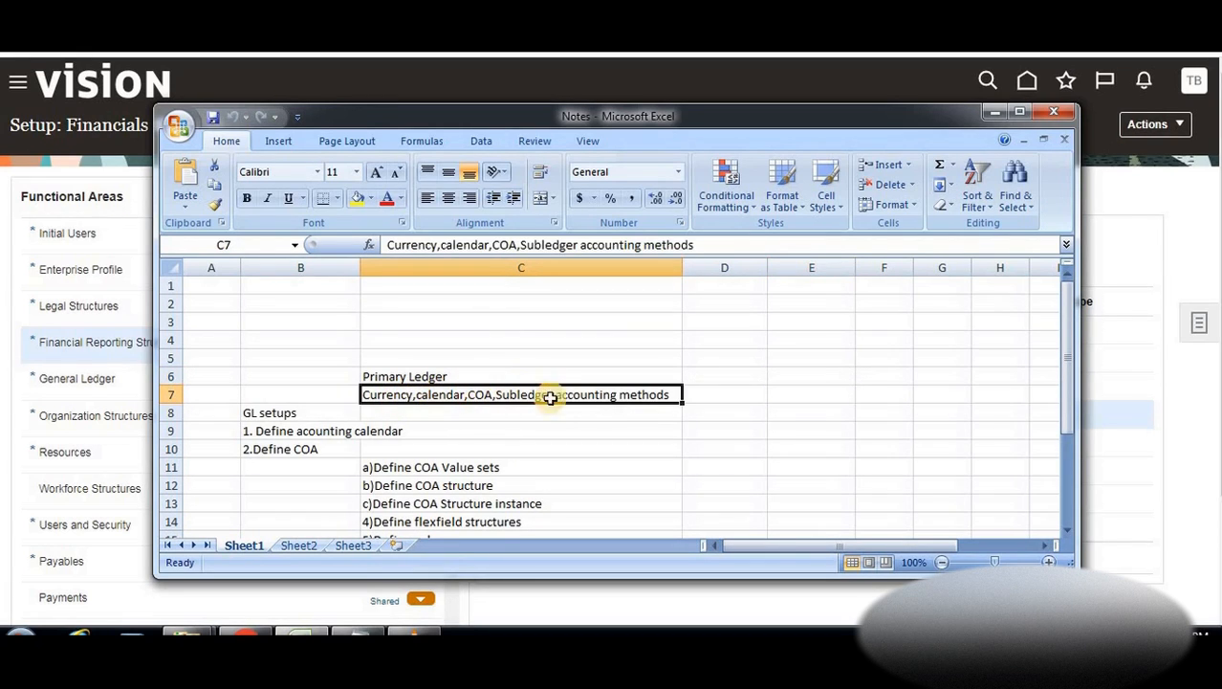
left_click(697, 375)
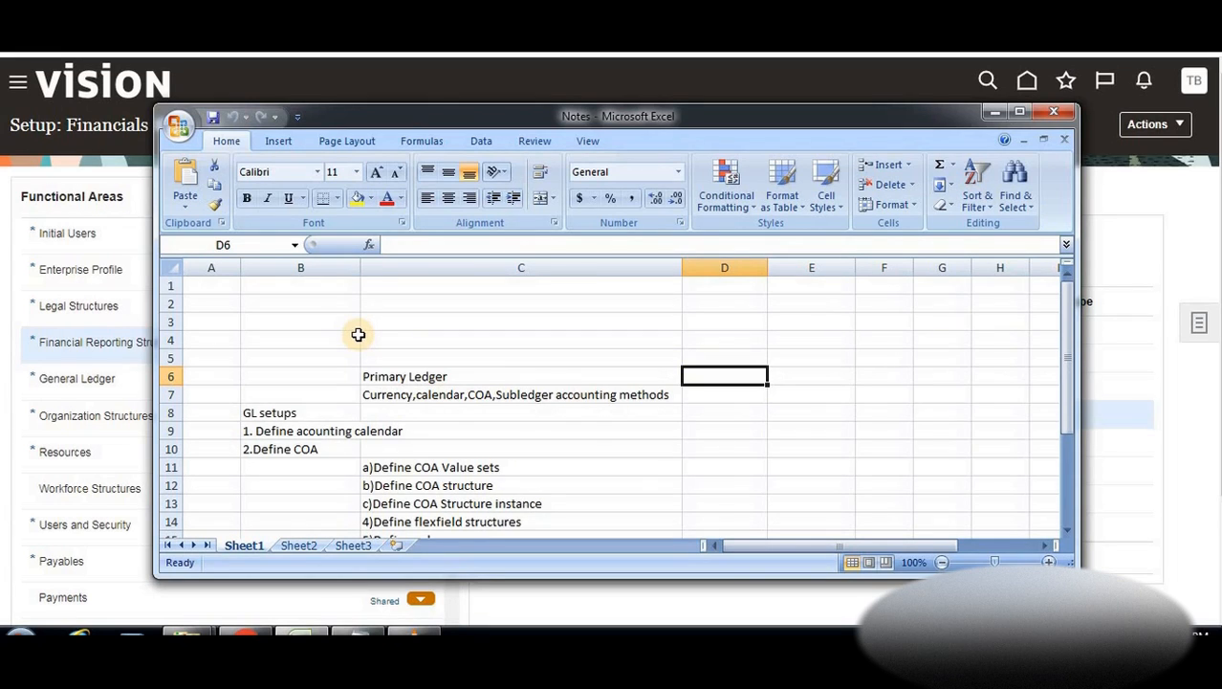
key("alt+Tab")
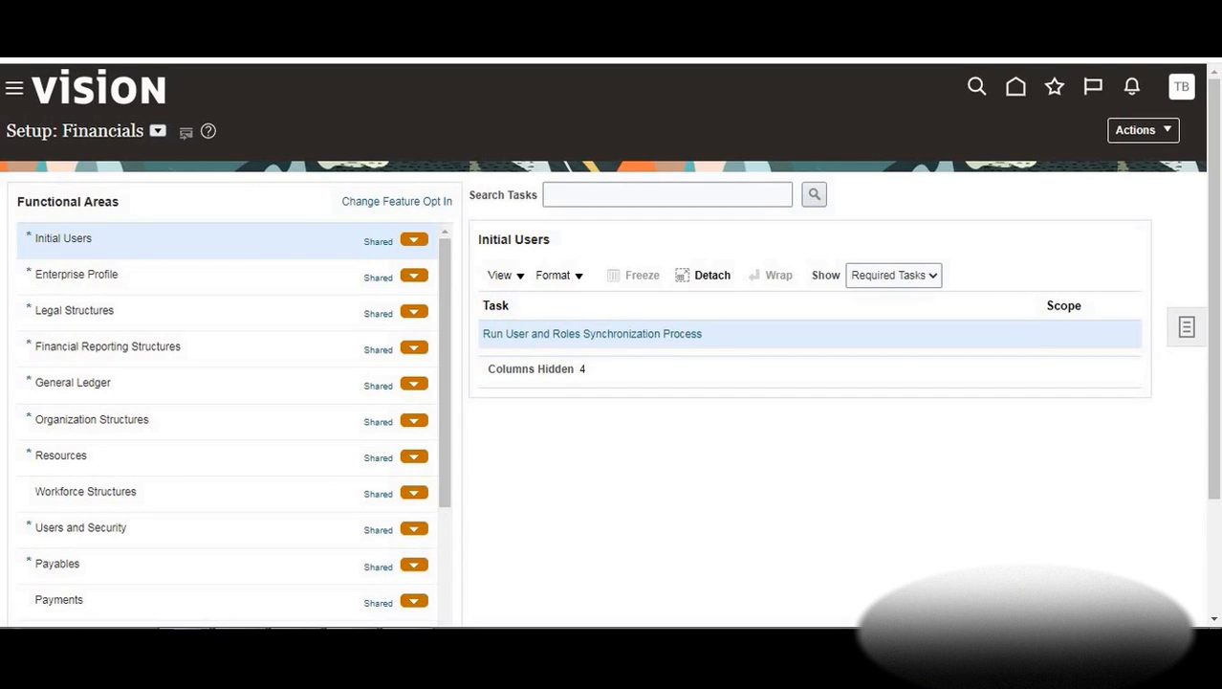
key("alt+Tab")
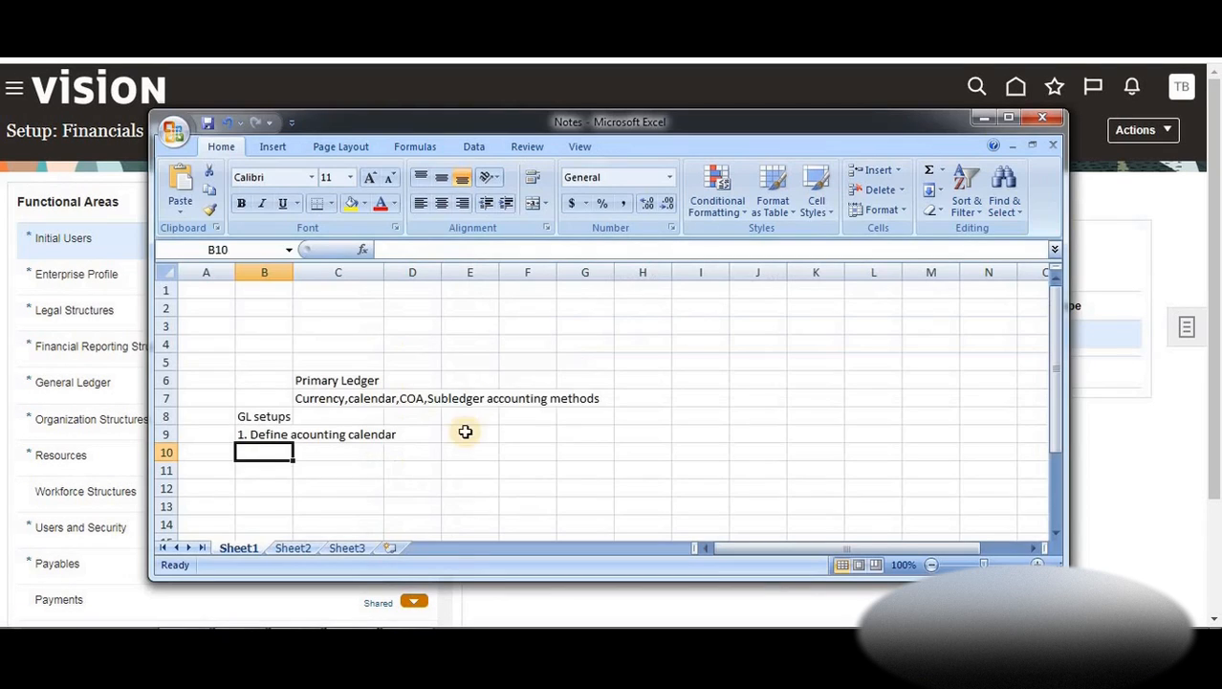
left_click(344, 383)
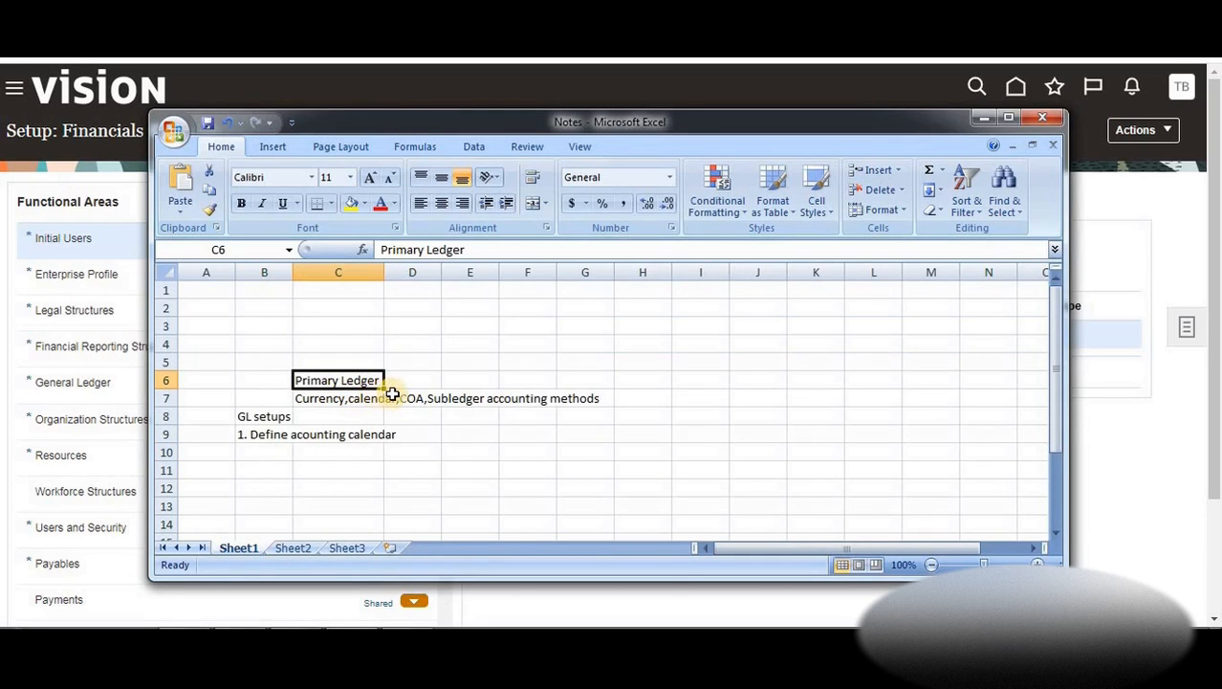
left_click(344, 401)
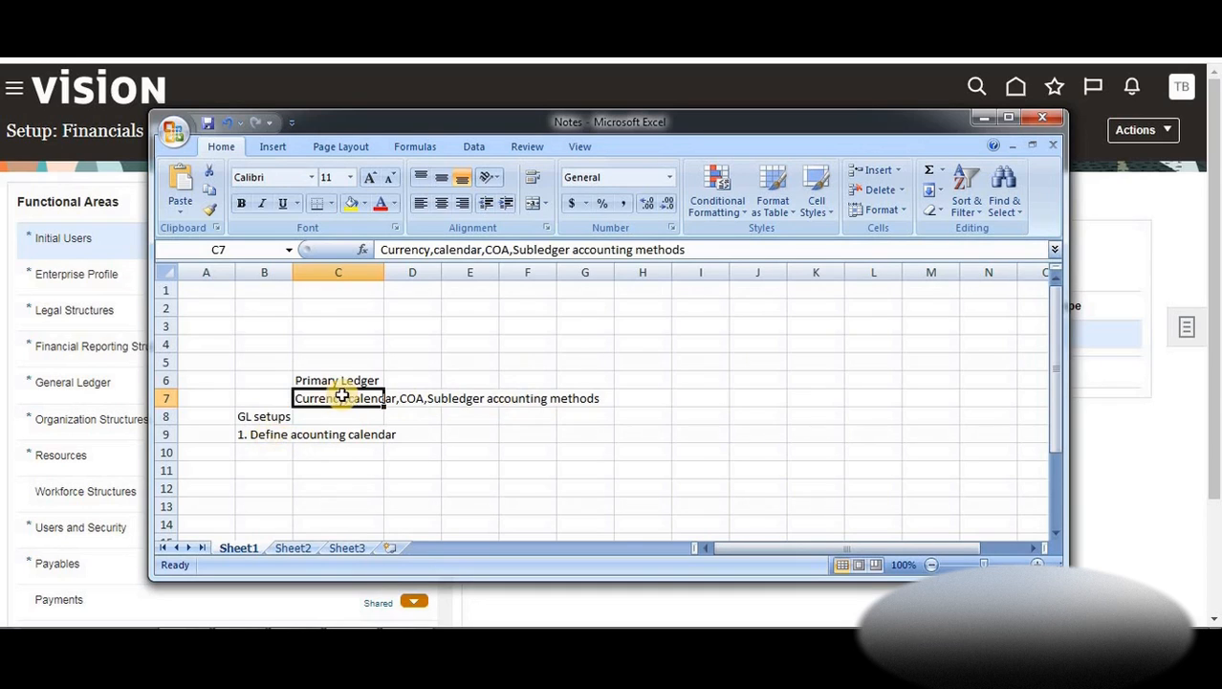
left_click(266, 416)
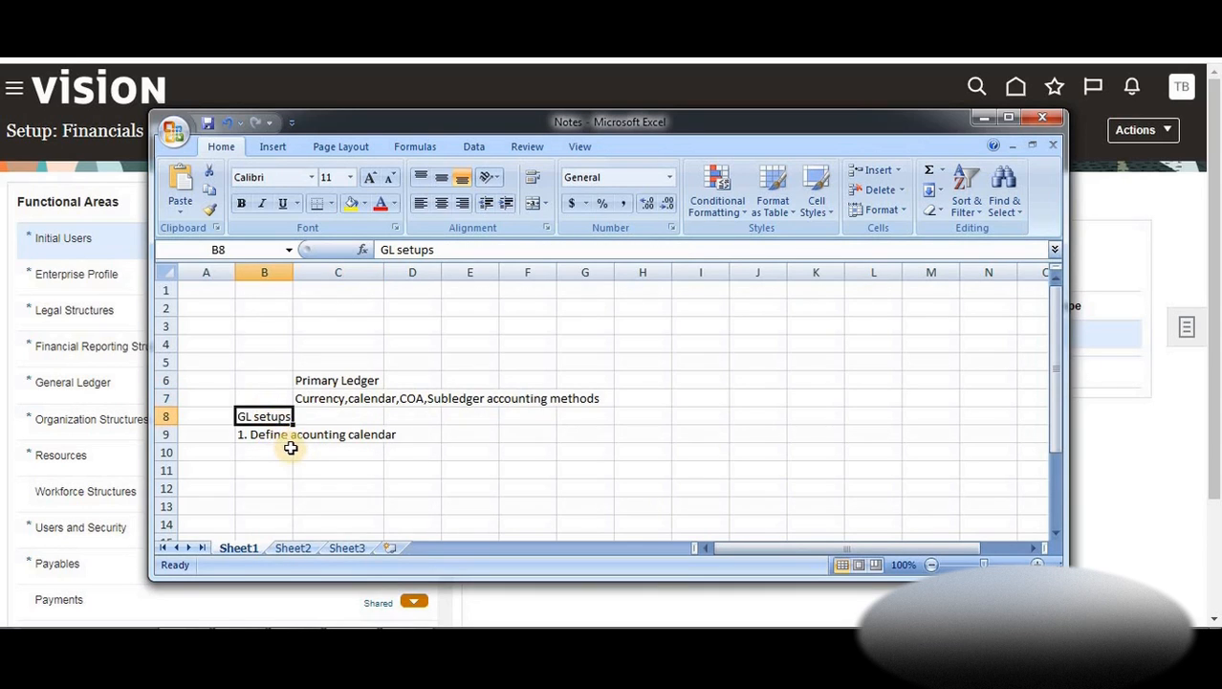
left_click(283, 450)
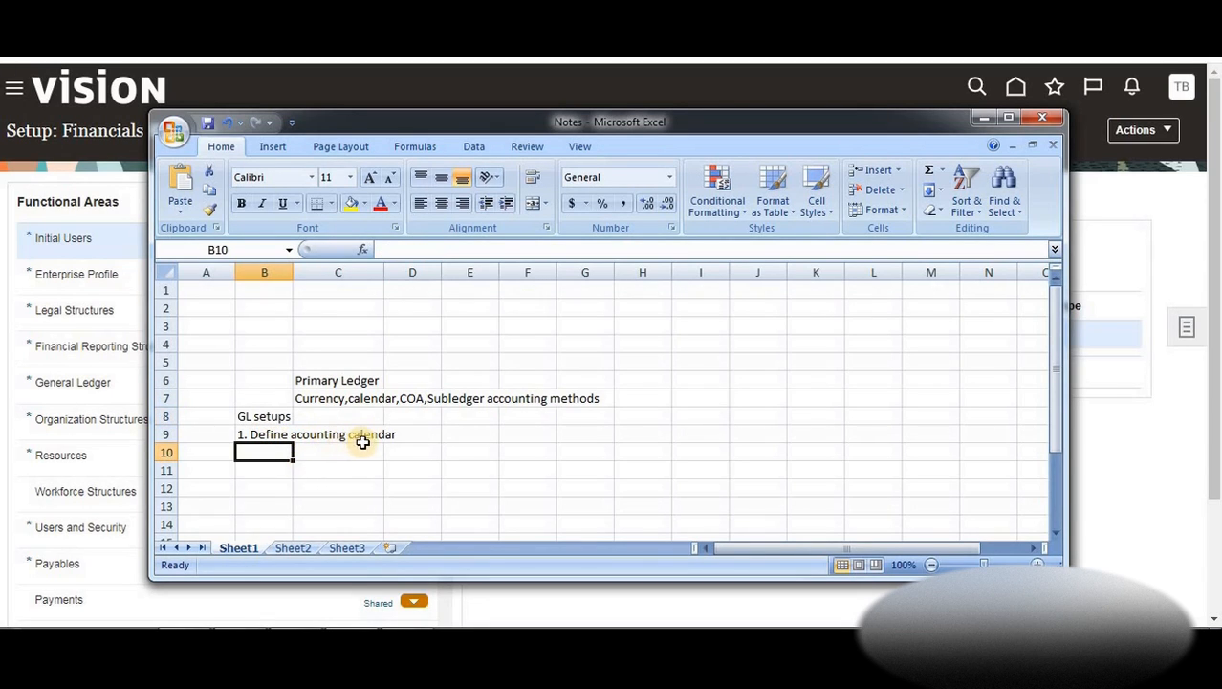
Enter '2.Define COA' with sub-step 'a)Define COA Value sets' beneath it
type("2.")
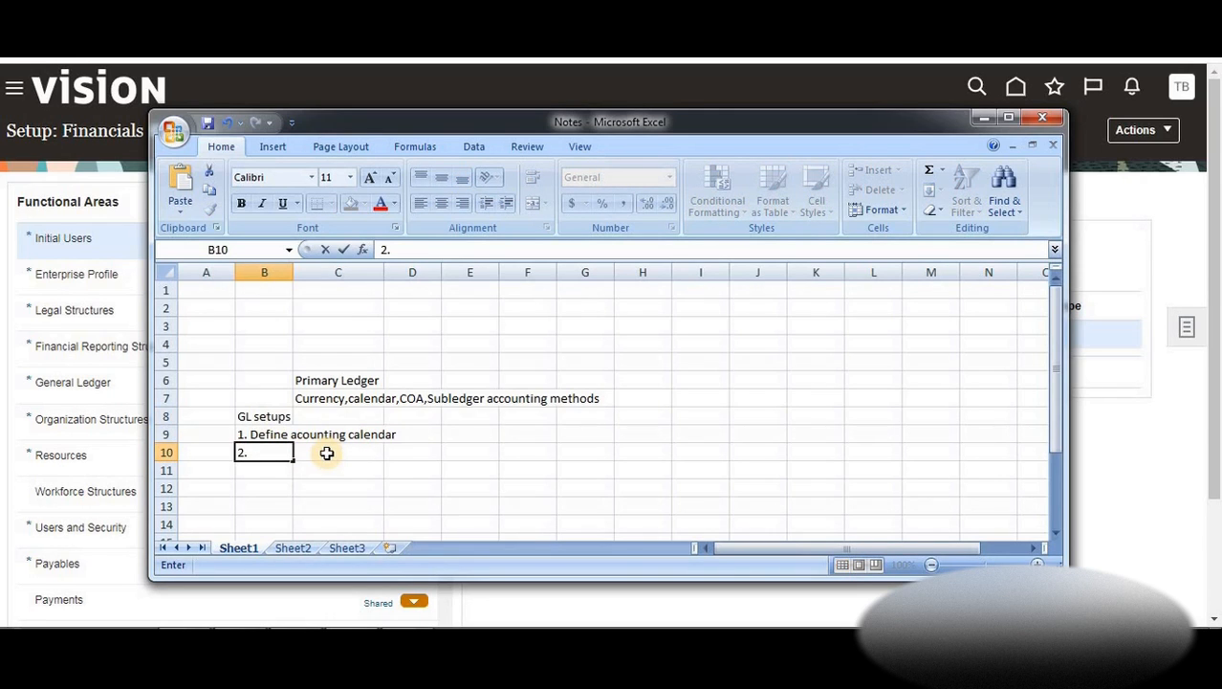
type("Define COA")
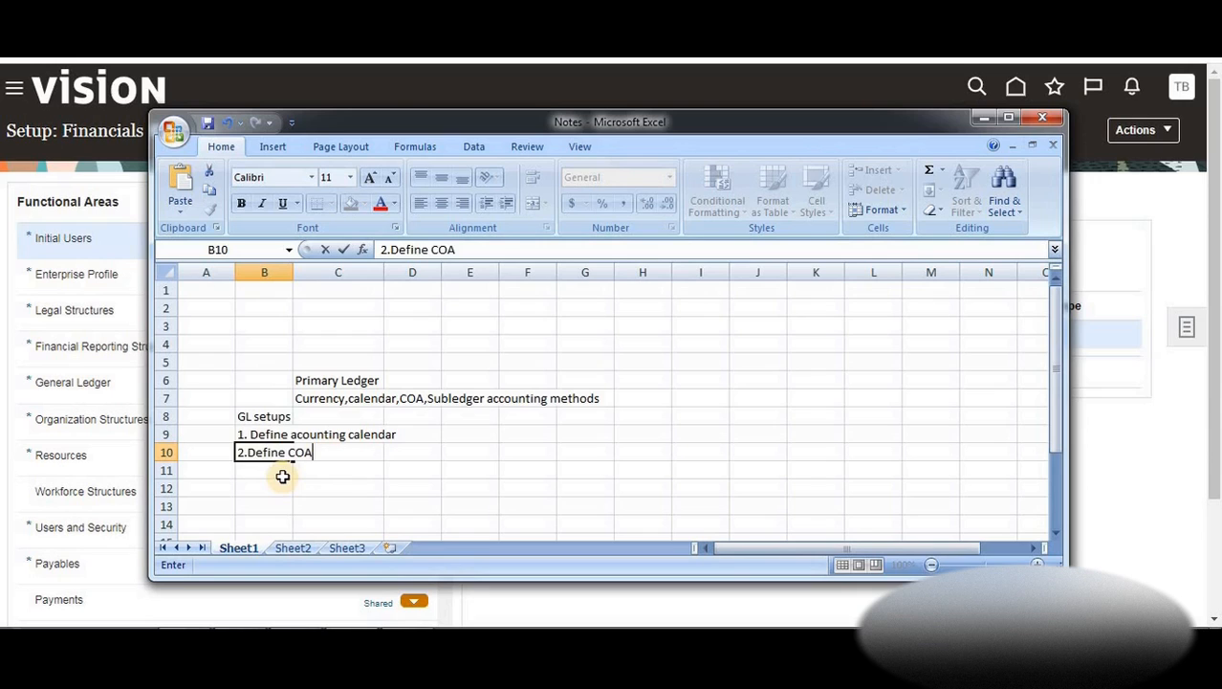
key("Return")
left_click(312, 468)
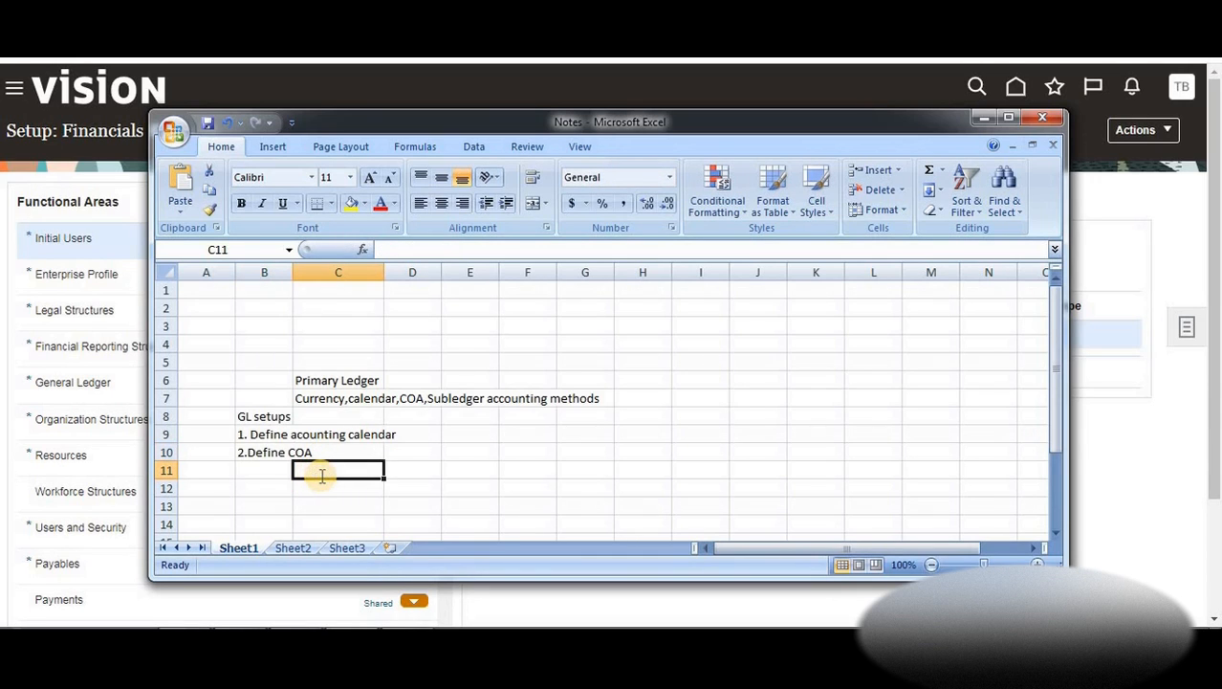
type("a)")
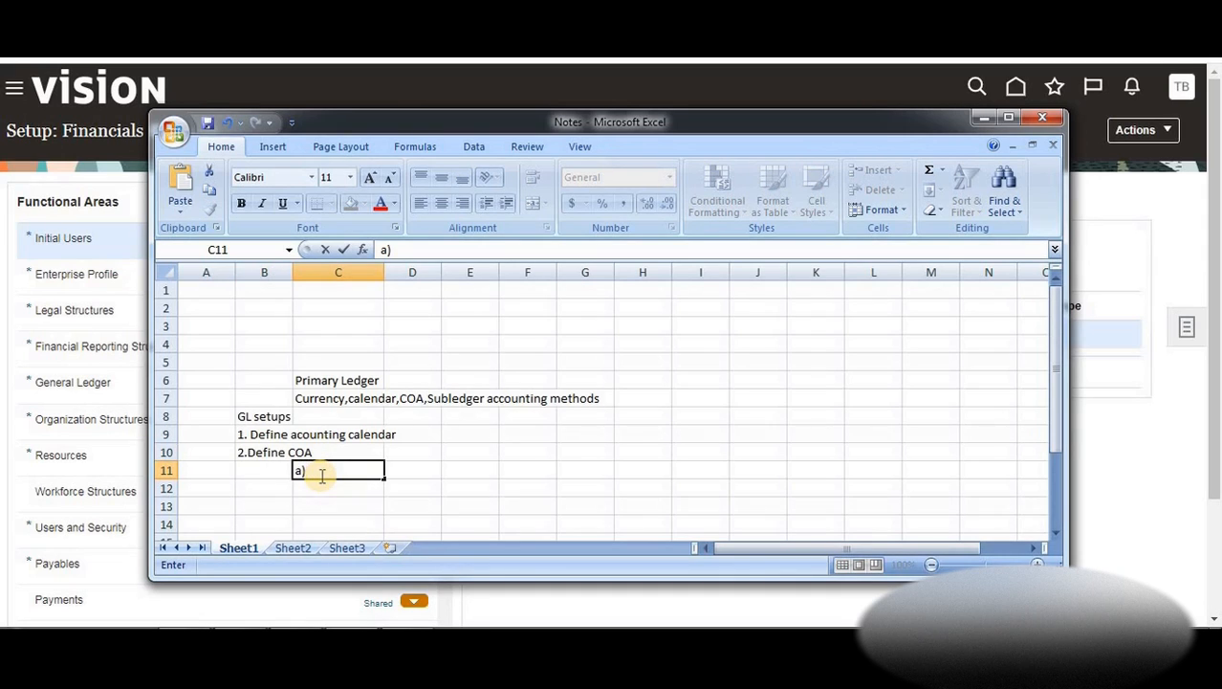
type("Define CAO")
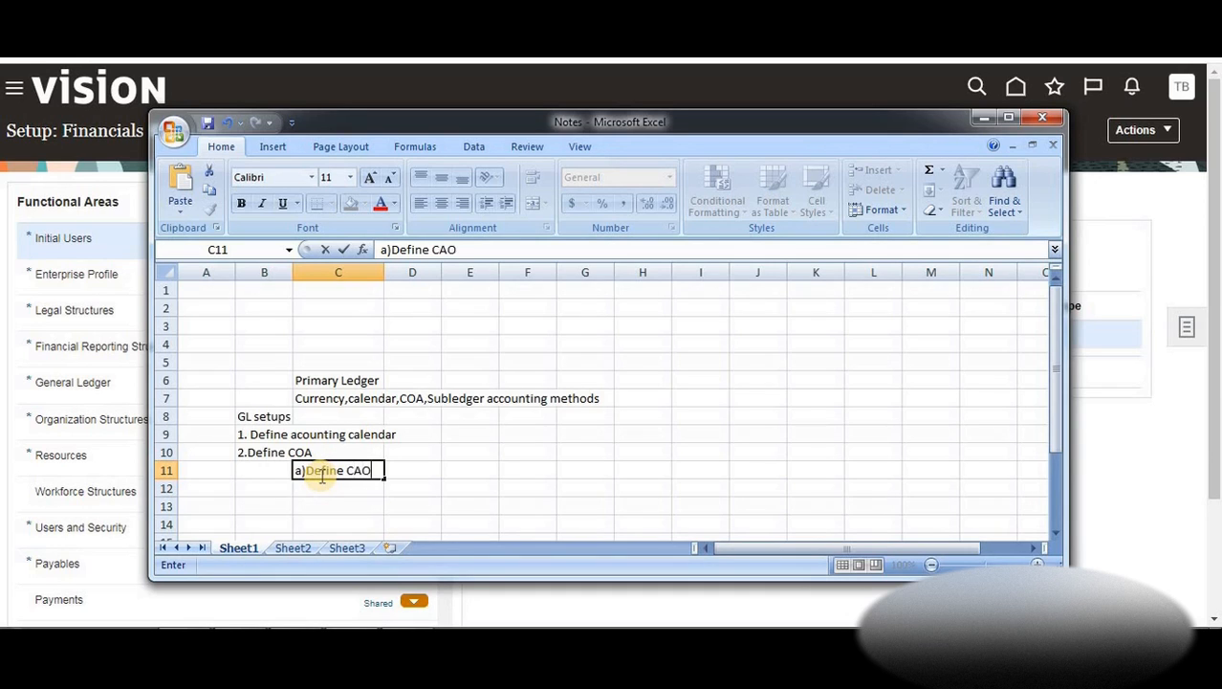
type(" S")
key("BackSpace")
key("BackSpace")
key("BackSpace")
key("BackSpace")
type("OA Value sets")
key("Return")
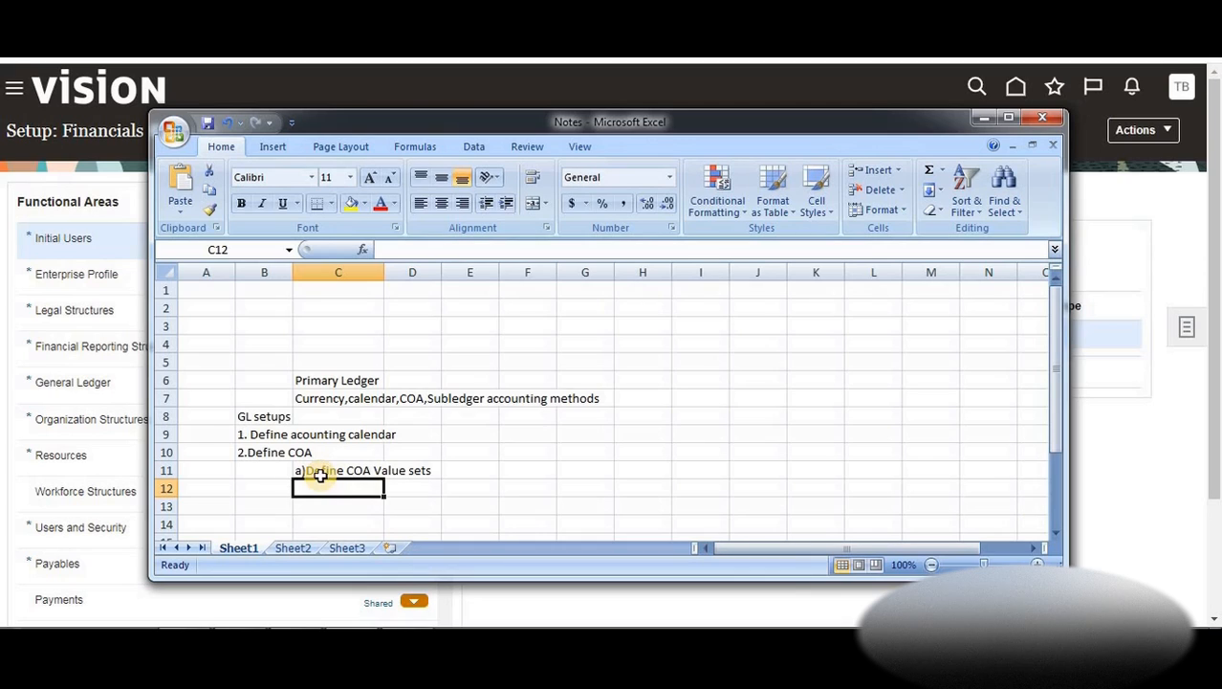
Add 'b)Define COA structure' and begin 'c)Define COA Structure instance' on the next line
type("b)")
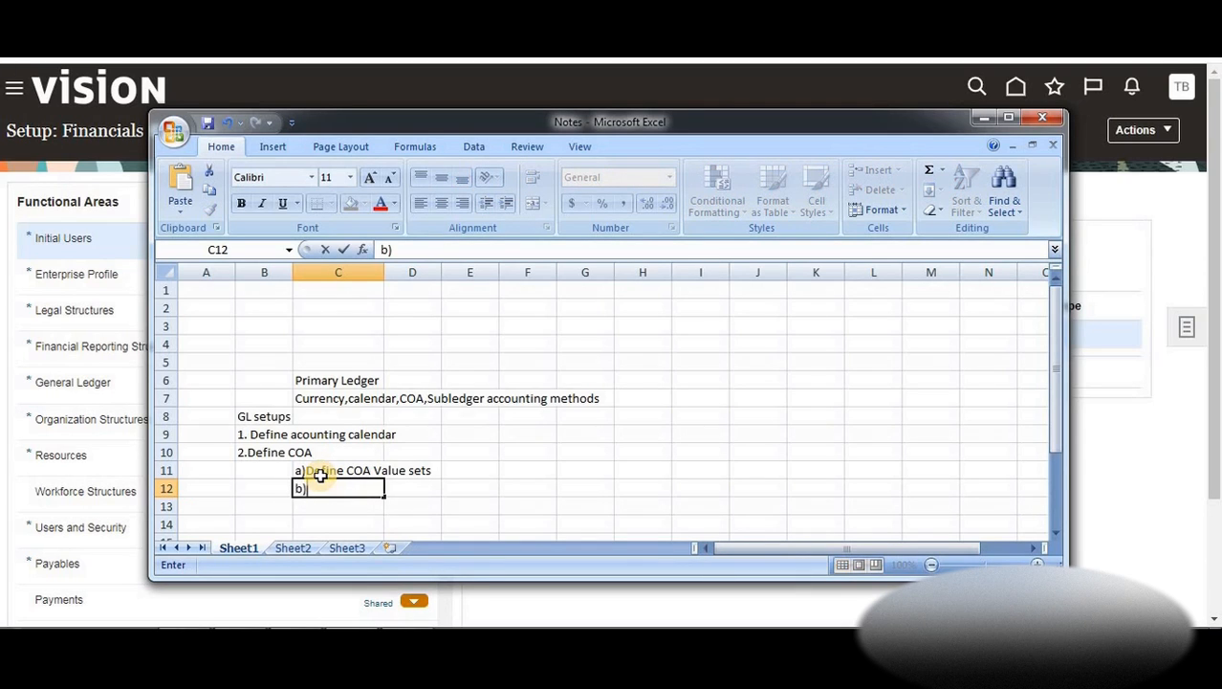
type("Define ")
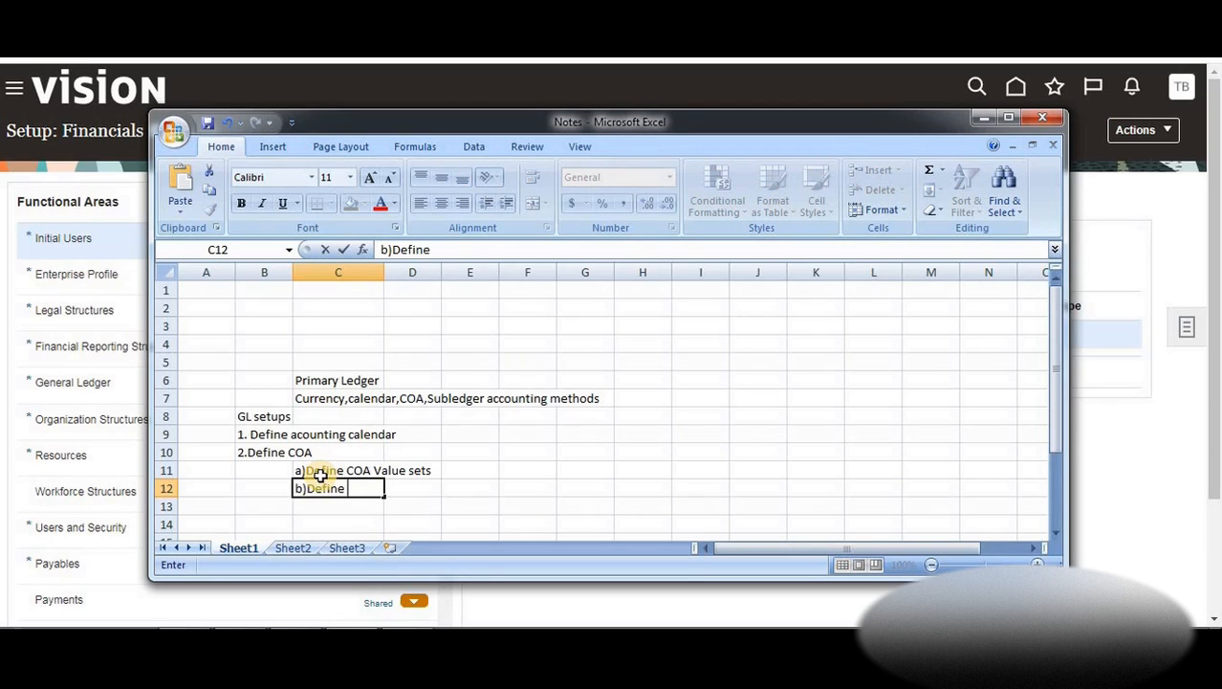
type("COA stru")
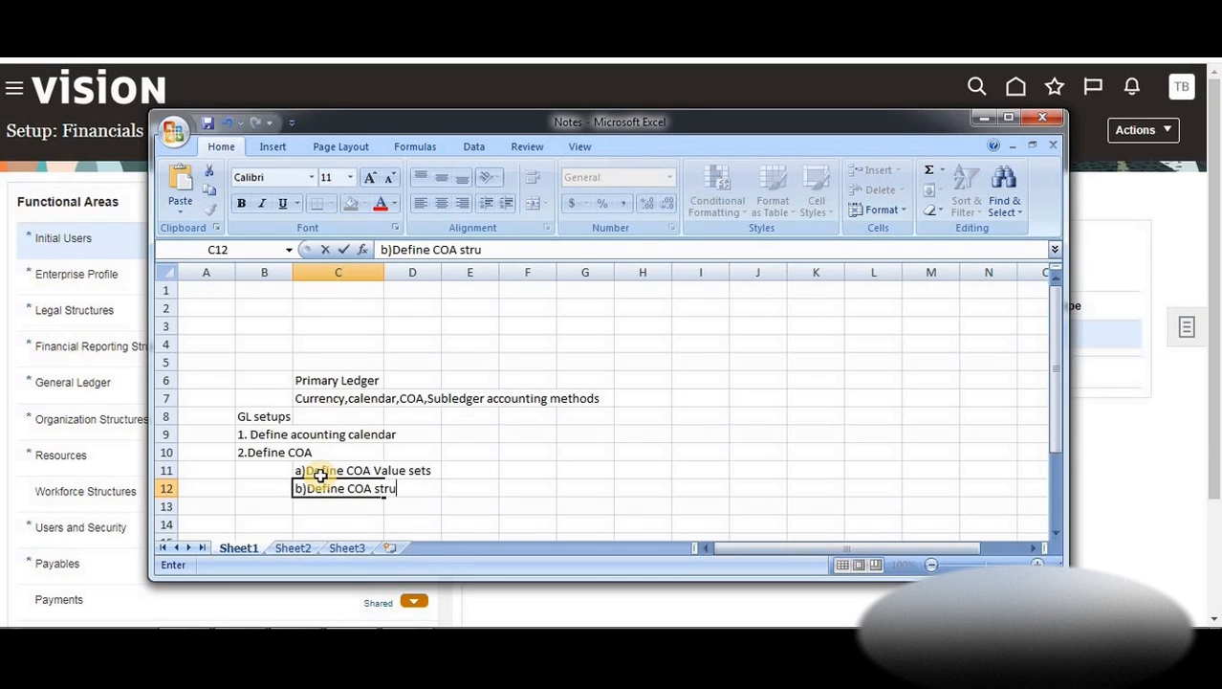
type("cture")
key("Return")
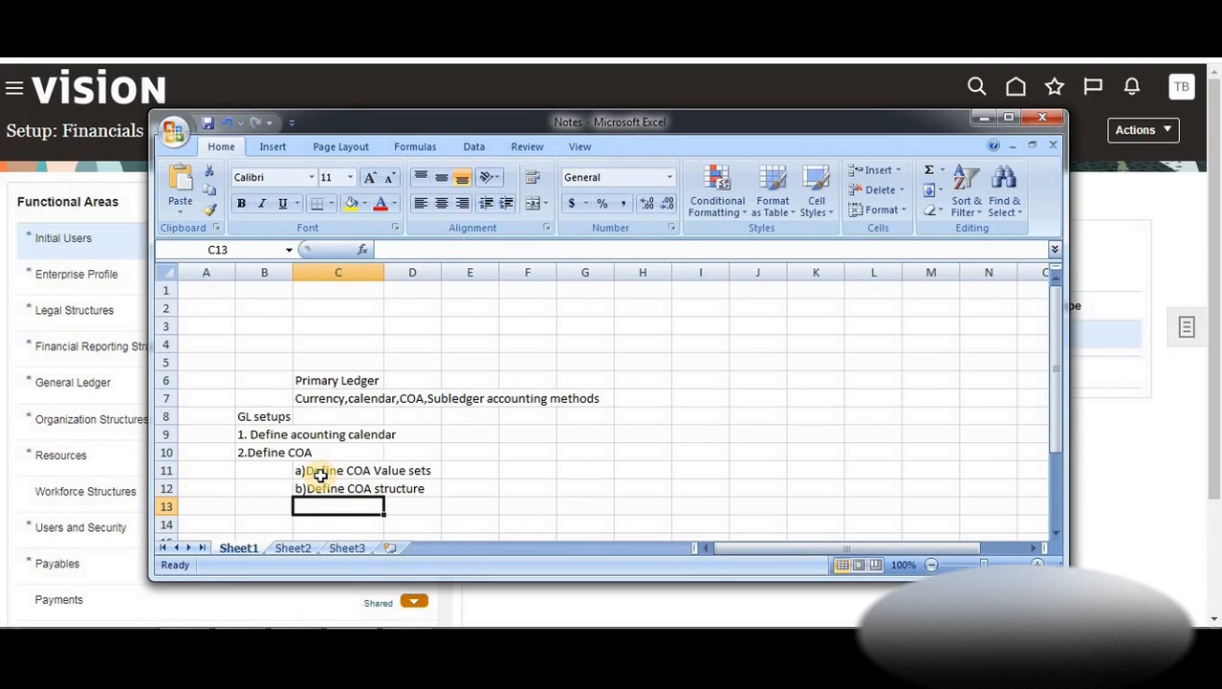
type("c)Define")
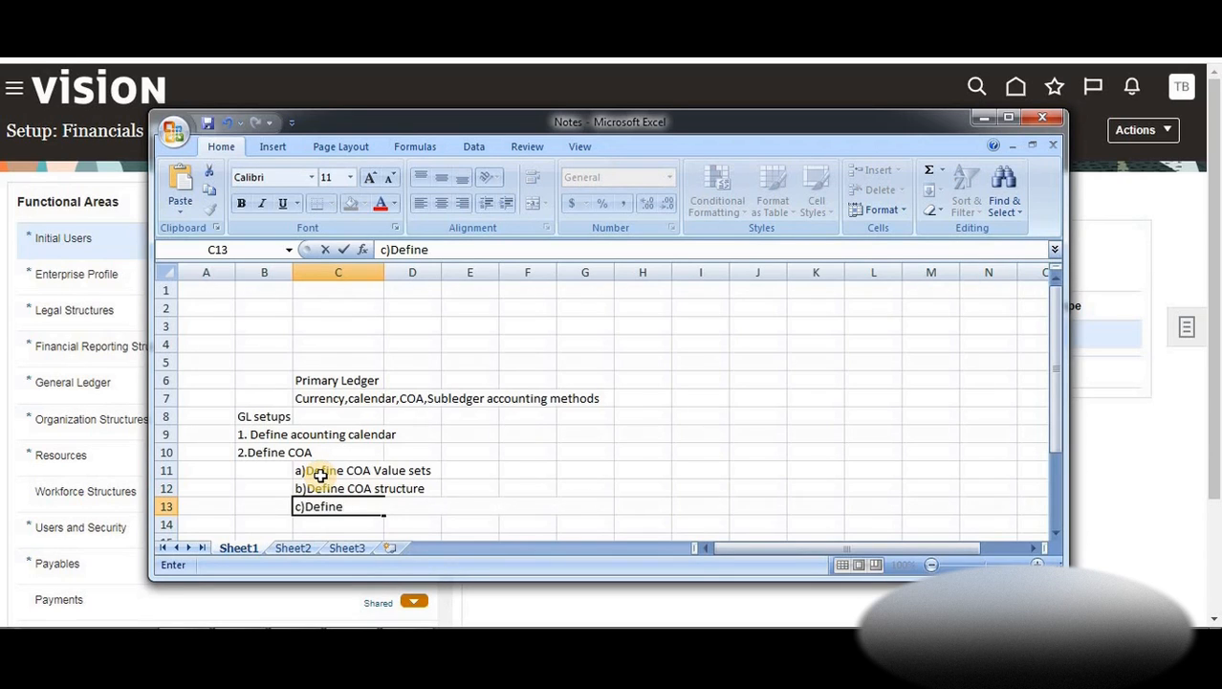
type(" COA Structur")
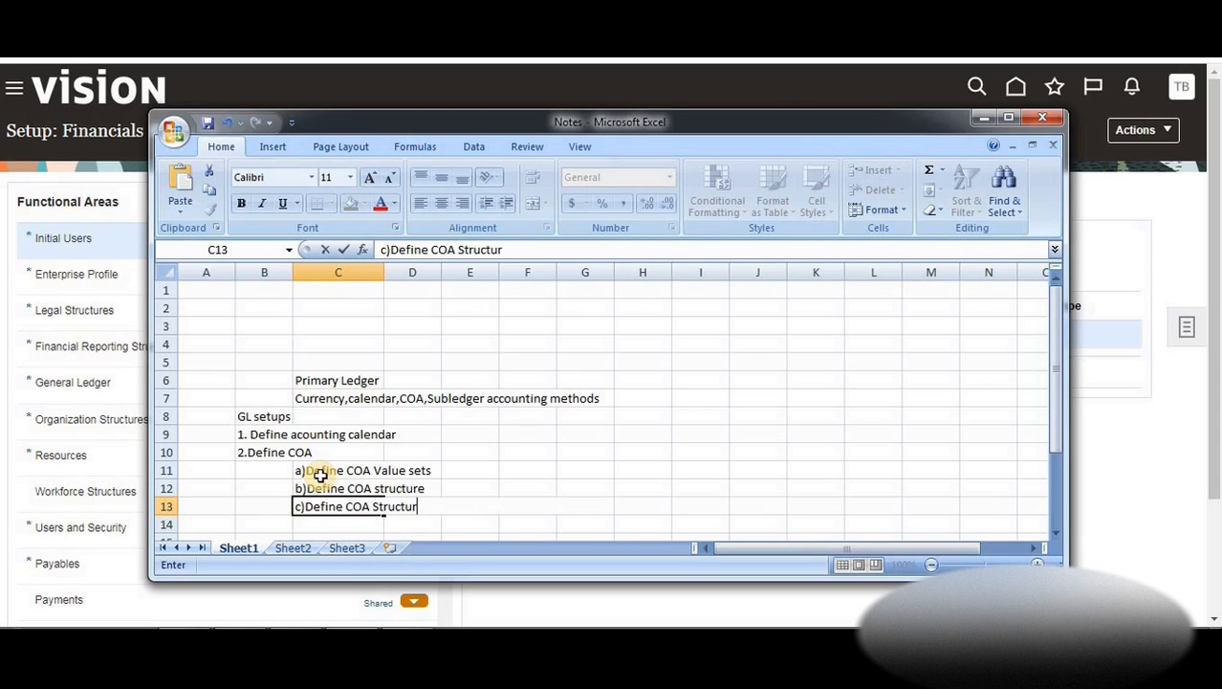
type("e instance")
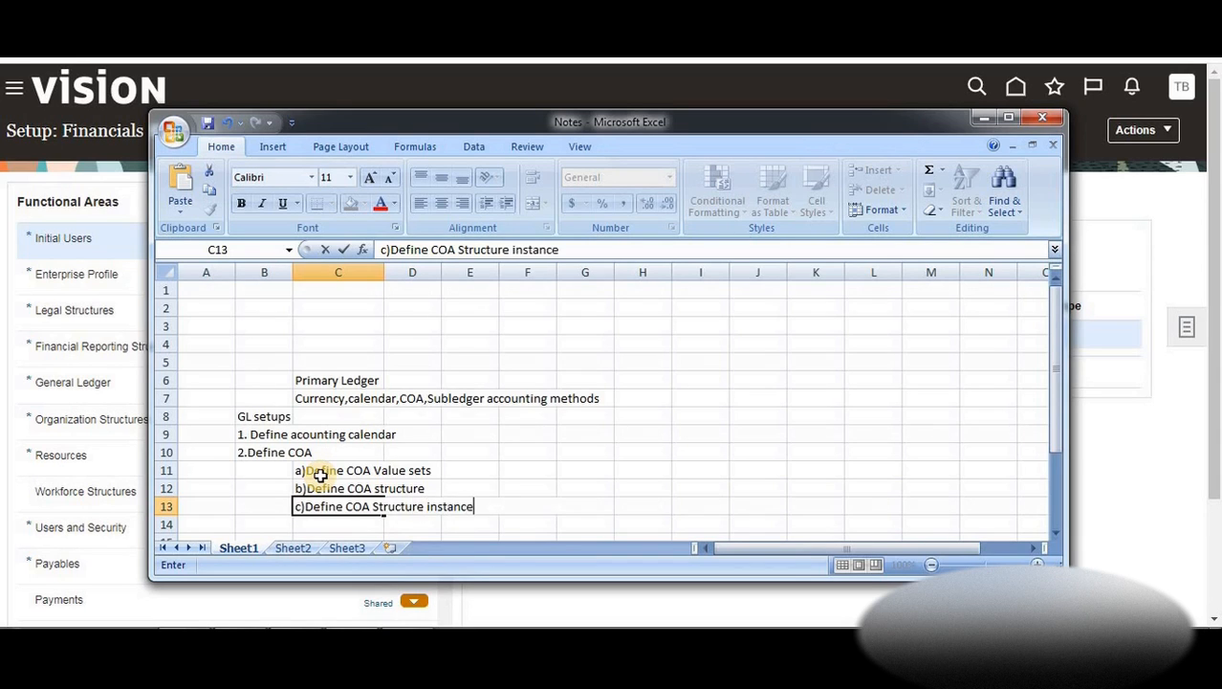
Commit 'c)Define COA Structure instance', then add '4)Define flexfield structures' and '5)Define values'
key("Return")
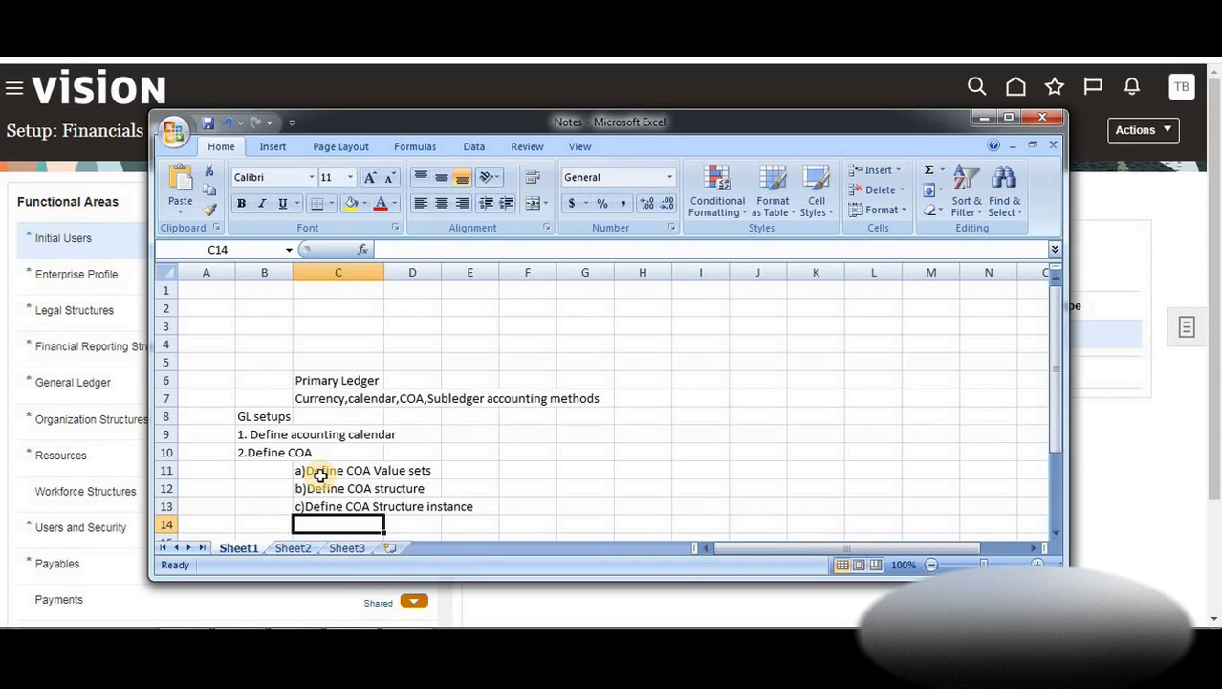
type("4)")
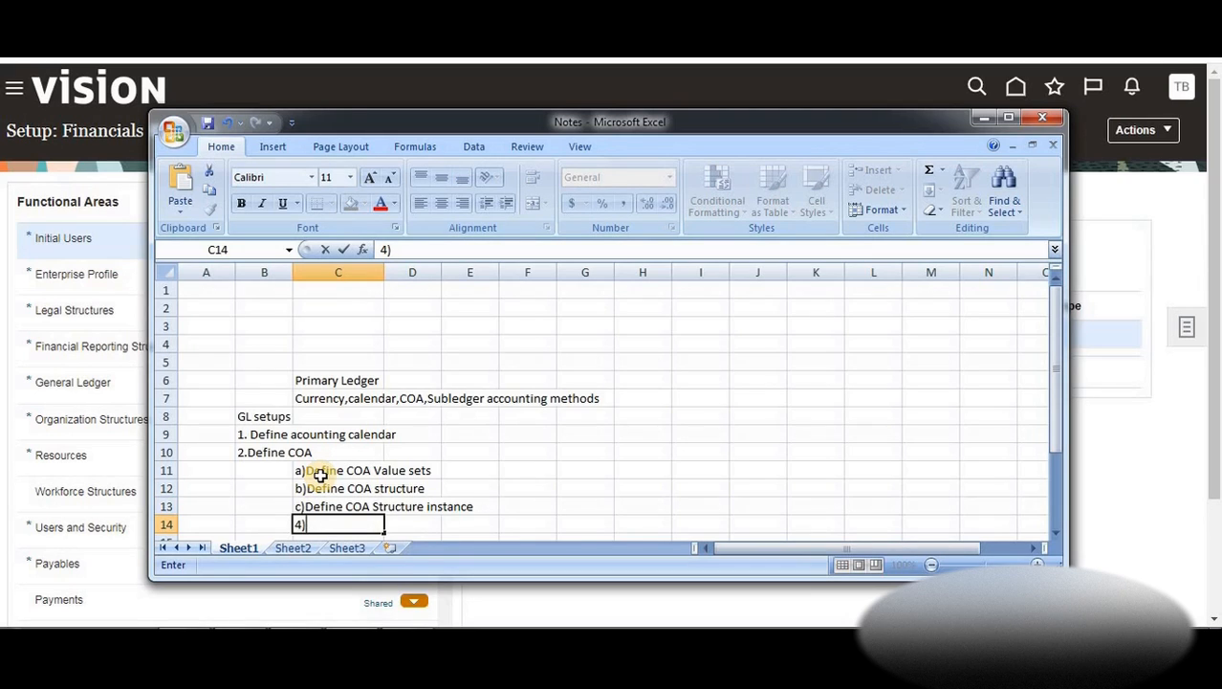
type("Define")
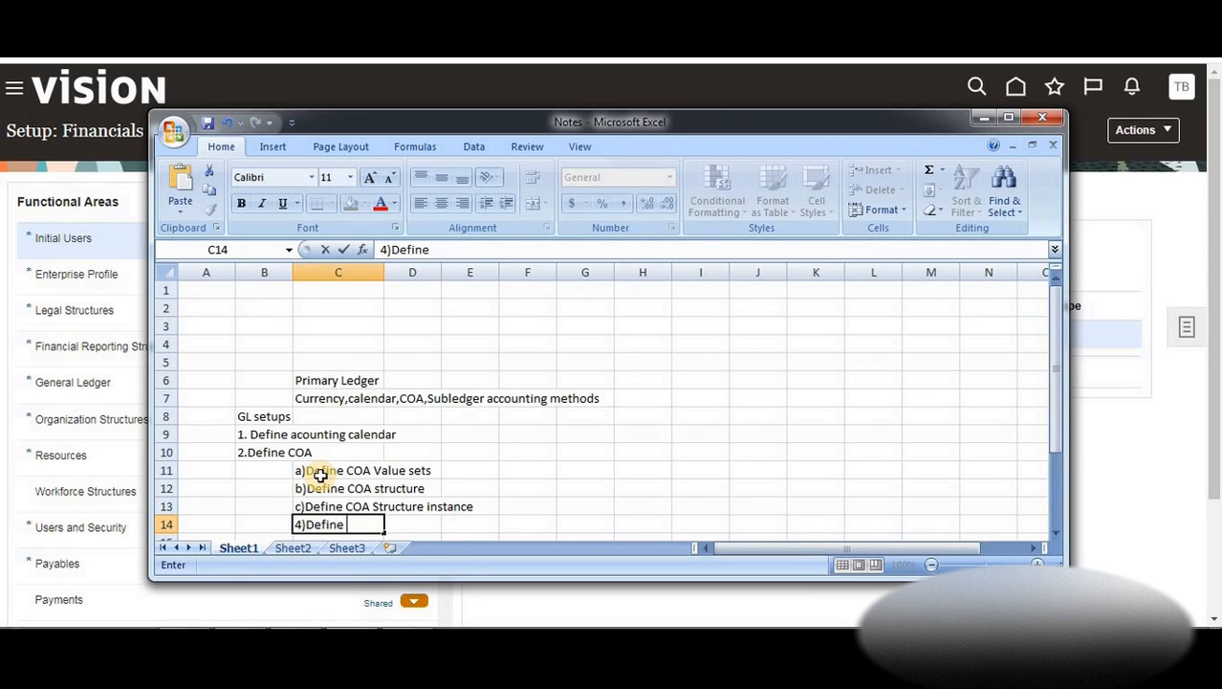
type(" flexfield structures")
key("Return")
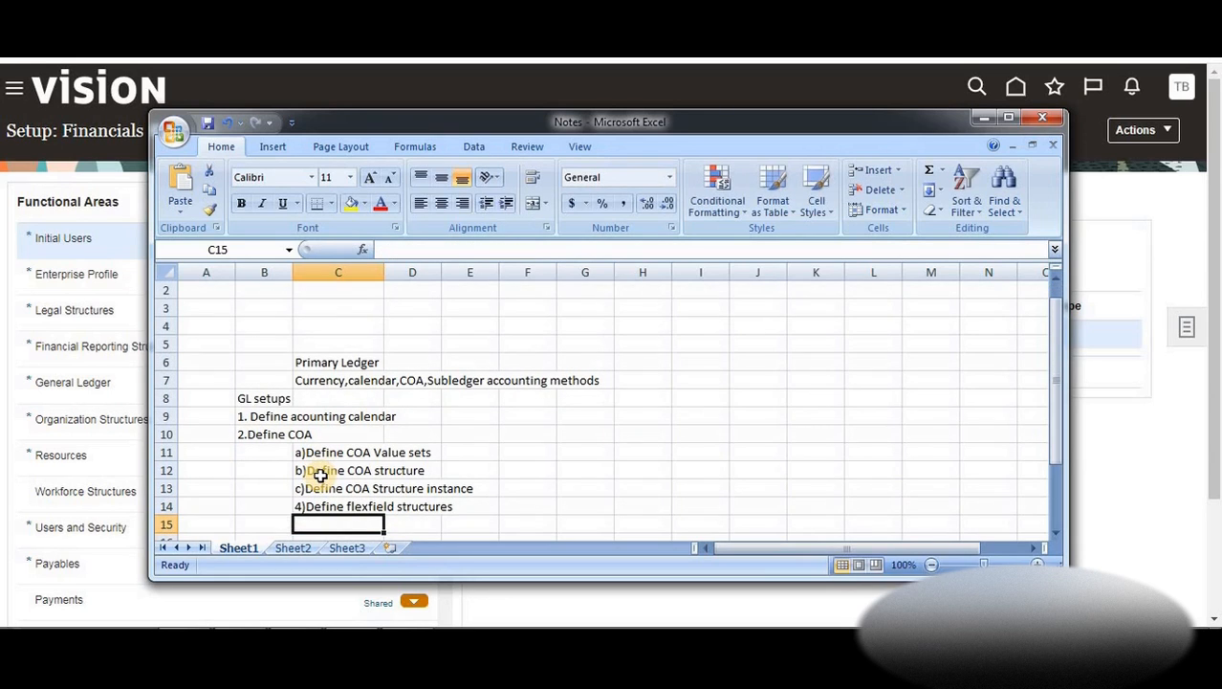
type("5)Define values")
key("Return")
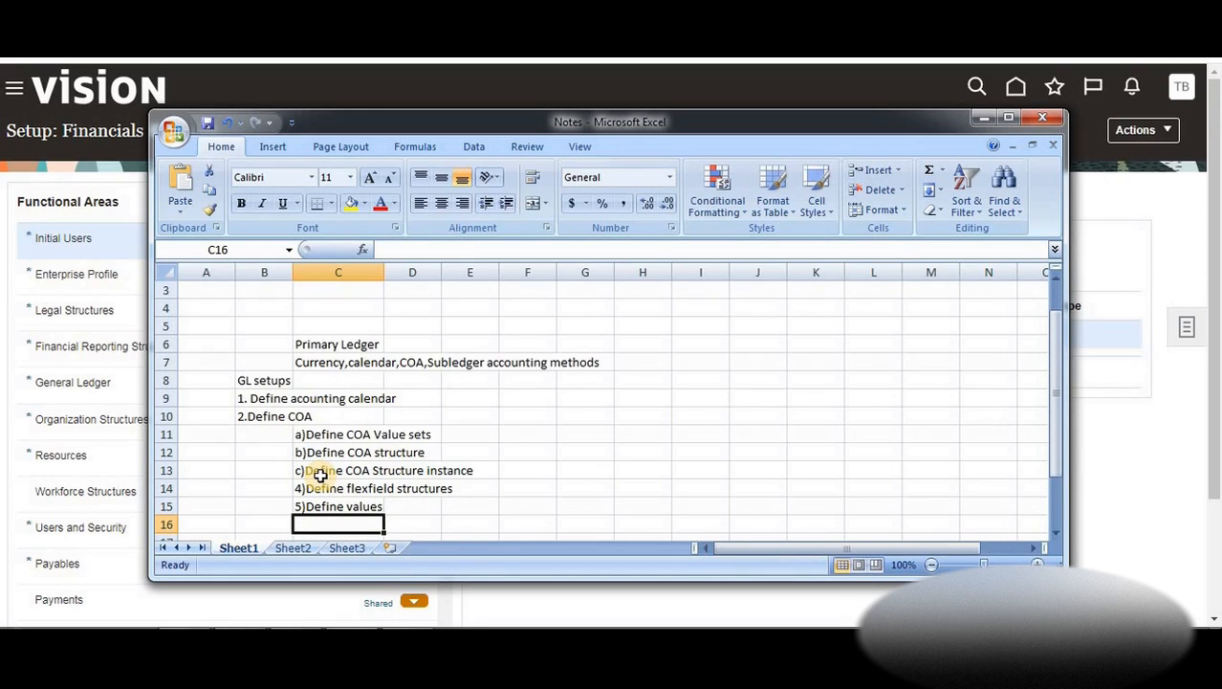
key("Return")
key("Left")
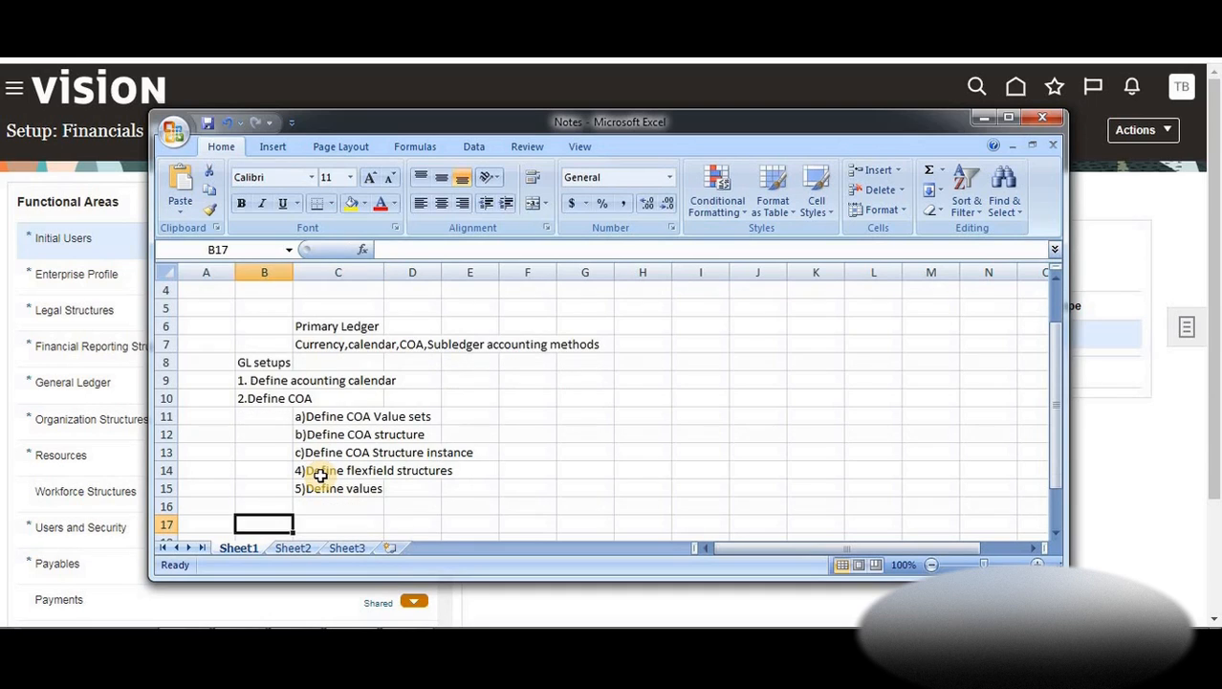
key("Left")
Enter the label 'Example:' in cell A16
key("Up")
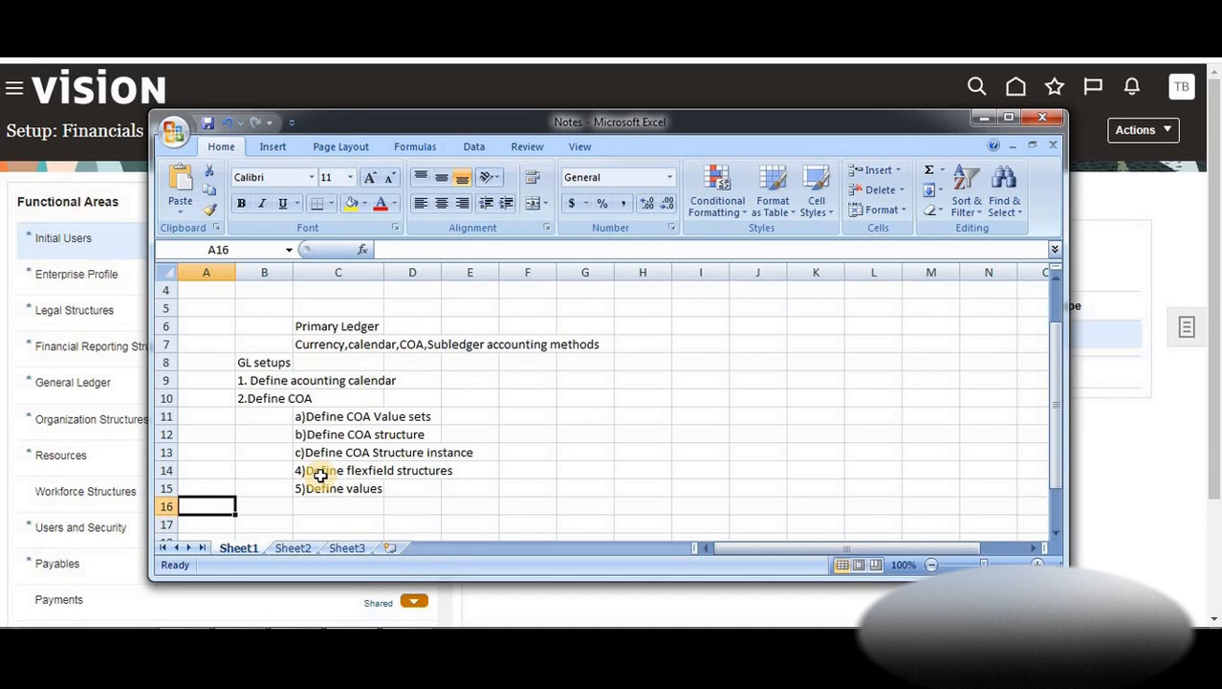
type("Example")
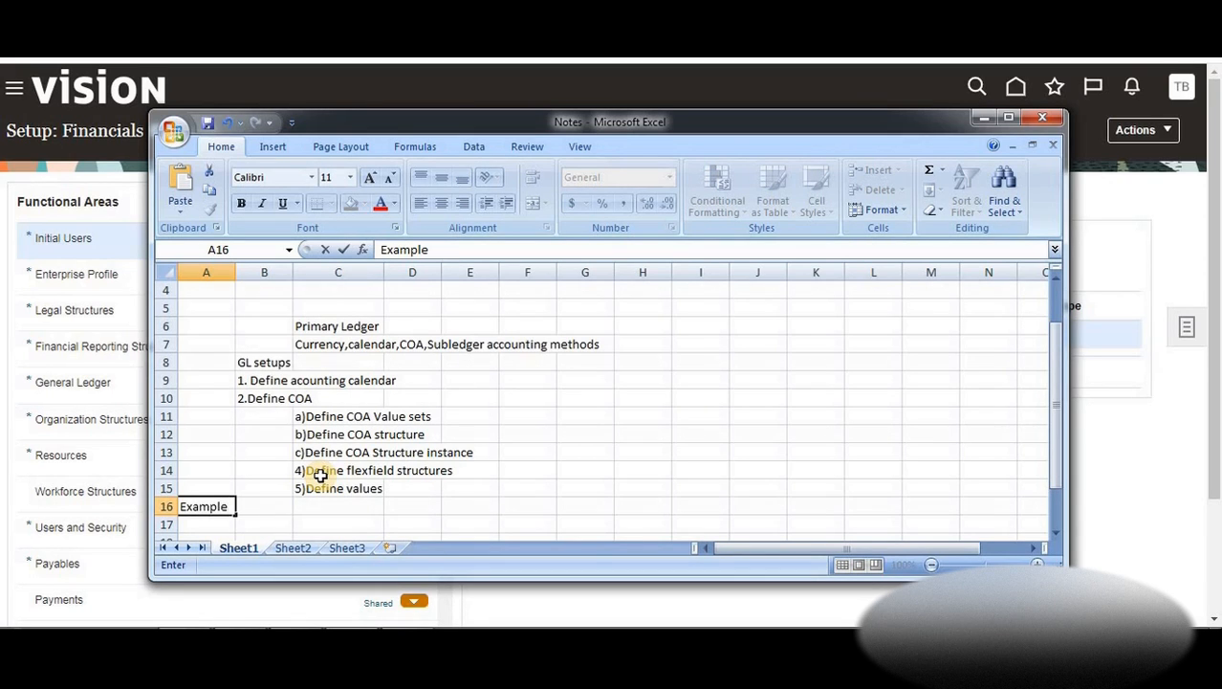
type(":")
key("Return")
key("Return")
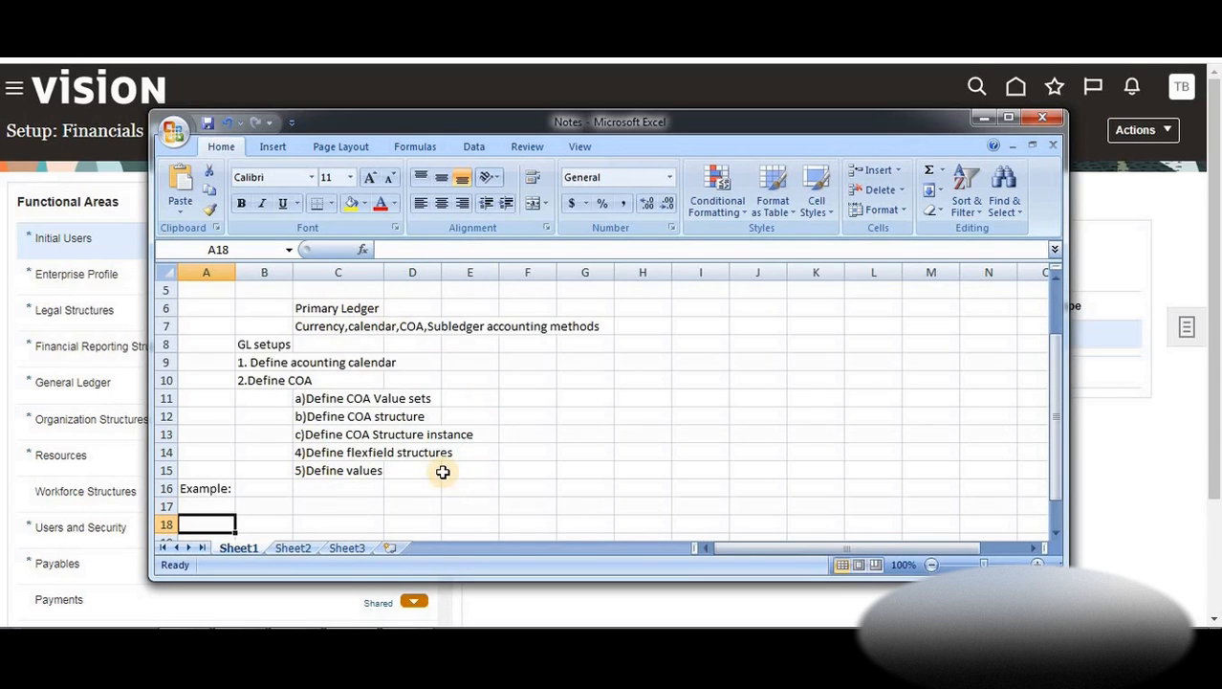
Add the title 'Chart Of Accounts' in cell B17
key("Right")
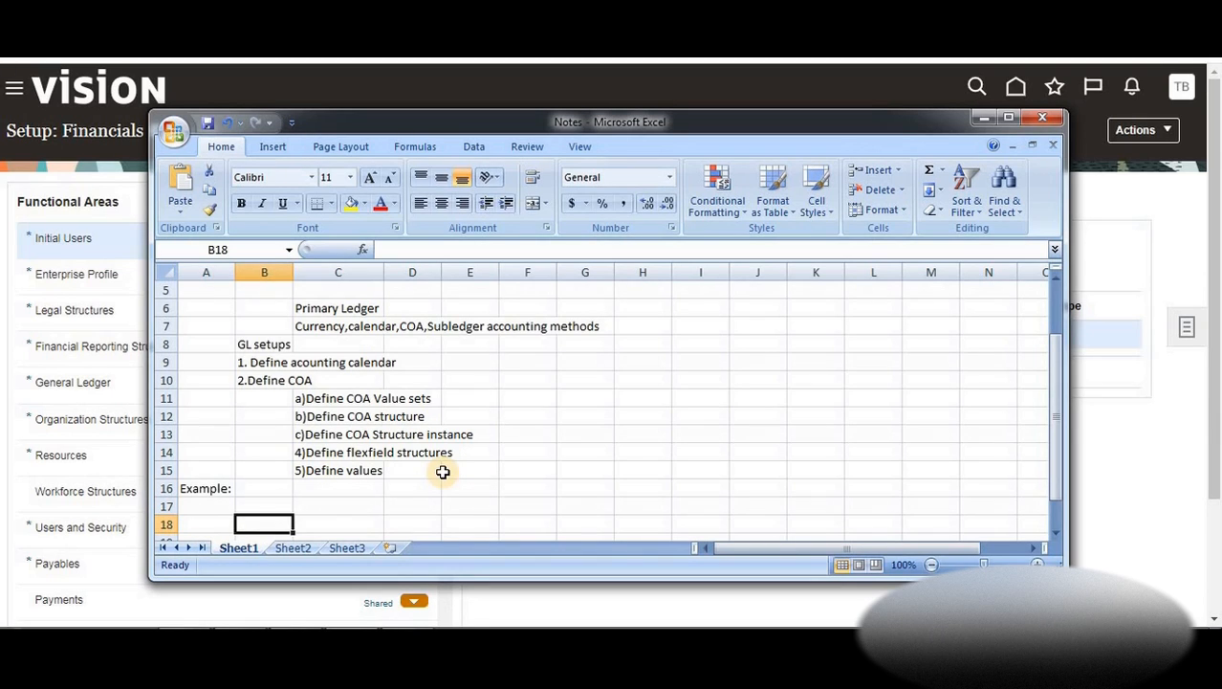
key("Up")
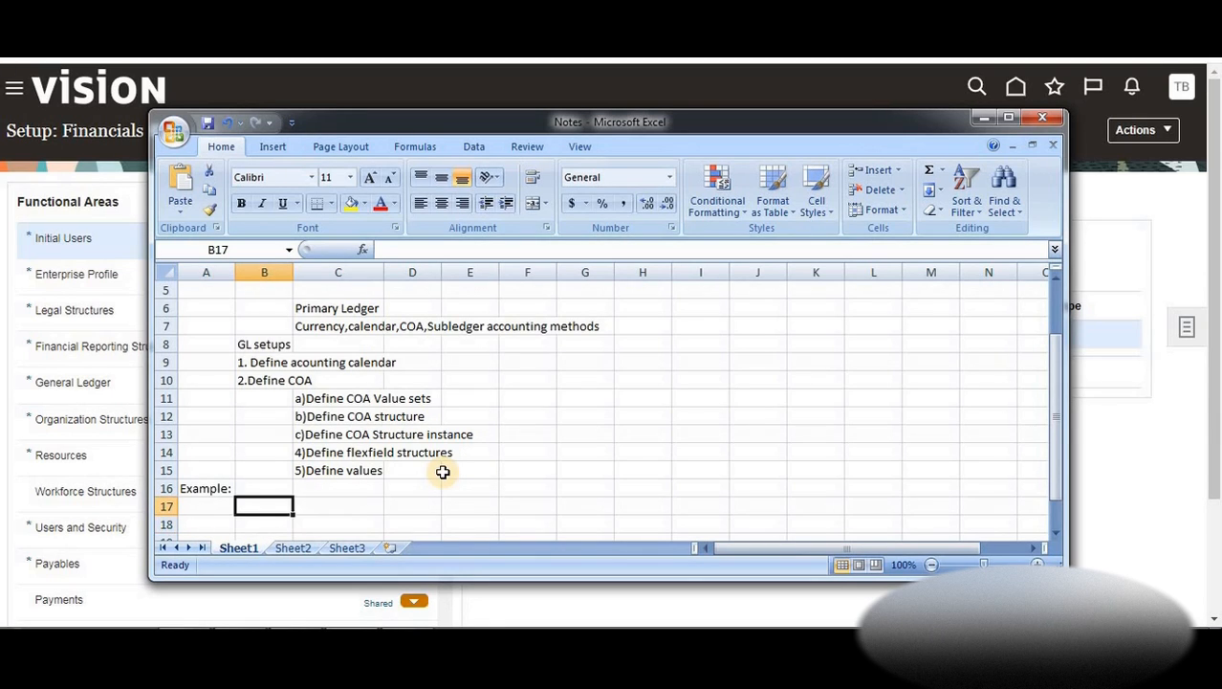
type("Ca")
key("BackSpace")
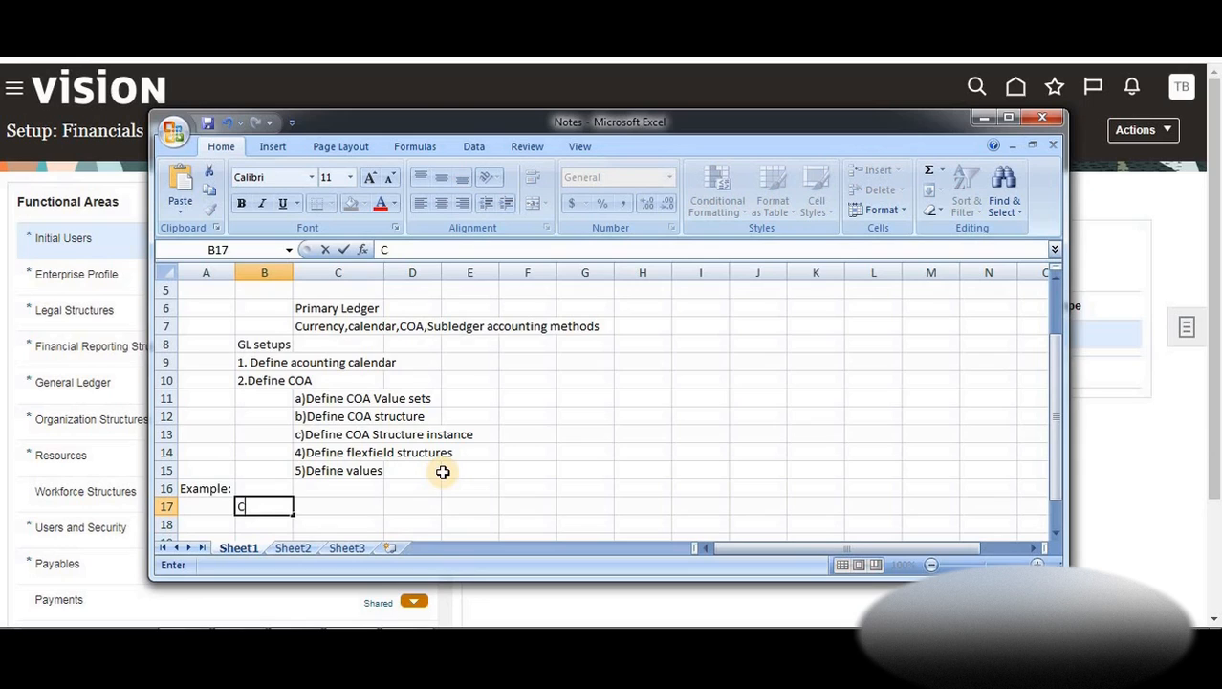
type("hart Of Accounts")
key("Return")
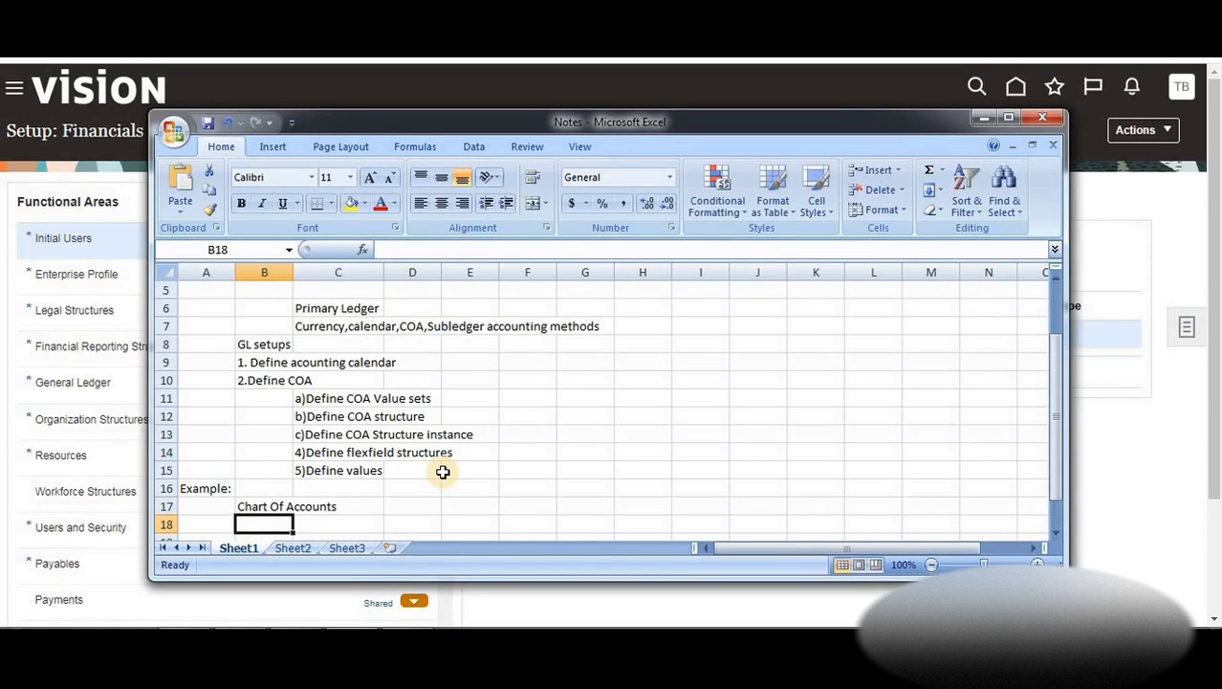
key("Return")
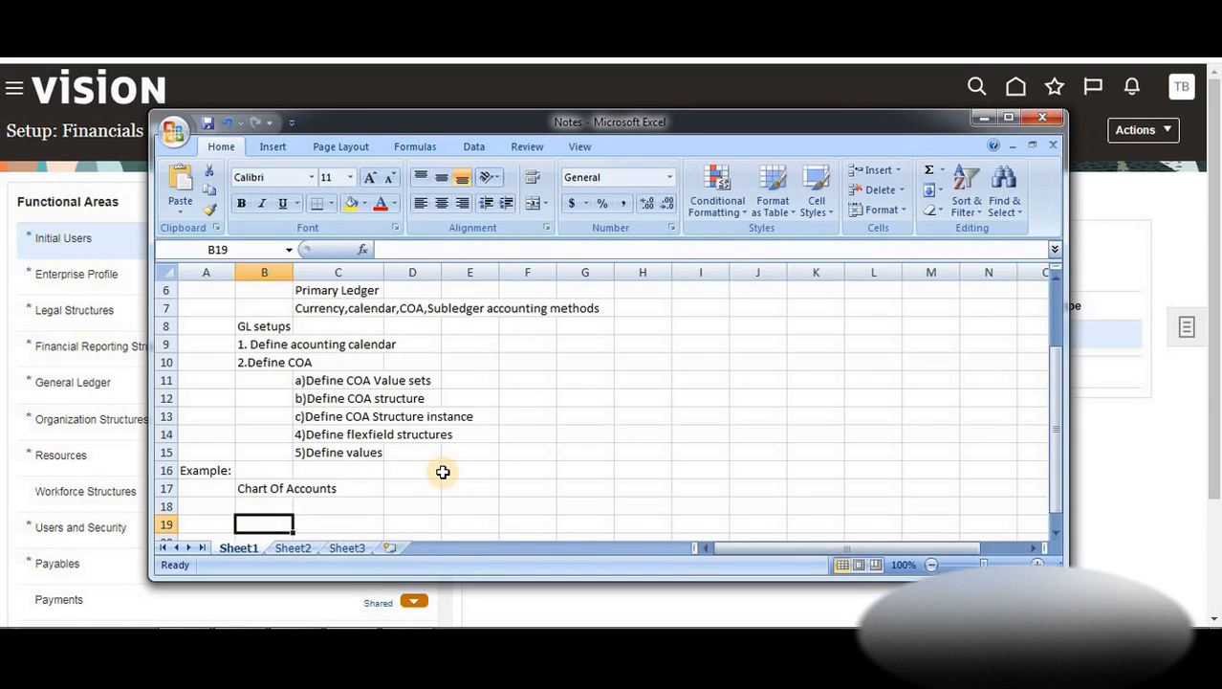
key("Up")
key("Left")
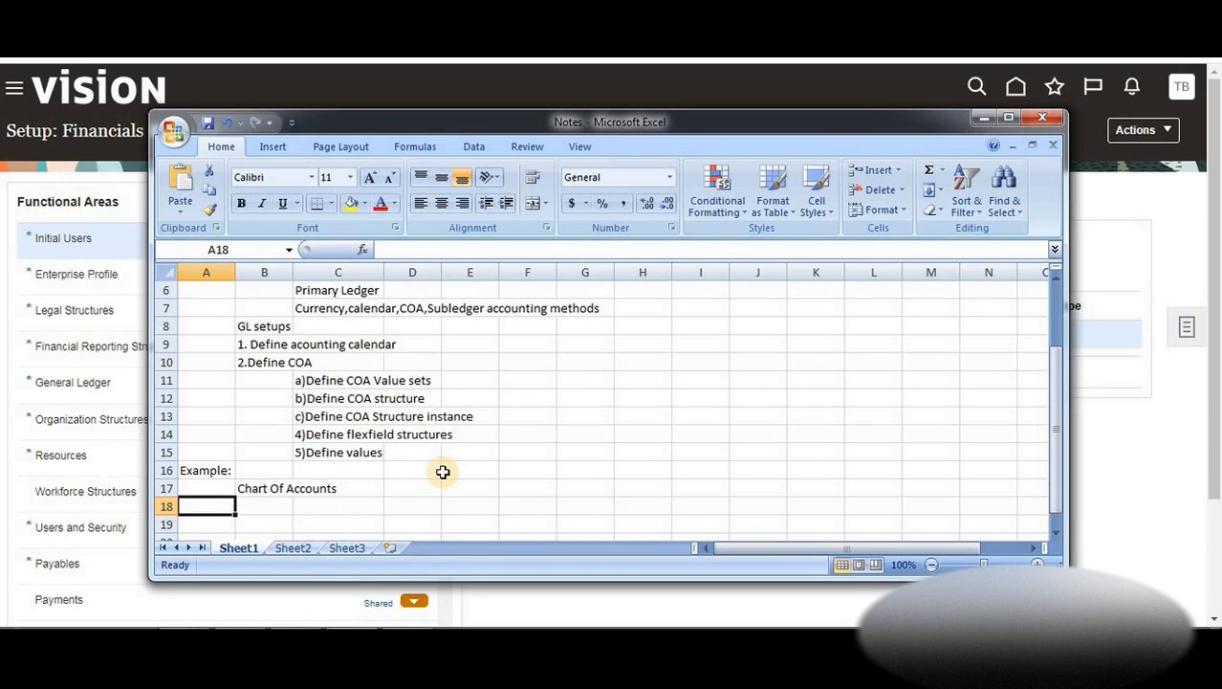
key("Up")
key("Down")
key("Down")
key("Up")
key("Right")
Enter segment headings Company, Division, Location, Account across B18:E18
type("Company")
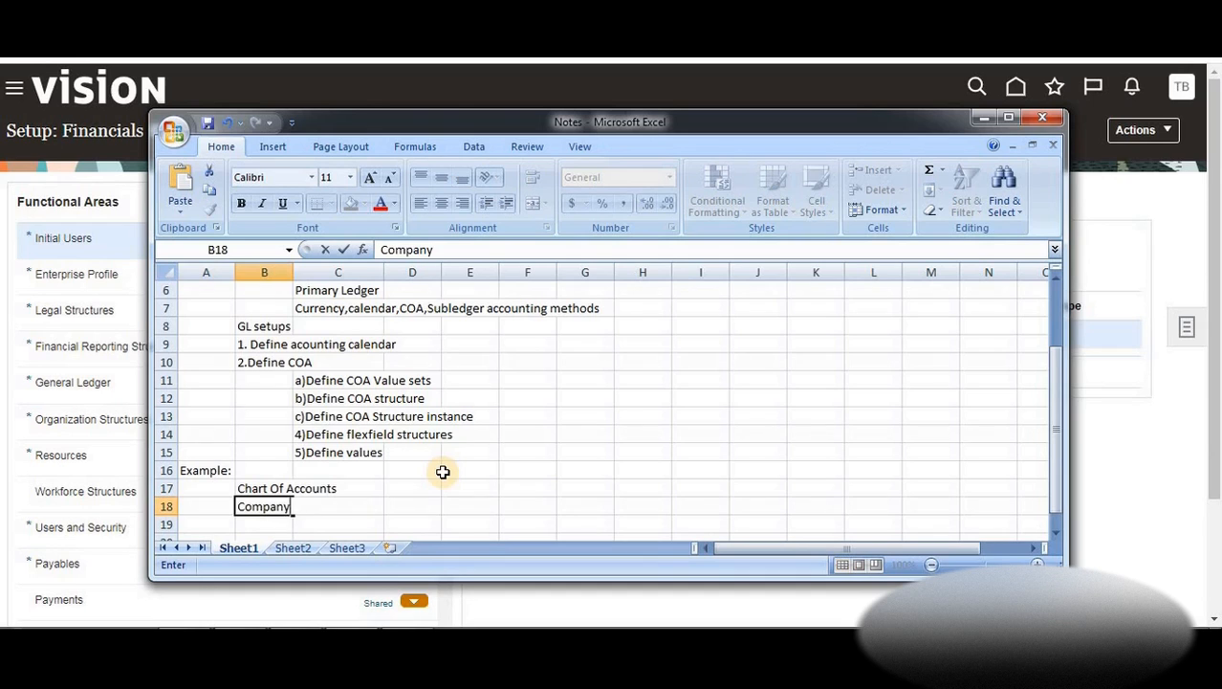
key("Right")
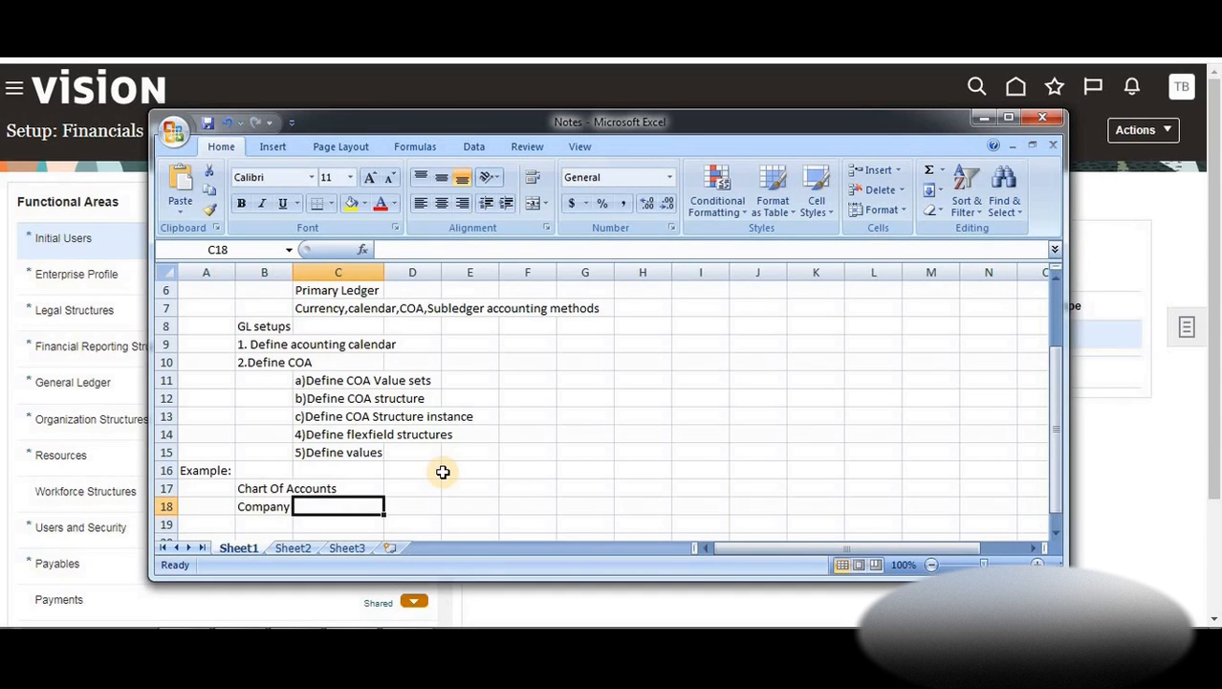
type("Divis")
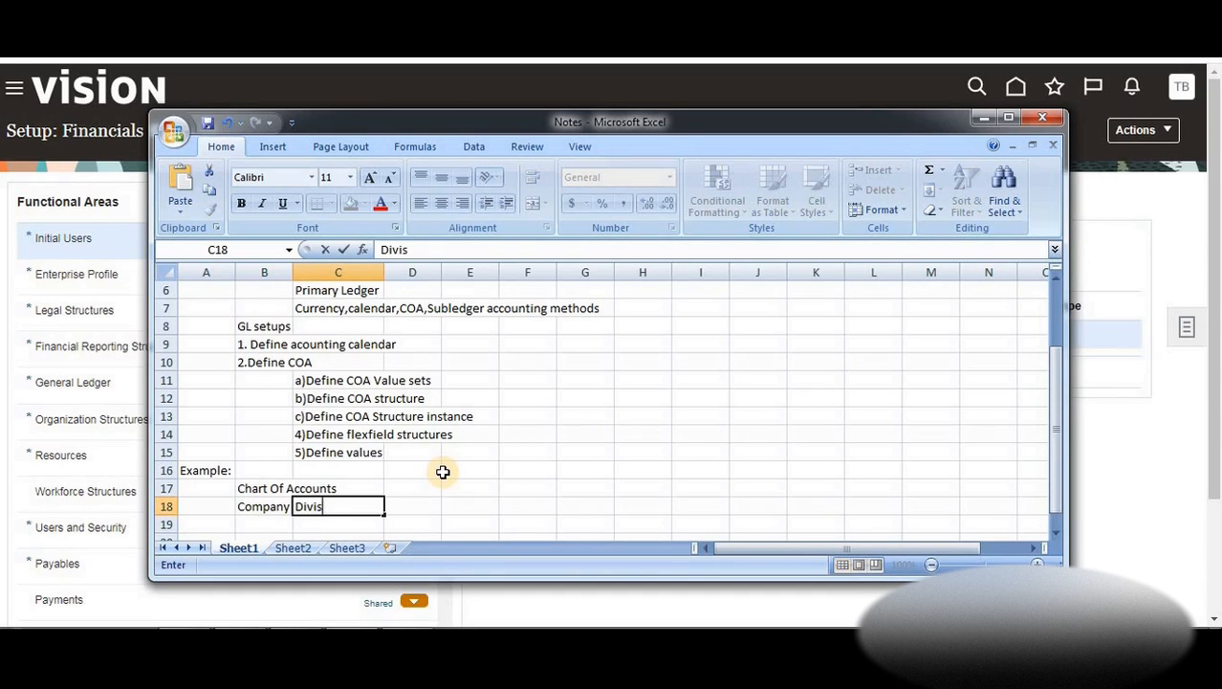
type("ion")
key("Right")
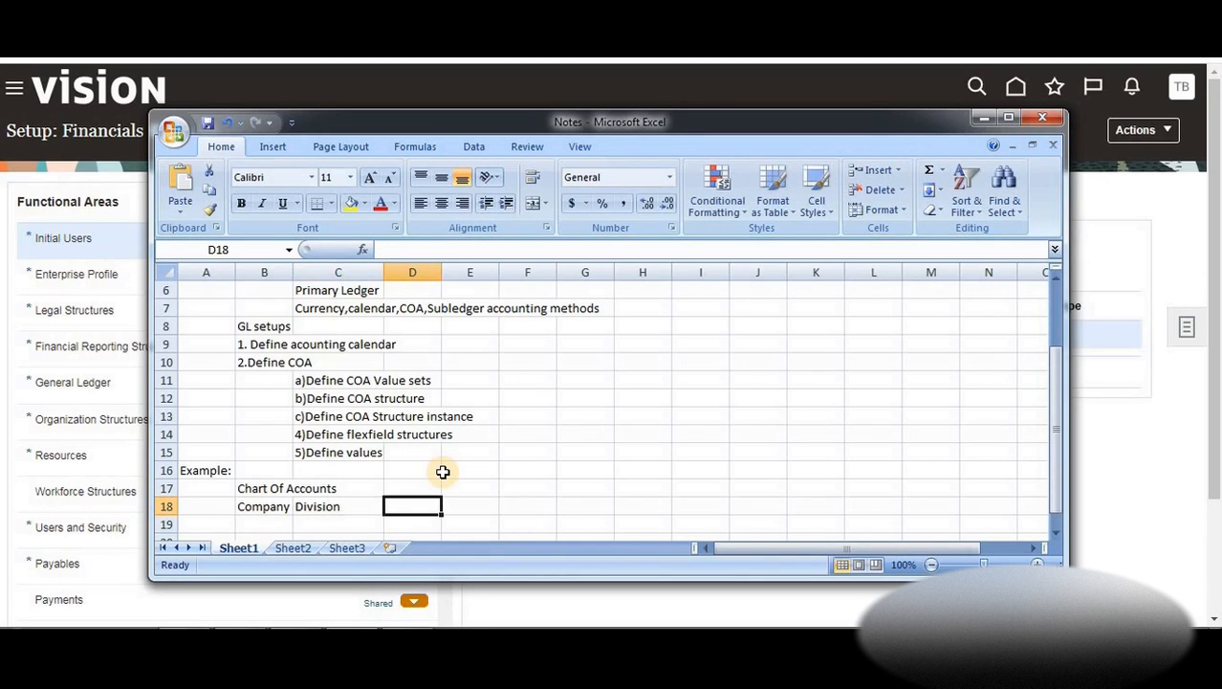
type("Location")
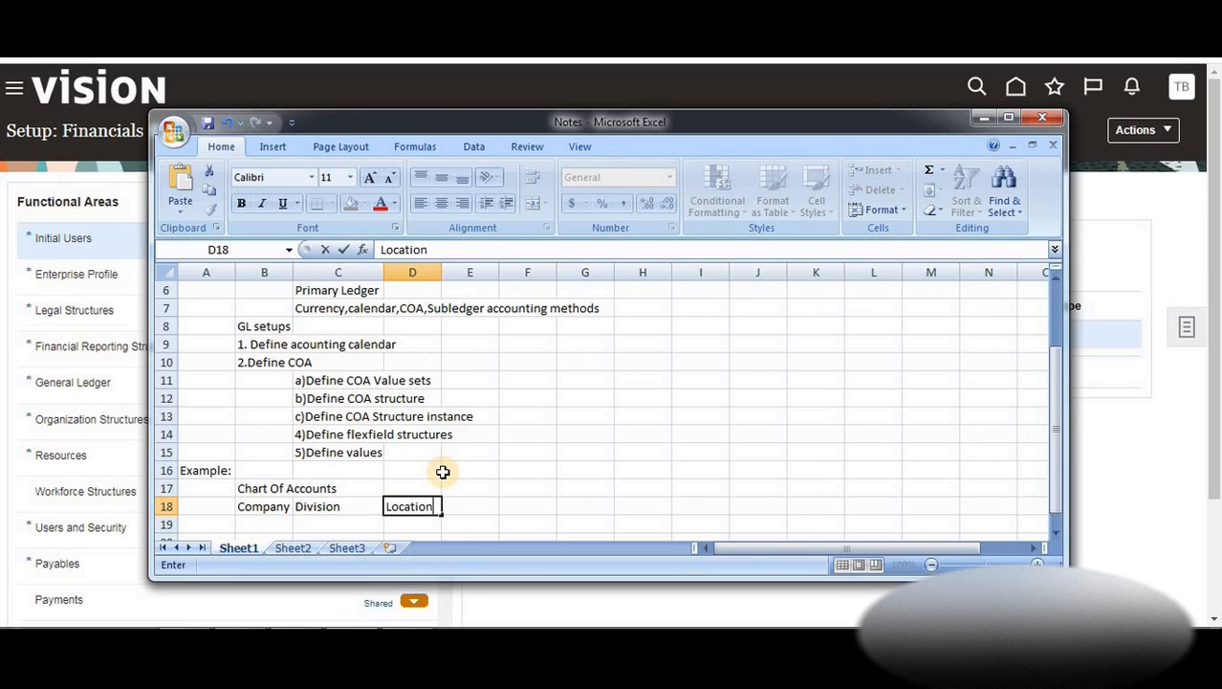
key("Right")
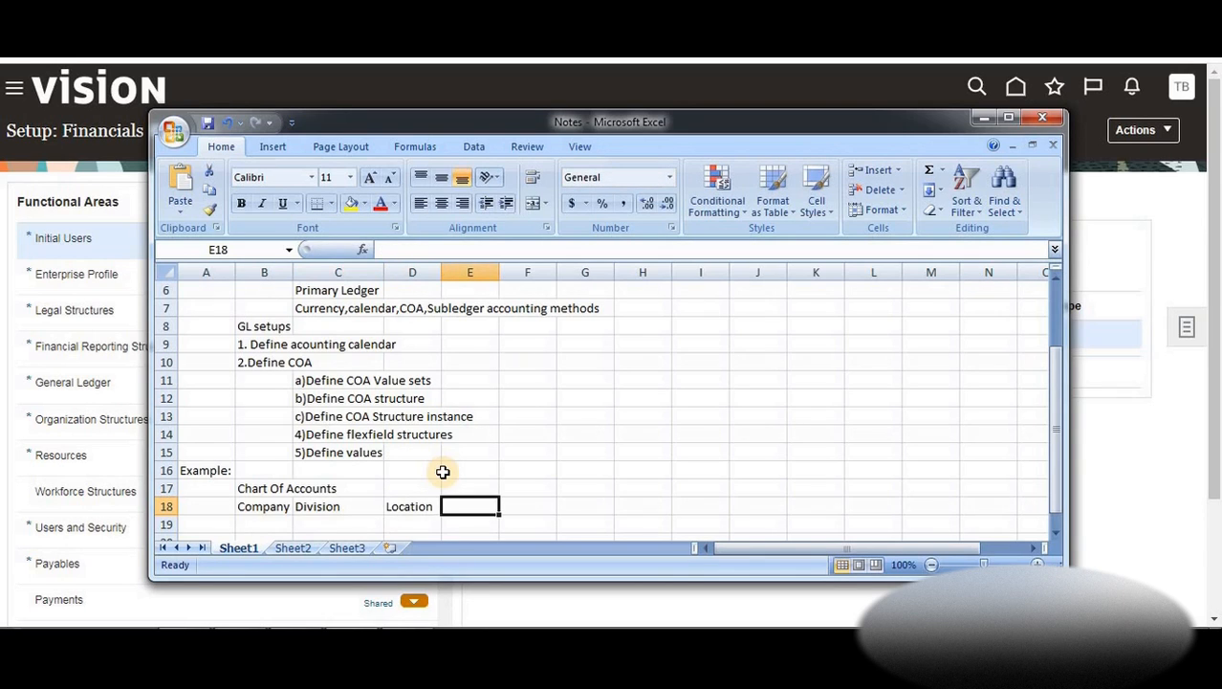
type("Account")
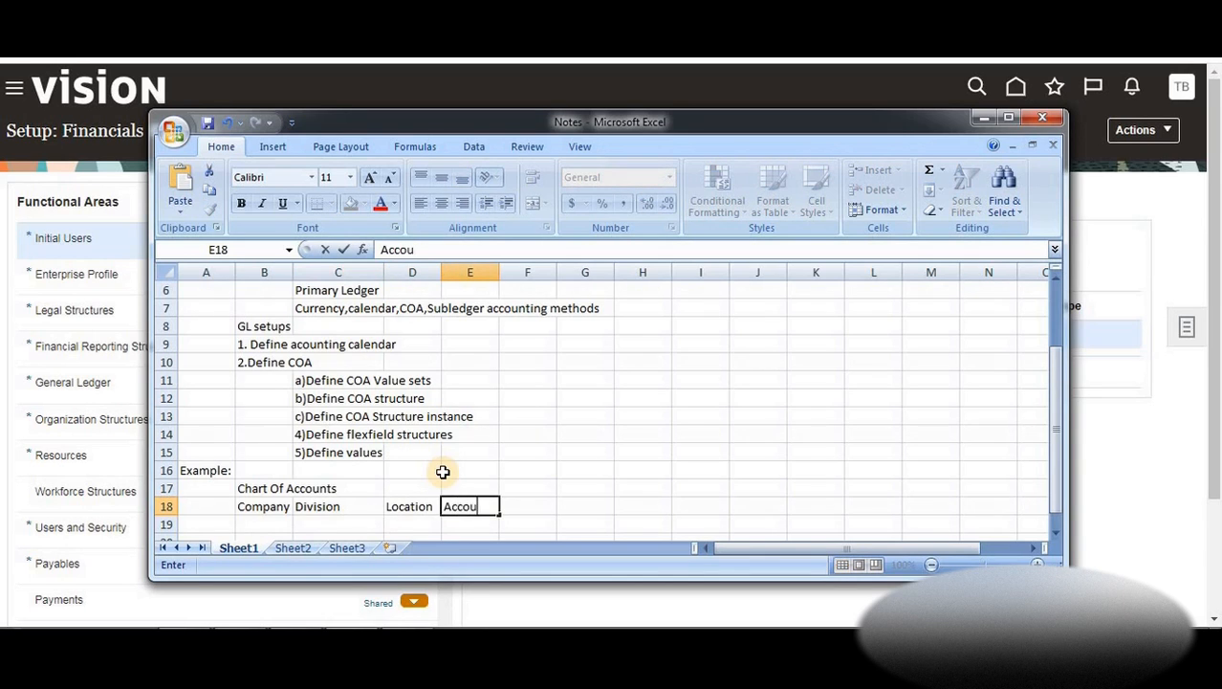
key("Return")
key("Left")
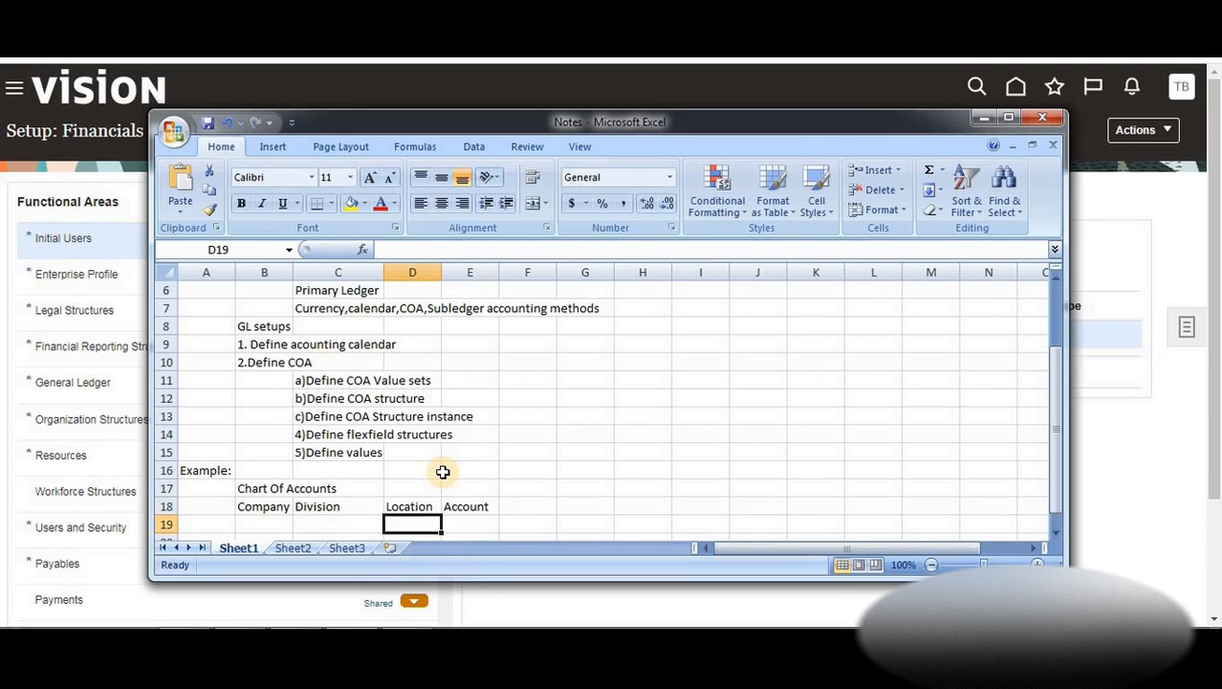
key("Up")
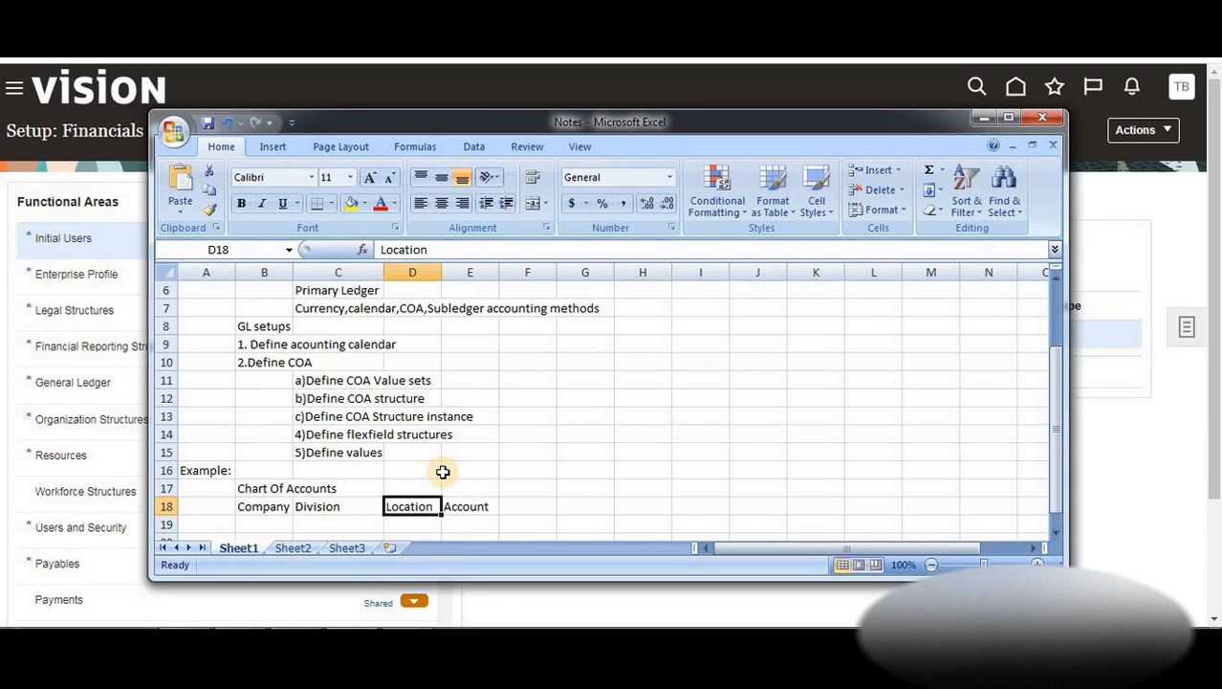
key("Left")
key("Down")
key("Left")
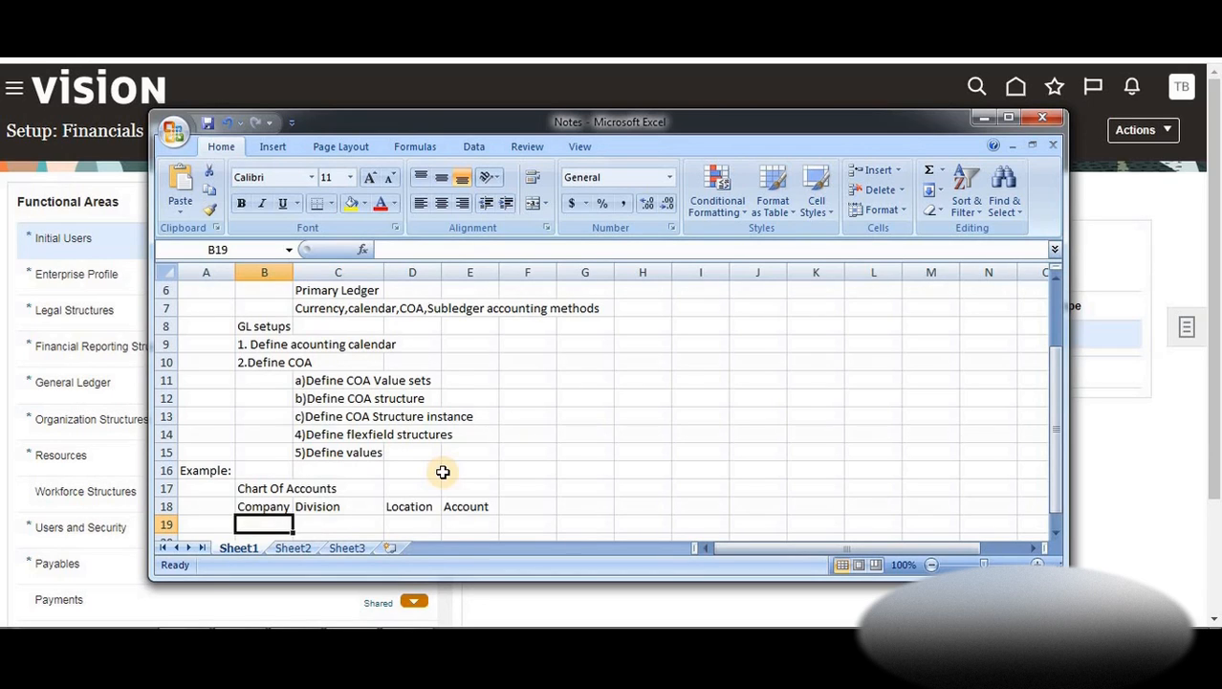
Enter companies 001-Birla Motors, 002-B.Soft and 003-Birla Motors in B19:B21, widening column B
type("00")
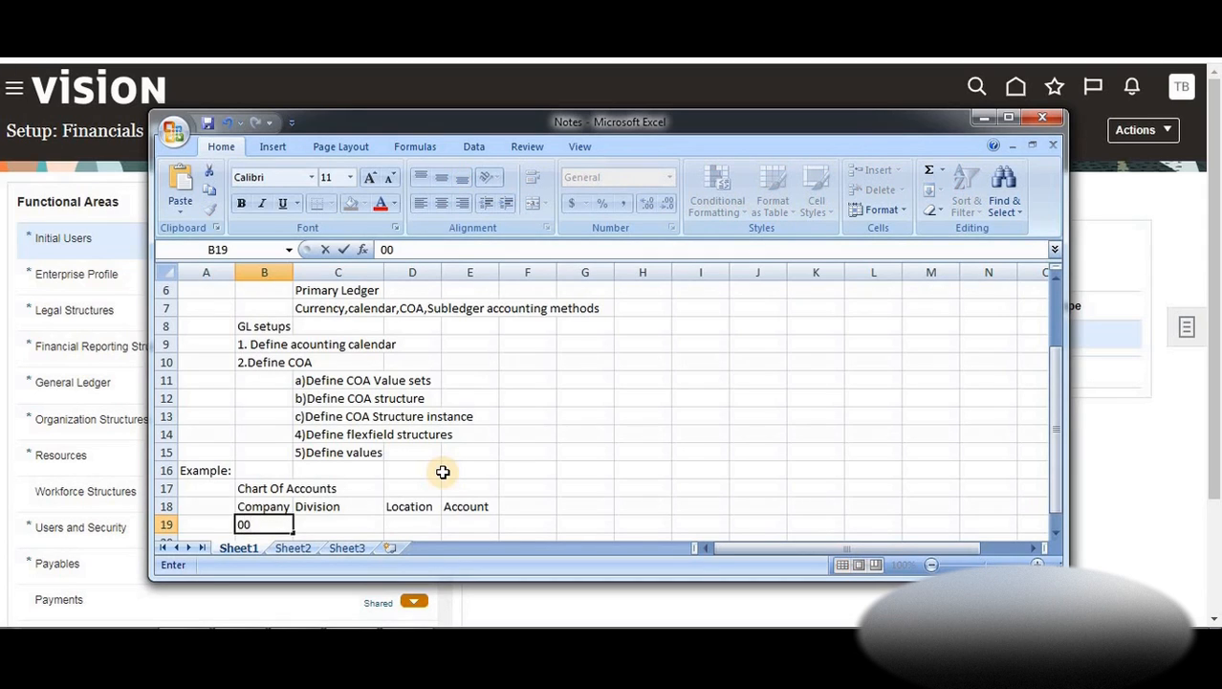
type("1-Birla Mor")
key("BackSpace")
type("tors")
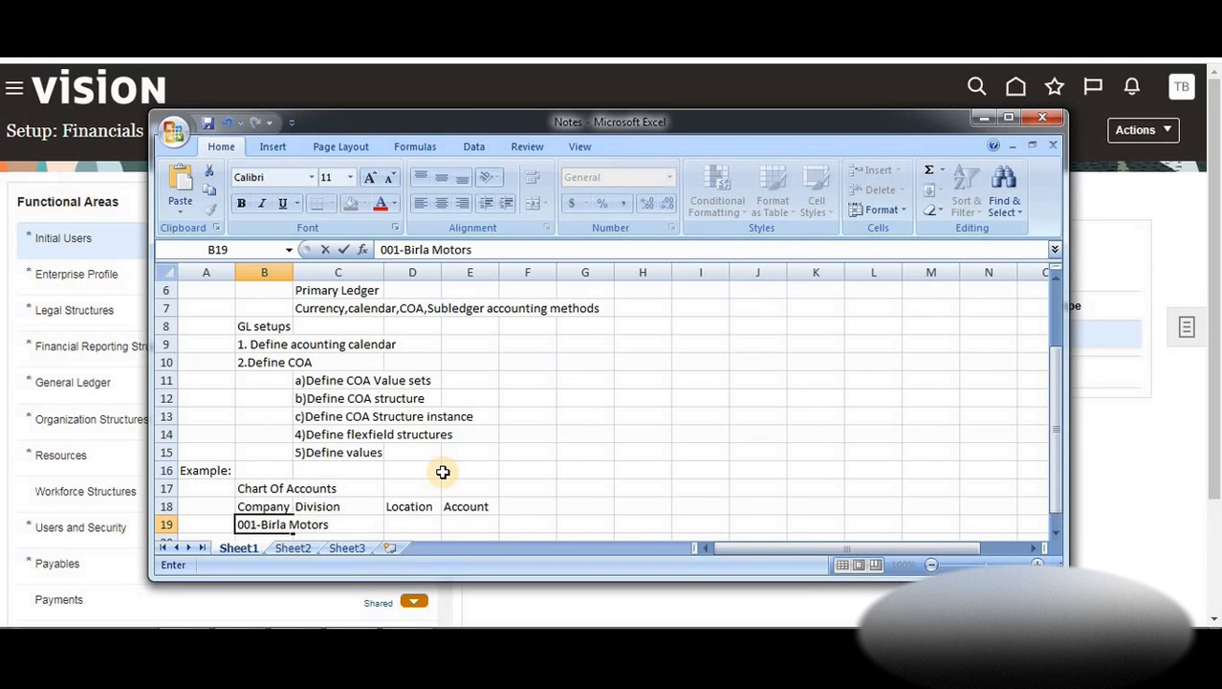
key("Return")
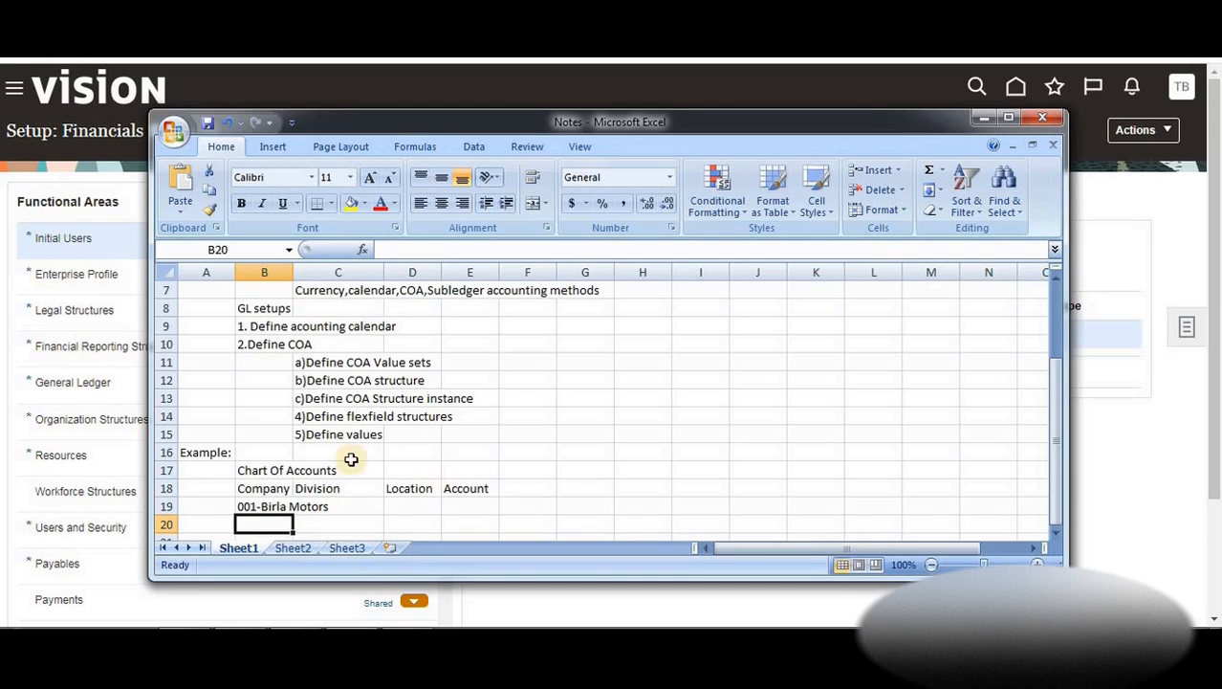
left_click_drag(294, 277, 354, 276)
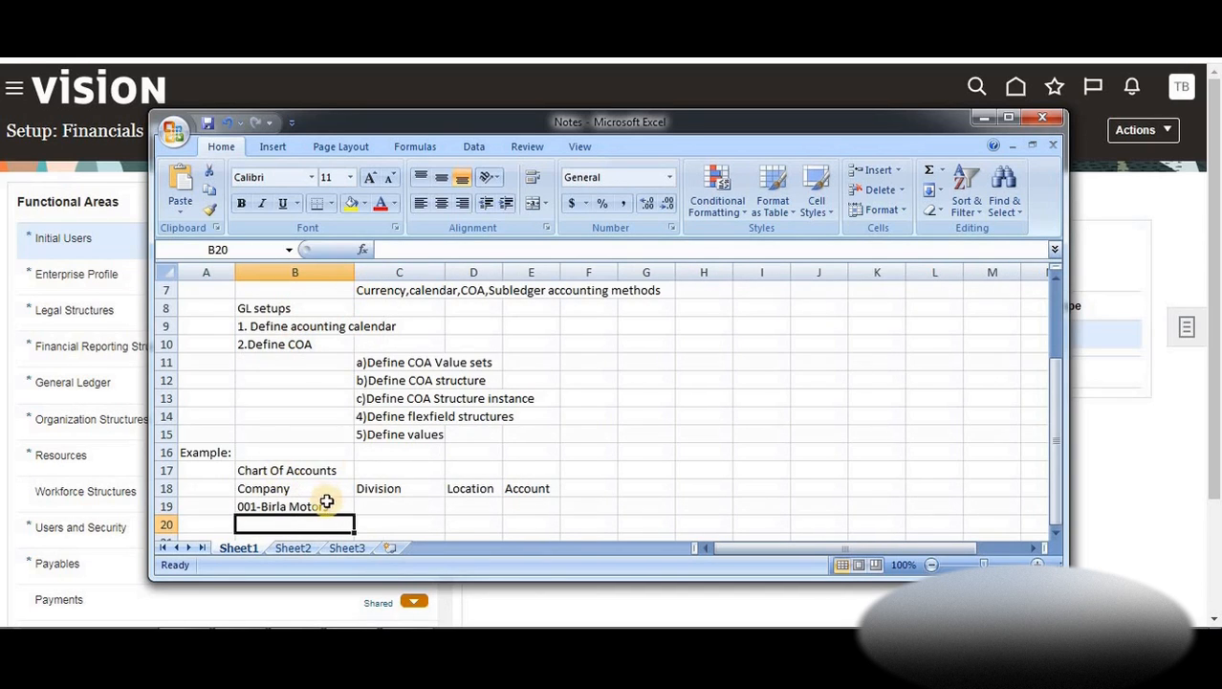
type("002")
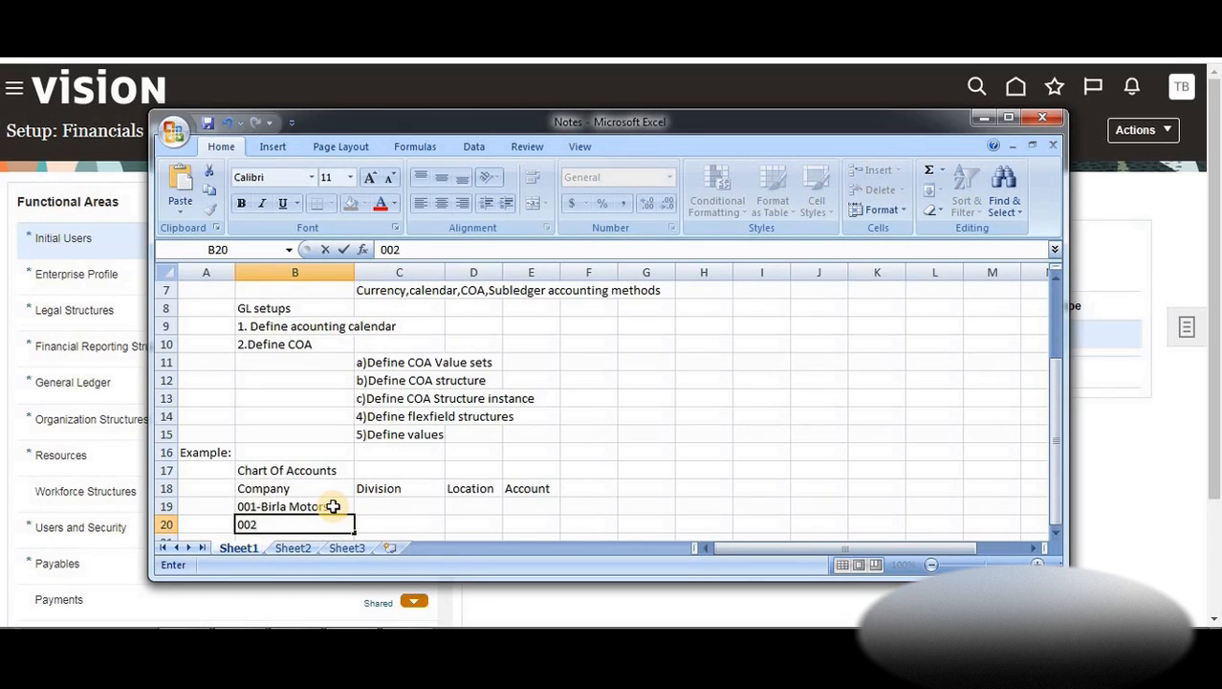
type("-B.Soft")
key("Return")
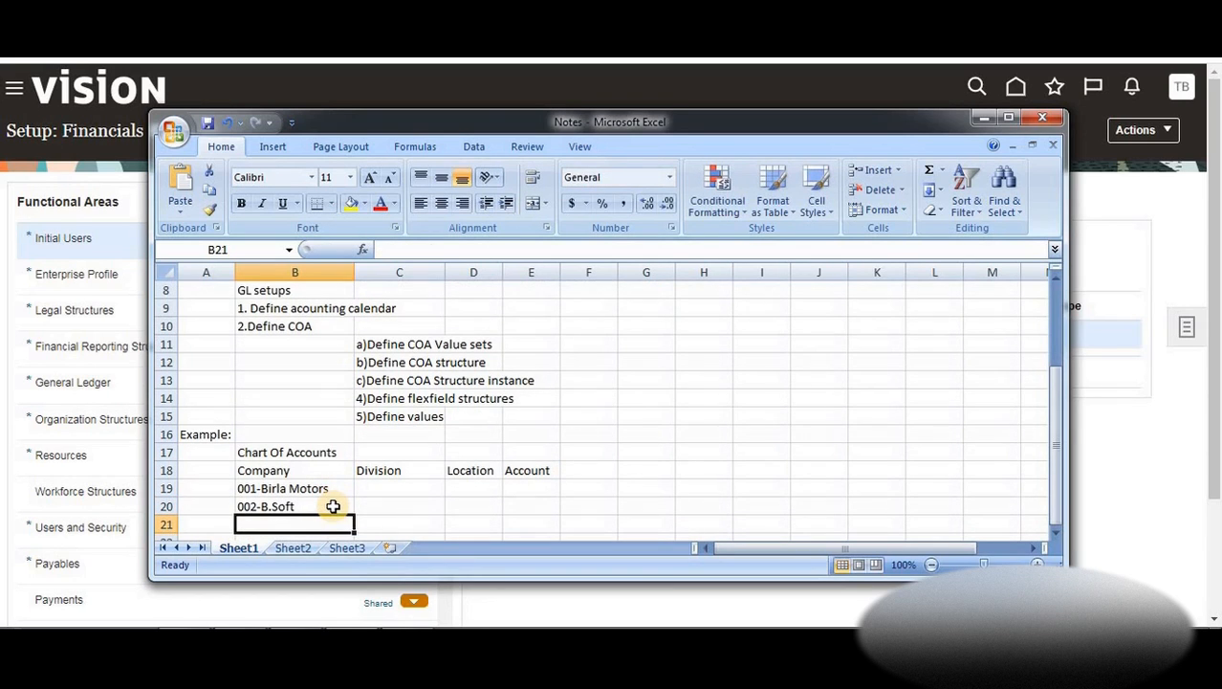
type("003-")
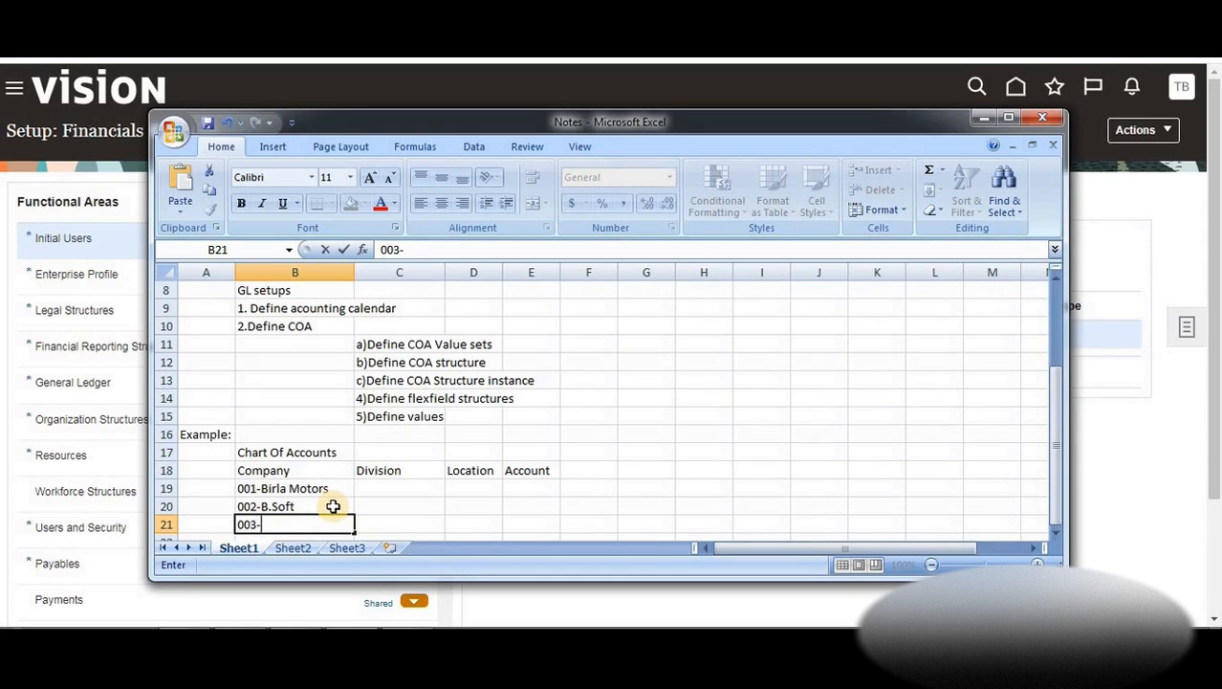
type("Birla Motors")
Enter divisions 000-NoDiv, 001-Cars and 002-Trucks in C19:C21
left_click(399, 487)
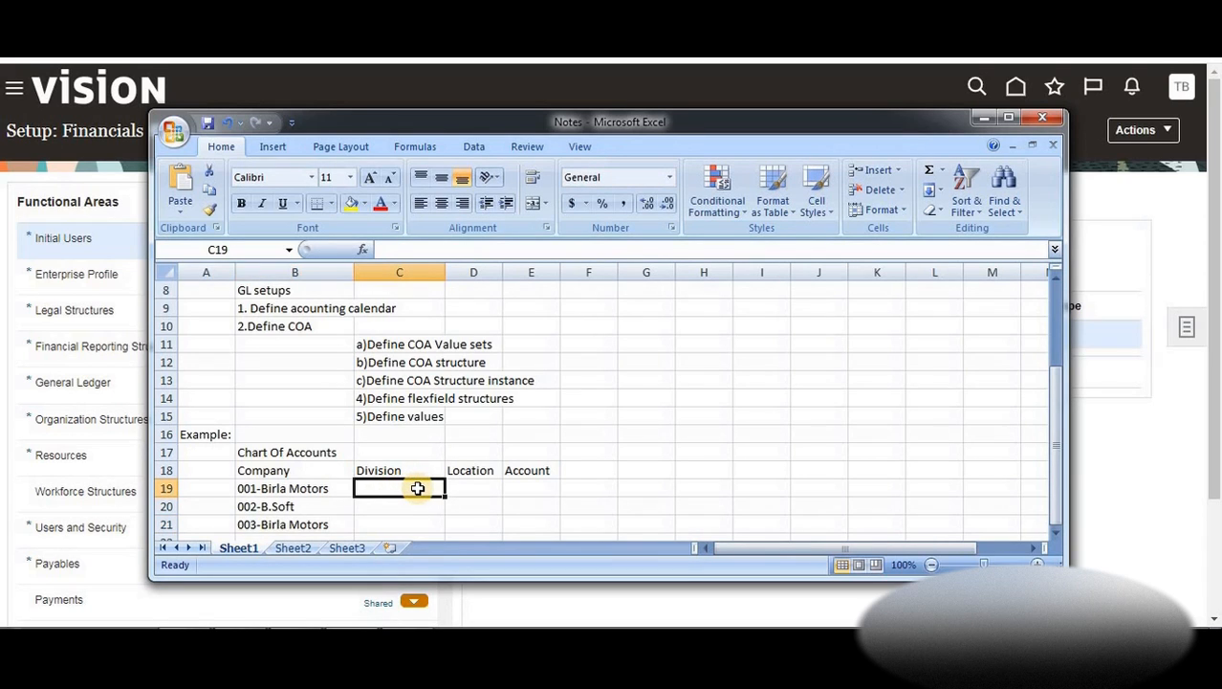
type("00")
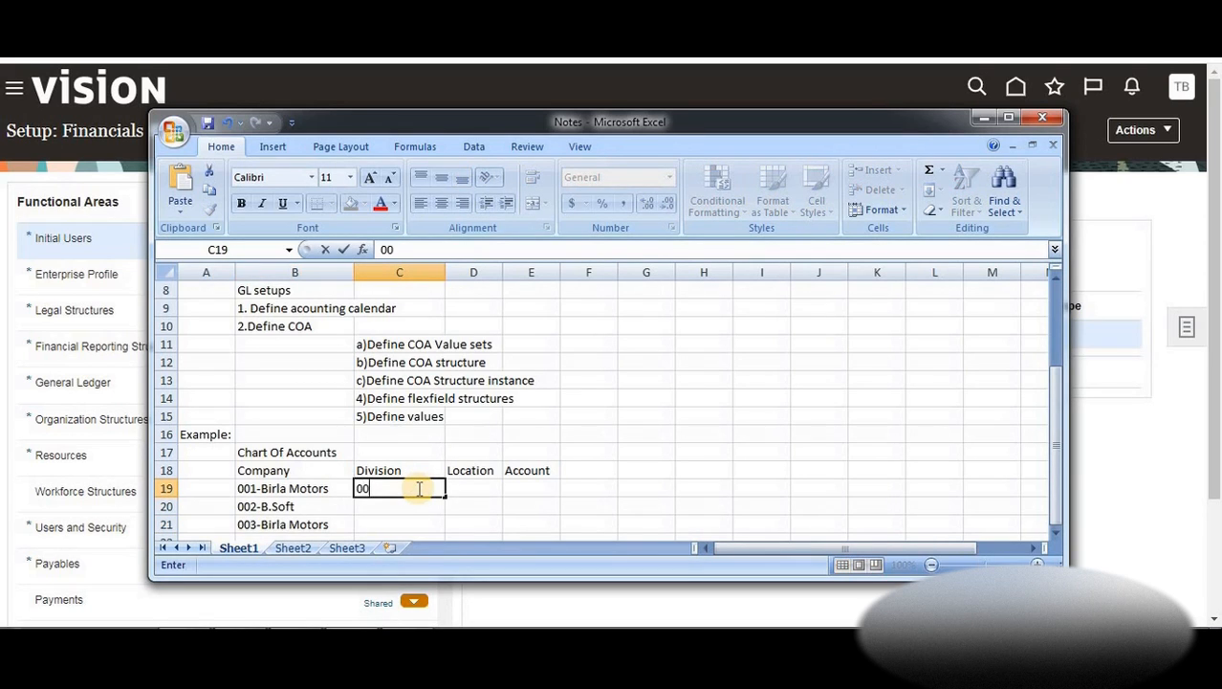
type("0-NoDiv")
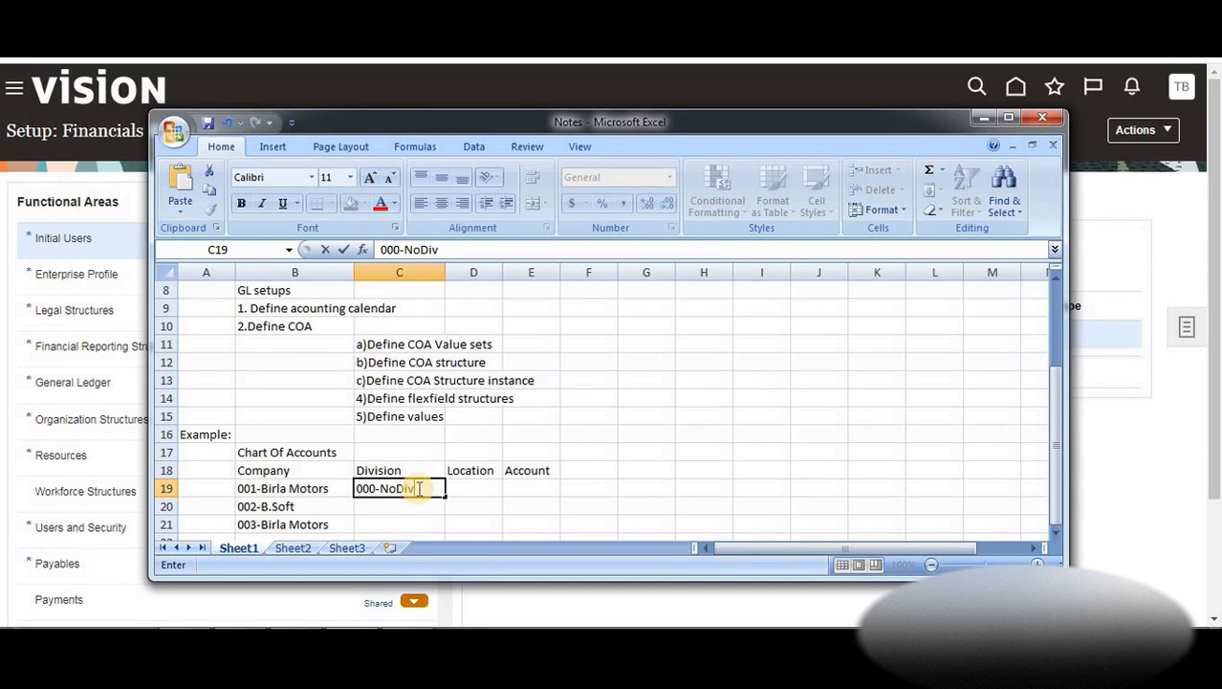
key("Return")
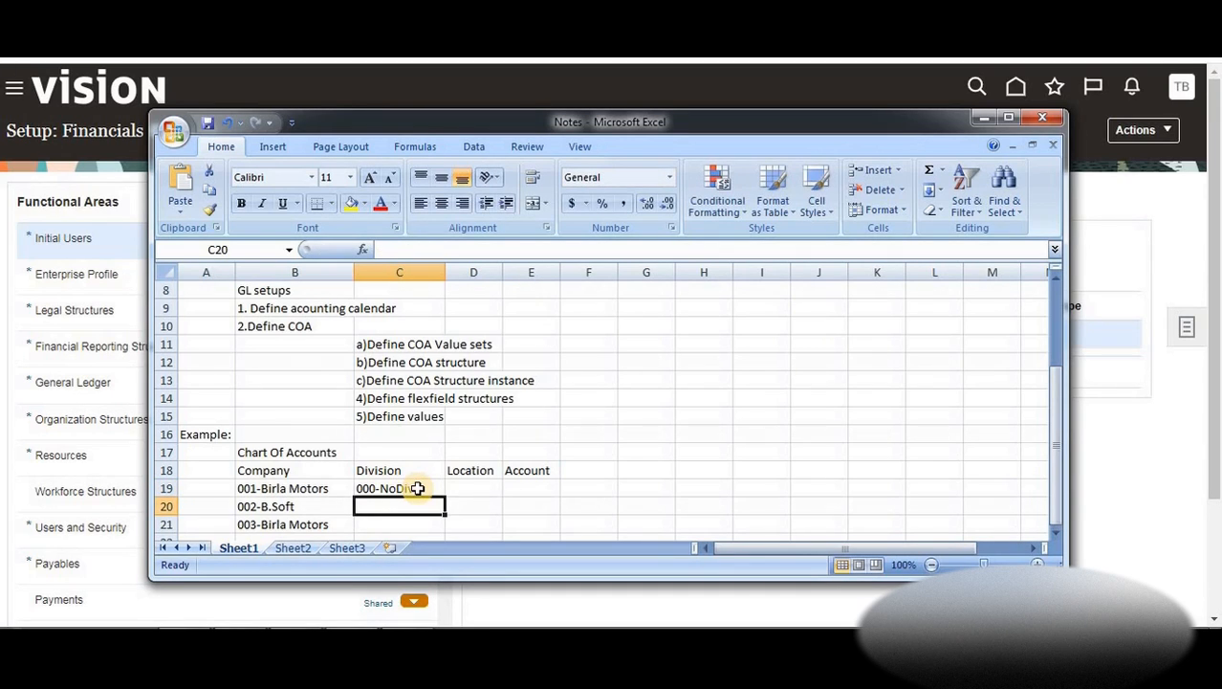
type("001")
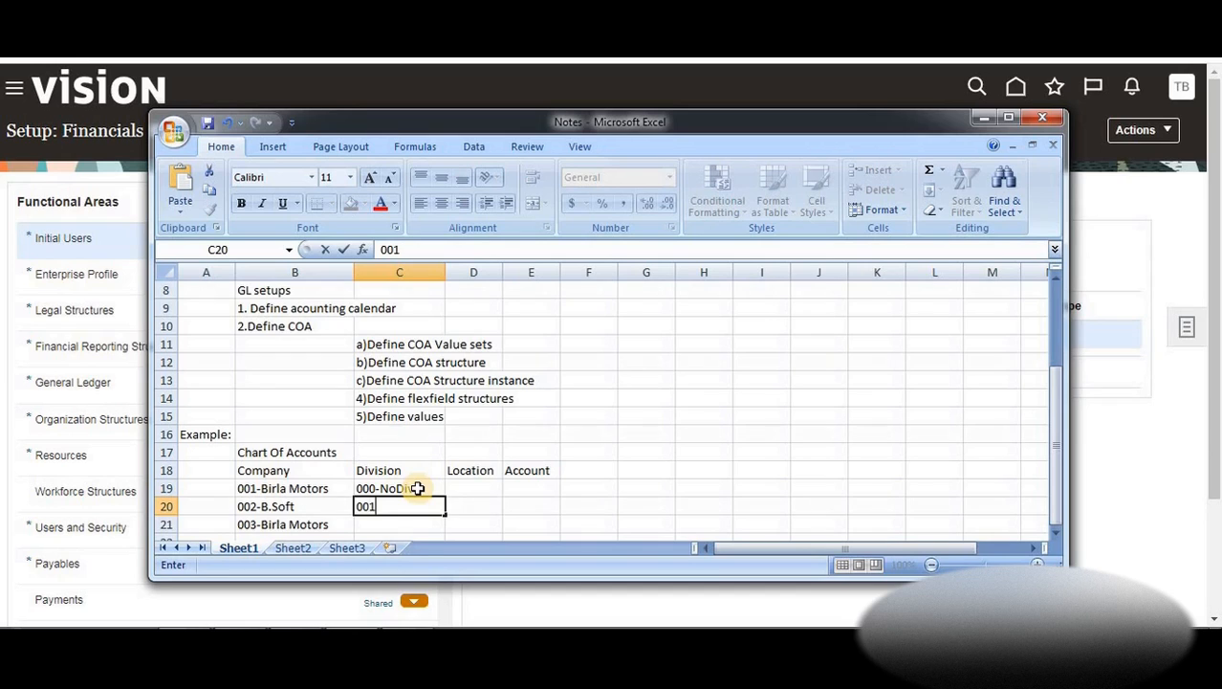
type("-")
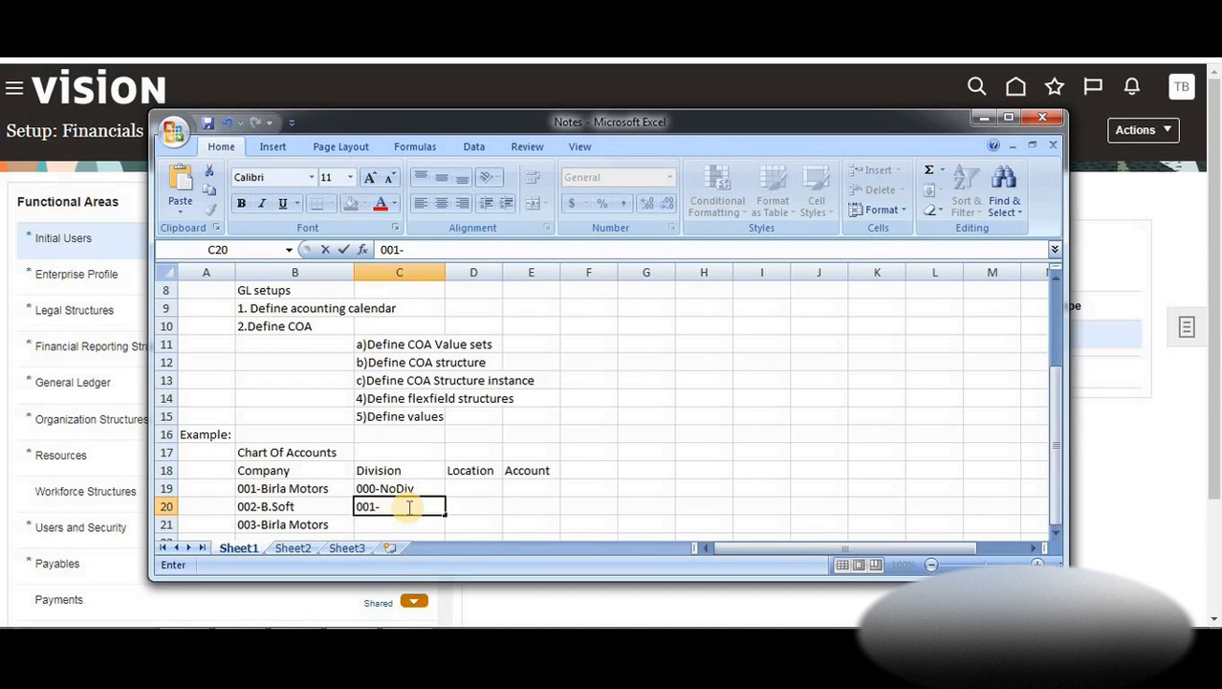
type("Cars")
key("Return")
type("002-")
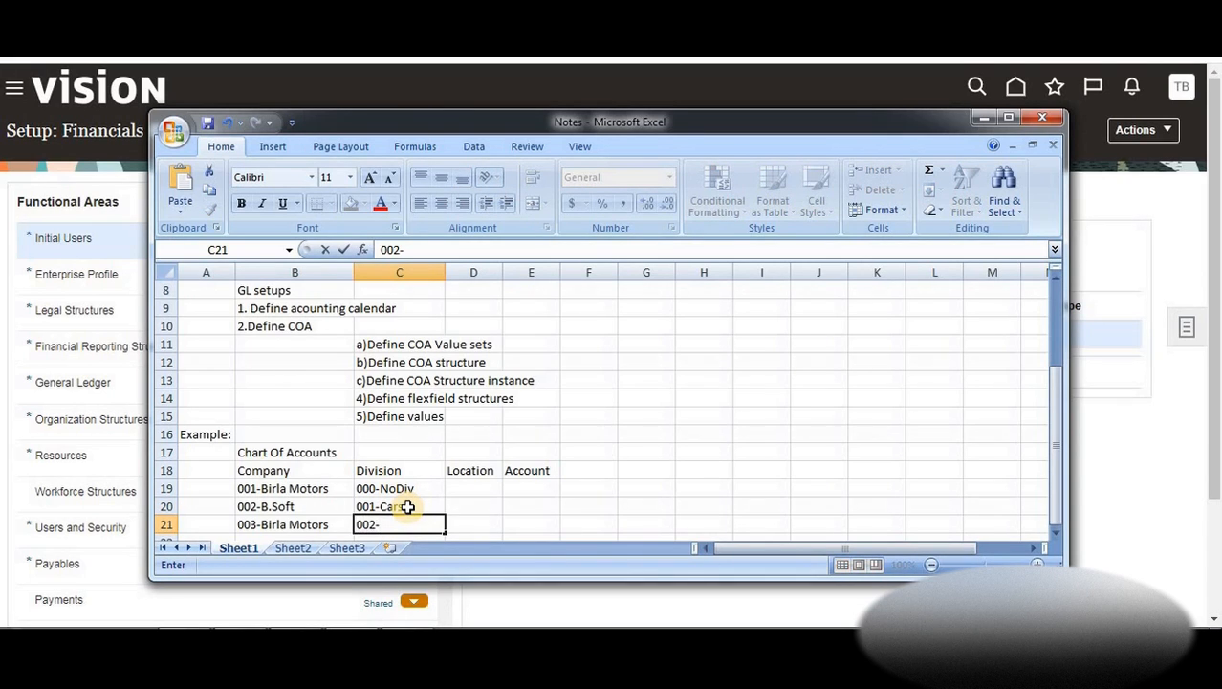
type("Trucks")
left_click(408, 507)
Add 011-Constructions as the fourth division in C22
key("Up")
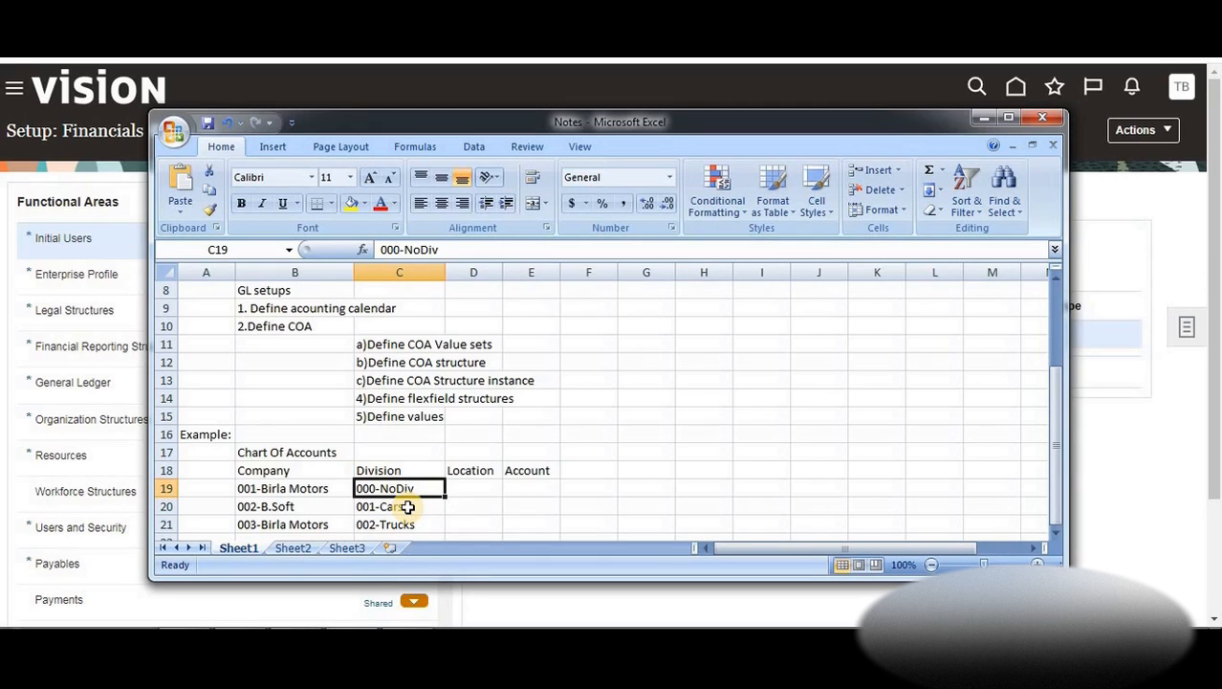
key("Down")
key("Down")
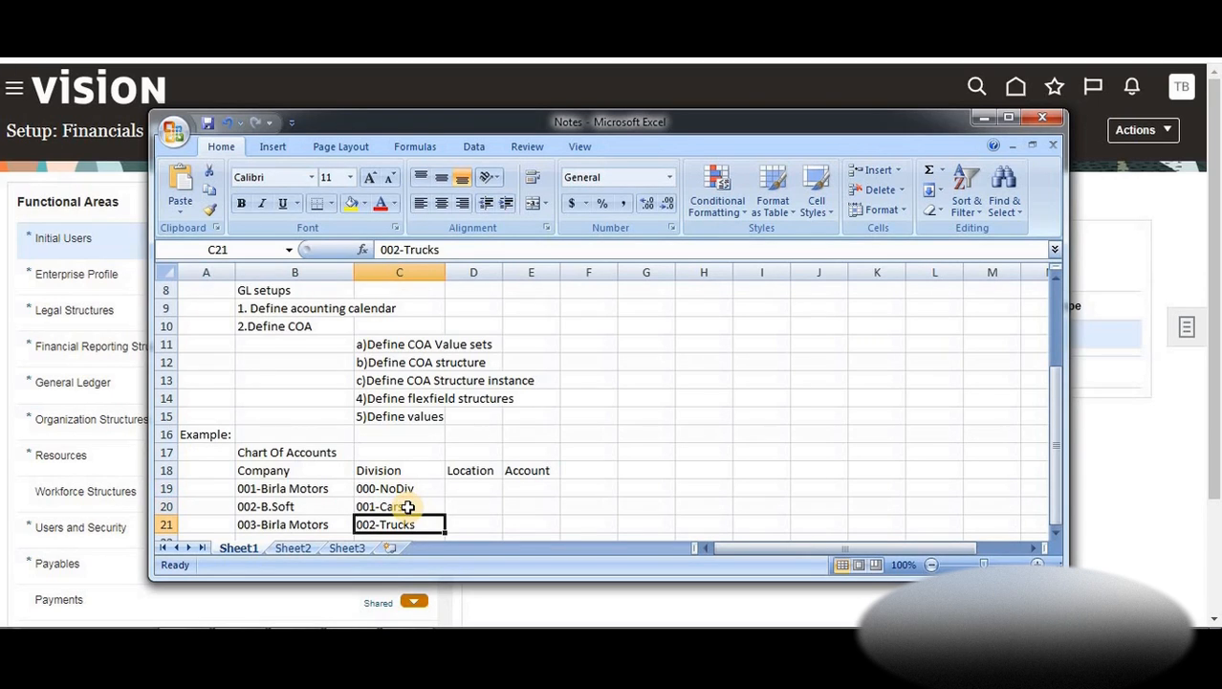
key("Down")
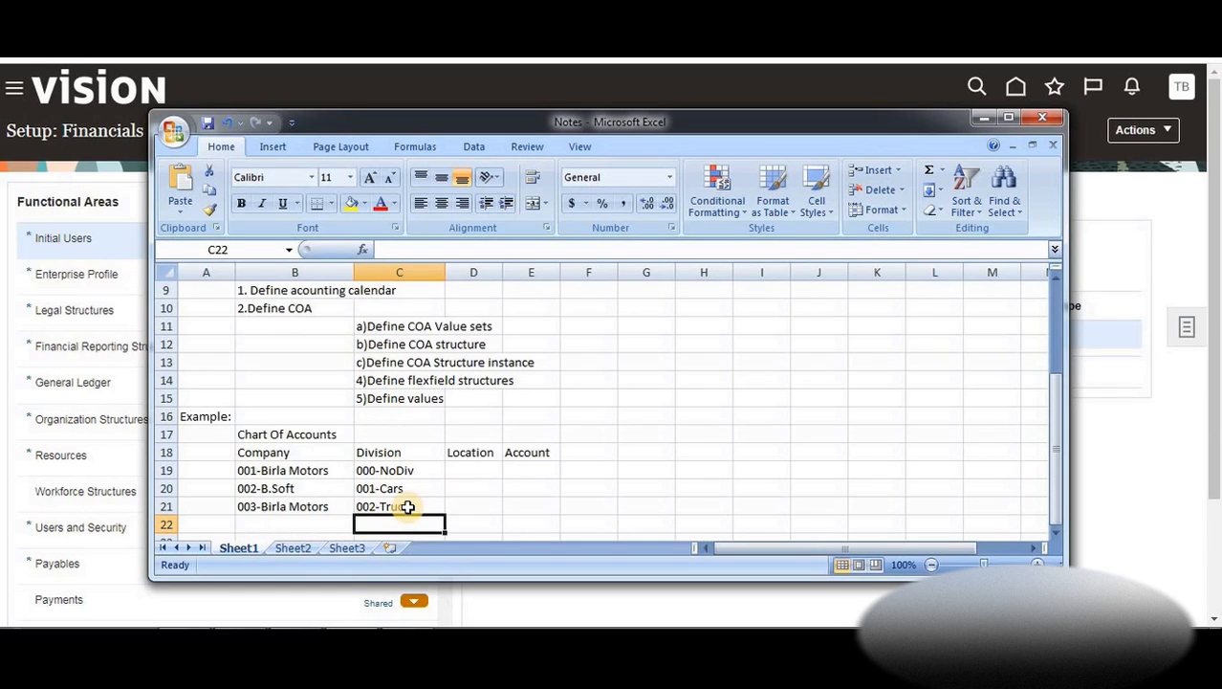
type("00")
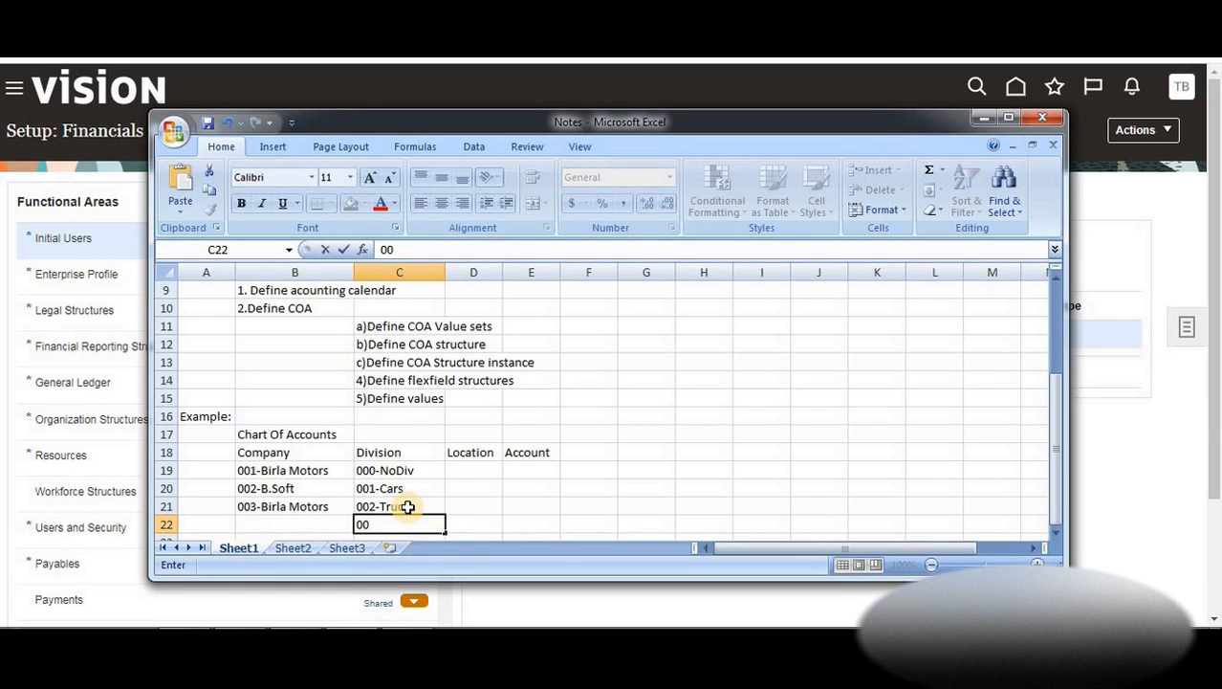
key("BackSpace")
type("11-")
type("B")
type("C")
key("BackSpace")
key("BackSpace")
type("Constructions")
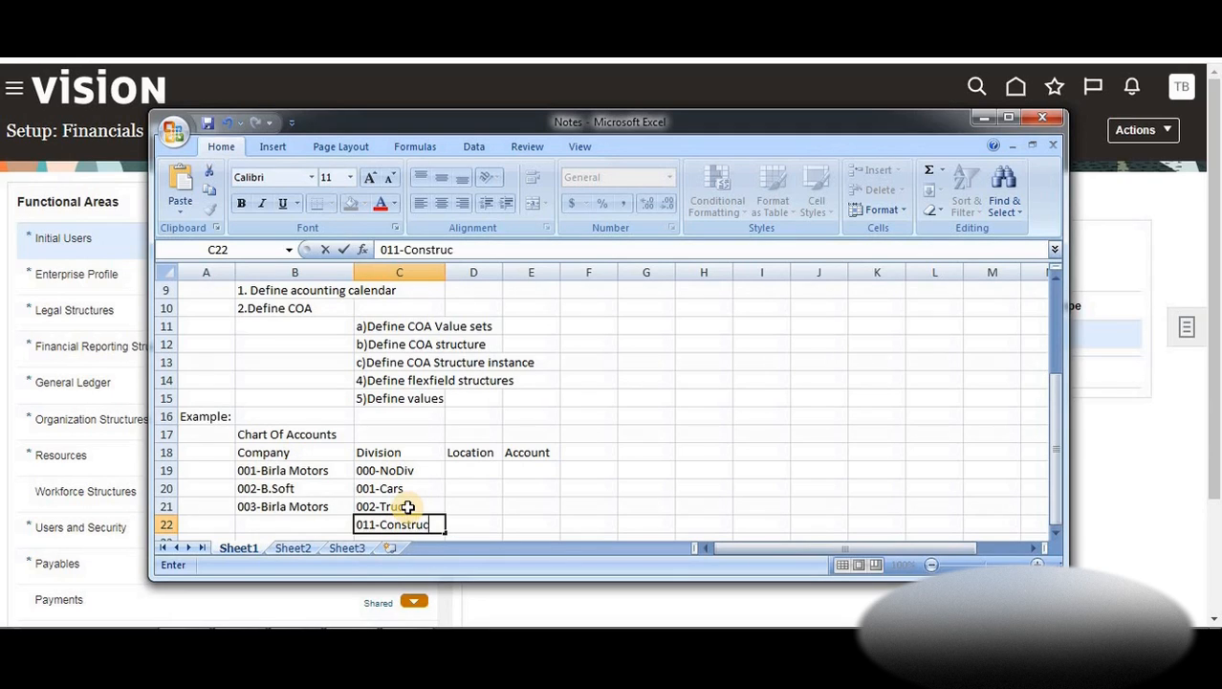
left_click(488, 484)
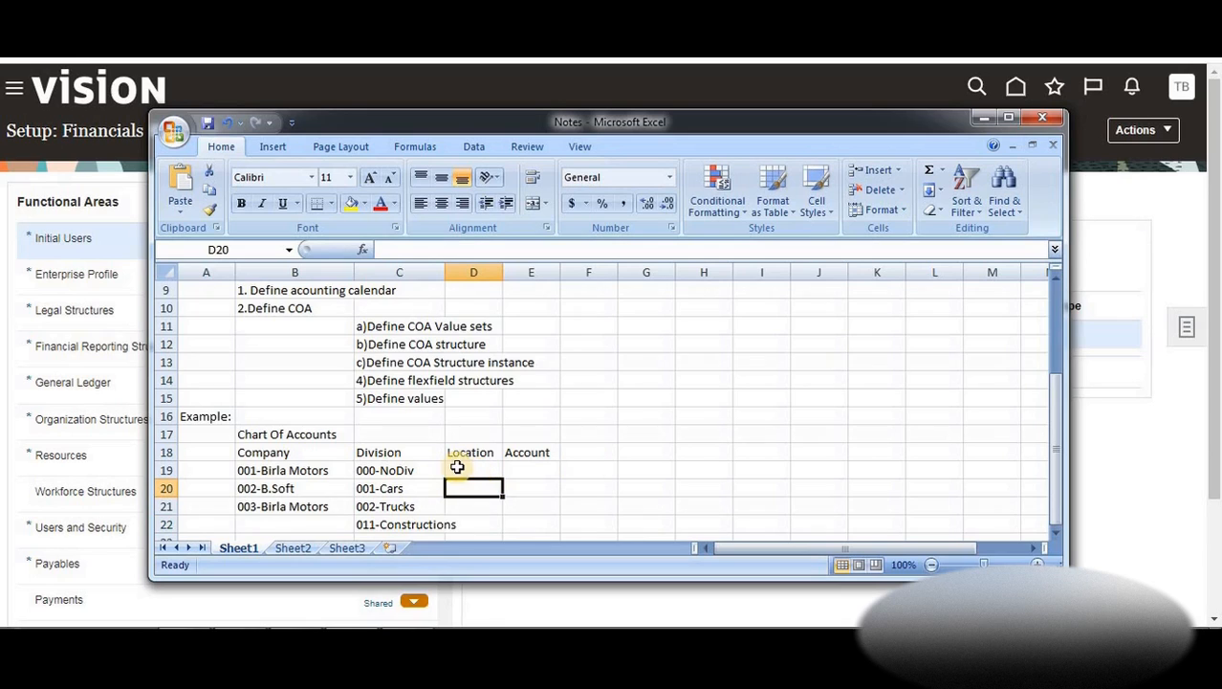
Enter locations 000-NoLoc, 001-California and 002-Texas in D19:D21
left_click(478, 473)
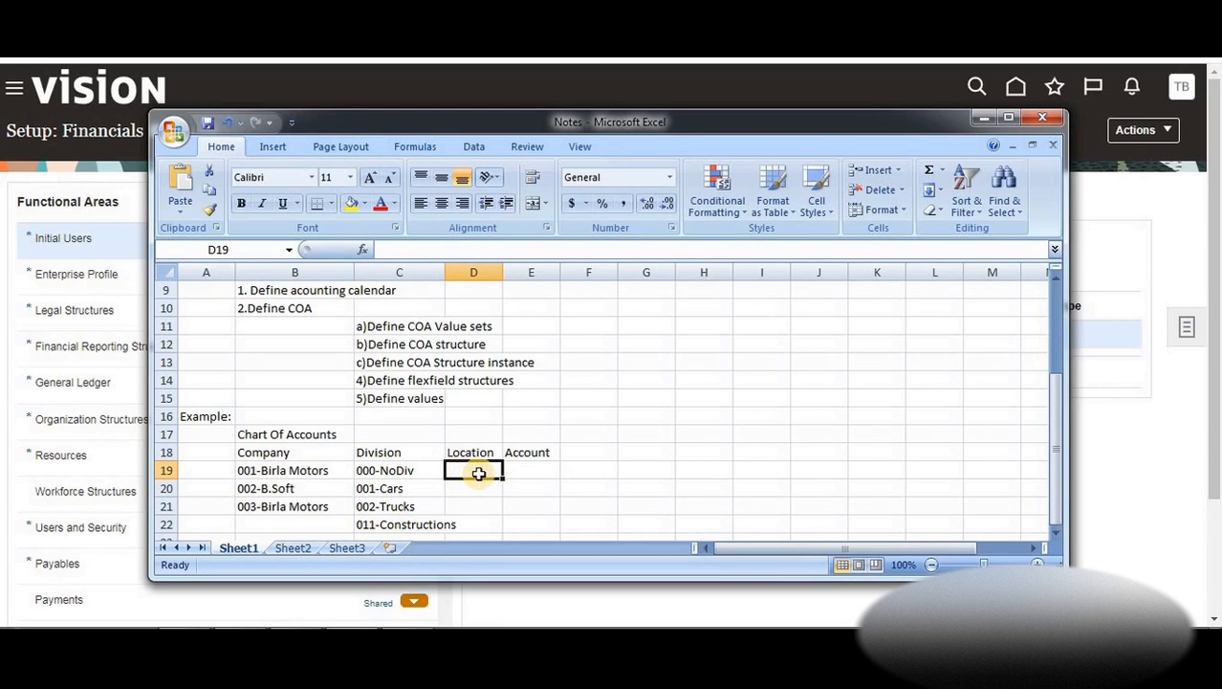
type("000")
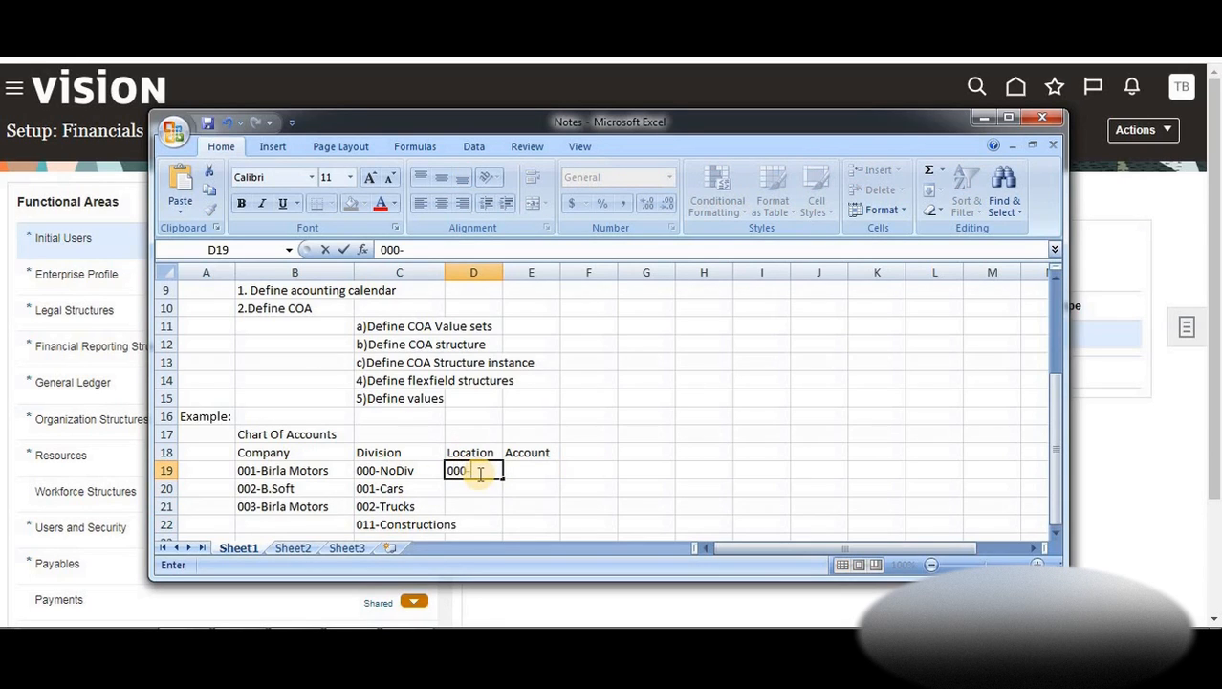
type("-NoLoc")
key("Return")
type("001-")
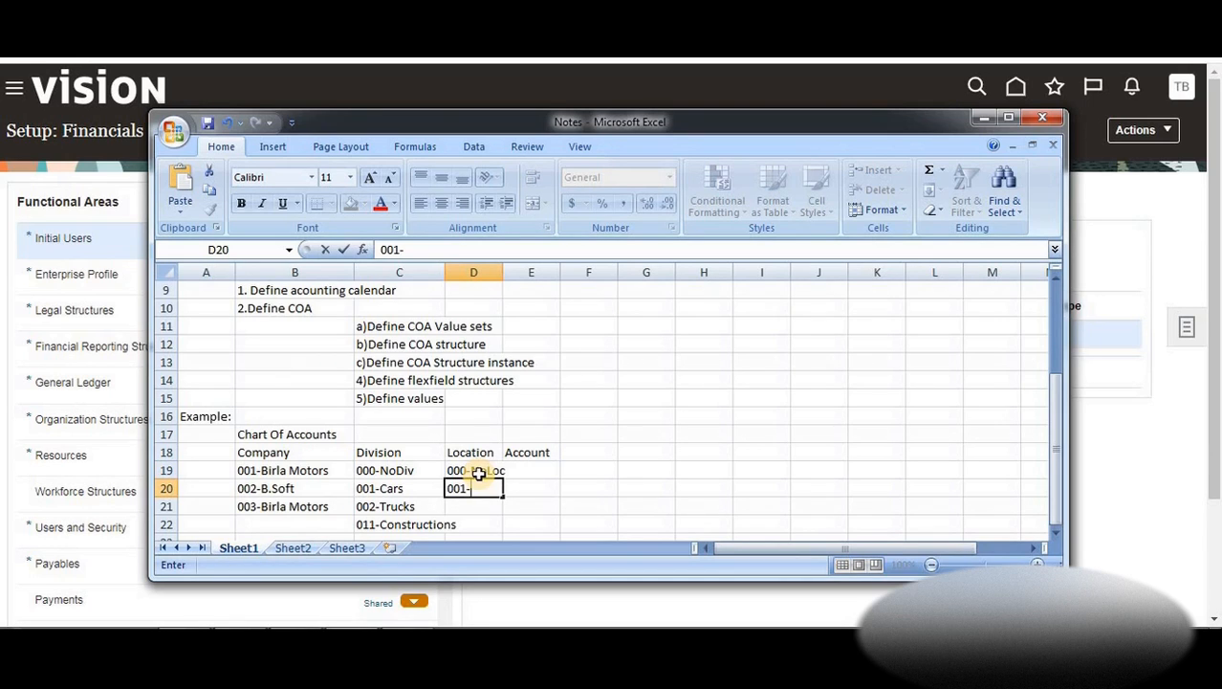
type("C")
type("alig")
key("BackSpace")
type("fornia")
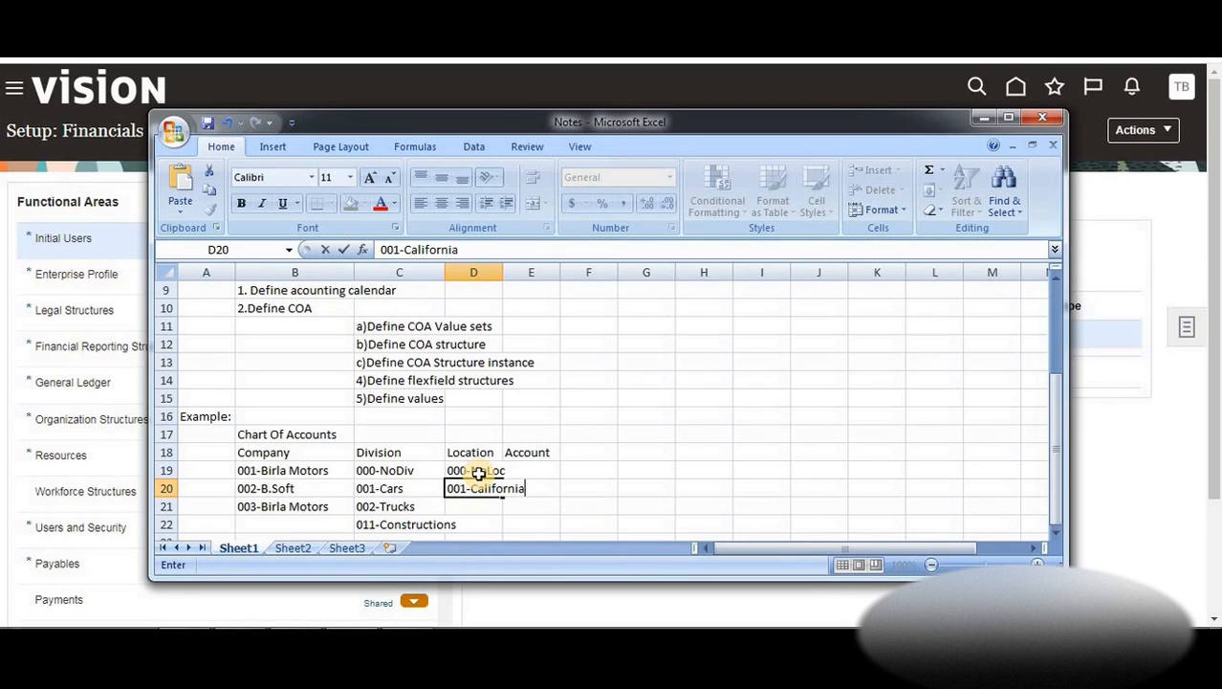
key("Return")
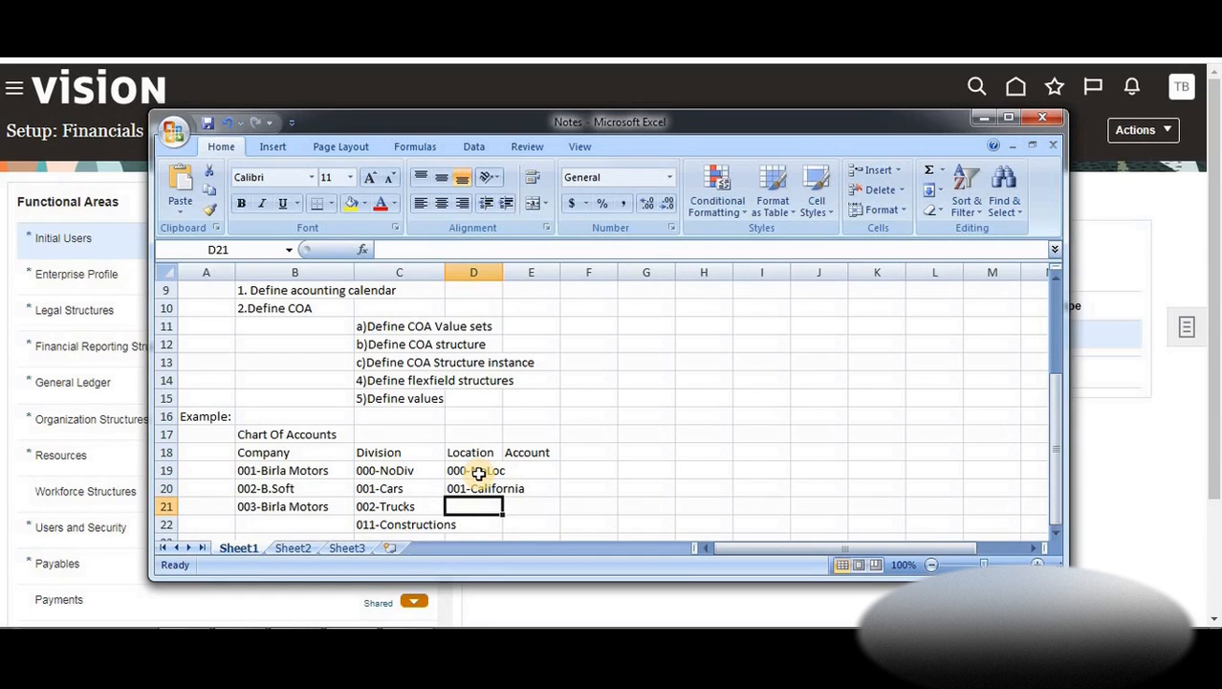
type("002")
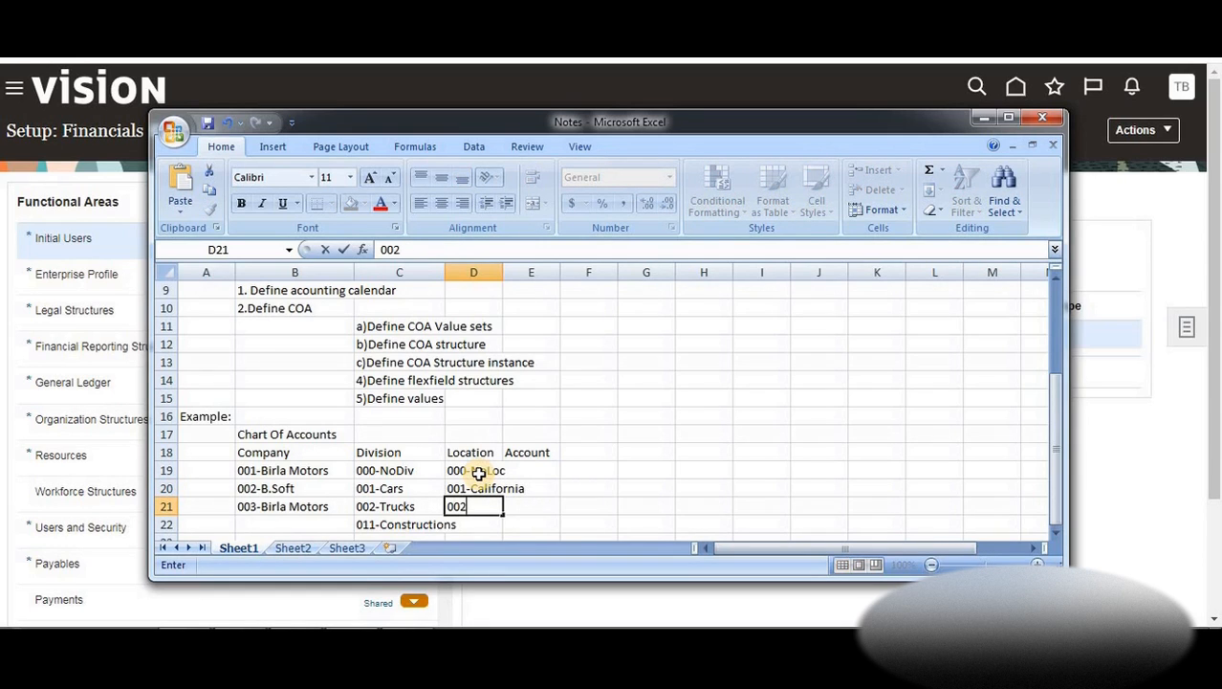
type("-Texas")
left_click(554, 476)
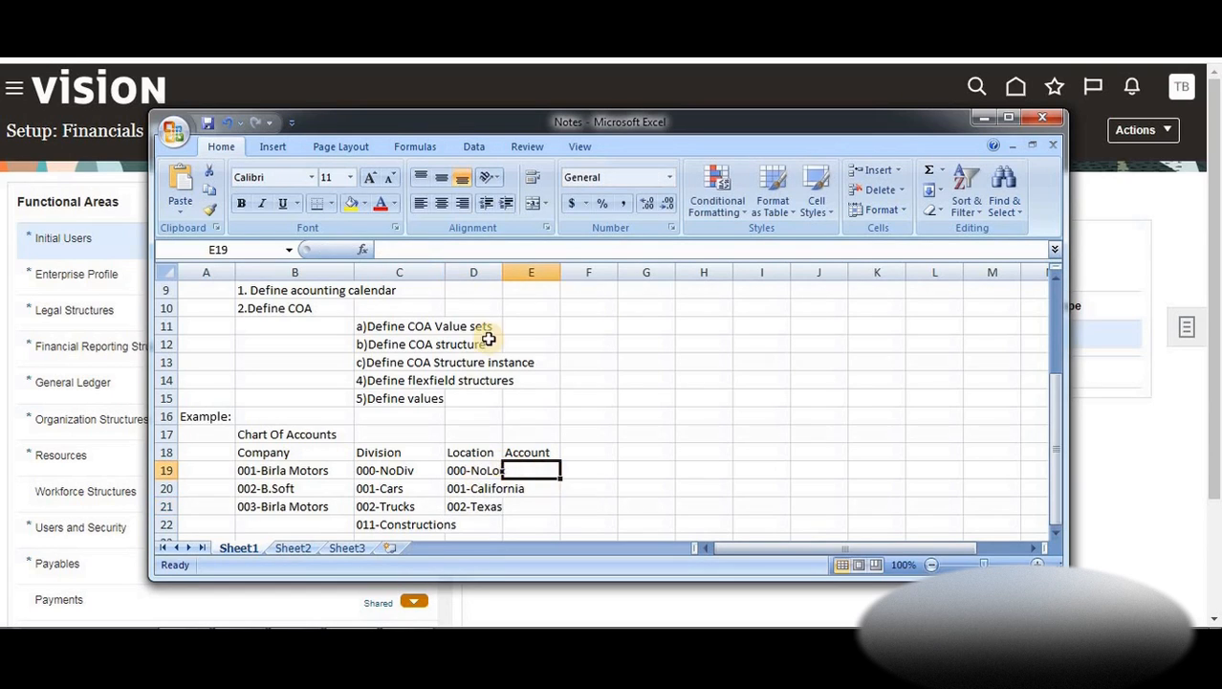
Widen the Location column and enter accounts 001-Rents Pais, 002-Payables, 003-Rcivables and 004-Salaries in E19:E22
left_click_drag(501, 278, 529, 273)
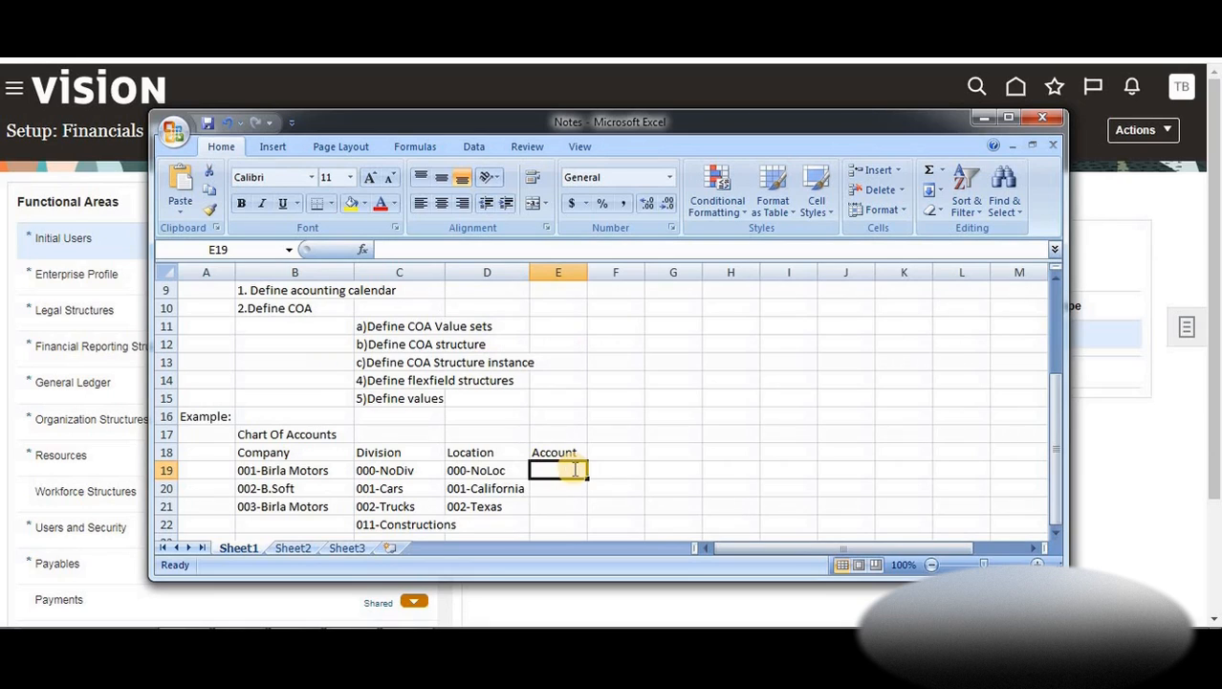
type("001-")
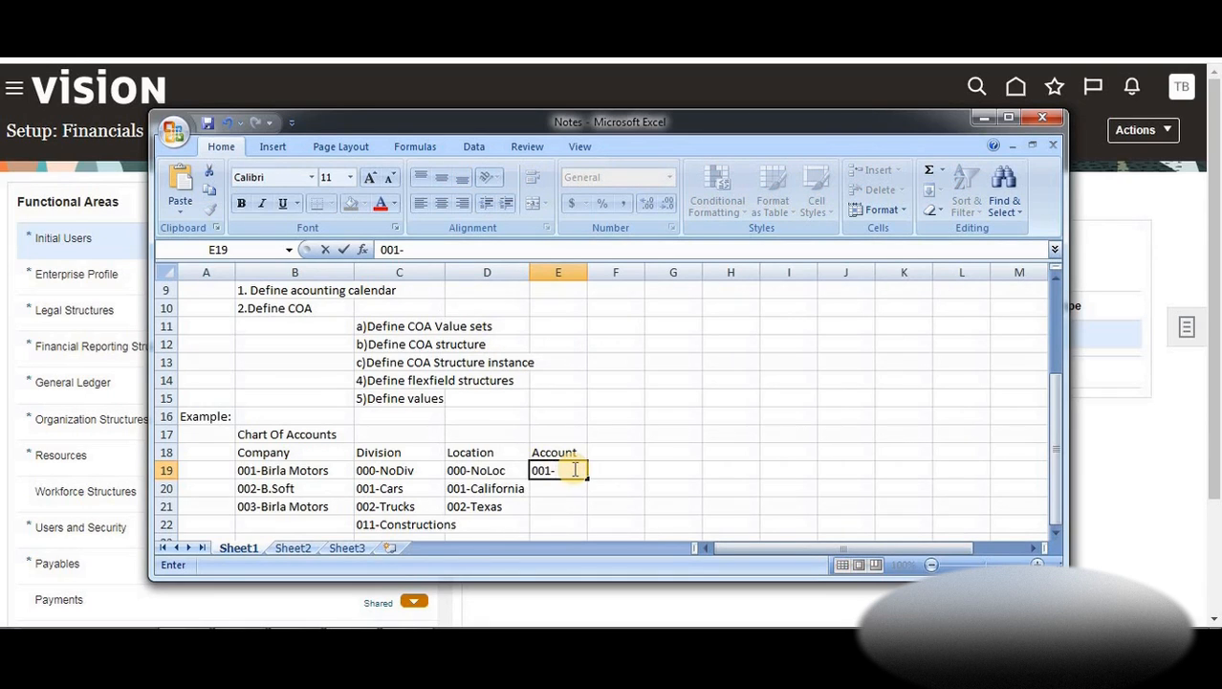
type("Rents")
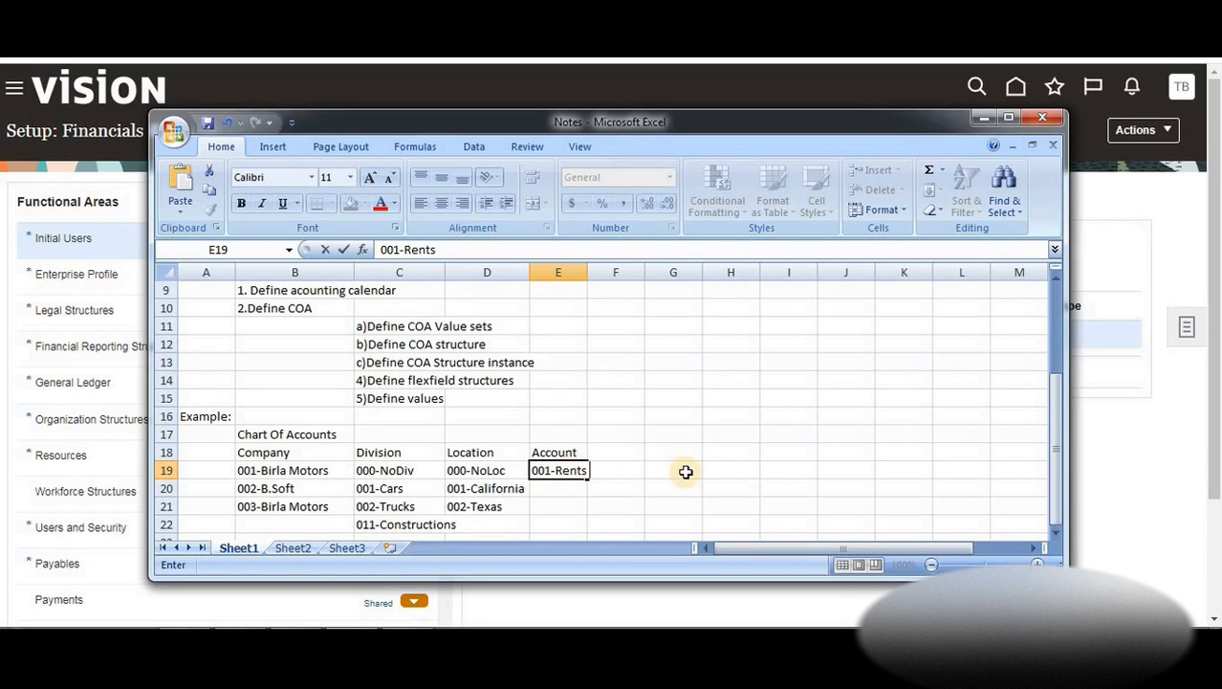
type(" Pais")
key("Return")
type("002-")
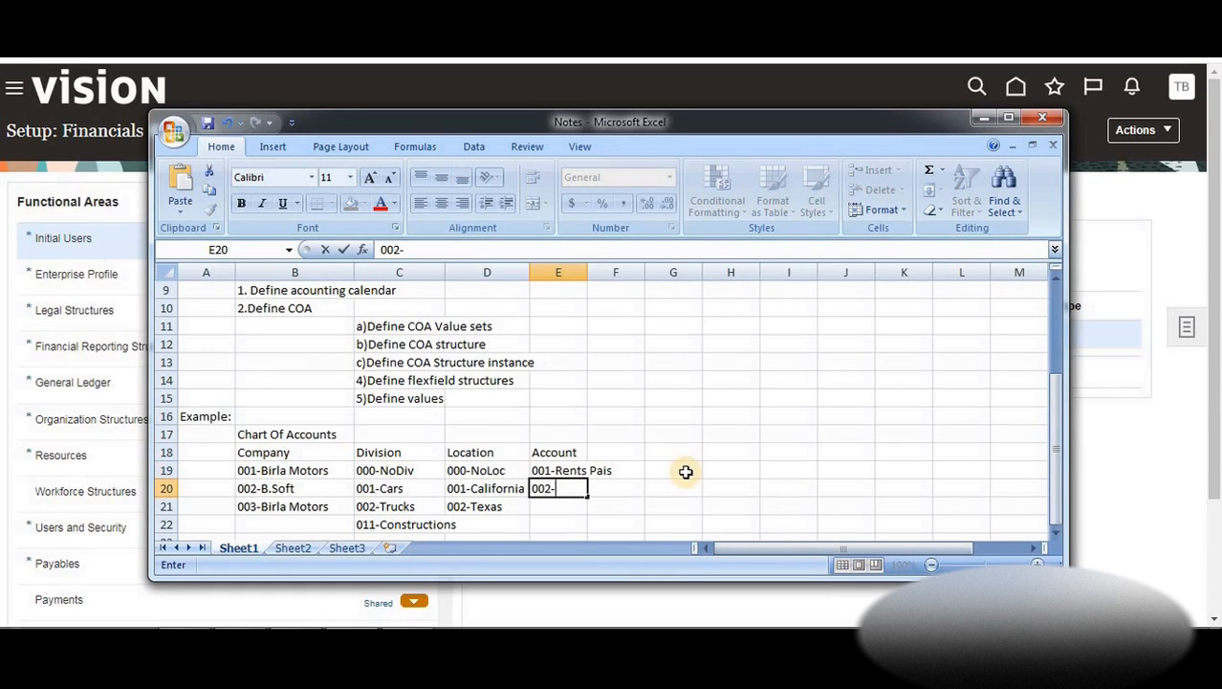
type("Payables")
key("Return")
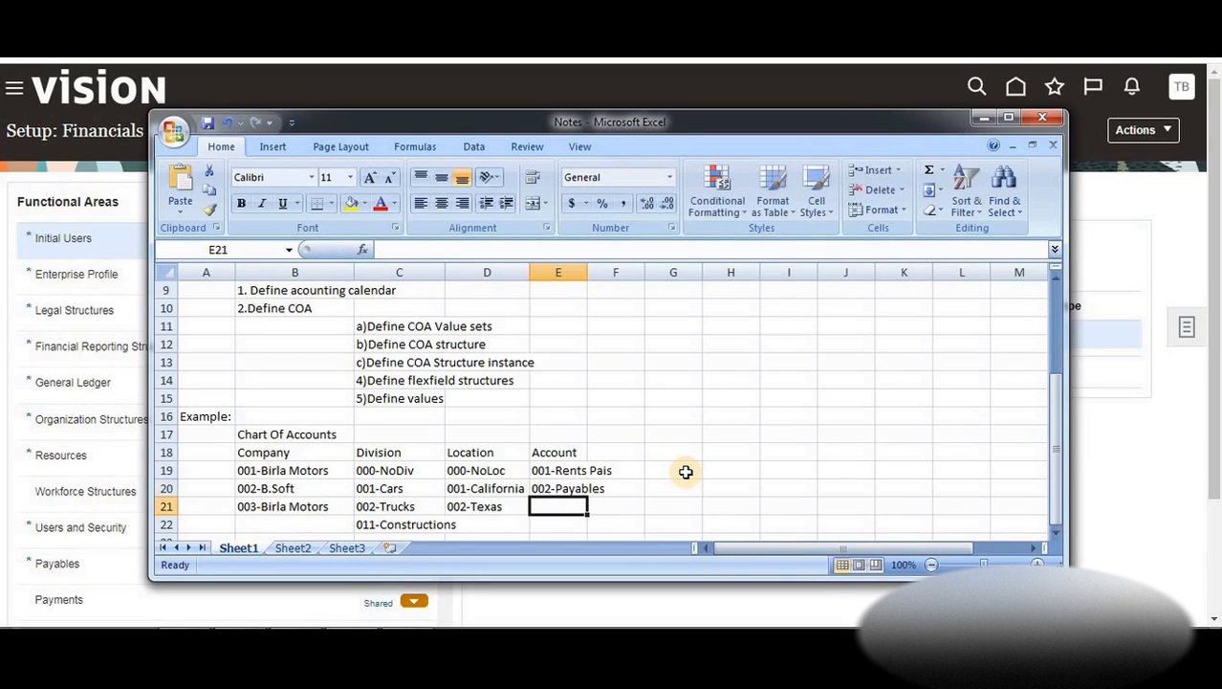
type("003-")
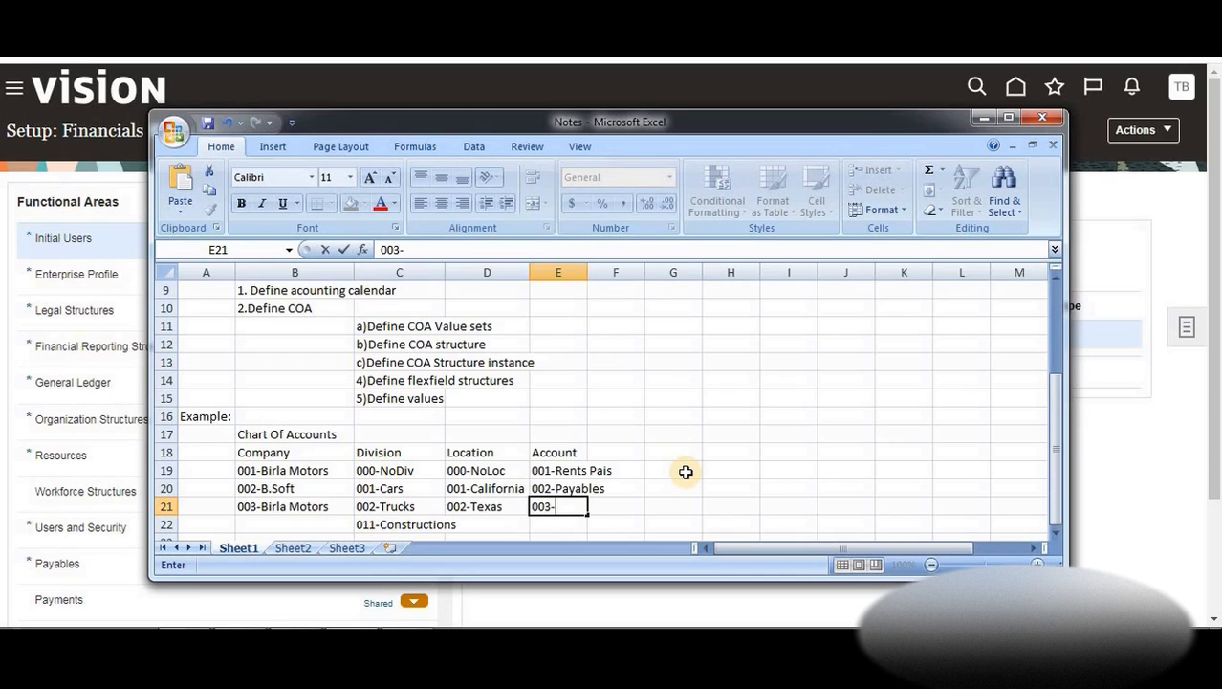
type("Rcivables")
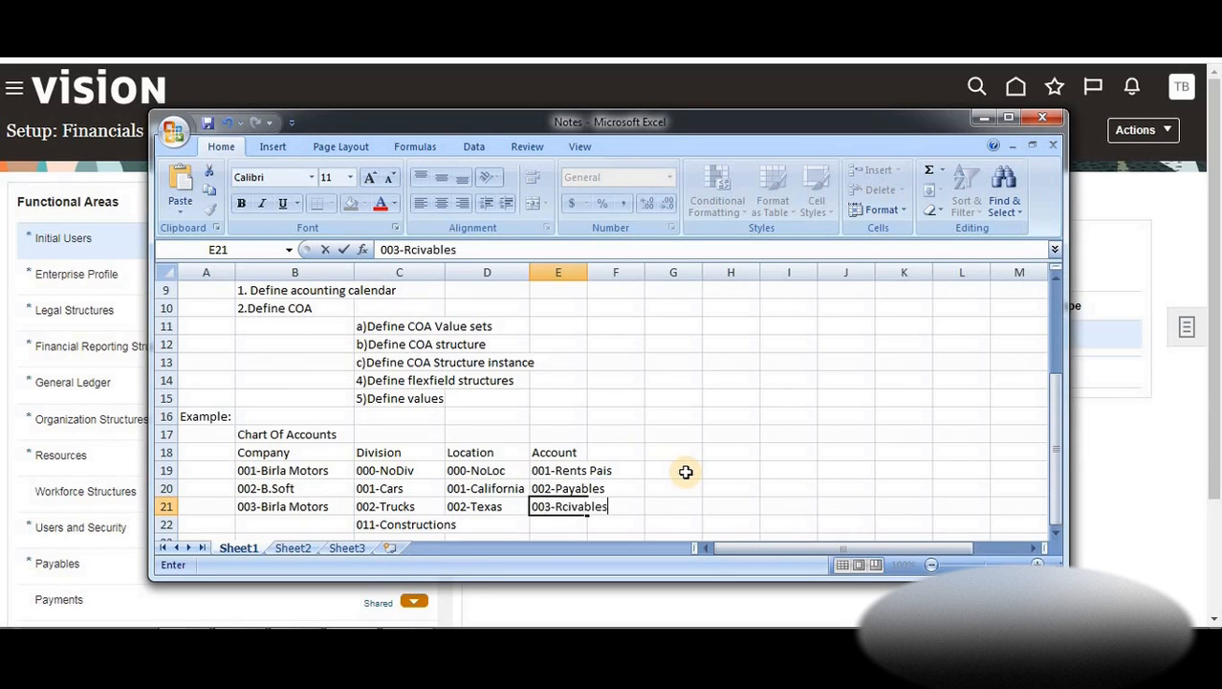
key("Return")
type("00")
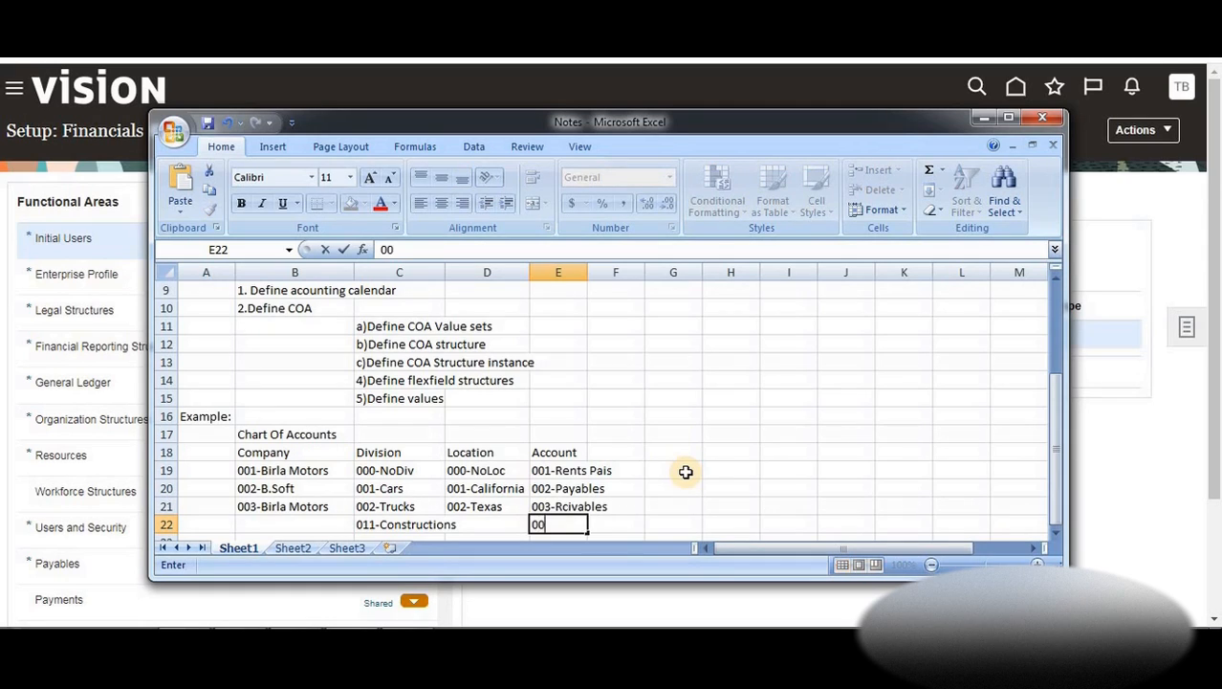
type("4-Salaries")
key("Return")
key("Return")
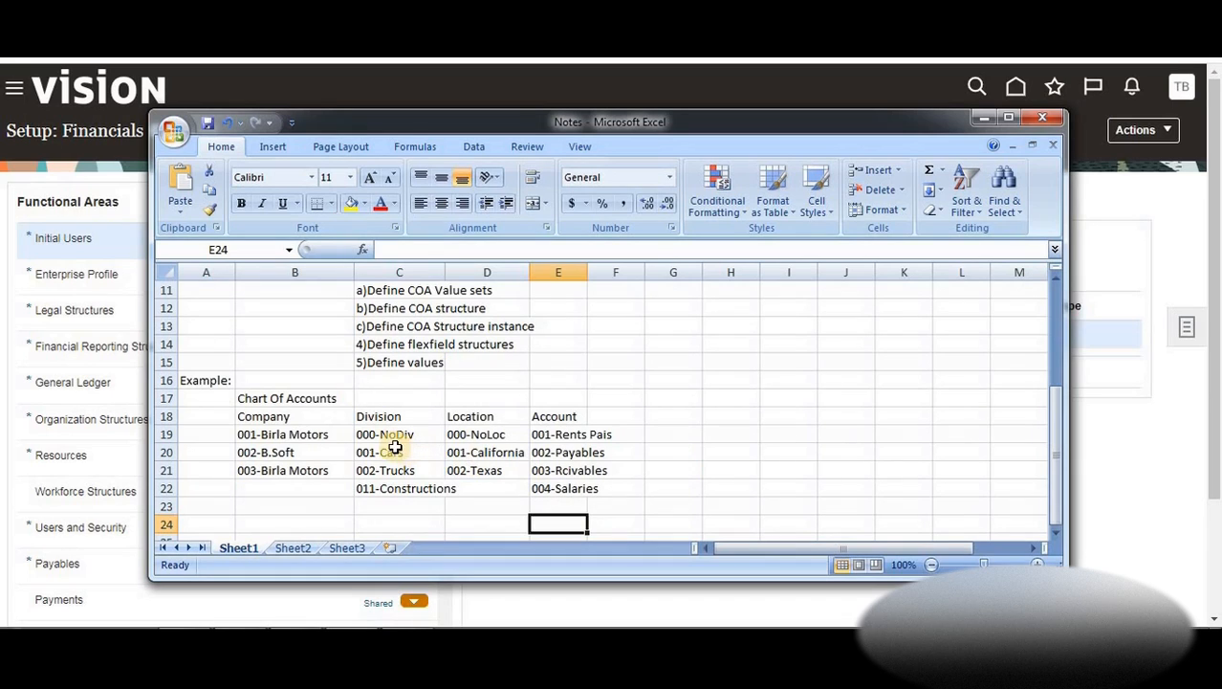
Apply All Borders to the B18:E22 table and autofit column E
left_click(290, 421)
left_click_drag(291, 420, 573, 489)
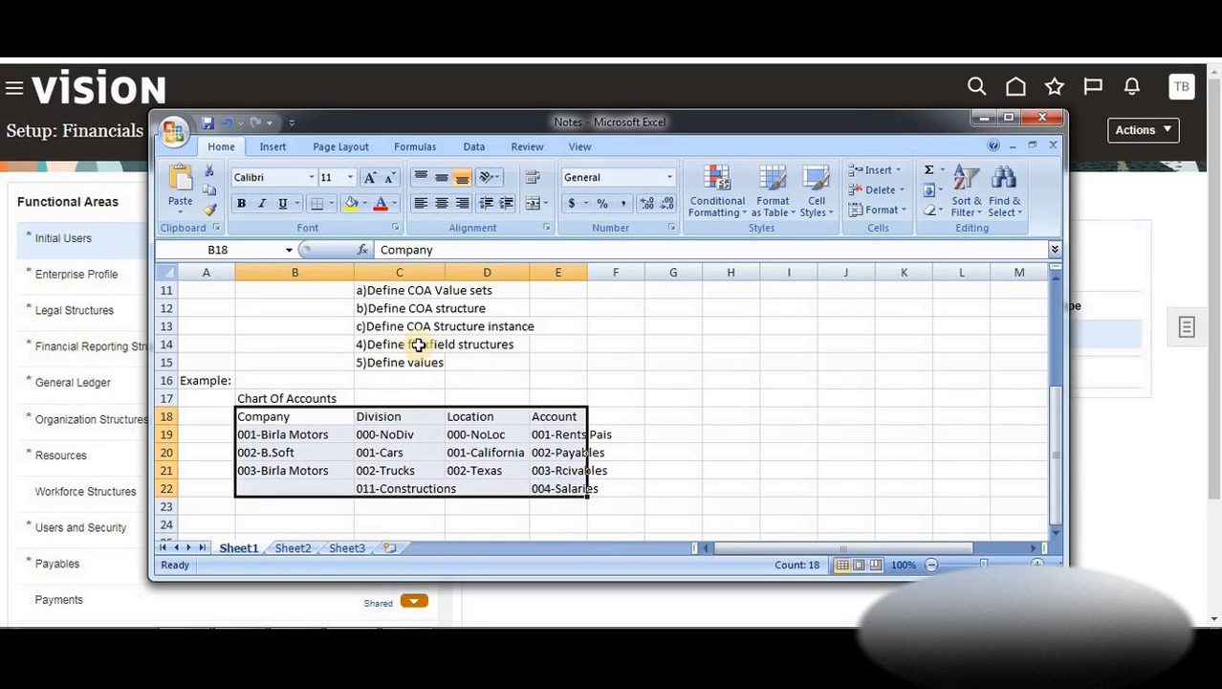
left_click(331, 205)
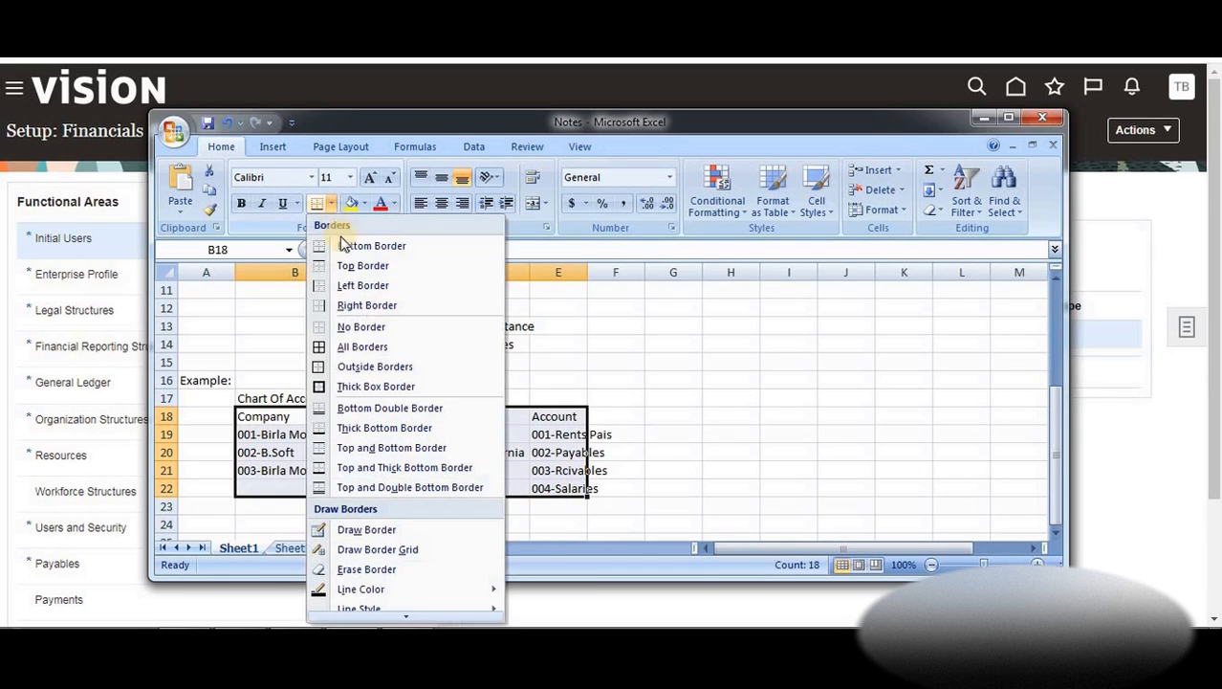
left_click(358, 347)
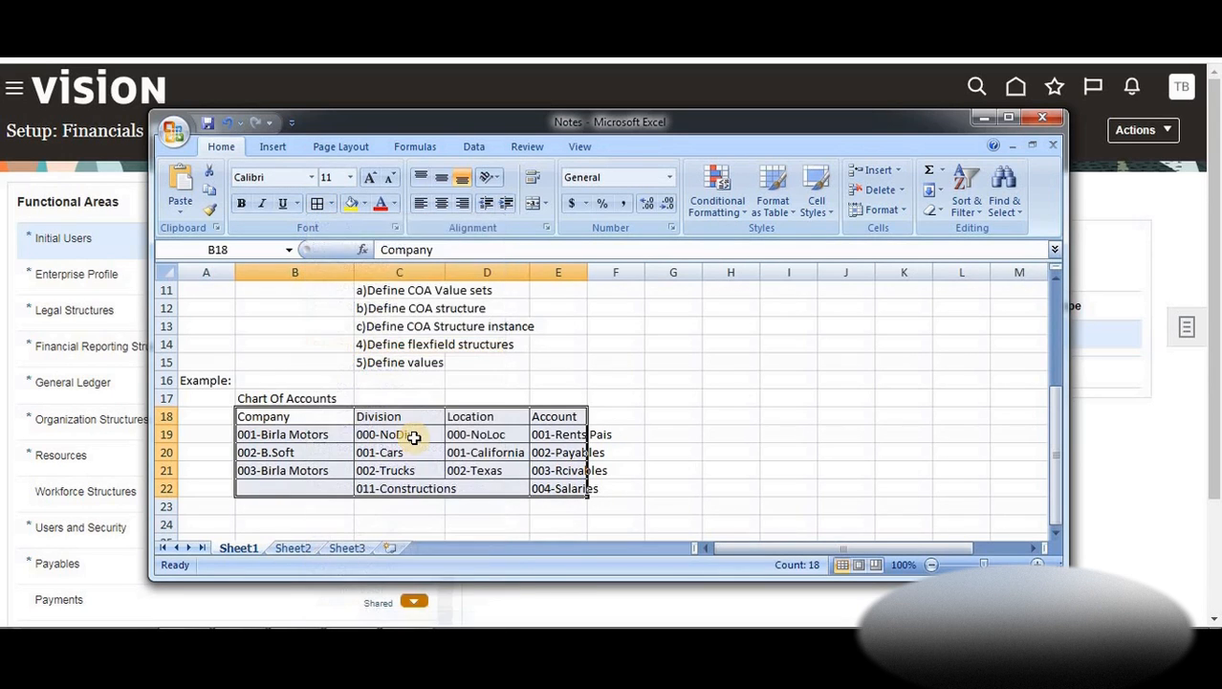
left_click(510, 451)
double_click(586, 265)
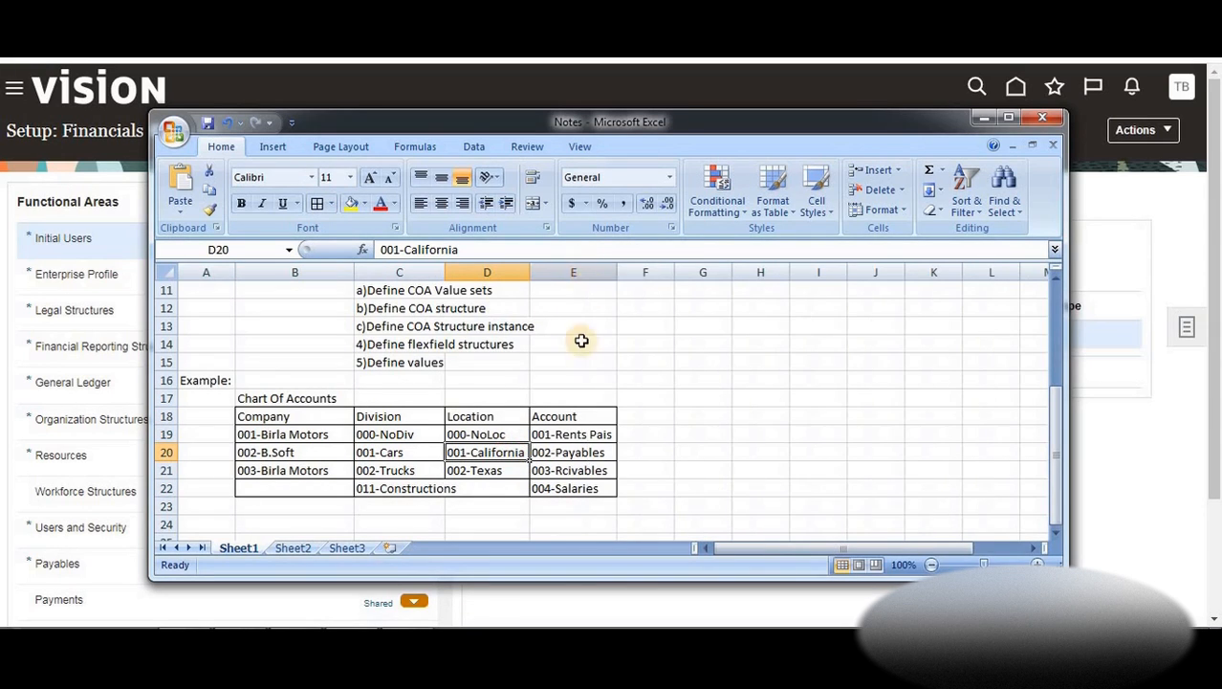
Point out the Company header and 001-Birla Motors value, then select cell G19
left_click(290, 418)
left_click(310, 436)
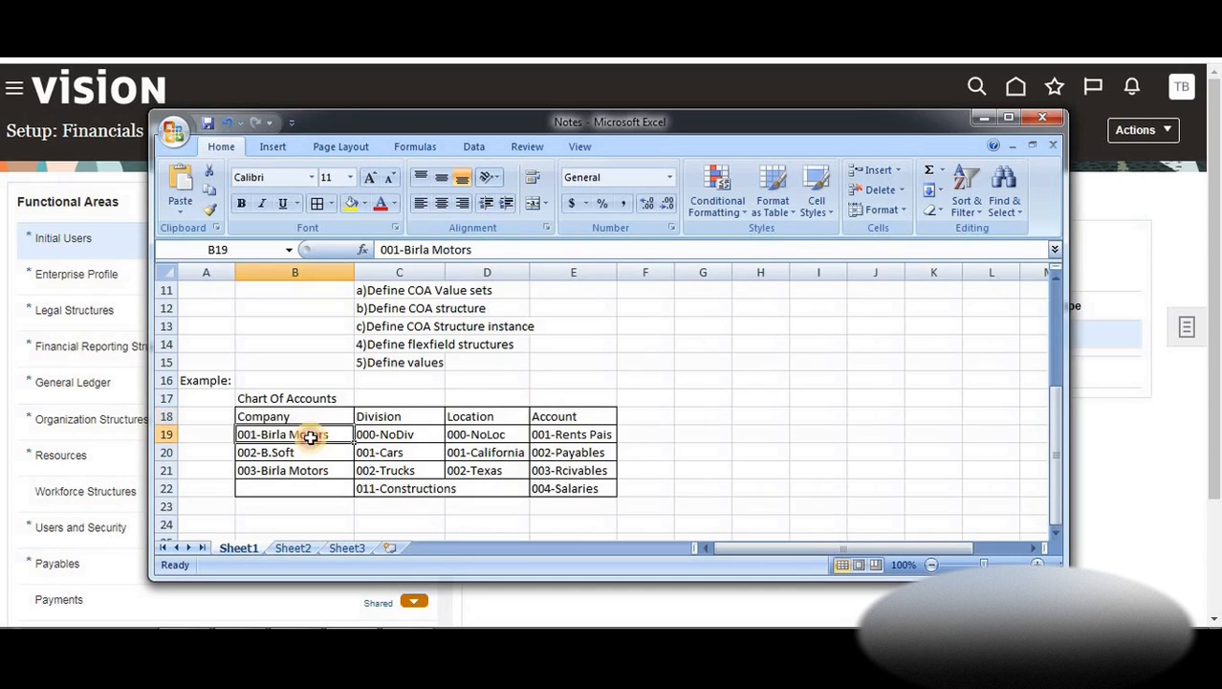
left_click(689, 433)
type("001-001-001-003")
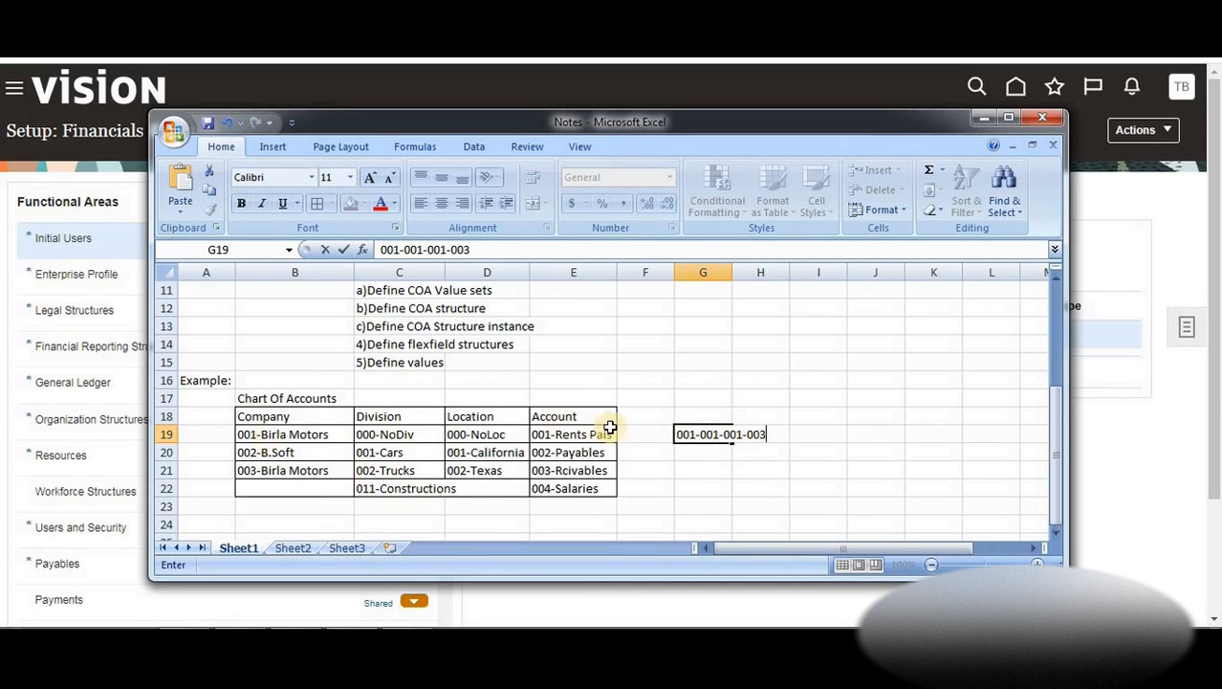
left_click(721, 435)
double_click(721, 435)
left_click_drag(677, 436, 719, 436)
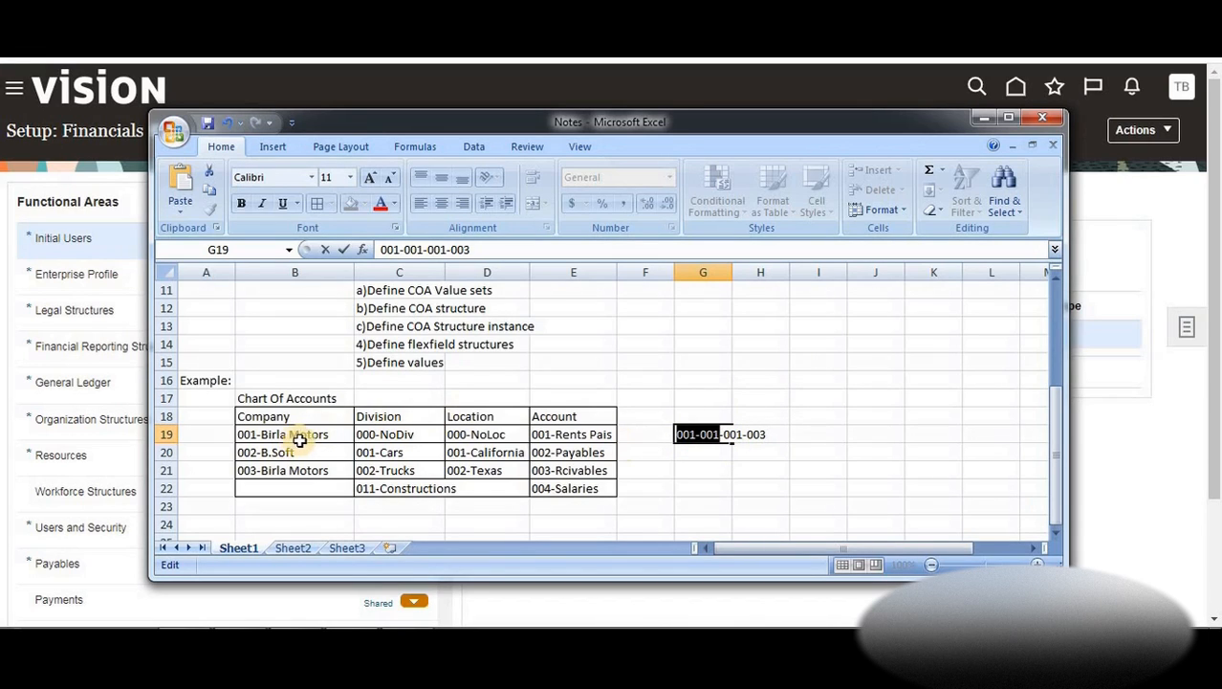
left_click(768, 436)
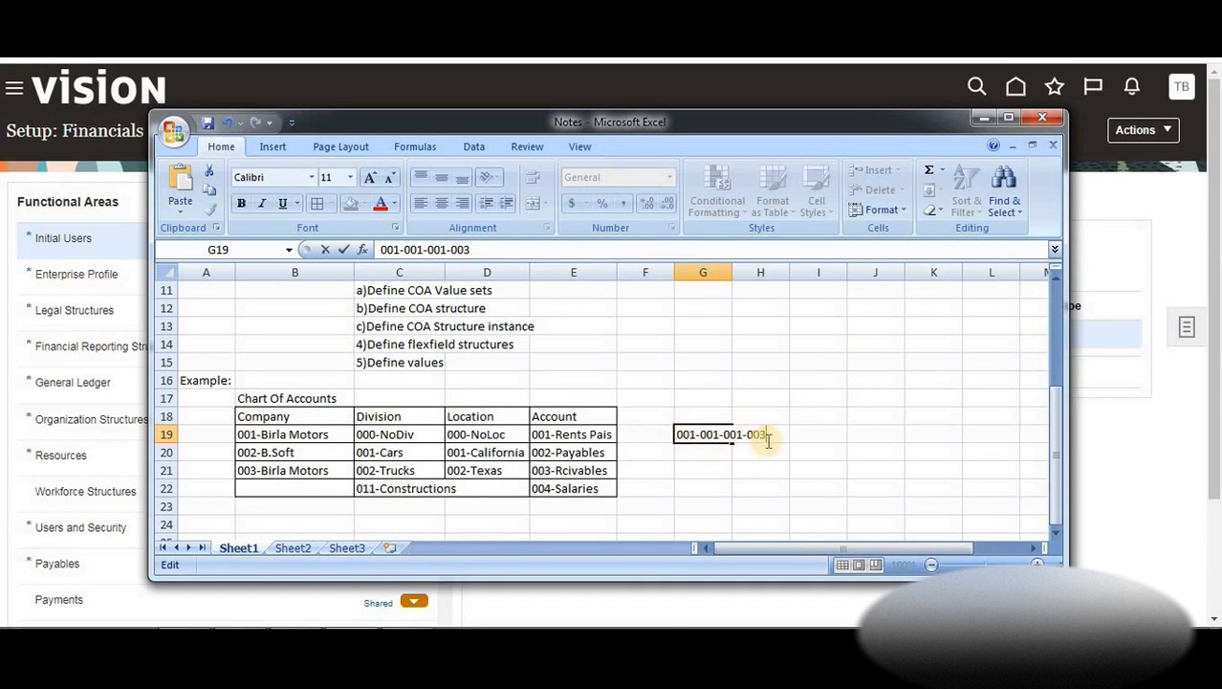
left_click(590, 472)
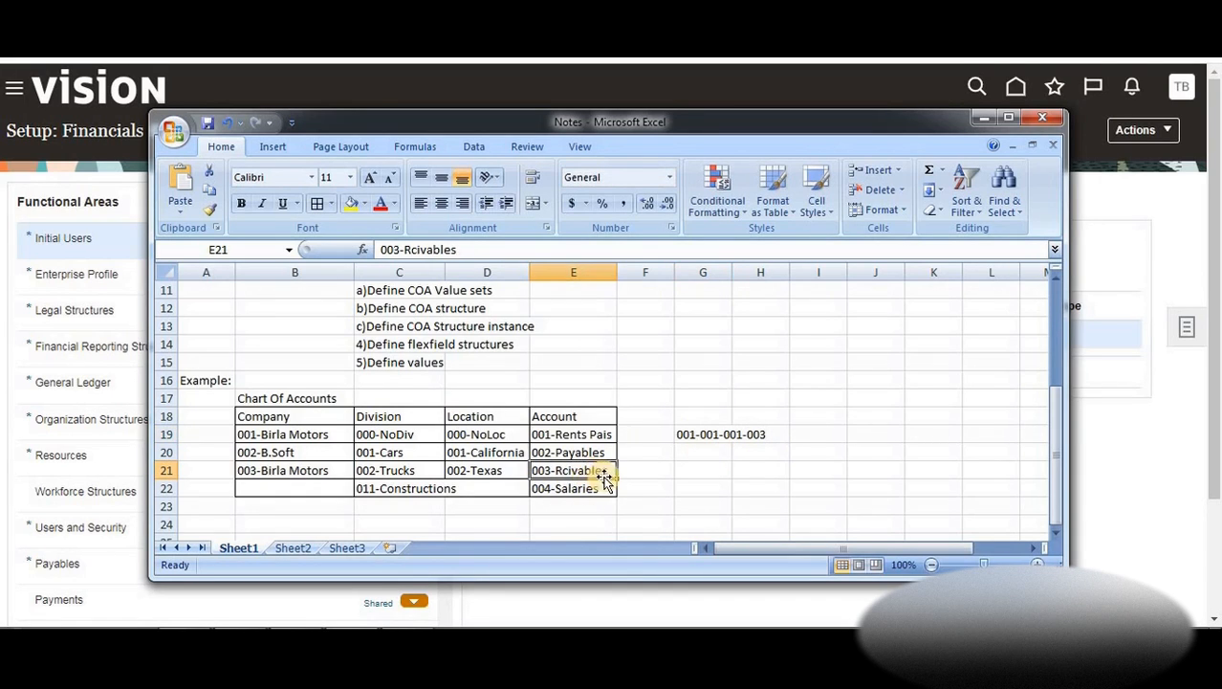
Walk through the company, division, location and account values matching the example code
left_click(502, 454)
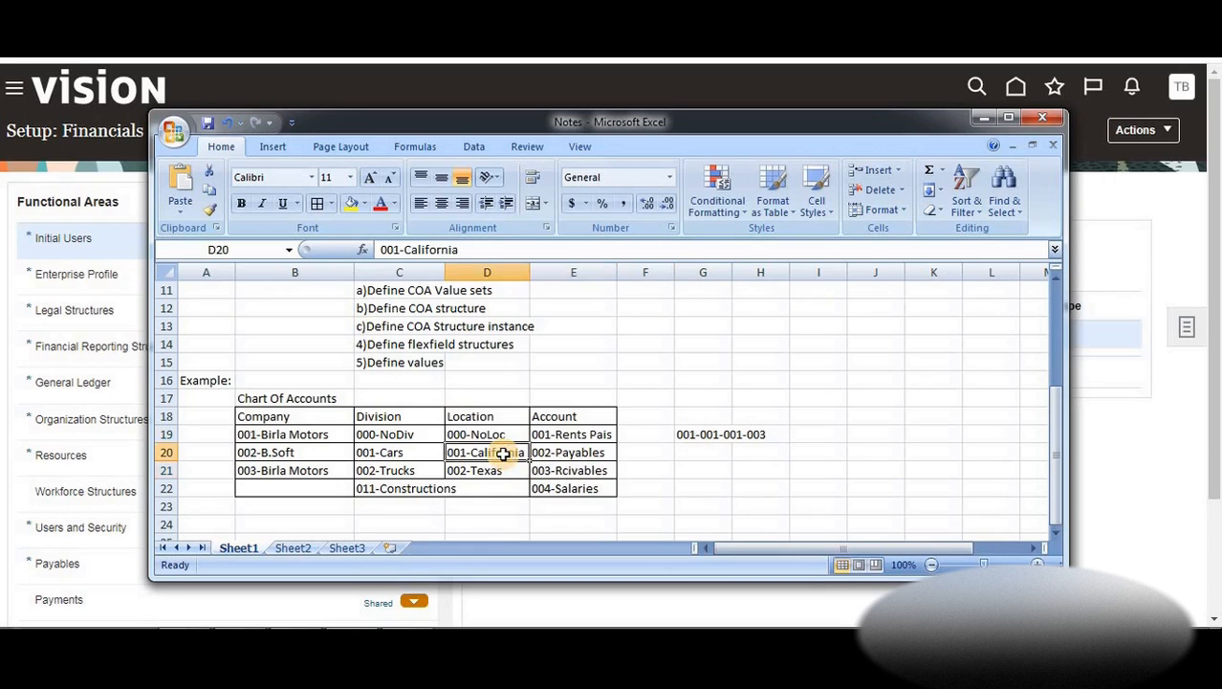
left_click(414, 450)
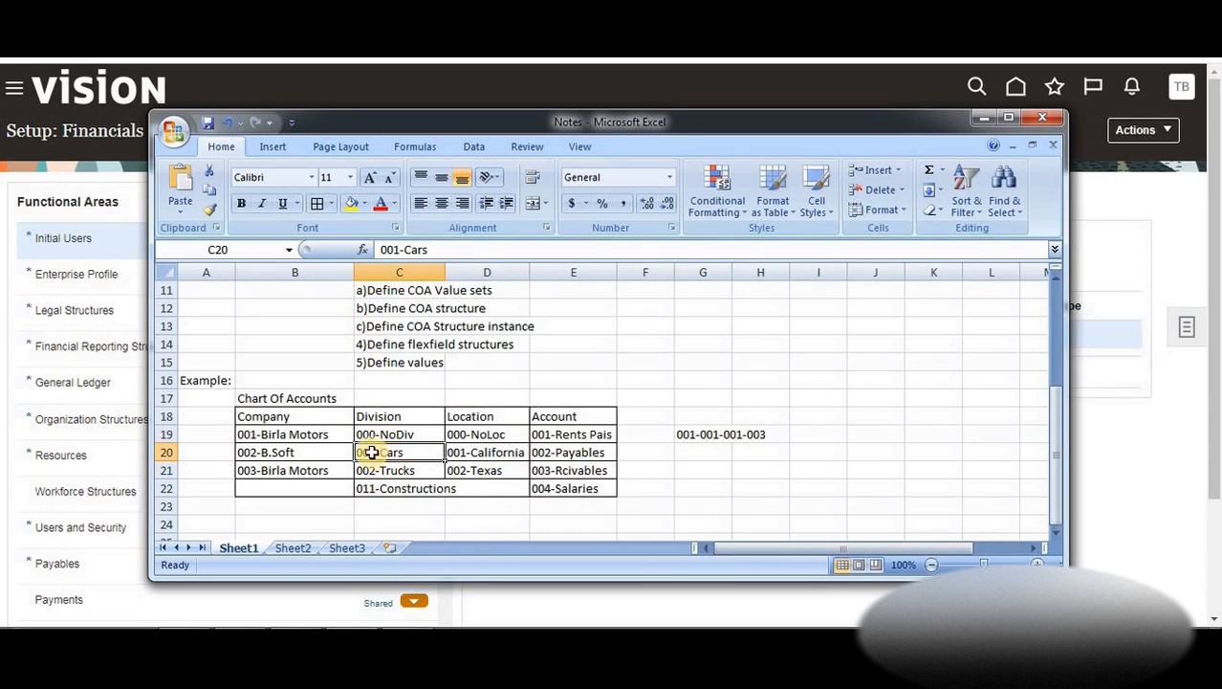
left_click(312, 434)
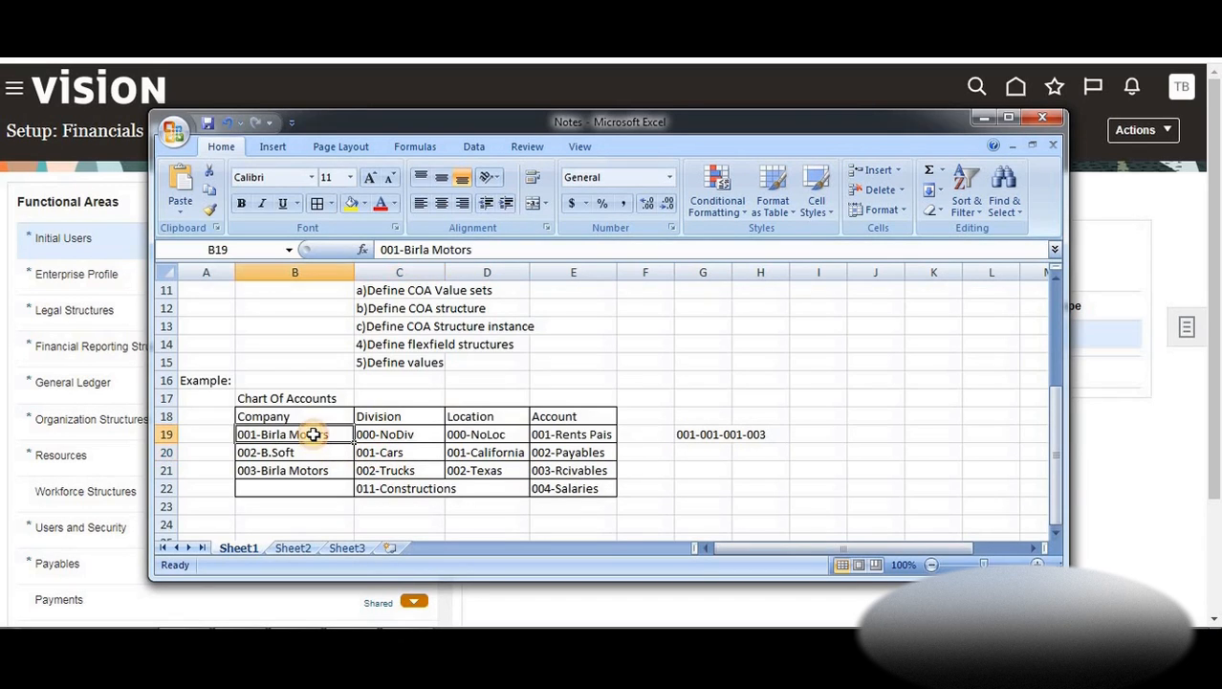
left_click(397, 470)
left_click(324, 437)
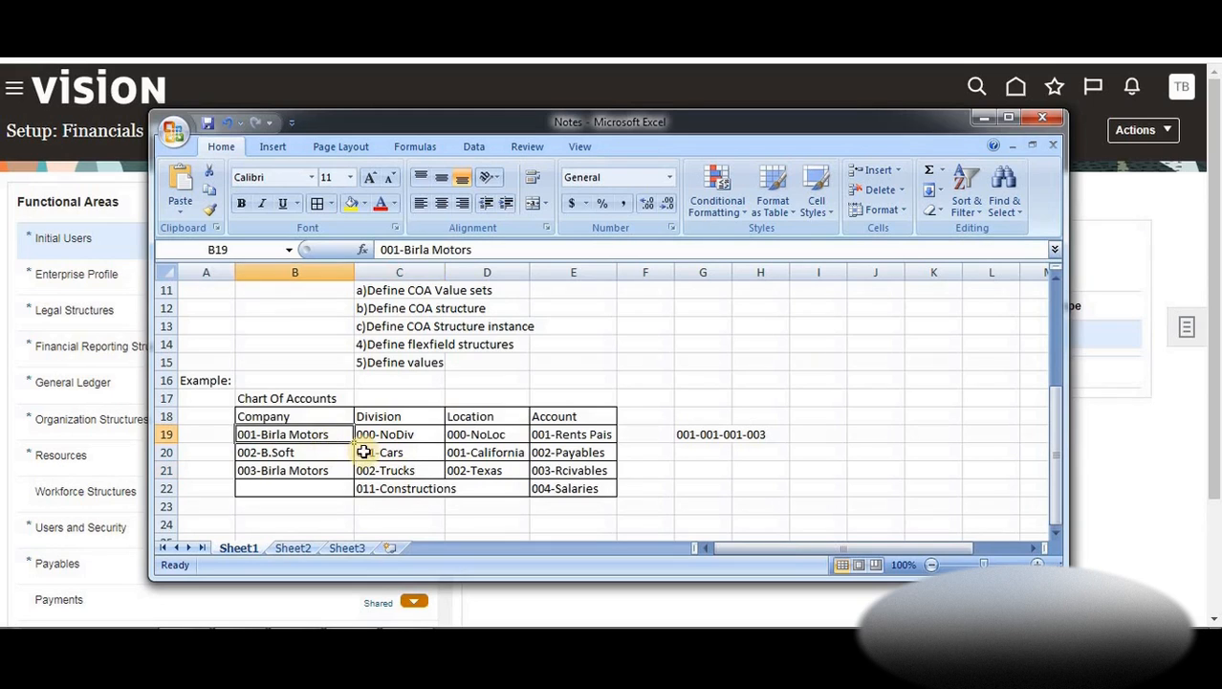
left_click(414, 457)
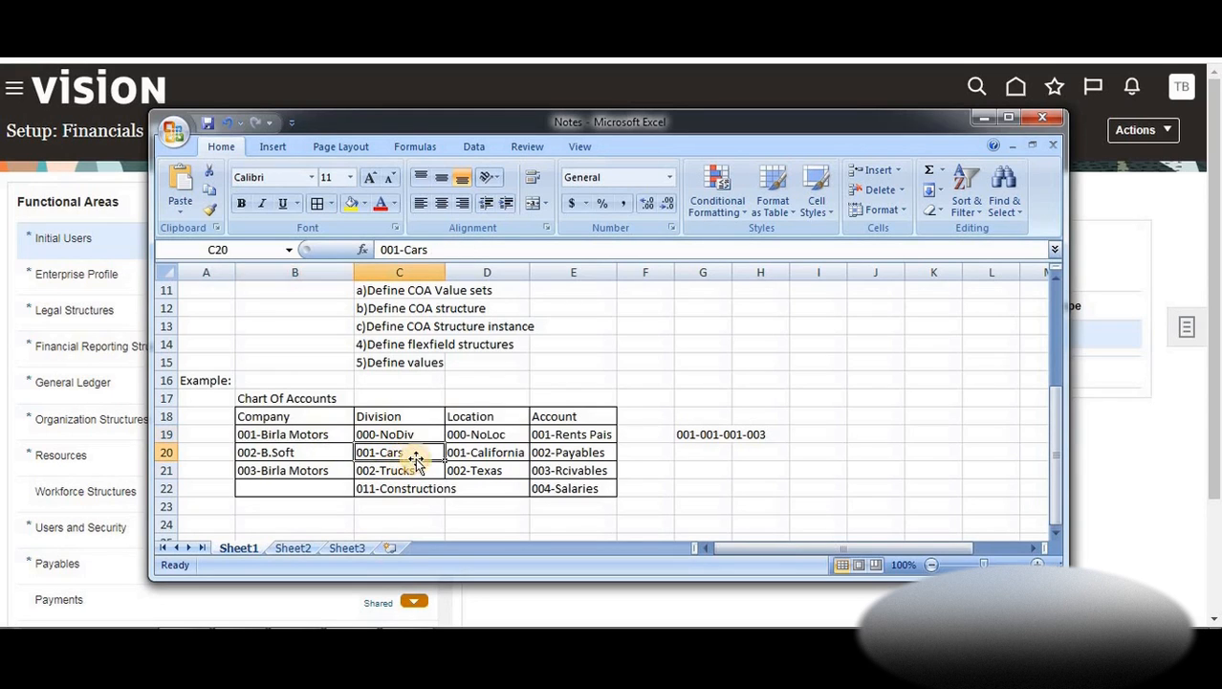
left_click(474, 464)
left_click(487, 455)
left_click(585, 460)
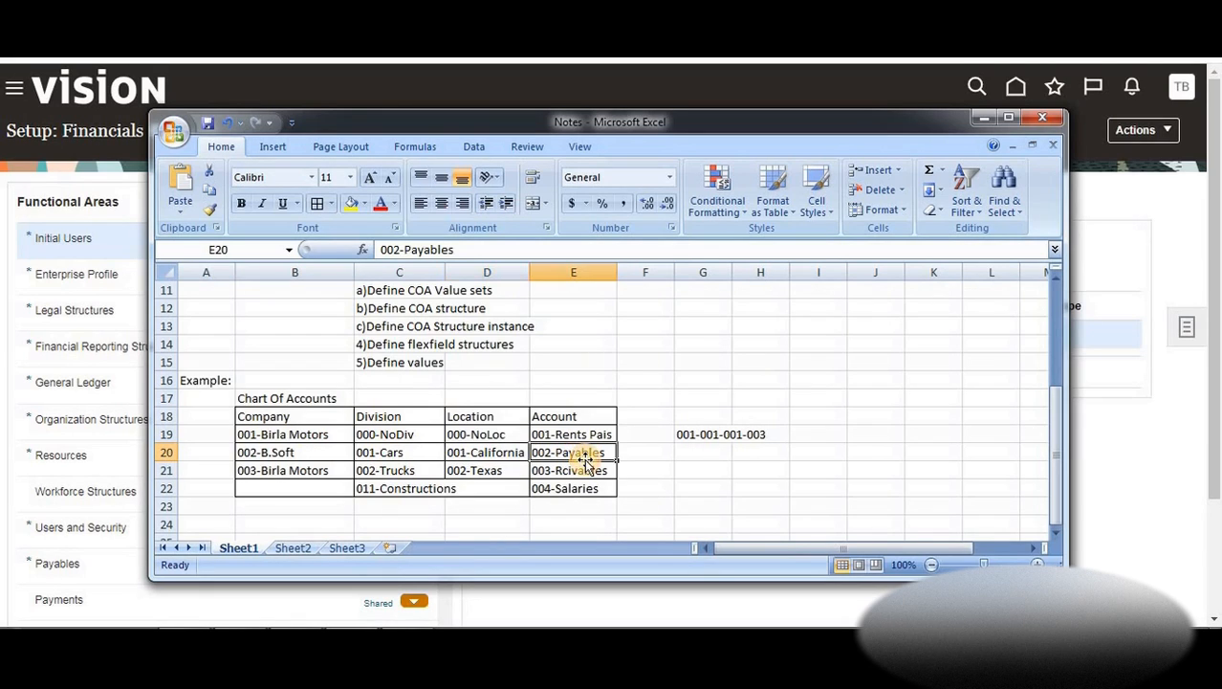
left_click(591, 473)
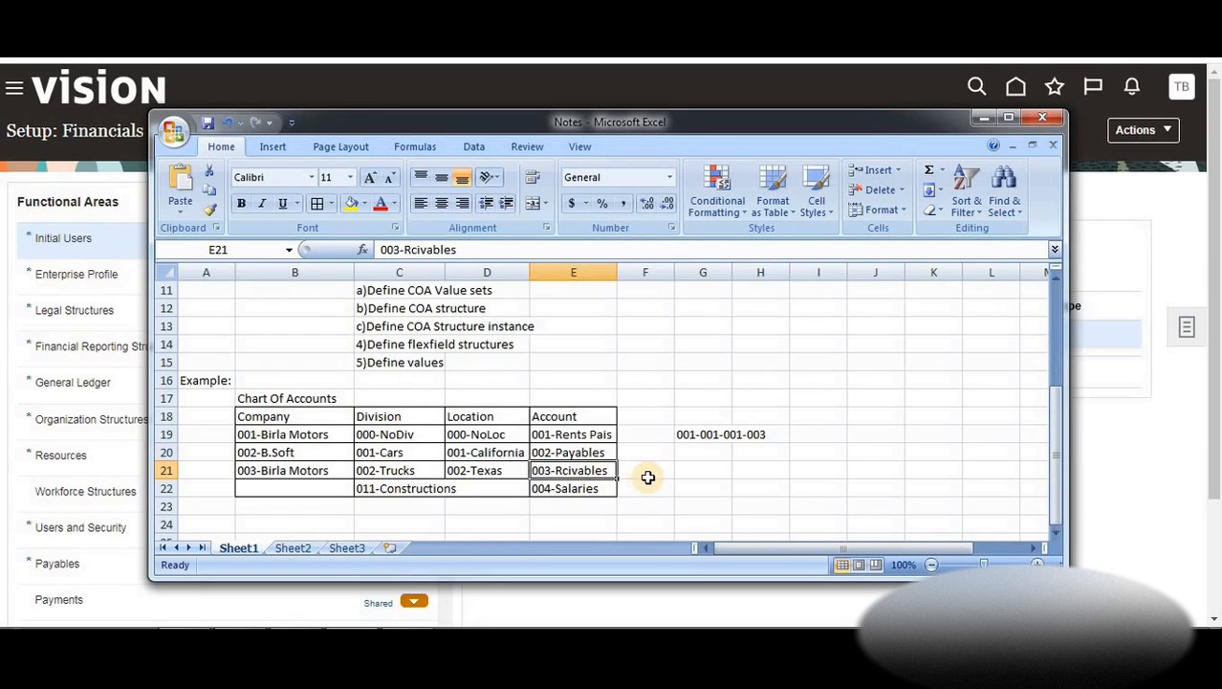
left_click(628, 483)
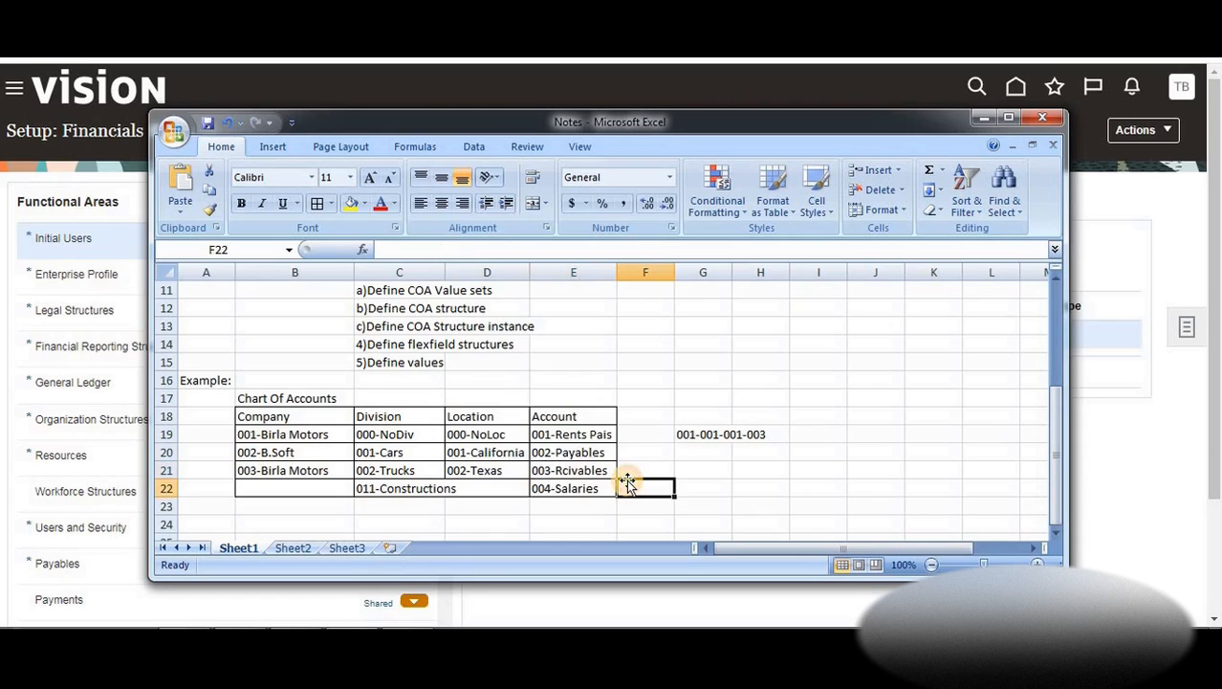
left_click(681, 439)
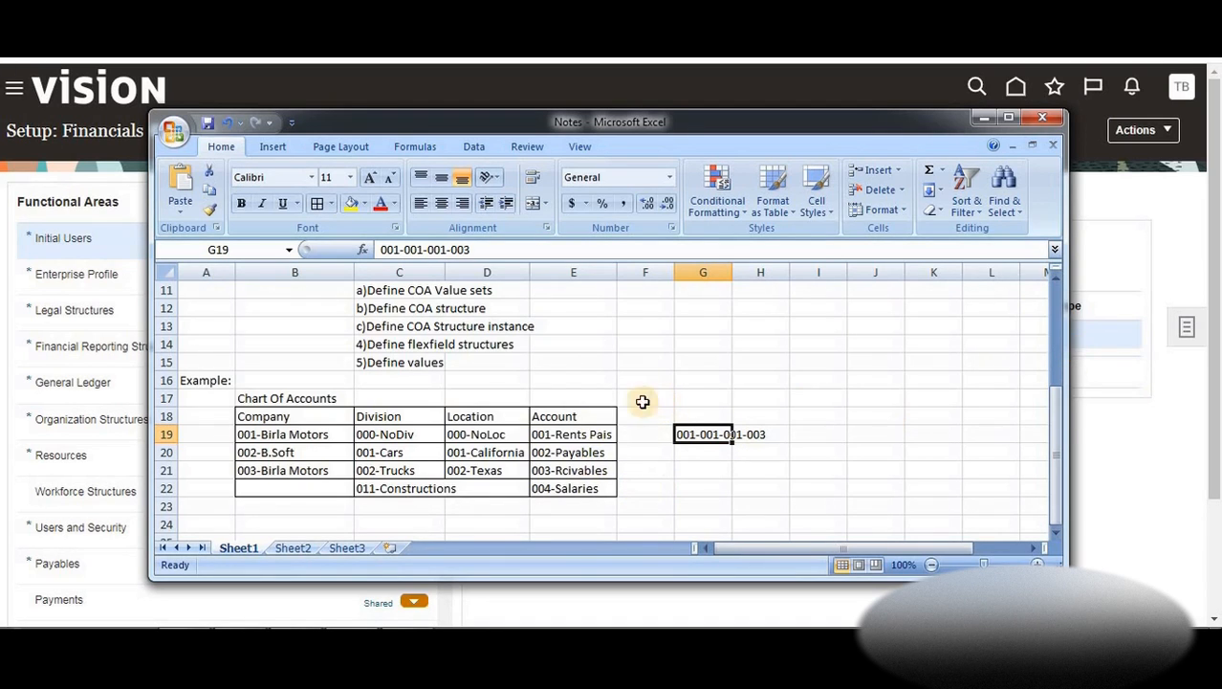
Go to the a)Define COA Value sets note, widen column C, and minimize Excel
left_click(524, 378)
key("Up")
key("Up")
key("Up")
key("Up")
key("Up")
key("Up")
key("Up")
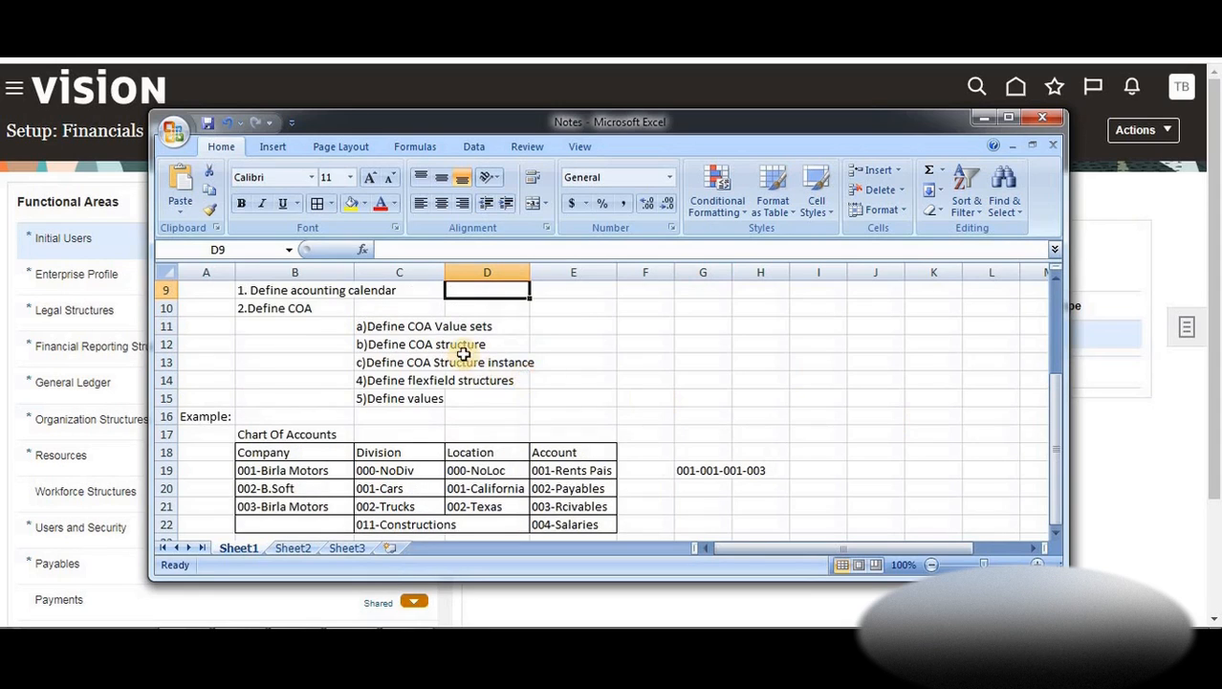
left_click(377, 325)
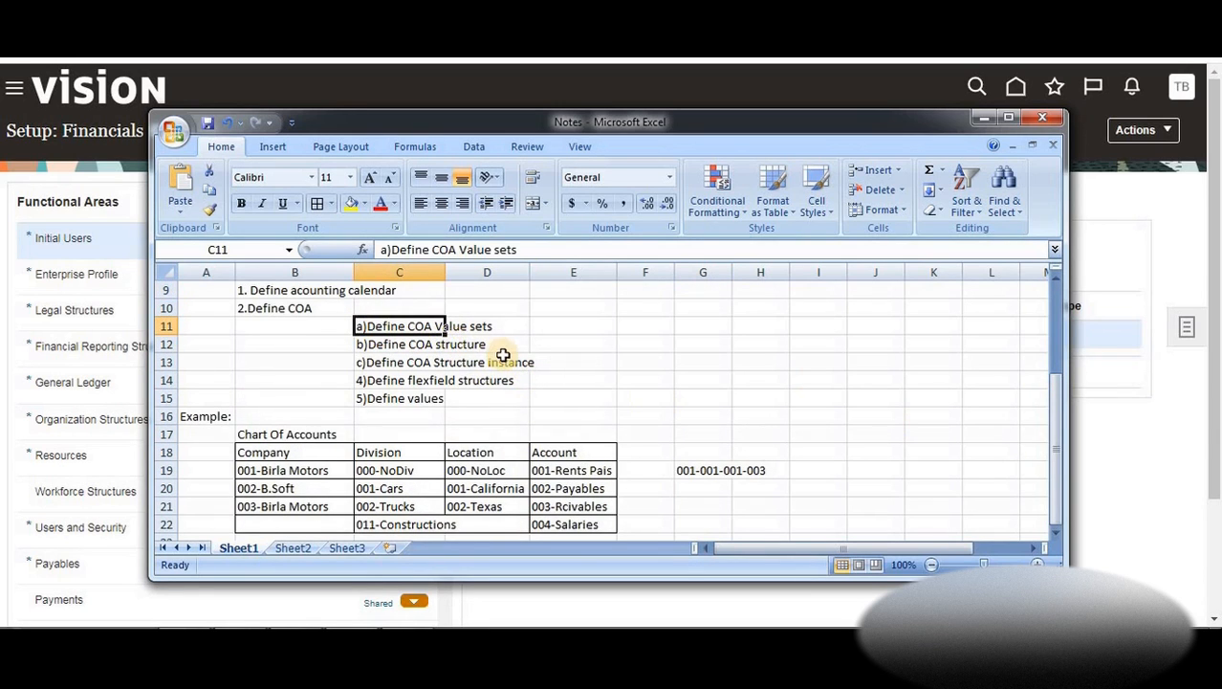
left_click_drag(444, 266, 673, 266)
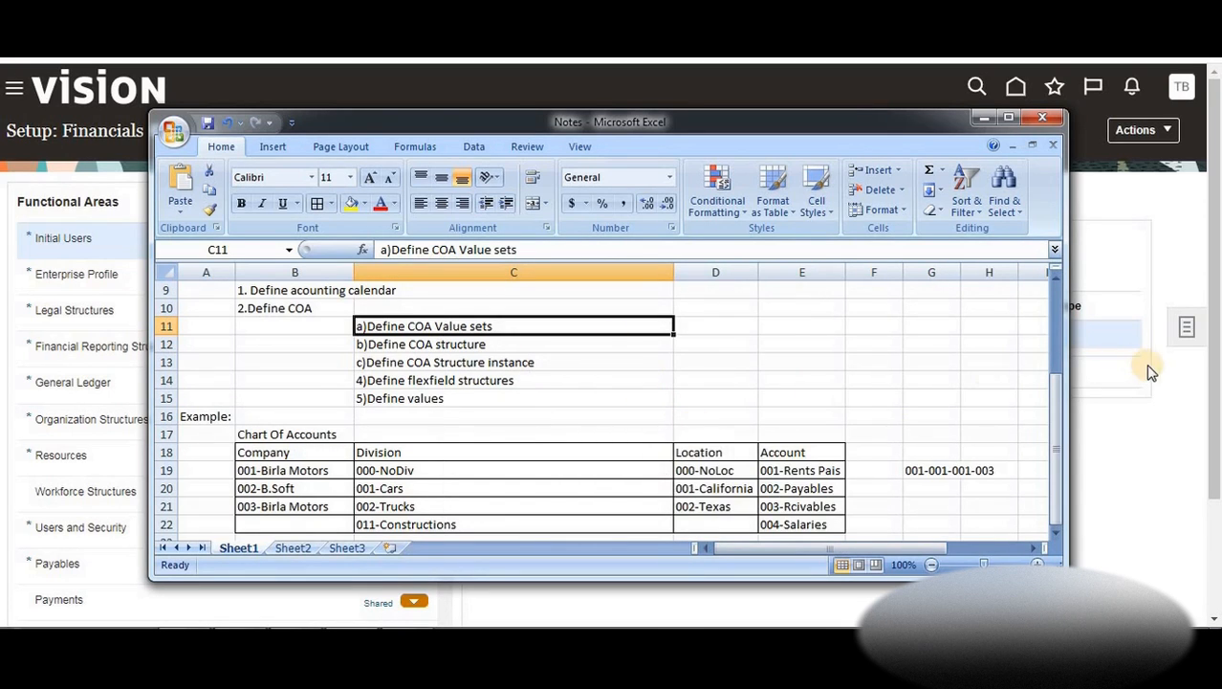
left_click(1113, 397)
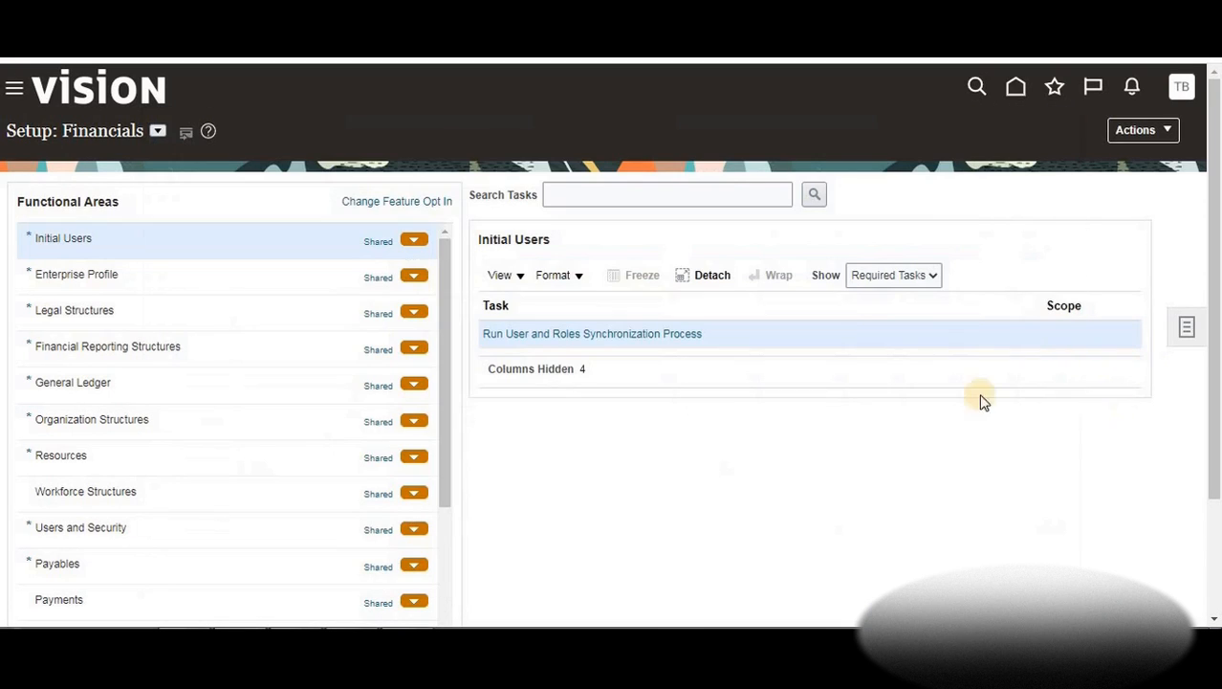
Show the Financial Reporting Structures functional area on the Setup: Financials page
left_click(1182, 106)
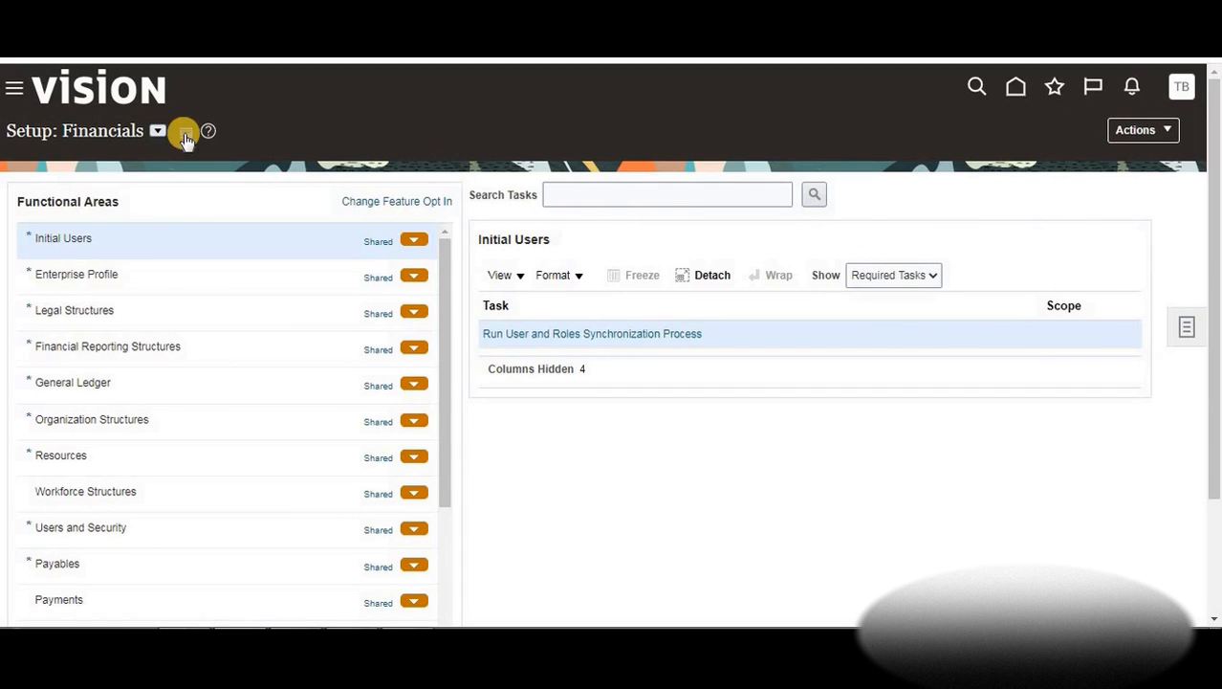
left_click(84, 133)
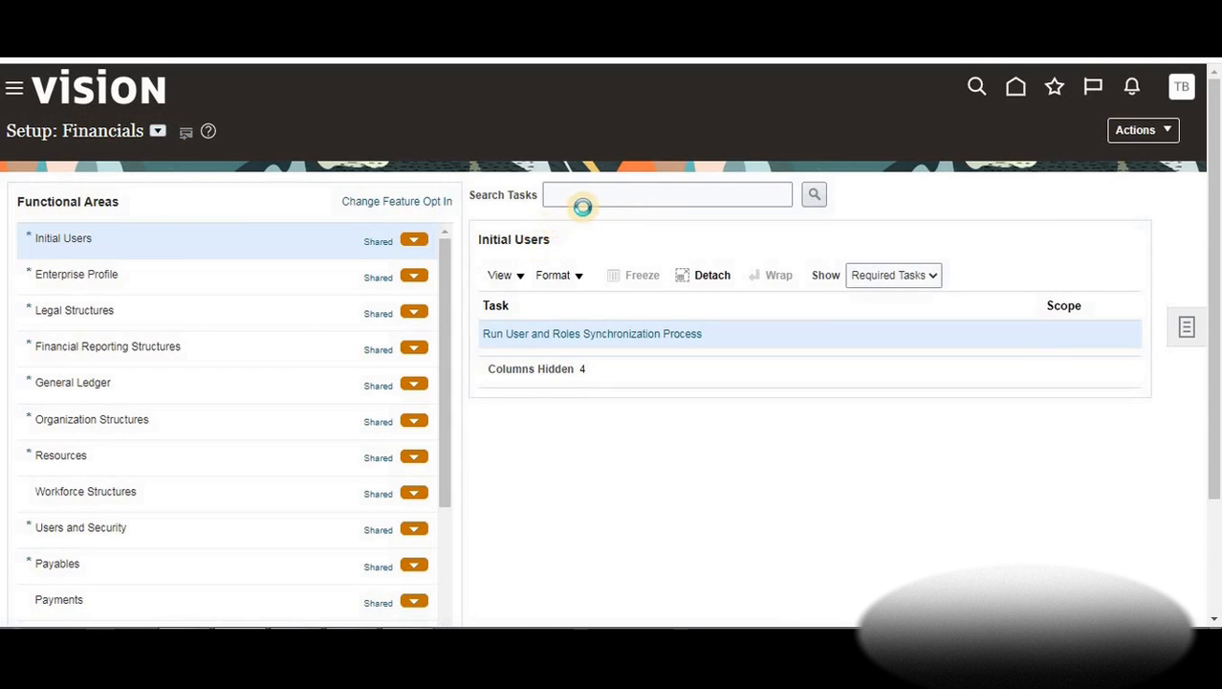
left_click(595, 200)
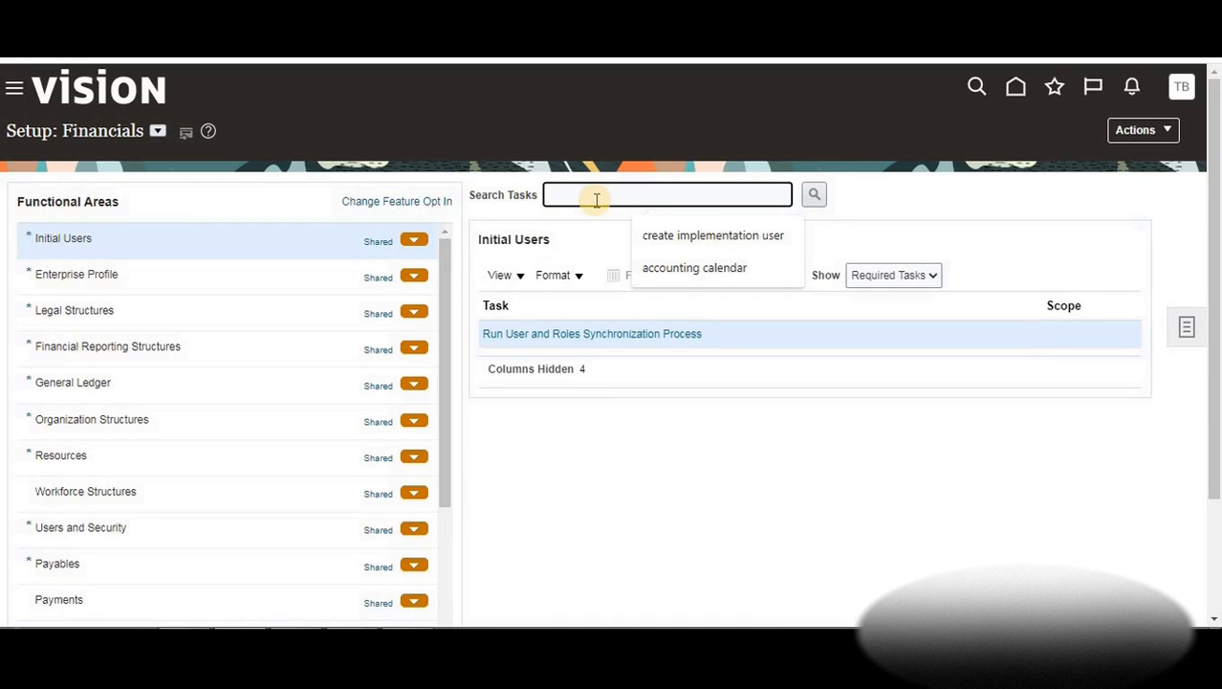
left_click(103, 350)
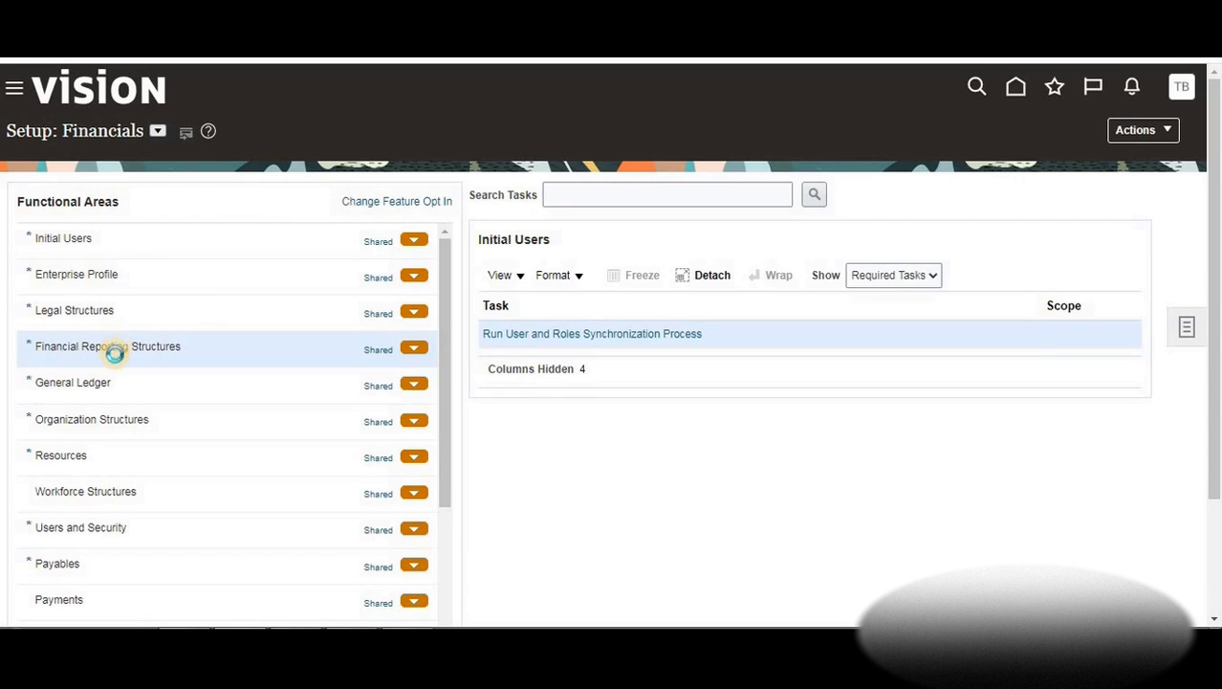
Search the tasks and open Manage Chart of Accounts Value Sets, then return to the Excel notes
left_click(574, 193)
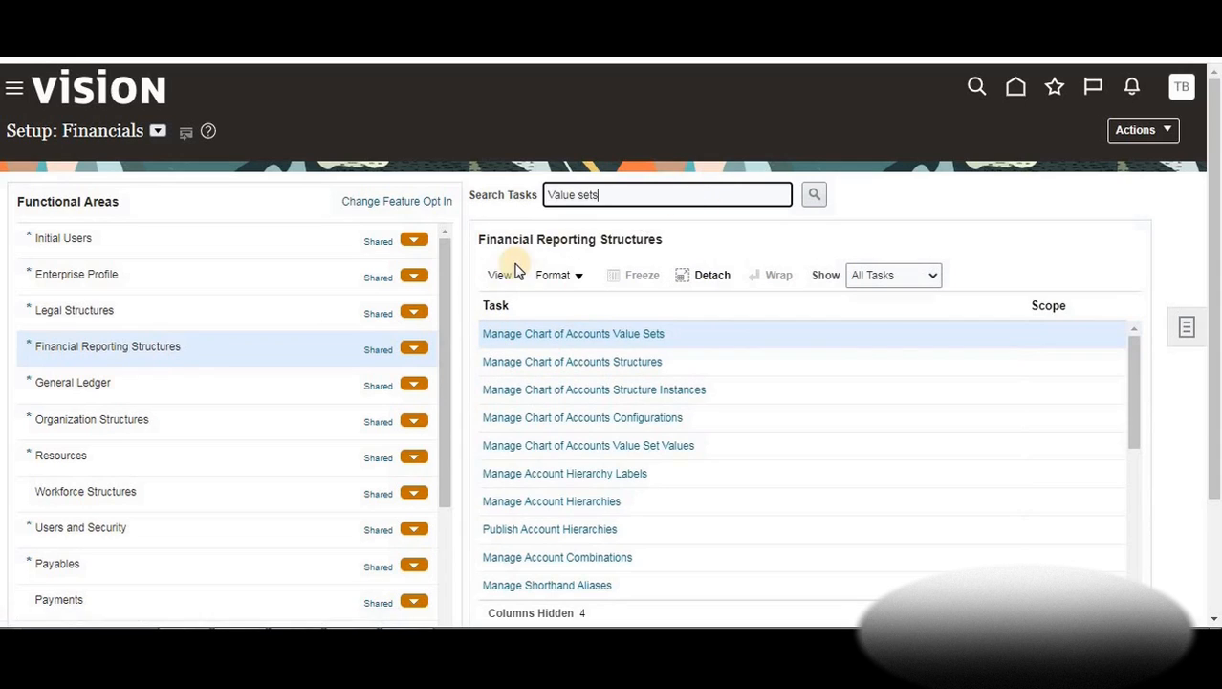
left_click(217, 348)
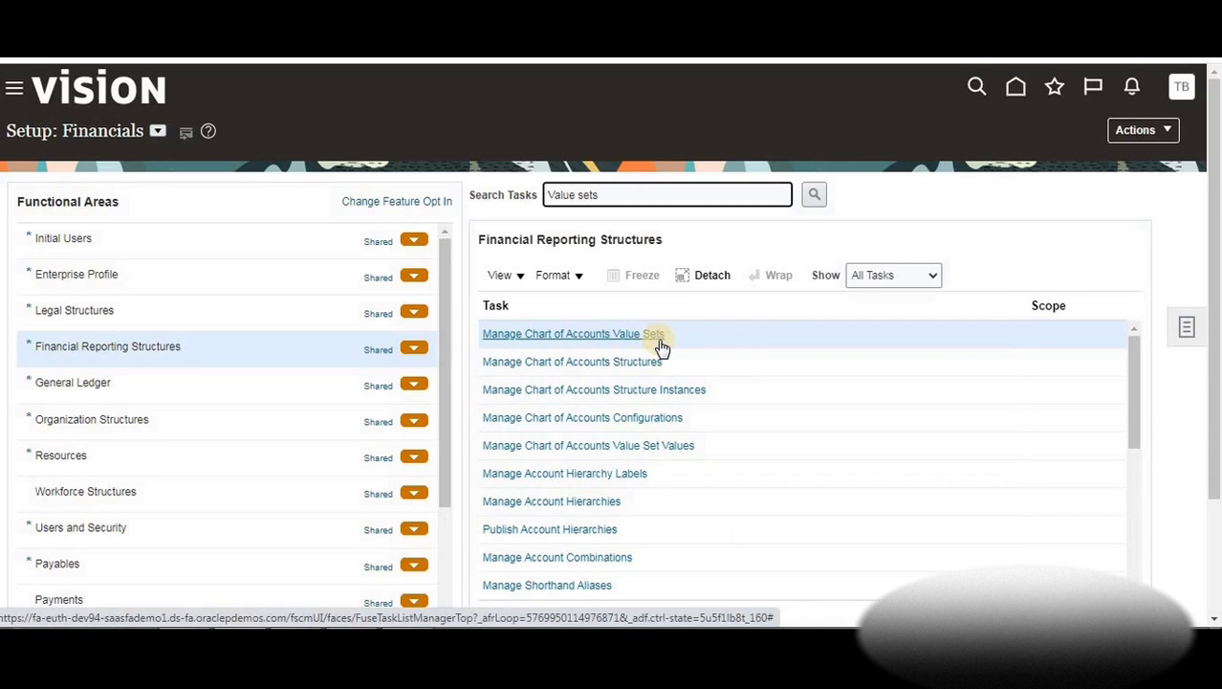
left_click(609, 336)
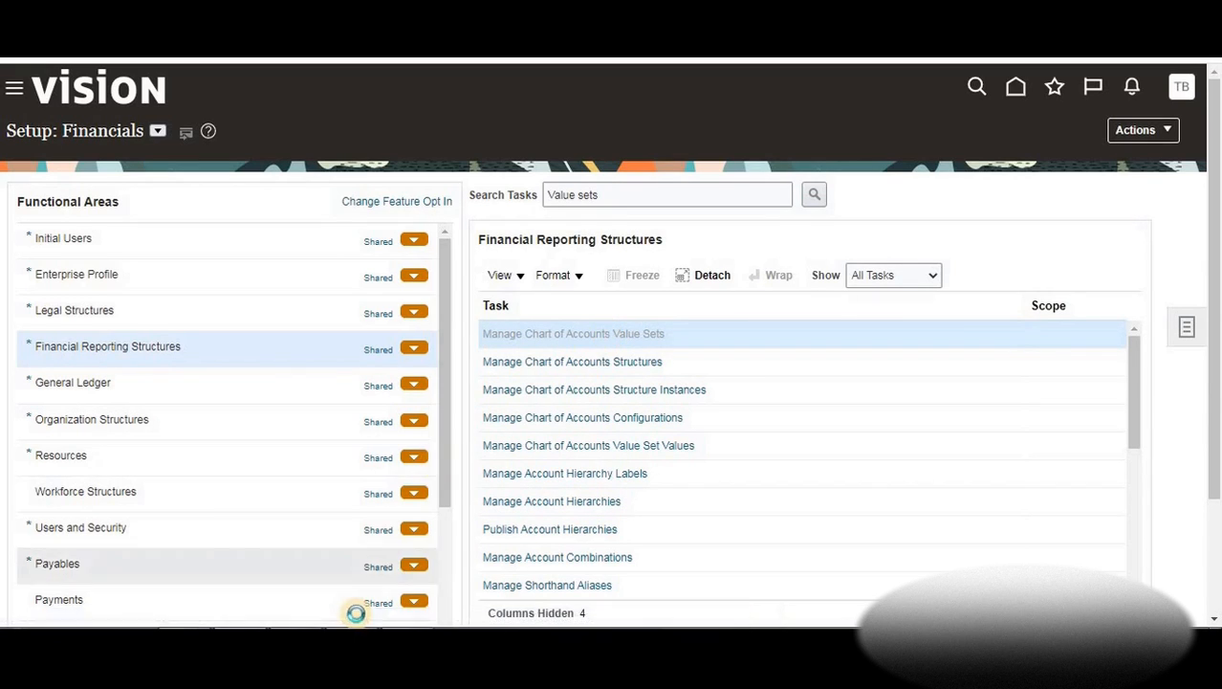
mouse_move(351, 681)
left_click(412, 545)
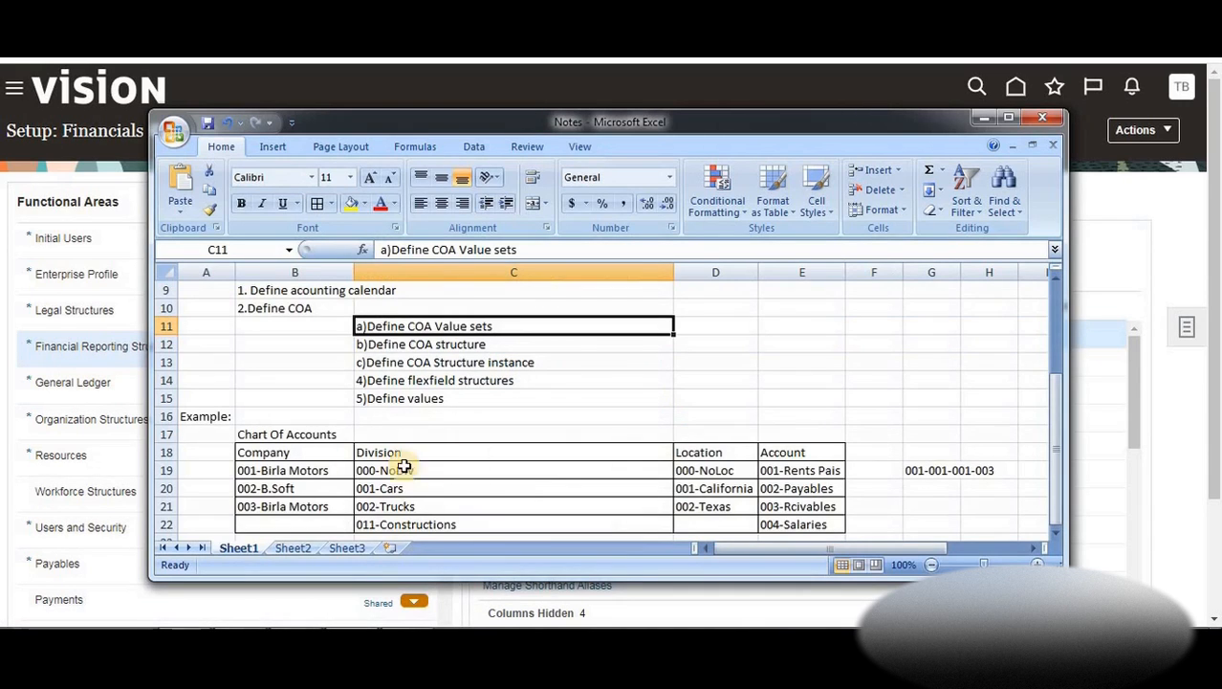
Review the Company, Division, Location and Account headings in B18:E18, then return to Oracle
left_click(340, 453)
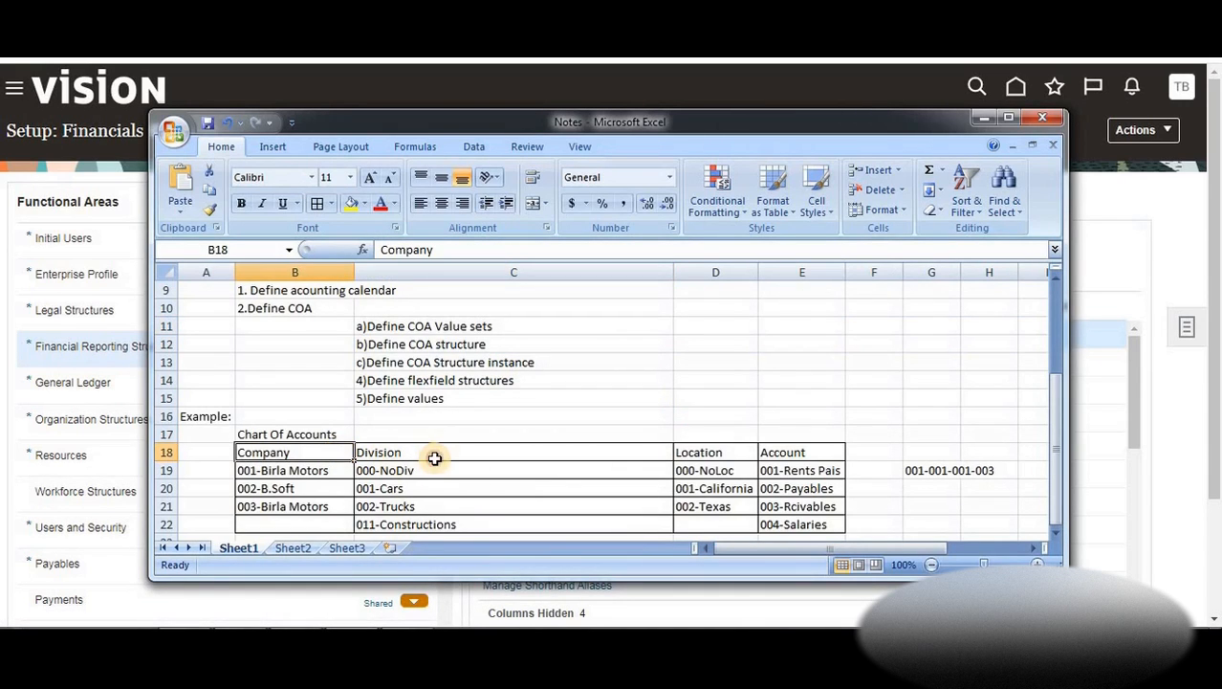
left_click(434, 458)
left_click(682, 458)
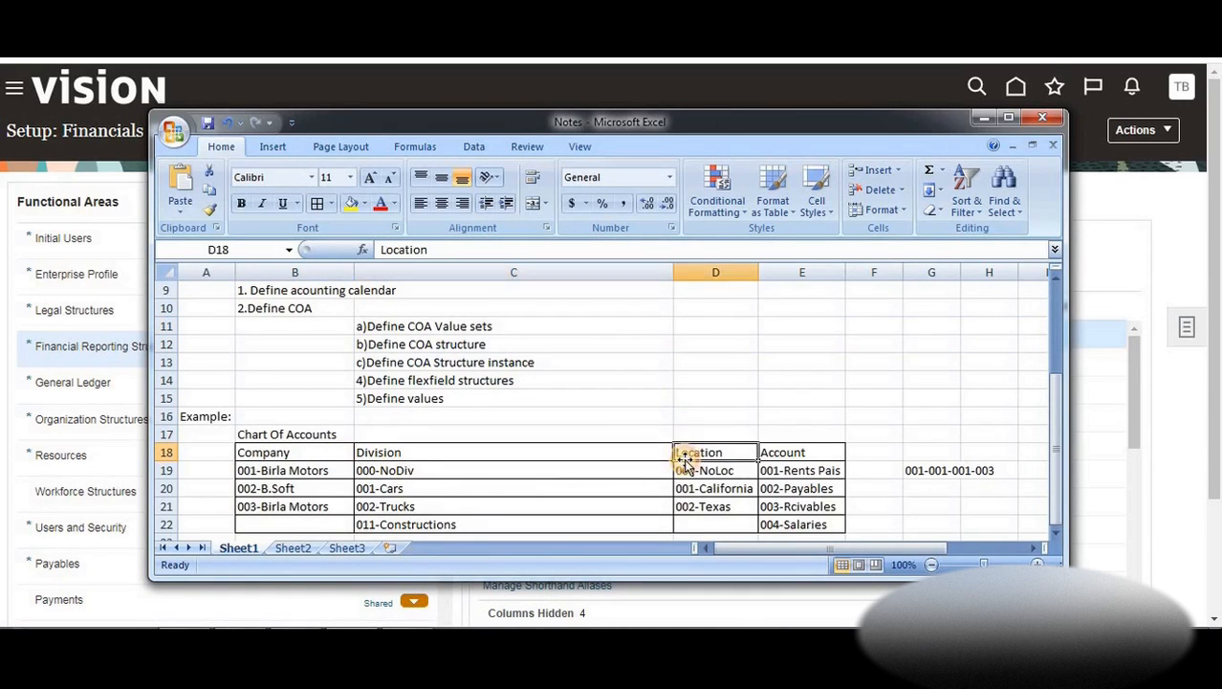
left_click(773, 457)
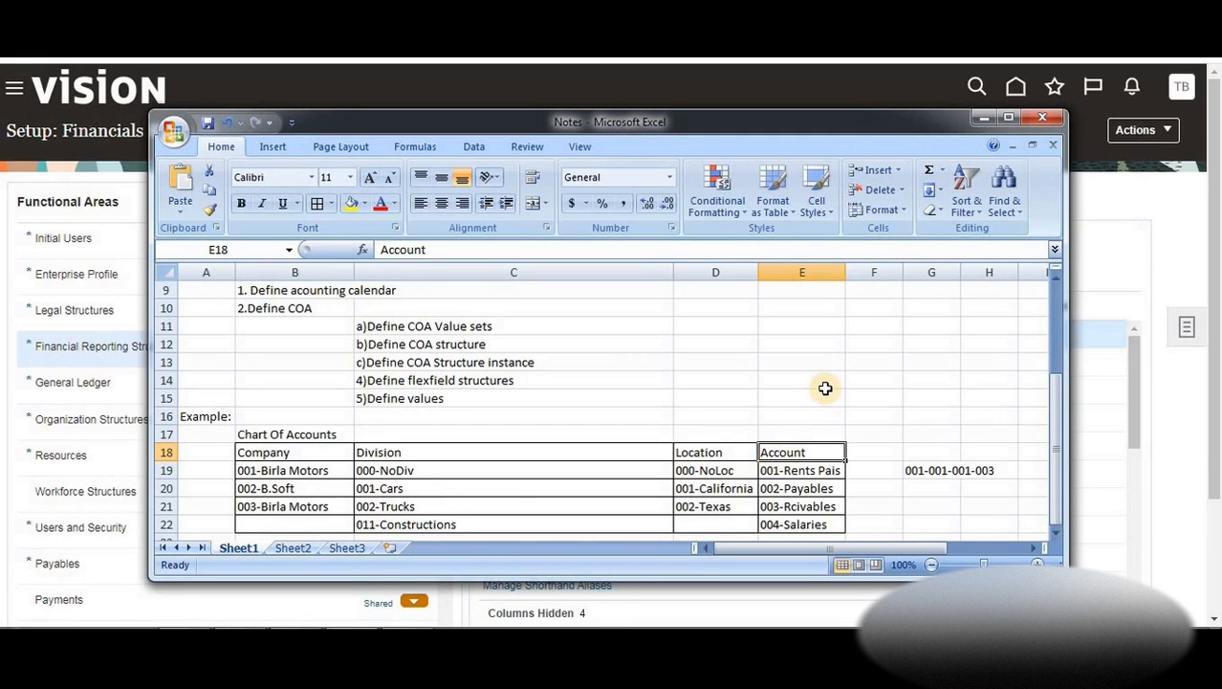
key("alt+Tab")
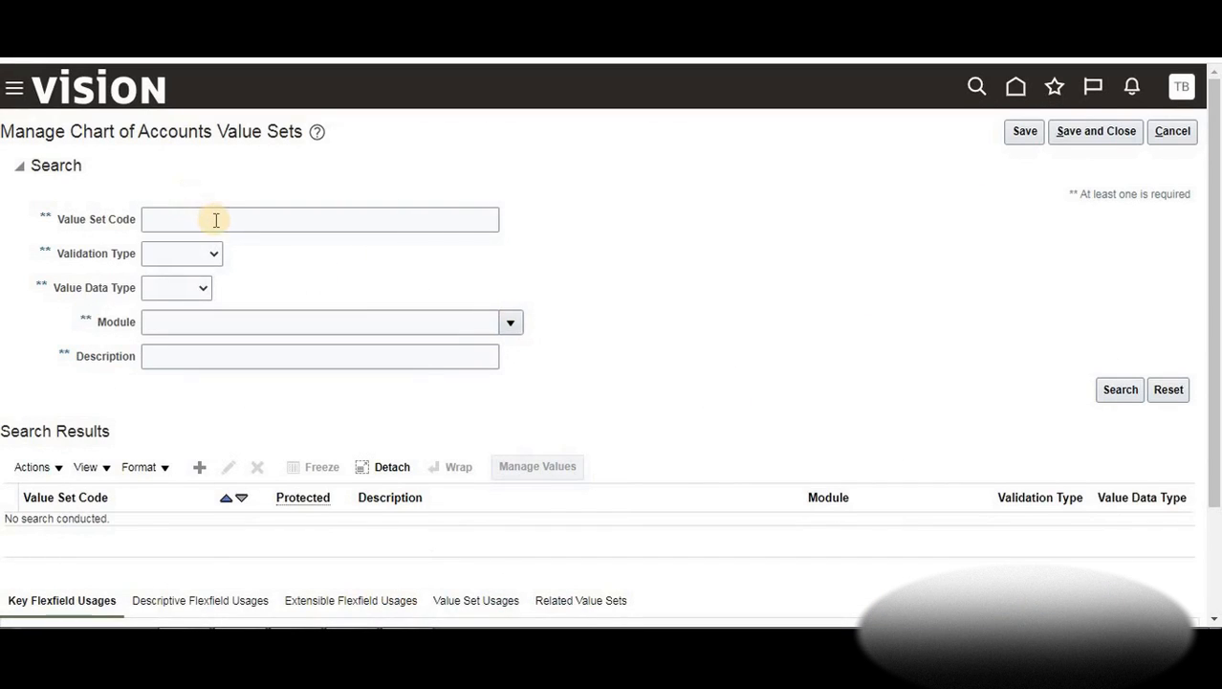
Create a new value set from the Manage Chart of Accounts Value Sets search results
left_click(216, 219)
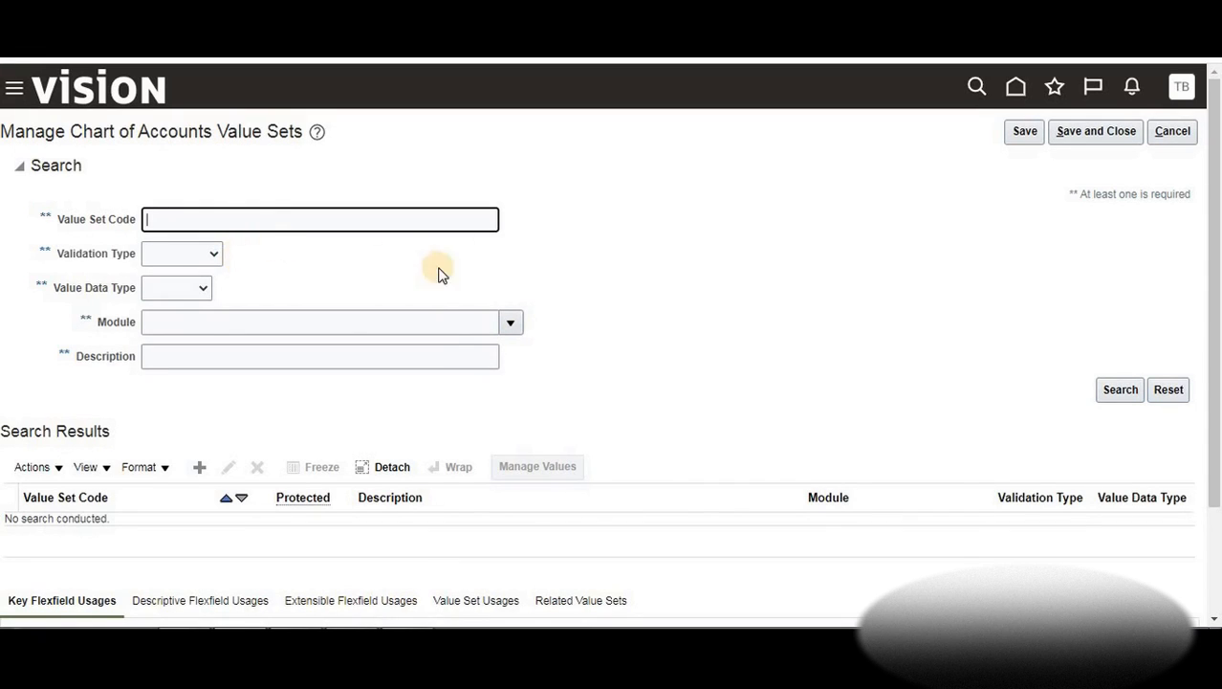
left_click(199, 468)
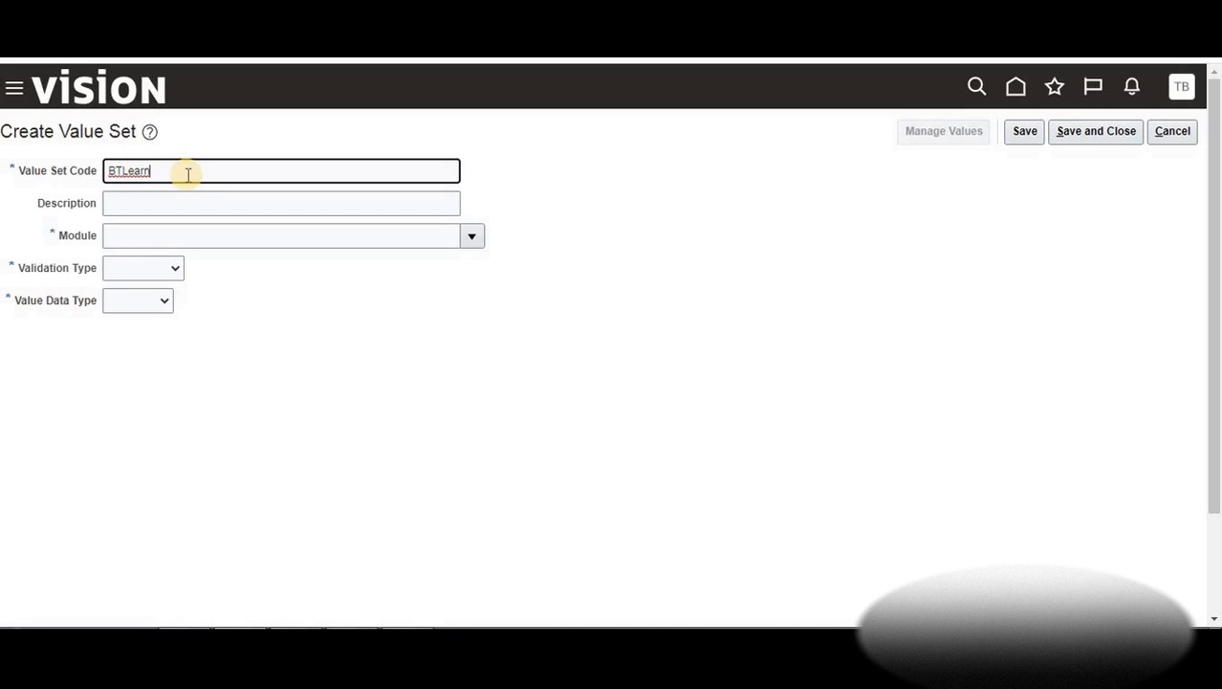
Set the value set code to BTLearn_Company and copy it into Description
type("_Company")
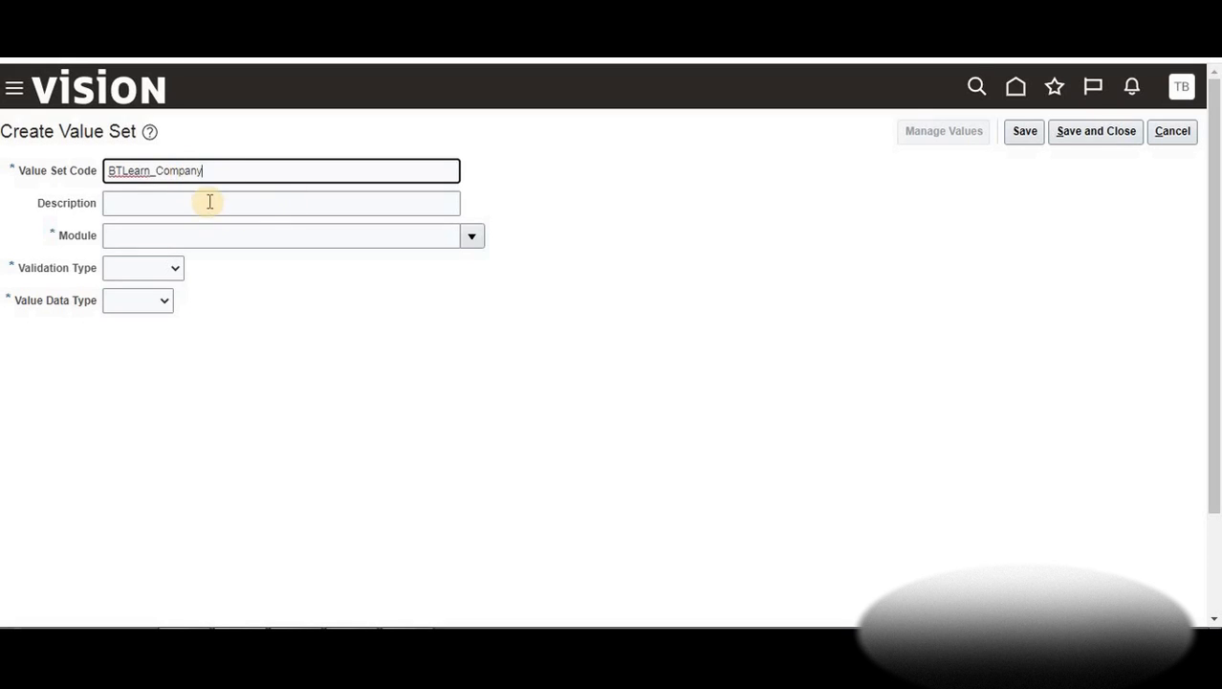
left_click(154, 172)
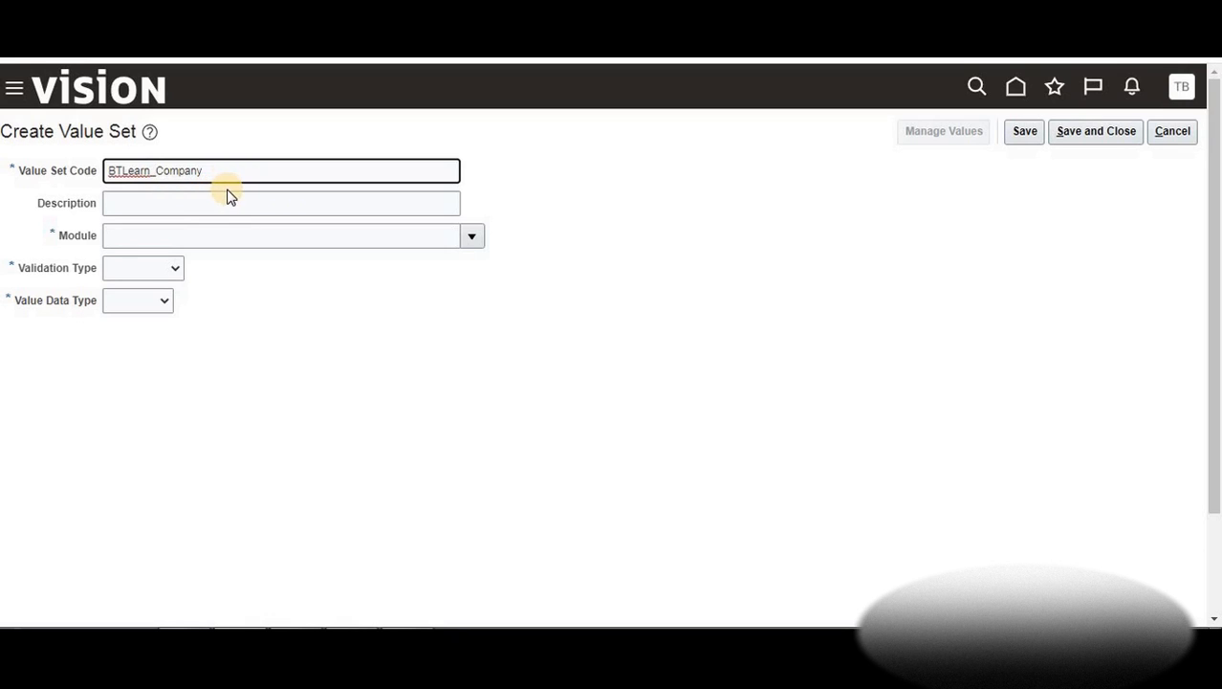
left_click(218, 203)
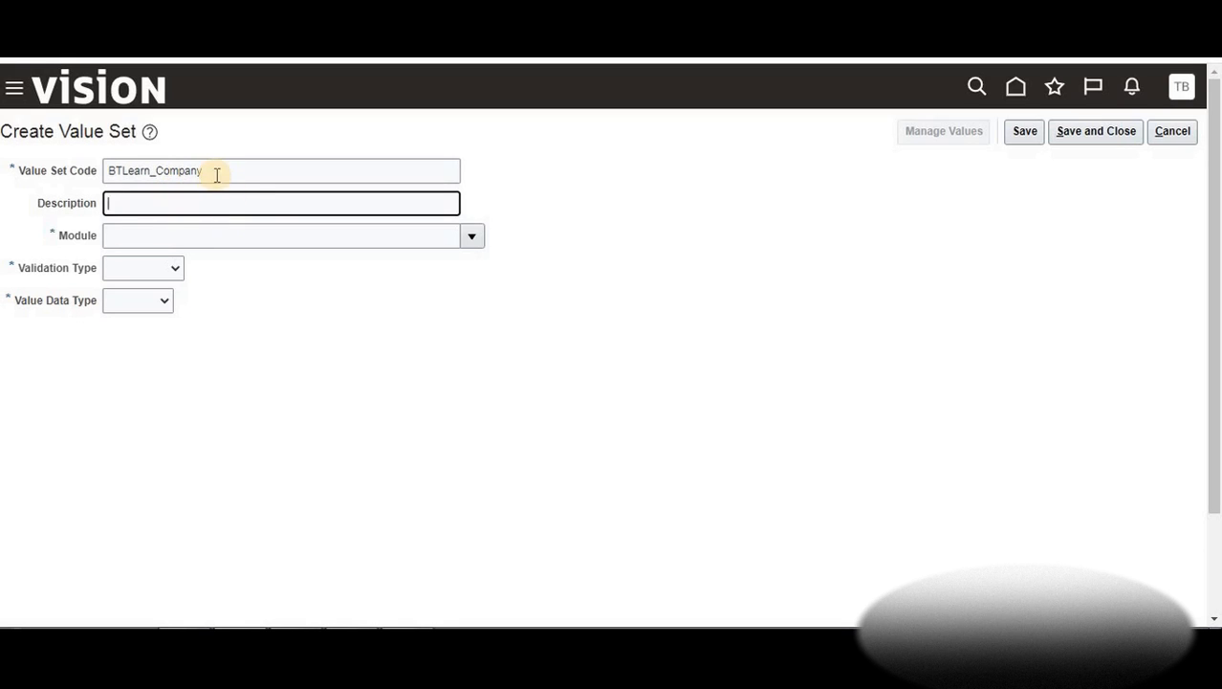
left_click(69, 174)
key("ctrl+c")
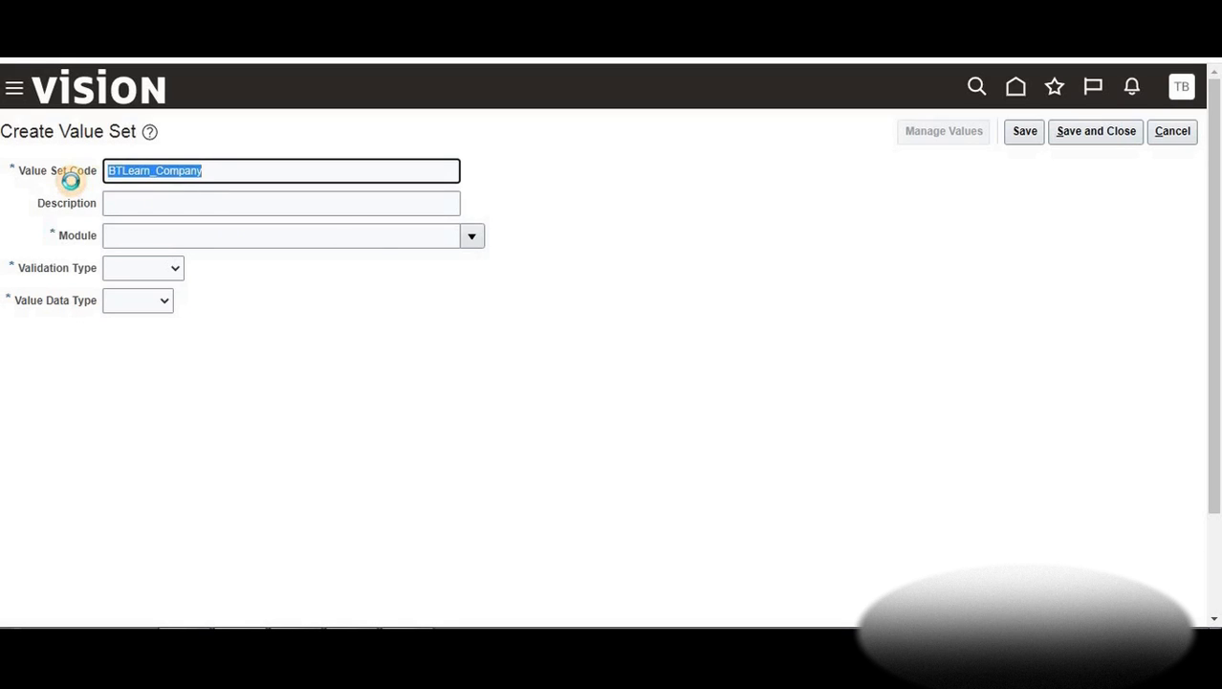
left_click(316, 199)
key("ctrl+v")
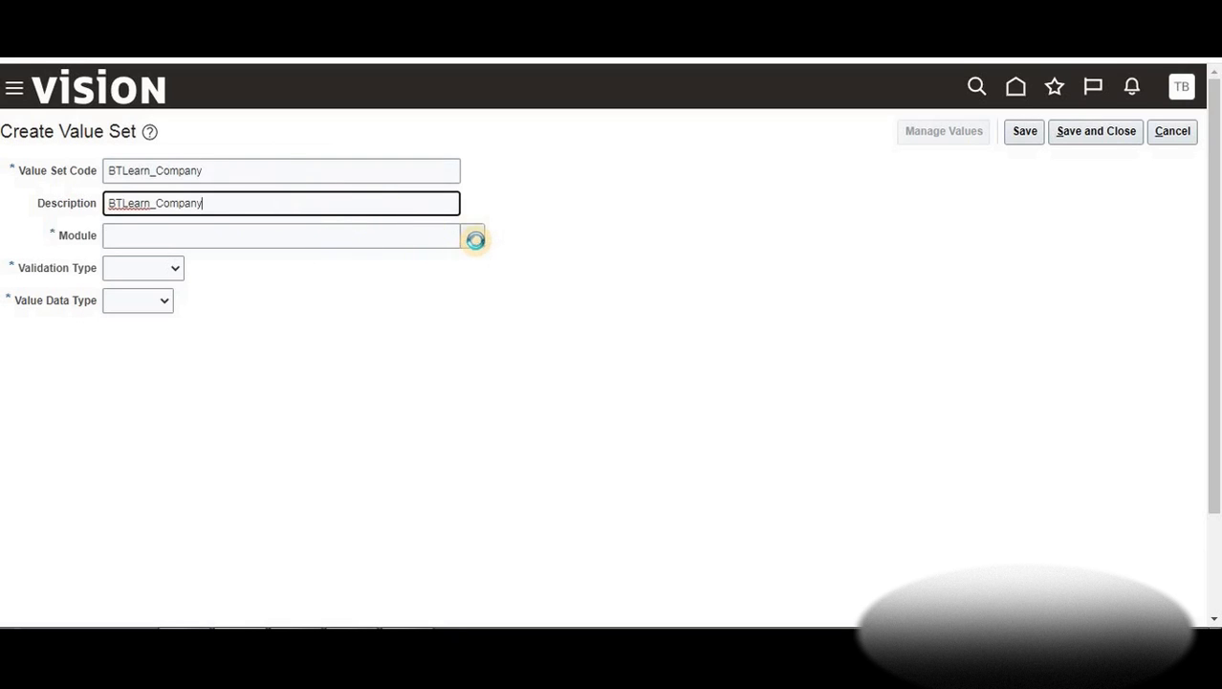
Choose General Ledger as the module and Independent as the validation type
left_click(476, 239)
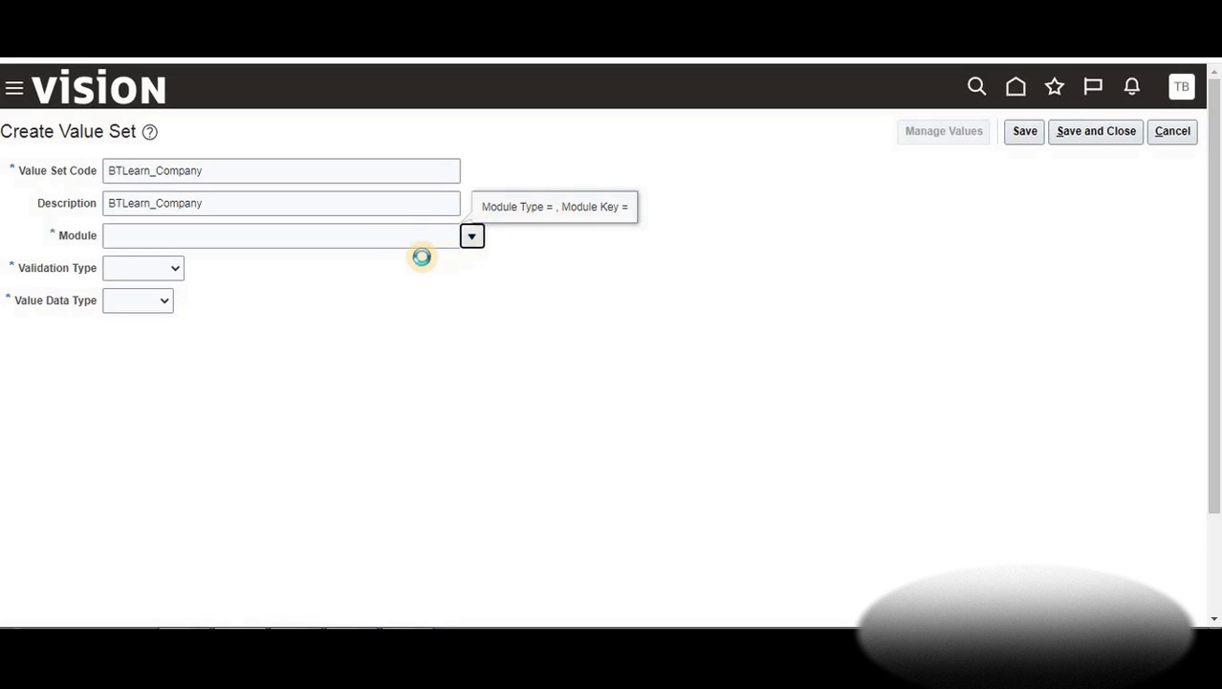
left_click(471, 237)
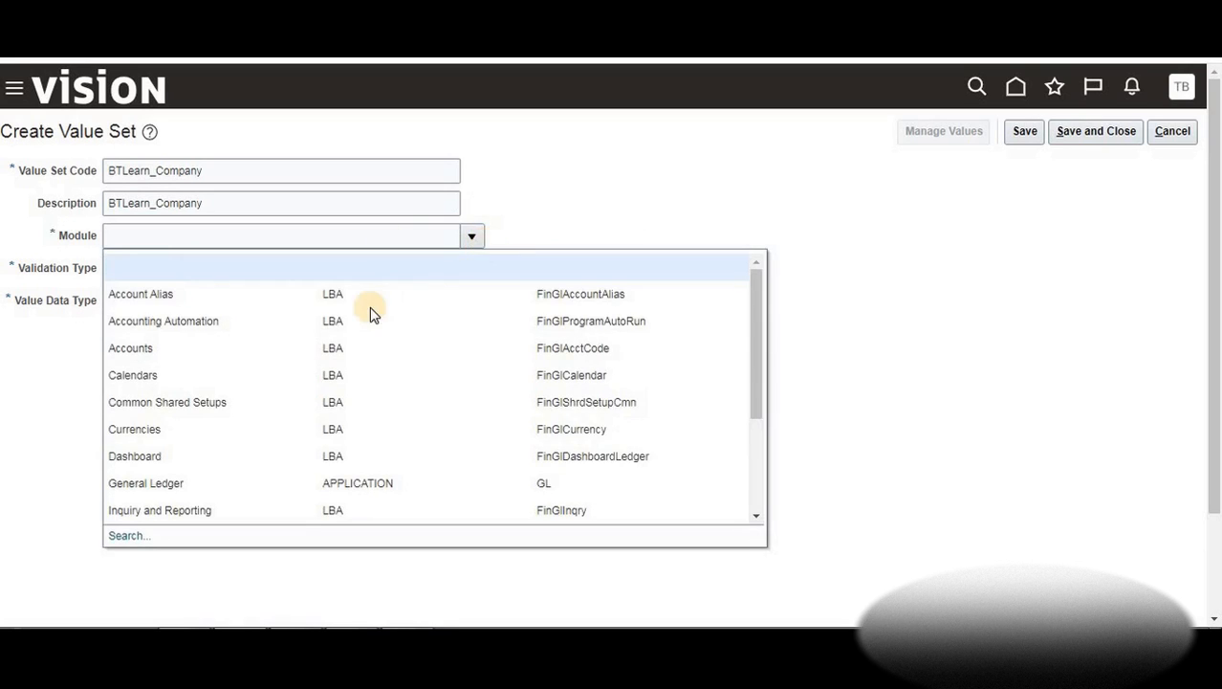
left_click(199, 483)
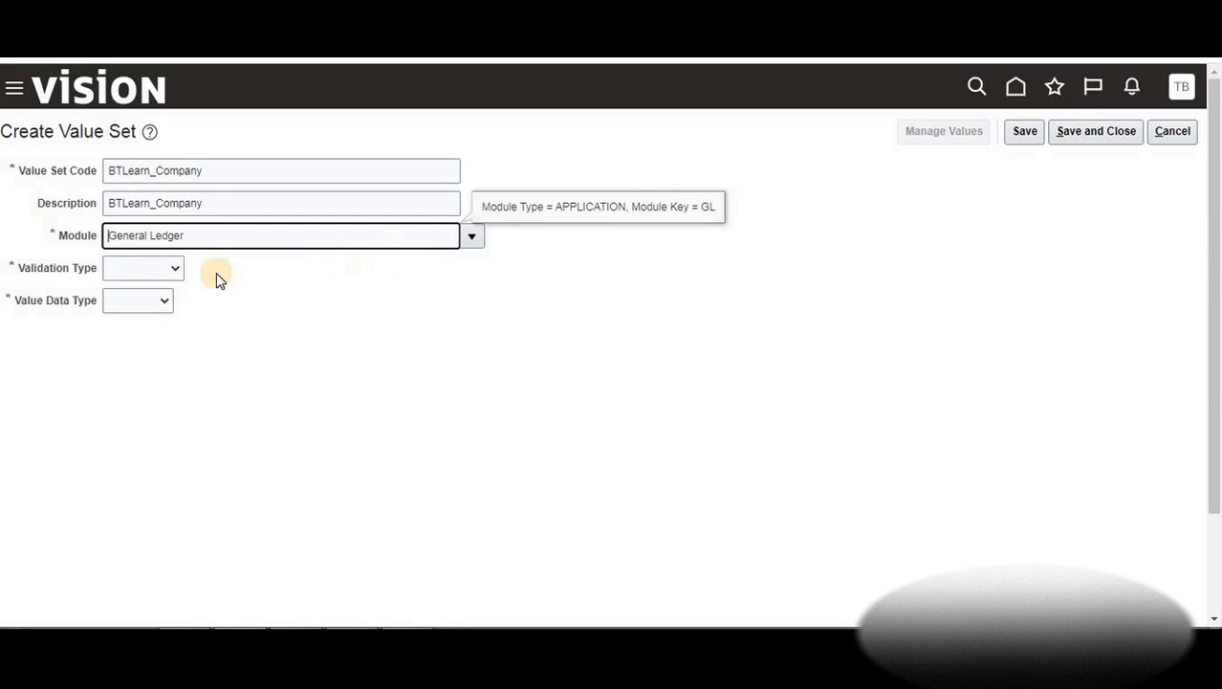
left_click(175, 268)
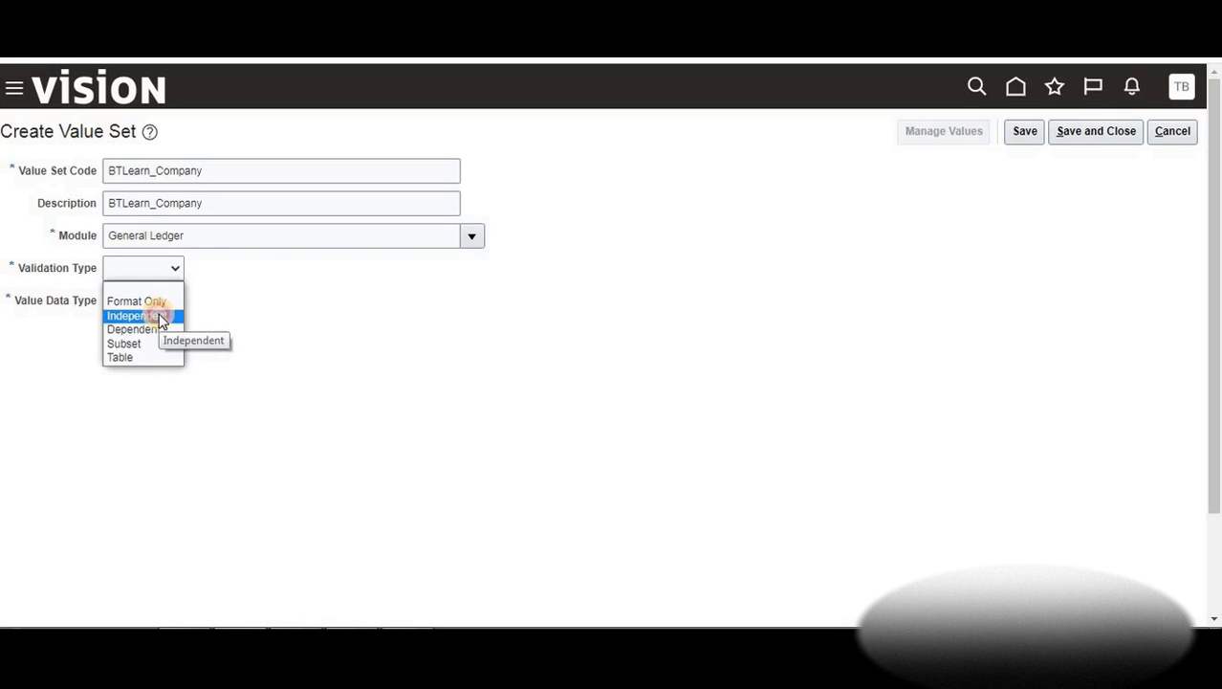
left_click(158, 315)
left_click(166, 301)
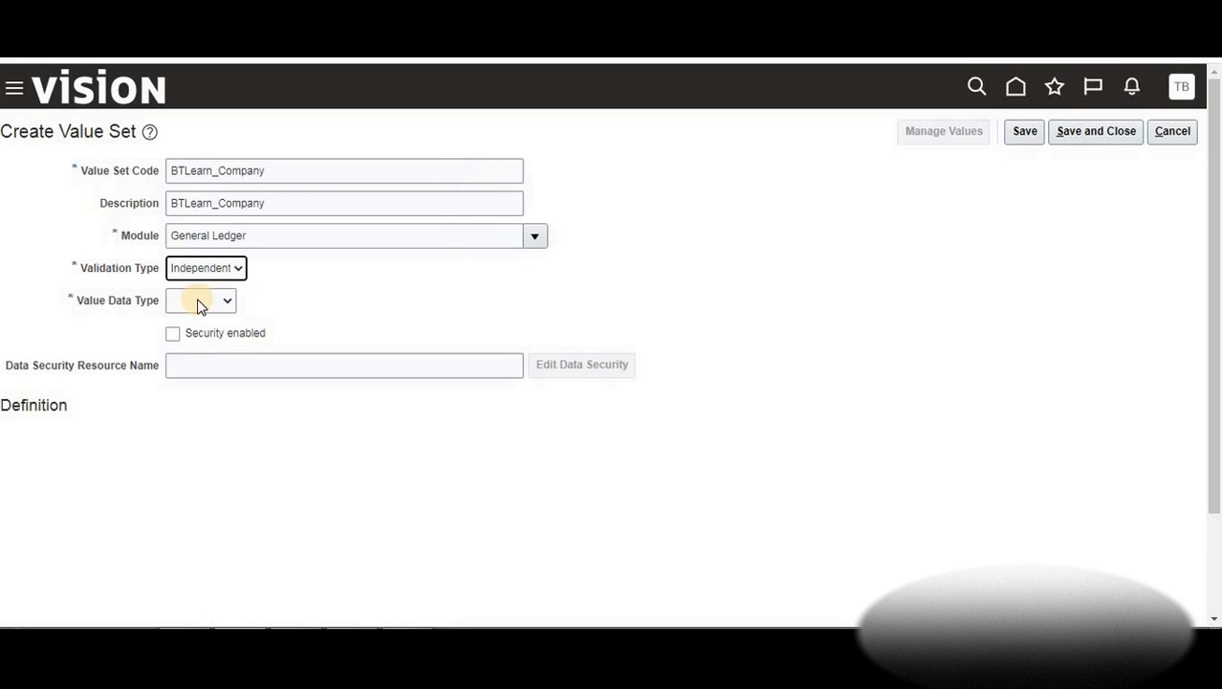
Give BTLearn_Company Character data type, Text subtype and maximum length 3
left_click(228, 303)
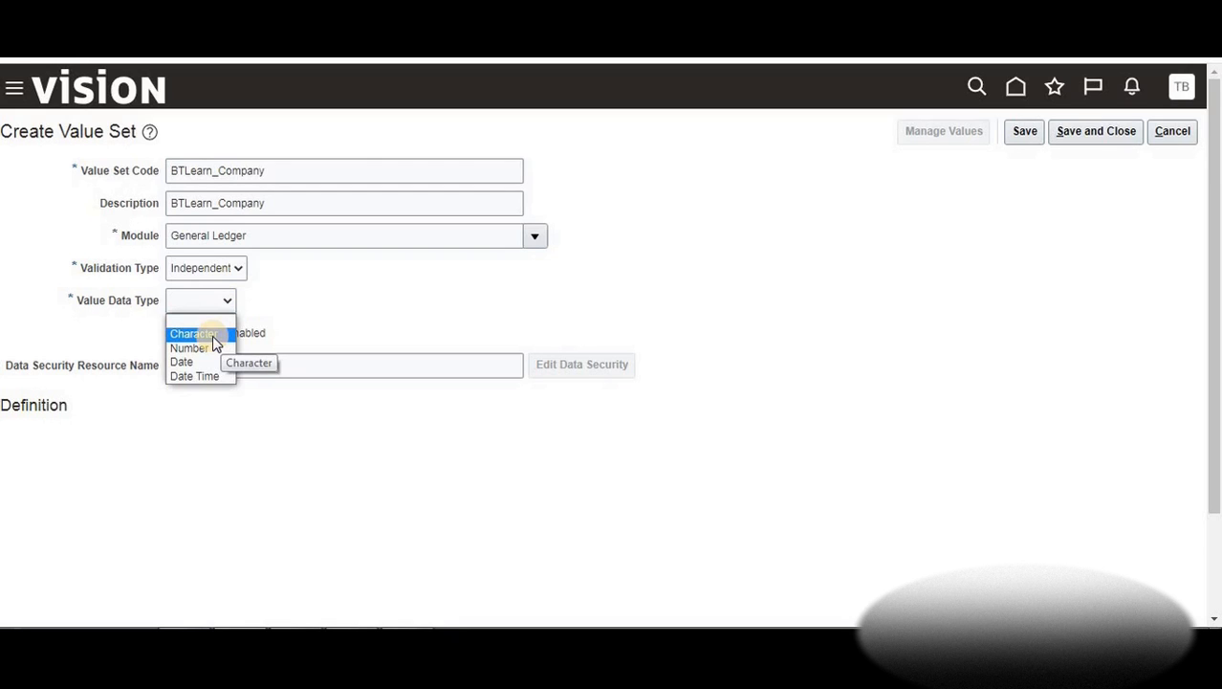
left_click(213, 335)
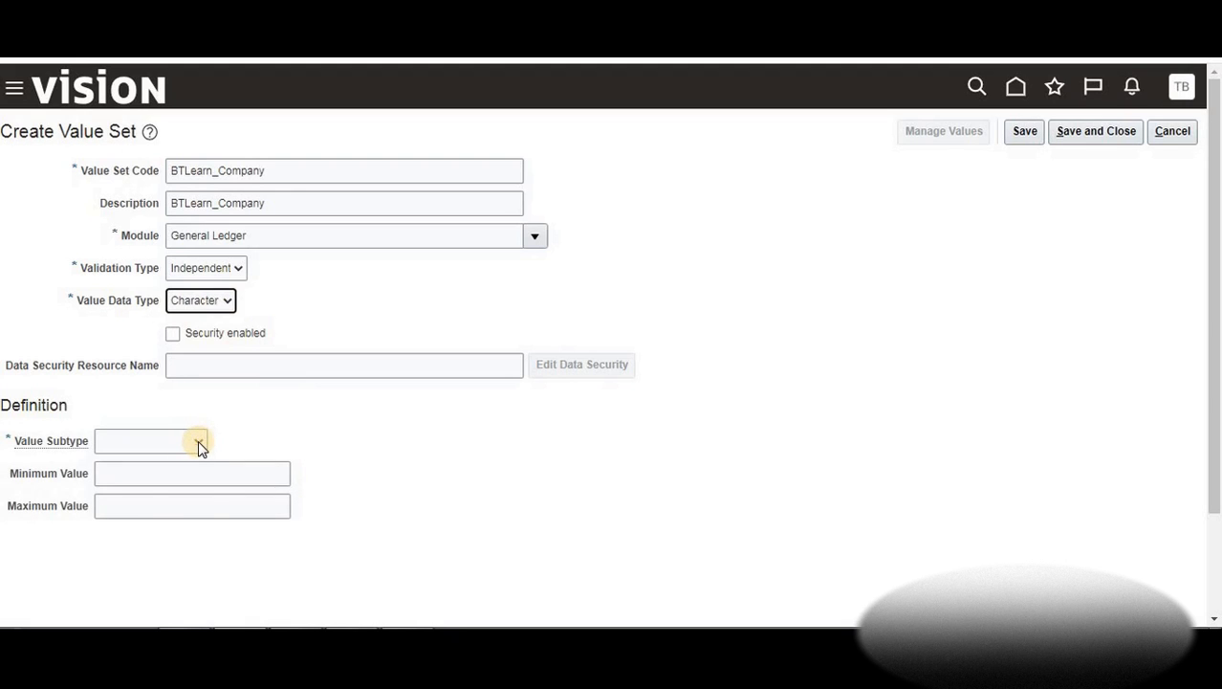
left_click(198, 441)
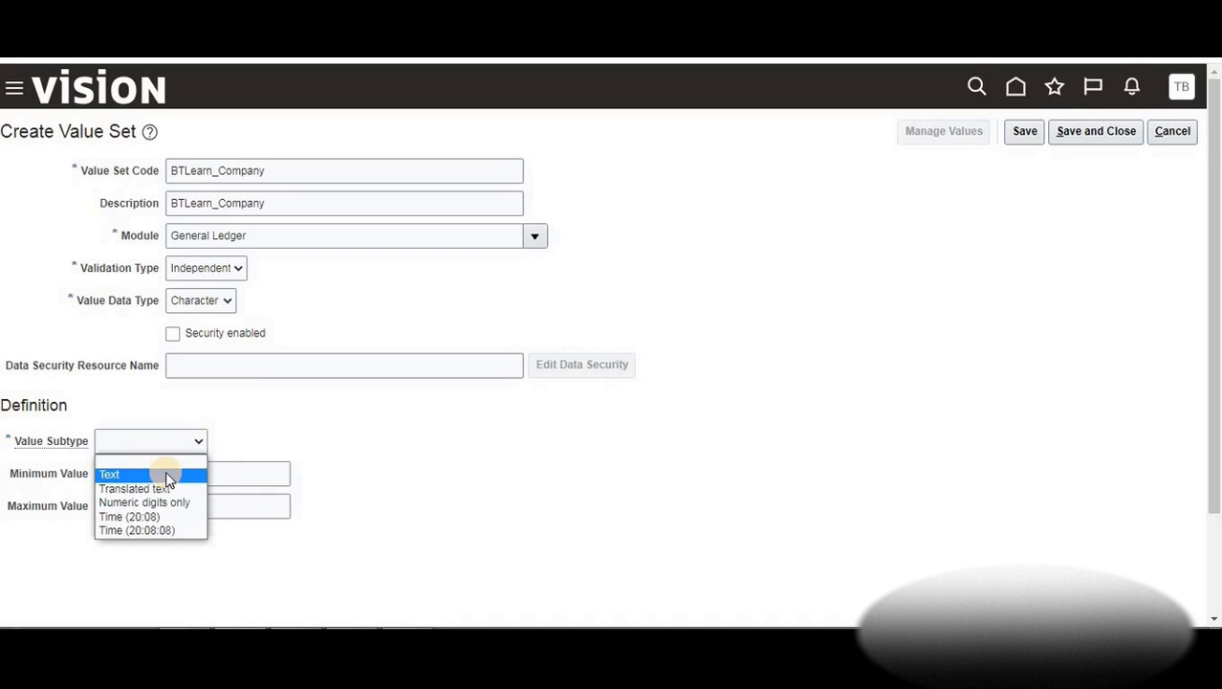
left_click(168, 472)
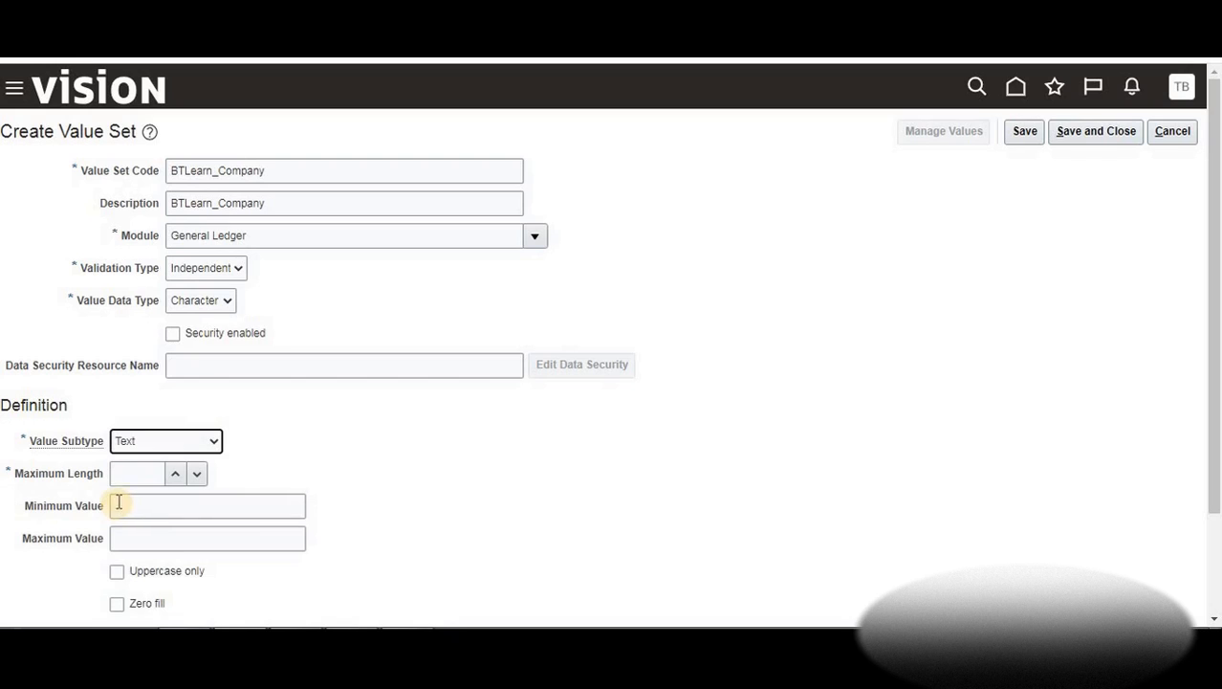
left_click(175, 473)
left_click(175, 473)
left_click(188, 505)
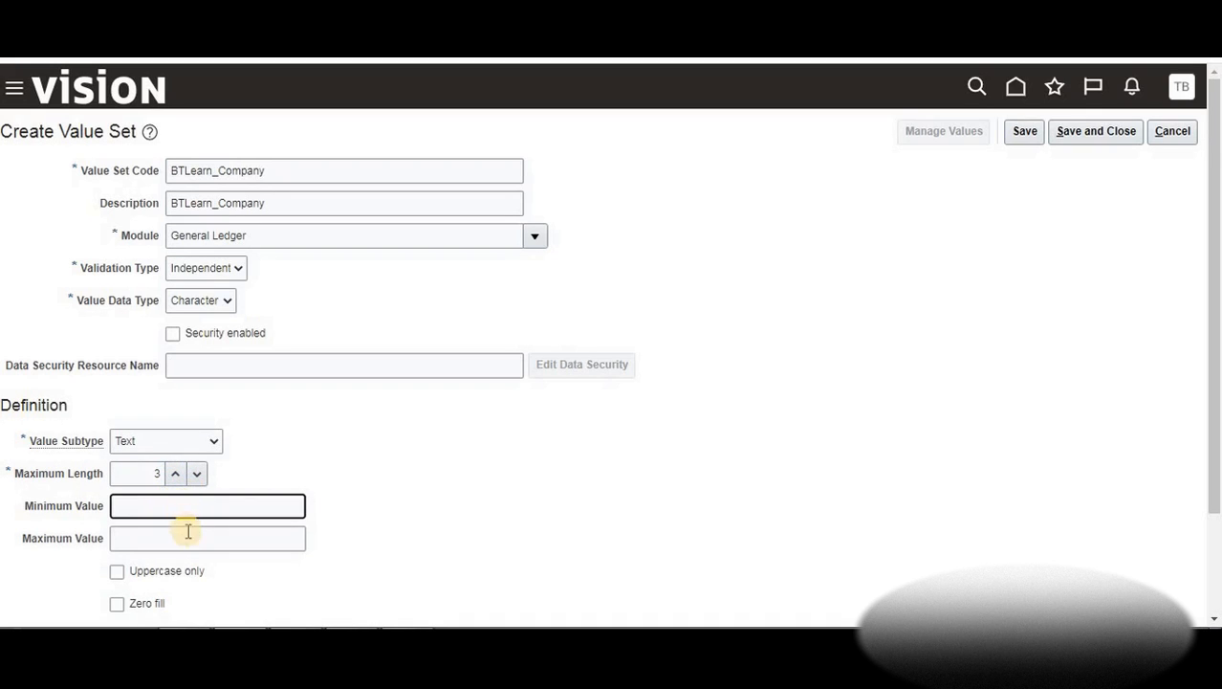
left_click(194, 538)
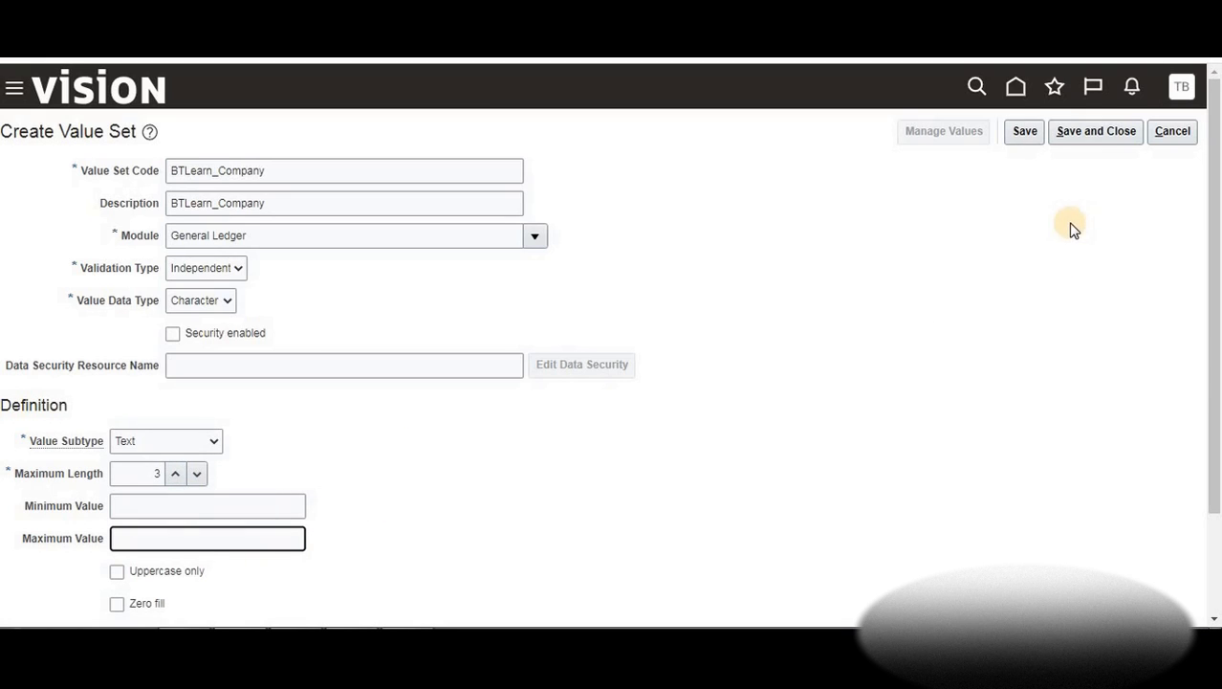
Save the BTLearn_Company value set and close it
left_click(1029, 134)
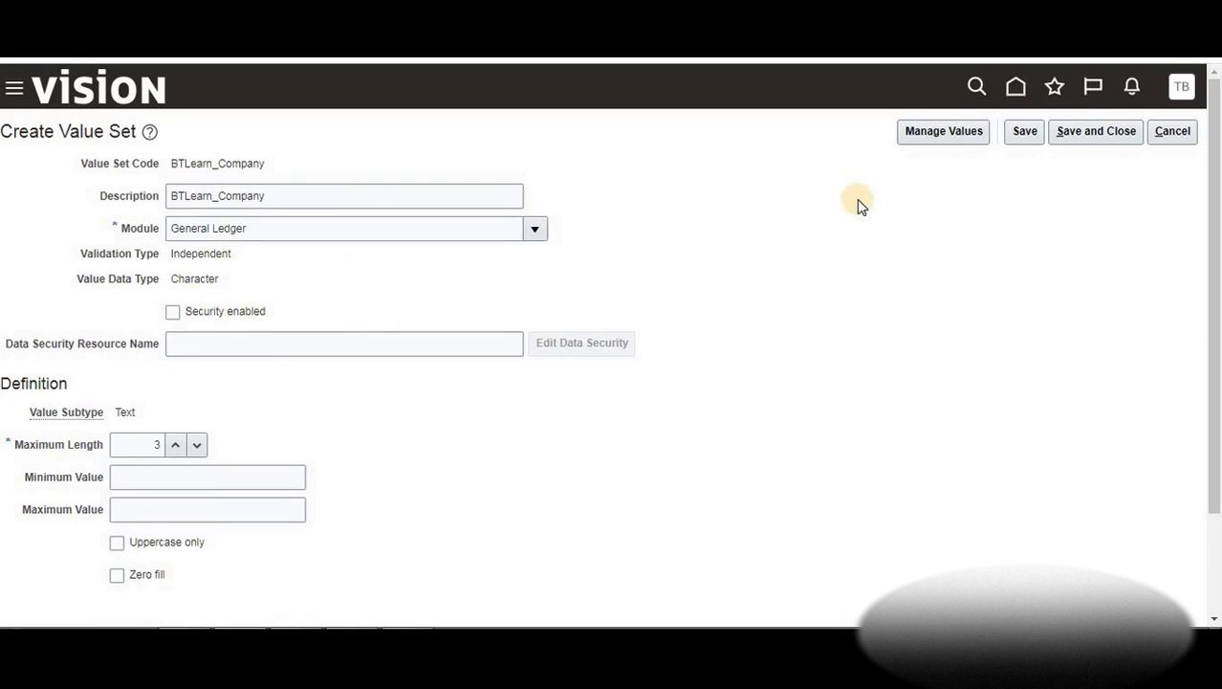
left_click(1086, 134)
left_click(1085, 133)
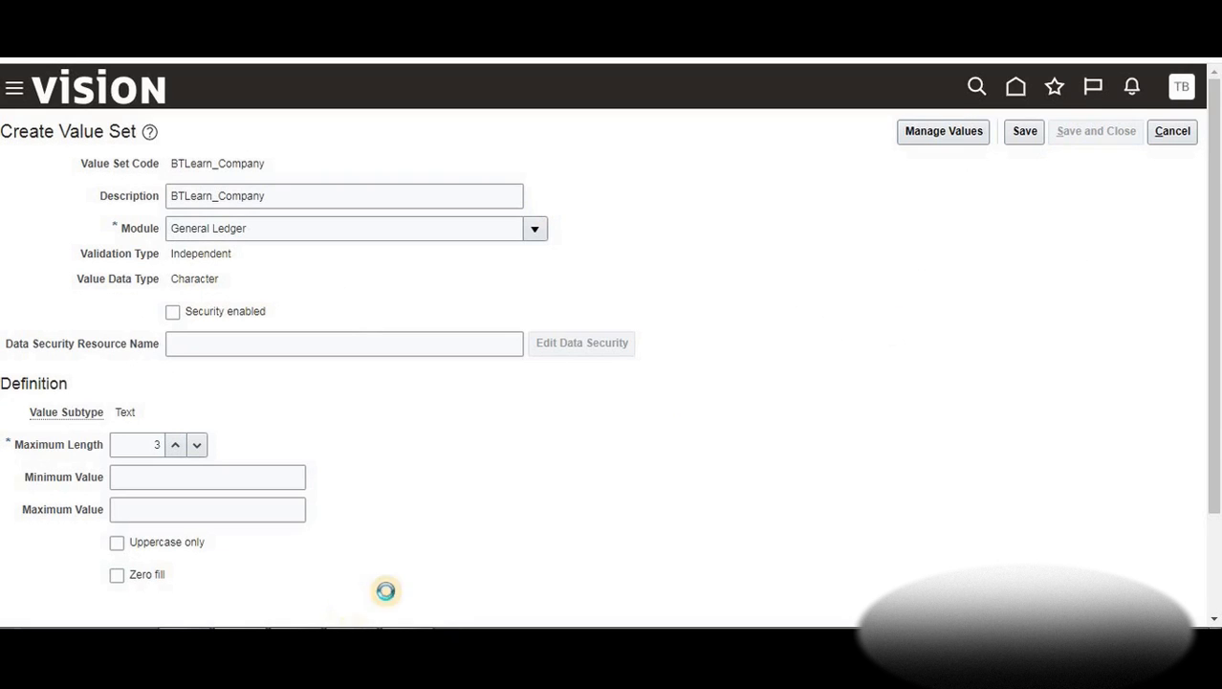
Review the Division, Location and Account segment headings in the Excel notes, then hide them
left_click(402, 536)
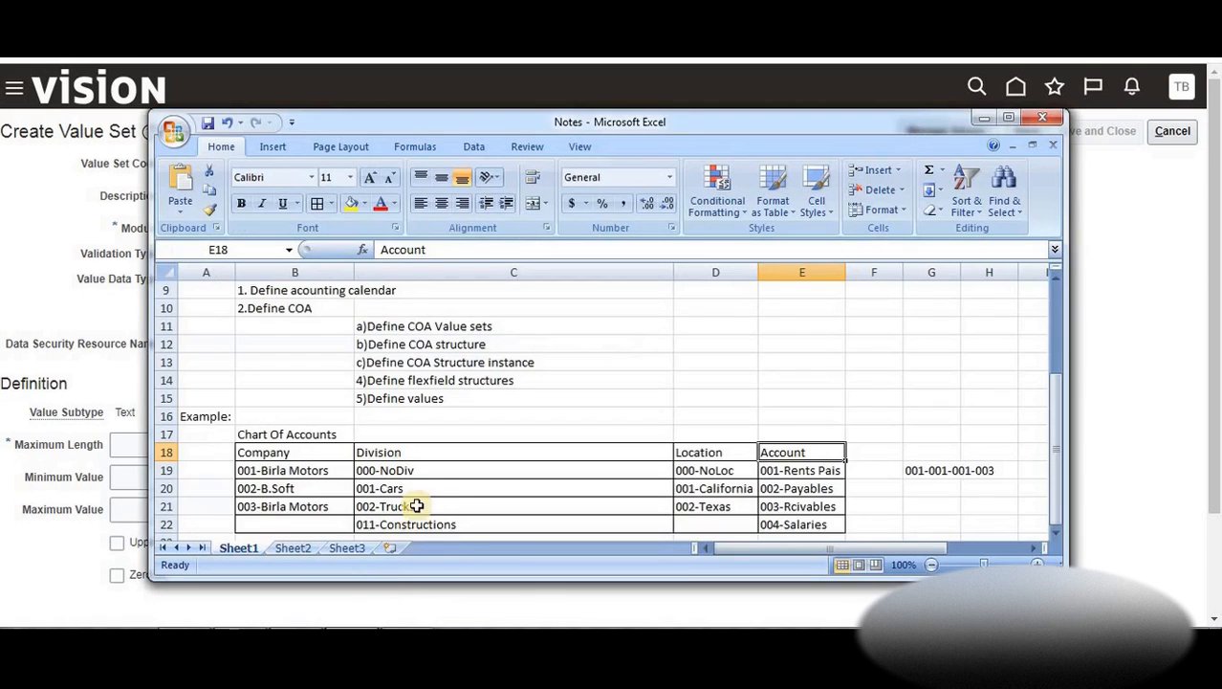
left_click(381, 457)
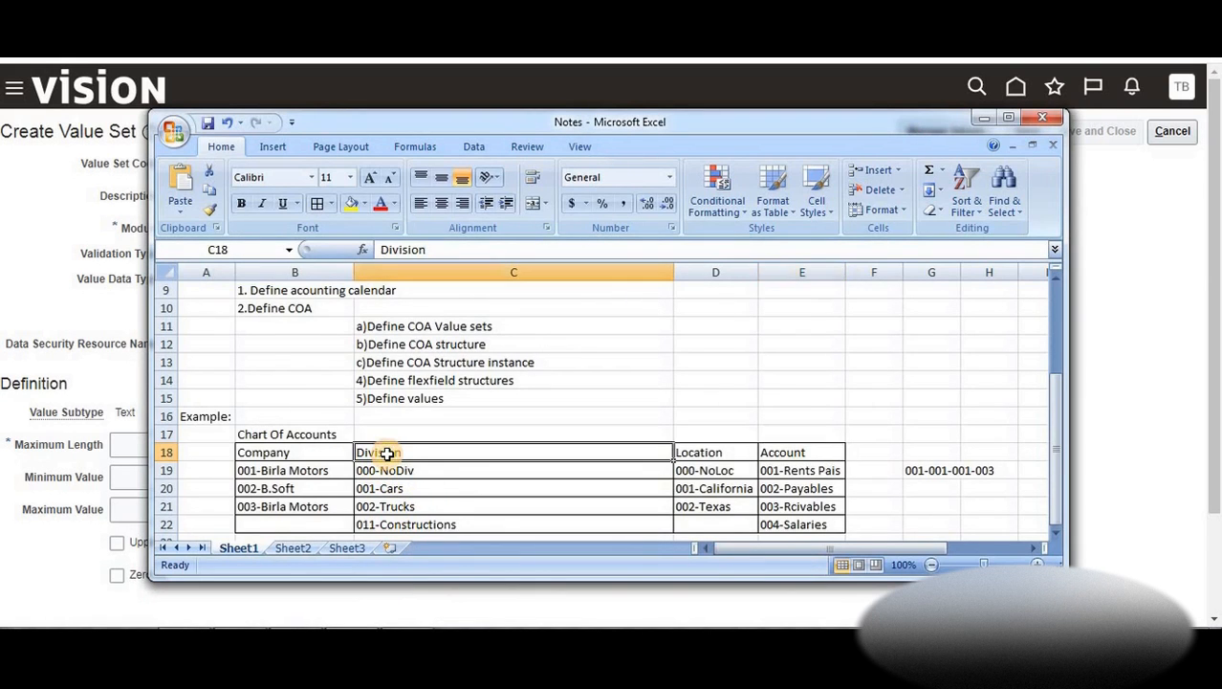
left_click(696, 453)
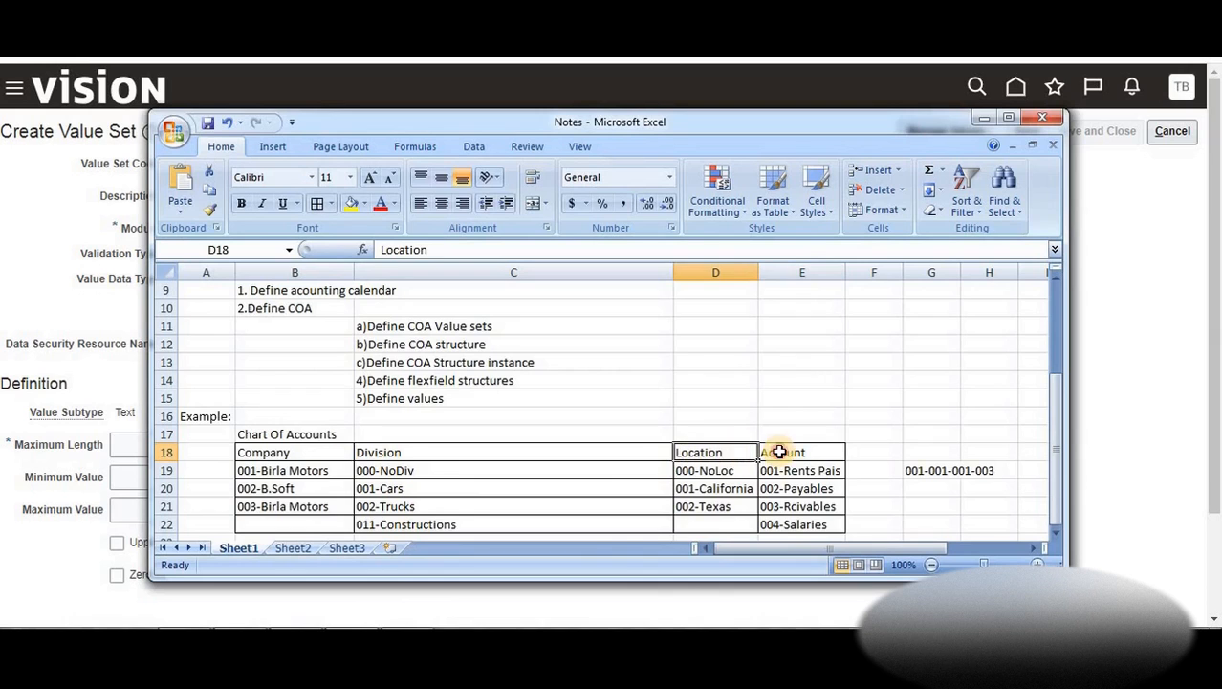
left_click(773, 452)
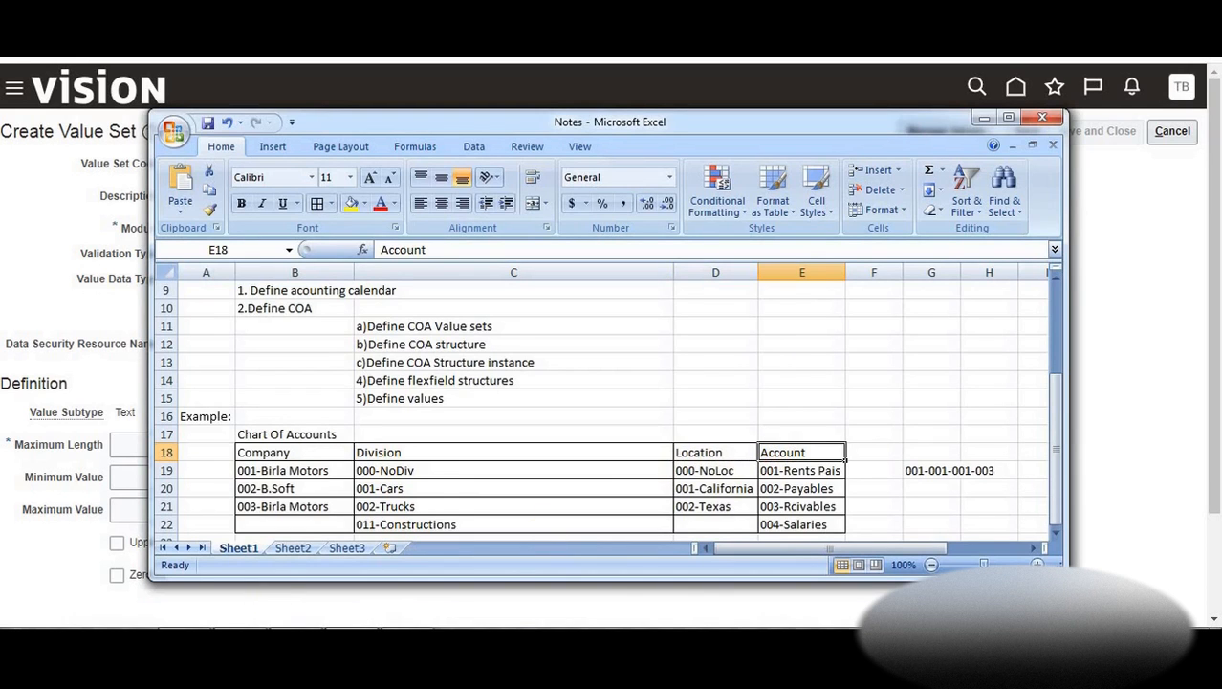
mouse_move(325, 578)
left_click(1140, 242)
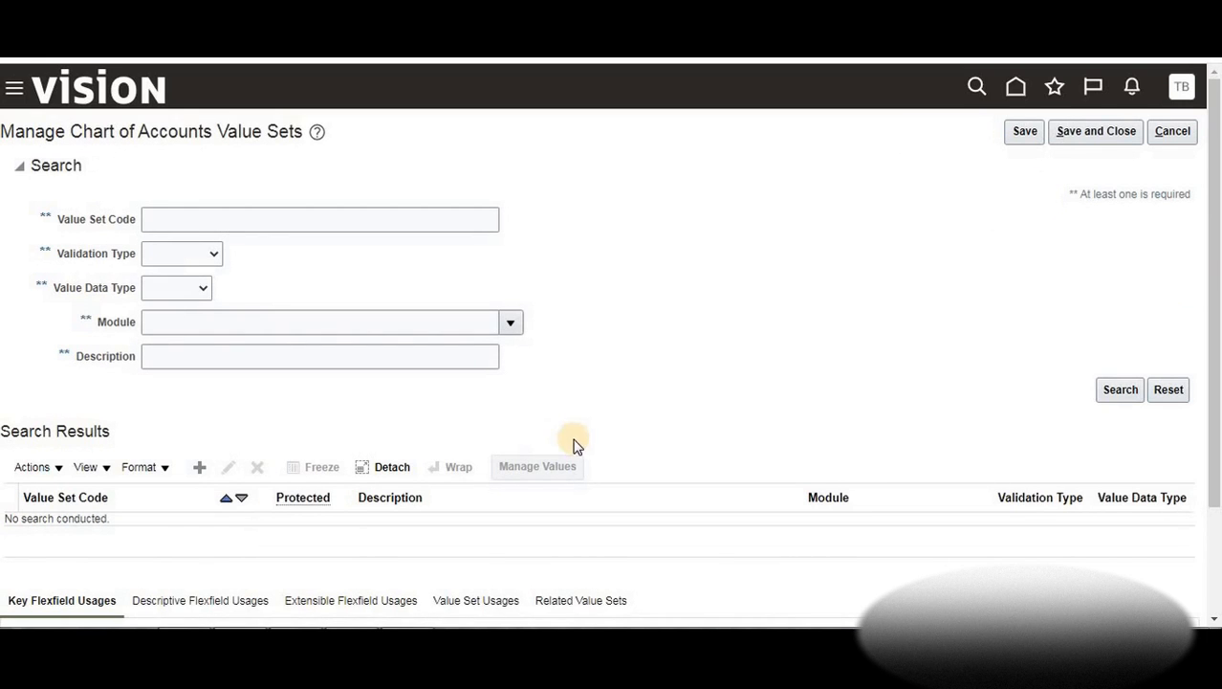
Recheck the Company, Division, Location and Account headings in row 18, then hide the notes
key("alt+Tab")
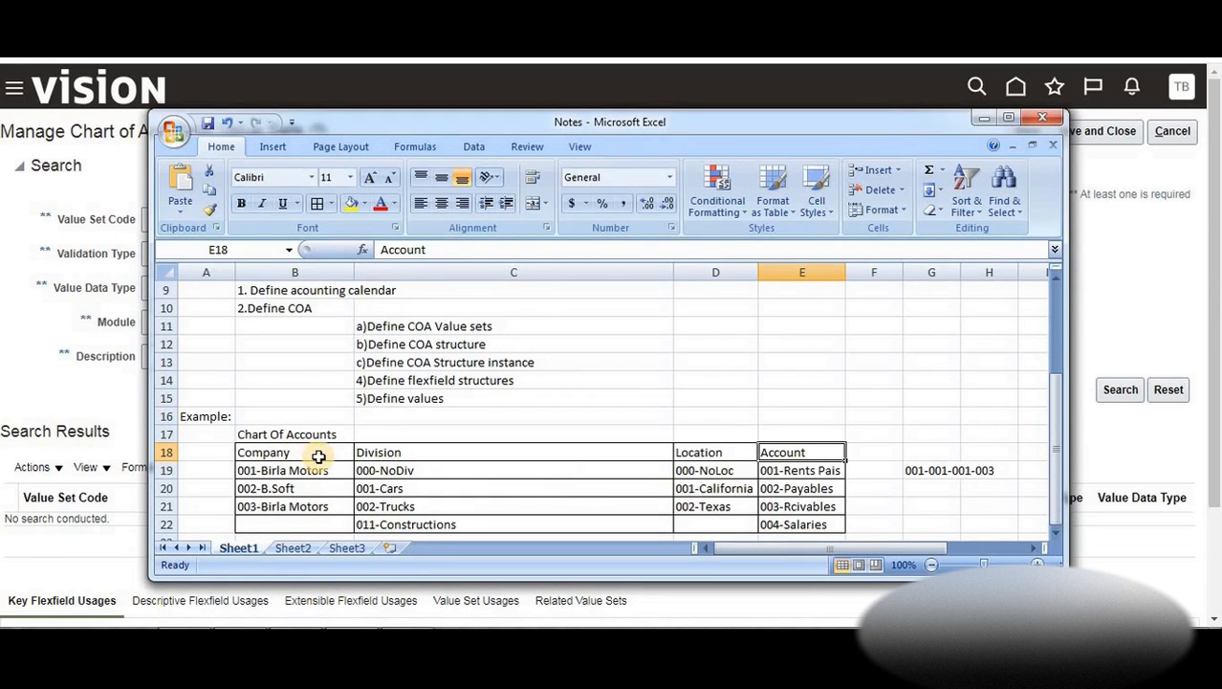
left_click(316, 456)
left_click(418, 453)
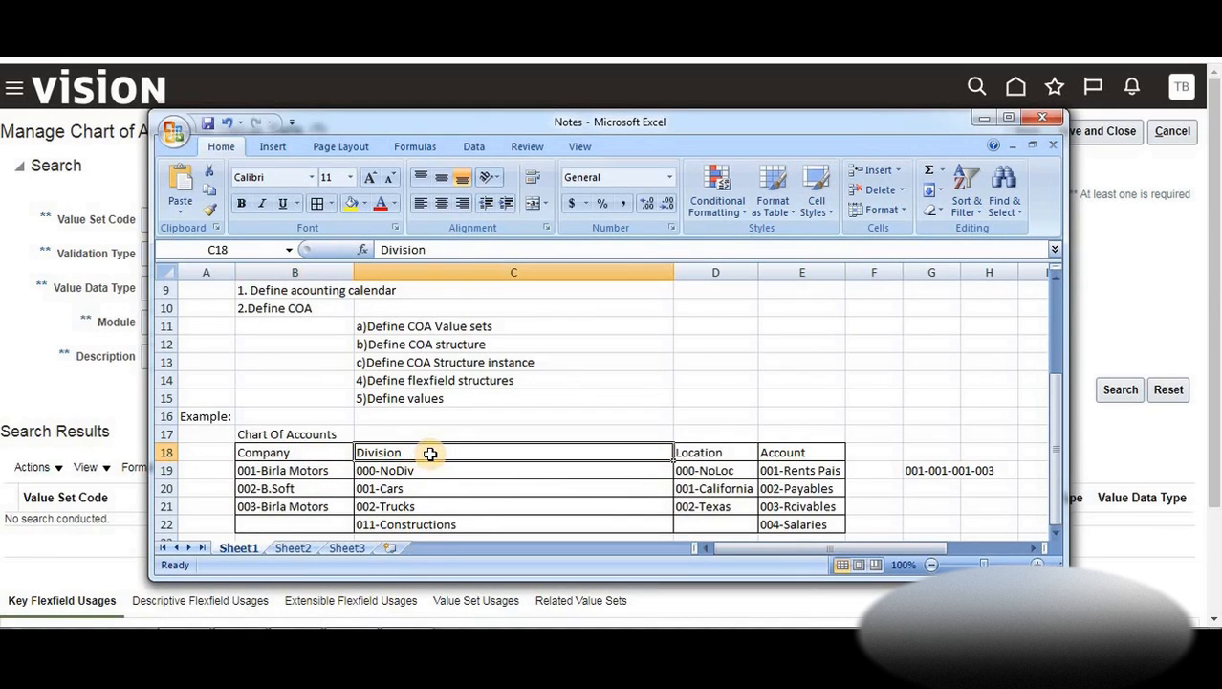
left_click(708, 455)
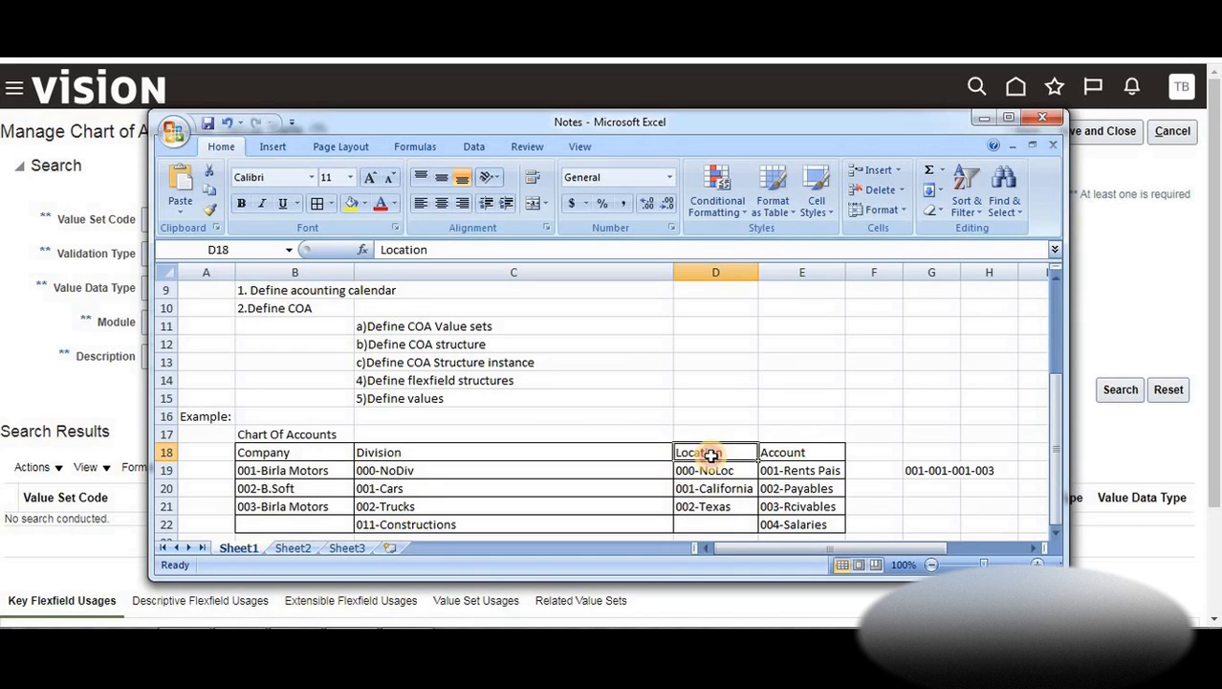
left_click(791, 449)
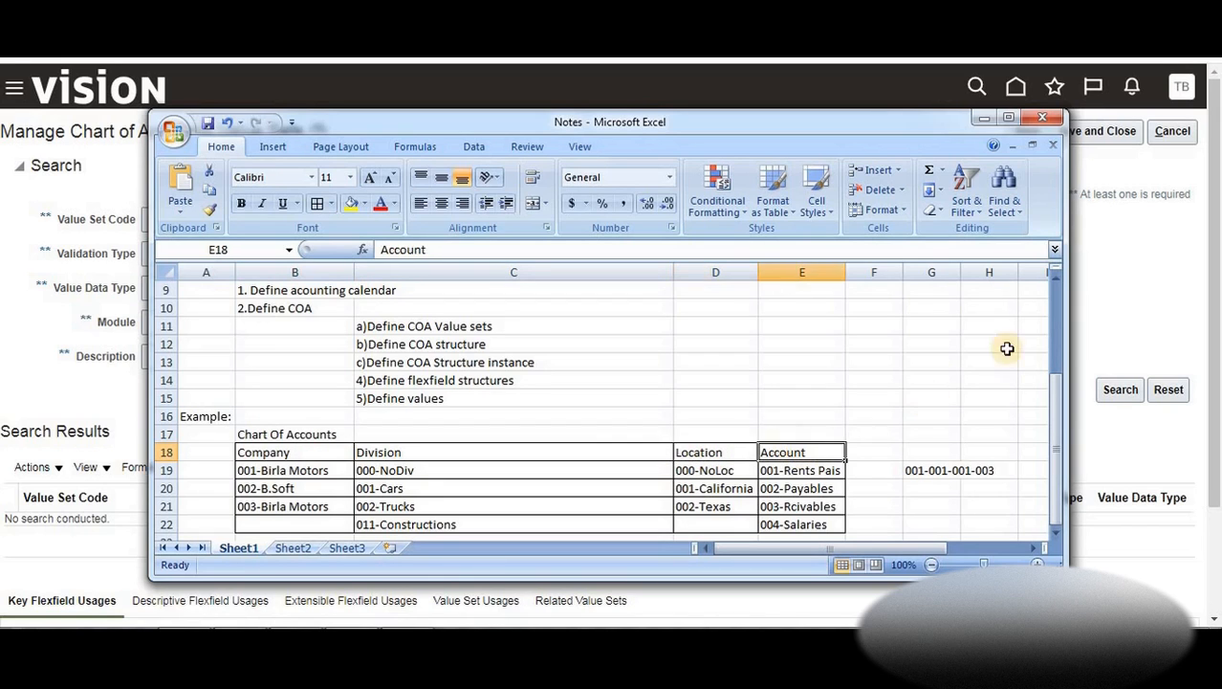
left_click(1138, 299)
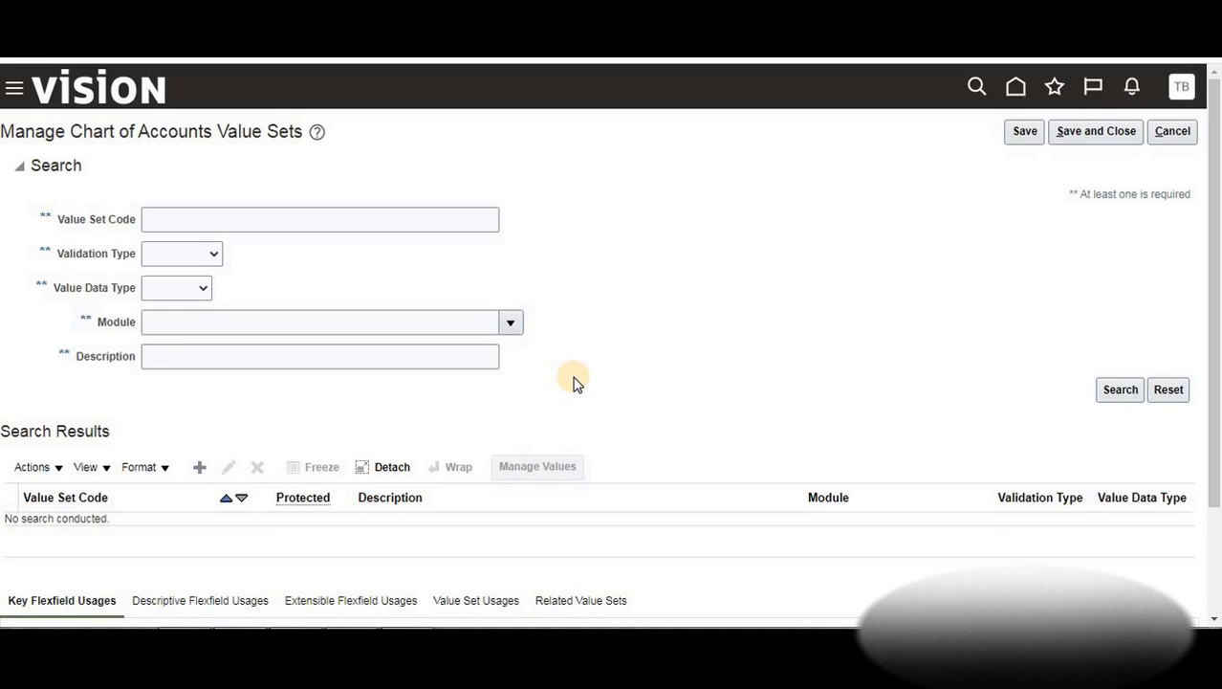
Enter BTLearn_Division as the value set code and copy it into Description
type("BTLear")
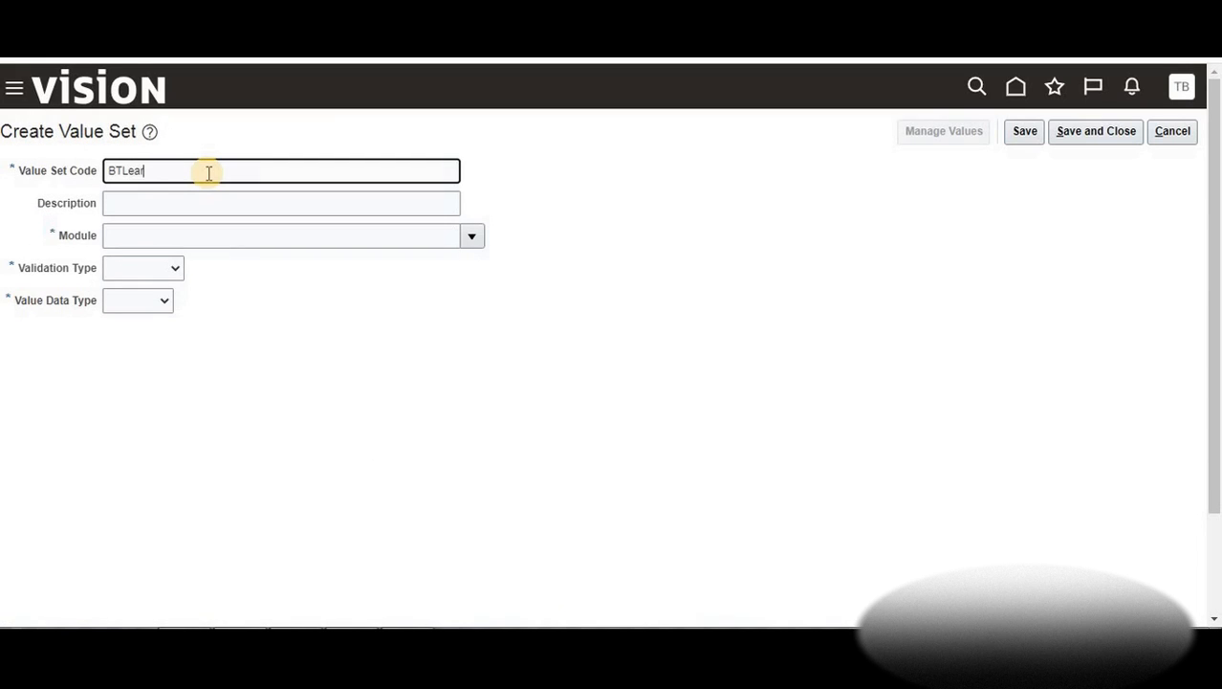
type("n_Division")
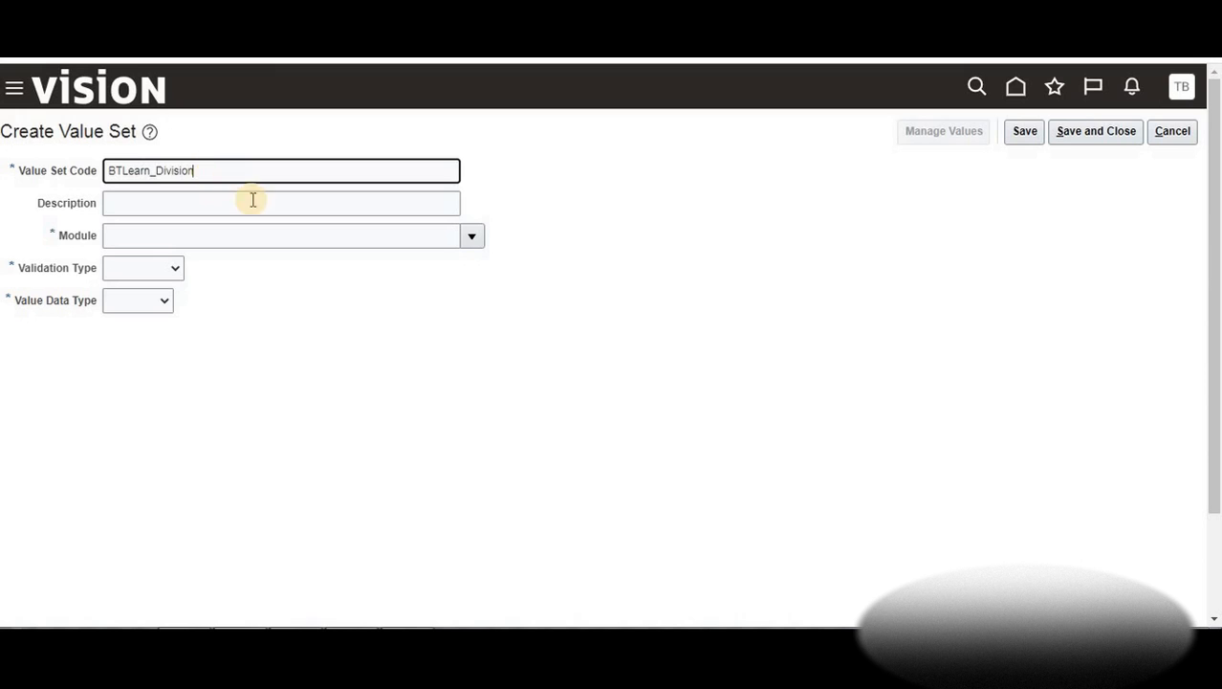
left_click(136, 204)
double_click(121, 170)
key("ctrl+c")
left_click(164, 208)
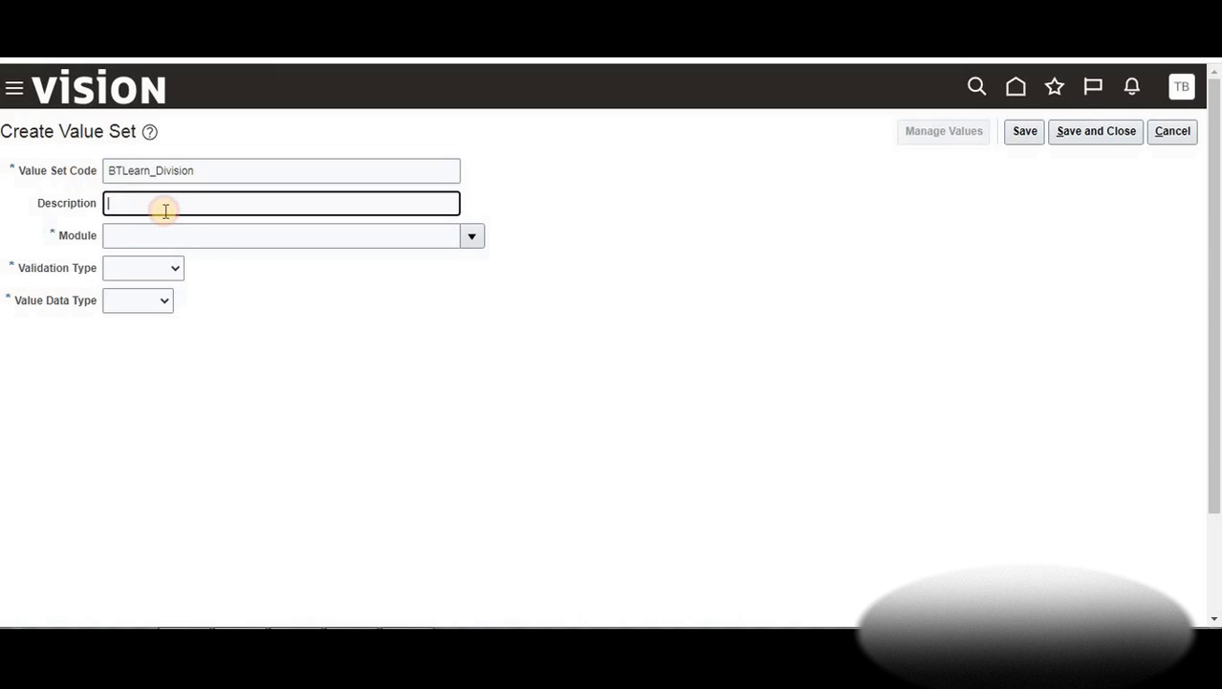
key("ctrl+v")
Search for and select General Ledger as the module
left_click(220, 235)
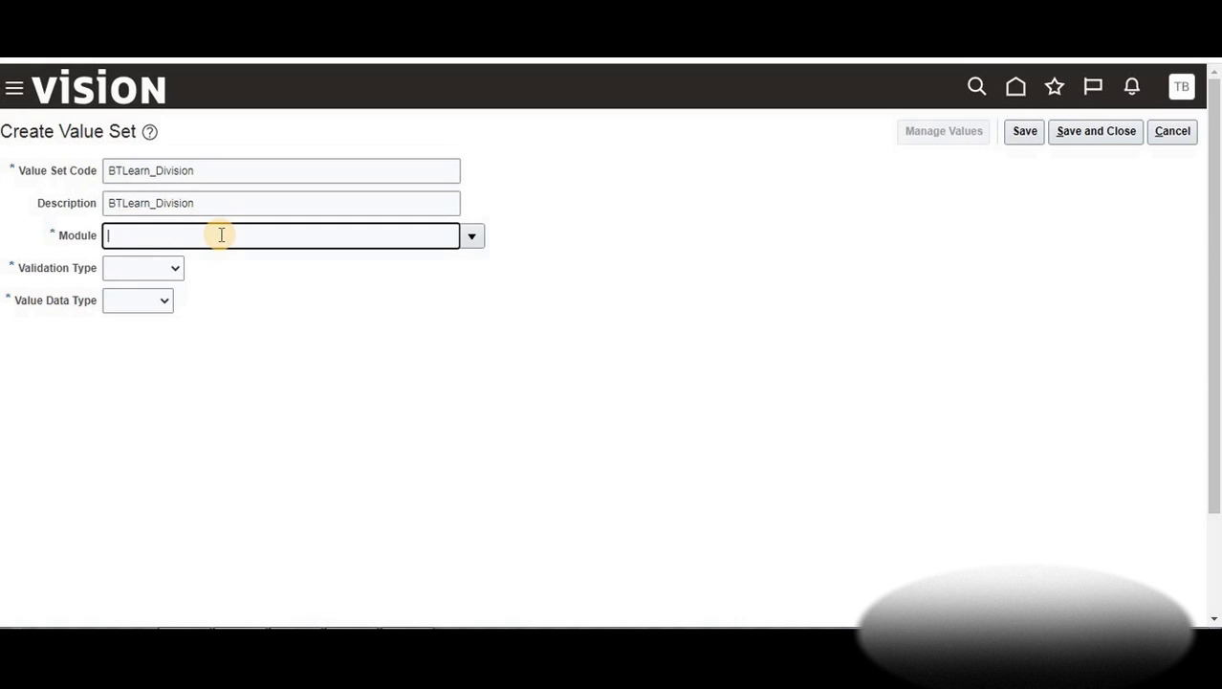
type("general ledger")
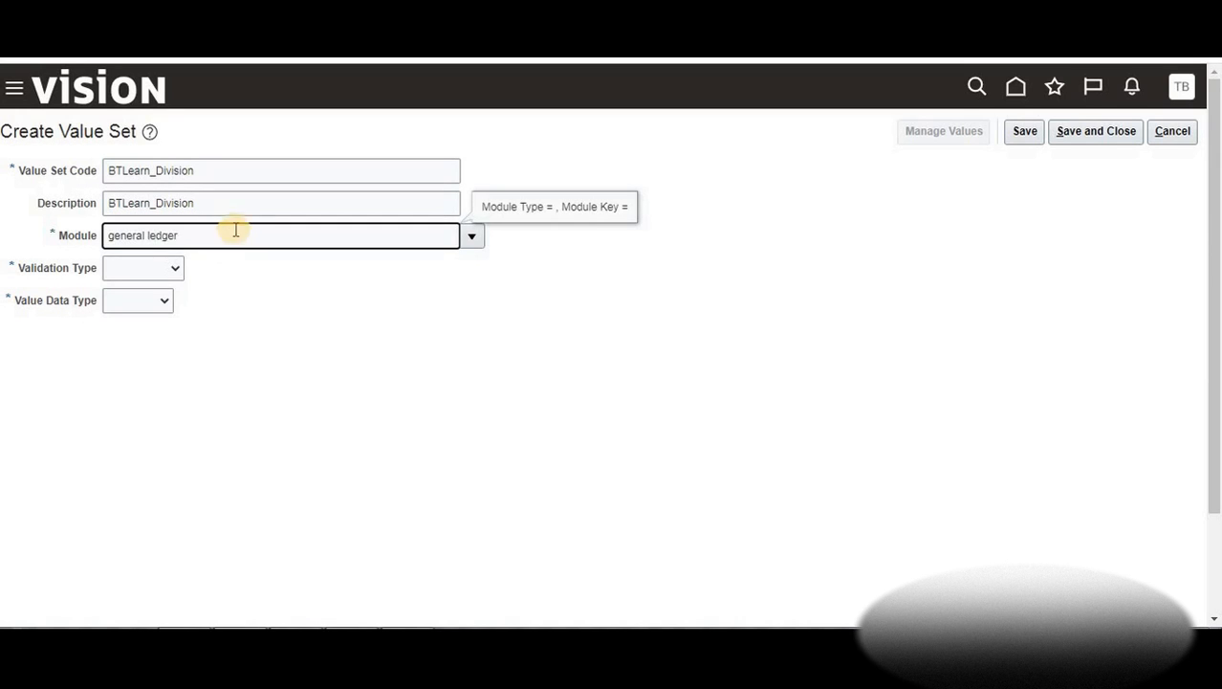
left_click(472, 236)
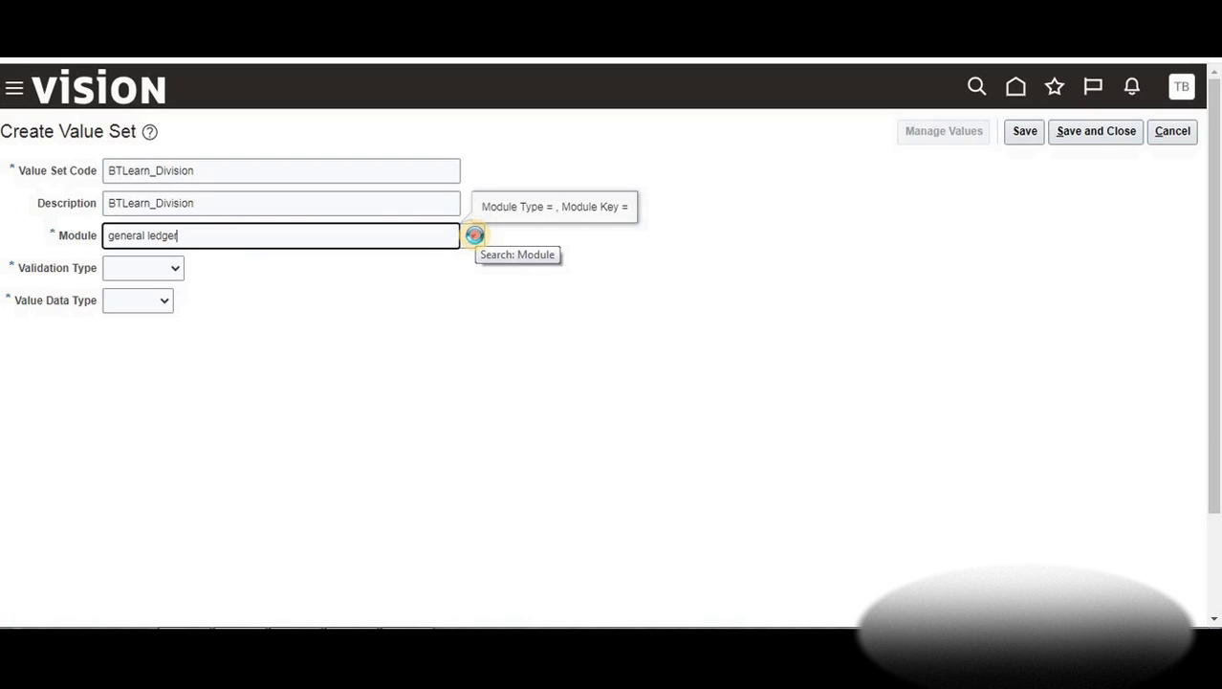
left_click(474, 236)
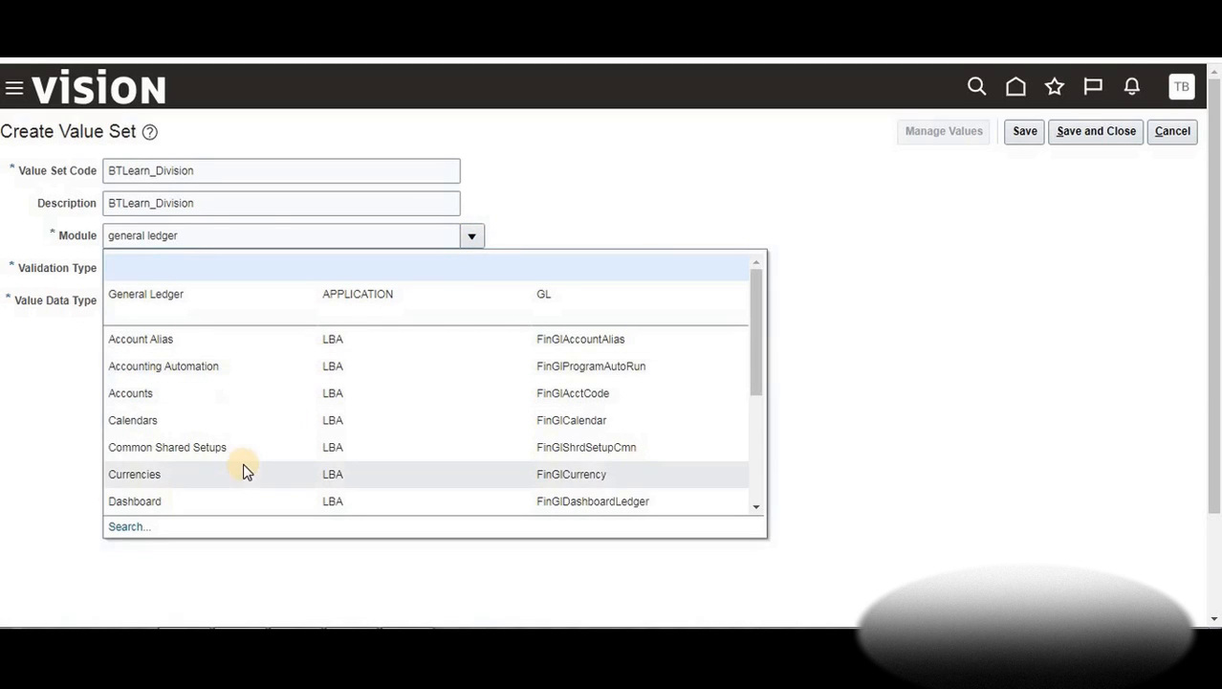
left_click(247, 289)
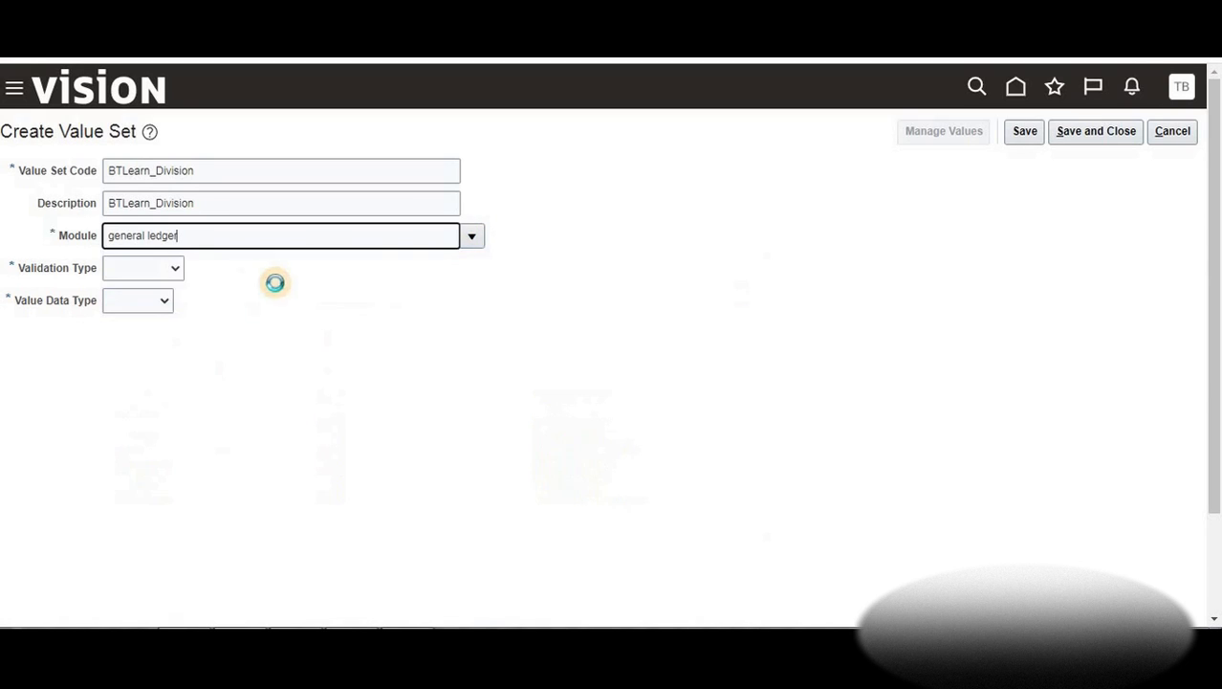
Give BTLearn_Division Independent validation, Character data type and Text subtype
left_click(176, 271)
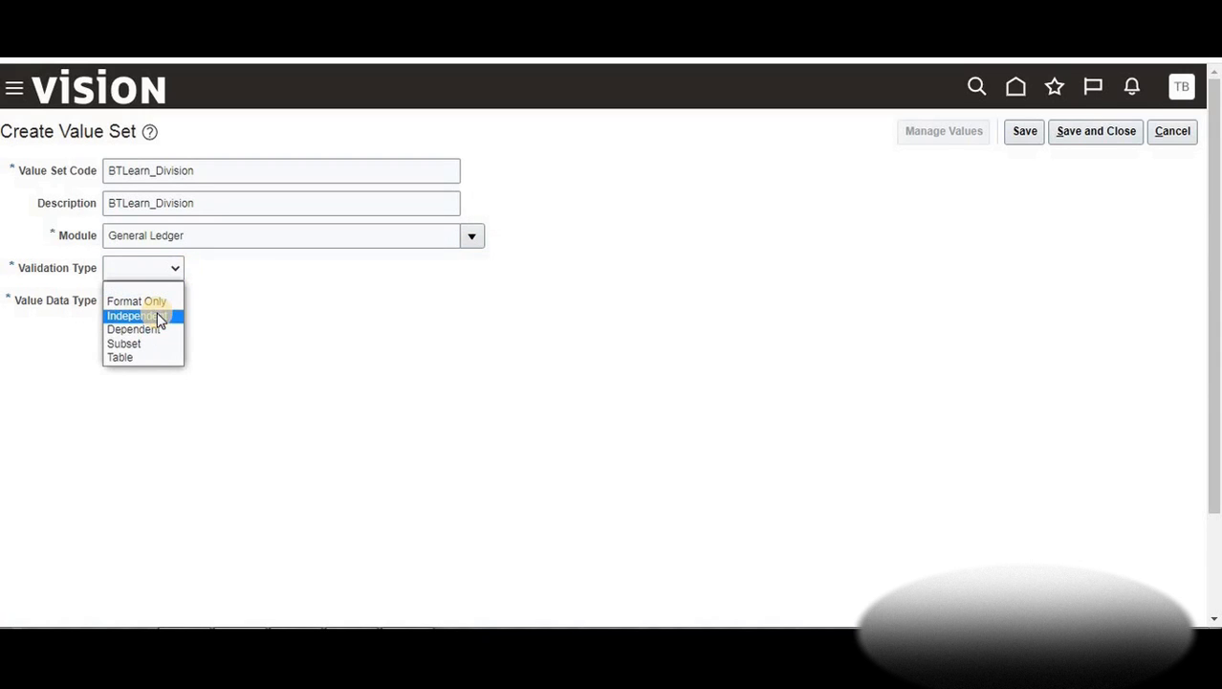
left_click(153, 316)
left_click(162, 302)
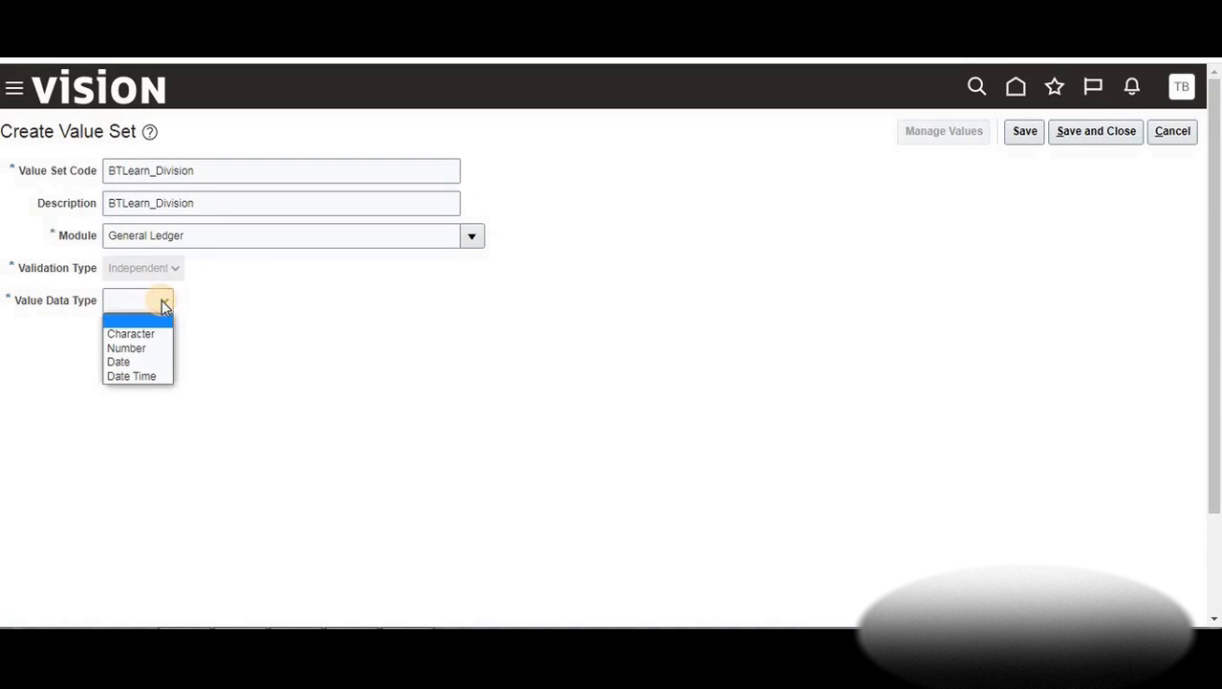
left_click(153, 337)
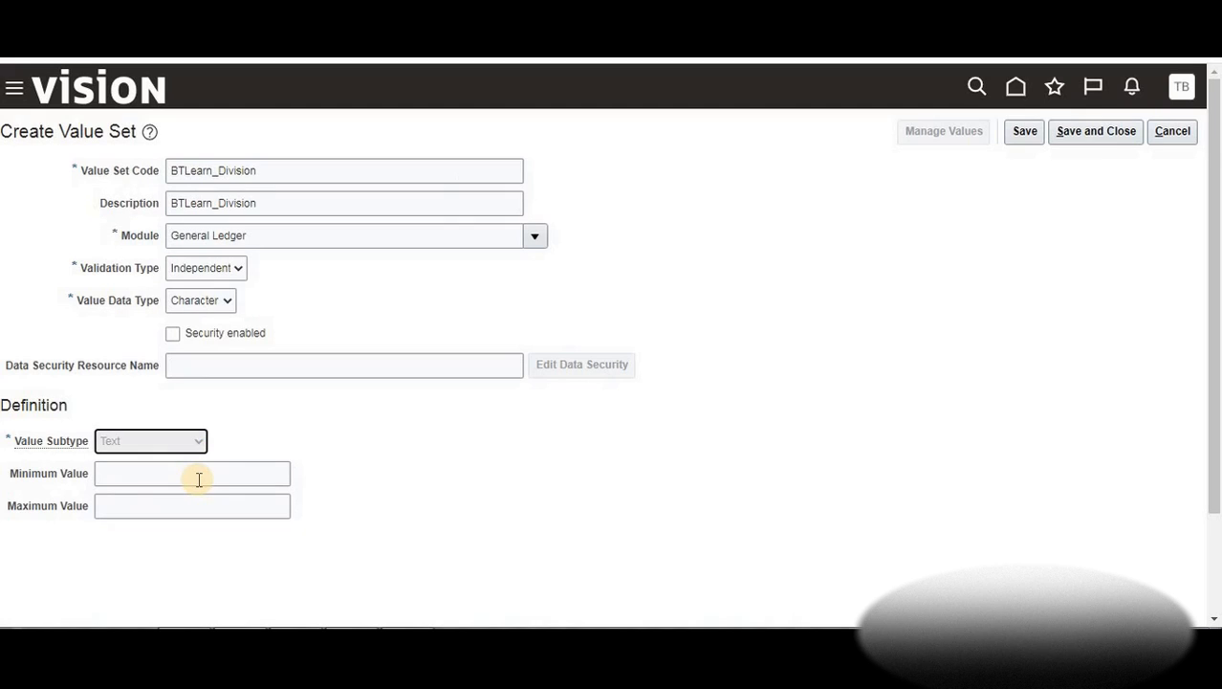
left_click(165, 477)
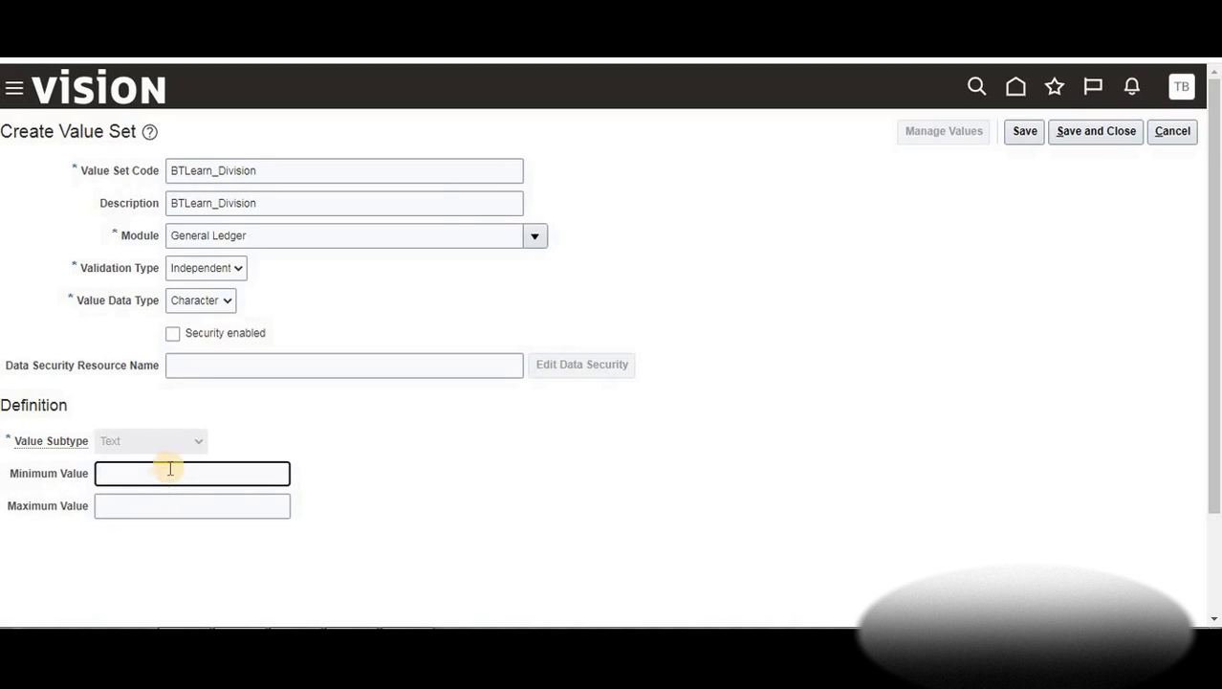
left_click(197, 439)
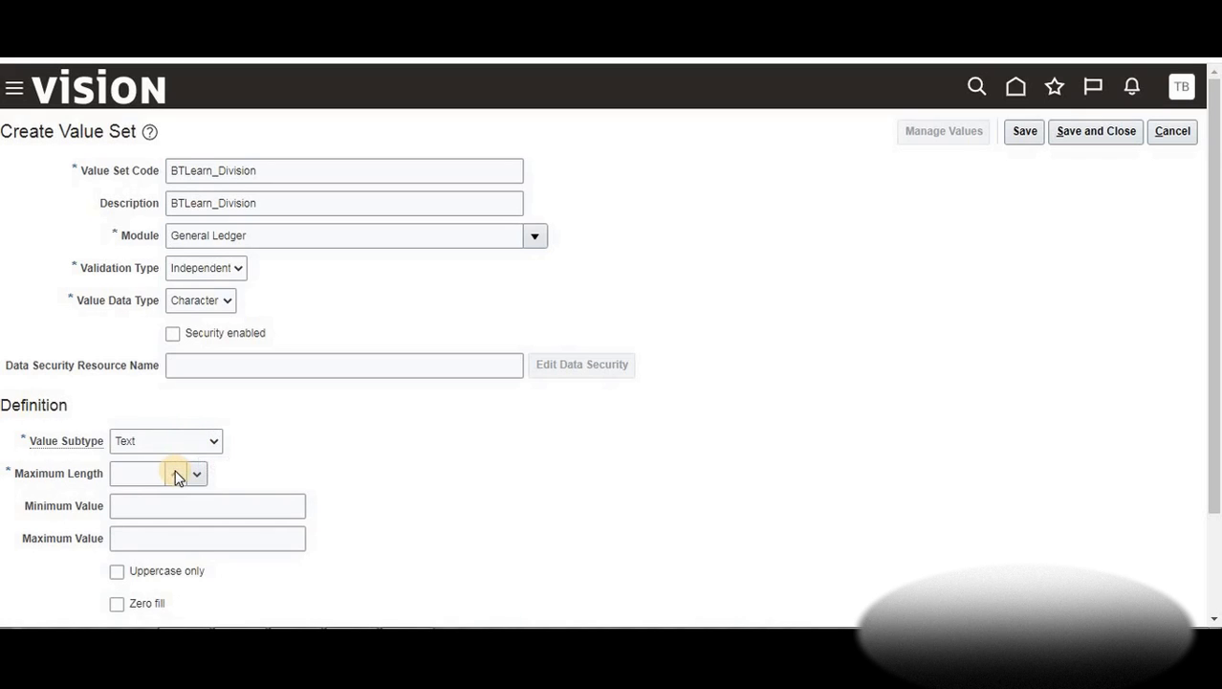
Enter 3 as the maximum length, then save and close the value set
left_click(174, 476)
type("3")
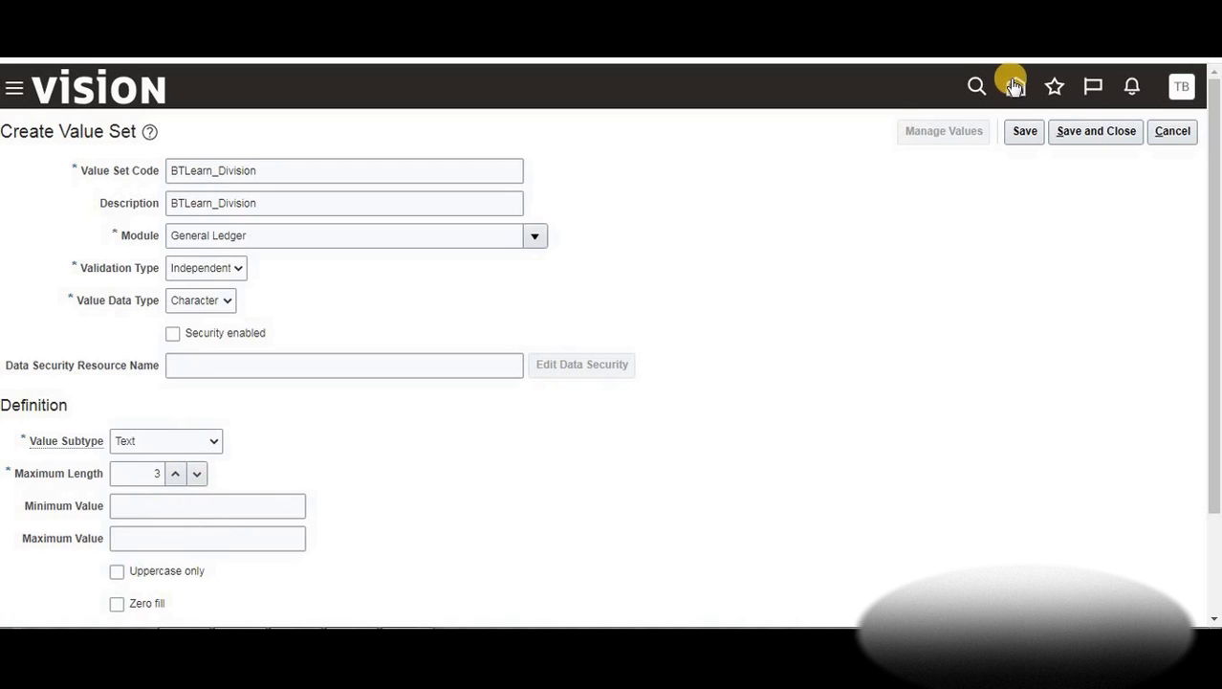
left_click(1059, 131)
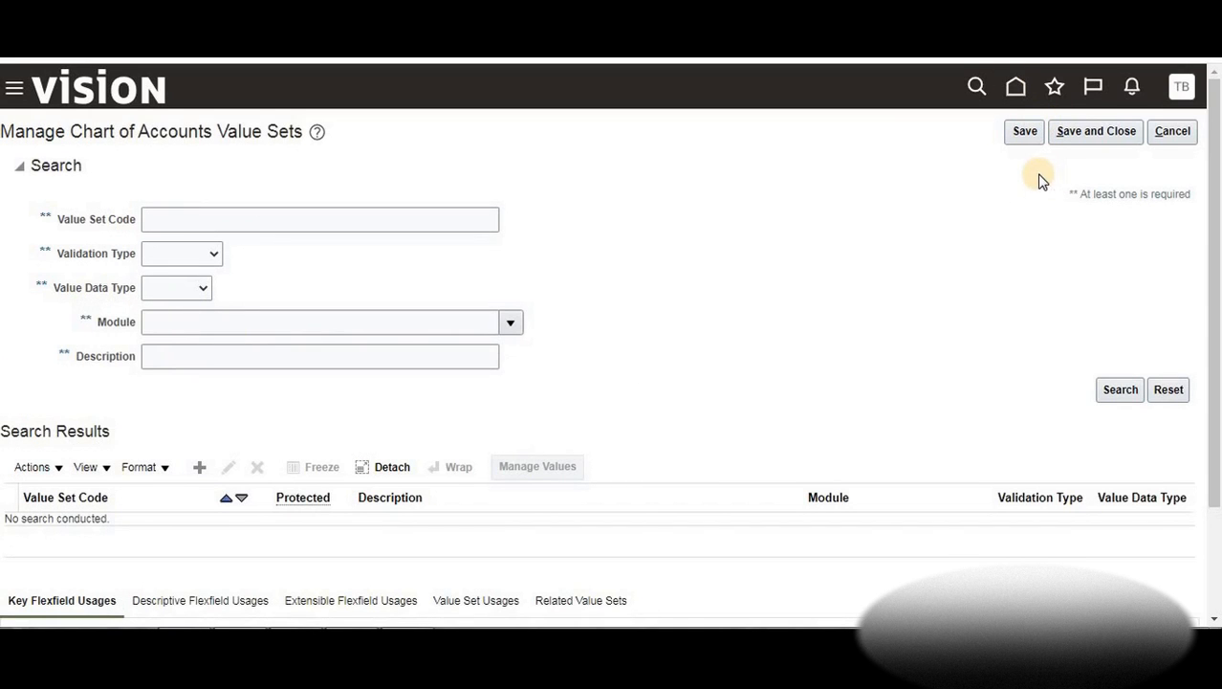
Check the Location heading in the Excel notes, then start a new value set
left_click(199, 469)
key("alt+Tab")
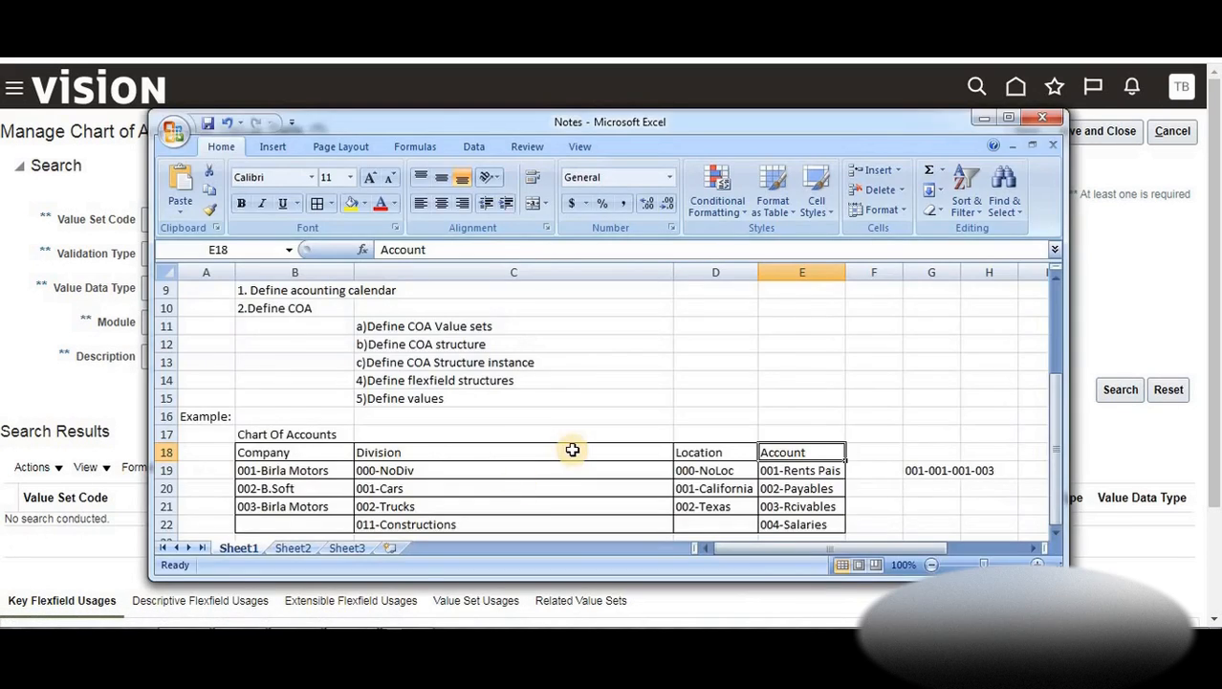
left_click(693, 450)
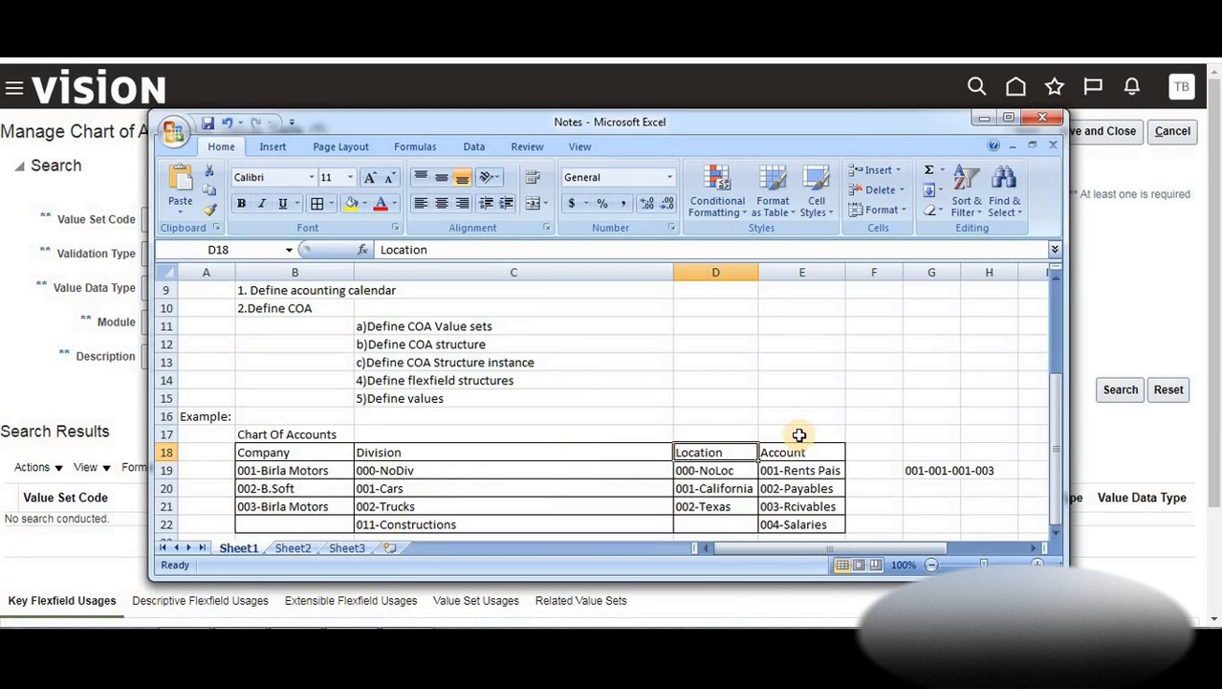
key("alt+Tab")
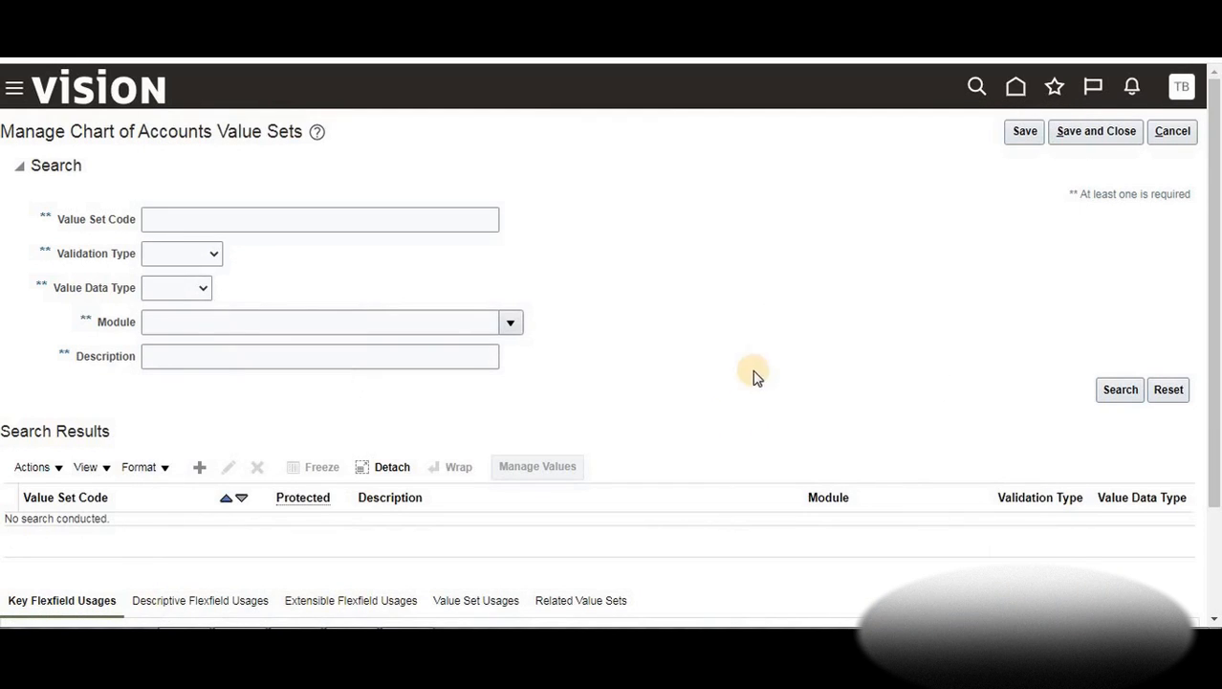
left_click(199, 467)
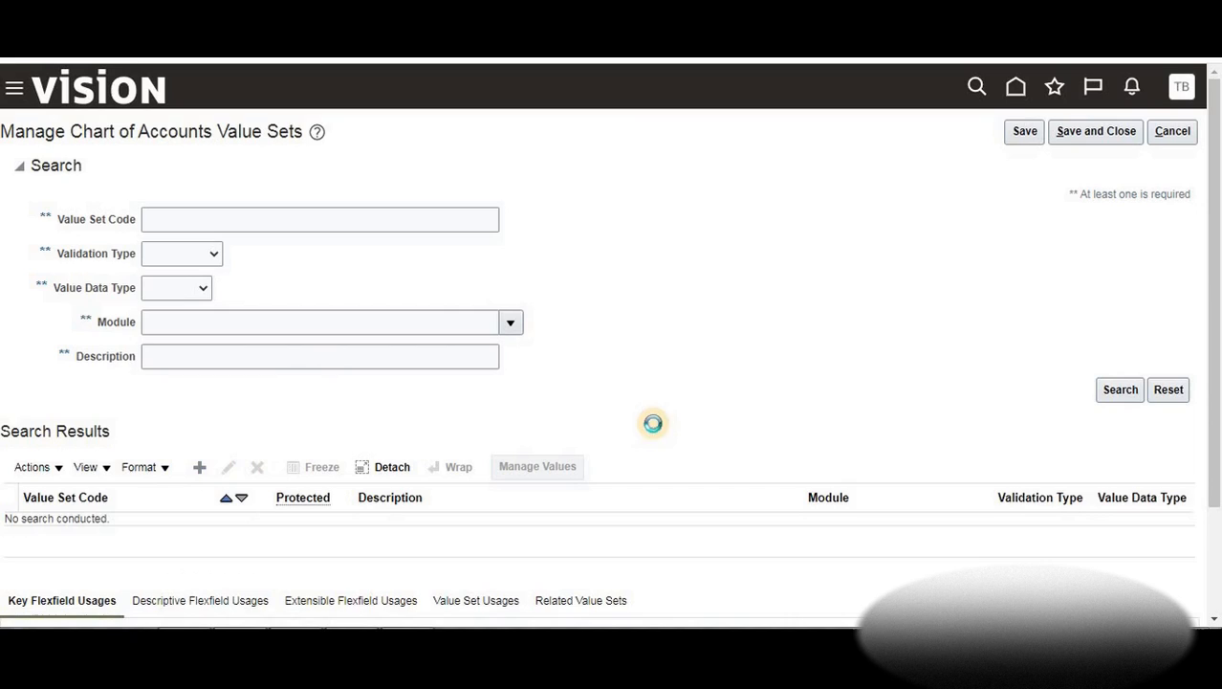
Enter BTLearn_Location as the value set code and paste it into Description
left_click(185, 167)
type("BTLea")
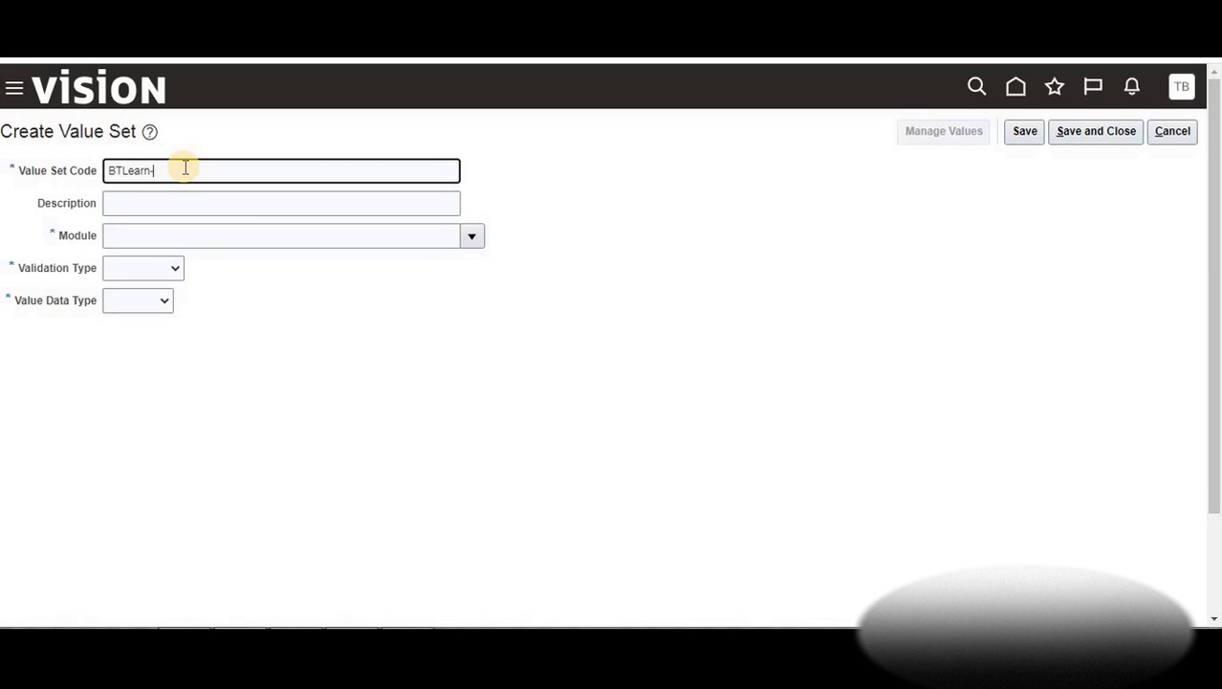
type("rn_Location")
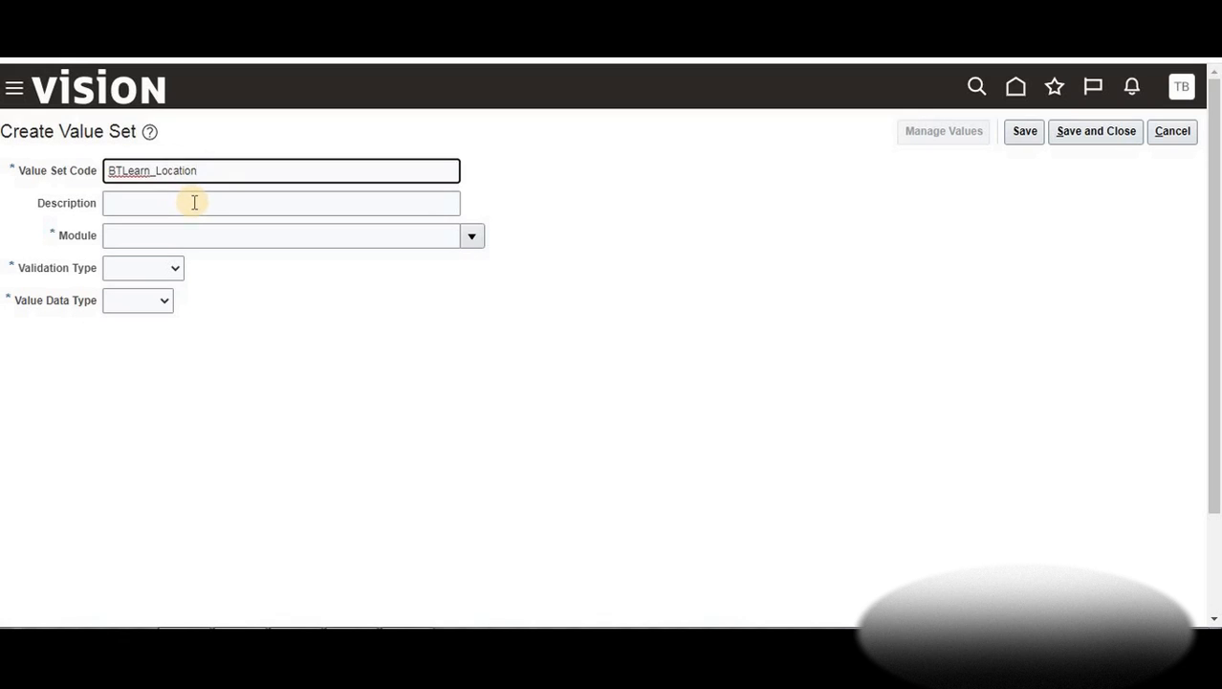
left_click(194, 202)
left_click_drag(223, 172, 71, 163)
key("ctrl+c")
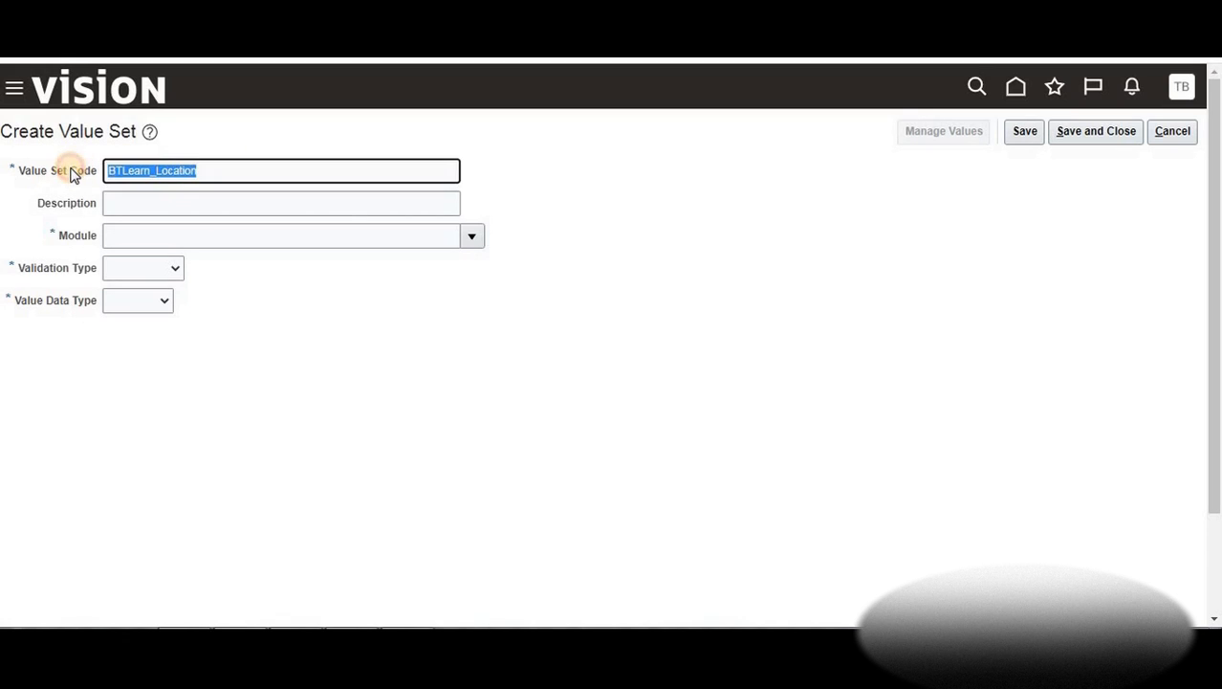
left_click(339, 205)
key("ctrl+v")
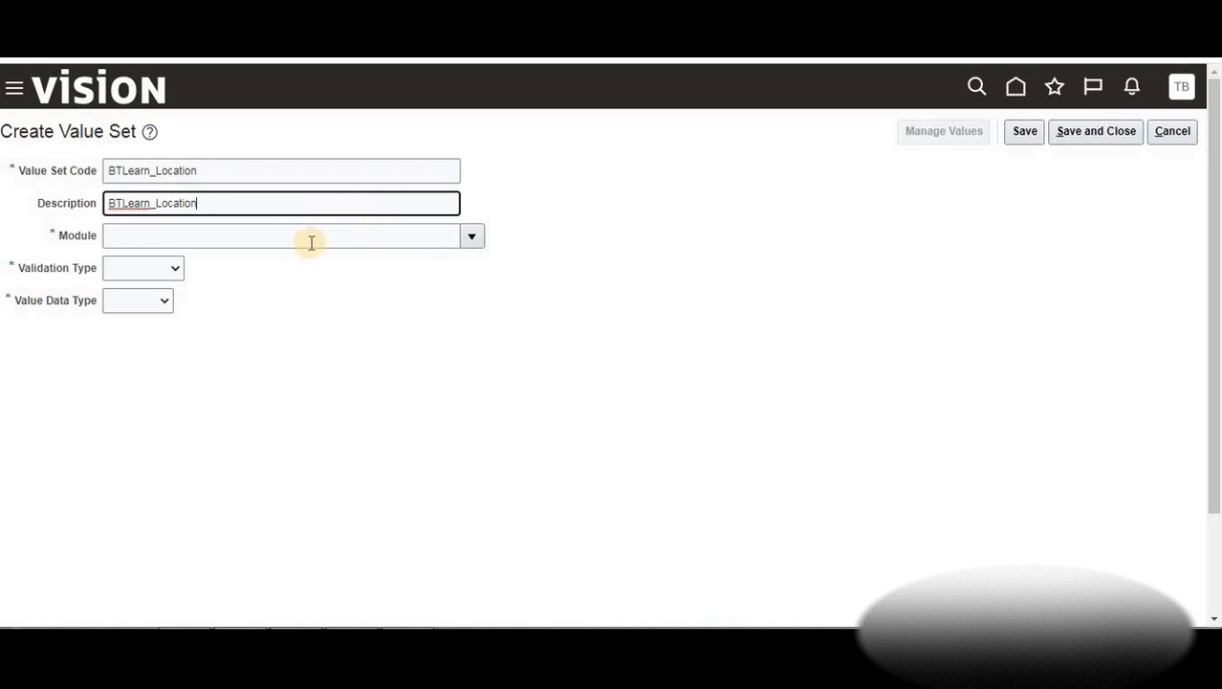
Select General Ledger as the module and start choosing the validation type
left_click(473, 237)
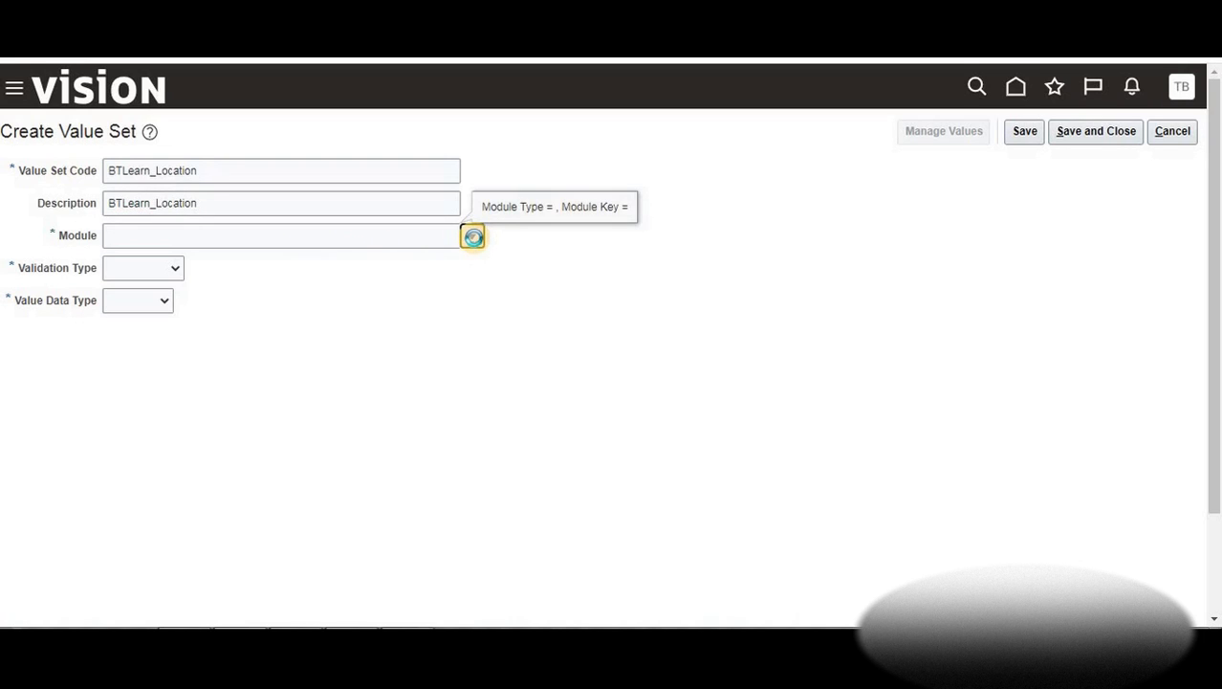
type("general ledger")
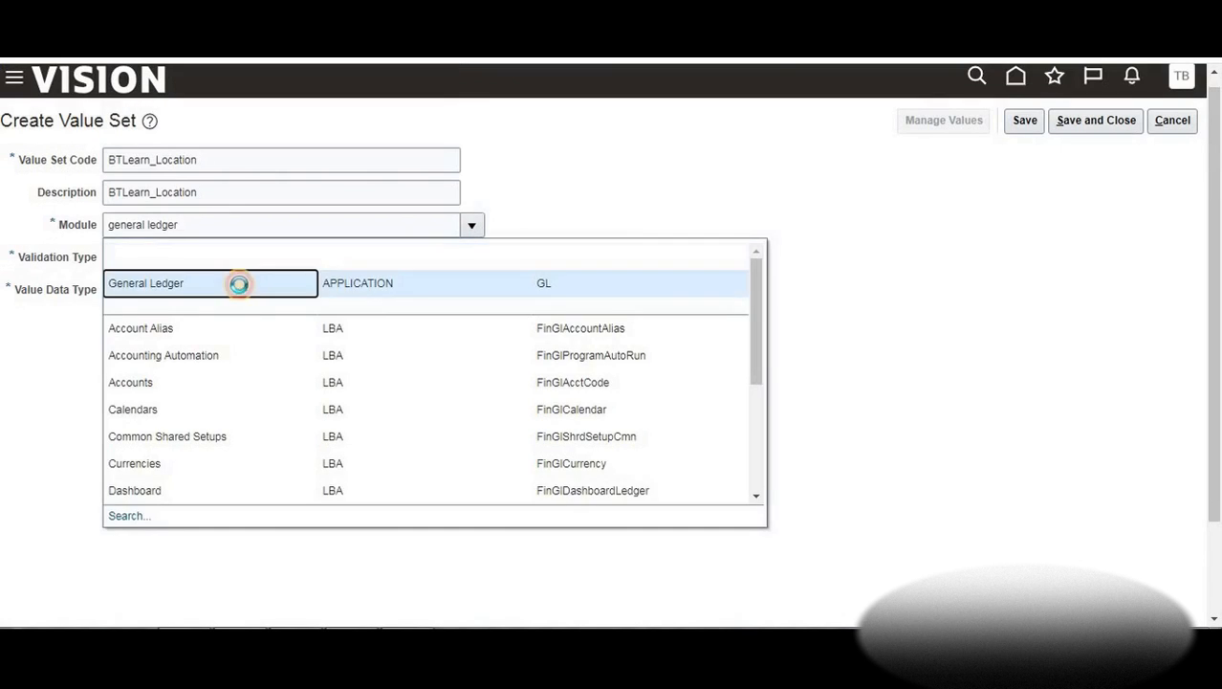
left_click(239, 284)
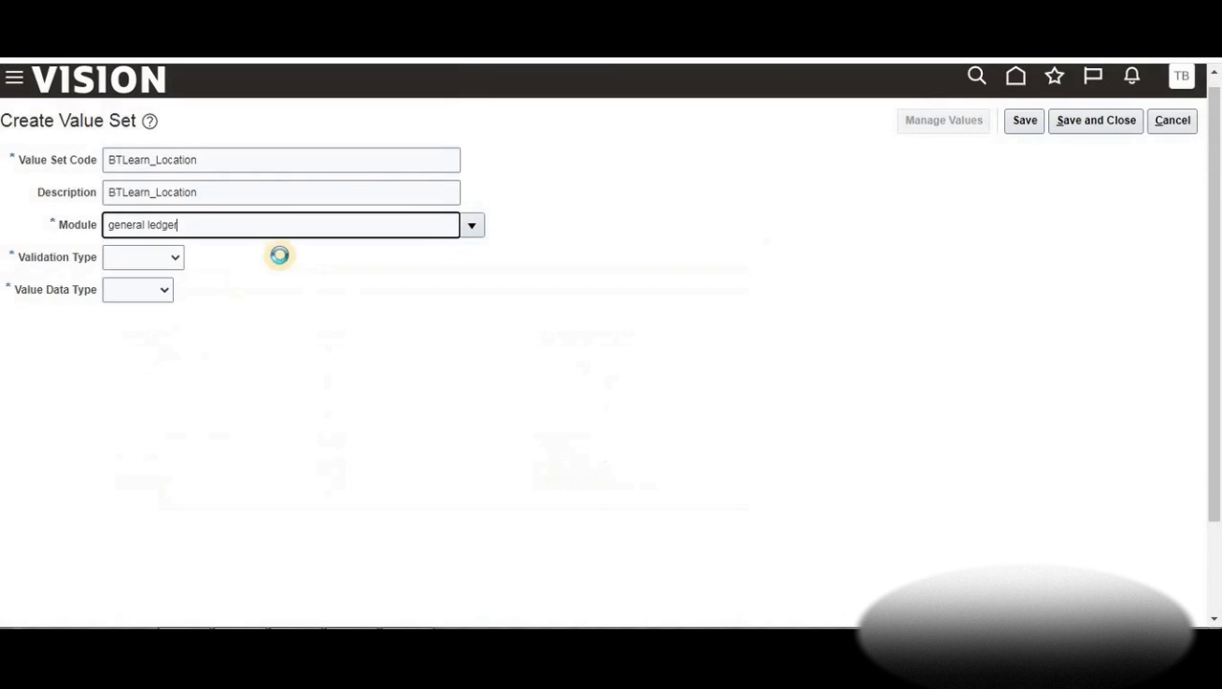
left_click(180, 255)
Make BTLearn_Location Independent, Character, Text subtype with maximum length 3, then save and close it
left_click(158, 301)
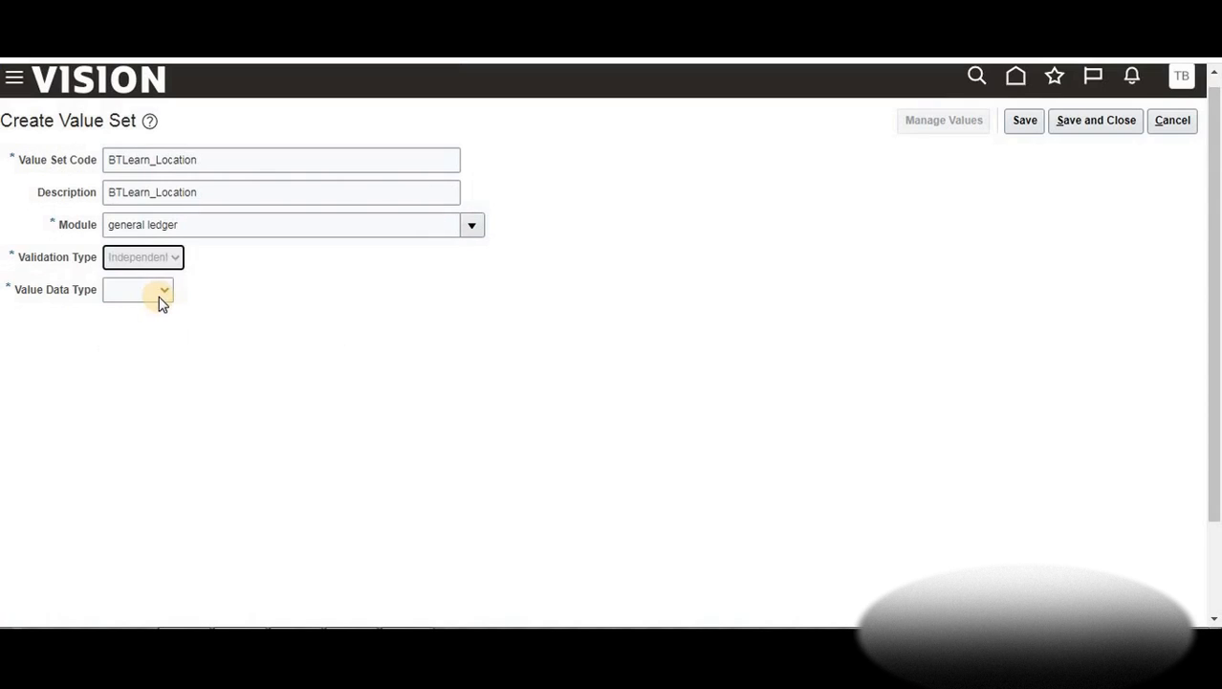
left_click(161, 294)
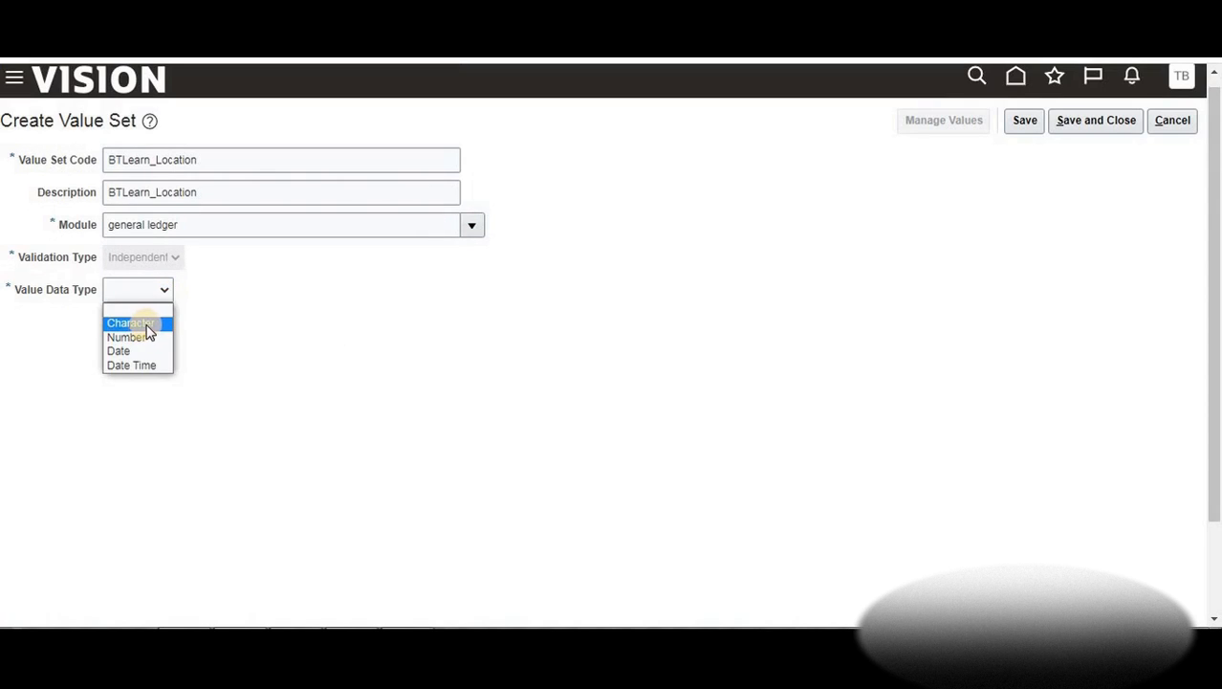
left_click(144, 325)
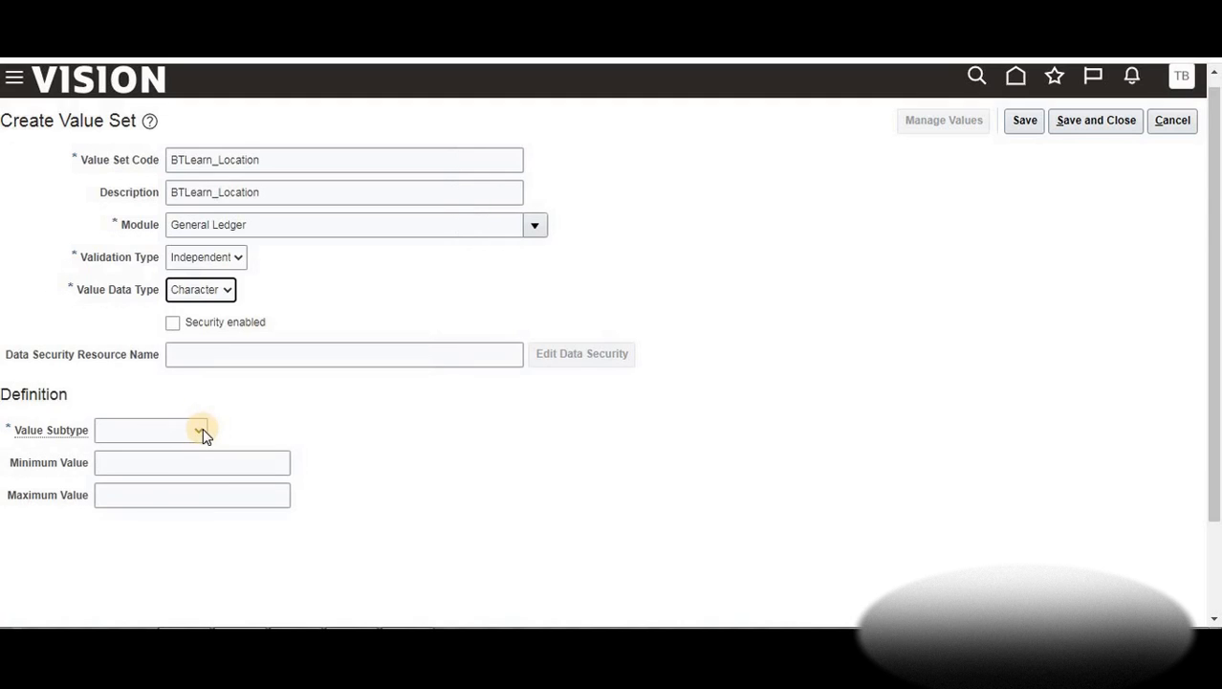
left_click(199, 429)
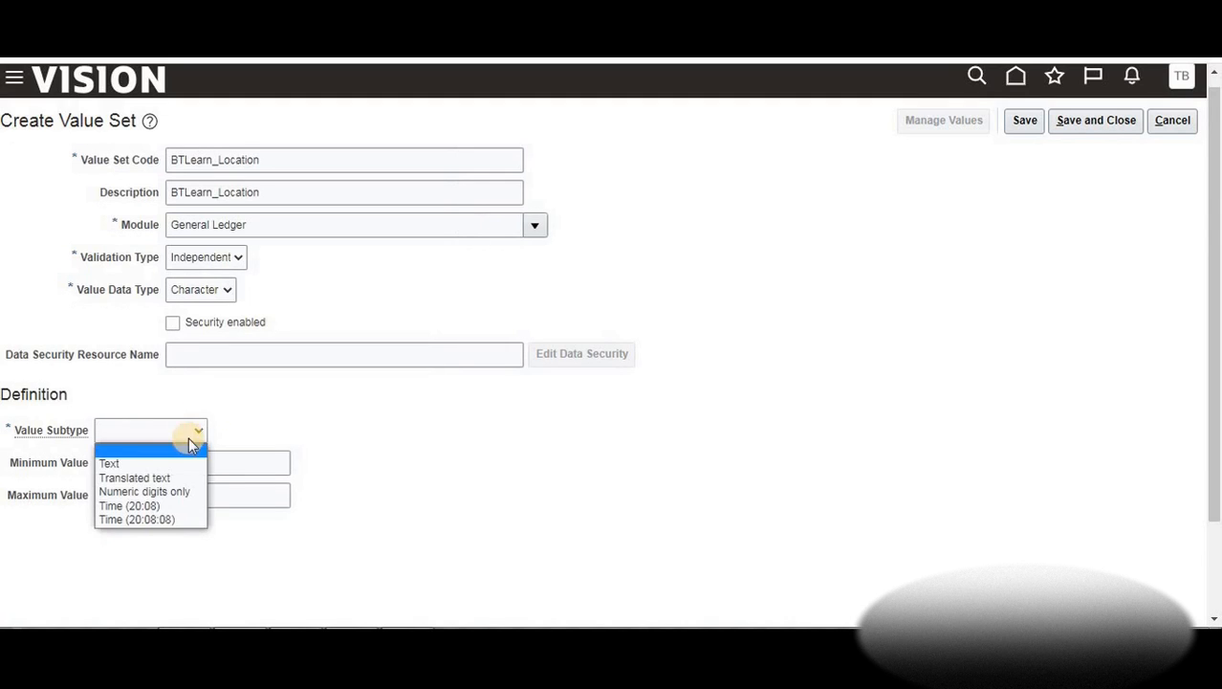
left_click(145, 465)
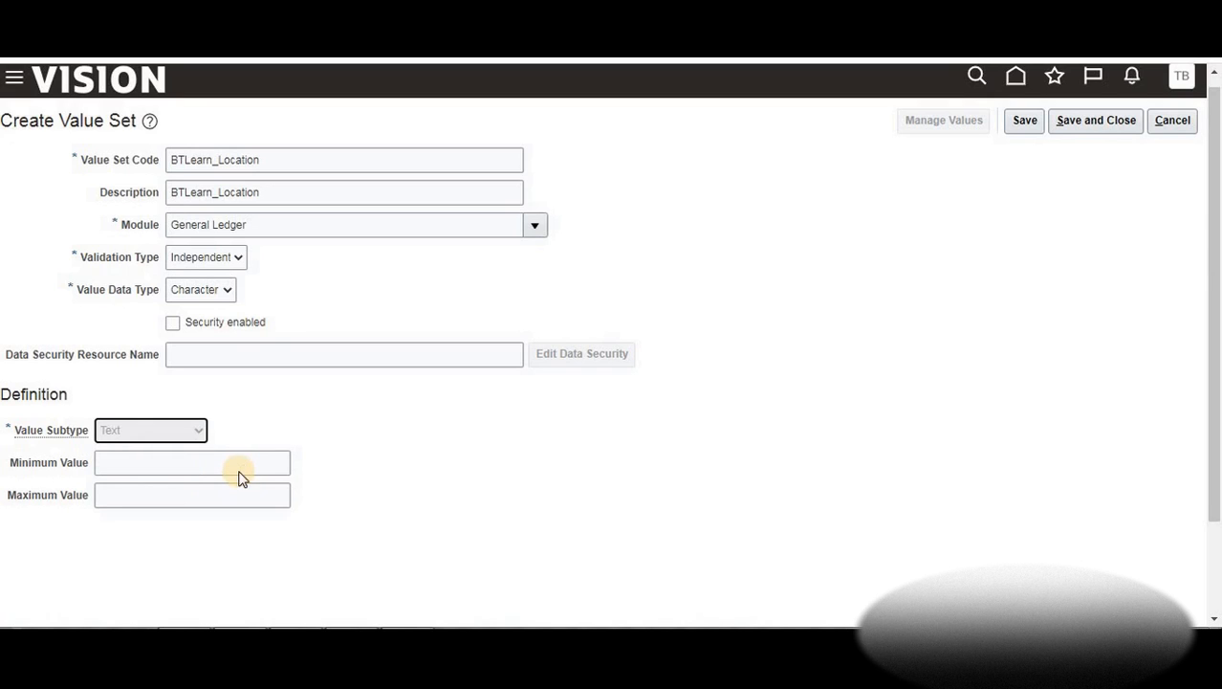
left_click(175, 464)
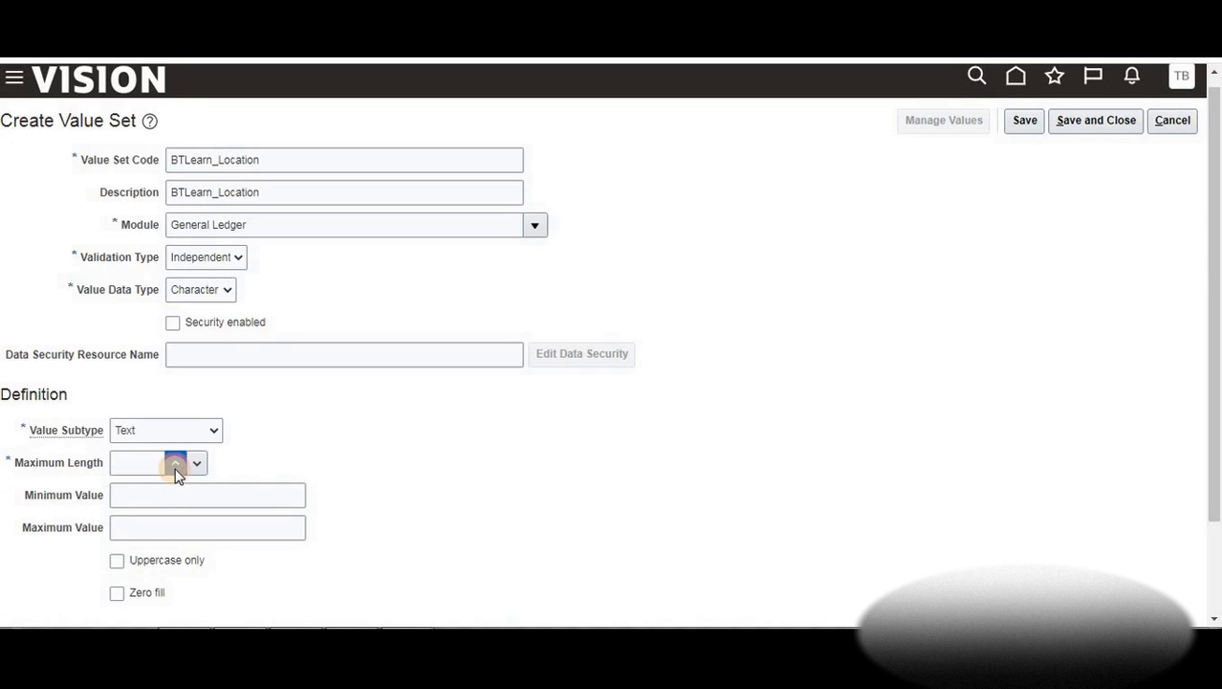
double_click(175, 464)
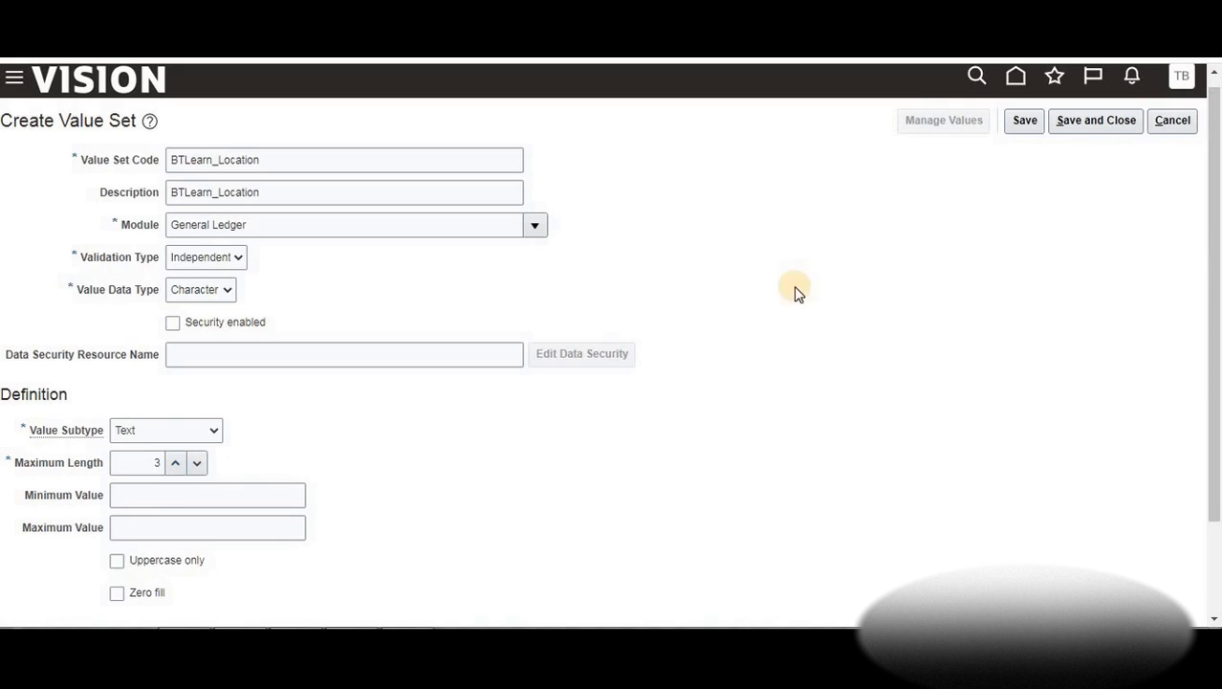
left_click(1093, 122)
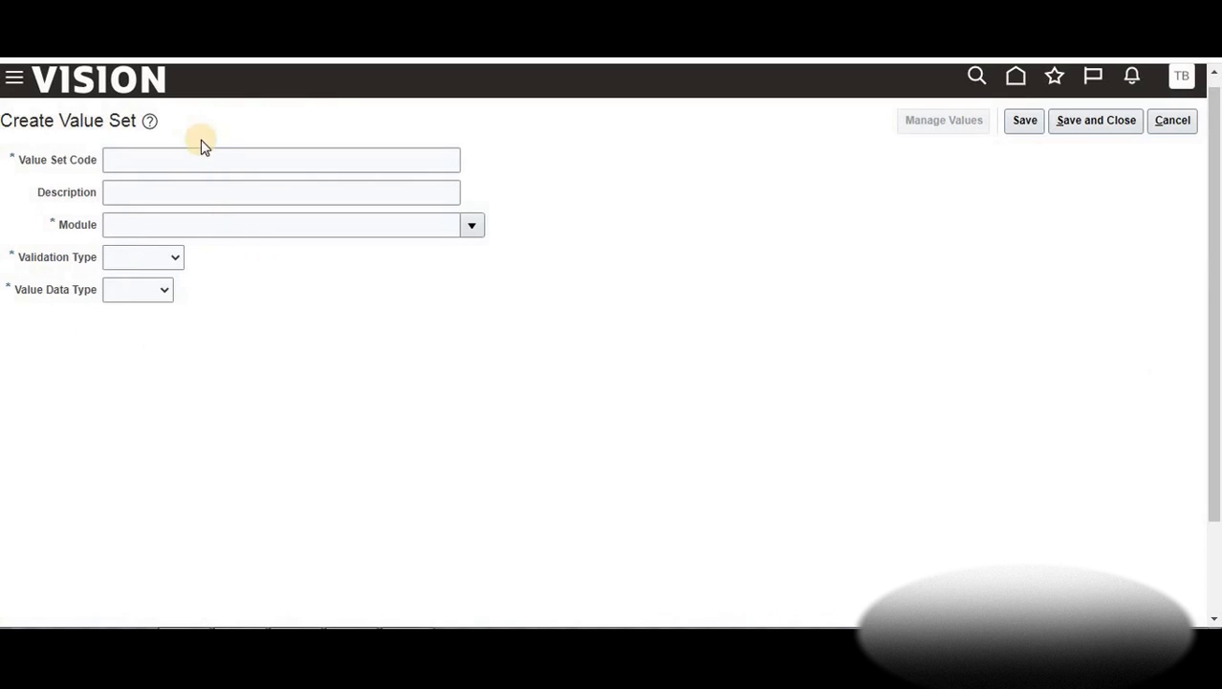
Enter BTLearn_Account as the value set code and copy it into Description
left_click(202, 165)
type("BTL")
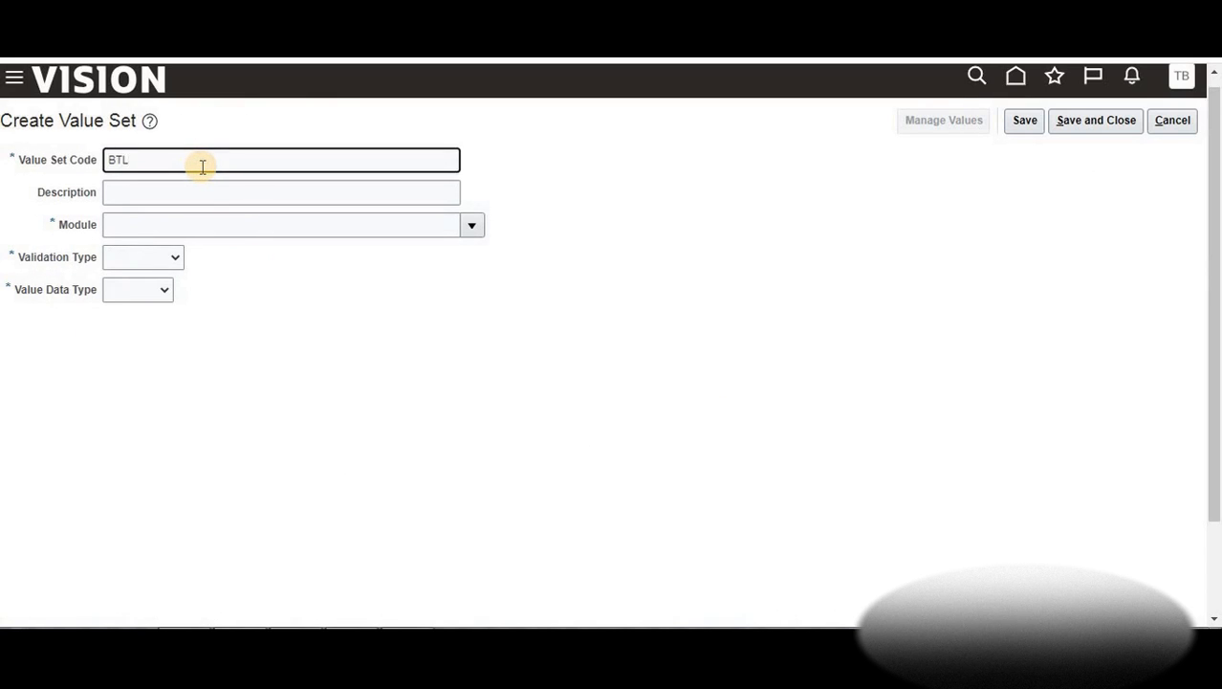
type("Earn_Account")
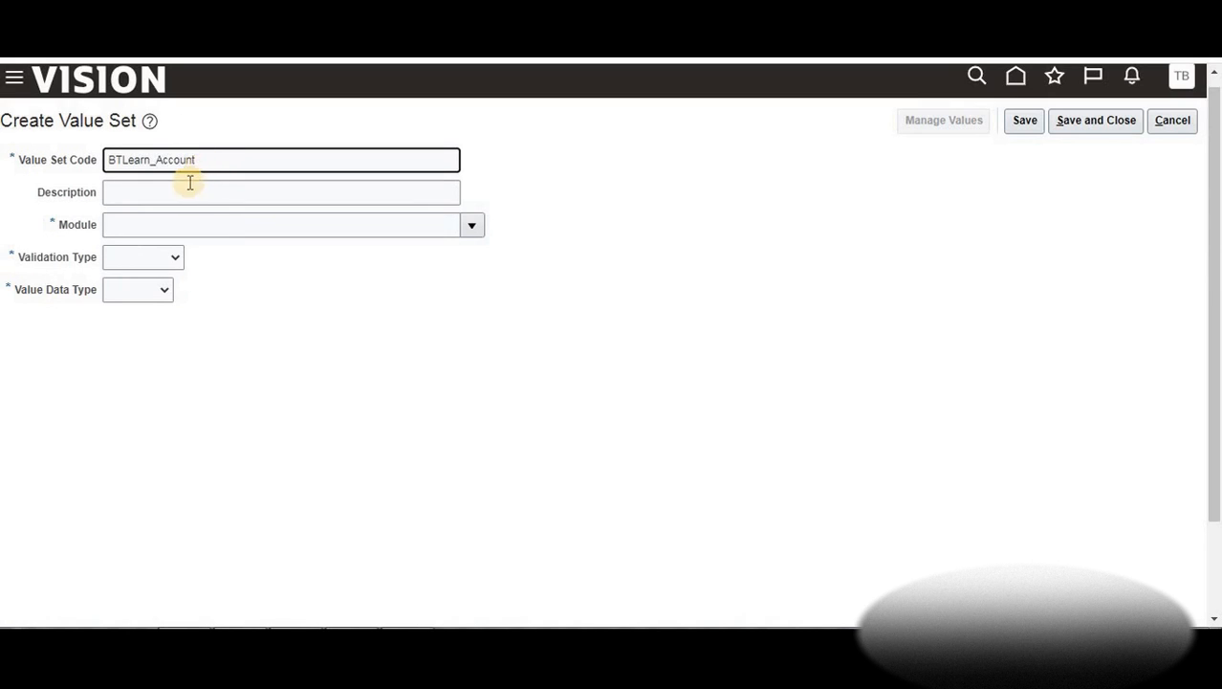
key("Tab")
left_click(59, 162)
key("ctrl+a")
key("ctrl+c")
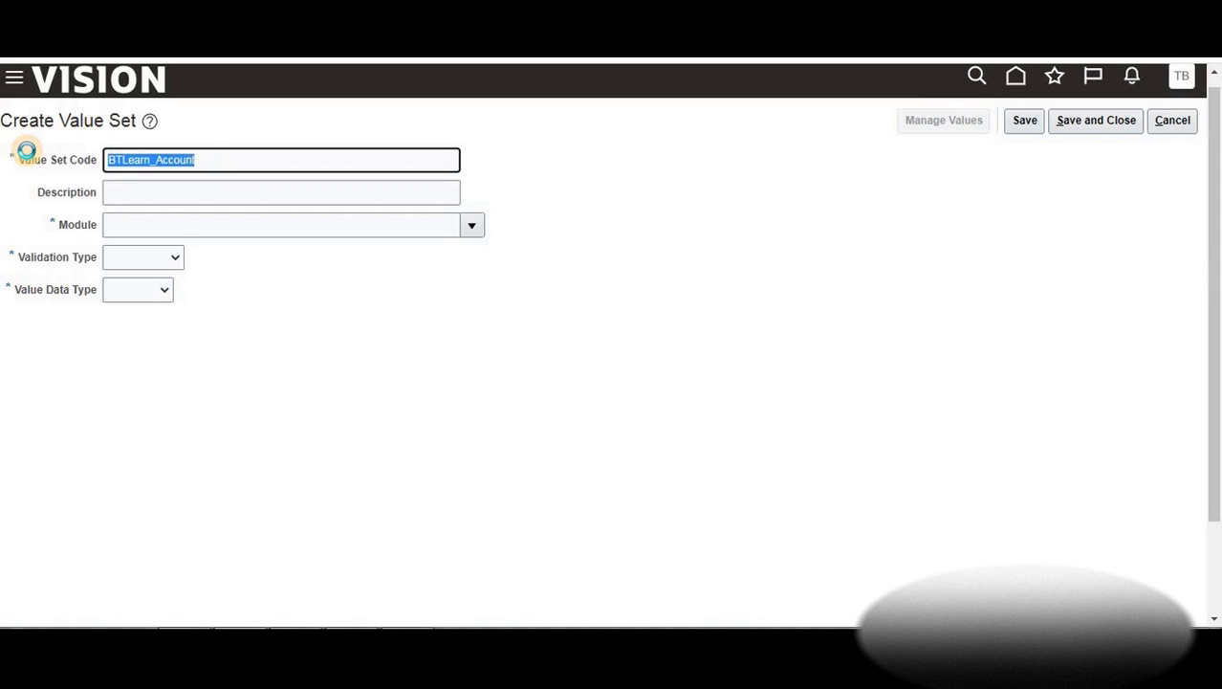
left_click(132, 196)
key("ctrl+v")
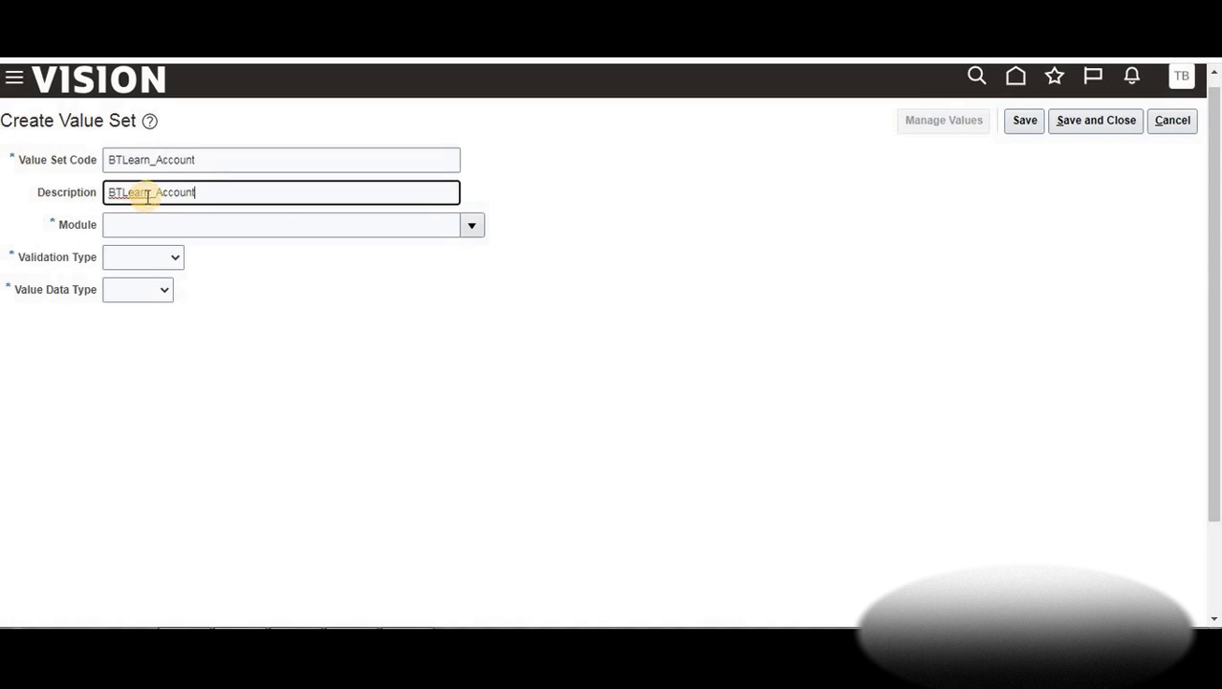
Set General Ledger module, Independent validation and Character data type
left_click(473, 226)
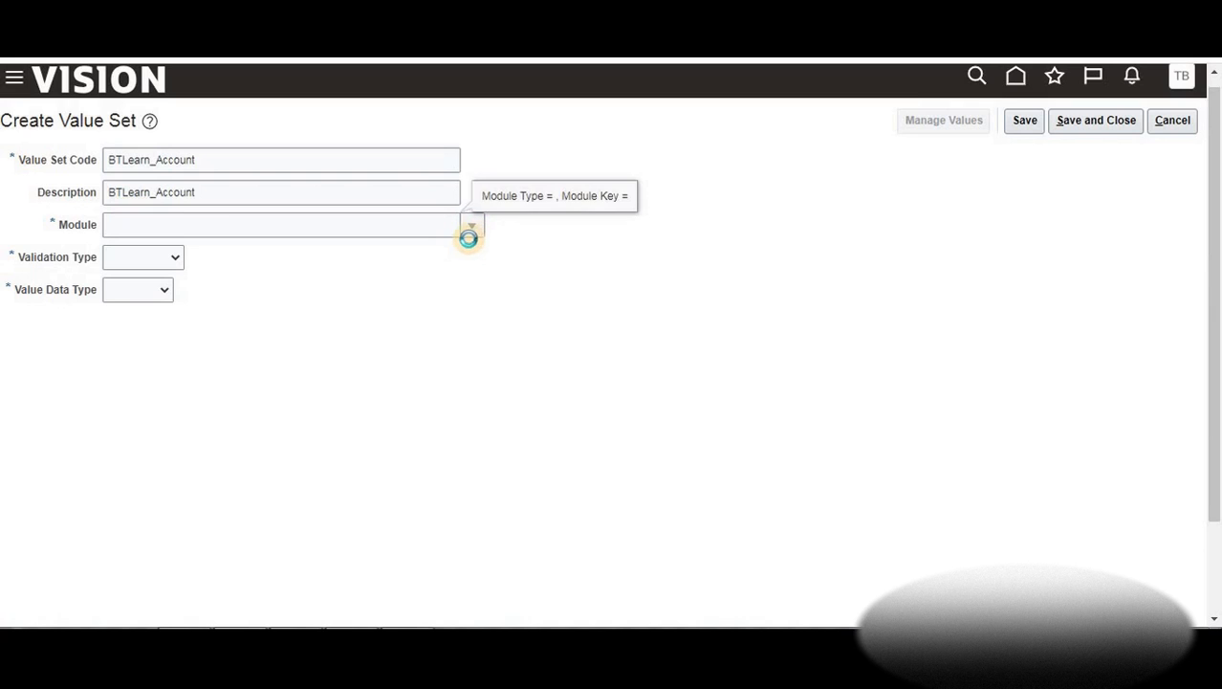
left_click(413, 227)
type("gener")
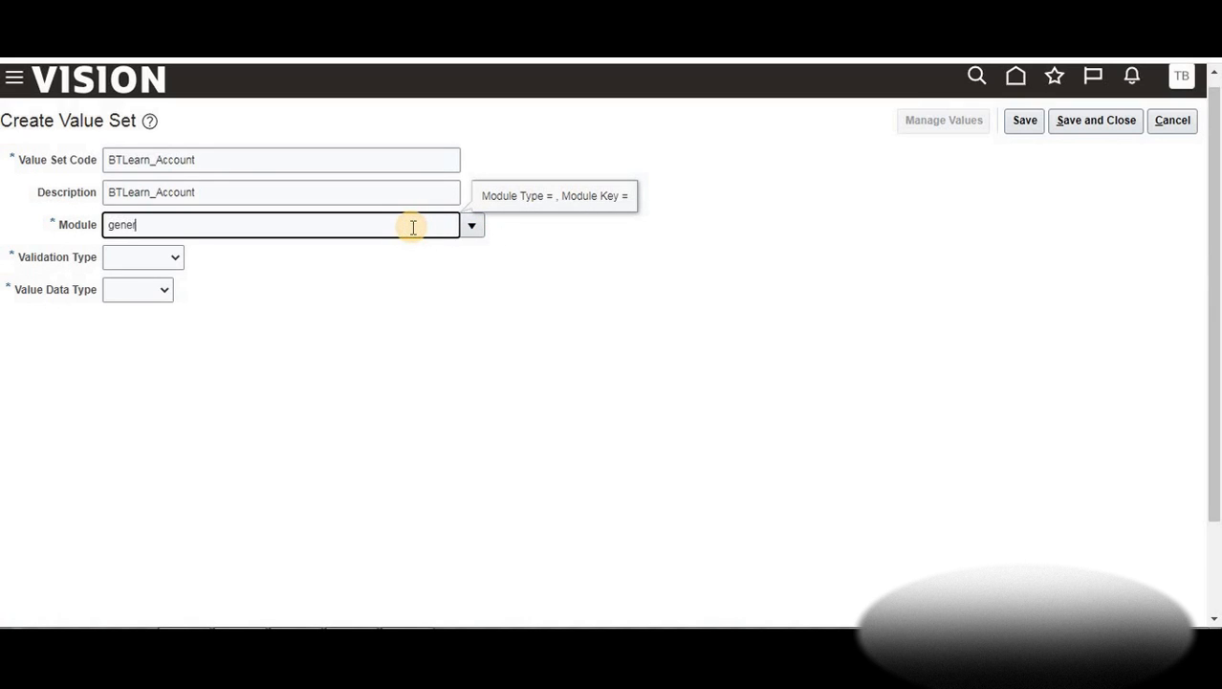
type("al ledger")
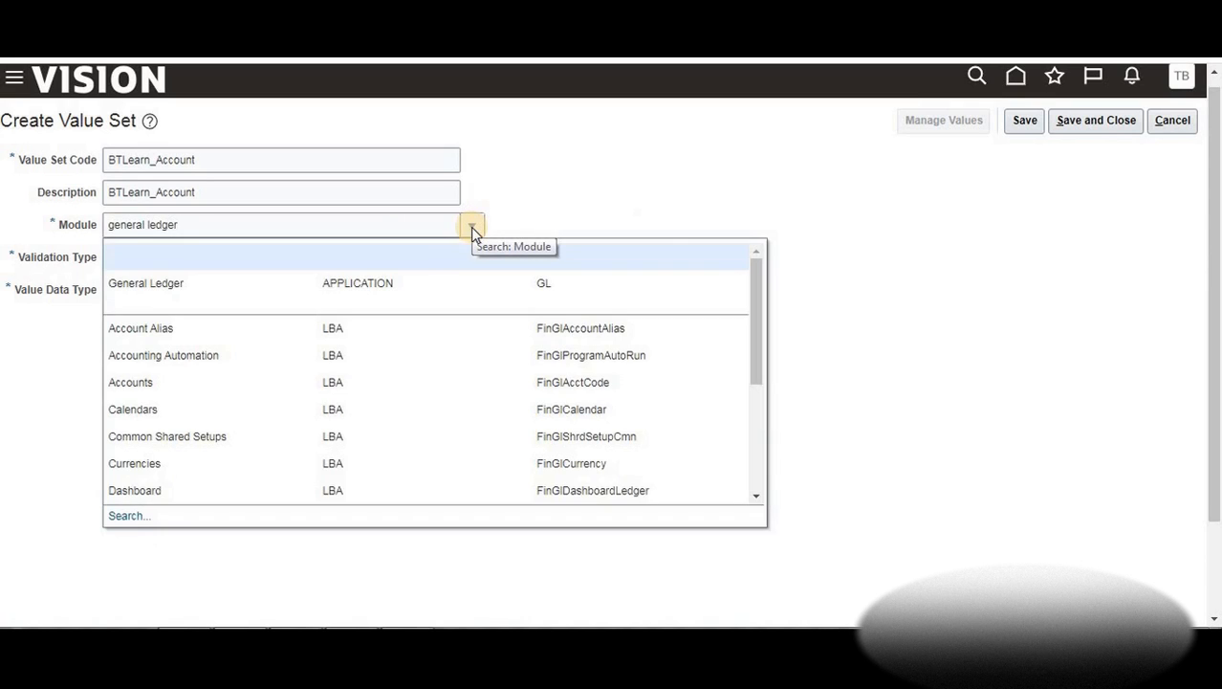
left_click(413, 280)
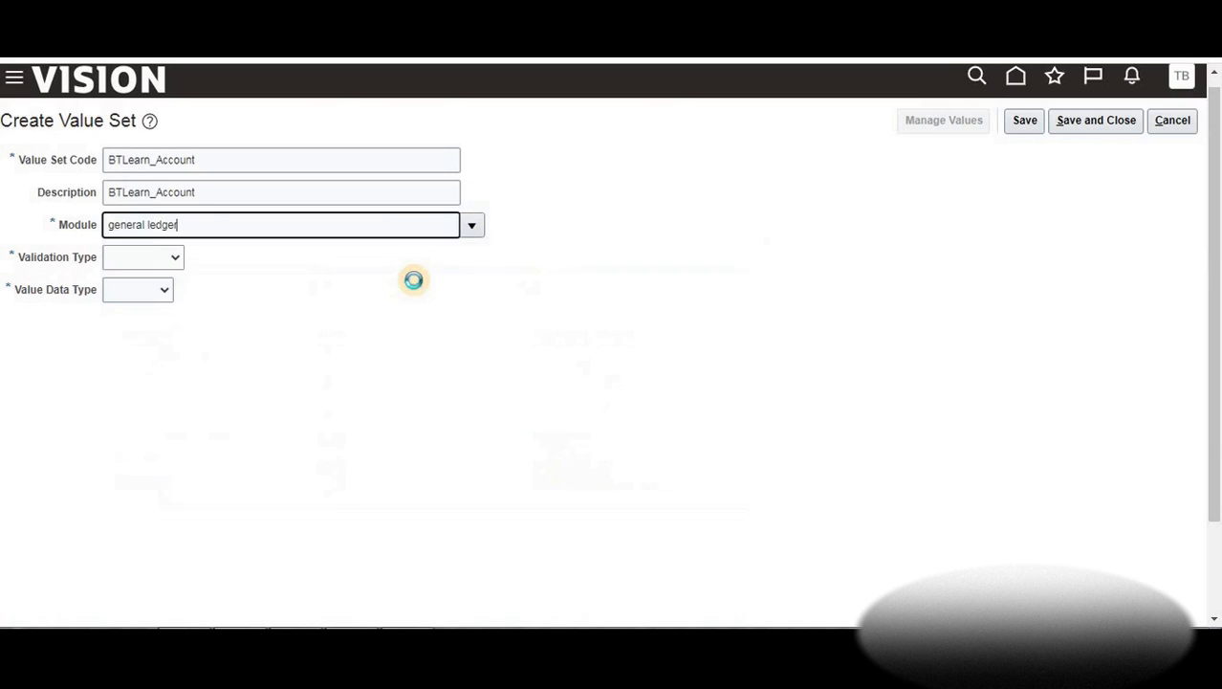
left_click(169, 256)
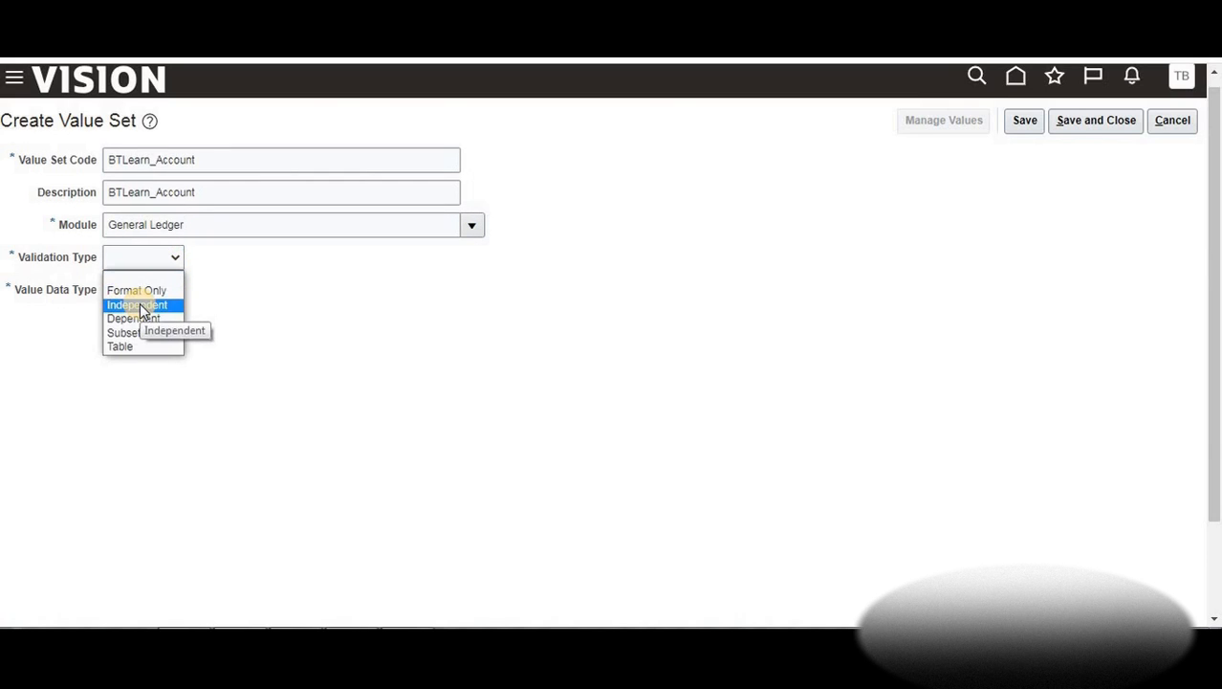
left_click(139, 303)
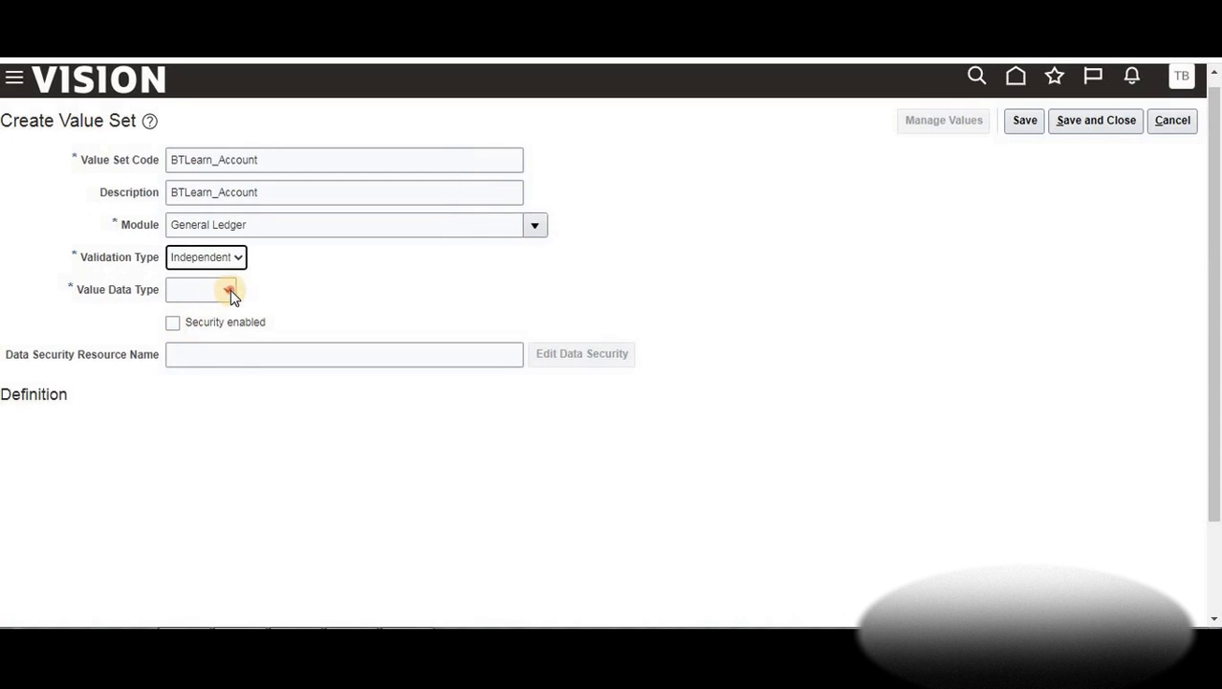
left_click(230, 289)
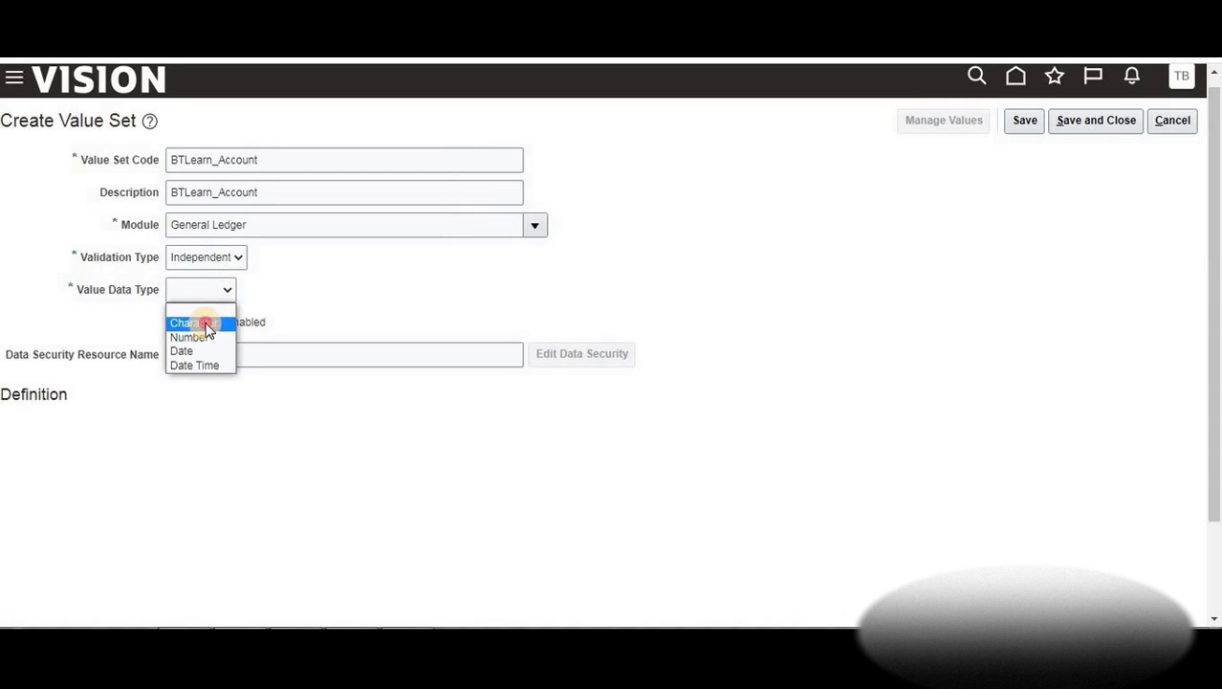
left_click(207, 325)
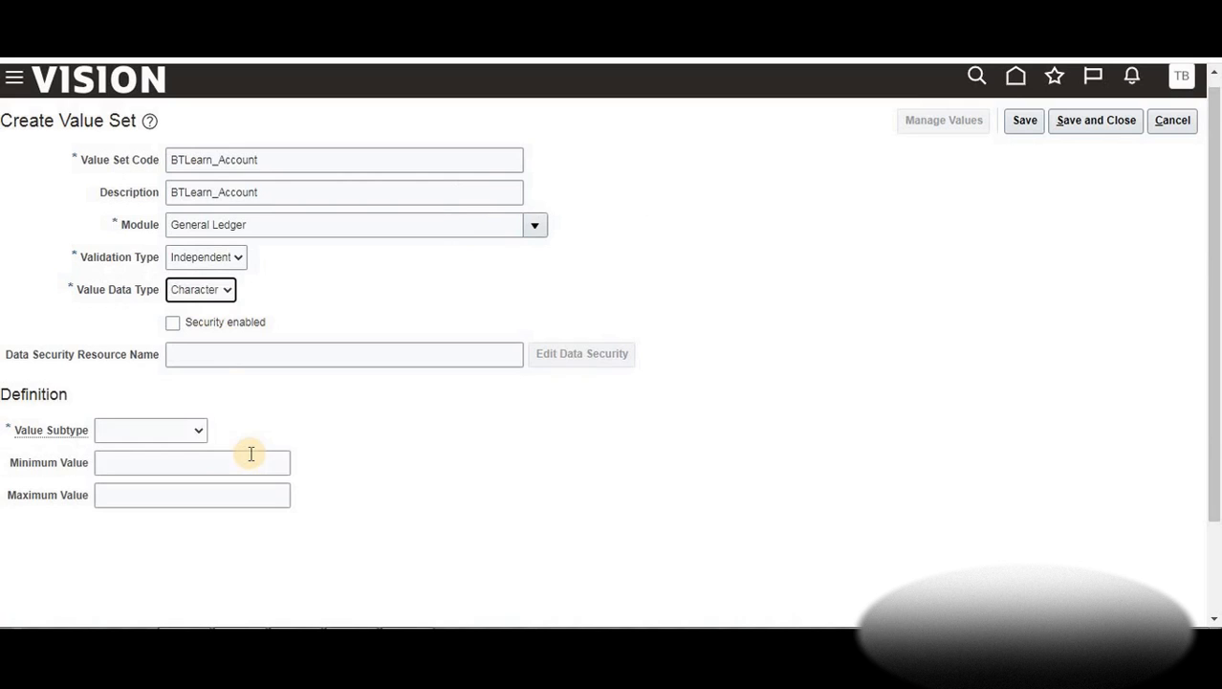
Choose Text subtype and maximum length 3, then save and close BTLearn_Account
left_click(199, 431)
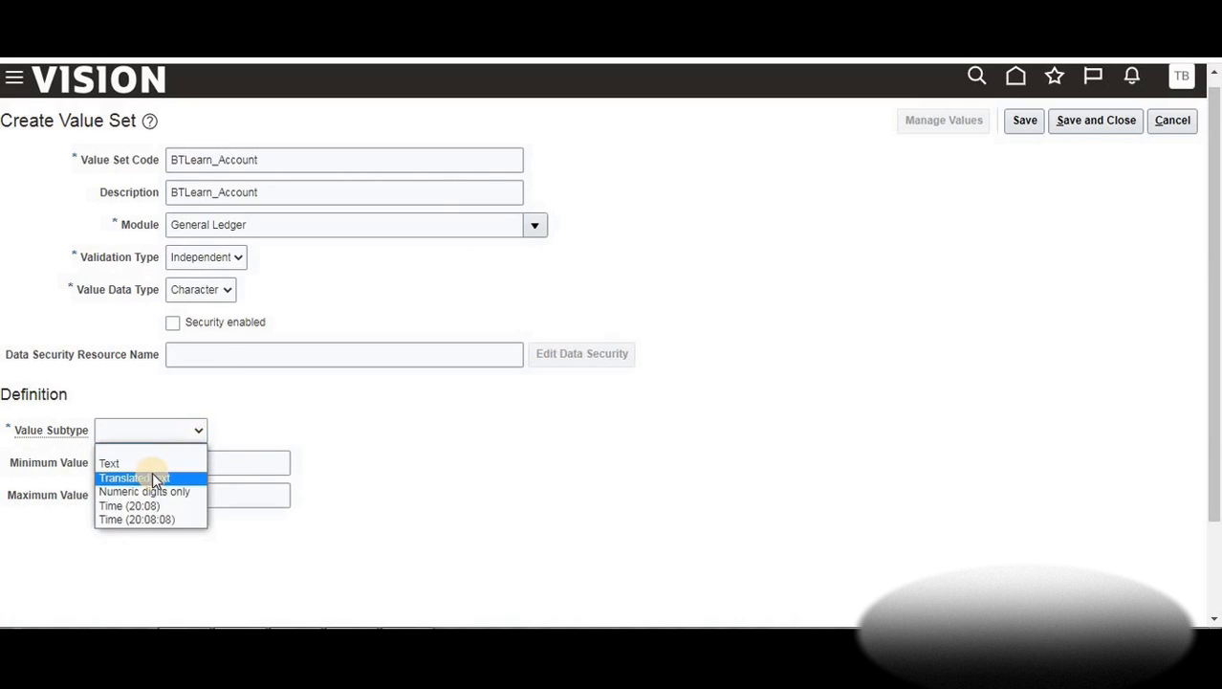
left_click(151, 463)
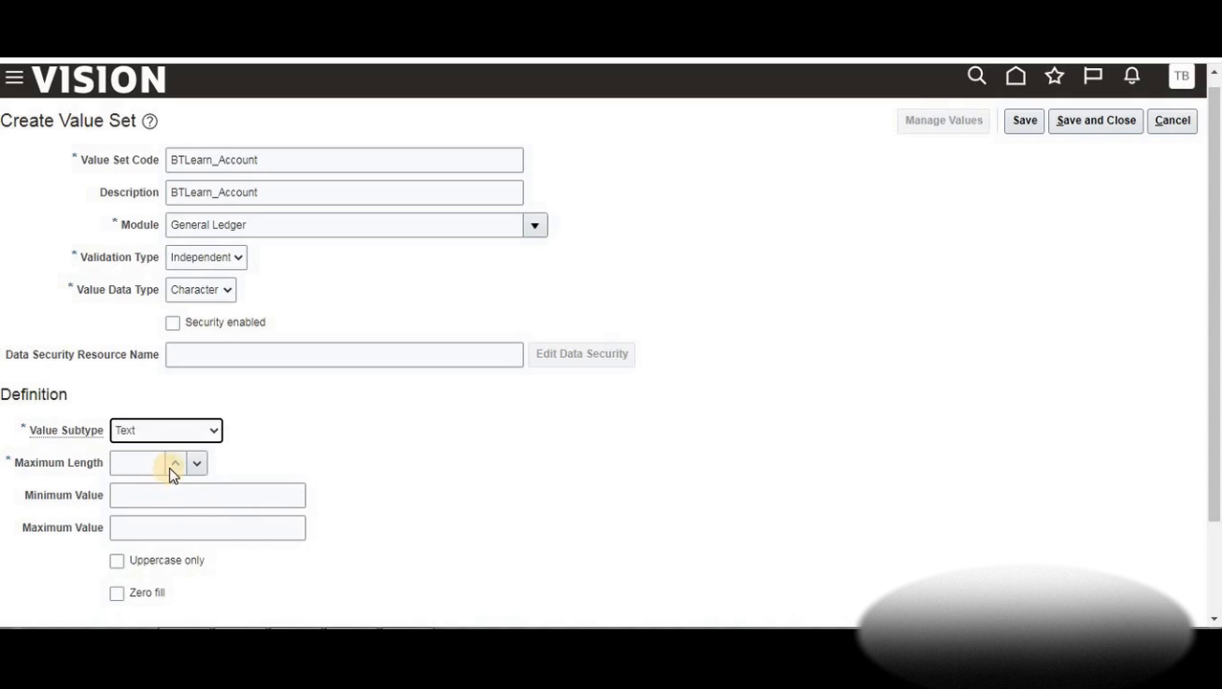
left_click(173, 465)
left_click(173, 465)
left_click(173, 464)
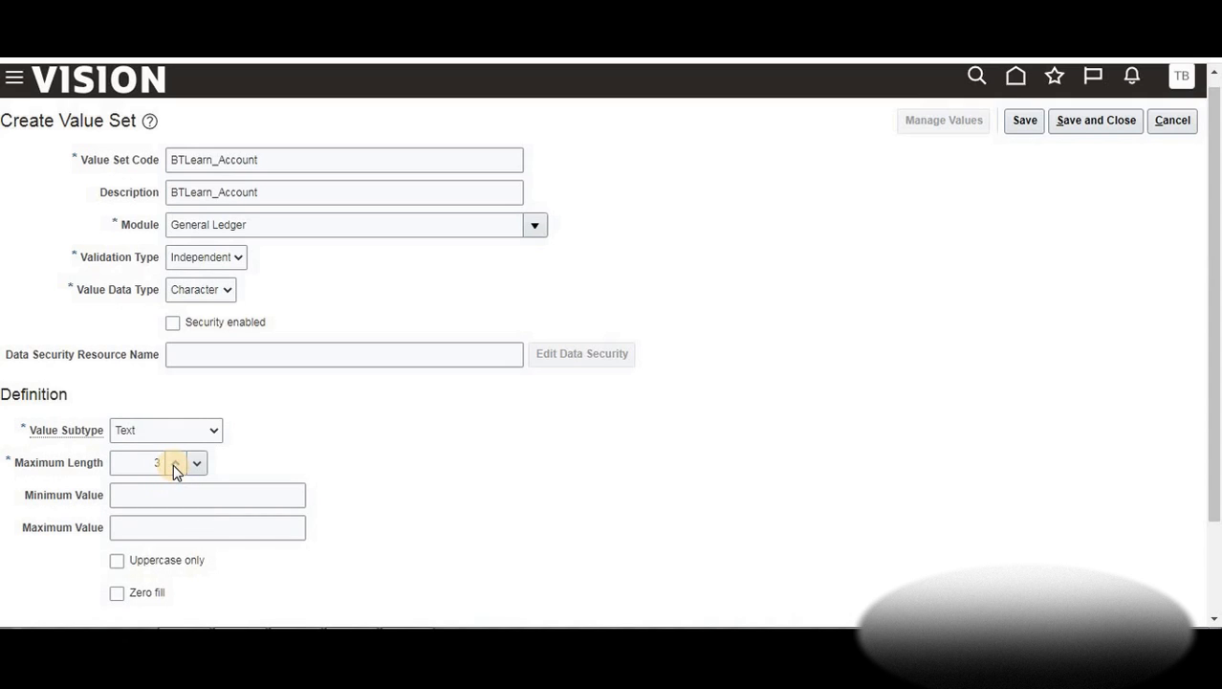
left_click(1086, 124)
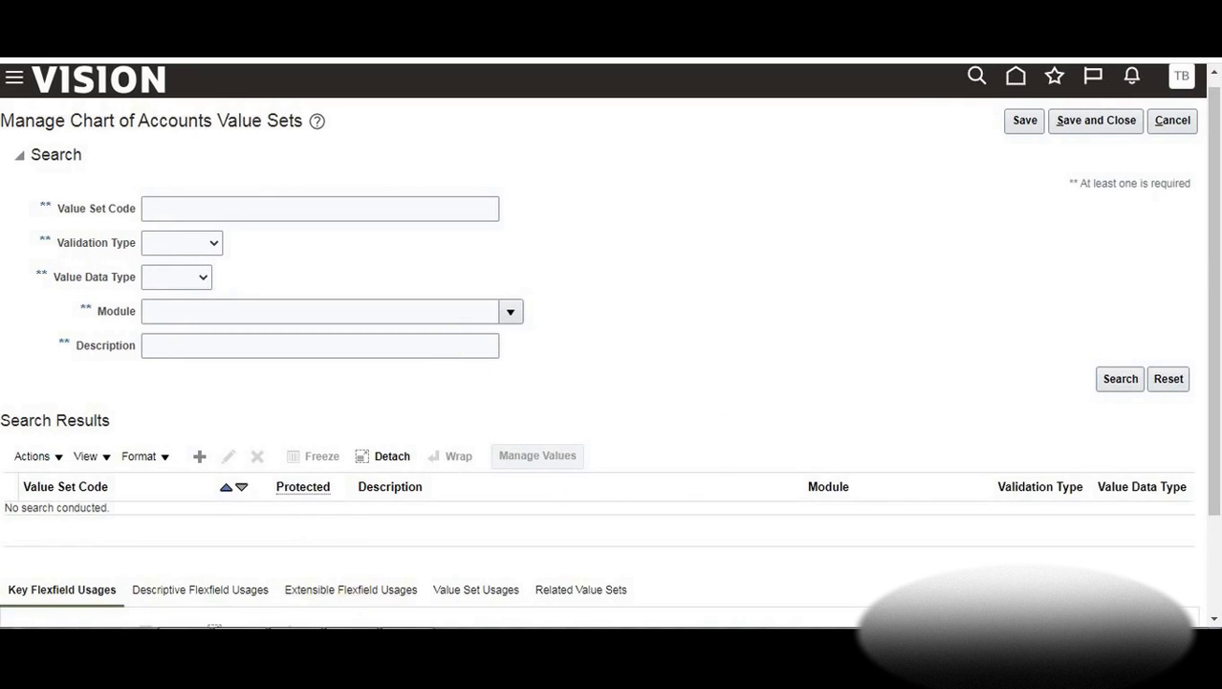
Filter the value set search to the General Ledger module and scroll through the four BTLearn results
left_click(507, 645)
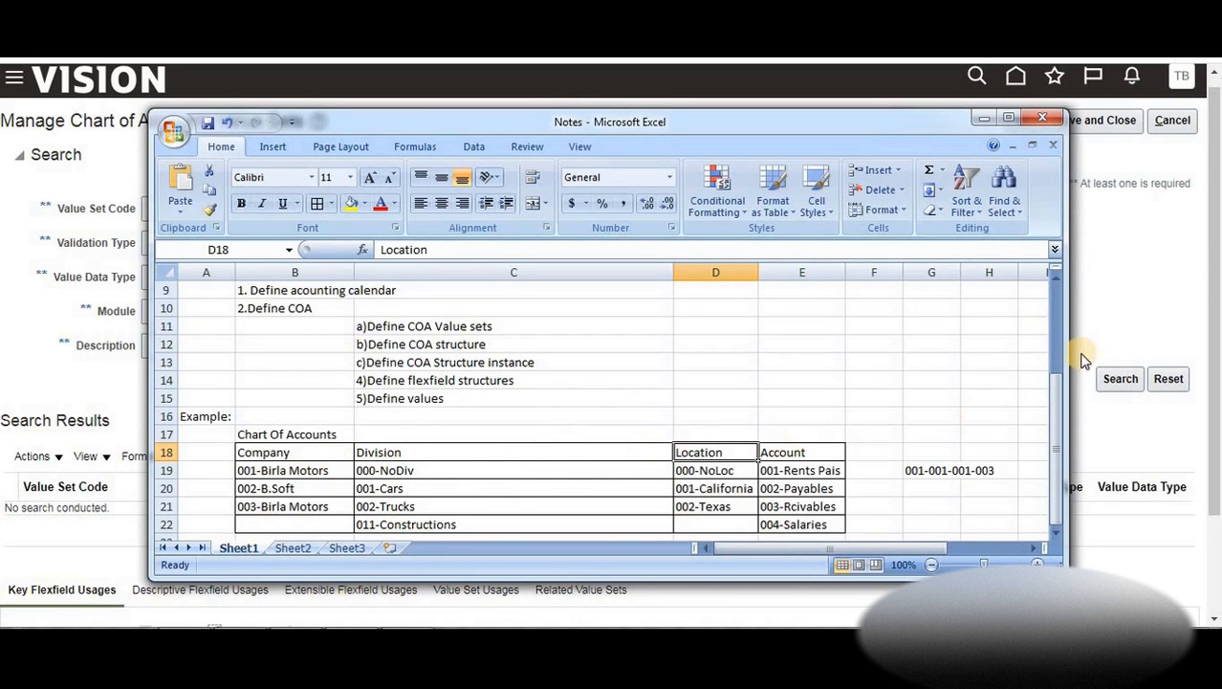
left_click(1113, 316)
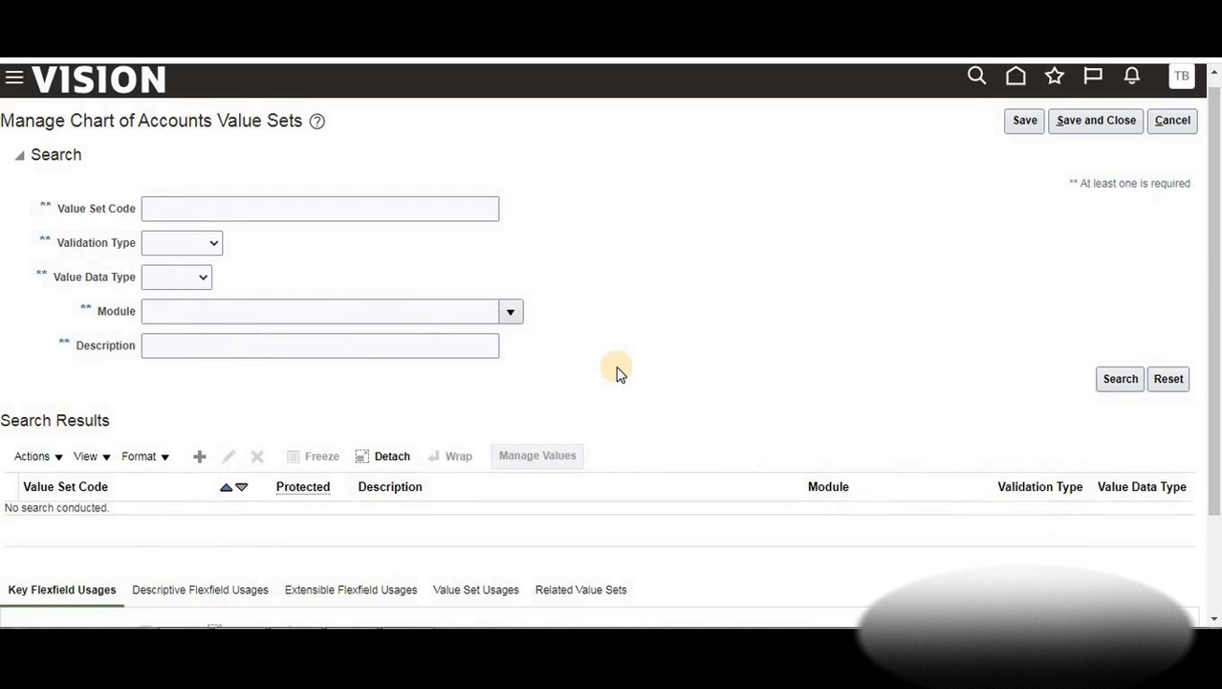
left_click(510, 314)
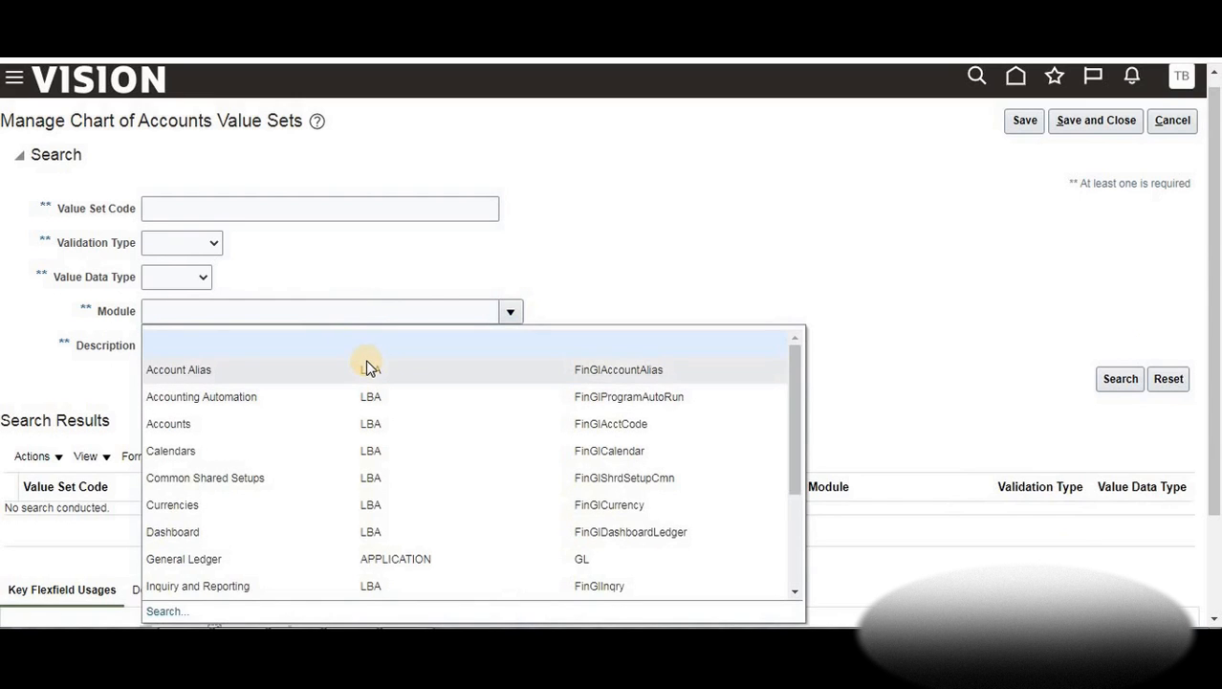
left_click(320, 561)
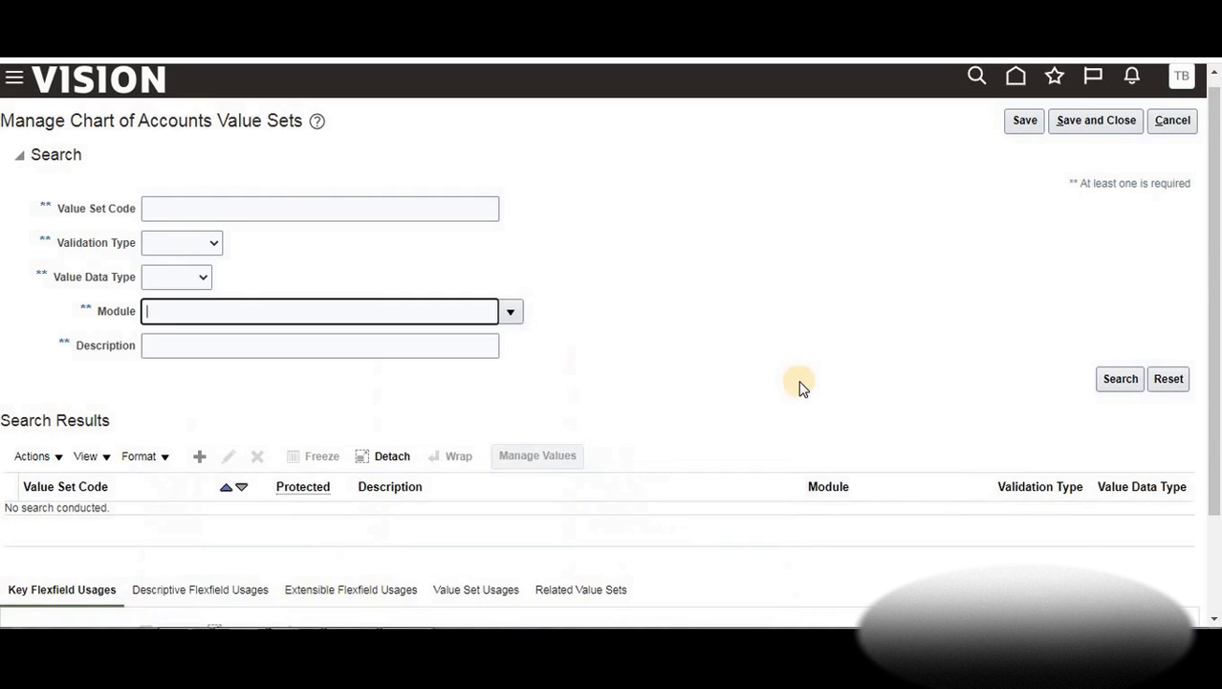
left_click(1116, 383)
scroll(1190, 389, "down", 2)
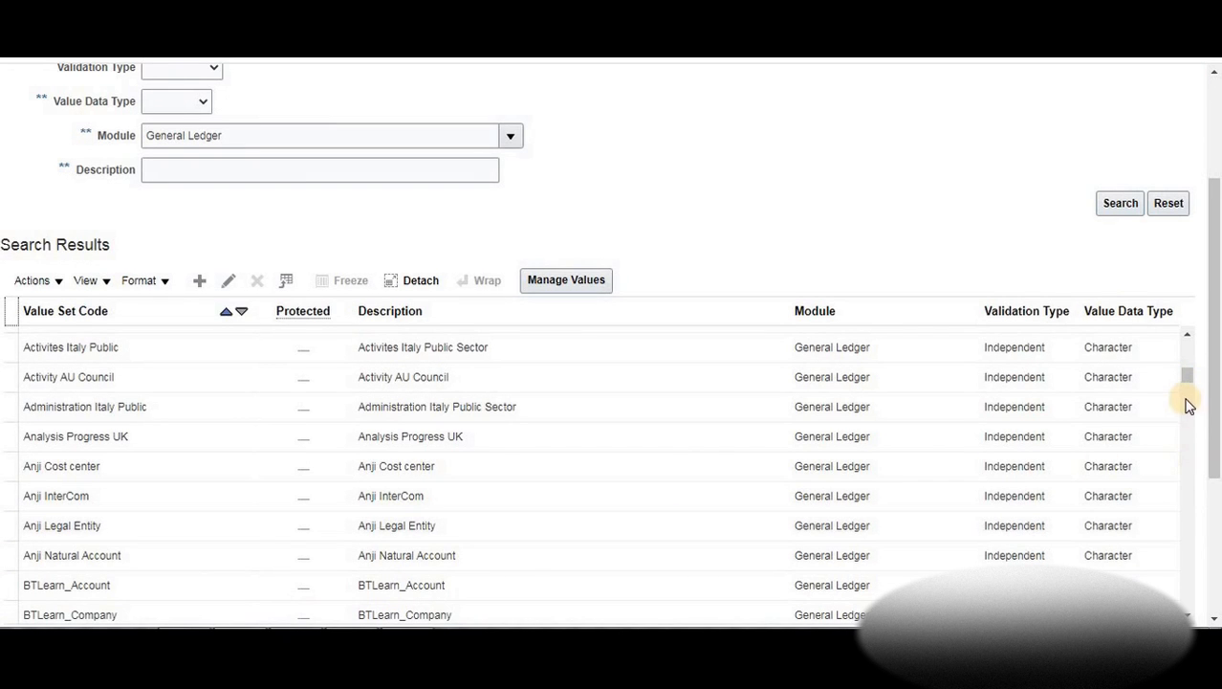
scroll(1186, 392, "down", 3)
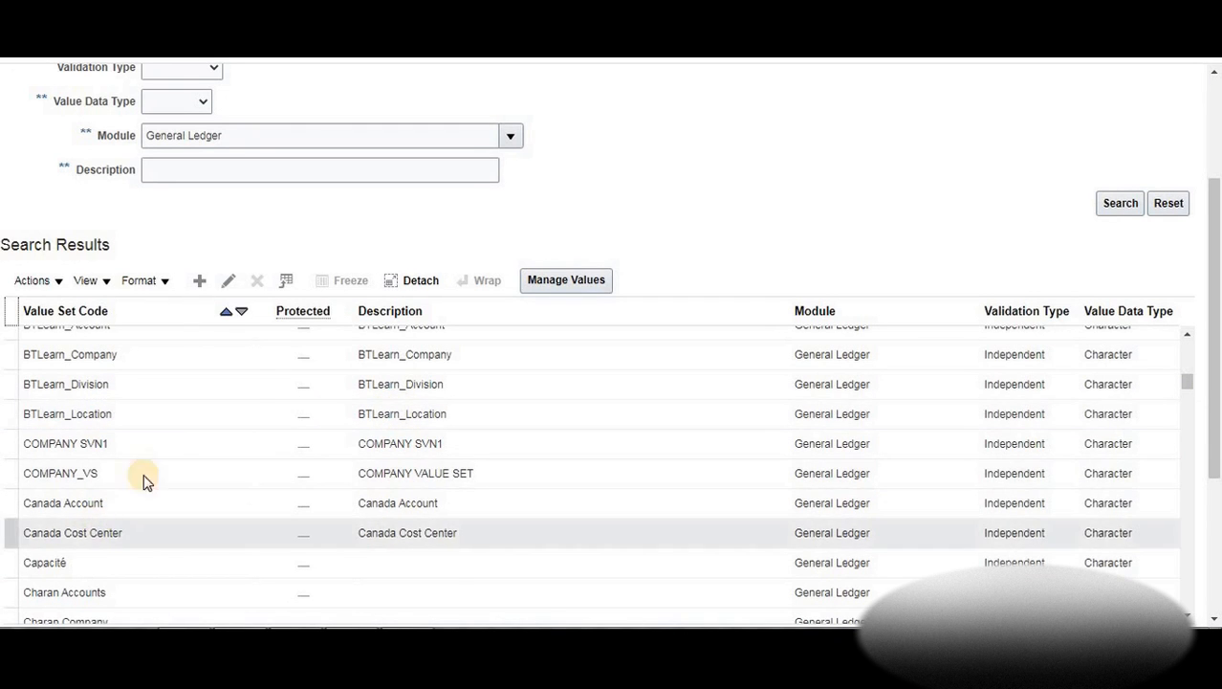
left_click(1186, 384)
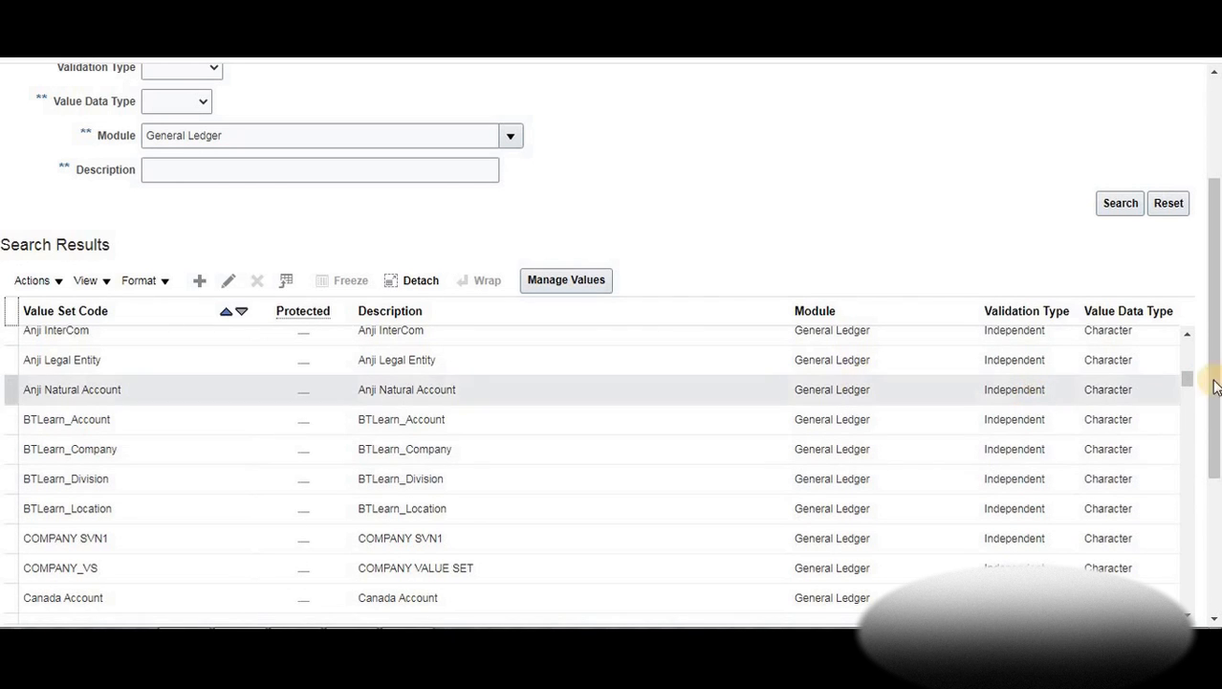
left_click_drag(1213, 378, 1192, 218)
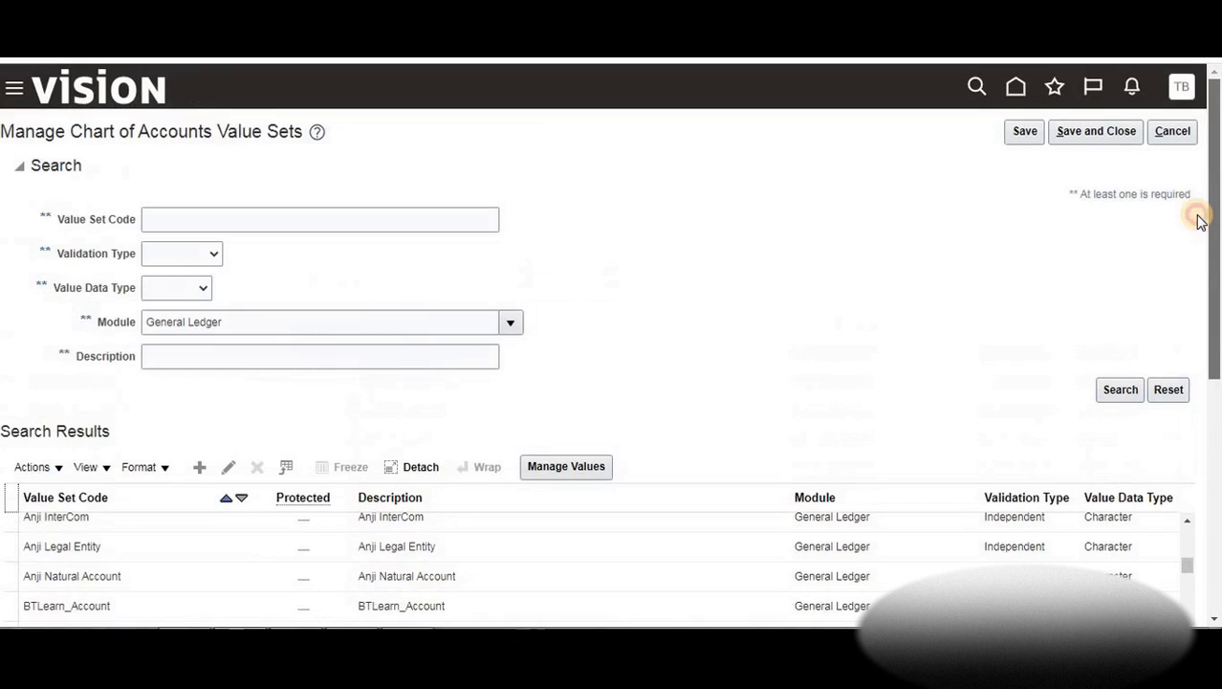
Save and close Manage Chart of Accounts Value Sets to return to Setup: Financials
left_click(1068, 136)
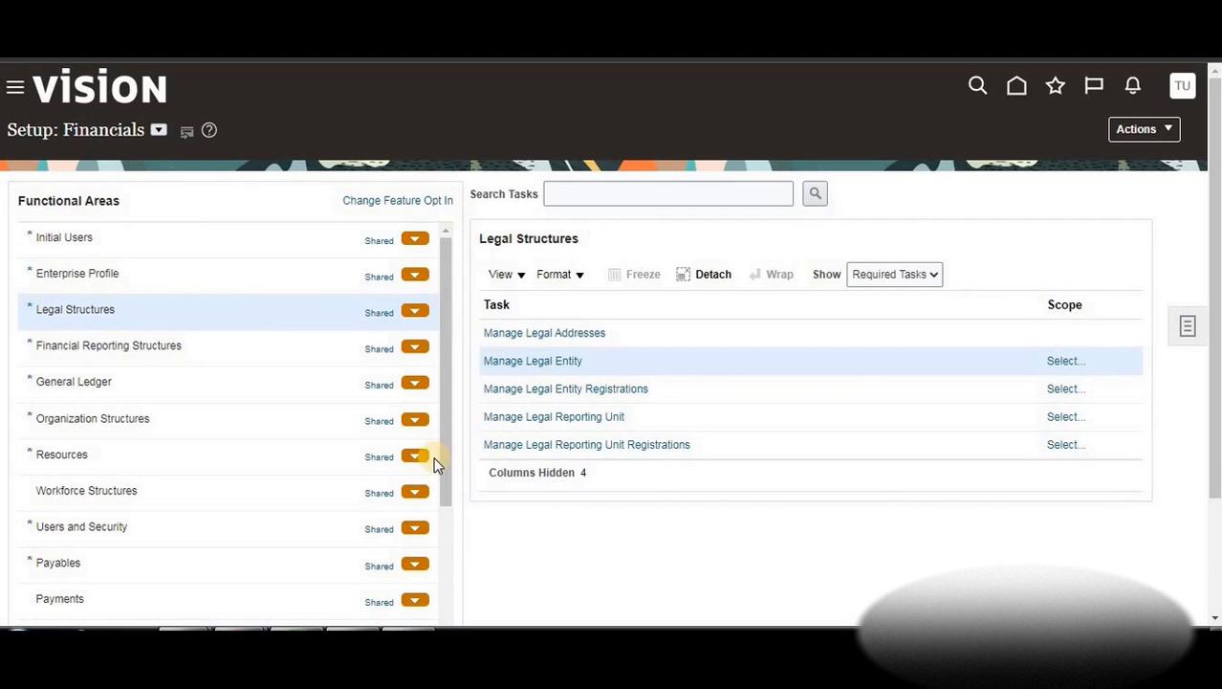
Add 'c)Create Primary ledgers' to cell C27 of the Excel notes and return to Oracle
left_click(325, 628)
left_click(382, 490)
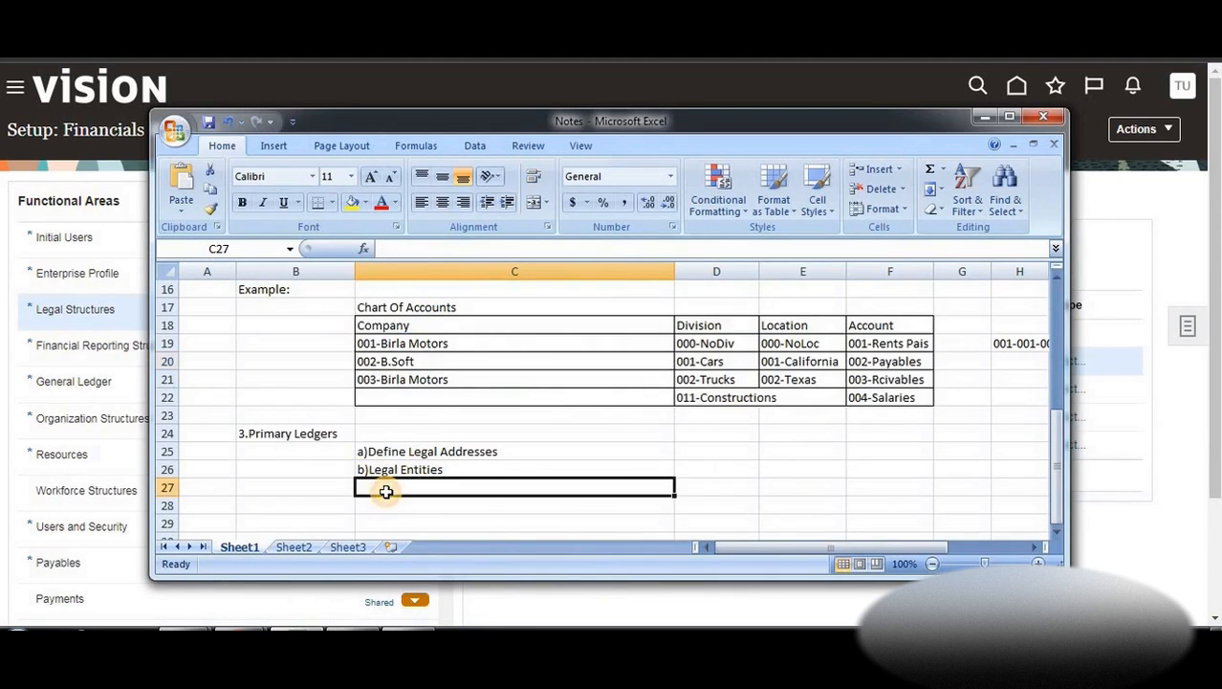
type("c)Create Primary ledgers")
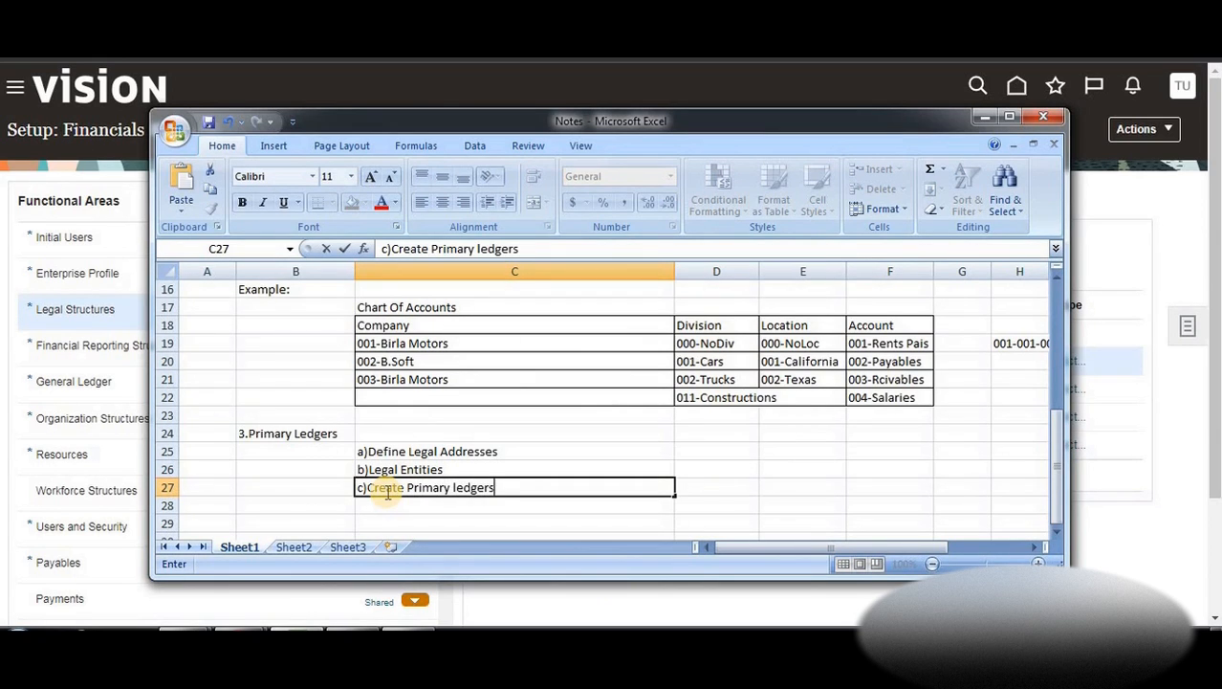
left_click(1135, 214)
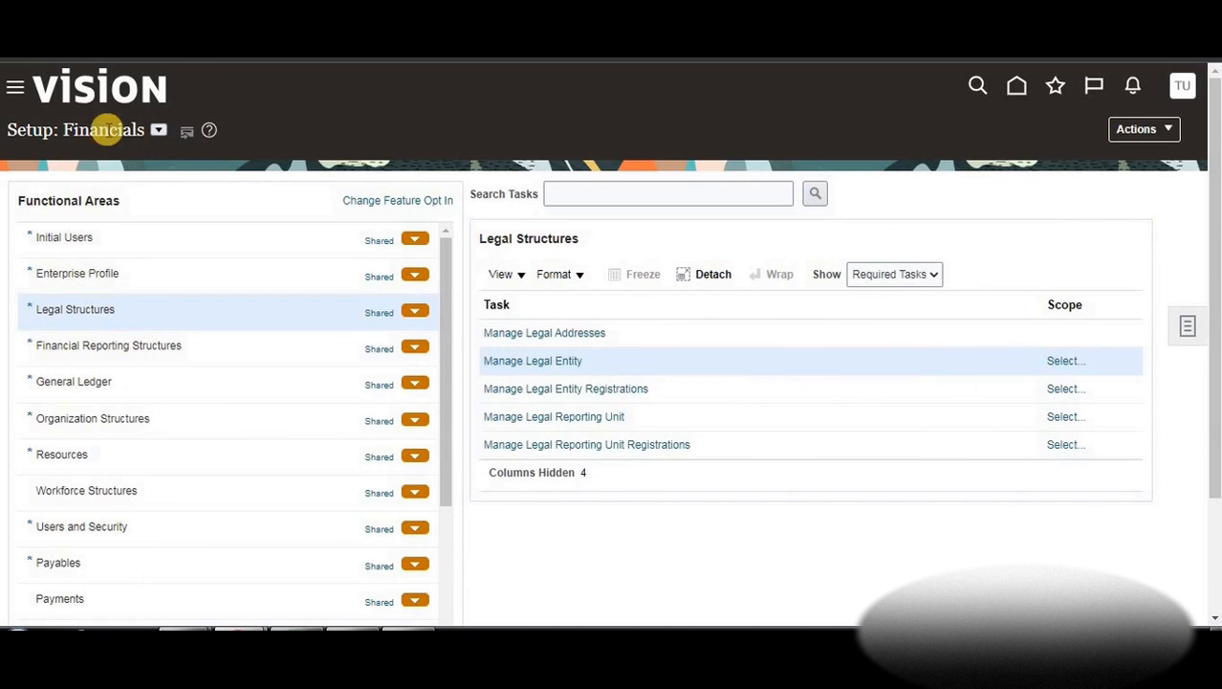
Under General Ledger setup tasks, go to Manage Primary Ledgers and start a new ledger
left_click(95, 391)
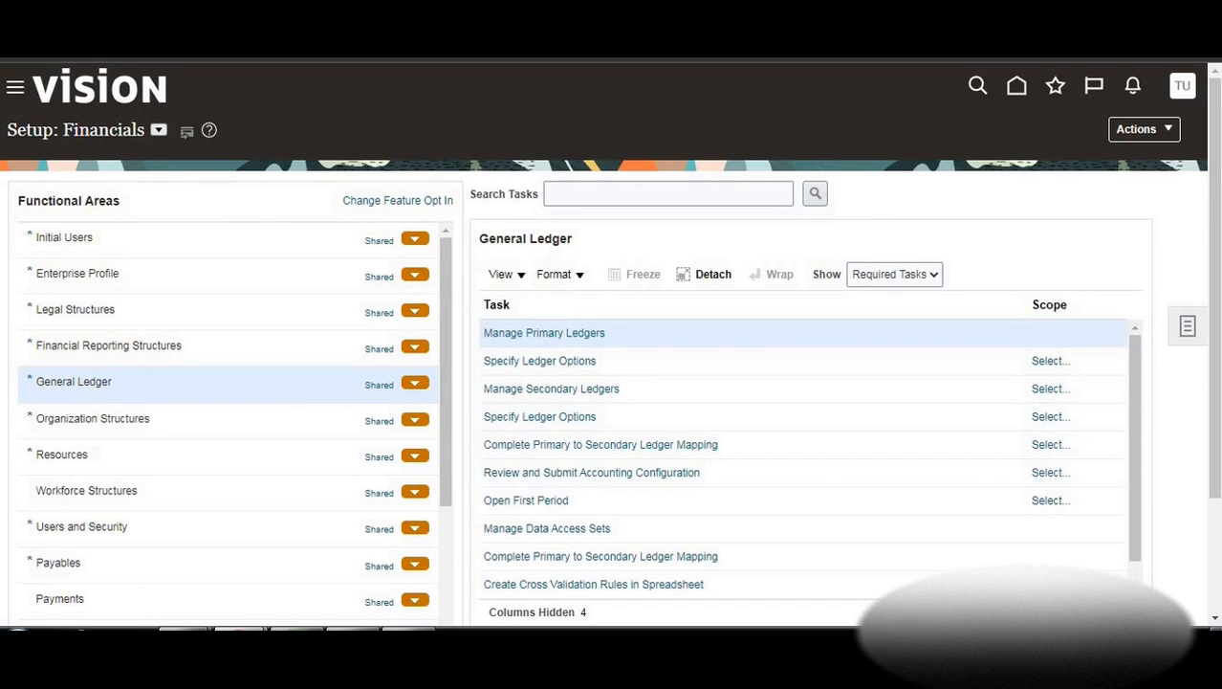
left_click(562, 333)
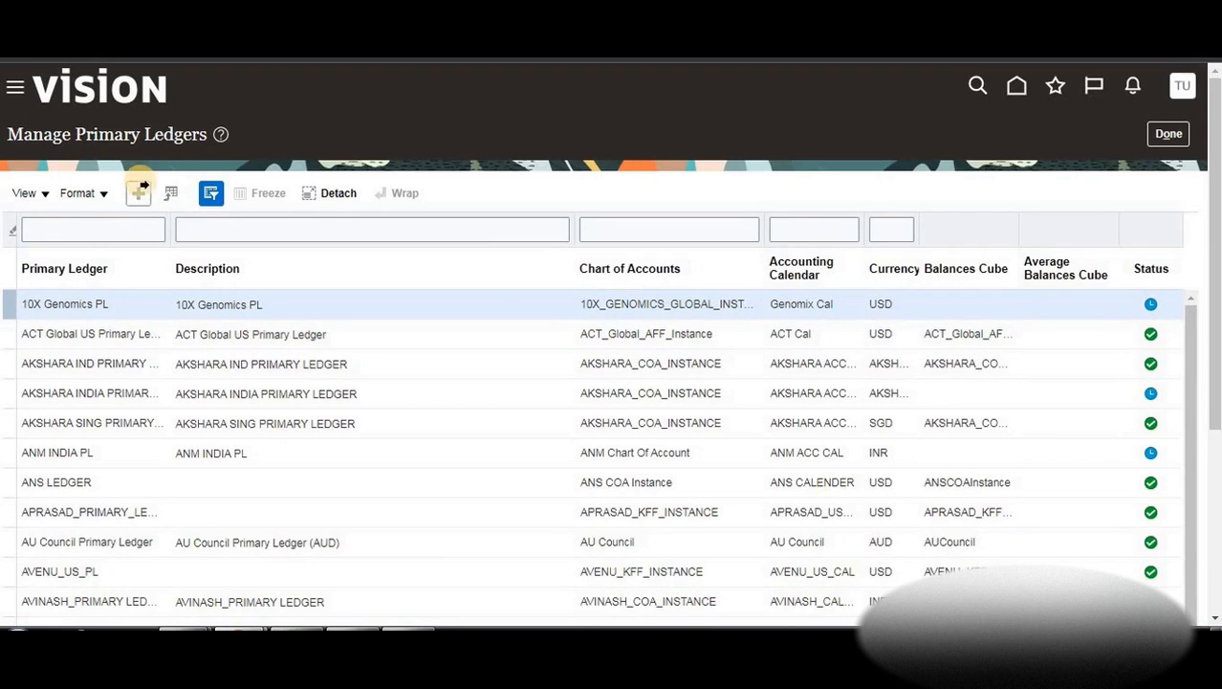
left_click(166, 199)
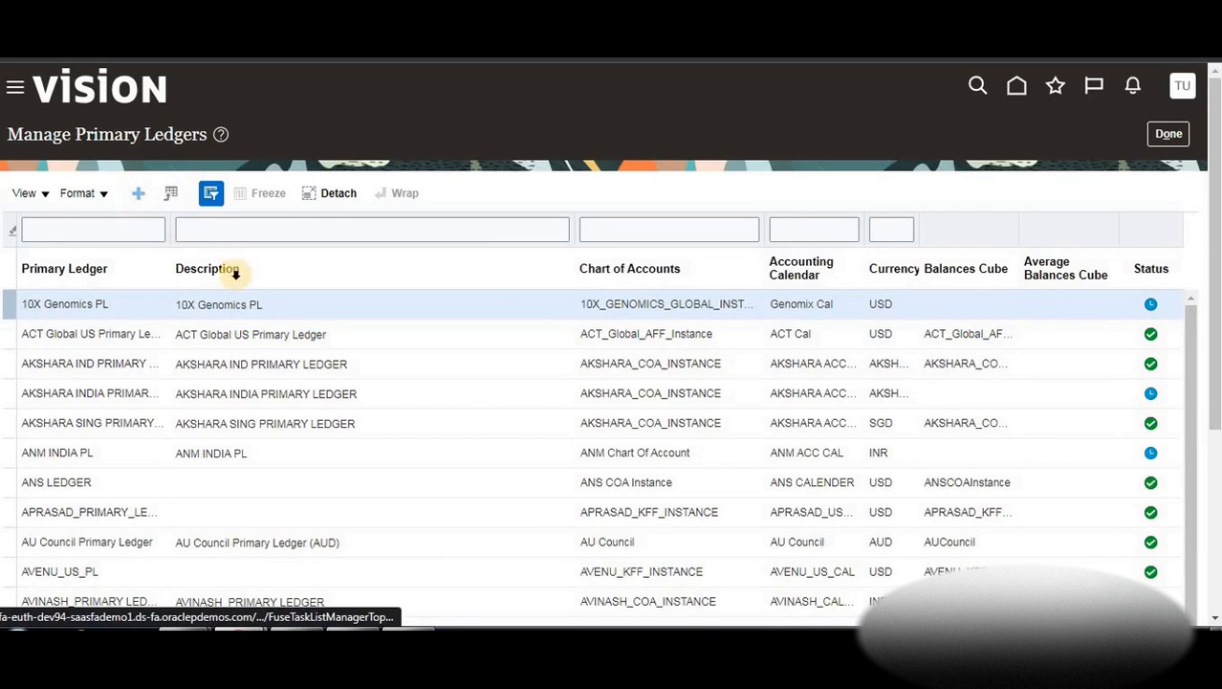
Name the ledger BTLearn_PL and copy that name into the description
left_click(358, 226)
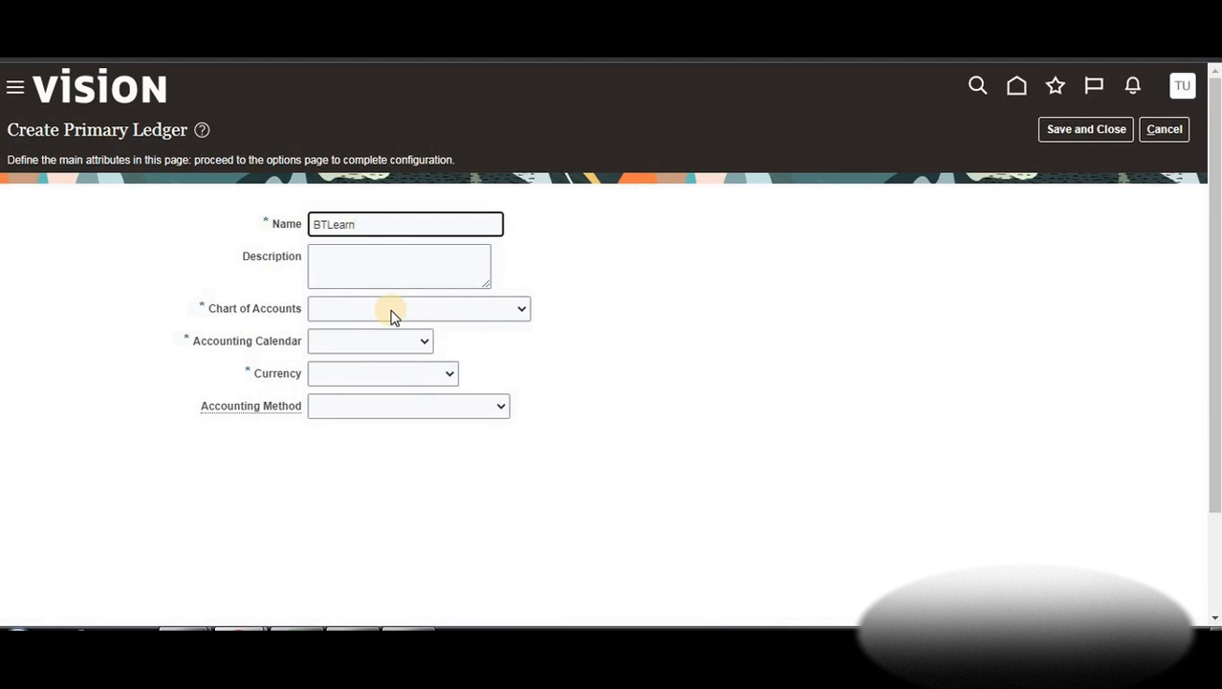
key("ctrl+a")
key("ctrl+c")
left_click(366, 280)
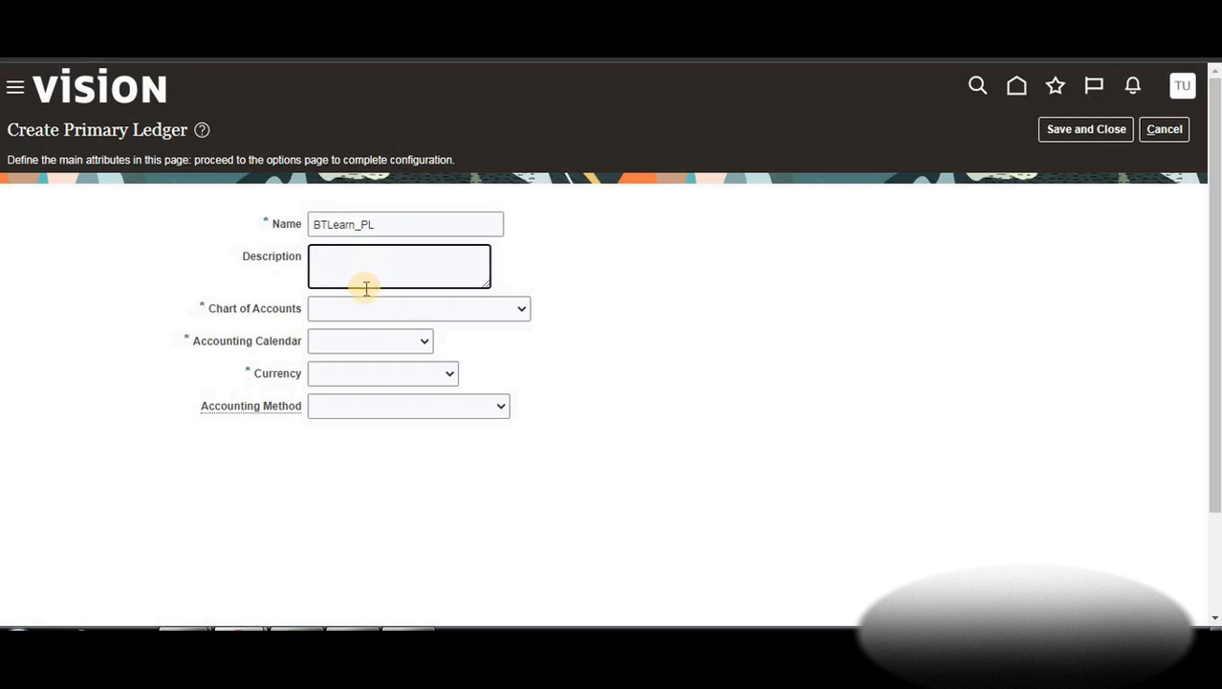
key("ctrl+v")
Choose chart BTLearnIns, calendar BTLearn Cal, USD and Standard Accrual, then save and close
left_click(370, 305)
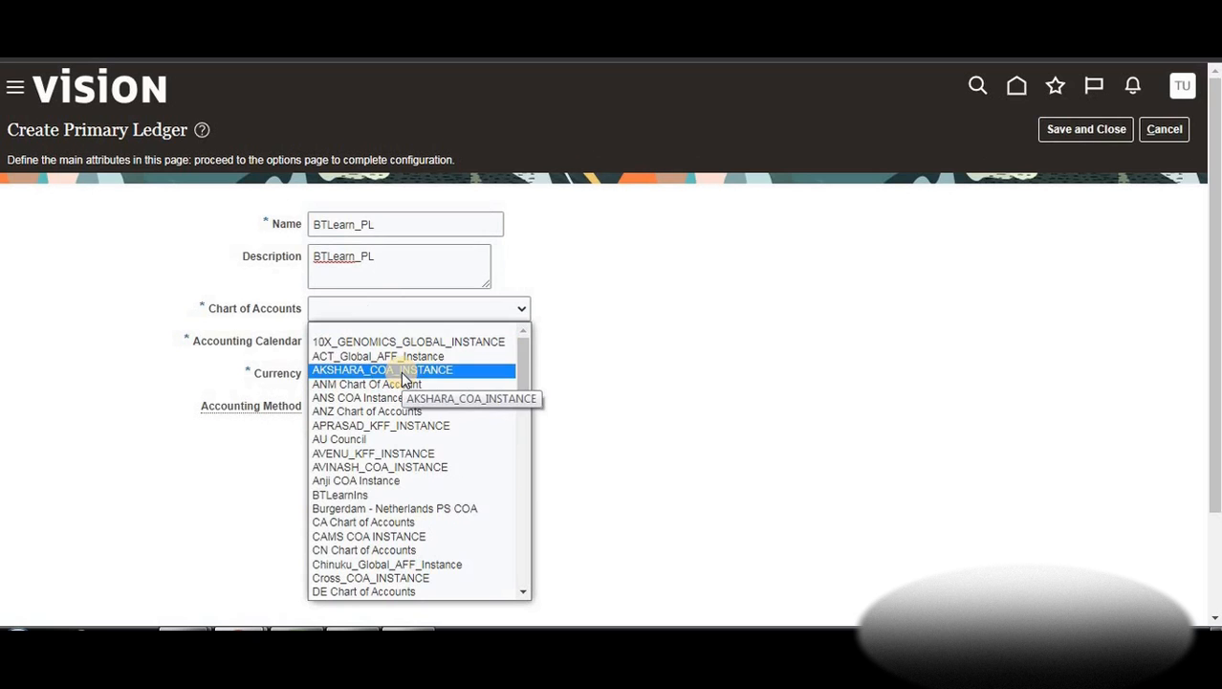
key("b")
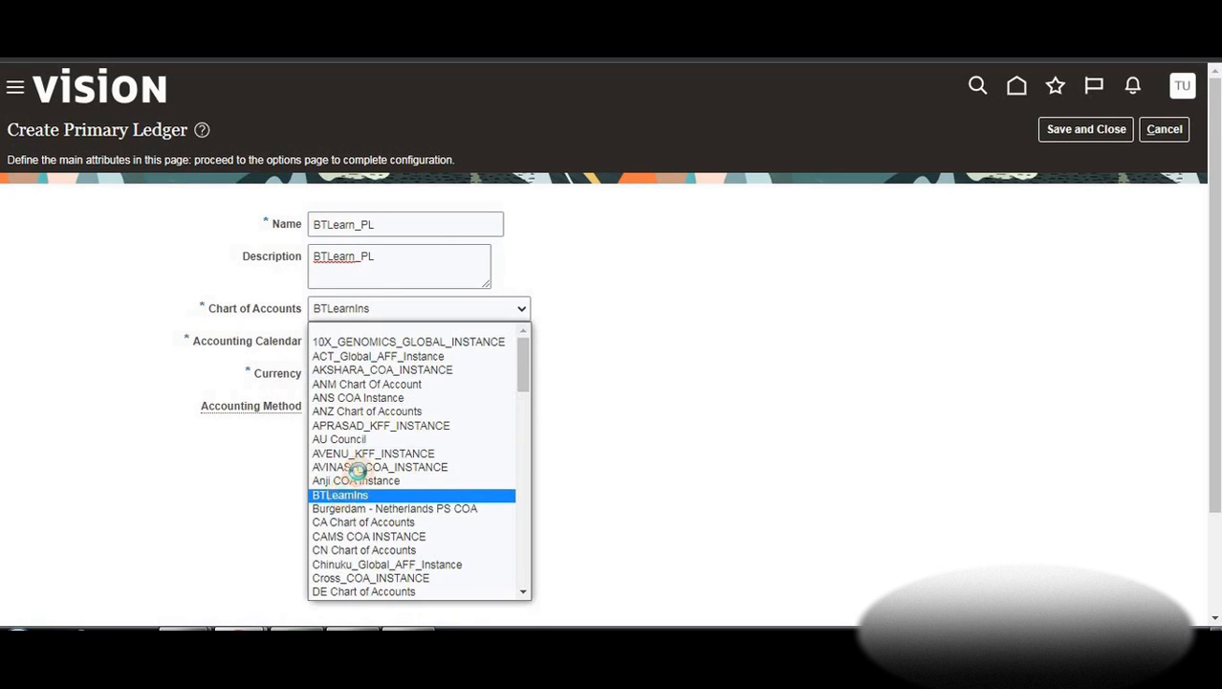
left_click(342, 494)
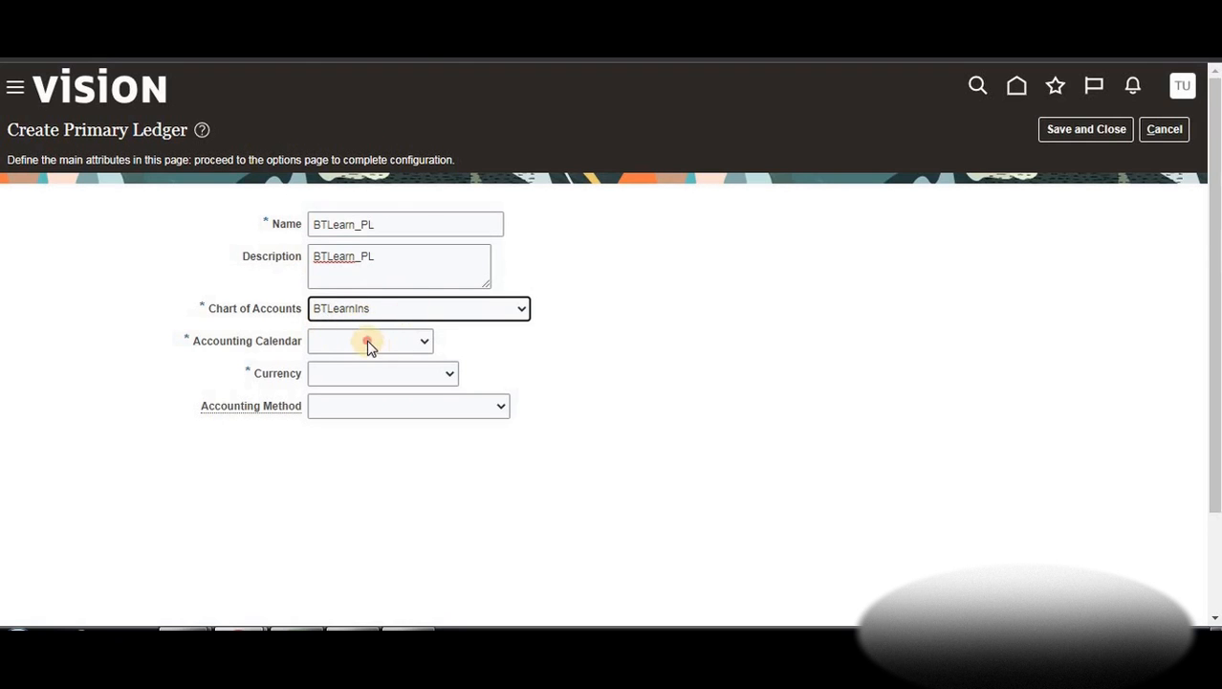
left_click(368, 343)
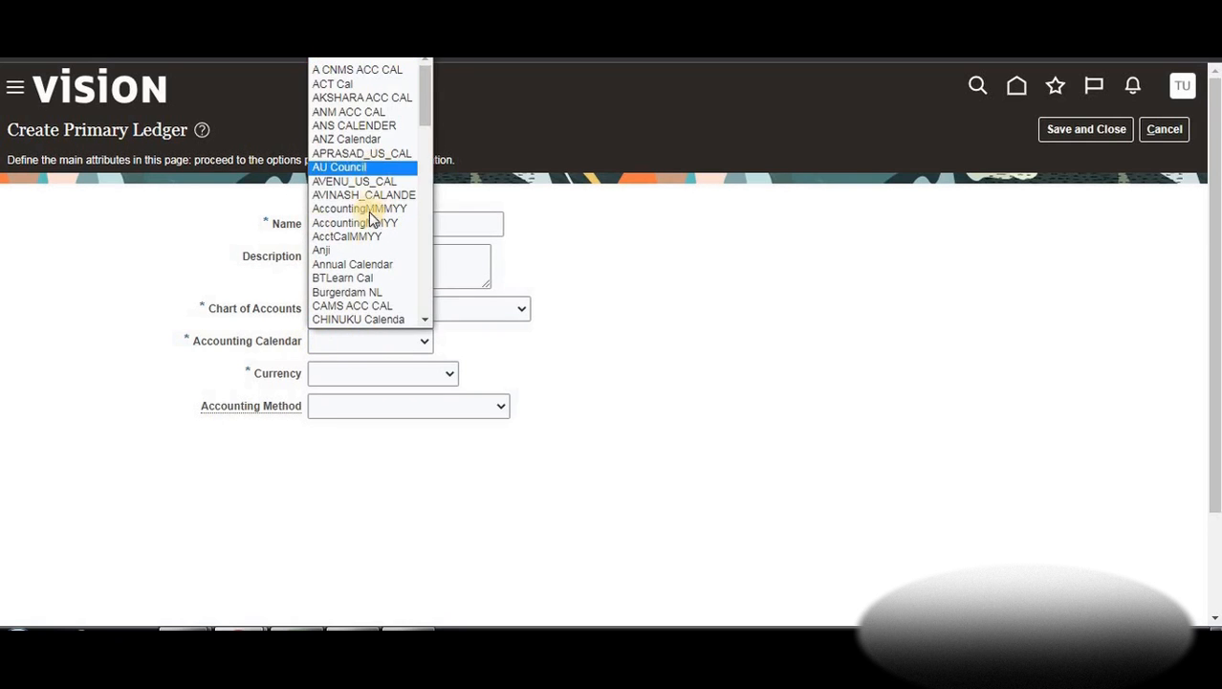
left_click(336, 277)
left_click(425, 378)
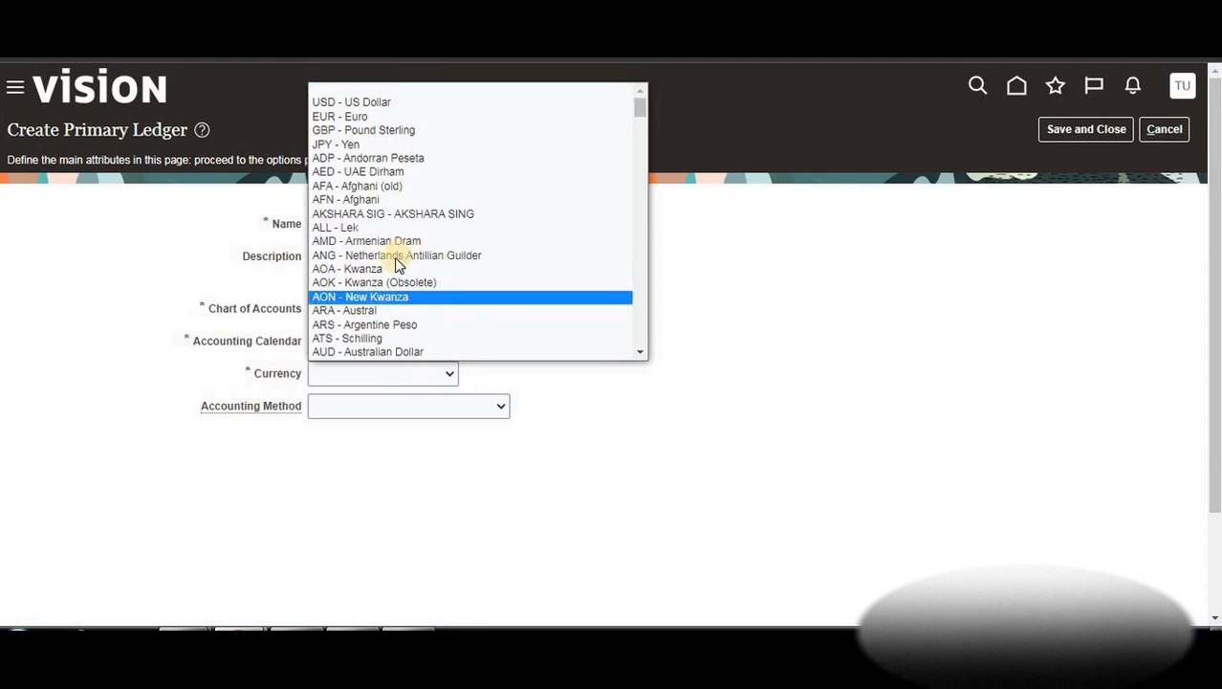
left_click(379, 101)
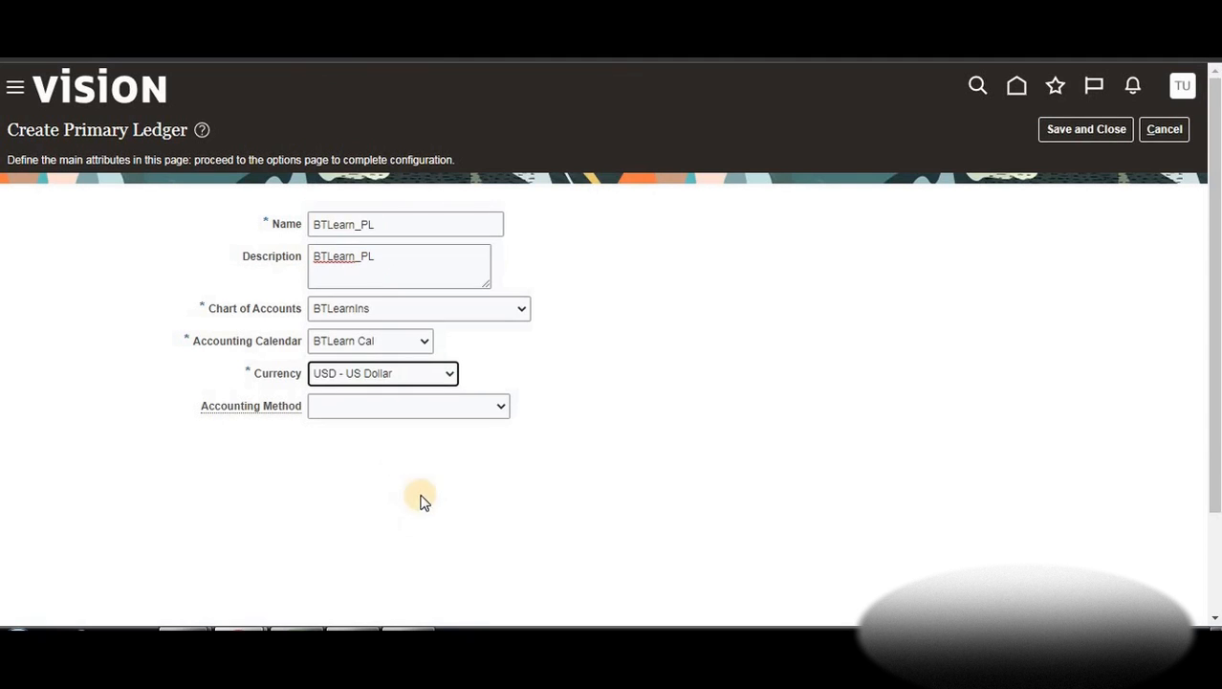
left_click(393, 407)
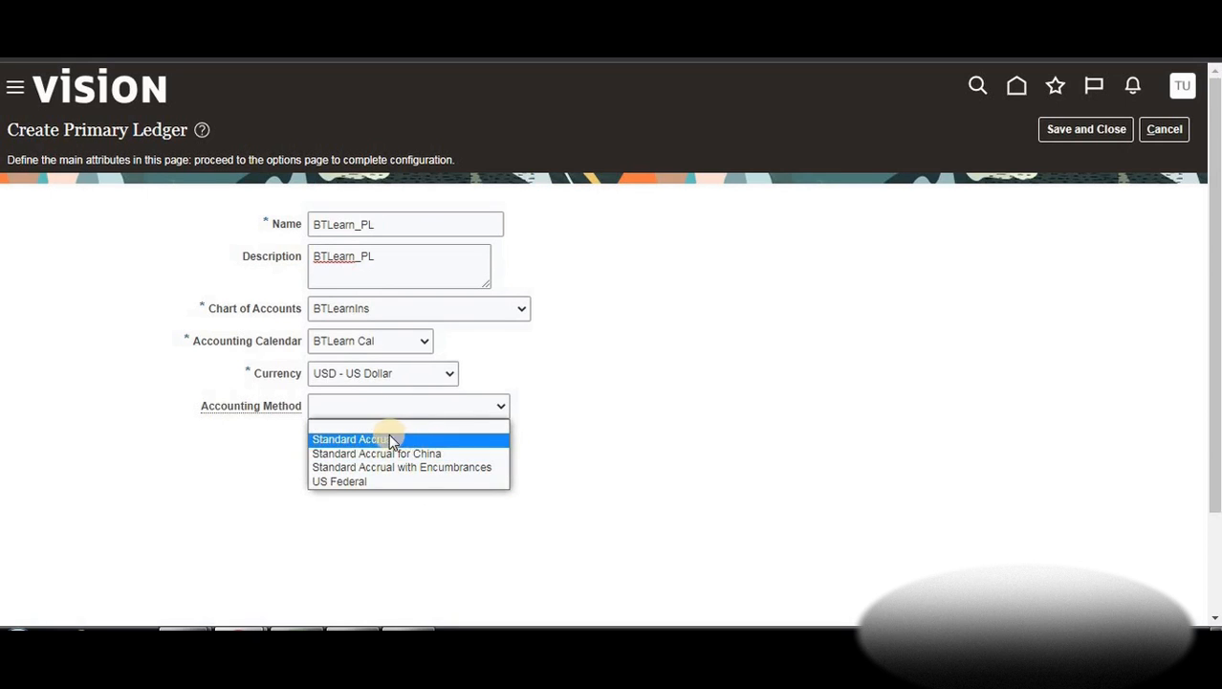
left_click(354, 438)
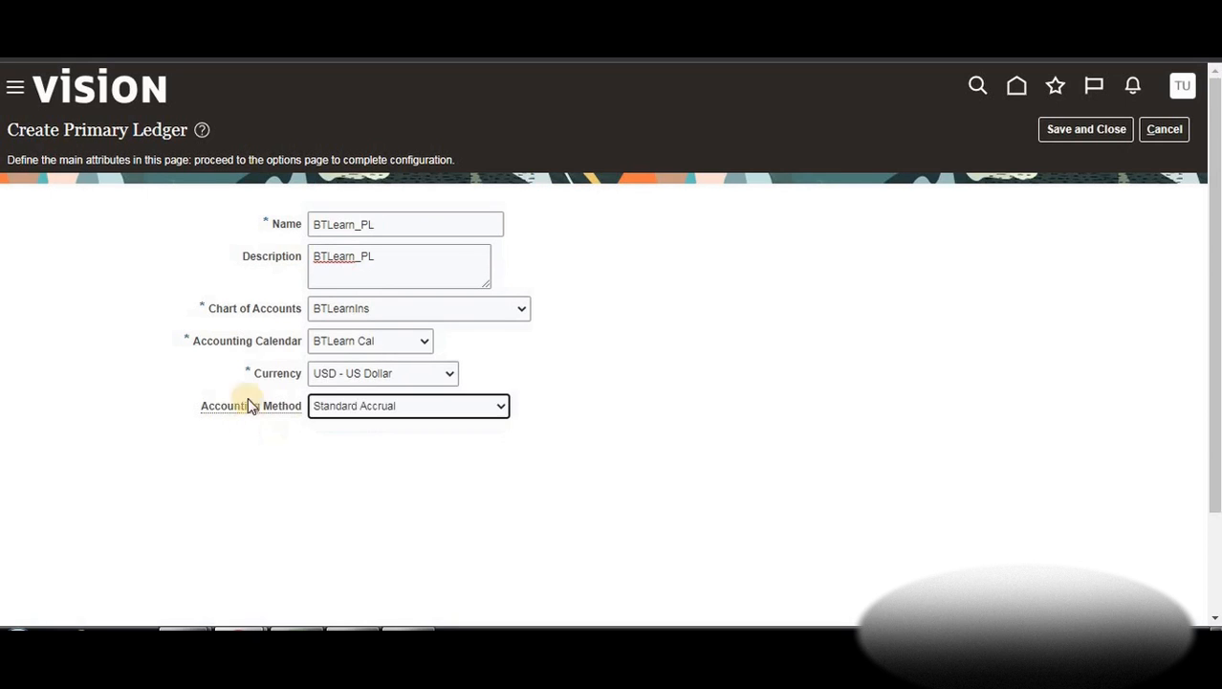
left_click(1070, 132)
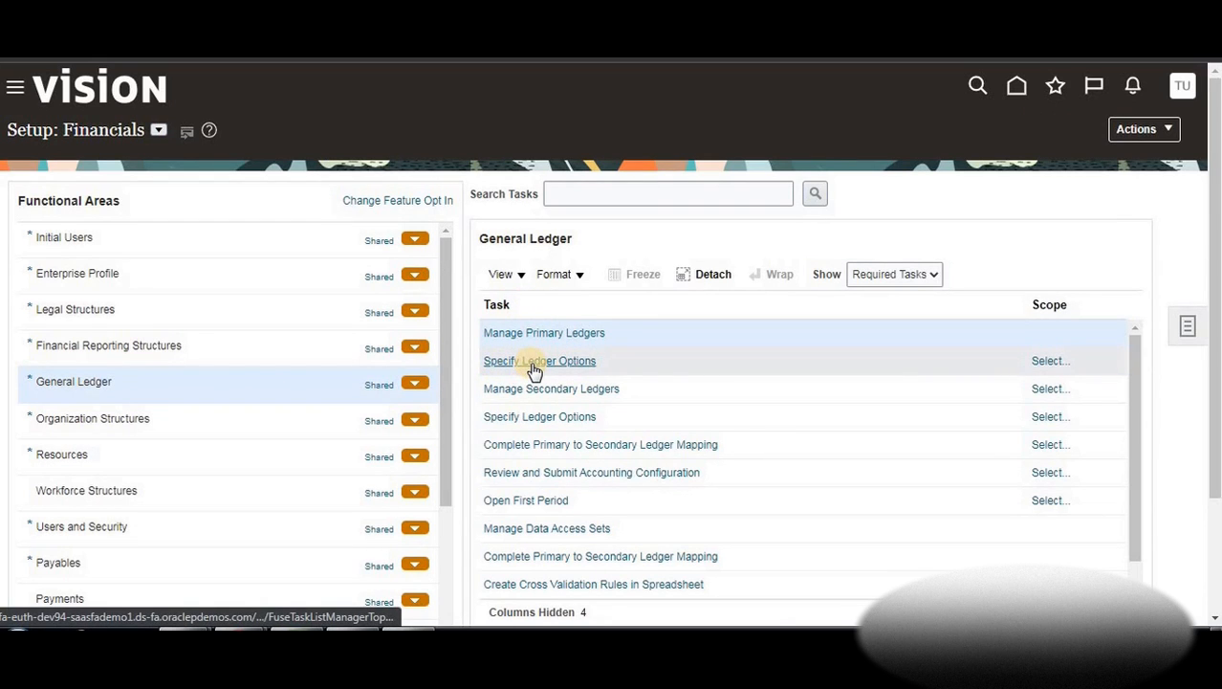
Commit the C27 note, type 'd)Specify Ledgers' in C28, then hide Excel
key("alt+Tab")
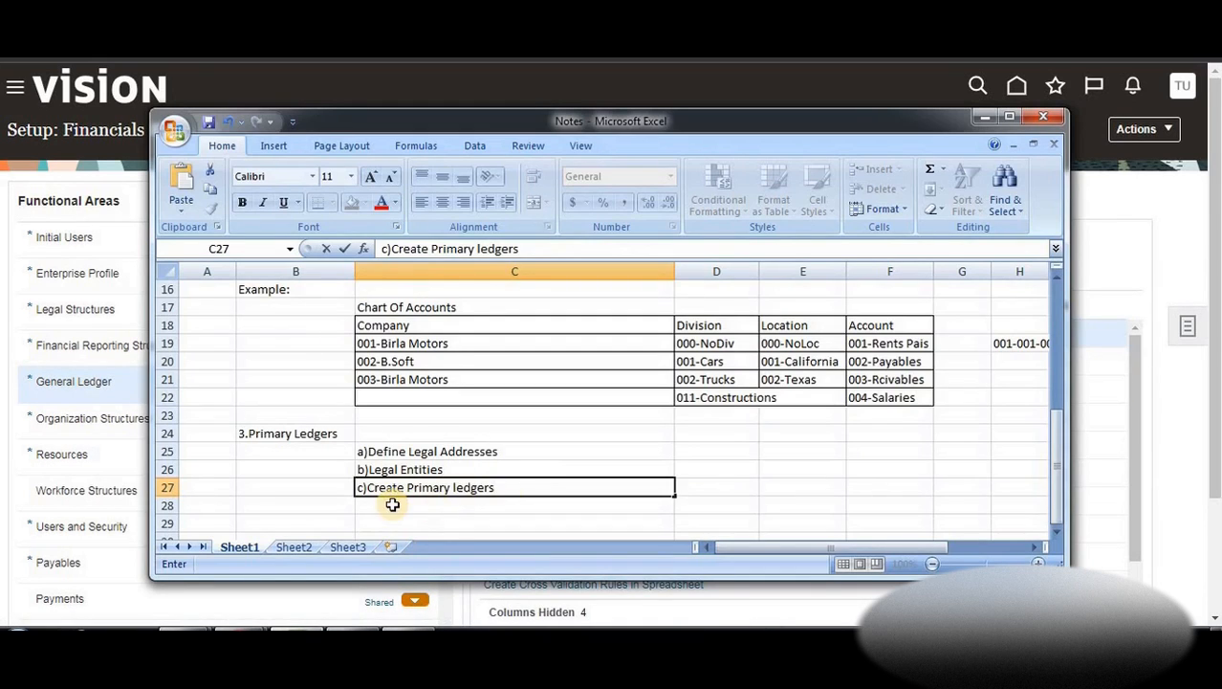
left_click(500, 504)
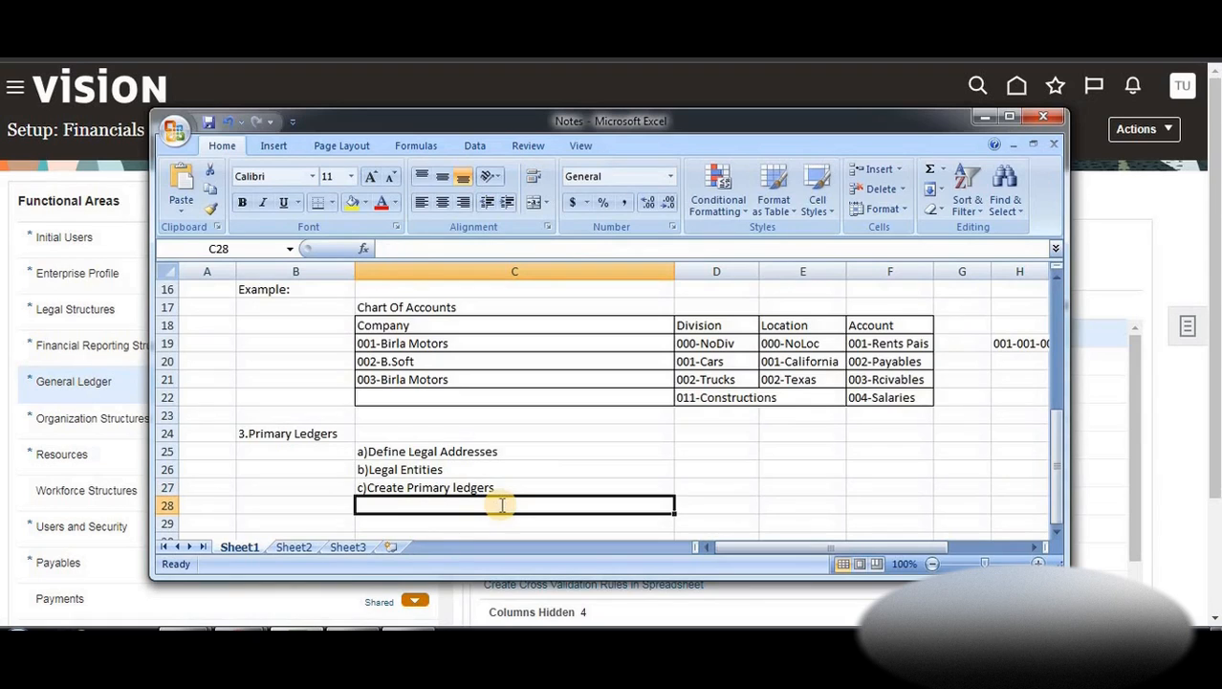
type("d)Specify Ledgers")
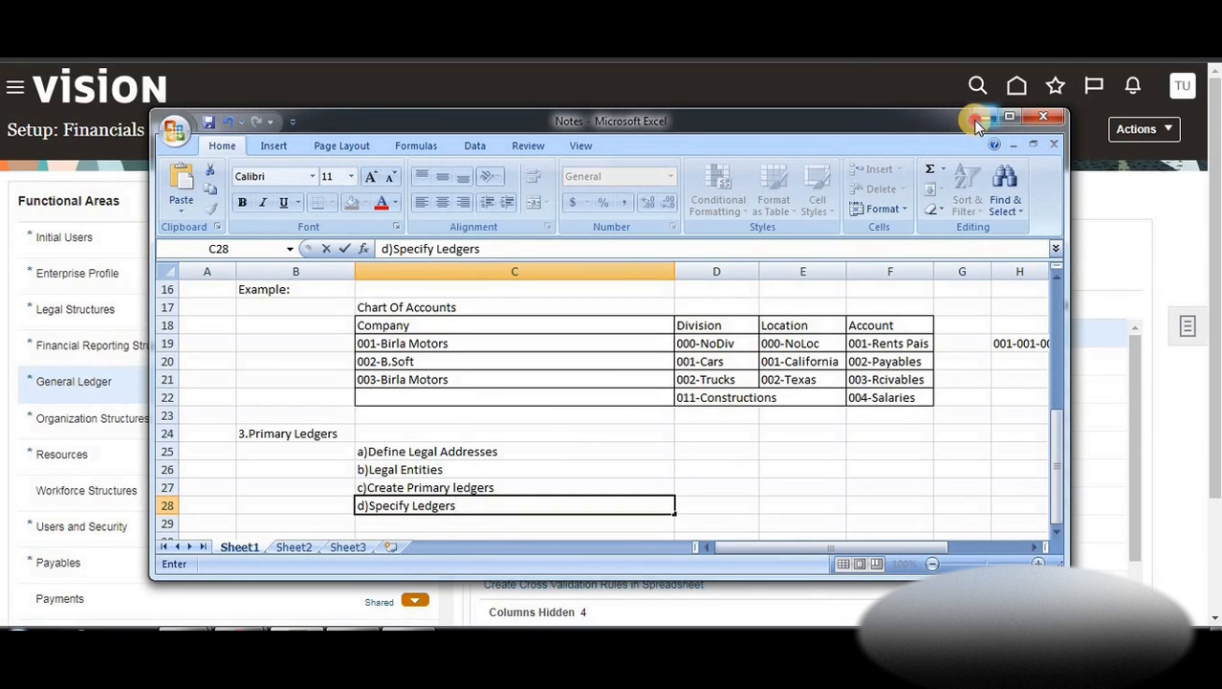
left_click(976, 120)
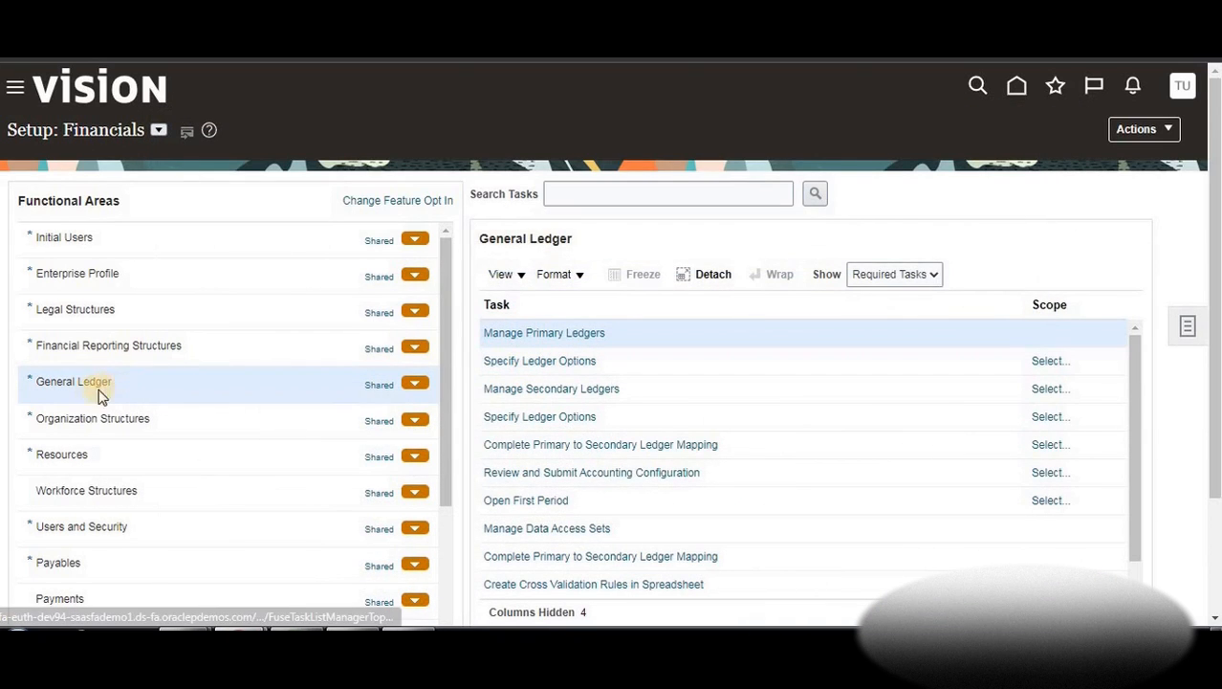
For Specify Ledger Options, search by BTLearn and select BTLearn_PL as the primary ledger scope
left_click(575, 363)
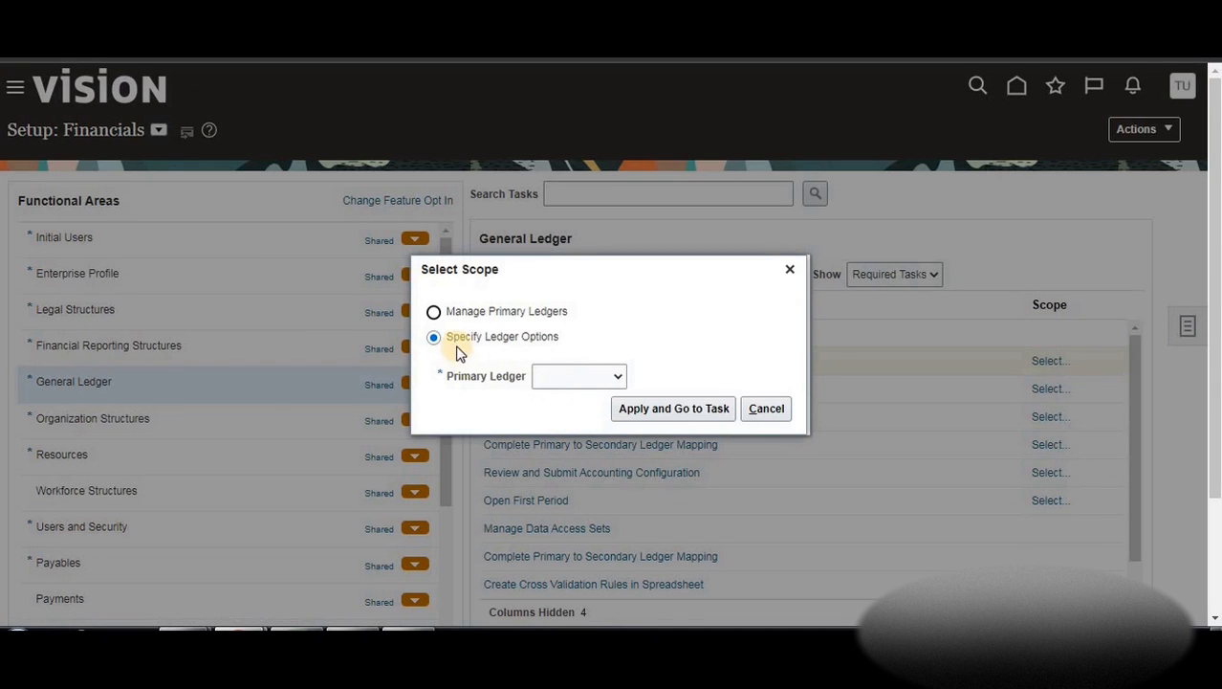
left_click(616, 379)
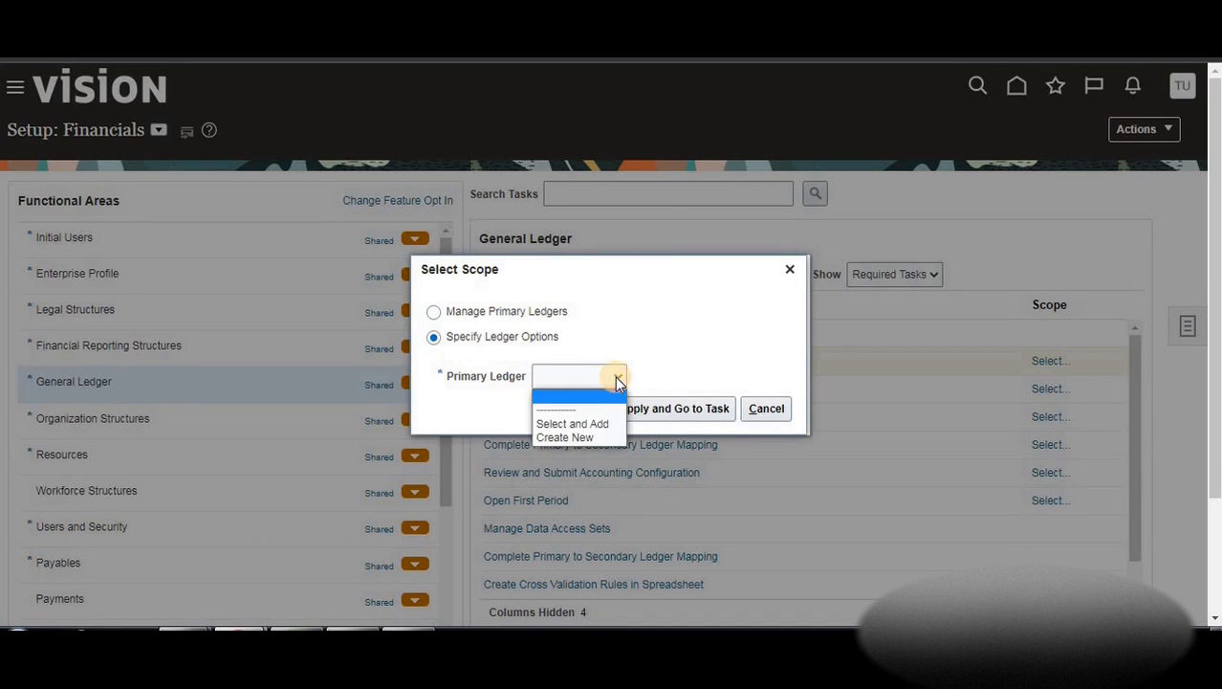
left_click(685, 346)
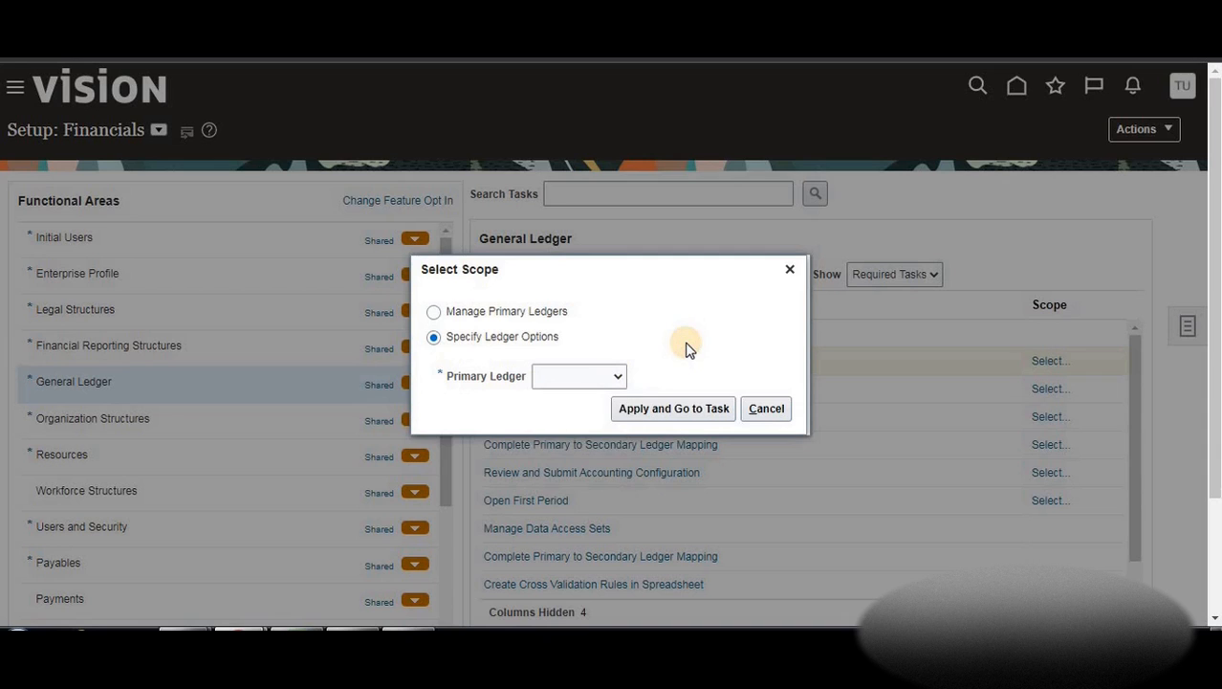
left_click(615, 379)
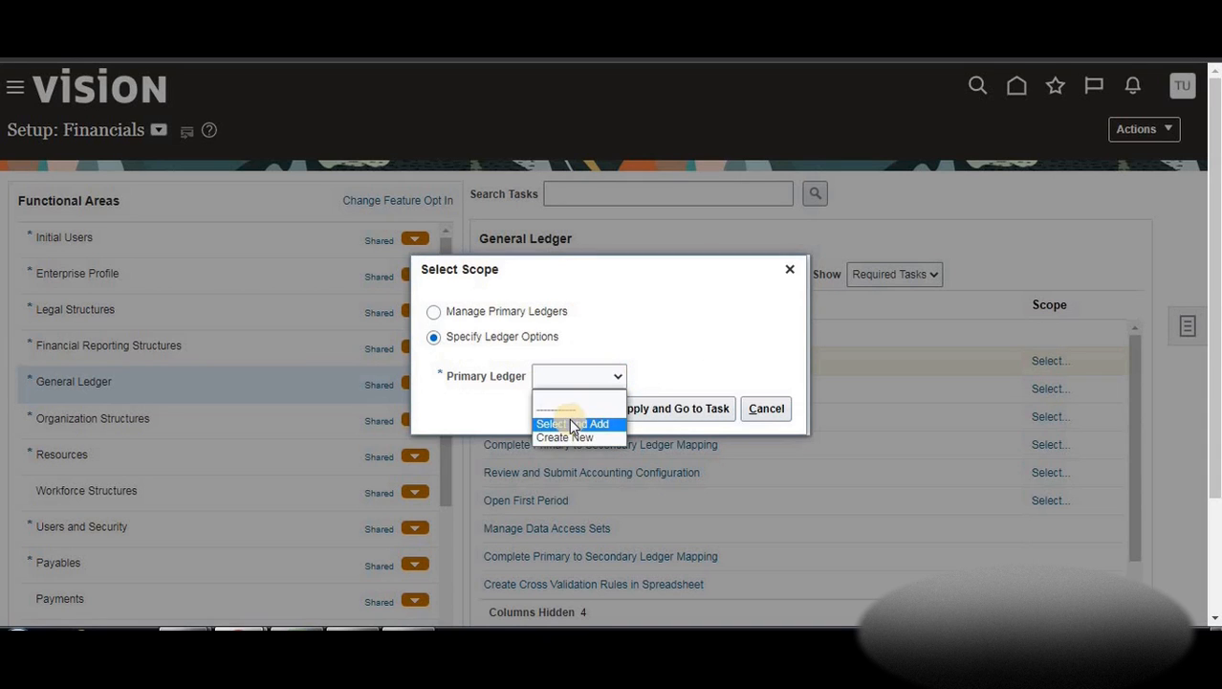
left_click(579, 423)
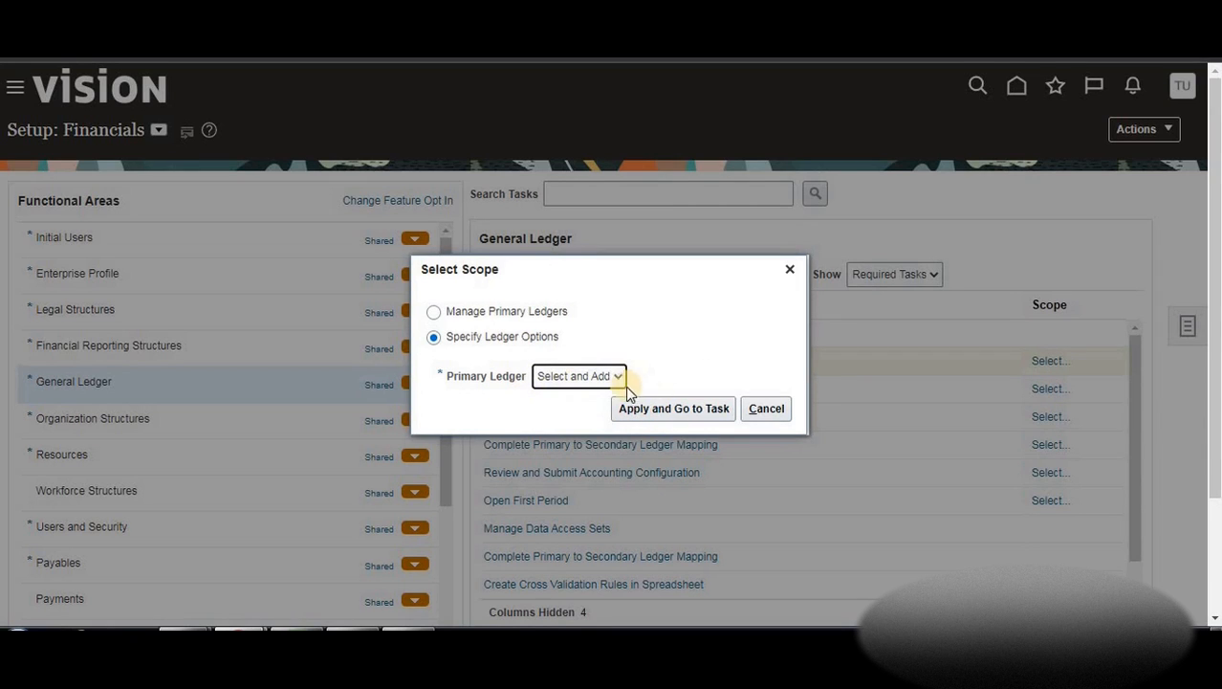
left_click(639, 412)
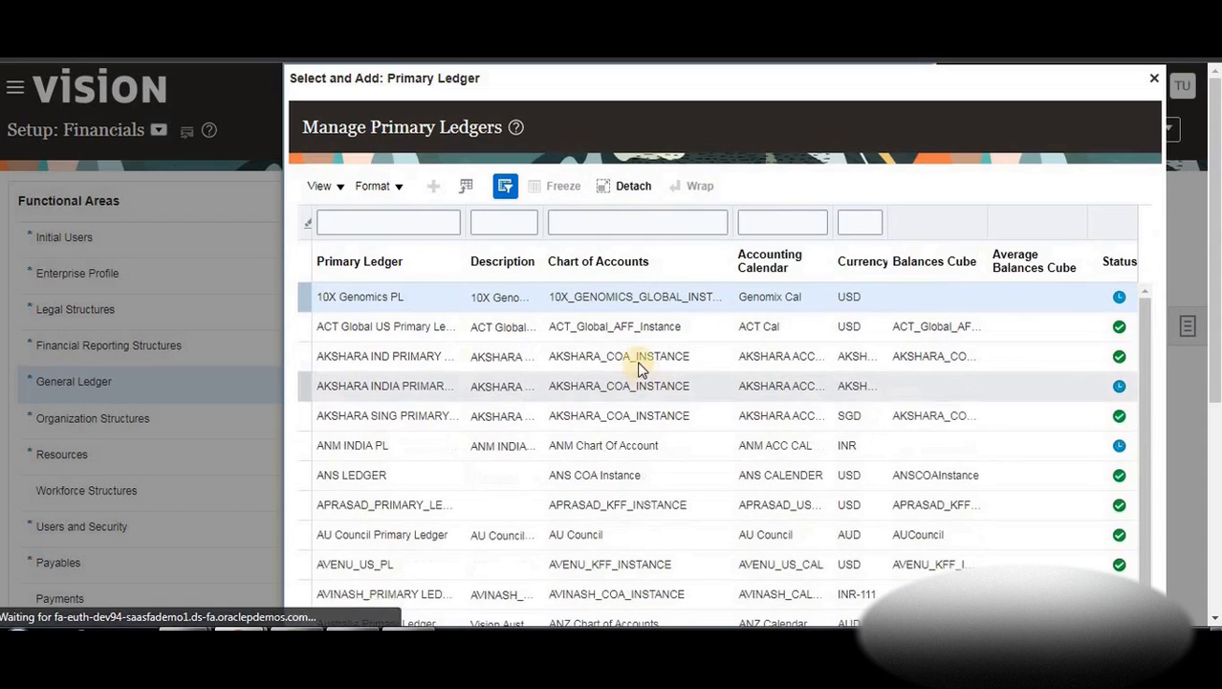
left_click(385, 223)
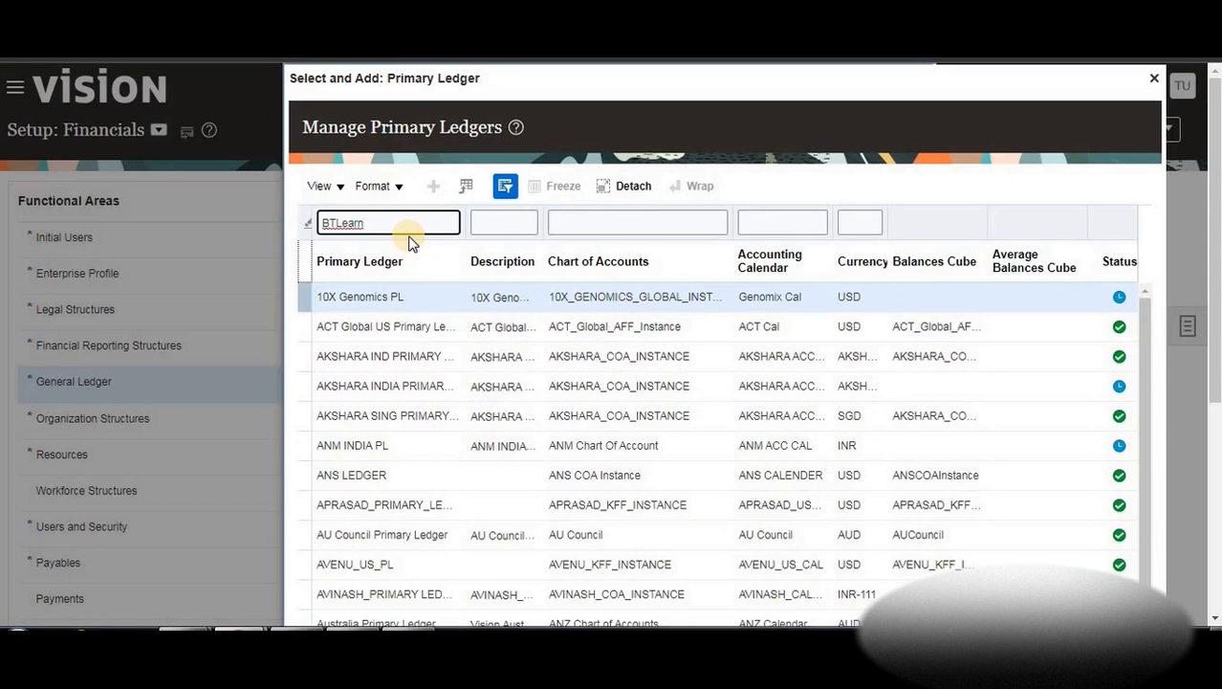
key("Return")
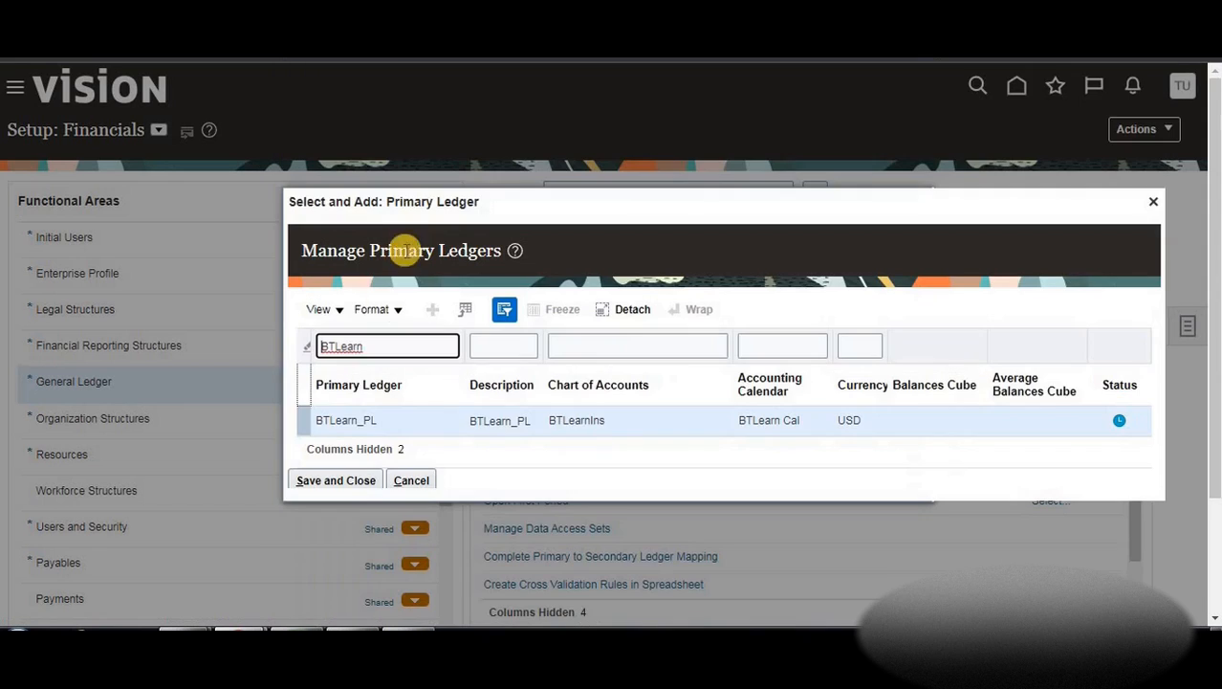
left_click(379, 423)
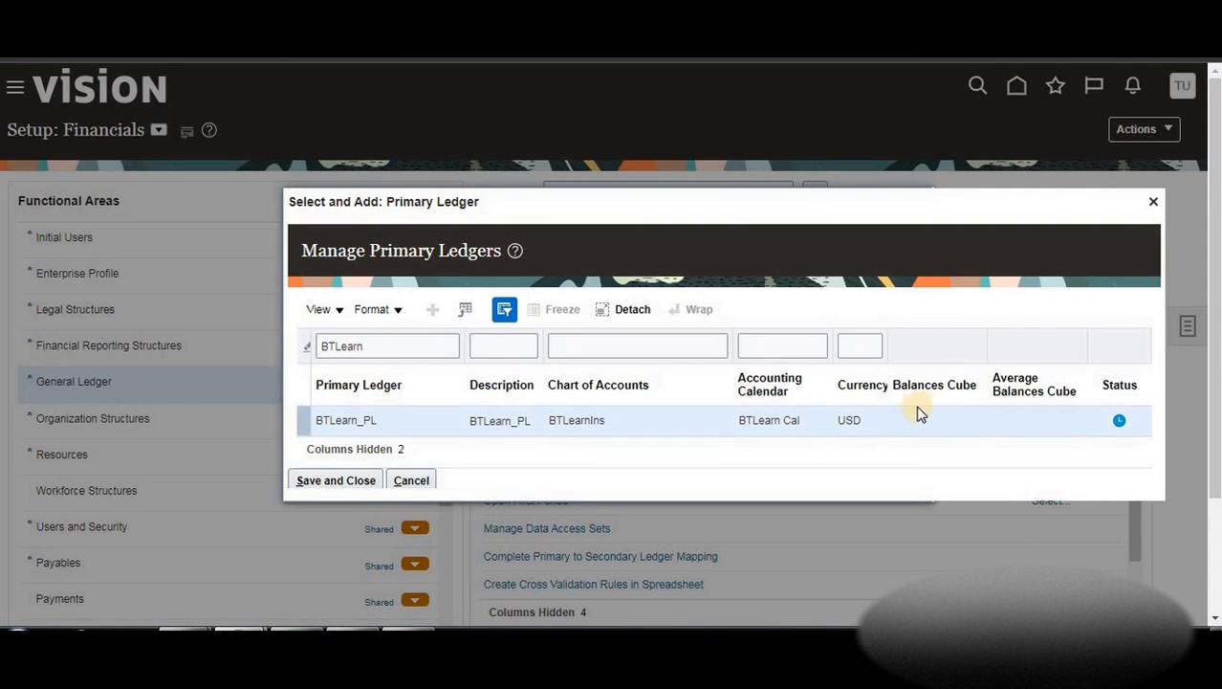
left_click(340, 480)
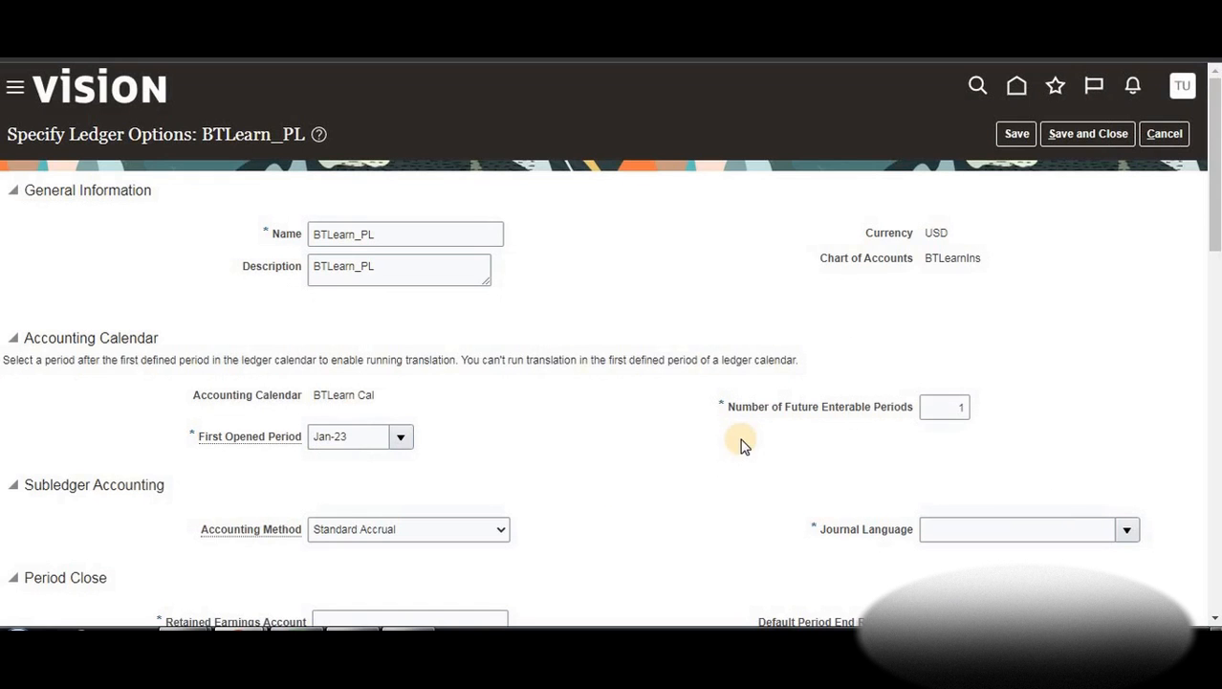
Look over the BTLearn Cal calendar and subledger accounting settings down to Retained Earnings
scroll(612, 358, "down", 1)
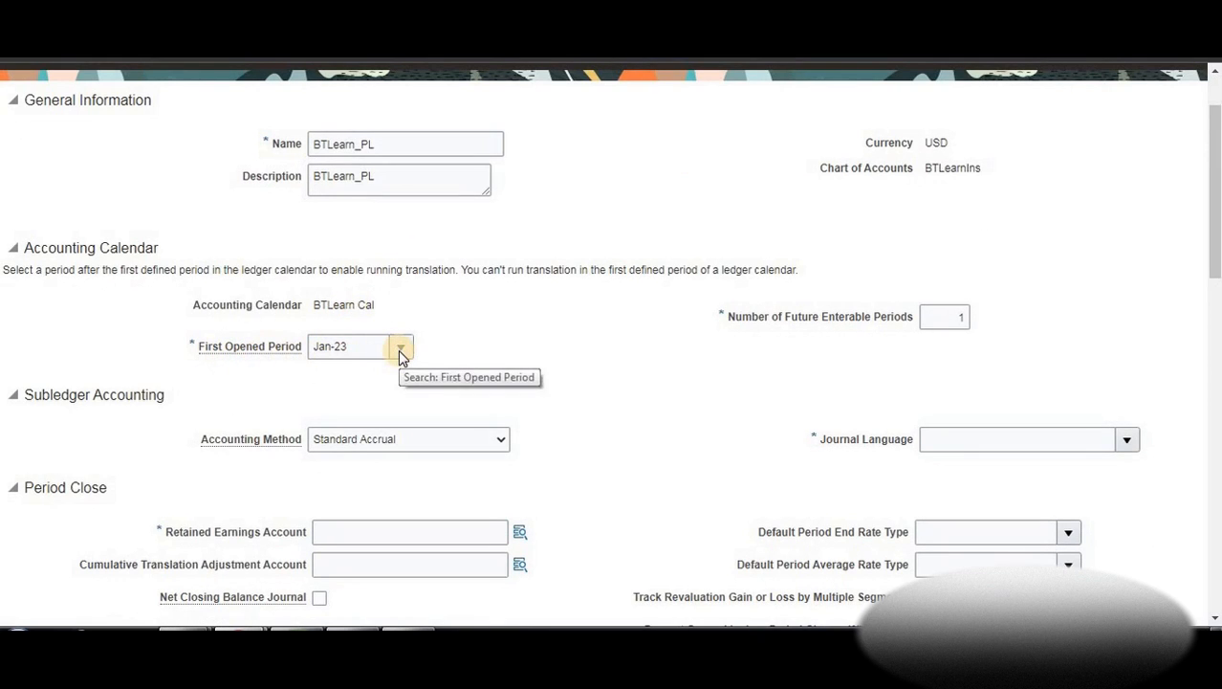
triple_click(399, 306)
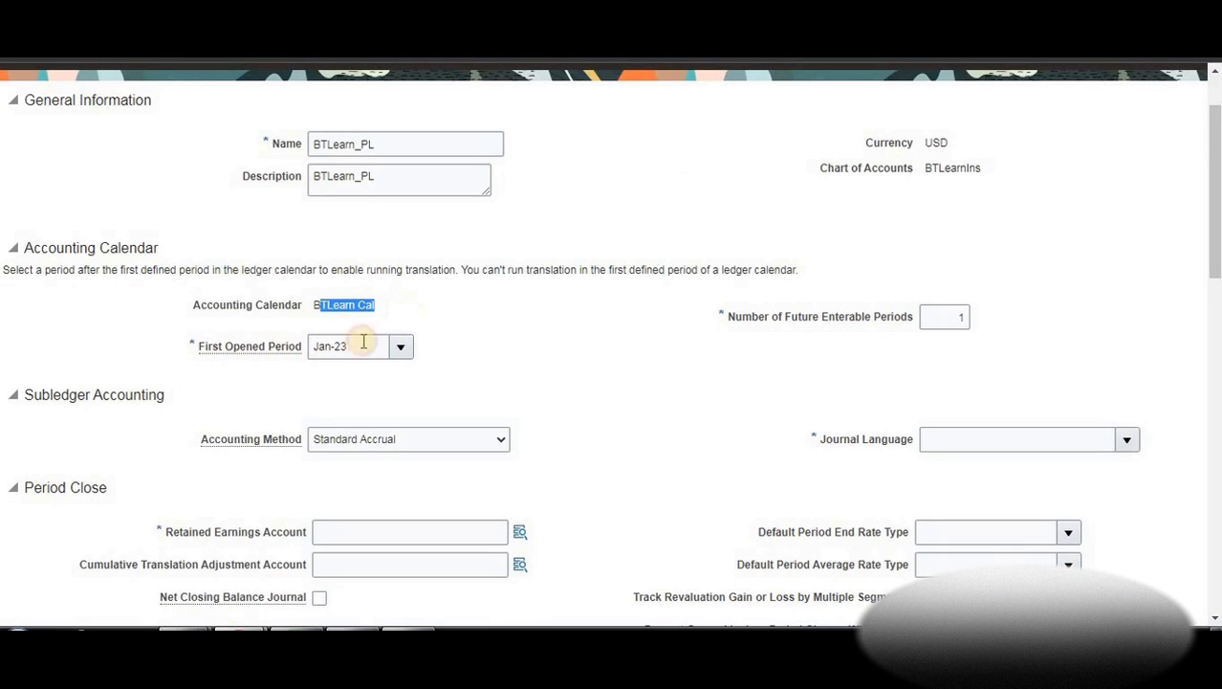
left_click(505, 365)
scroll(604, 354, "down", 1)
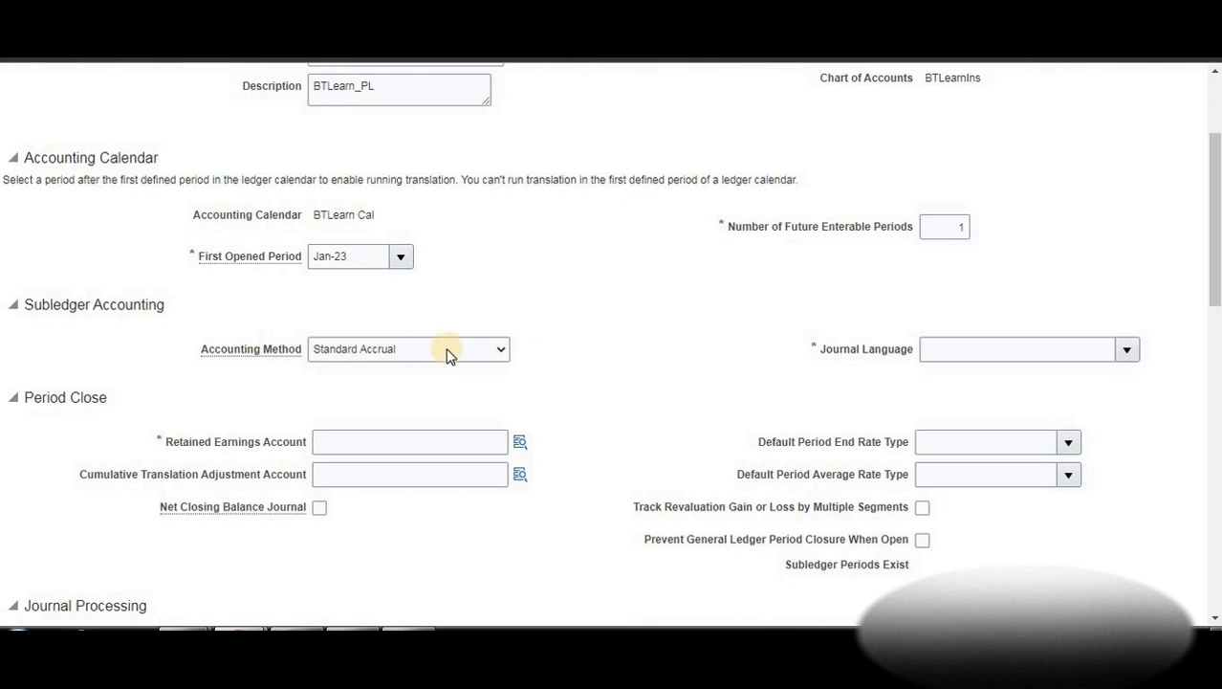
scroll(352, 387, "down", 1)
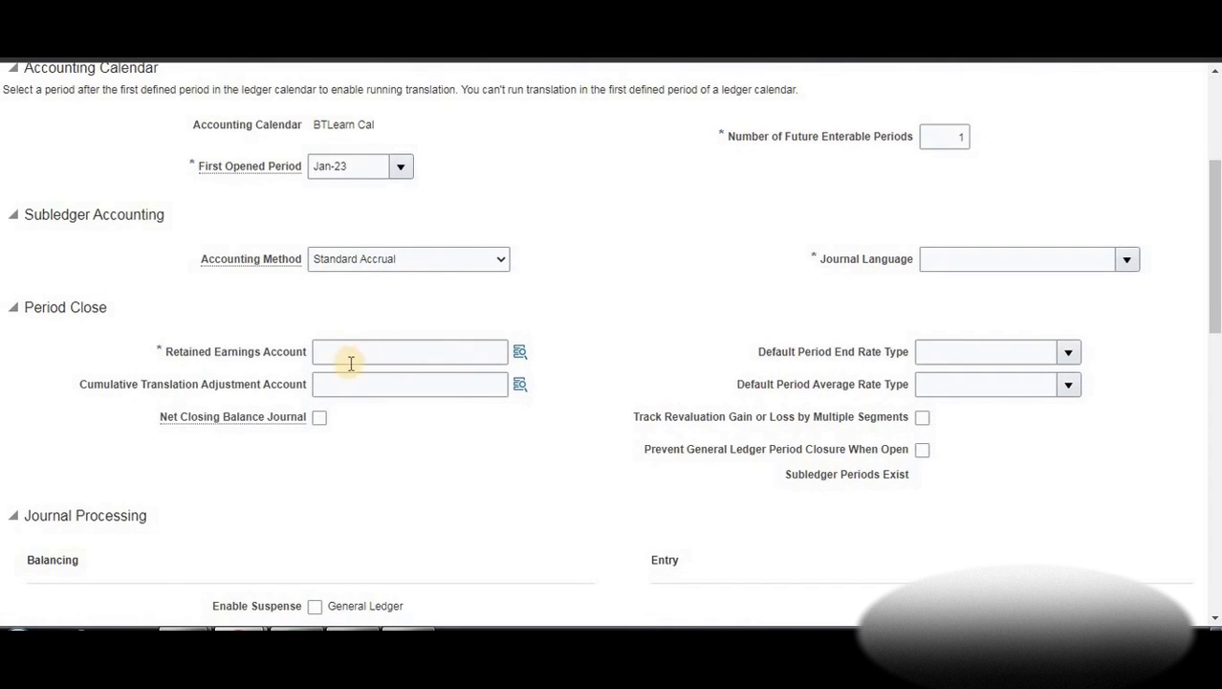
left_click(519, 352)
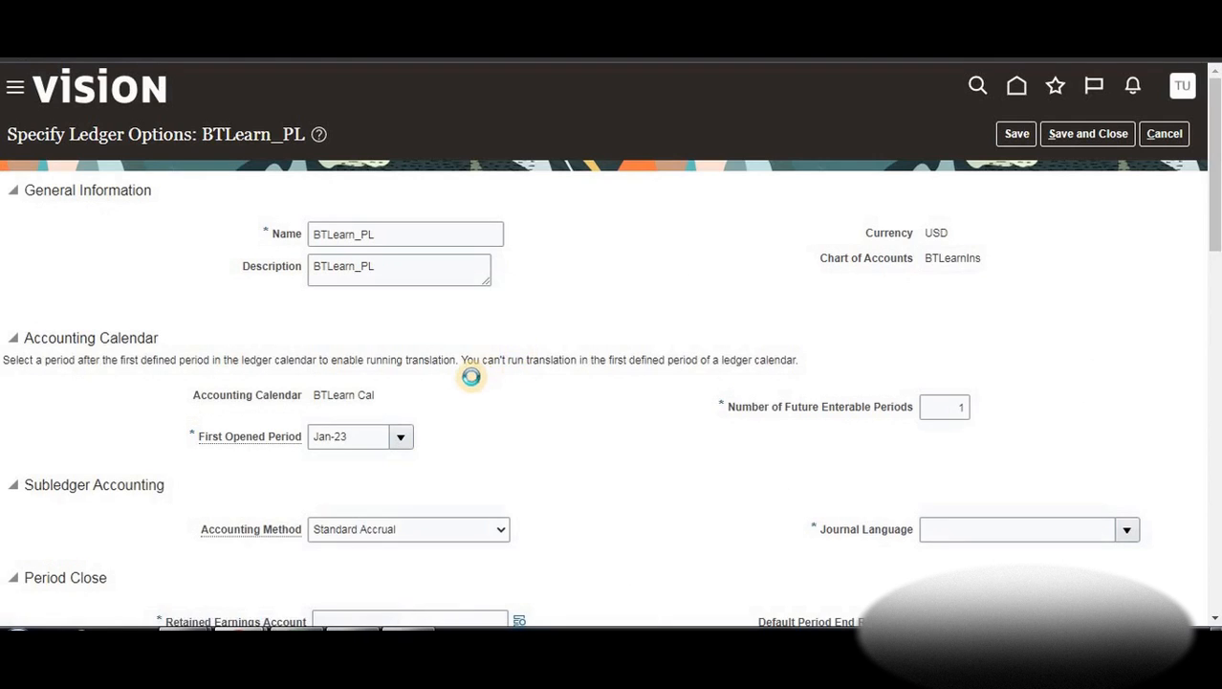
scroll(471, 376, "down", 3)
left_click(520, 353)
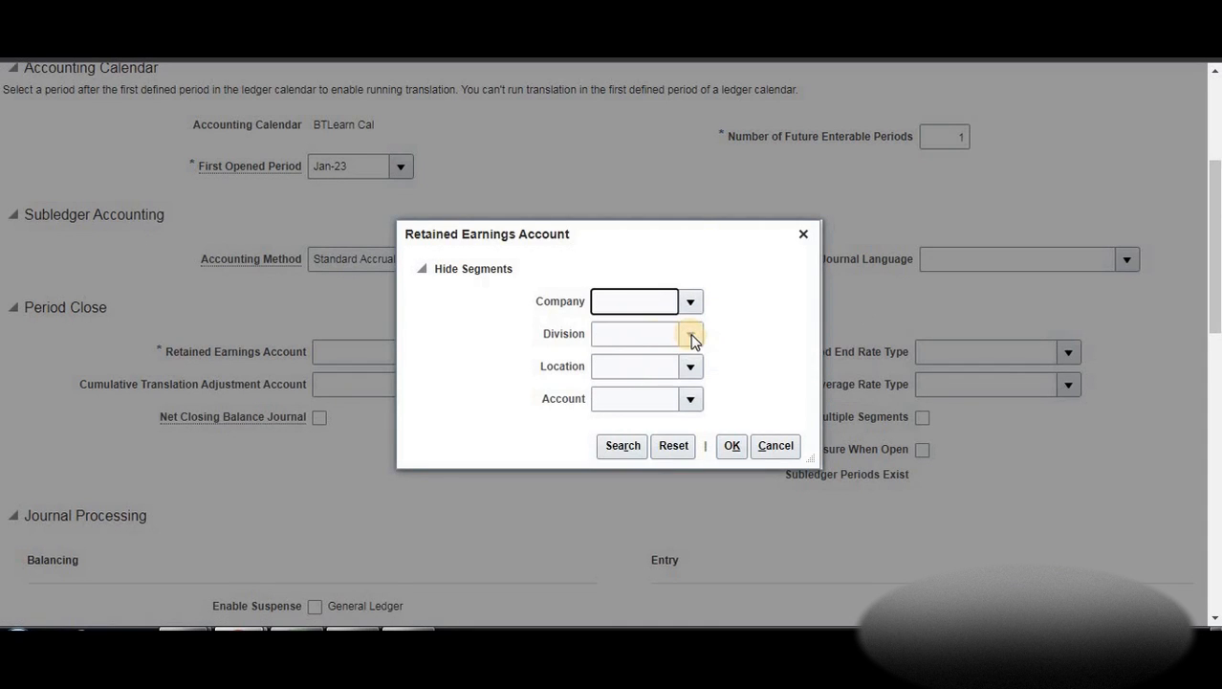
left_click(690, 334)
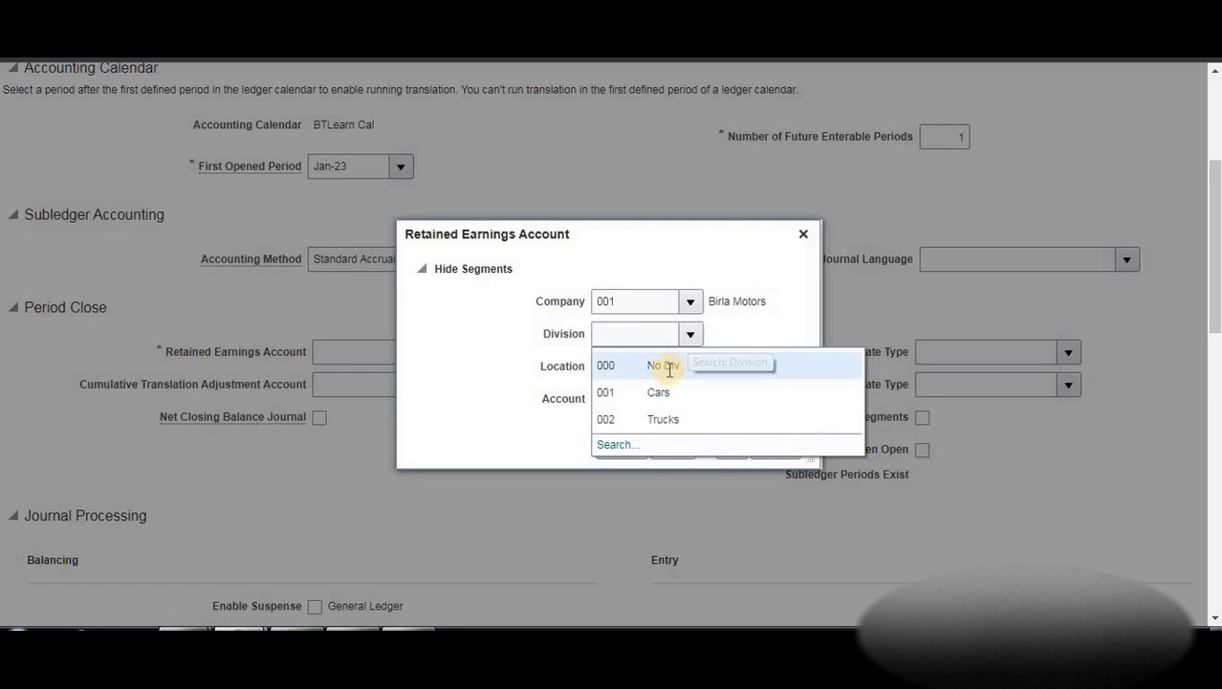
left_click(692, 369)
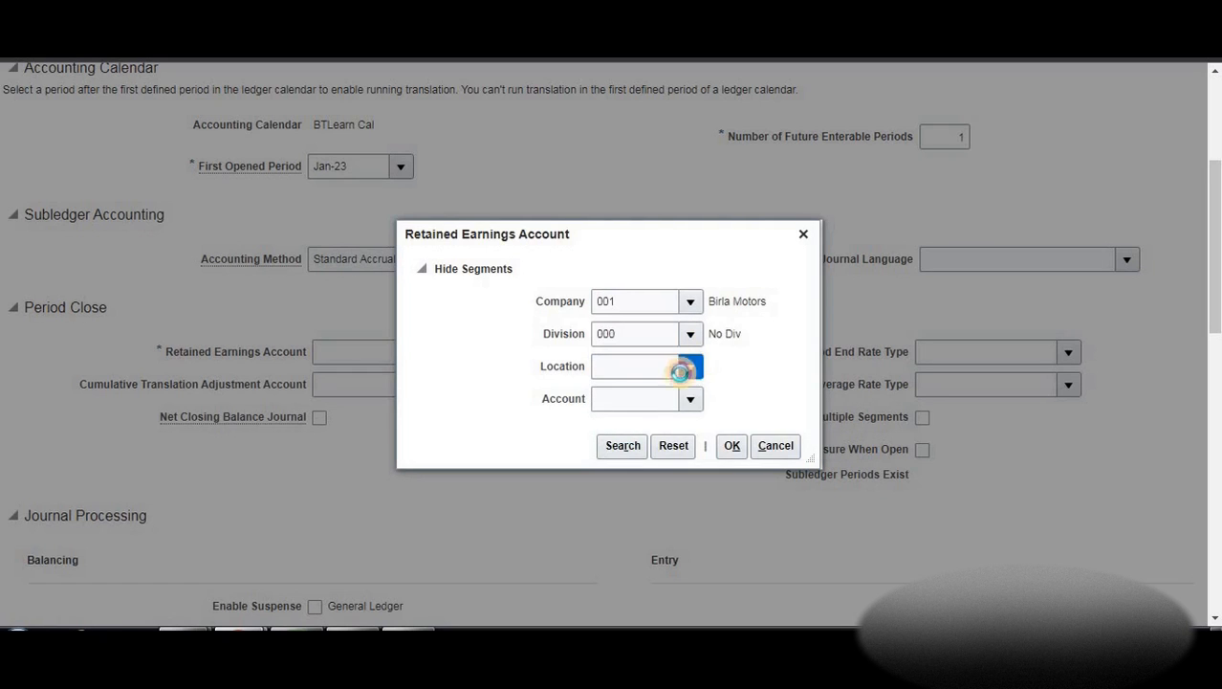
left_click(623, 381)
left_click(640, 398)
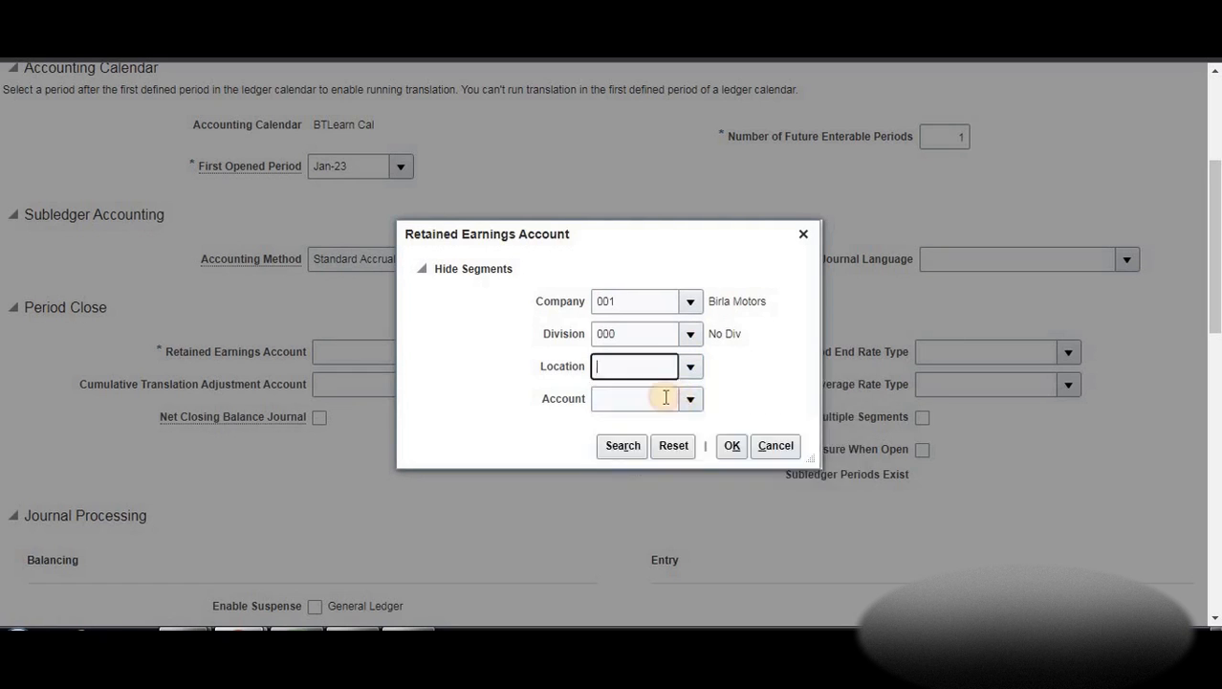
left_click(692, 401)
left_click(676, 404)
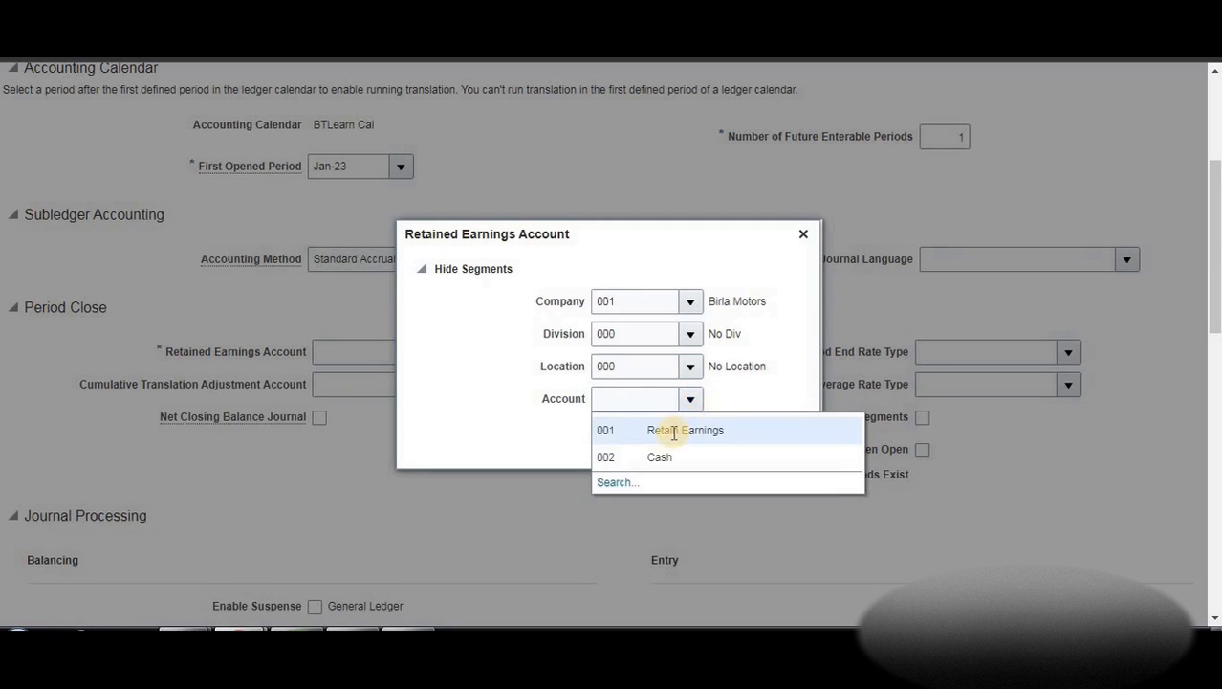
left_click(669, 430)
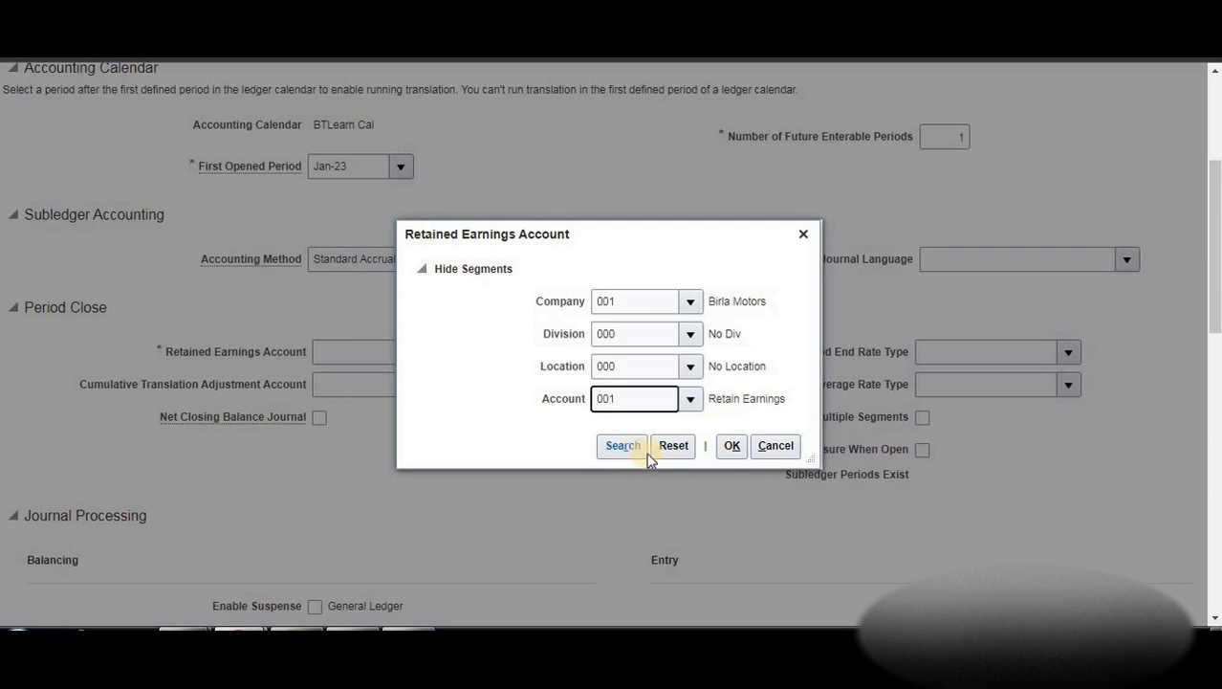
left_click(733, 447)
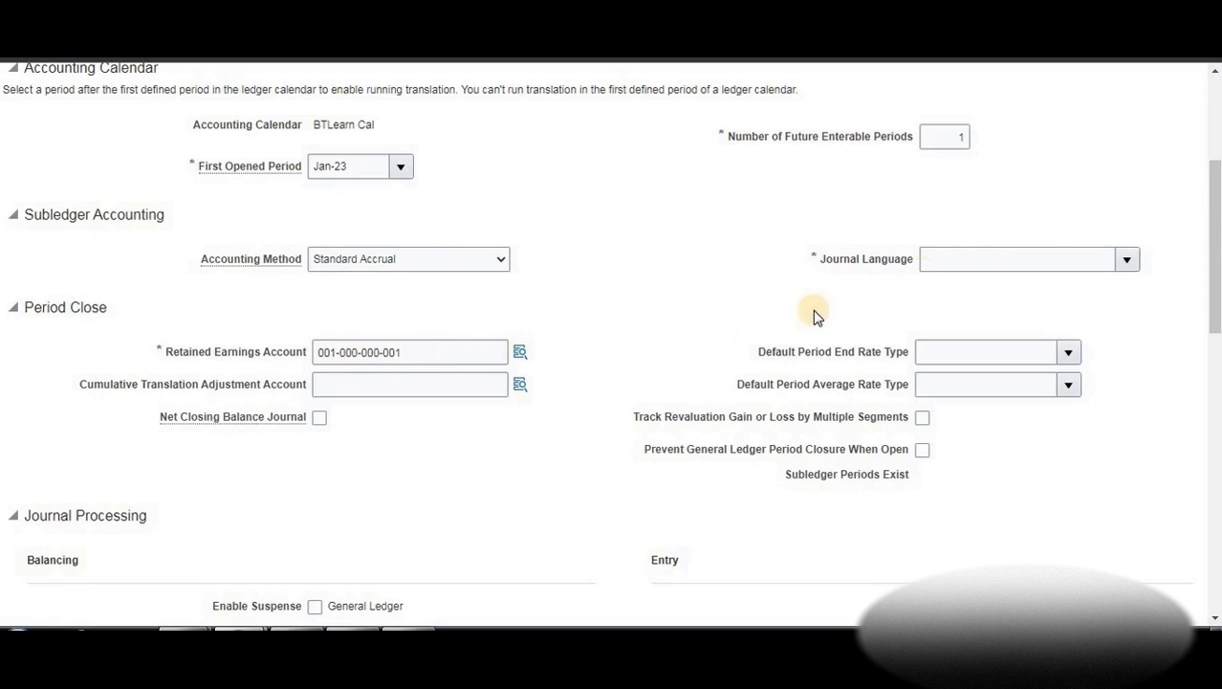
Pick American English from the Journal Language list
left_click(1127, 260)
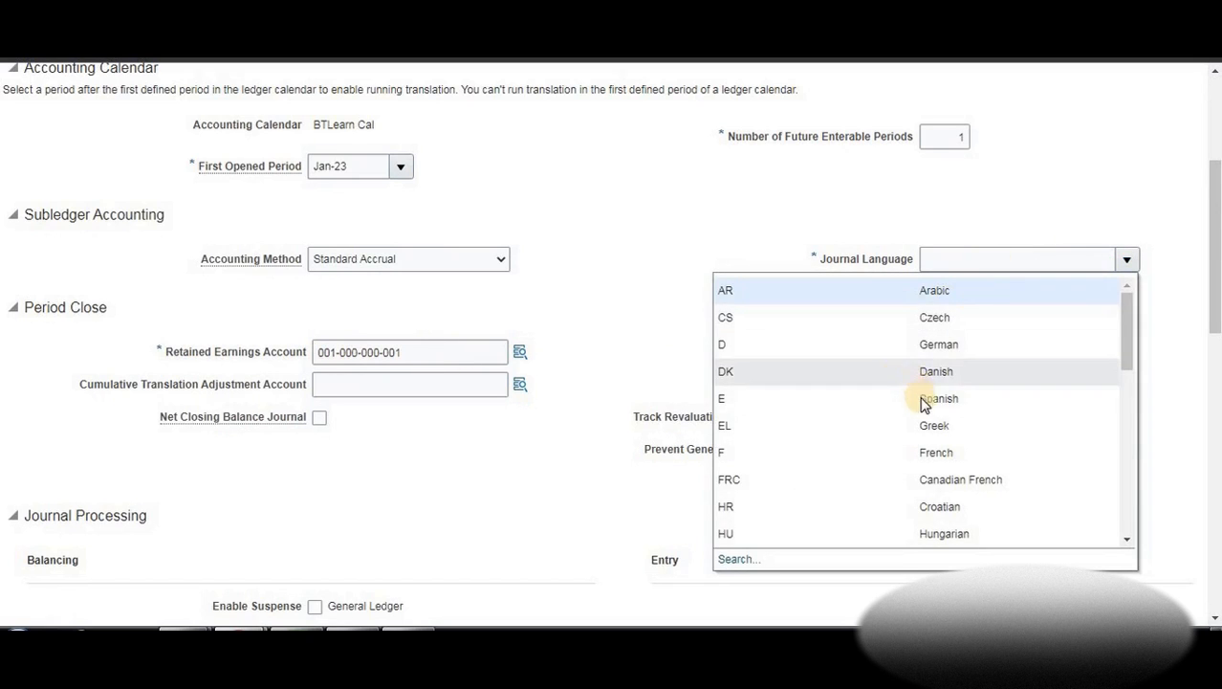
scroll(923, 400, "down", 5)
scroll(919, 396, "down", 3)
scroll(921, 268, "up", 8)
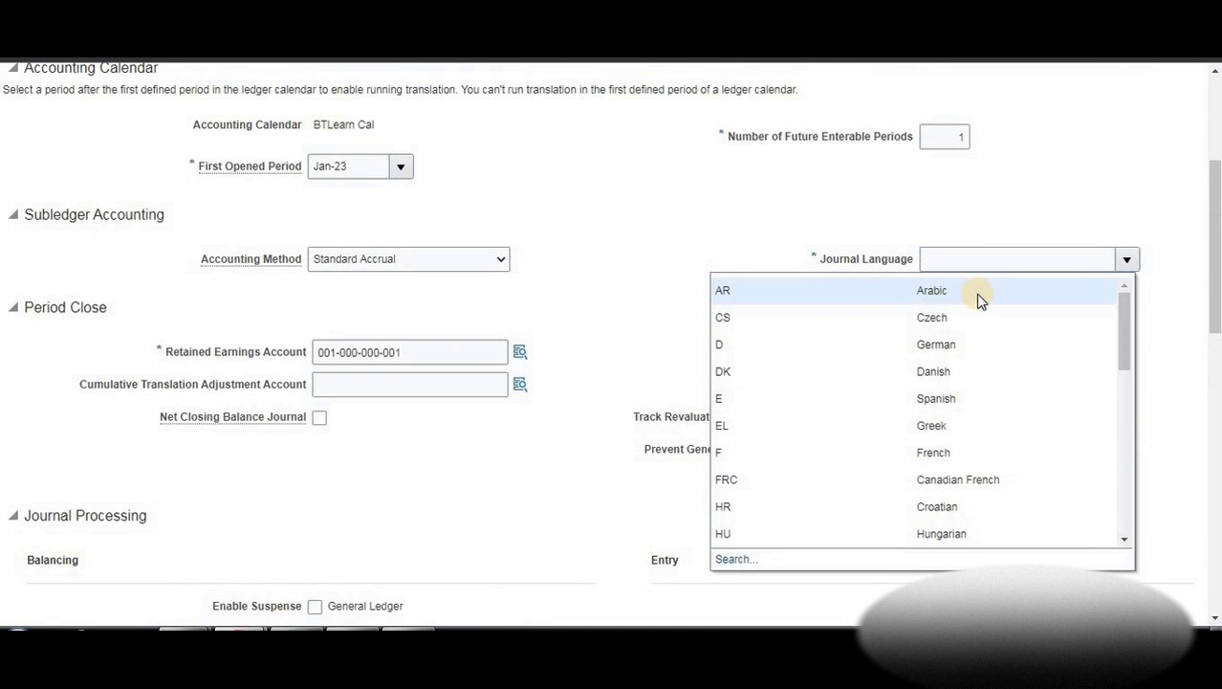
scroll(961, 359, "down", 2)
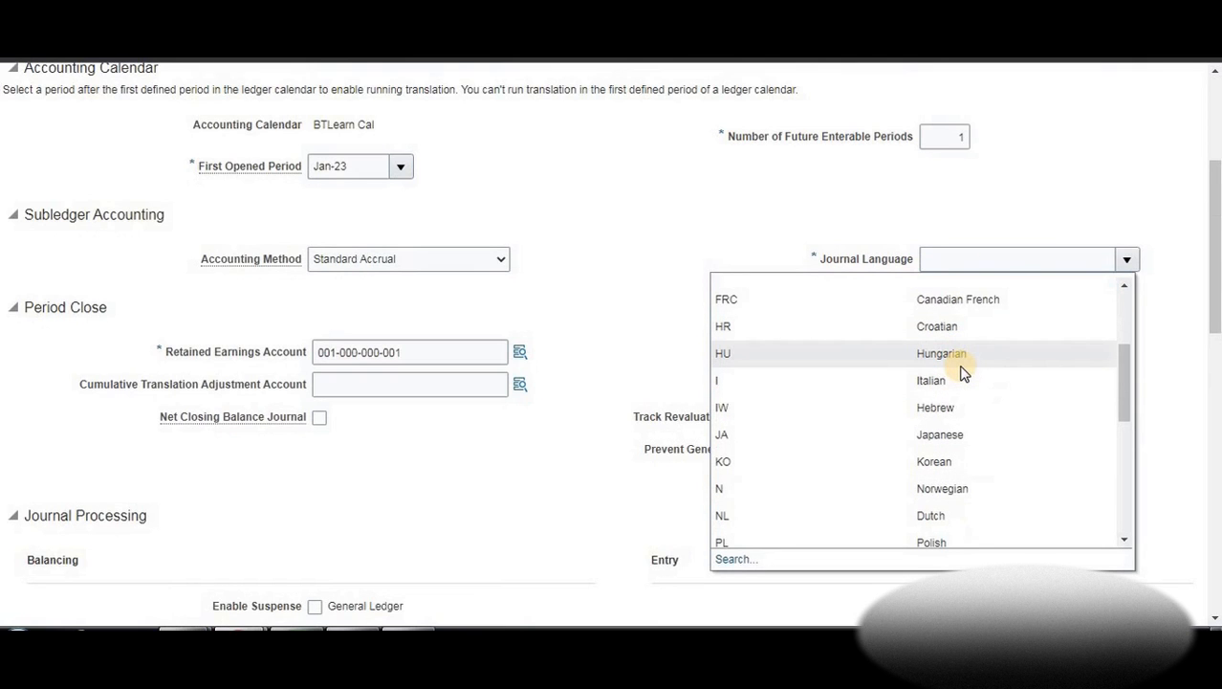
scroll(964, 374, "up", 1)
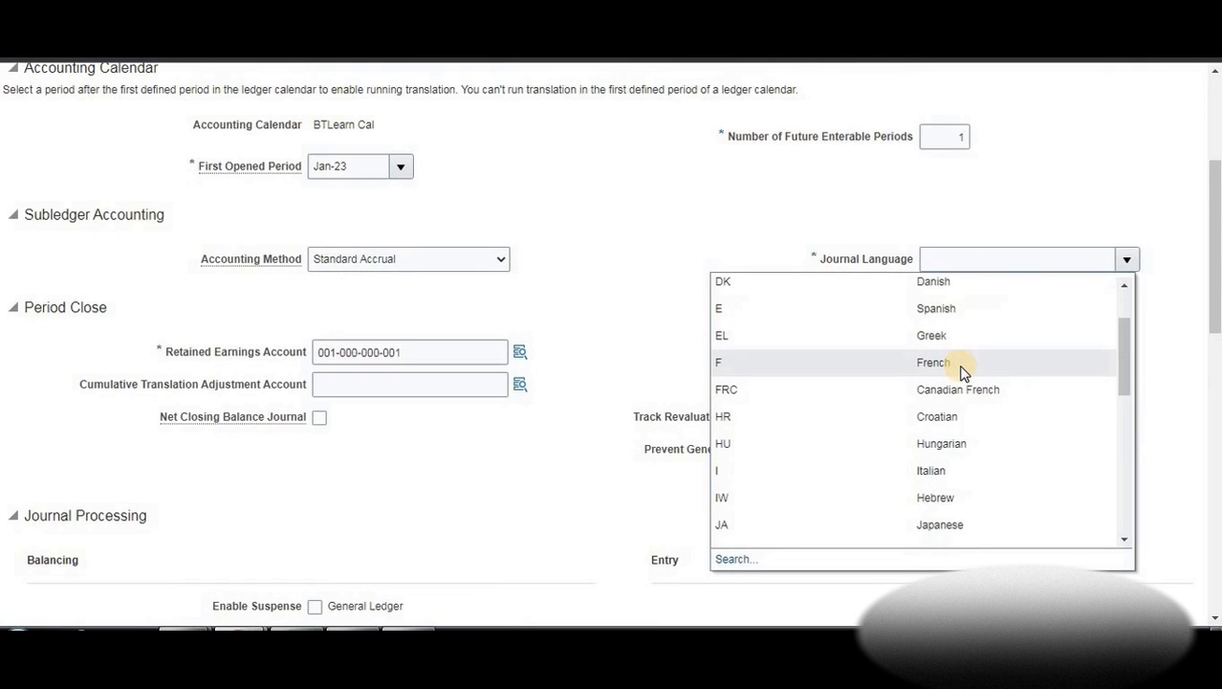
scroll(962, 377, "up", 2)
scroll(962, 383, "down", 8)
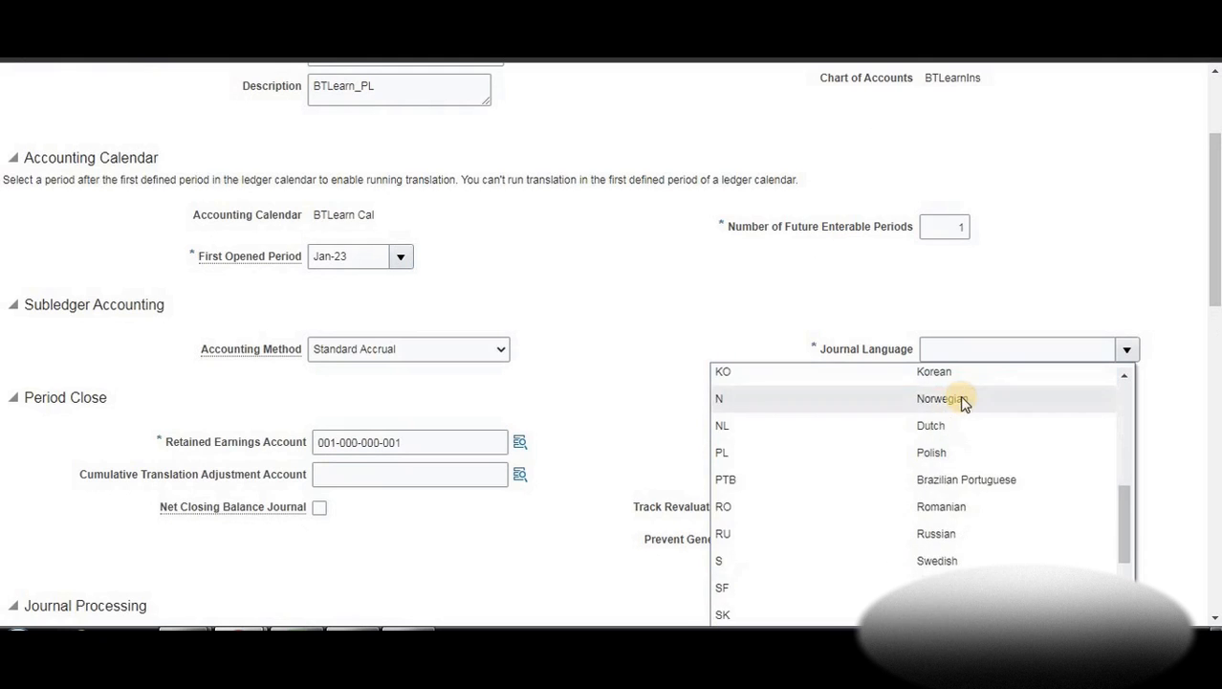
left_click(960, 367)
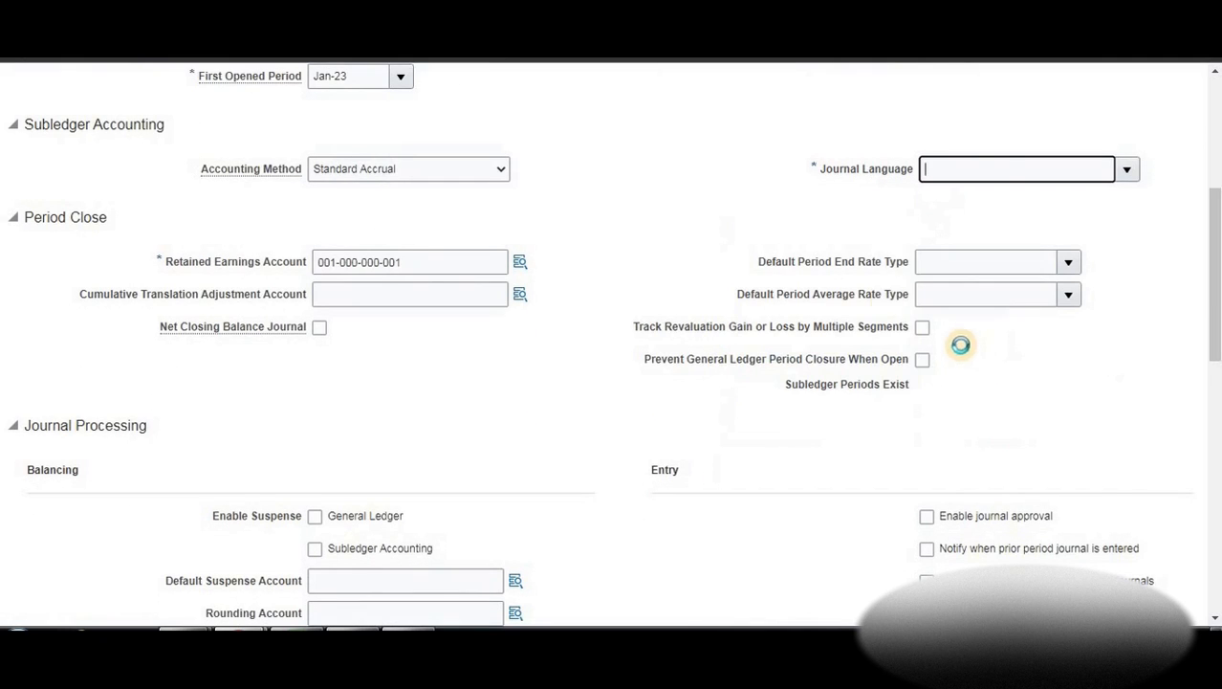
scroll(423, 316, "up", 5)
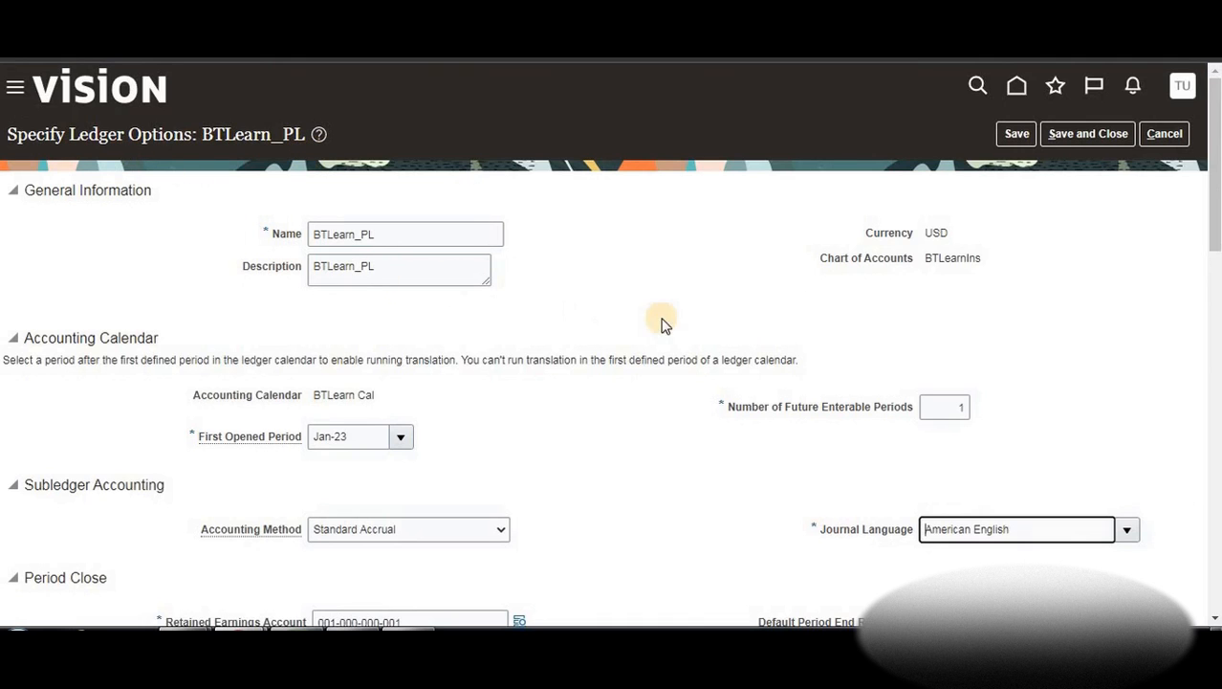
Scroll back to the top of the BTLearn_PL options and Save and Close them
scroll(536, 335, "down", 10)
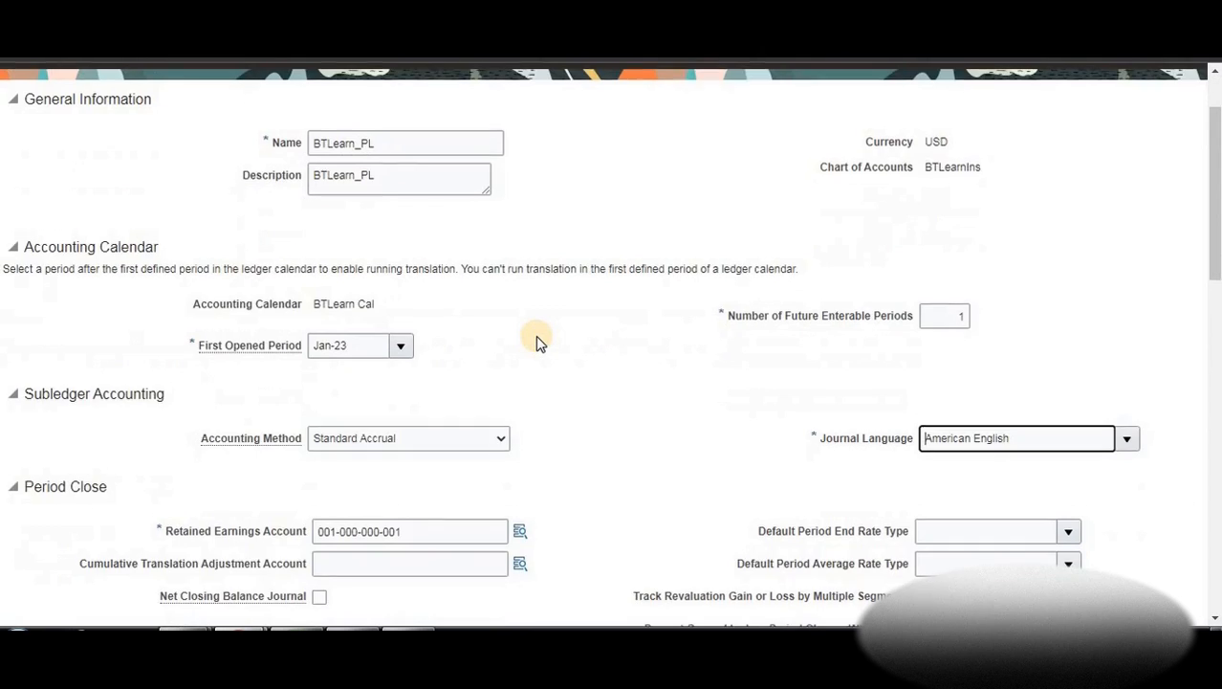
scroll(499, 366, "down", 4)
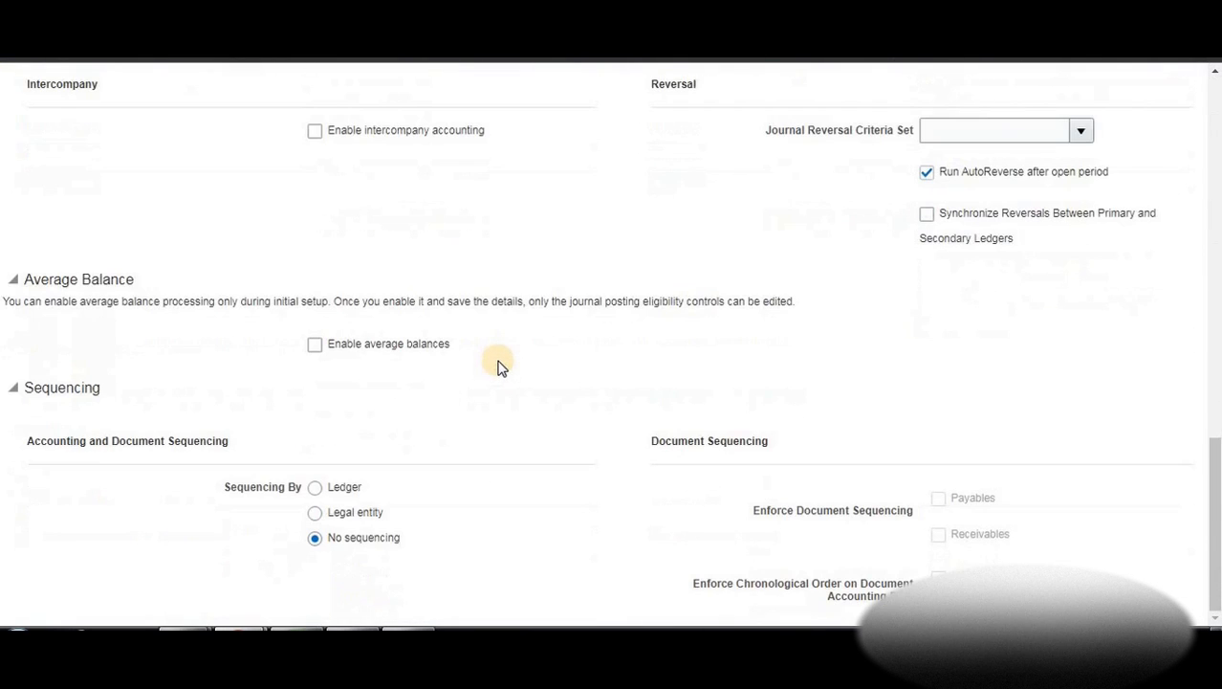
scroll(562, 417, "up", 2)
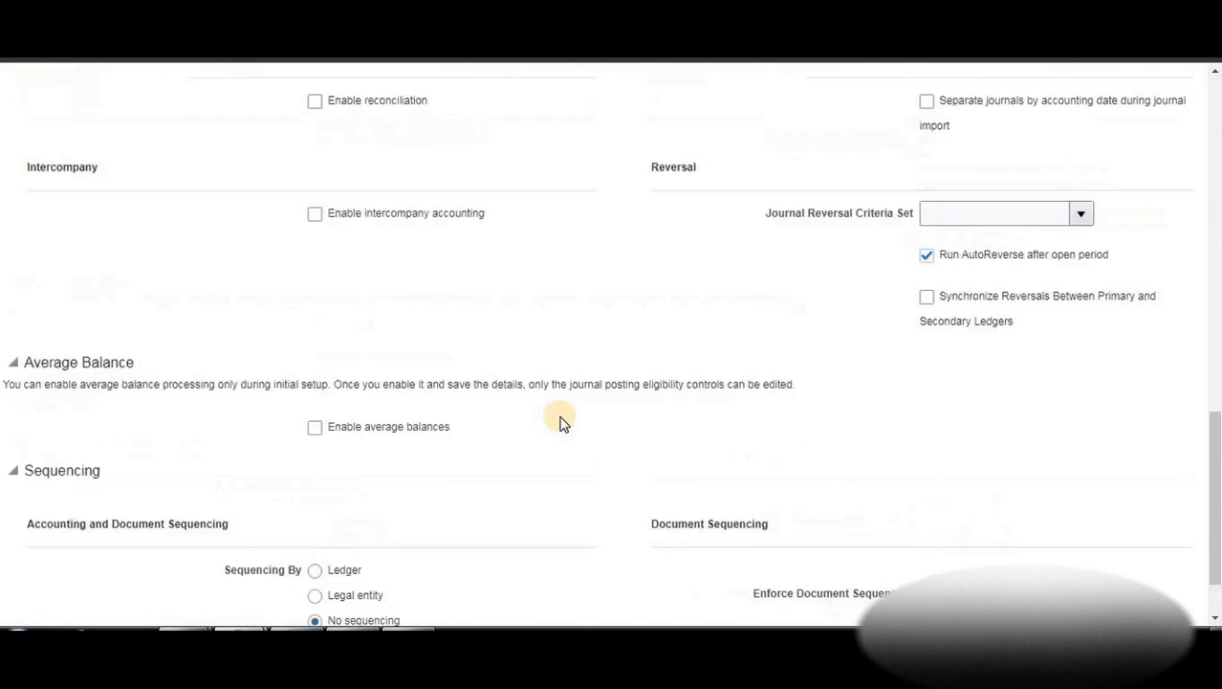
scroll(504, 417, "up", 2)
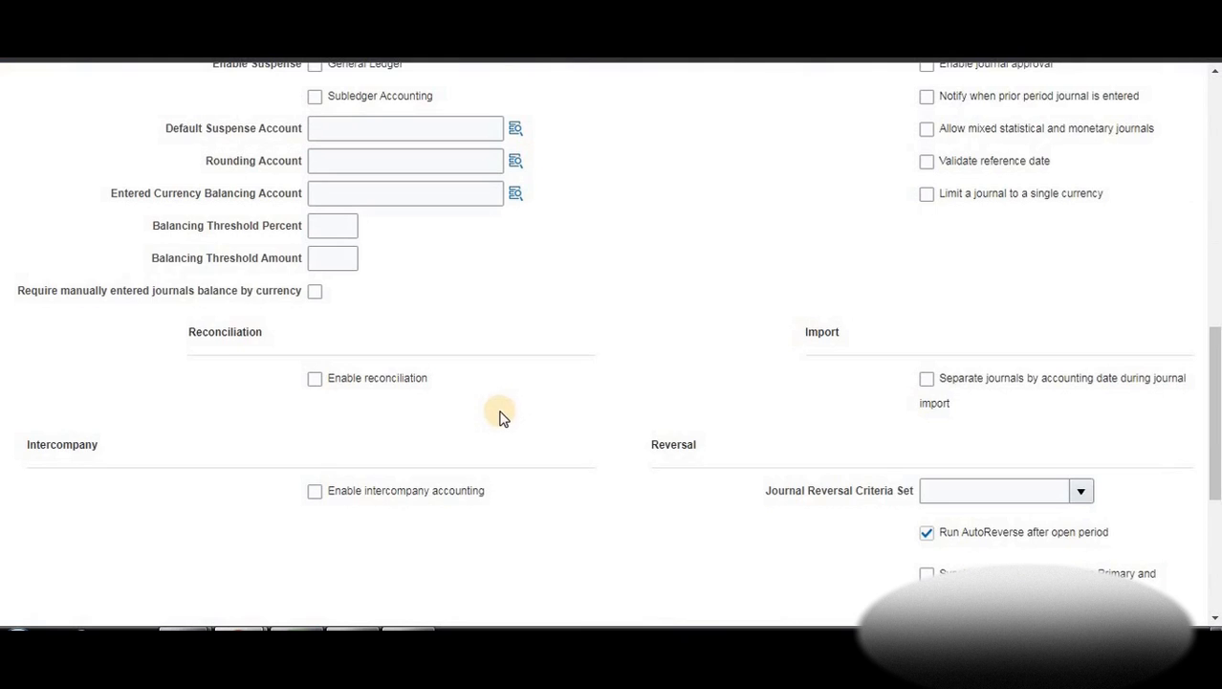
scroll(499, 415, "up", 4)
scroll(660, 398, "up", 2)
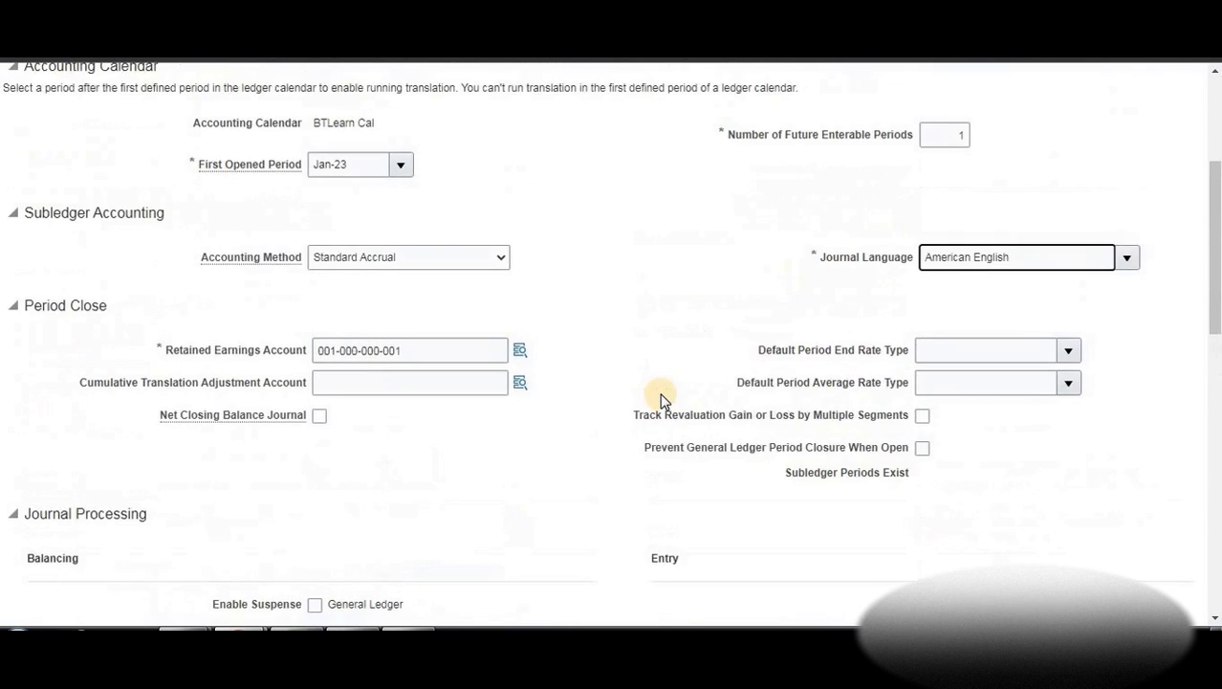
scroll(621, 401, "down", 2)
scroll(599, 419, "down", 2)
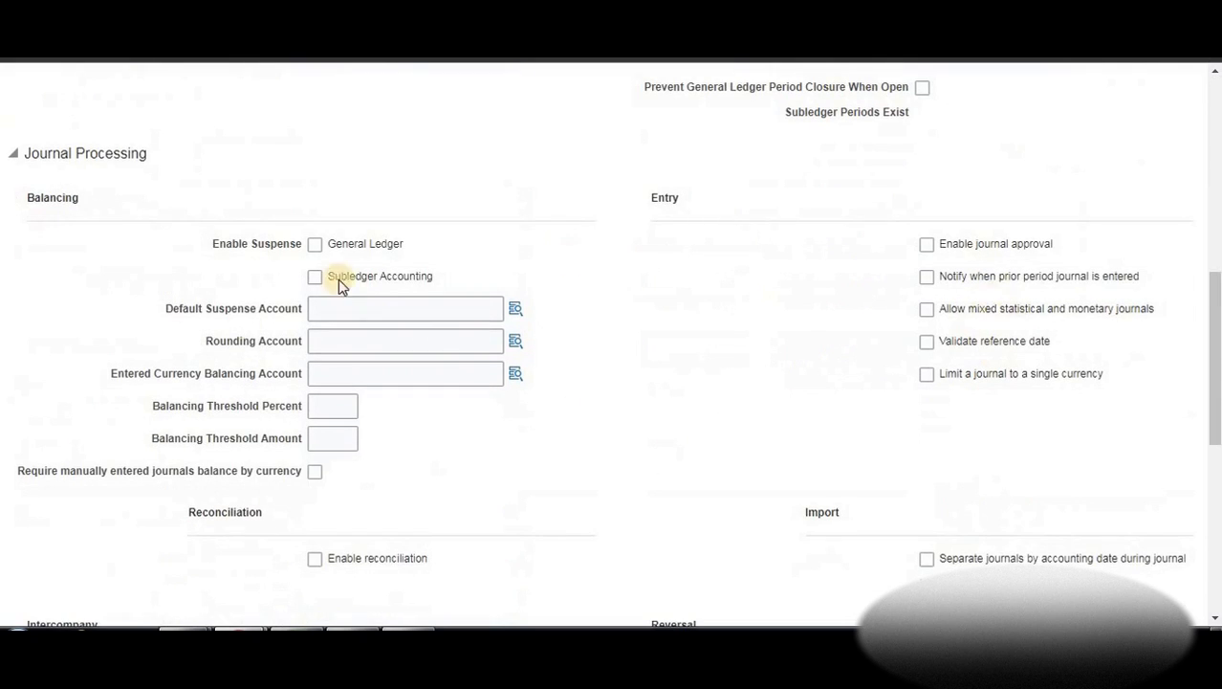
scroll(371, 392, "up", 5)
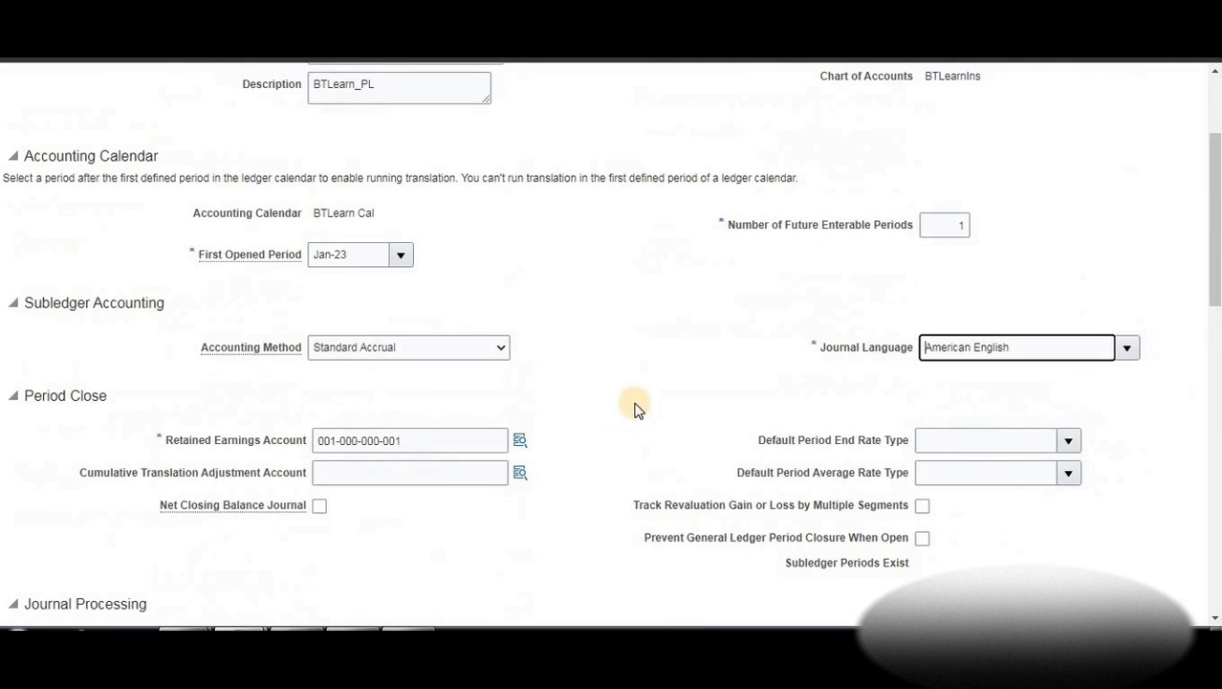
scroll(587, 402, "up", 3)
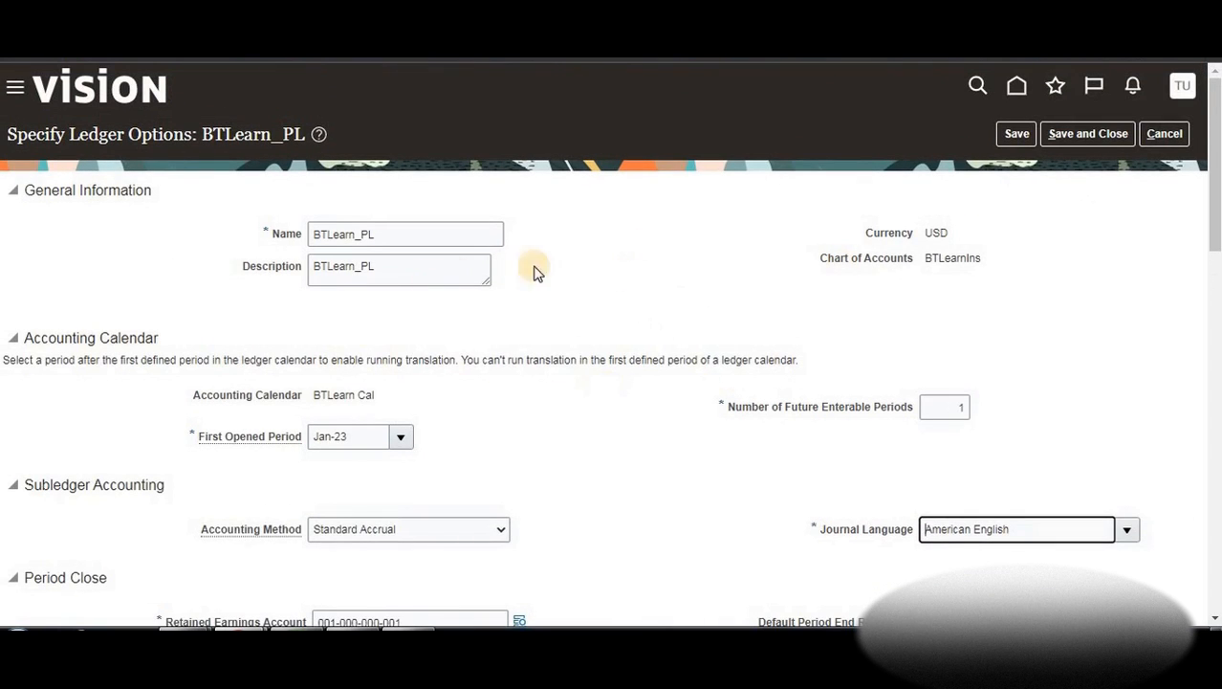
left_click(1079, 136)
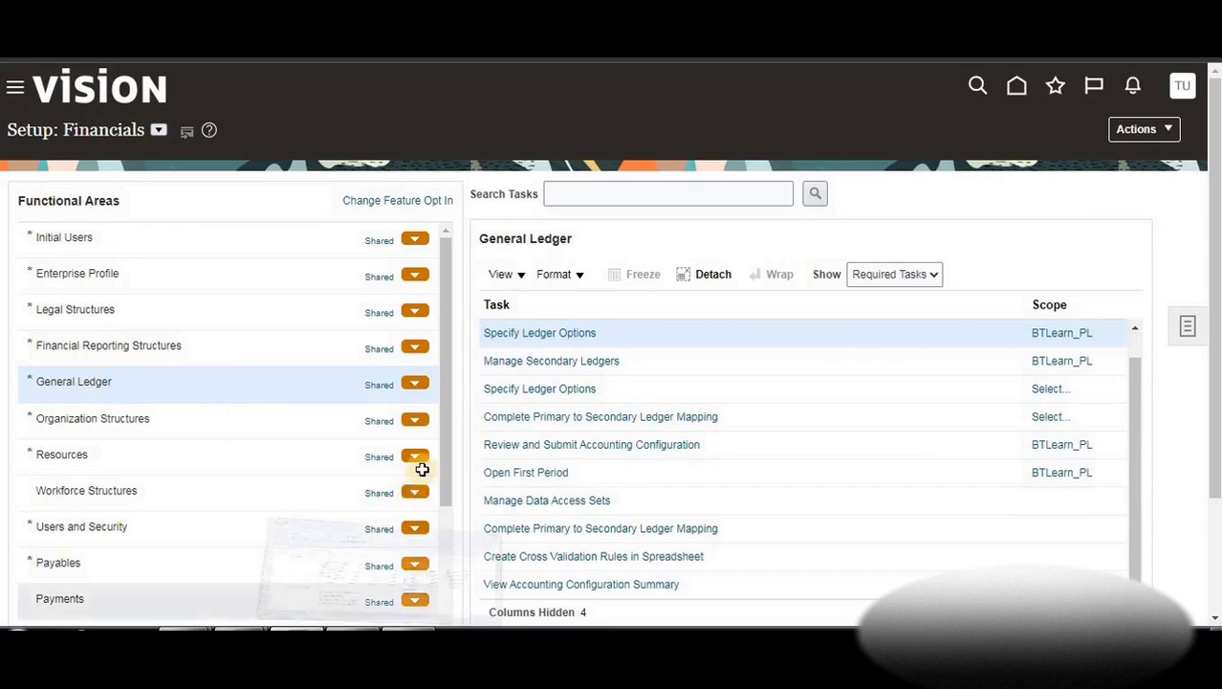
key("alt+Tab")
Enter 'e)Assign legal entities to primary ledgers' in cell C29, then minimize Excel
left_click(413, 524)
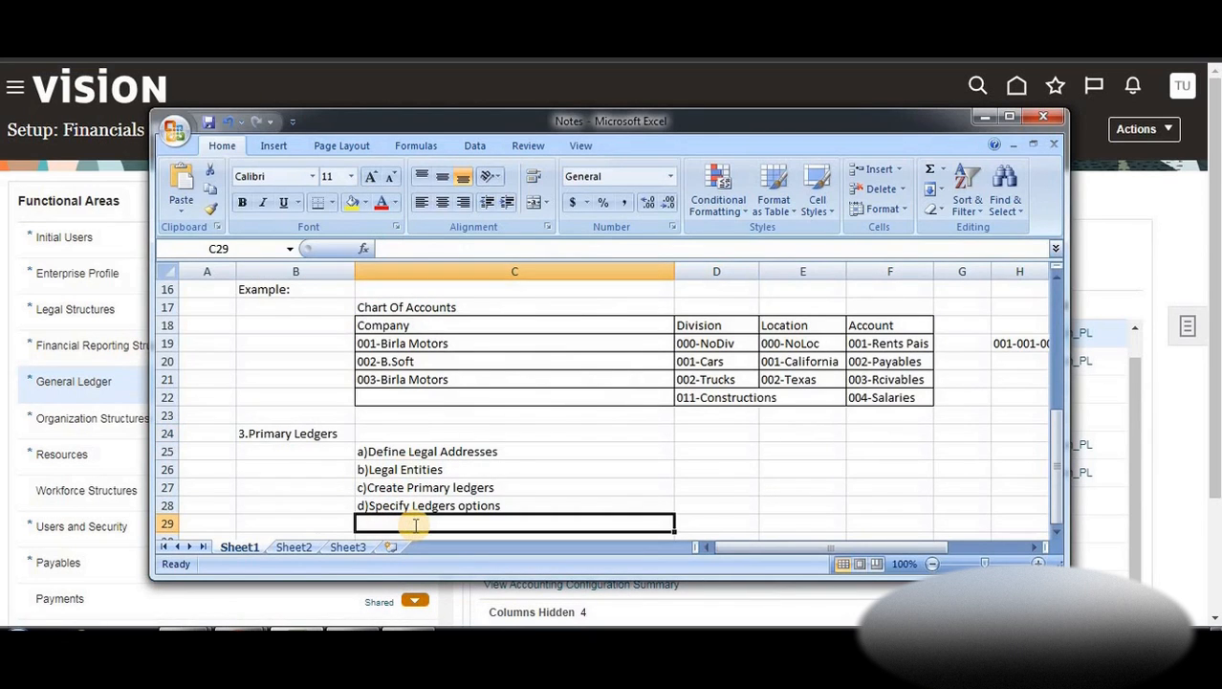
type("e")
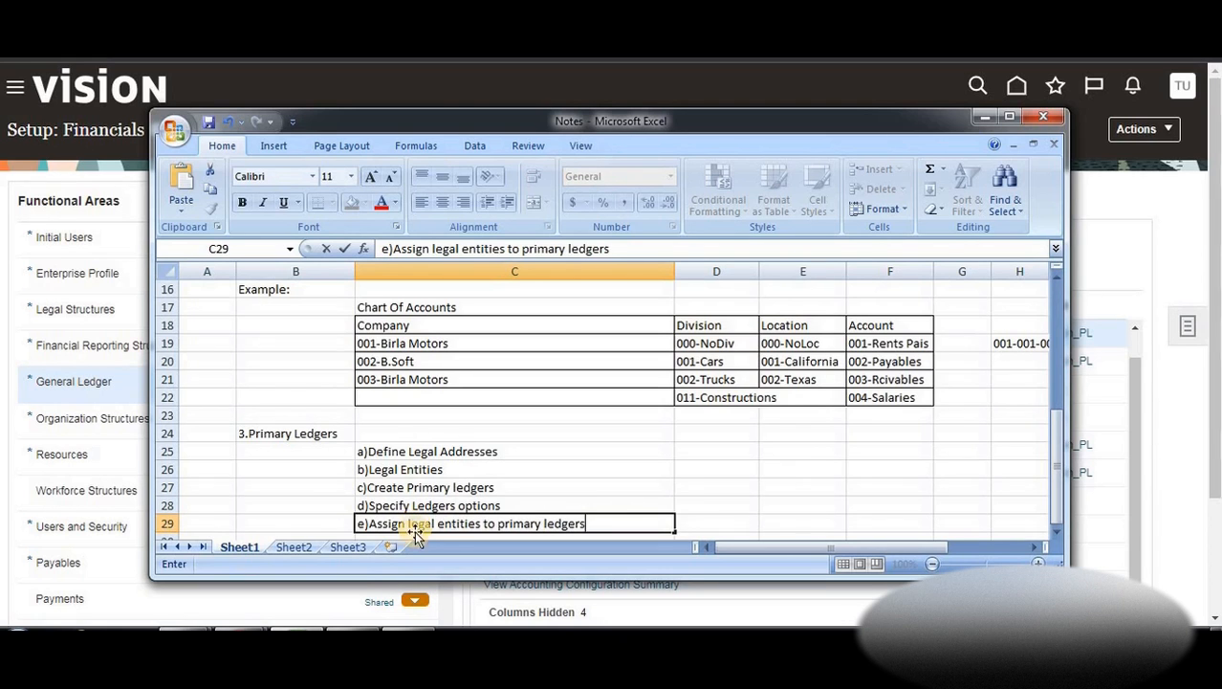
left_click(573, 500)
scroll(521, 481, "down", 1)
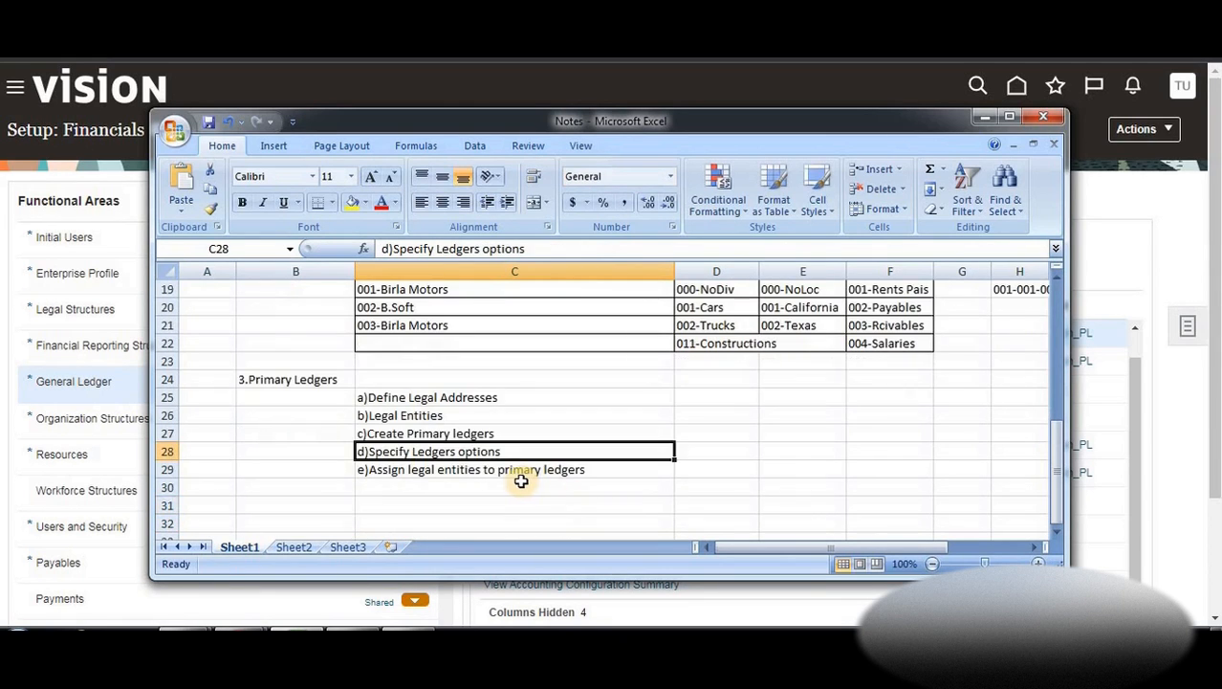
left_click(522, 481)
left_click(518, 470)
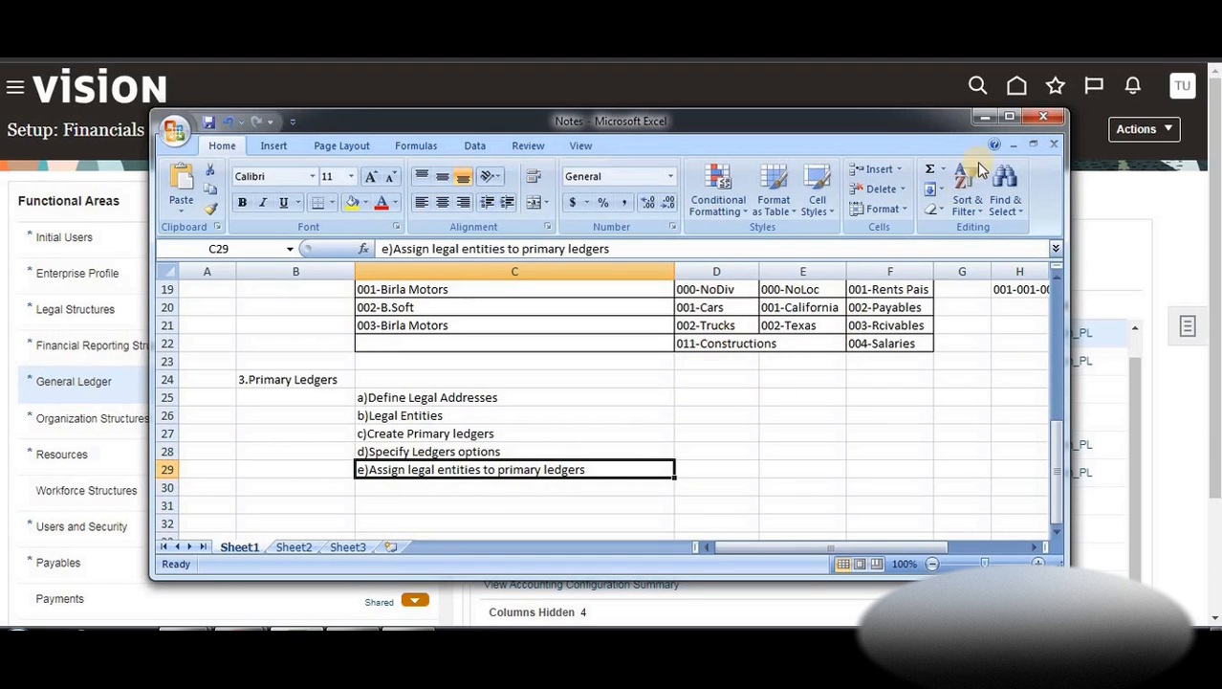
left_click(984, 115)
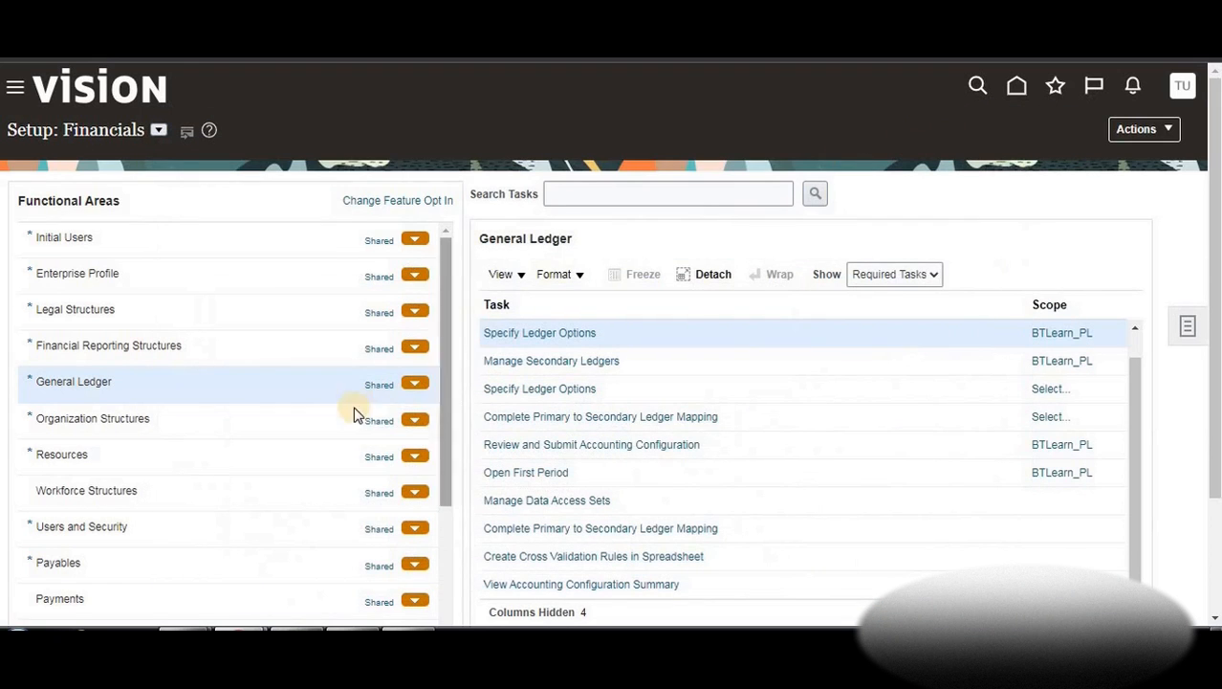
Show all Legal Structures tasks and open Assign Legal Entities for the BTLearn_PL ledger
left_click(97, 309)
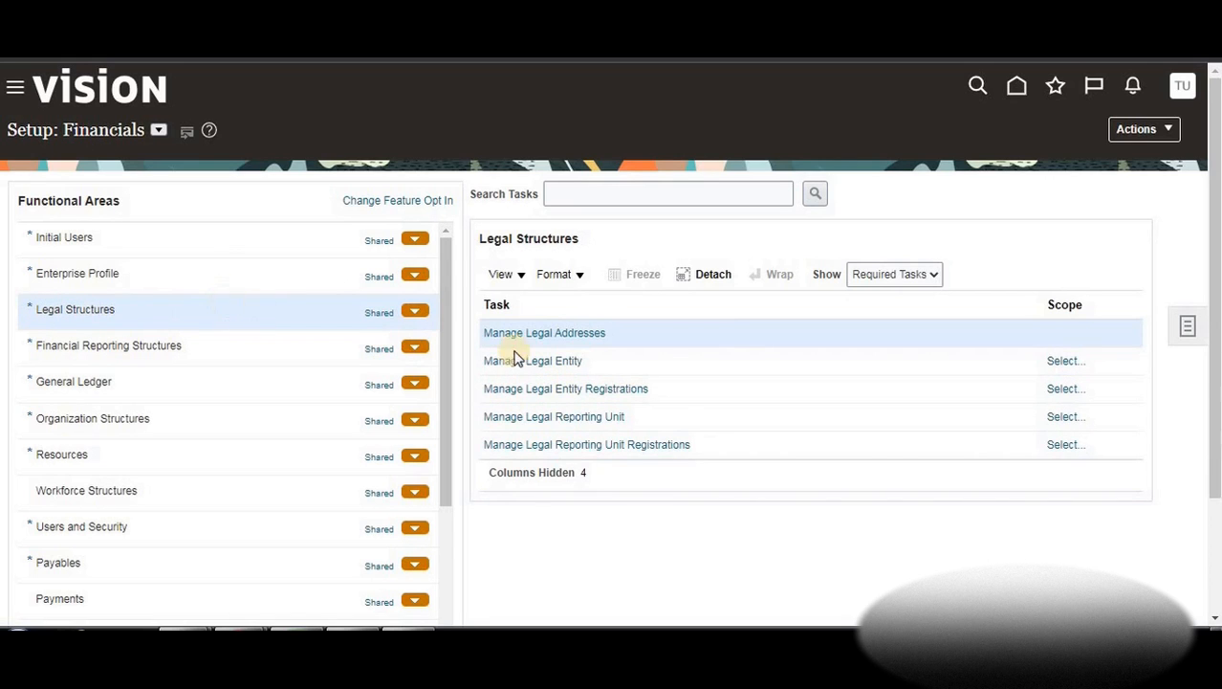
left_click(934, 276)
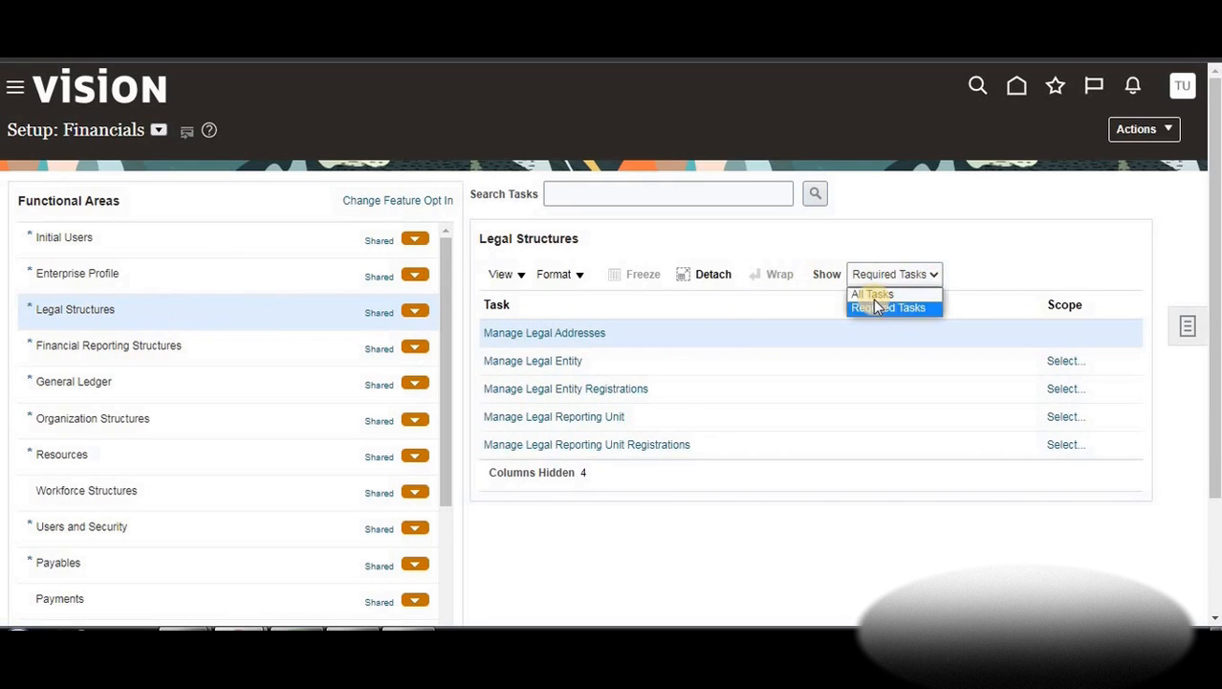
left_click(873, 289)
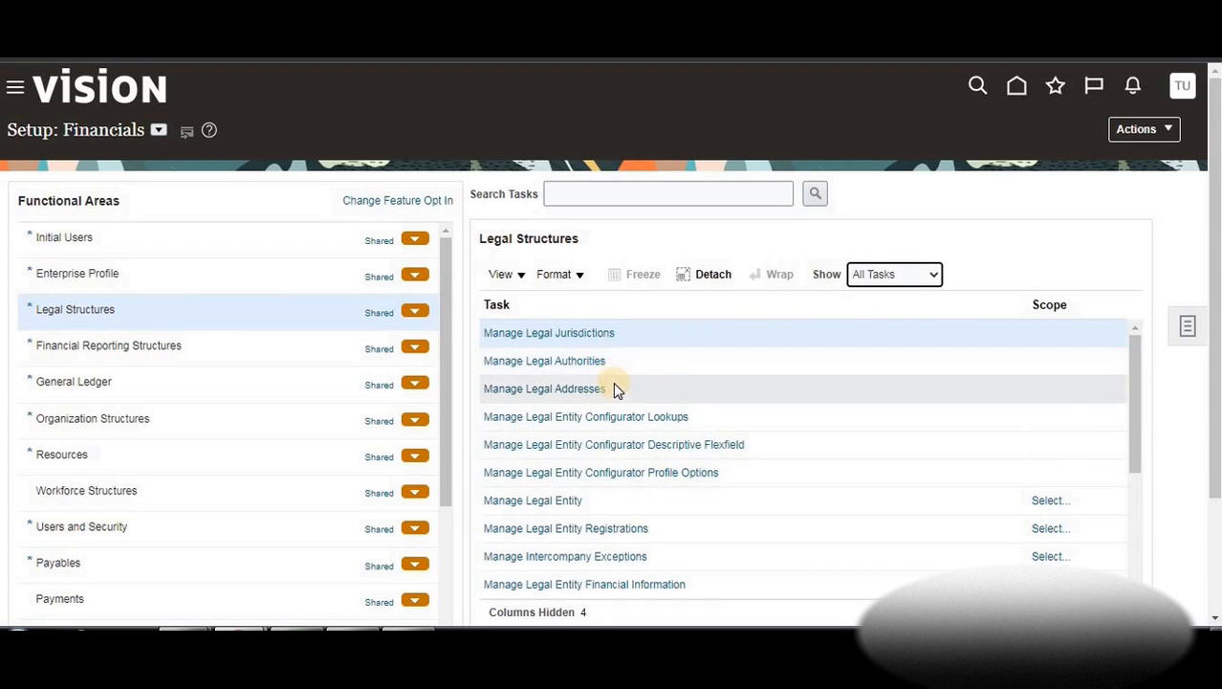
scroll(613, 383, "down", 5)
scroll(612, 395, "down", 2)
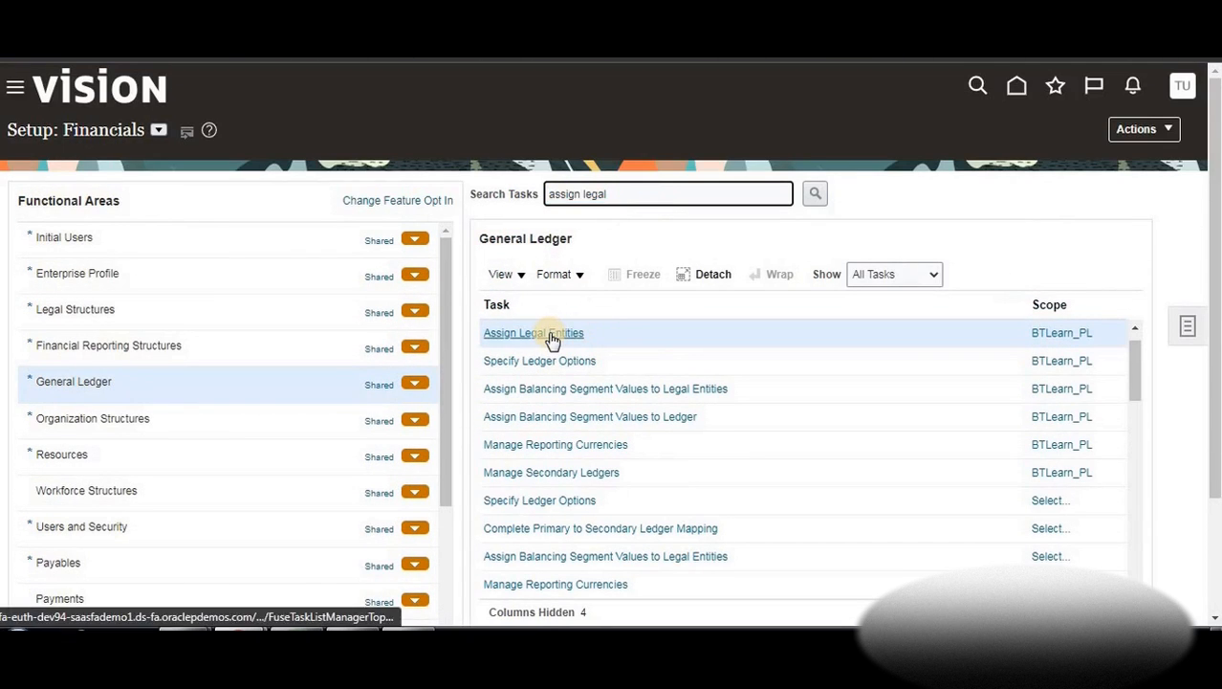
left_click(580, 334)
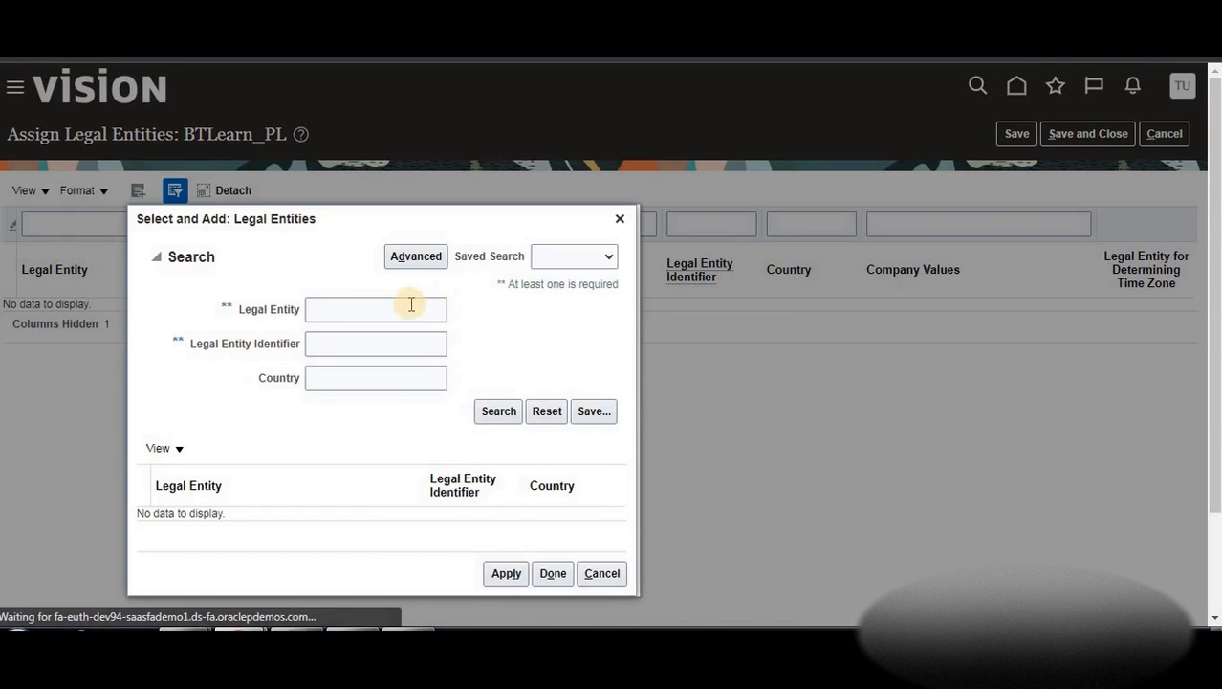
Search for BTLearn, add BTLearn Motors as BTLearn_PL's legal entity, and save the assignment
left_click(335, 305)
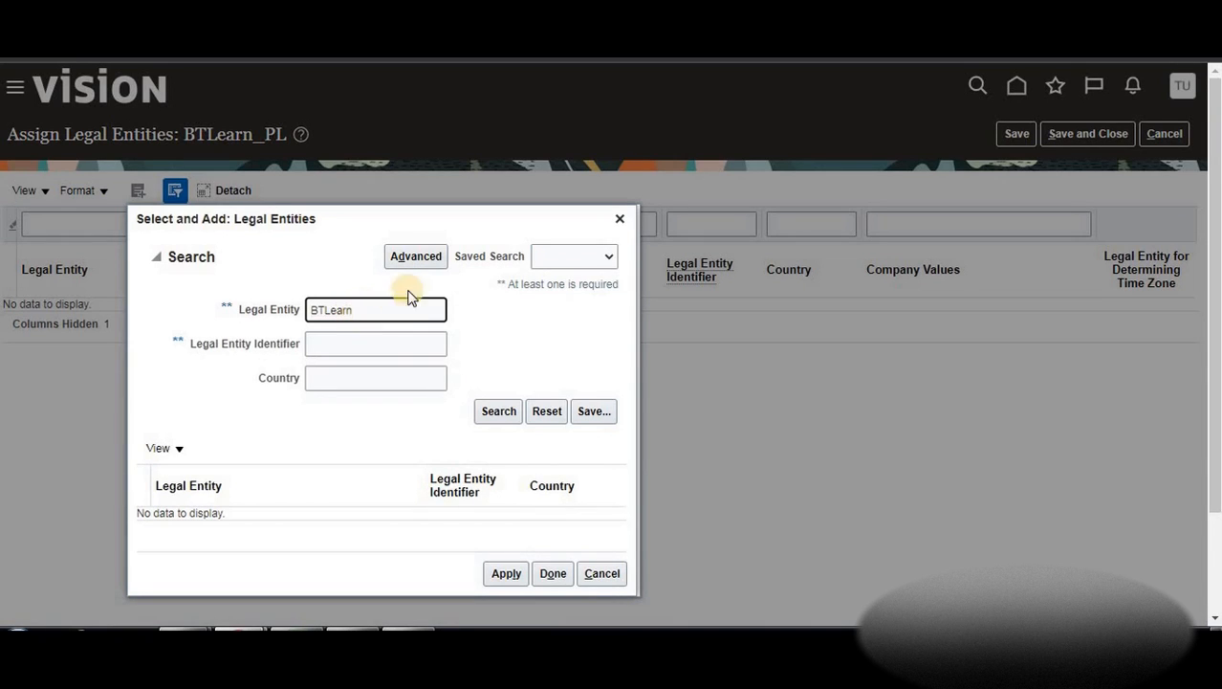
left_click(497, 412)
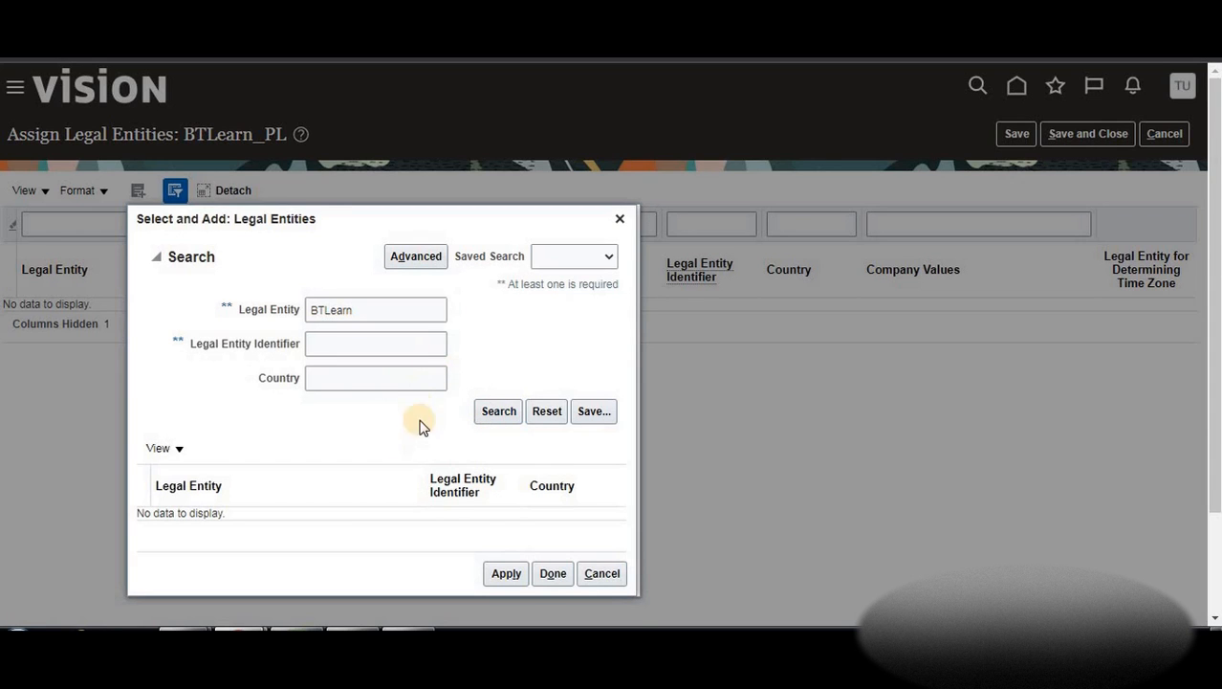
scroll(219, 392, "down", 2)
left_click(218, 392)
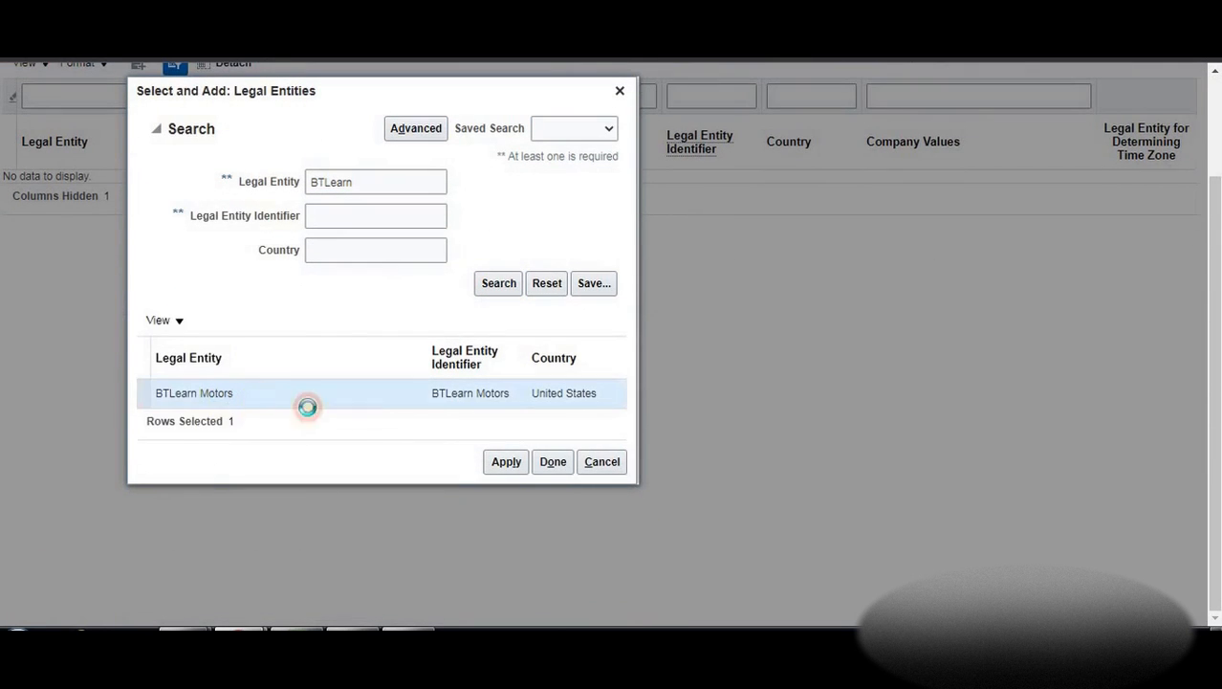
left_click(511, 464)
left_click(559, 465)
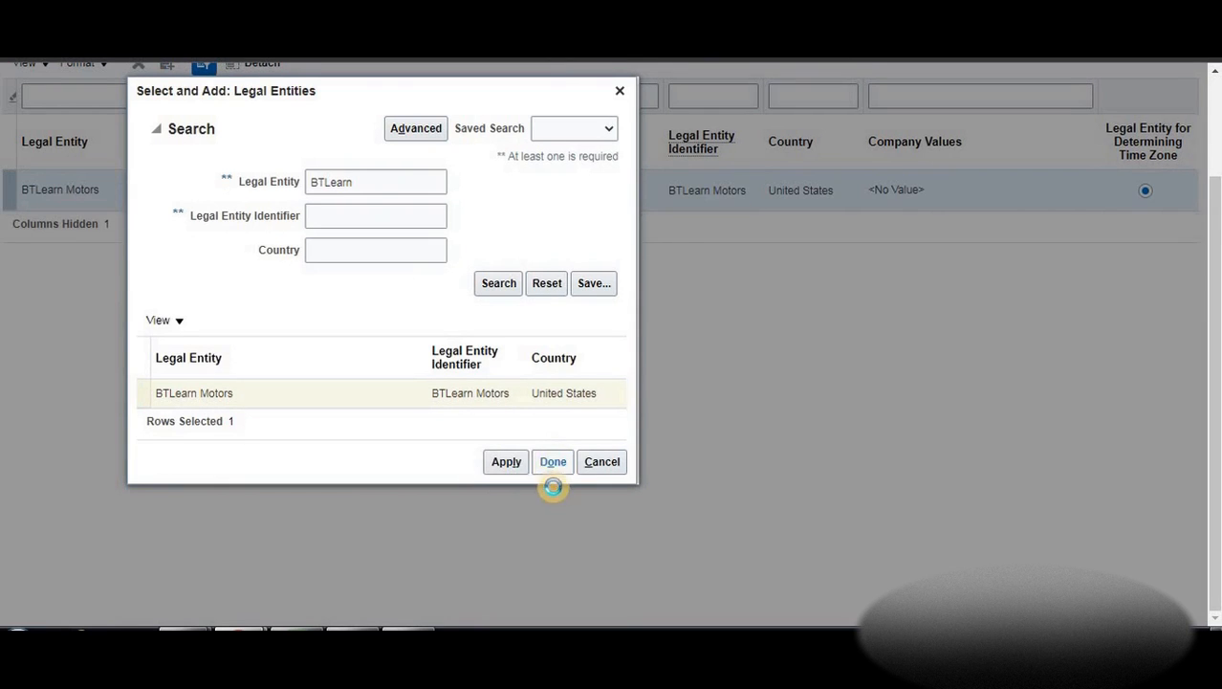
scroll(670, 296, "up", 3)
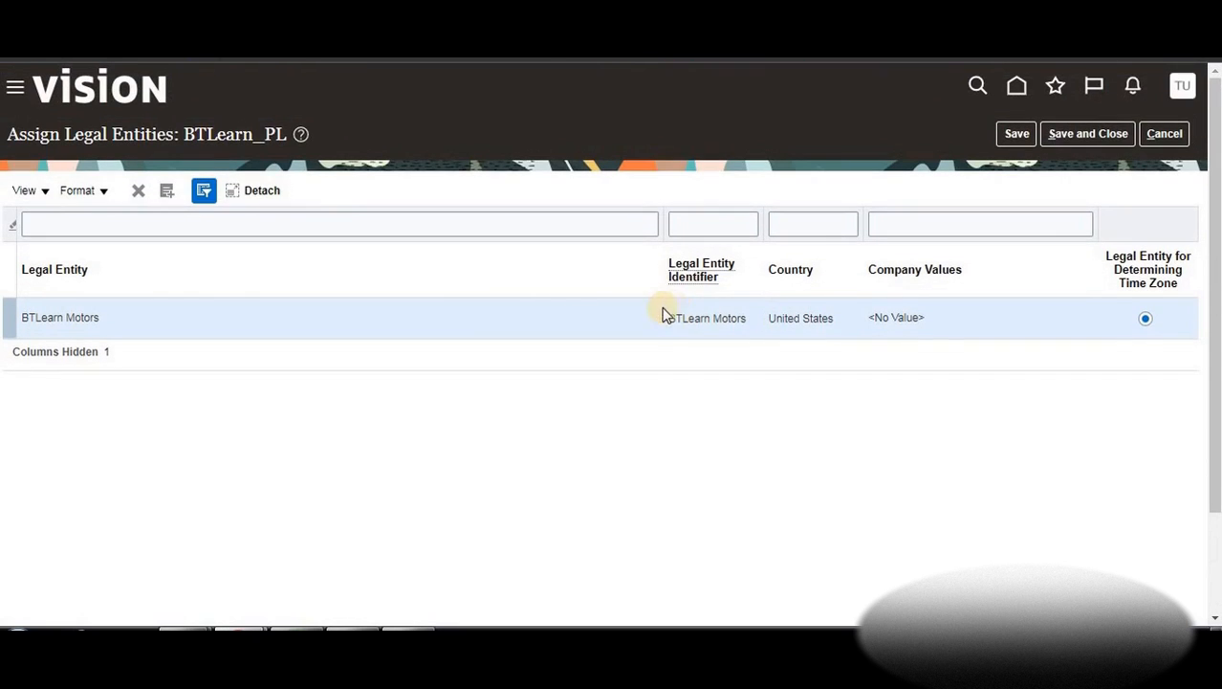
left_click(1081, 136)
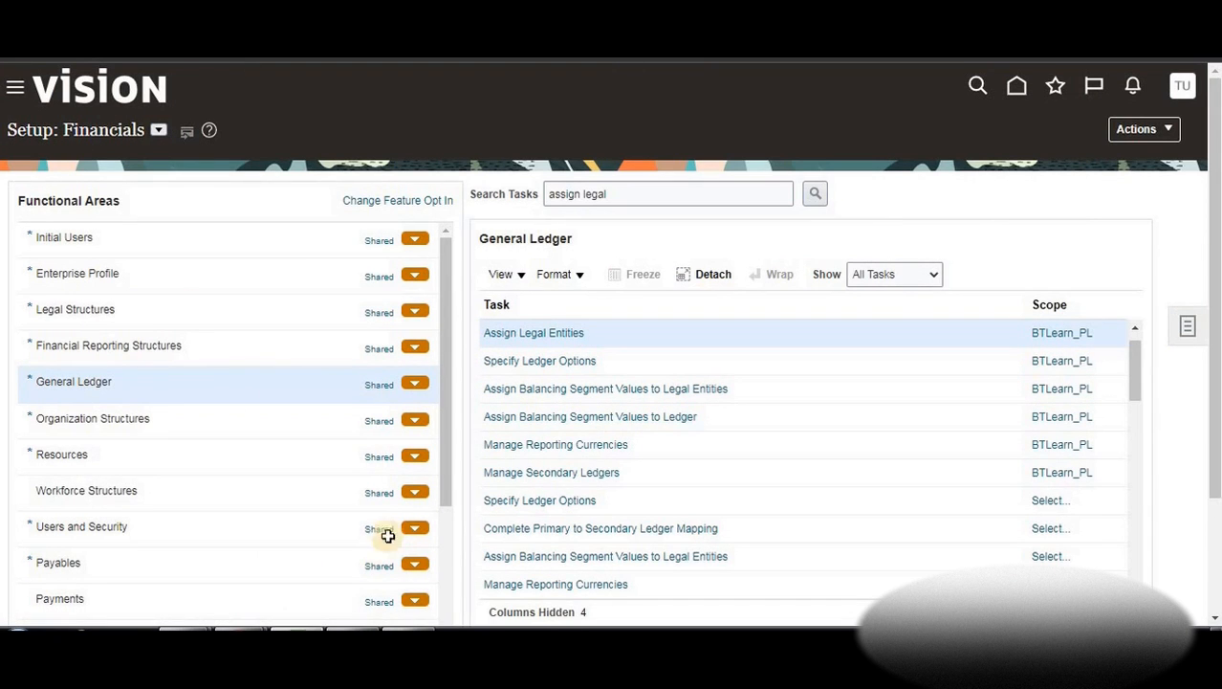
Note 'f)Assign Balancing segment values to legal entities' in Excel cell C30, then minimize the workbook
key("alt+Tab")
left_click(397, 493)
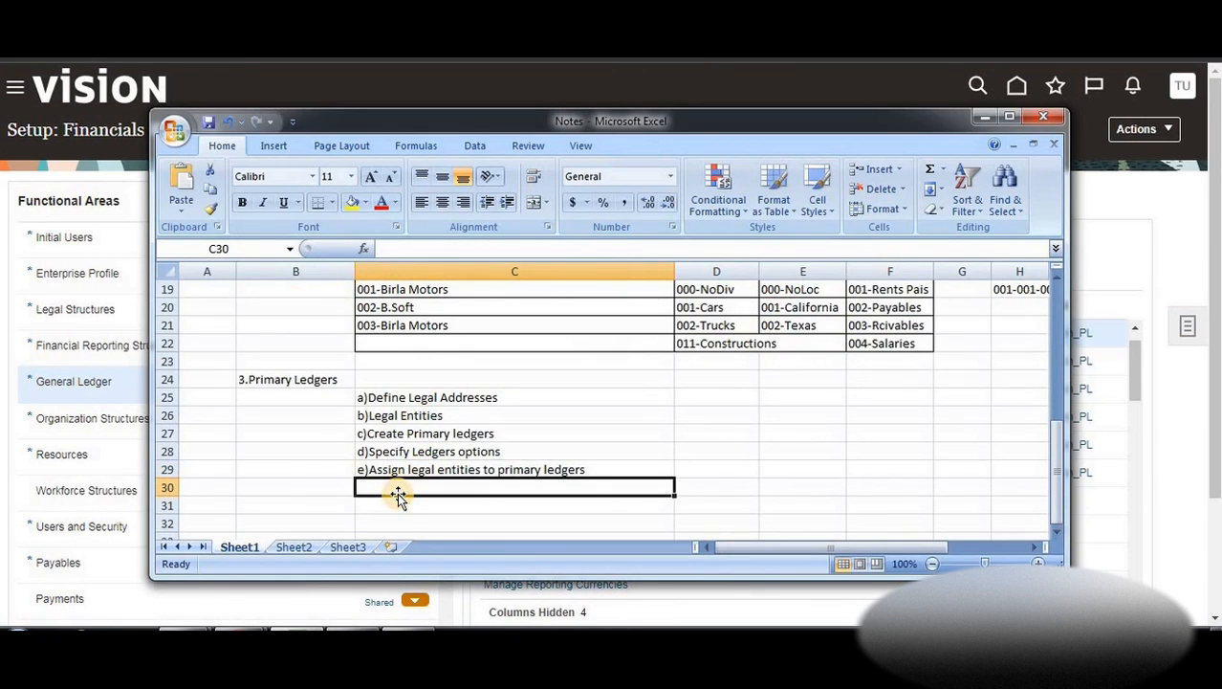
type("f")
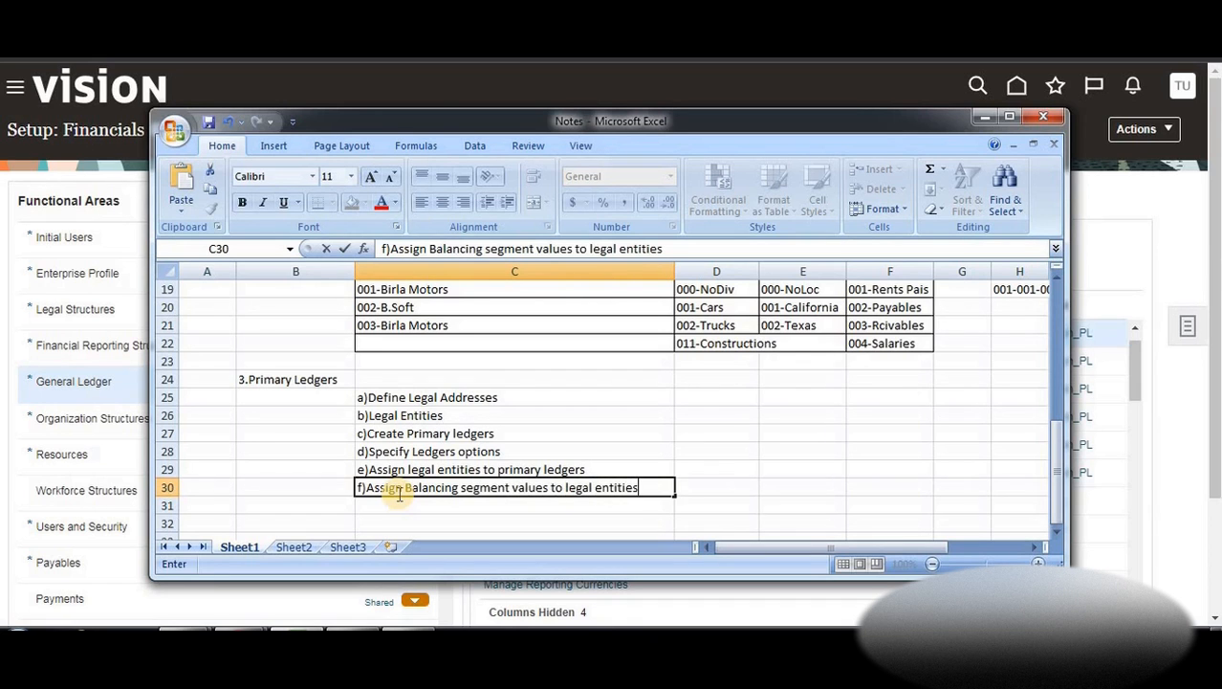
left_click(681, 447)
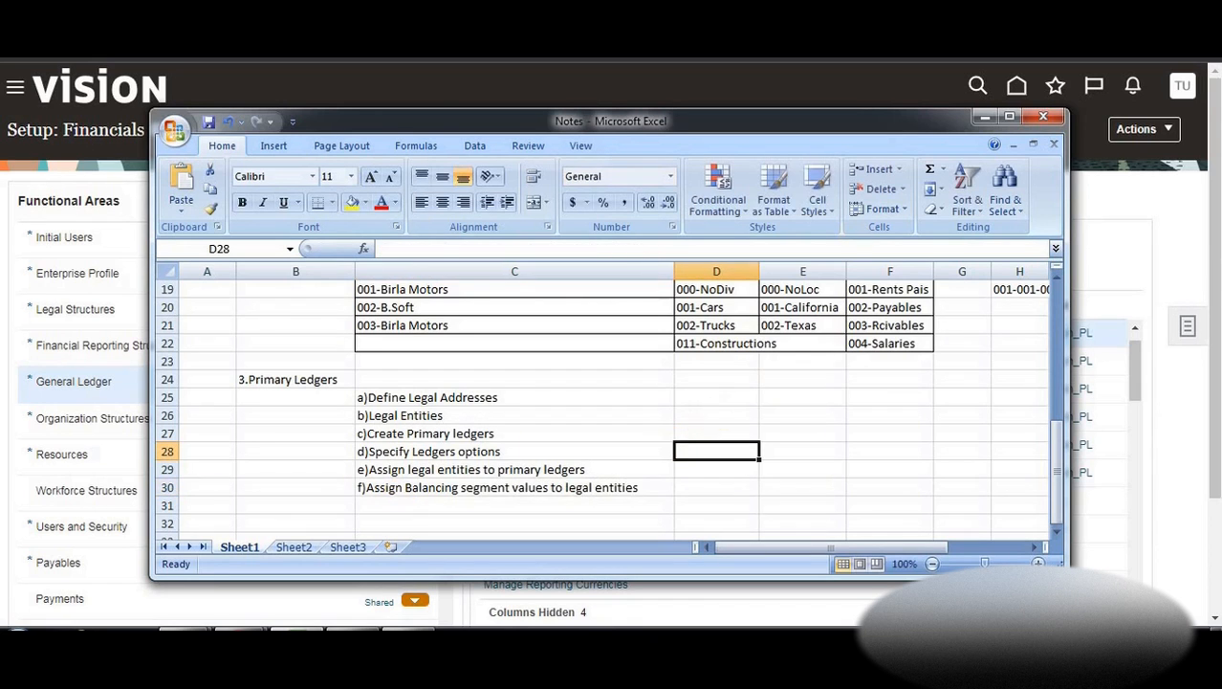
left_click(985, 119)
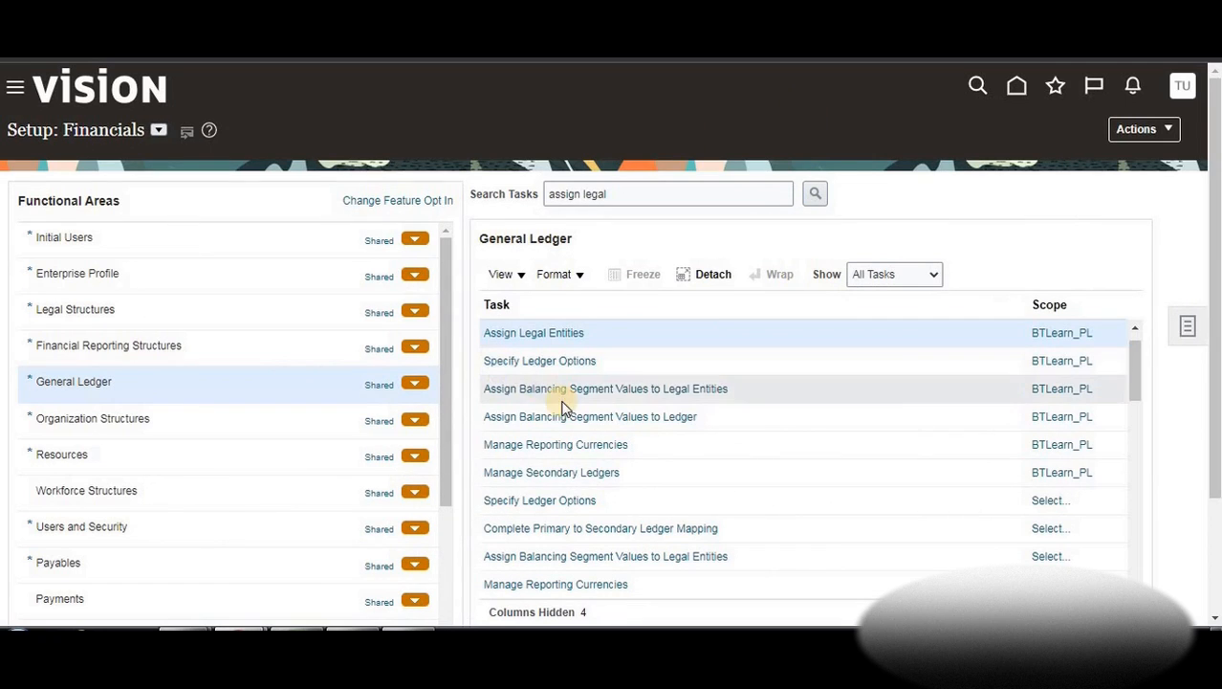
Add company value 001 (Birla Motors) to BTLearn Motors as its balancing segment value and save
left_click(635, 390)
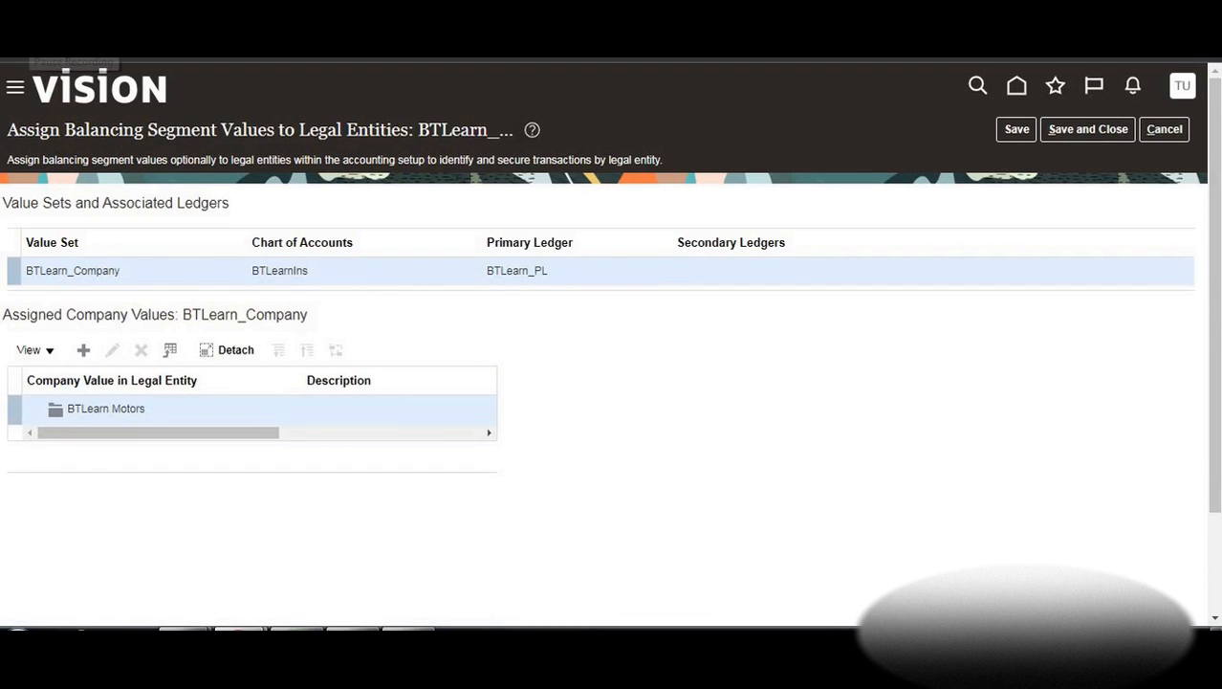
left_click(83, 352)
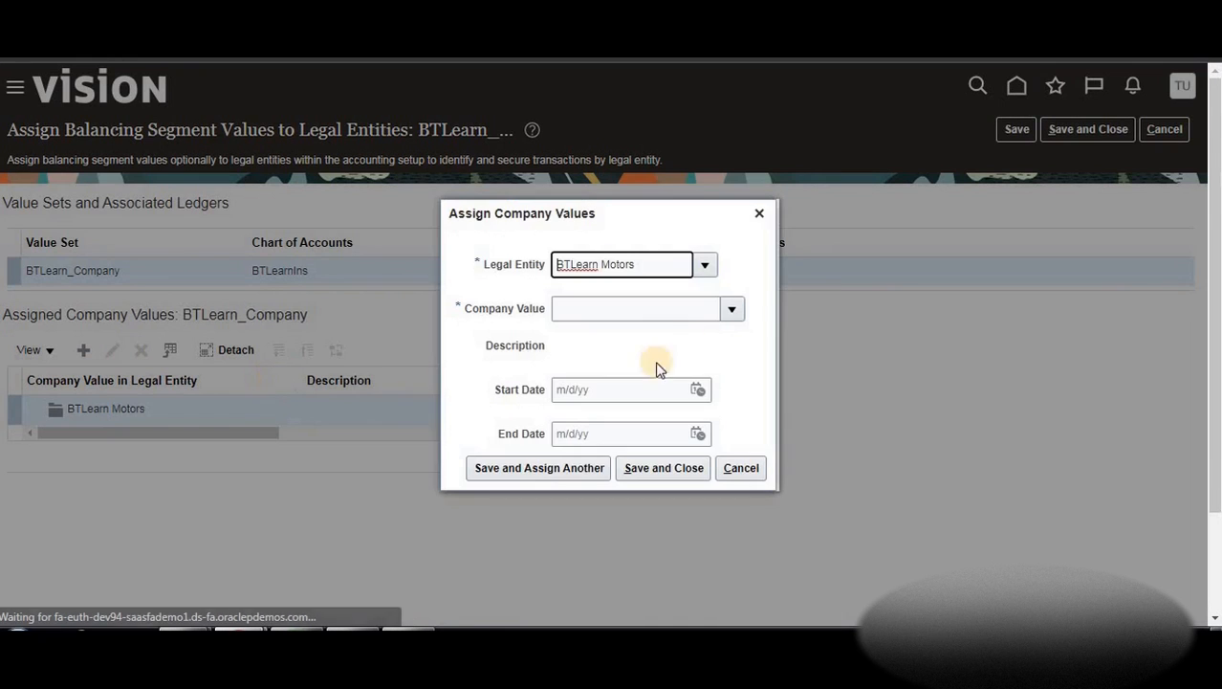
left_click(730, 308)
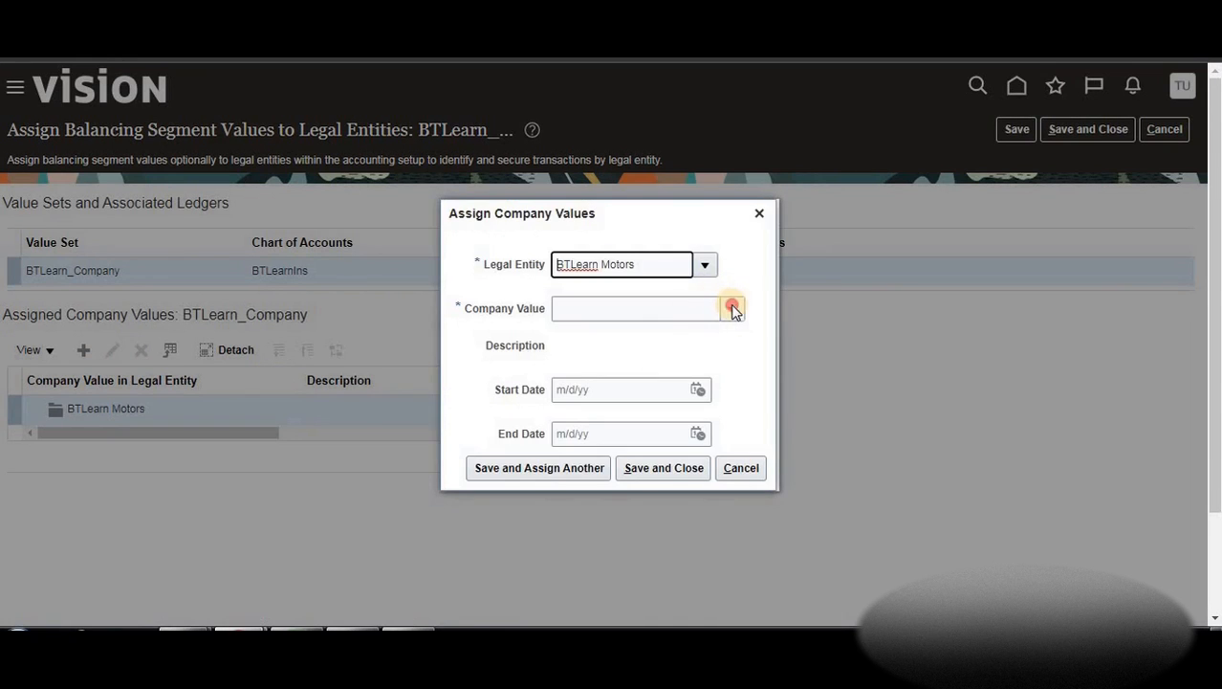
left_click(575, 343)
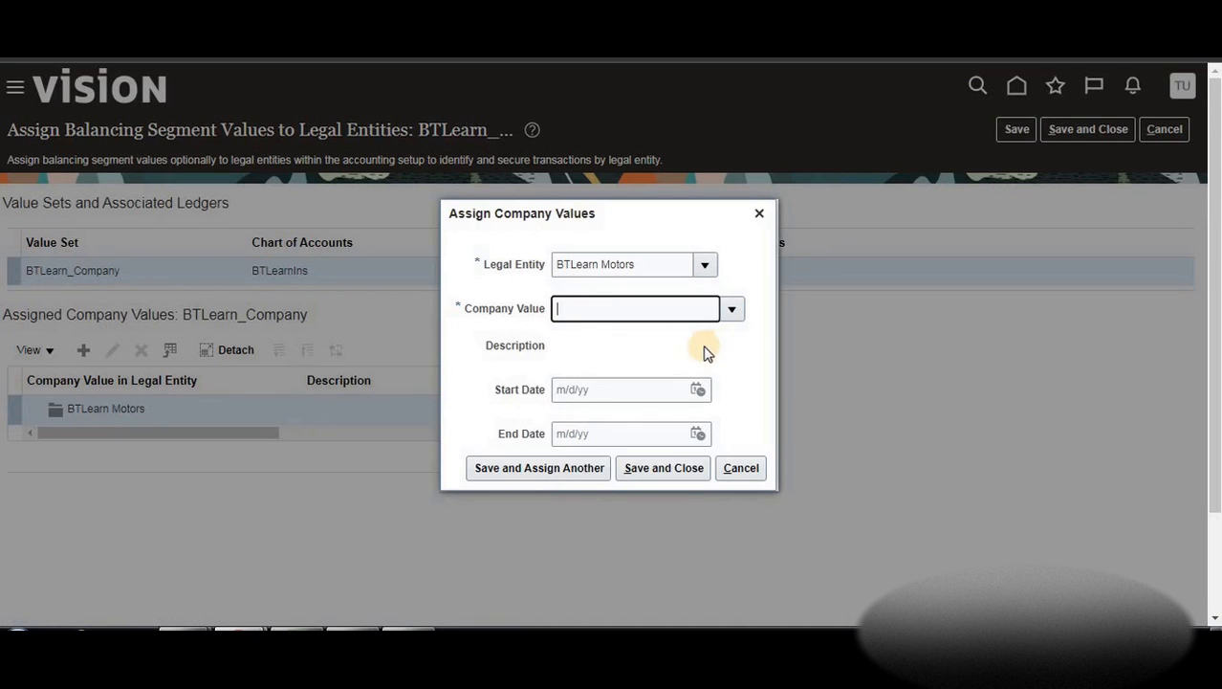
left_click(636, 470)
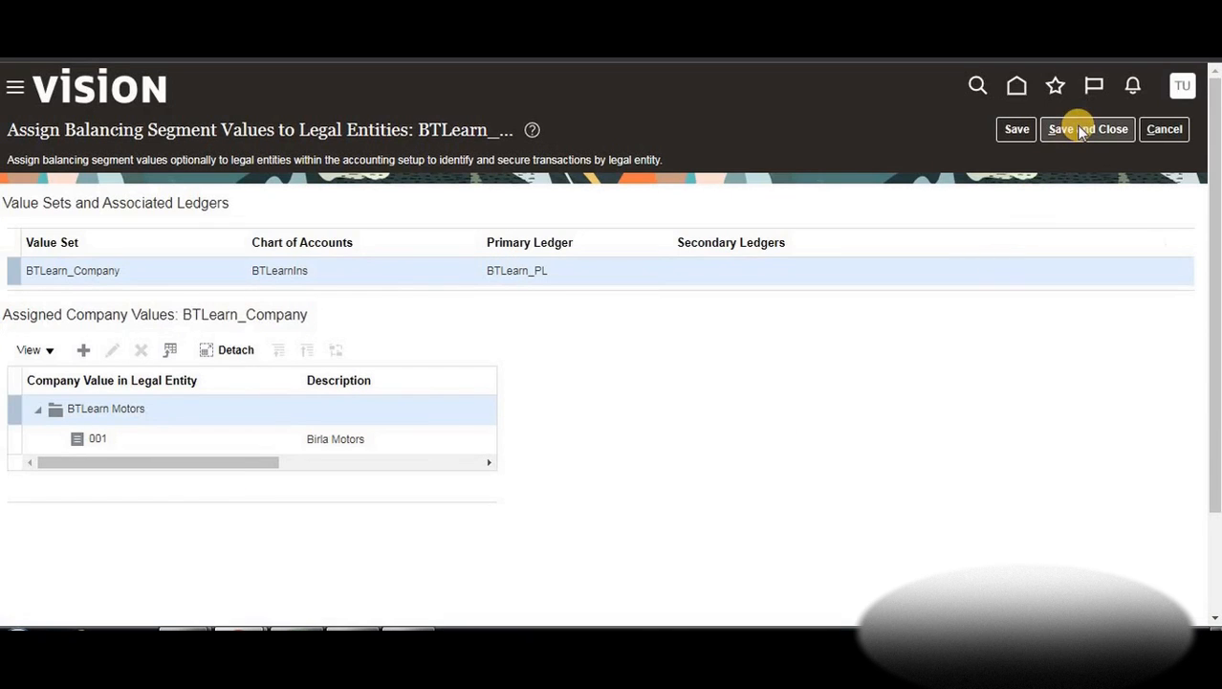
left_click(1081, 131)
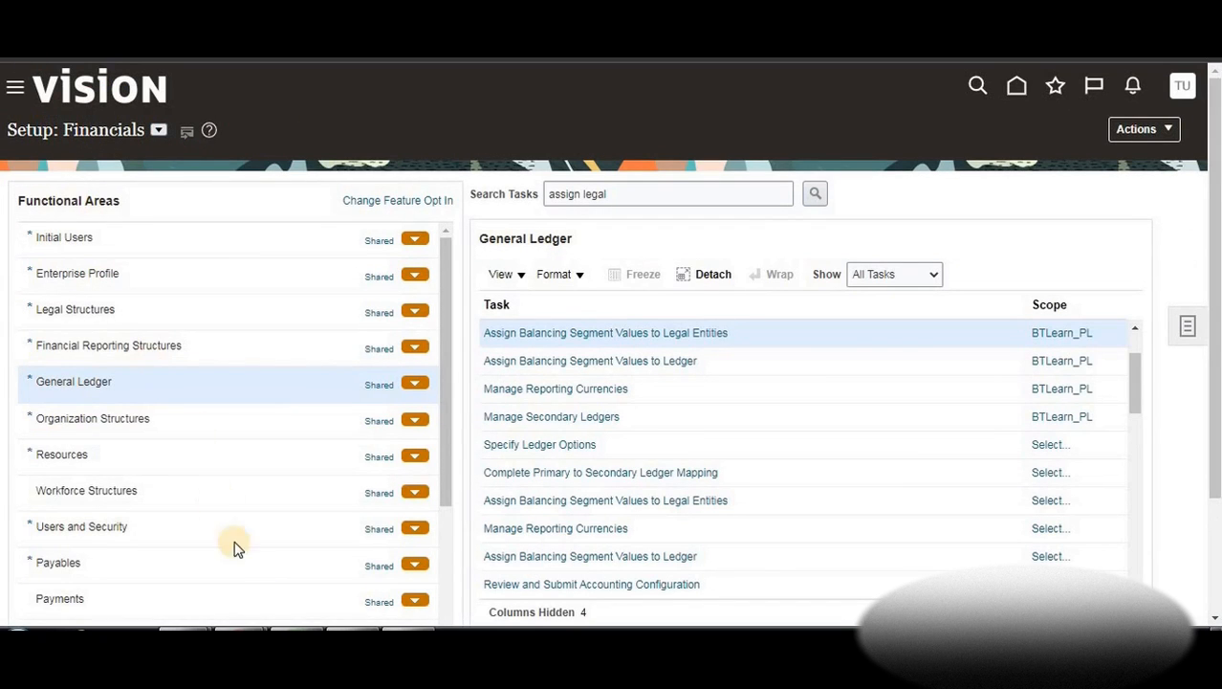
Note 'g)Review and submit accounting configuration' in Excel cell C31, then minimize the workbook
left_click(414, 598)
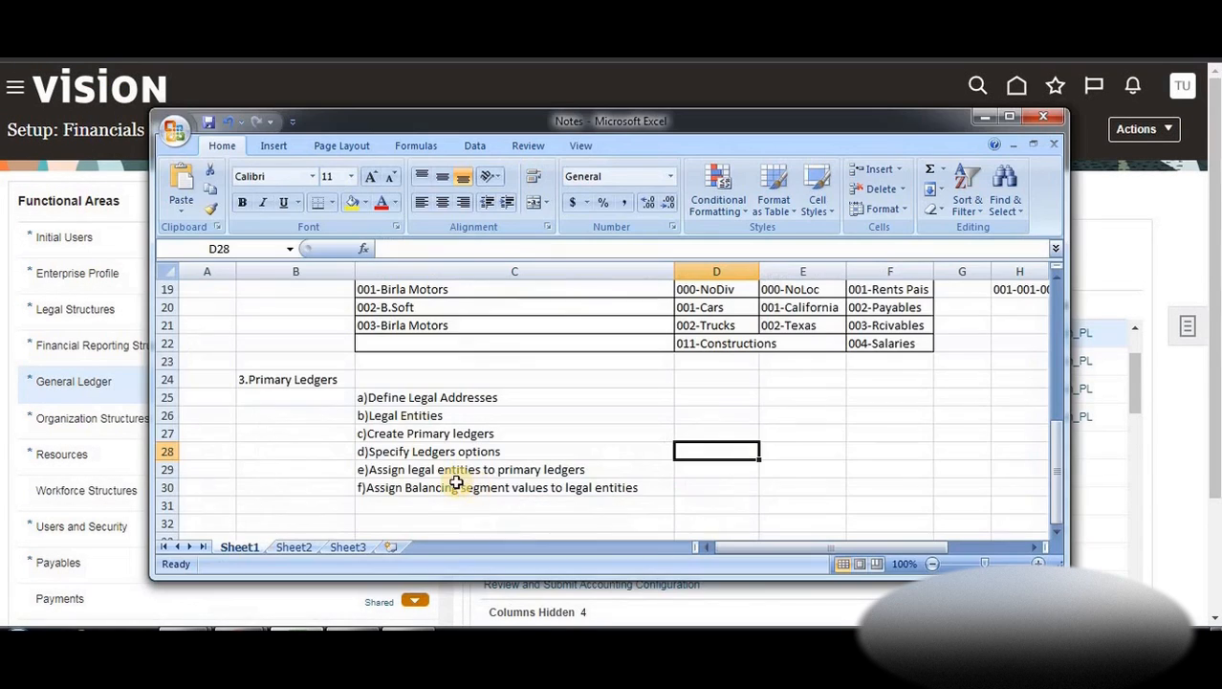
left_click(392, 504)
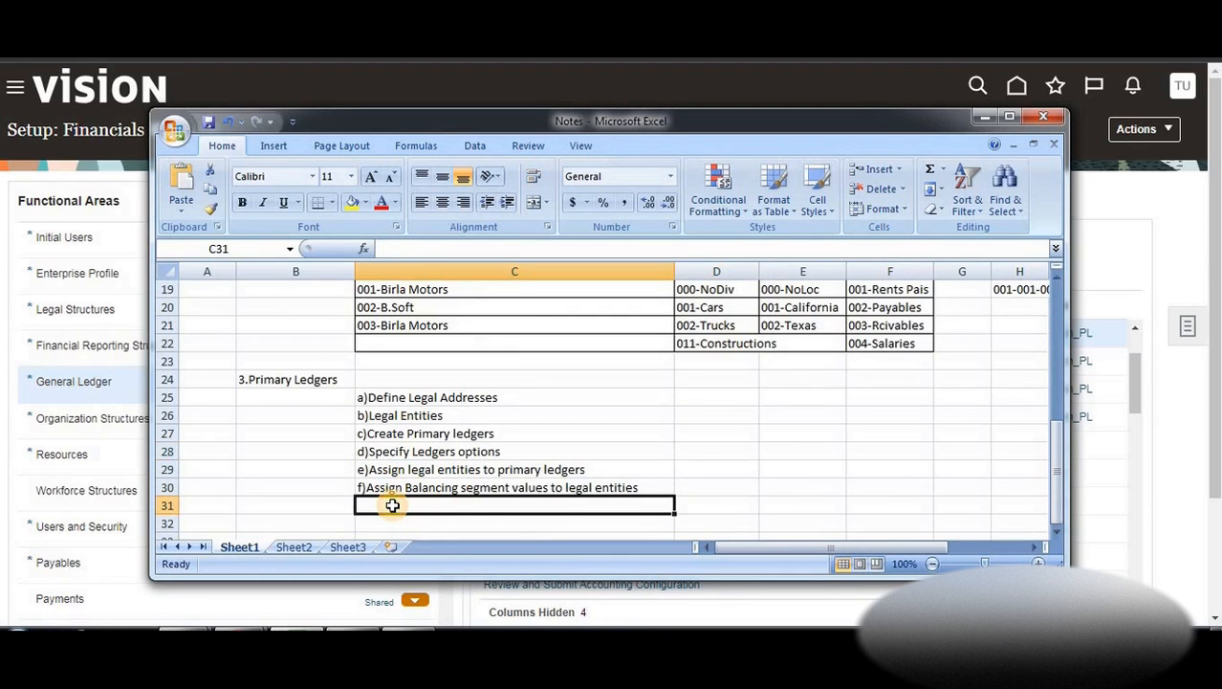
type("g")
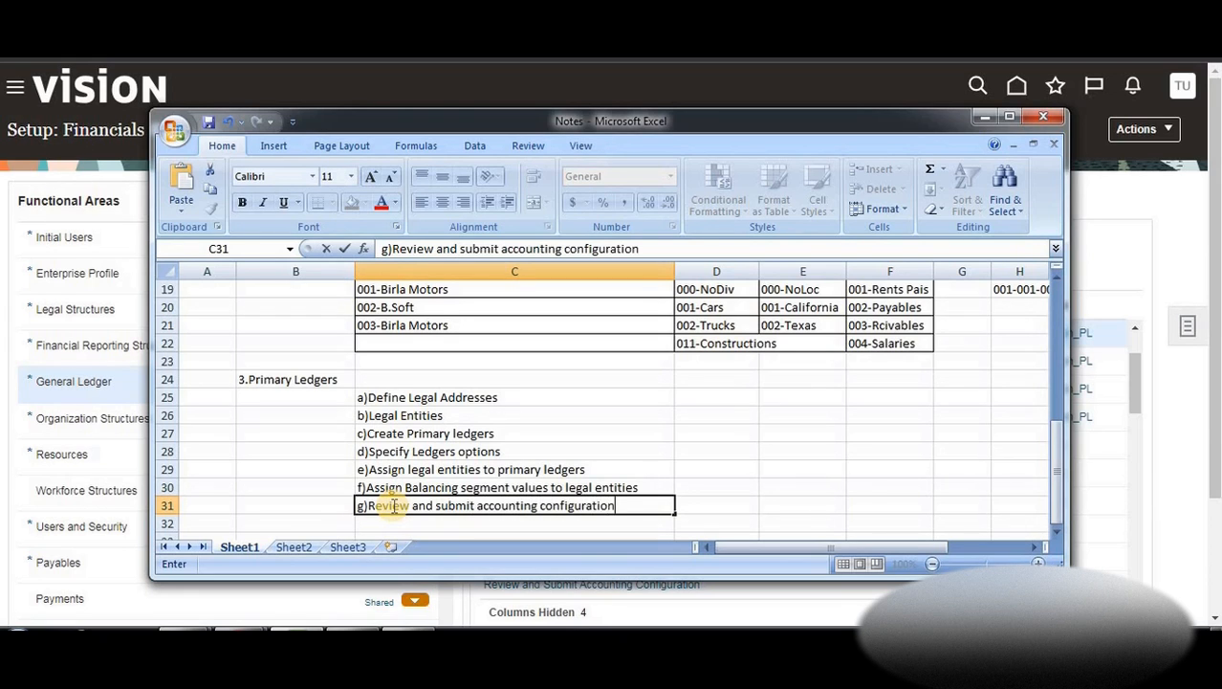
left_click(985, 117)
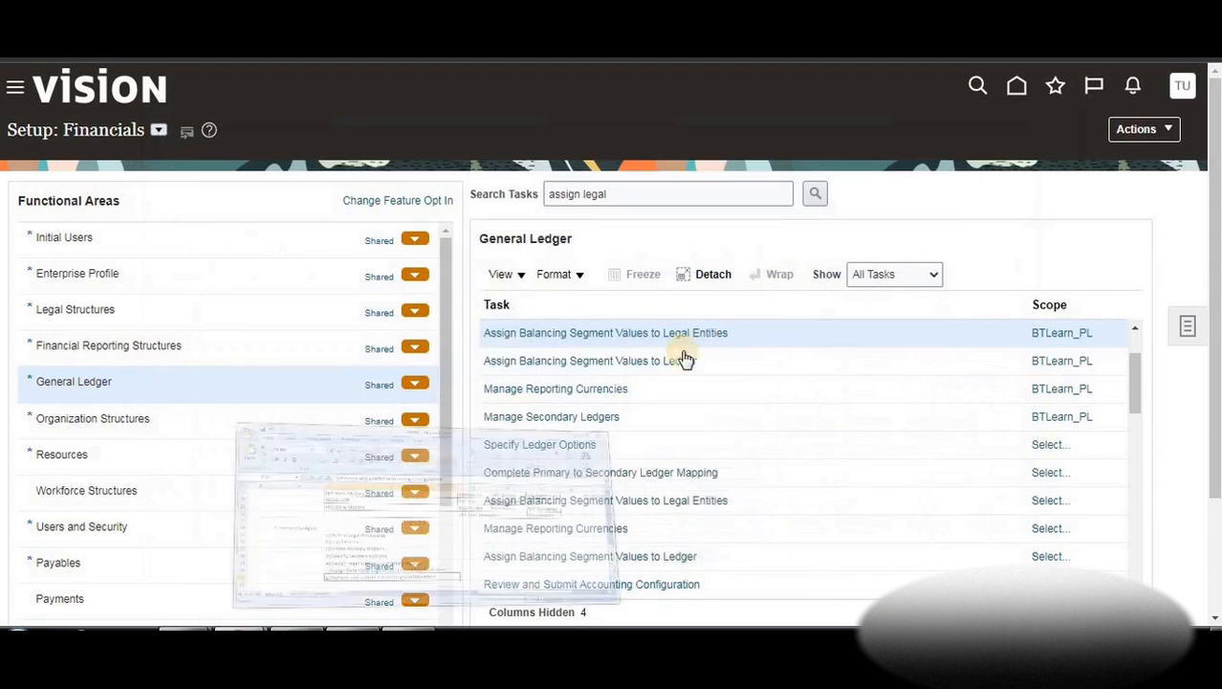
Review and submit the accounting configuration for the BTLearn_PL primary ledger
left_click(635, 585)
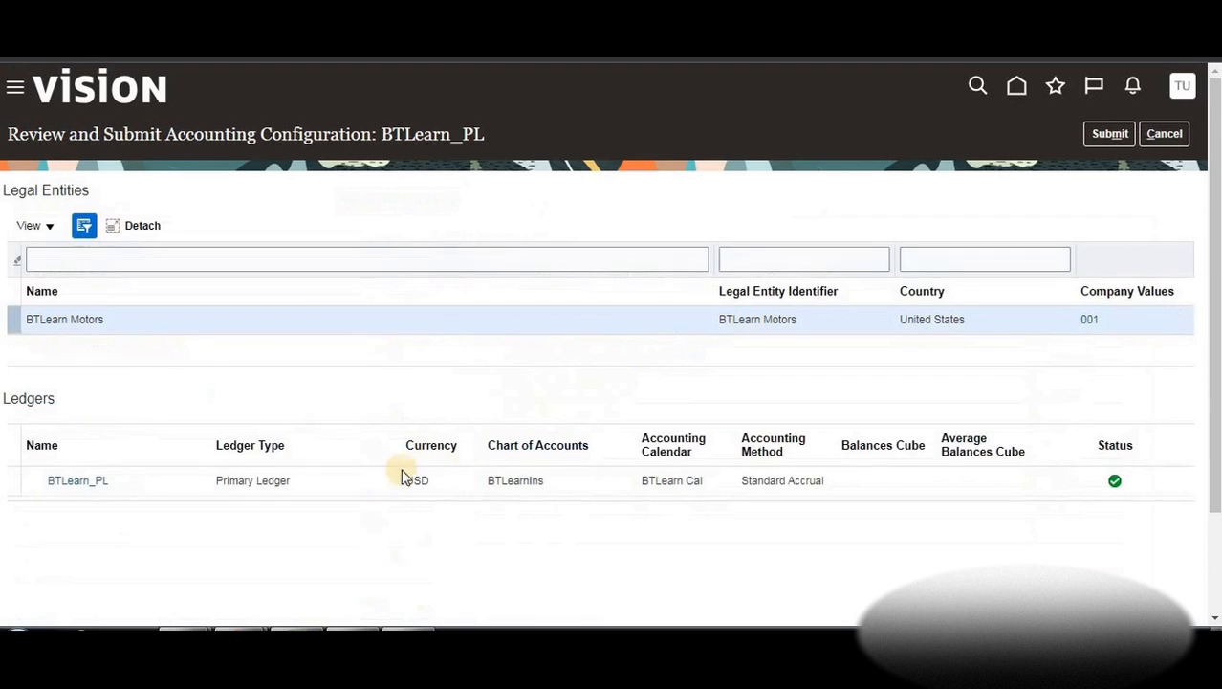
left_click(184, 486)
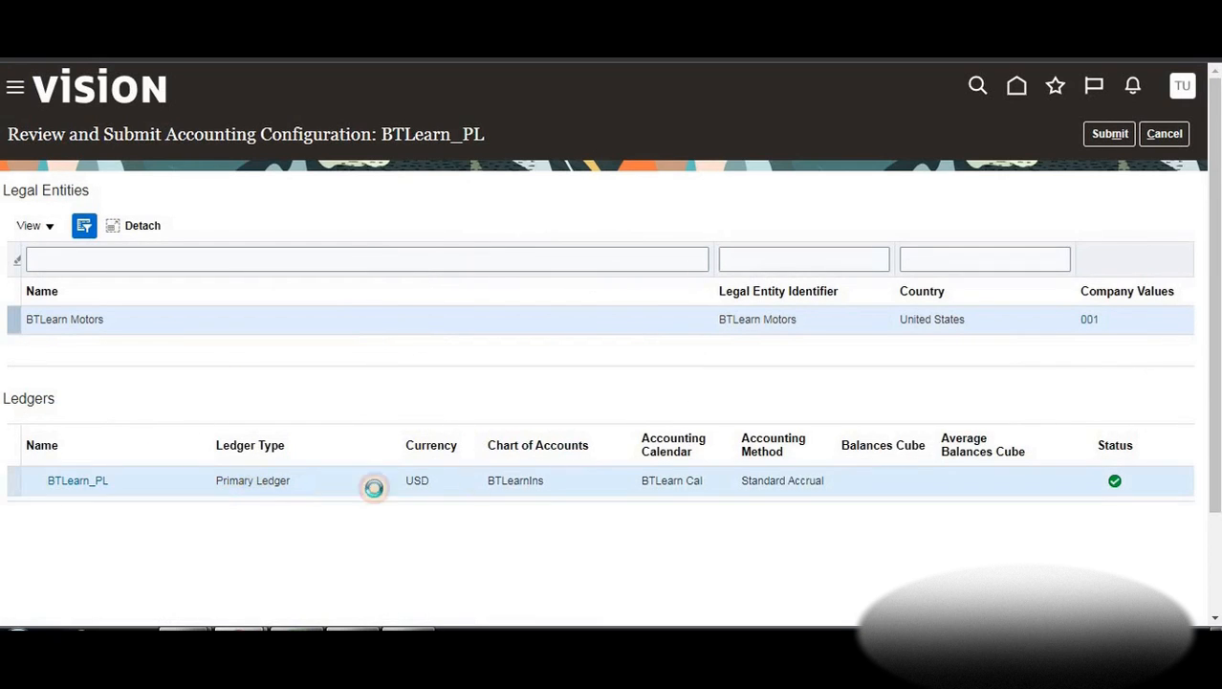
left_click(1109, 135)
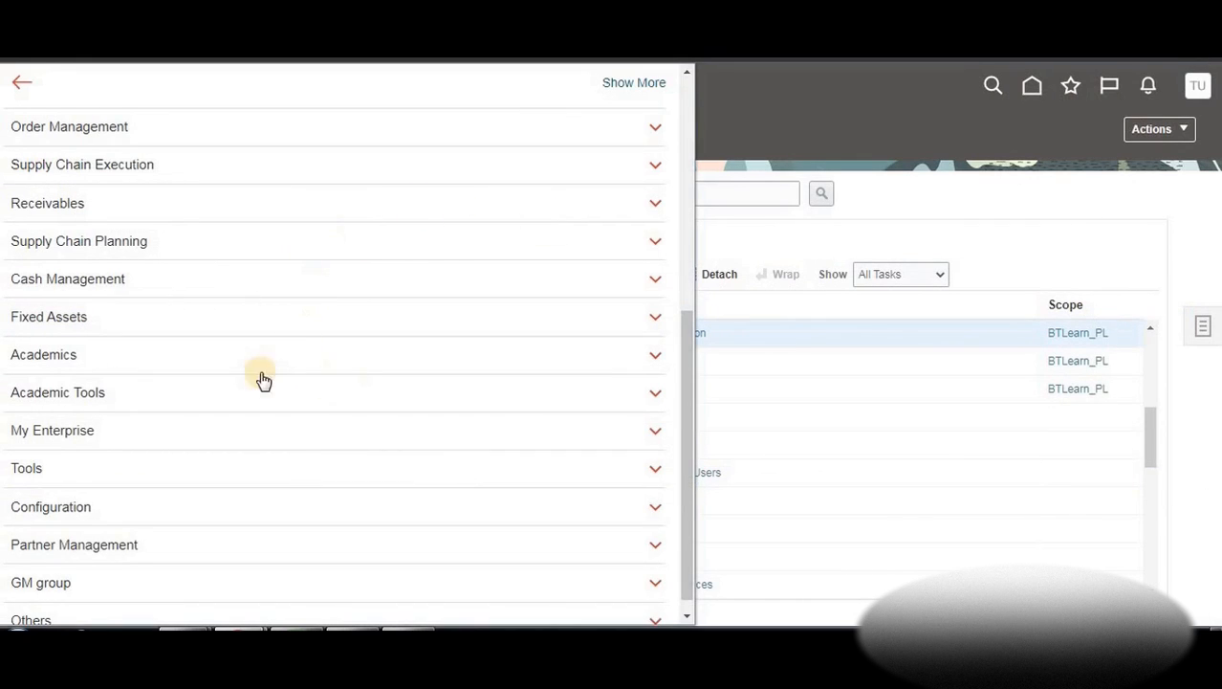
Expand the Tools task group, then bring the Excel notes back over the setup page
left_click(32, 471)
scroll(294, 493, "down", 3)
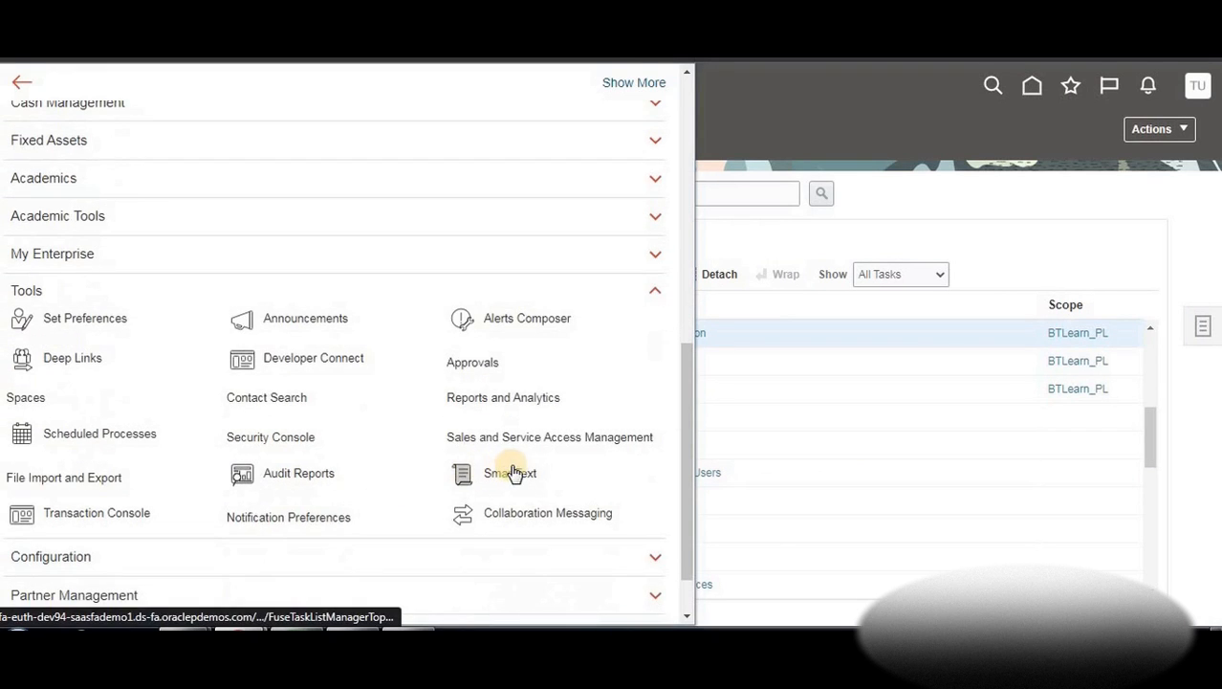
scroll(505, 474, "down", 1)
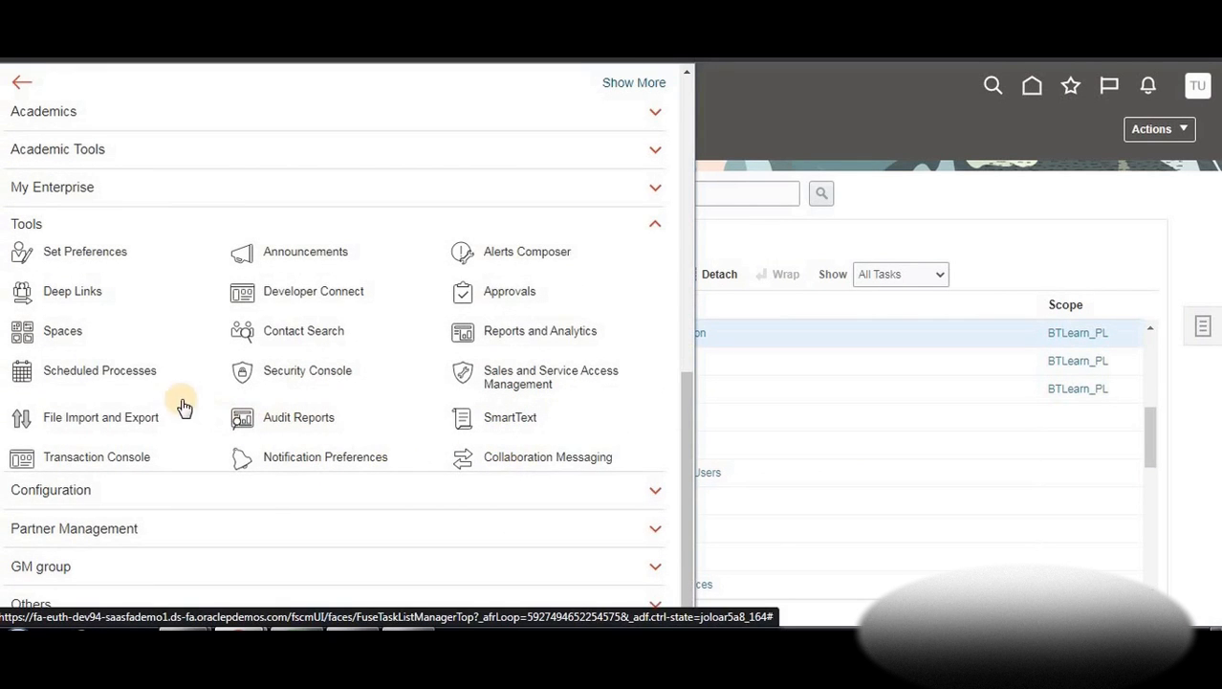
left_click(532, 383)
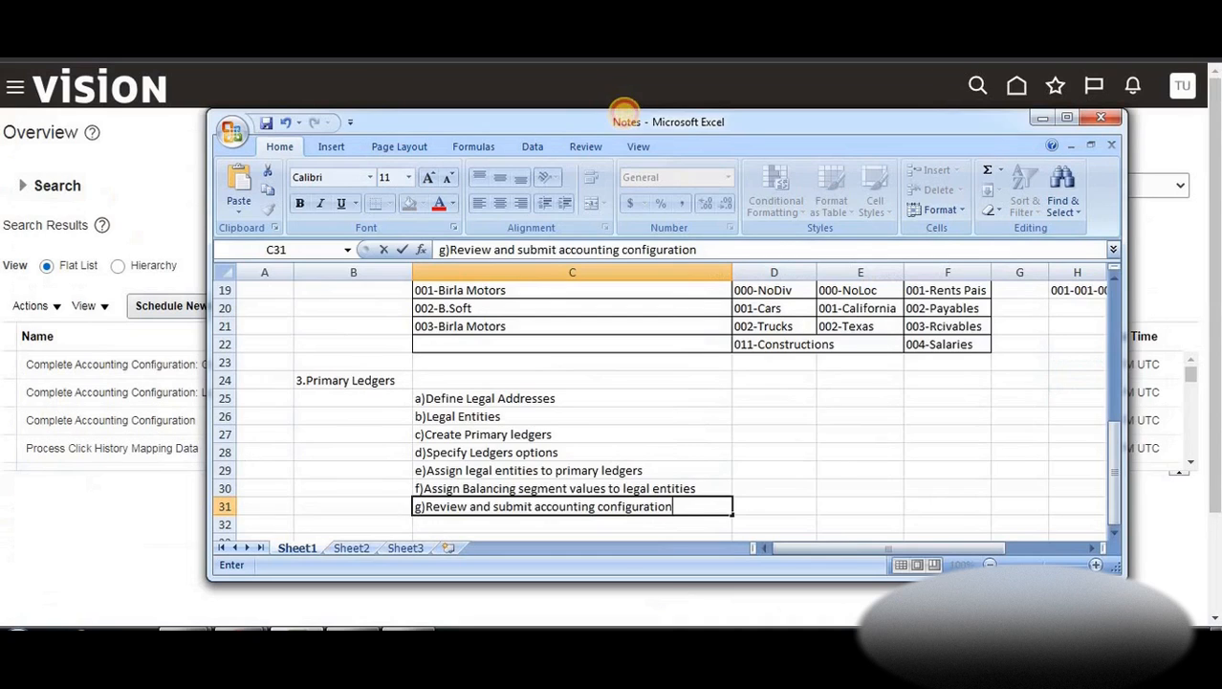
left_click_drag(624, 120, 641, 118)
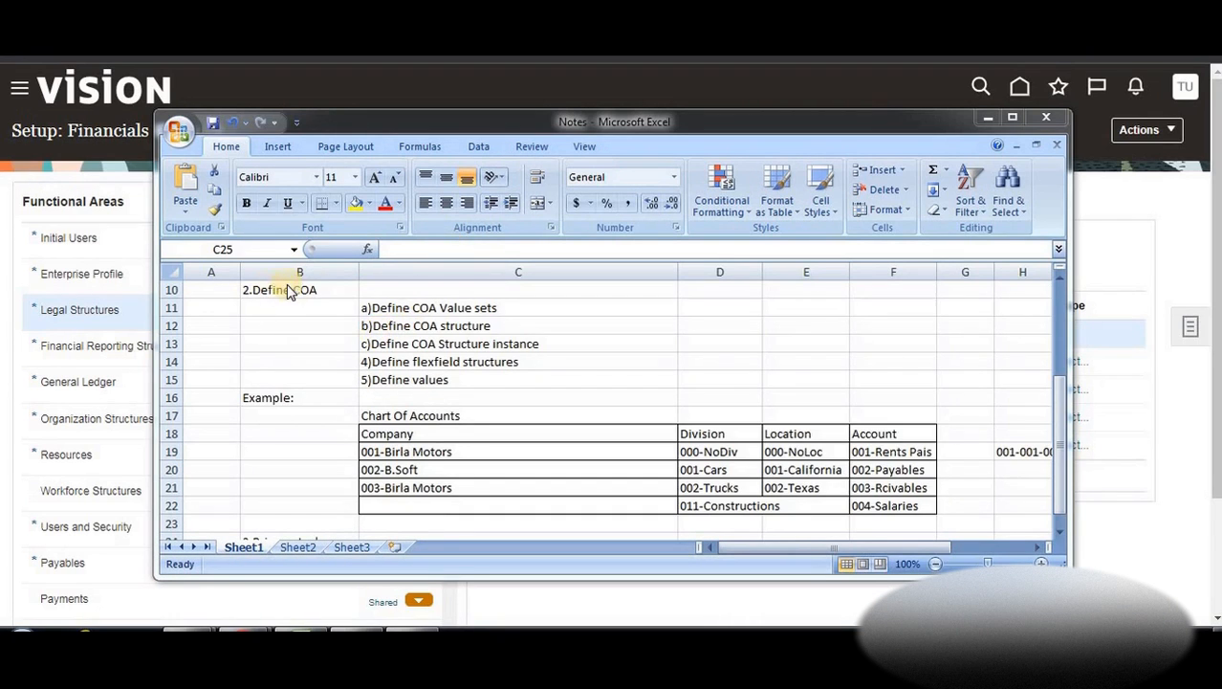
Enter 'a)Define Legal Addresses' in cell C25 under the 3.Primary Ledgers heading
left_click(479, 362)
scroll(424, 391, "down", 2)
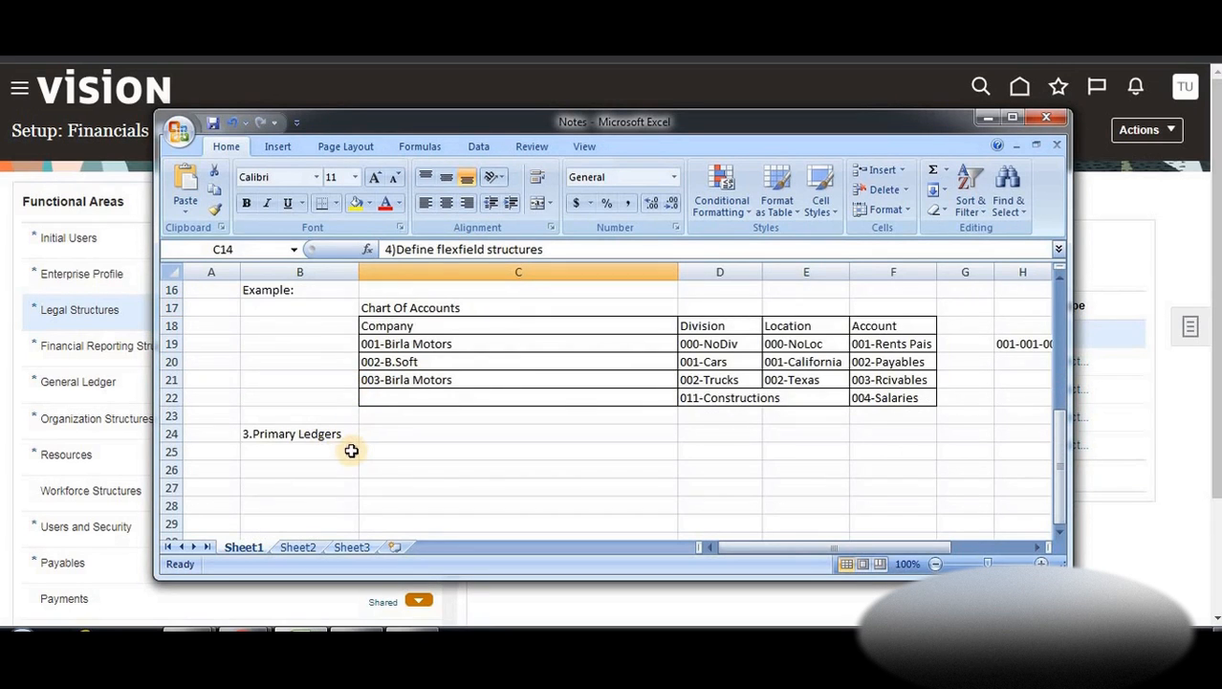
left_click(349, 450)
left_click(381, 457)
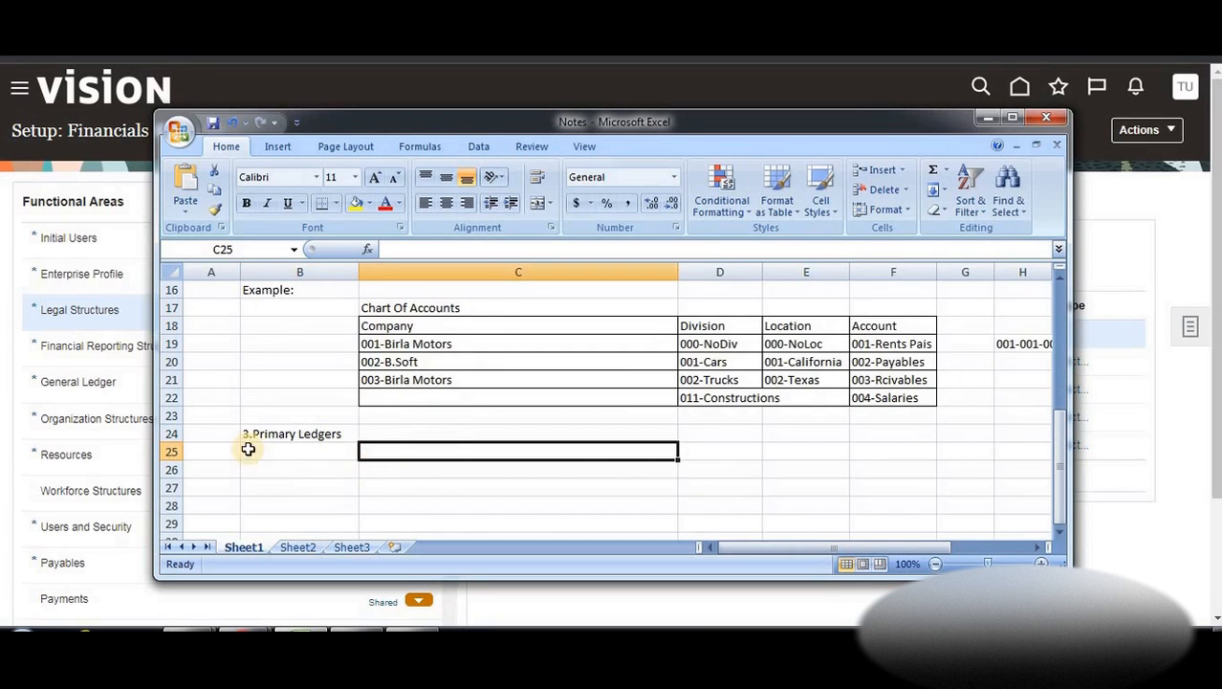
left_click(304, 449)
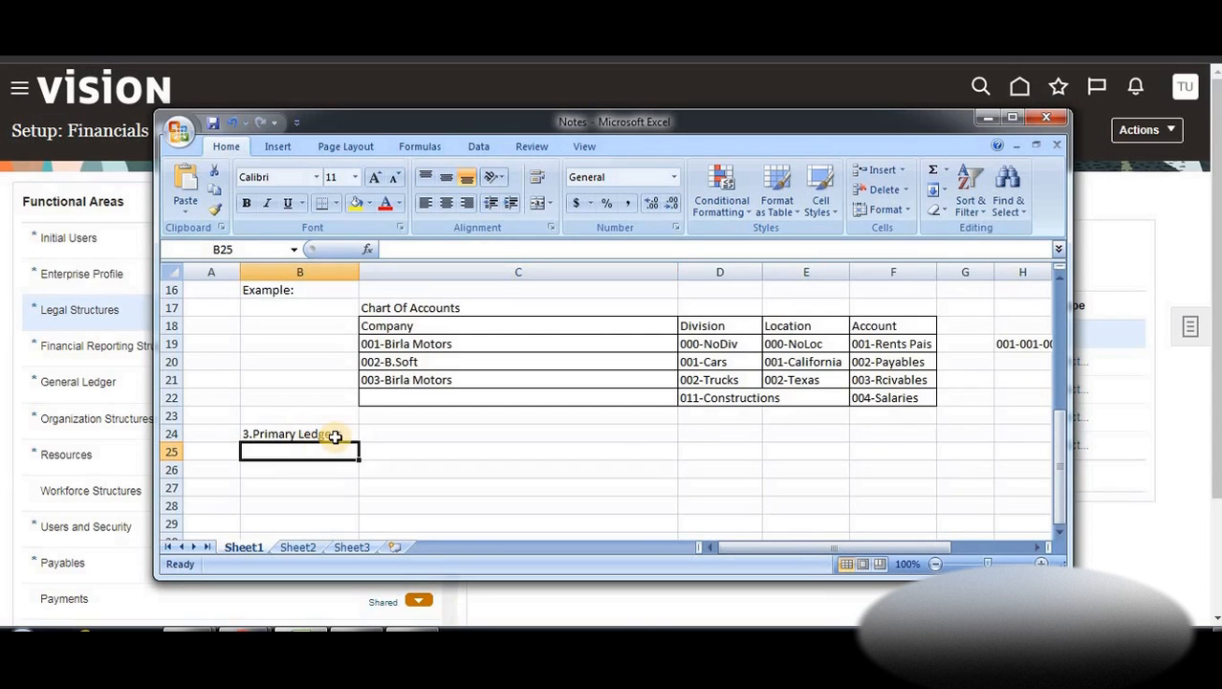
left_click(333, 432)
left_click(370, 448)
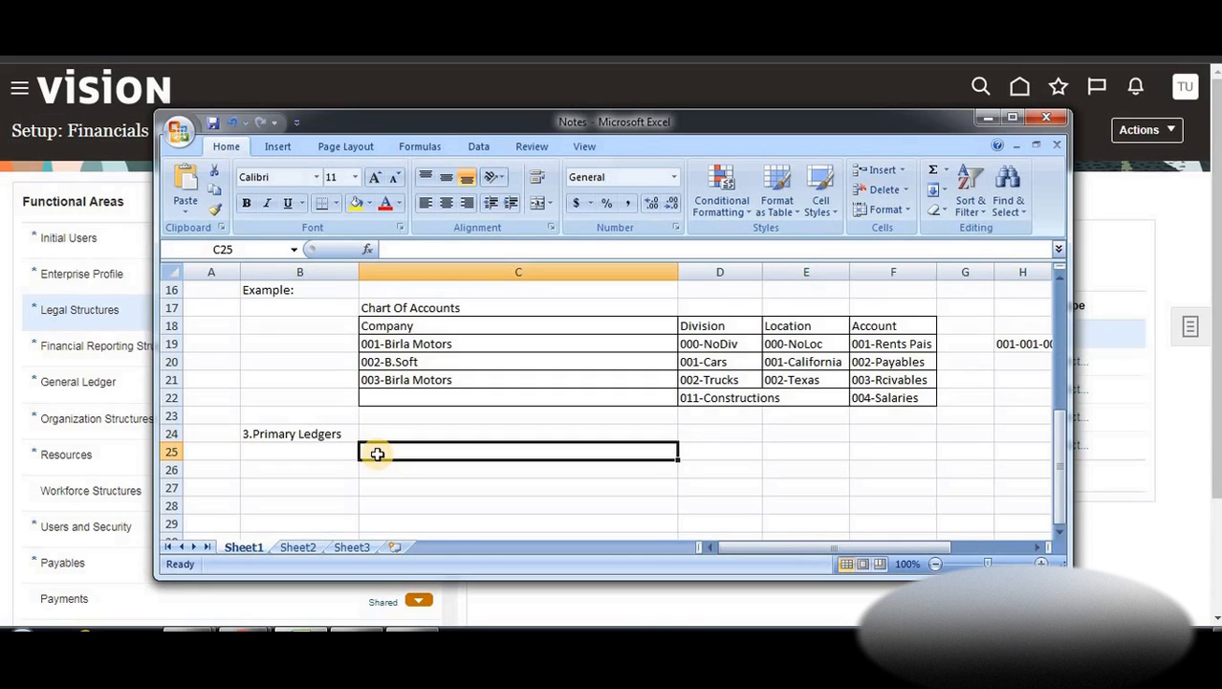
type("a_Defin")
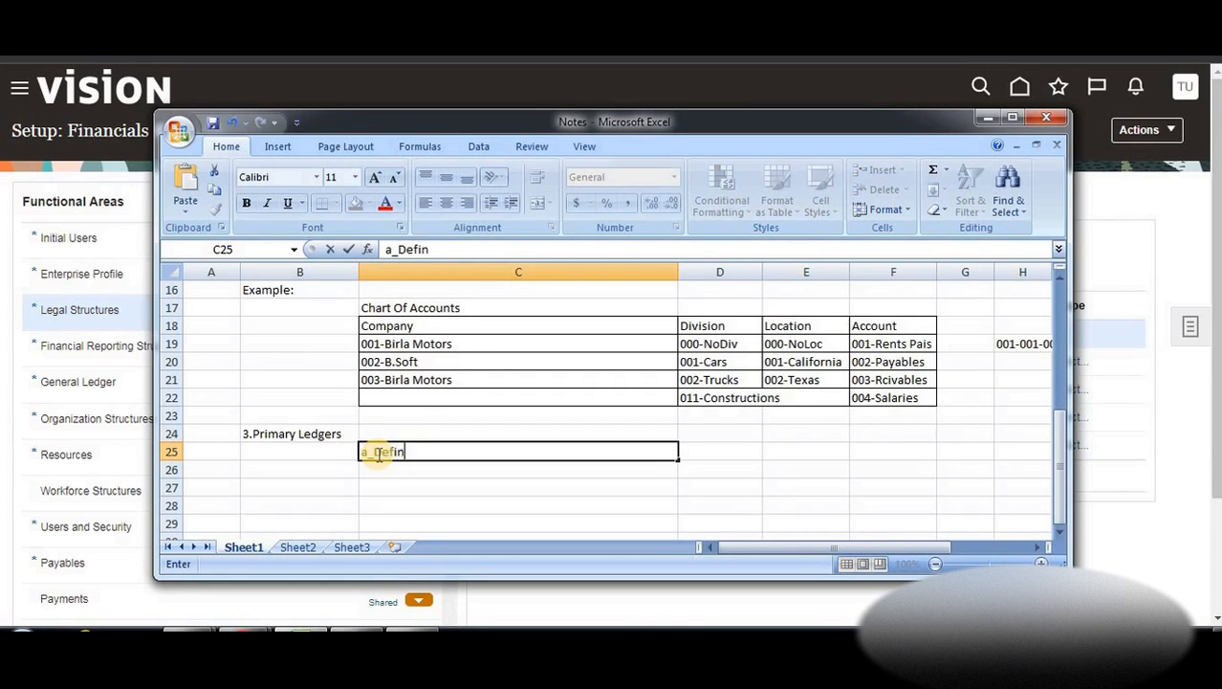
type("e Legal Addr")
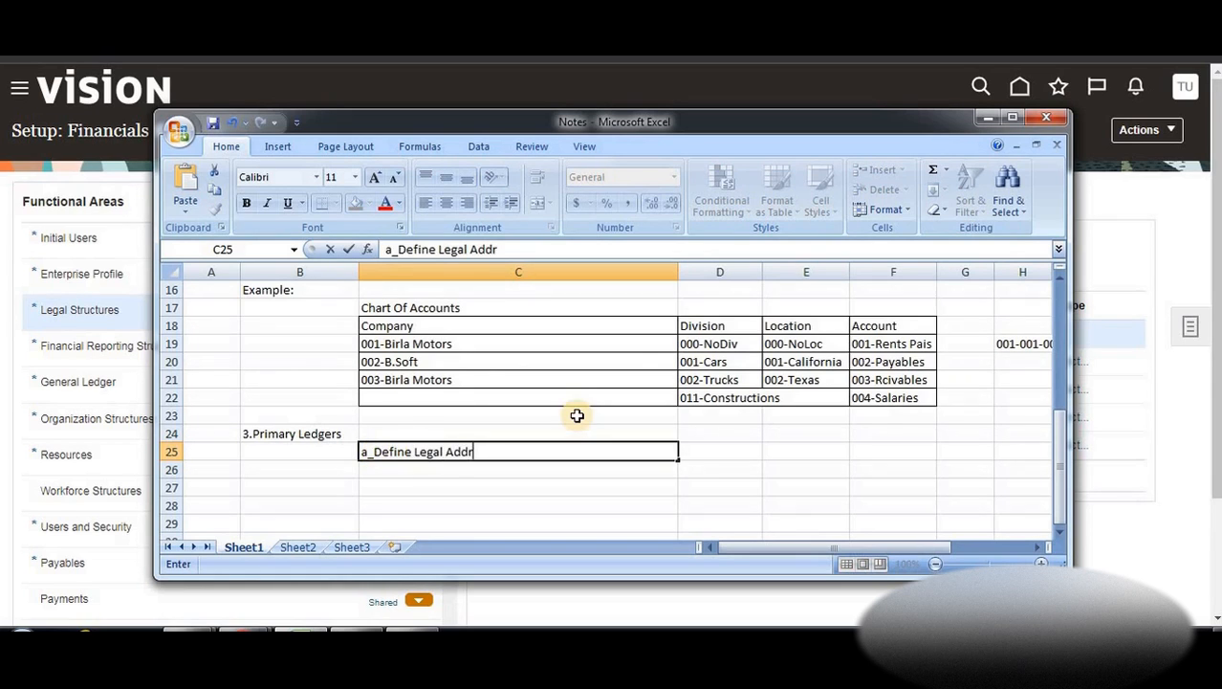
type("sses")
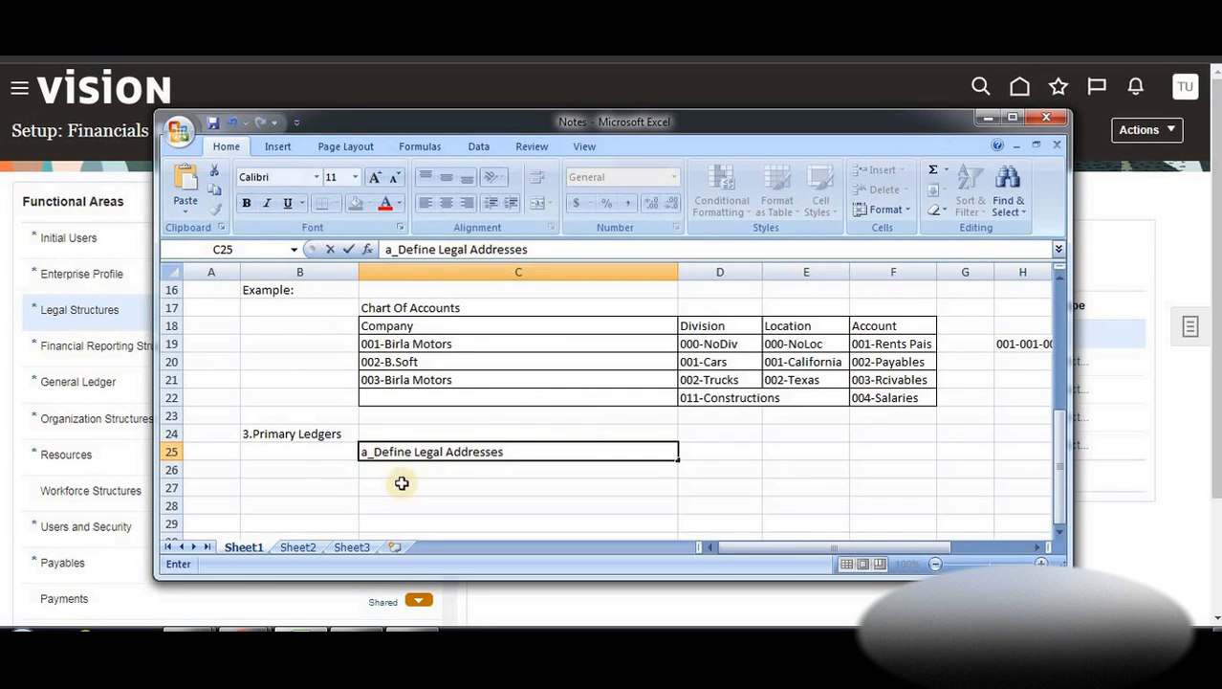
left_click(373, 452)
key("BackSpace")
type(")")
key("Return")
Add 'b)Legal Entities' in C26, then return to the Oracle setup page
type("b")
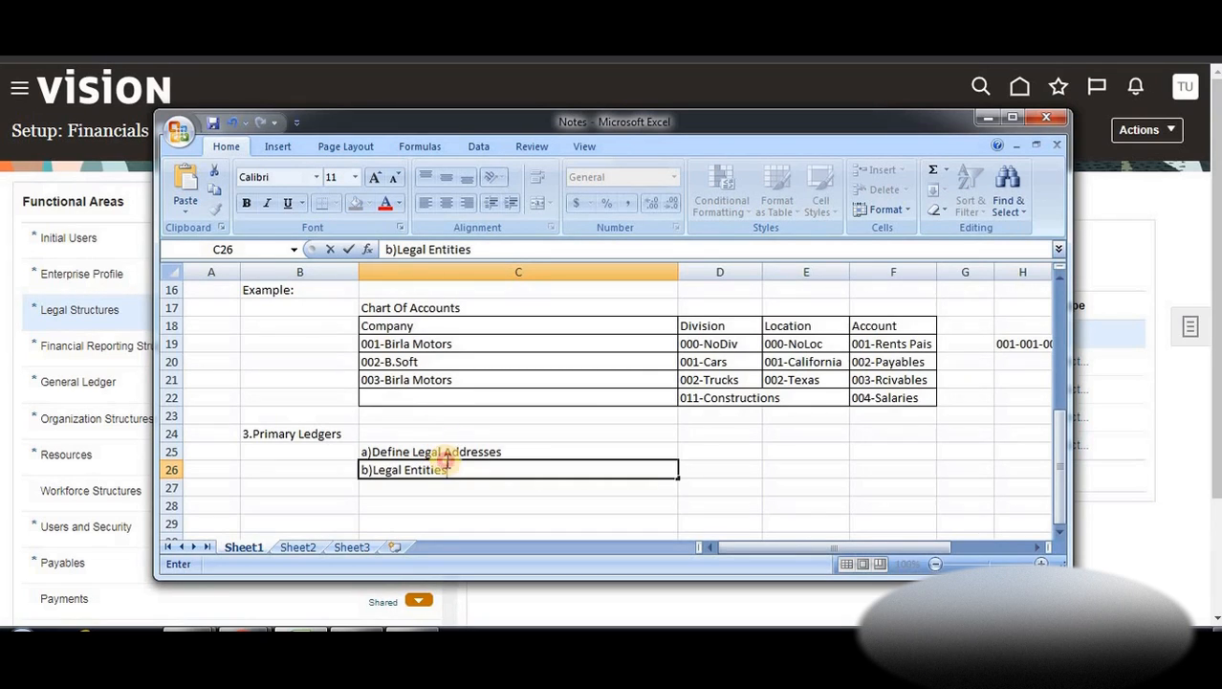
left_click(446, 451)
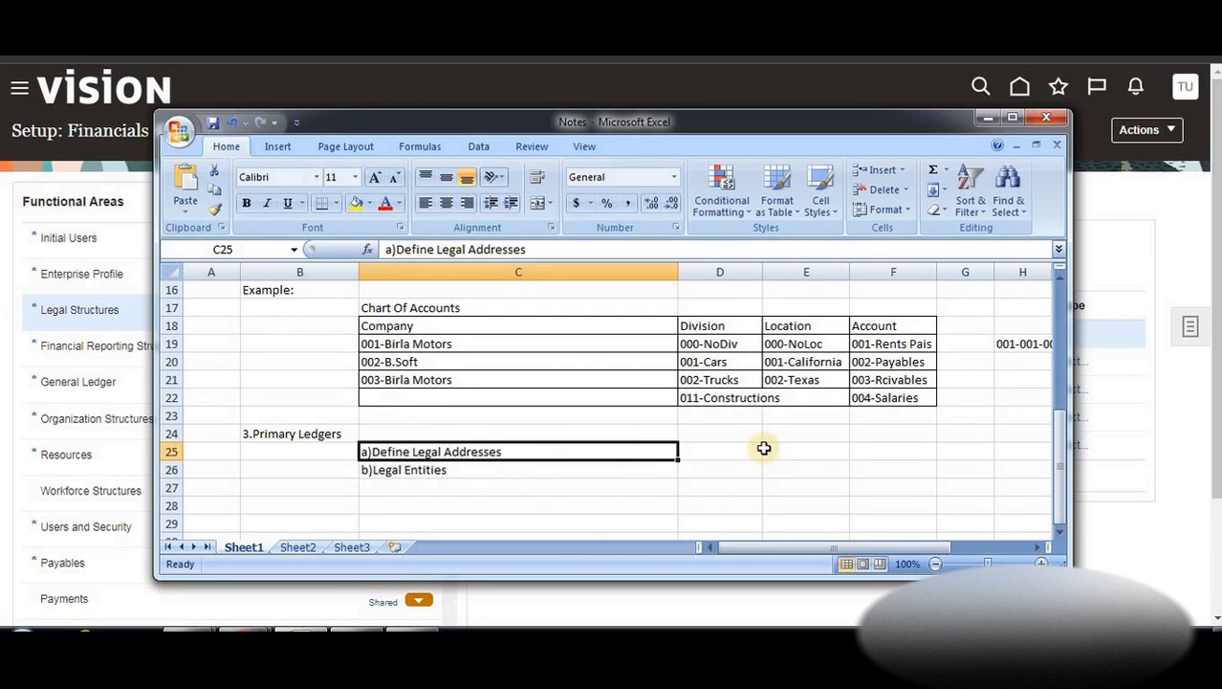
left_click(1176, 219)
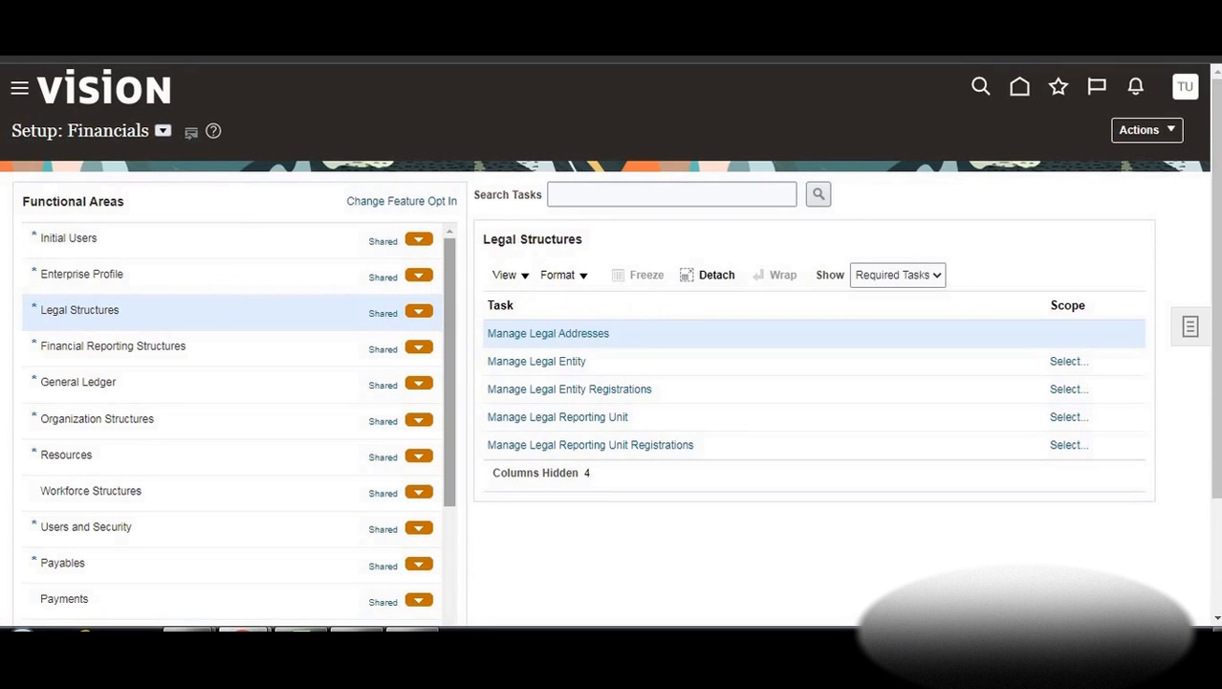
Open the Manage Legal Addresses task from the setup task list
left_click(642, 199)
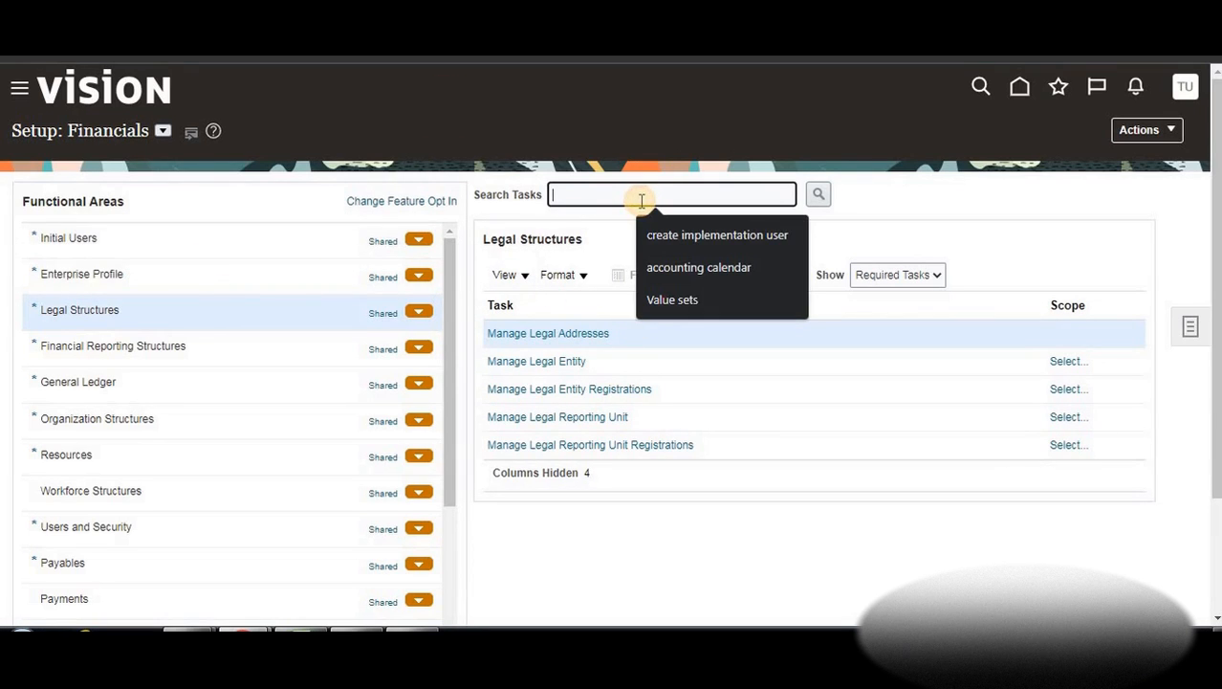
left_click(525, 334)
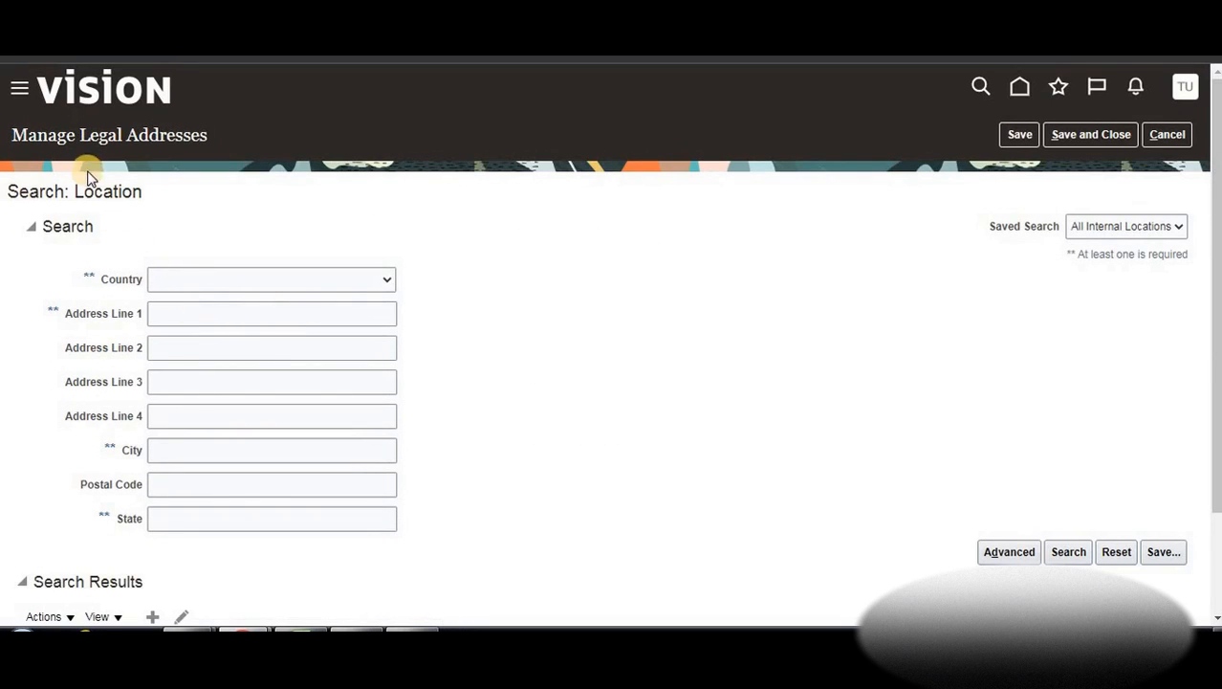
scroll(192, 218, "down", 3)
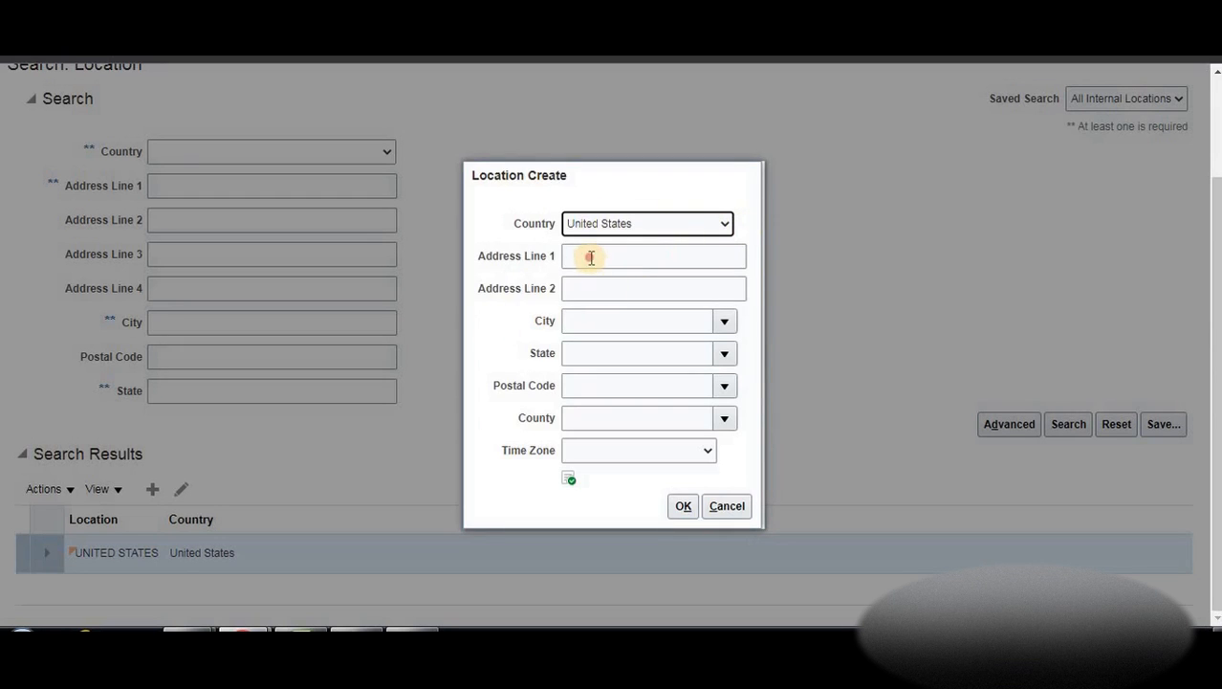
Enter address line 1 'Newyork' and search the city list for 'New york'
left_click(628, 259)
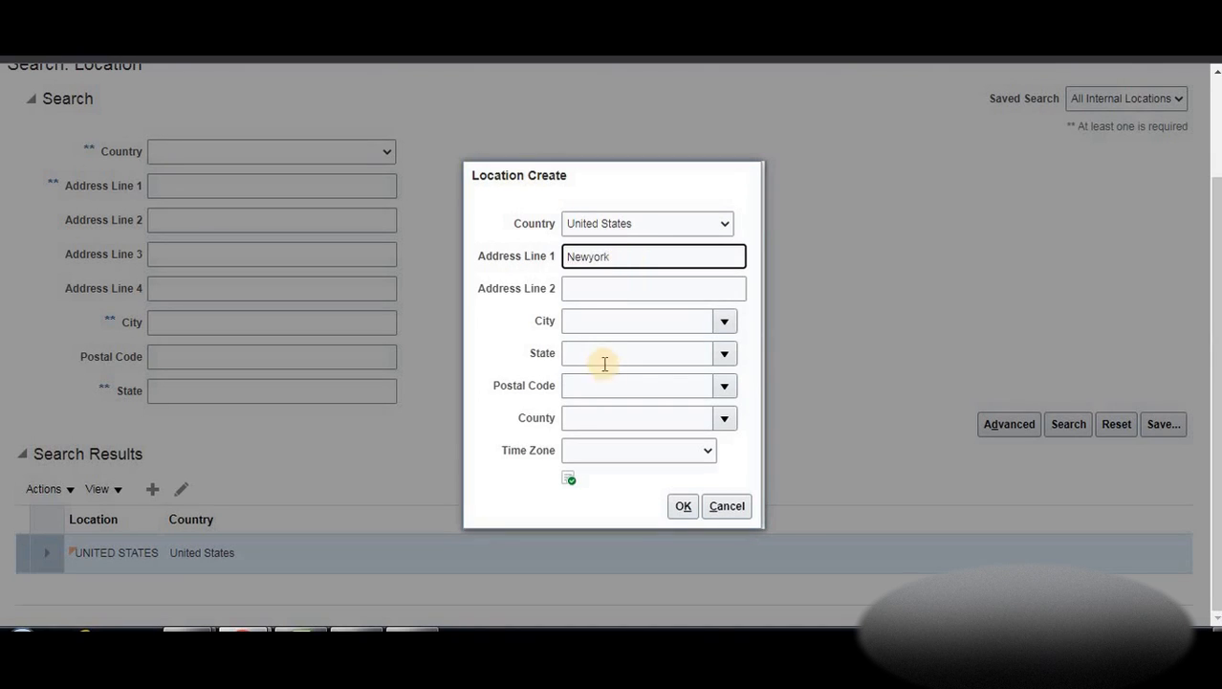
left_click(587, 320)
left_click(725, 323)
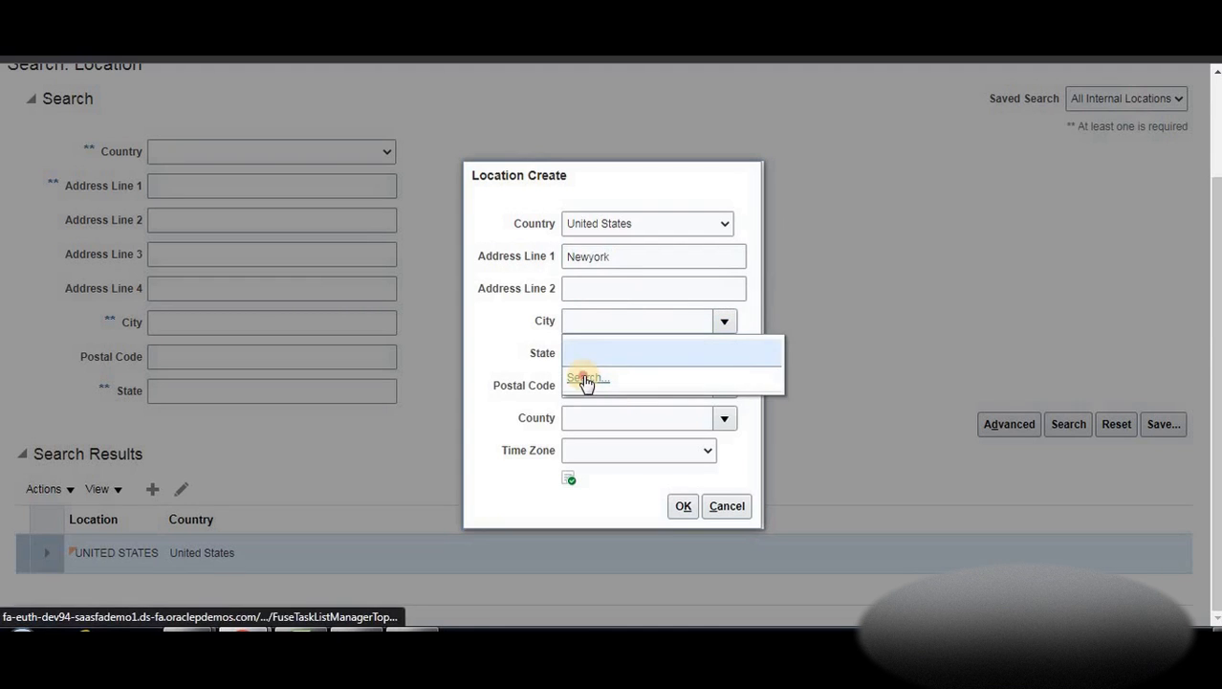
left_click(615, 390)
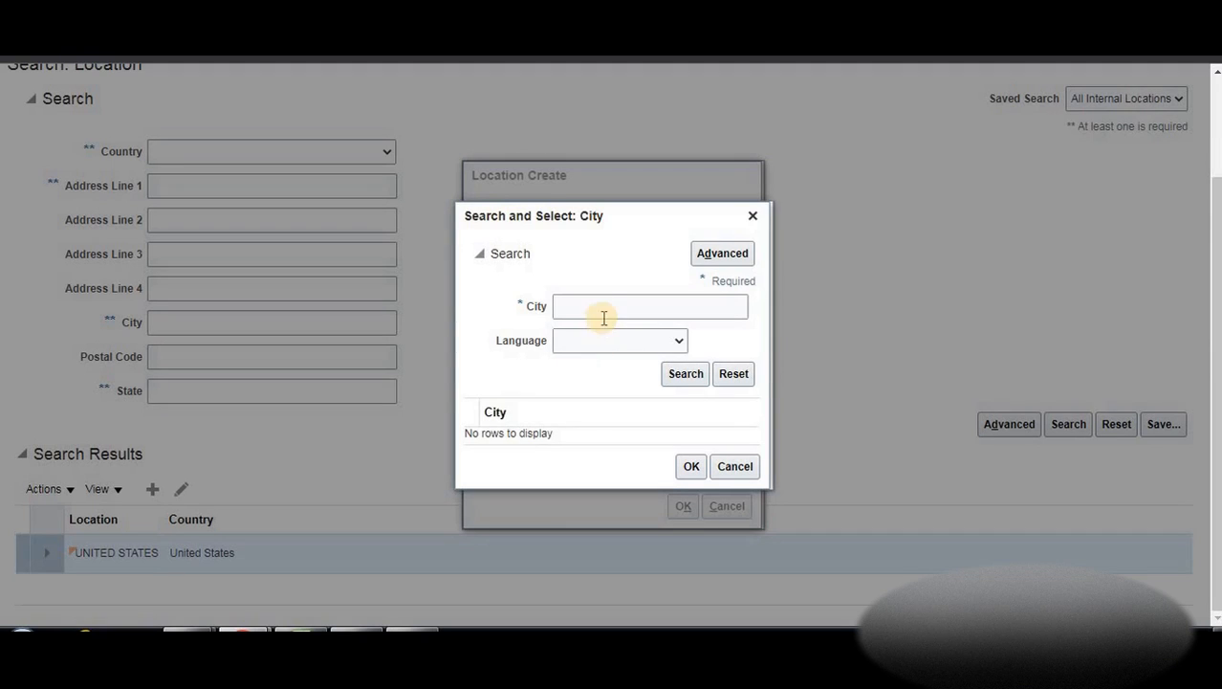
left_click(601, 312)
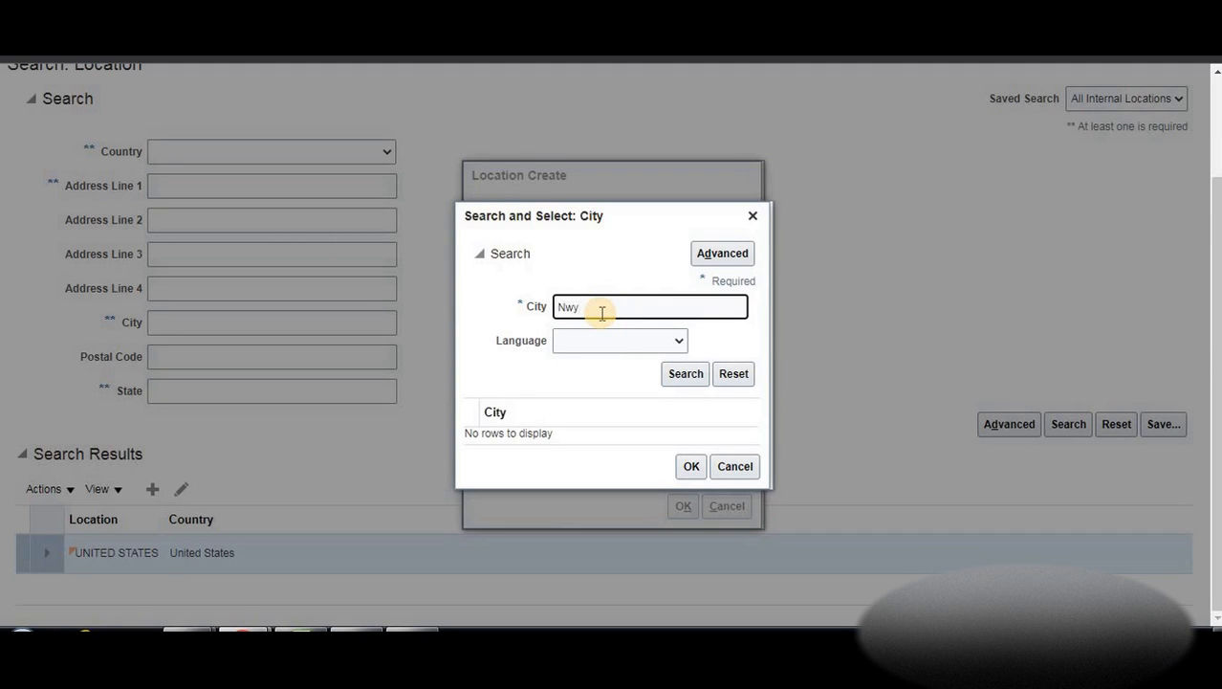
left_click(560, 307)
type("ewyork")
left_click(683, 374)
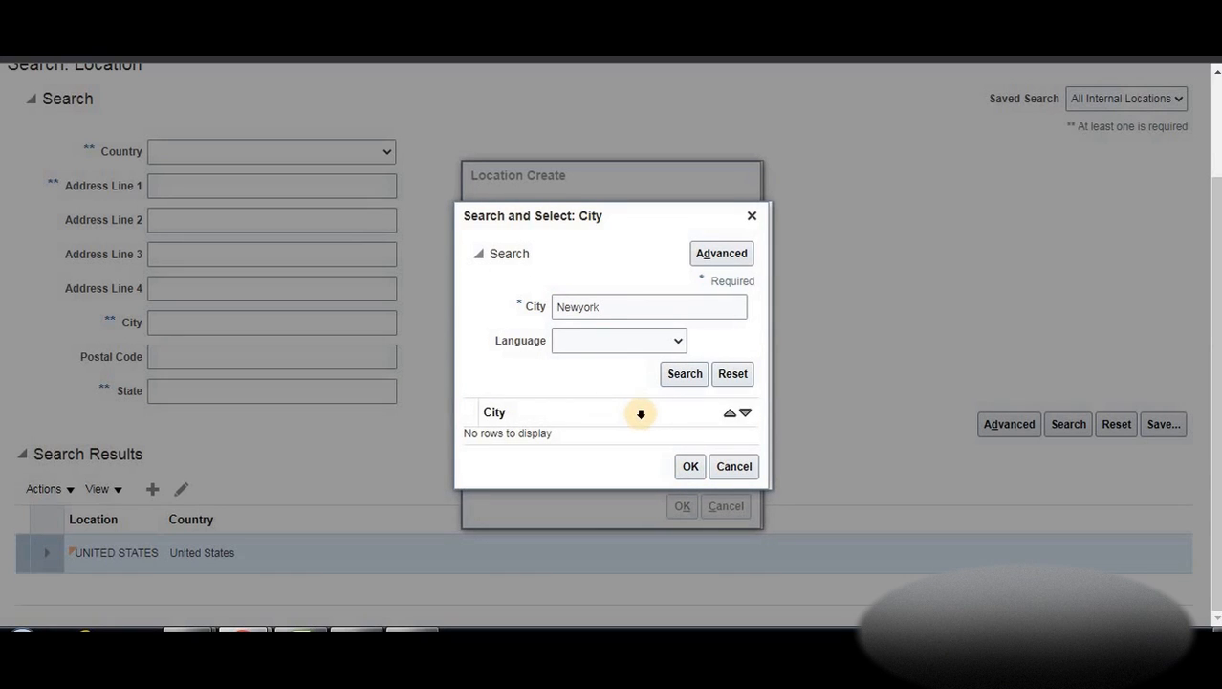
left_click(576, 307)
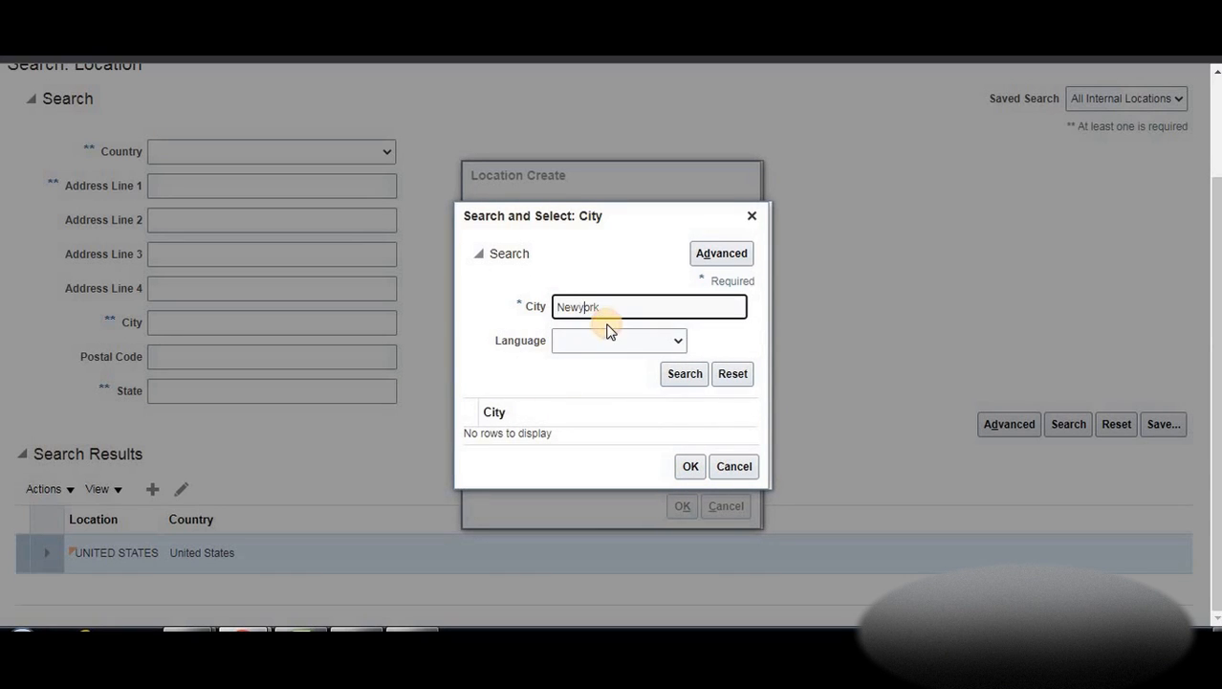
left_click(691, 373)
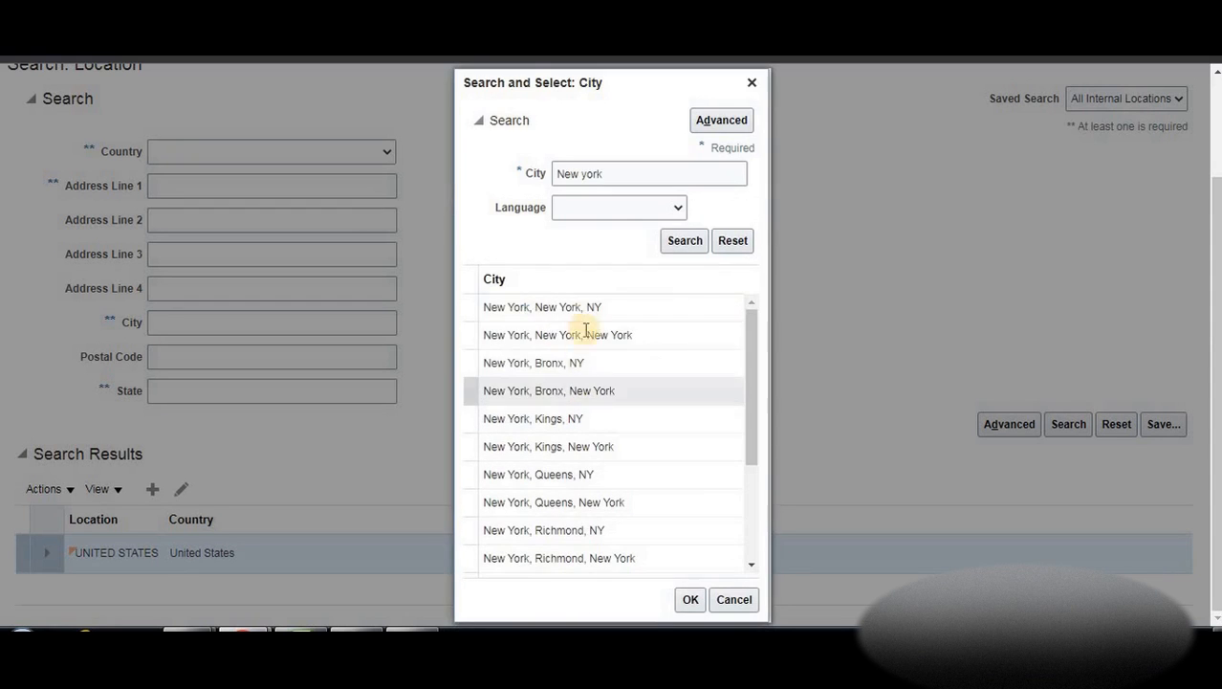
Choose New York, New York, NY as the city and start the postal code
left_click(547, 308)
left_click(688, 603)
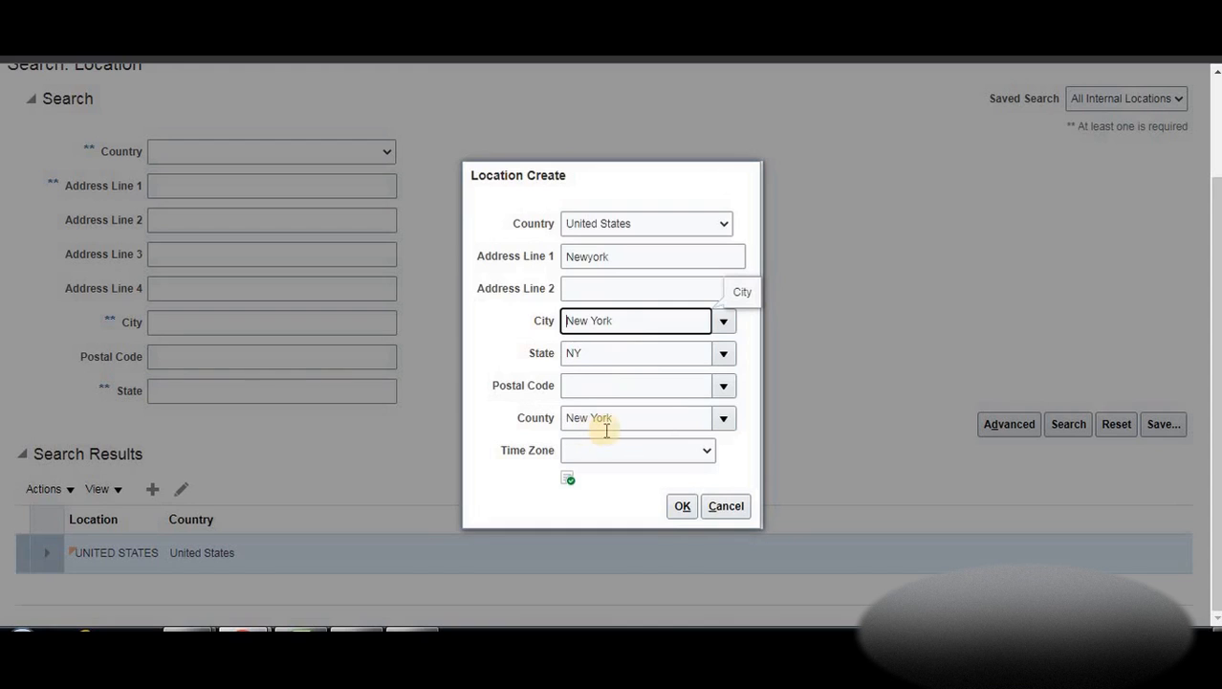
left_click(608, 387)
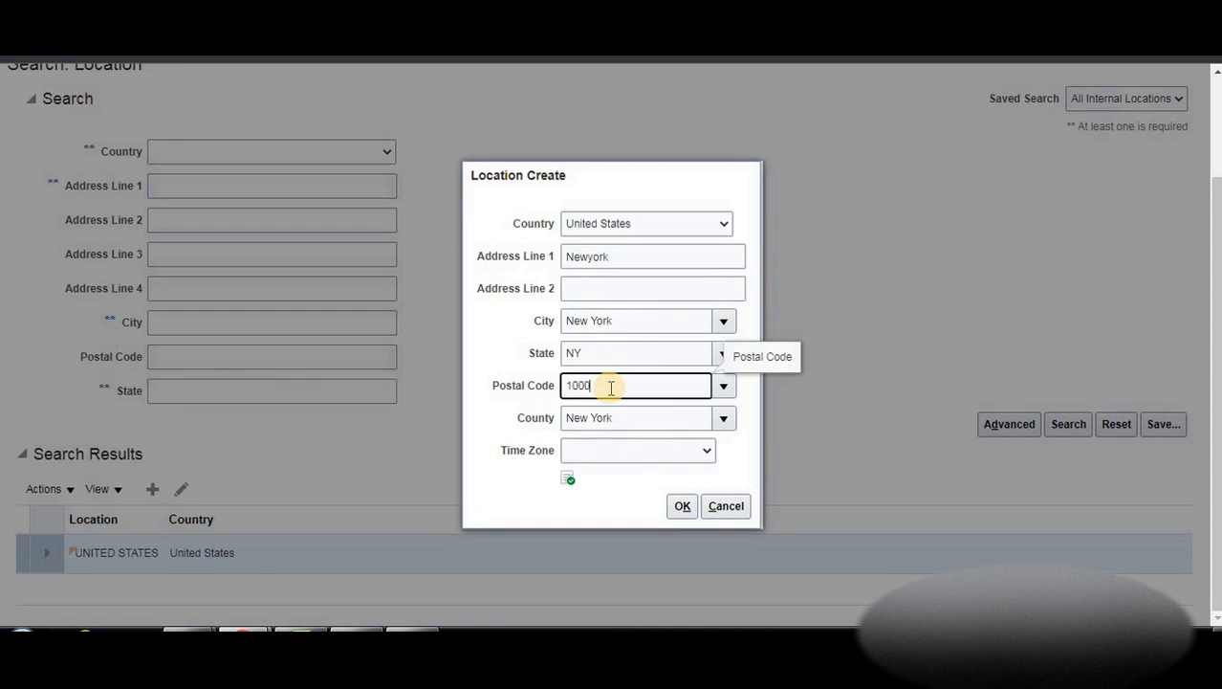
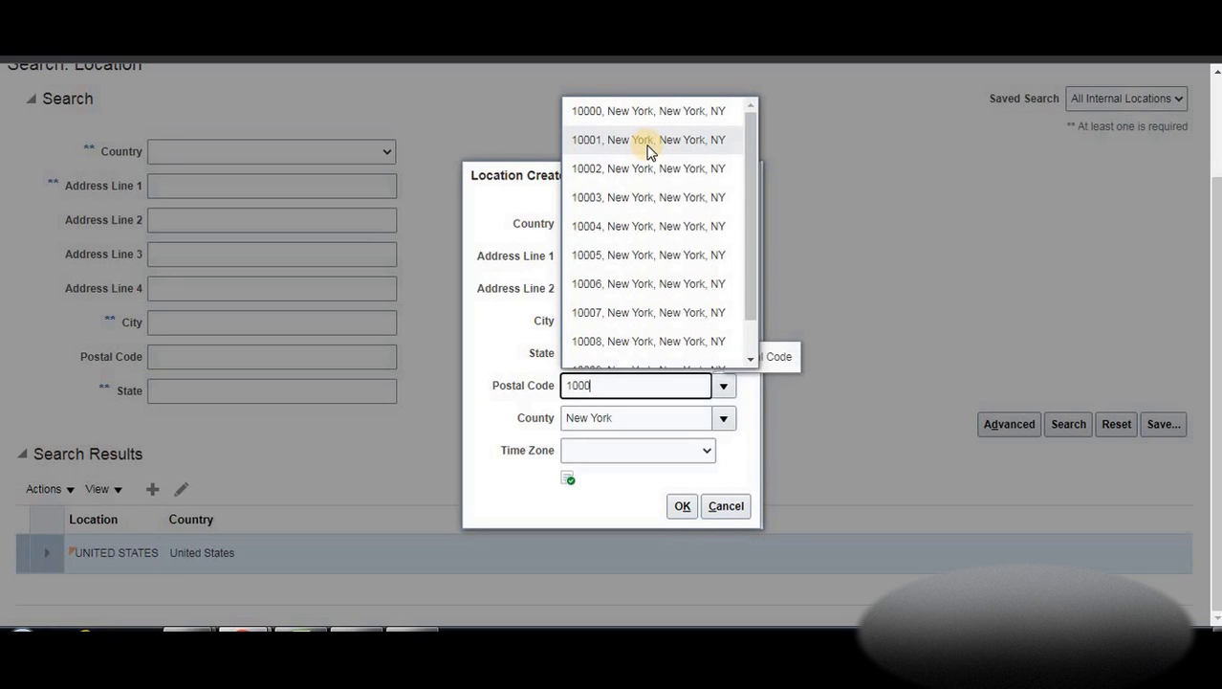
Set postal code 10001, confirm the New York location, and save the legal addresses
left_click(646, 142)
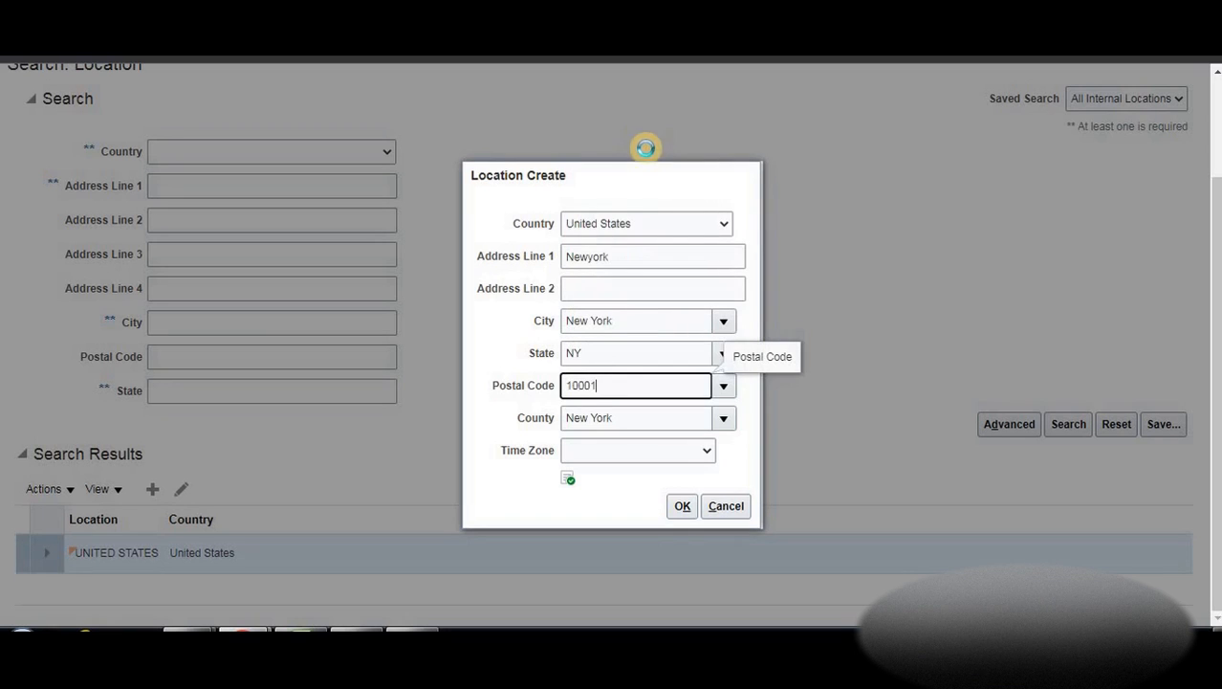
left_click(683, 507)
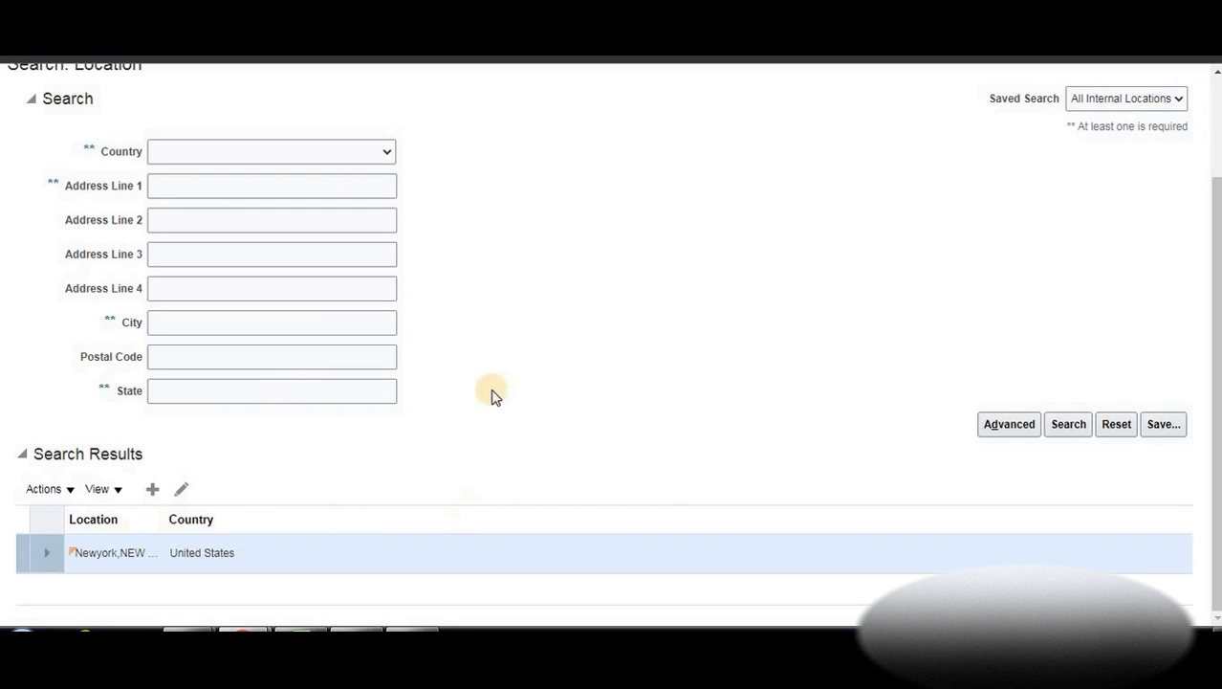
scroll(1086, 172, "up", 2)
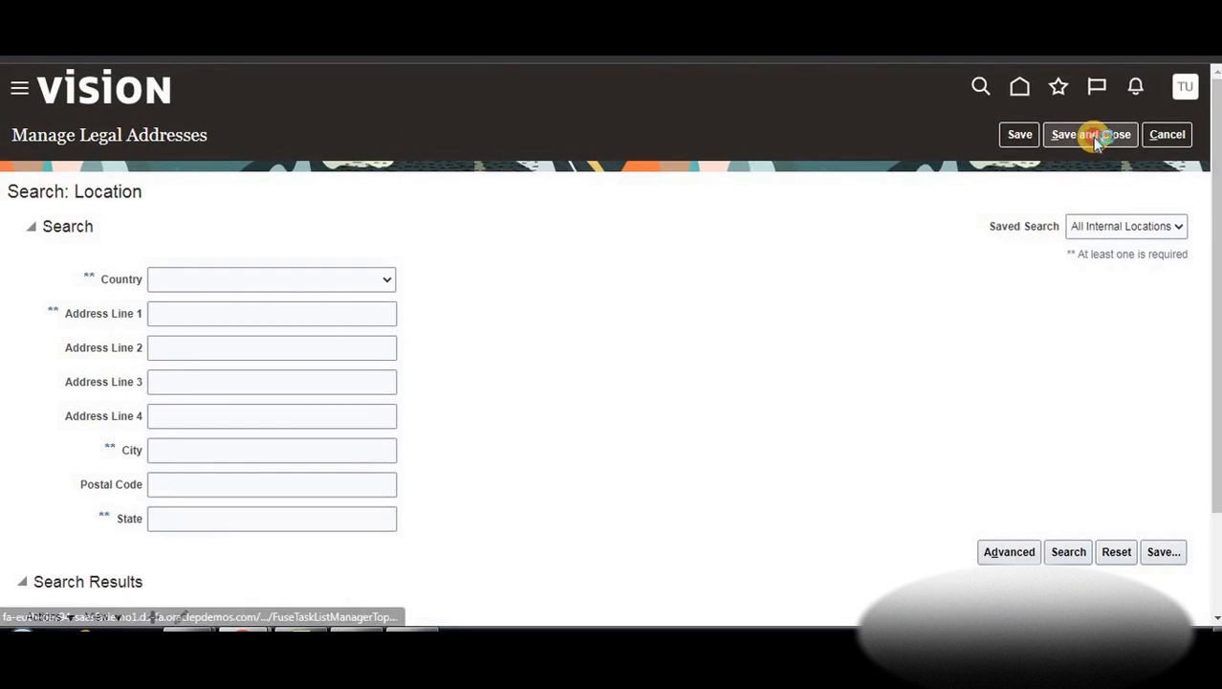
left_click(1095, 135)
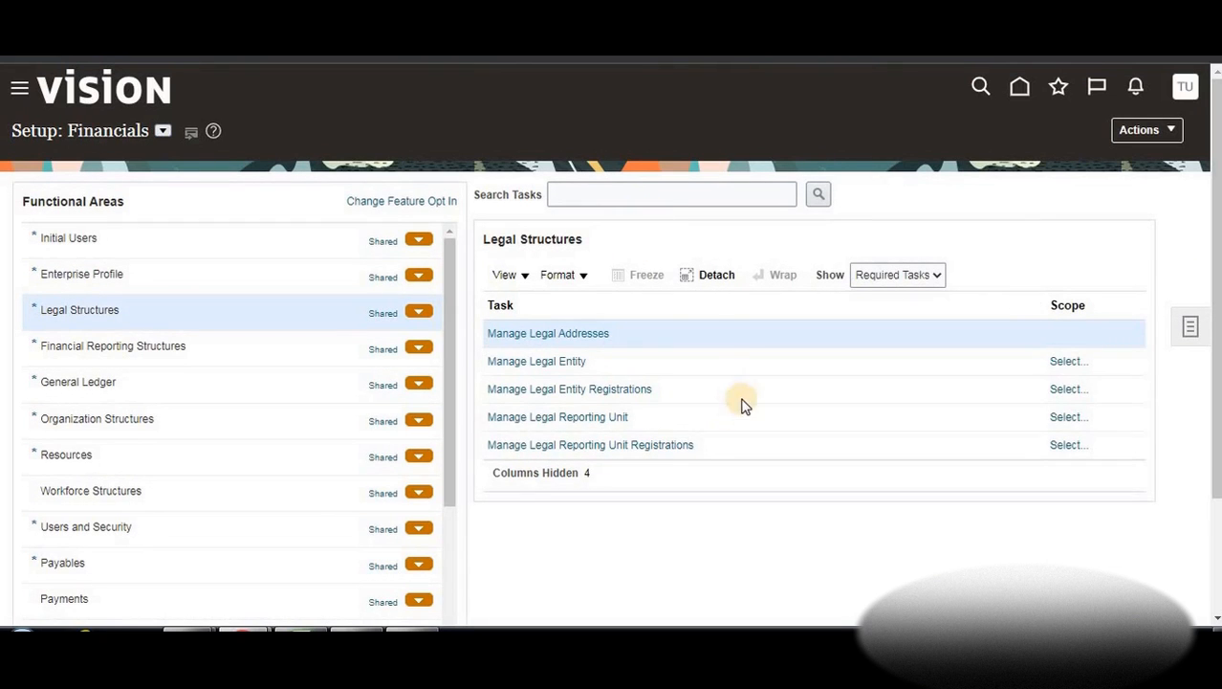
Start a new legal entity from Manage Legal Entity using the Create New scope
left_click(539, 365)
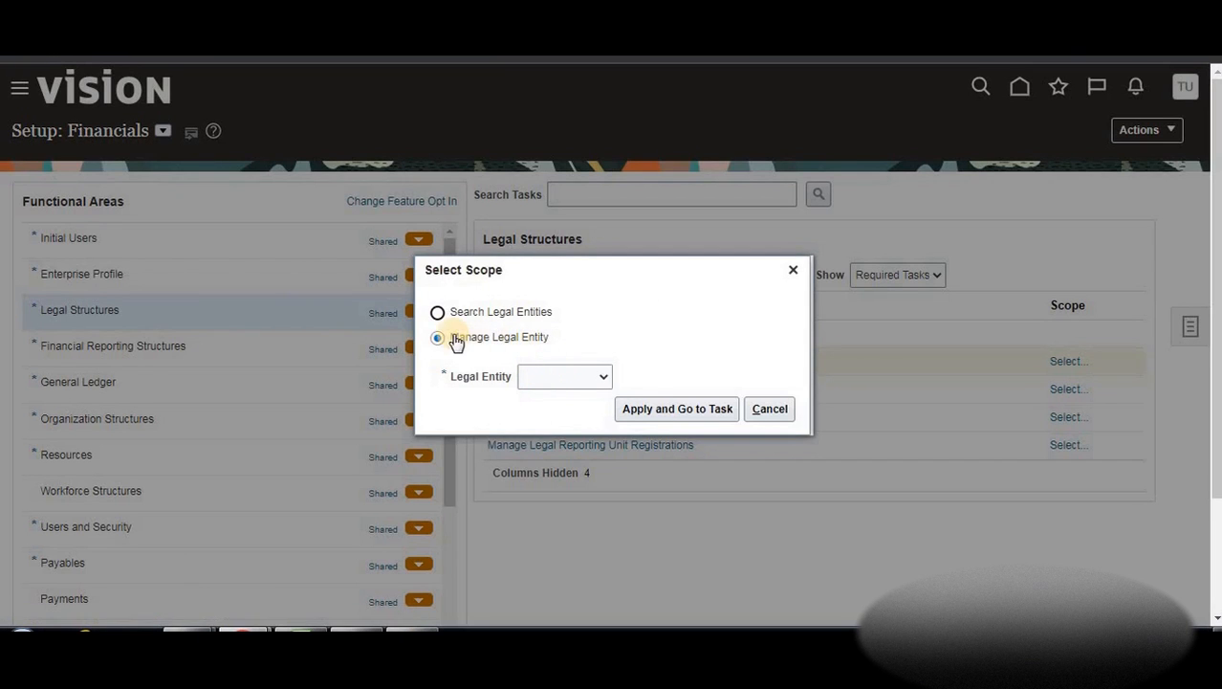
left_click(572, 376)
left_click(560, 424)
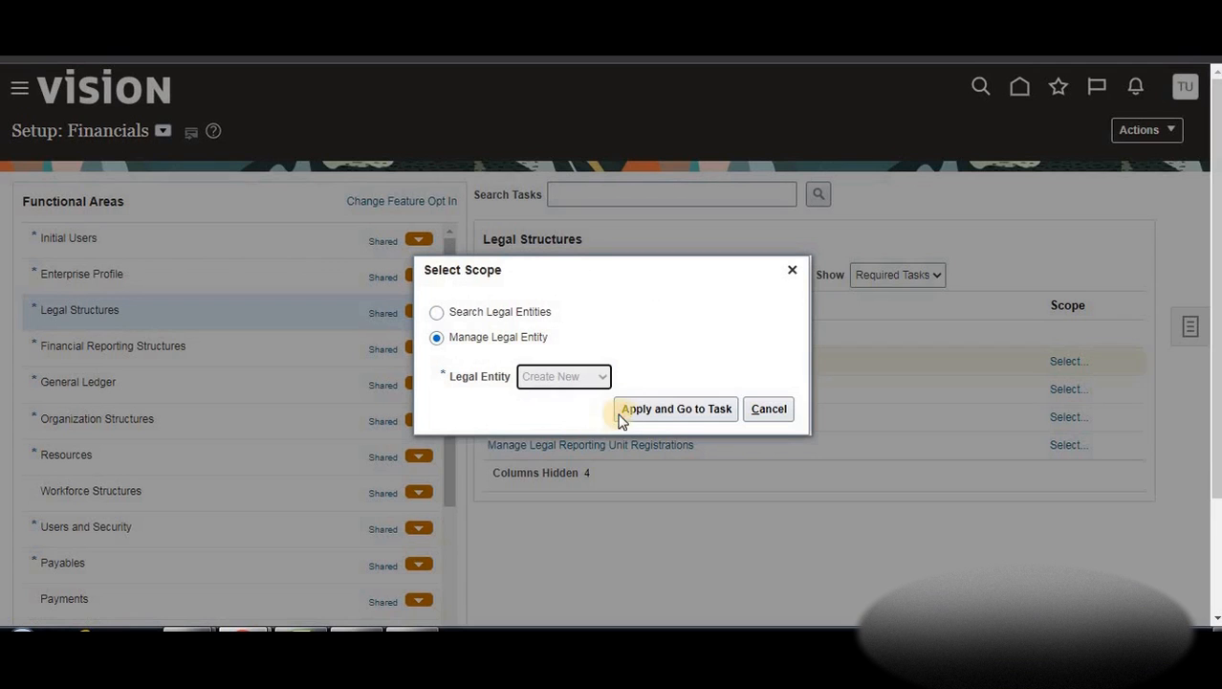
left_click(660, 418)
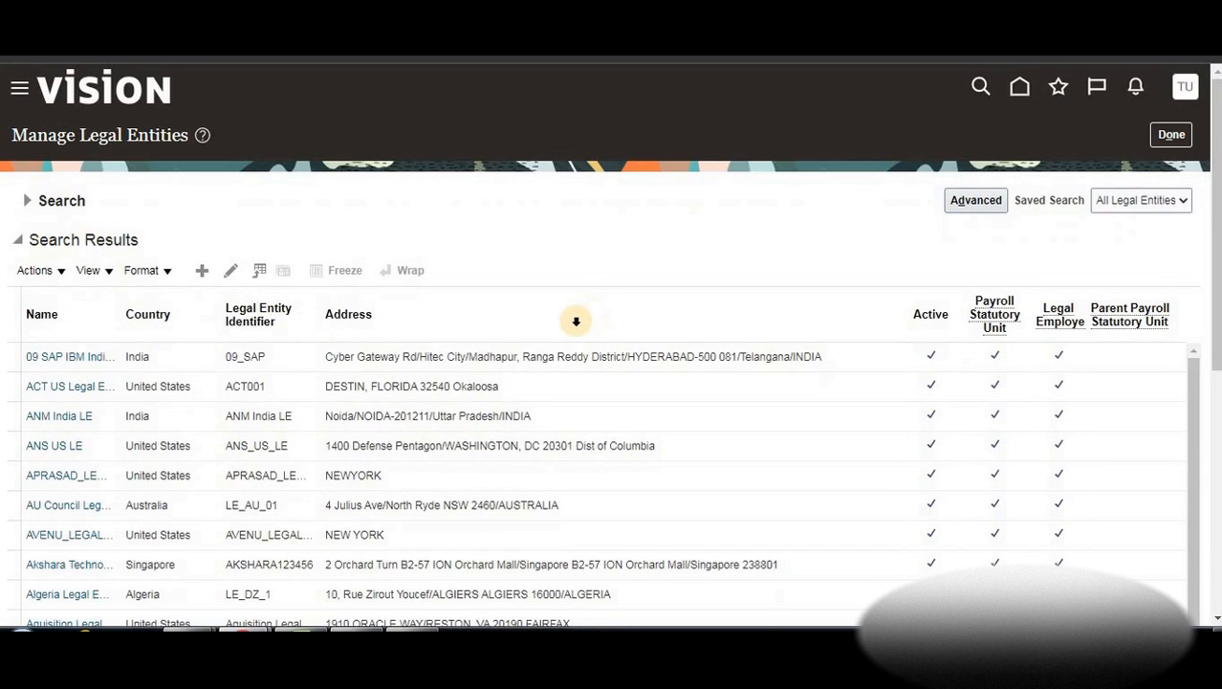
left_click(201, 274)
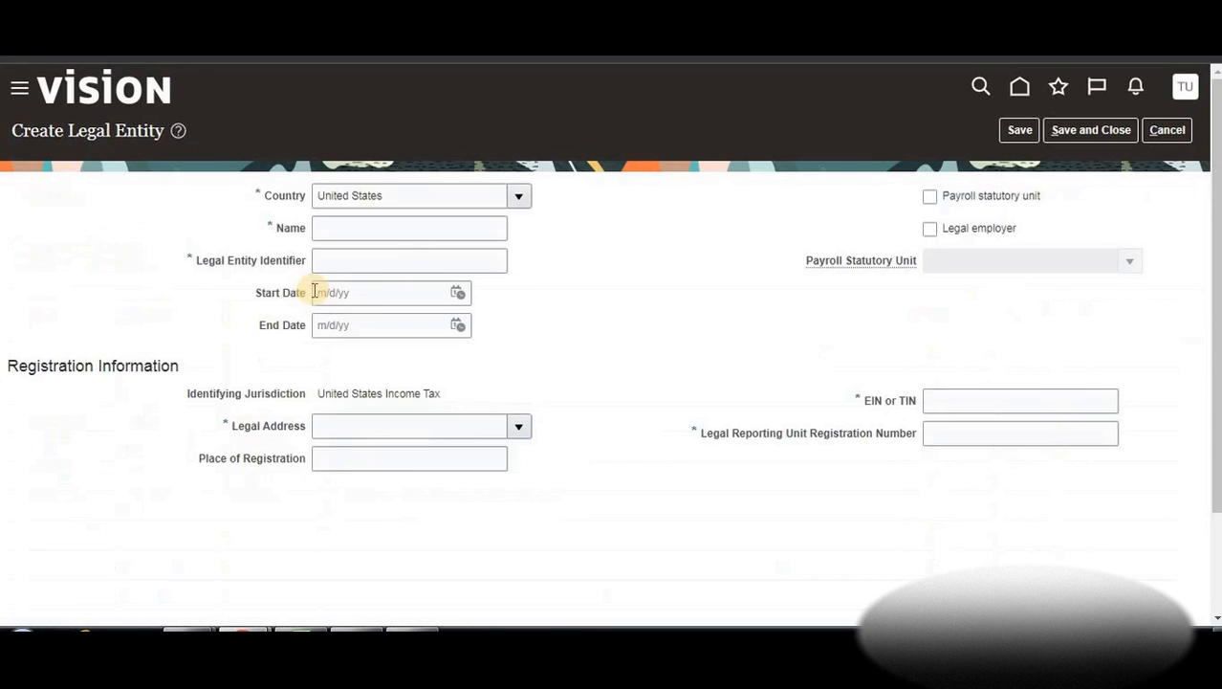
Name the legal entity BTLearn Motors and paste the same value as its identifier
left_click(388, 231)
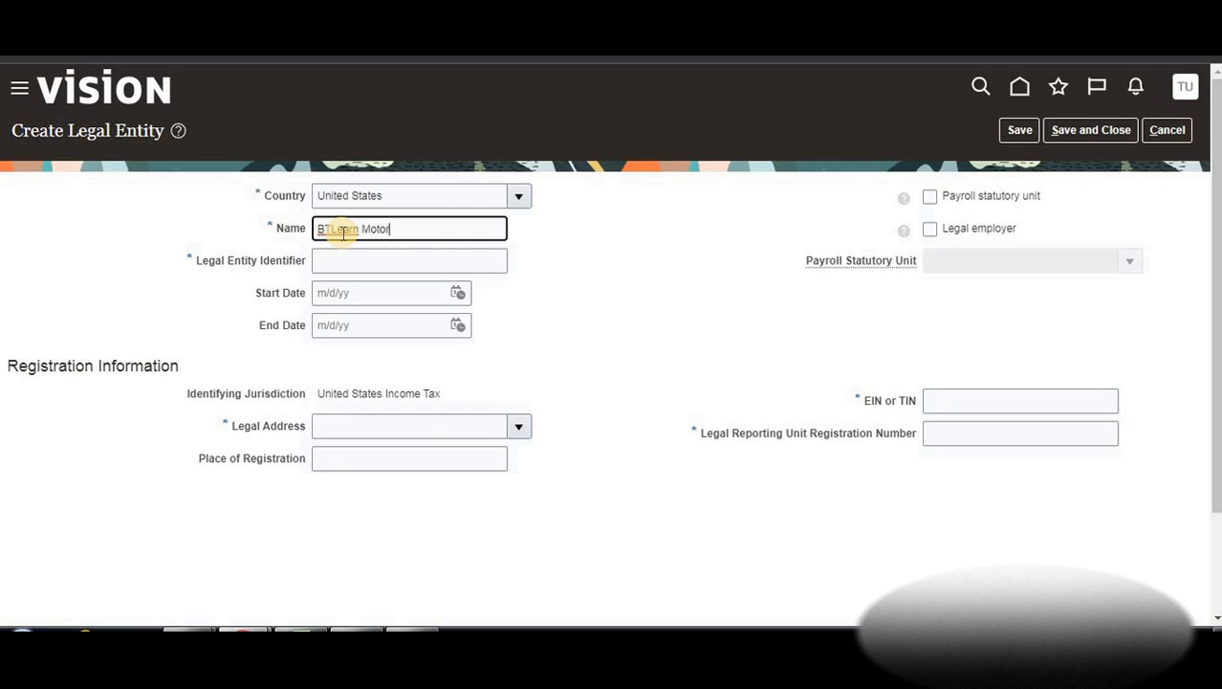
left_click(390, 257)
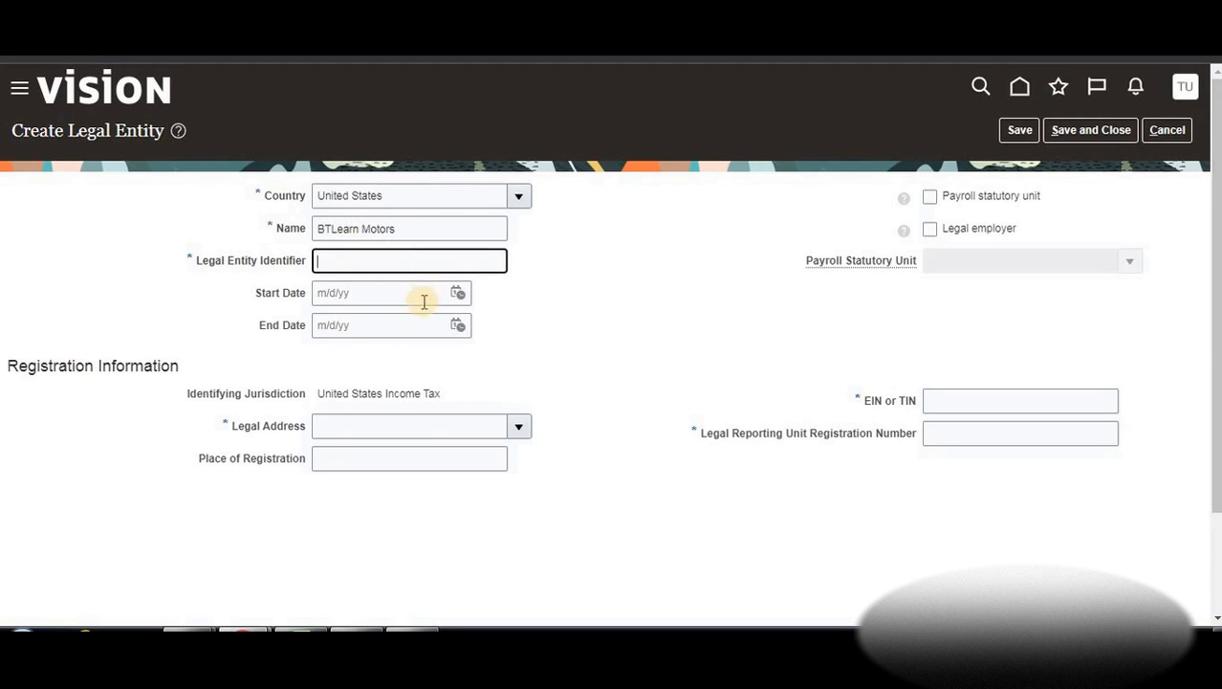
triple_click(373, 229)
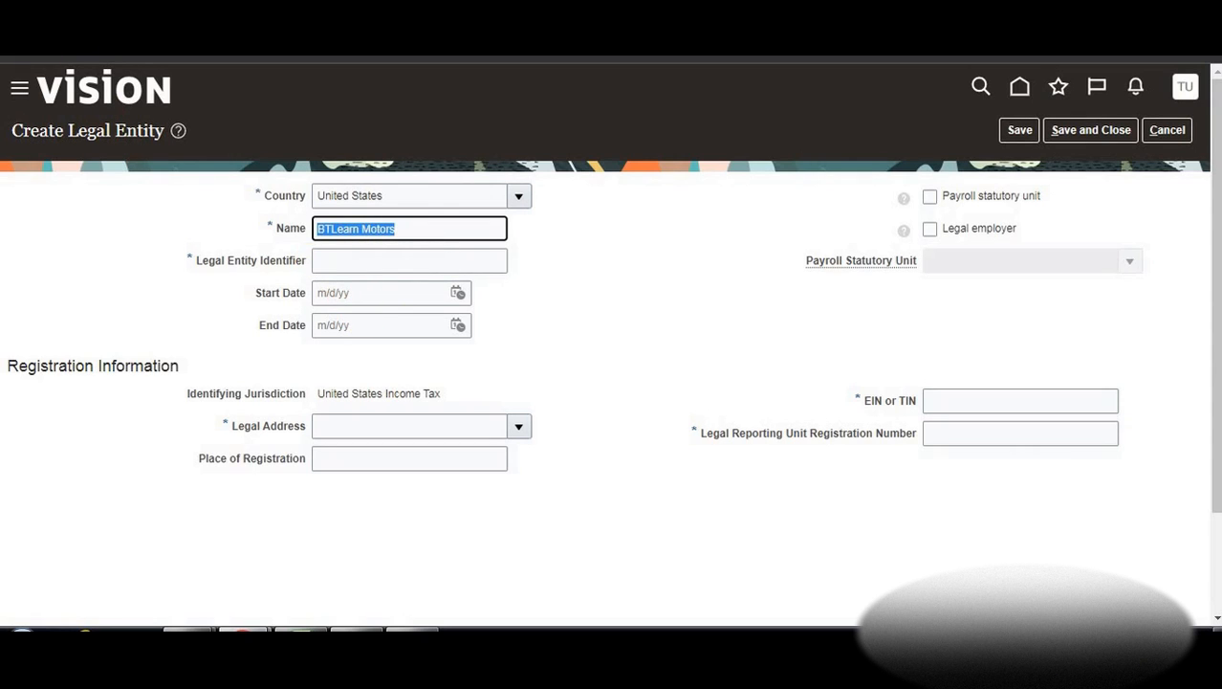
key("alt+Tab")
triple_click(418, 231)
key("ctrl+c")
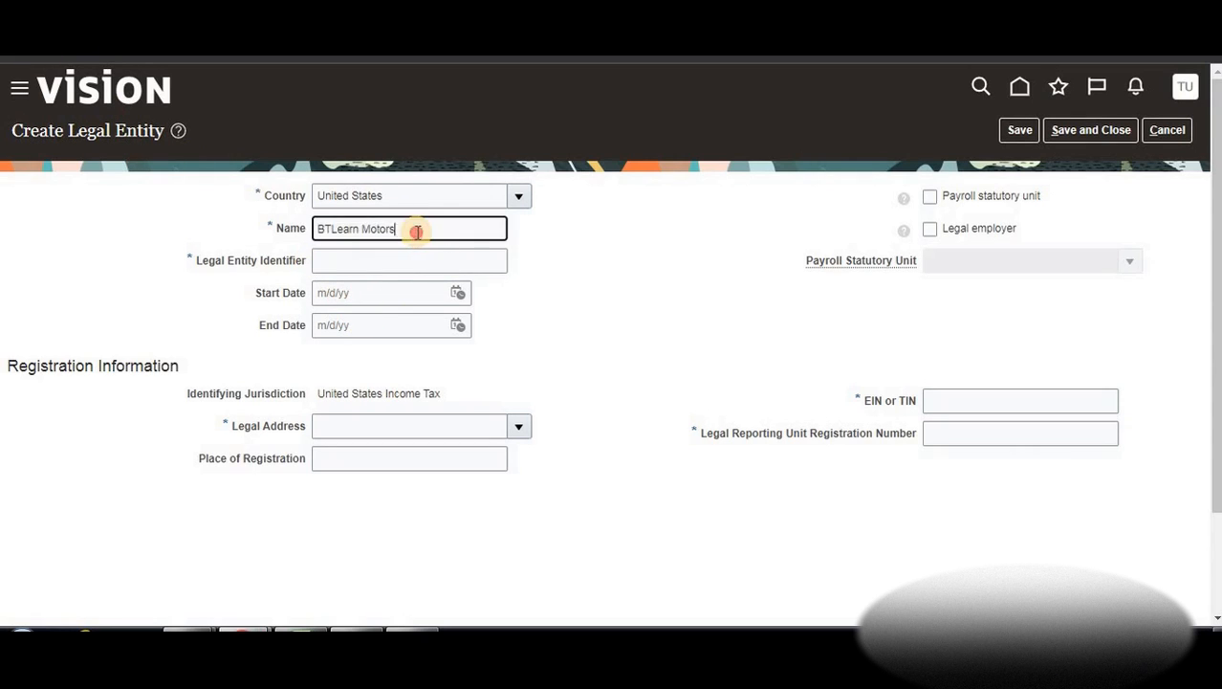
left_click(378, 260)
key("ctrl+v")
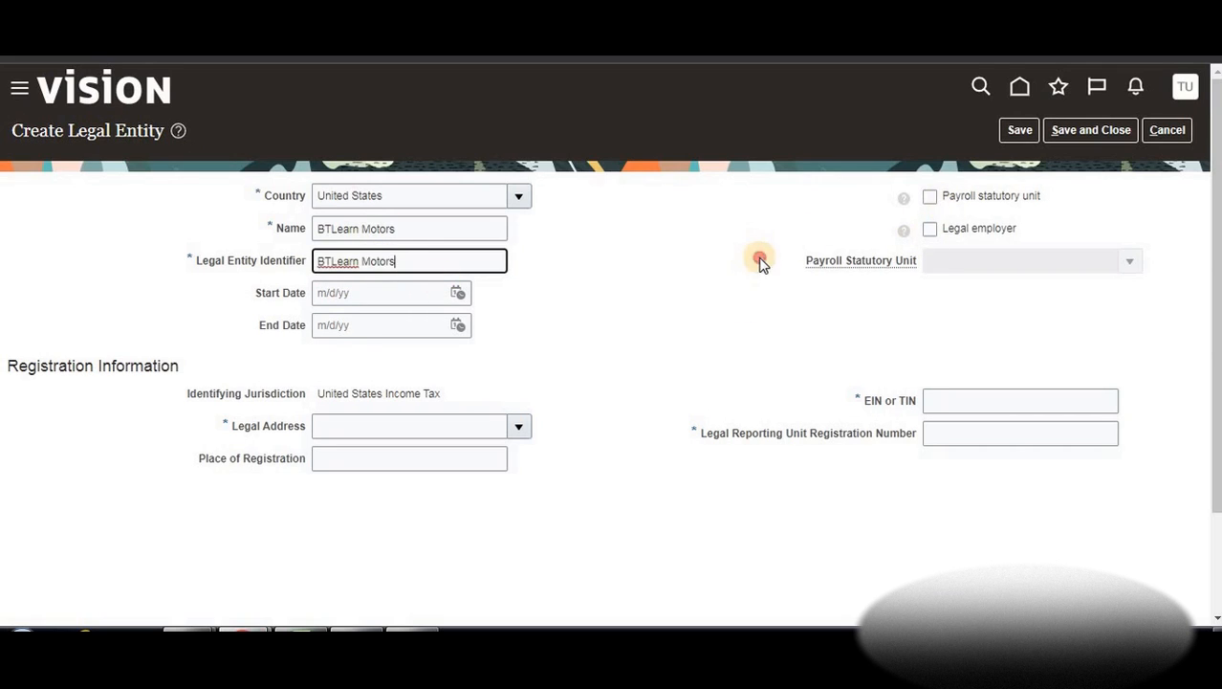
left_click(758, 259)
Mark it payroll statutory unit and legal employer, then open the Legal Address search
left_click(930, 198)
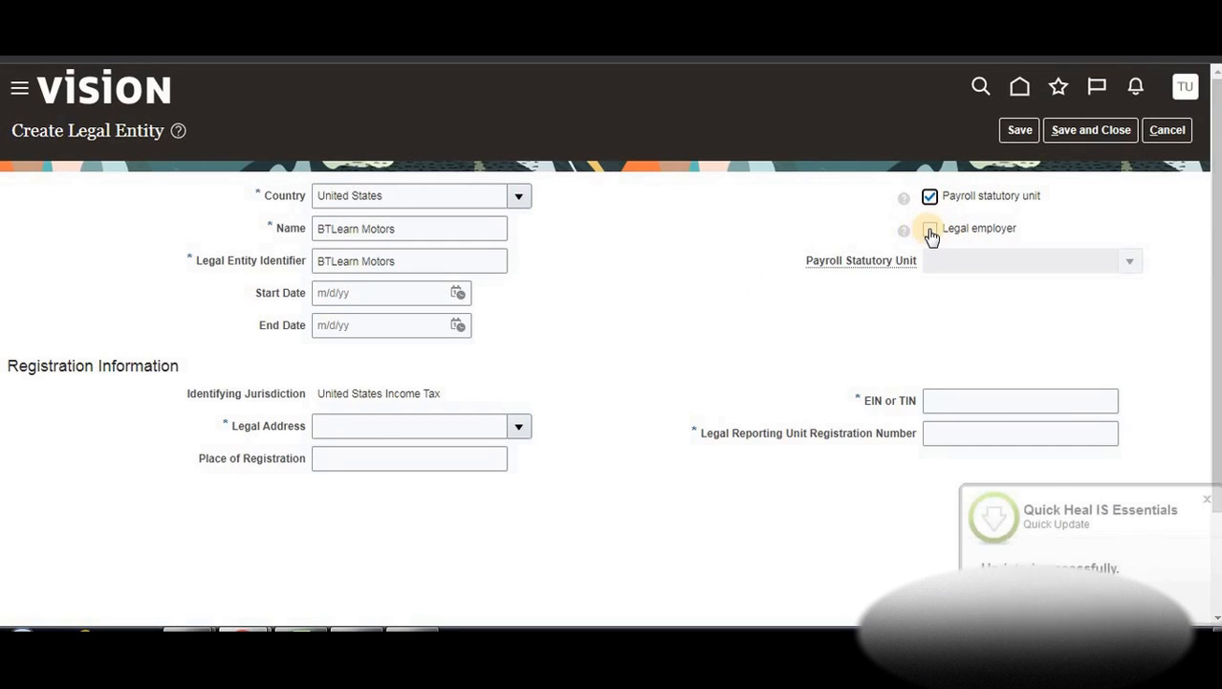
left_click(930, 231)
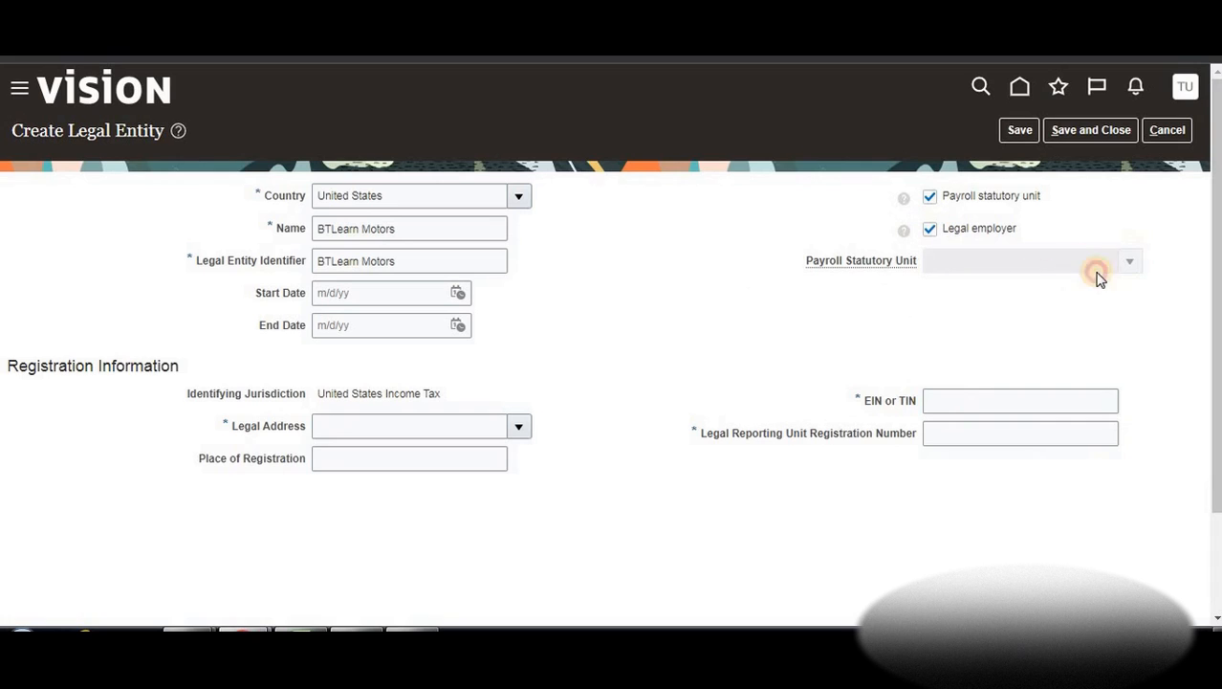
left_click(518, 428)
scroll(369, 266, "down", 3)
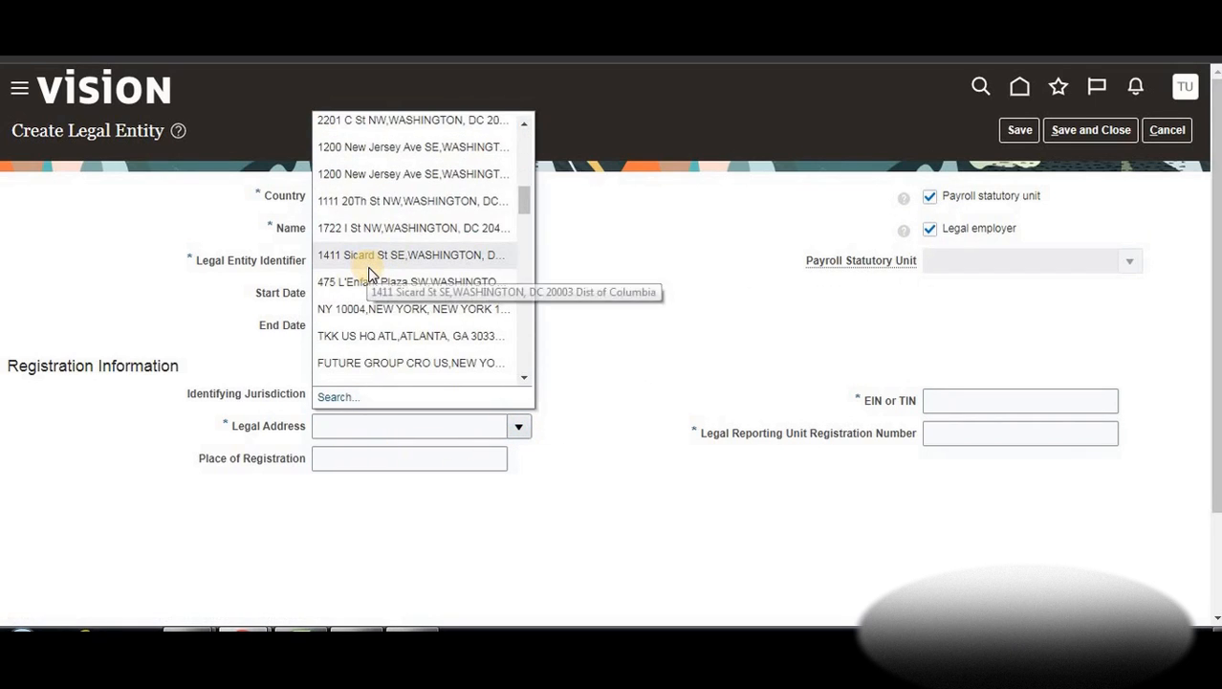
scroll(382, 314, "up", 5)
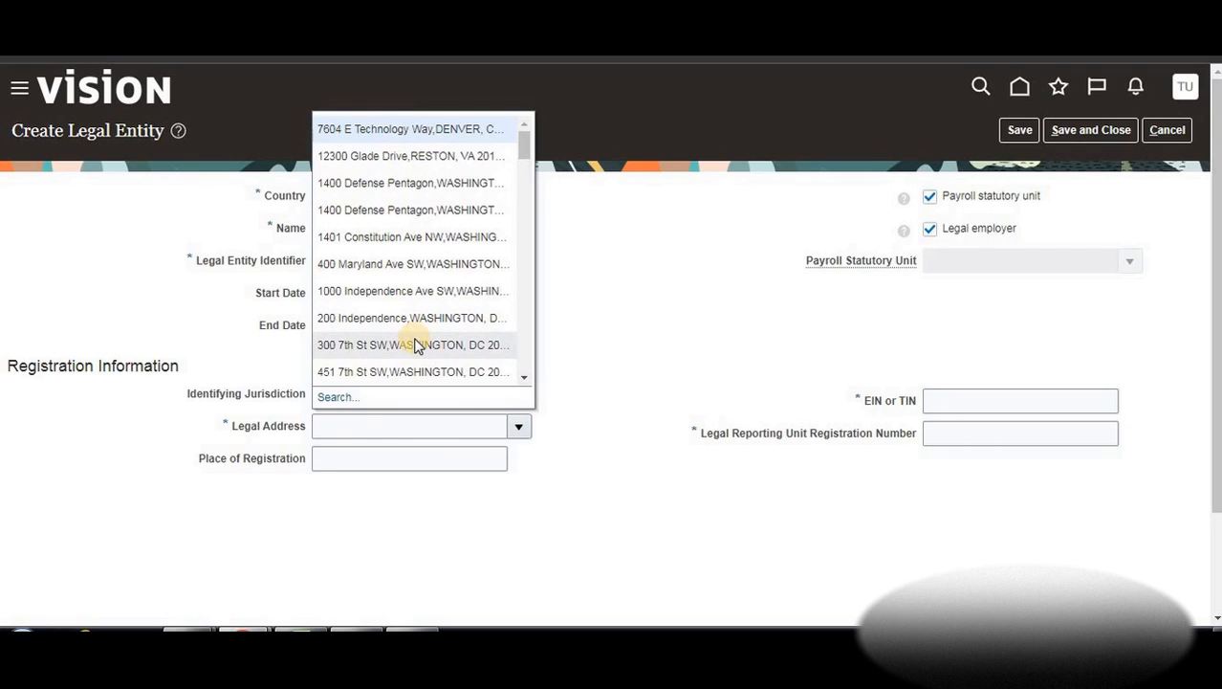
left_click(339, 398)
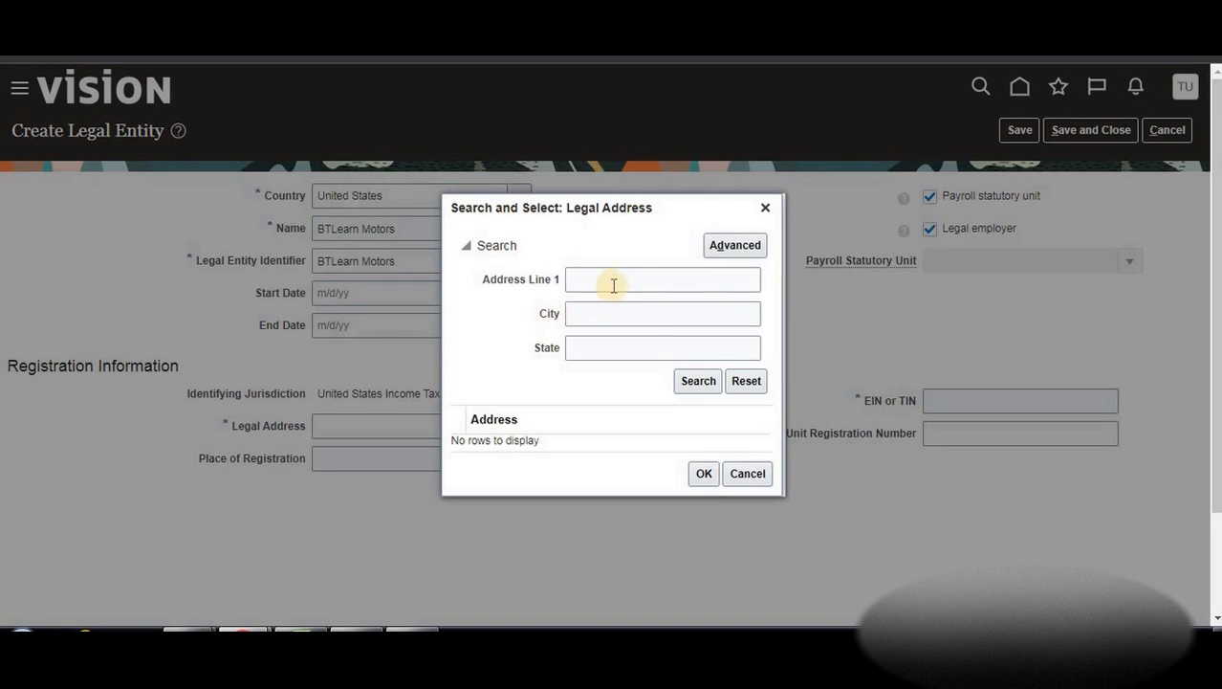
Search 'Newyork' and select the NY 10001 row as the legal address
left_click(617, 287)
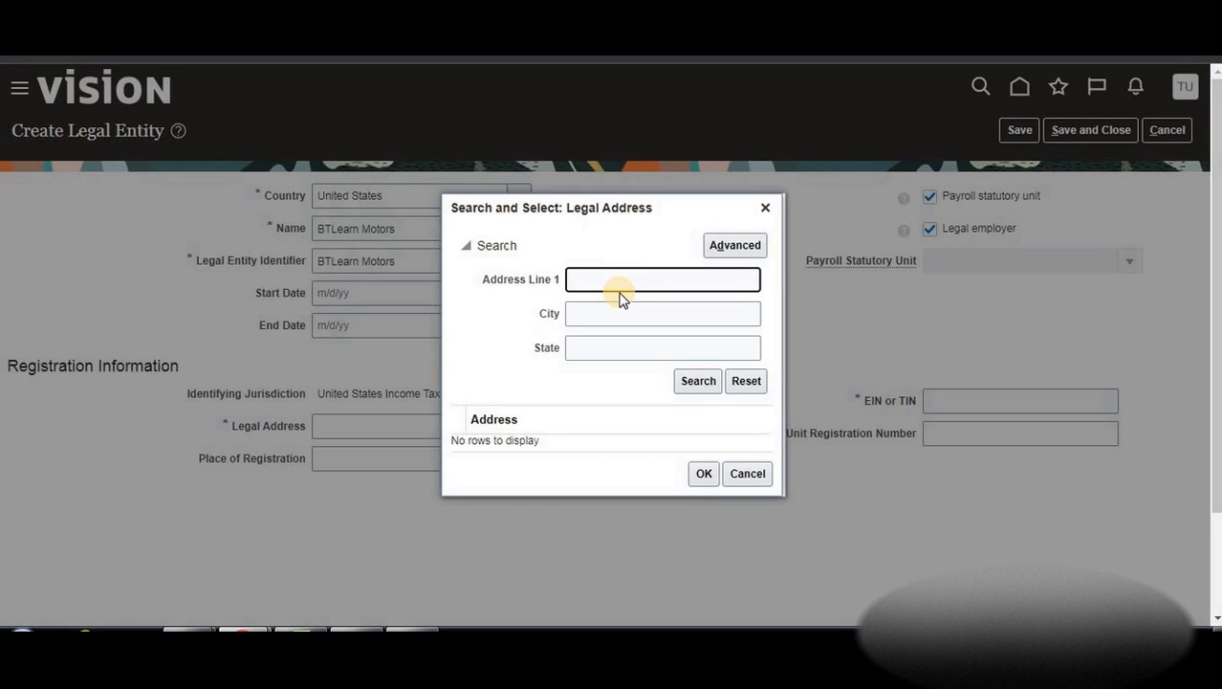
type("Newyork")
left_click(690, 383)
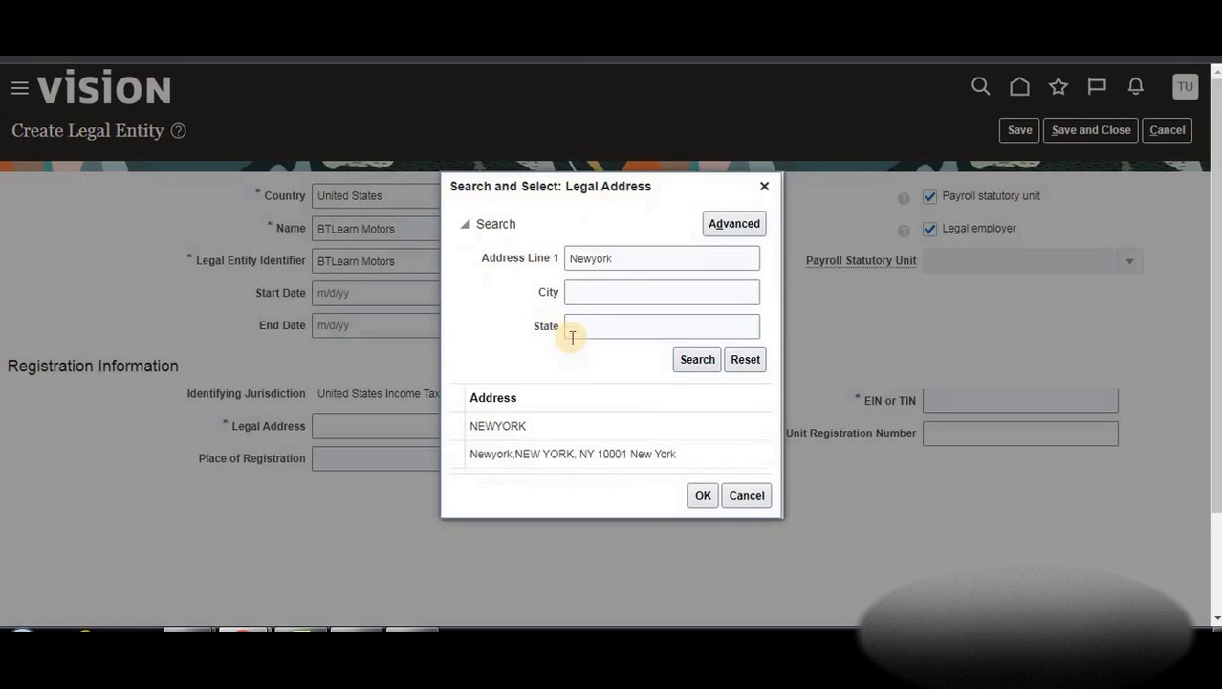
left_click(536, 451)
left_click(708, 494)
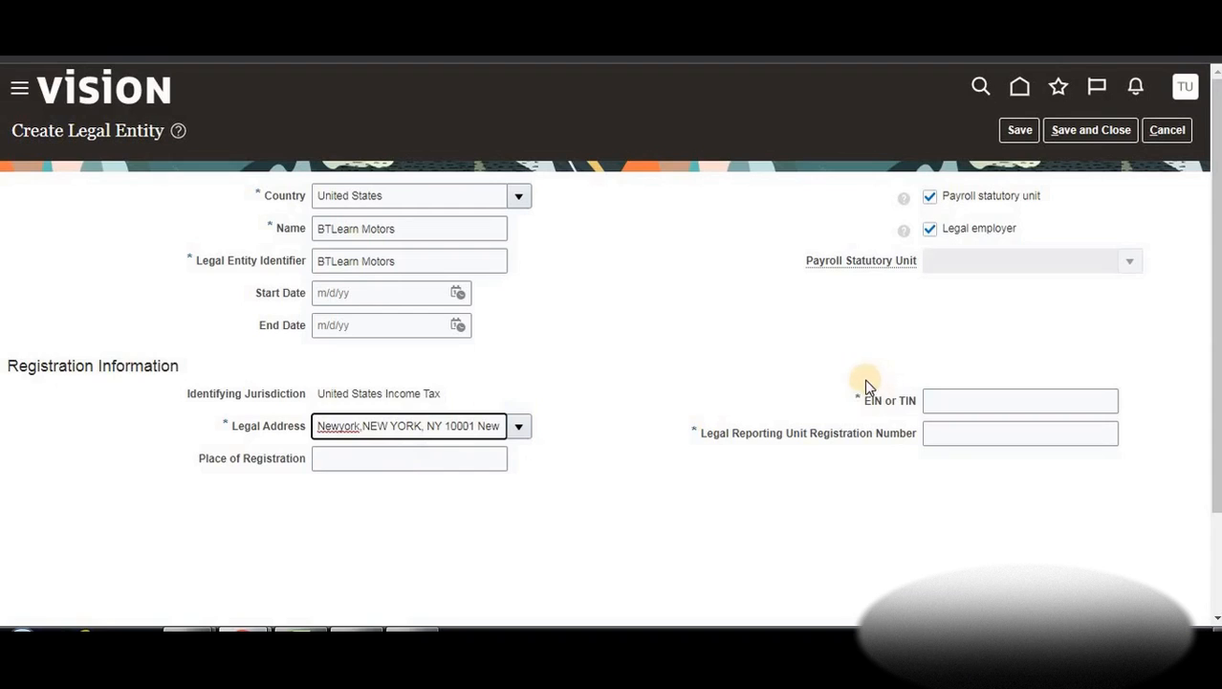
Enter EIN or TIN 1234 and registration number 2344, then save the legal entity
left_click(928, 400)
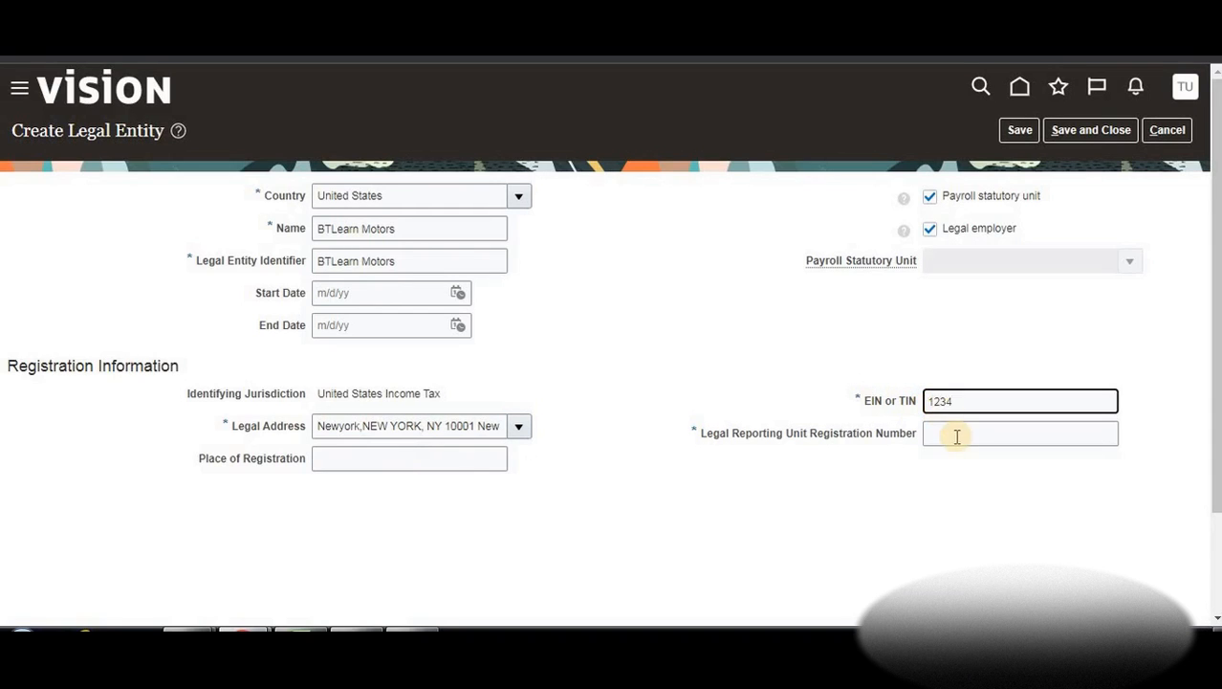
left_click(956, 435)
type("2344")
left_click(866, 374)
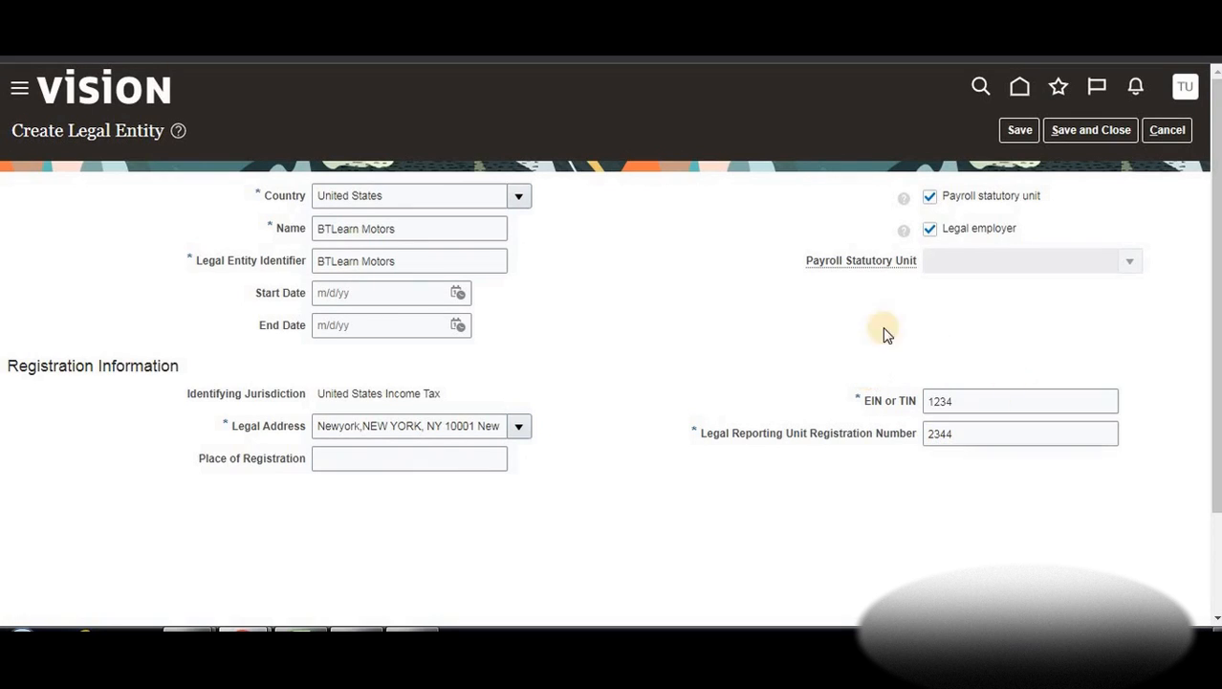
left_click(1067, 132)
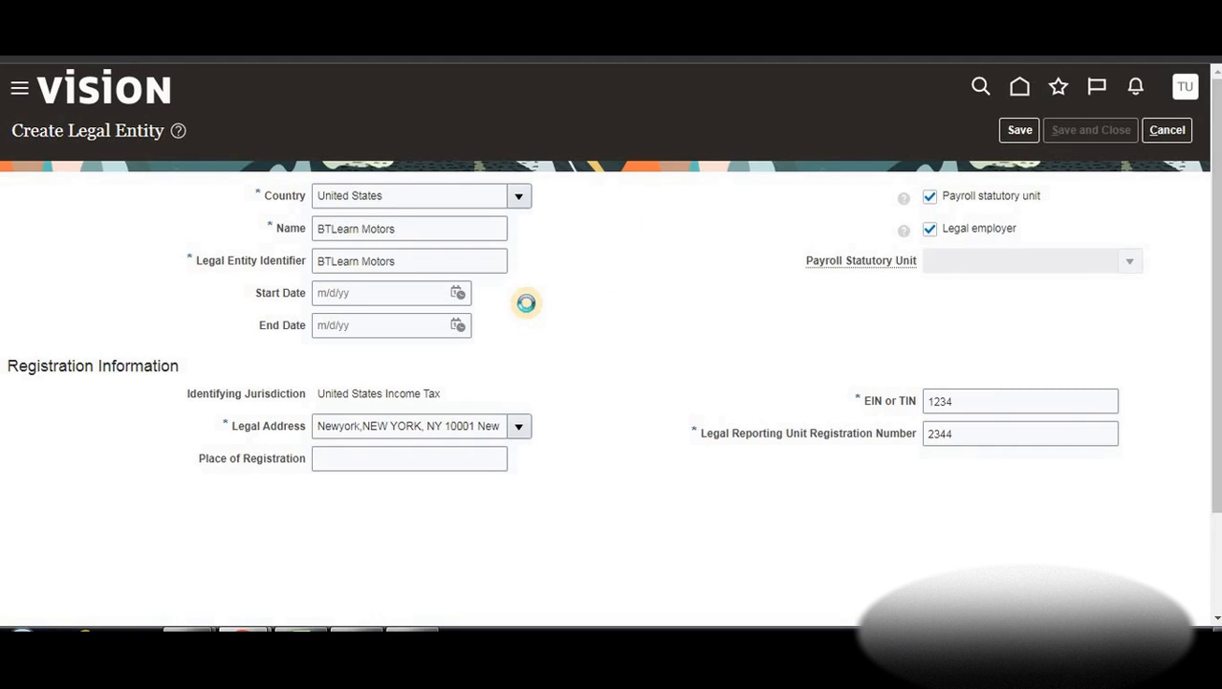
Switch between the Excel notes and Oracle to review the Primary Ledgers checklist
left_click(311, 630)
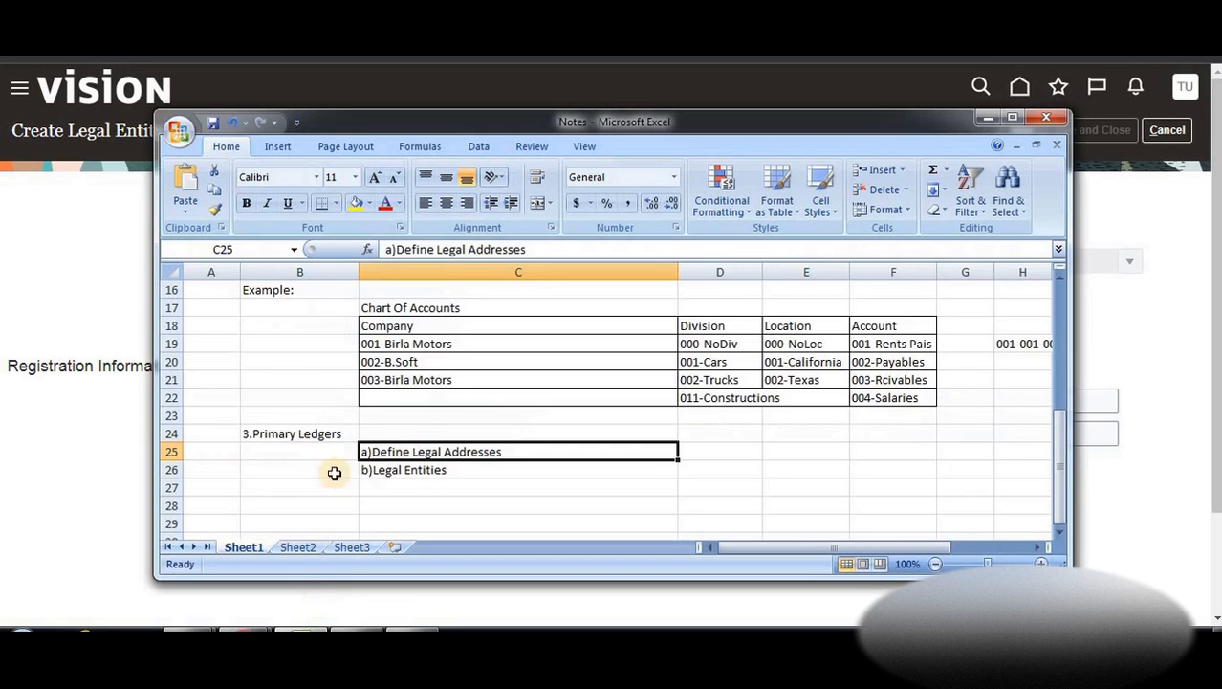
left_click(427, 361)
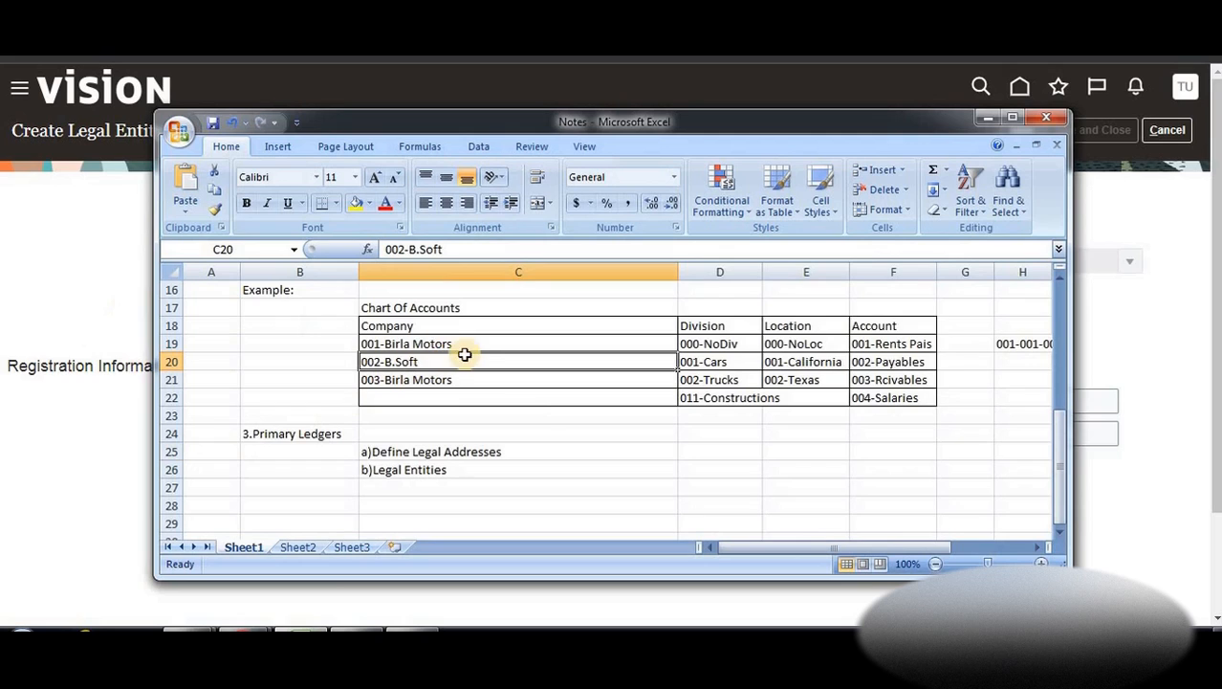
left_click(112, 261)
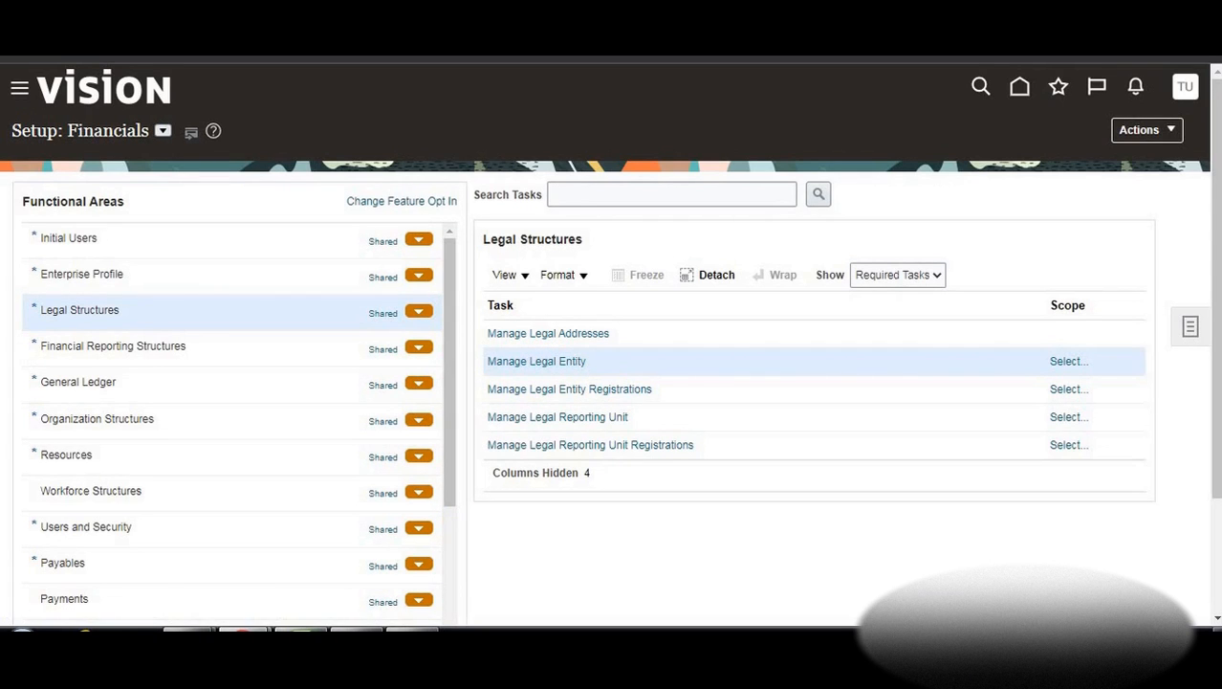
left_click(301, 628)
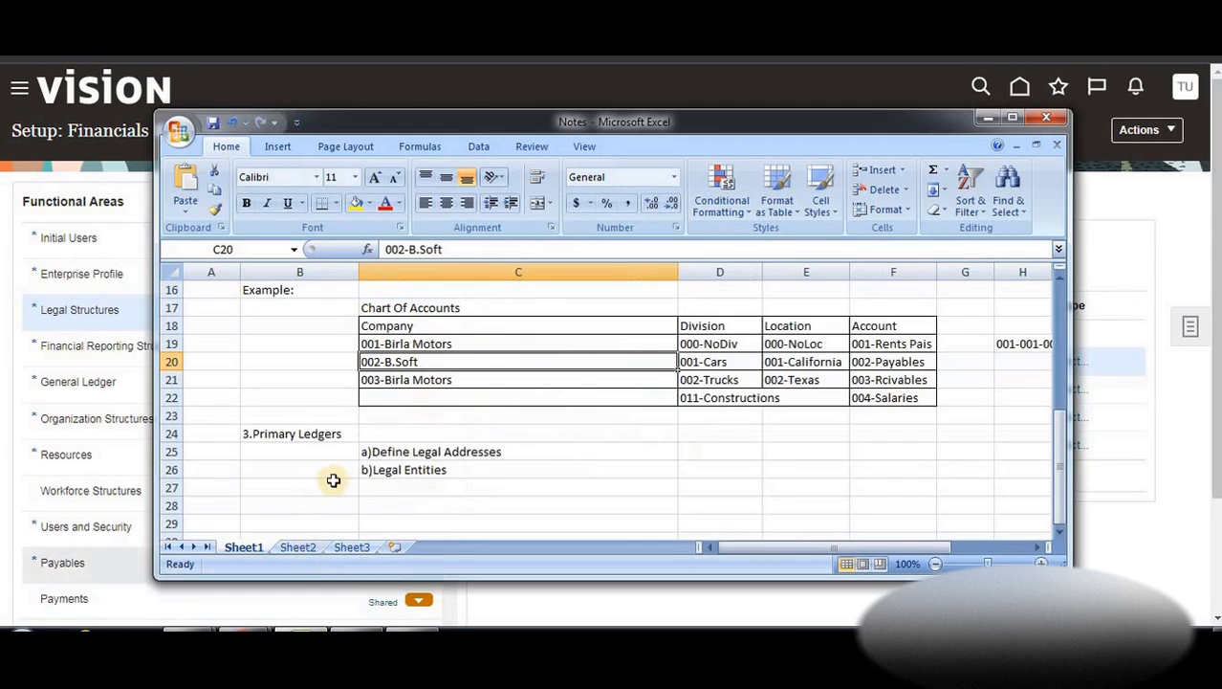
left_click(985, 117)
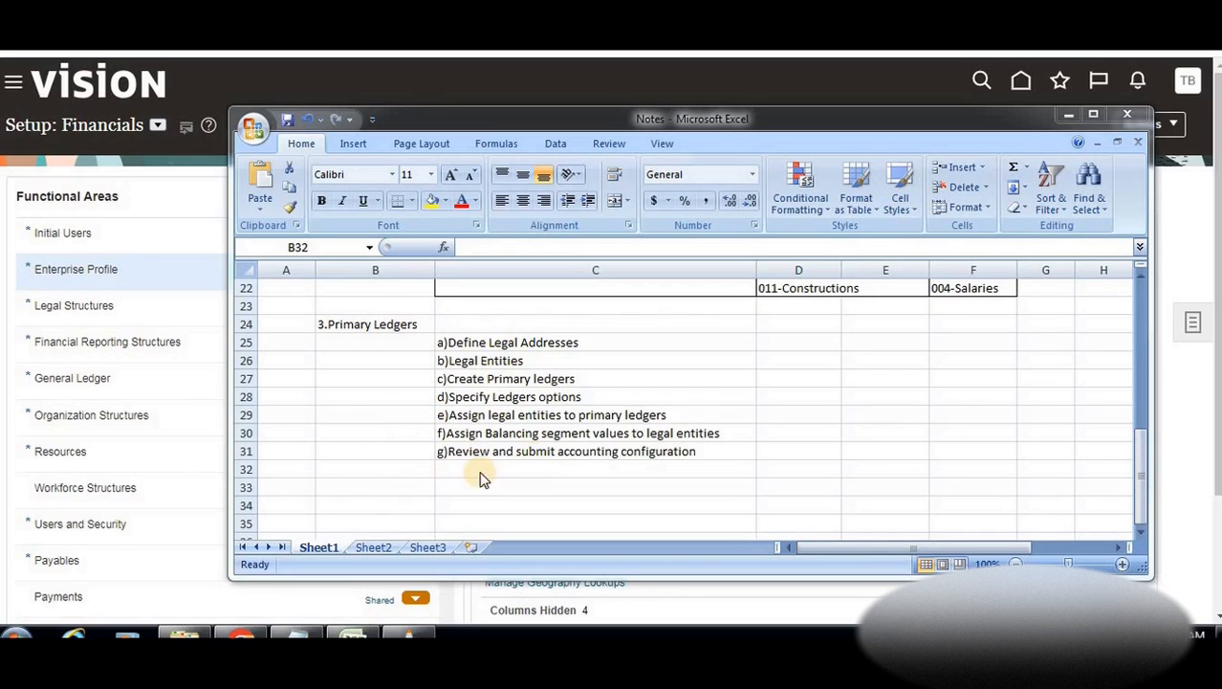
Enter the heading '4. Create Business Unit' in cell B33
left_click(347, 477)
left_click(351, 492)
type("4")
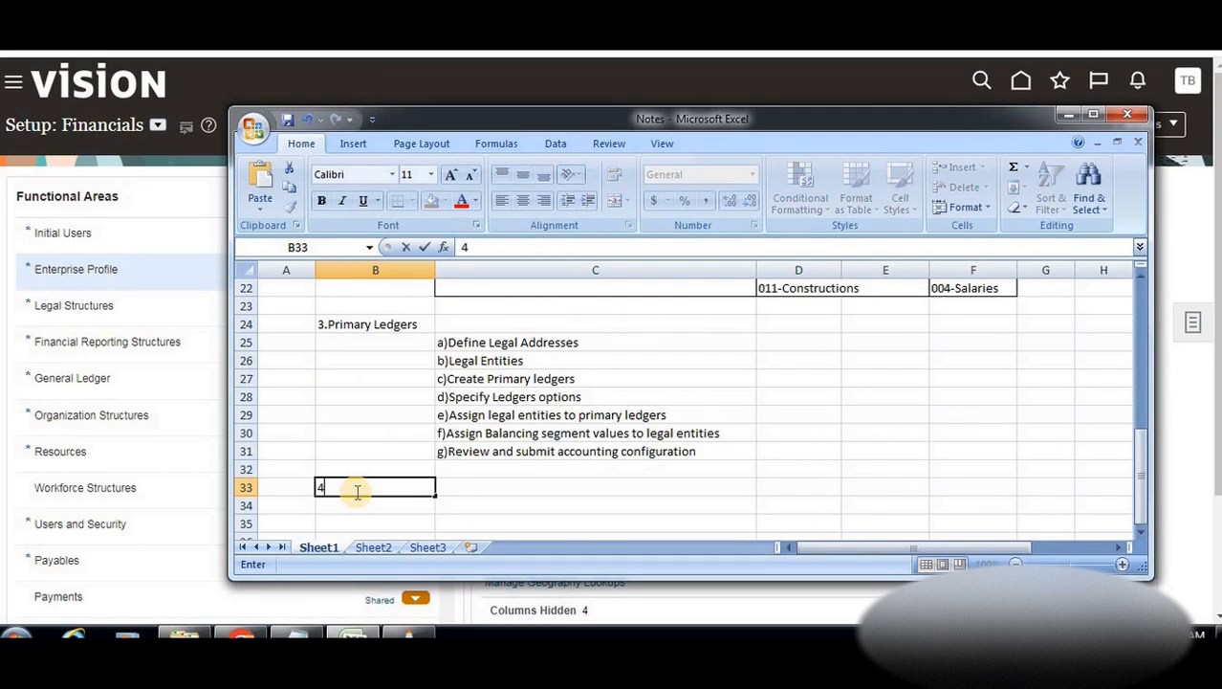
type(". Create Business Unit")
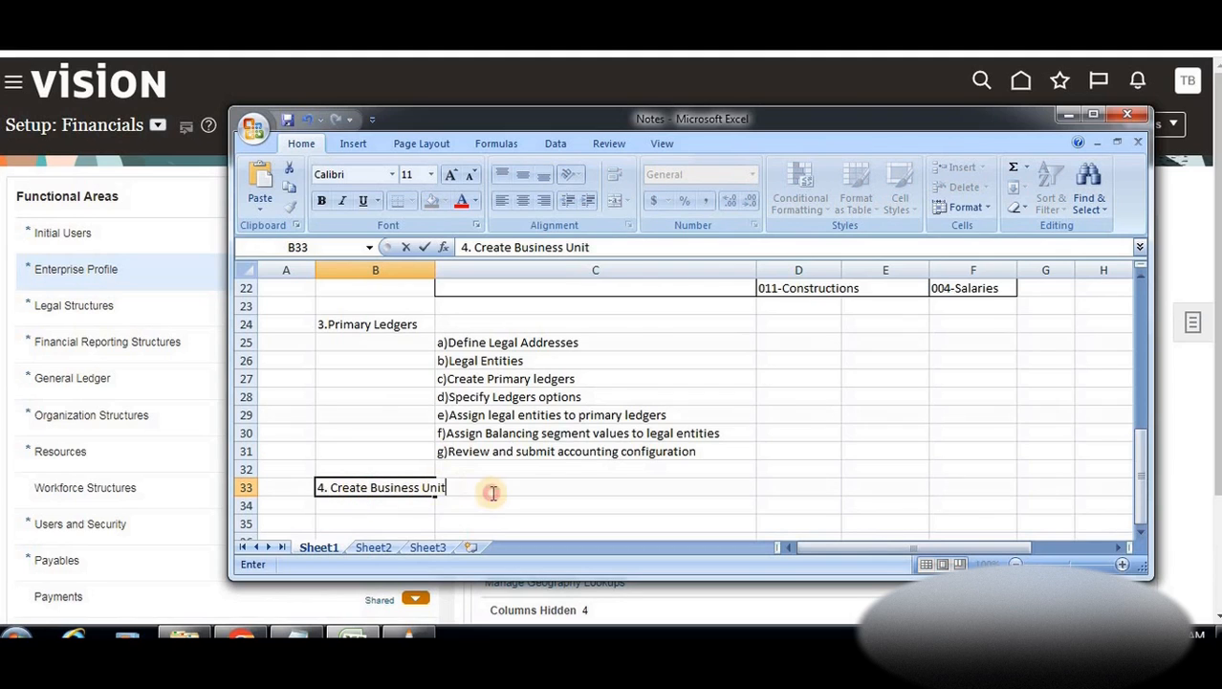
key("F2")
left_click(476, 502)
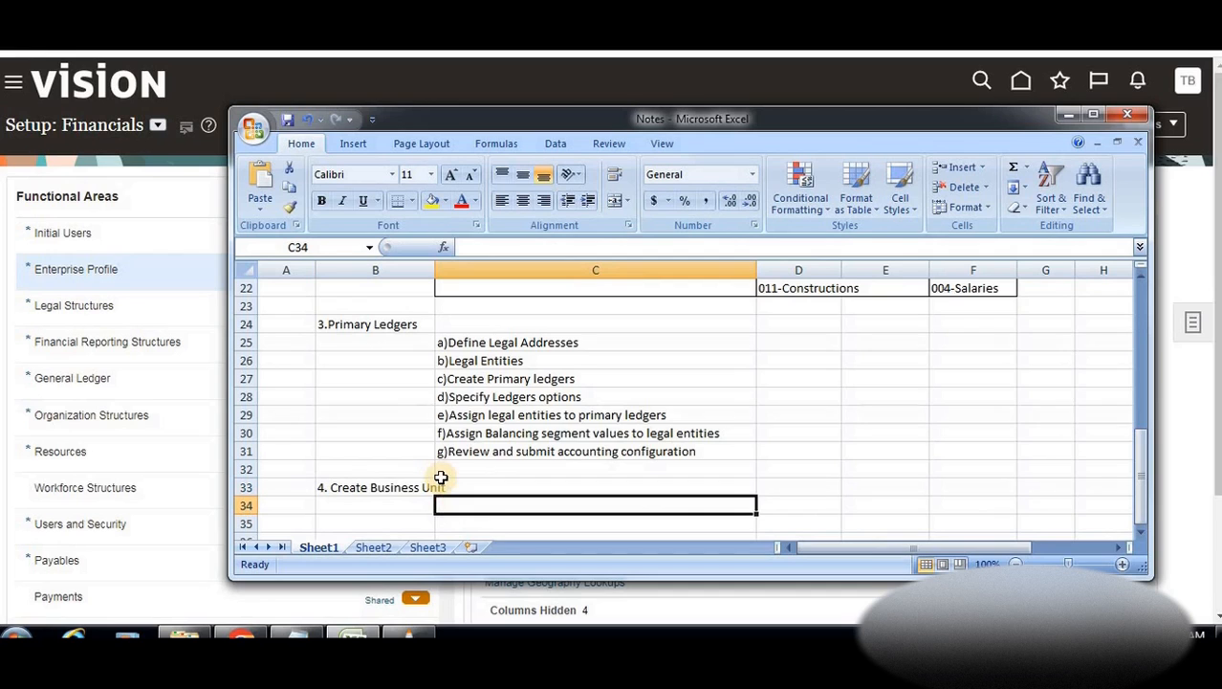
scroll(441, 477, "down", 1)
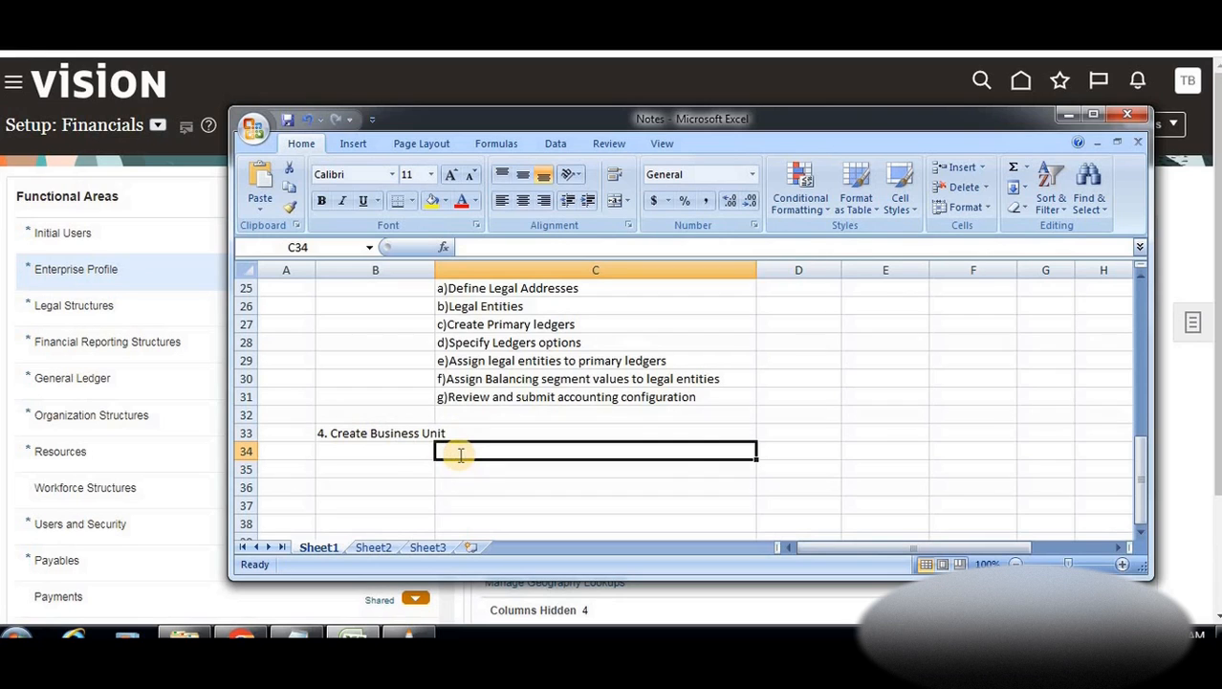
List 'a) Location for BU', 'b)Create BU' and 'c)Assign Business Functions to Business unit' in C34:C36
type("a")
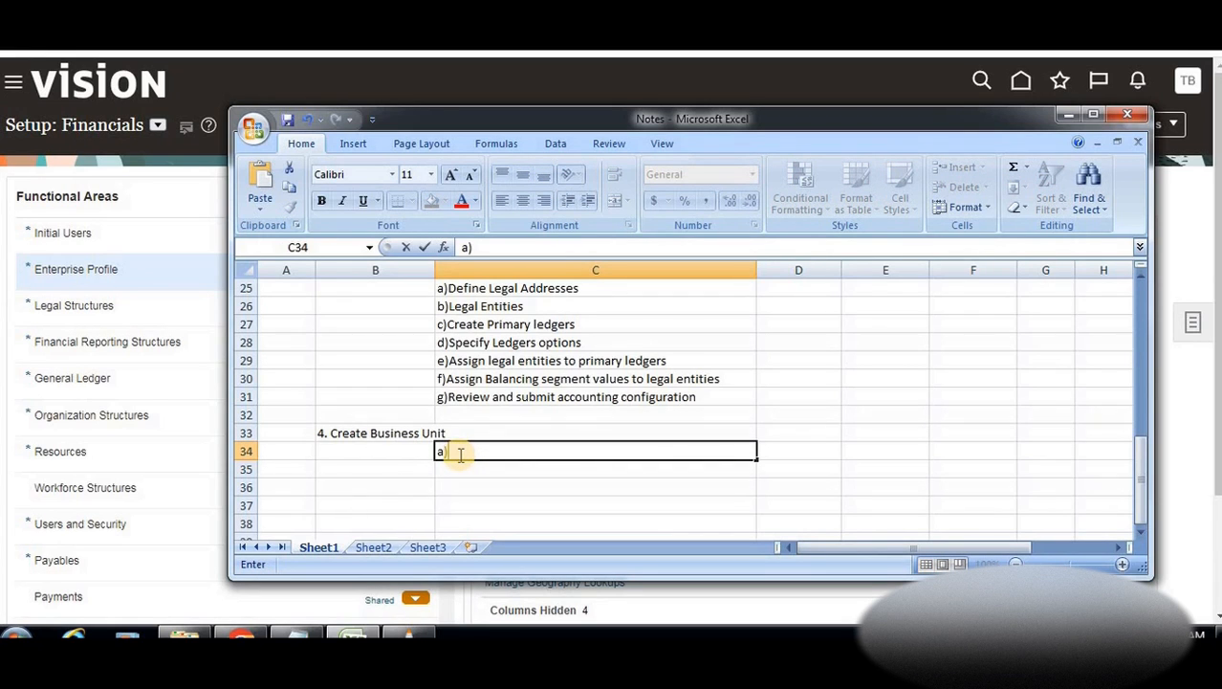
type(") Location for")
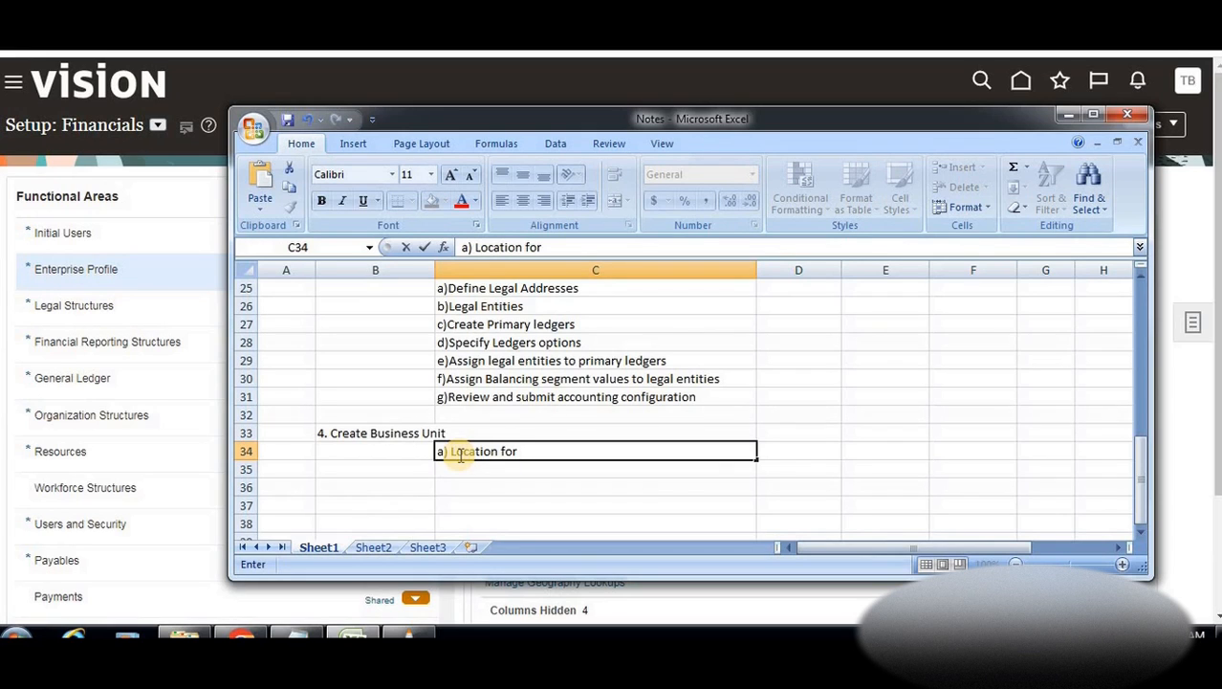
type(" BU")
left_click(455, 467)
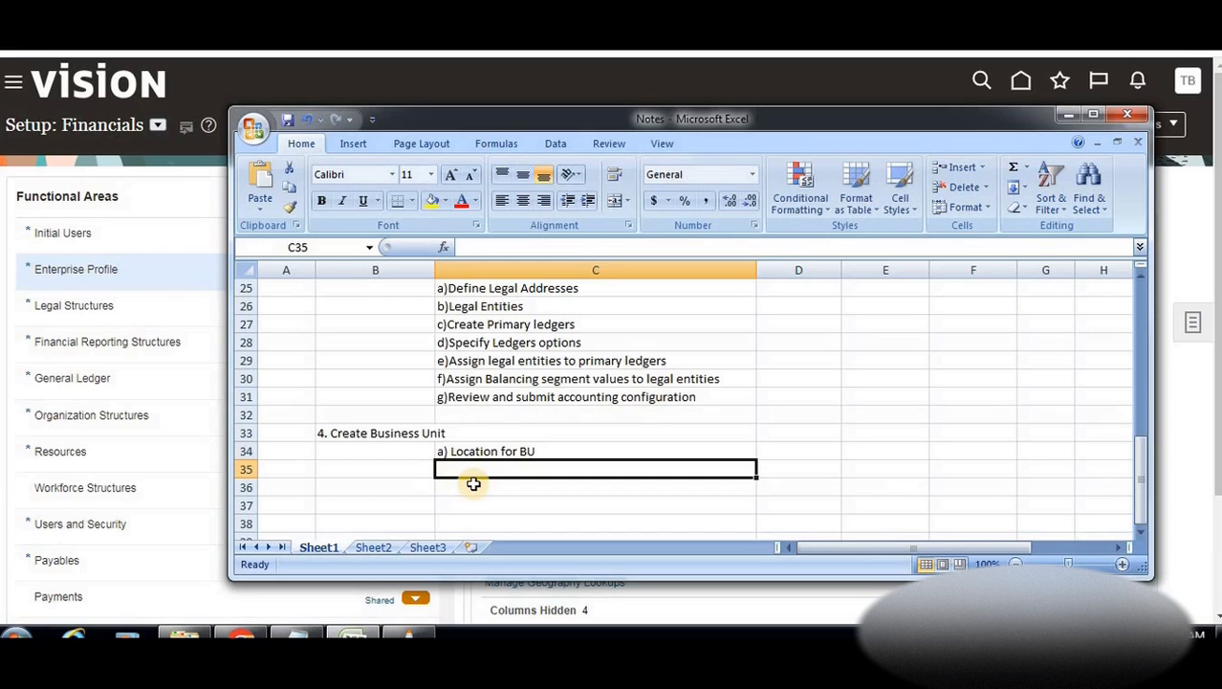
type("b)Create BU")
left_click(473, 484)
type("c)Assign B")
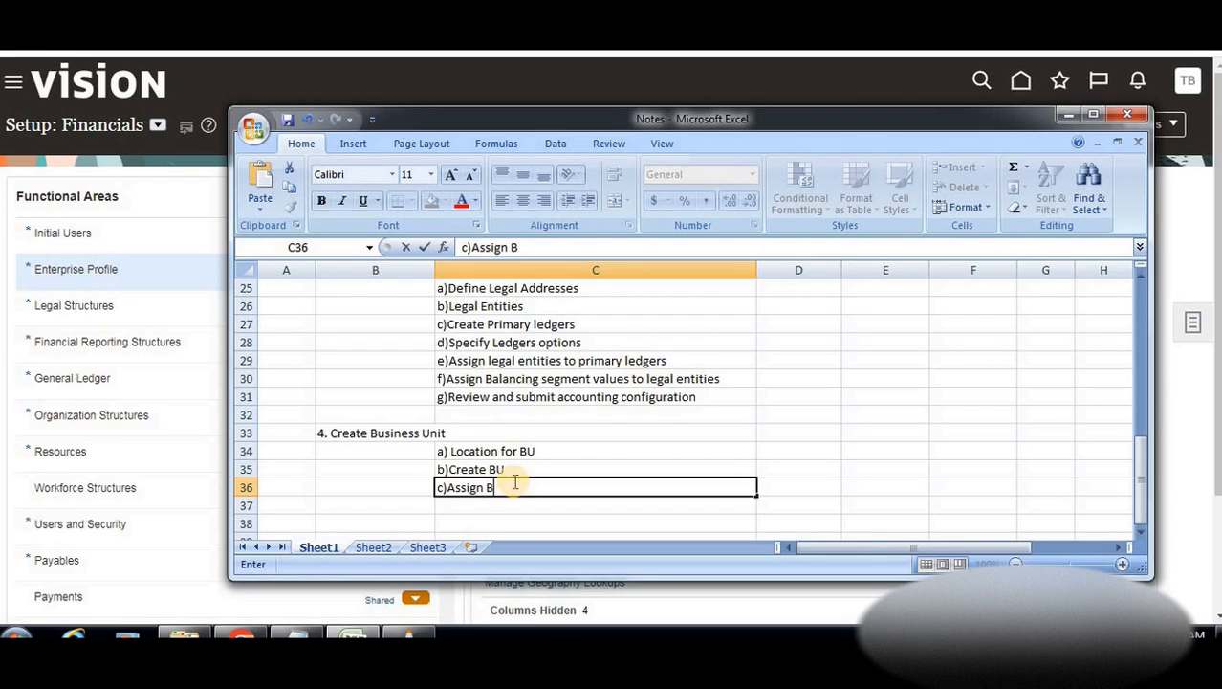
type("Usinness Functions to Bus")
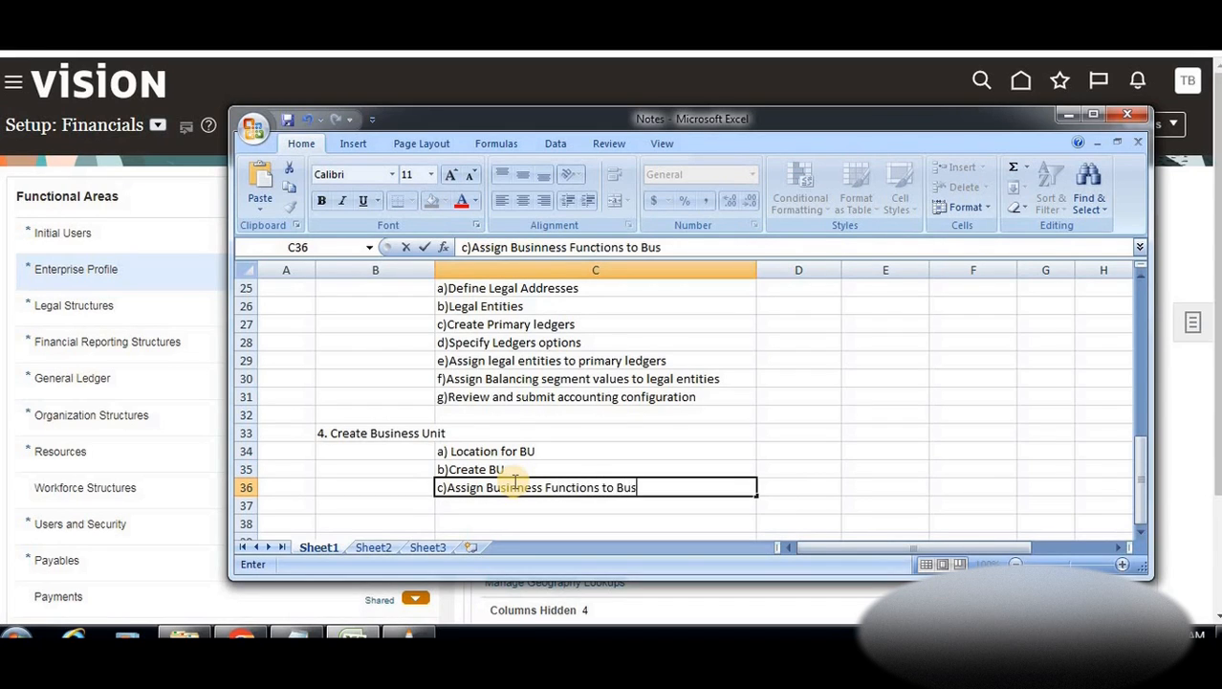
type("ness unit")
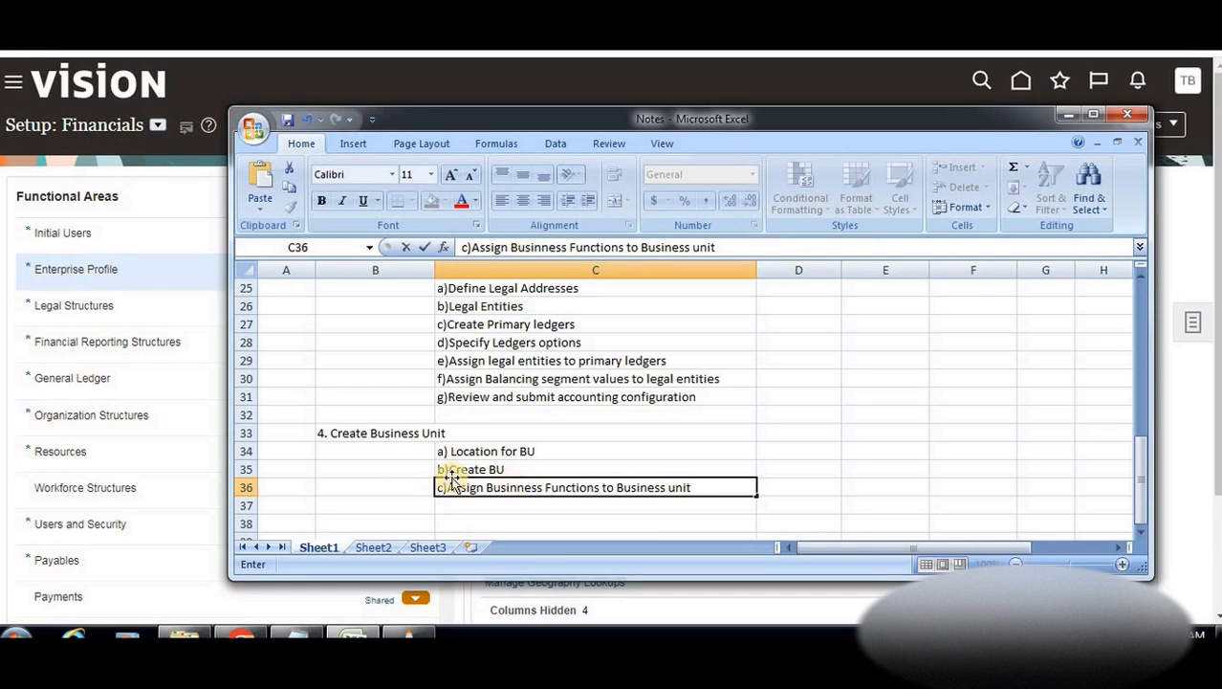
left_click(794, 489)
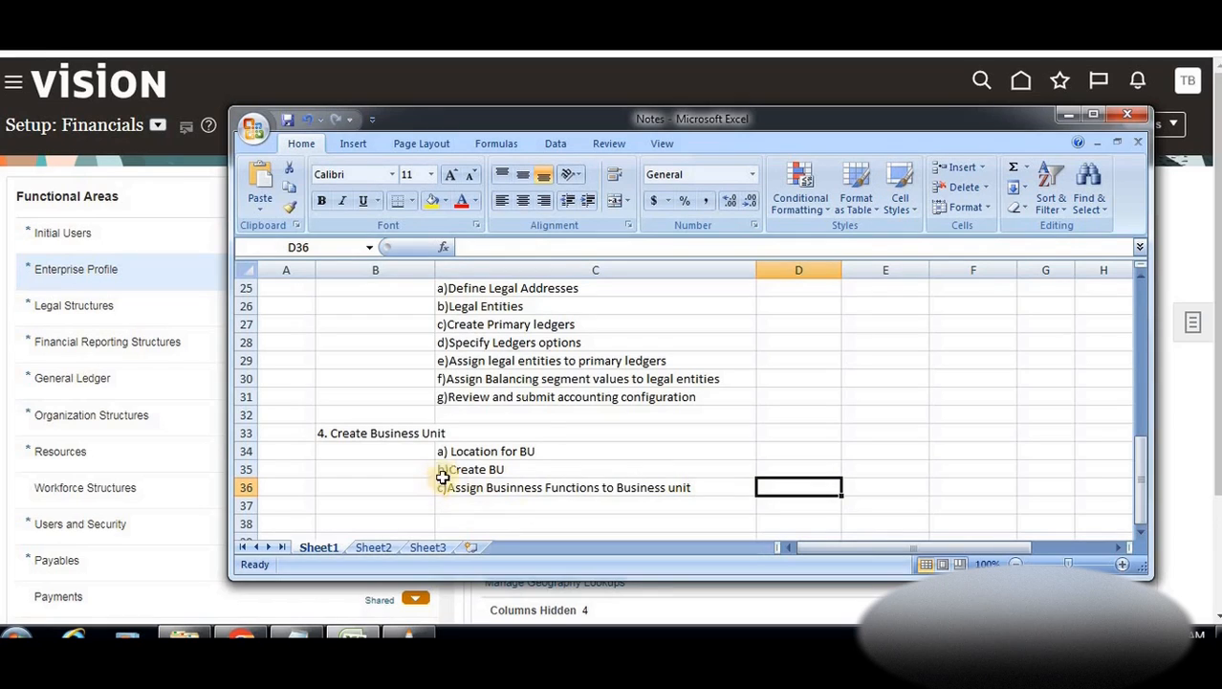
left_click(458, 501)
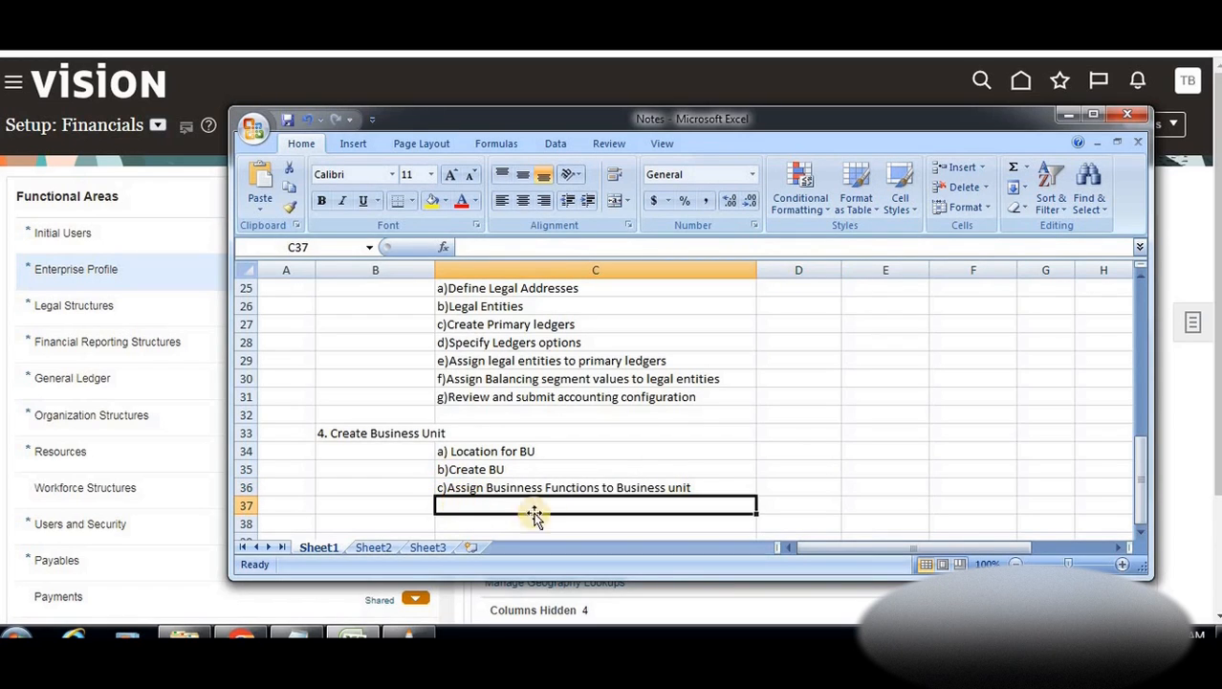
Search the setup tasks for 'manage location' and jump to Manage Locations
left_click(1066, 119)
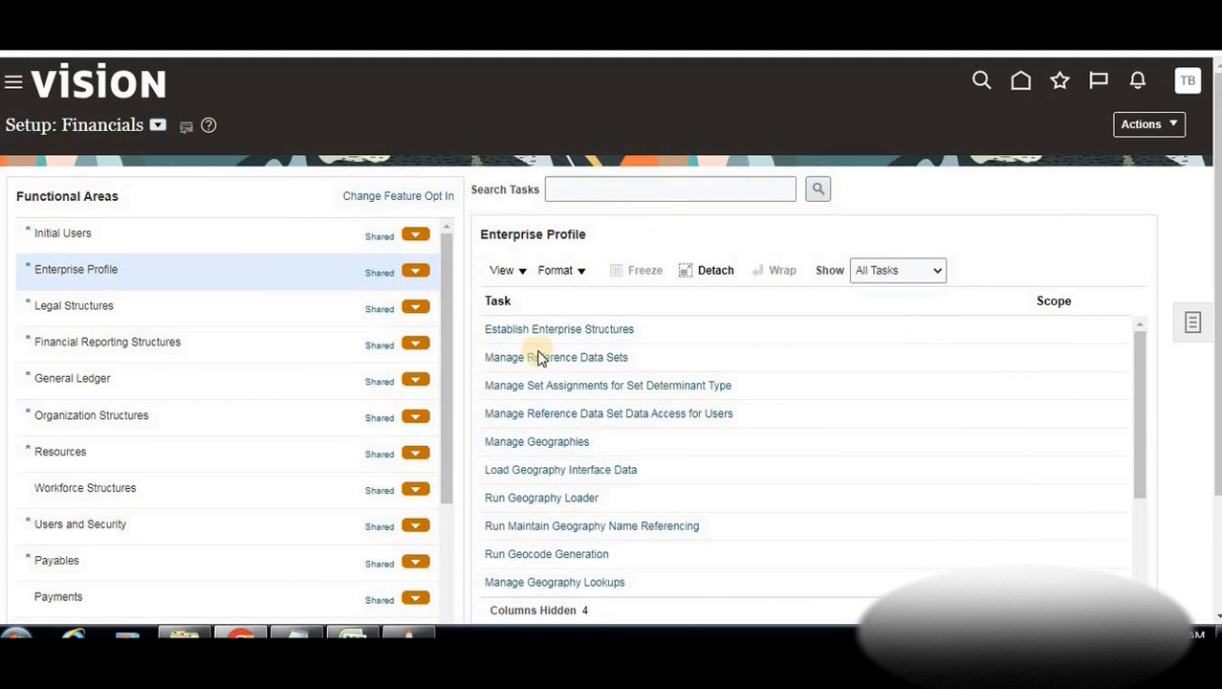
left_click(633, 184)
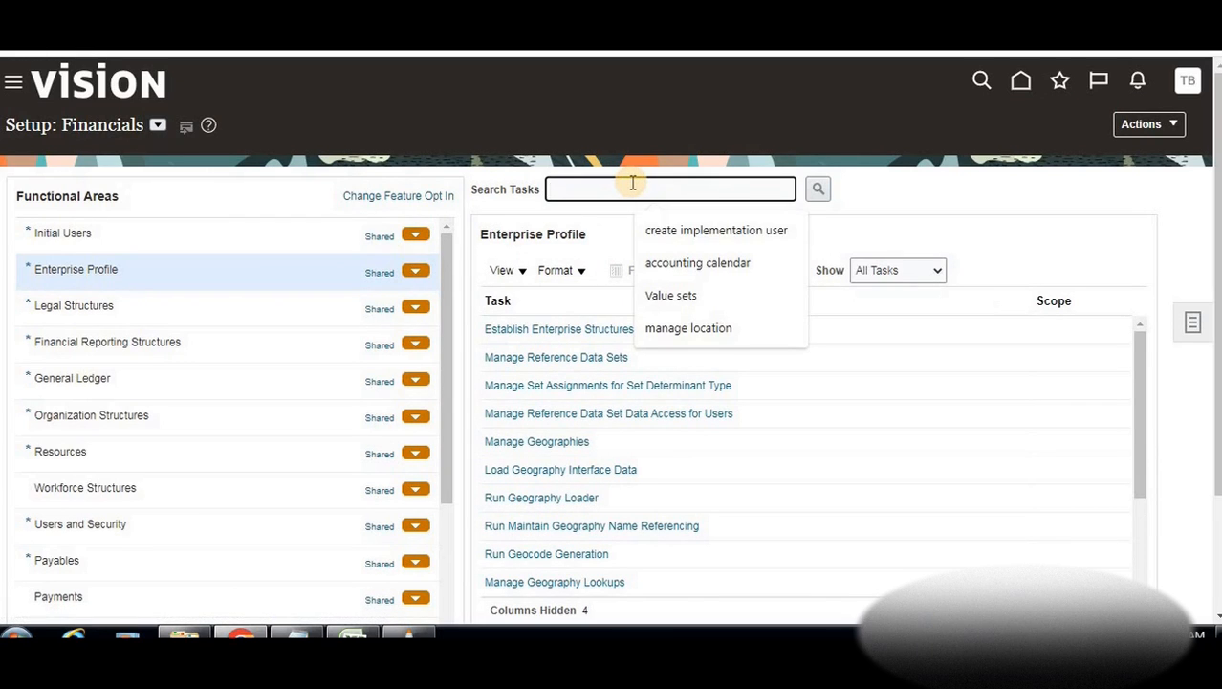
type("manage")
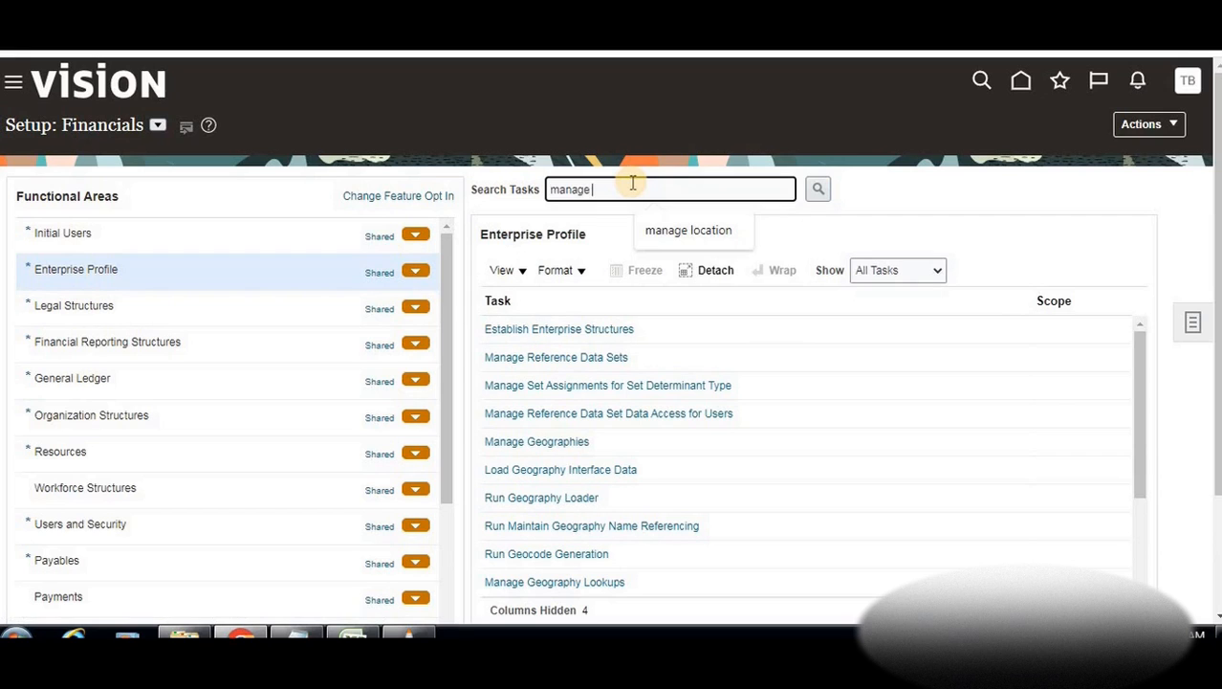
type(" location")
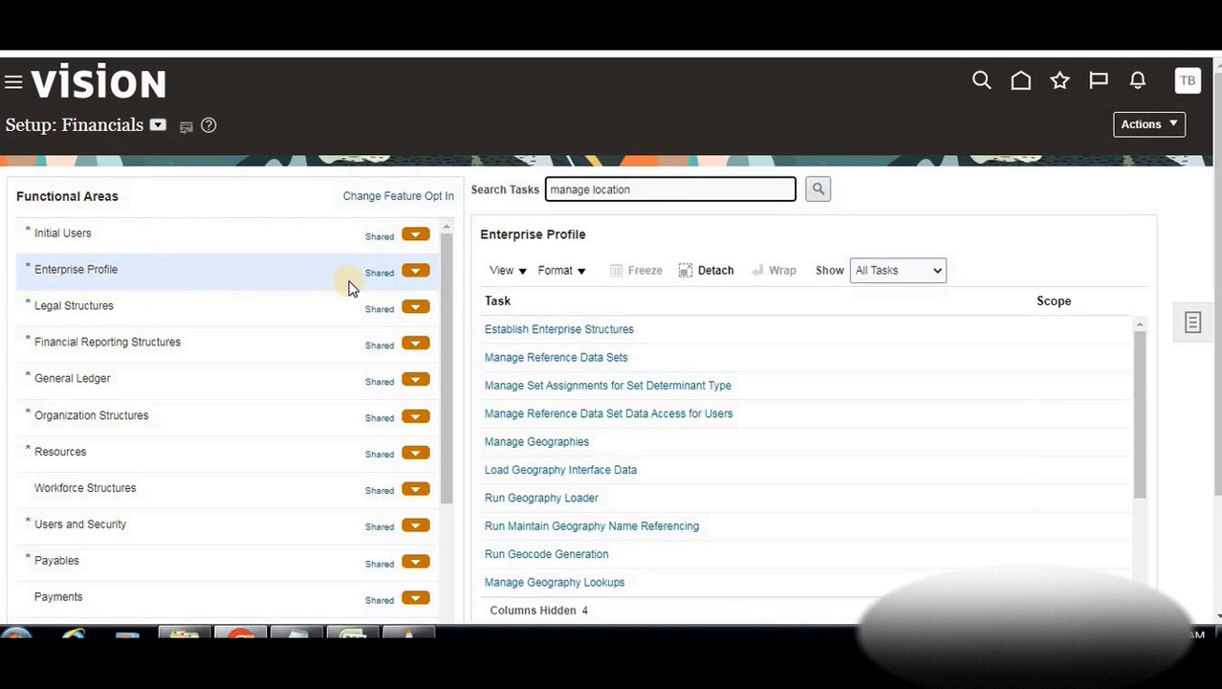
left_click(818, 191)
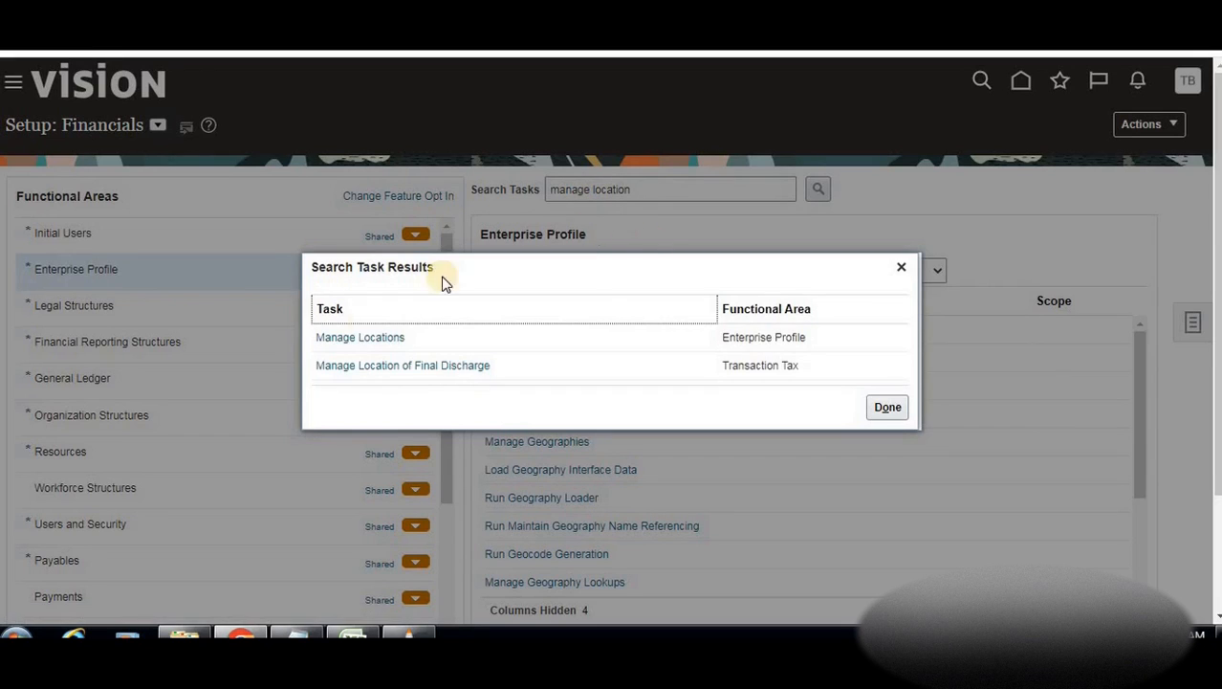
left_click(356, 336)
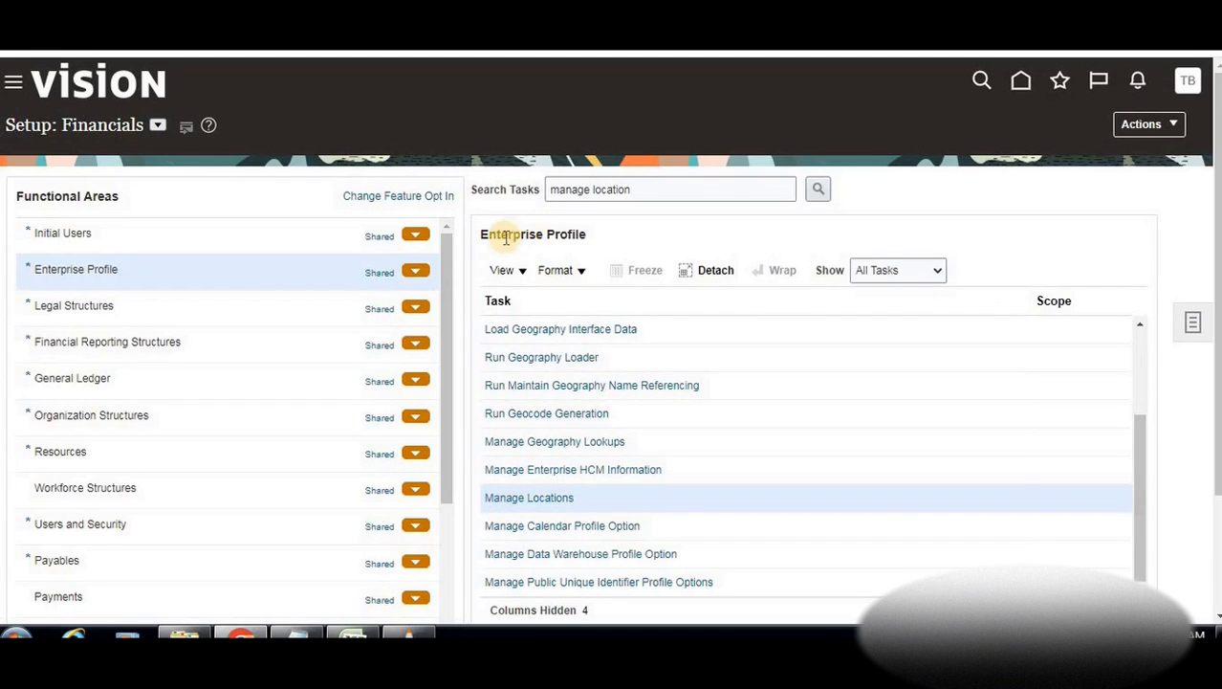
Create a new location in Manage Locations, keeping Common Set as the location set
left_click(522, 499)
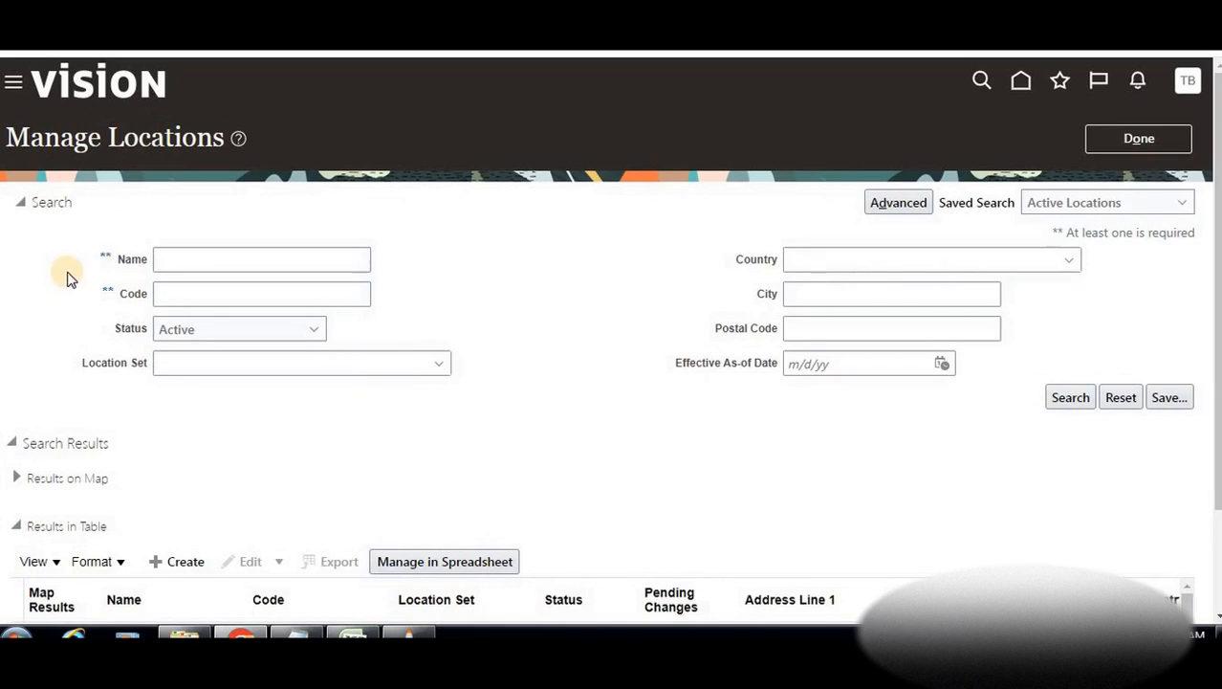
scroll(439, 319, "down", 1)
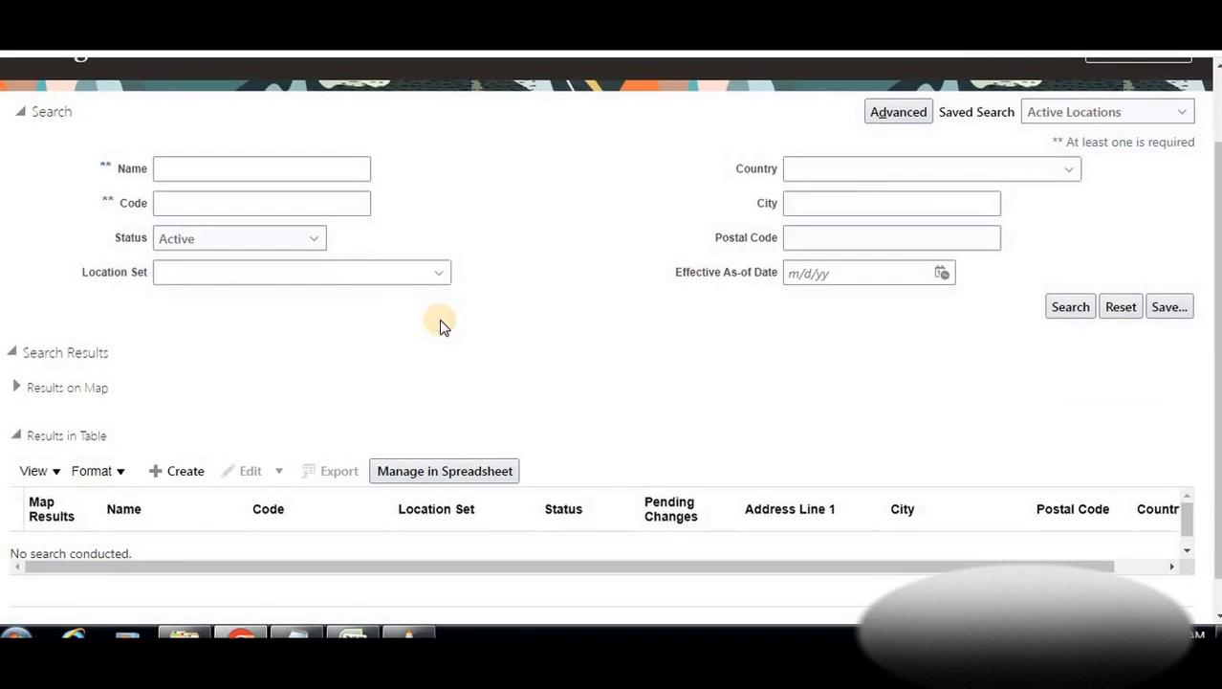
scroll(402, 310, "down", 1)
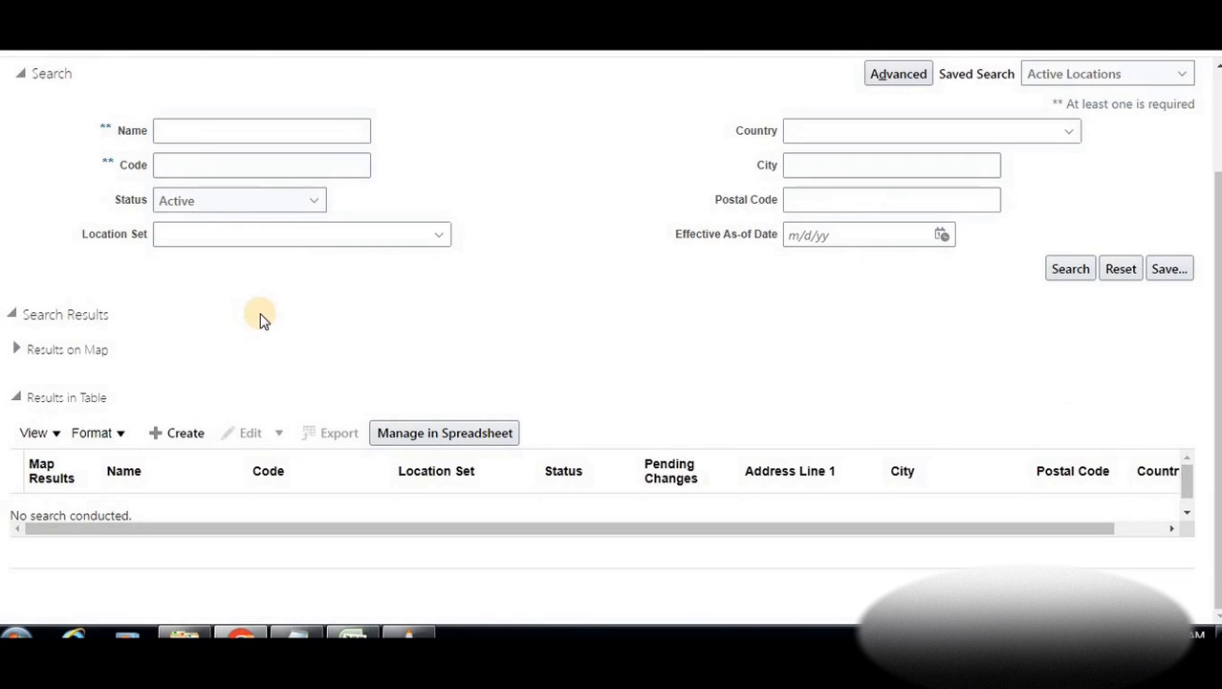
left_click(167, 436)
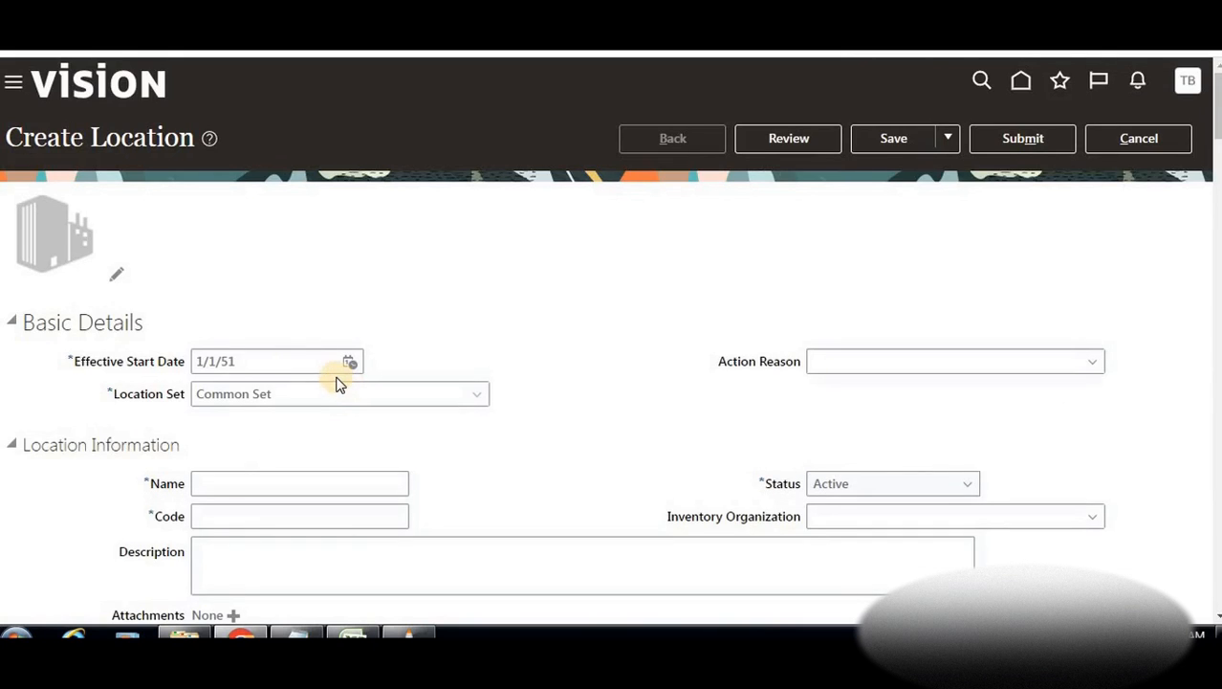
scroll(339, 383, "down", 1)
scroll(105, 180, "up", 1)
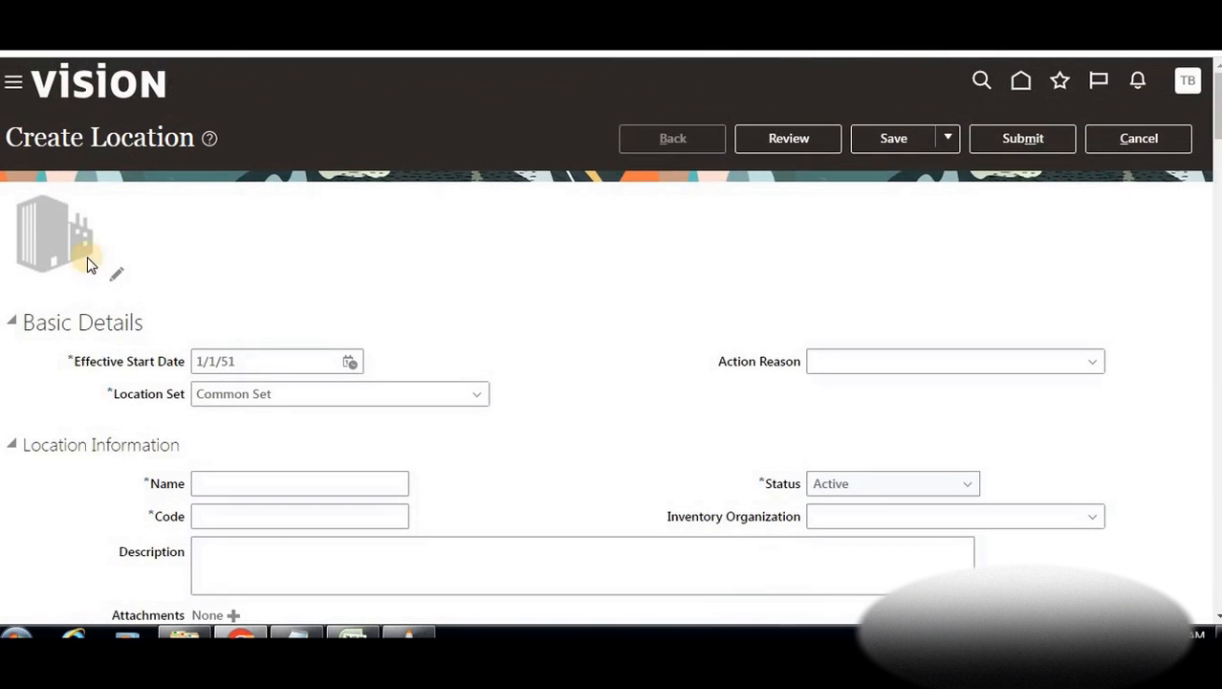
scroll(373, 355, "down", 2)
scroll(372, 355, "down", 1)
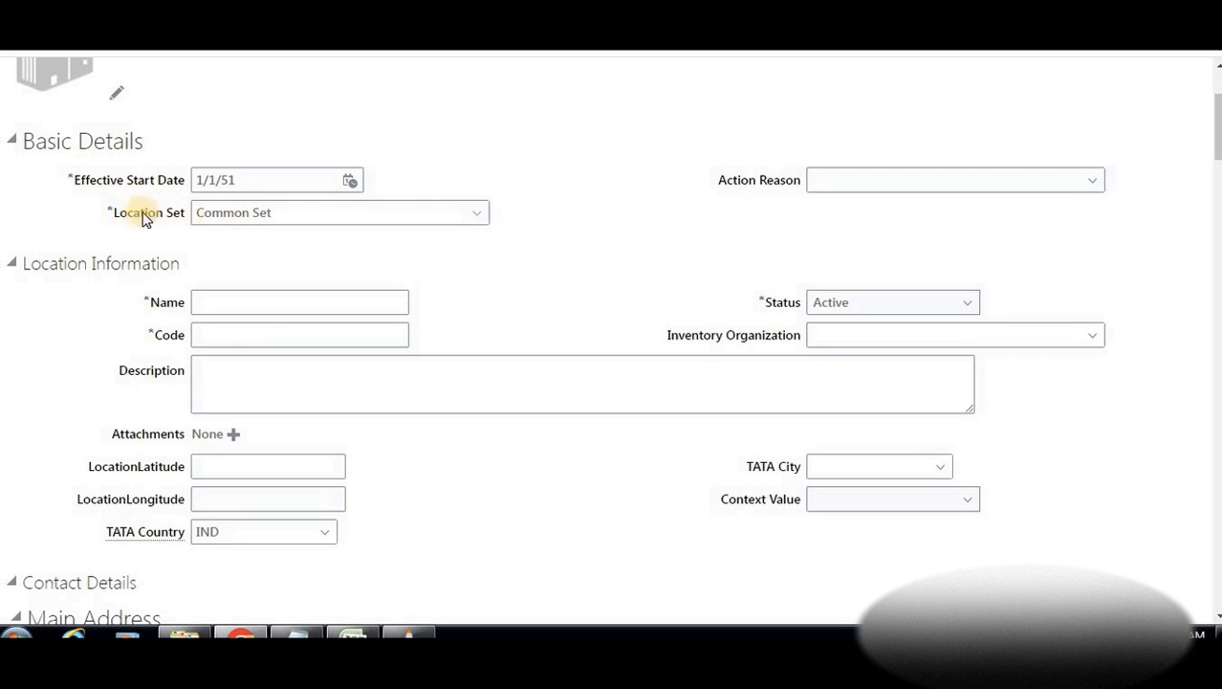
left_click(484, 217)
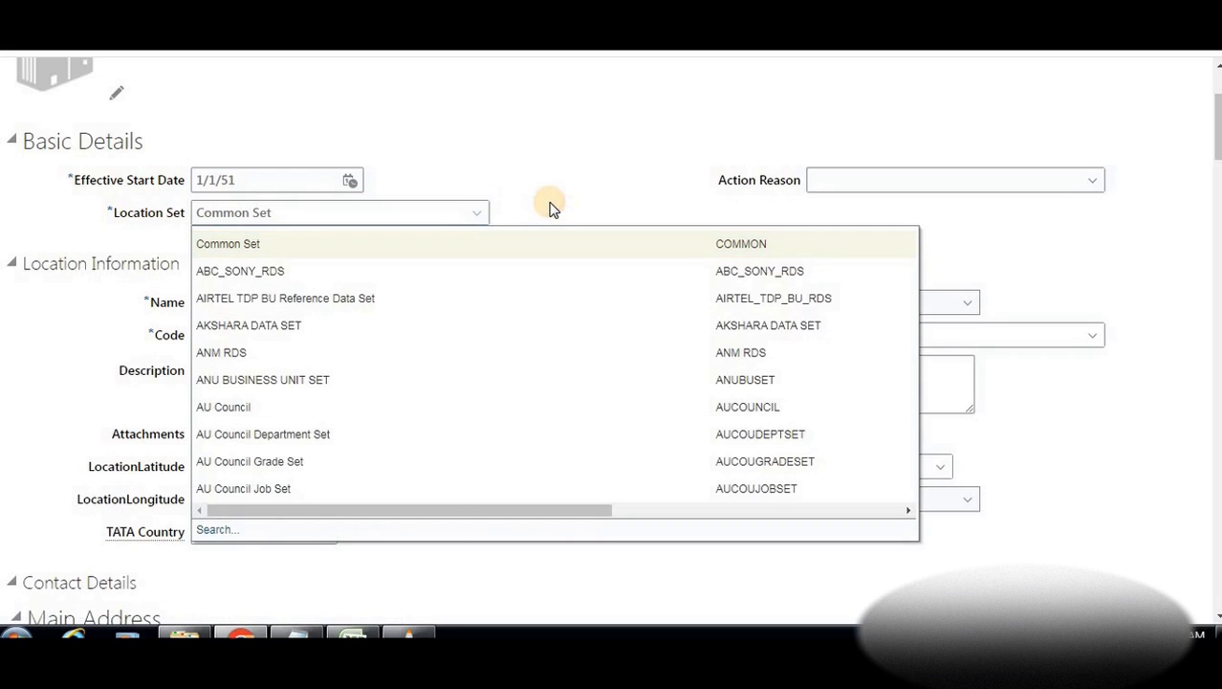
left_click(502, 185)
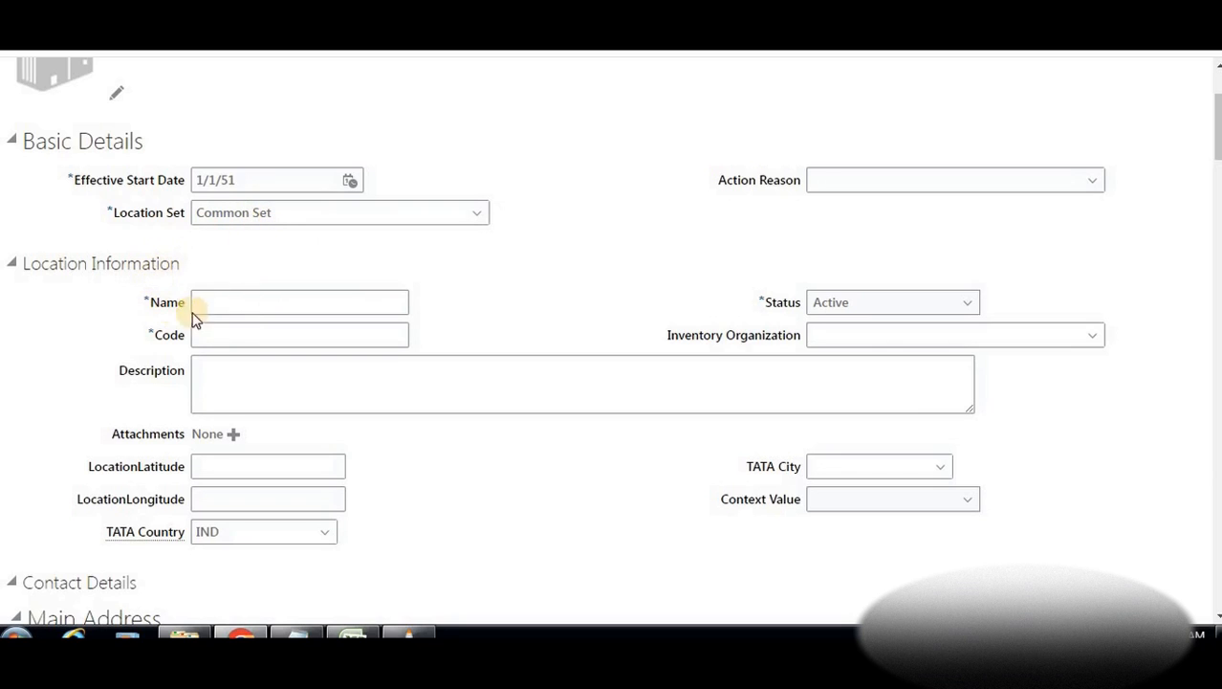
Correct the location name to BTLearn_Cars_Location and paste it as the Code
left_click(251, 312)
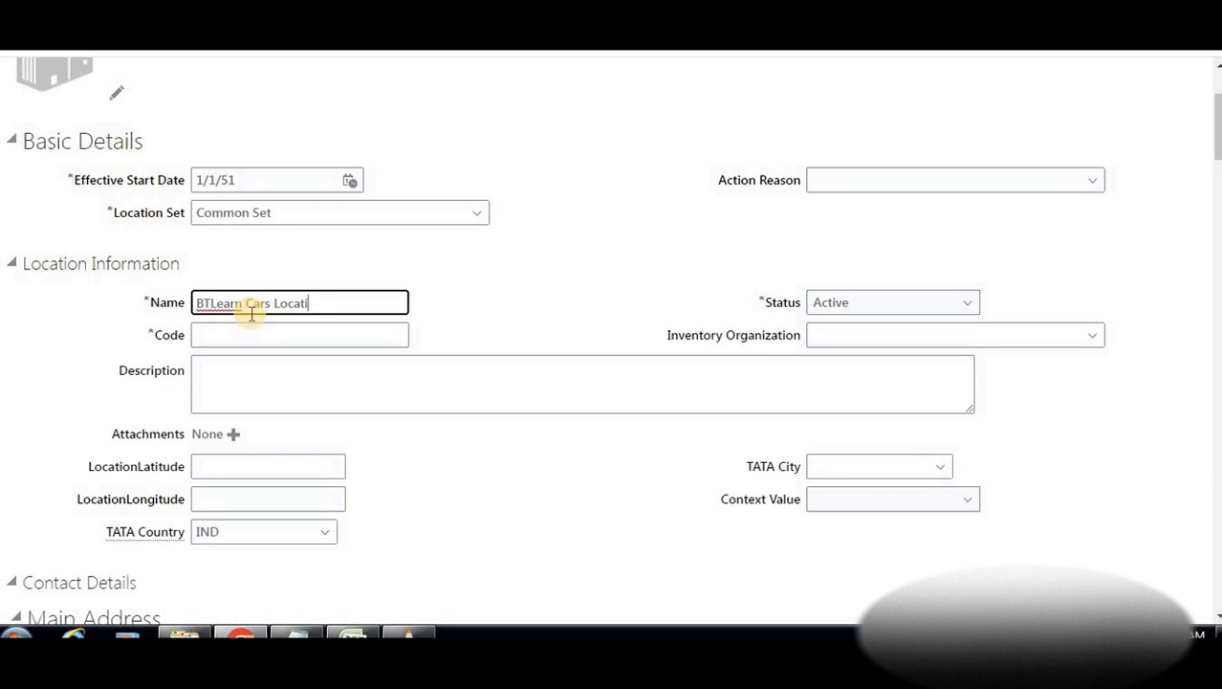
left_click(246, 302)
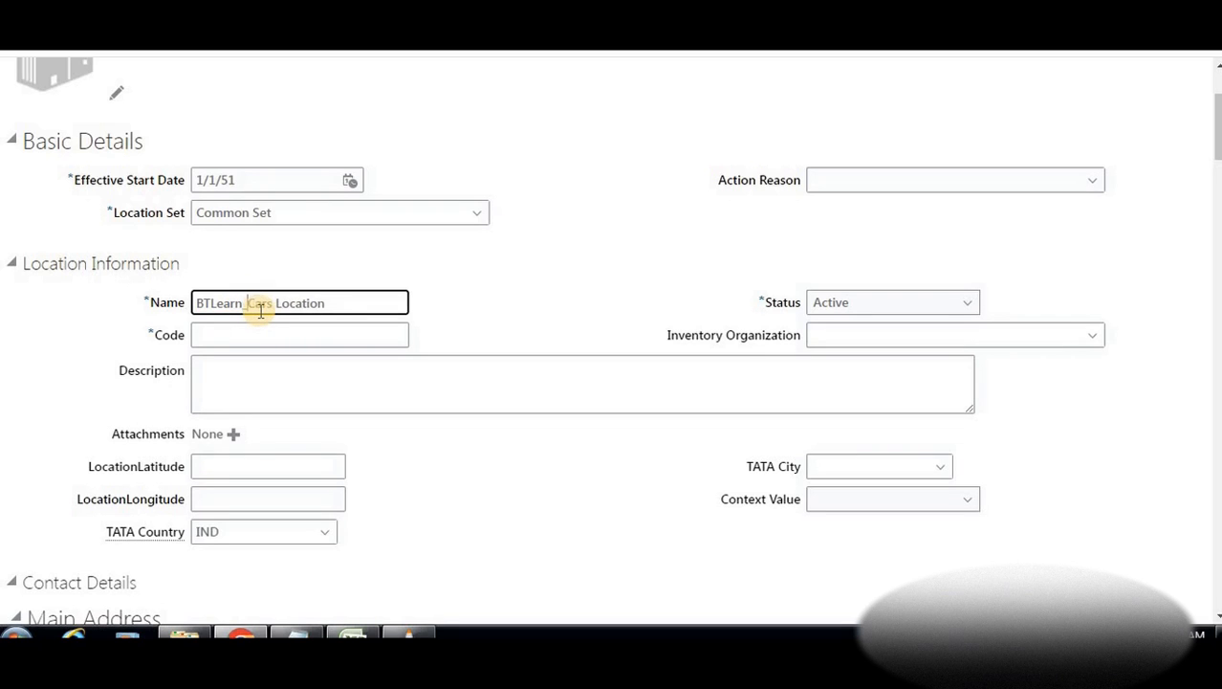
left_click(281, 306)
left_click(273, 303)
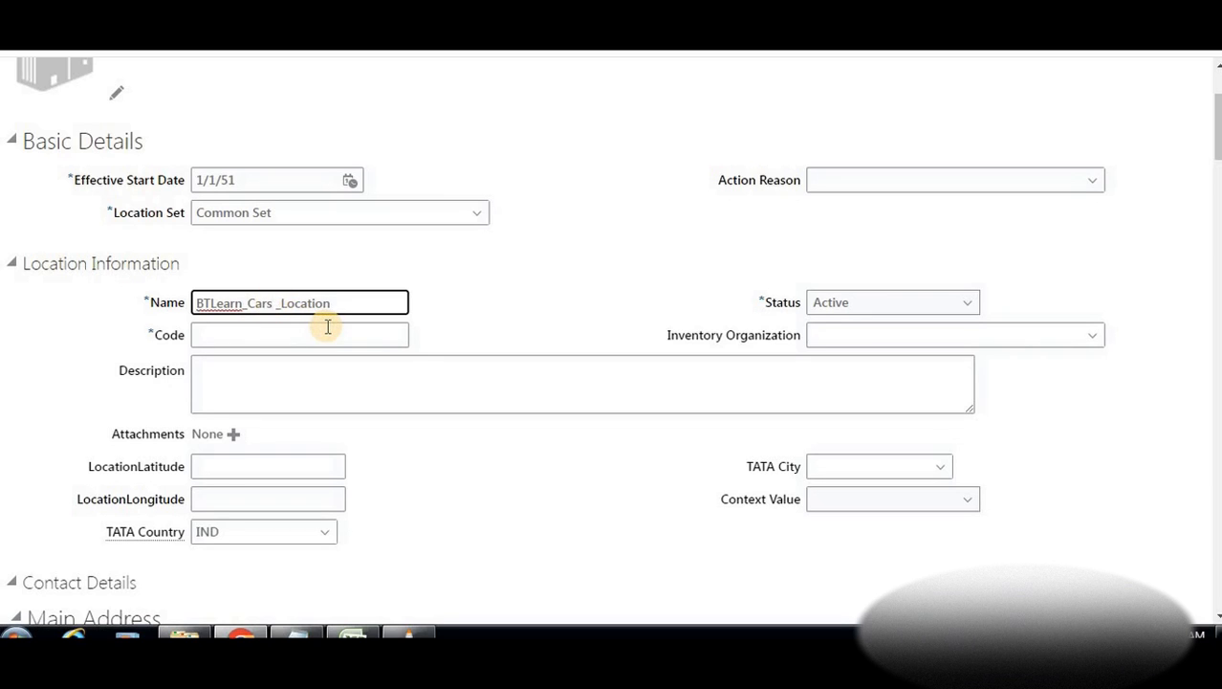
double_click(316, 303)
key("ctrl+c")
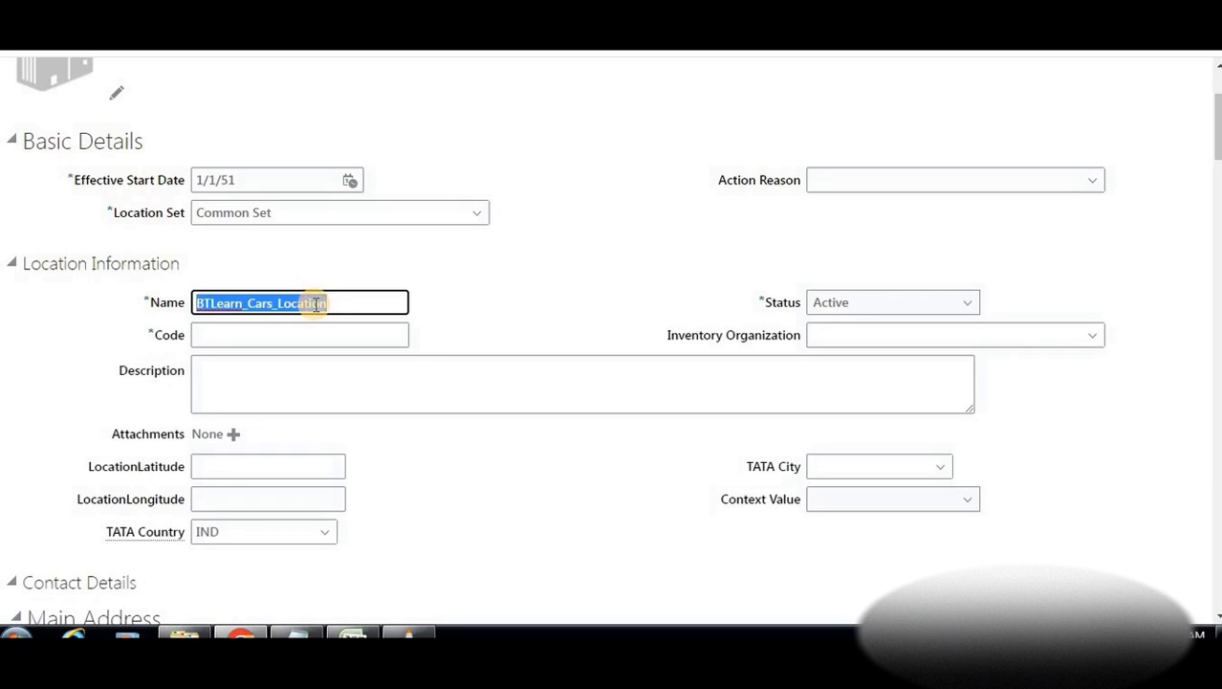
left_click(274, 338)
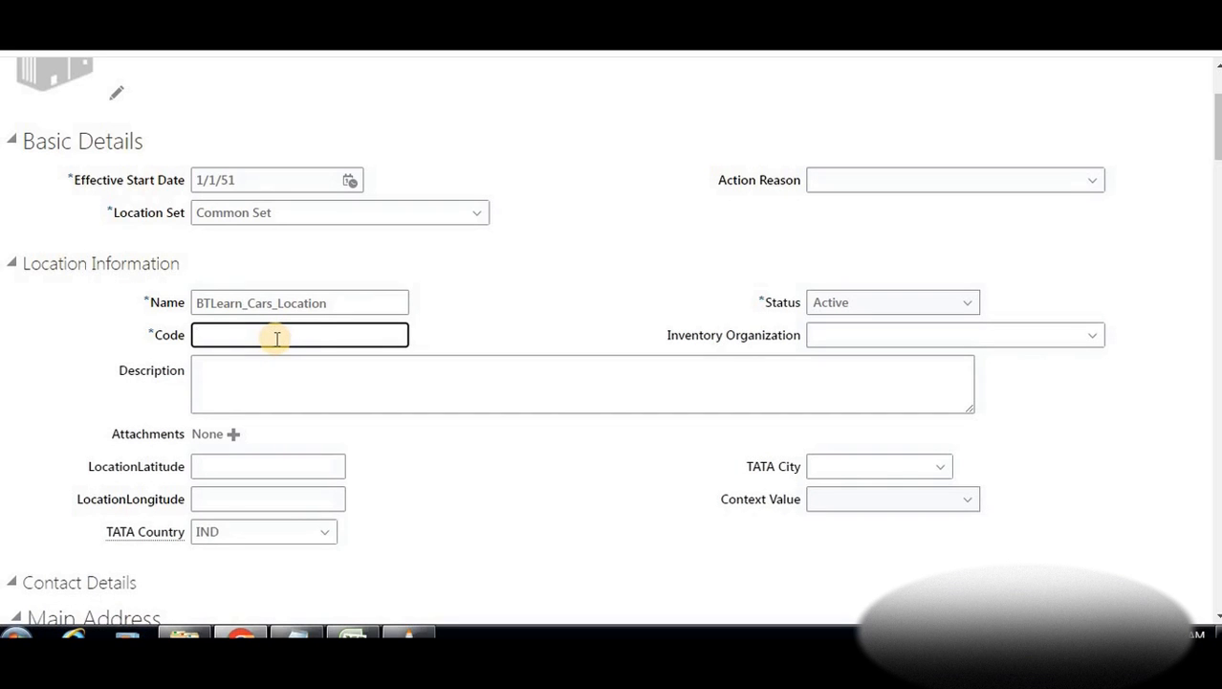
key("ctrl+v")
left_click(313, 405)
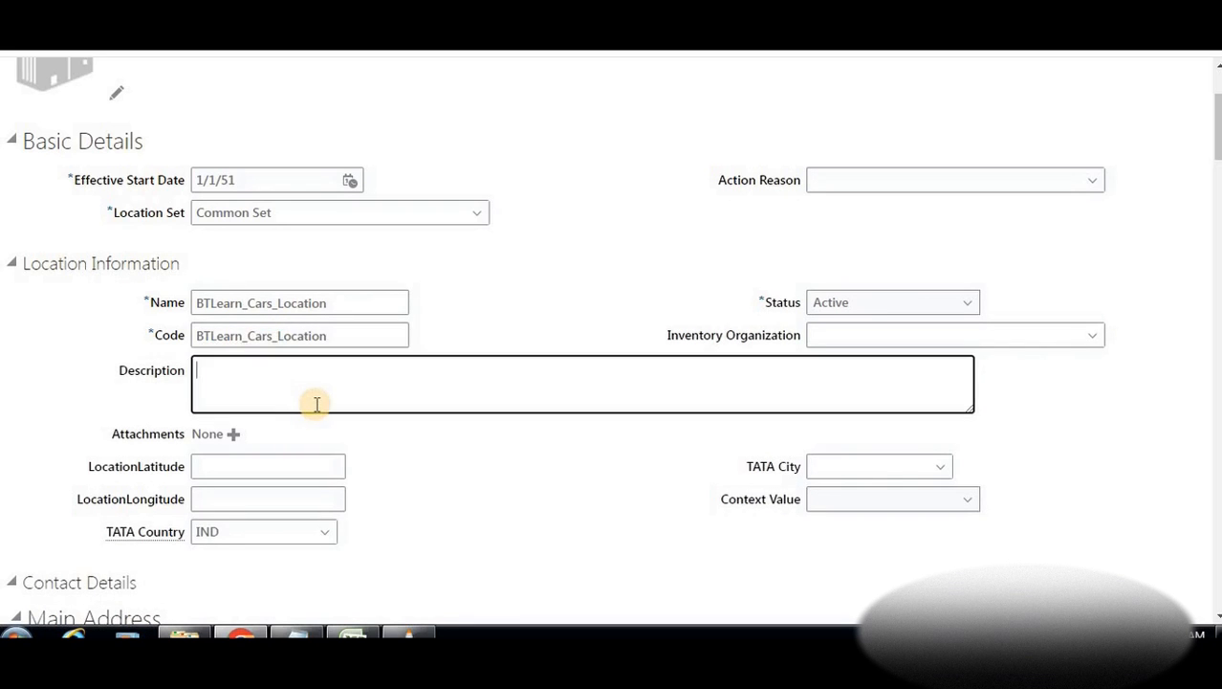
Paste BTLearn_Cars_Location into Address Line 1 of the main address
scroll(317, 403, "down", 5)
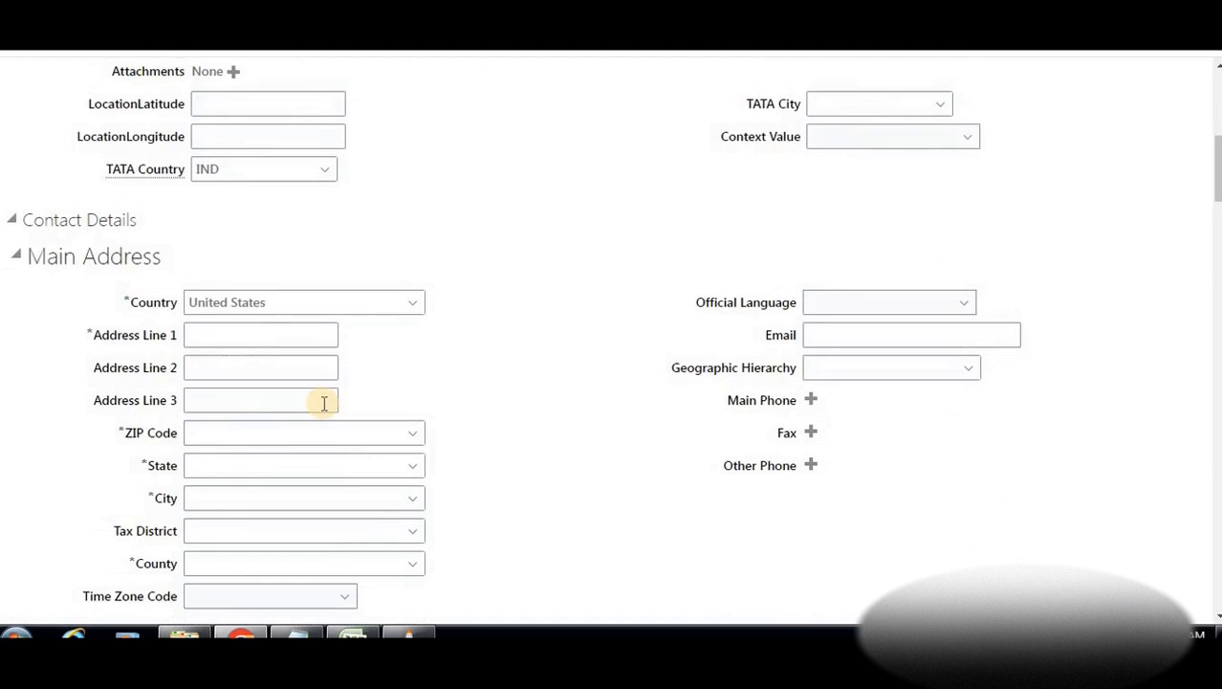
scroll(325, 403, "down", 1)
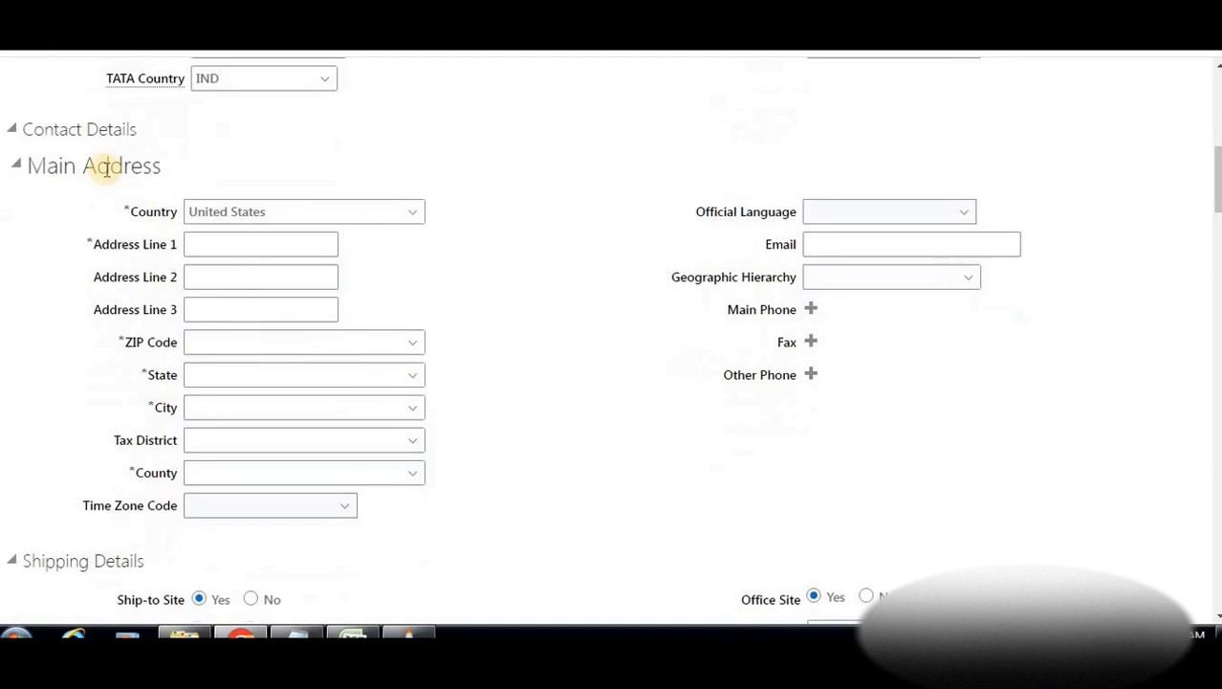
left_click(23, 135)
left_click(23, 135)
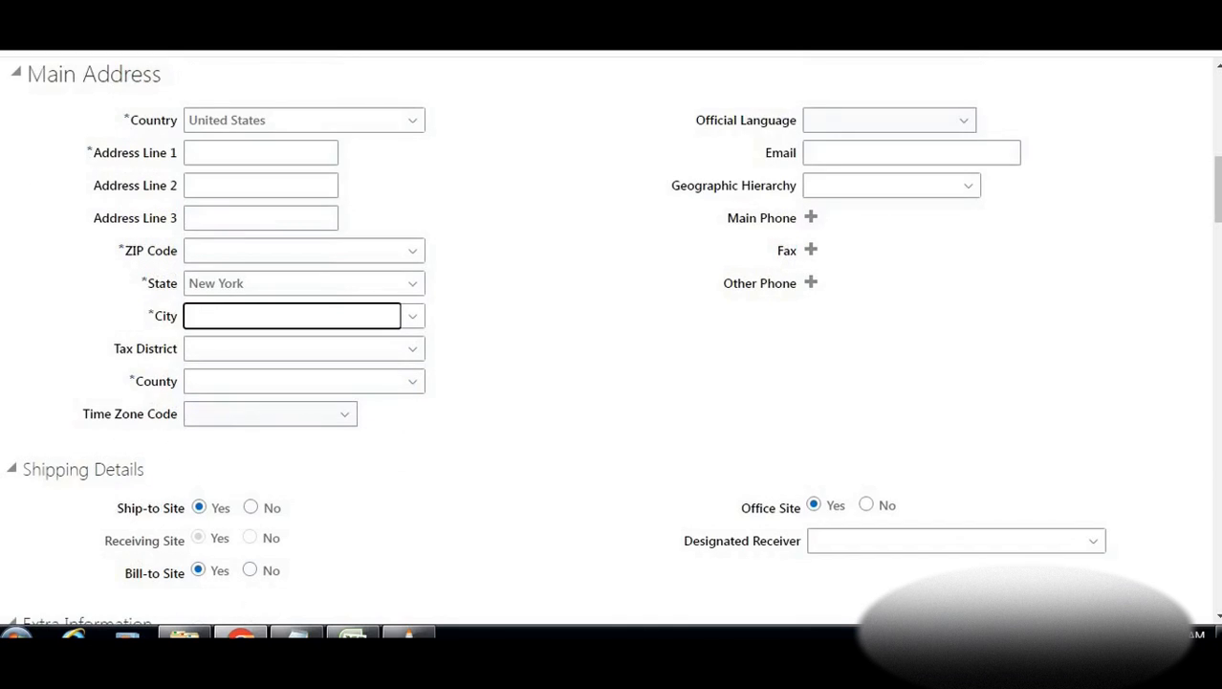
scroll(224, 205, "up", 5)
left_click(364, 240)
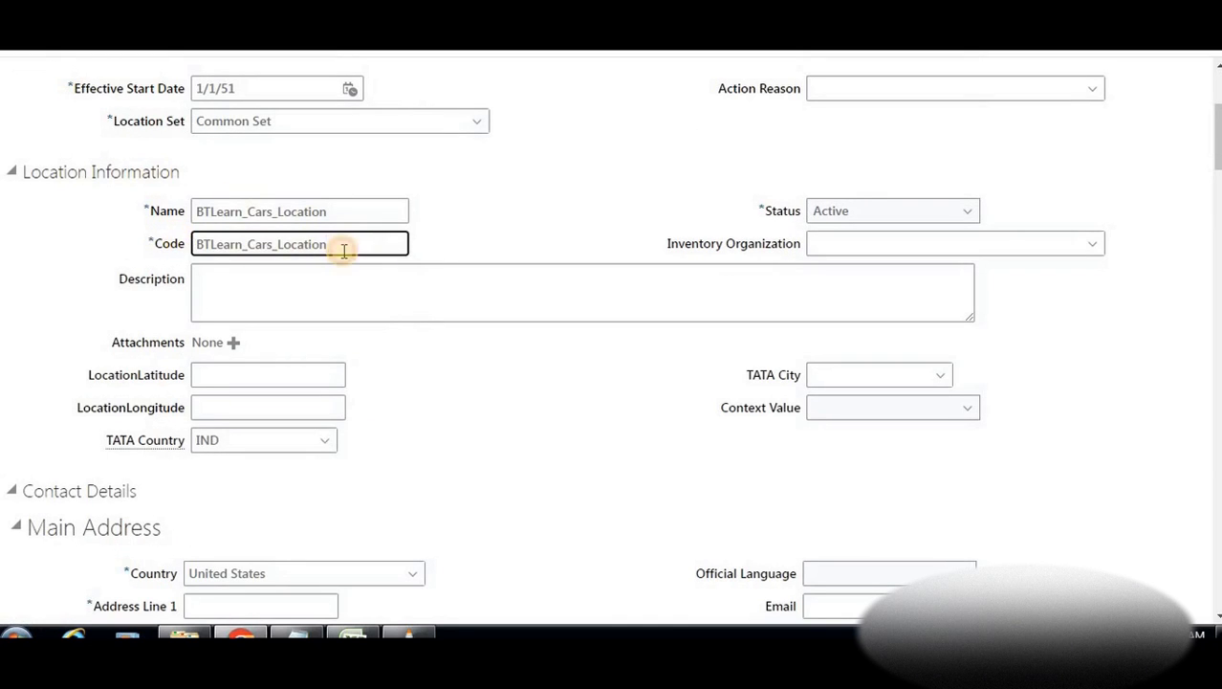
scroll(322, 269, "down", 4)
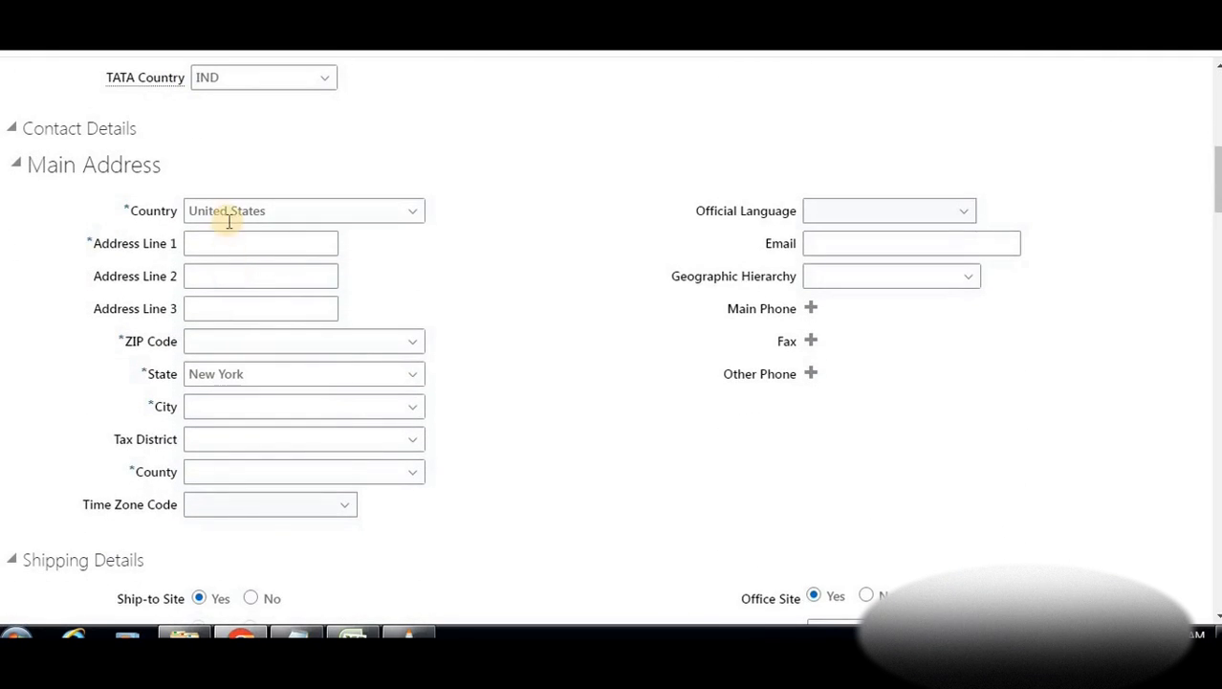
left_click(230, 216)
left_click(243, 246)
key("ctrl+v")
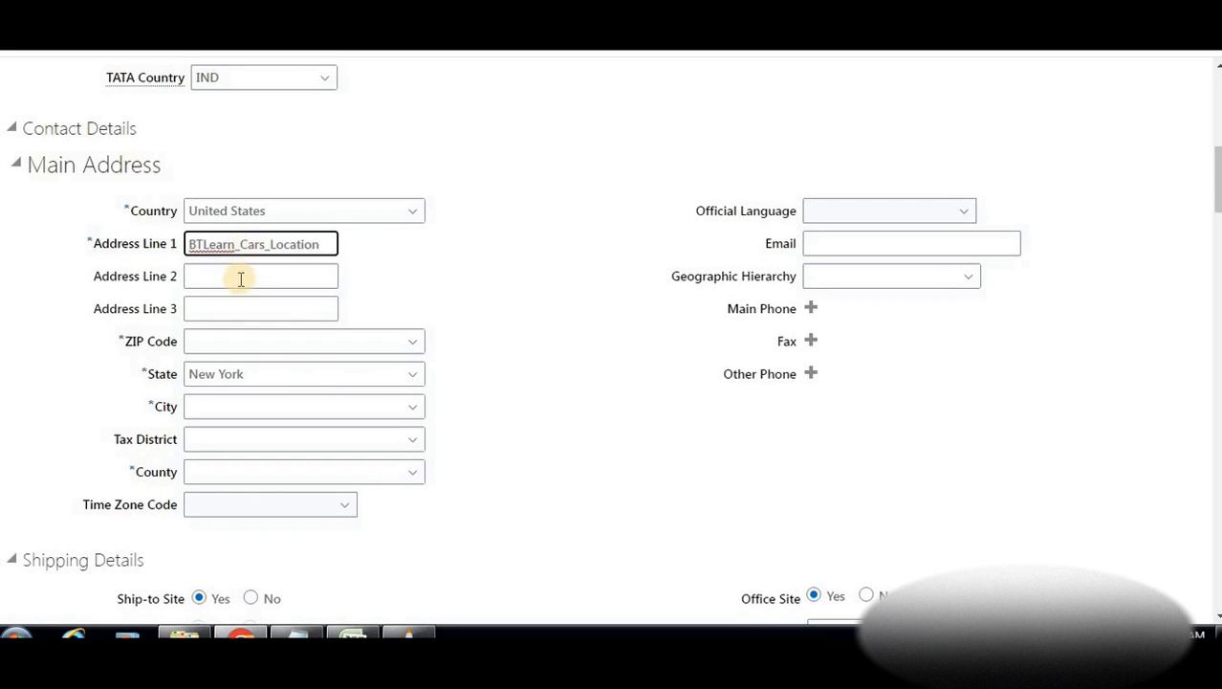
left_click(241, 279)
Pick ZIP 10001 for New York, New York, NY and verify state, city and county
left_click(228, 374)
left_click(243, 348)
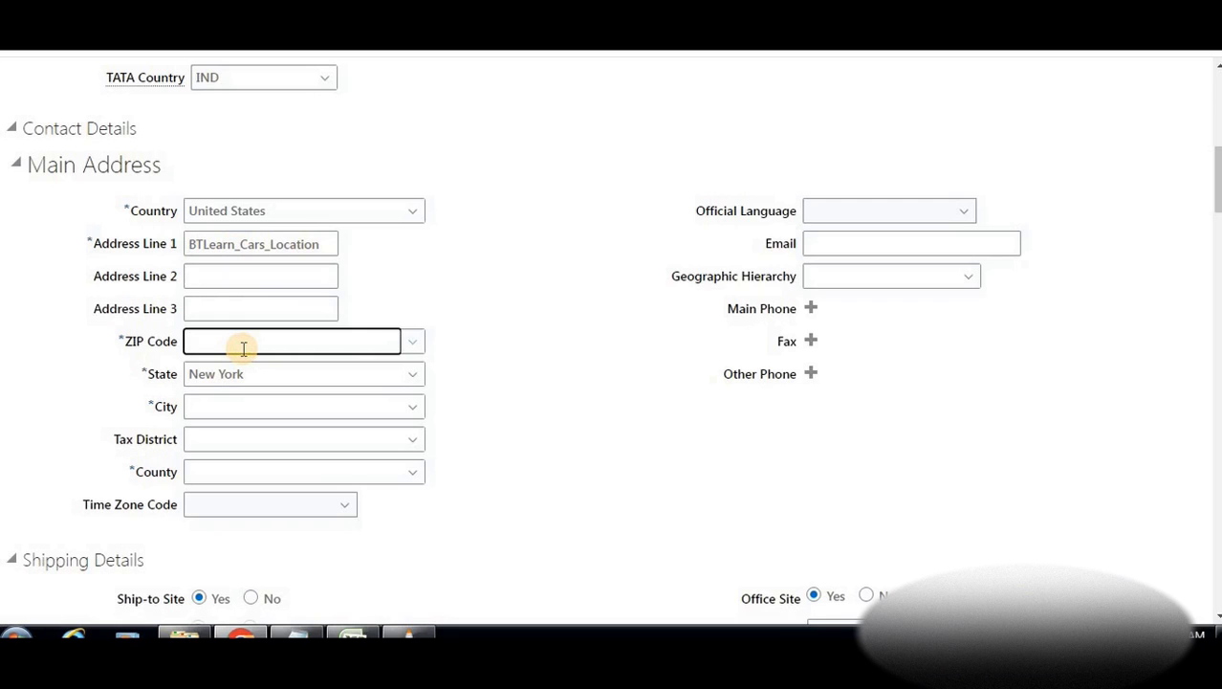
left_click(411, 342)
left_click(219, 396)
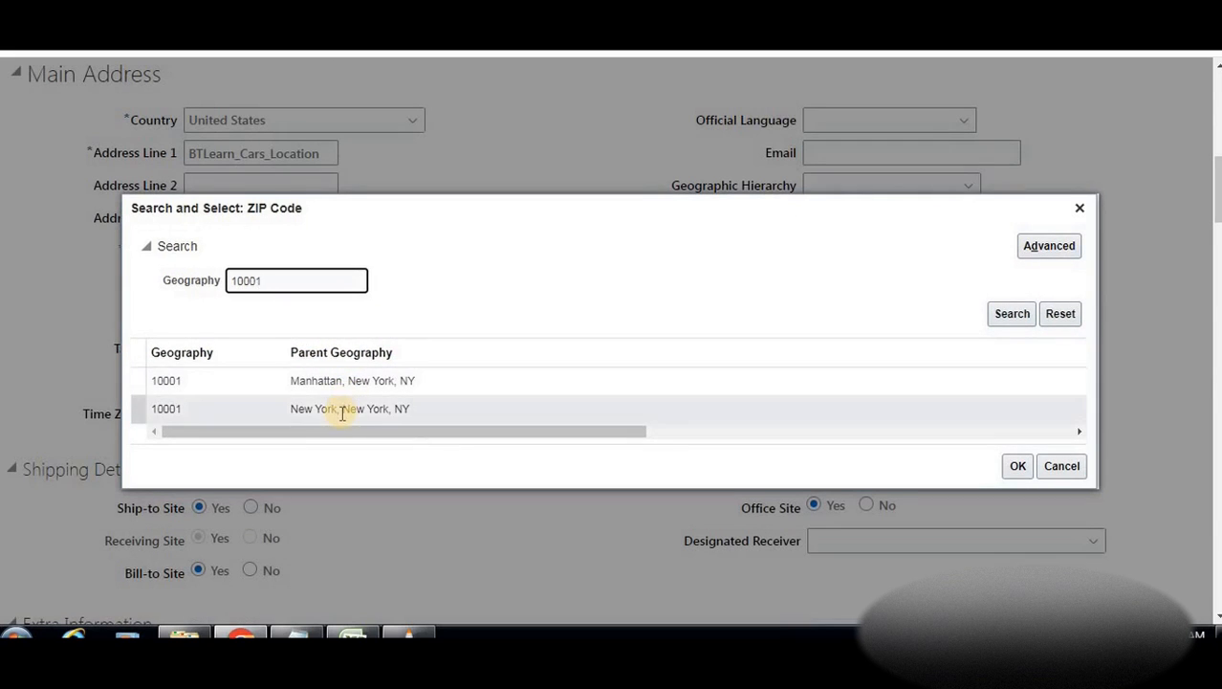
double_click(341, 410)
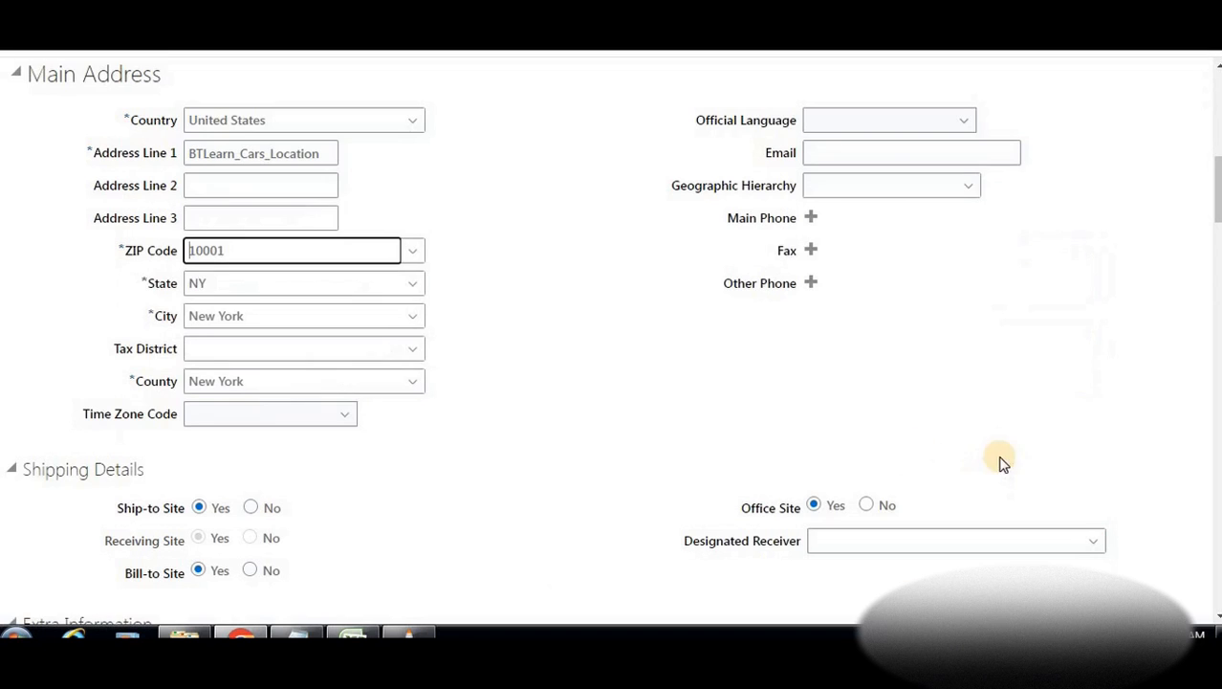
left_click(281, 351)
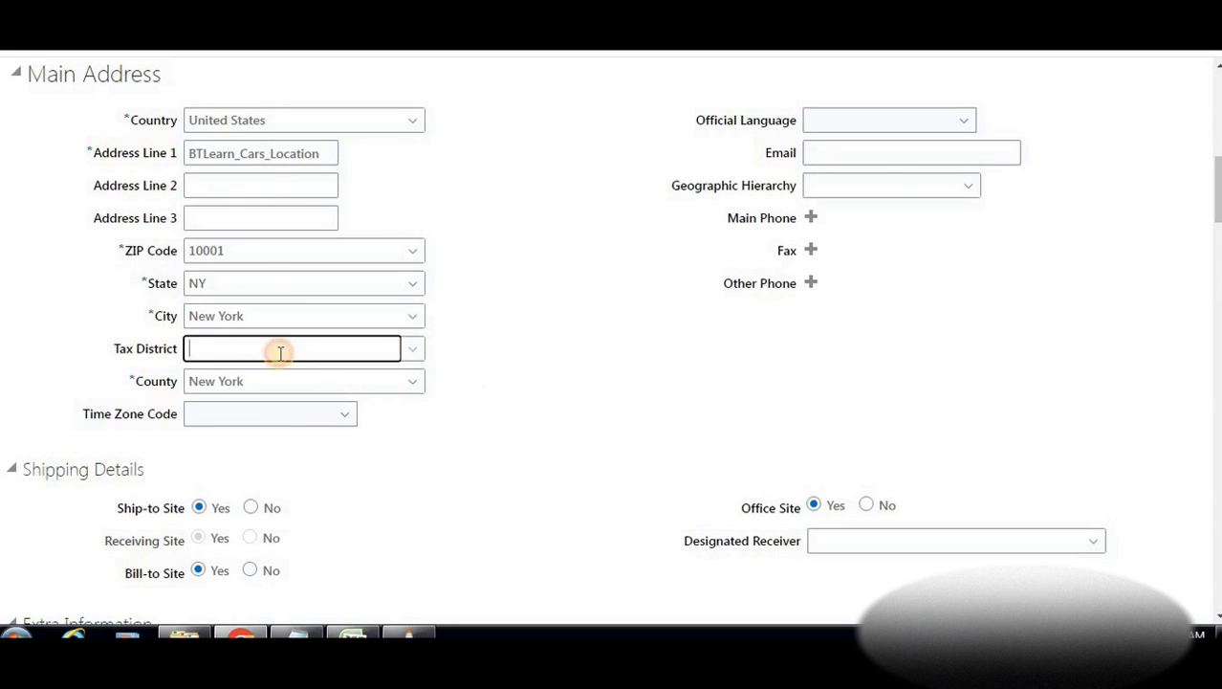
left_click(234, 248)
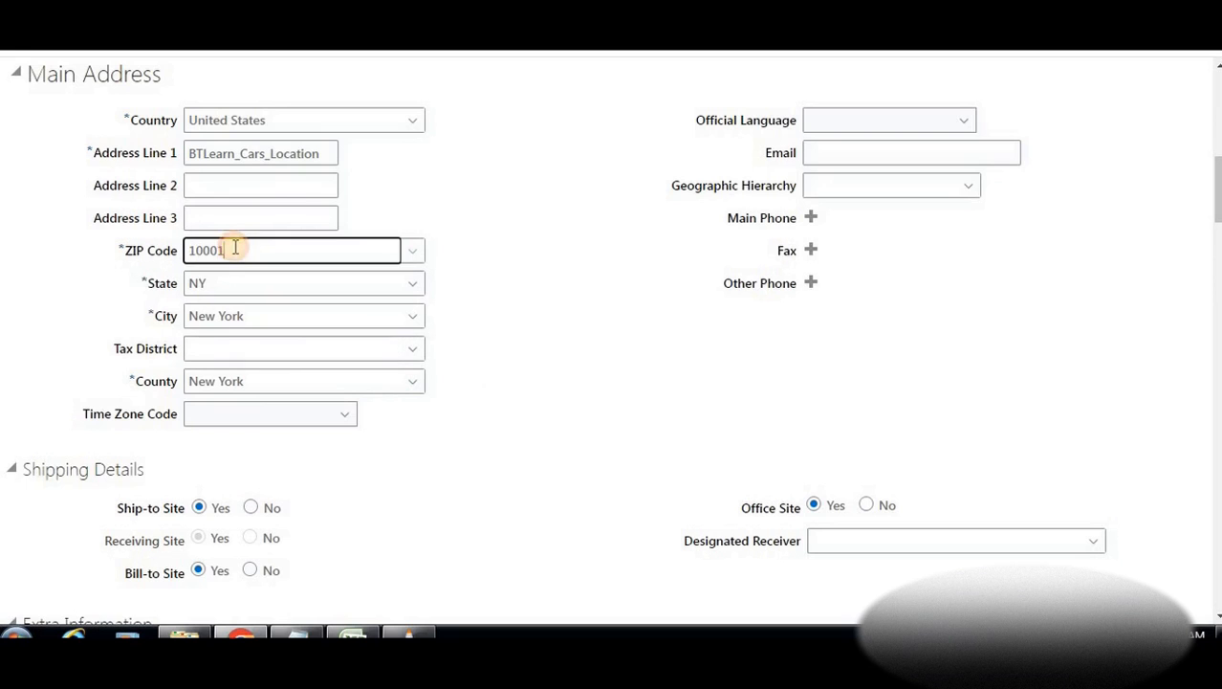
left_click(232, 280)
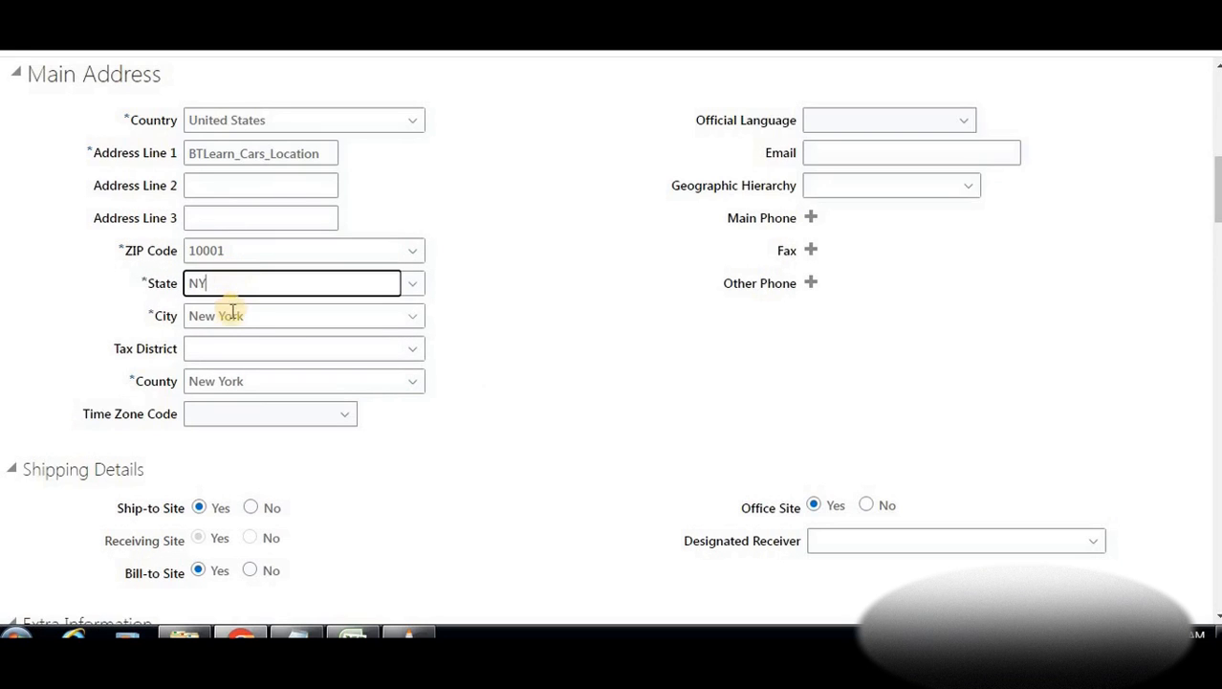
left_click(238, 316)
left_click(230, 381)
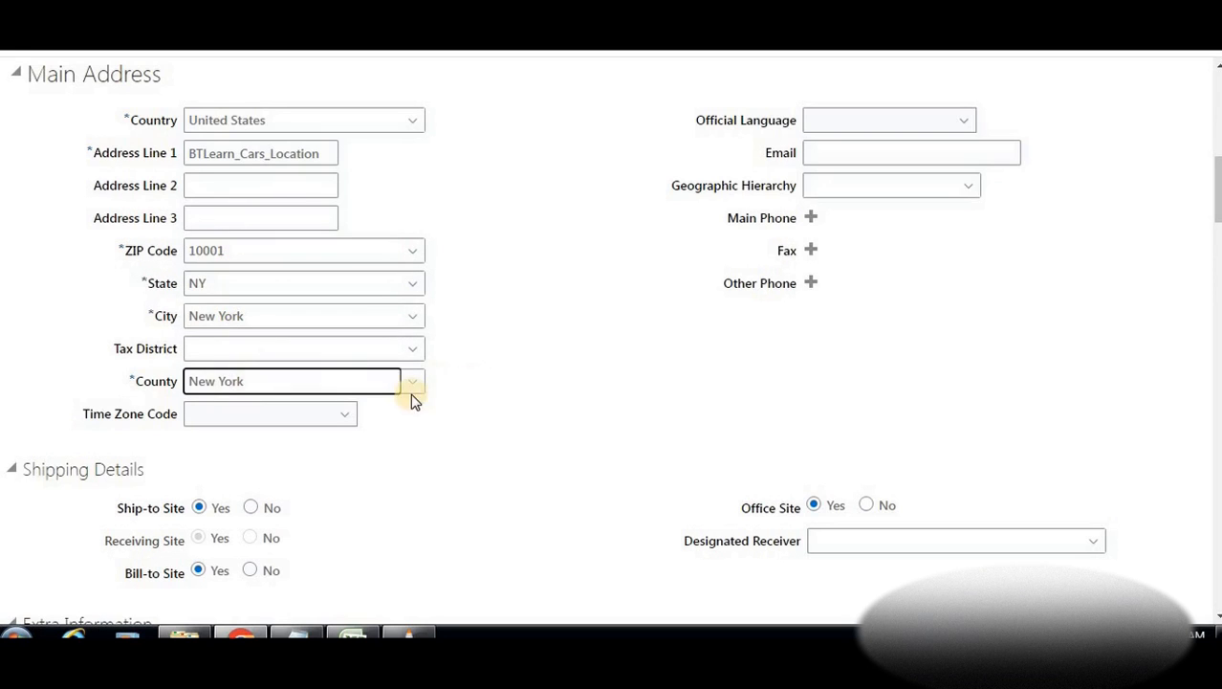
scroll(376, 403, "down", 3)
scroll(376, 403, "down", 2)
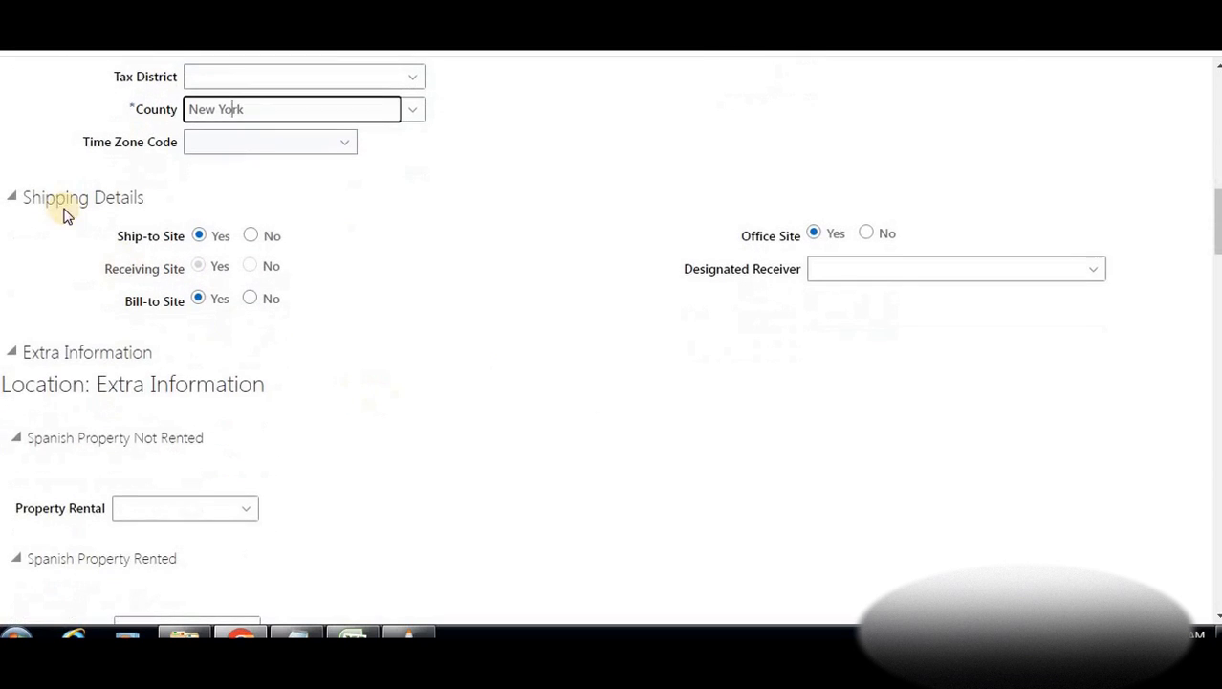
scroll(91, 392, "down", 3)
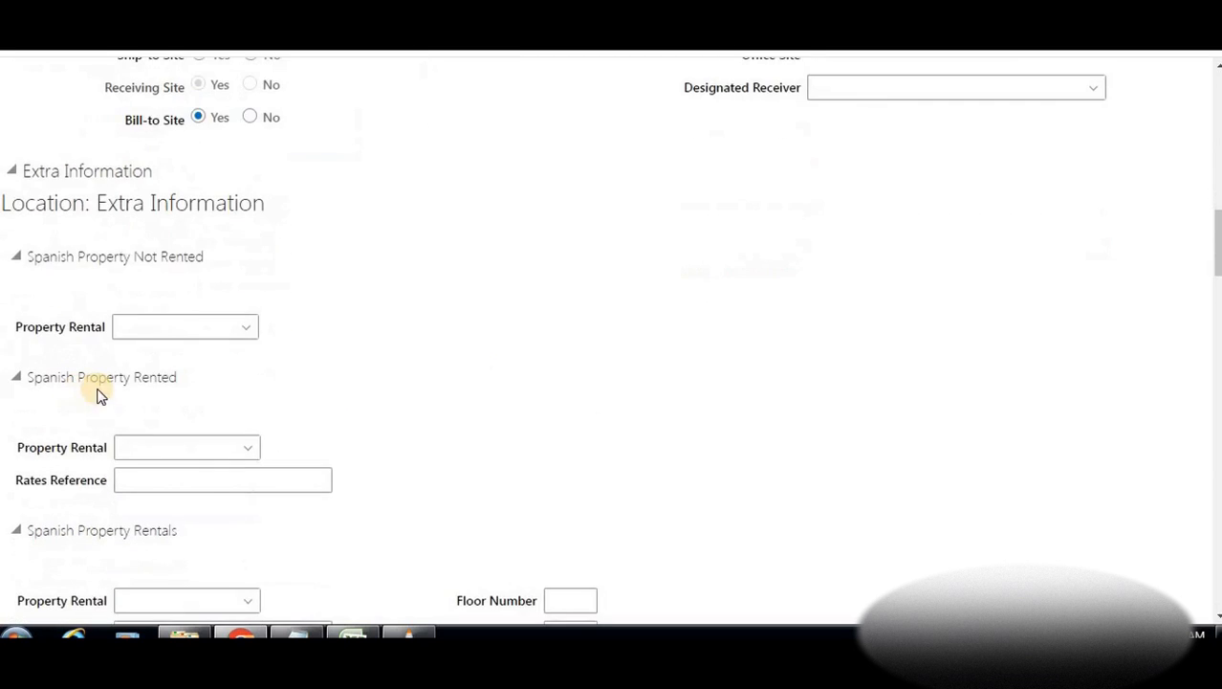
scroll(155, 382, "down", 4)
scroll(155, 383, "down", 2)
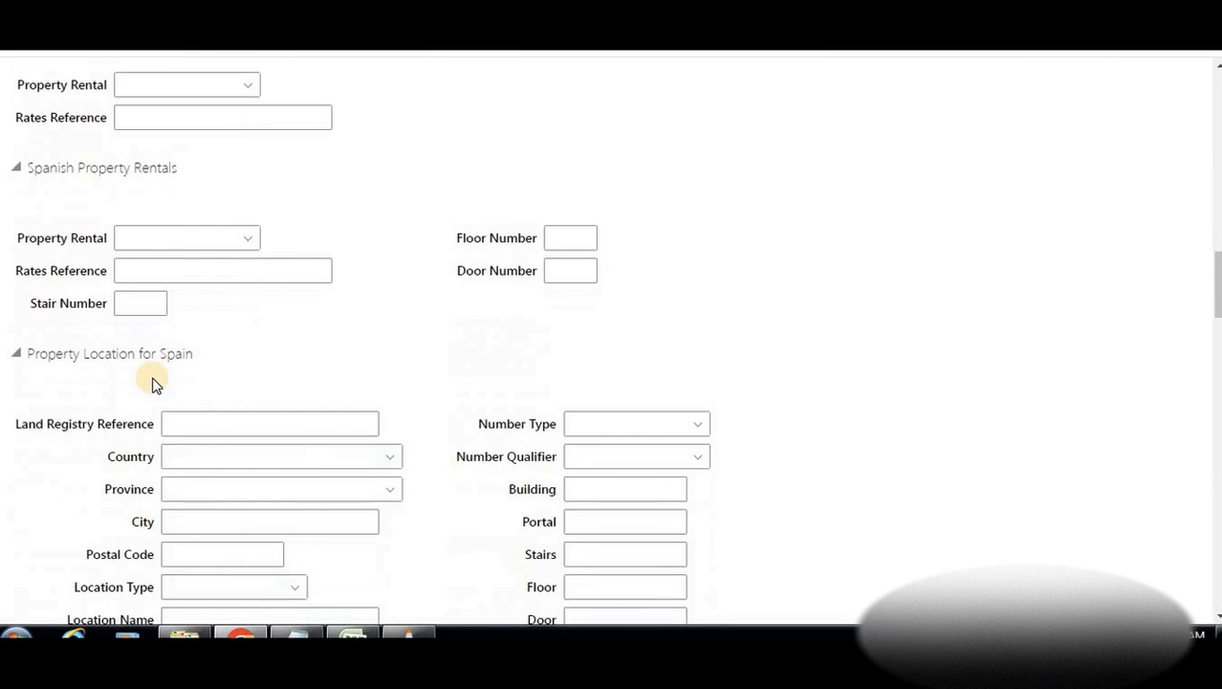
scroll(79, 376, "down", 2)
scroll(79, 376, "down", 7)
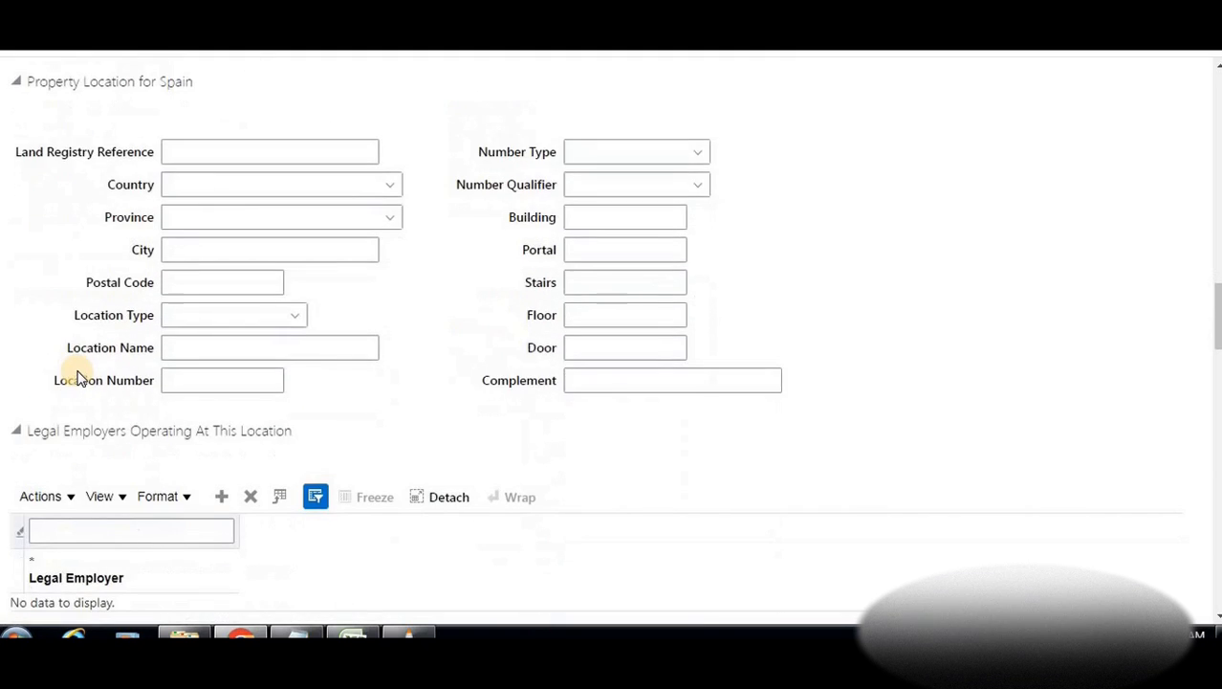
scroll(76, 371, "down", 3)
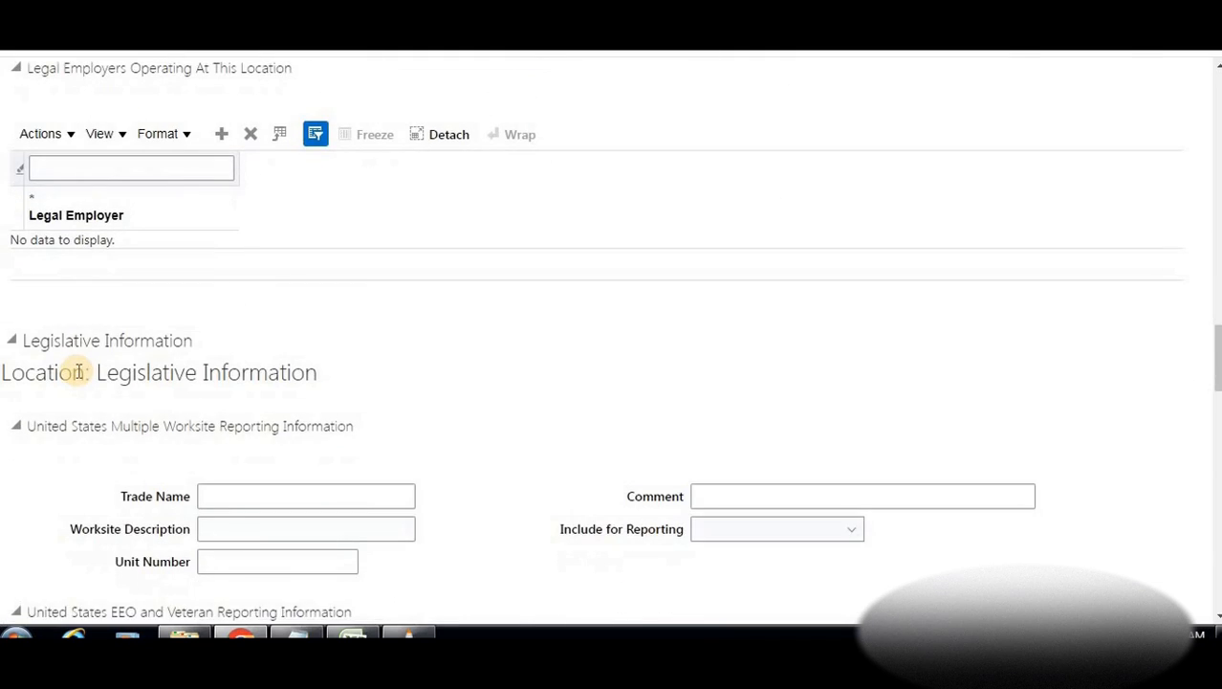
scroll(80, 374, "down", 9)
scroll(79, 376, "down", 12)
scroll(80, 374, "down", 15)
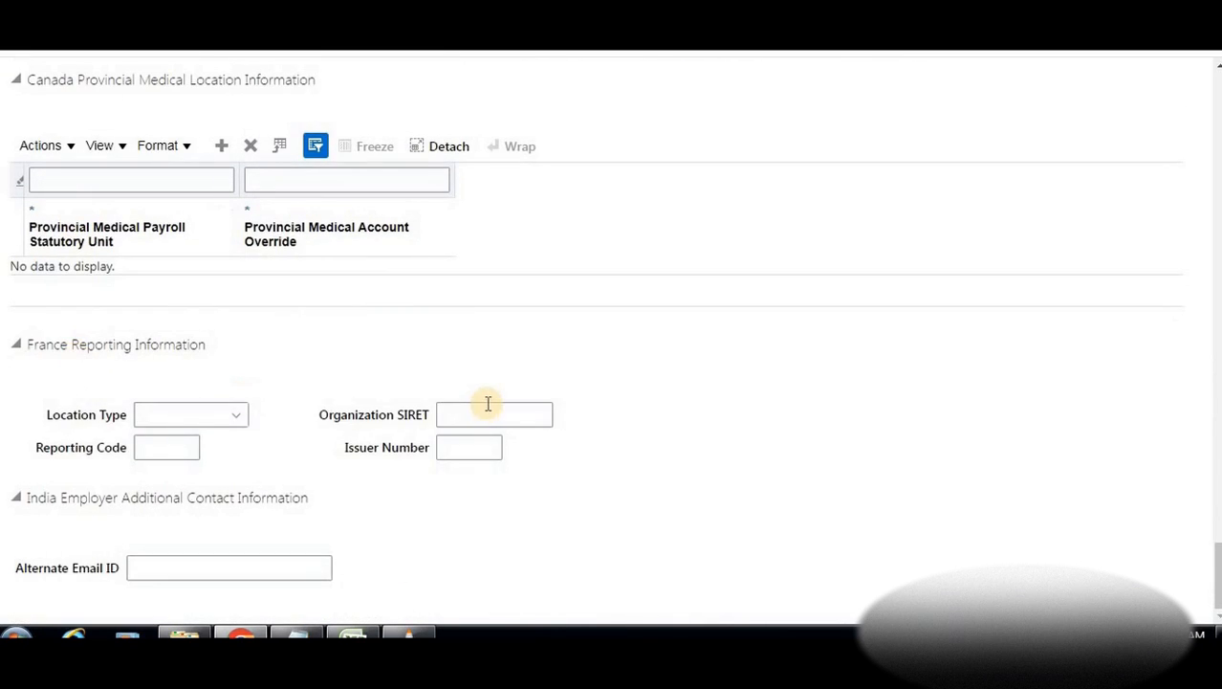
scroll(487, 403, "up", 20)
scroll(488, 404, "up", 20)
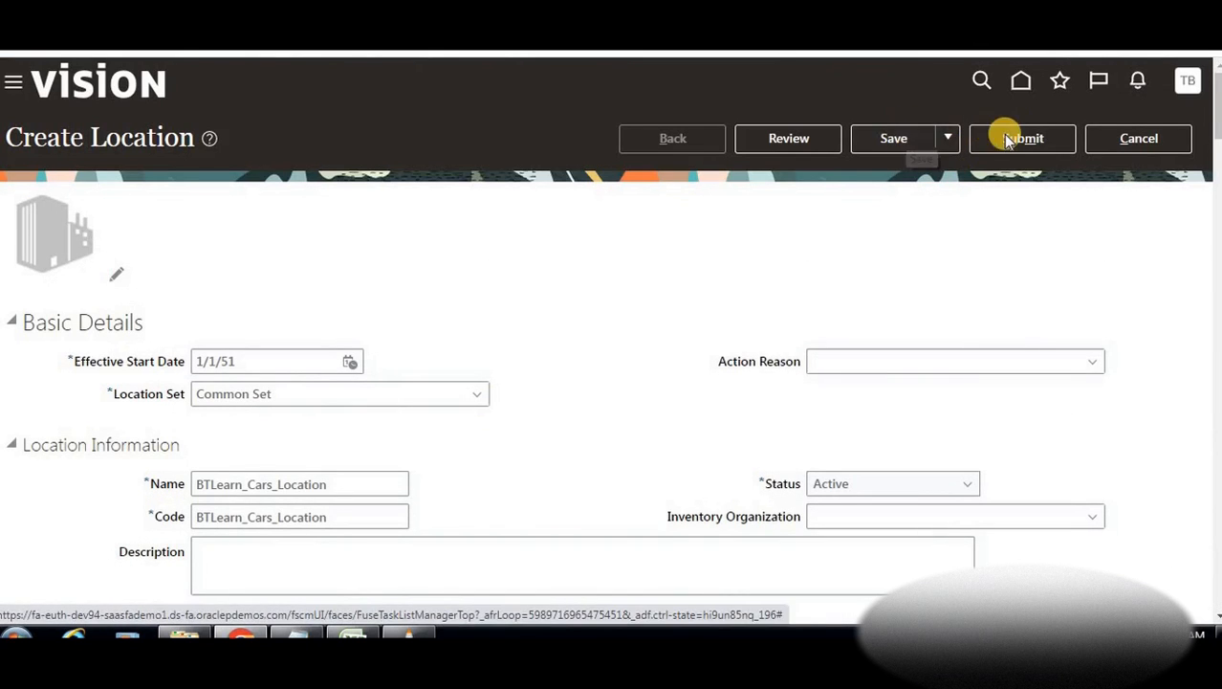
Save and submit the BTLearn_Cars_Location request, confirm the prompts, and finish Manage Locations
left_click(920, 138)
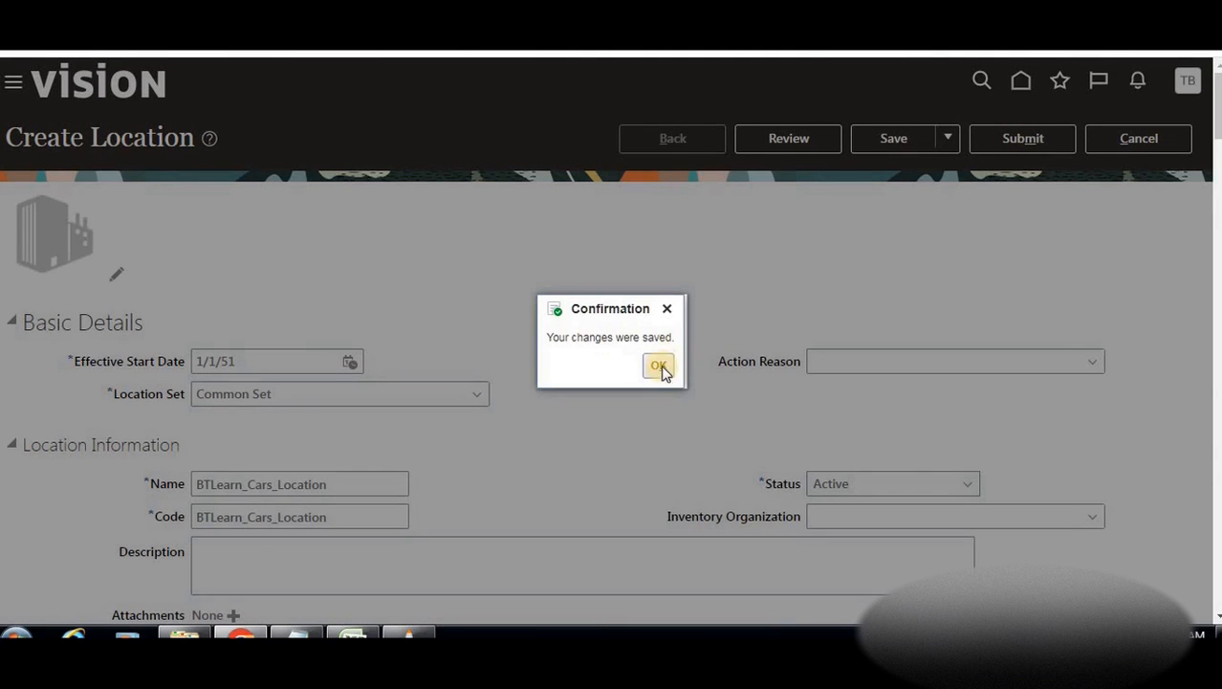
left_click(660, 366)
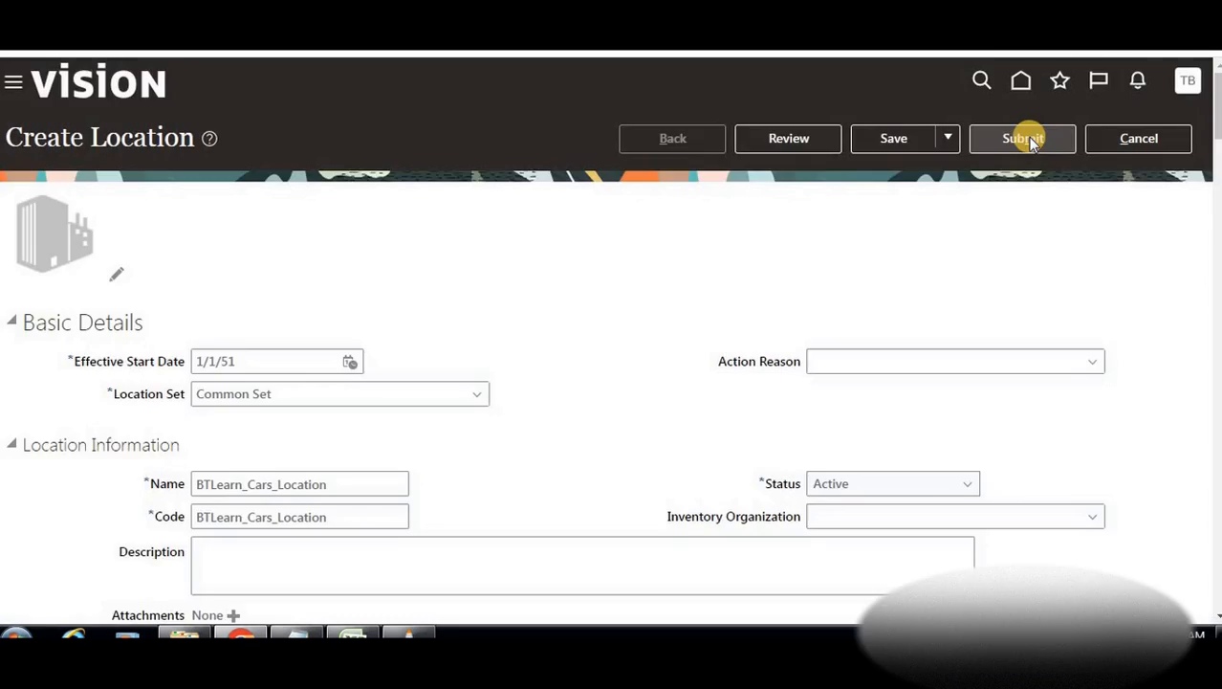
left_click(1027, 139)
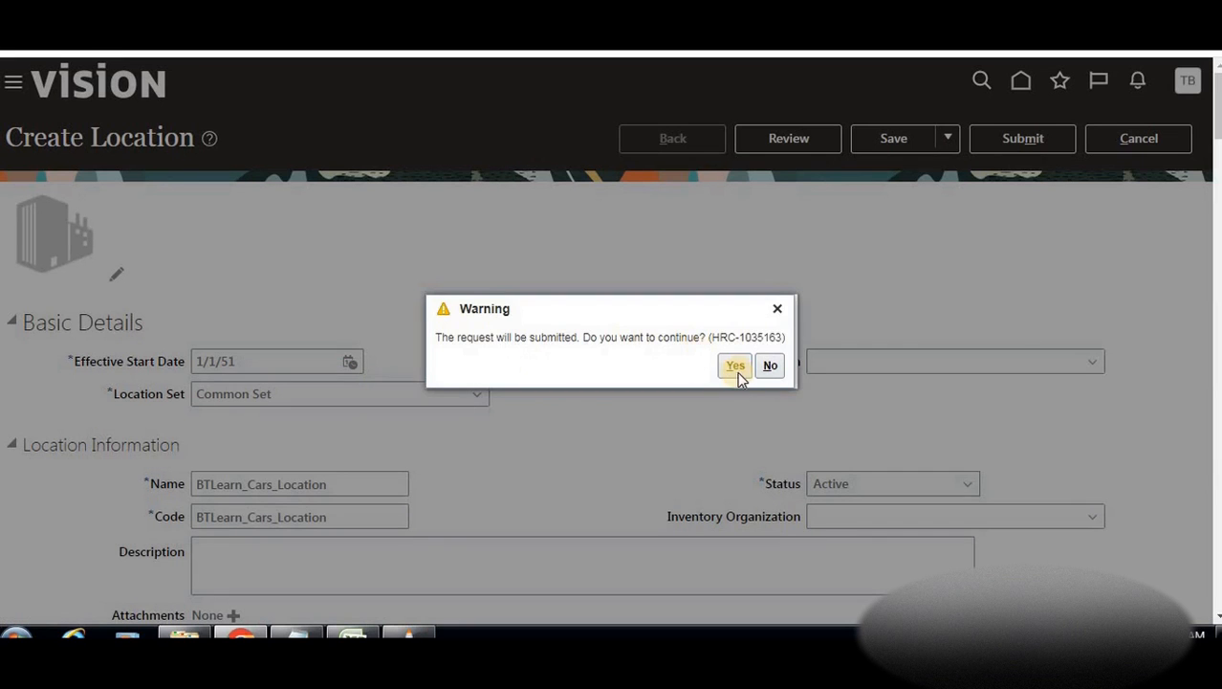
left_click(736, 369)
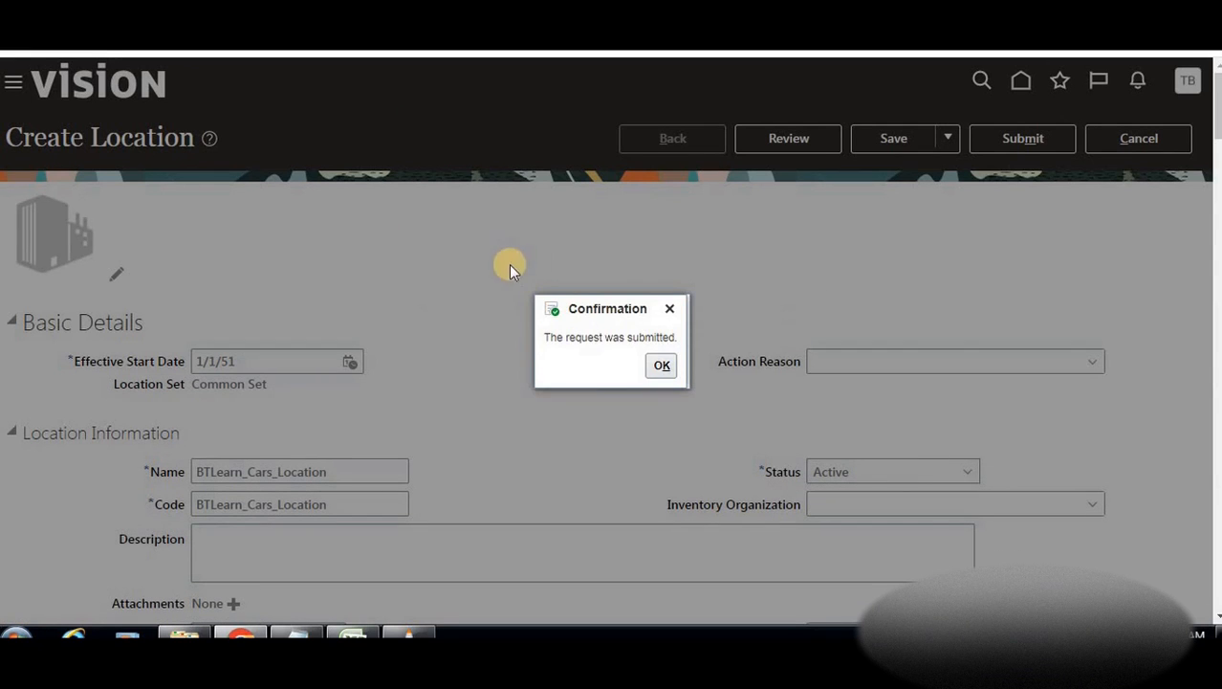
left_click(658, 364)
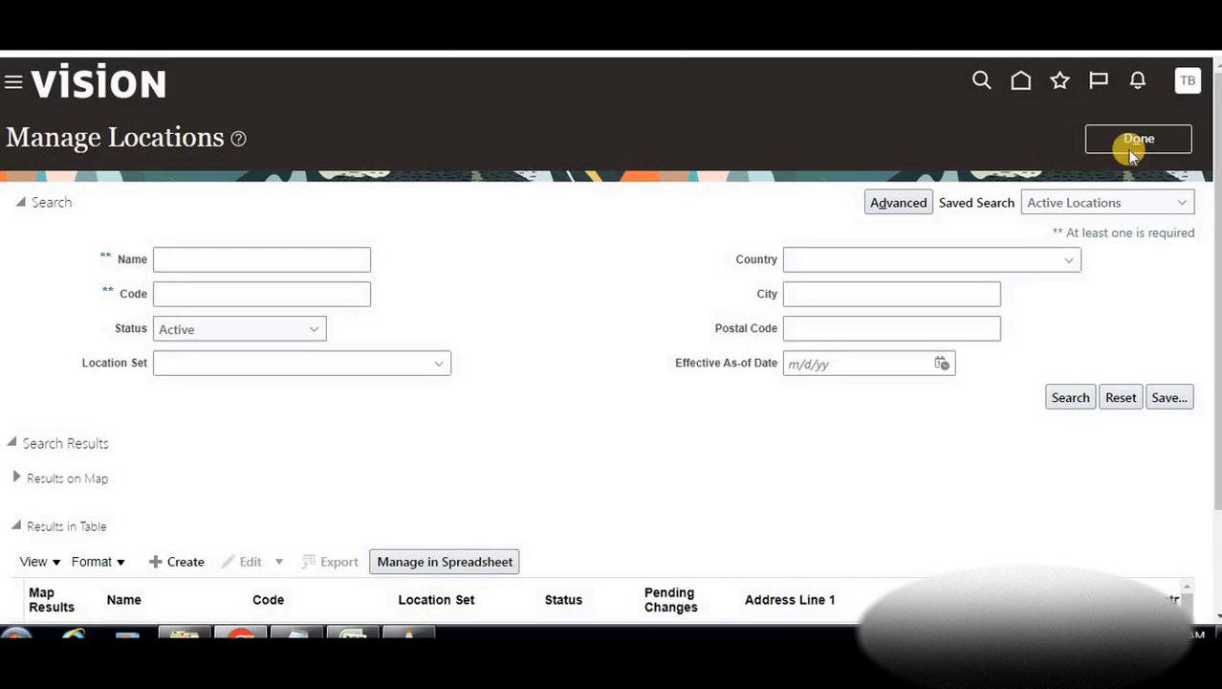
left_click(1133, 140)
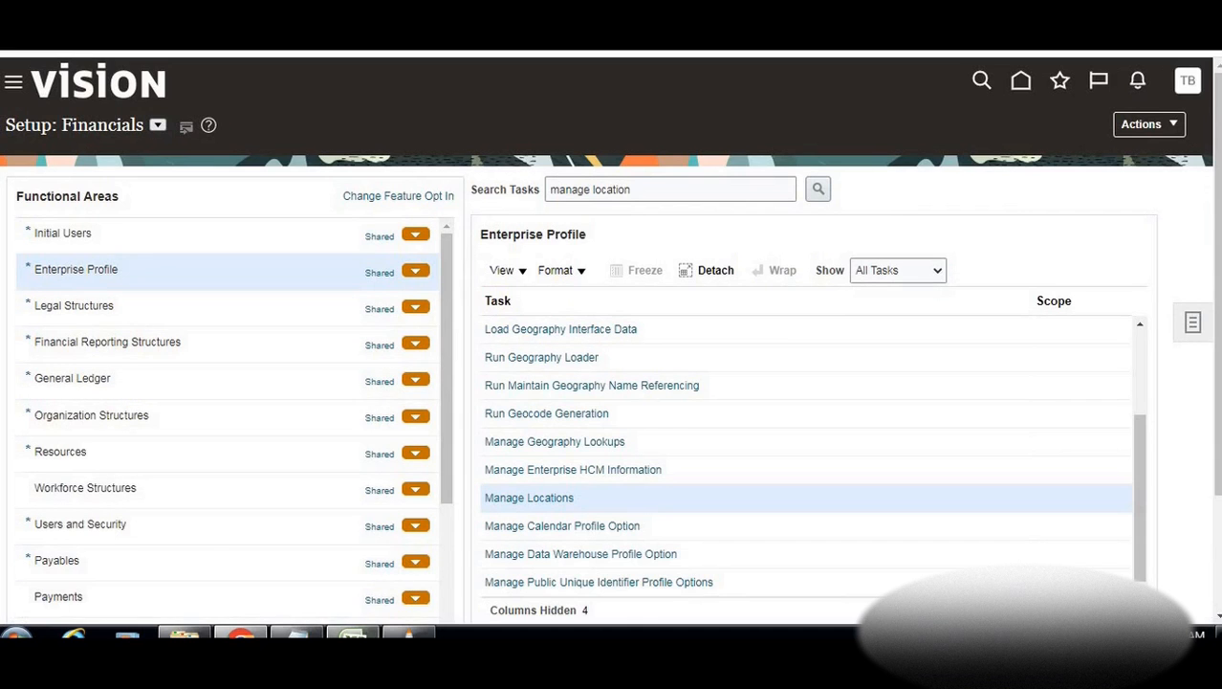
Check the Create BU note in cell C35, then minimize Excel to show Setup: Financials
left_click(353, 633)
left_click(508, 468)
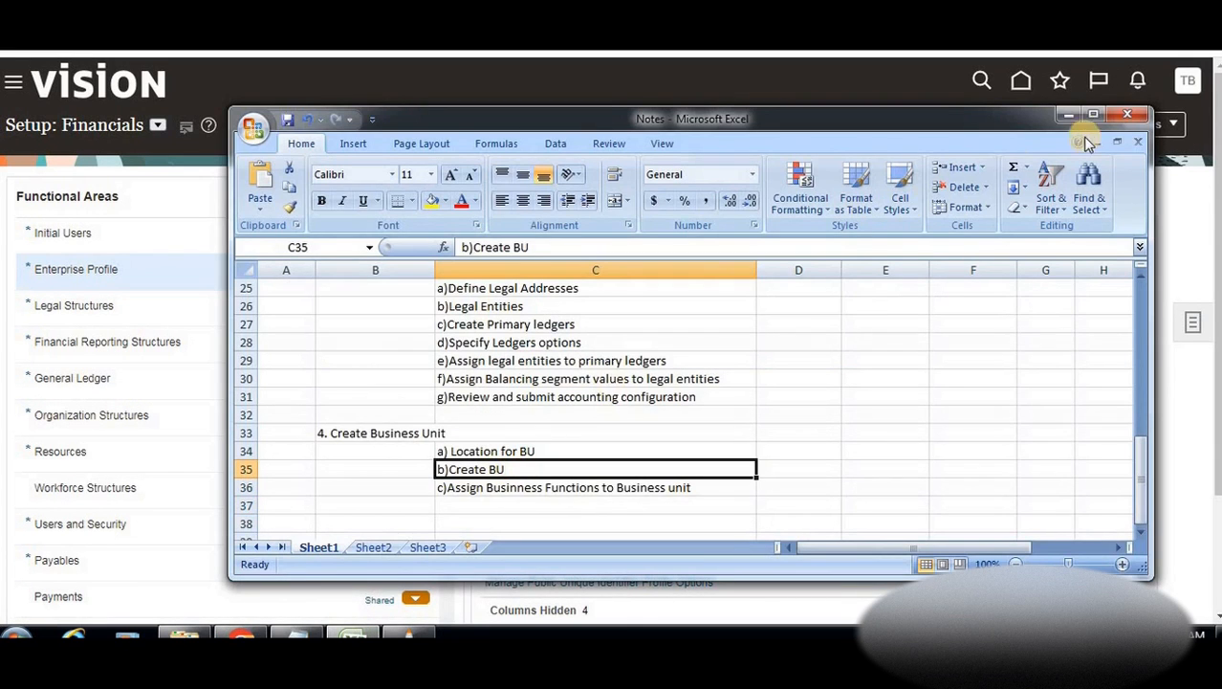
left_click(1064, 116)
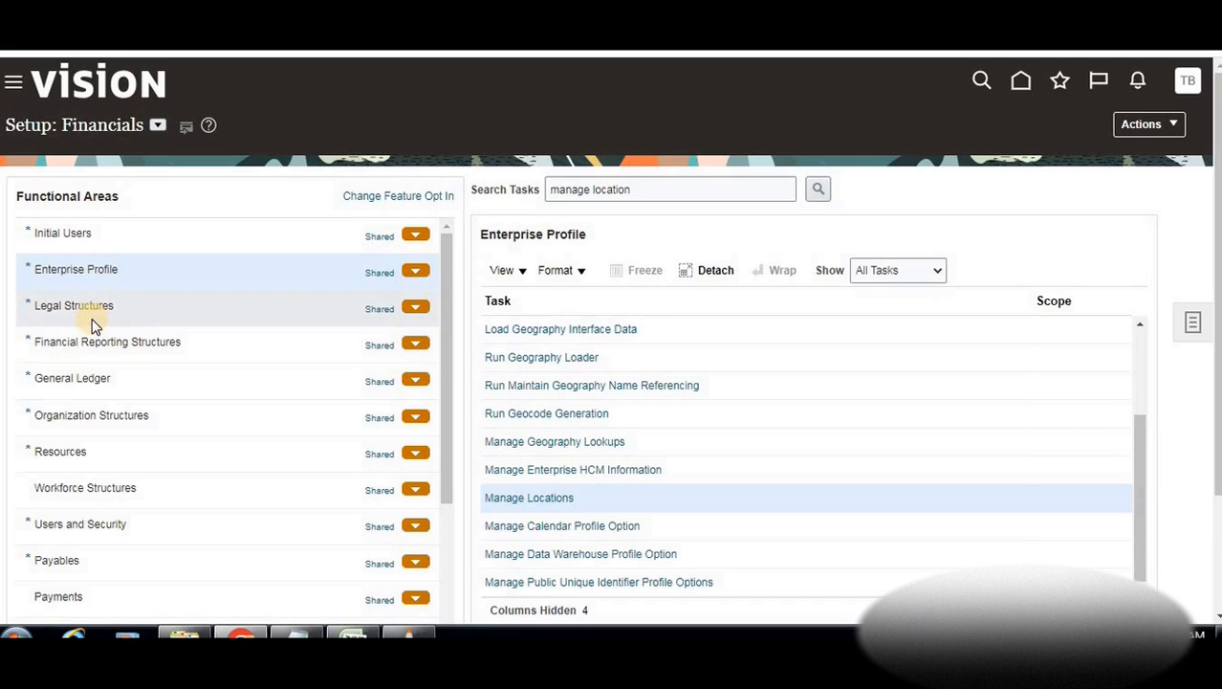
Clear the task search and open Manage Business Unit under Organization Structures
double_click(623, 188)
key("BackSpace")
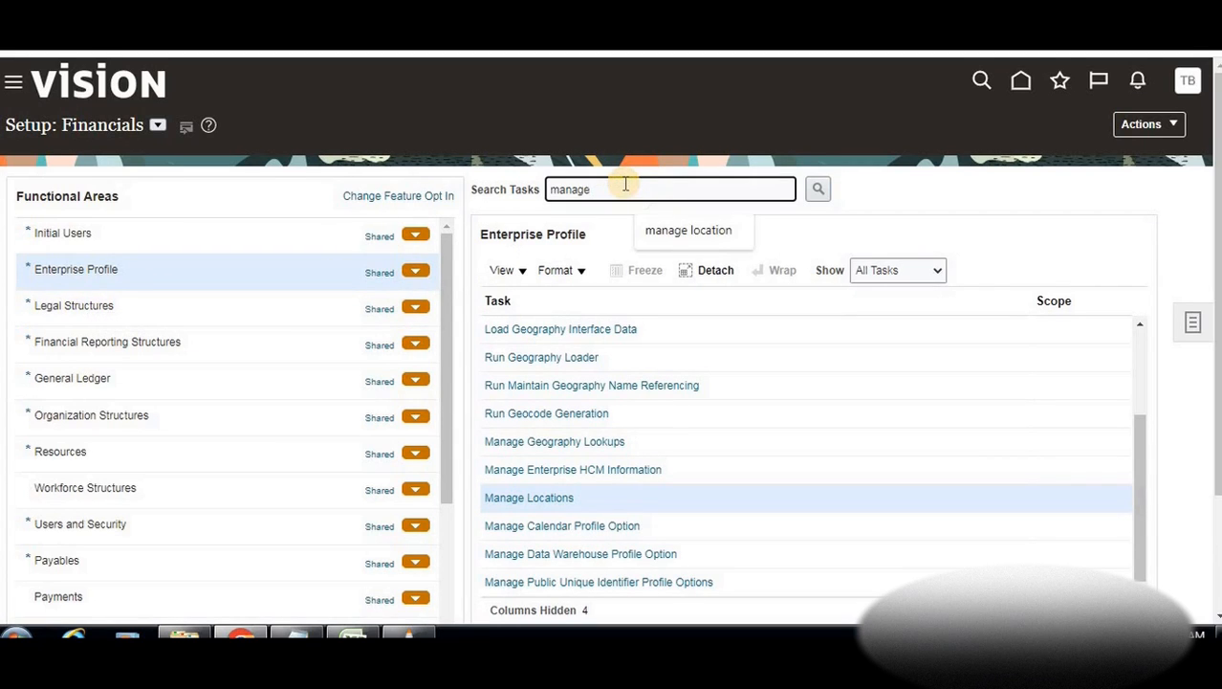
key("BackSpace")
key("BackSpace")
key("BackSpace")
key("BackSpace")
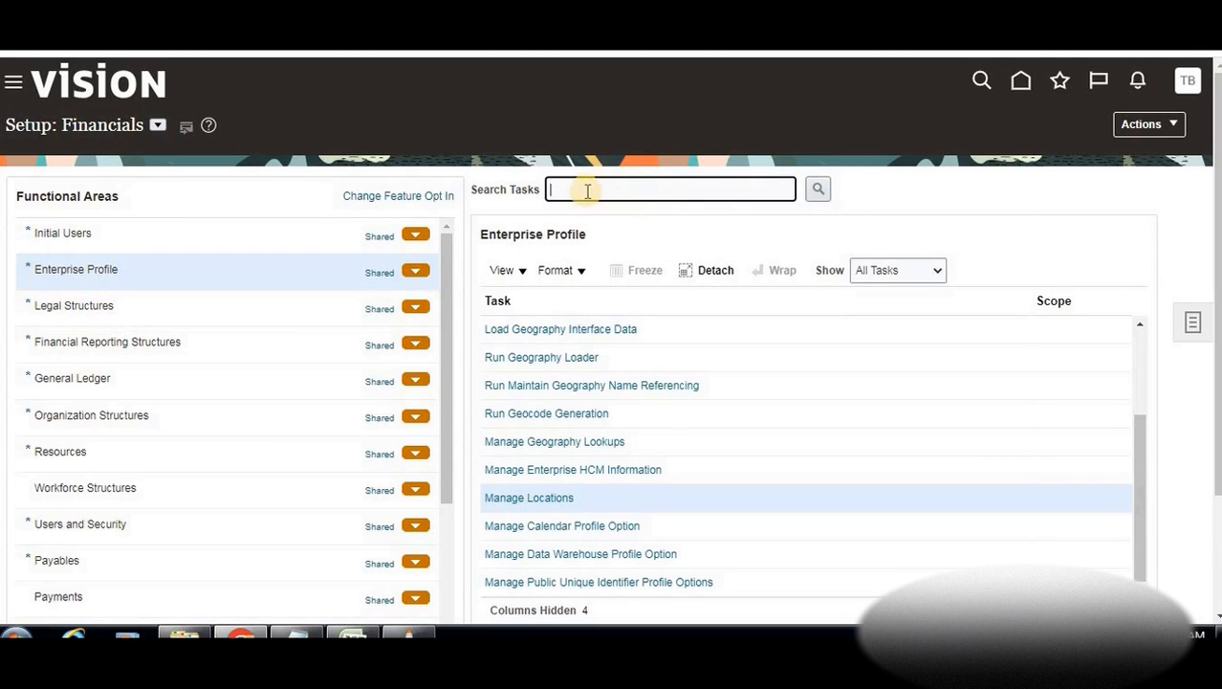
left_click(118, 418)
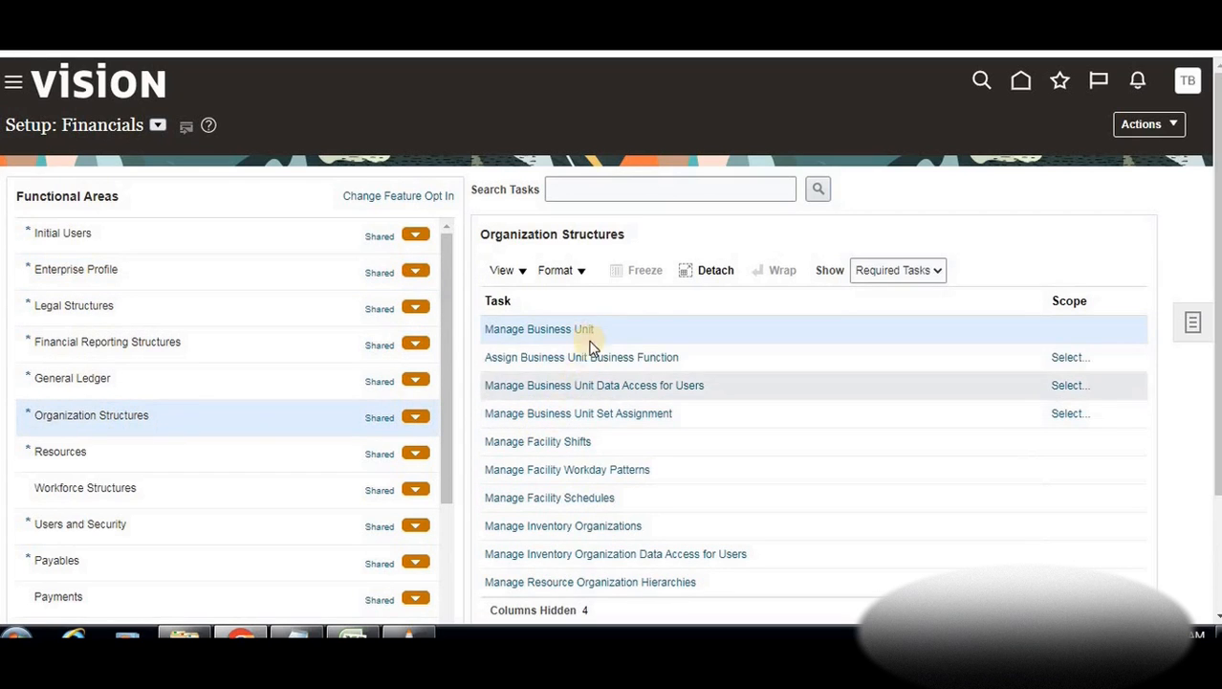
left_click(529, 332)
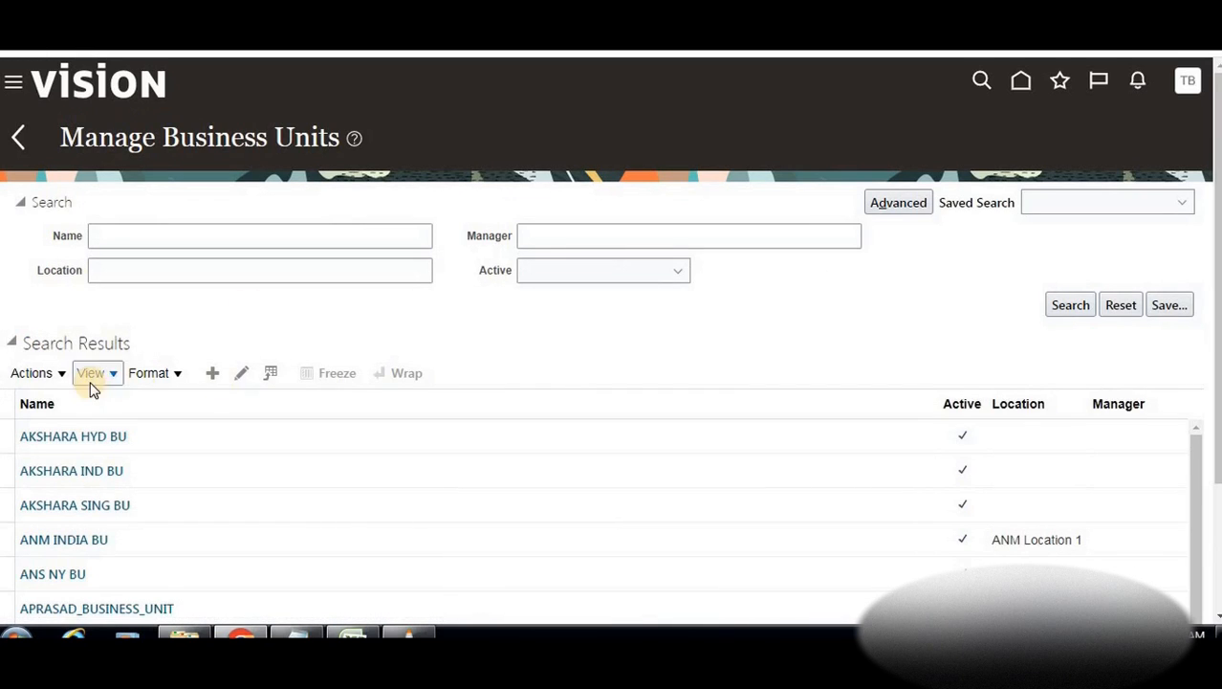
Create a new business unit named 'BTLearn Cars'
left_click(211, 373)
left_click(279, 200)
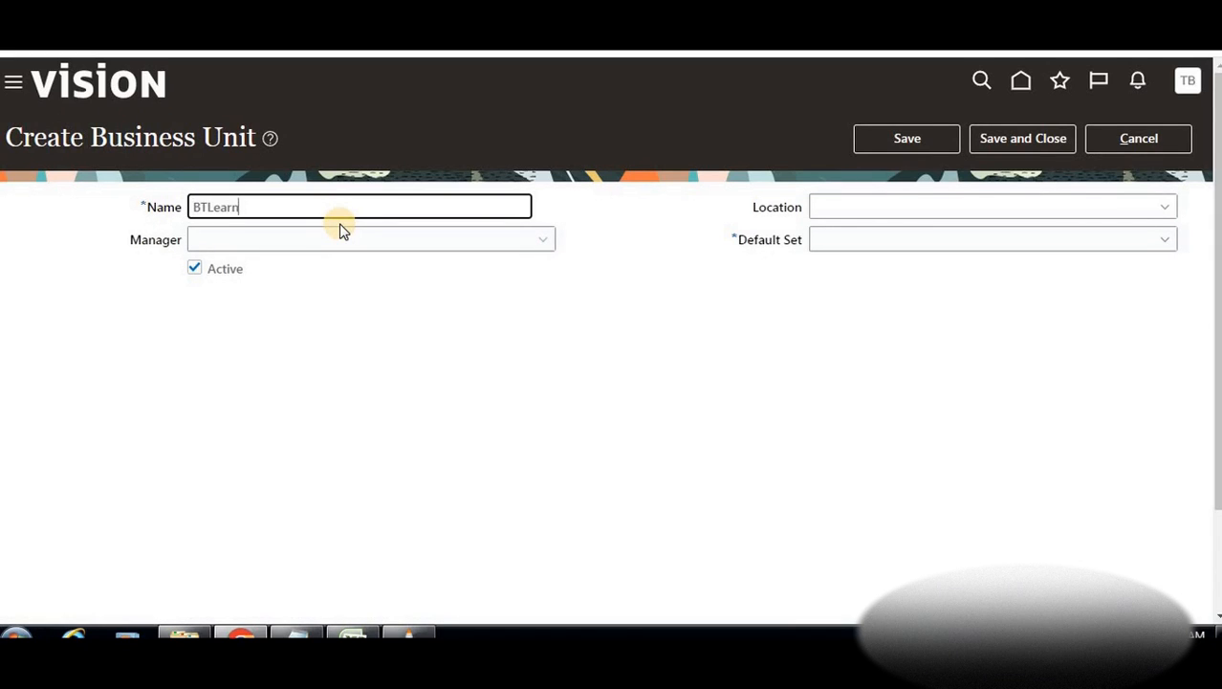
type("BTLearn Cars")
Set the business unit's location to BTLearn_Cars_Location
left_click(1144, 214)
left_click(1165, 207)
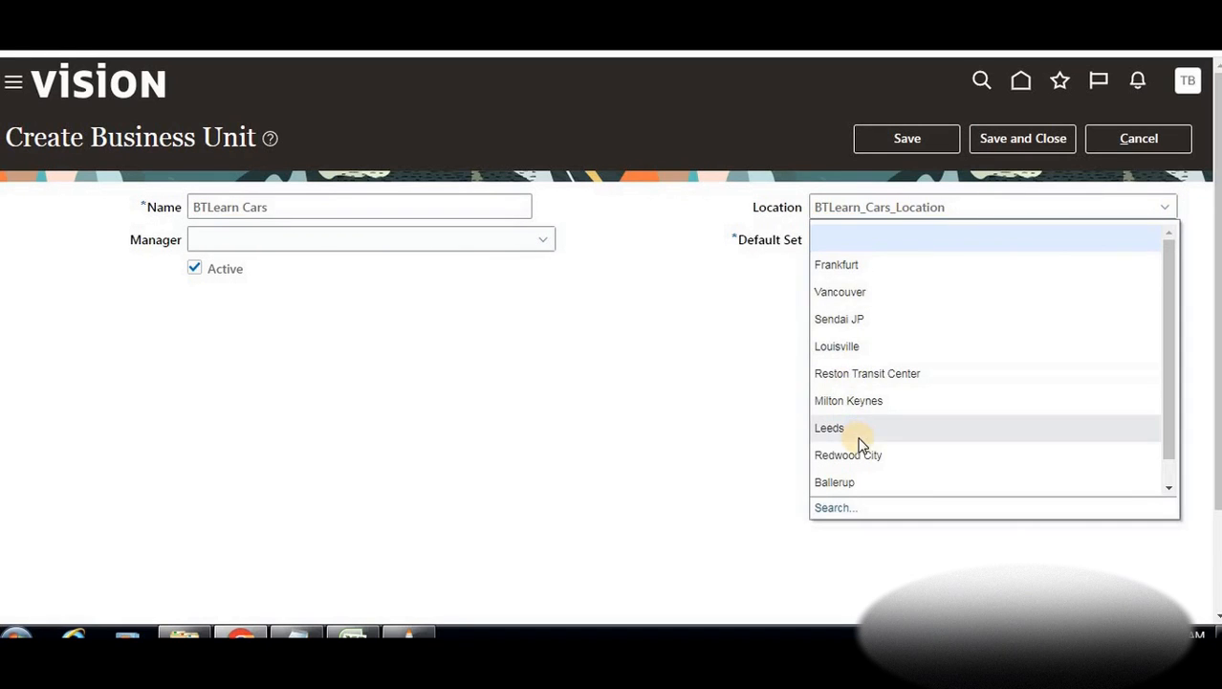
scroll(864, 400, "down", 3)
left_click(832, 380)
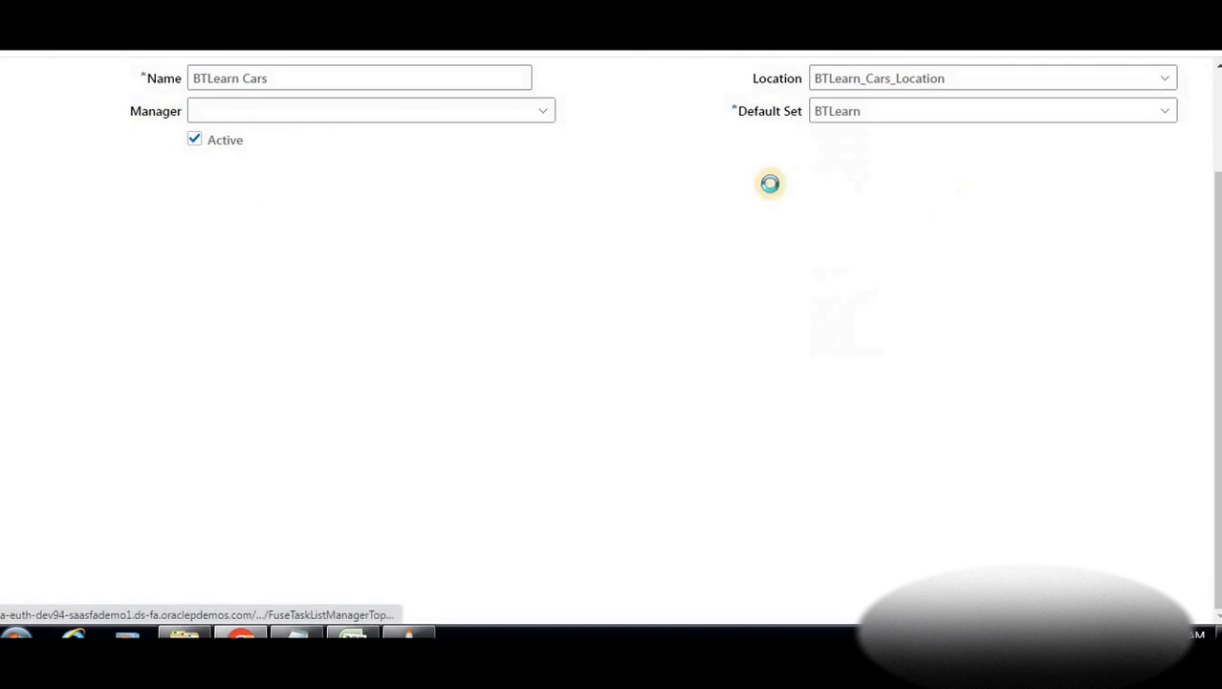
left_click(675, 394)
left_click(563, 445)
left_click(690, 491)
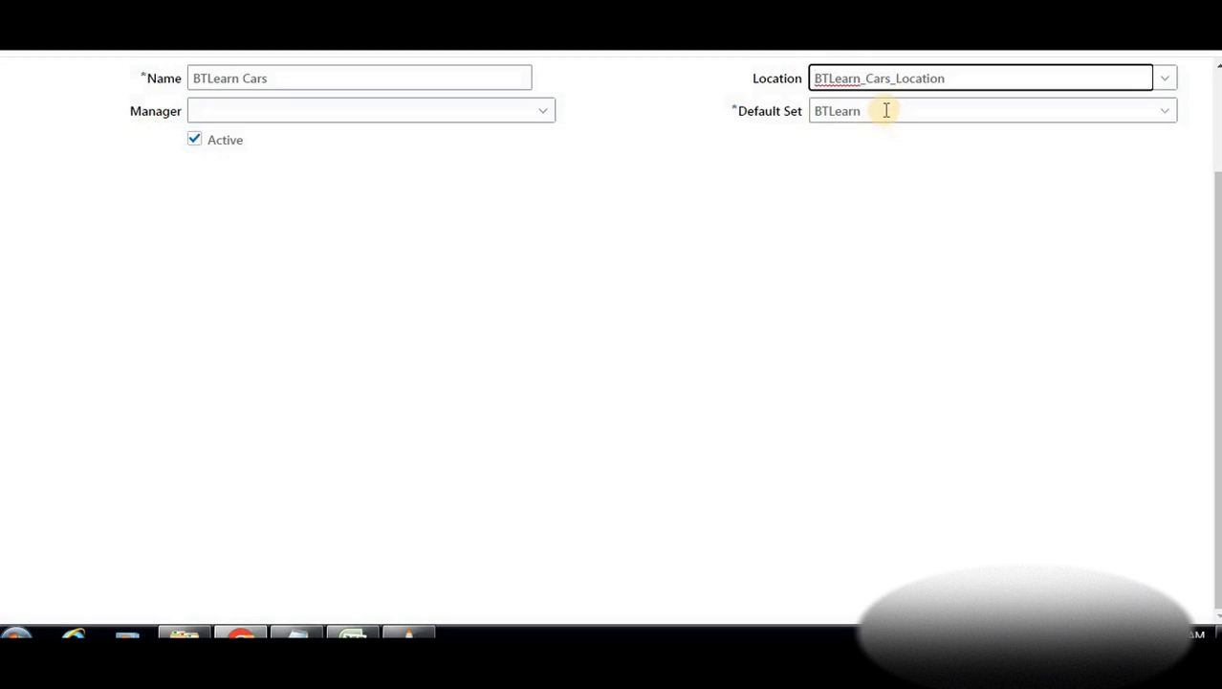
scroll(617, 194, "up", 3)
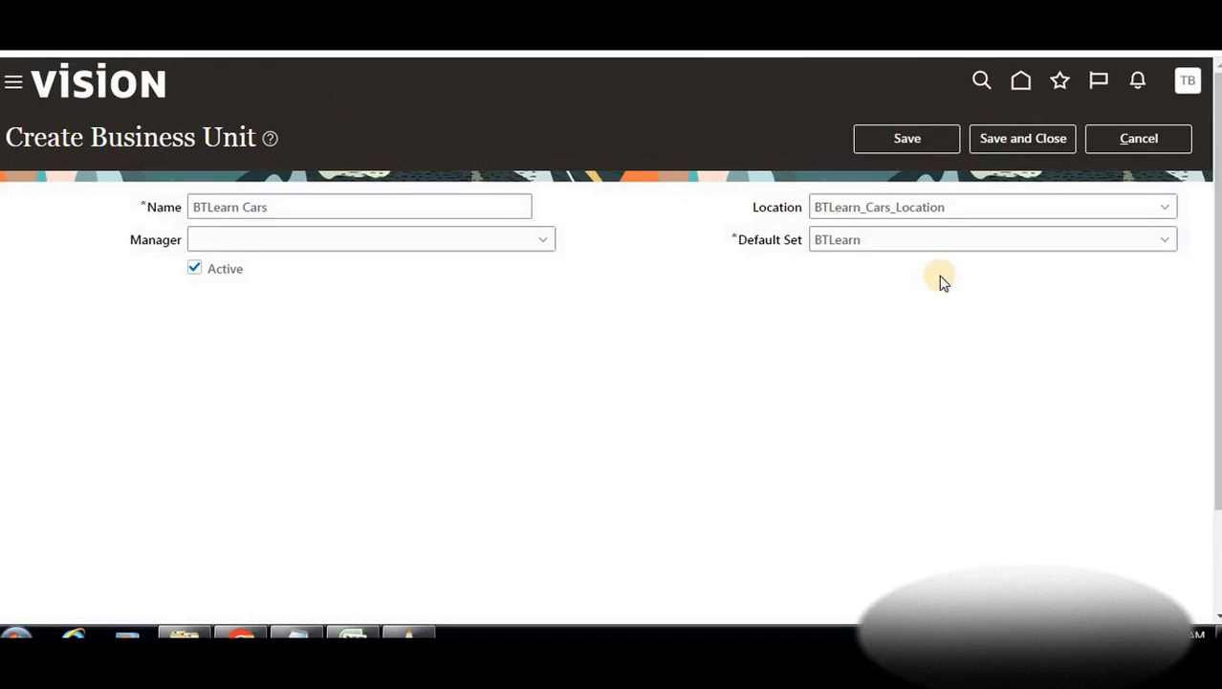
Choose COMMON as the default set and save the business unit
left_click(1170, 238)
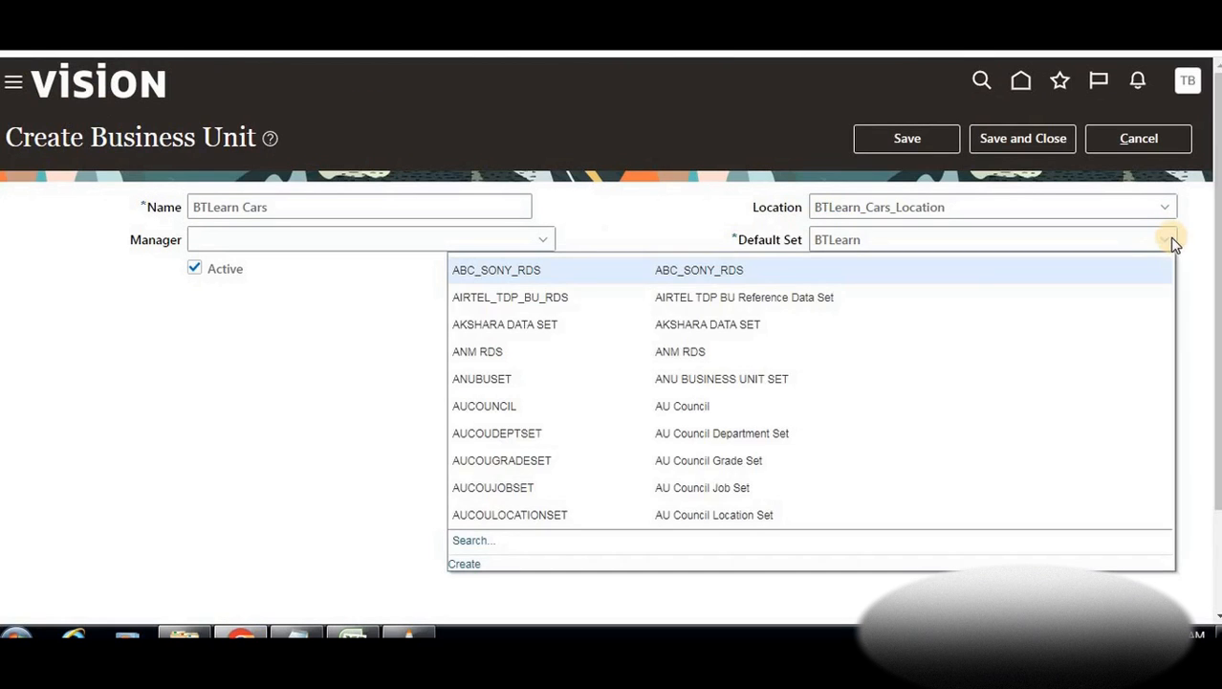
left_click(473, 541)
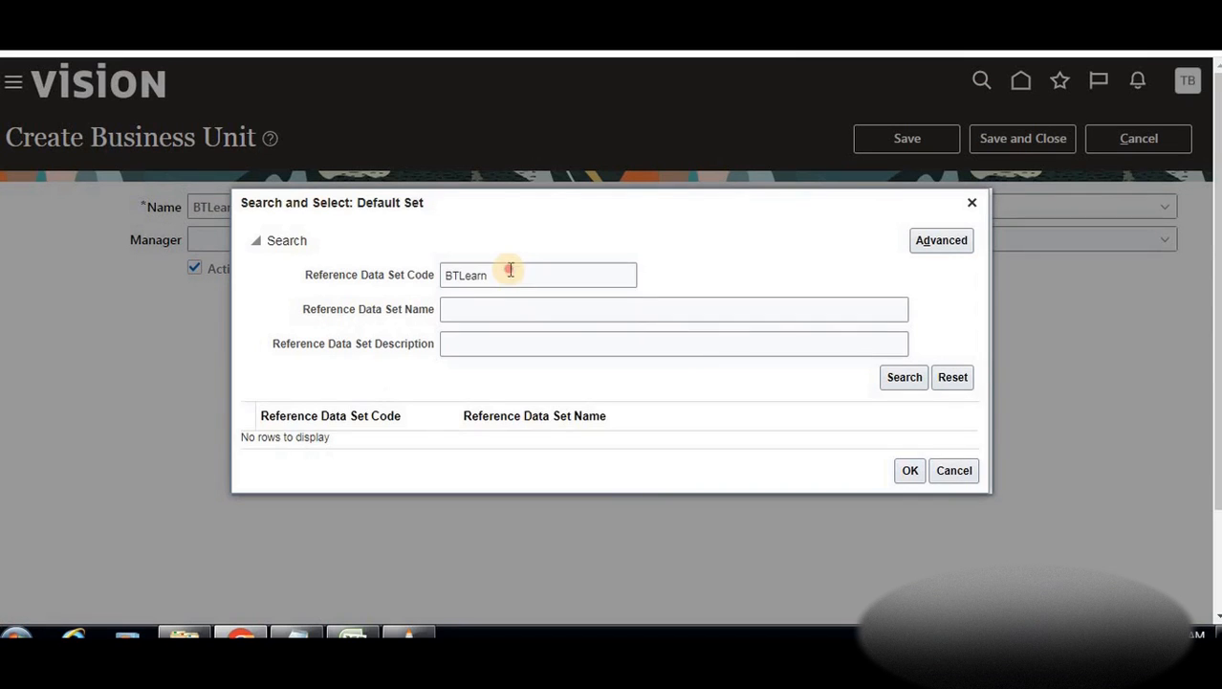
double_click(510, 271)
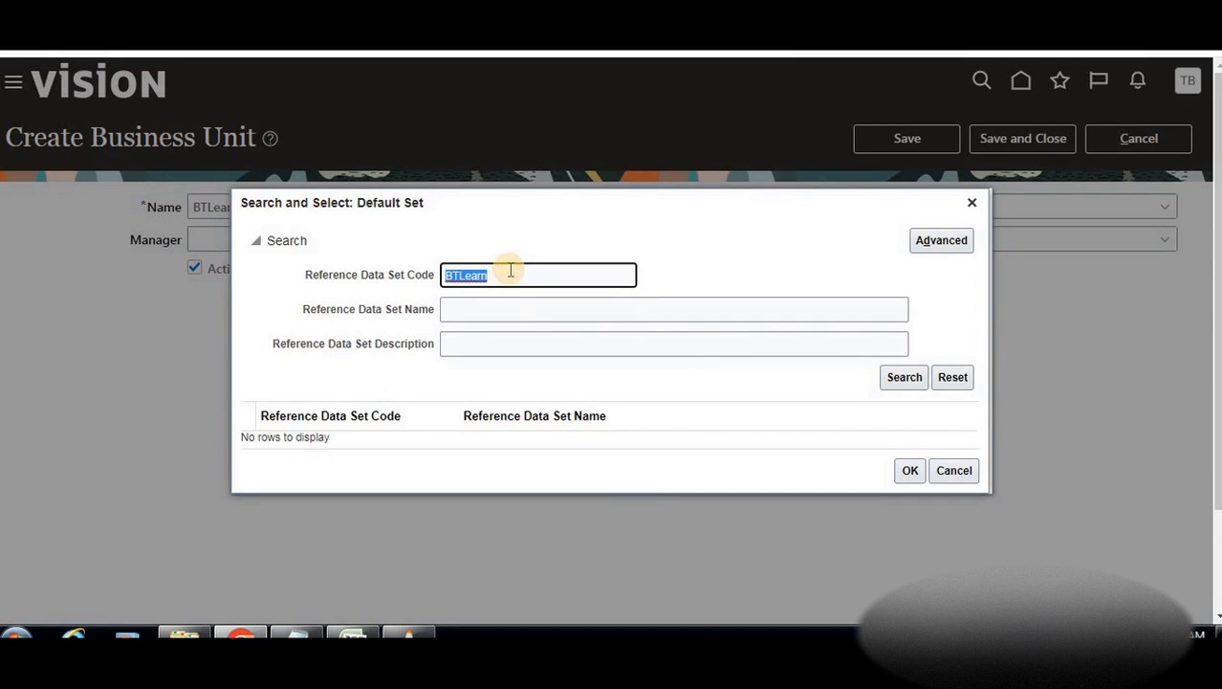
type("common")
left_click(899, 377)
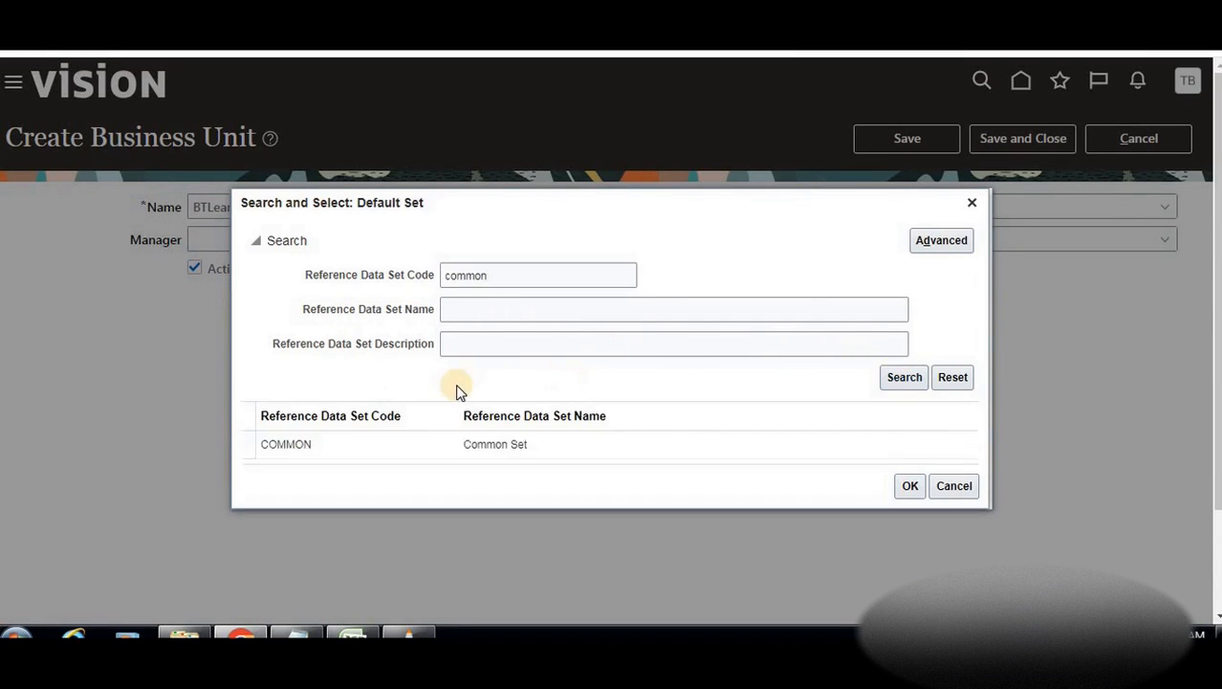
left_click(391, 442)
left_click(907, 481)
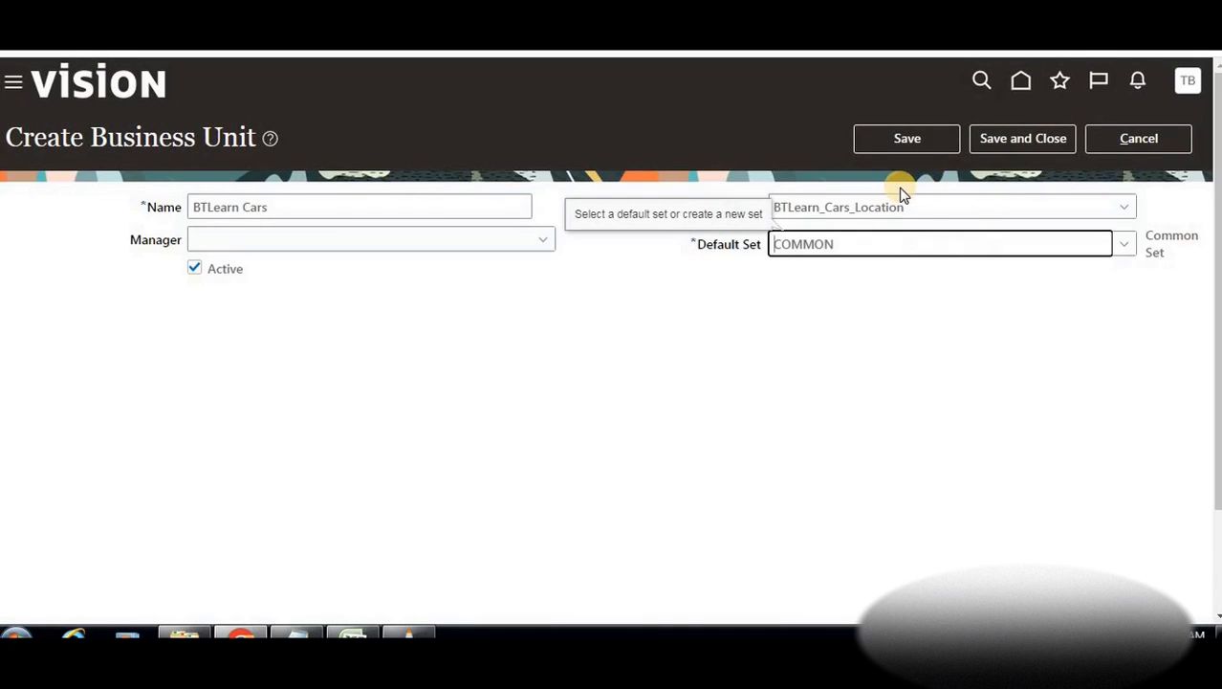
left_click(1007, 137)
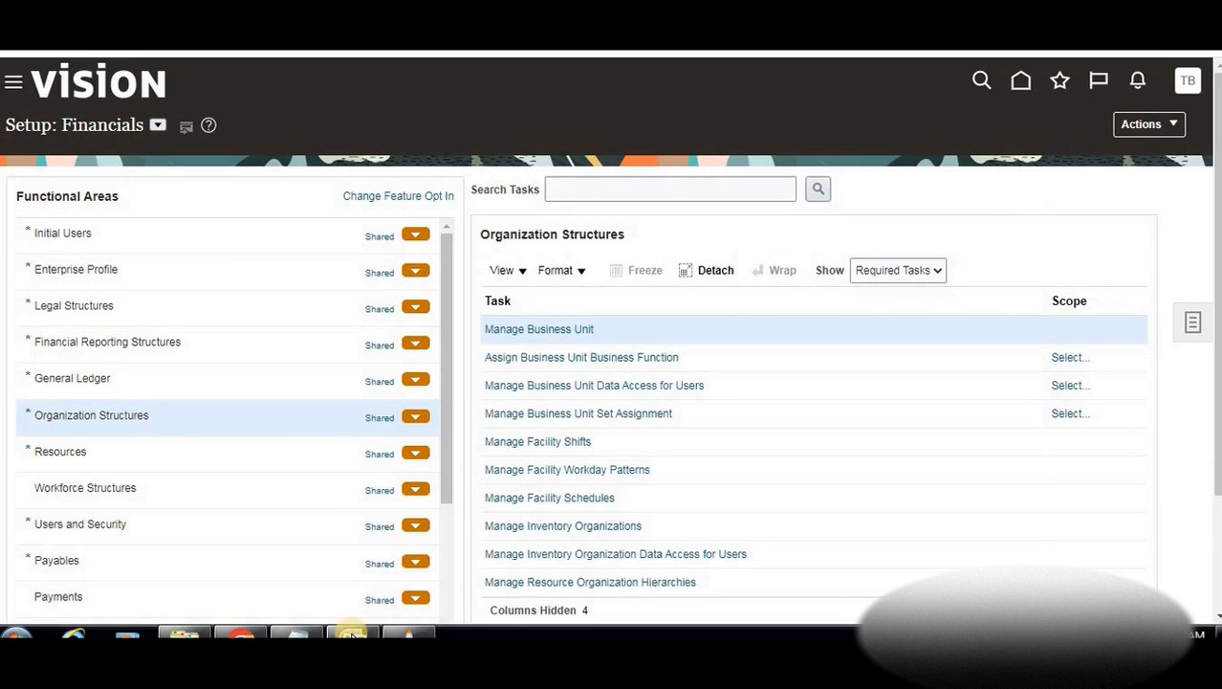
Start the Assign Business Unit Business Function task and open its business unit scope choices
left_click(352, 633)
left_click(455, 487)
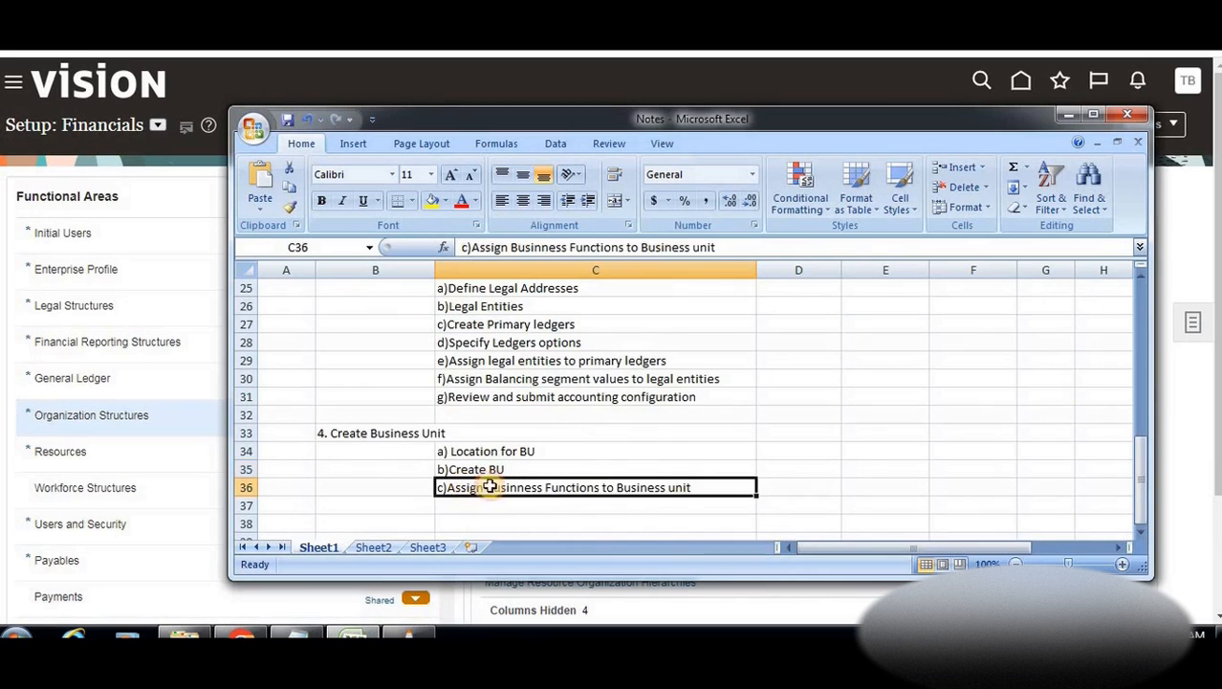
left_click(1068, 115)
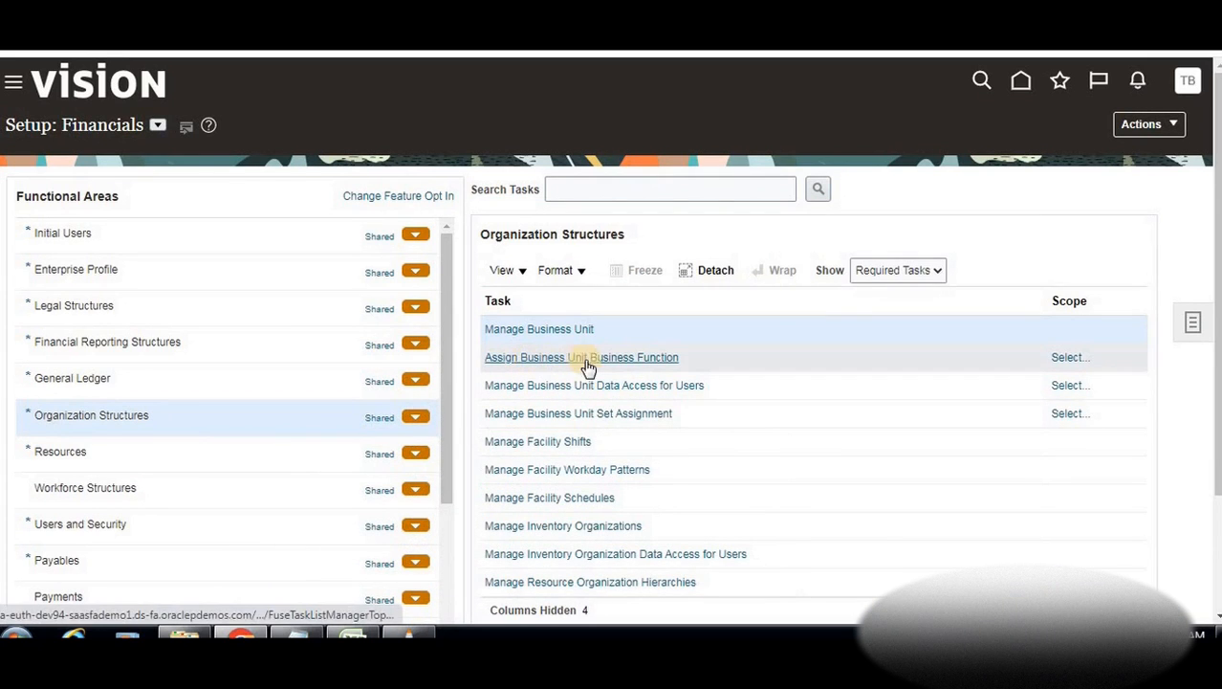
left_click(624, 359)
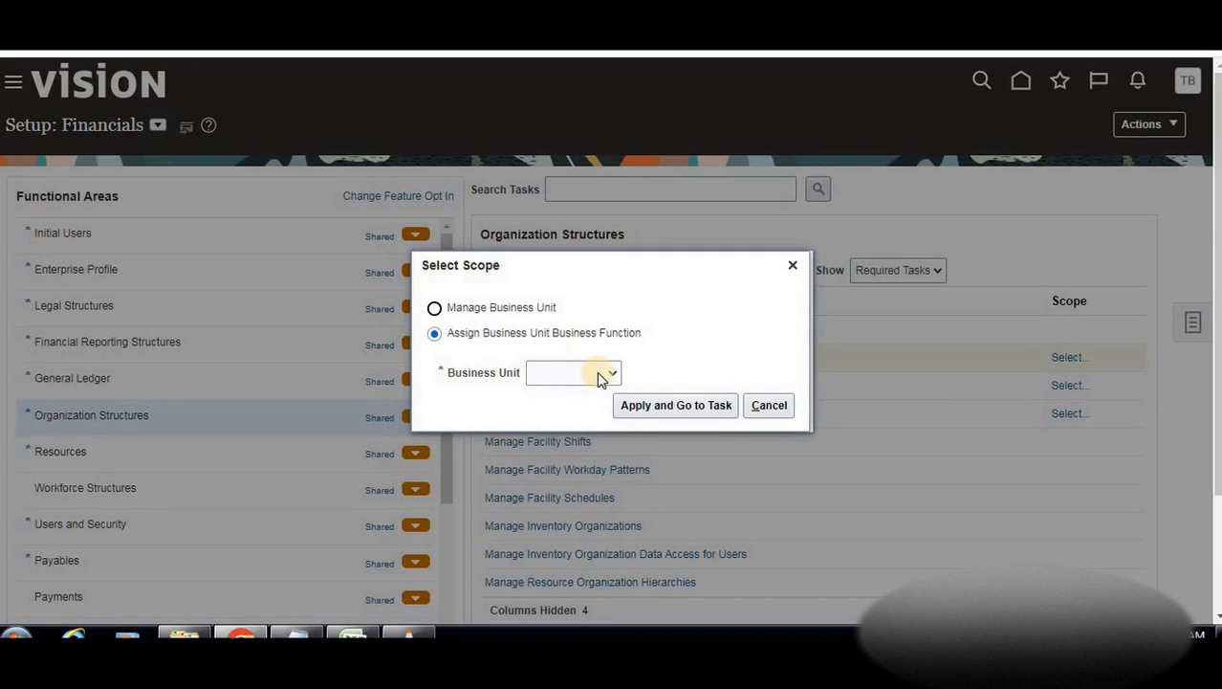
left_click(617, 374)
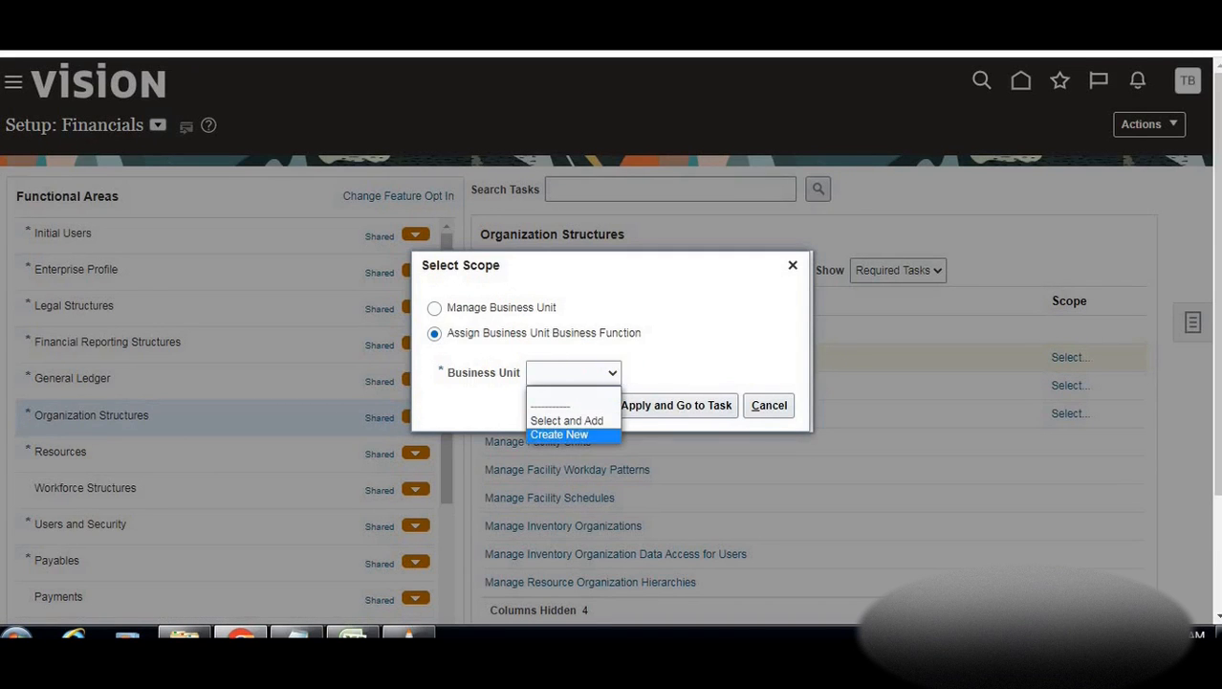
Reword note C36 to 'c)Assign Business unit to Business functions' and minimize Excel
left_click(353, 633)
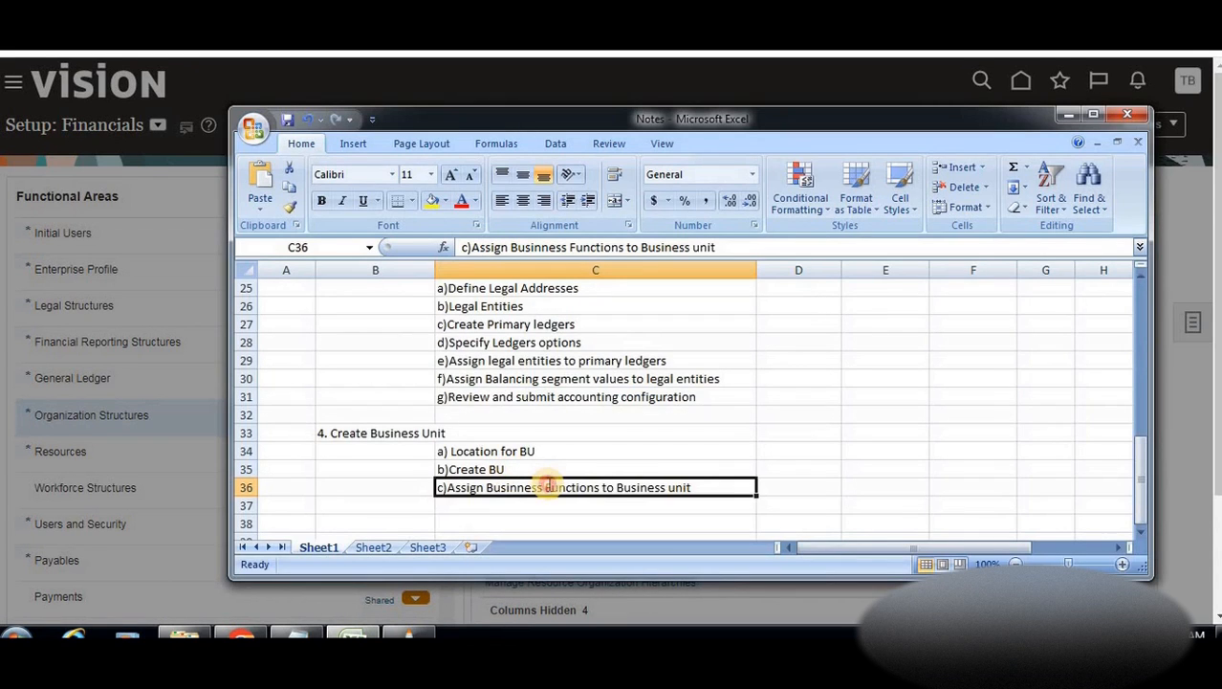
double_click(547, 486)
double_click(567, 486)
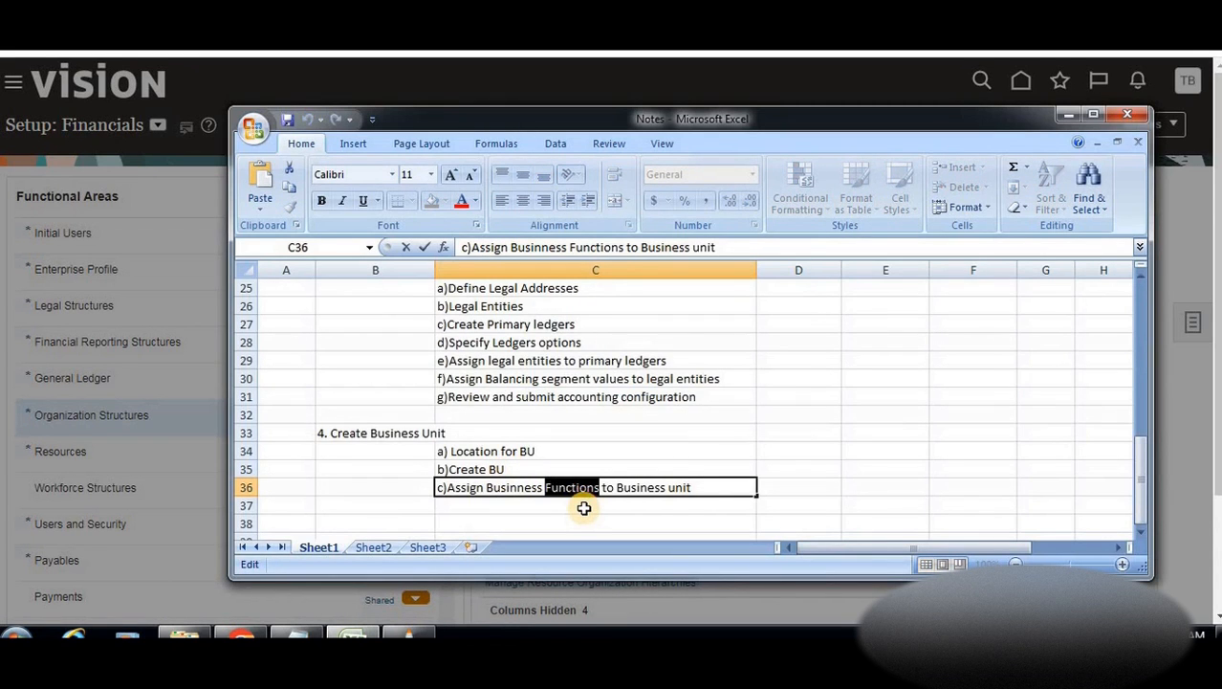
type("unit to Business ")
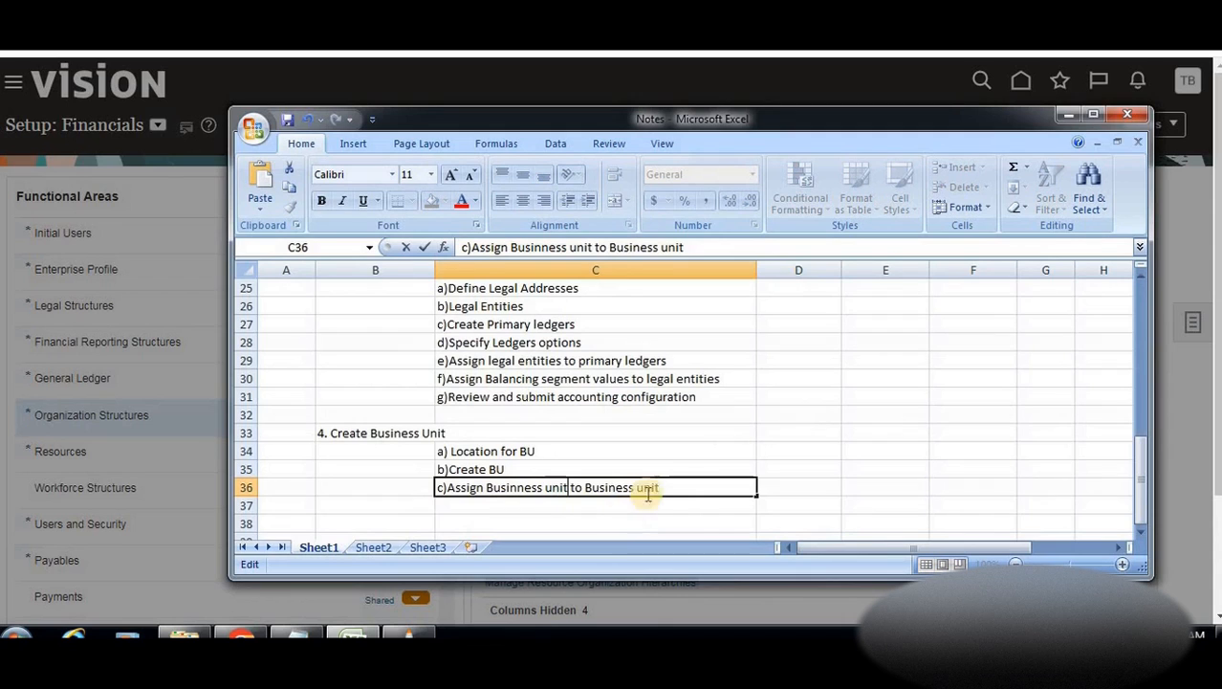
type("func")
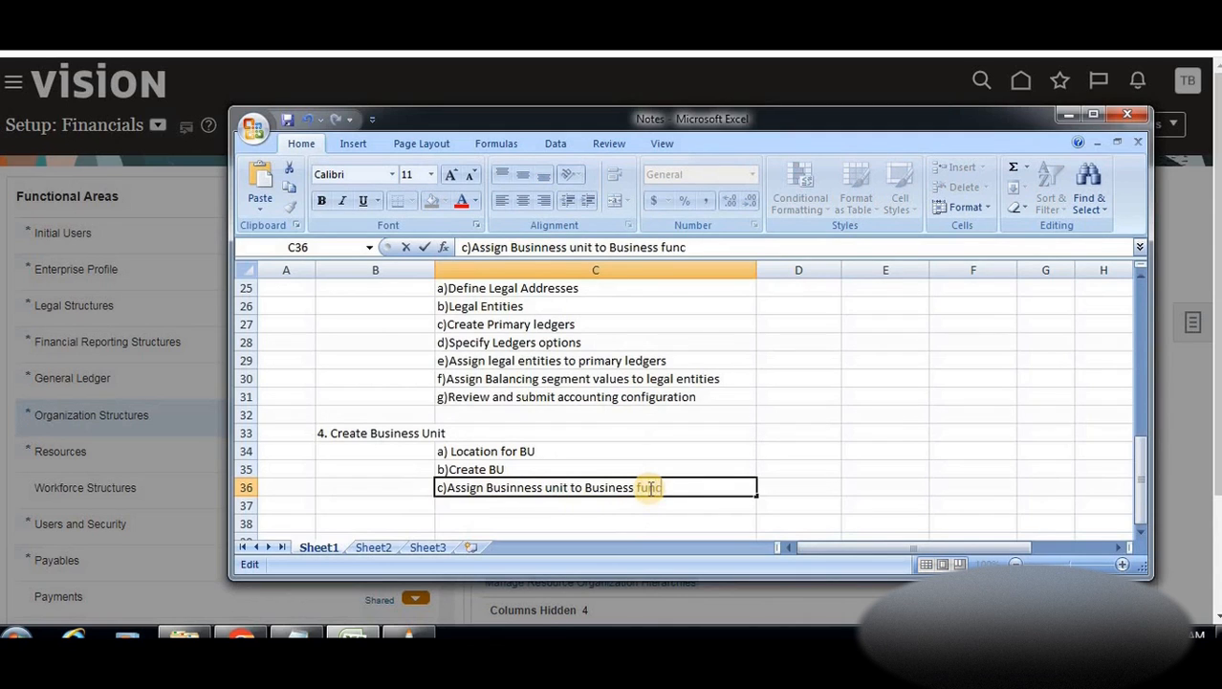
type("tions")
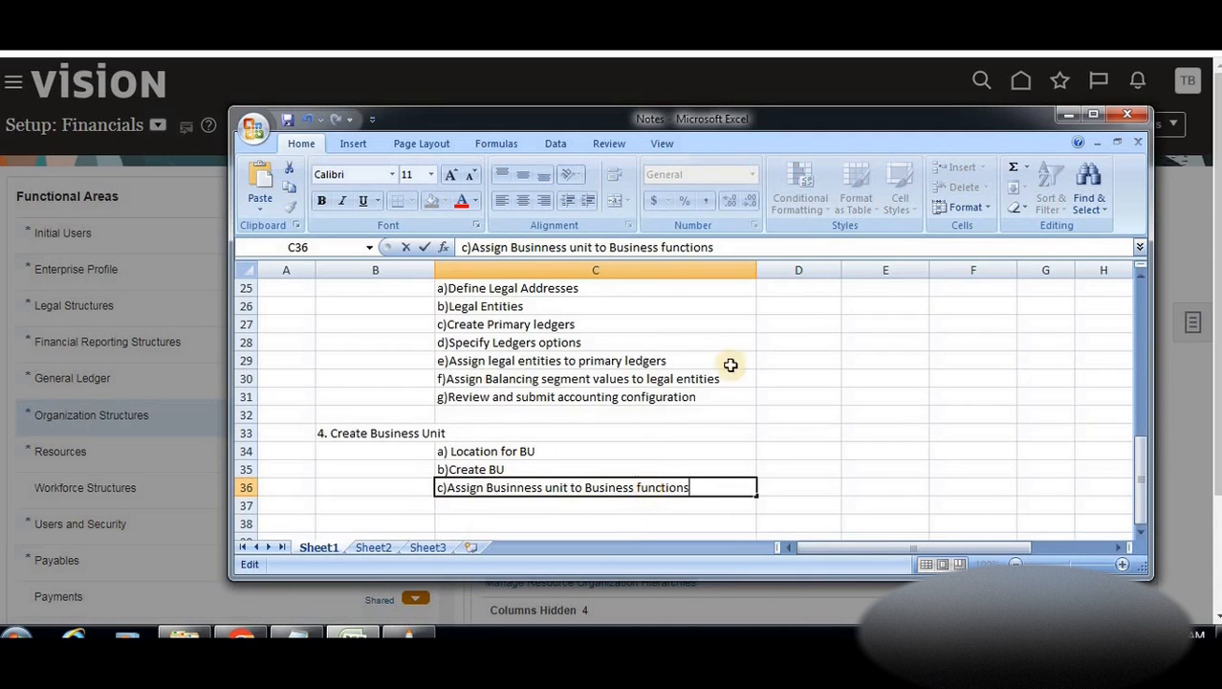
left_click(887, 363)
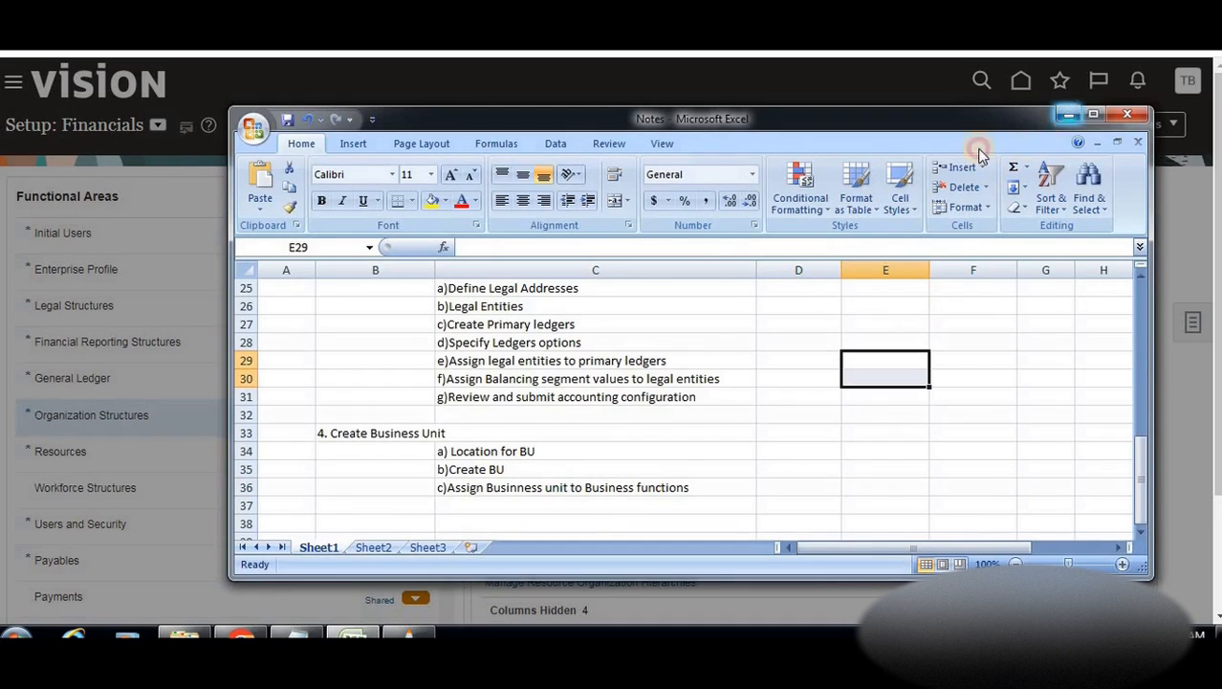
left_click(1068, 116)
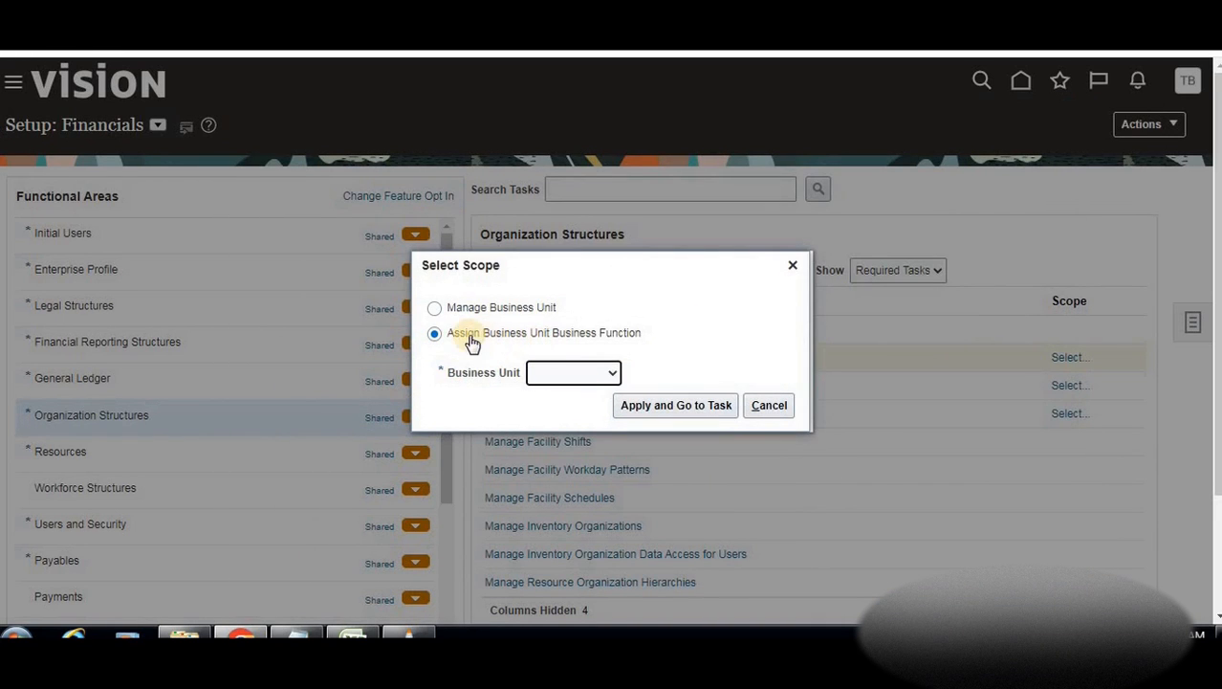
Scope Assign Business Unit Business Function to the existing BTLearn Cars business unit
left_click(771, 406)
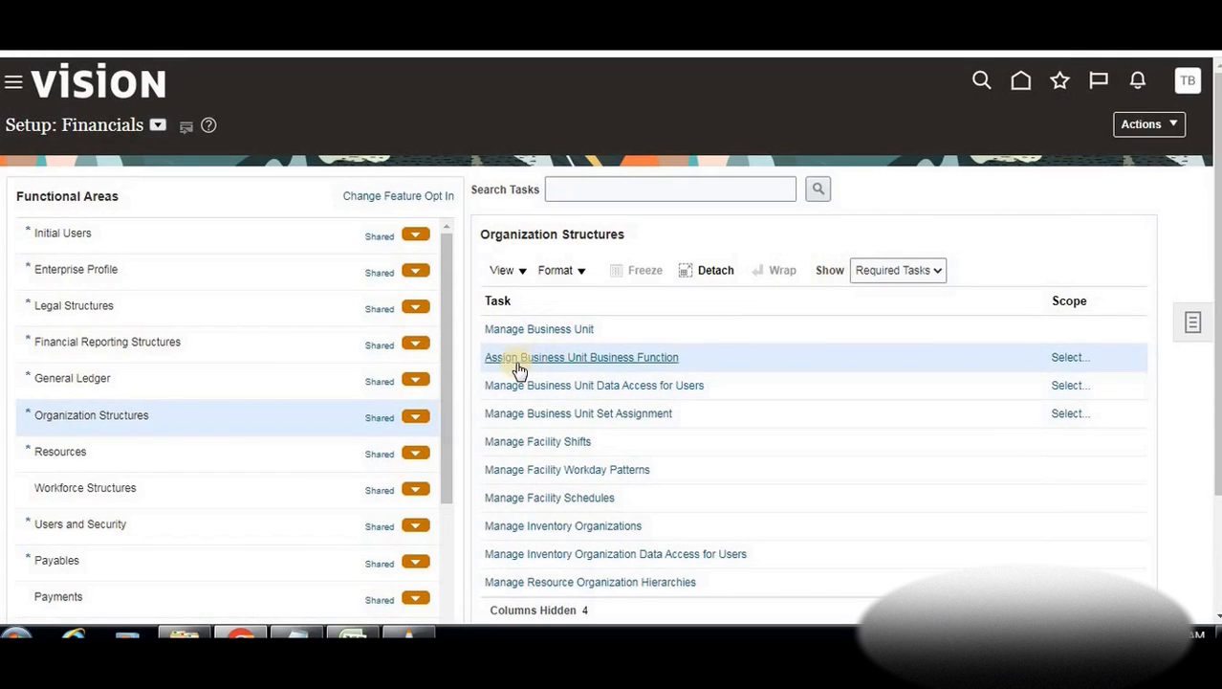
left_click(625, 358)
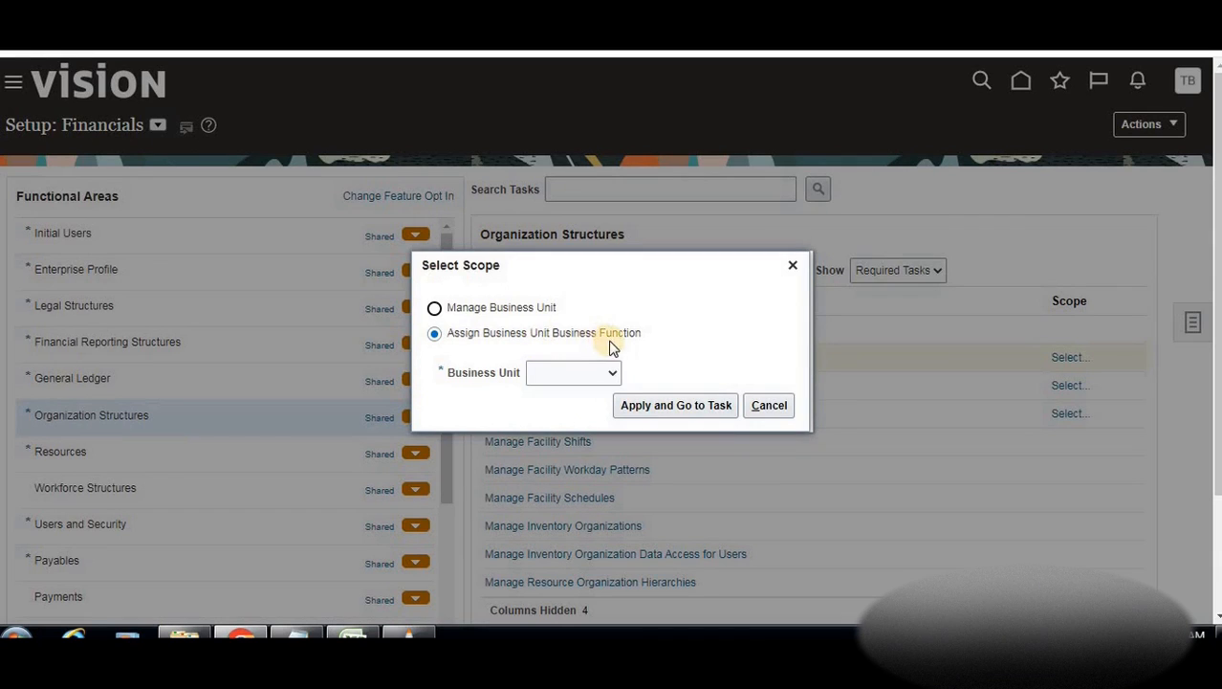
left_click(612, 372)
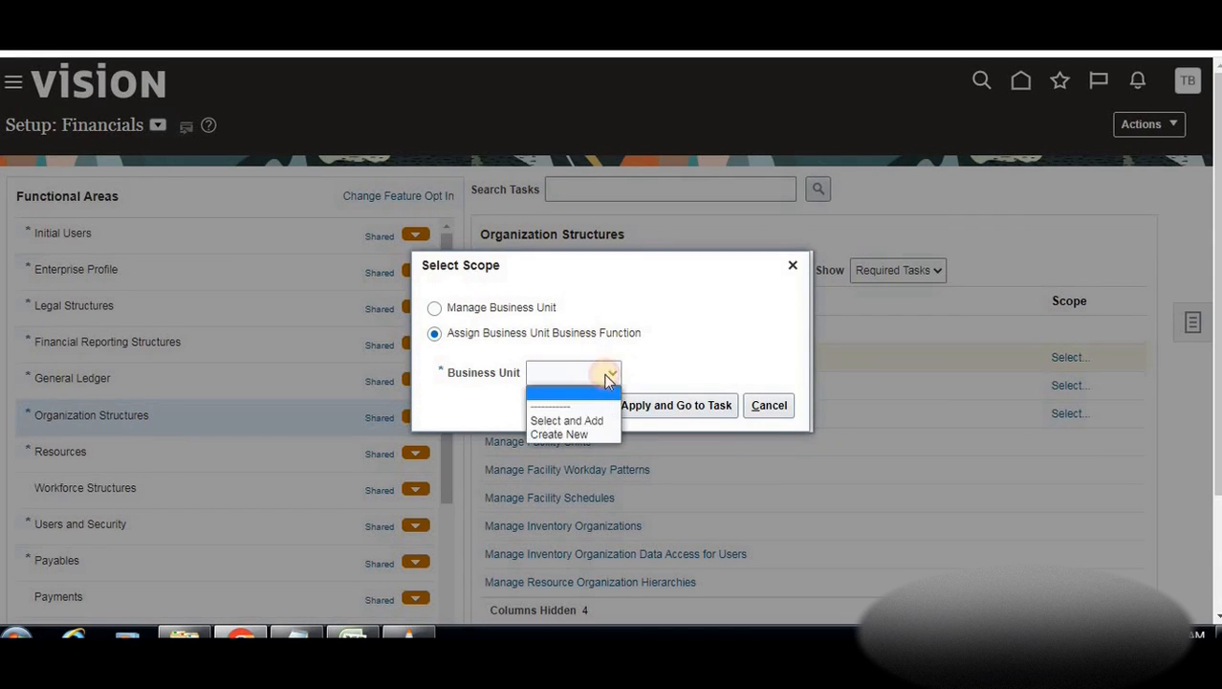
left_click(567, 421)
left_click(669, 415)
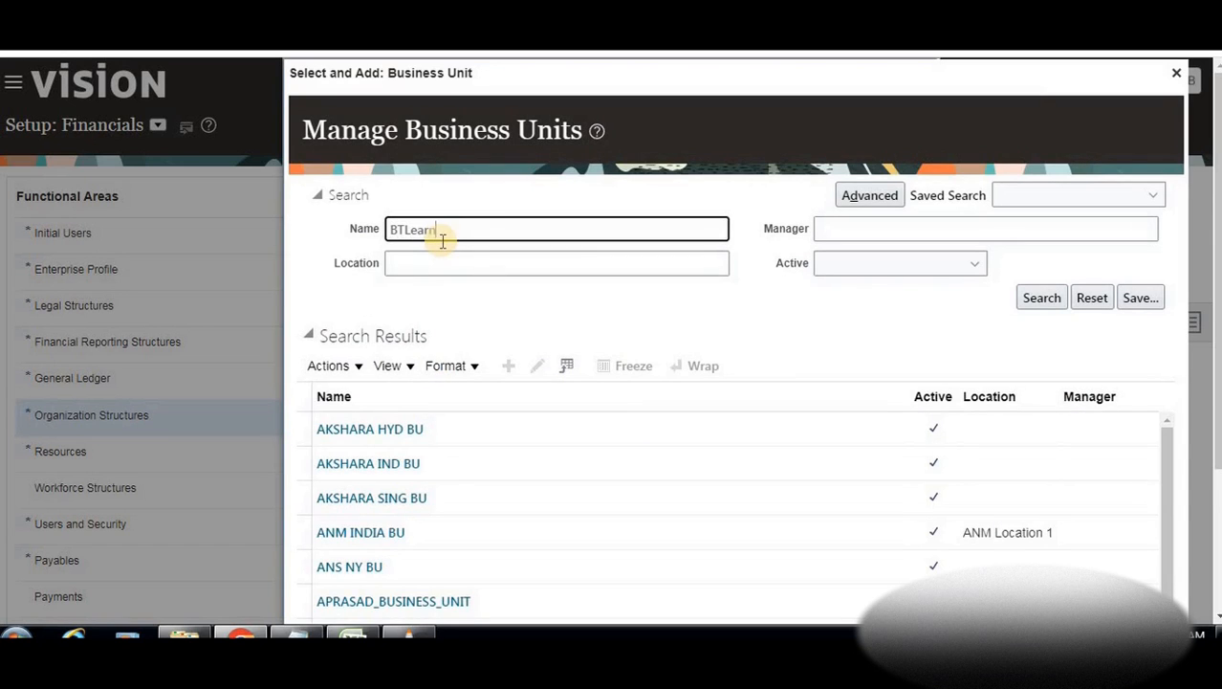
left_click(1037, 299)
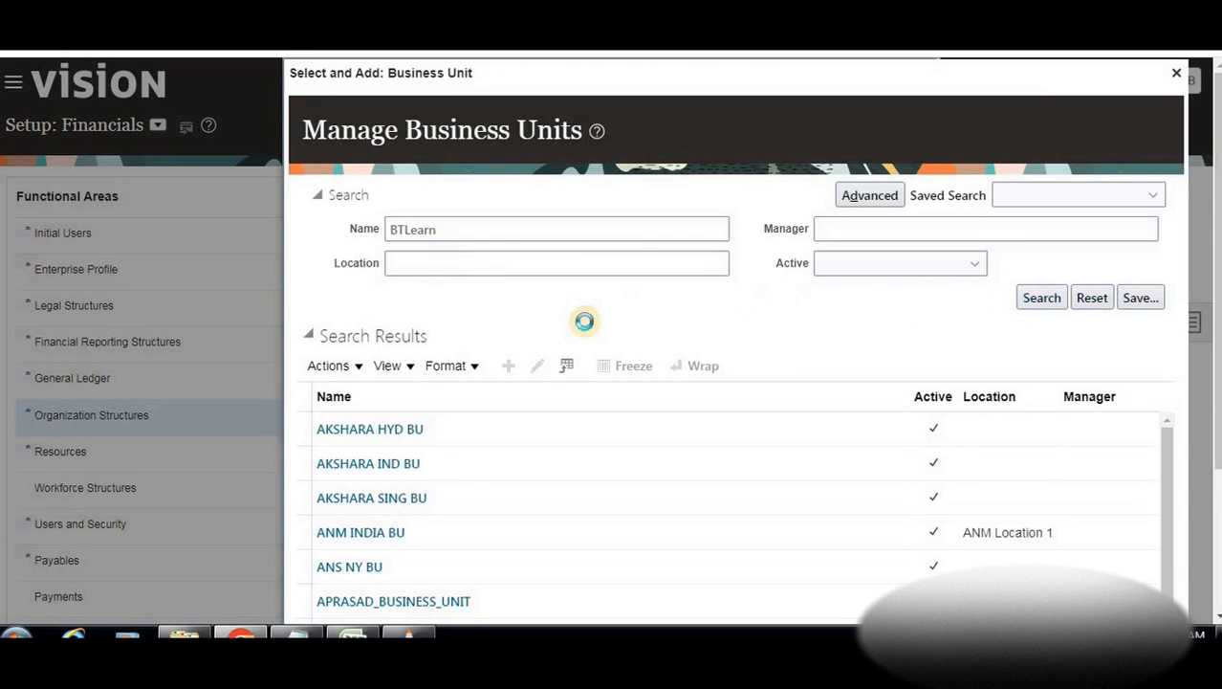
left_click(581, 437)
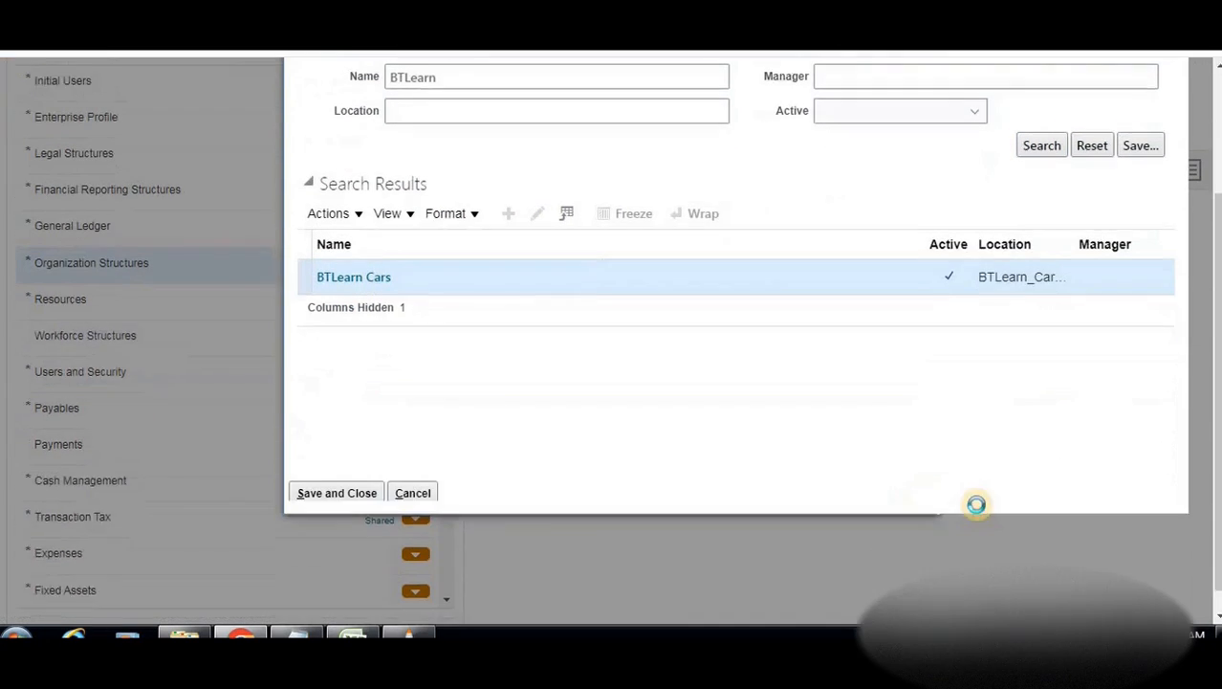
left_click(346, 447)
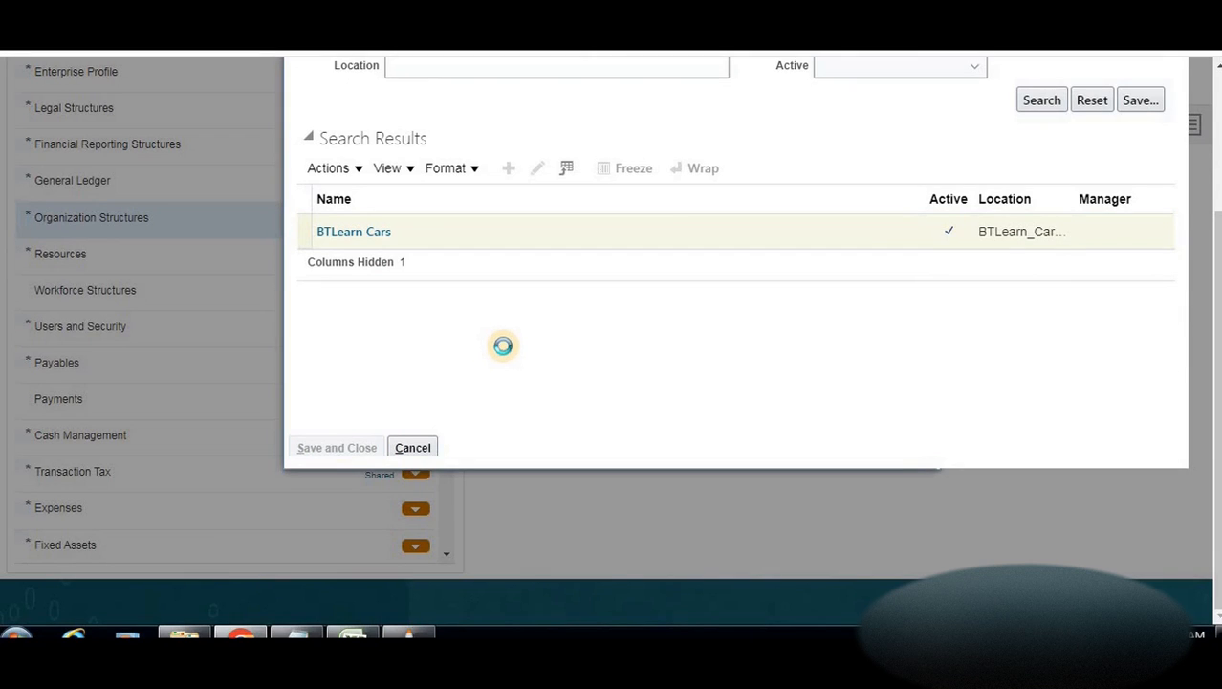
scroll(503, 345, "up", 2)
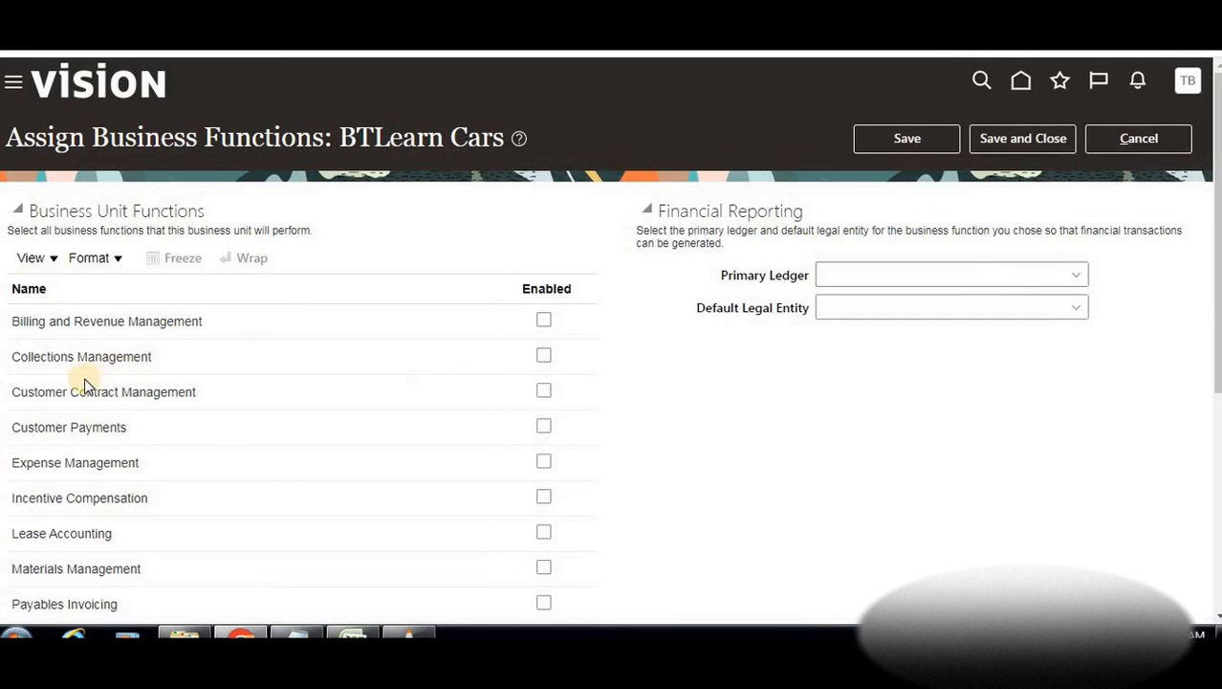
Enable Billing and Revenue Management, Collections Management, Customer Contract Management and Customer Payments
scroll(265, 356, "down", 1)
scroll(265, 355, "down", 5)
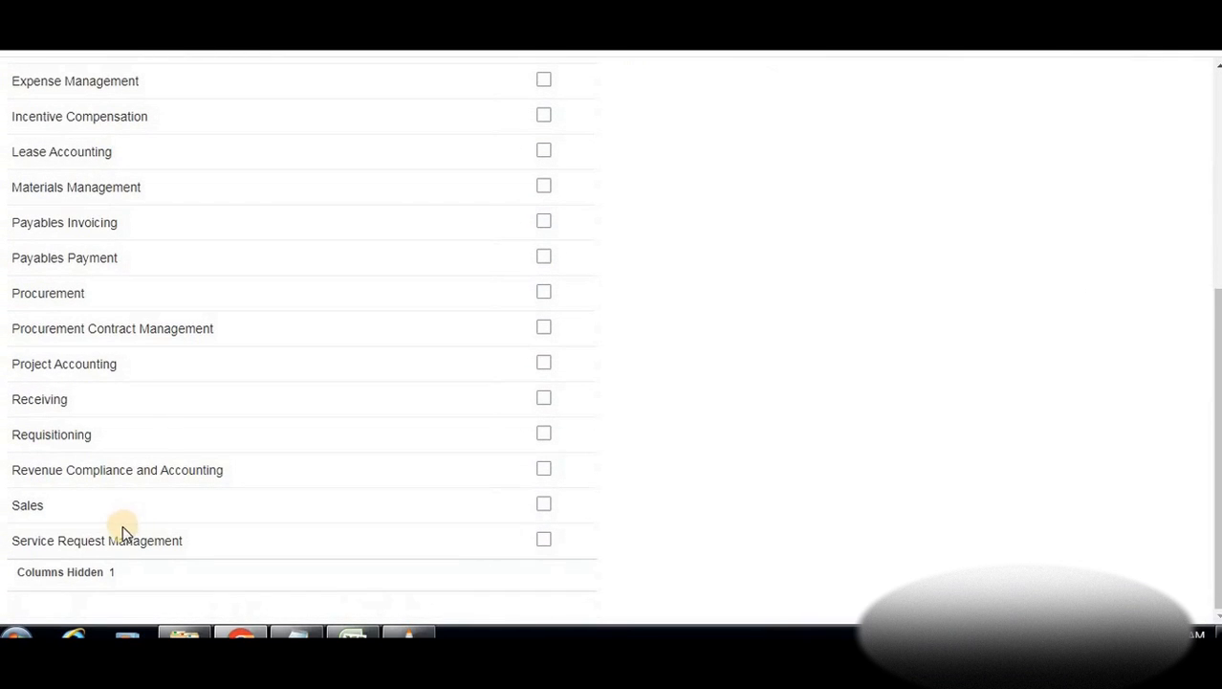
scroll(167, 453, "up", 4)
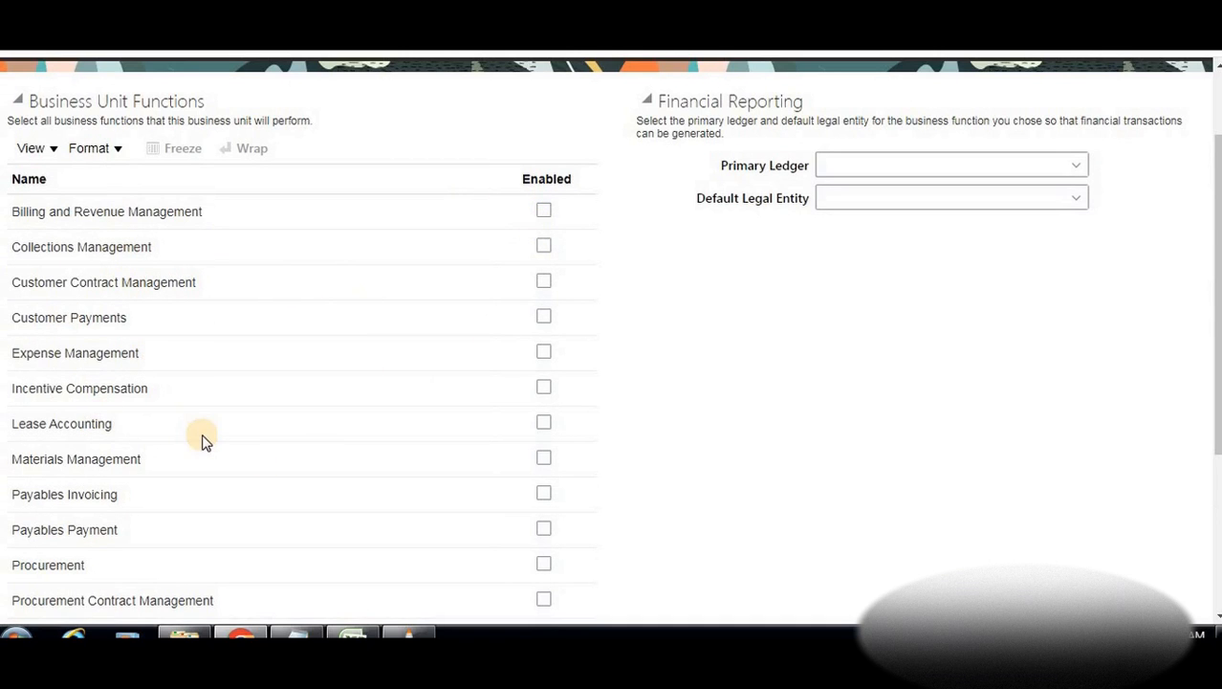
scroll(199, 437, "down", 3)
scroll(215, 488, "up", 4)
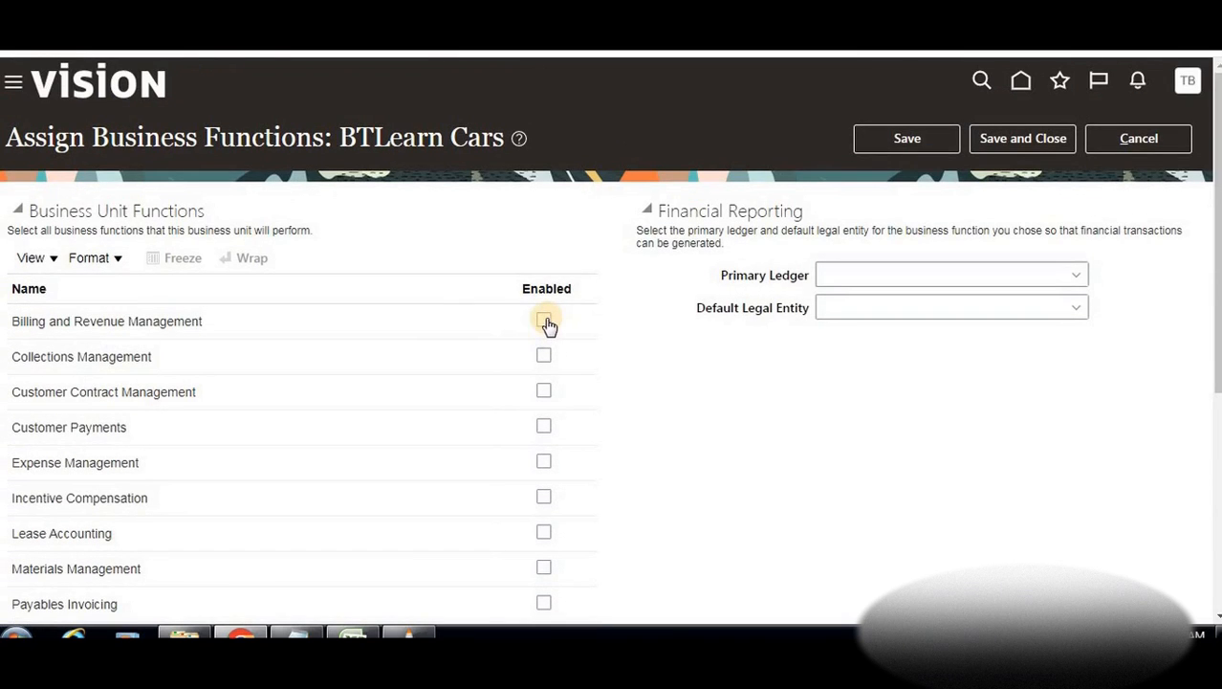
left_click(543, 322)
left_click(543, 356)
left_click(544, 390)
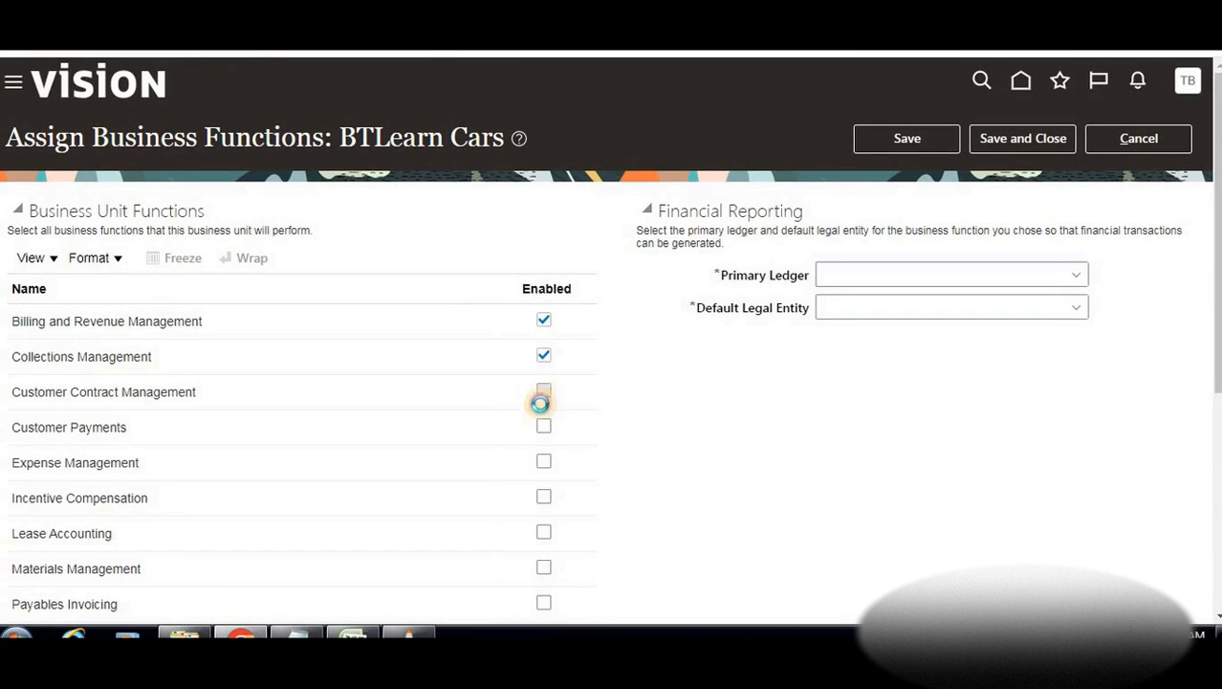
left_click(544, 427)
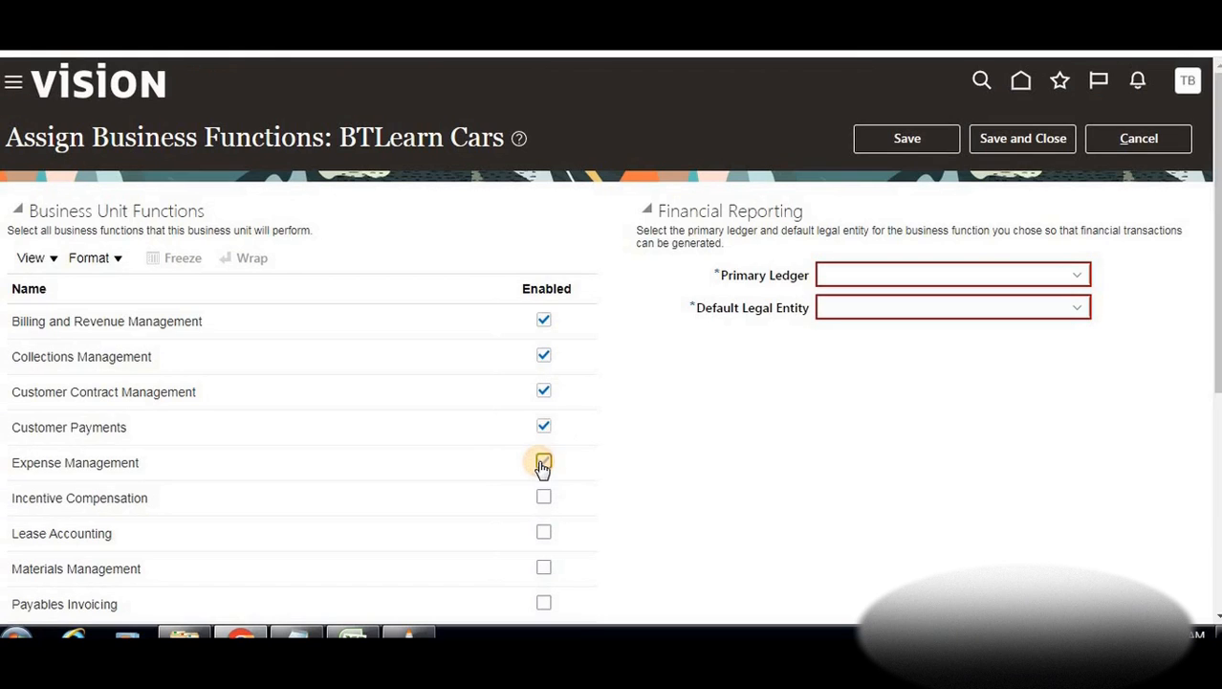
scroll(545, 421, "down", 2)
Enable Incentive Compensation through Receiving, including Payables, Procurement and Materials Management functions
left_click(543, 318)
left_click(544, 354)
left_click(544, 388)
left_click(544, 423)
left_click(544, 458)
left_click(544, 495)
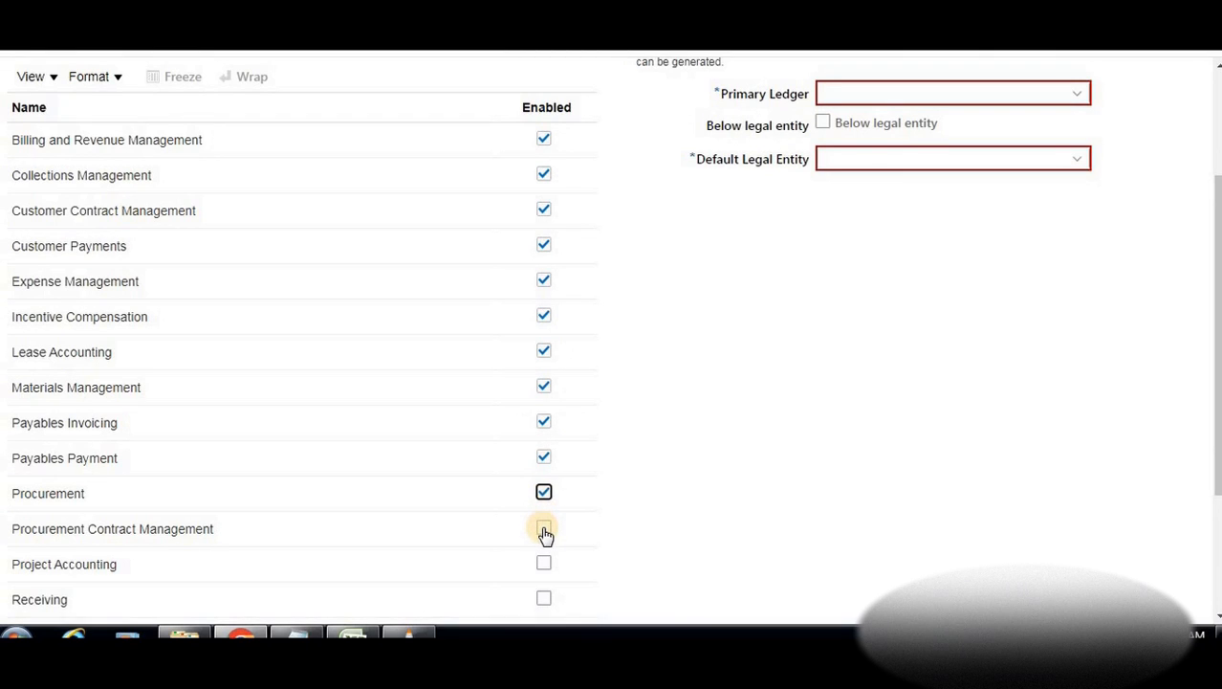
left_click(543, 563)
left_click(543, 595)
Enable Requisitioning, Revenue Compliance and Accounting, Sales and Service Request Management
scroll(546, 470, "down", 3)
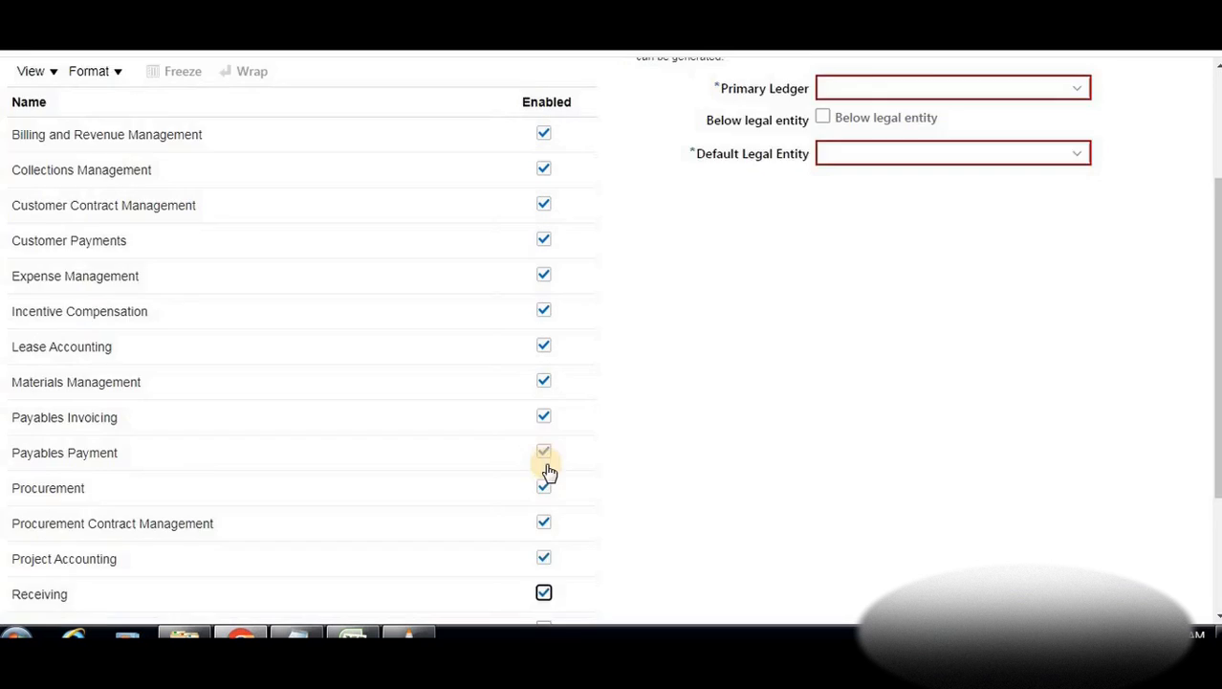
left_click(546, 438)
left_click(544, 468)
left_click(544, 504)
left_click(544, 541)
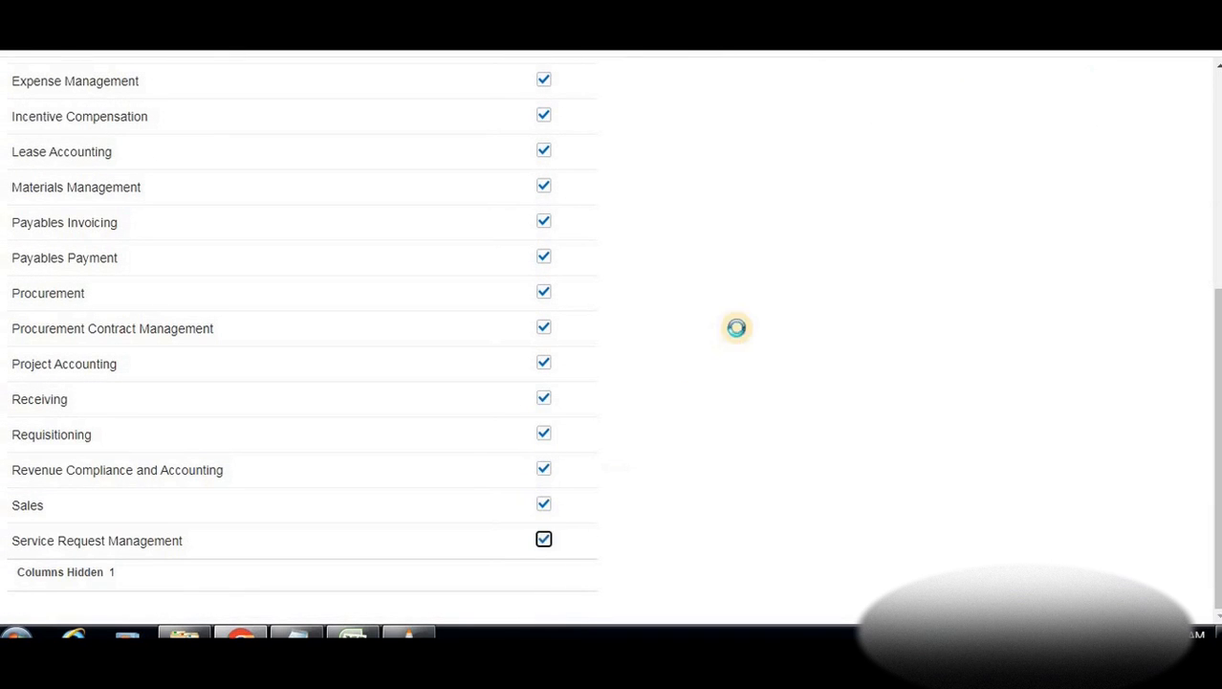
scroll(756, 316, "up", 5)
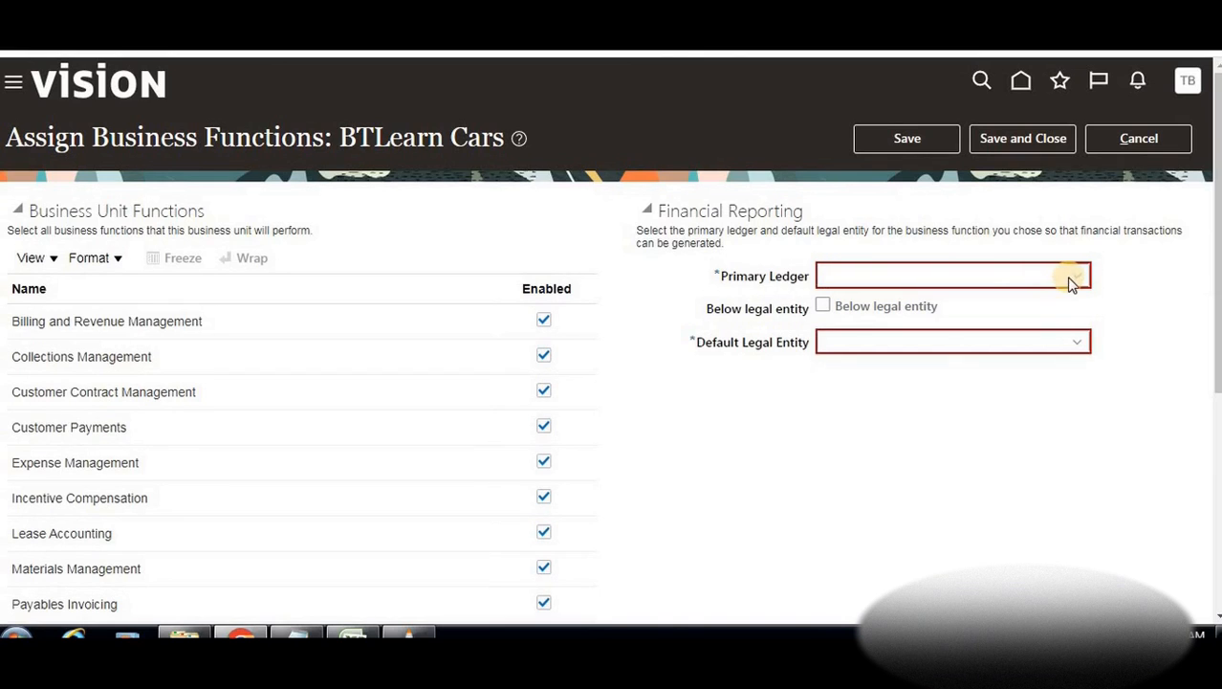
Set the primary ledger to BTLearn_PL with legal entity BTLearn Motors
left_click(986, 273)
type("bt")
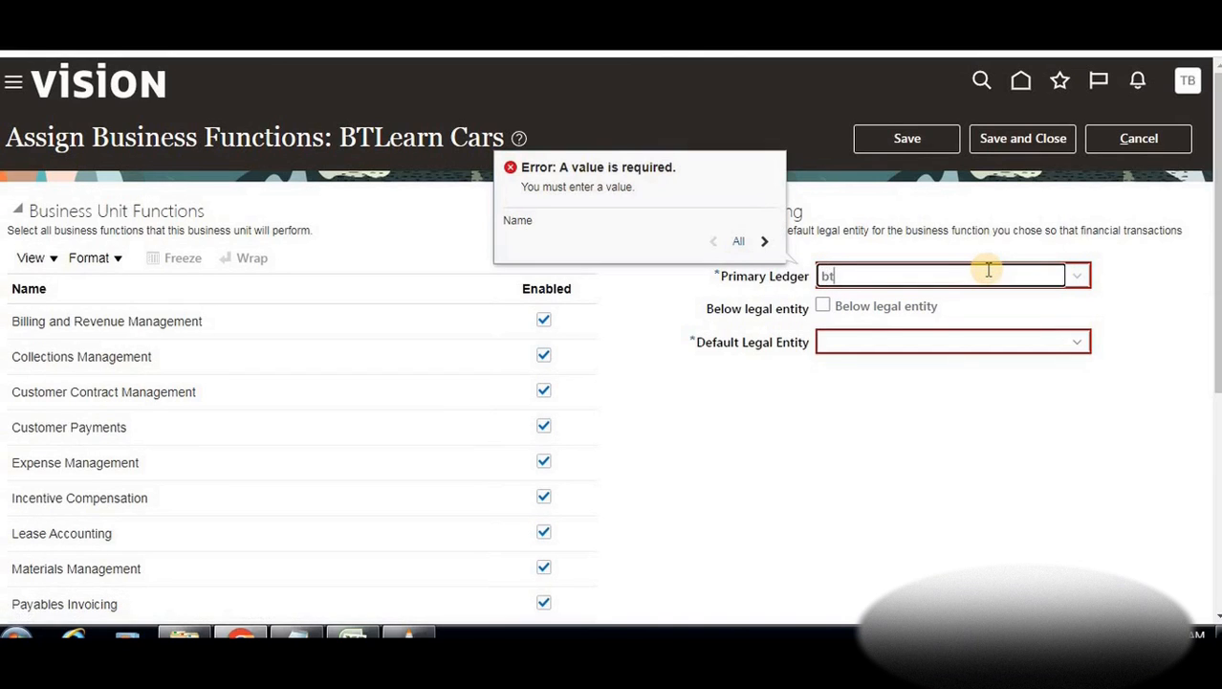
type("learn")
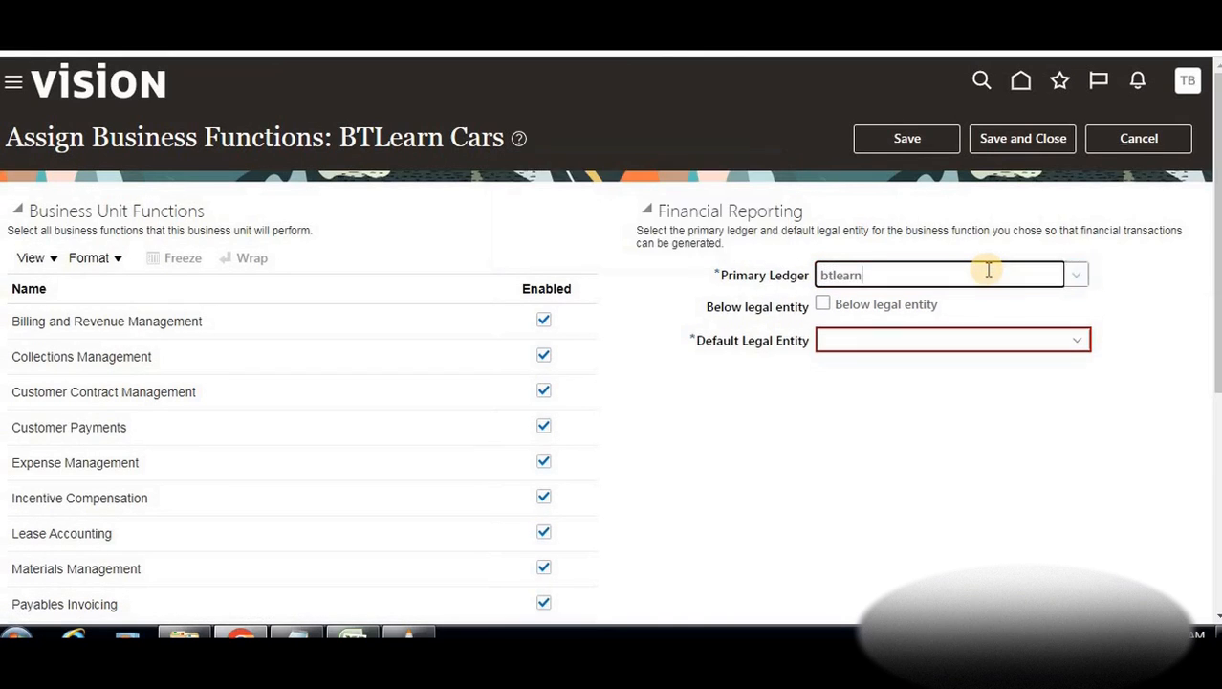
left_click(1078, 276)
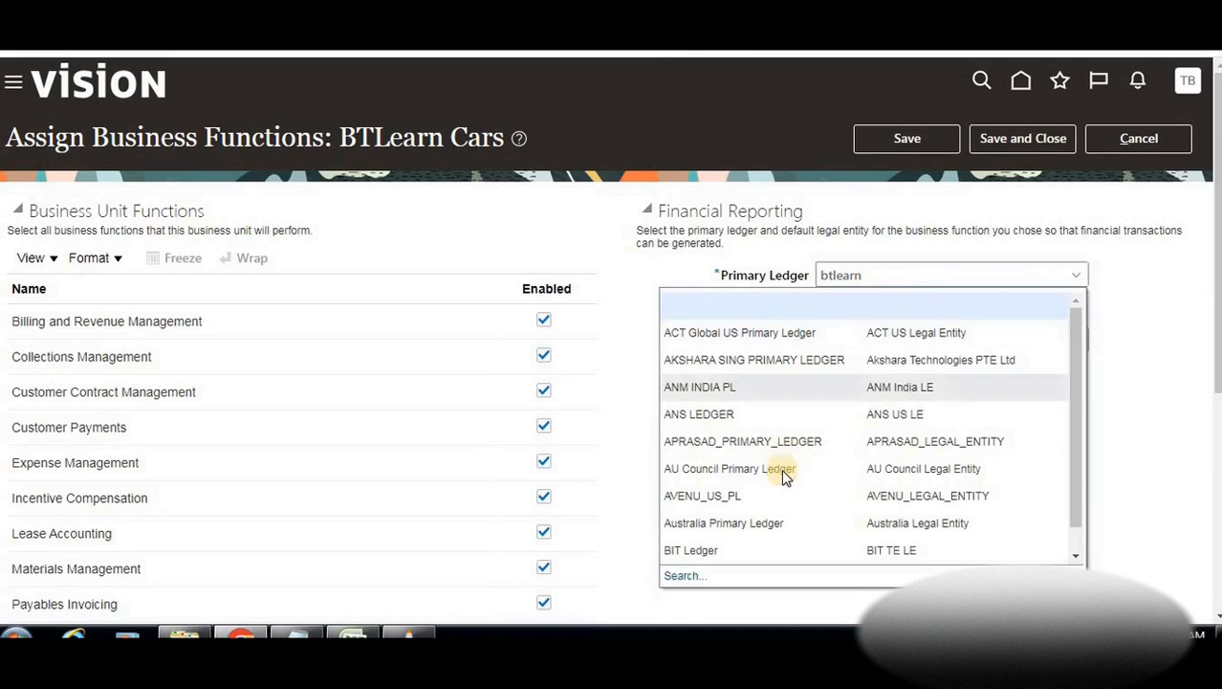
scroll(782, 471, "down", 3)
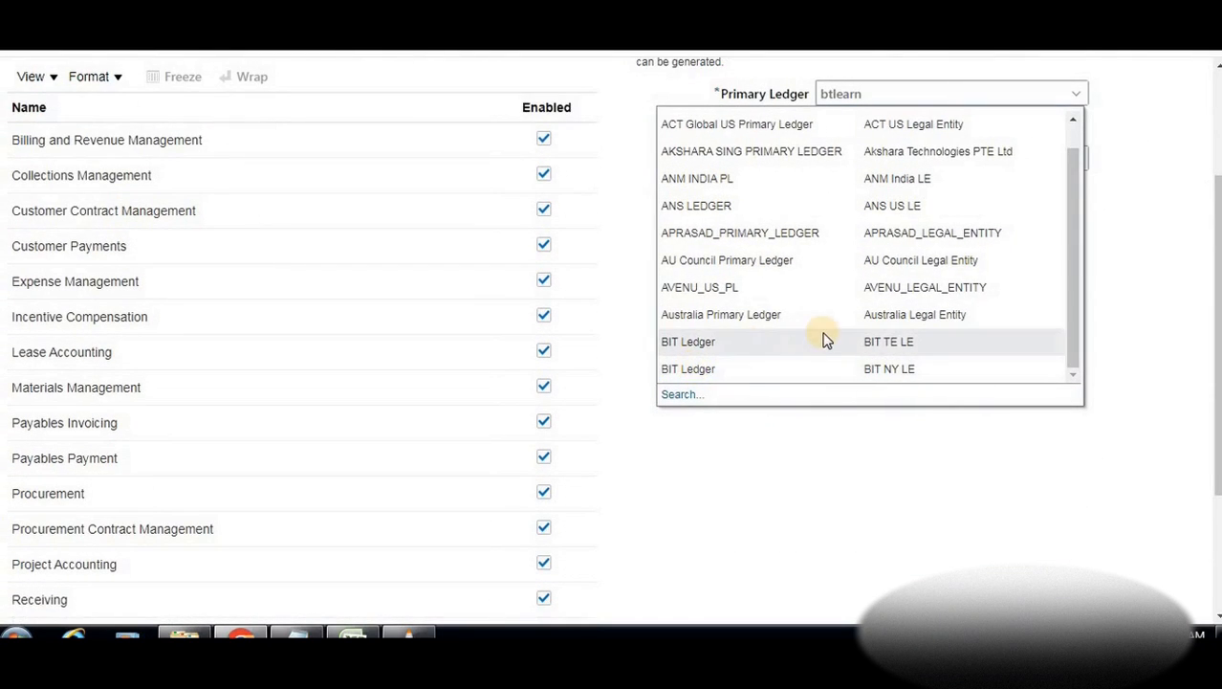
scroll(825, 335, "down", 2)
left_click(685, 306)
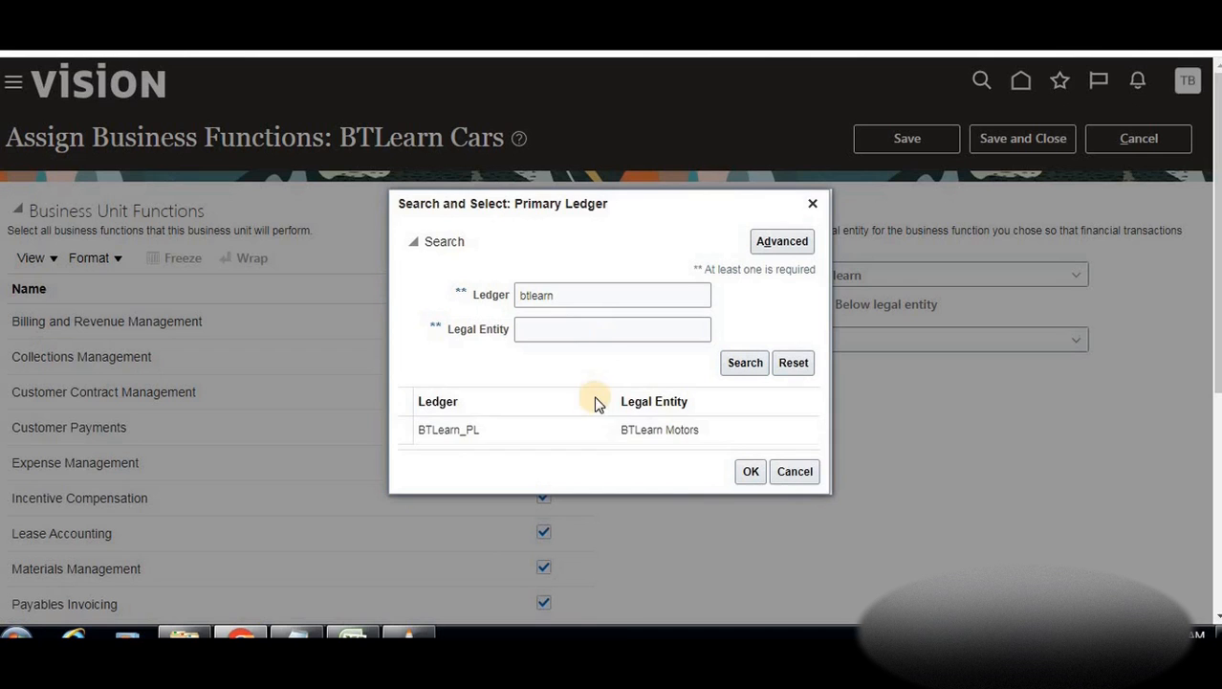
left_click(567, 430)
left_click(748, 472)
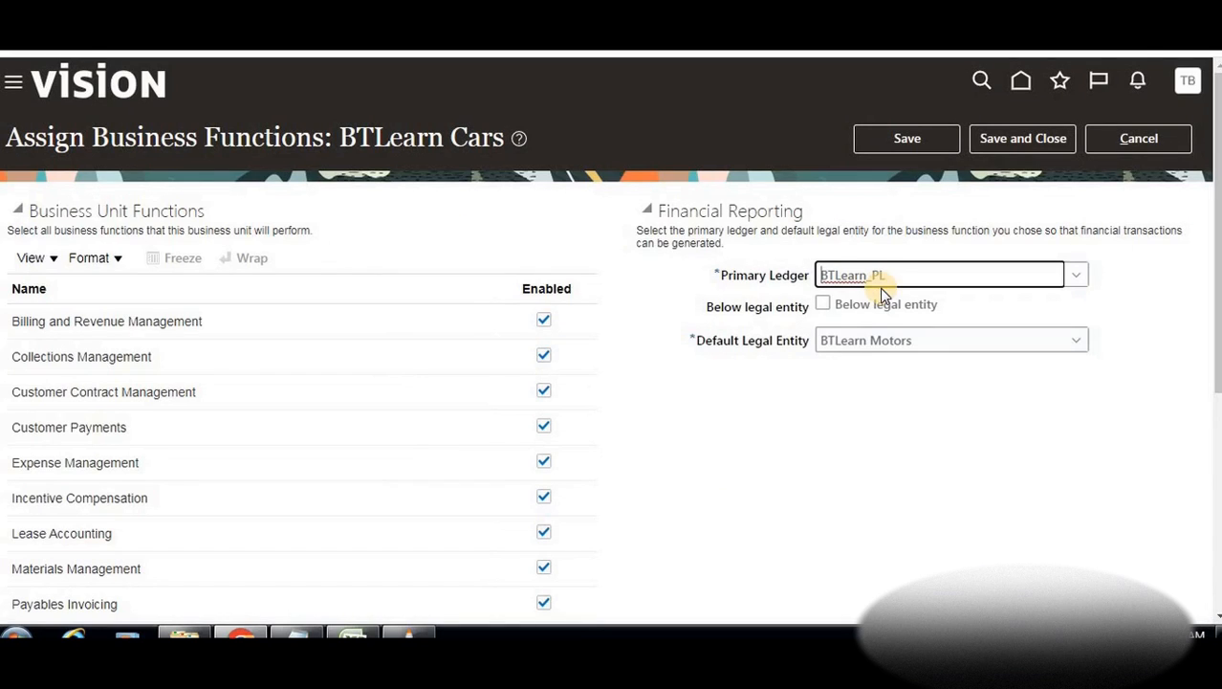
Mark the business unit as below legal entity and save, accepting the warning
left_click(825, 308)
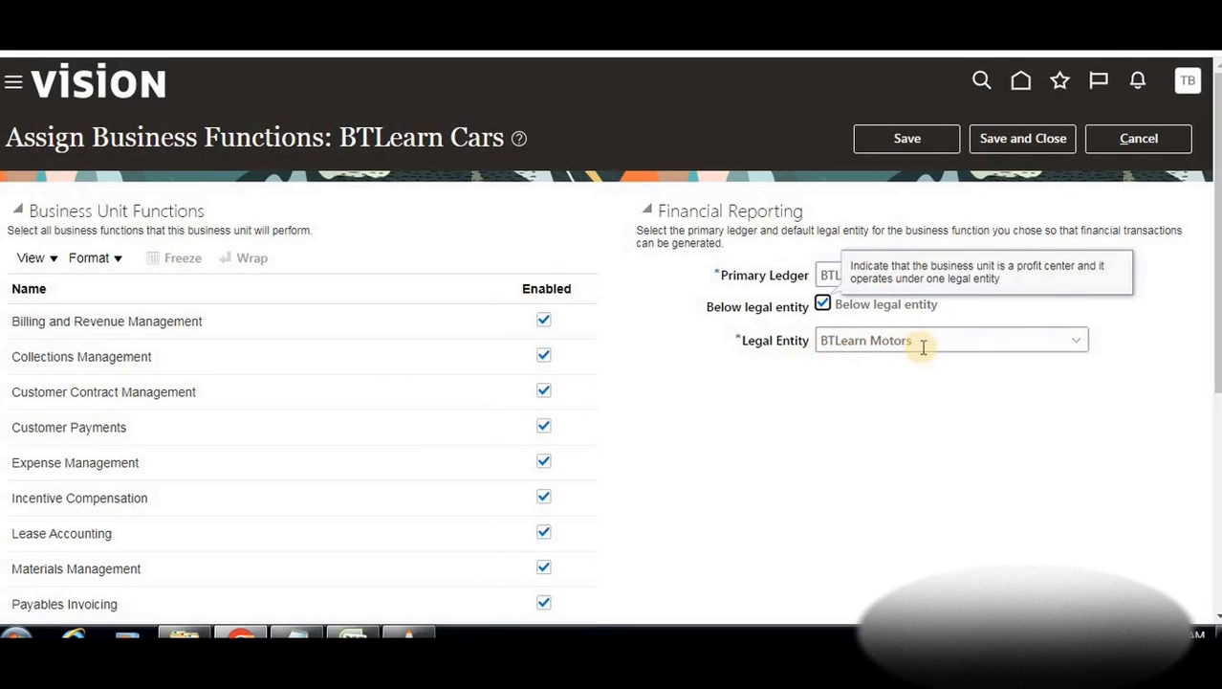
left_click(854, 409)
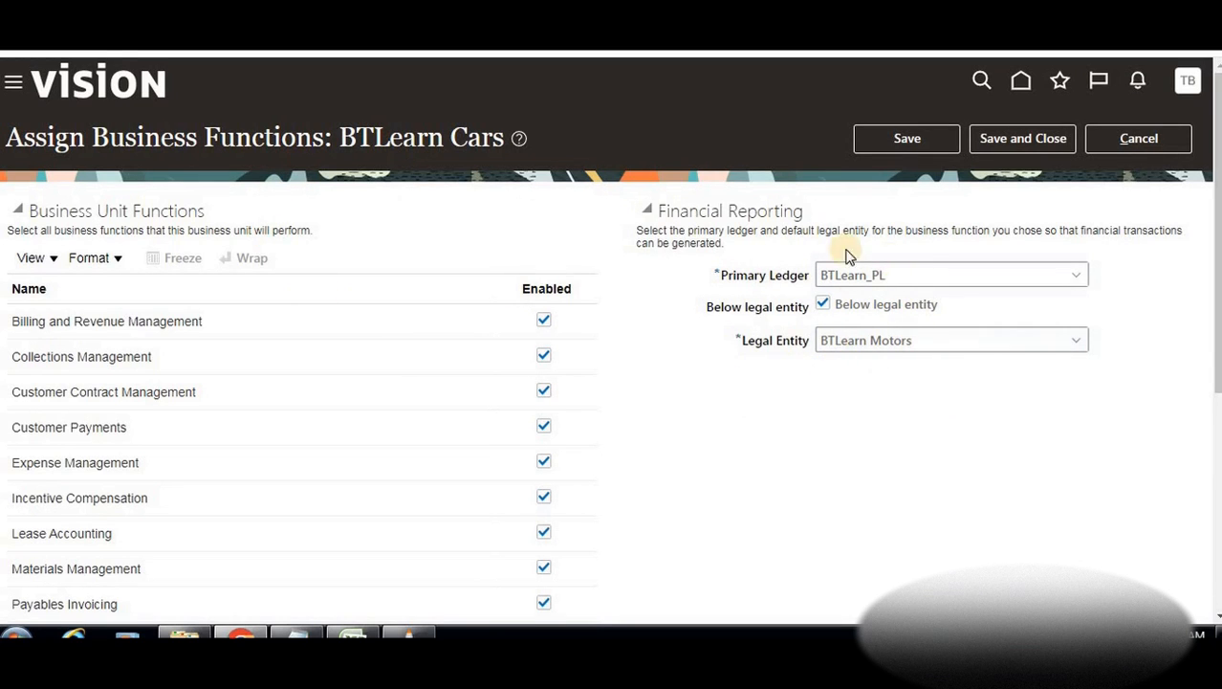
left_click(1022, 139)
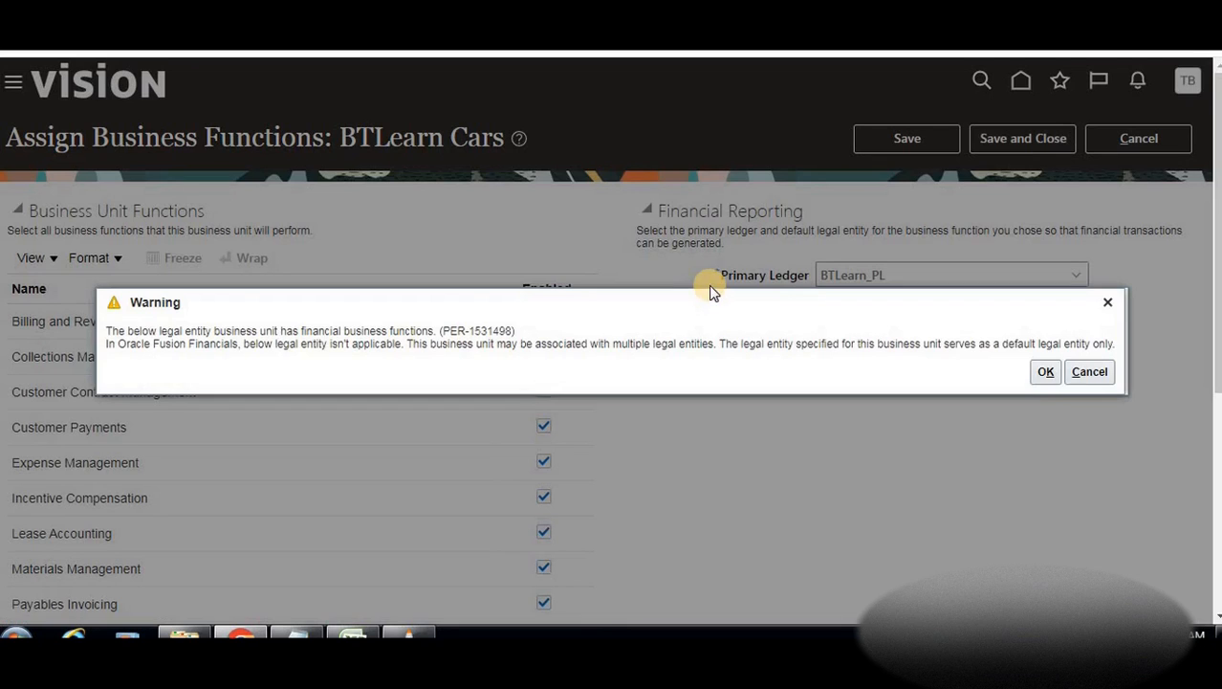
left_click(1046, 372)
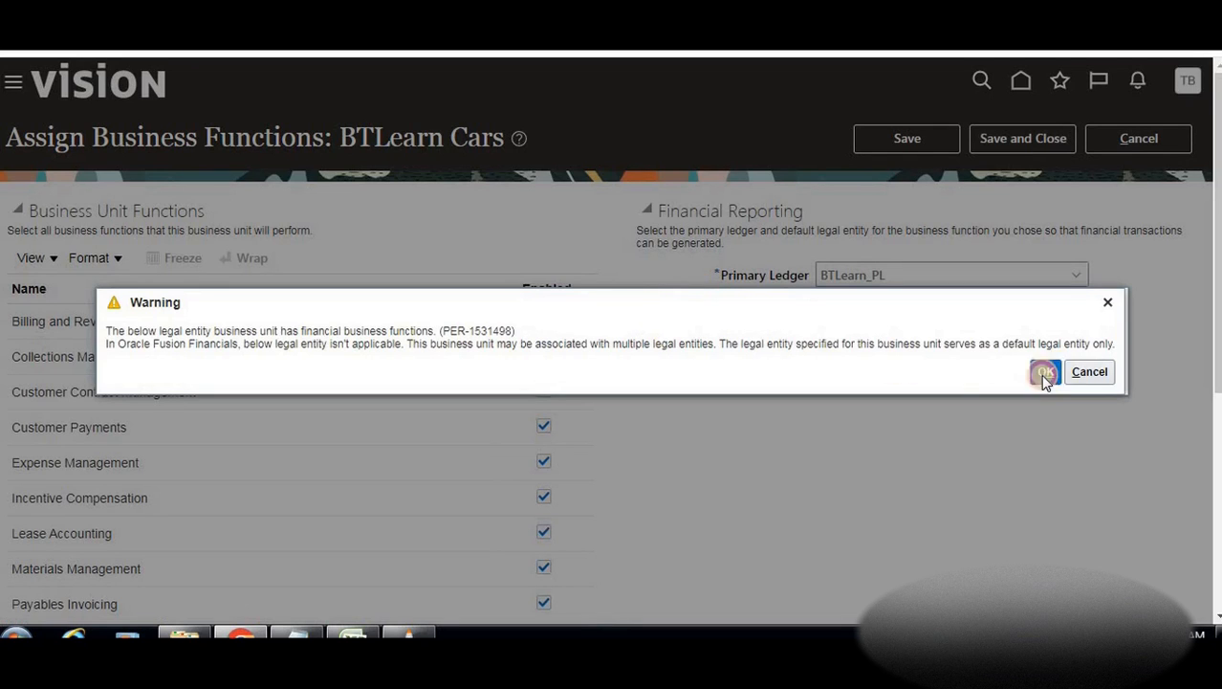